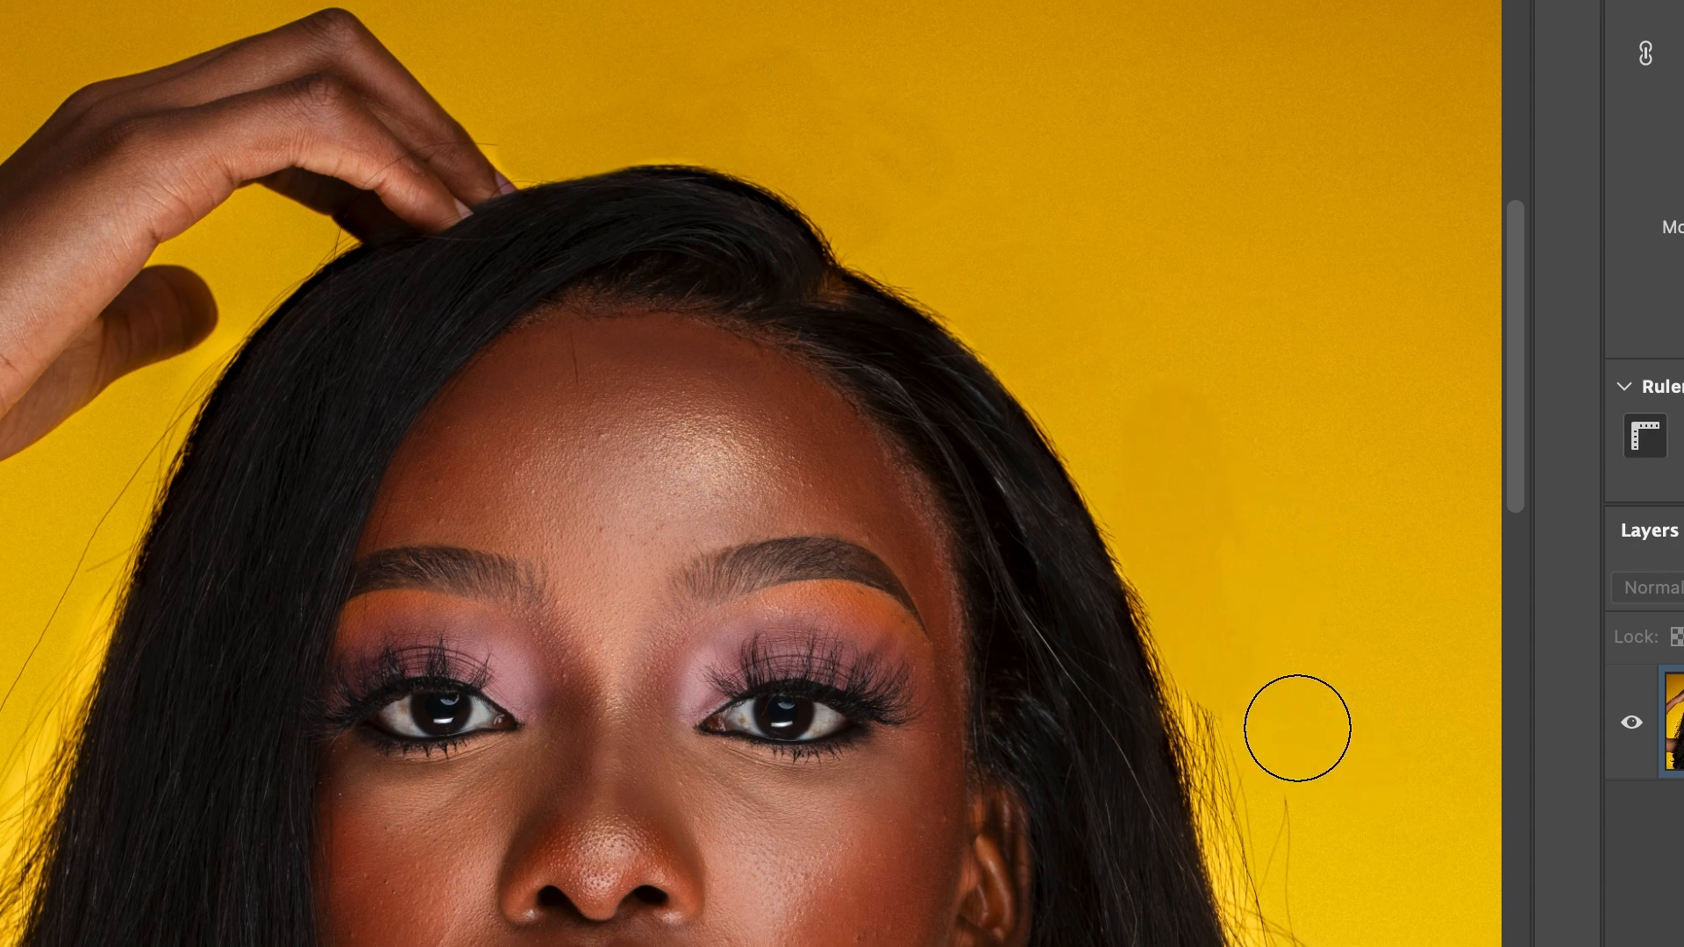
- Clone out the stray hairs along the outer edge of the model's hair against the yellow background
scroll(1228, 151, right, 4)
key(])
key(])
key(])
drag(1171, 746, 1110, 460)
mouse_move(1004, 708)
mouse_down()
mouse_move(985, 471)
mouse_move(955, 544)
mouse_up()
scroll(1116, 771, up, 1)
- Smooth the skin tones around the lips and mouth corners on the Low Frequency layer, varying the brush size
scroll(1117, 771, down, 5)
scroll(1116, 771, right, 3)
key([)
key([)
key([)
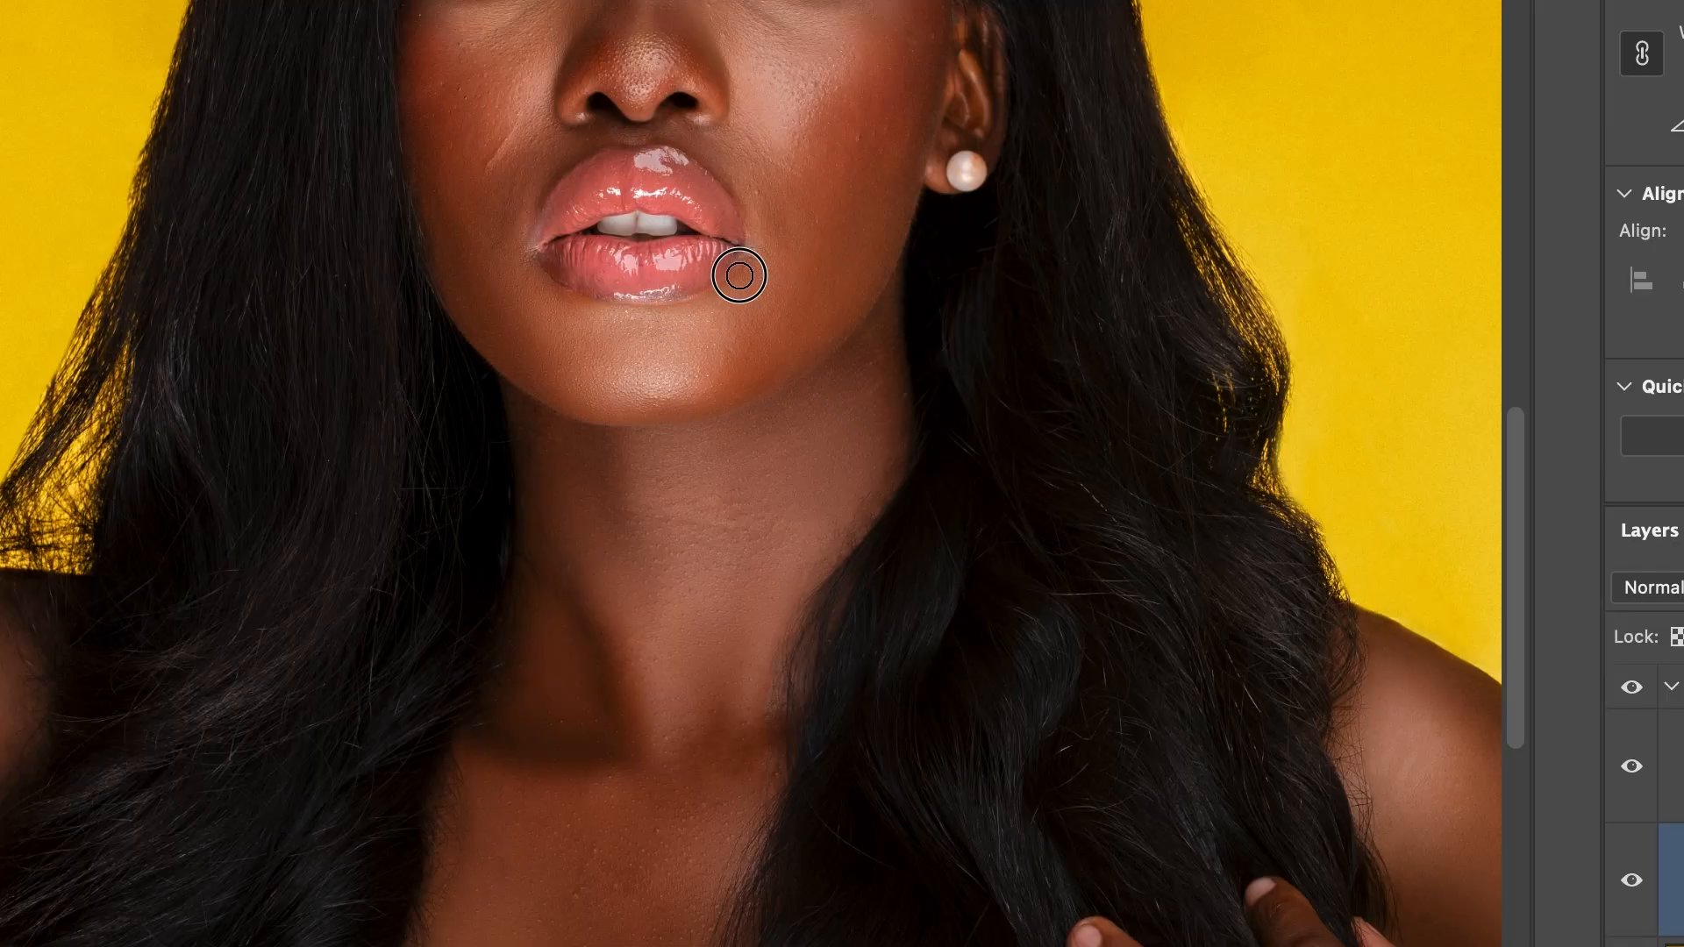
key(])
key(])
key(])
key([)
key([)
key([)
key([)
key([)
key([)
key([)
key(])
key(])
key(])
key(])
key(])
key(])
key([)
key([)
key([)
key([)
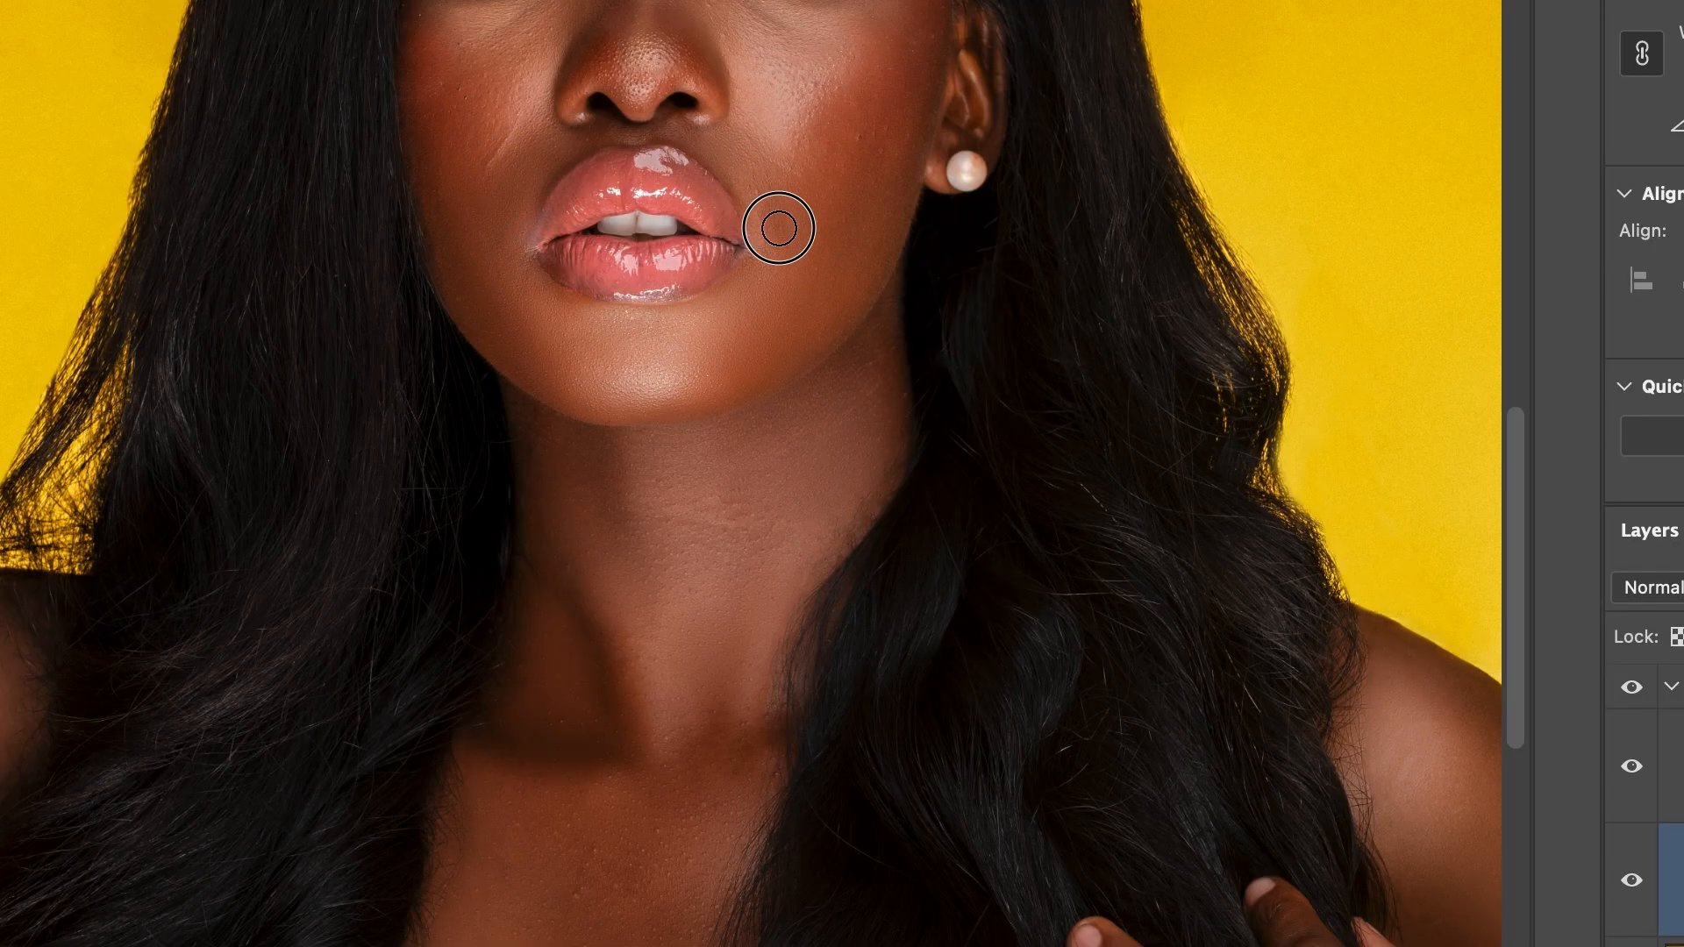
- Blend the skin tones around the eyes, nose and cheeks on the Low Frequency layer with a larger brush
scroll(763, 252, up, 5)
scroll(809, 309, down, 5)
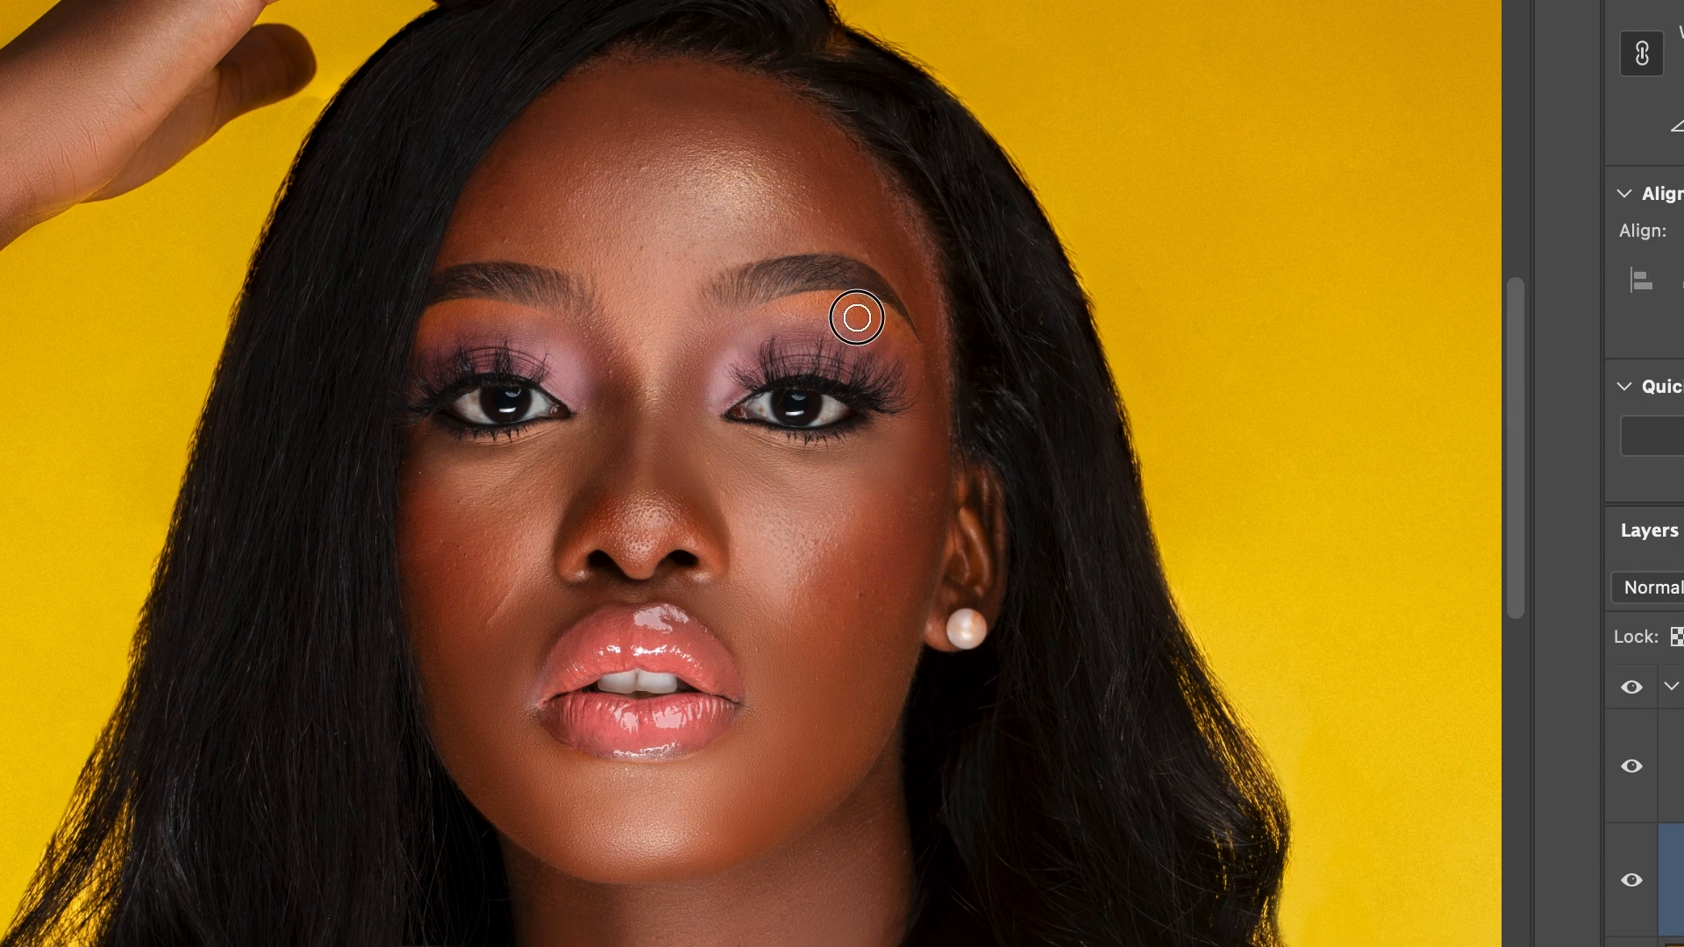
key(])
key(])
key(])
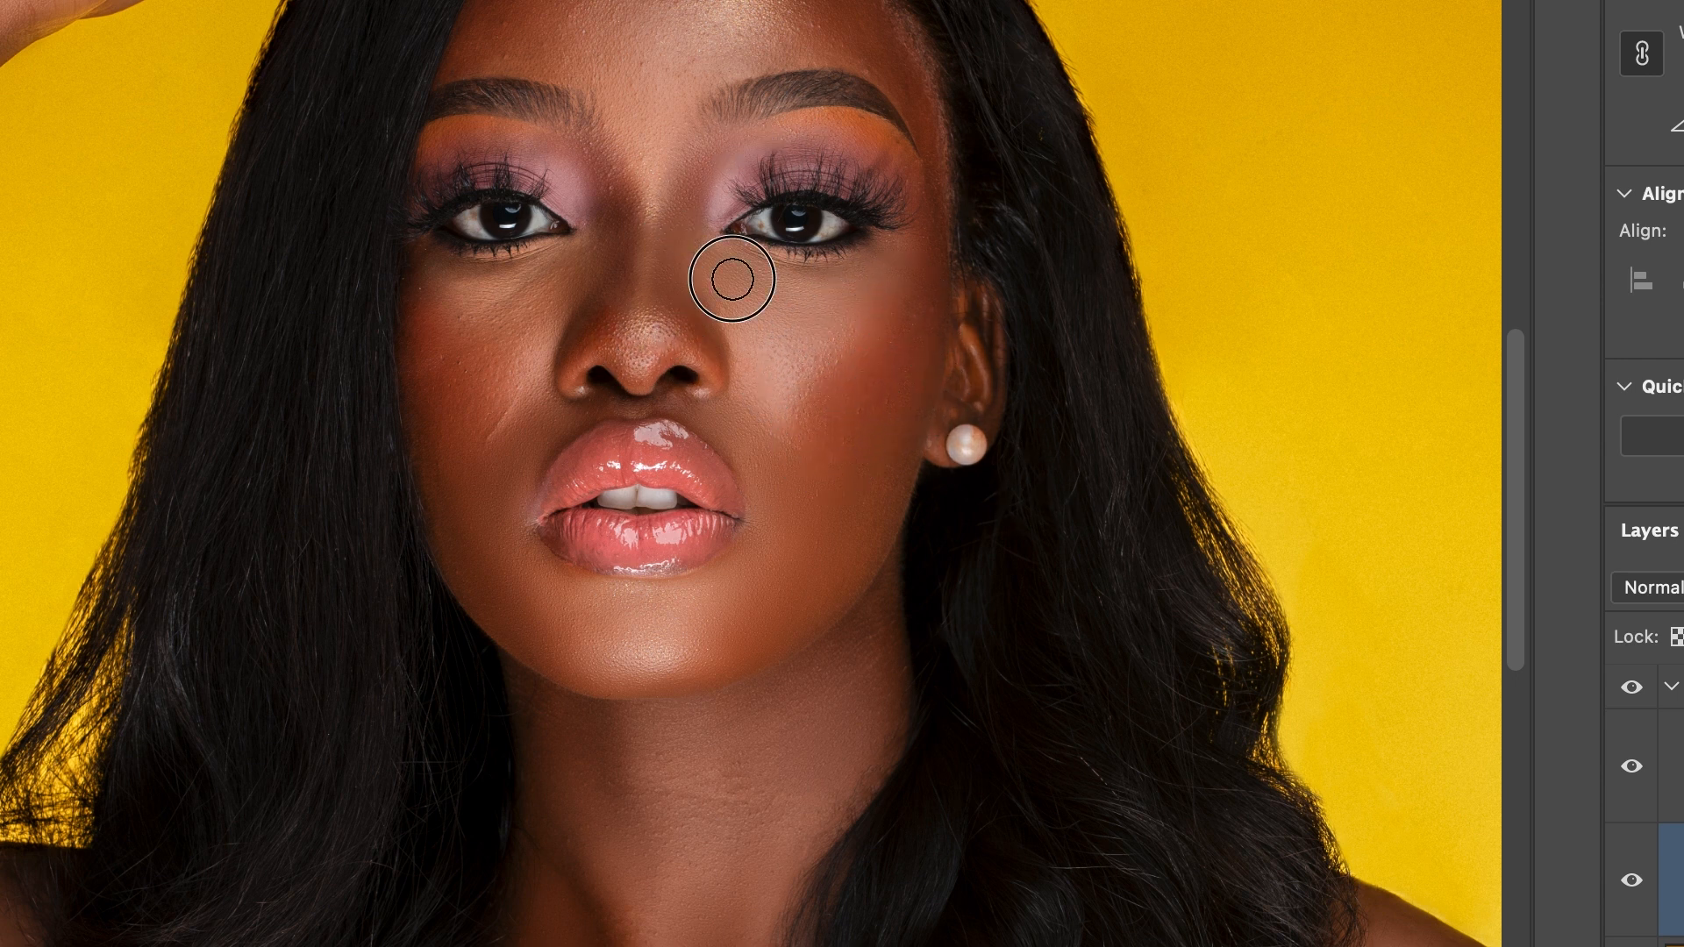
key(ctrl+0)
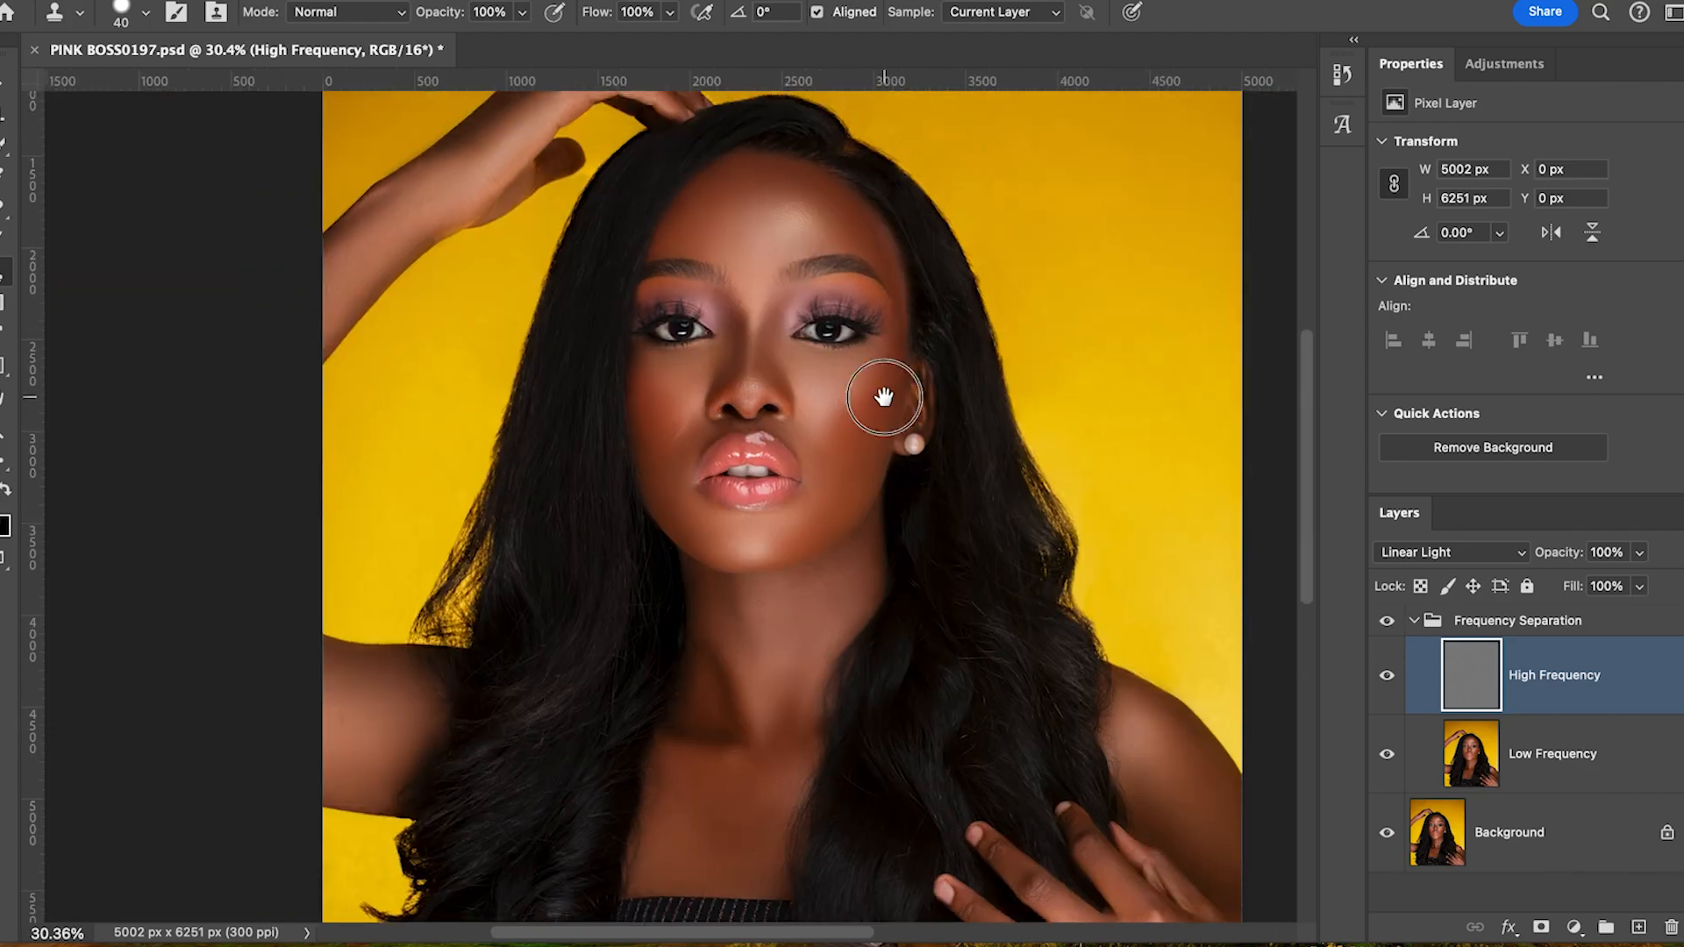
- Brighten the eye whites and teeth by painting on the Black & White 1 mask at 40% opacity and flow
drag(443, 377, 461, 386)
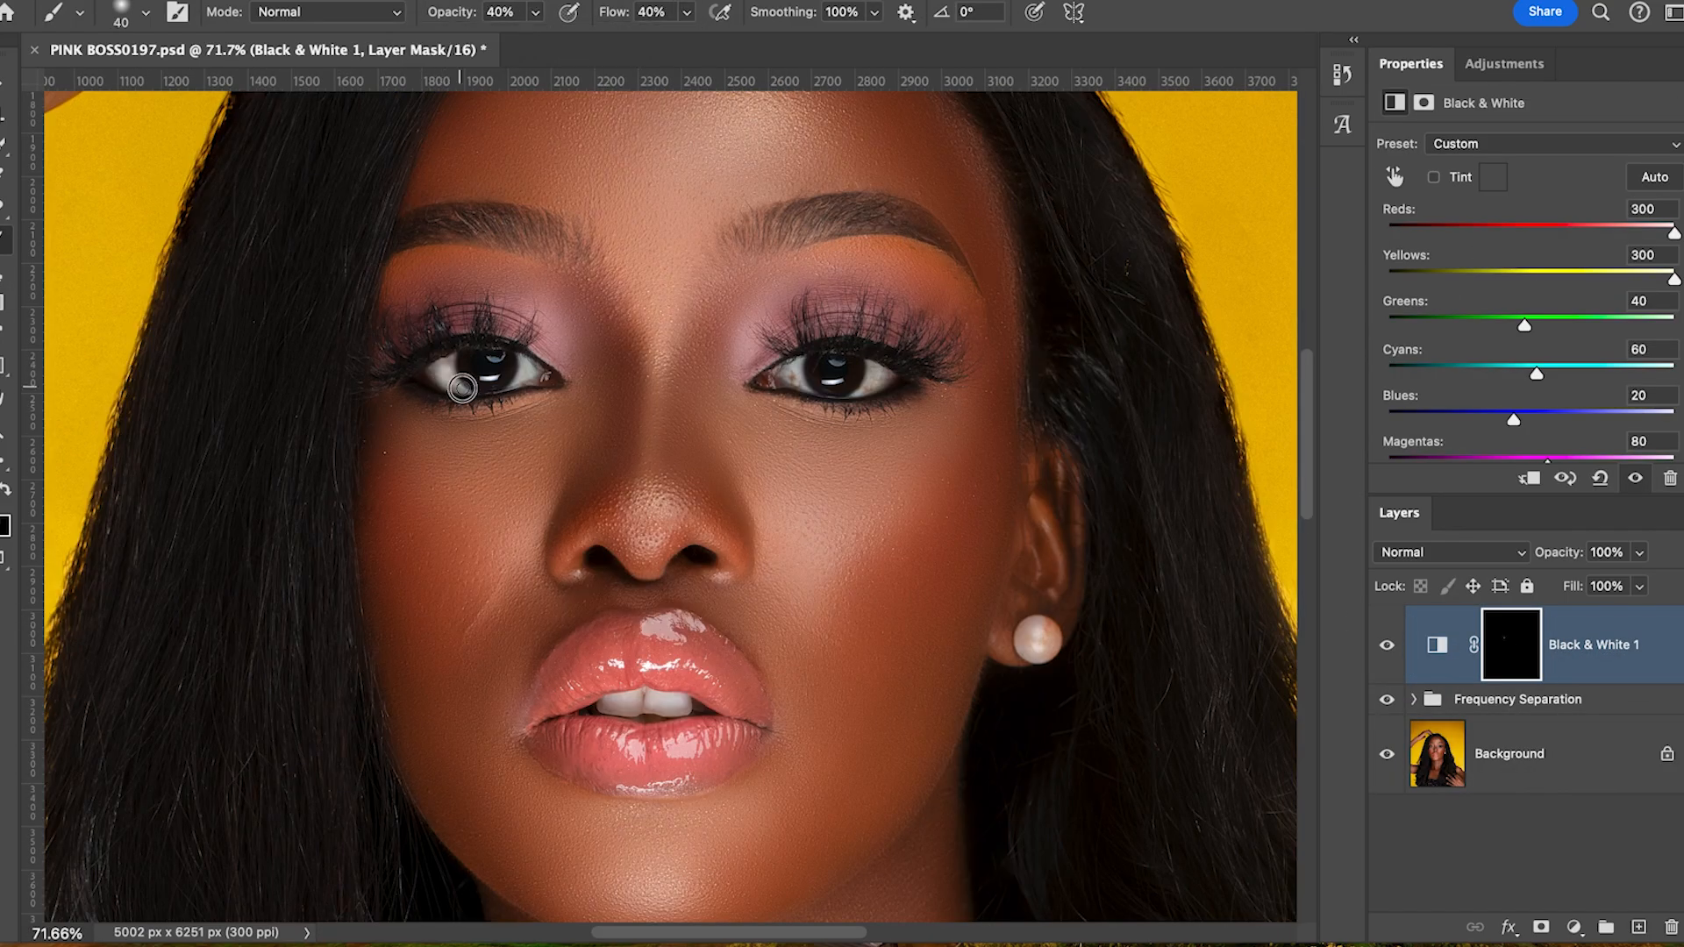
click(527, 378)
drag(791, 379, 874, 374)
drag(618, 703, 698, 703)
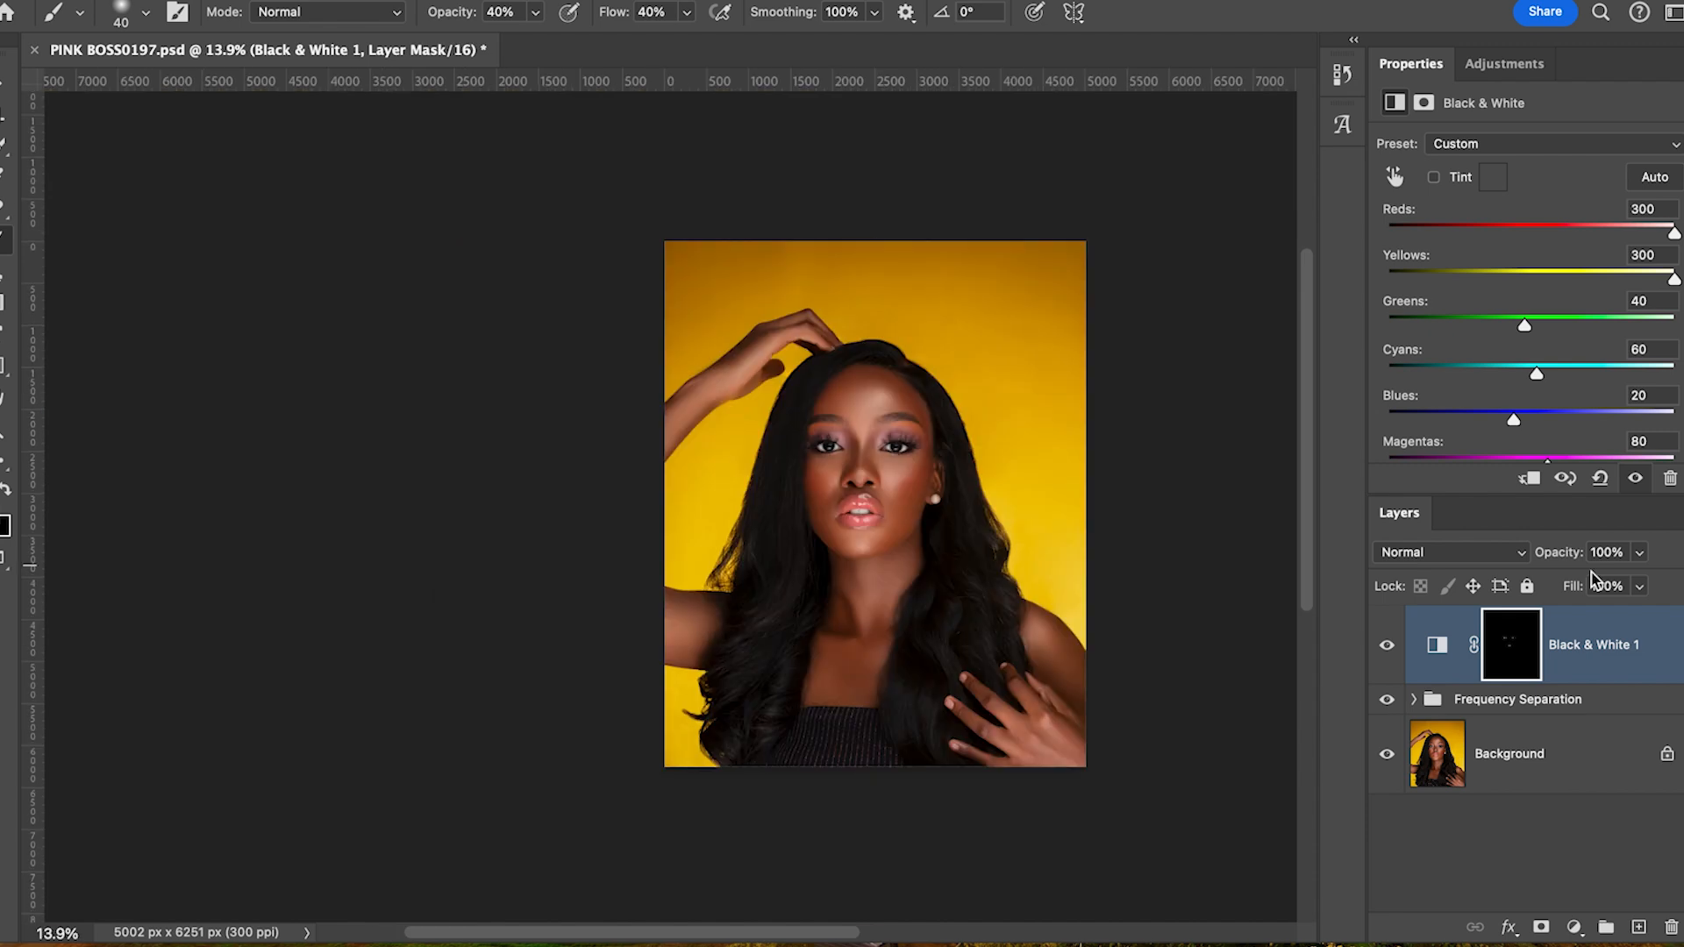
- Adjust the Black & White 1 layer's opacity and add a Color Balance layer with midtones at +6 Cyan/Red and -2 Yellow/Blue
drag(1639, 551, 1589, 589)
click(1586, 831)
drag(1498, 281, 1496, 282)
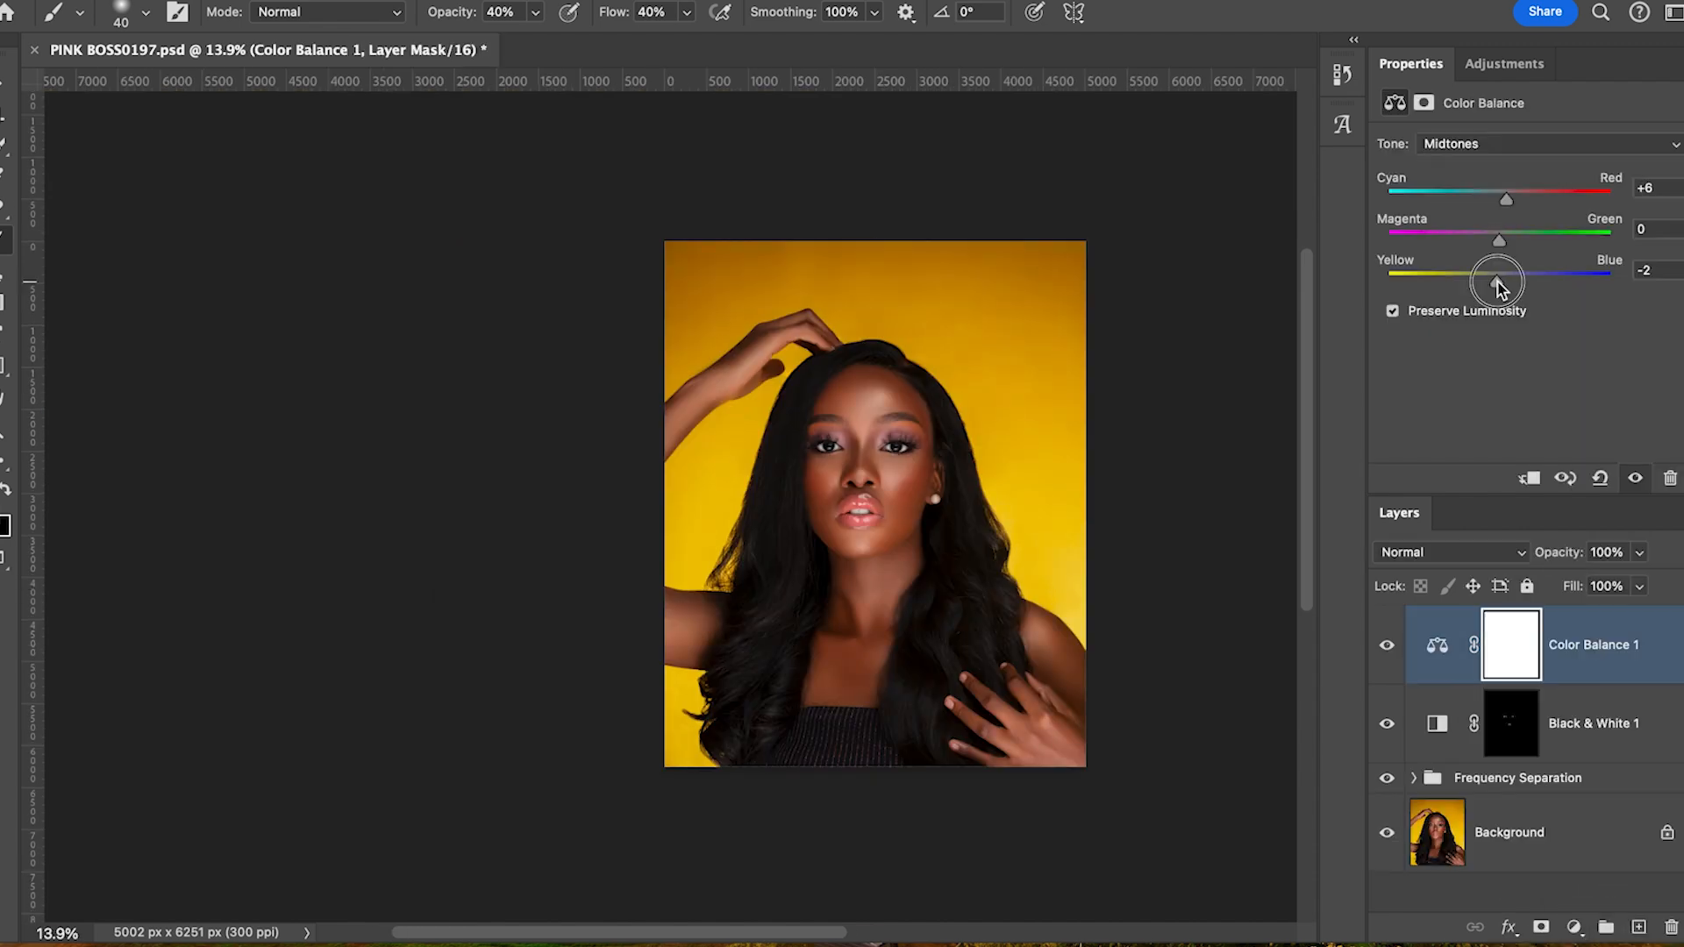
- Shift the Color Balance shadows slightly toward cyan and fine-tune the highlights' cyan-red and yellow-blue balance
click(1547, 144)
click(1456, 123)
mouse_move(1499, 198)
mouse_down()
mouse_move(1405, 192)
mouse_move(1495, 199)
mouse_up()
click(1549, 145)
click(1456, 184)
drag(1499, 283, 1490, 285)
drag(1495, 199, 1502, 199)
drag(1490, 283, 1505, 281)
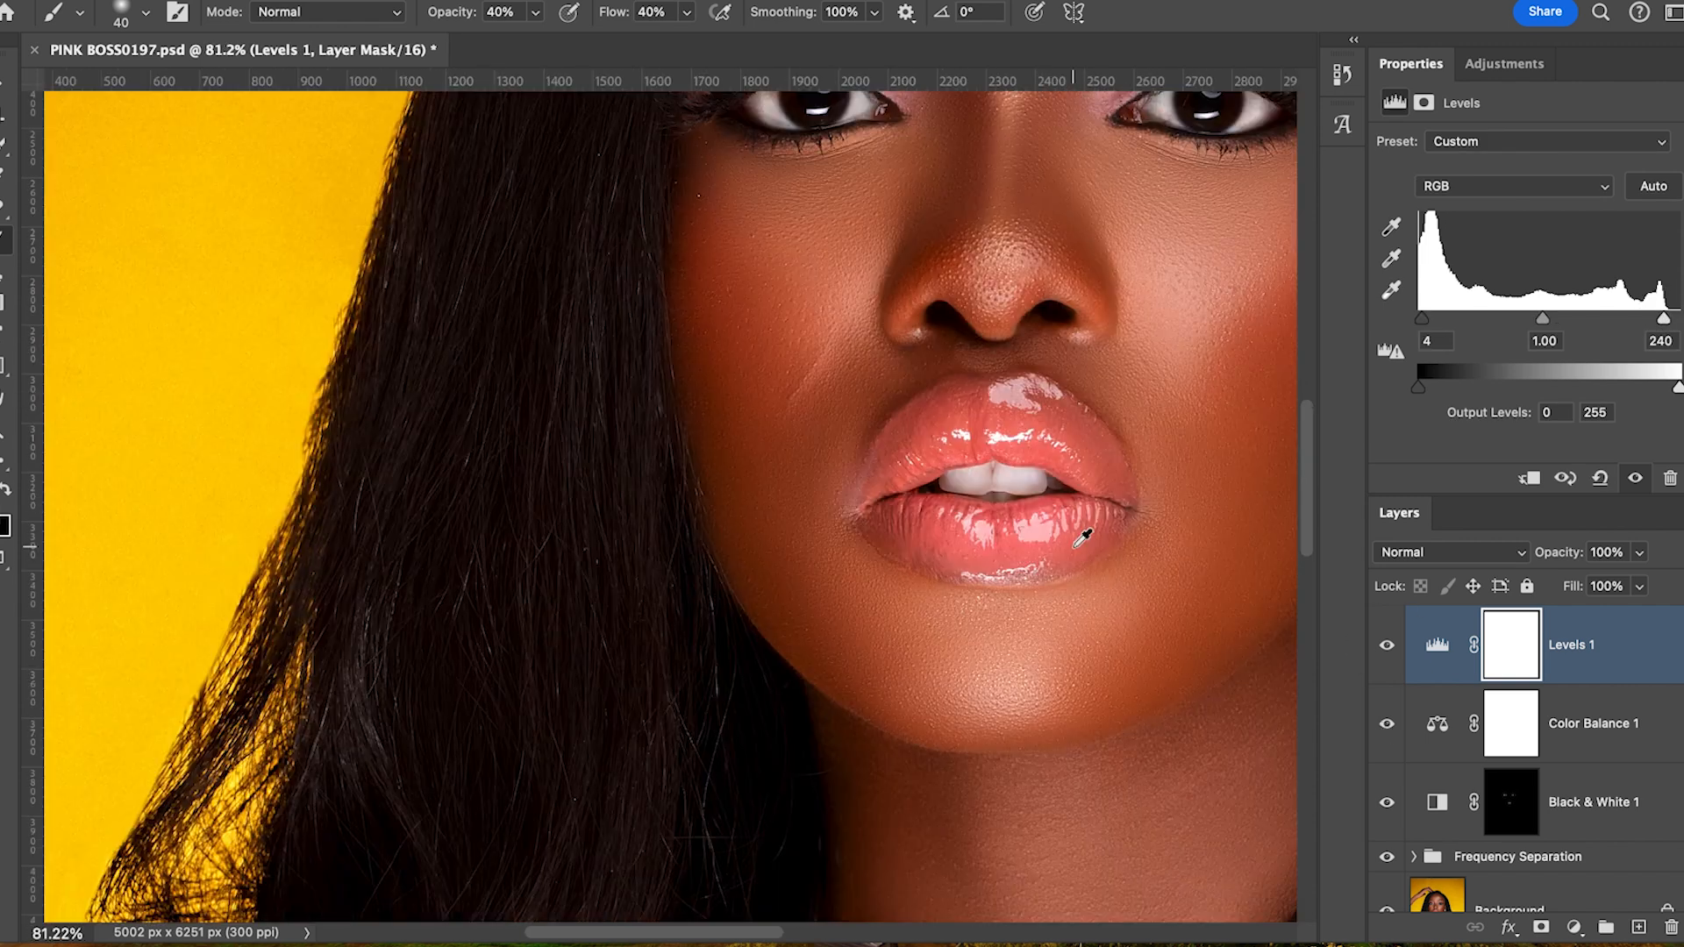
scroll(1084, 537, down, 6)
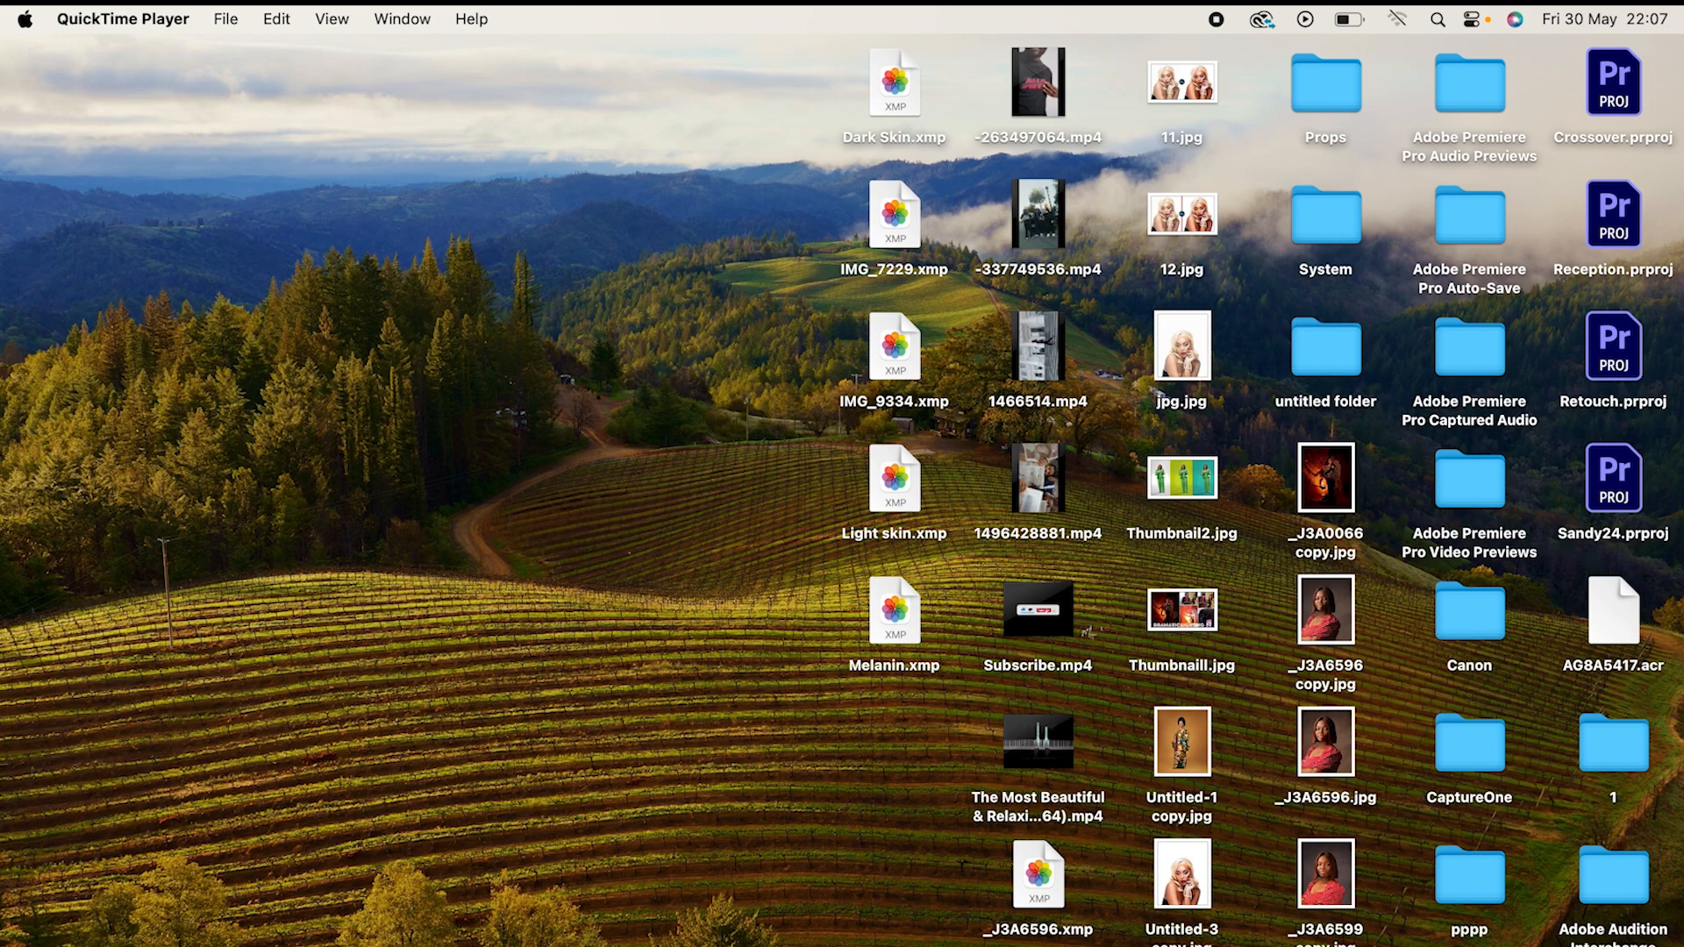
- Switch to Adobe Photoshop with the PINK BOSS0197.NEF portrait and raise the display brightness
key(super+Tab)
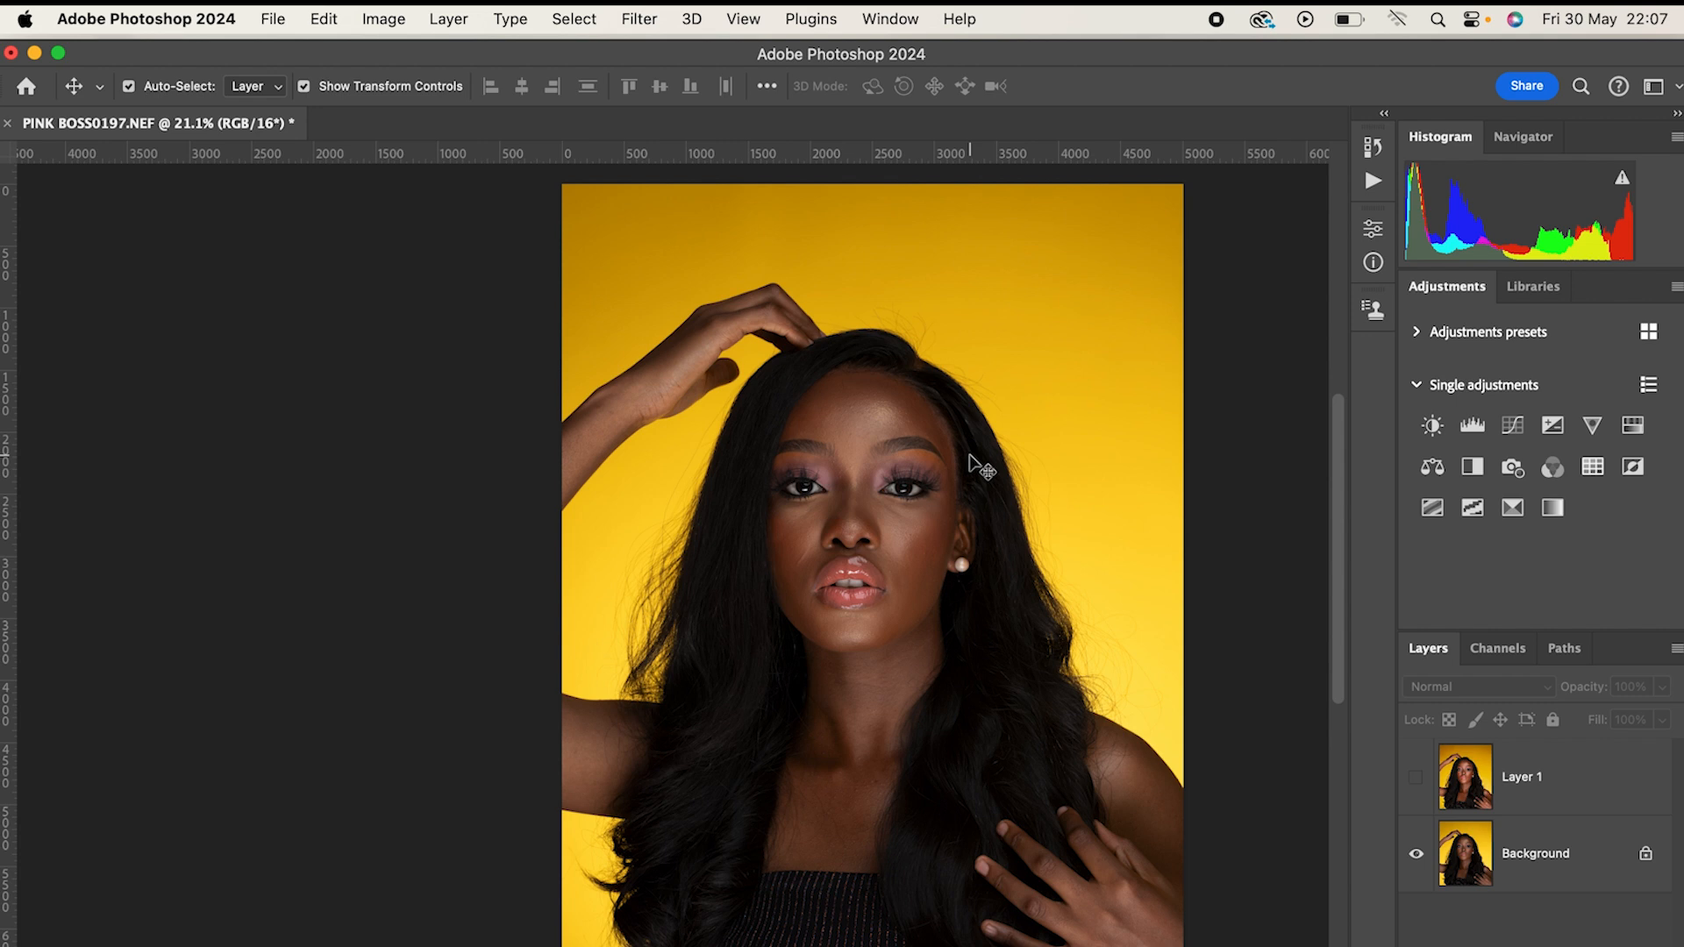
key(XF86MonBrightnessUp)
key(XF86MonBrightnessUp)
key(XF86MonBrightnessUp)
key(XF86MonBrightnessUp)
- Examine the skin texture around the nose and upper lip of the original portrait up close
scroll(877, 548, up, 5)
scroll(877, 548, up, 5)
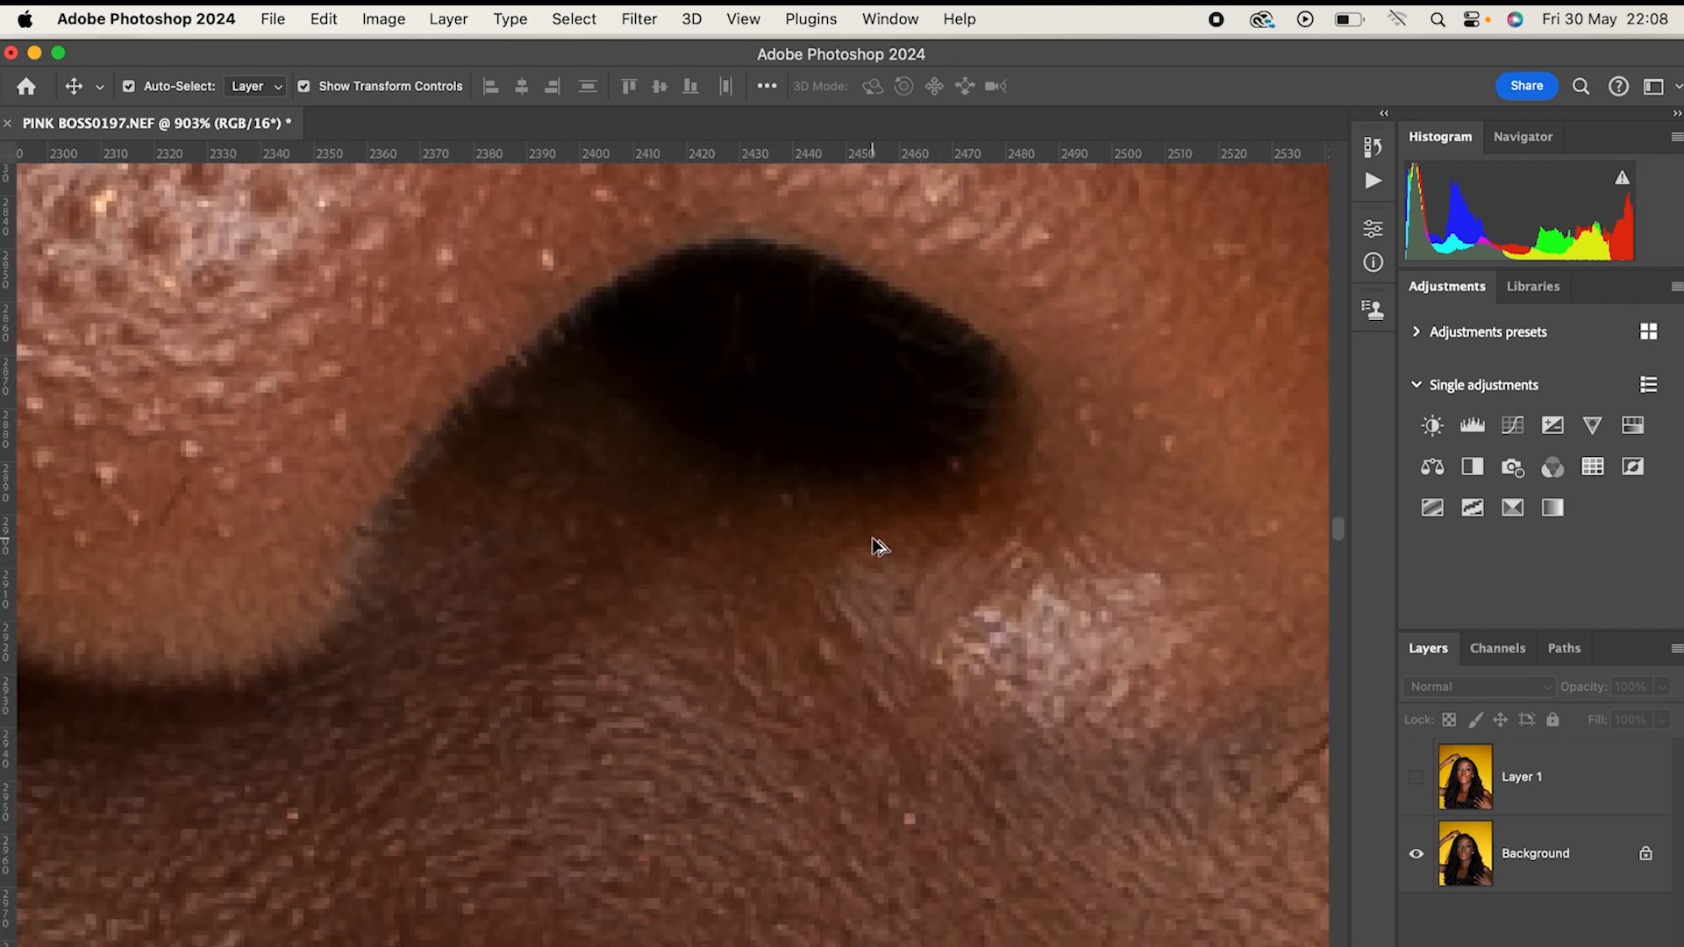
scroll(877, 548, down, 4)
scroll(877, 546, down, 3)
scroll(877, 545, down, 5)
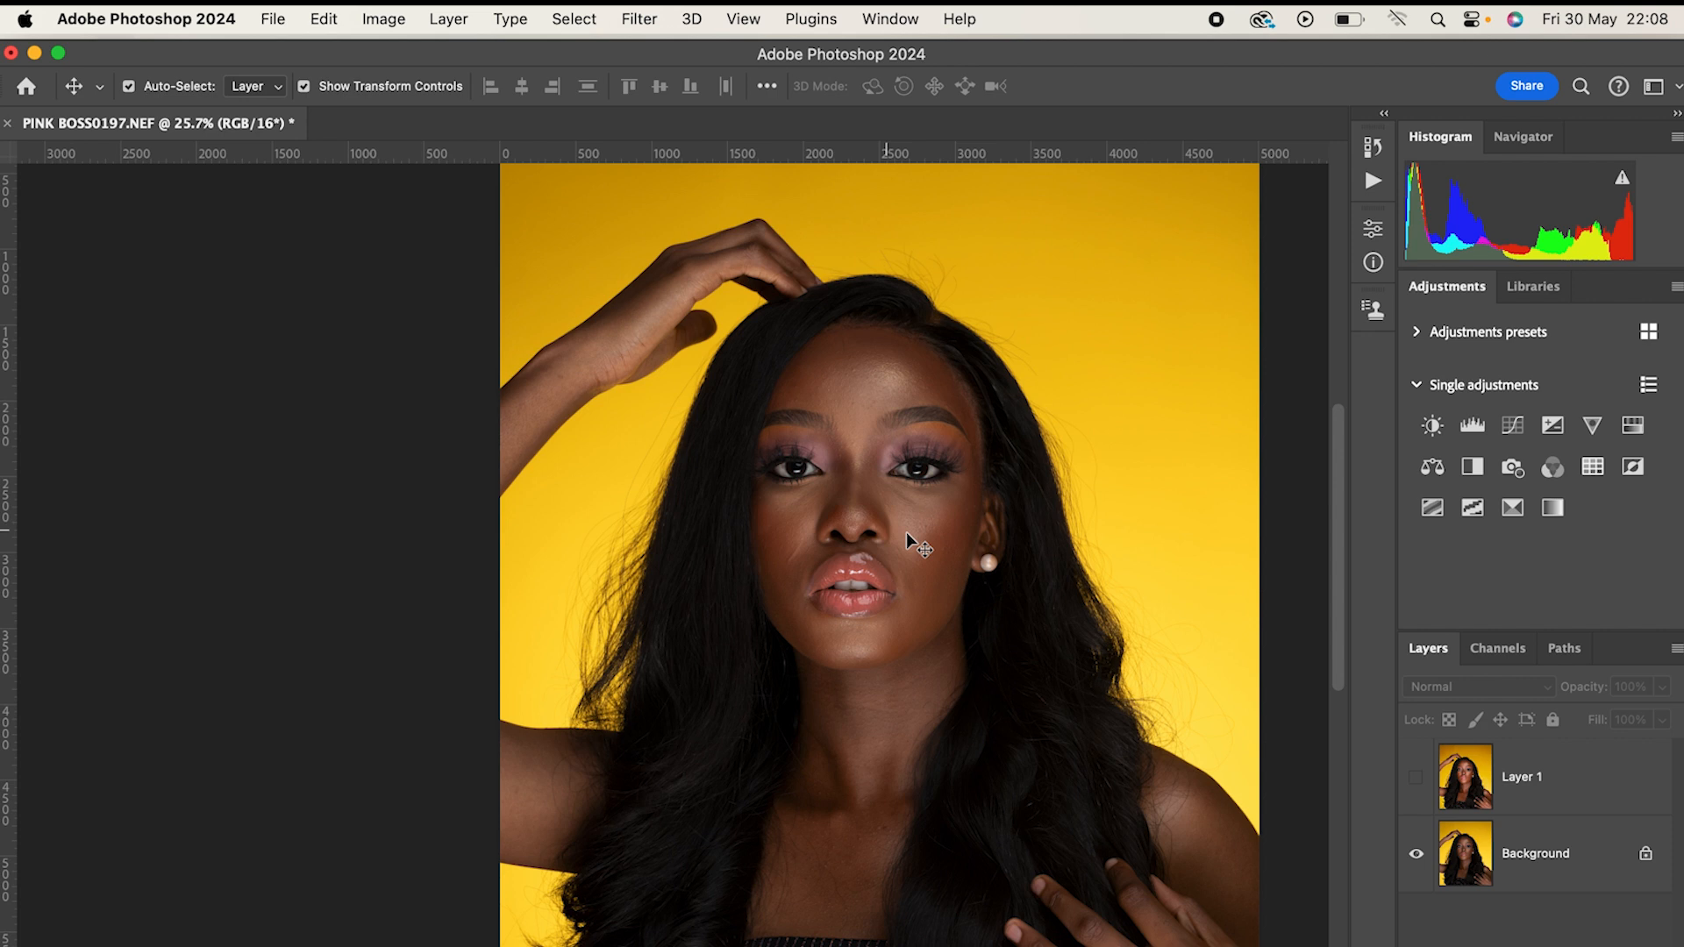
- Show Layer 1, toggling its visibility to compare it with the original Background
click(1415, 778)
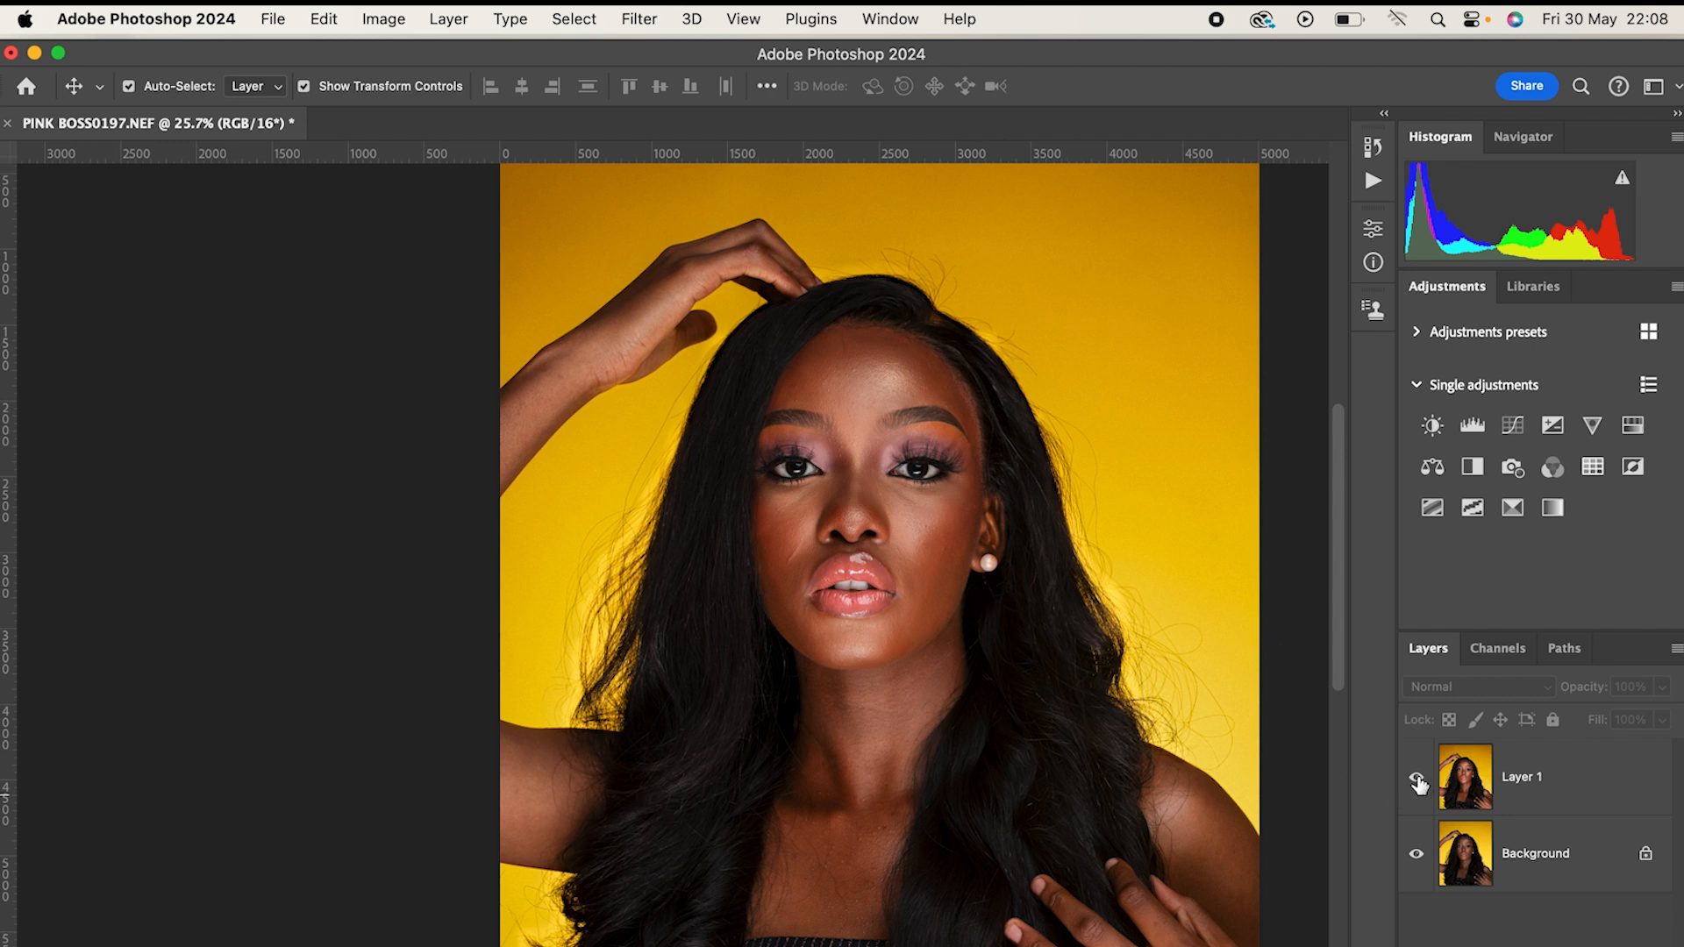
click(1417, 780)
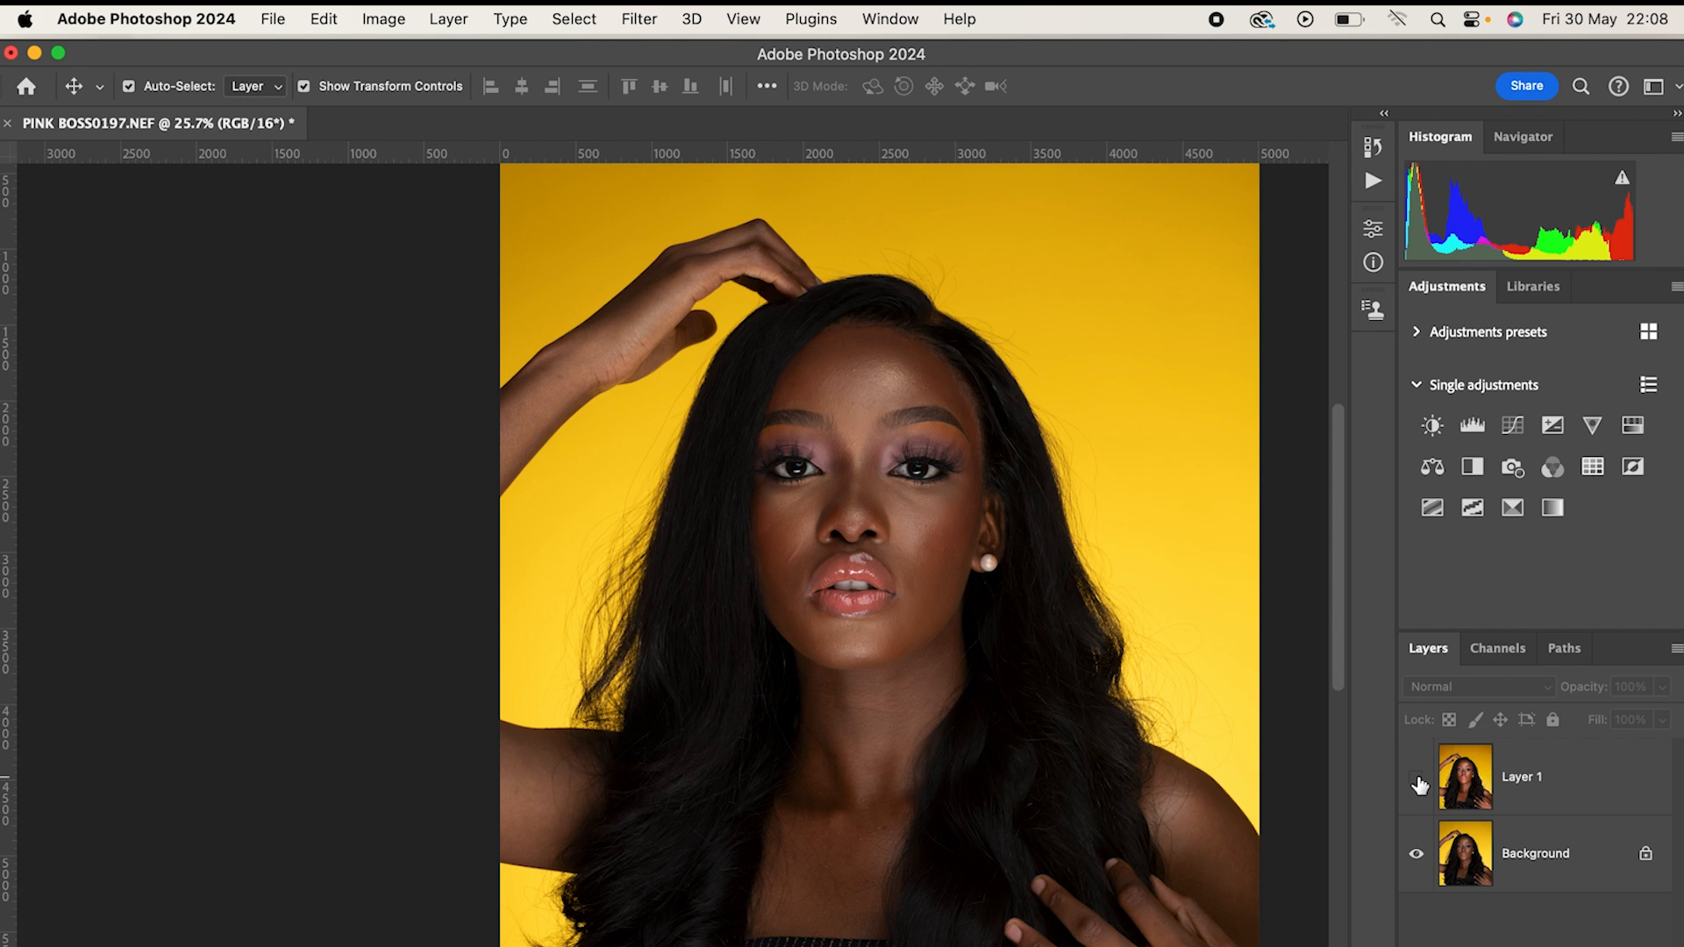
click(1417, 779)
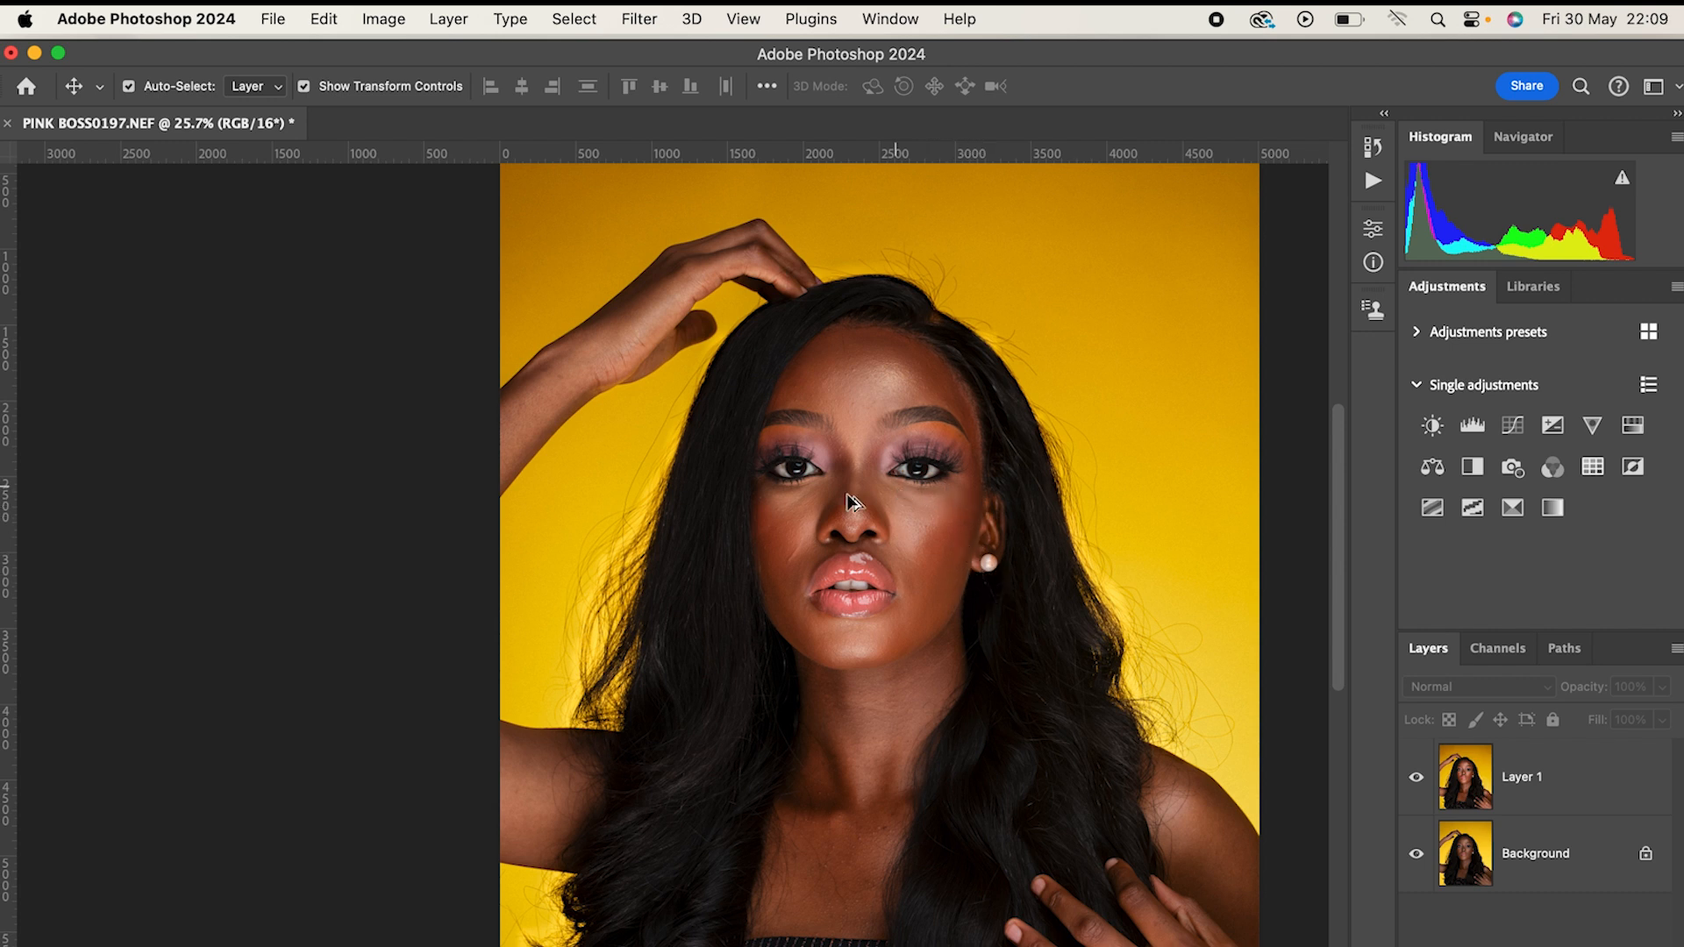
- Examine the skin texture around the eyes and nose in Layer 1 up close
scroll(849, 502, up, 3)
scroll(846, 504, up, 4)
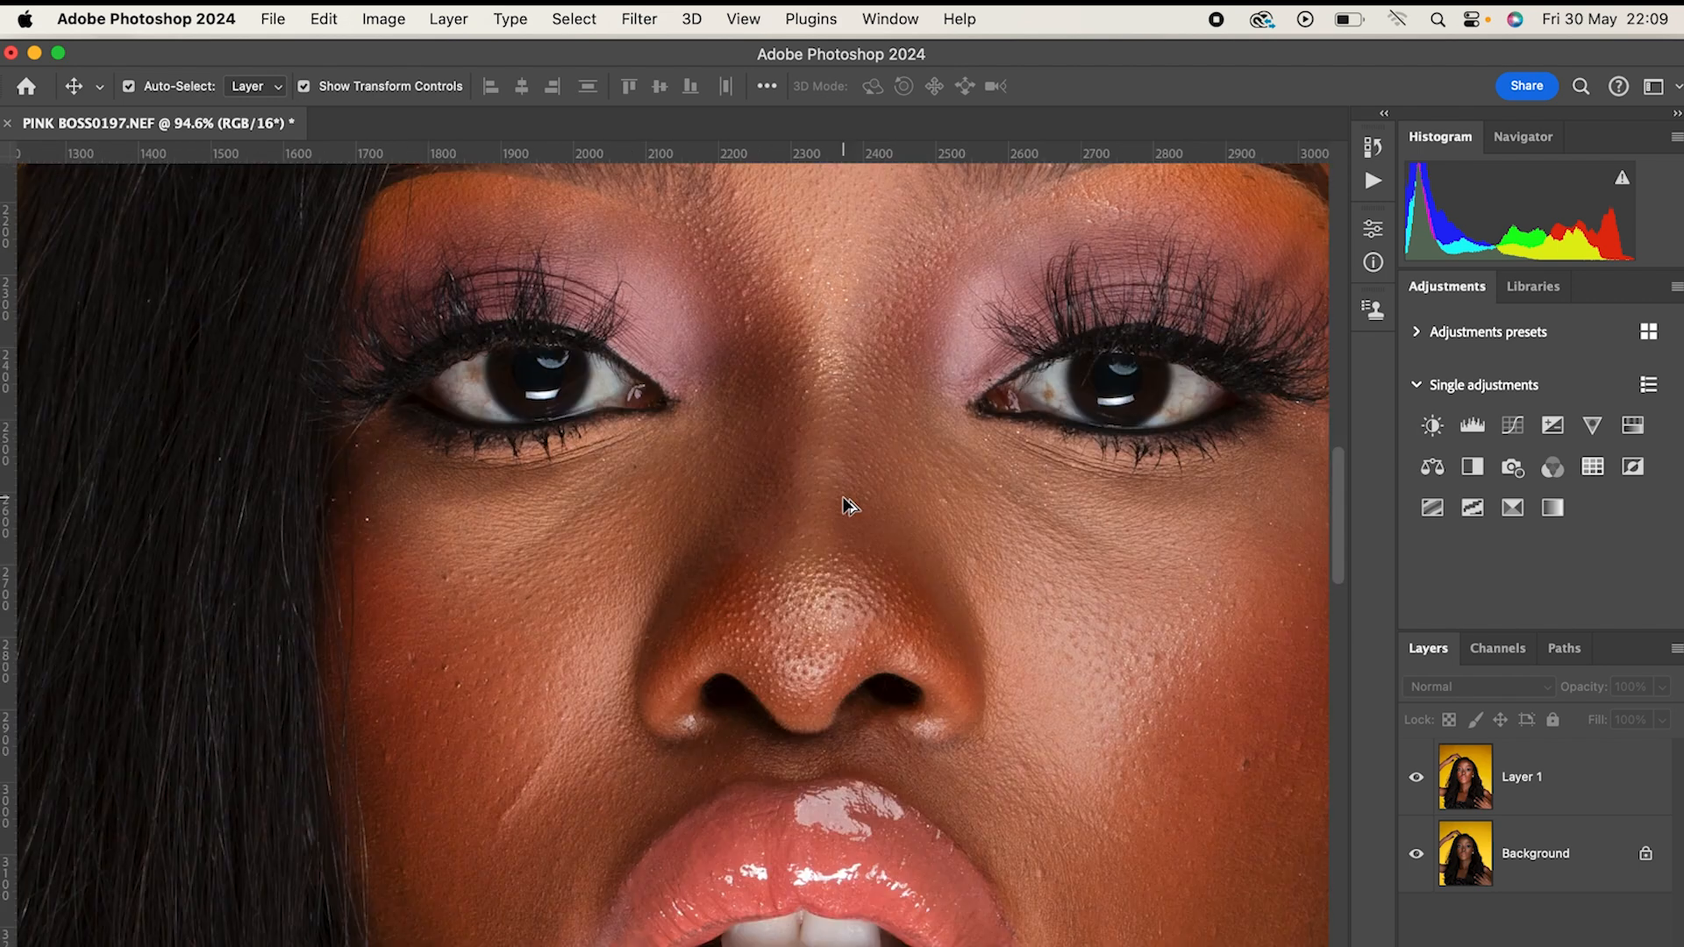
scroll(846, 504, up, 12)
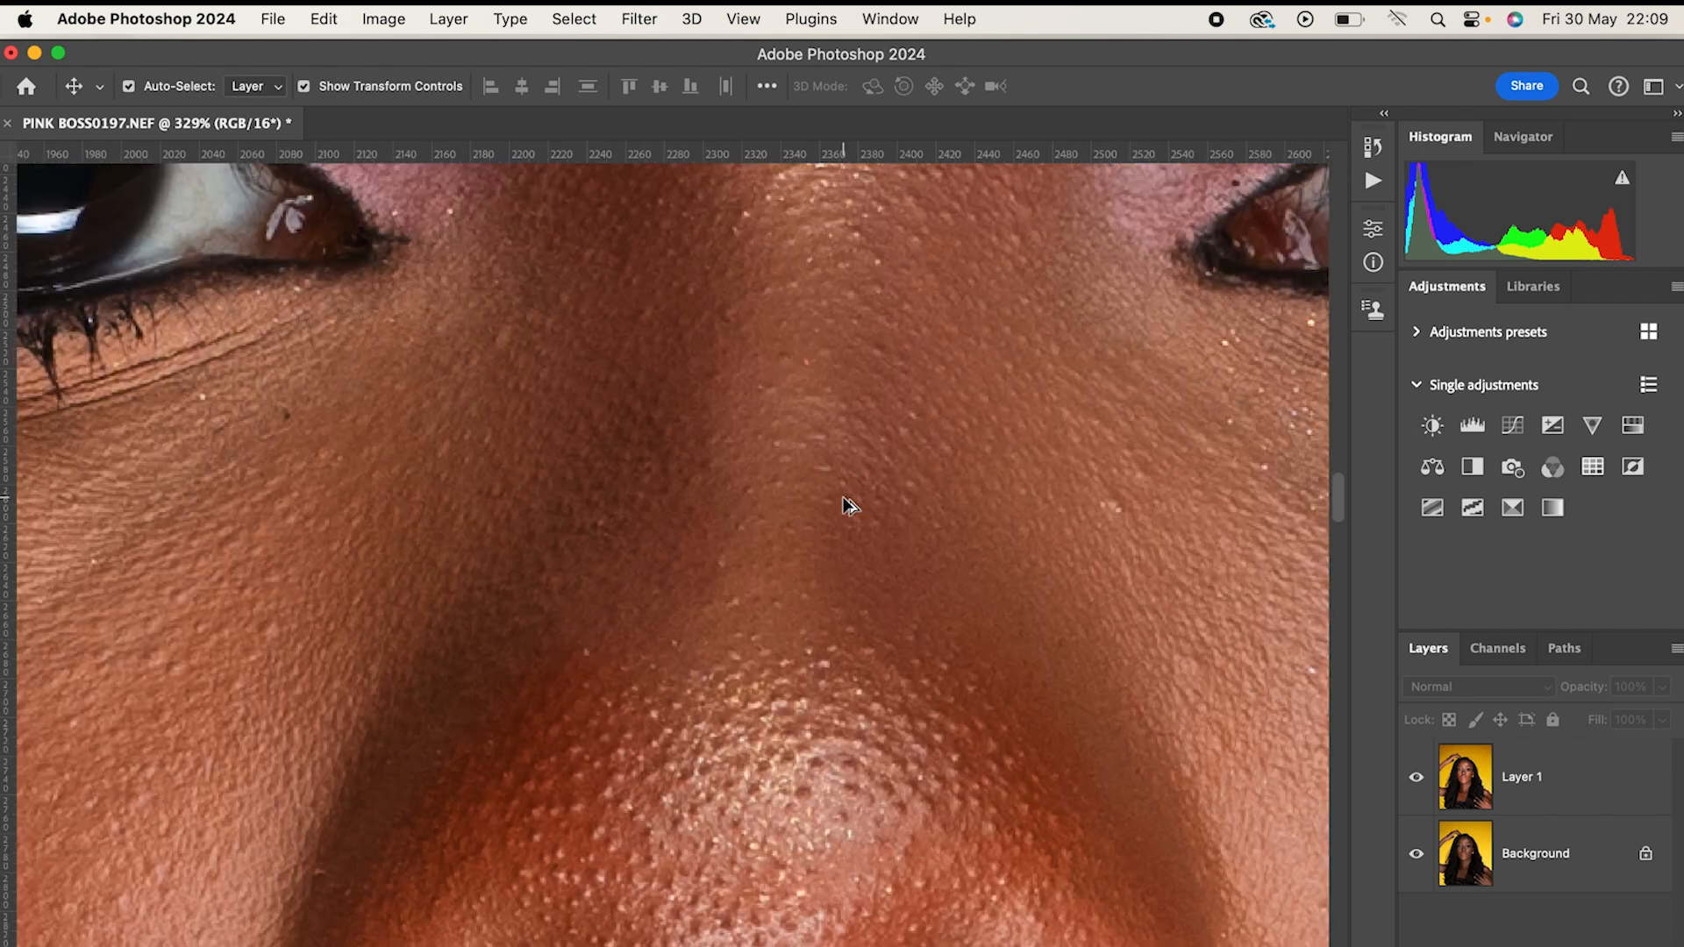
scroll(847, 504, down, 10)
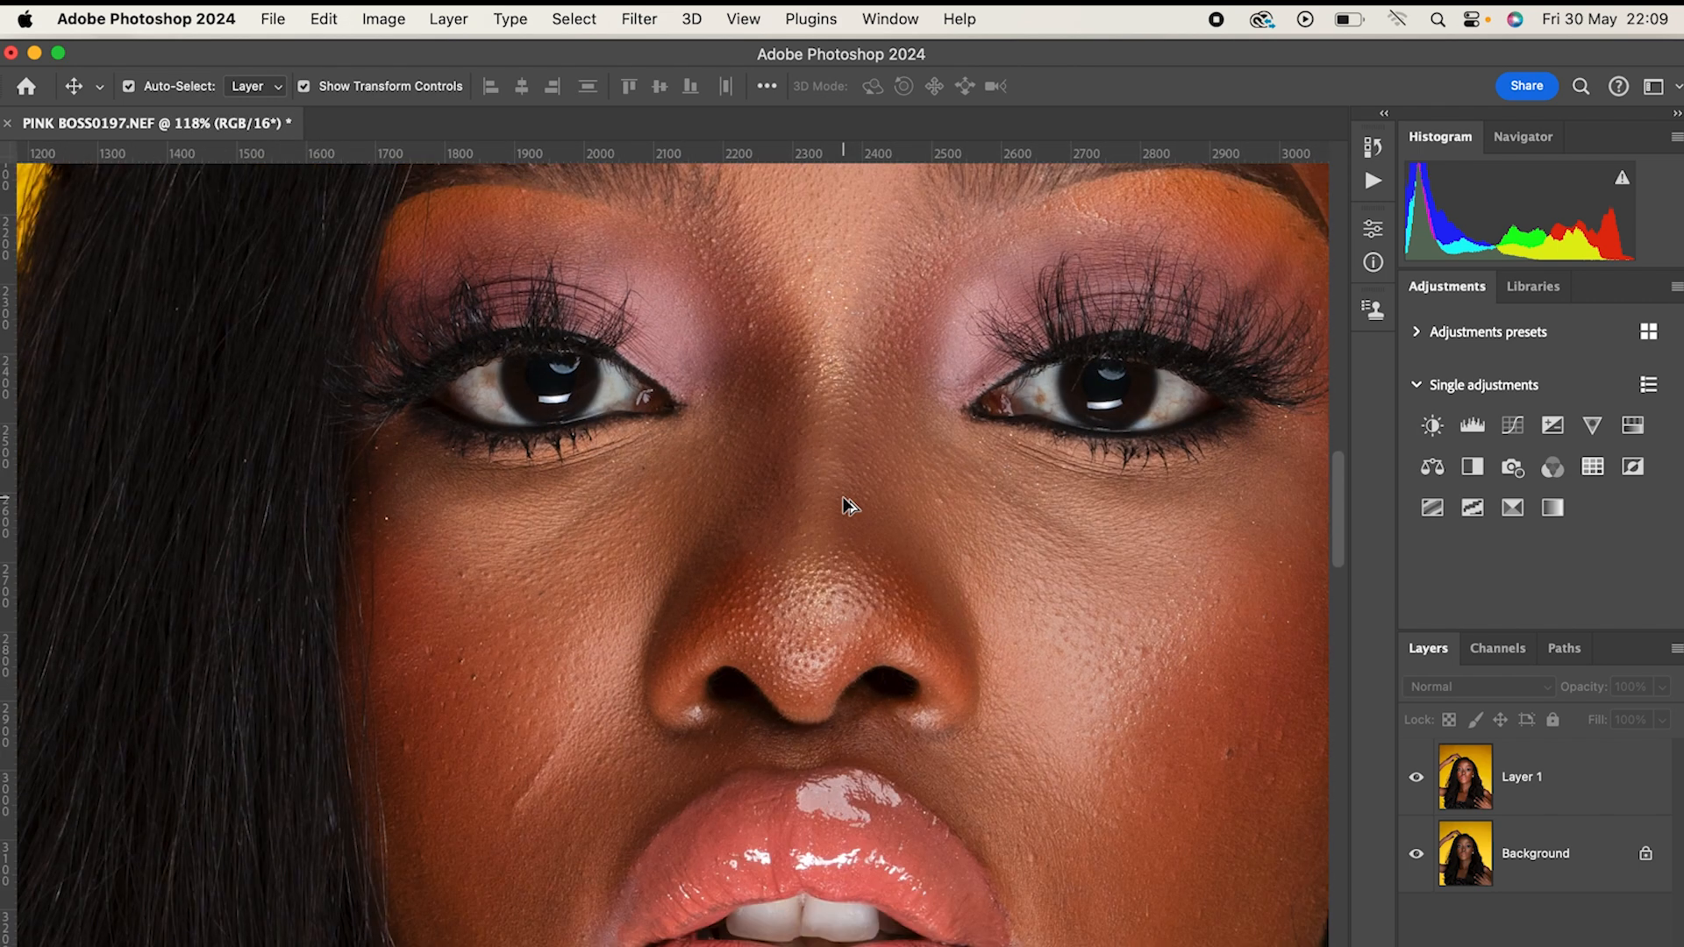
scroll(849, 506, down, 3)
scroll(849, 505, down, 2)
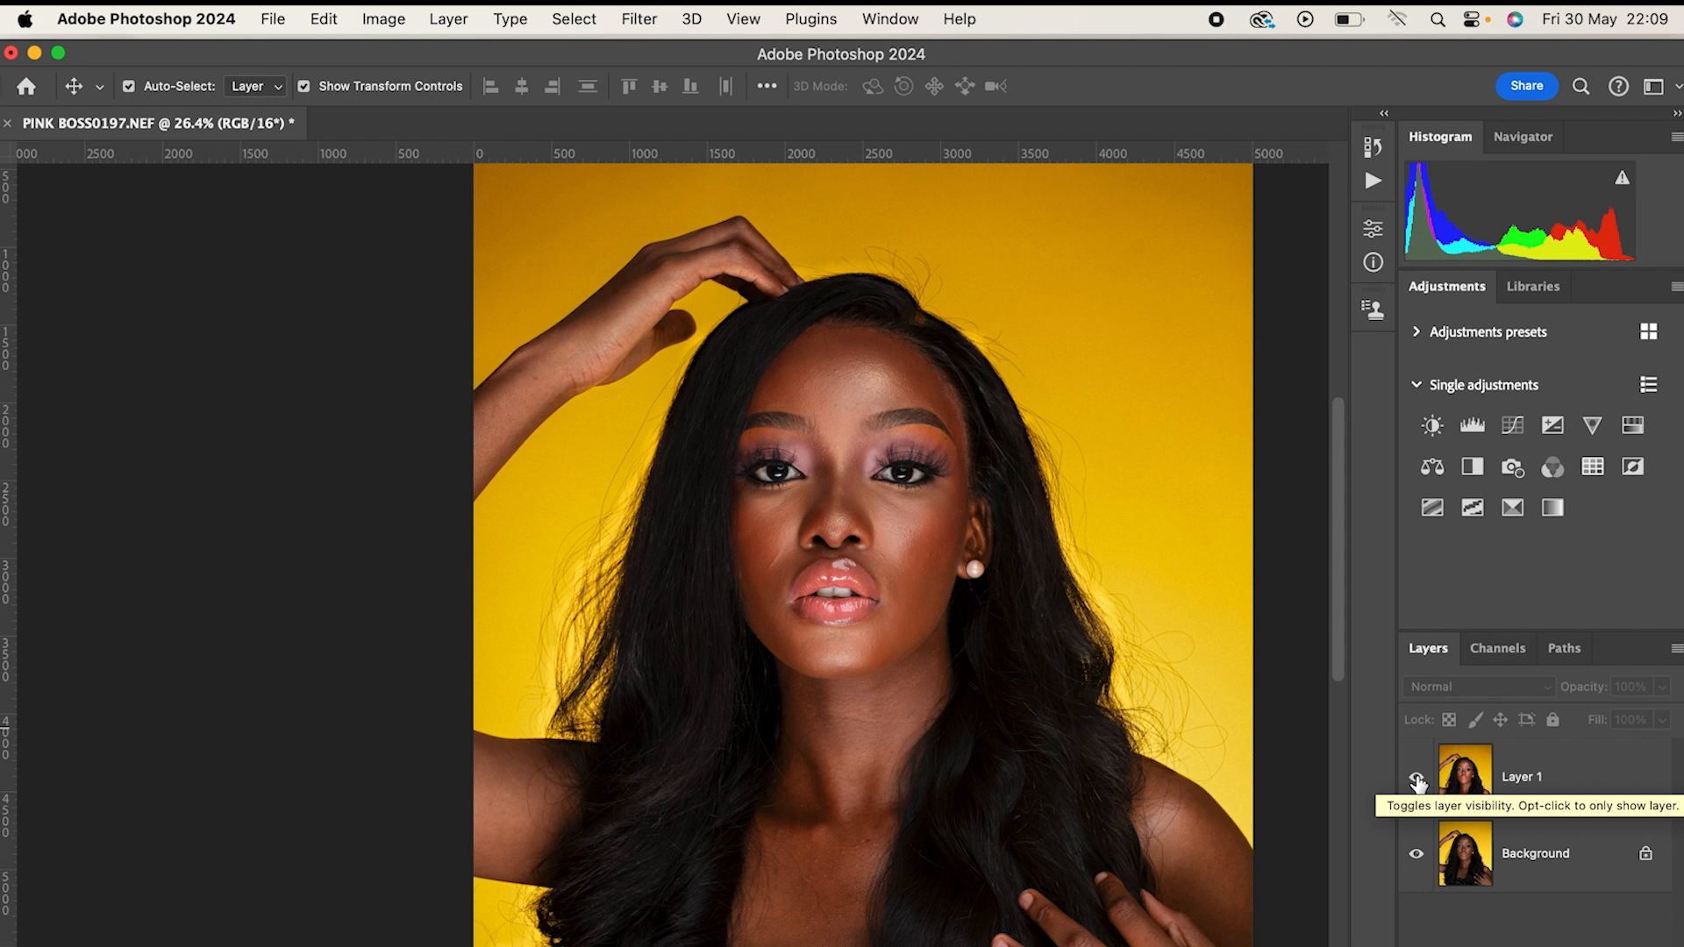
- Compare the full portrait with and without Layer 1 by toggling that layer's visibility
click(1417, 780)
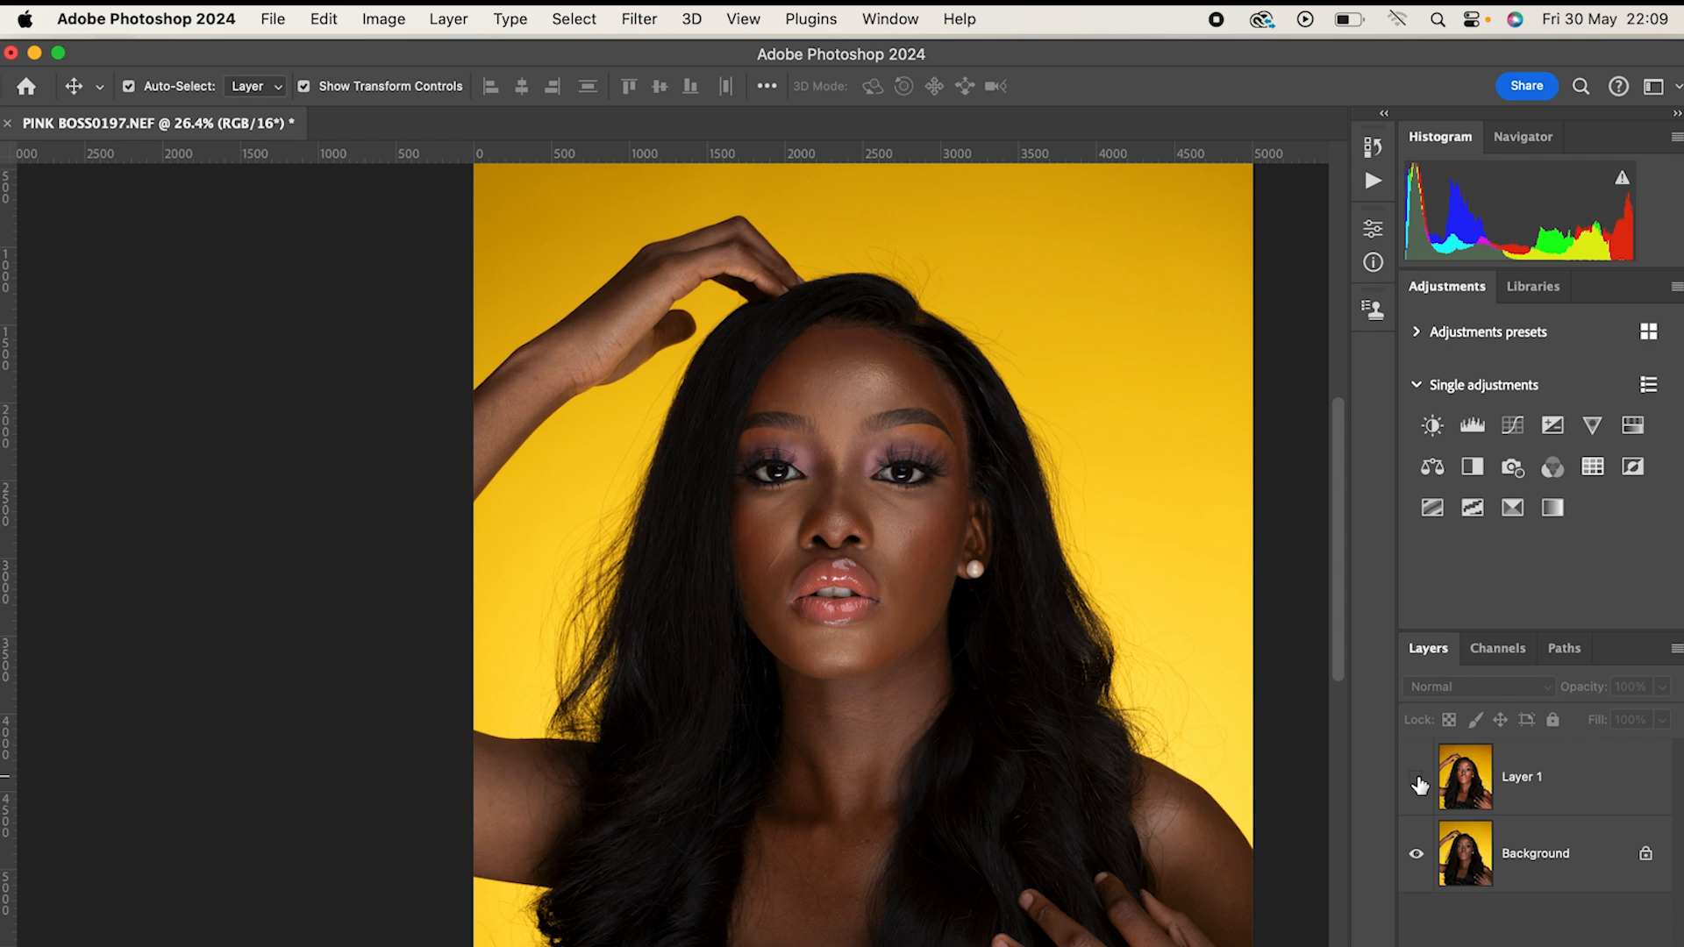
click(1416, 778)
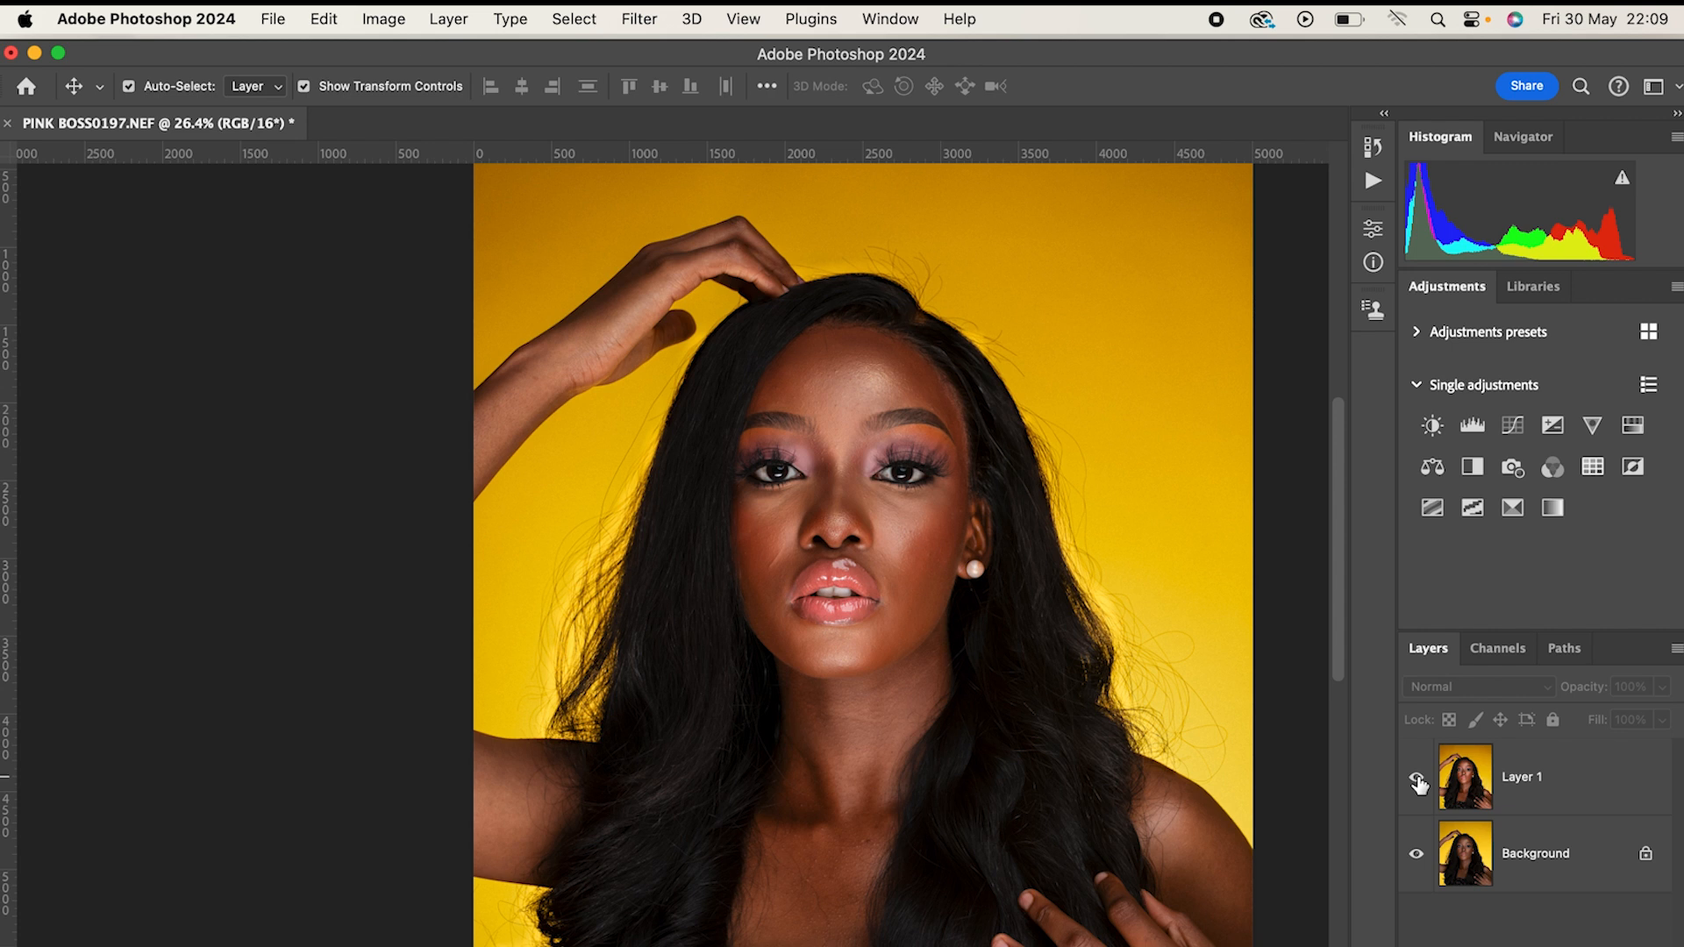
click(1417, 777)
- Select Layer 1 together with the Background and merge them into a single layer
click(1570, 794)
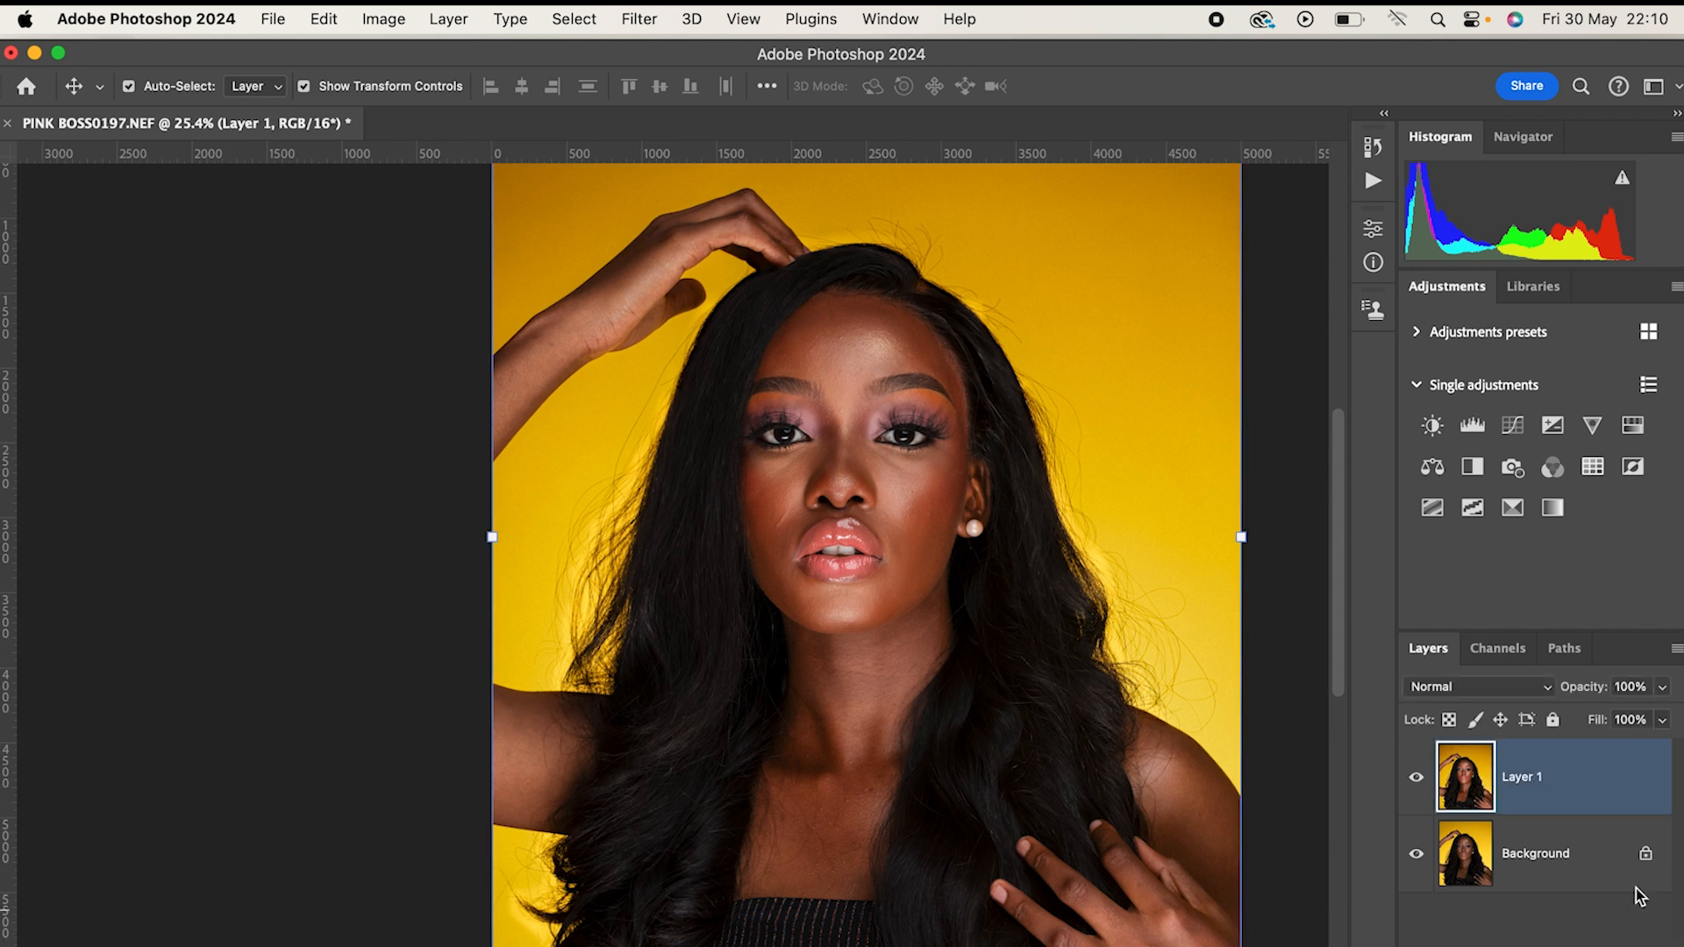
shift+click(1553, 873)
key(super+e)
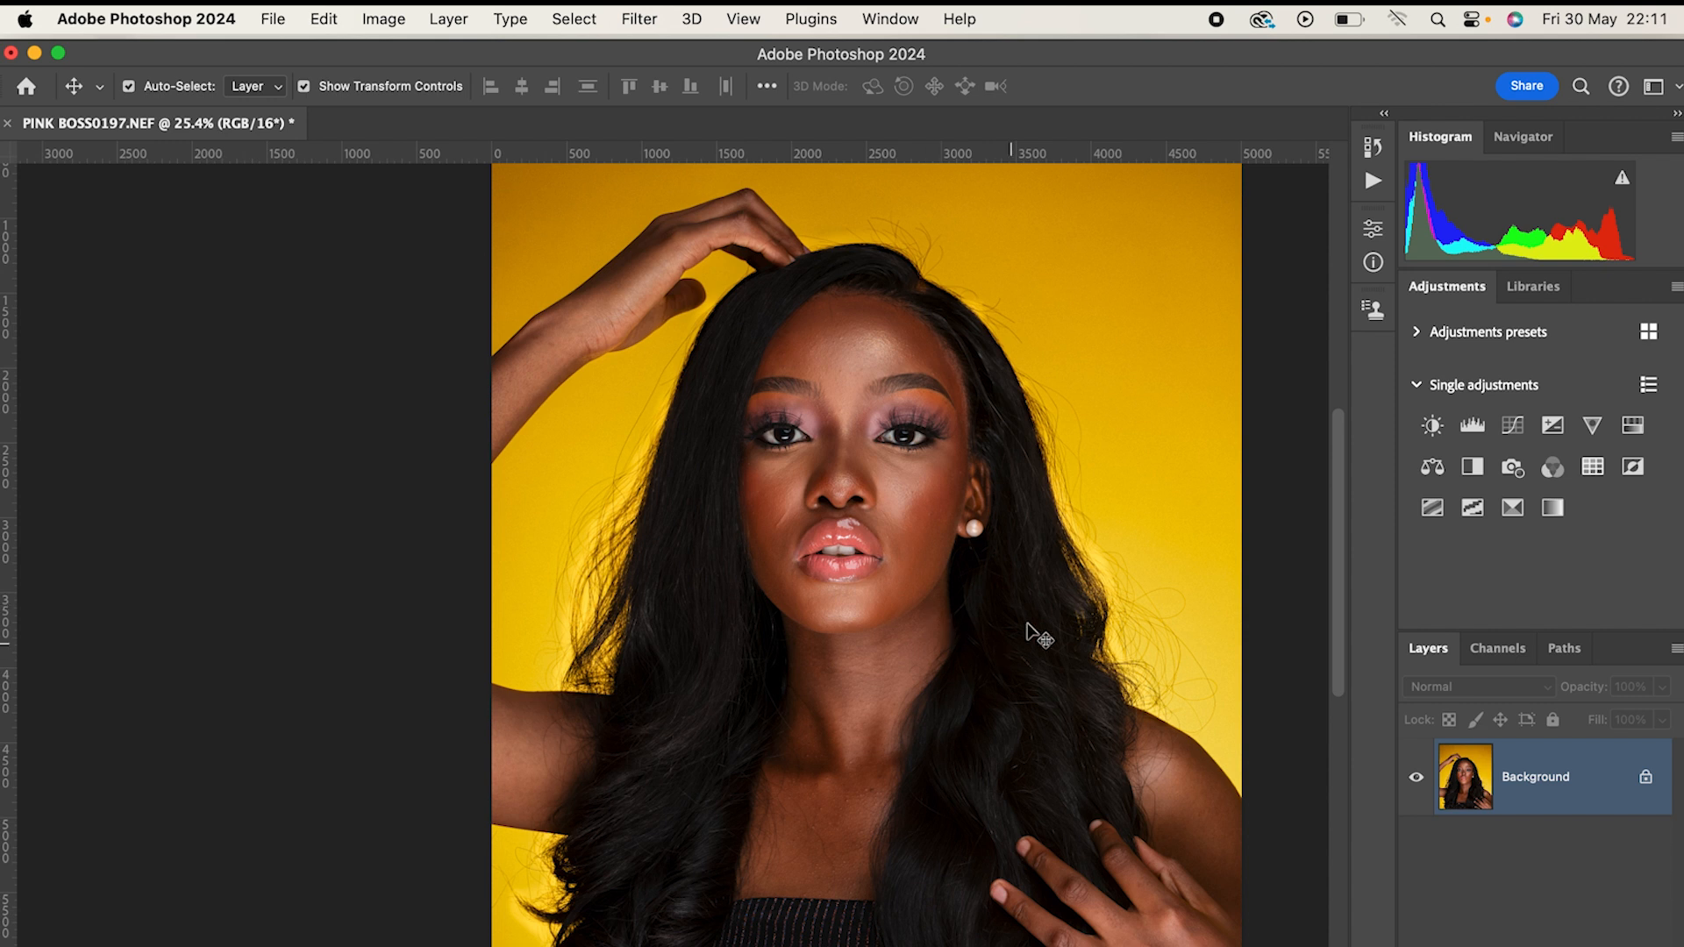
drag(935, 371, 920, 433)
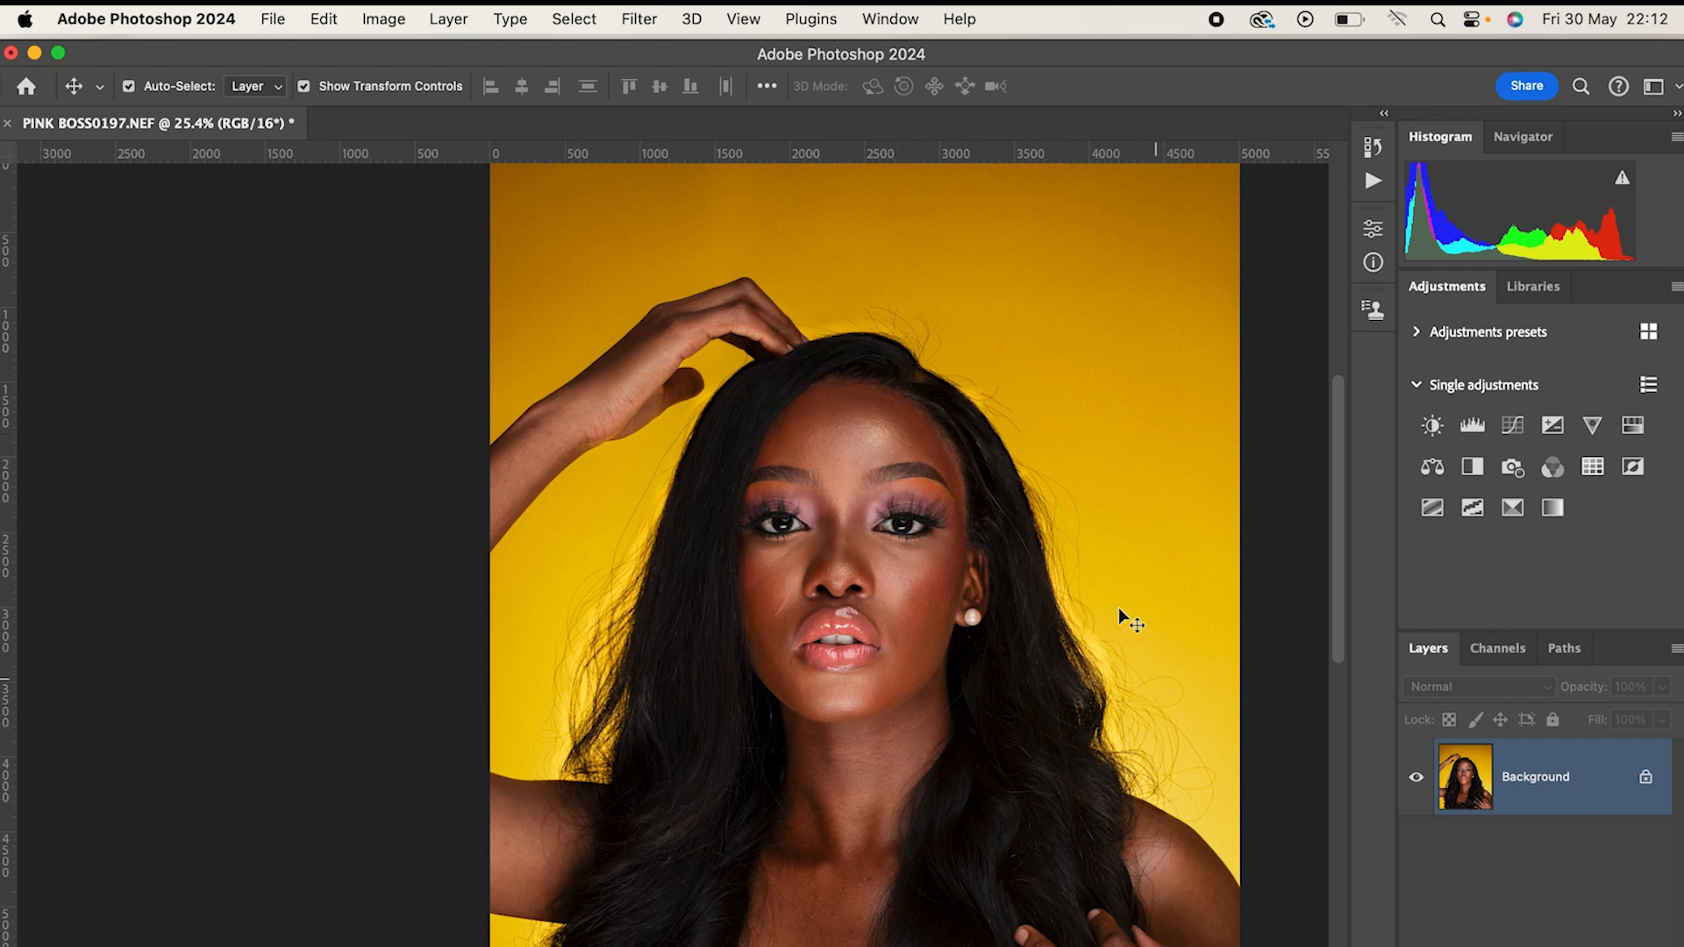
scroll(1017, 671, down, 2)
scroll(1017, 671, down, 2)
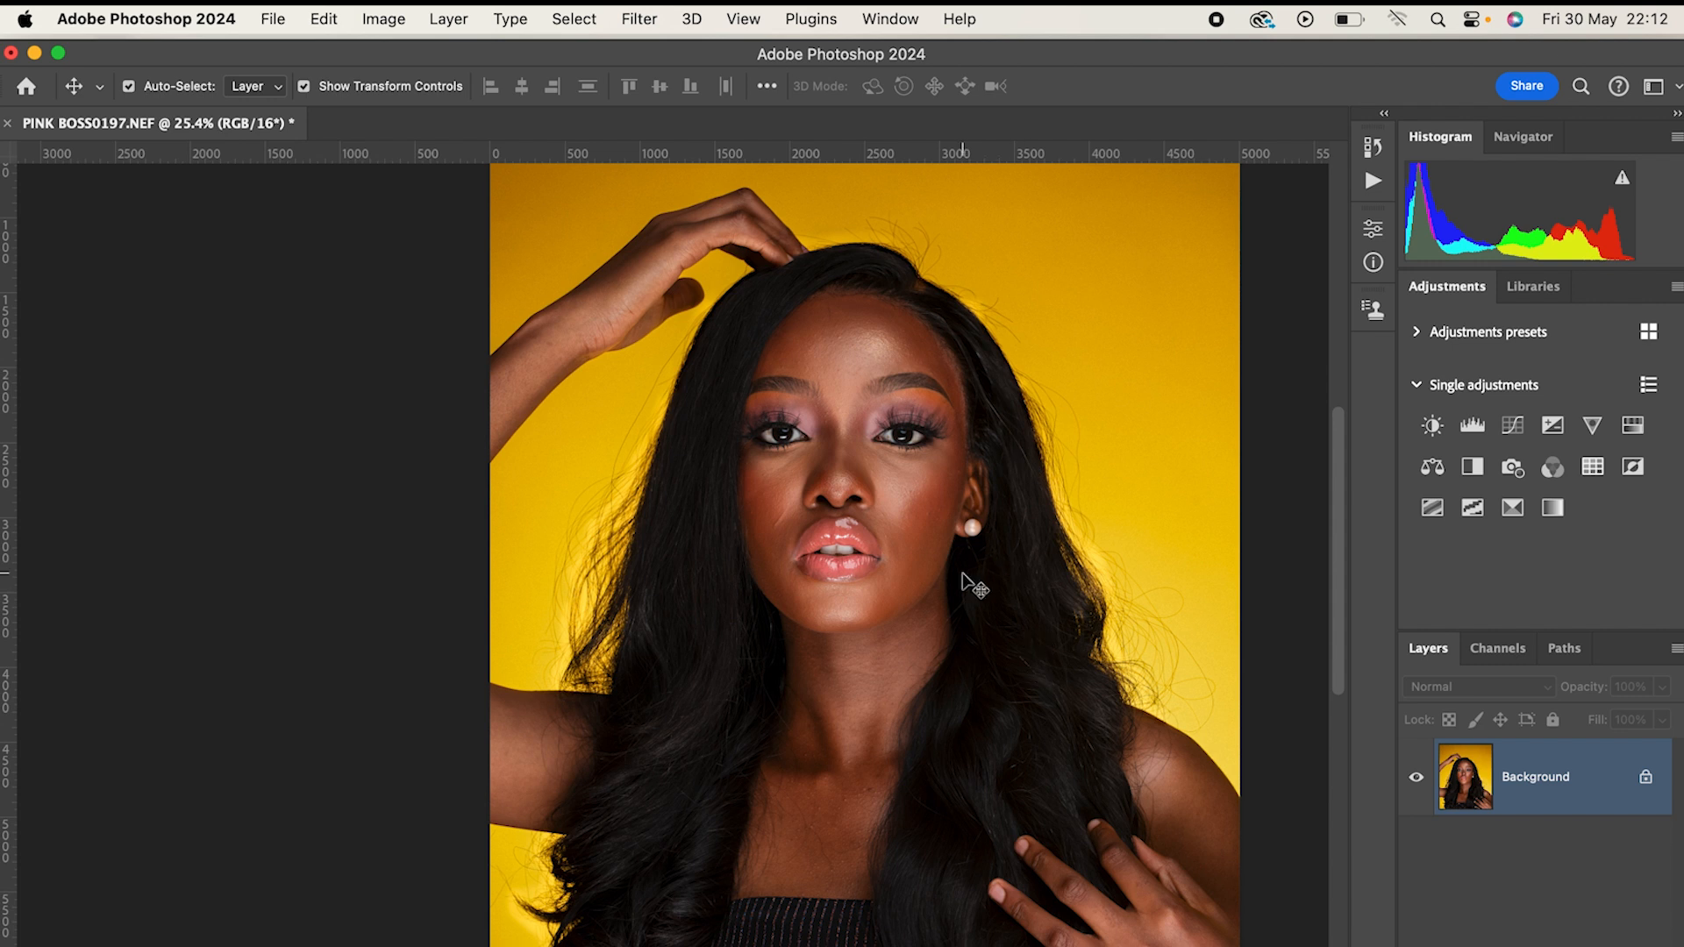
scroll(969, 579, up, 2)
scroll(947, 575, down, 1)
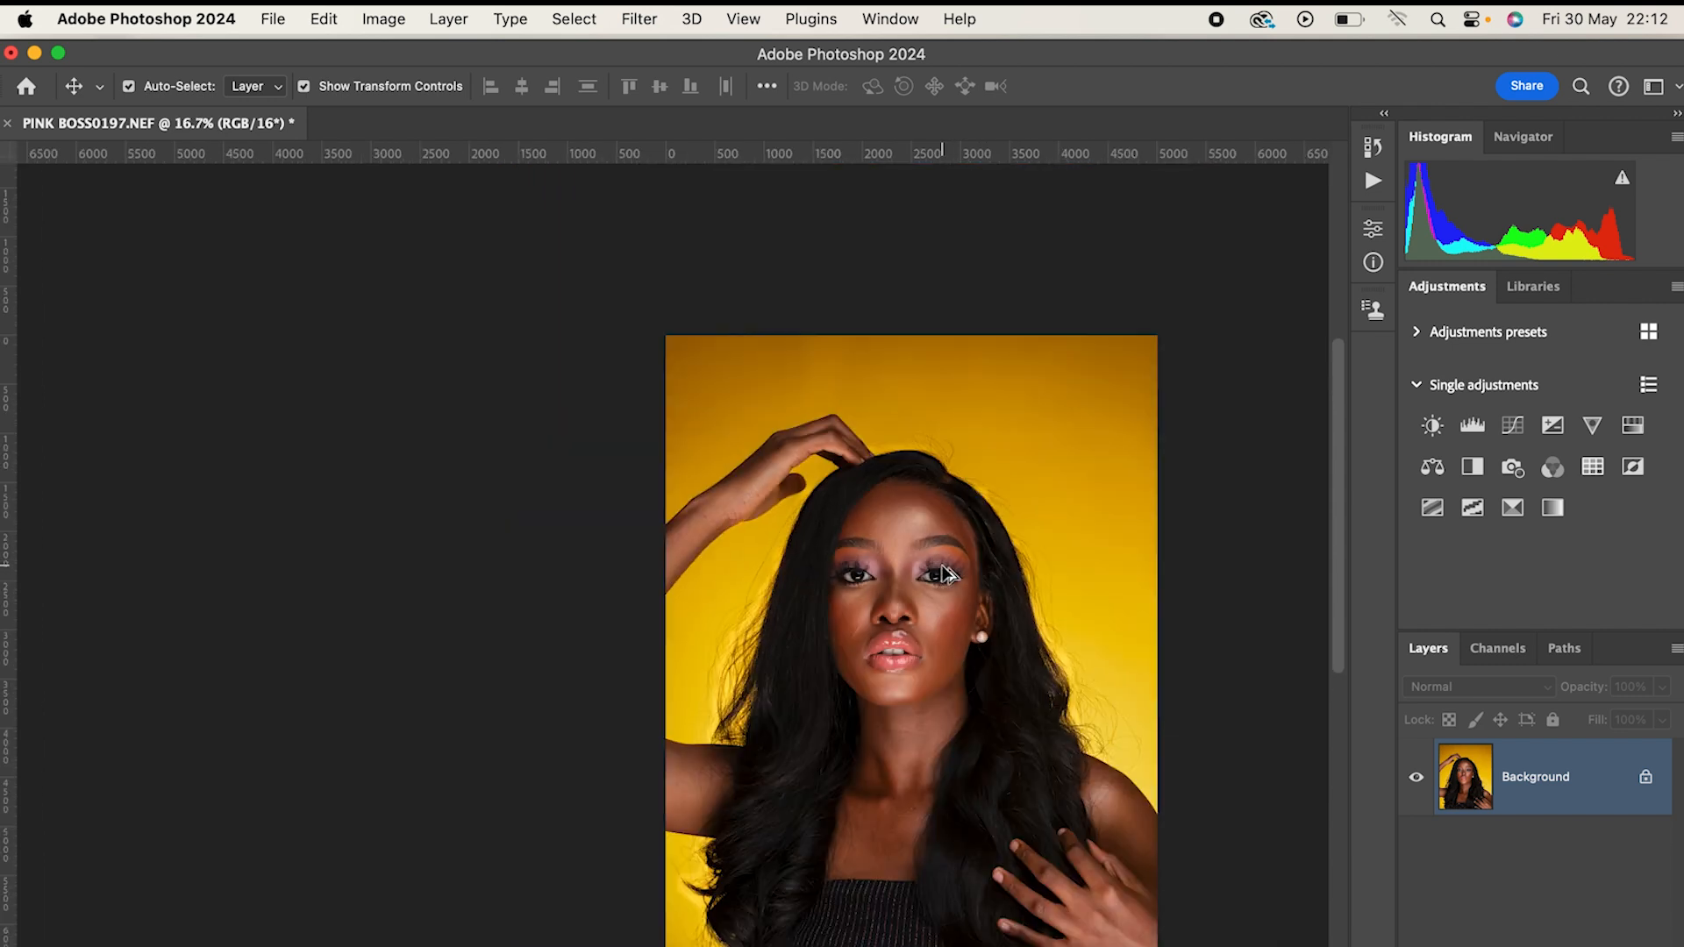
scroll(971, 583, down, 3)
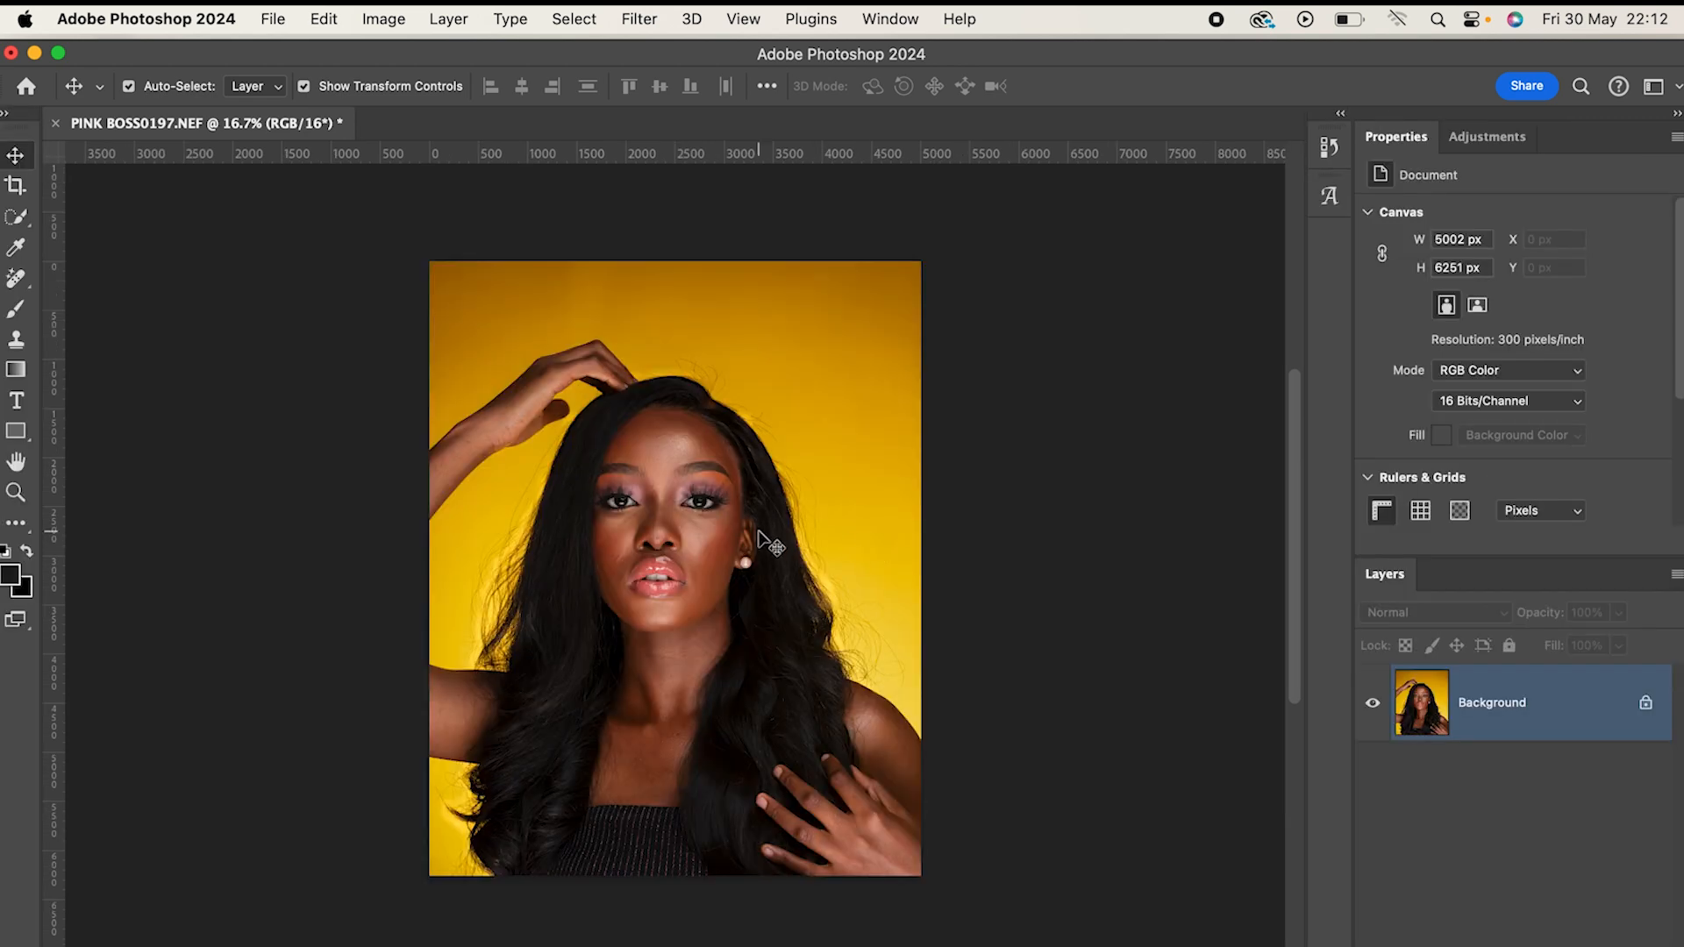
drag(664, 526, 775, 534)
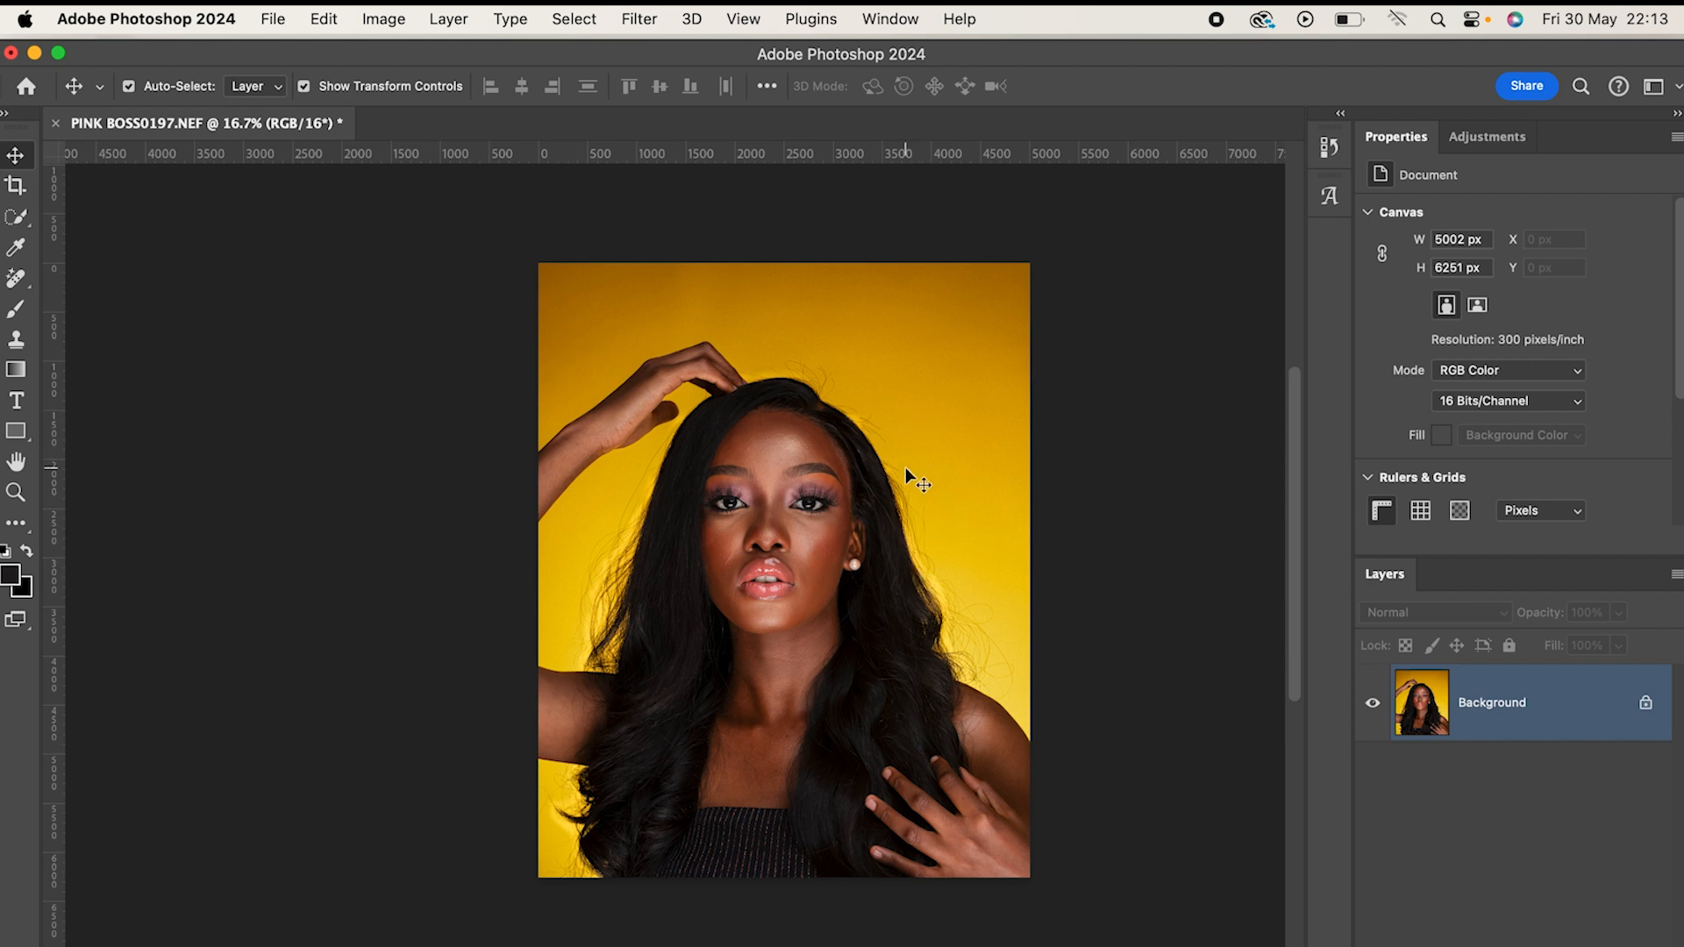
- Clone out the flyaway hairs above the hair parting with a 200 px Clone Stamp brush, sampling the adjacent yellow background
key(s)
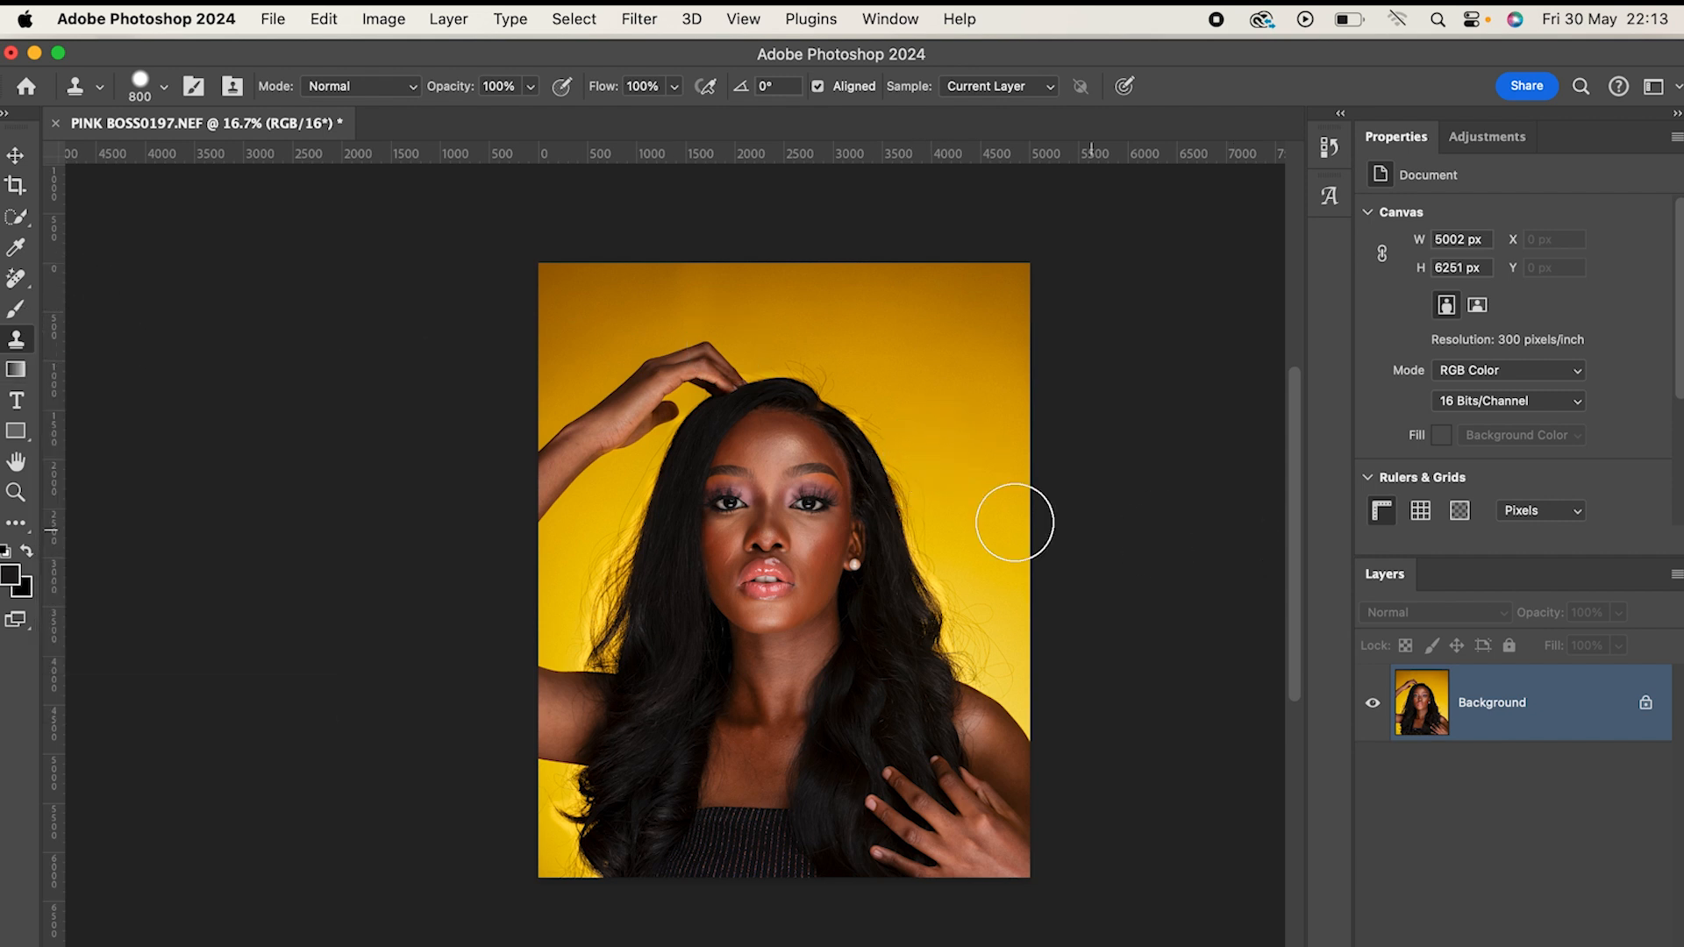
scroll(834, 383, up, 10)
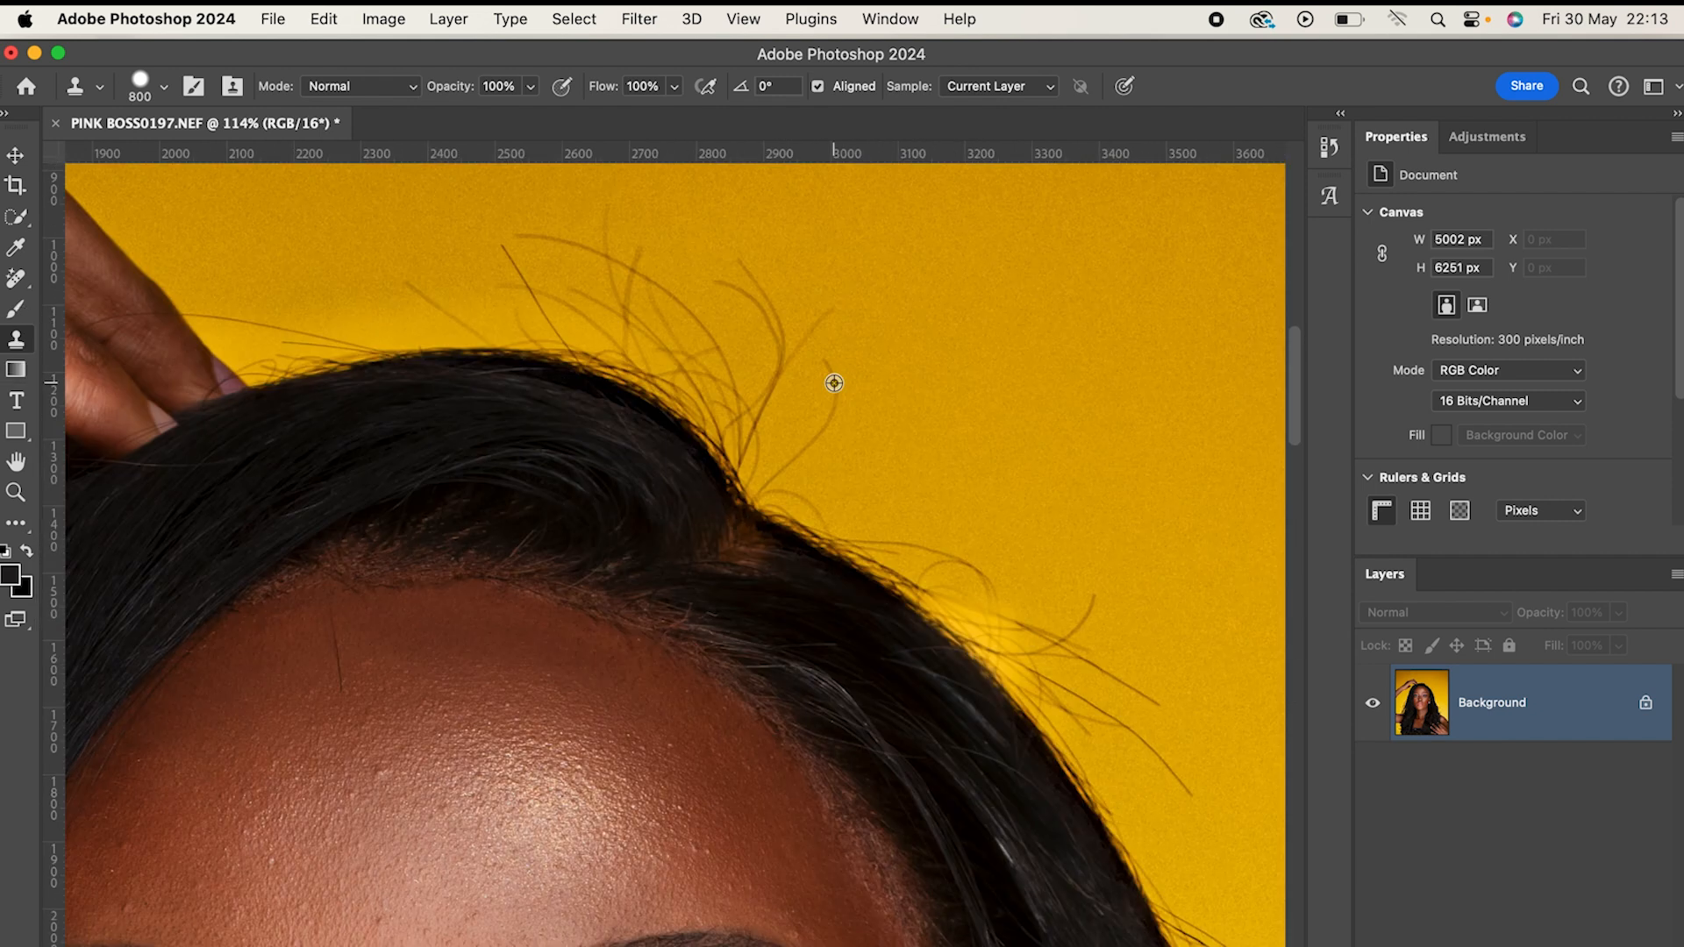
scroll(834, 383, down, 4)
key(bracketleft)
key(bracketleft)
key(bracketleft)
key(bracketleft)
key(bracketleft)
key(bracketleft)
key(bracketleft)
key(bracketleft)
key(bracketleft)
key(bracketleft)
key(bracketleft)
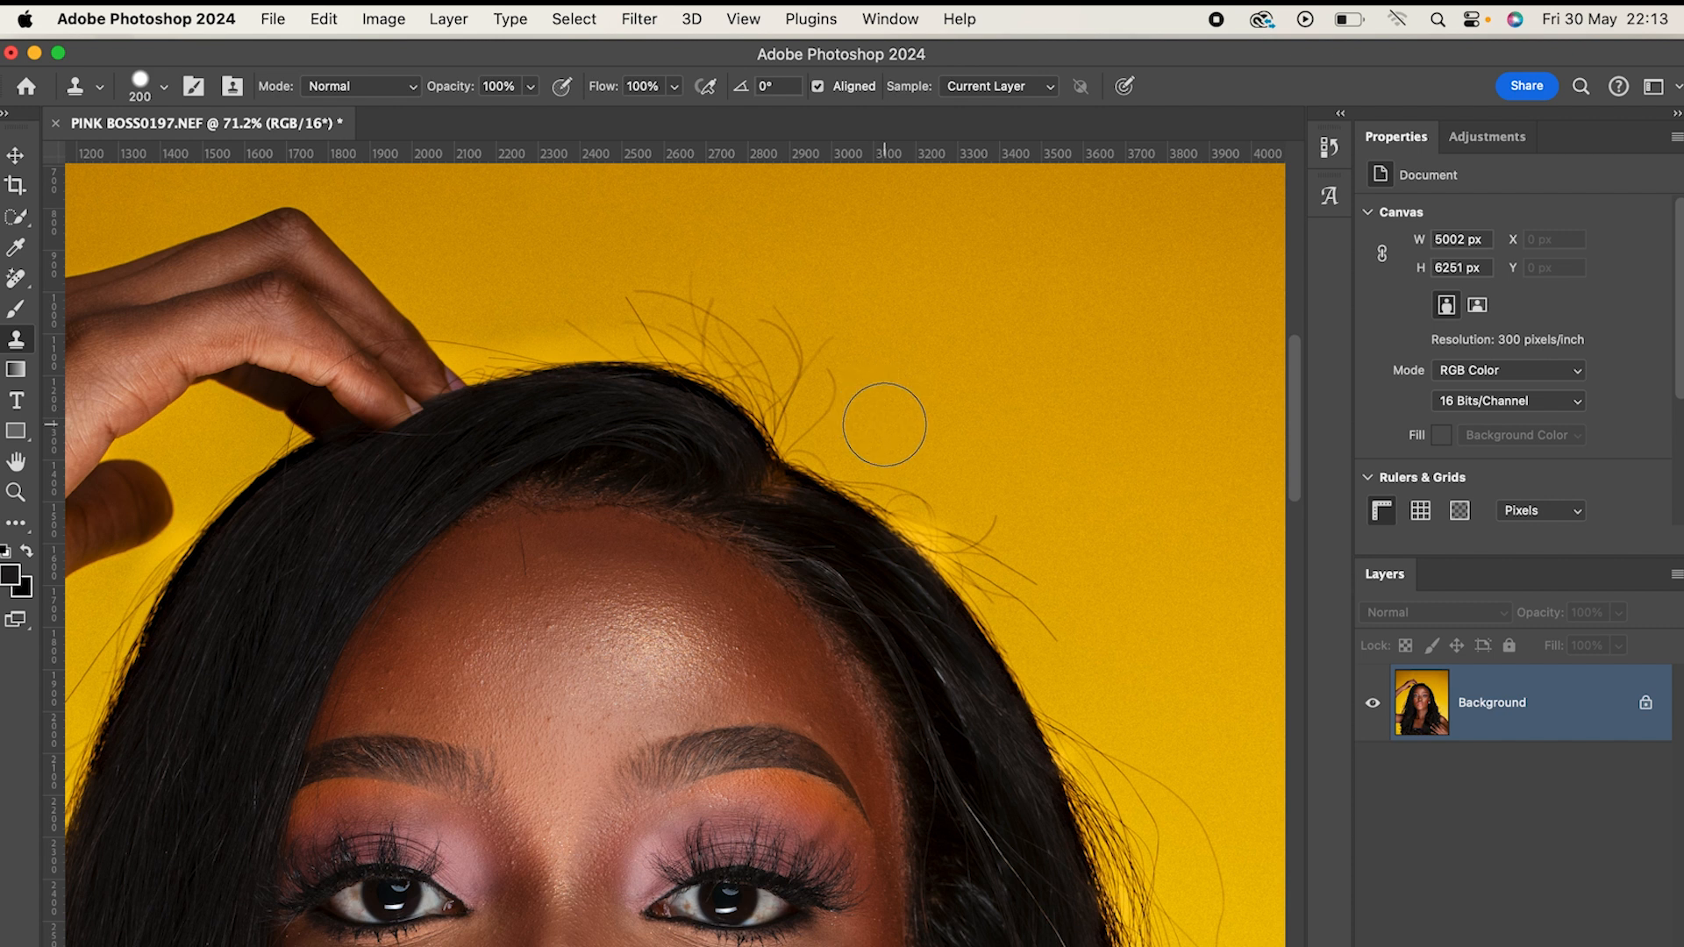
alt+click(887, 422)
click(840, 416)
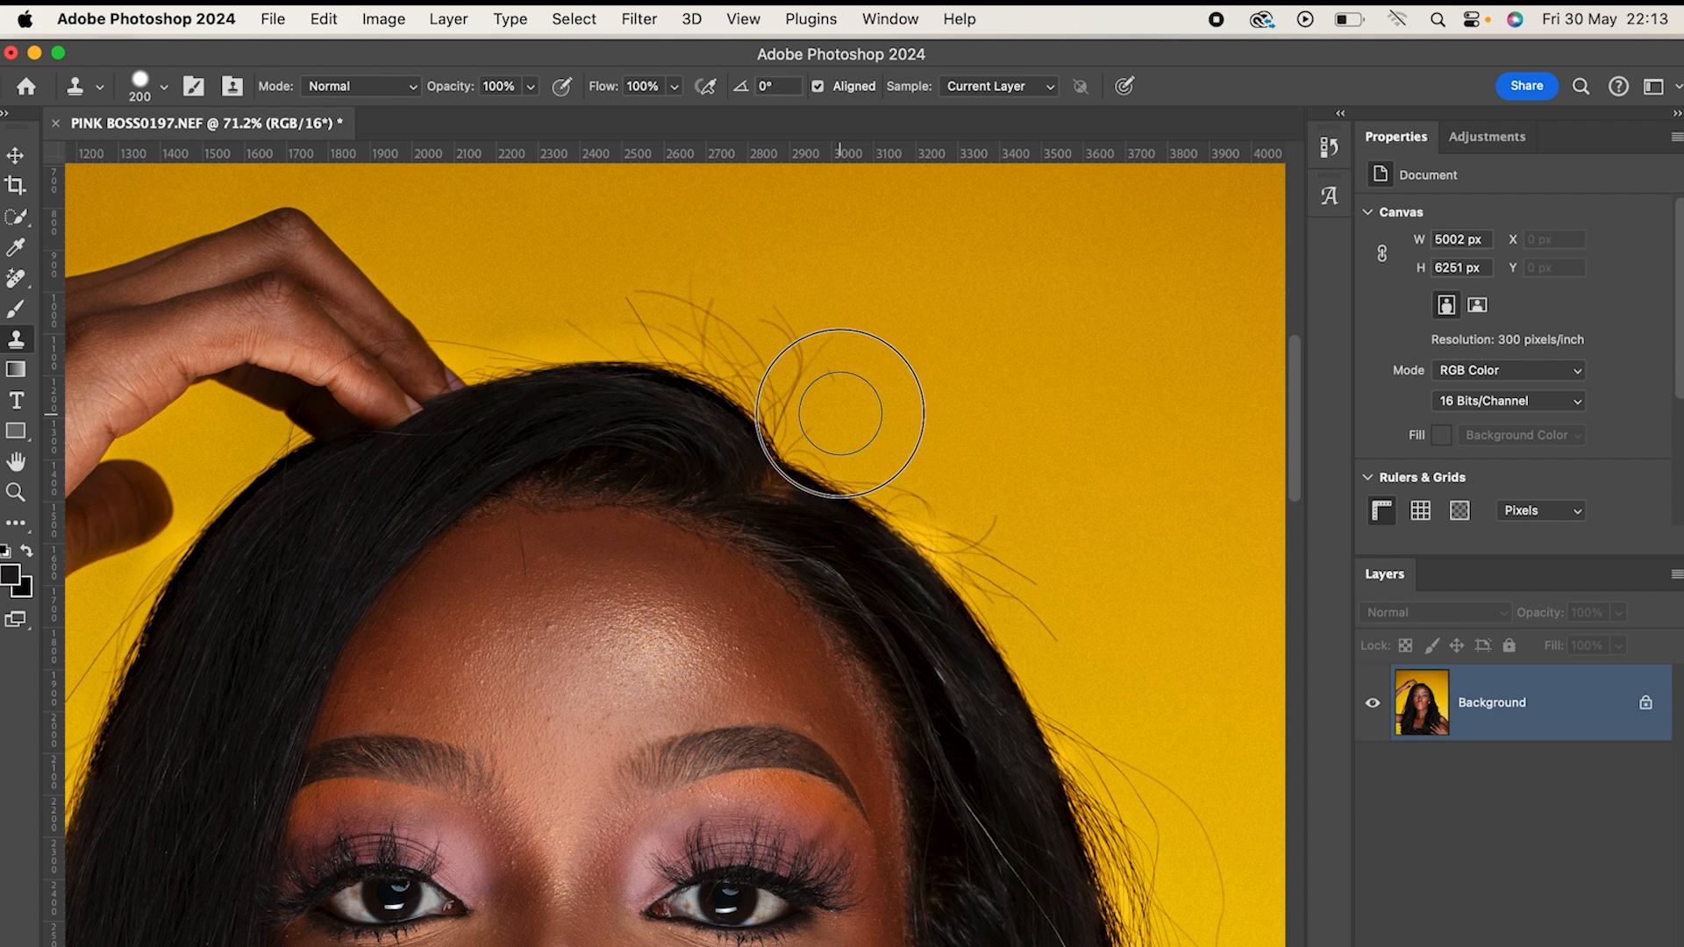
alt+click(874, 387)
click(827, 421)
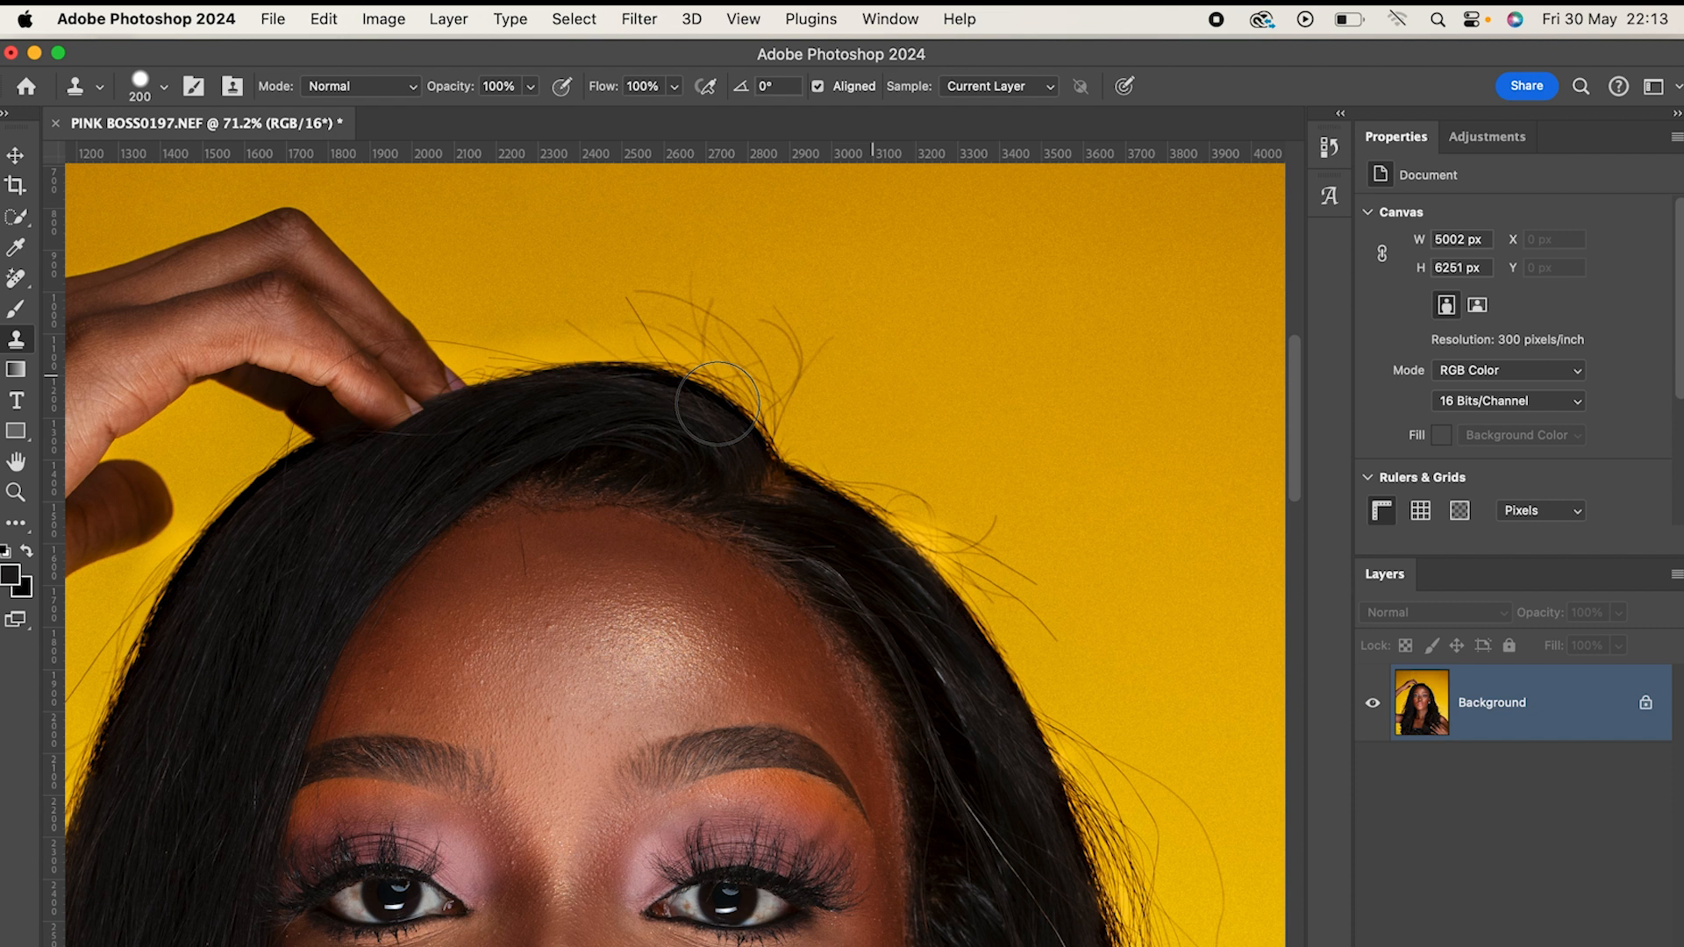
mouse_move(789, 359)
mouse_down()
mouse_move(921, 433)
mouse_move(898, 439)
mouse_move(908, 453)
mouse_up()
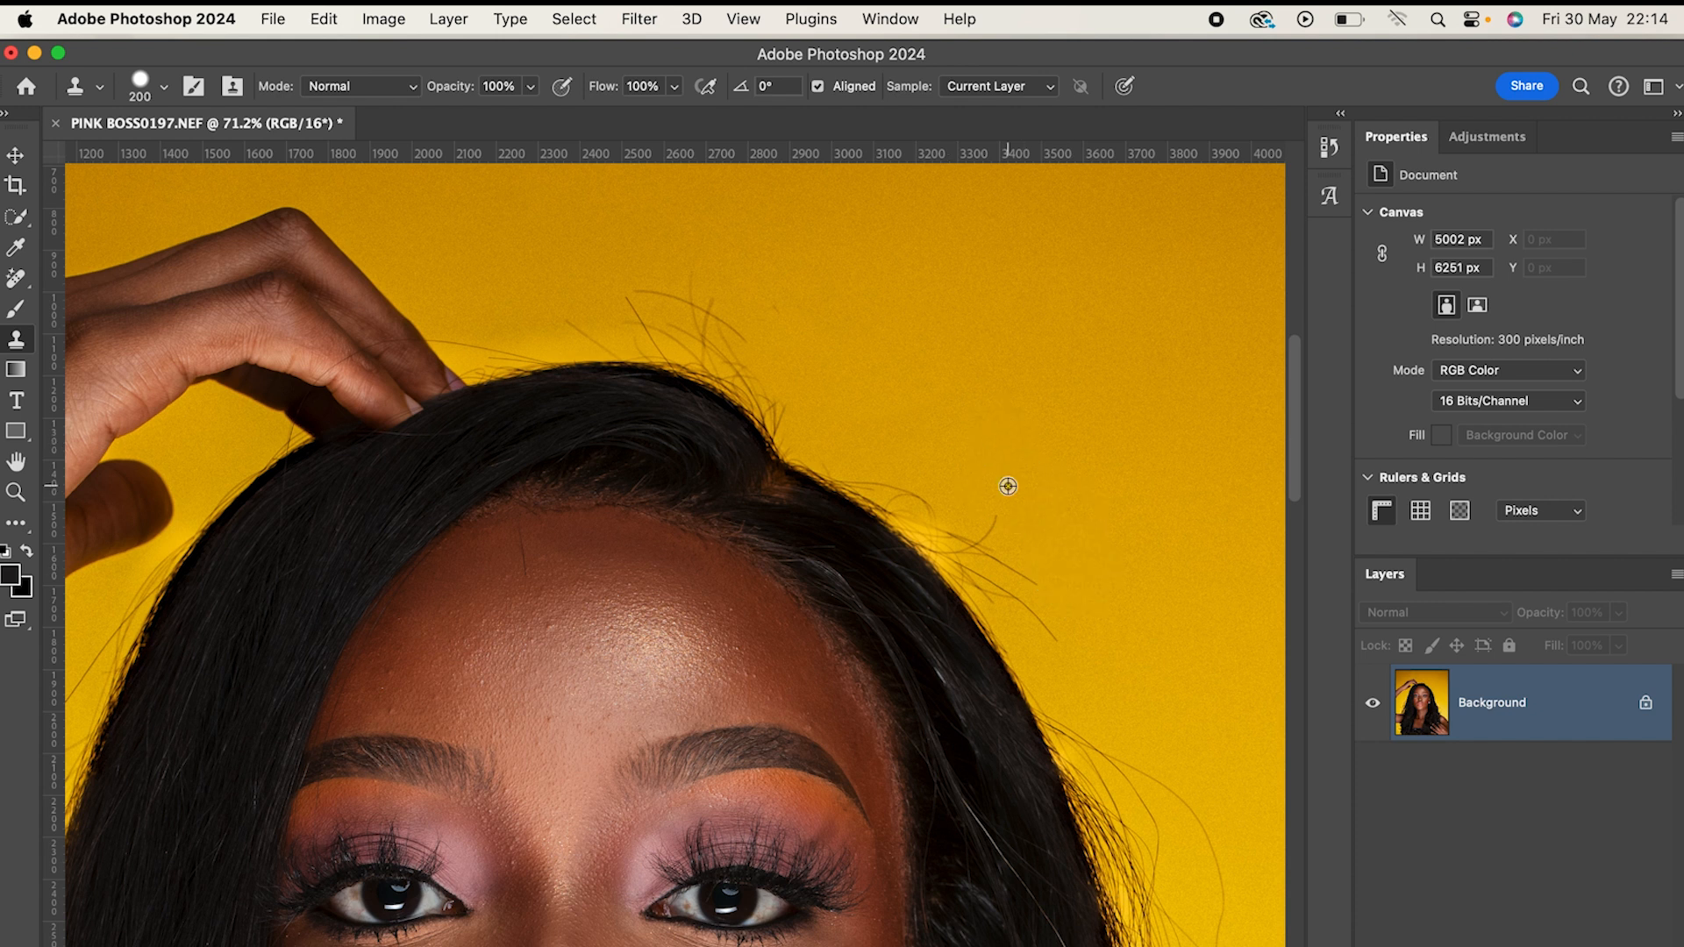
- Clone out the flyaway hairs above the crown and beside the upper hairline with a 250 px Clone Stamp brush, sampling nearby yellow background
scroll(1008, 485, down, 5)
scroll(1008, 486, down, 2)
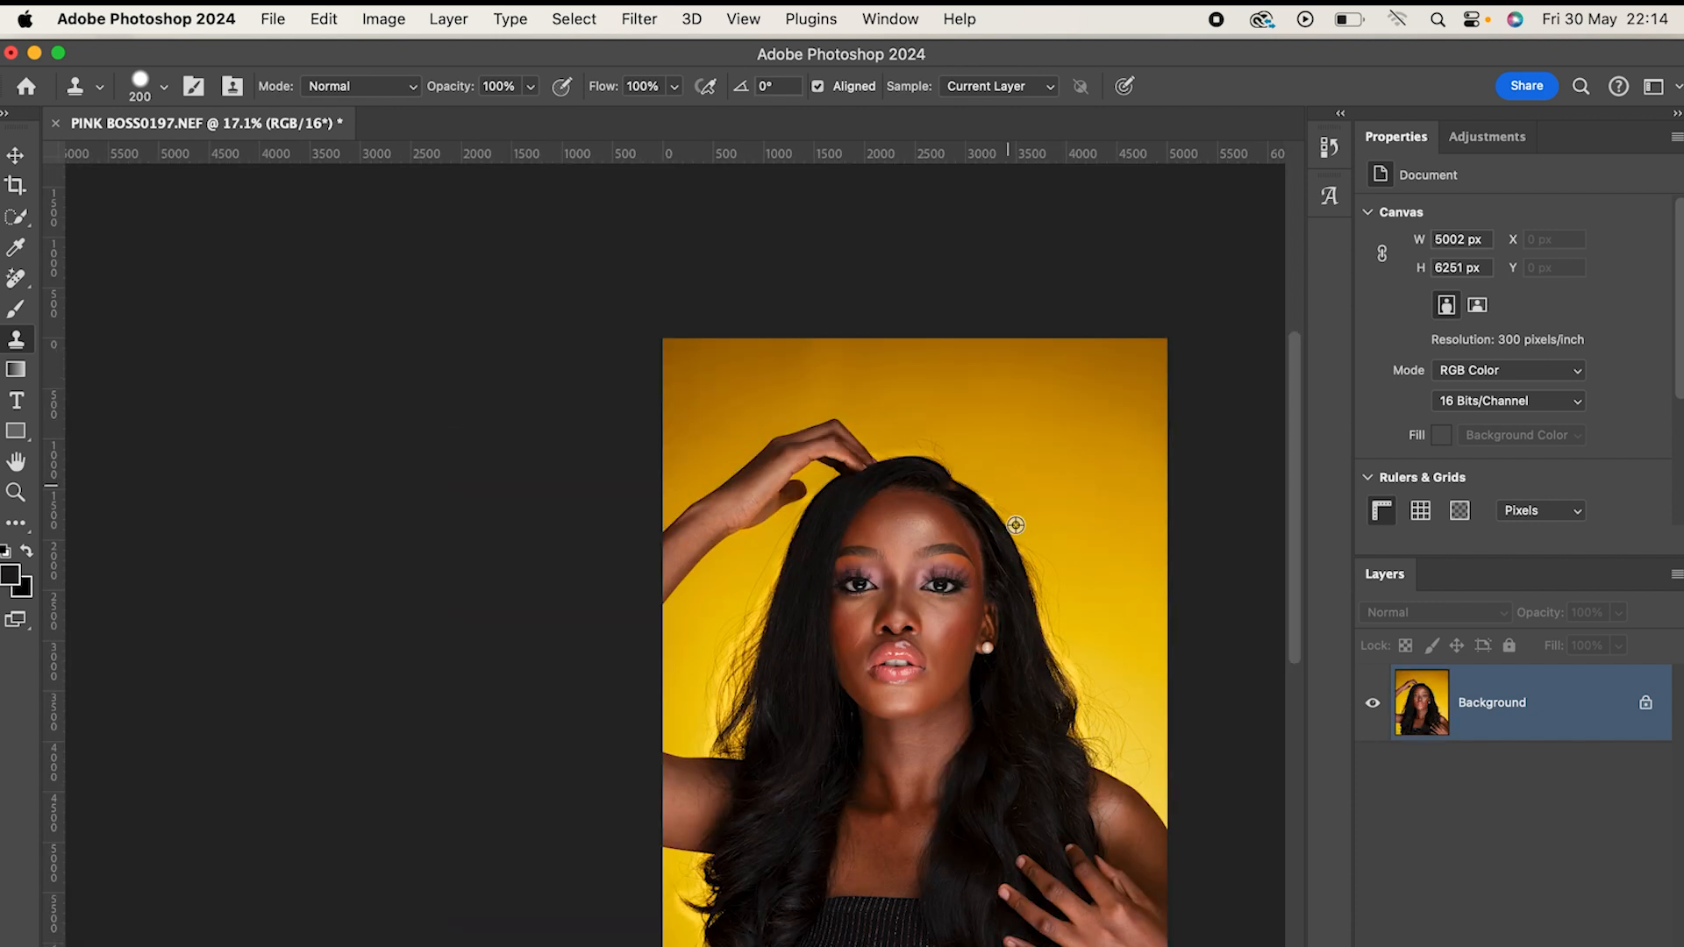
scroll(1013, 522, up, 5)
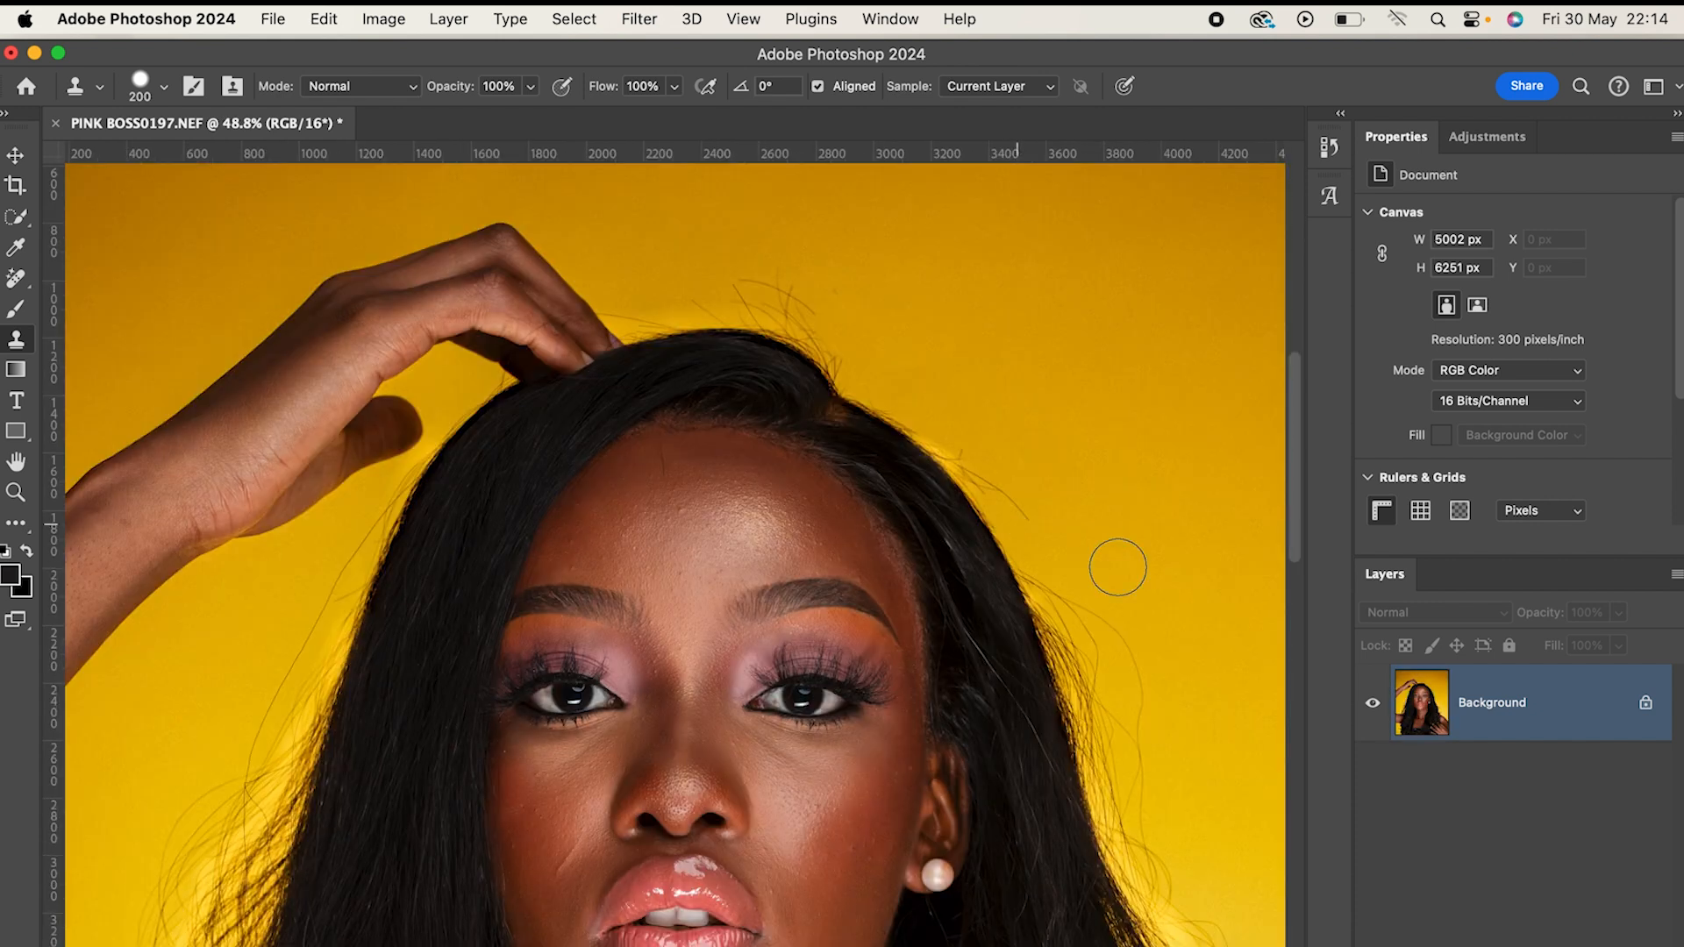
key(])
alt+click(996, 427)
click(973, 431)
click(1084, 509)
alt+click(1053, 488)
click(706, 292)
alt+click(899, 332)
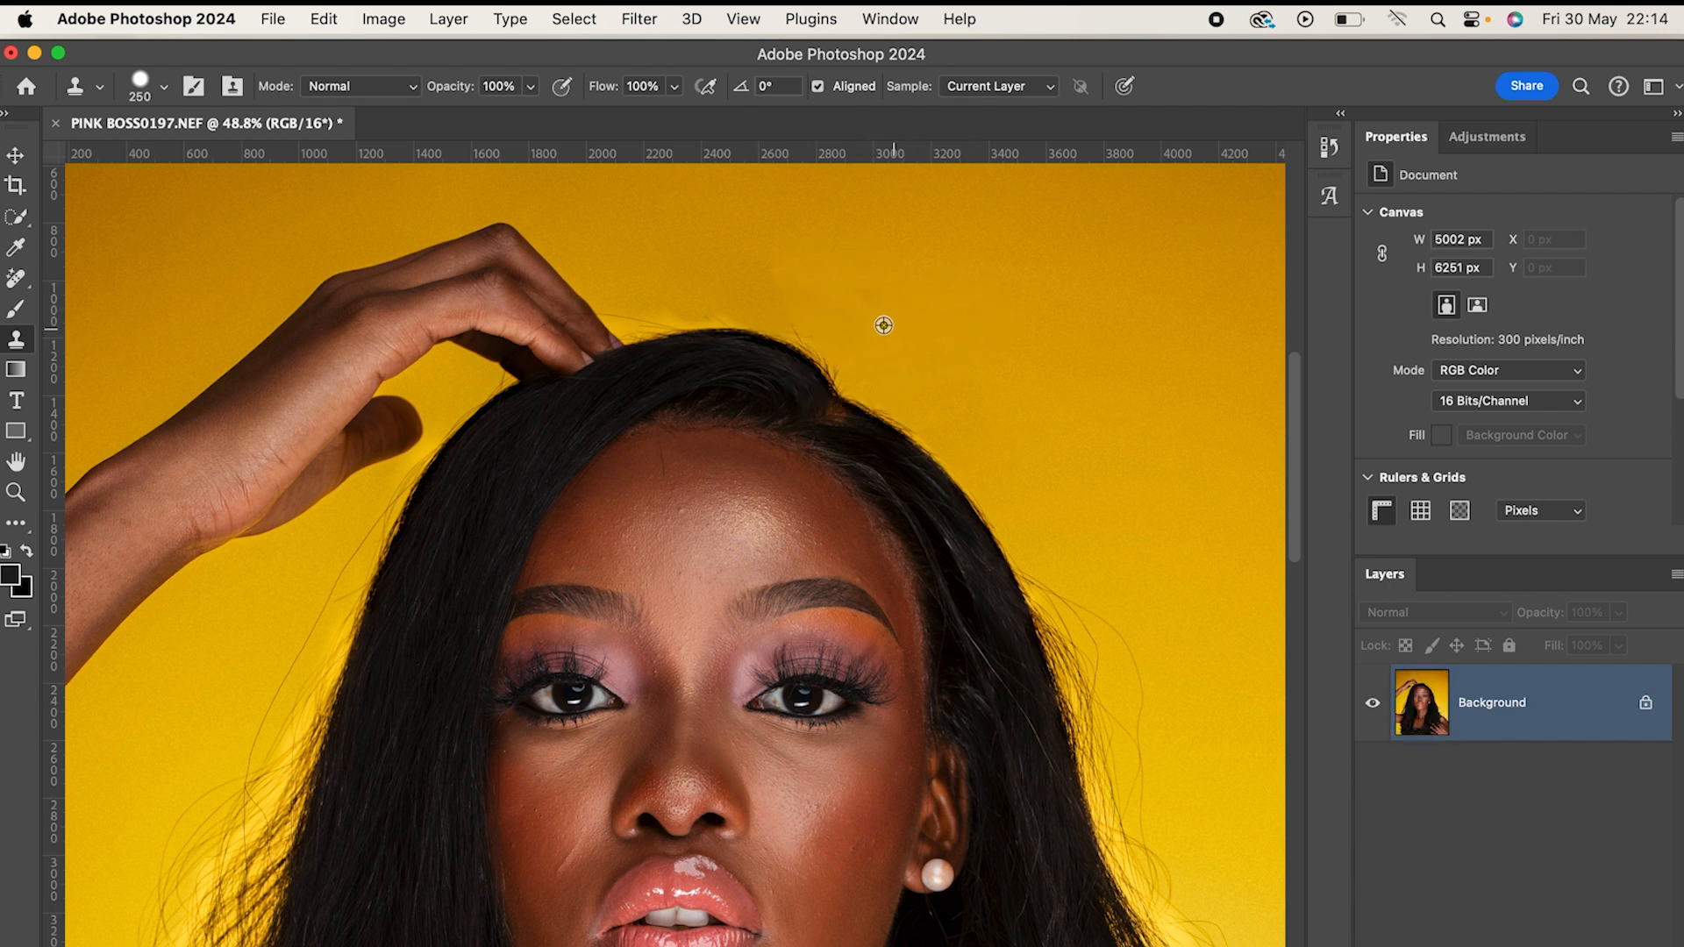
click(806, 279)
click(761, 265)
- Reduce the Clone Stamp brush to 150 px and clean the fine stray hairs along the hair edge between the fingers and the parting
key(bracketleft)
key(bracketleft)
key(bracketleft)
alt+click(647, 287)
drag(630, 319, 793, 290)
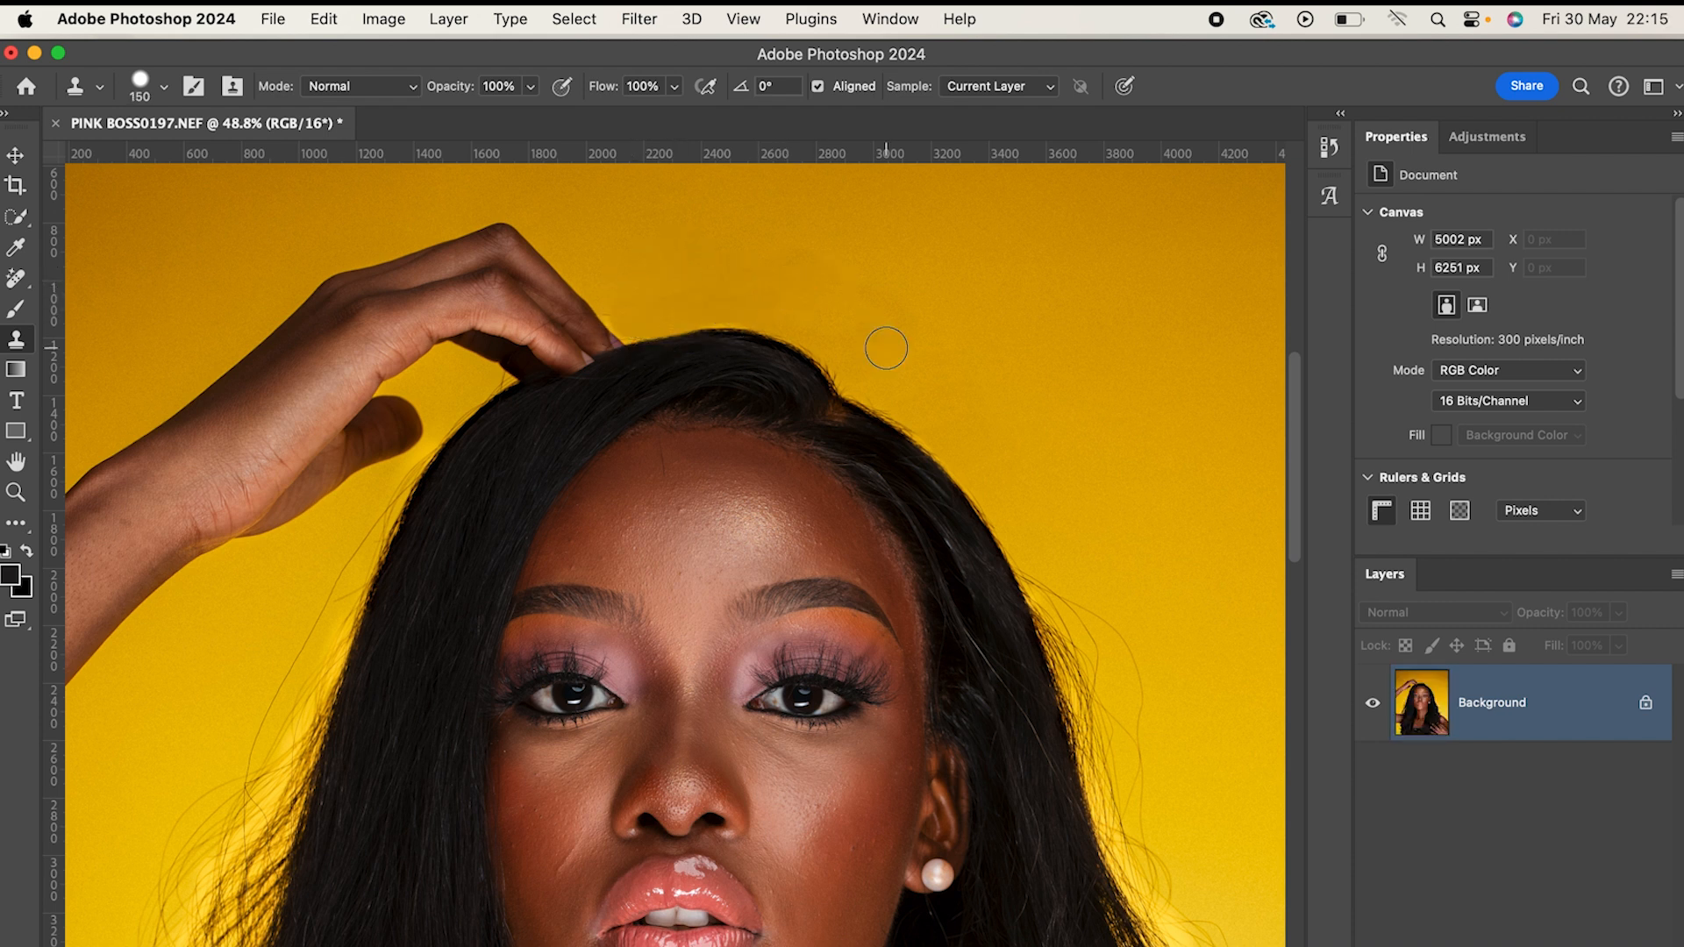
drag(849, 365, 913, 350)
- Clone out the stray hairs beside the hair on the earring side, from forehead to ear level, using a 250 px brush
key(bracketright)
key(bracketright)
key(bracketright)
drag(1139, 716, 1114, 668)
alt+click(1100, 583)
mouse_move(1097, 661)
mouse_down()
mouse_move(1063, 500)
mouse_move(1098, 602)
mouse_move(1126, 578)
mouse_move(1143, 608)
mouse_up()
alt+click(1082, 592)
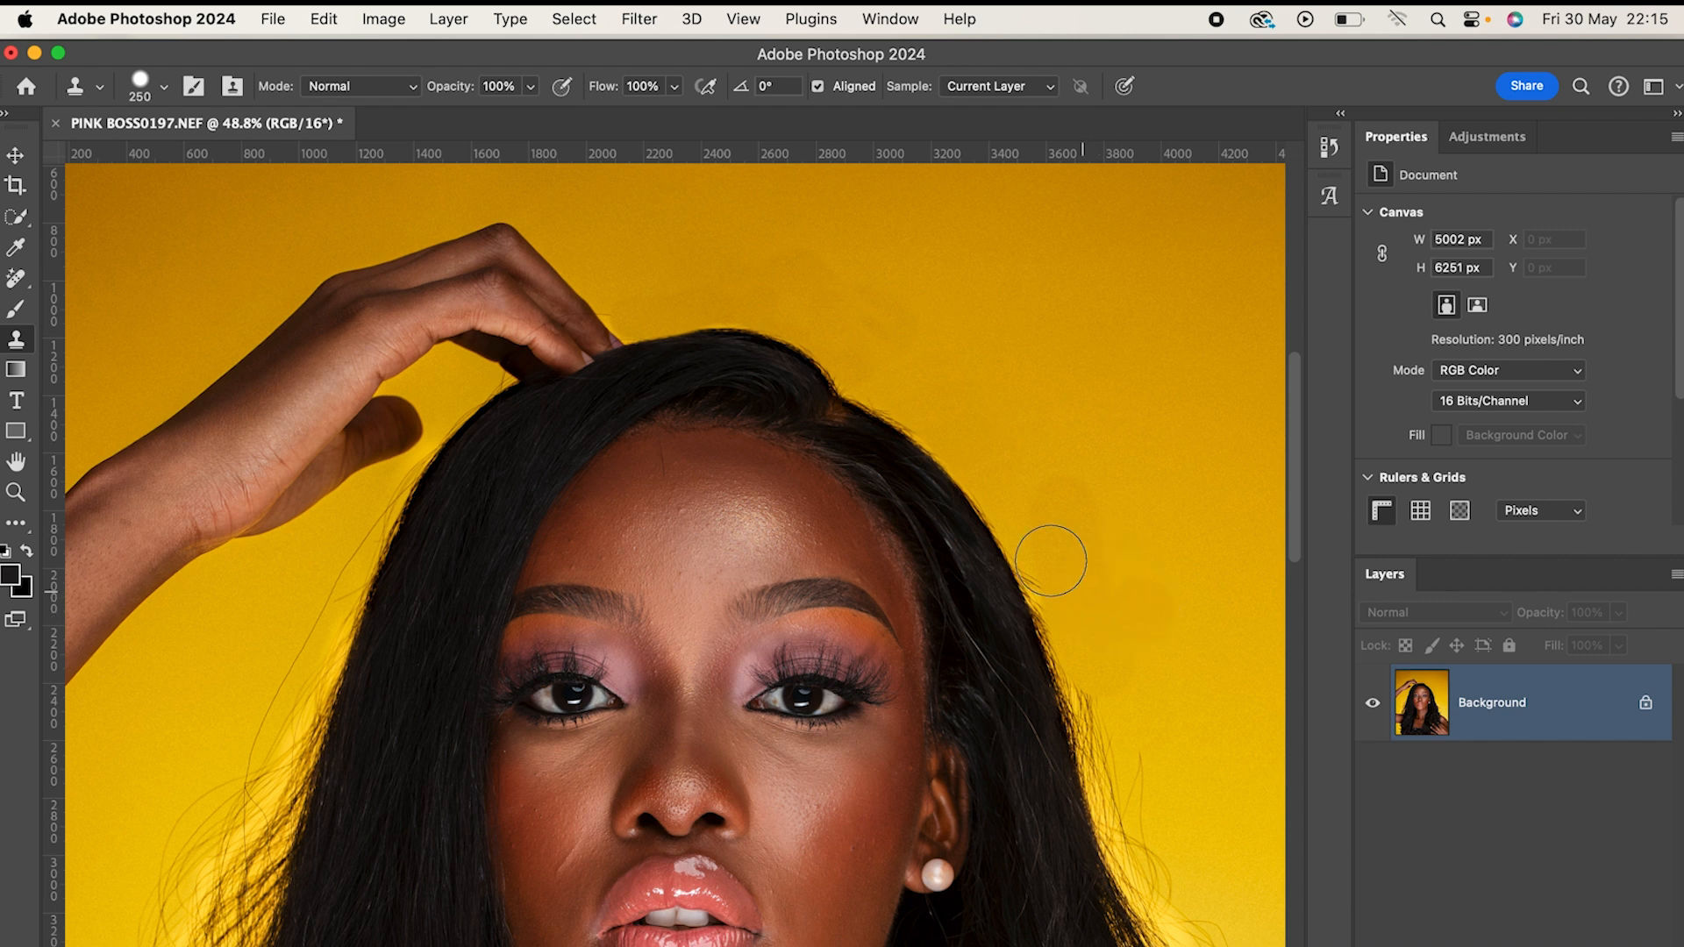
drag(1052, 567, 1120, 643)
click(1138, 667)
alt+click(1125, 694)
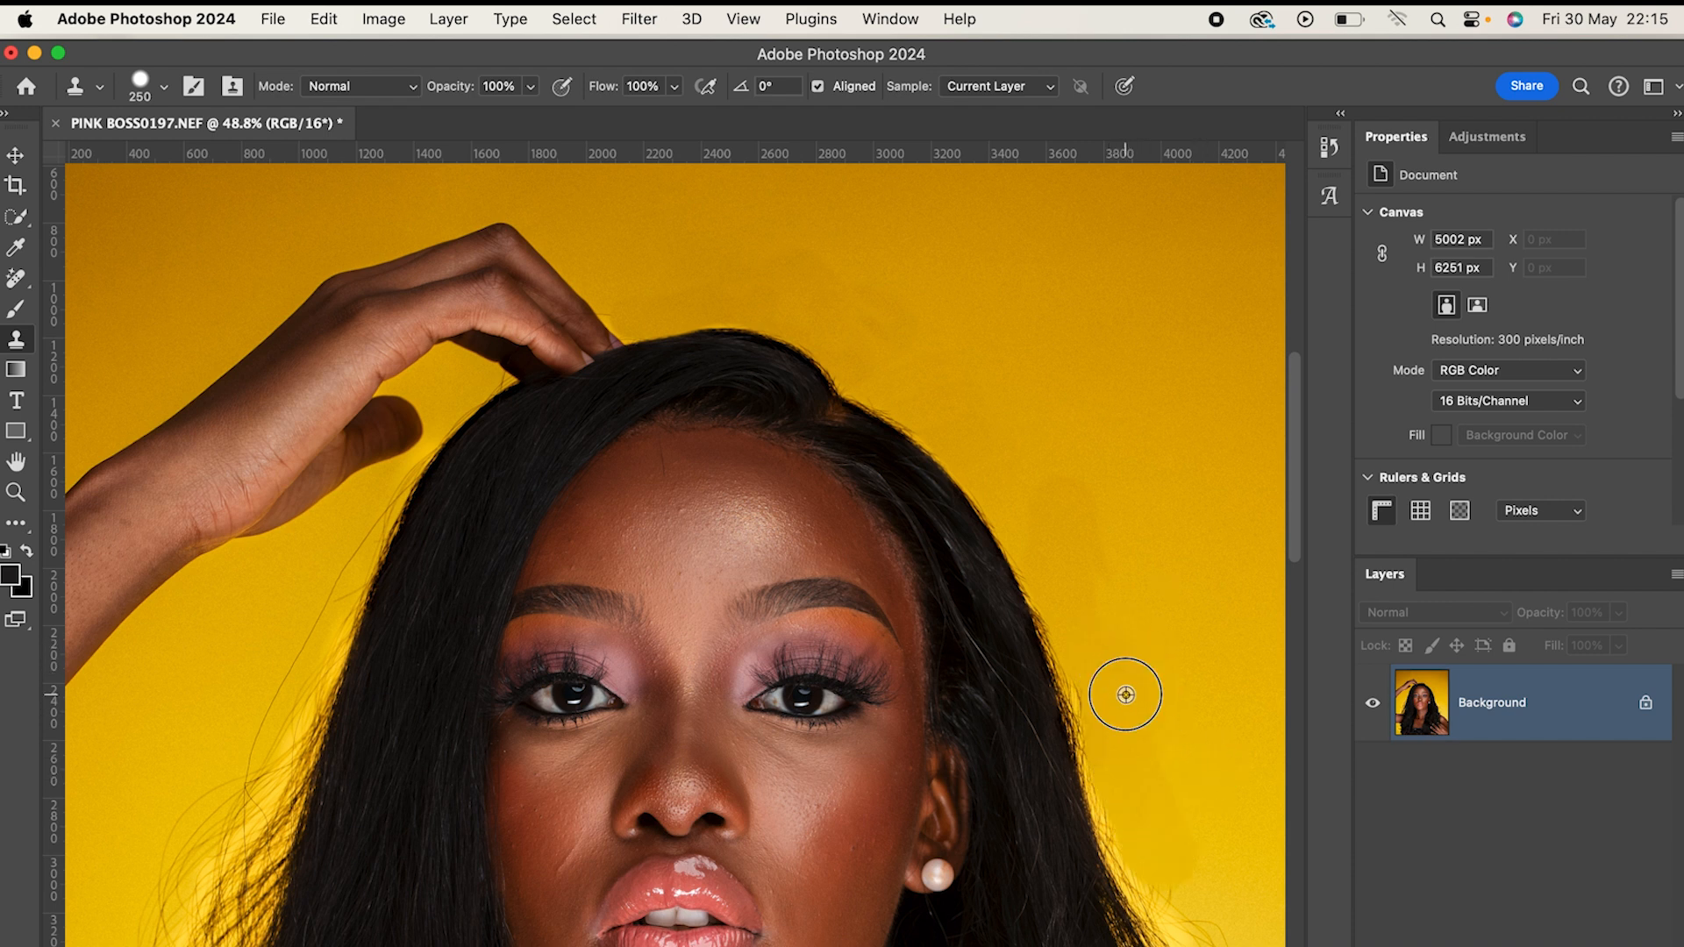
click(1132, 669)
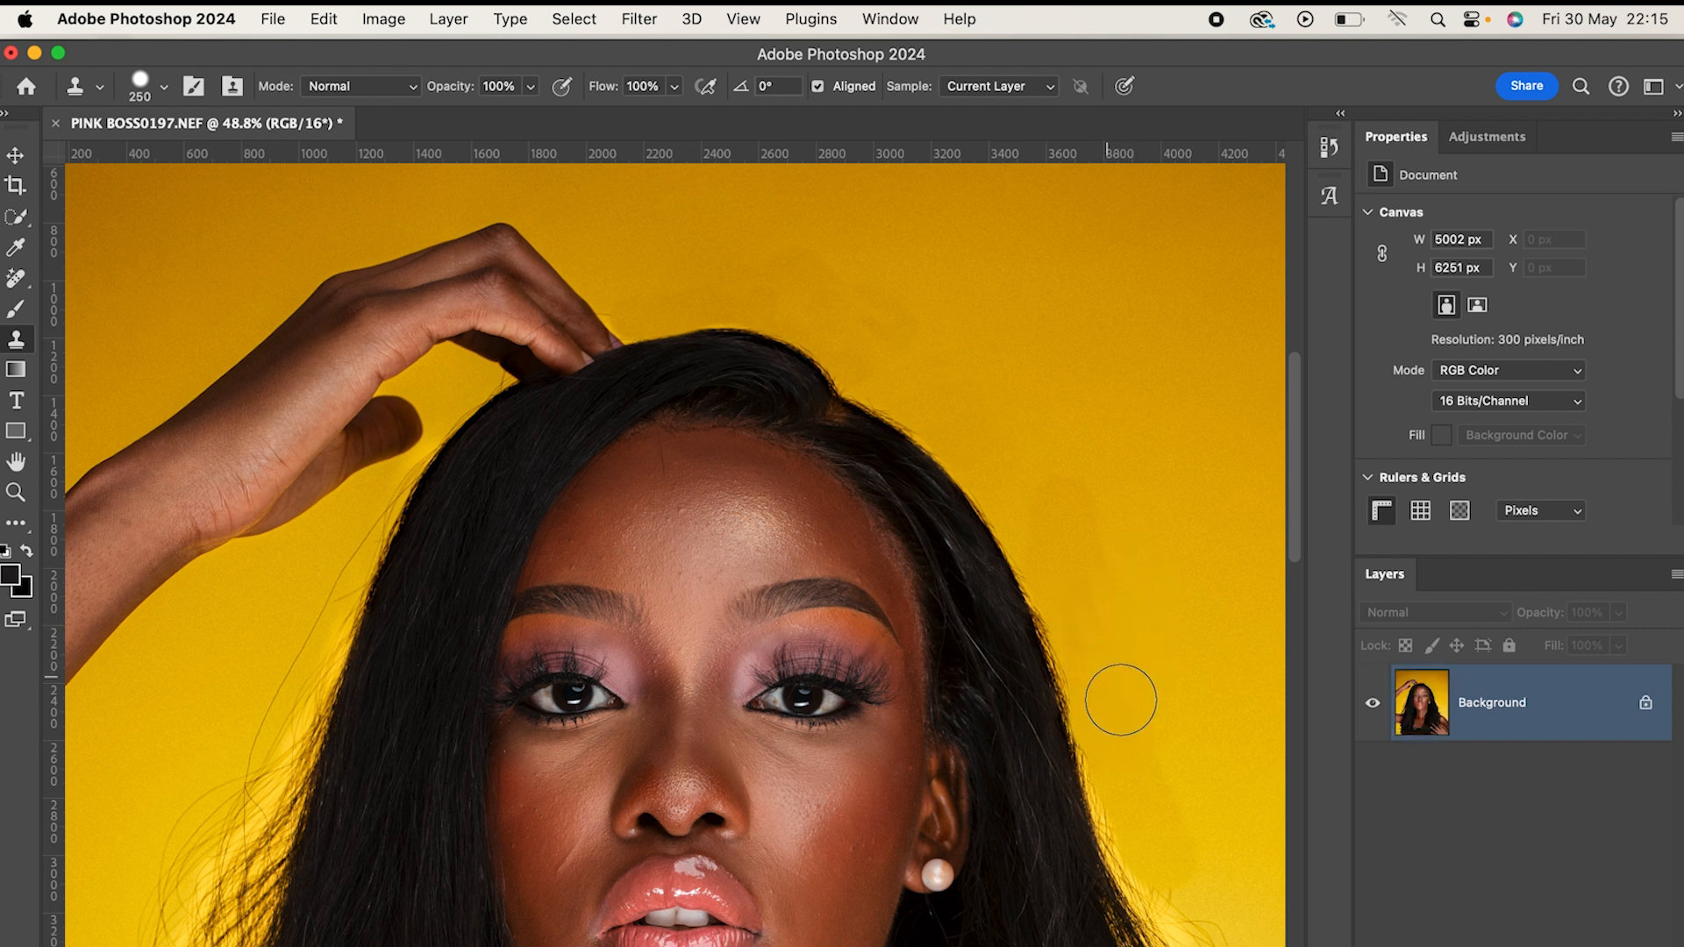
- Even out the darker cloned patches in the yellow background beside the hair, between forehead and ear level
scroll(1120, 699, down, 1)
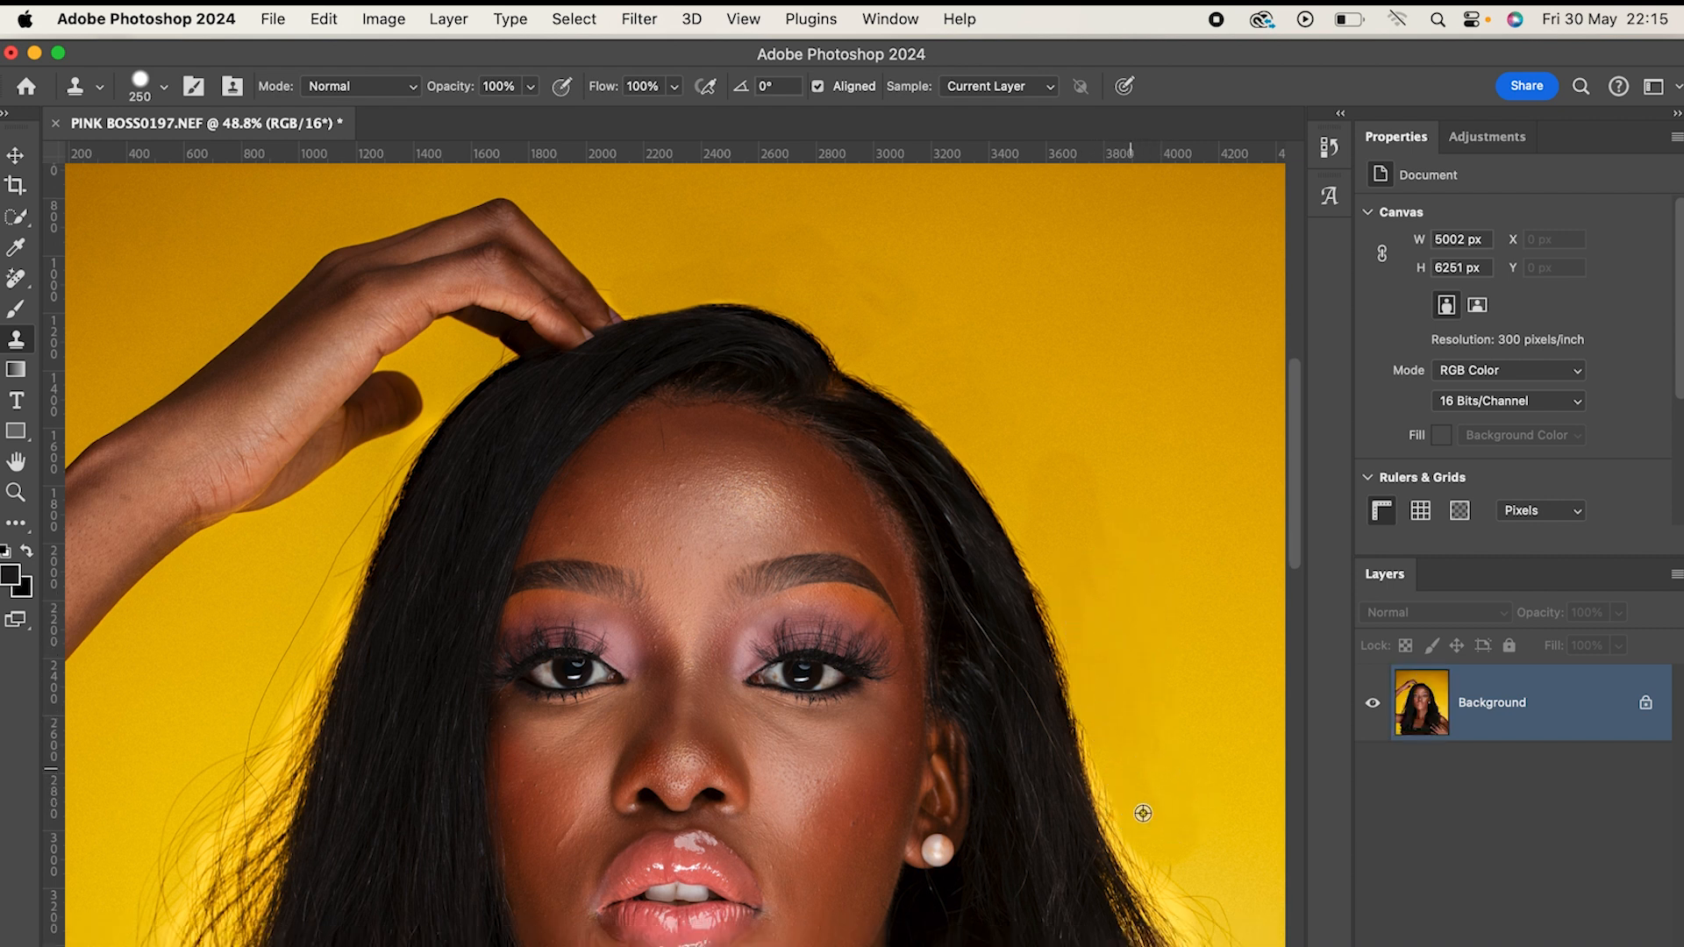
scroll(1140, 808, up, 12)
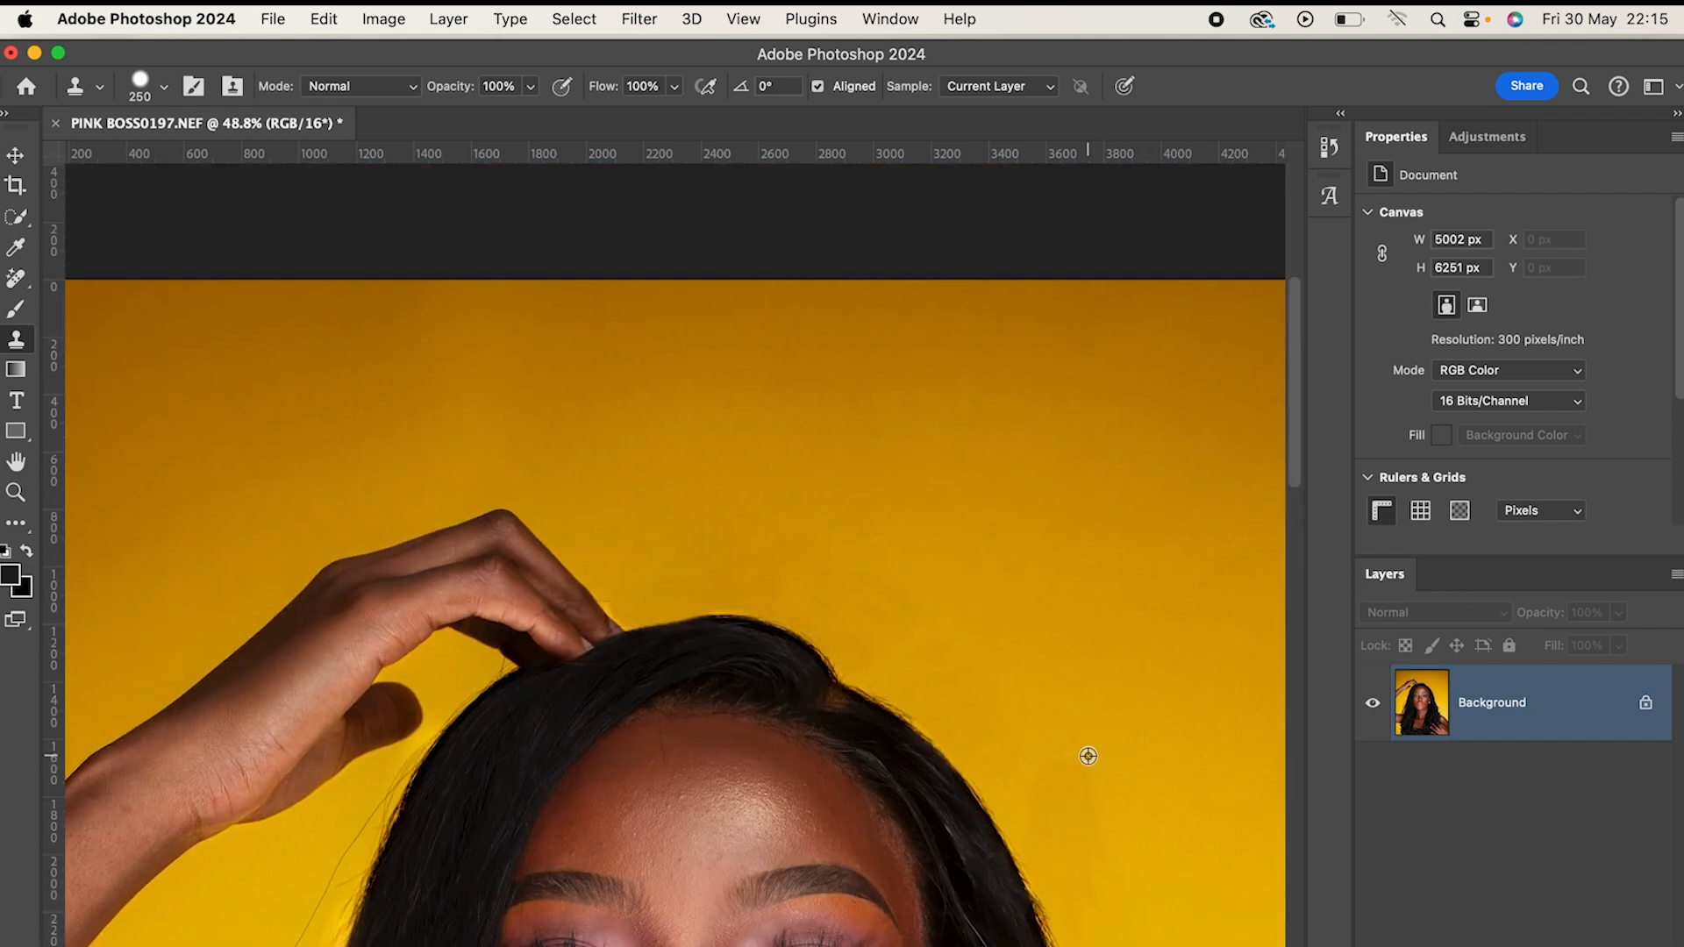
scroll(1087, 756, down, 18)
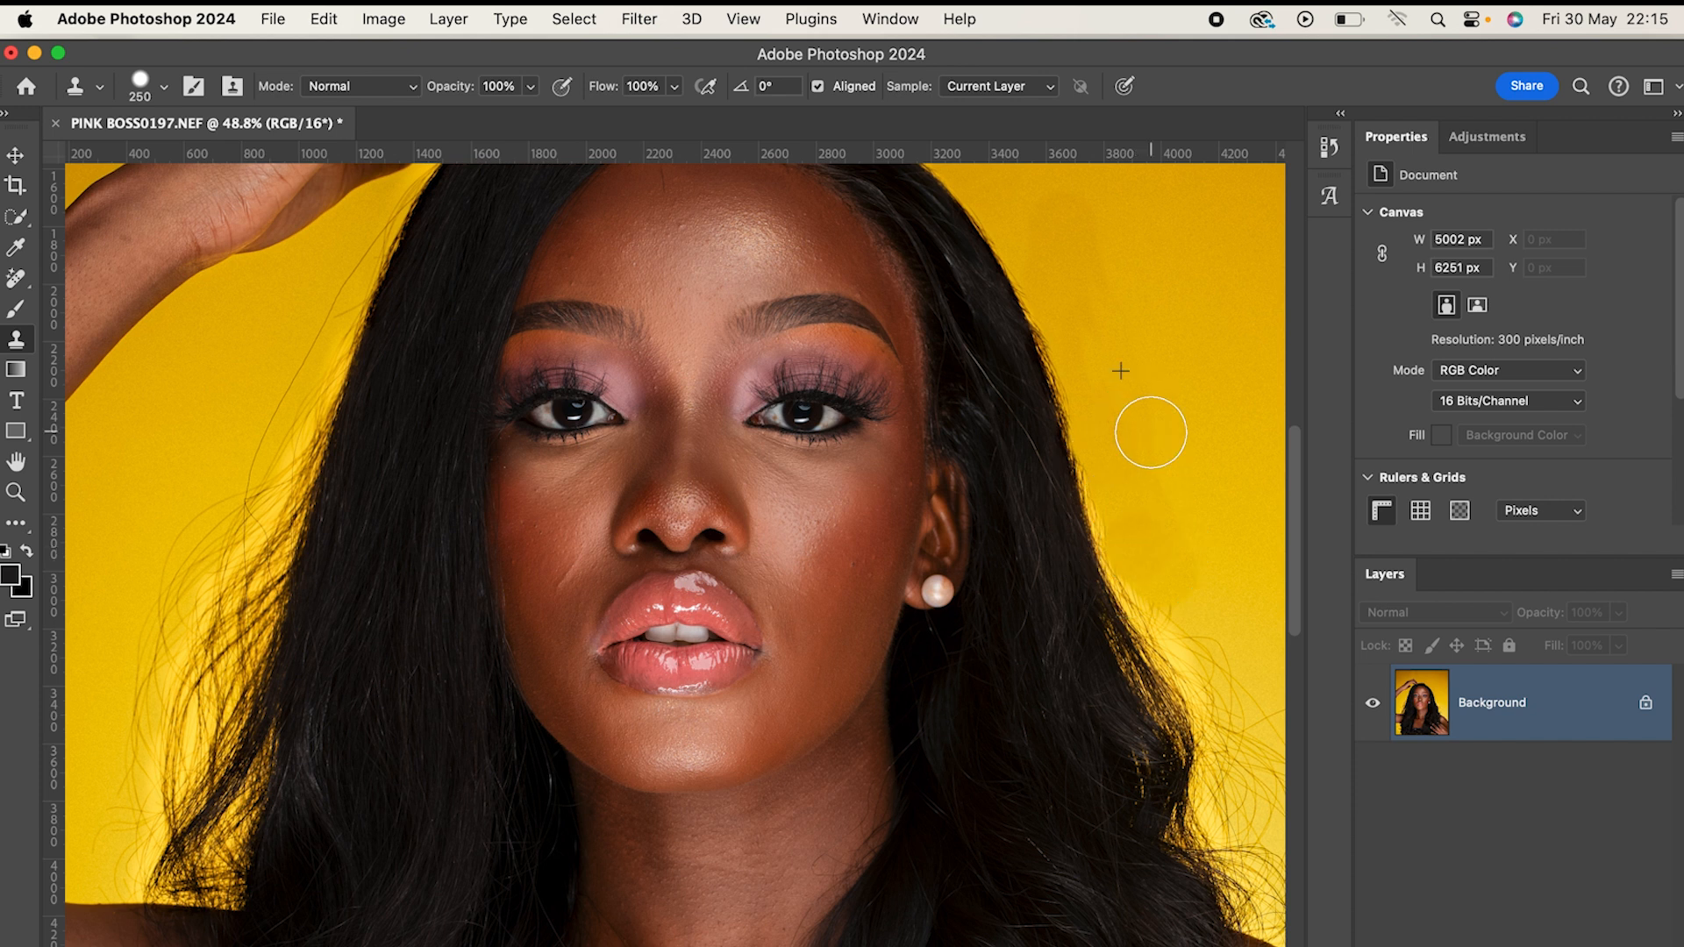
scroll(1130, 425, down, 1)
mouse_move(1134, 434)
mouse_down()
mouse_move(1124, 424)
mouse_move(1121, 470)
mouse_move(1147, 406)
mouse_up()
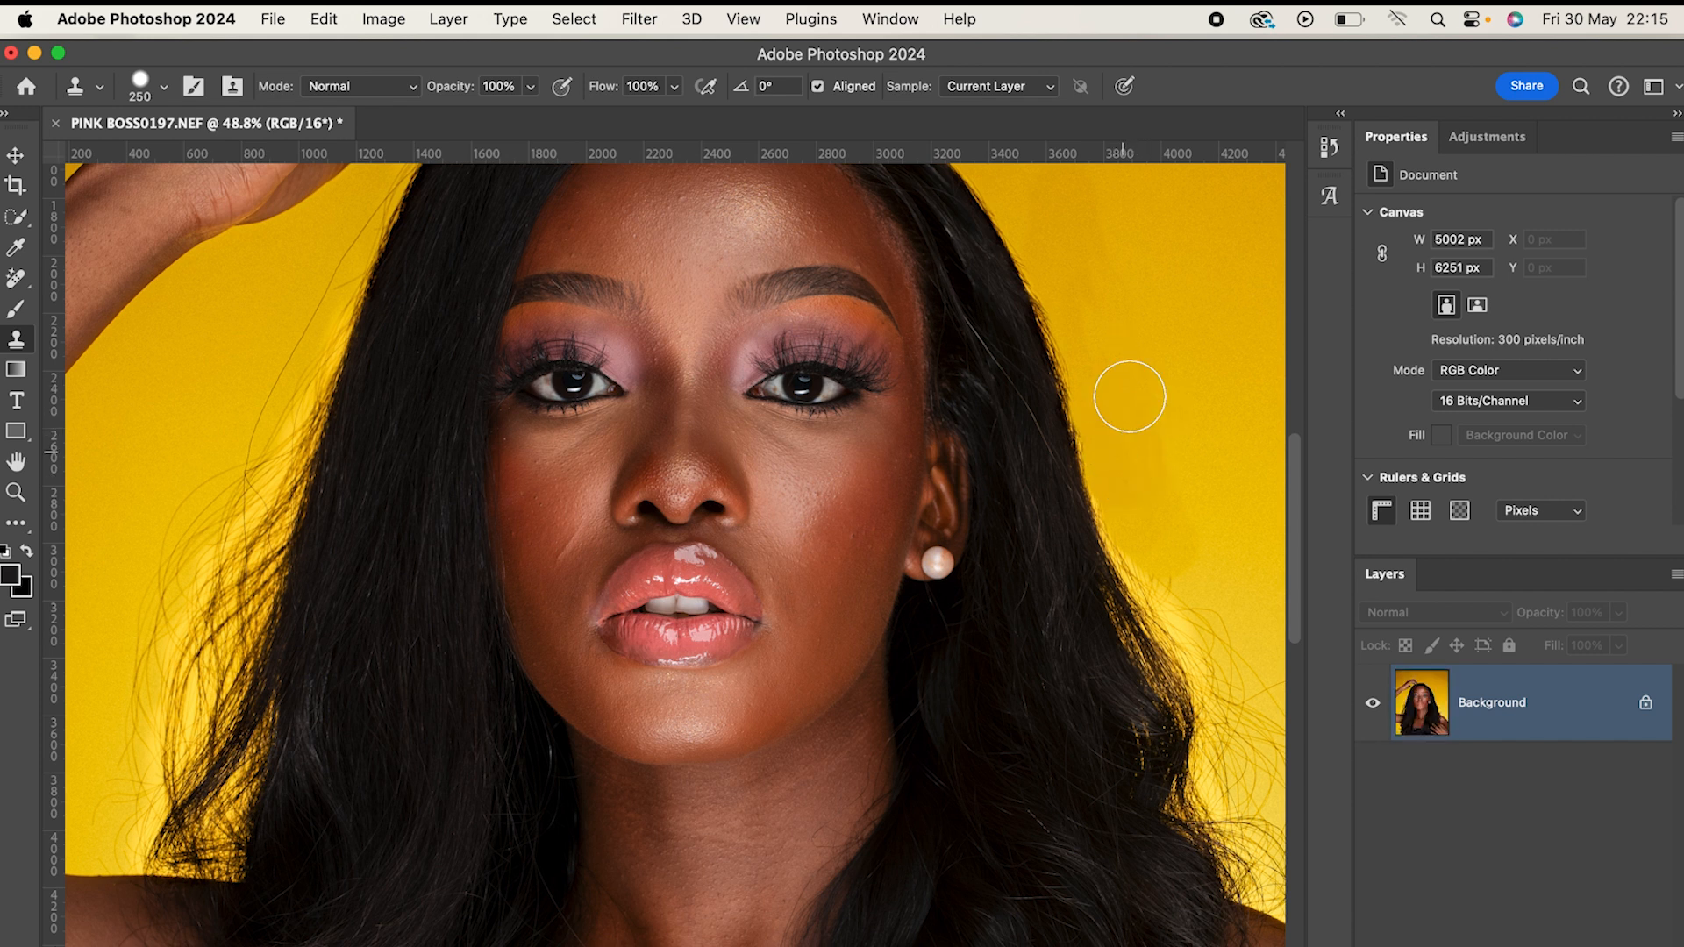
mouse_move(1130, 396)
mouse_down()
mouse_move(1101, 326)
mouse_move(1097, 357)
mouse_up()
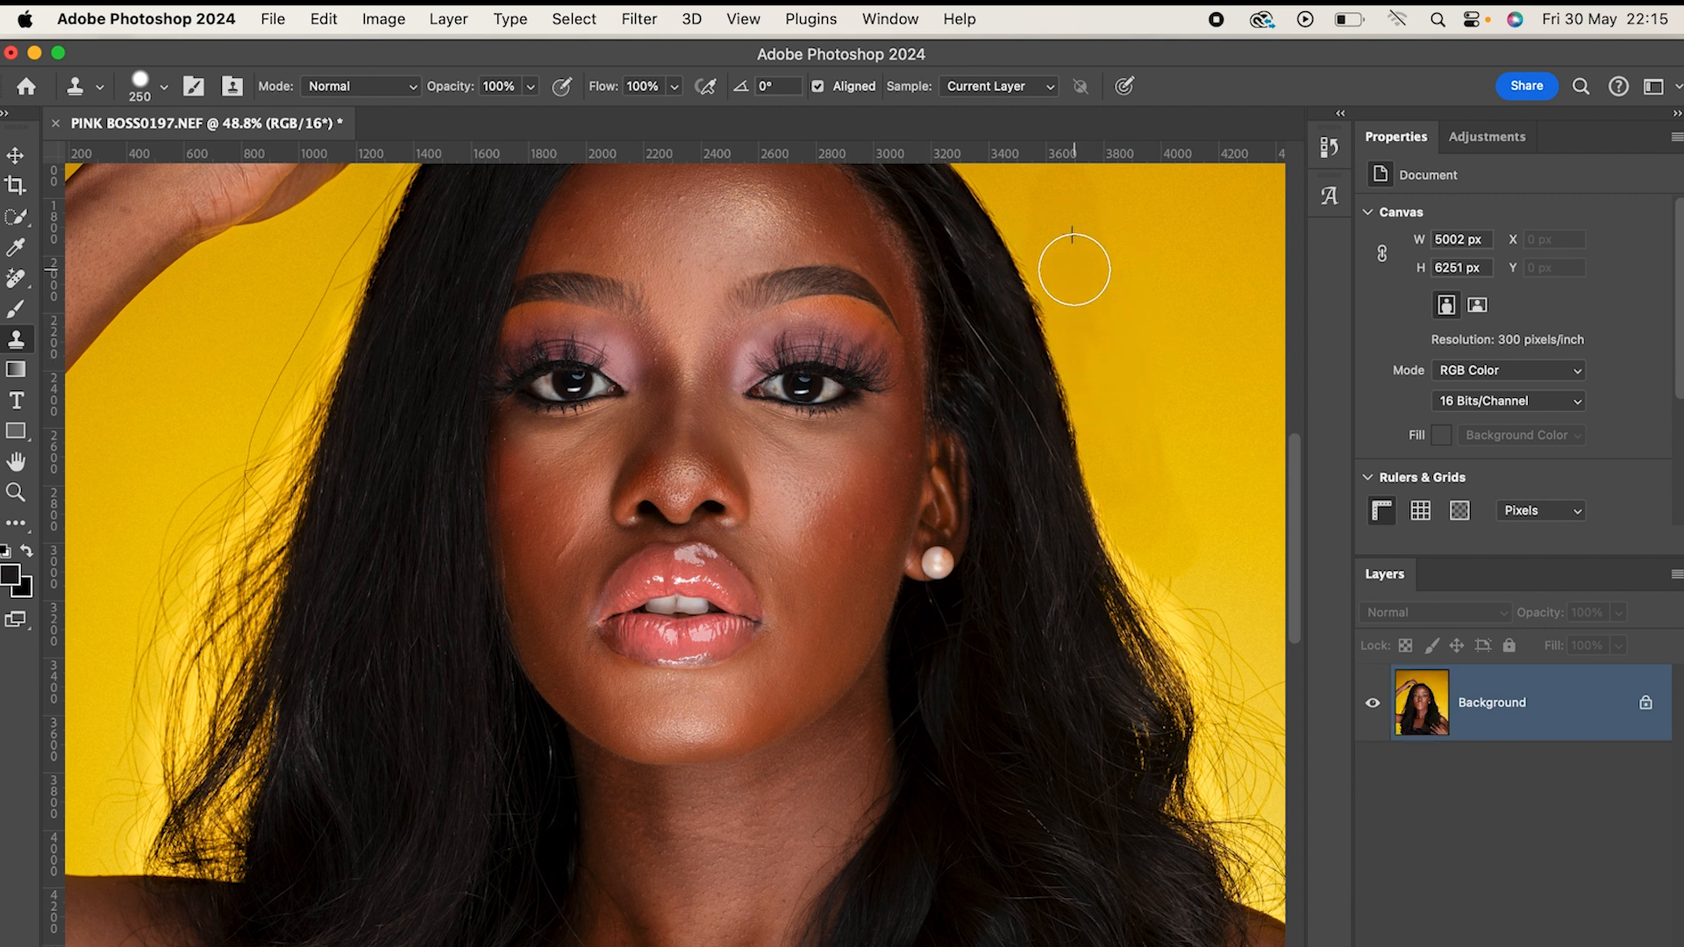
- Enlarge the Clone Stamp brush to 400 px over the background beside the curly flyaways on the earring side
scroll(1075, 273, up, 1)
scroll(1075, 271, left, 2)
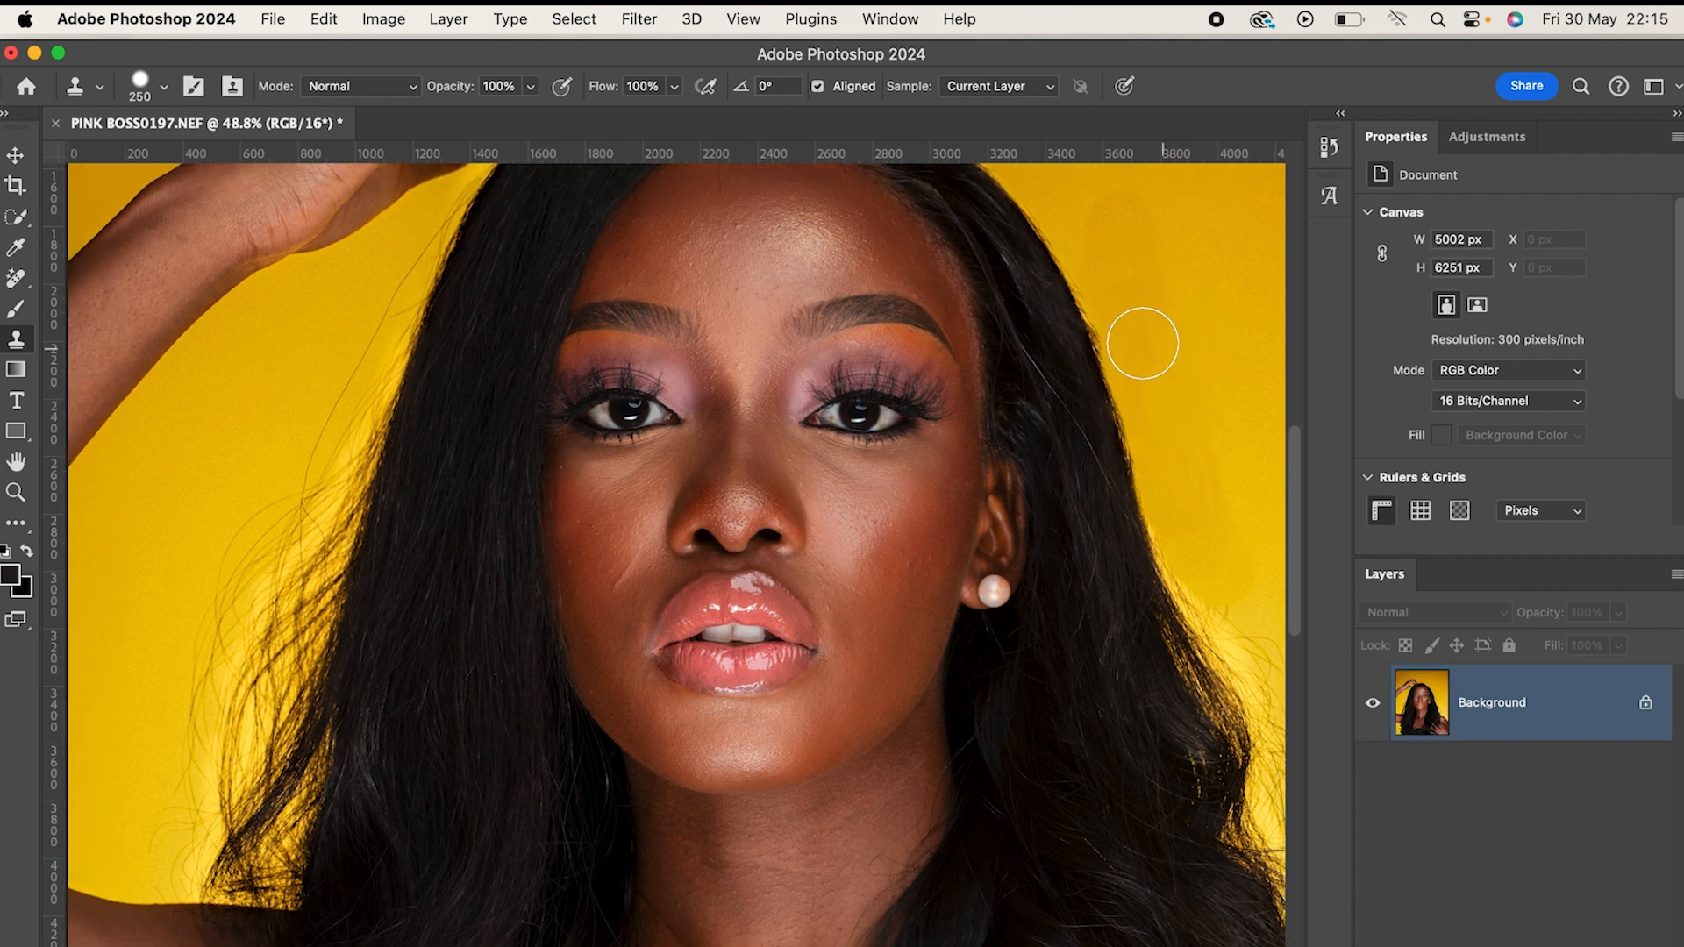
scroll(1122, 252, left, 1)
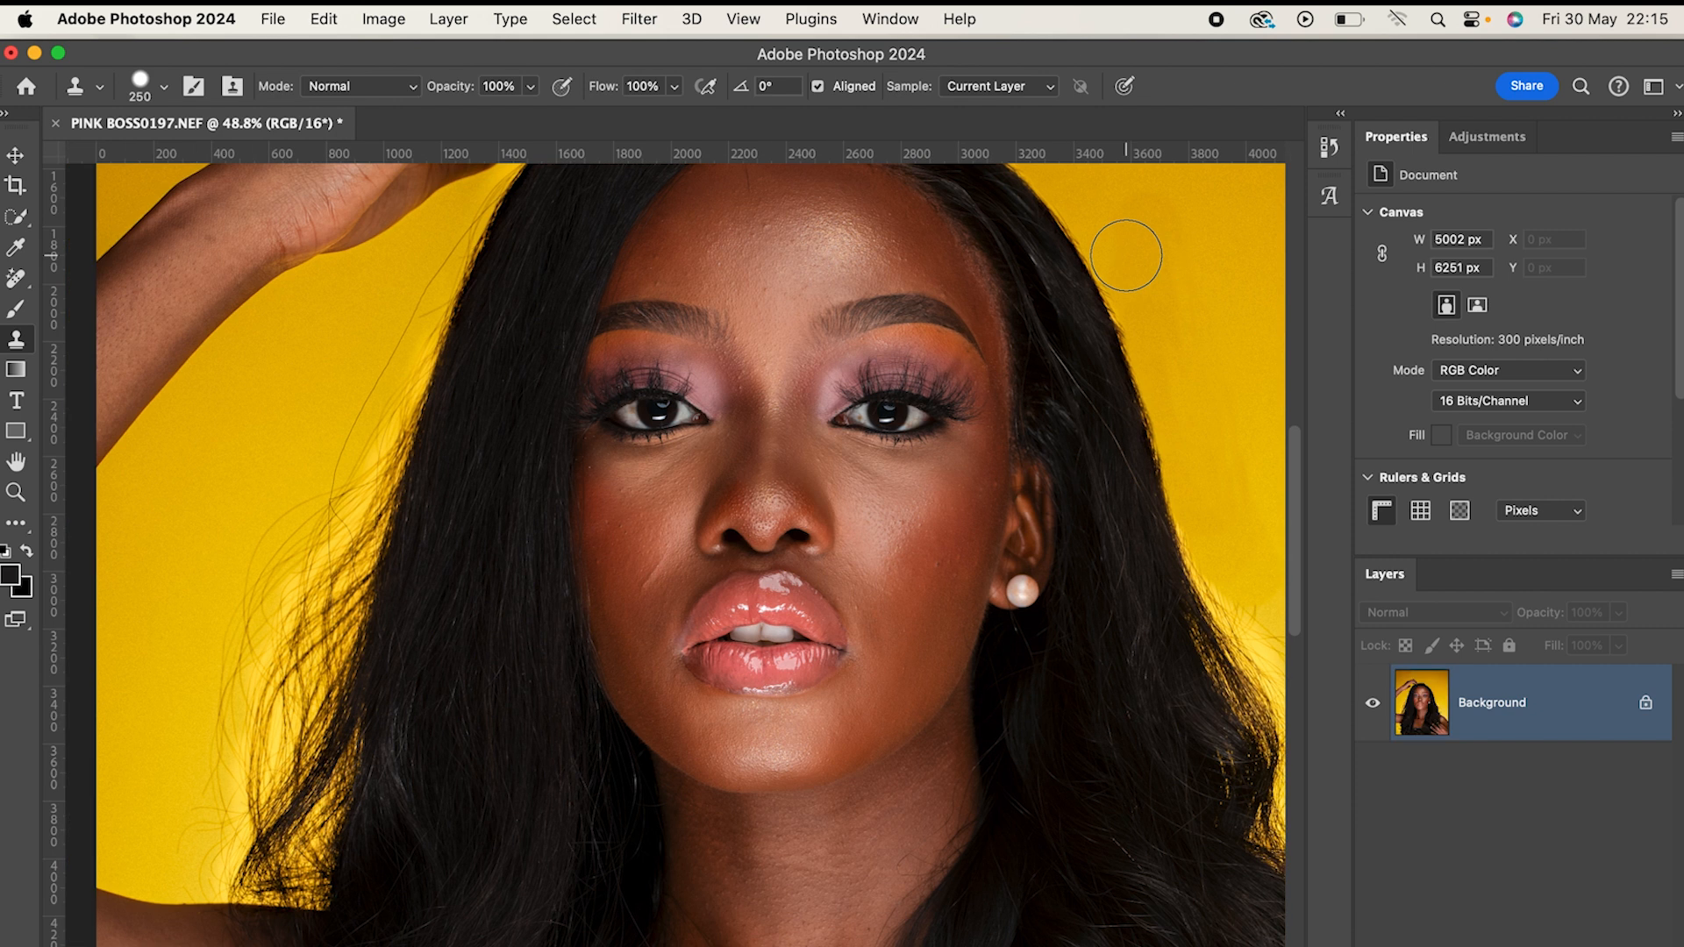
key(space)
drag(1131, 492, 807, 469)
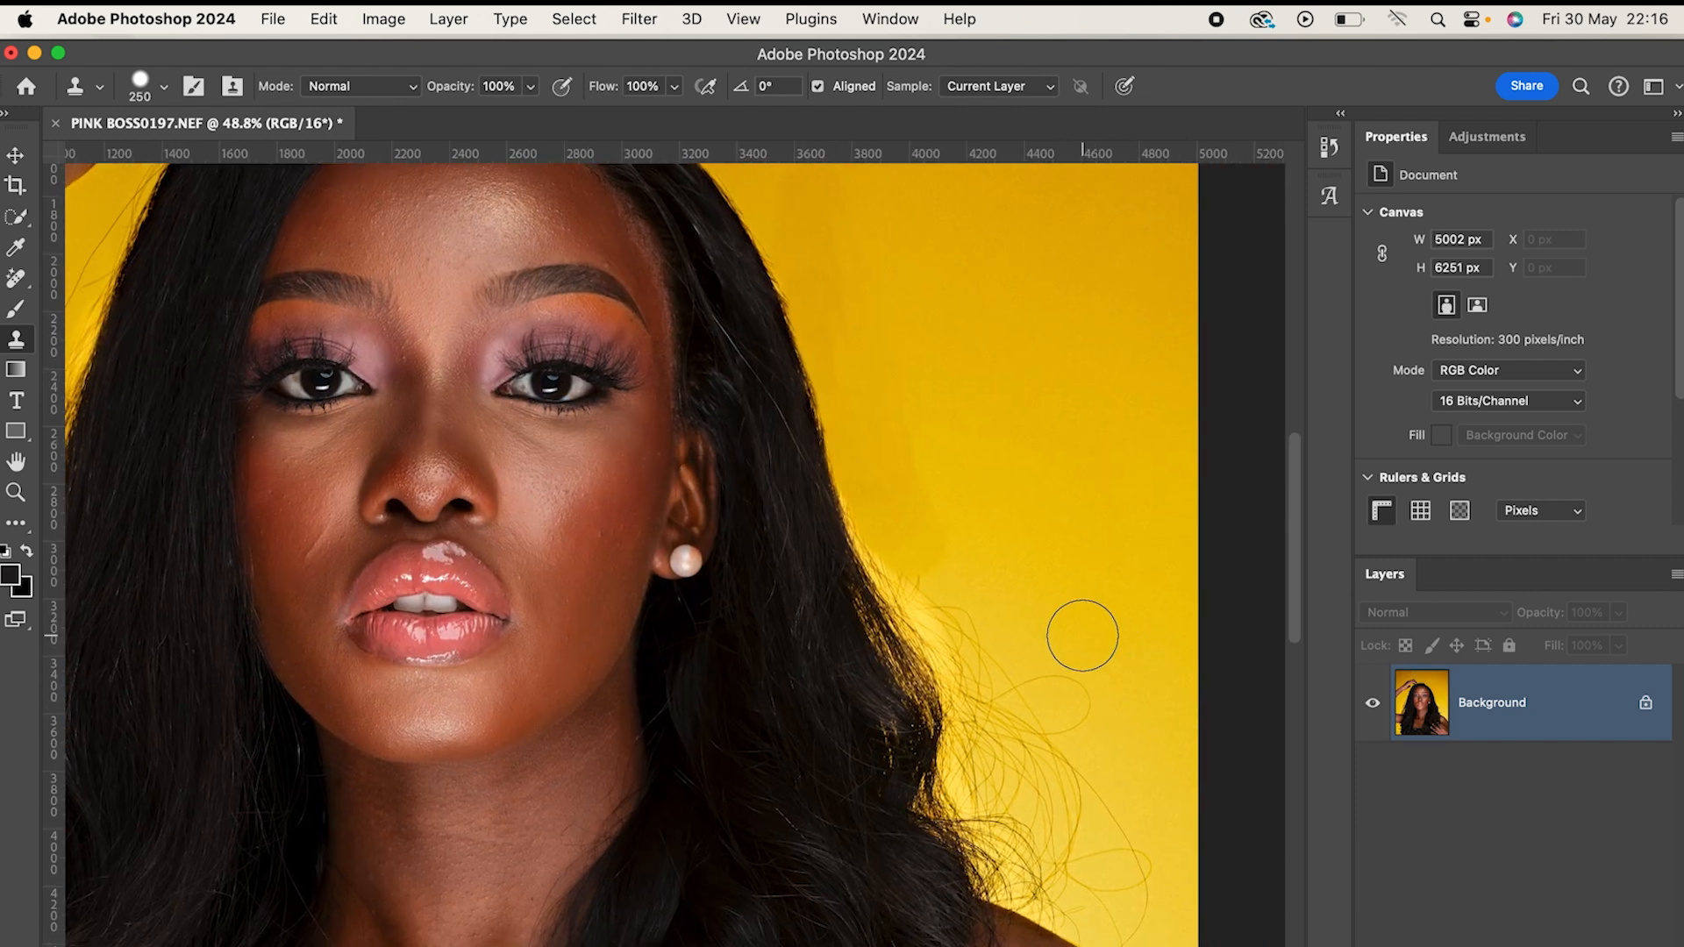
key(bracketright)
key(bracketright)
alt+click(1055, 609)
mouse_move(1068, 726)
mouse_down()
mouse_move(997, 537)
mouse_move(1018, 527)
mouse_up()
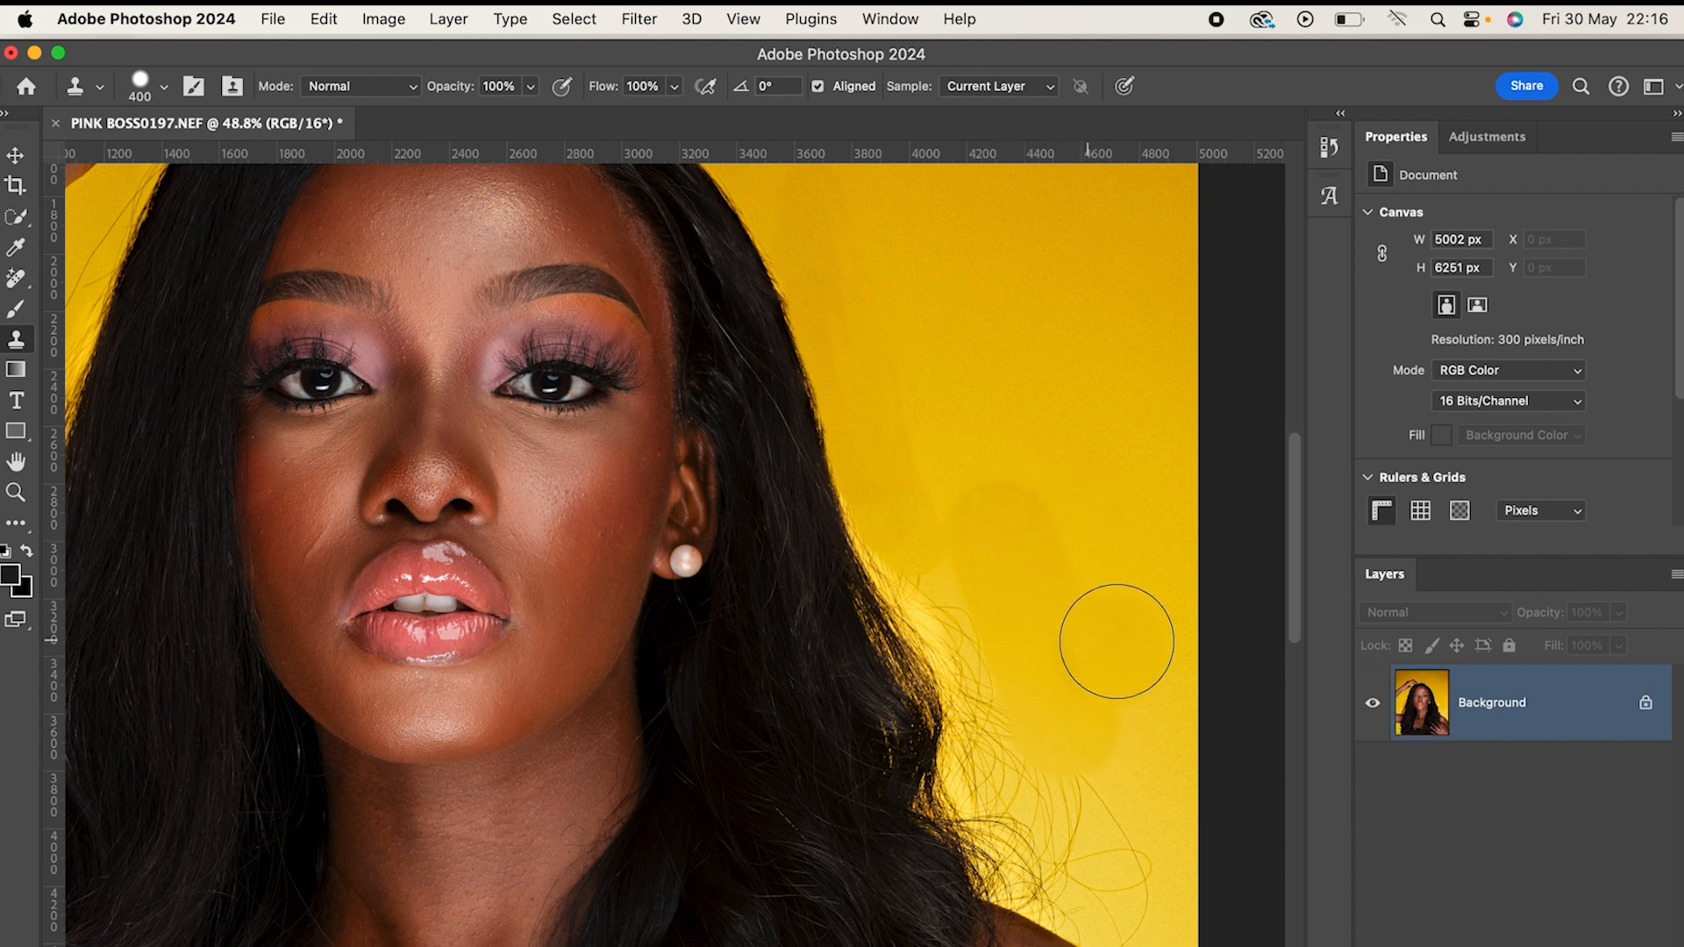
key(super+z)
- Clone out the curly flyaways beside the hair at chin level with the 400 px brush and blend the background patch near the earring
alt+click(1139, 751)
drag(1058, 713, 1048, 596)
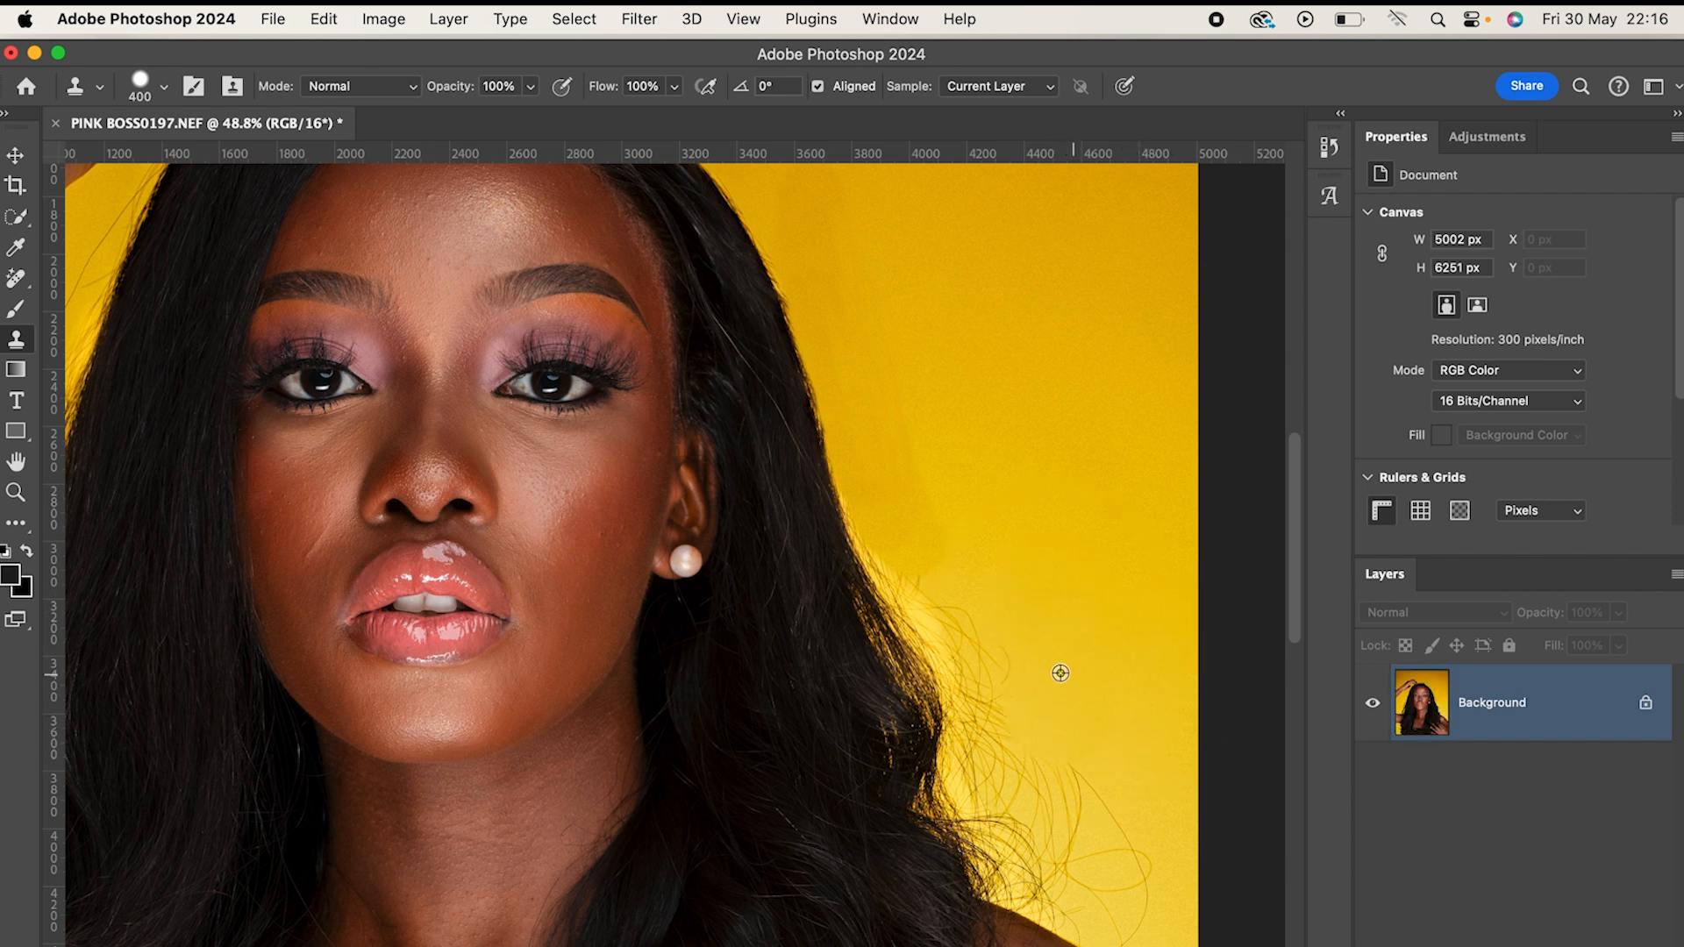
alt+click(996, 701)
mouse_move(984, 669)
mouse_down()
mouse_move(1089, 592)
mouse_move(1079, 602)
mouse_up()
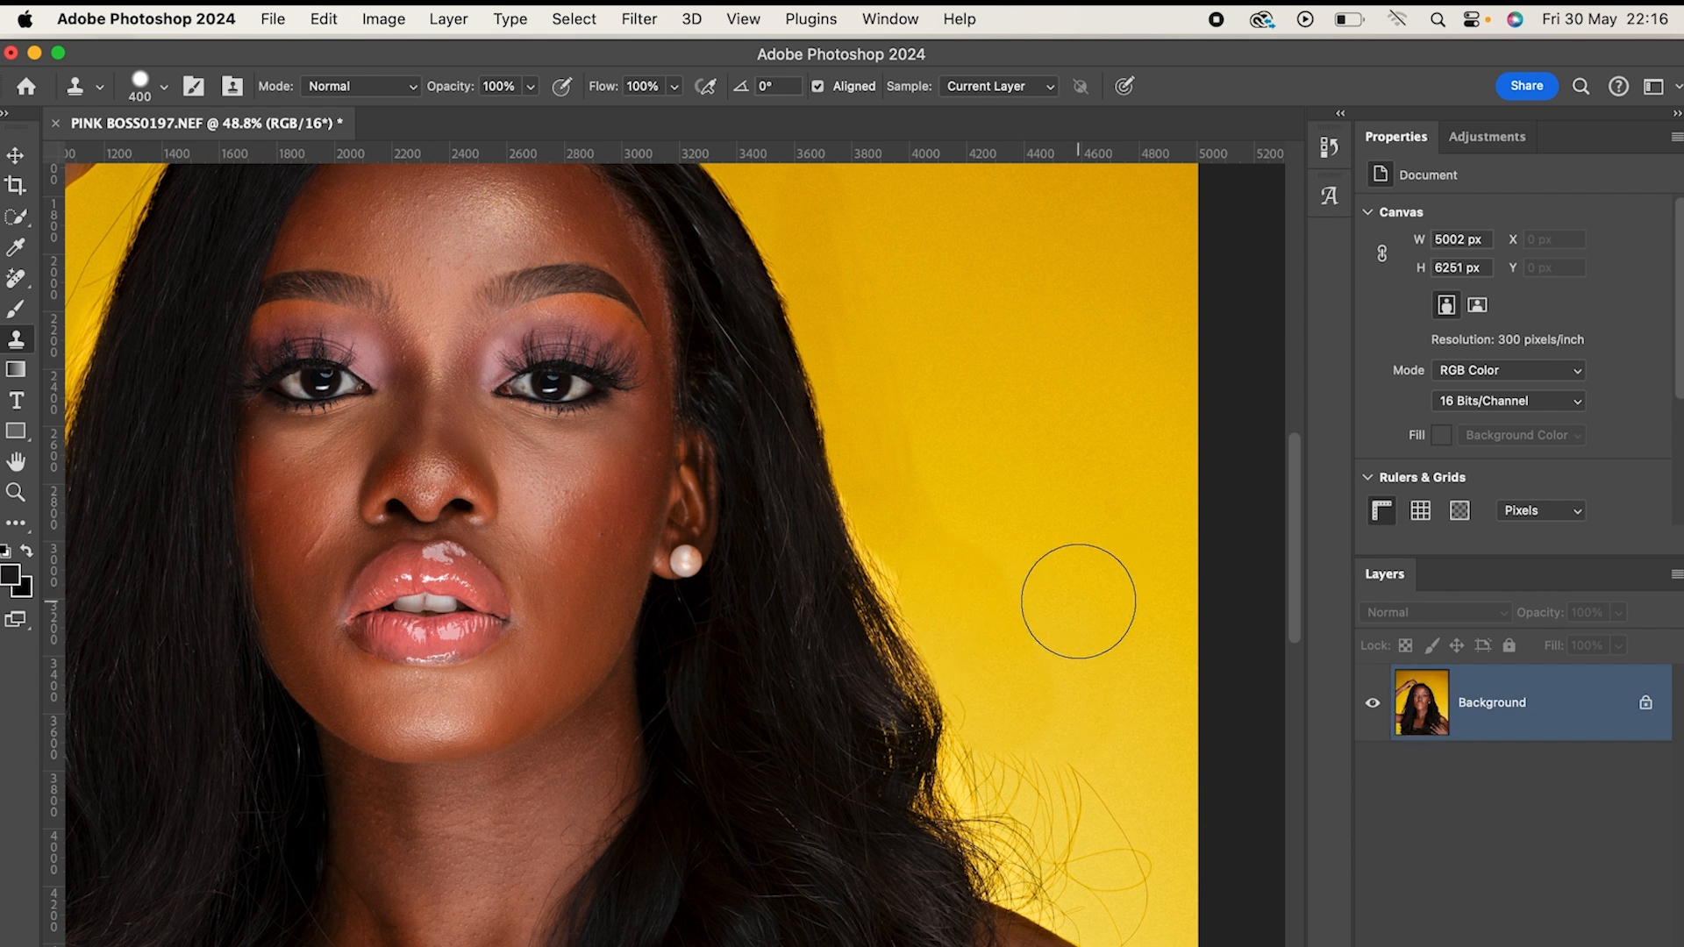
alt+click(953, 601)
drag(931, 575, 902, 468)
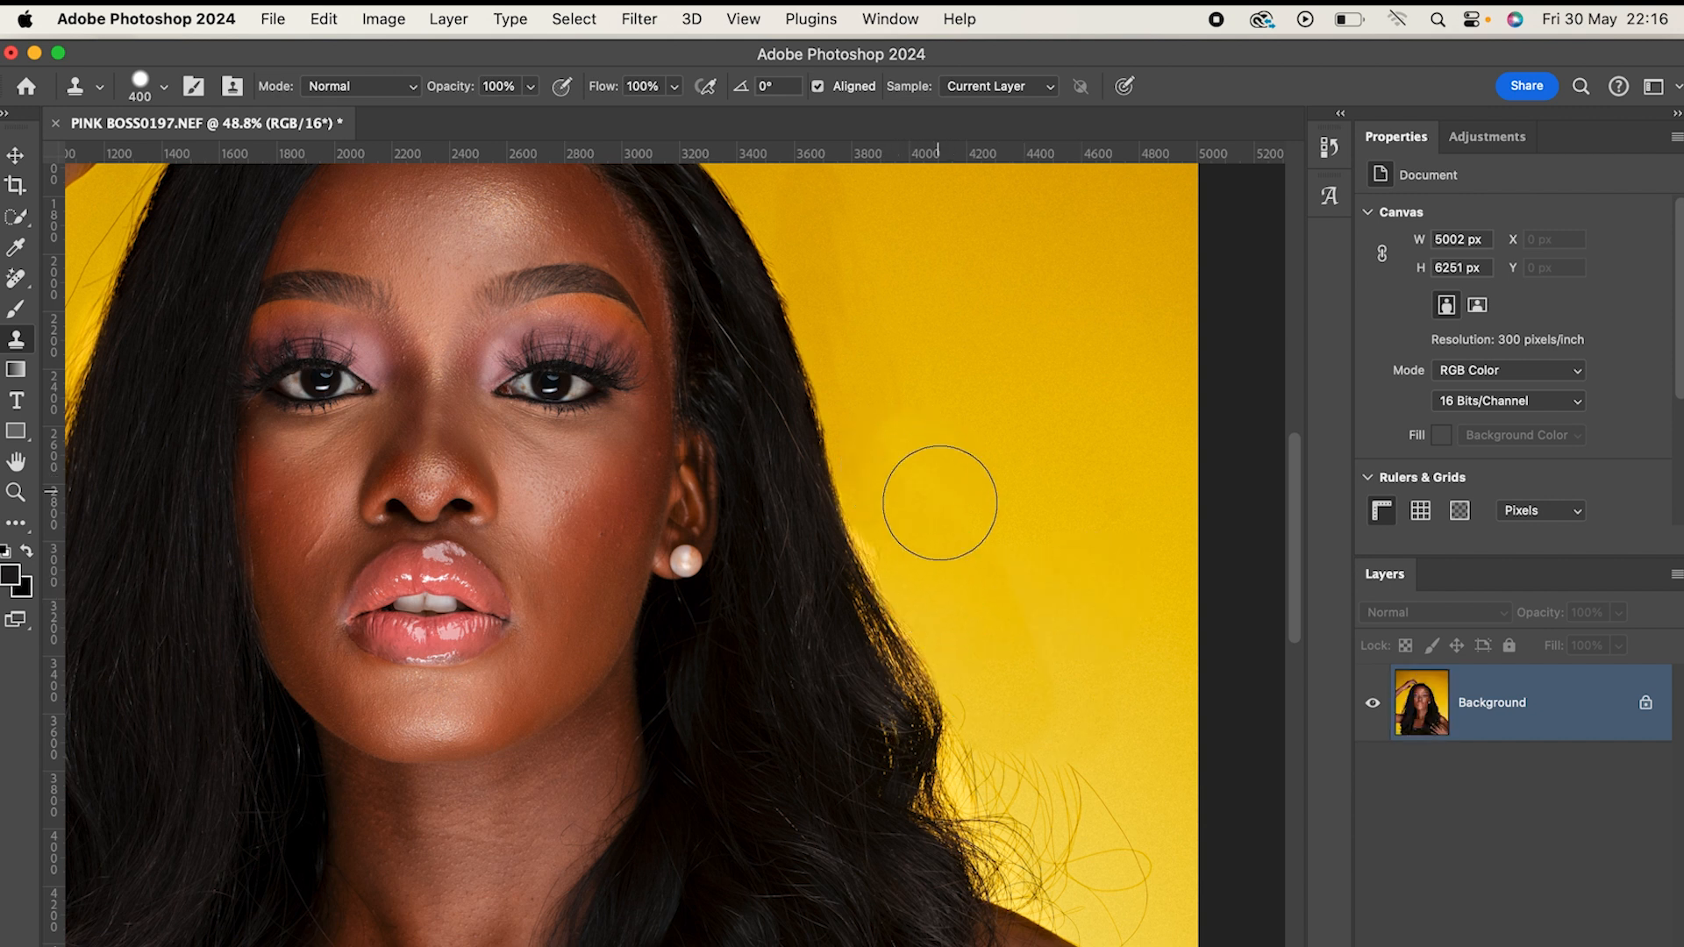
alt+click(932, 560)
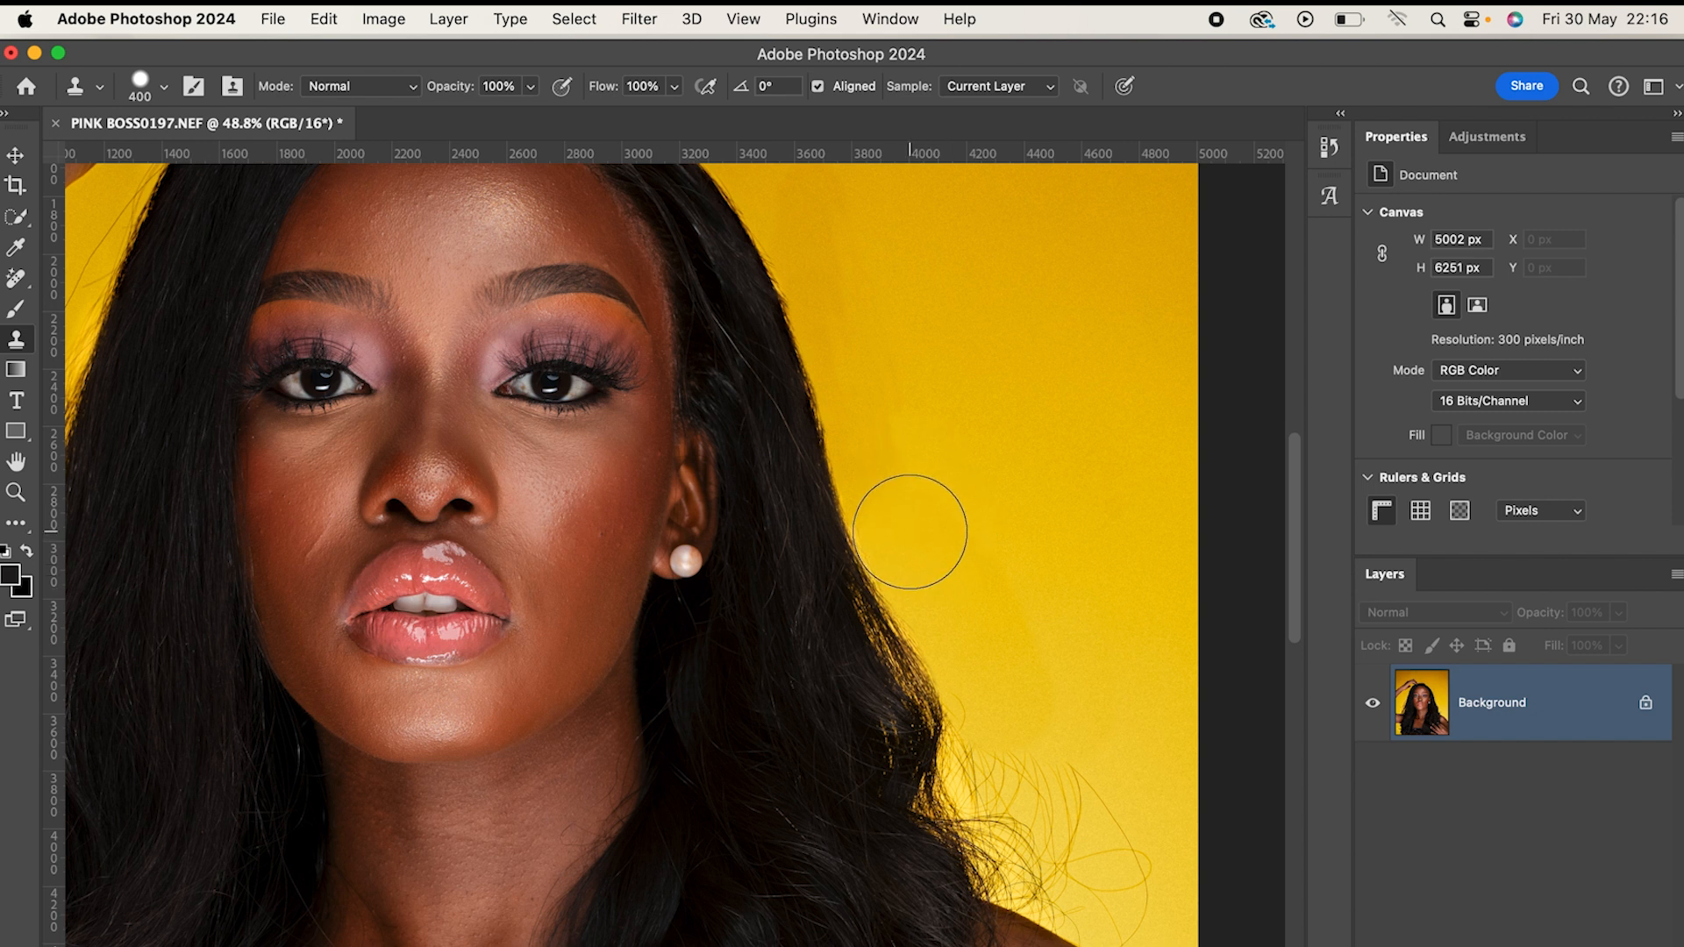
- Clone background over the dense loose curls above the shoulder with the 400 px brush, and smooth the patchy tone above them
alt+click(1027, 691)
drag(1052, 827, 1057, 623)
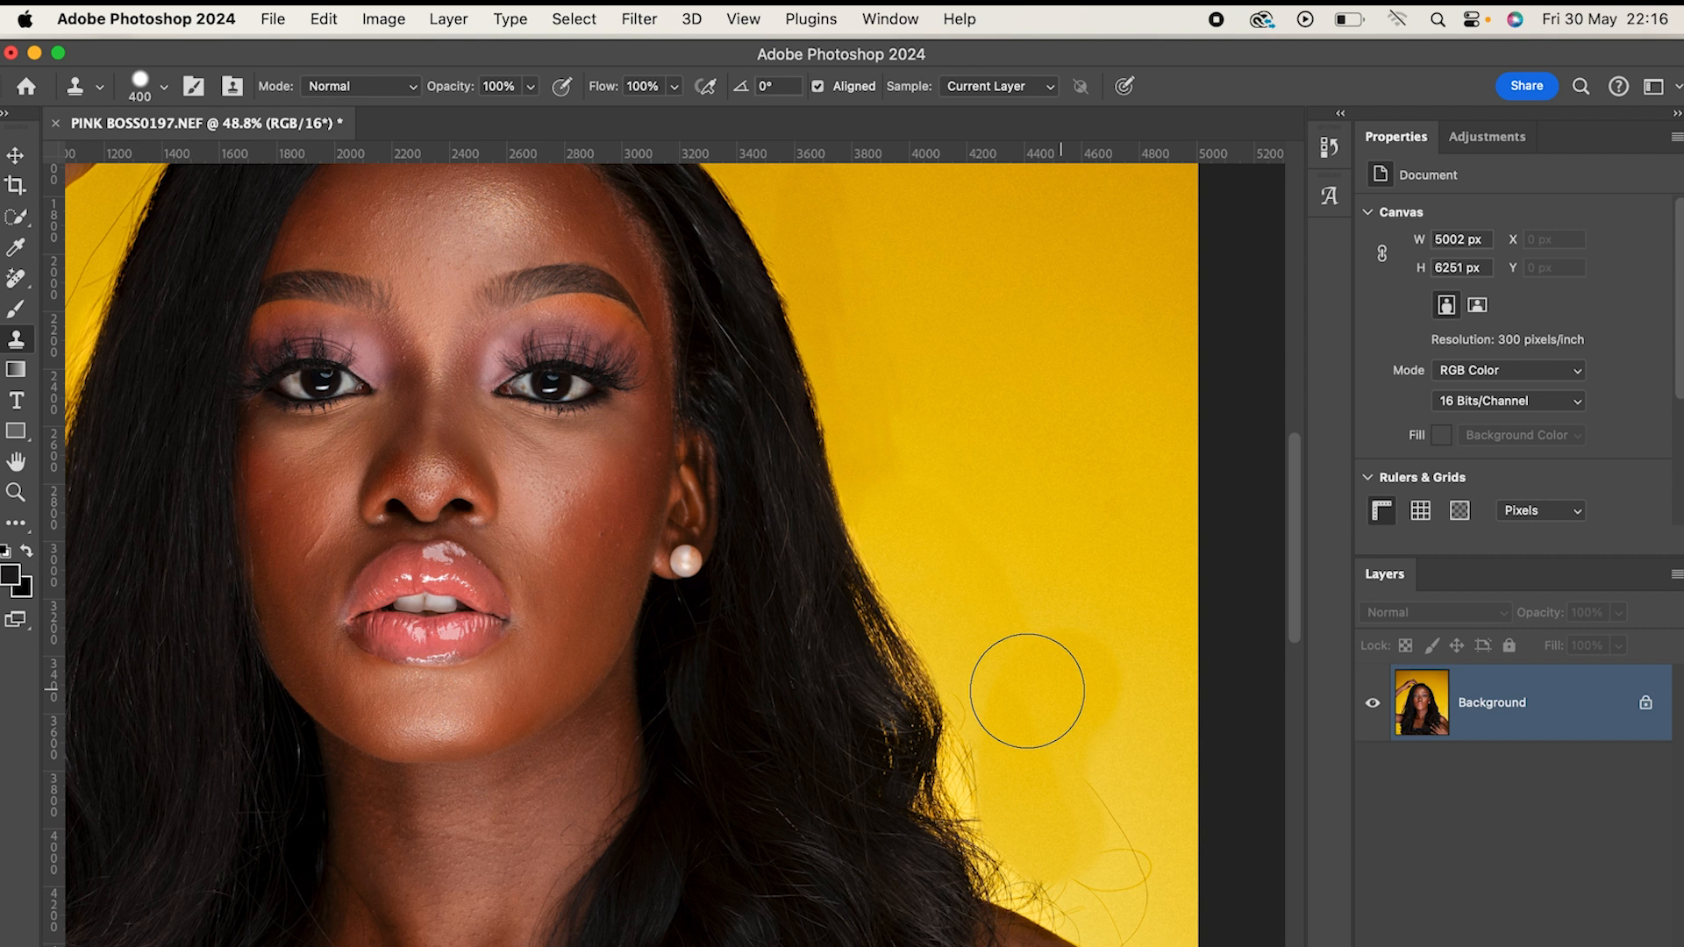
click(1000, 787)
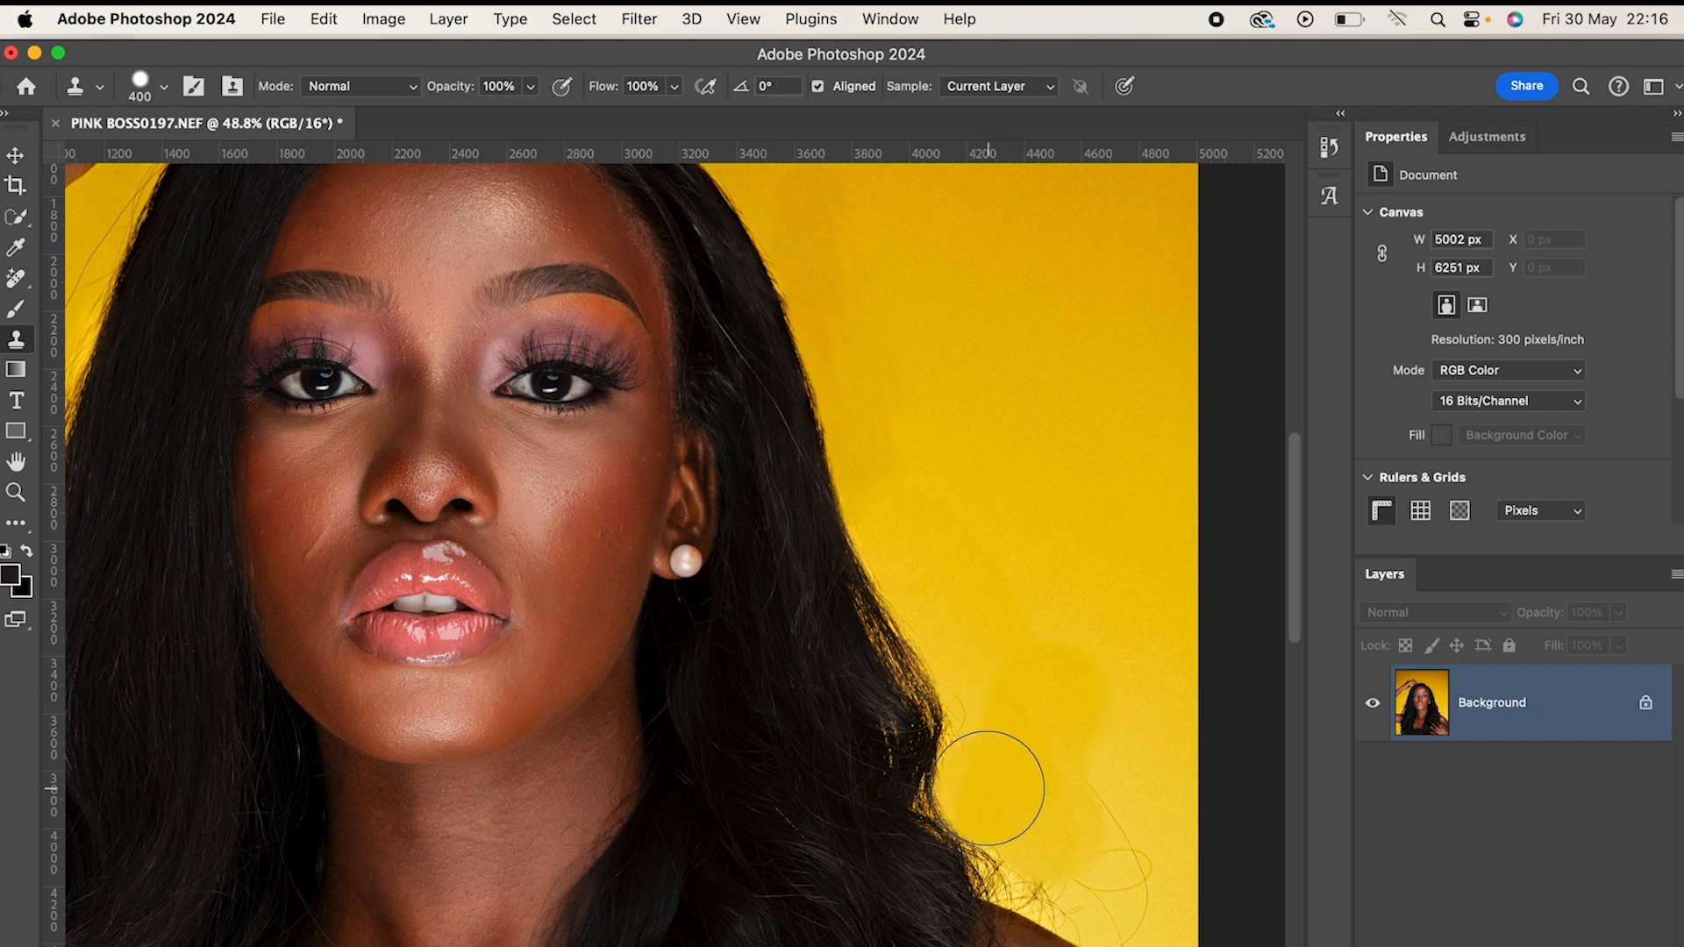
click(1030, 699)
alt+click(997, 672)
scroll(997, 672, up, 1)
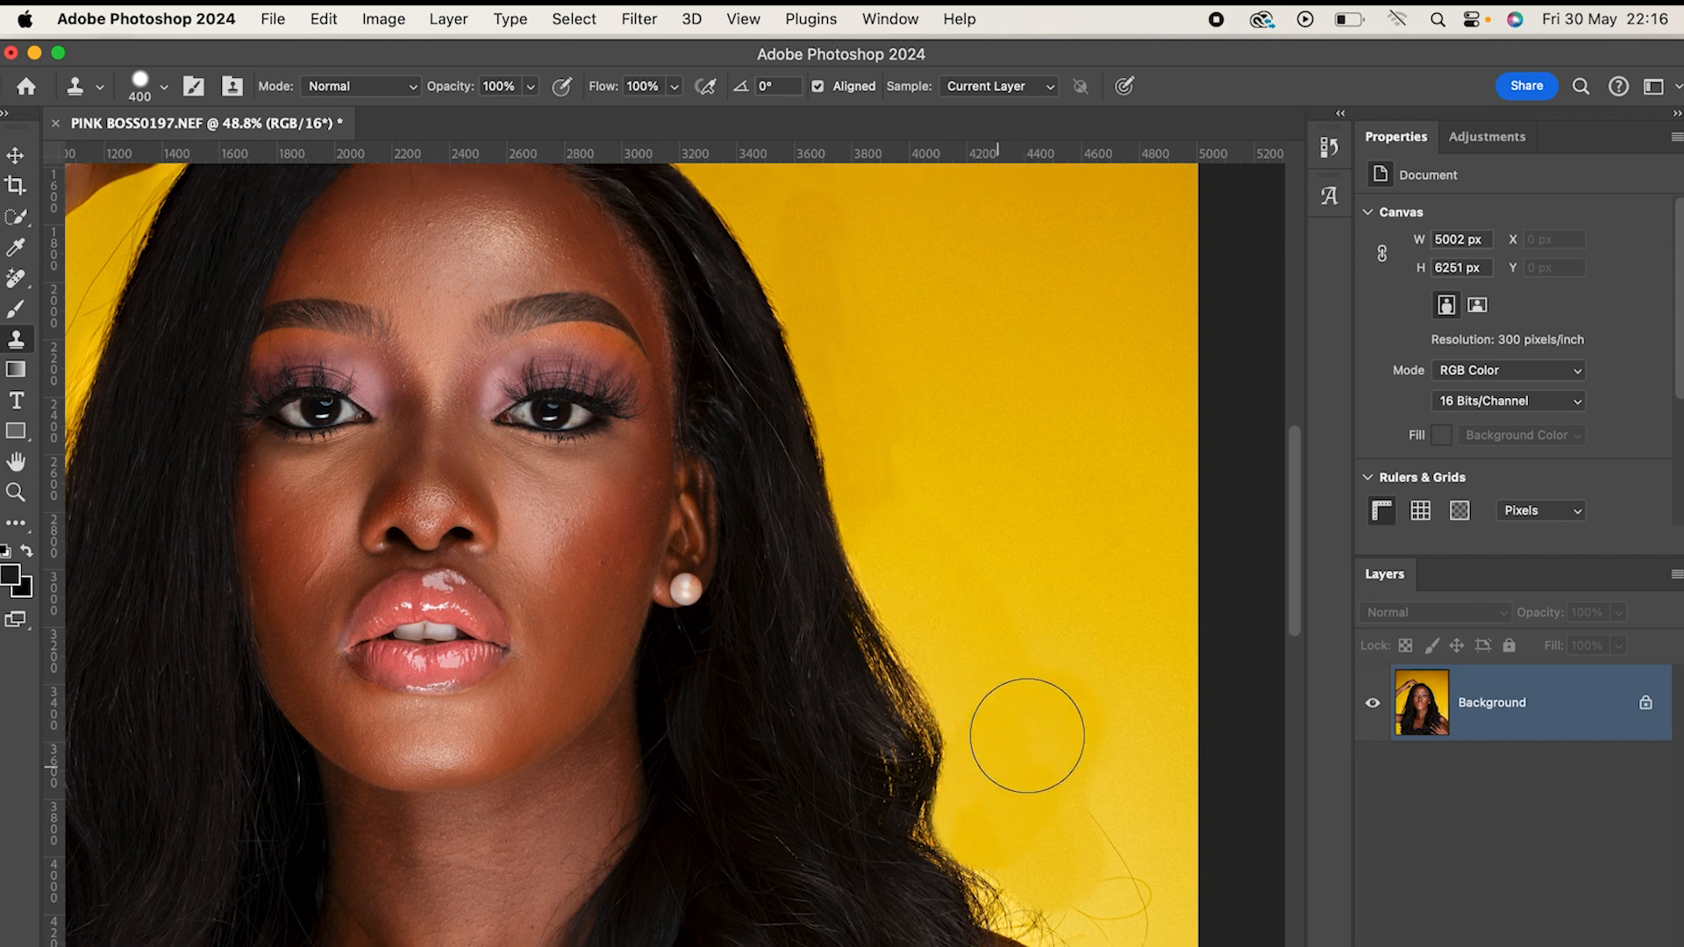
click(1018, 687)
drag(1004, 649, 921, 499)
- Remove the remaining looped hairs in the background just above the shoulder with a 250 px Clone Stamp brush
scroll(964, 597, down, 1)
key(bracketleft)
key(bracketleft)
alt+click(1046, 617)
click(989, 605)
alt+click(1030, 603)
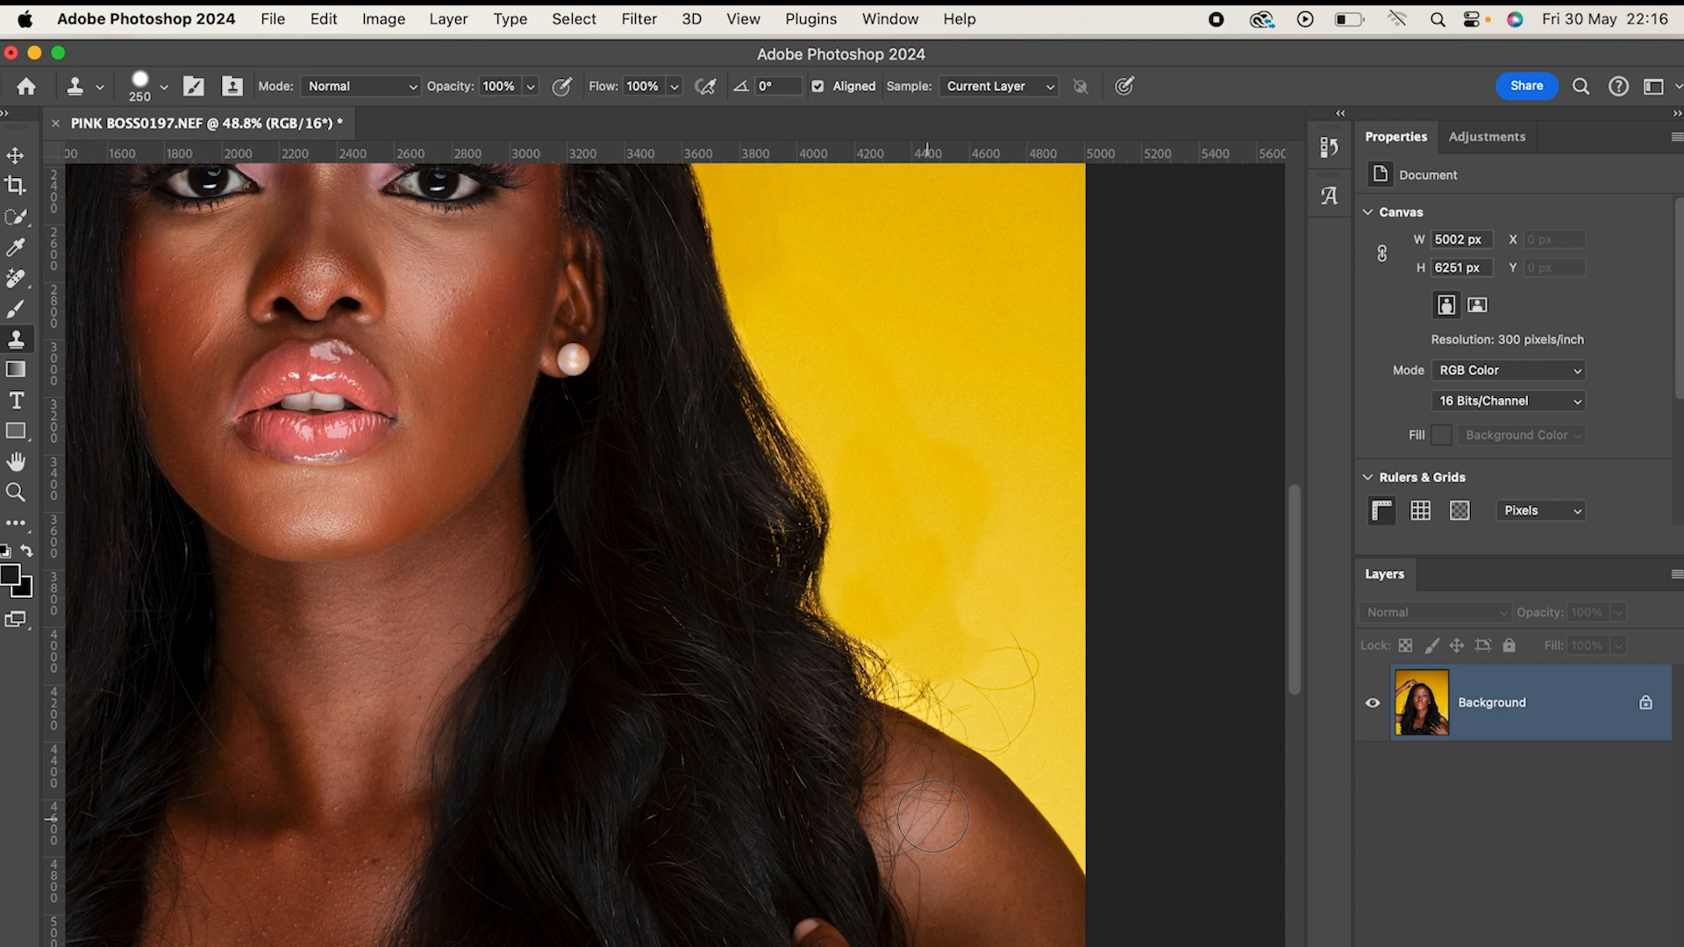
scroll(933, 816, down, 2)
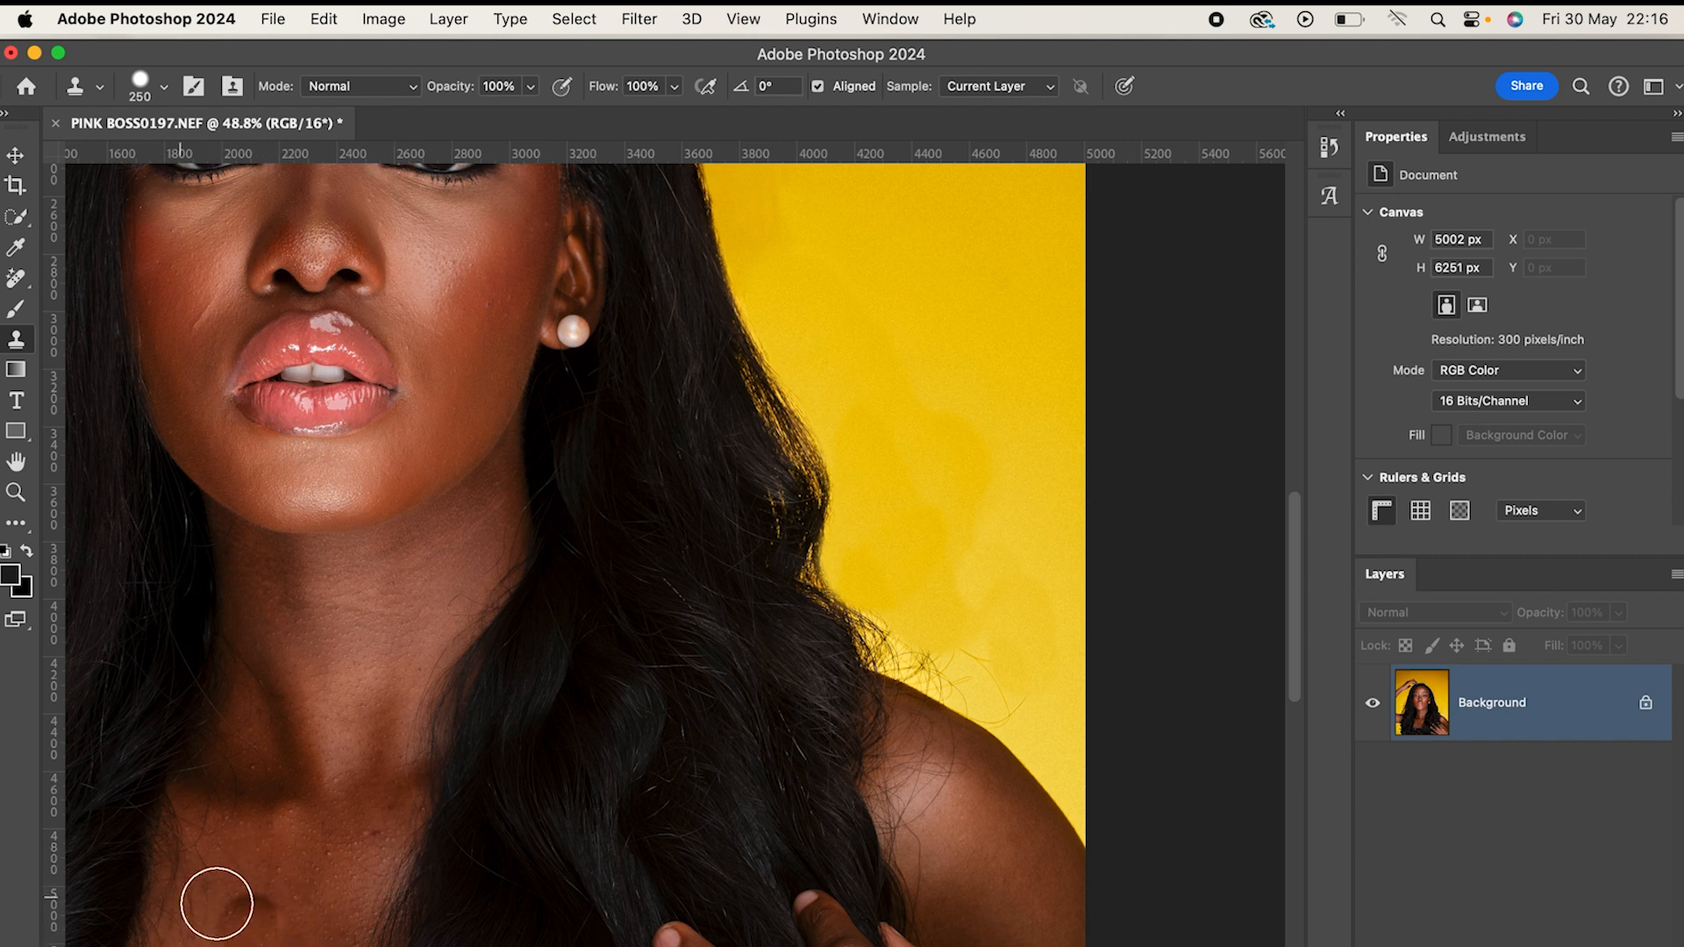
click(962, 619)
drag(1008, 693, 970, 613)
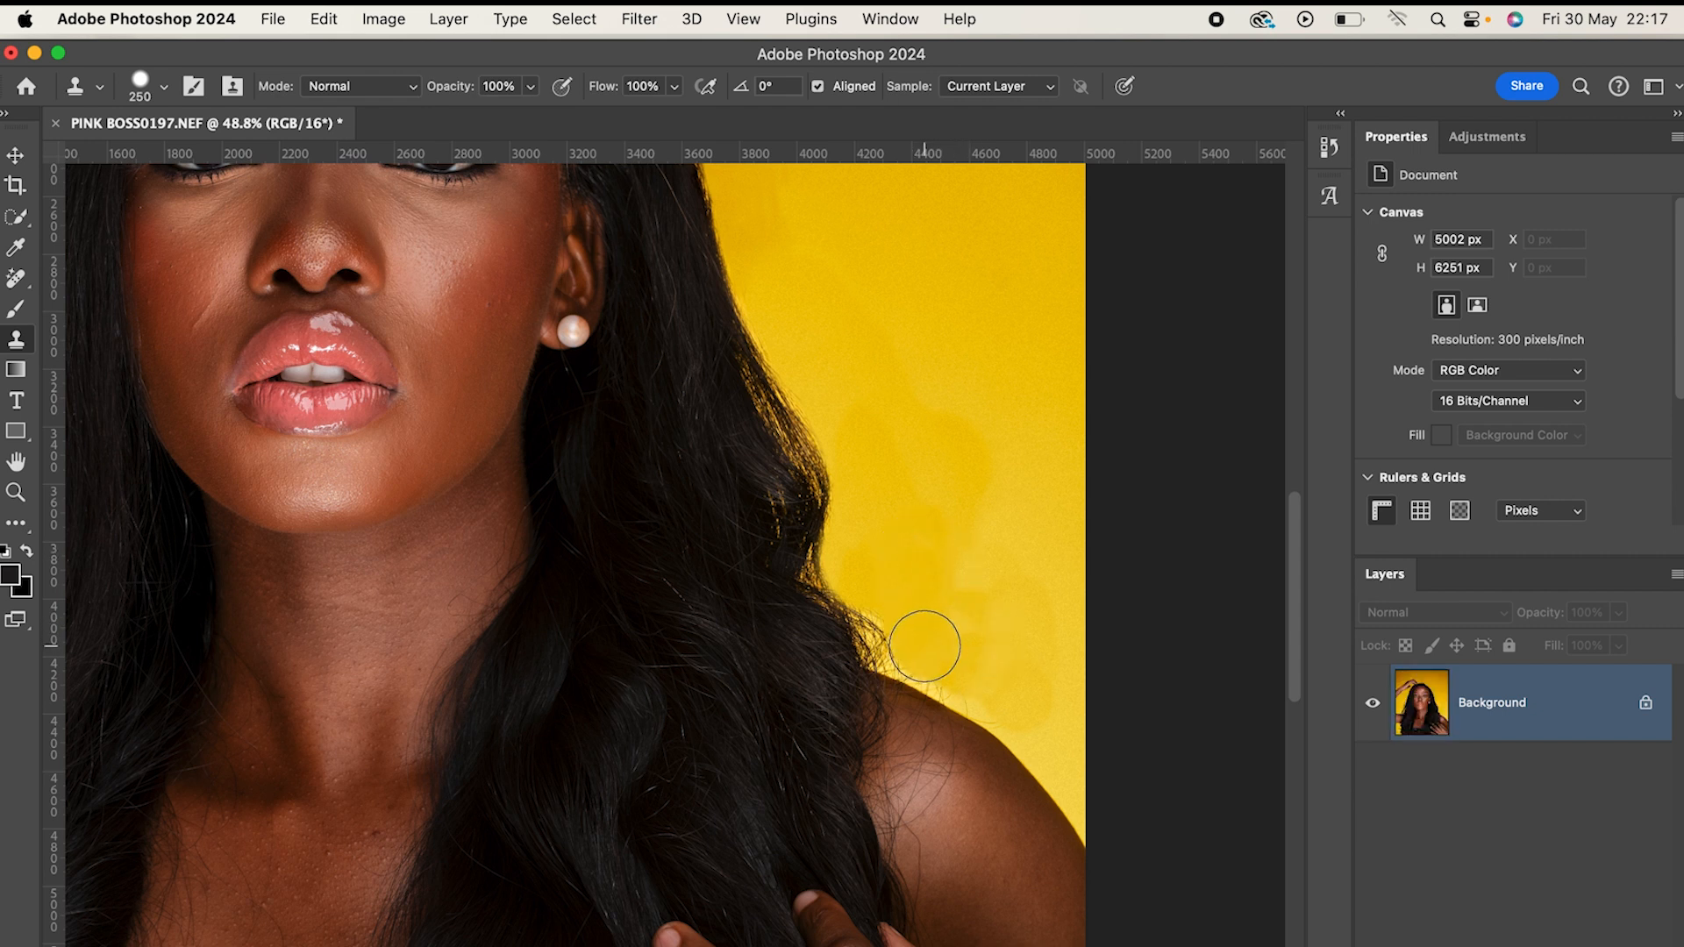
- Clone away the frizzy hairs where the hair edge meets the shoulder, leaving a clean hair outline
click(902, 522)
mouse_move(988, 688)
mouse_down()
mouse_move(951, 662)
mouse_move(932, 602)
mouse_up()
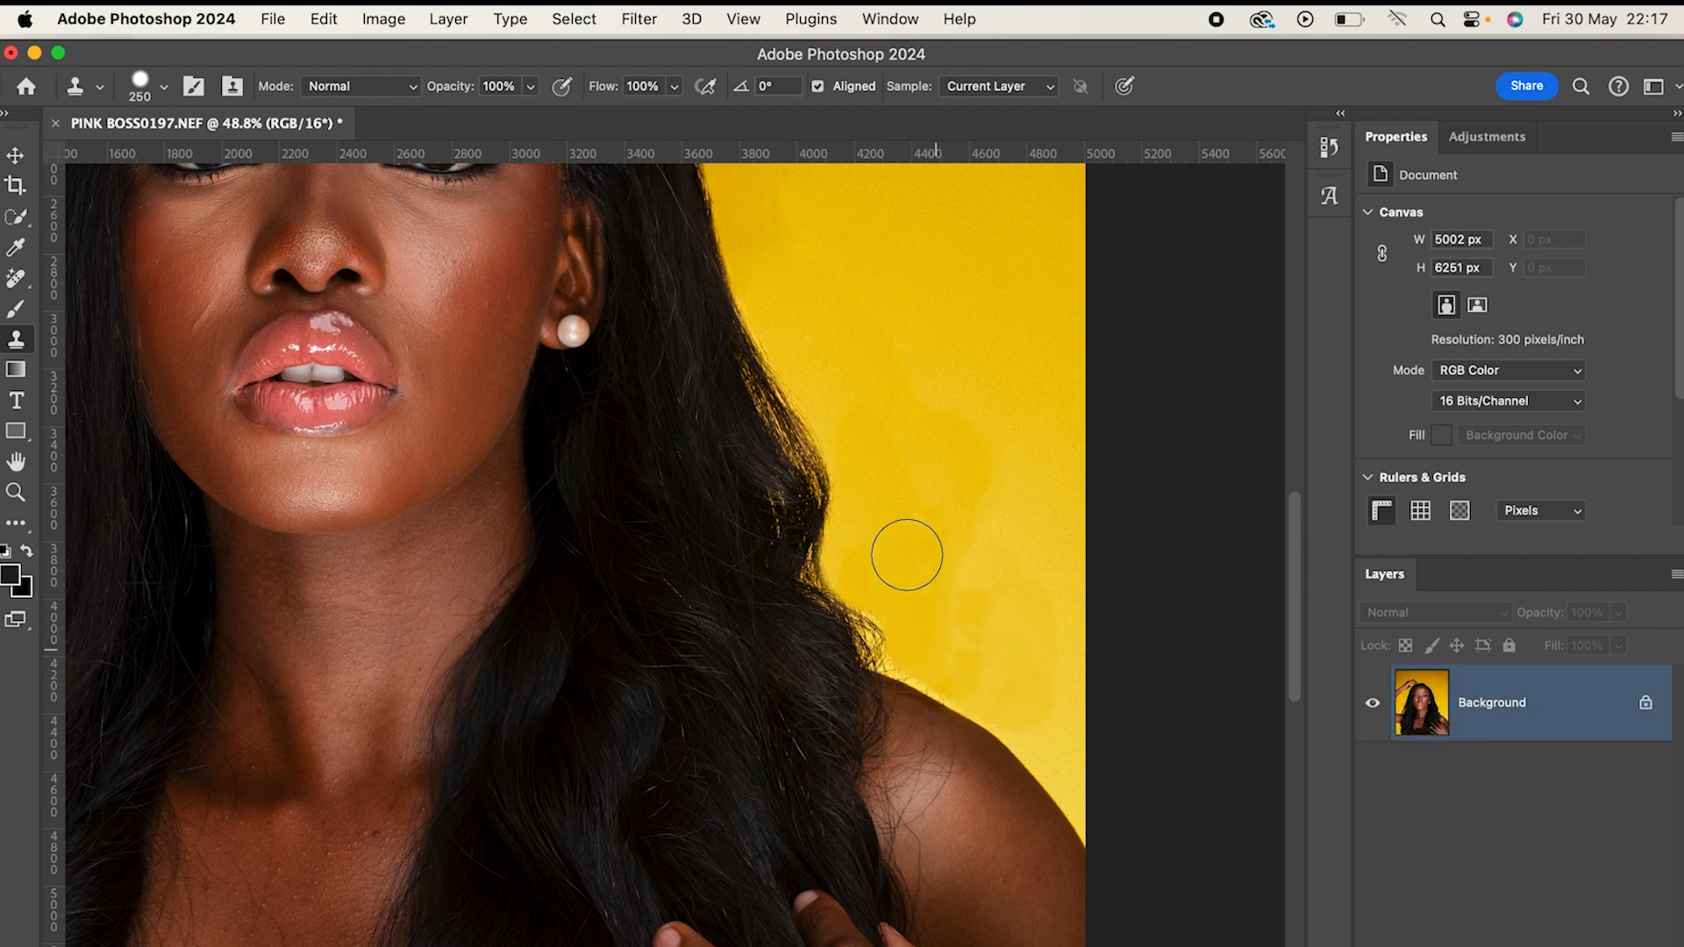
click(932, 575)
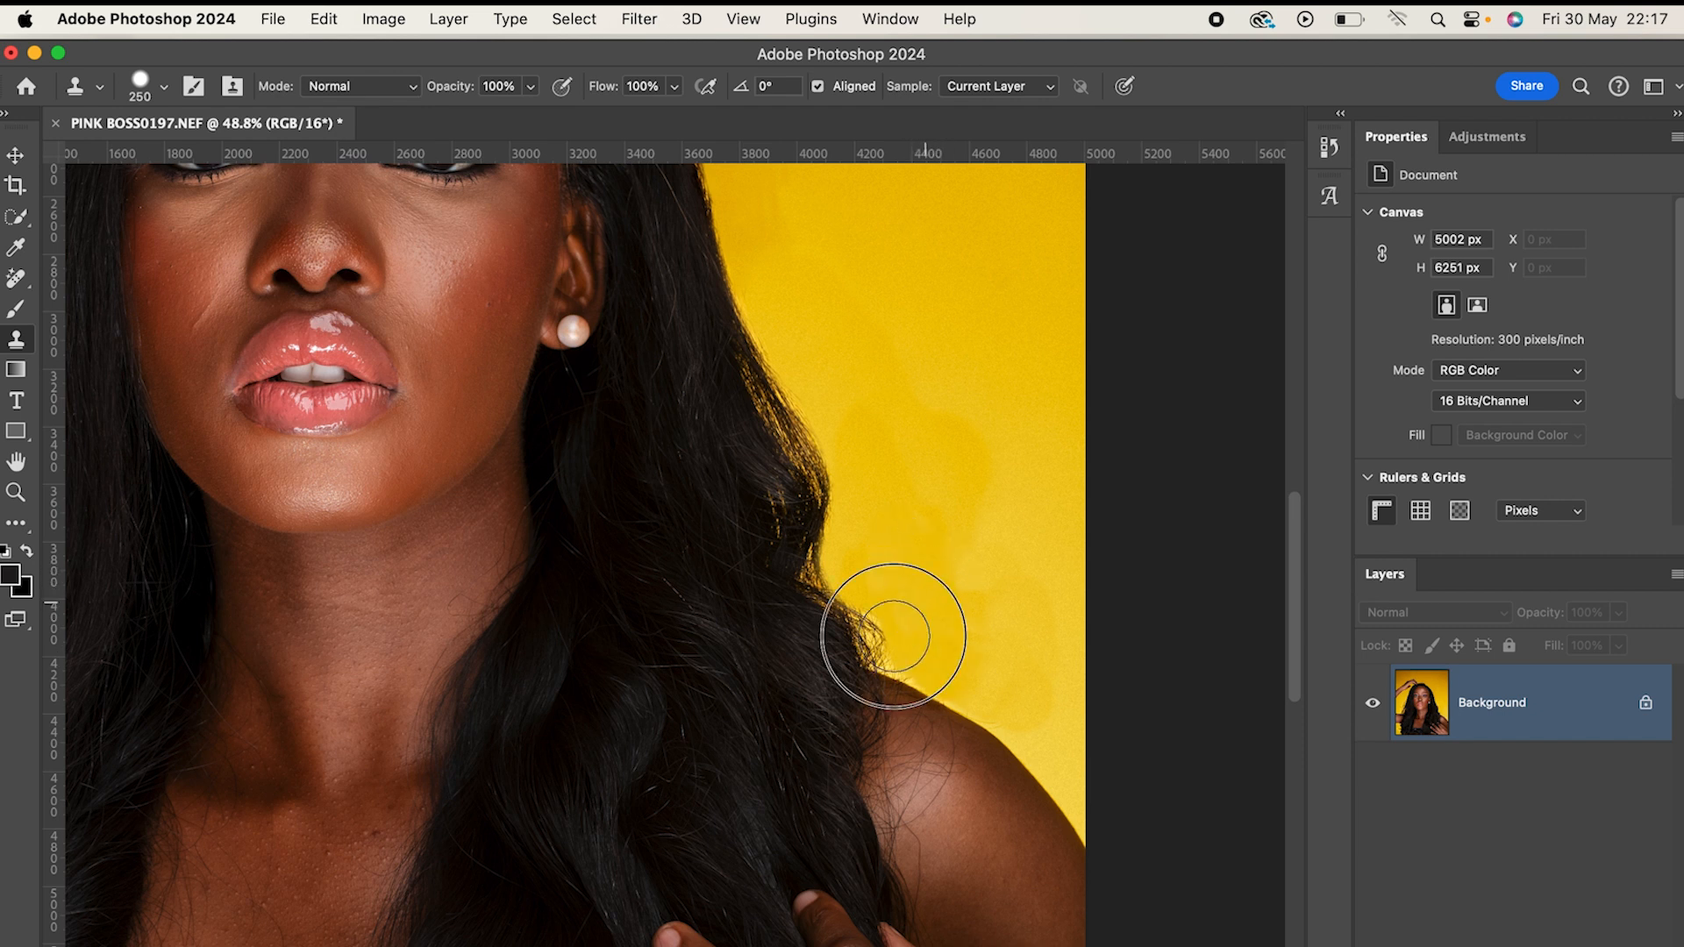
drag(891, 556, 905, 594)
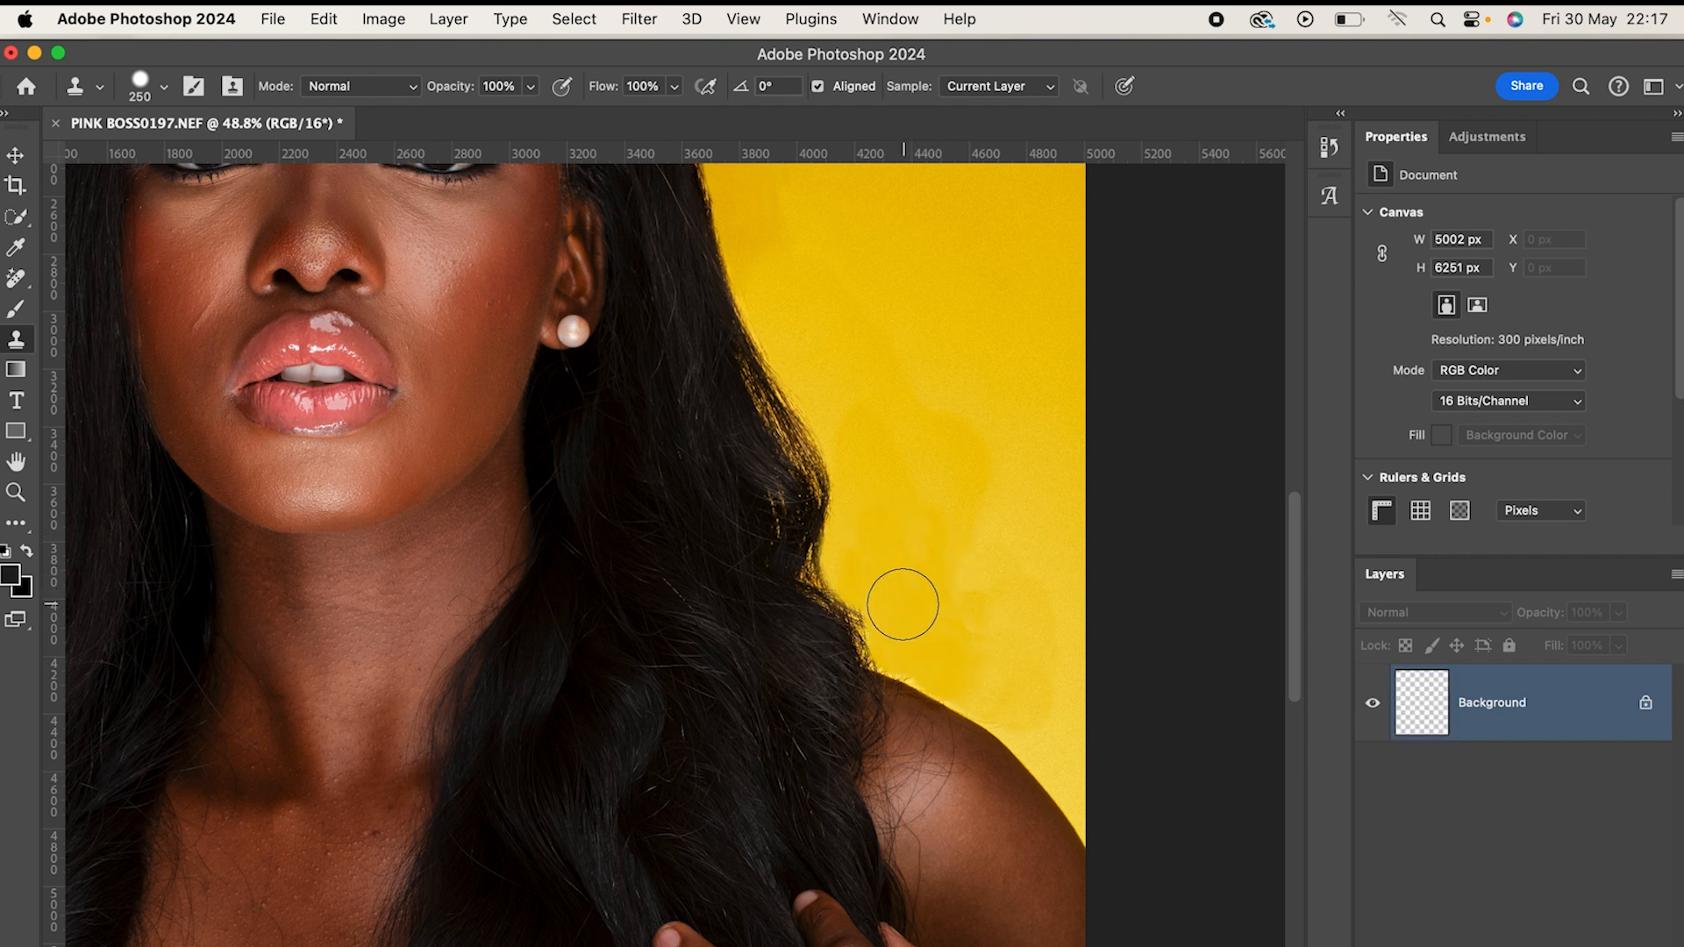
click(888, 605)
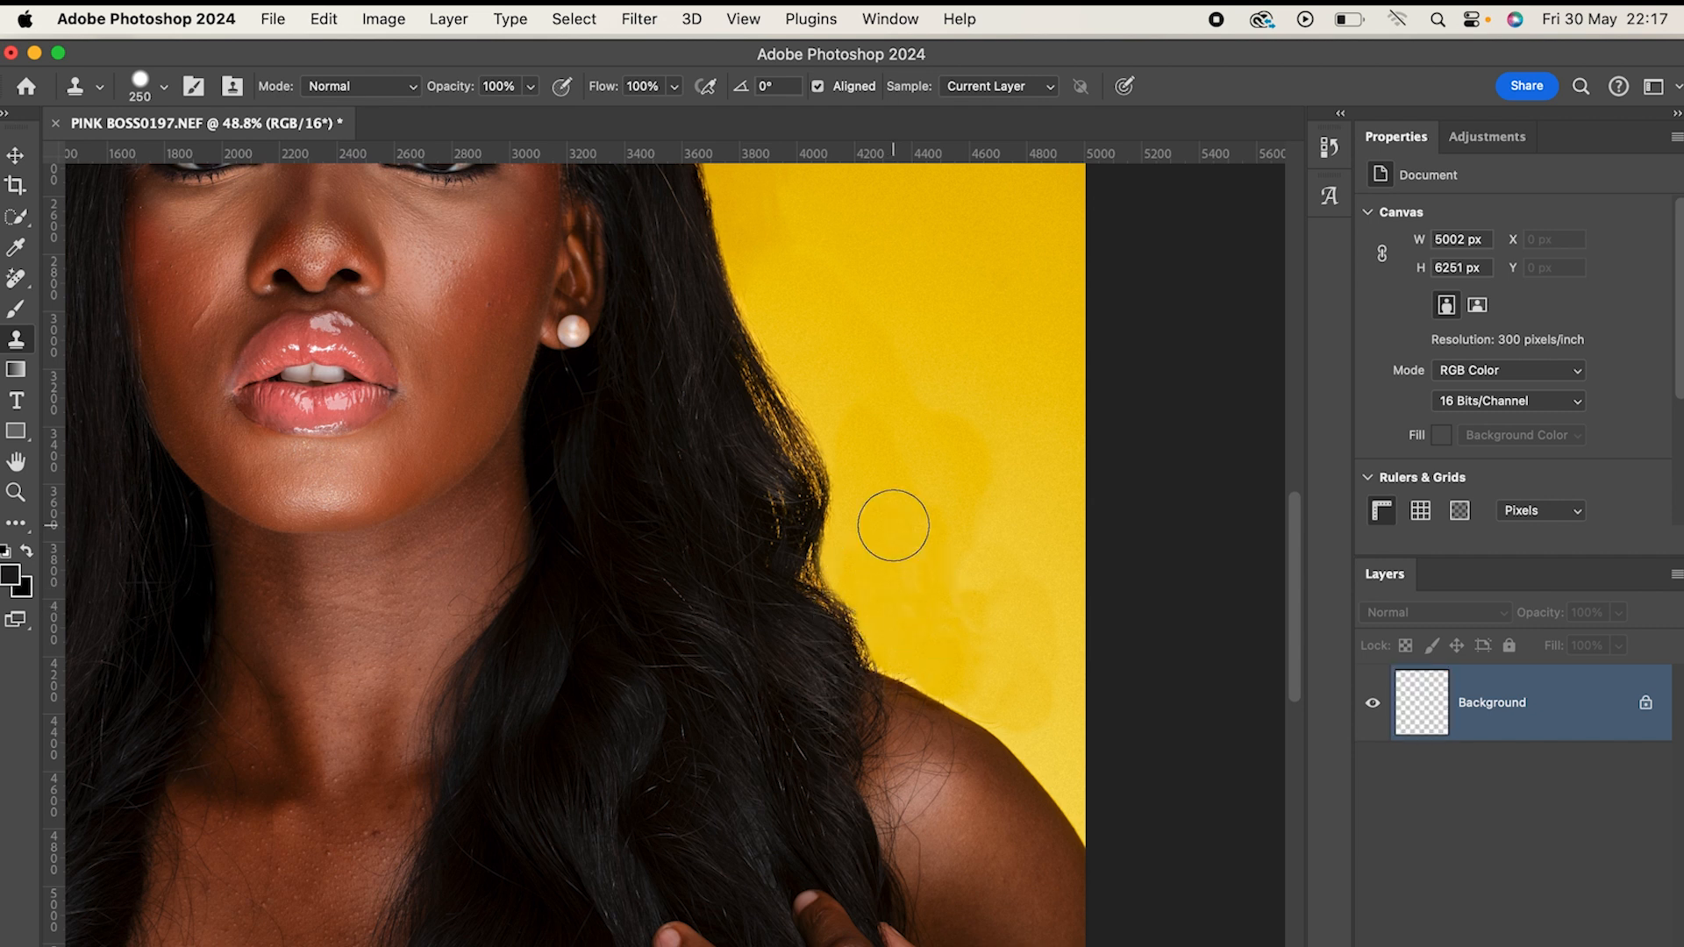
- Reduce the Clone Stamp brush to 150 px and clean the background along the top edge of the shoulder
key(bracketleft)
key(bracketleft)
key(bracketleft)
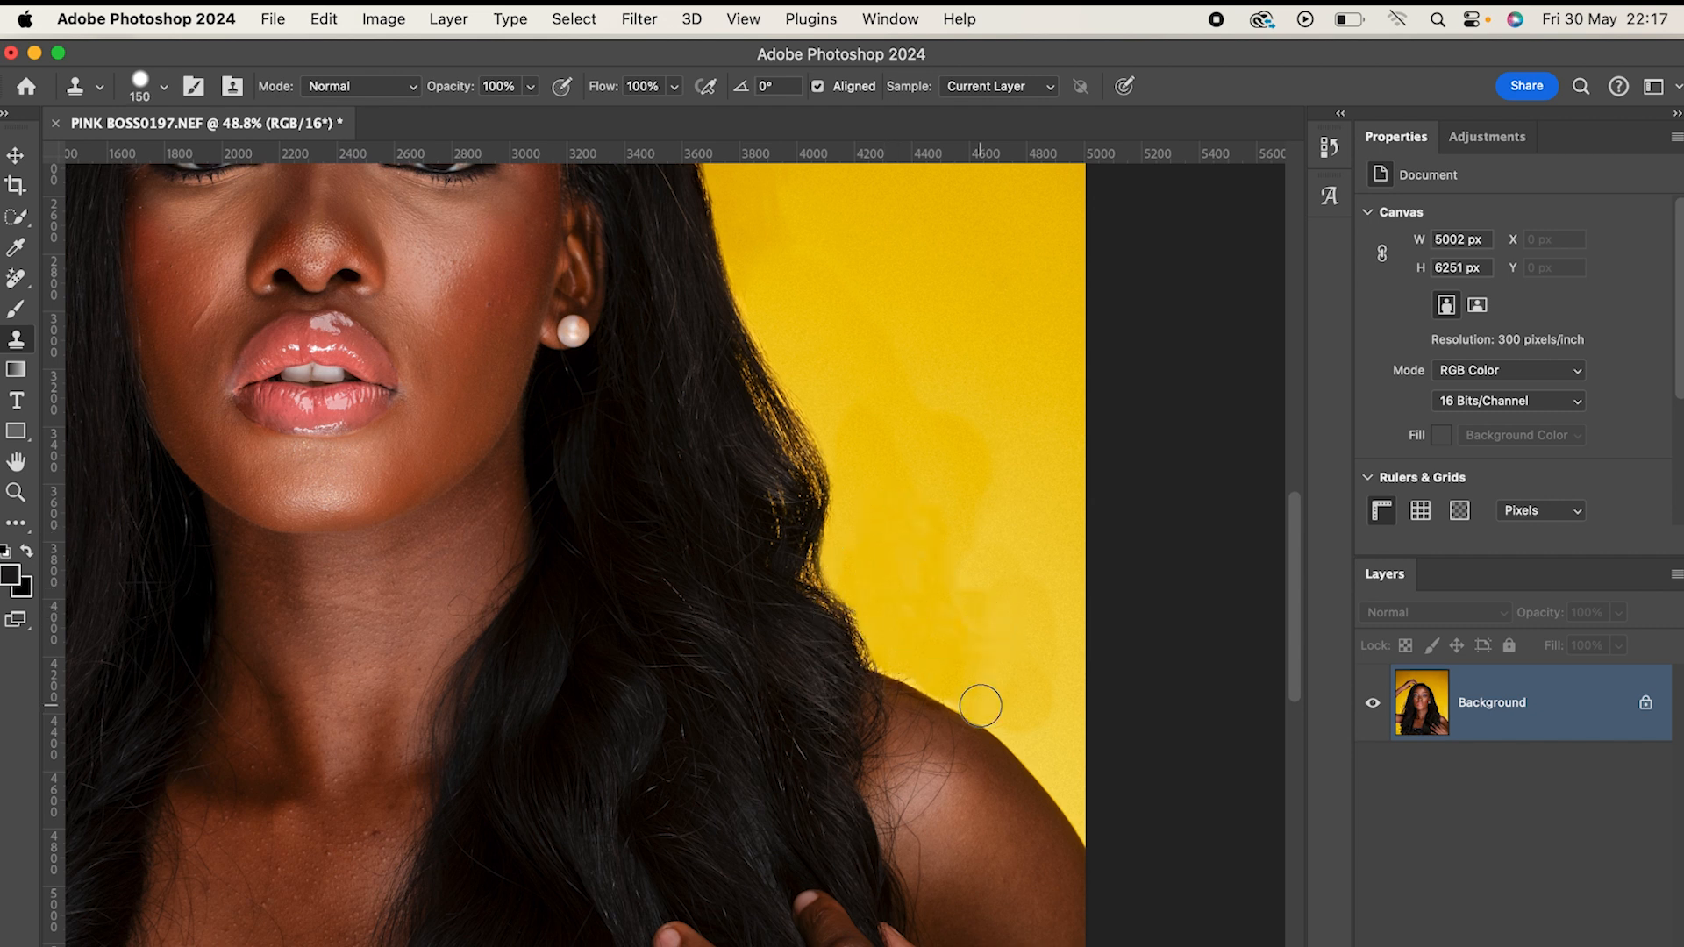
alt+click(901, 661)
drag(949, 680, 1025, 715)
- Inspect the cleaned hair outline and yellow background in the full portrait and up close
scroll(883, 612, down, 3)
scroll(883, 612, down, 5)
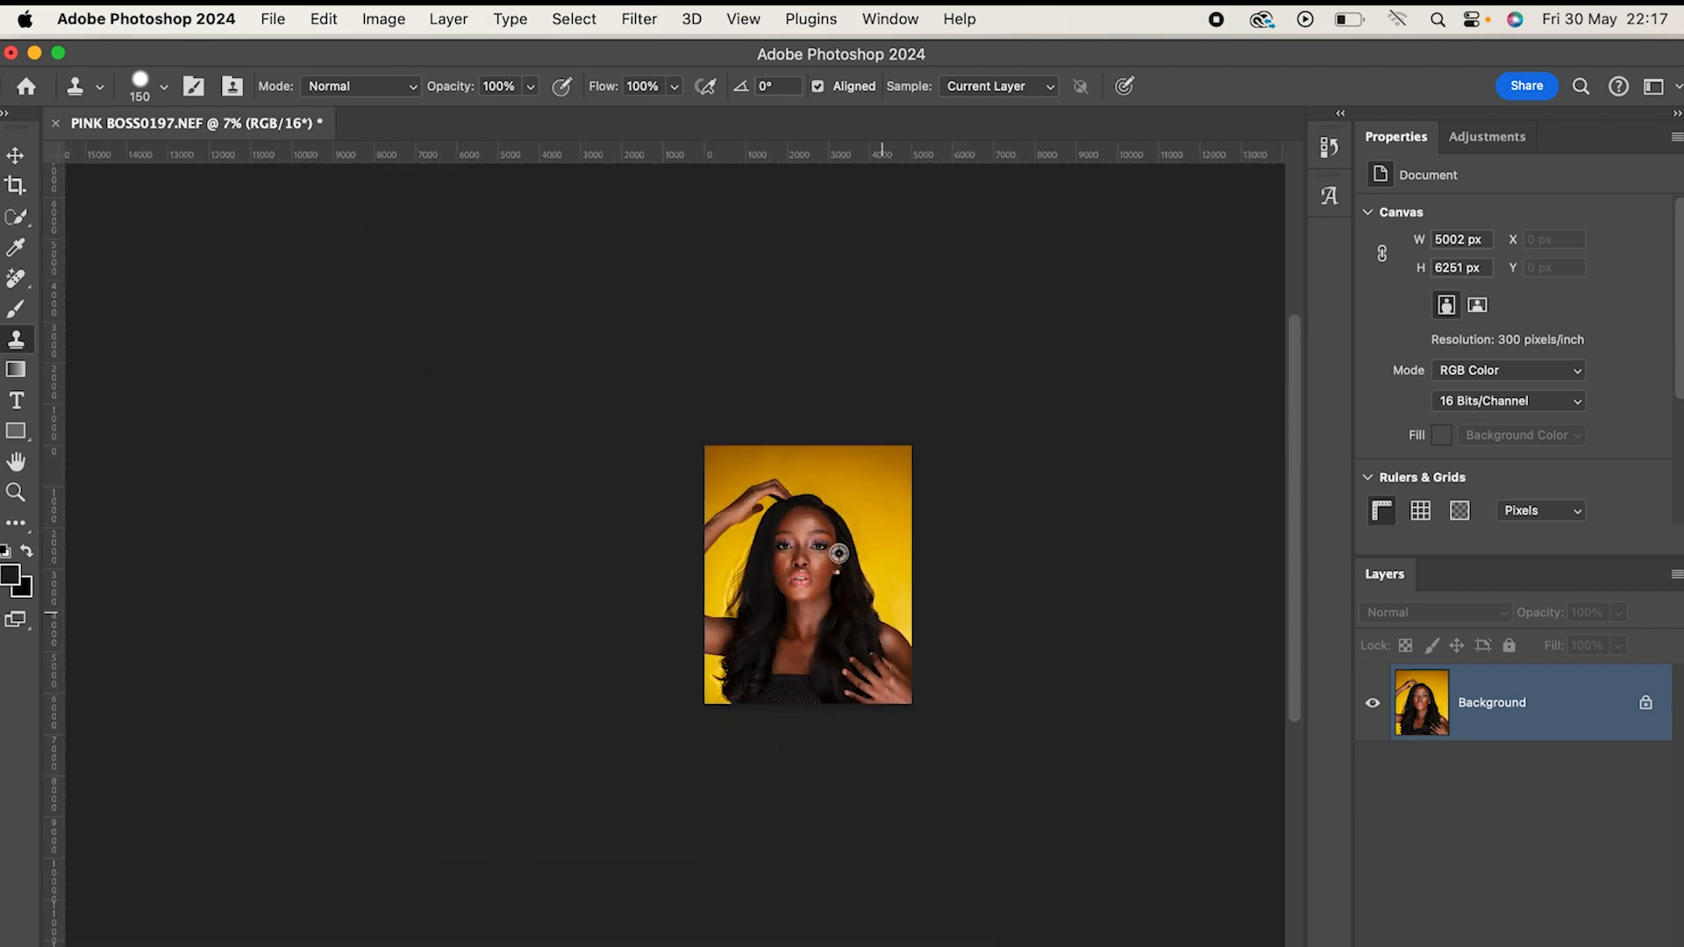
scroll(839, 553, down, 1)
scroll(839, 554, up, 8)
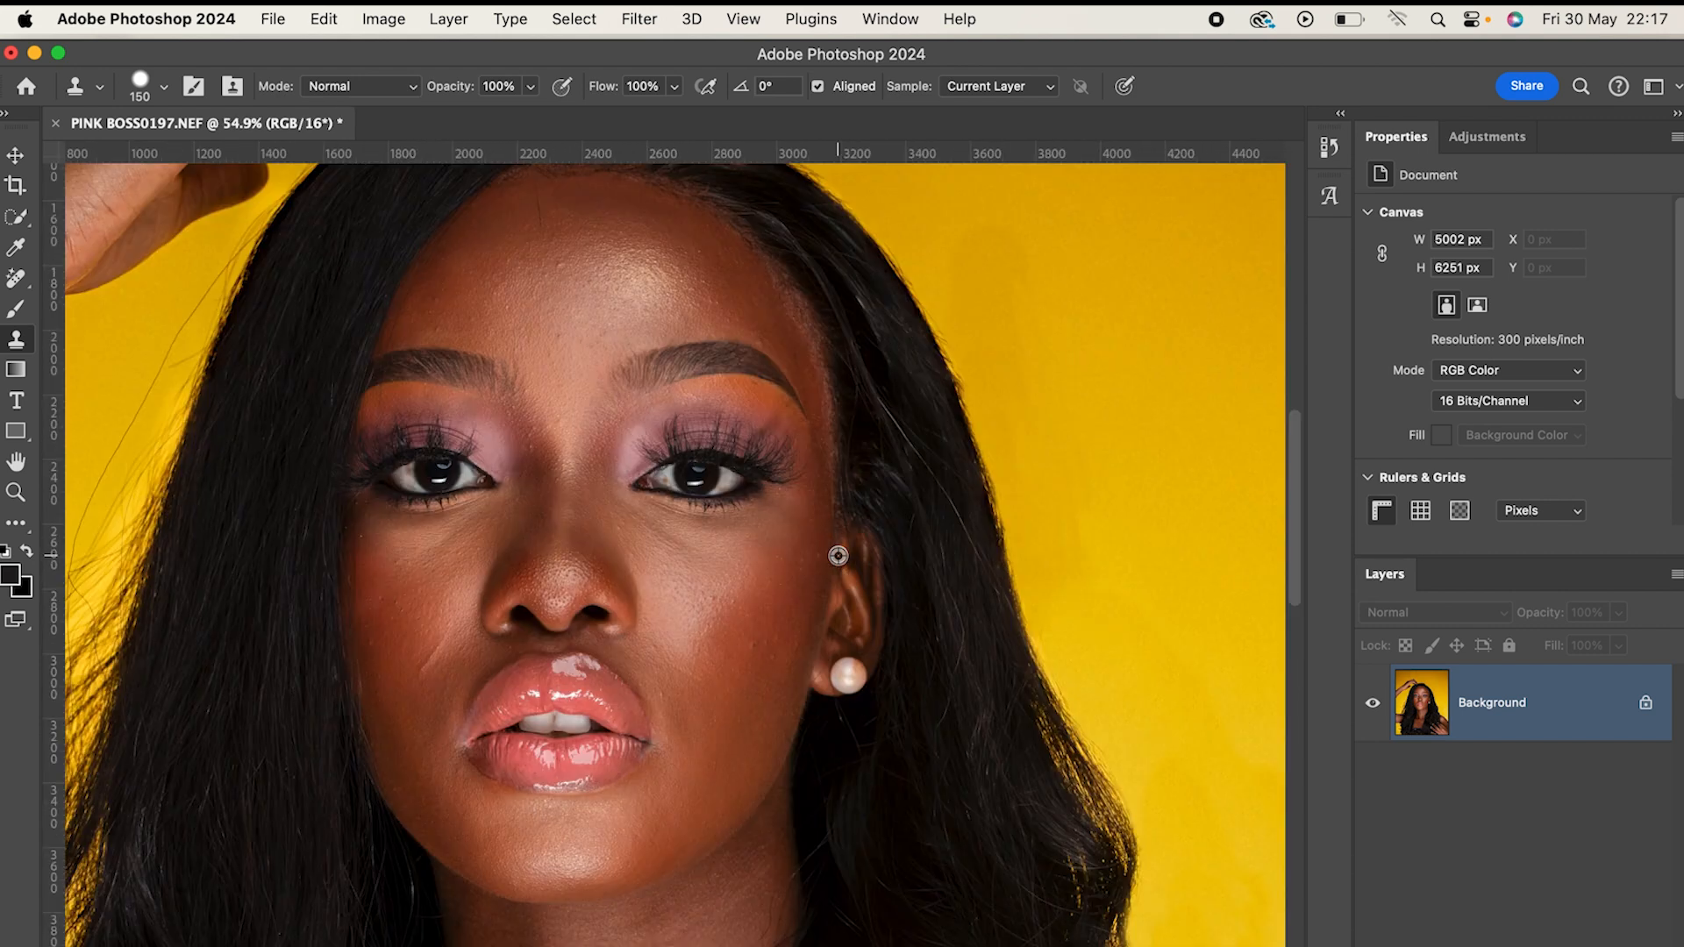
scroll(839, 555, down, 4)
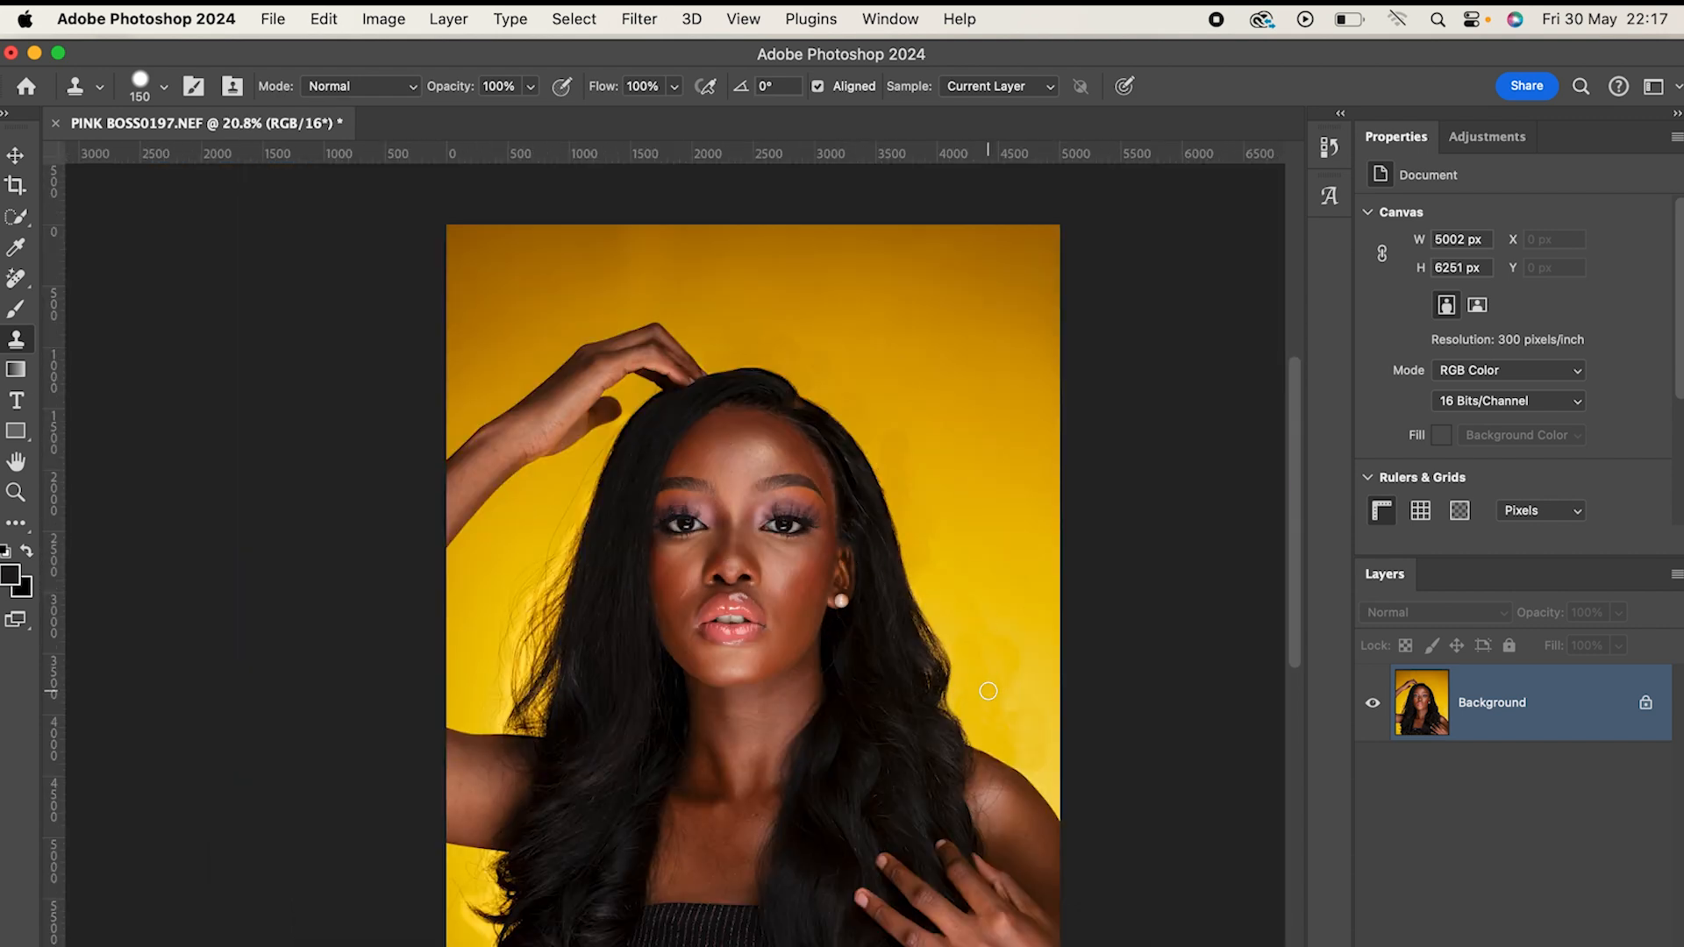
scroll(986, 688, up, 2)
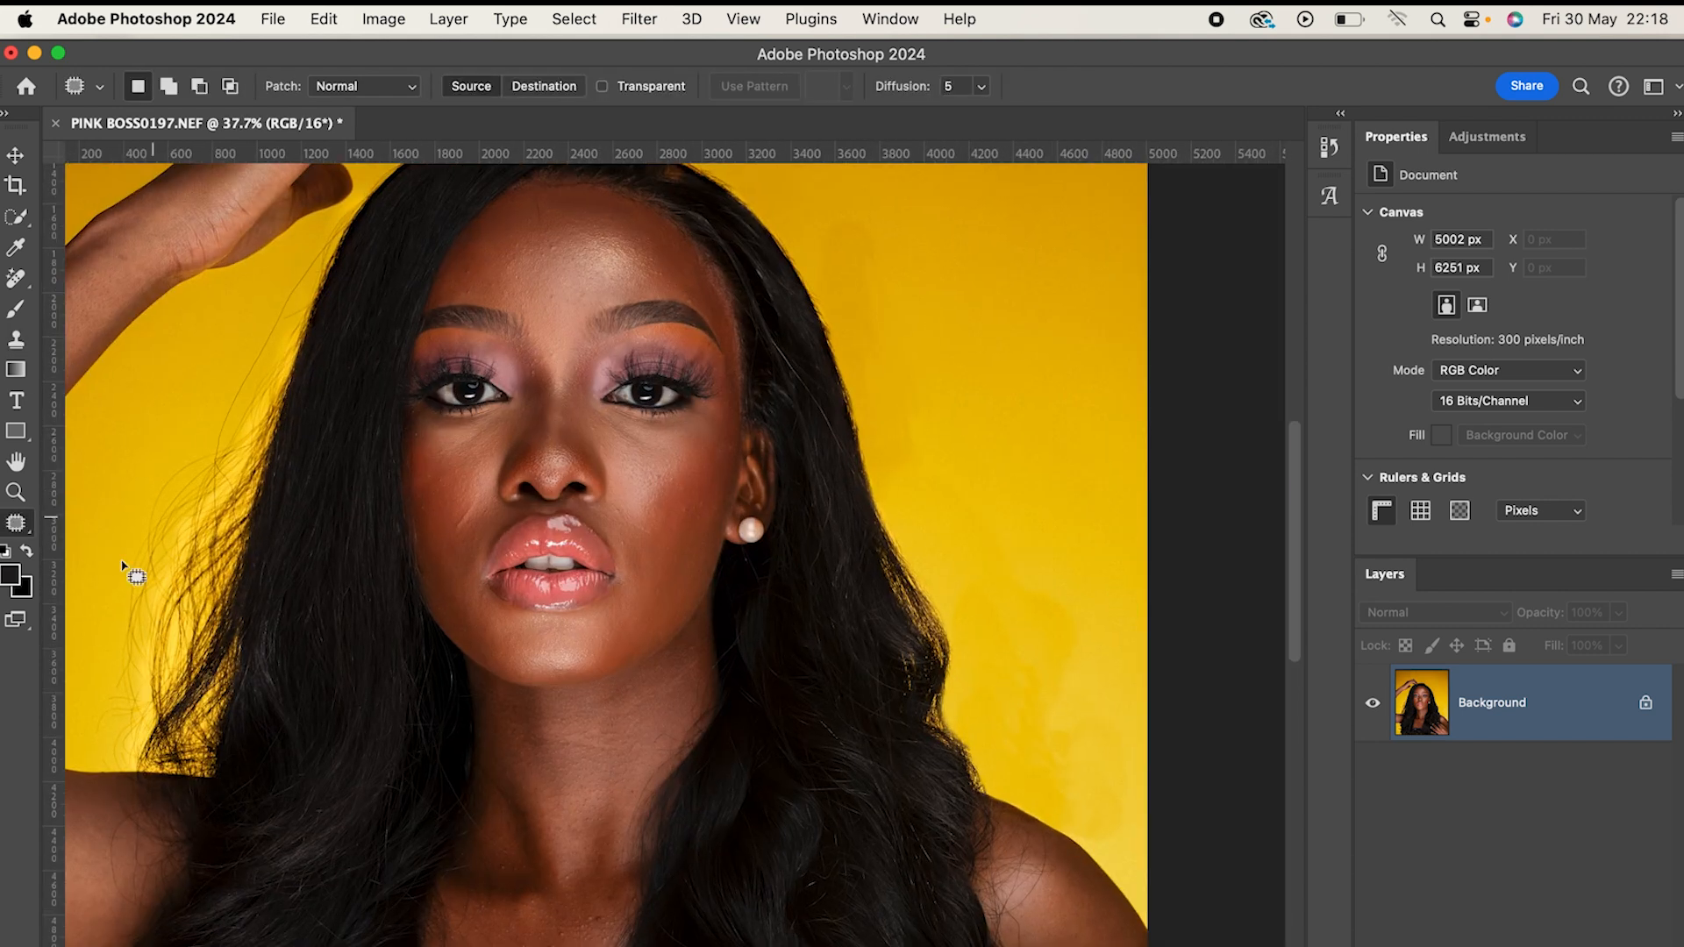
- Patch the uneven tones in the yellow background beside the hair on the earring side with the Patch tool
click(27, 527)
scroll(175, 425, down, 2)
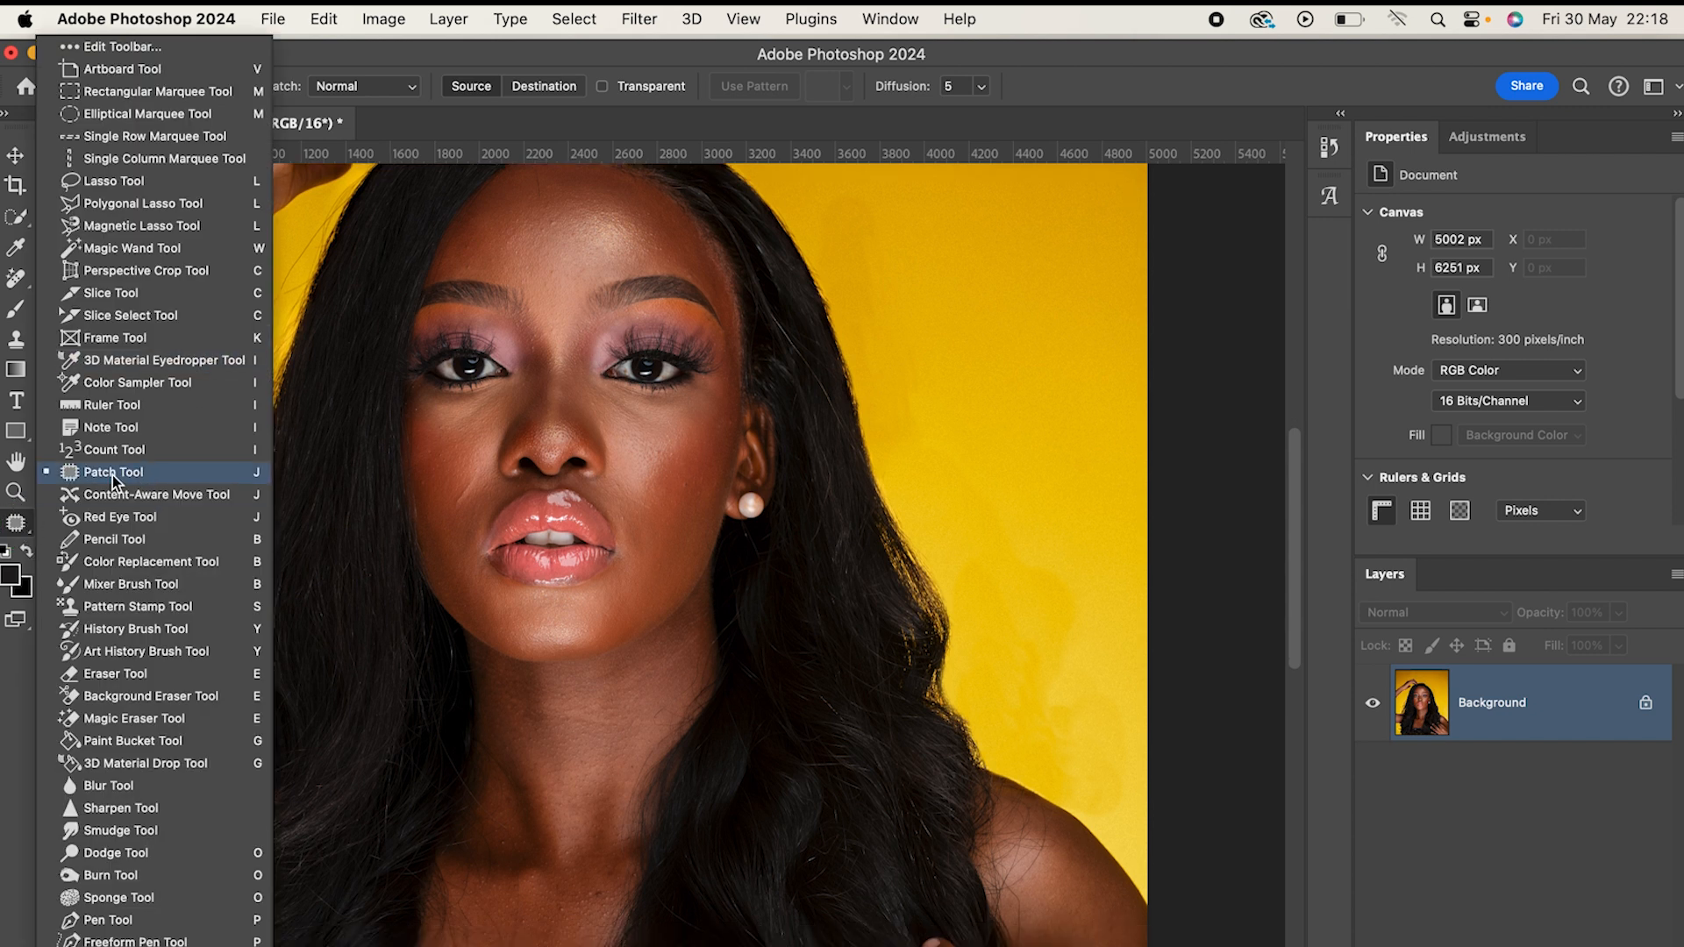
click(113, 475)
mouse_move(883, 261)
mouse_down()
mouse_move(849, 232)
mouse_move(884, 403)
mouse_move(916, 239)
mouse_move(940, 308)
mouse_up()
click(1073, 366)
mouse_move(925, 399)
mouse_down()
mouse_move(928, 420)
mouse_move(1126, 532)
mouse_move(1092, 478)
mouse_up()
drag(1065, 536, 1062, 374)
click(1056, 660)
- Patch the remaining blotches in the lower background between the earring-side hair and the shoulder
mouse_move(1019, 562)
mouse_down()
mouse_move(1007, 669)
mouse_move(1120, 688)
mouse_move(1034, 684)
mouse_move(1079, 754)
mouse_move(1118, 653)
mouse_up()
drag(1101, 735, 1078, 571)
click(1068, 548)
mouse_move(1075, 733)
mouse_down()
mouse_move(1053, 702)
mouse_move(1054, 735)
mouse_move(1102, 712)
mouse_up()
click(1068, 531)
scroll(1069, 498, up, 1)
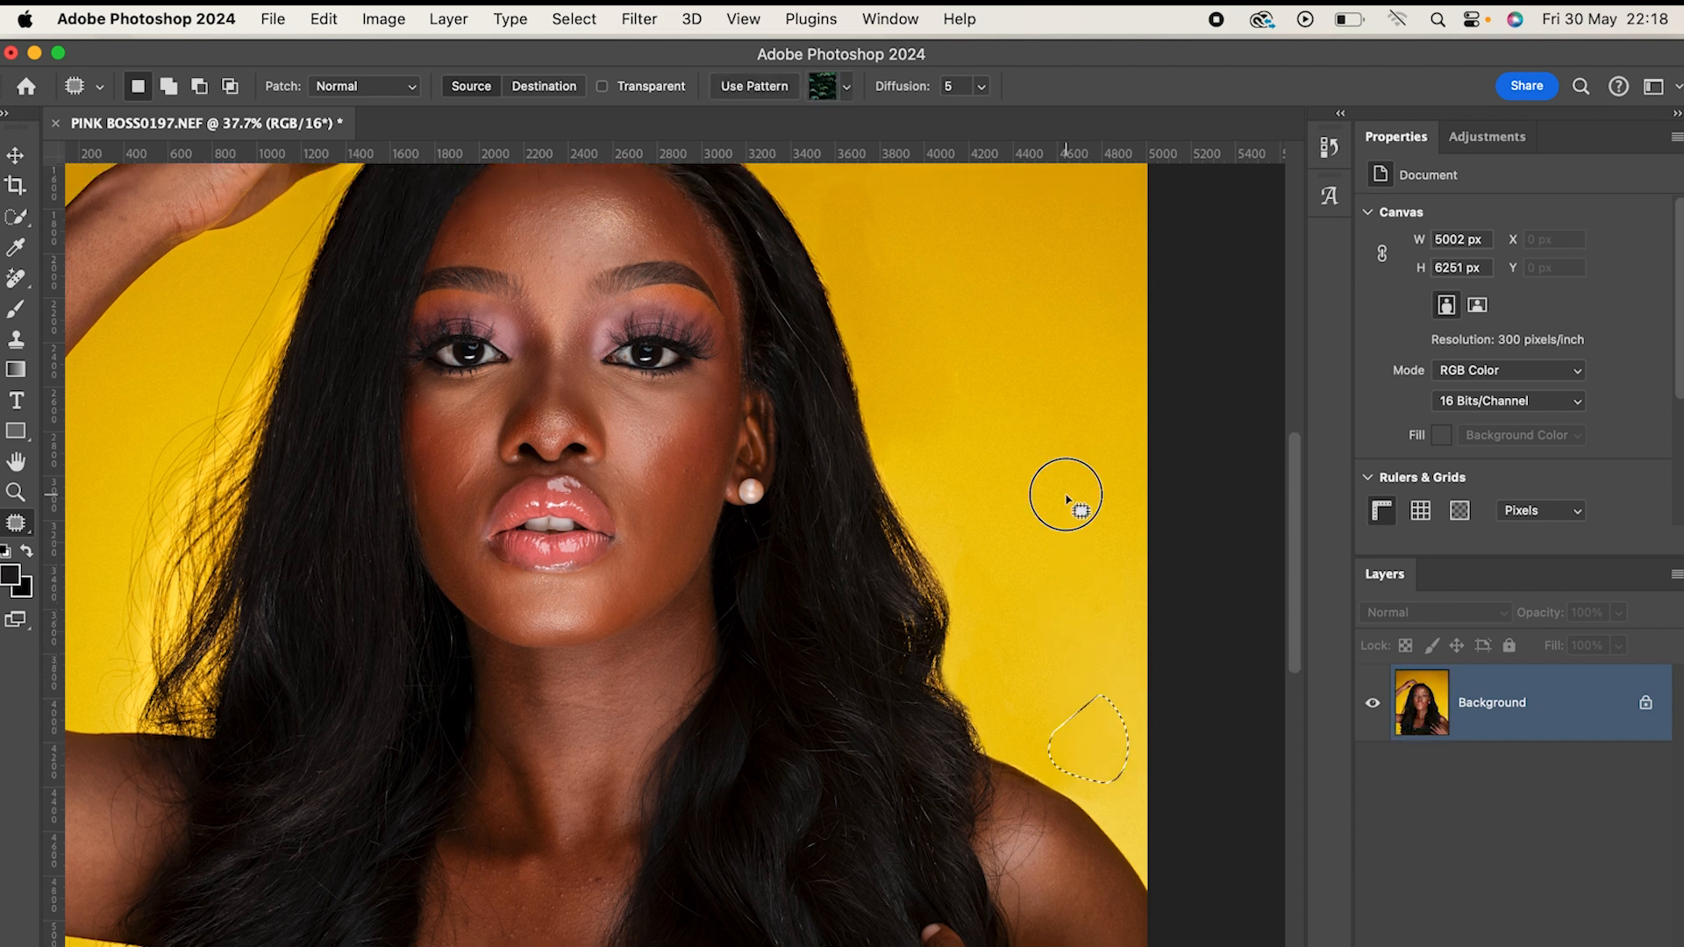
- Patch the darker areas of the yellow background next to the earring-side hair at face height, clearing the selections
scroll(1138, 686, up, 5)
mouse_move(860, 405)
mouse_down()
mouse_move(789, 413)
mouse_move(839, 492)
mouse_move(913, 376)
mouse_move(869, 395)
mouse_up()
drag(896, 452, 1045, 339)
key(cmd+d)
drag(911, 554, 977, 518)
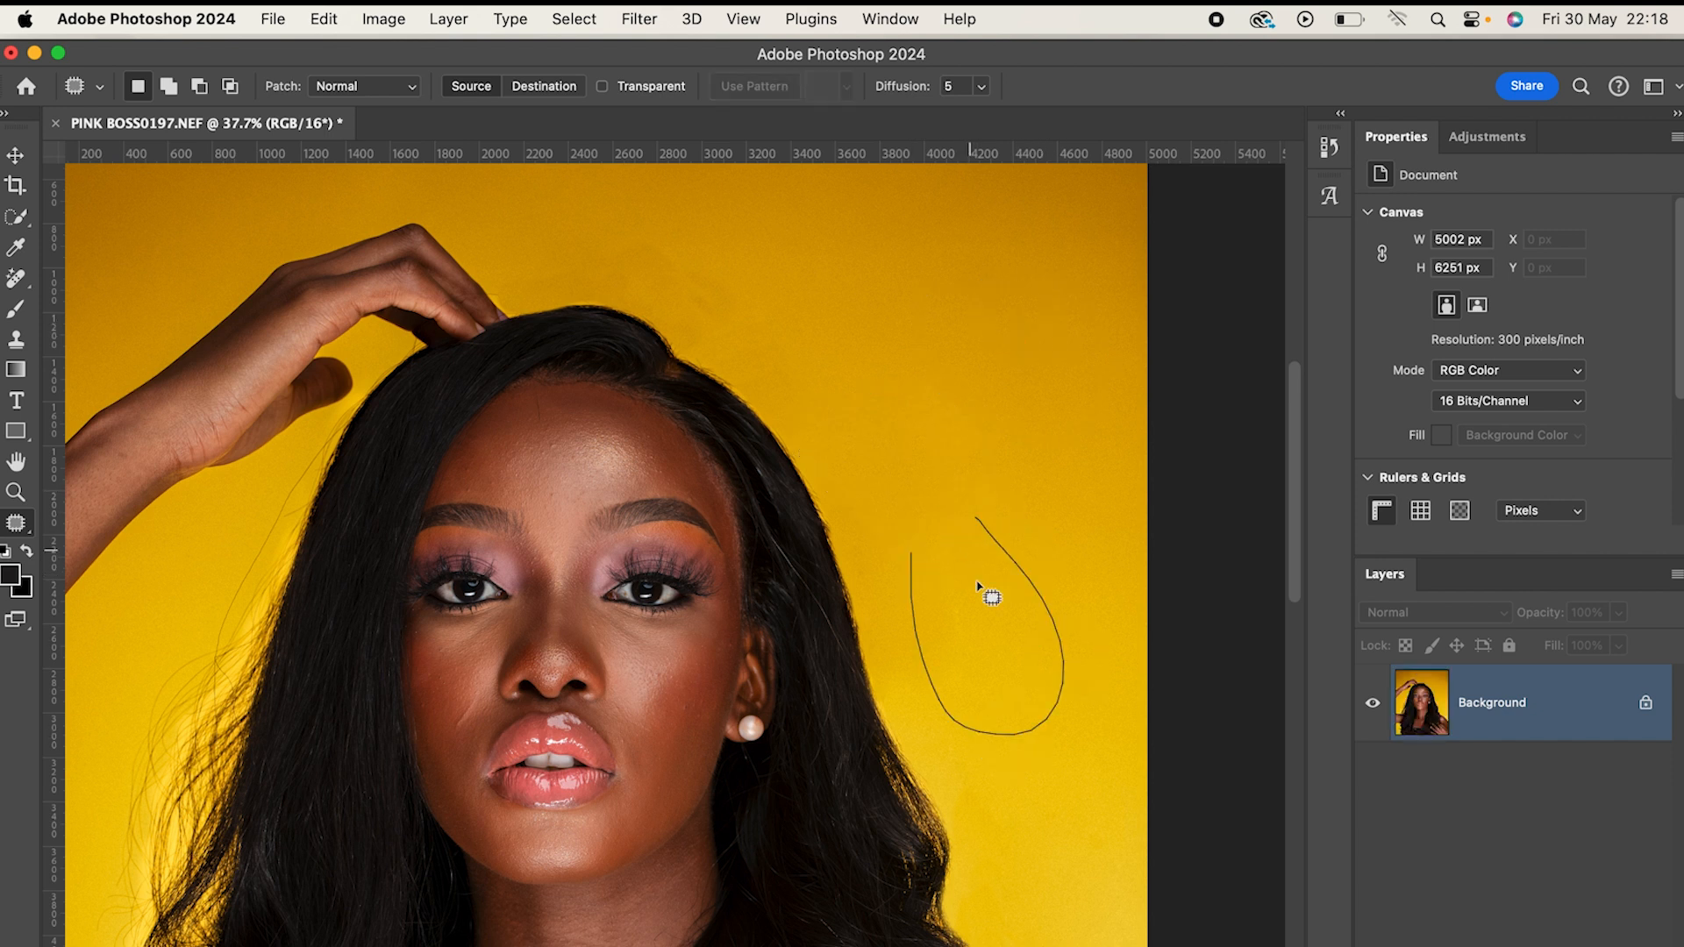
drag(1003, 635, 1025, 388)
scroll(1026, 388, left, 1)
key(cmd+d)
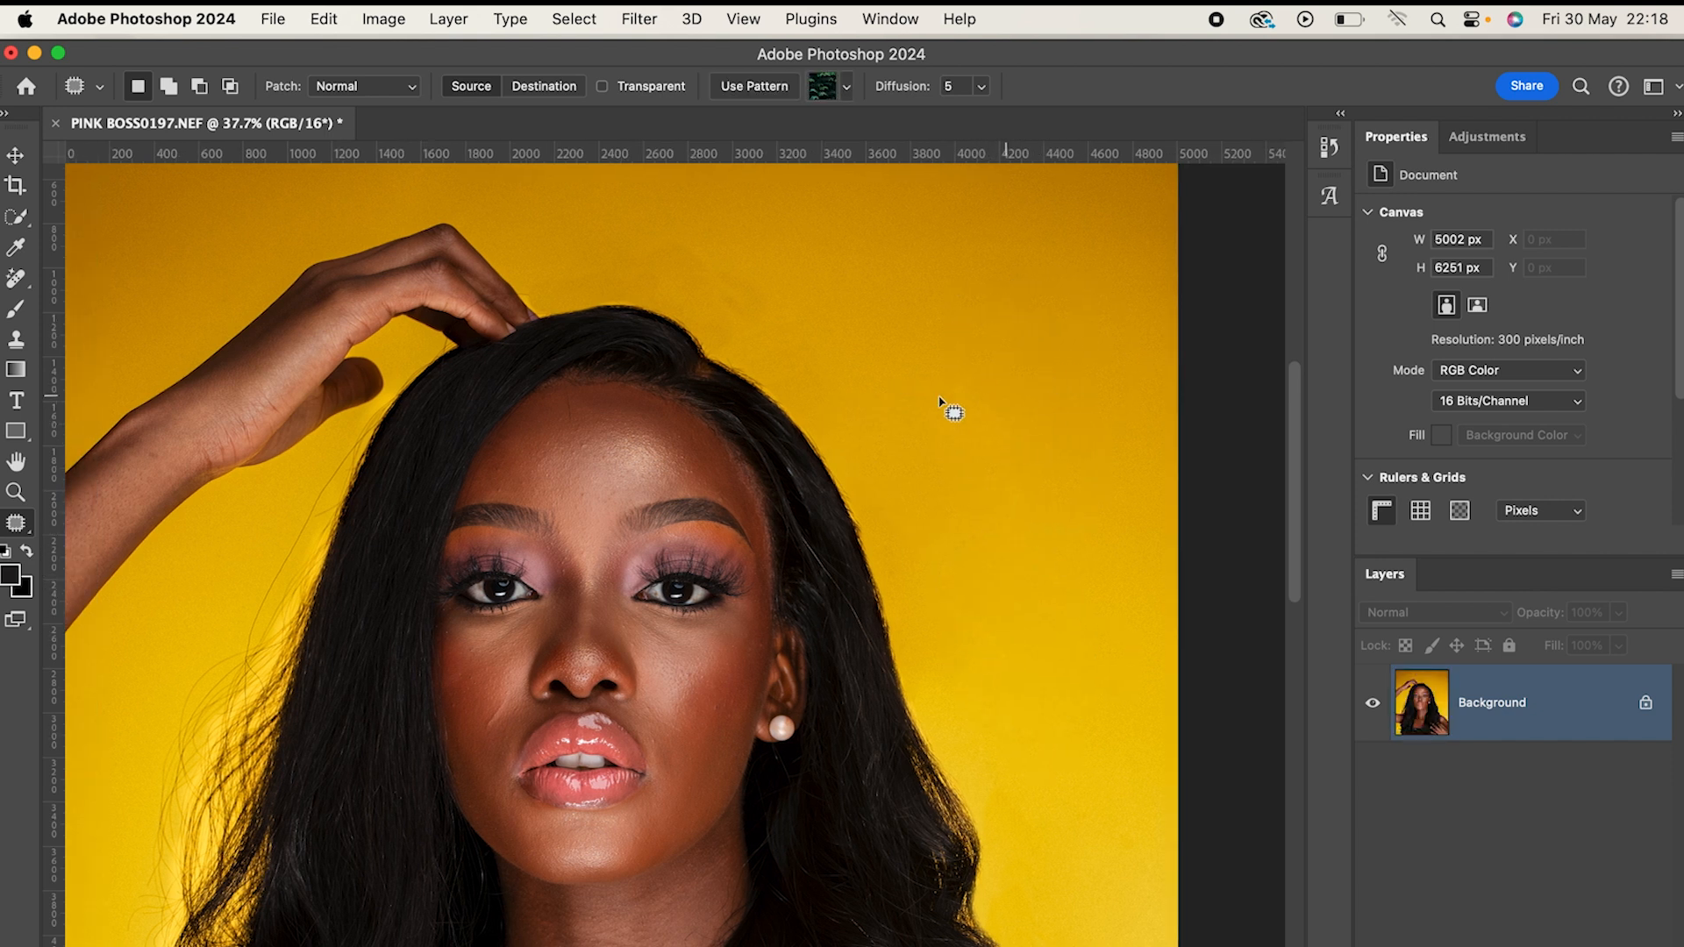
- Even out the background blotches above the head and beside the crown by patching them from clean yellow areas
mouse_move(686, 231)
mouse_down()
mouse_move(614, 267)
mouse_move(757, 358)
mouse_move(848, 264)
mouse_move(761, 263)
mouse_up()
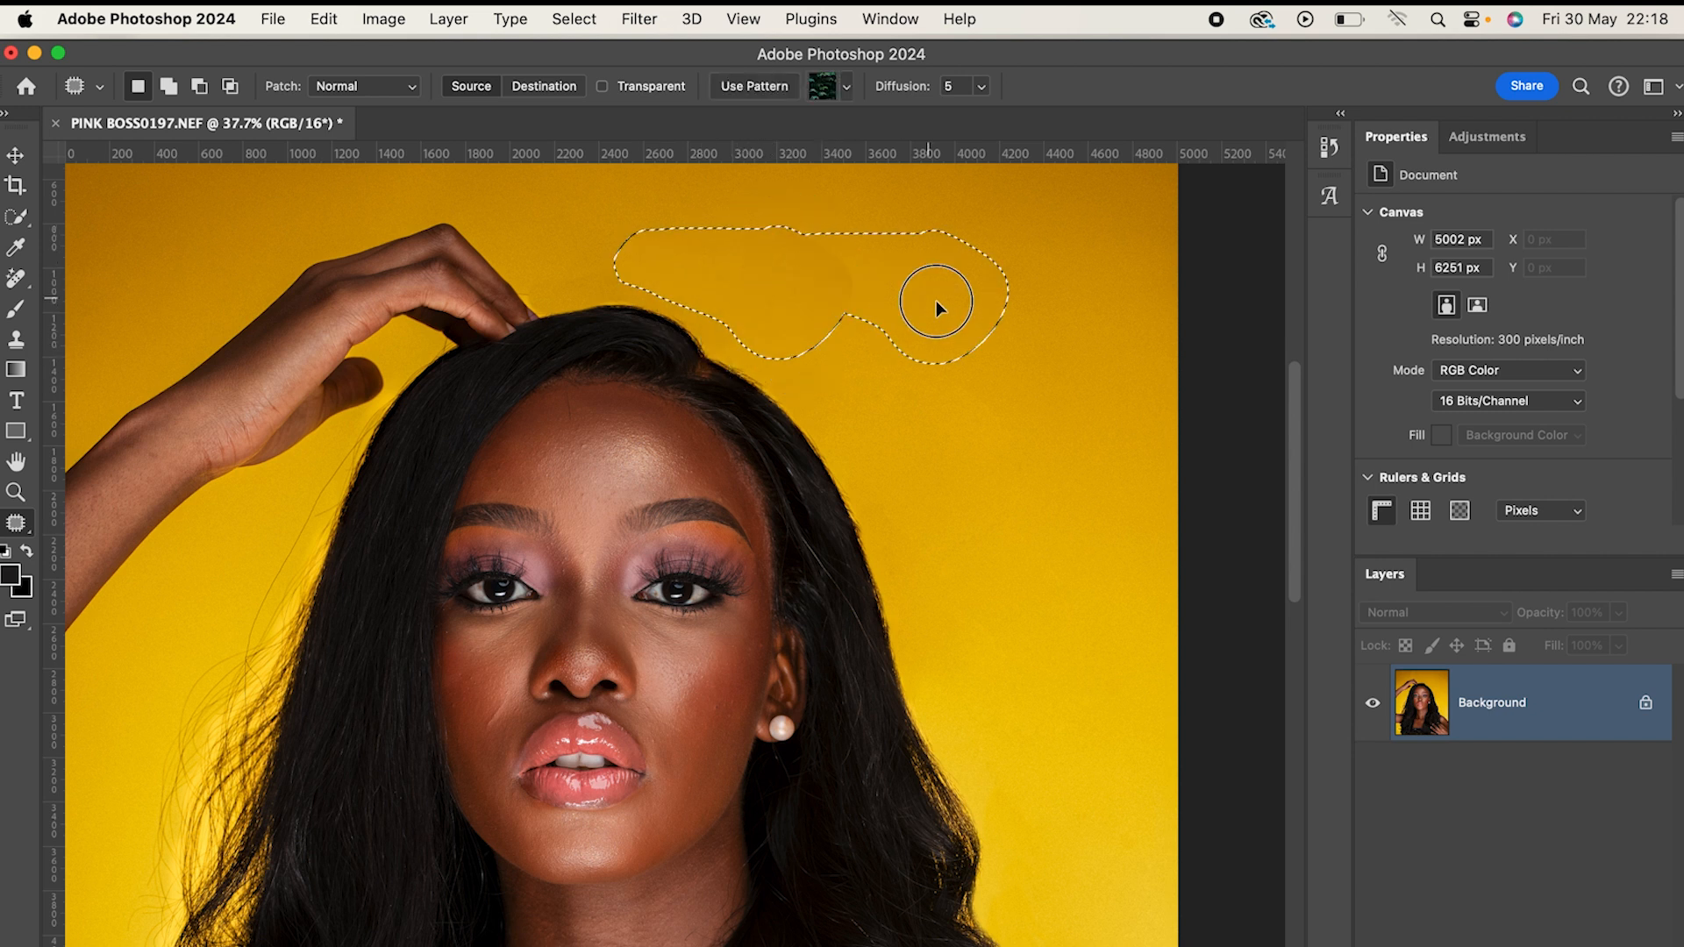
key(super+d)
mouse_move(793, 324)
mouse_down()
mouse_move(818, 380)
mouse_move(872, 306)
mouse_move(848, 357)
mouse_move(977, 402)
mouse_up()
key(super+d)
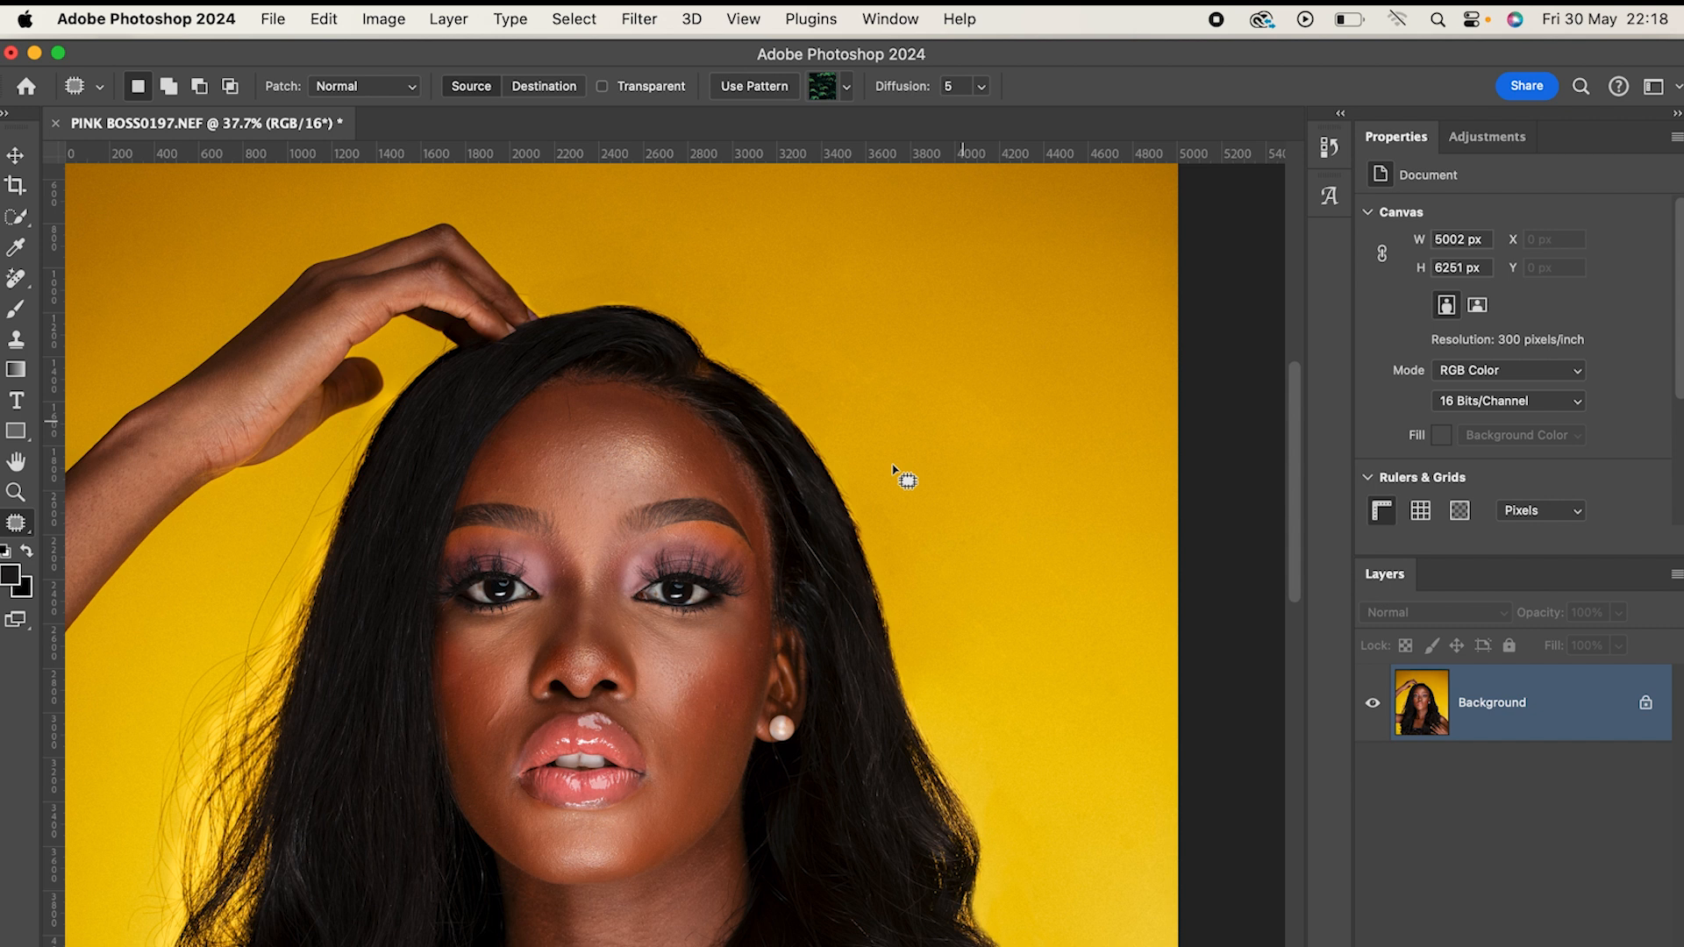
mouse_move(845, 370)
mouse_down()
mouse_move(895, 425)
mouse_move(876, 386)
mouse_move(912, 412)
mouse_up()
key(super+d)
mouse_move(930, 338)
mouse_down()
mouse_move(972, 432)
mouse_move(1063, 429)
mouse_move(1004, 366)
mouse_move(1071, 280)
mouse_up()
key(super+d)
- Clone away the stray hairs between the raised hand and the hair with a 70 px Clone Stamp brush
drag(679, 461, 676, 484)
drag(574, 497, 969, 350)
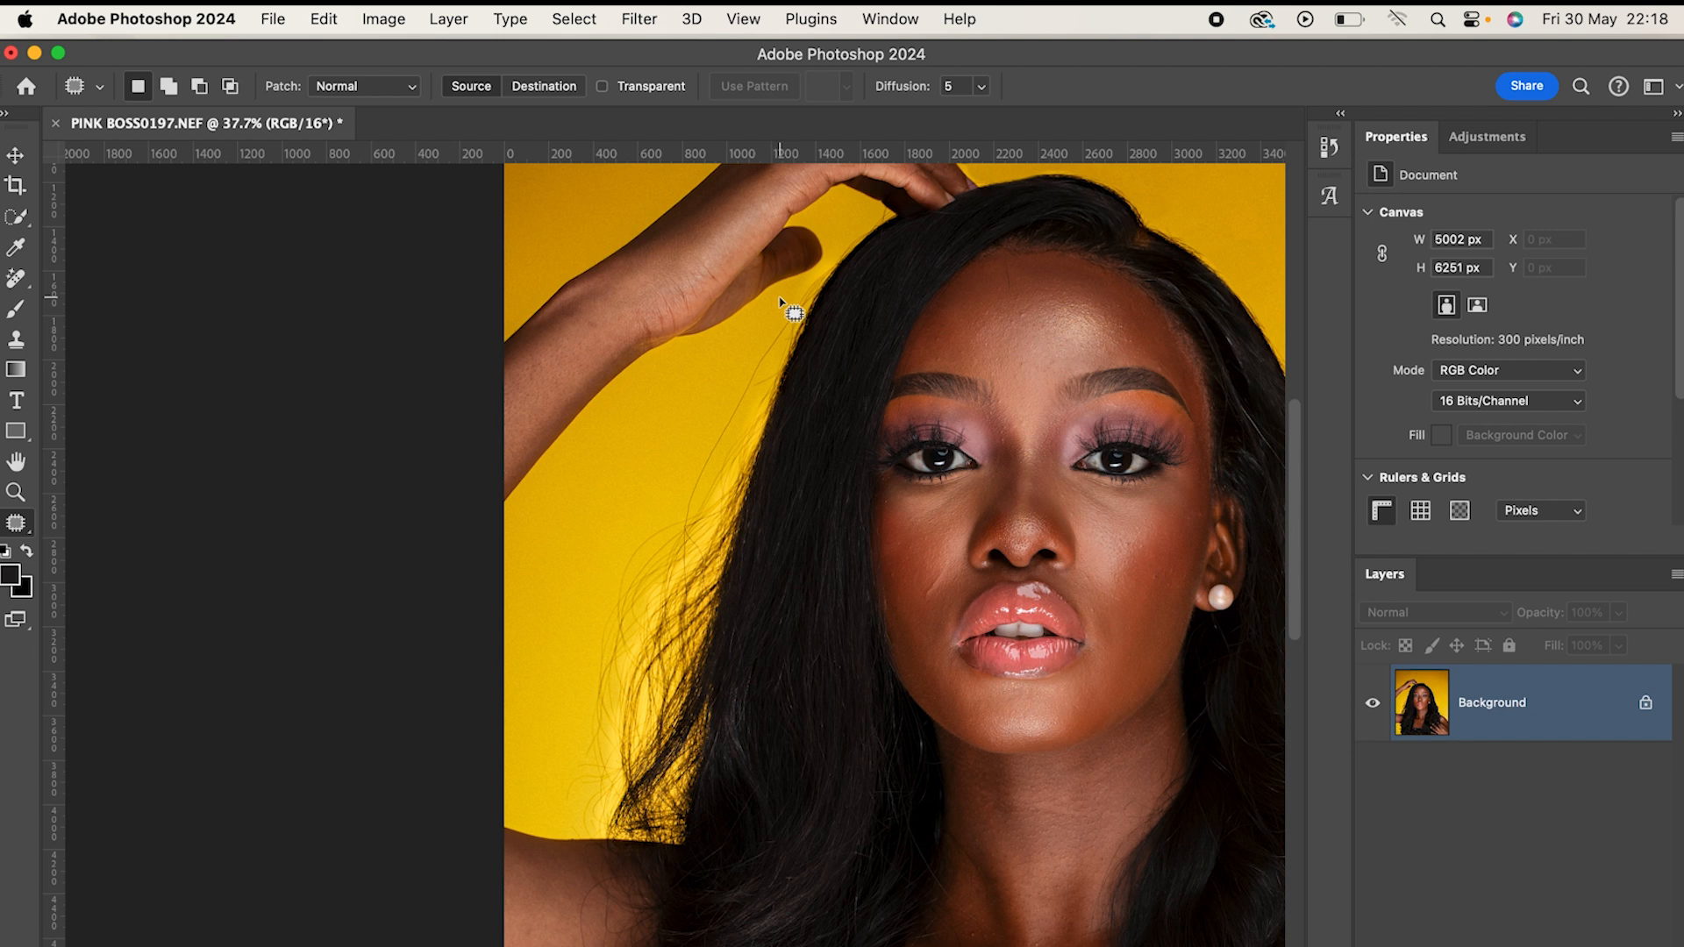
scroll(780, 302, up, 10)
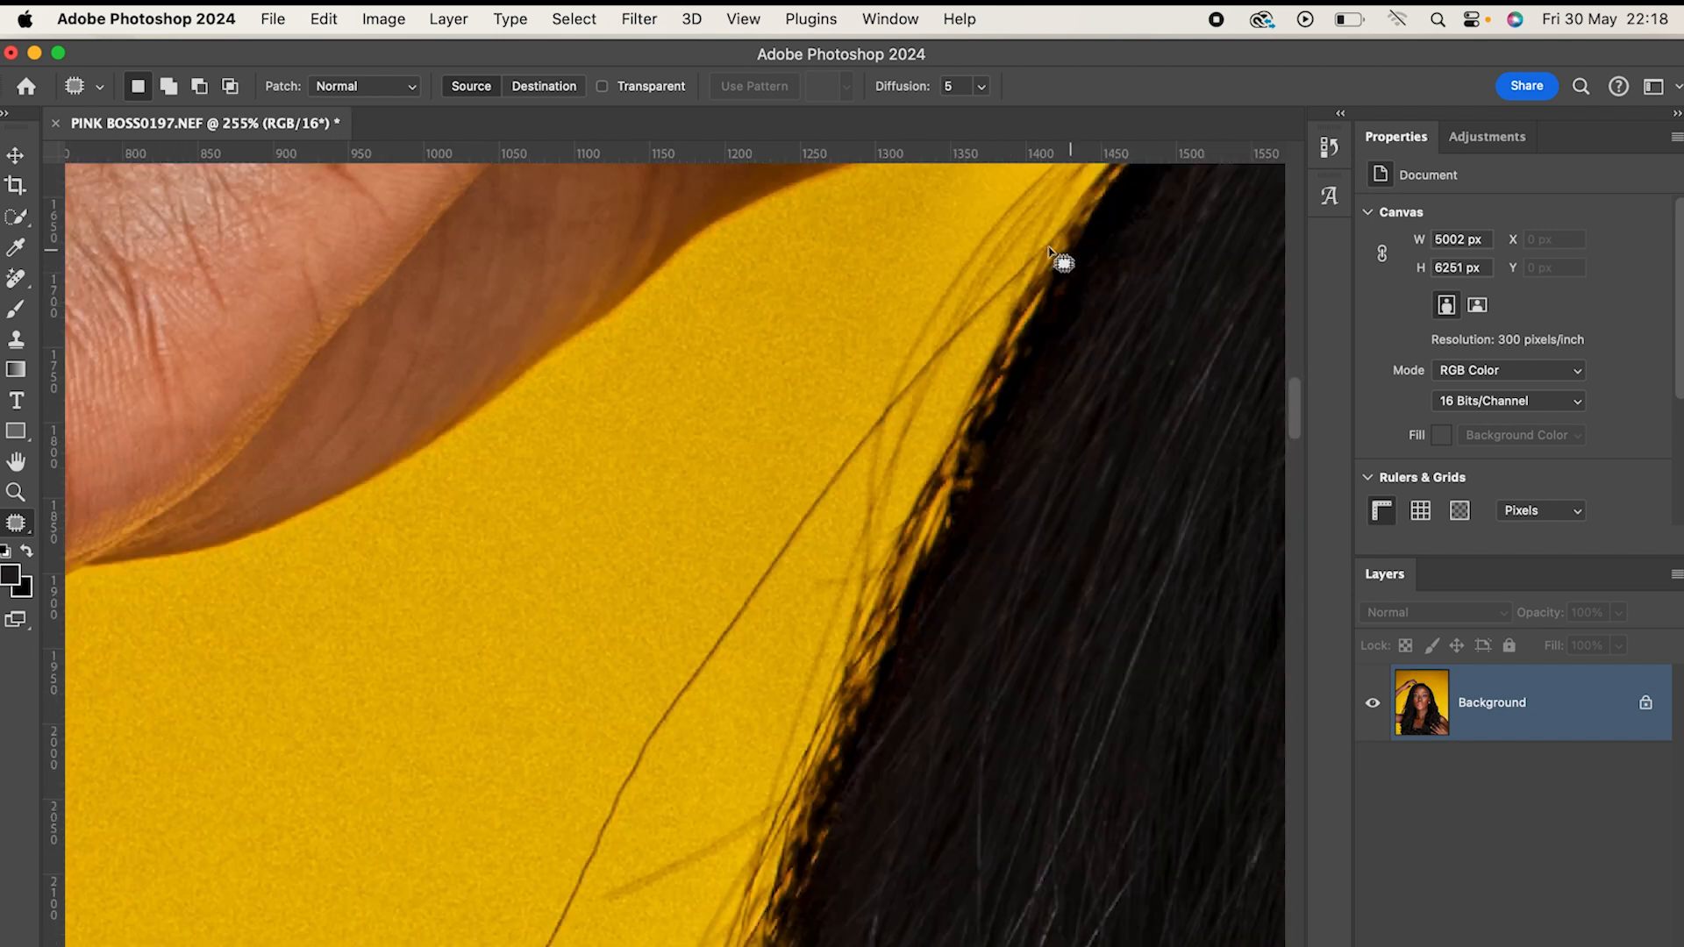
key(s)
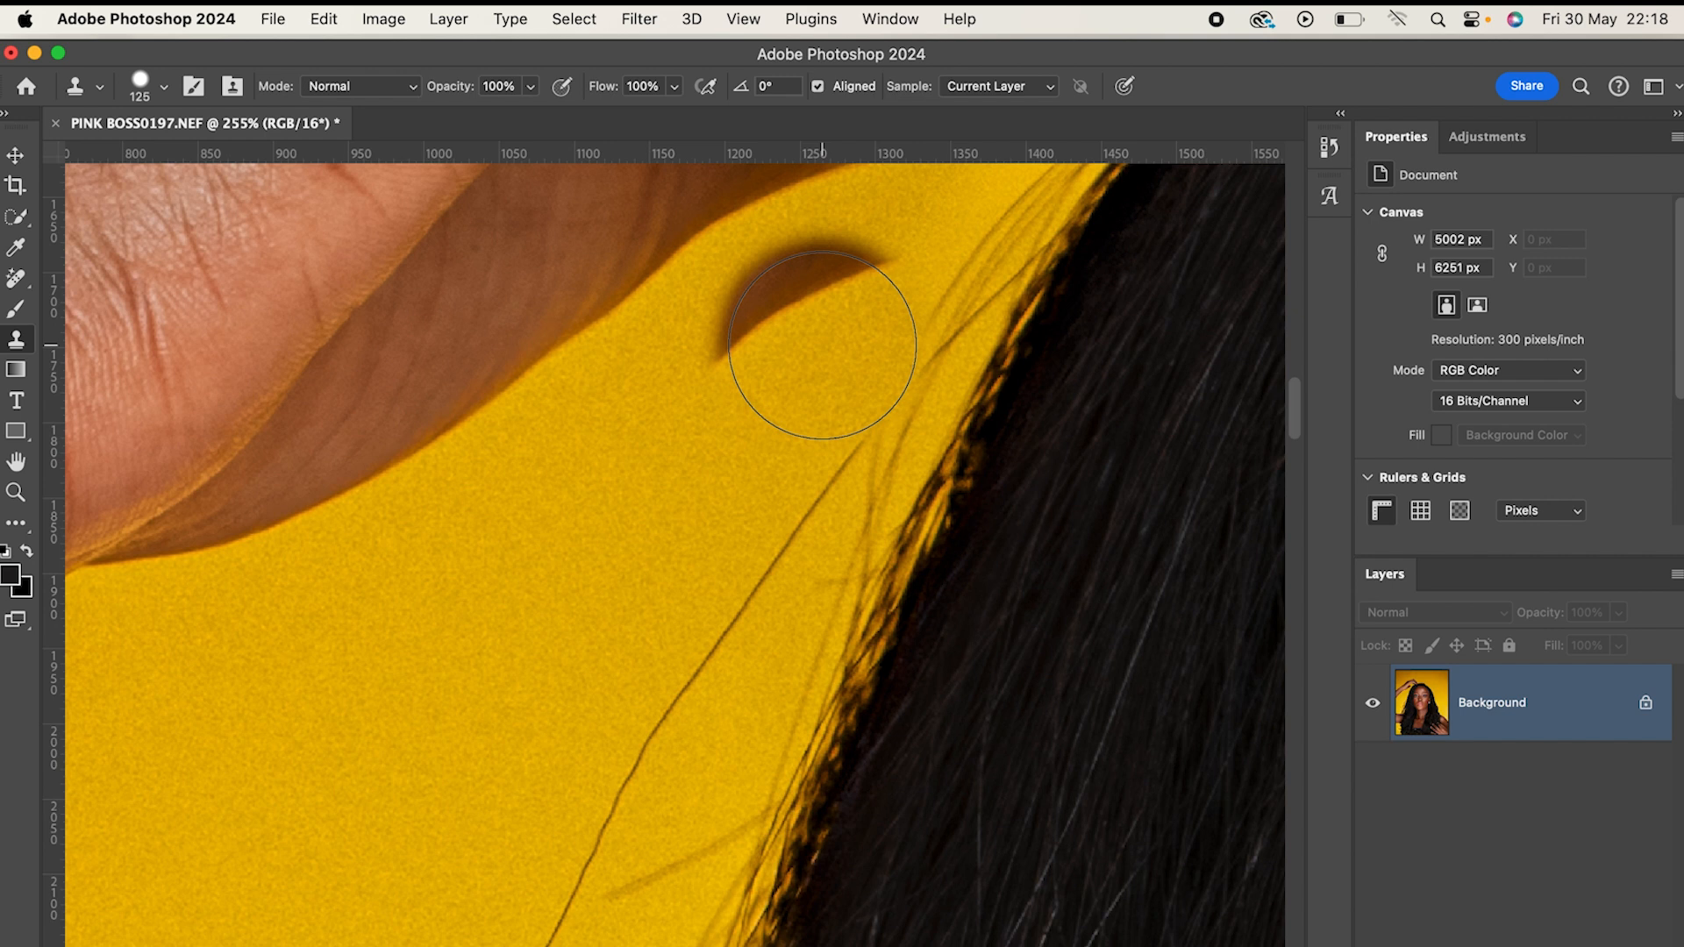
key(bracketleft)
key(bracketleft)
key(bracketleft)
key(bracketleft)
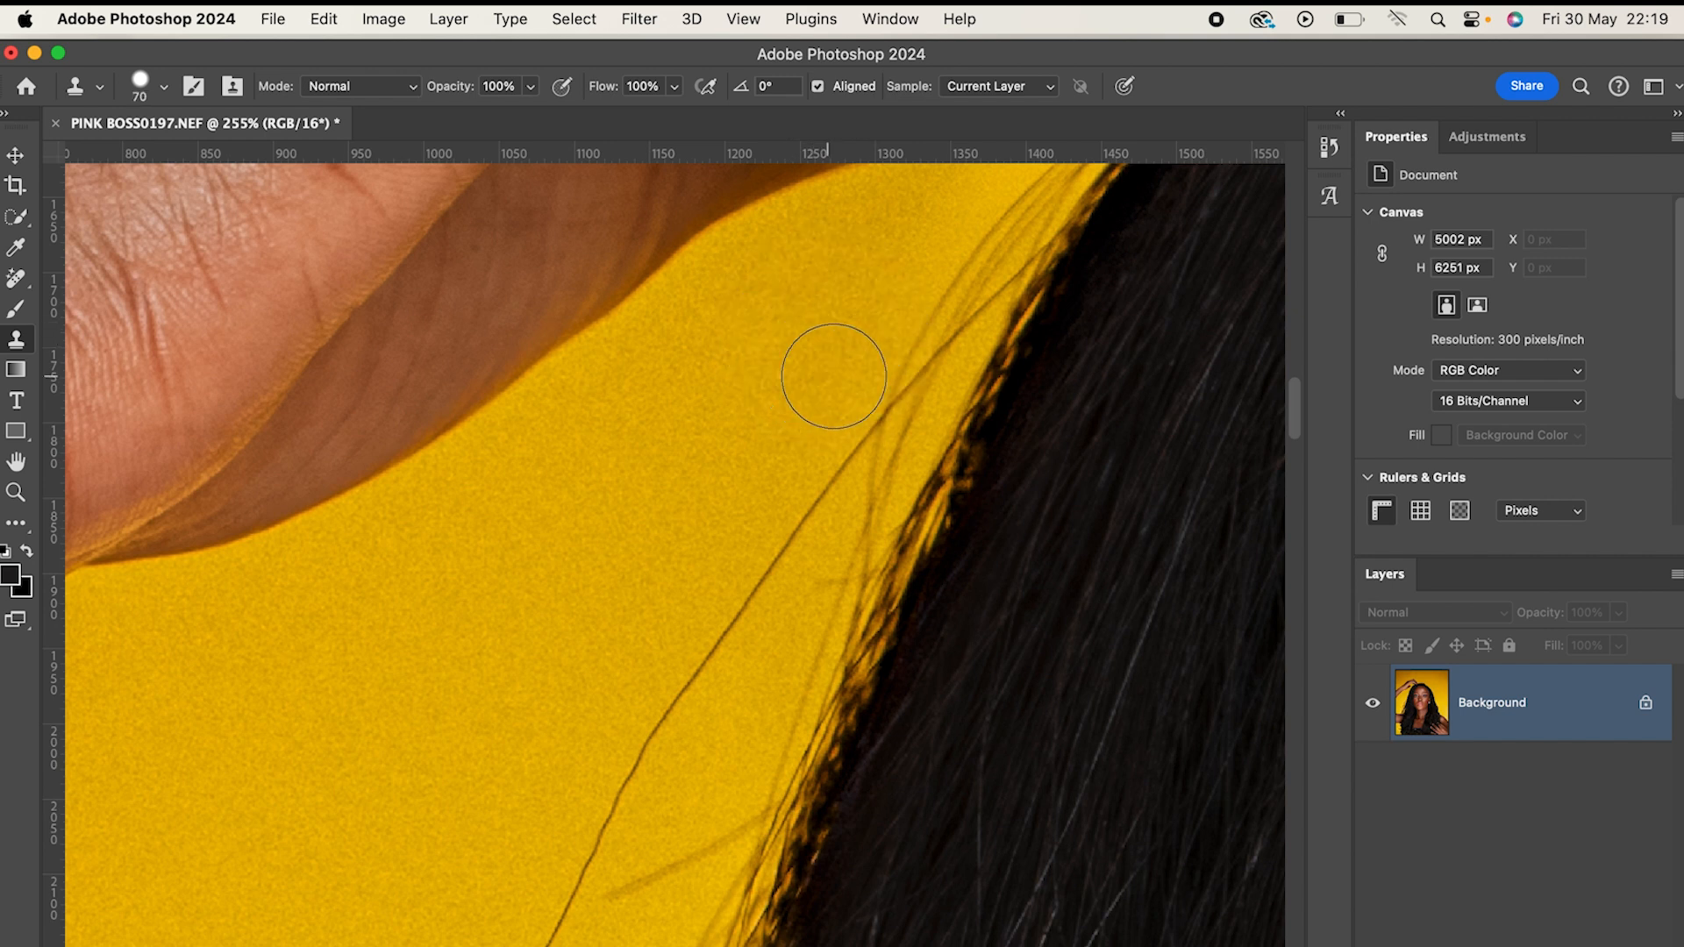
scroll(816, 369, up, 3)
alt+click(926, 303)
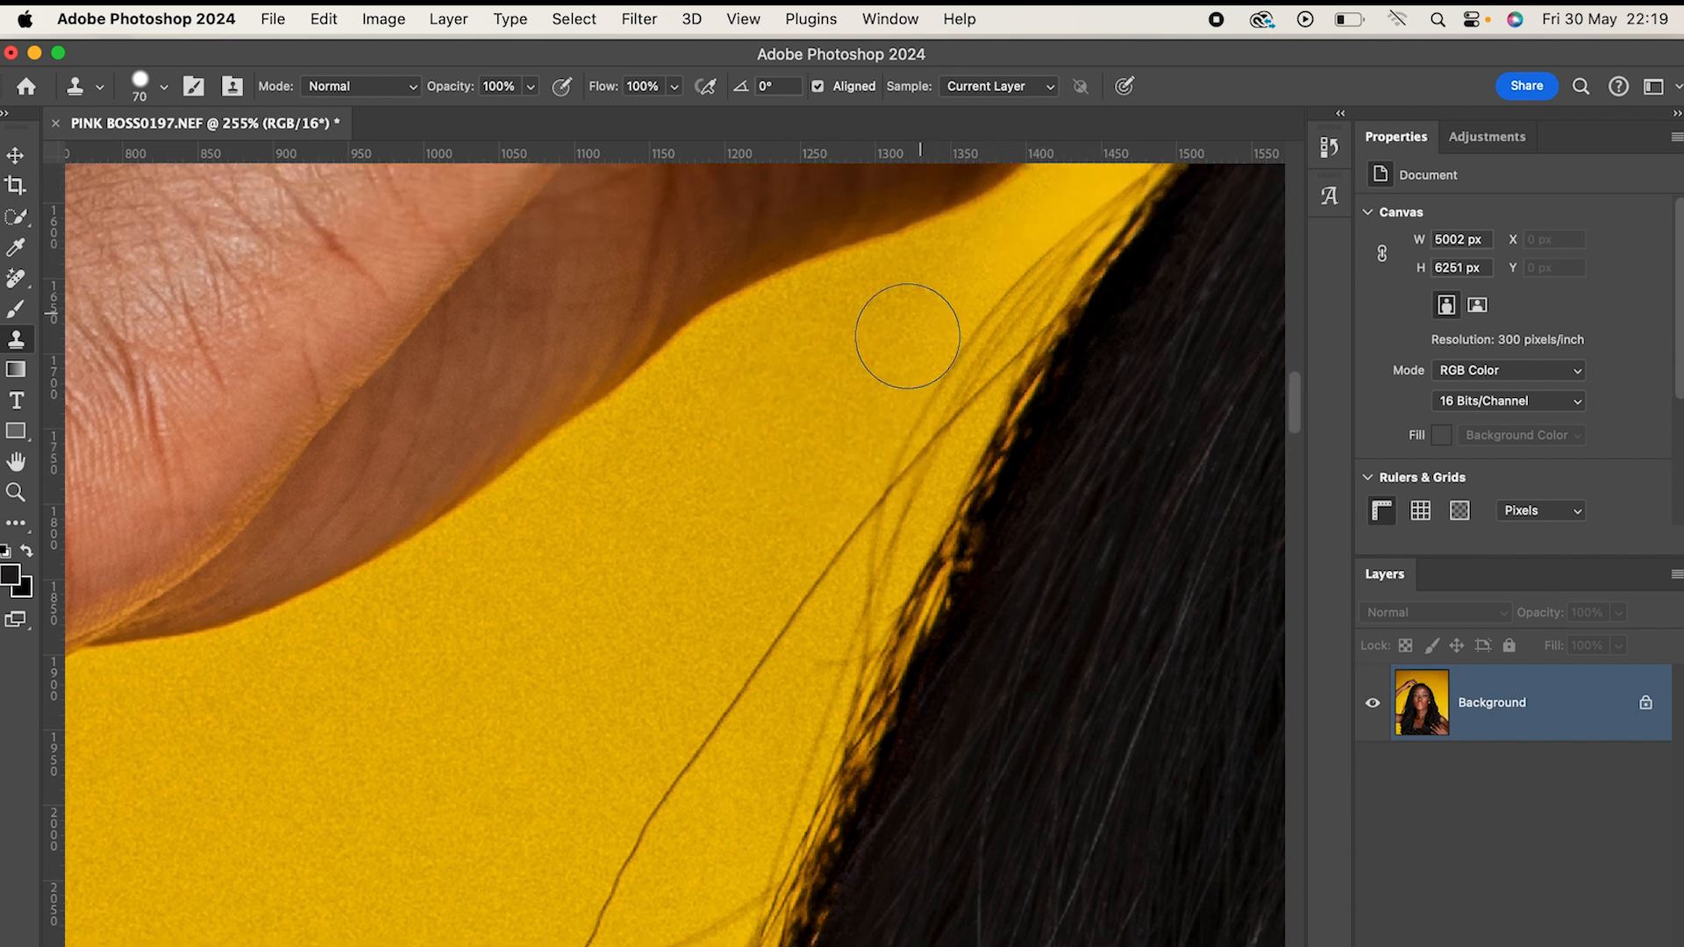
mouse_move(1026, 254)
mouse_down()
mouse_move(1041, 245)
mouse_move(812, 490)
mouse_move(781, 594)
mouse_move(722, 669)
mouse_up()
- Clone clean yellow over the long loose strand and the faint wisps beside the hair edge below the raised hand
scroll(812, 489, up, 1)
alt+click(828, 463)
scroll(878, 517, down, 1)
scroll(877, 518, down, 2)
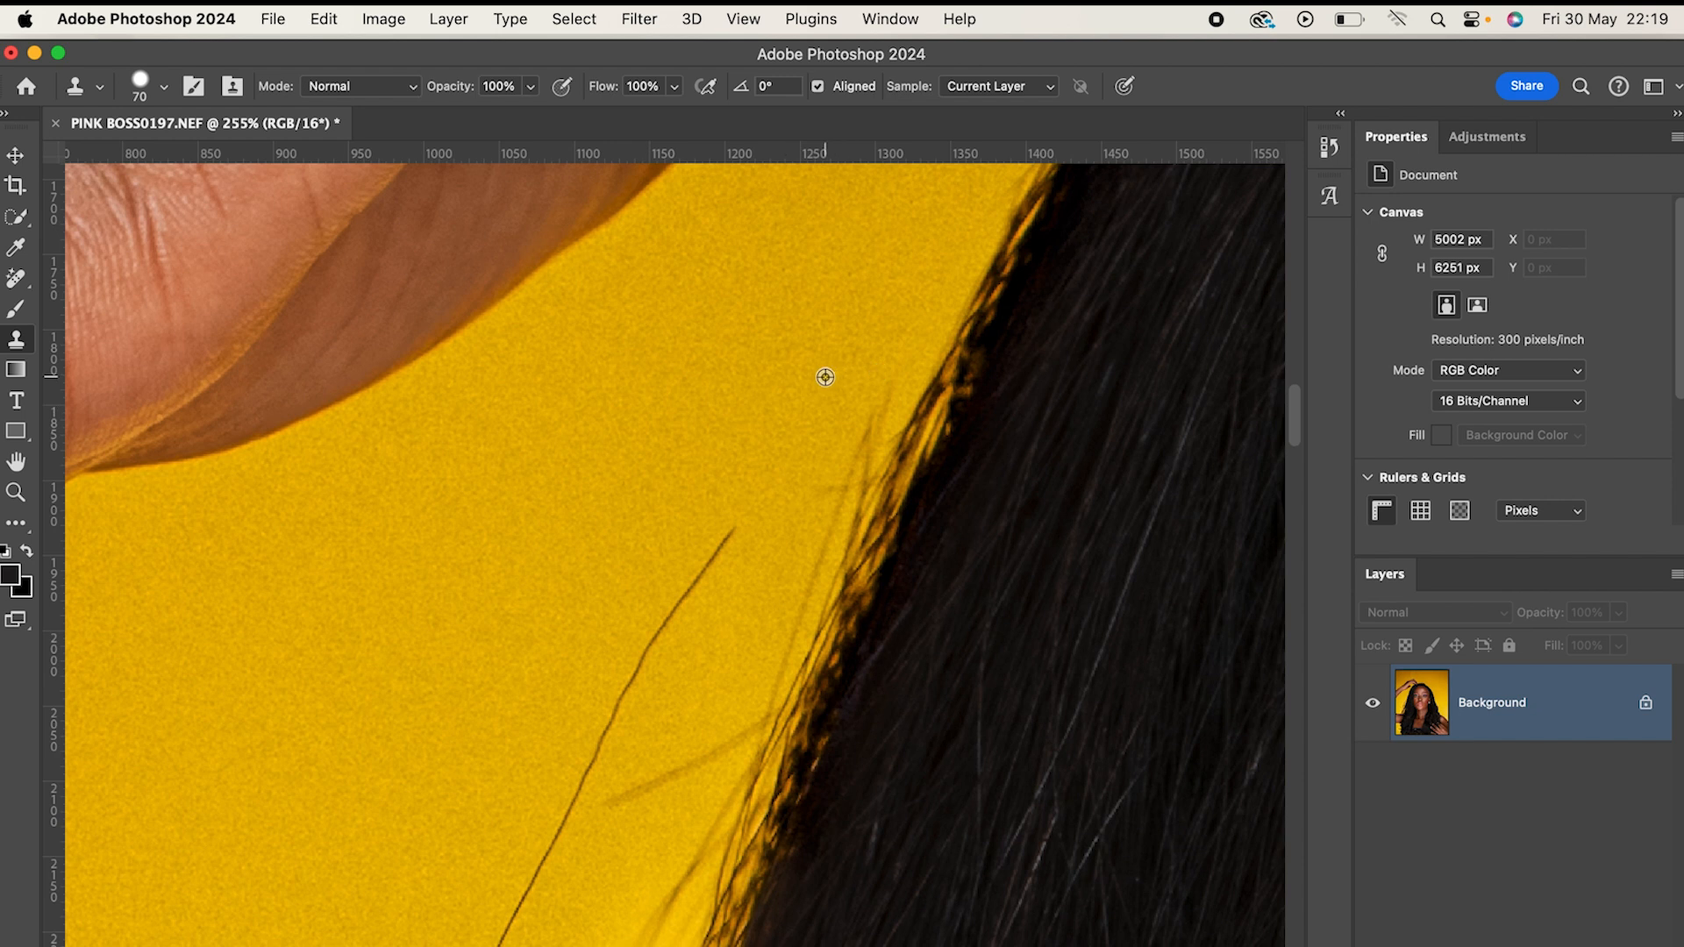
drag(871, 384, 725, 552)
alt+click(716, 474)
drag(648, 607, 710, 507)
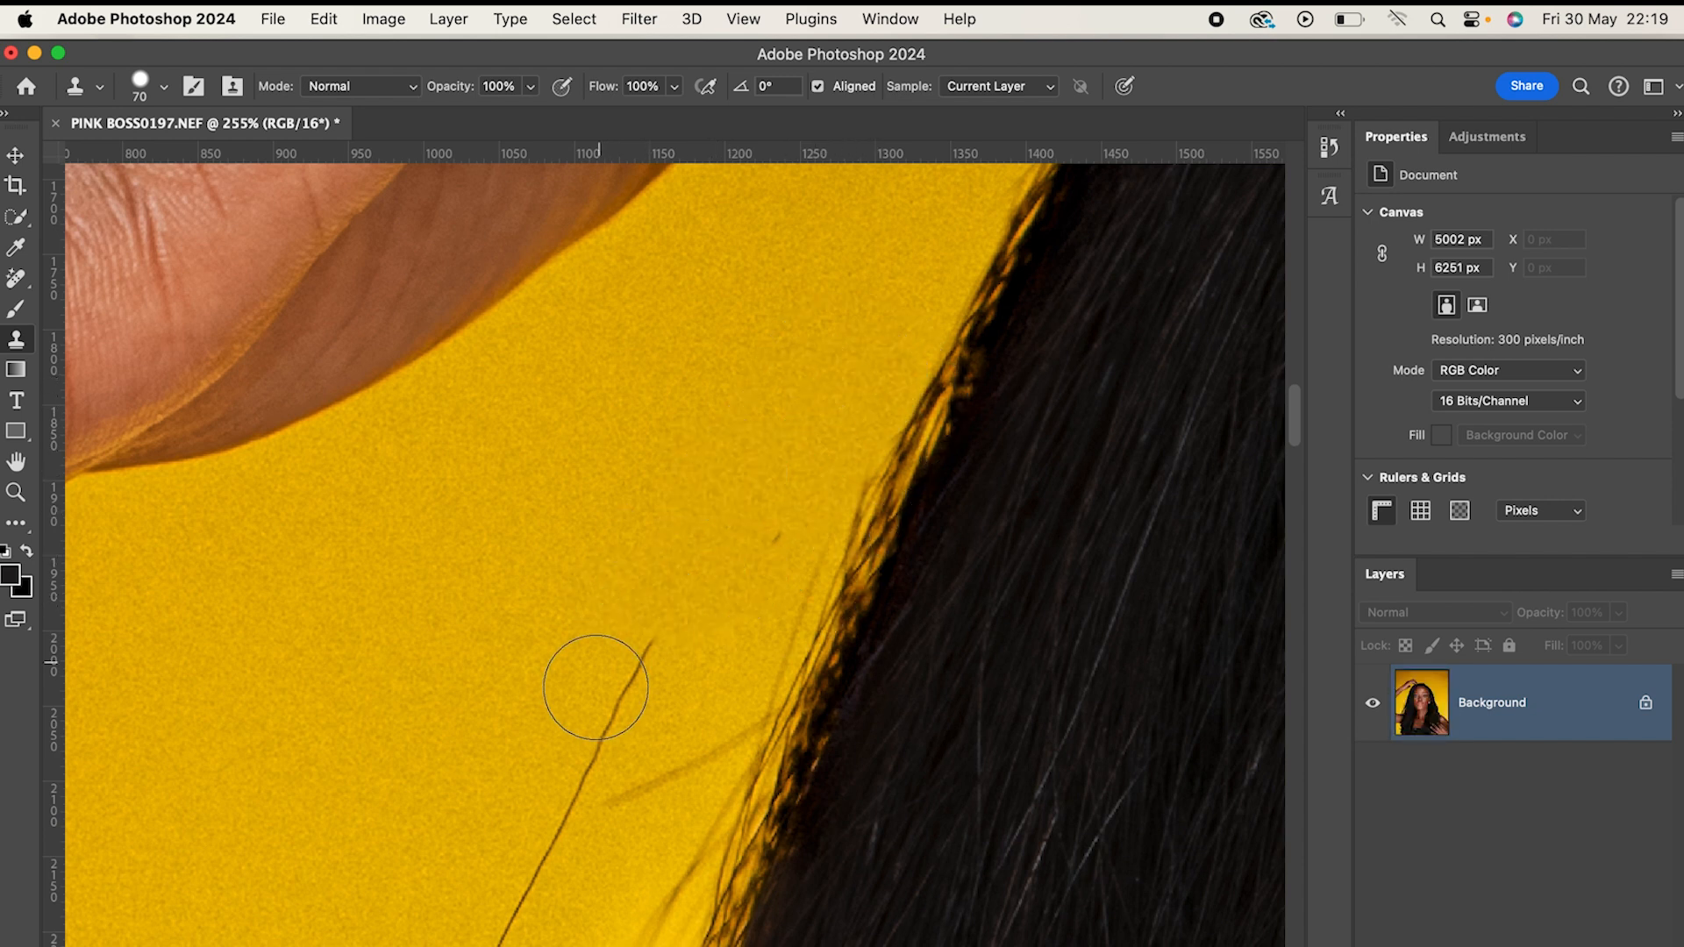
drag(607, 724, 658, 636)
- Remove the blurred hair crossing the background and the thin wisps along the adjoining hair edge
drag(970, 707, 912, 546)
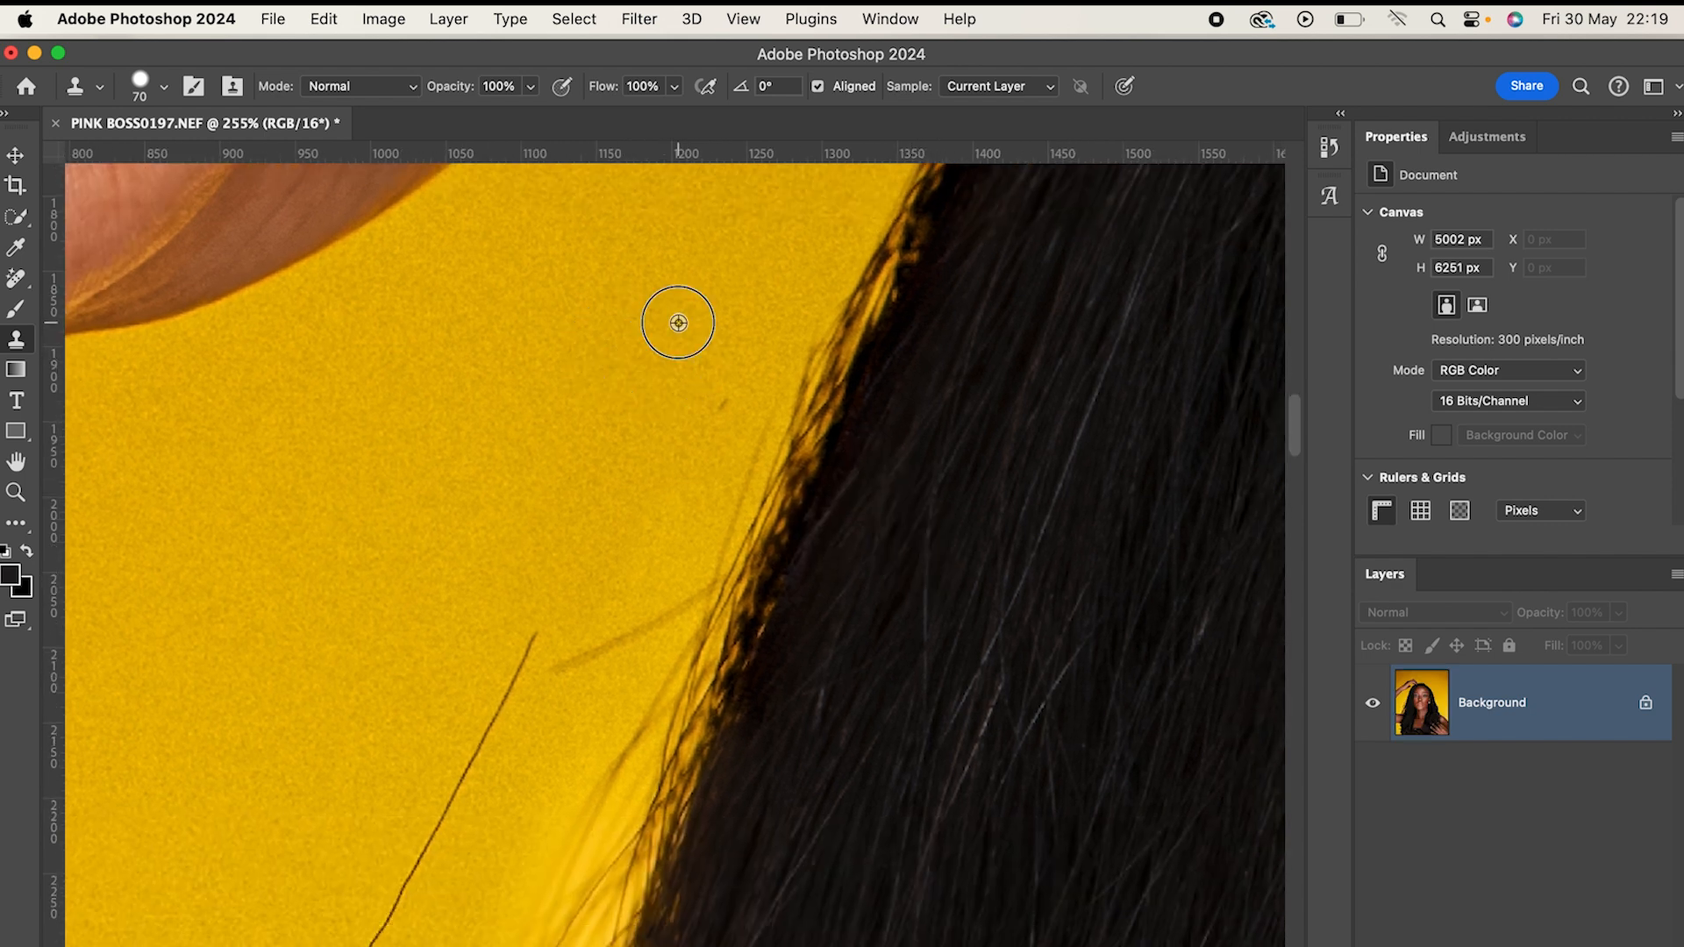
scroll(678, 323, up, 3)
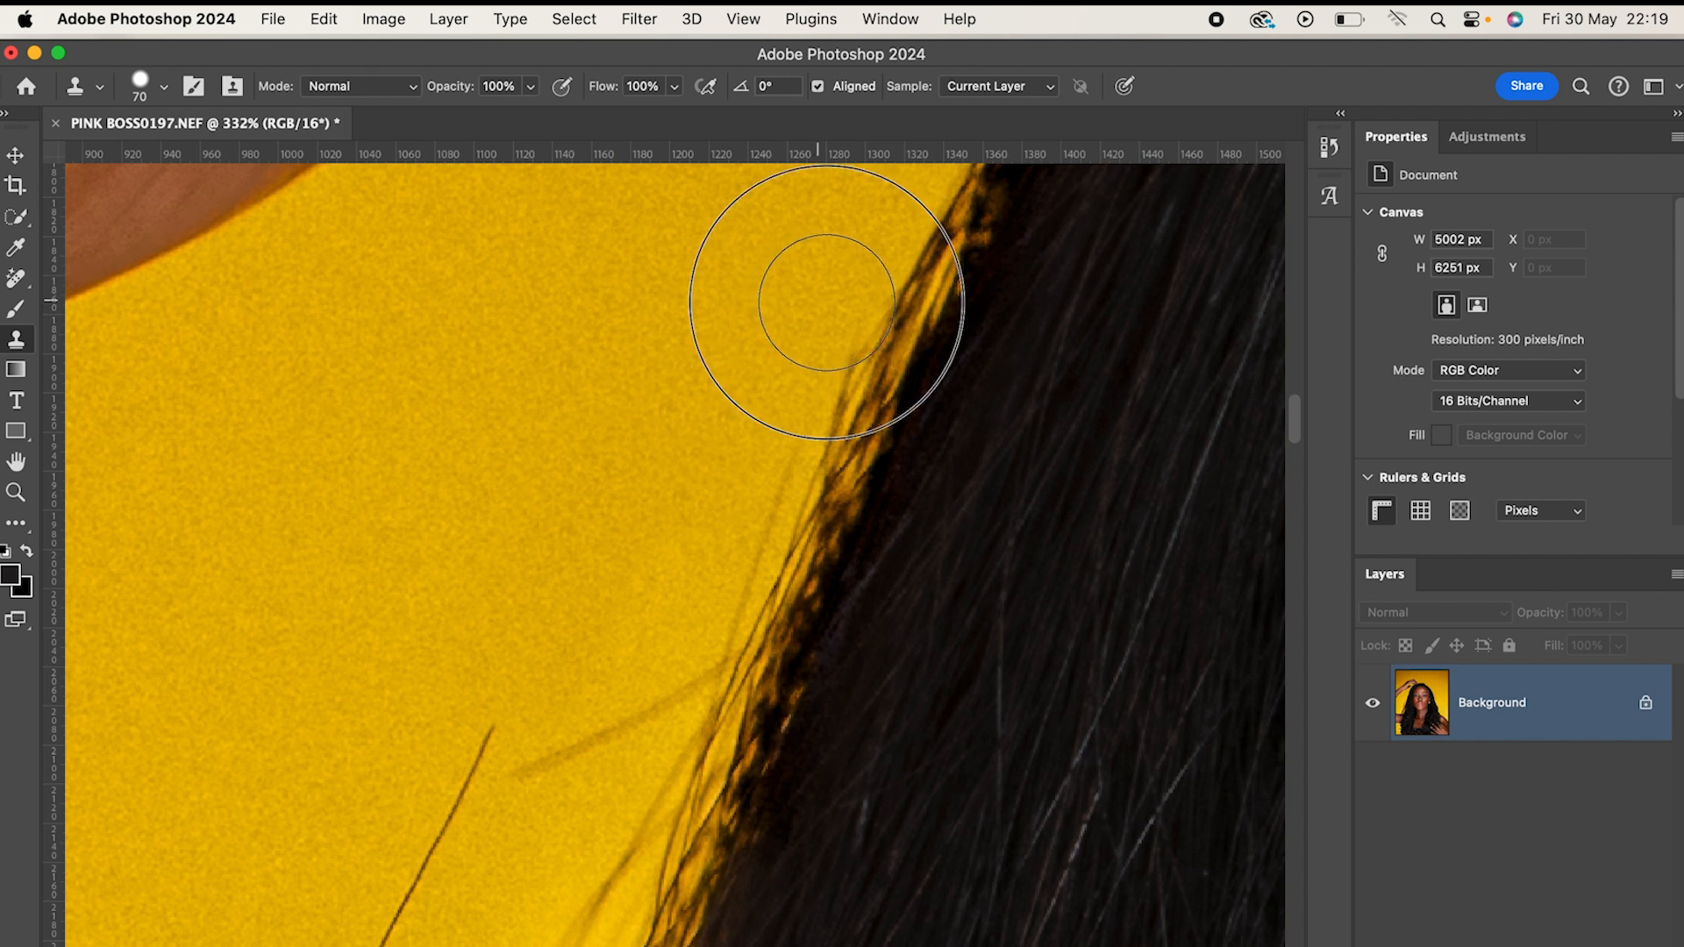
mouse_move(544, 714)
mouse_down()
mouse_move(623, 667)
mouse_move(666, 556)
mouse_up()
alt+click(633, 526)
mouse_move(649, 682)
mouse_down()
mouse_move(676, 654)
mouse_move(722, 456)
mouse_up()
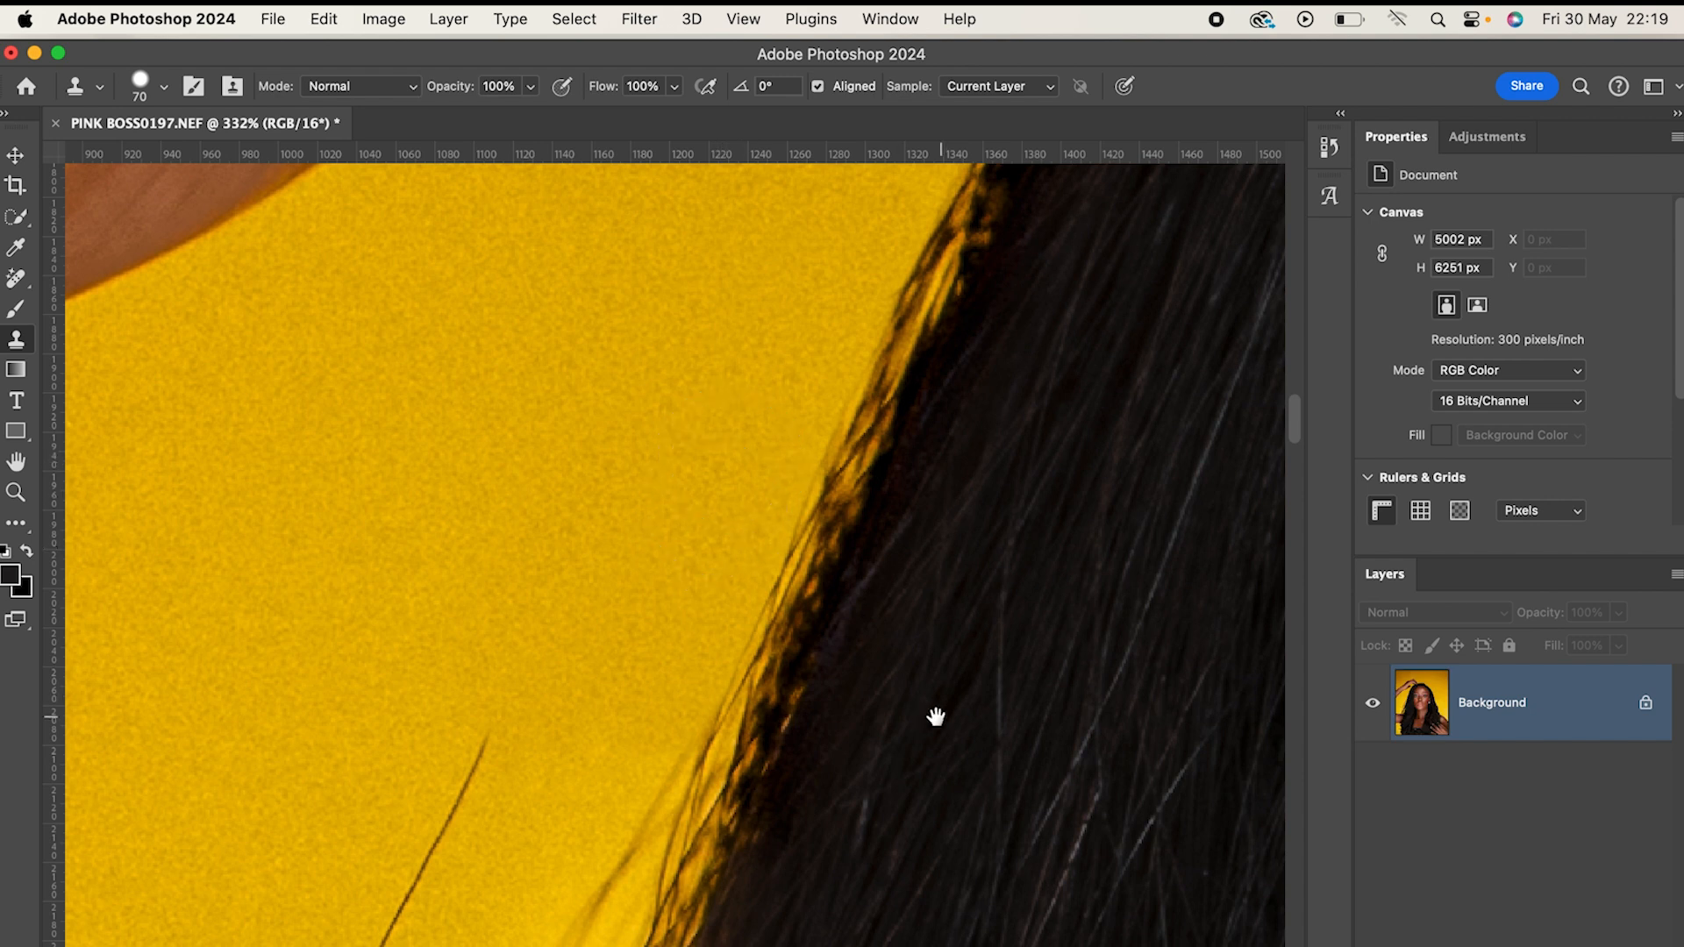
- Clone away the next stretch of the long strand and the wisps branching off the hair edge beside it
scroll(940, 474, down, 5)
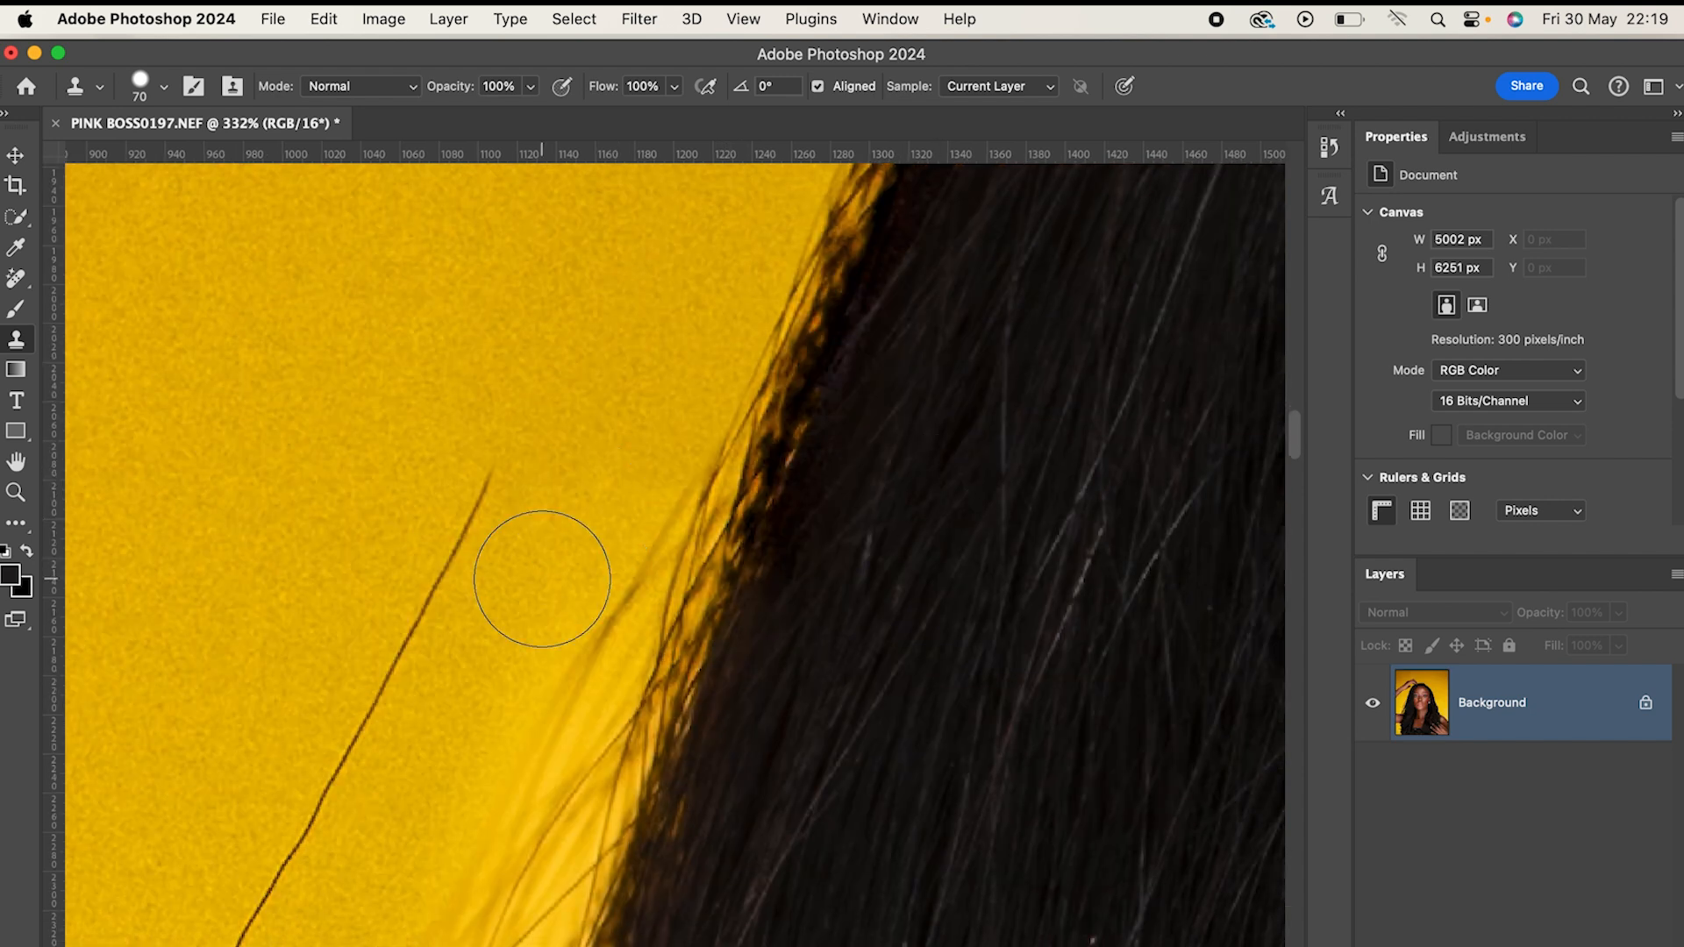
alt+click(579, 469)
drag(482, 481, 376, 685)
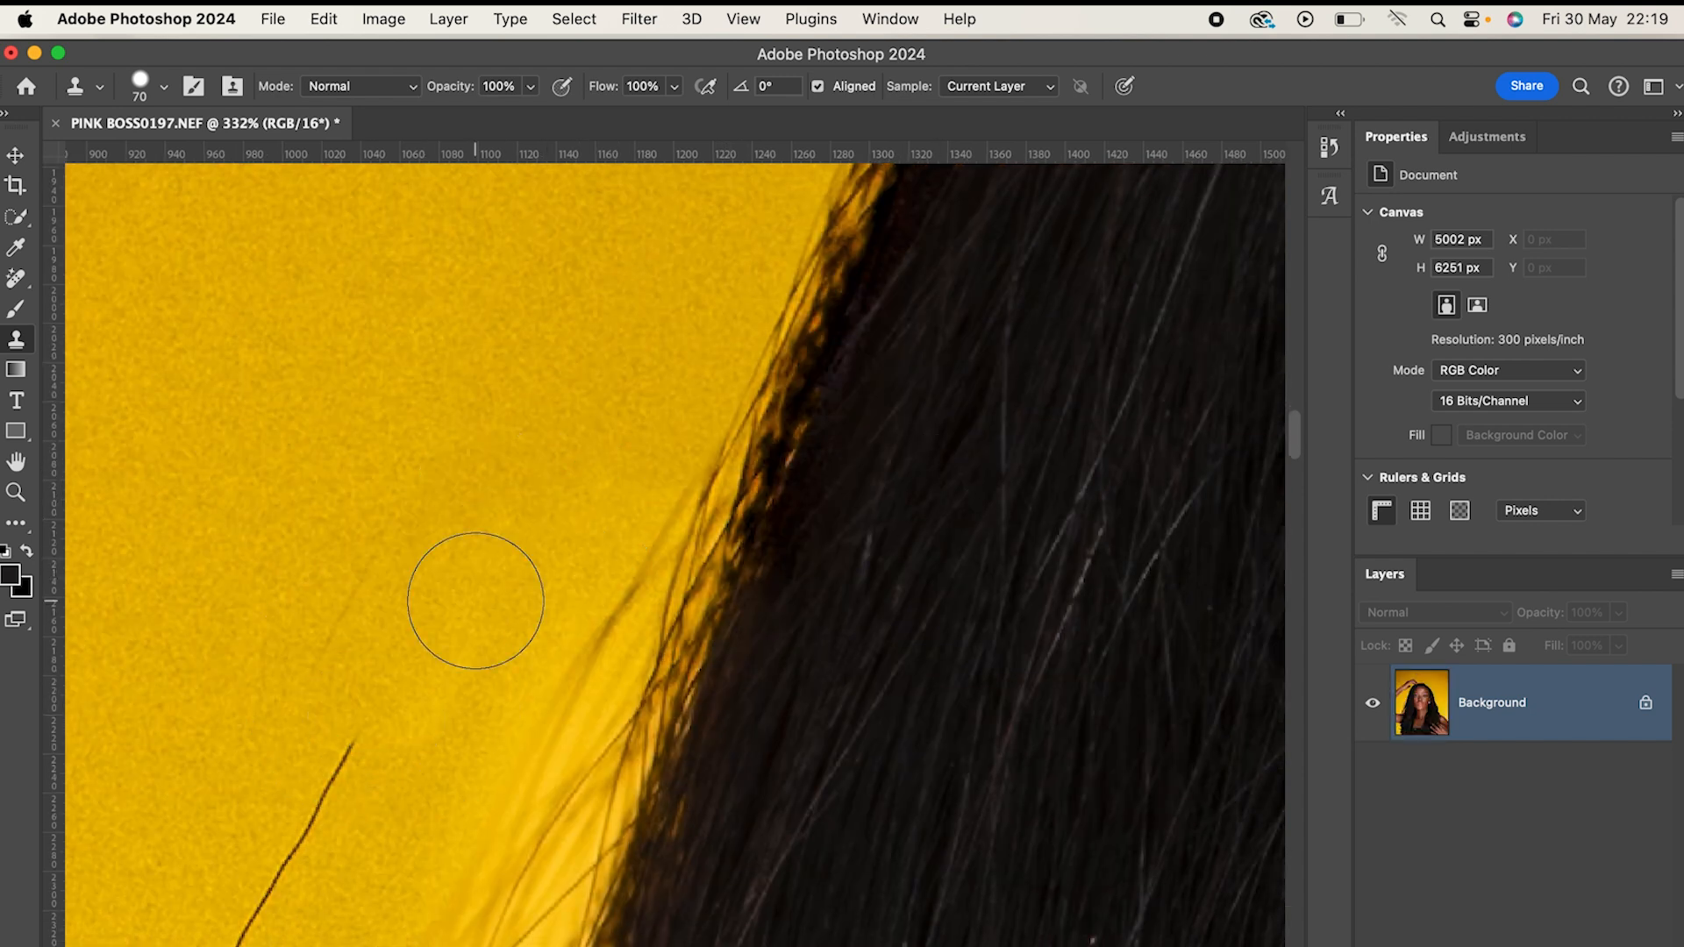
drag(293, 812, 342, 754)
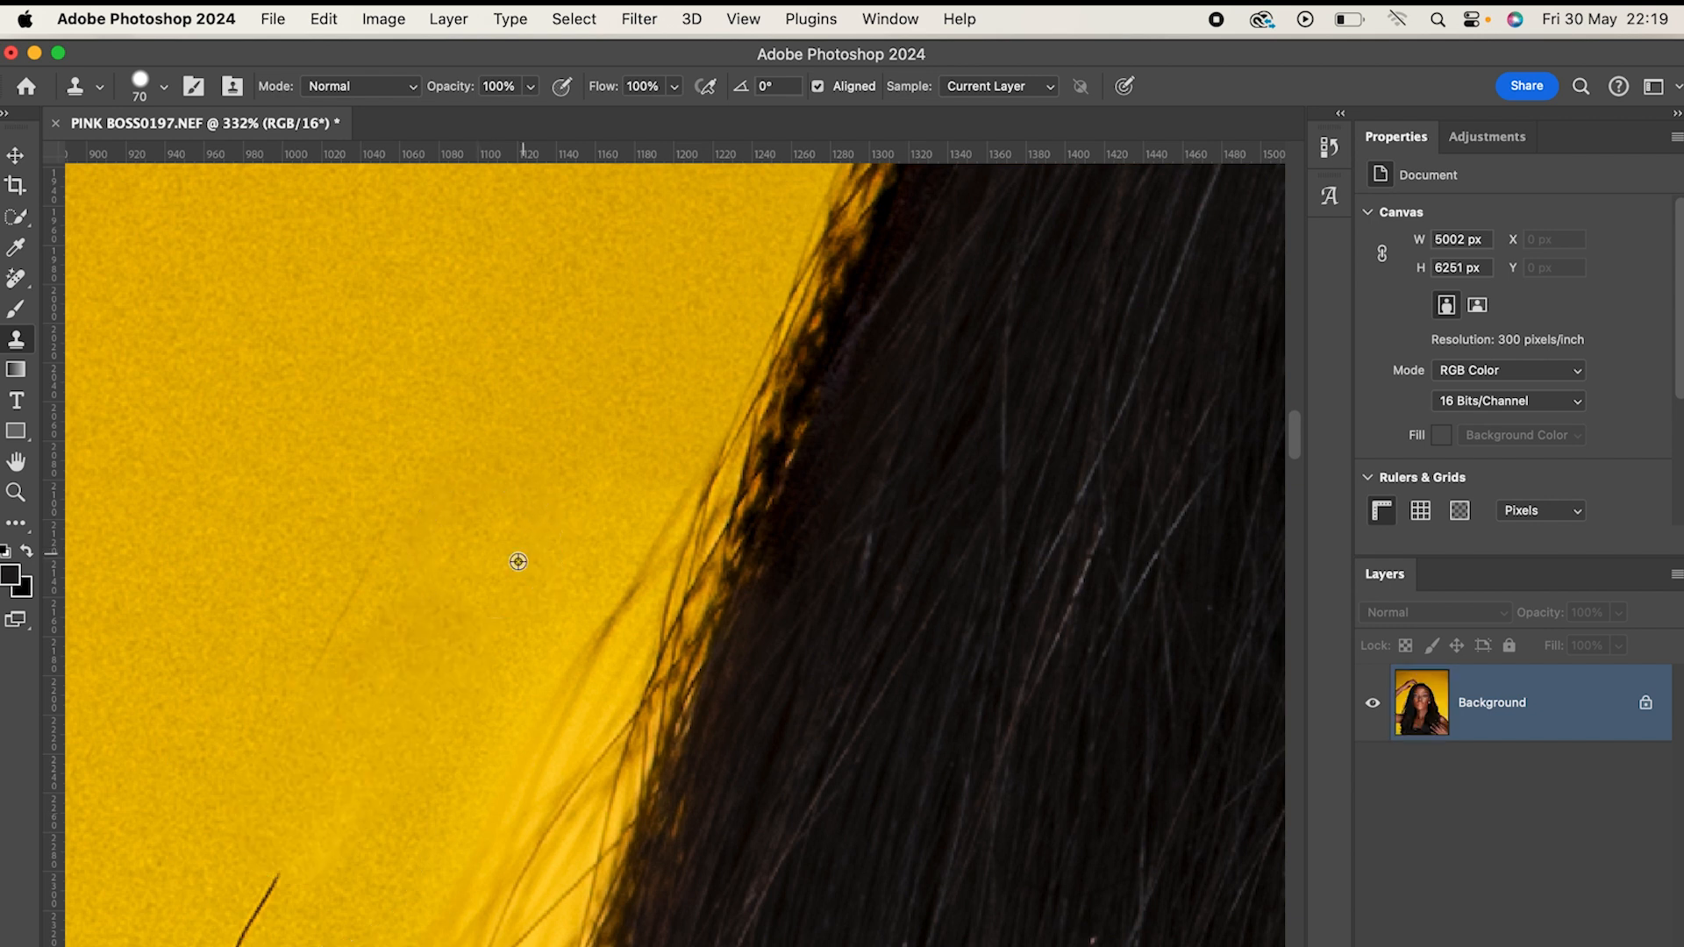
drag(504, 757, 596, 561)
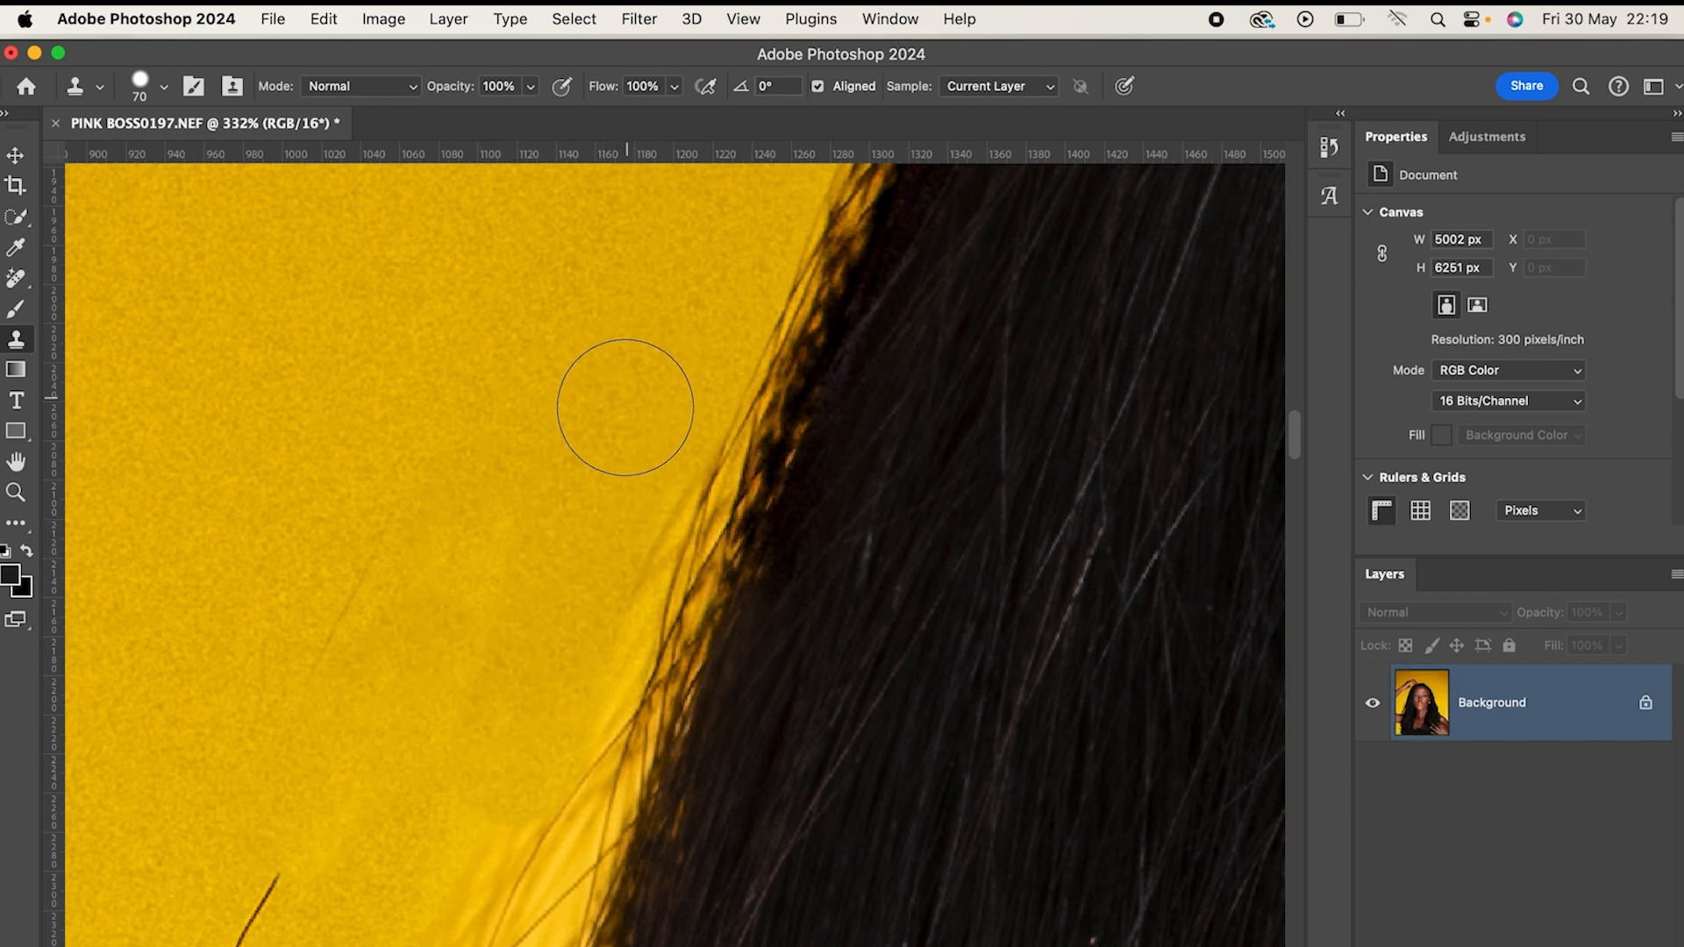
alt+click(635, 381)
drag(687, 428, 596, 626)
- Enlarge the Clone Stamp brush to 90 px and remove the rest of the long strand down to the frizzy hairs
scroll(820, 597, down, 5)
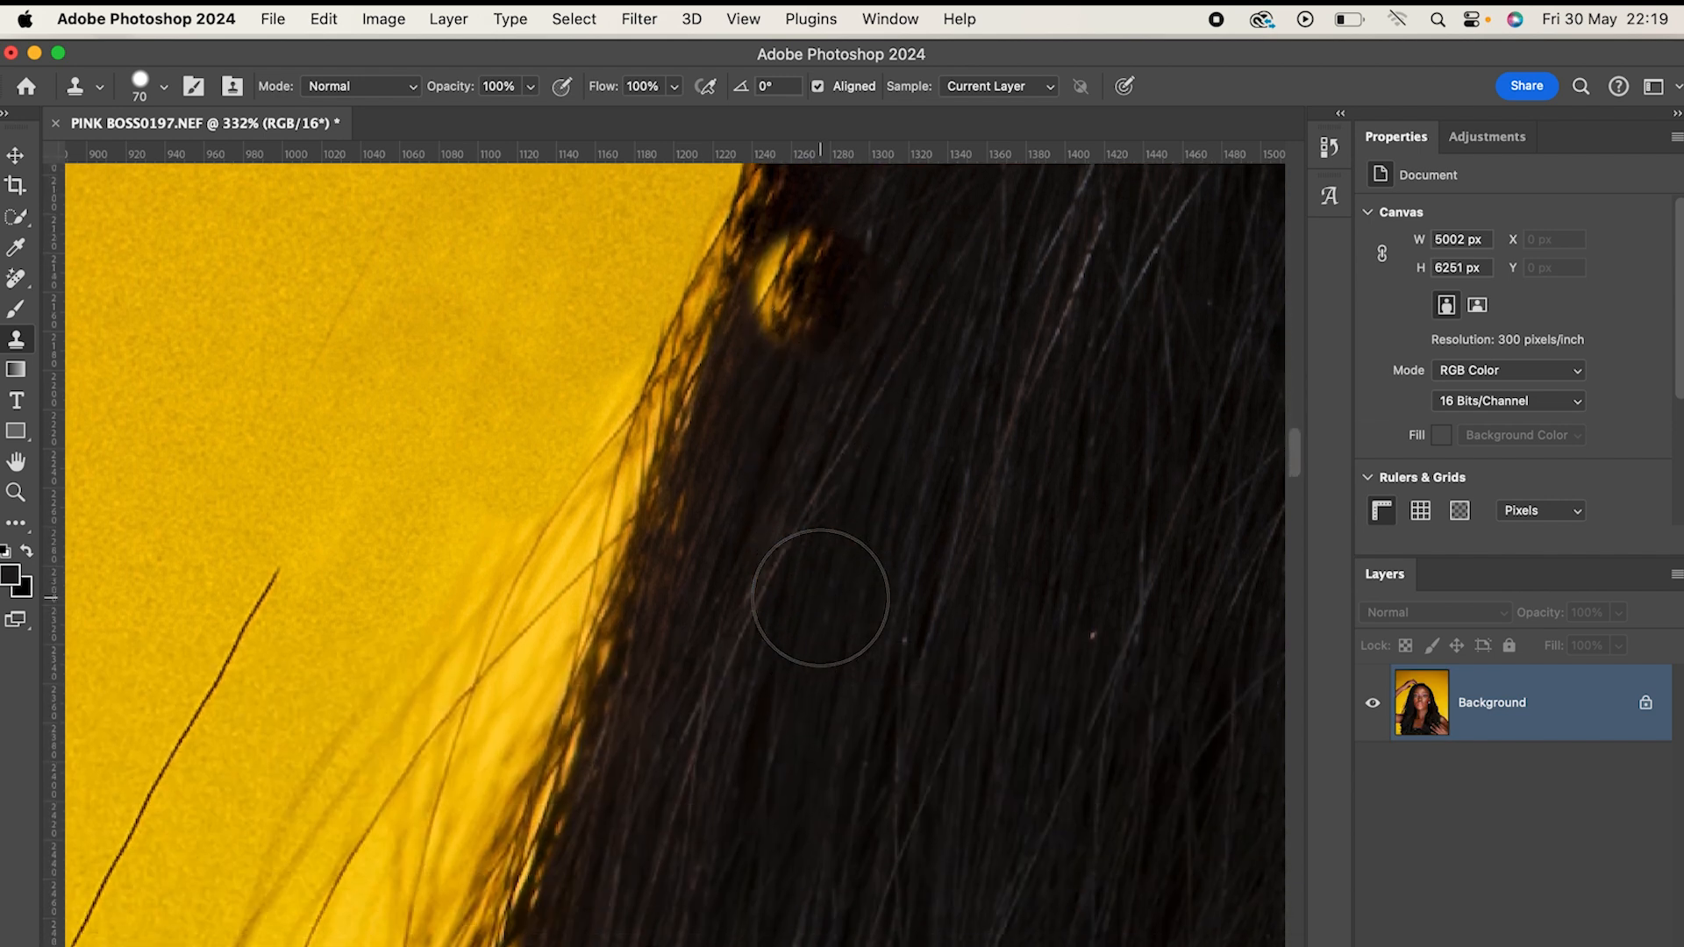
scroll(696, 597, down, 5)
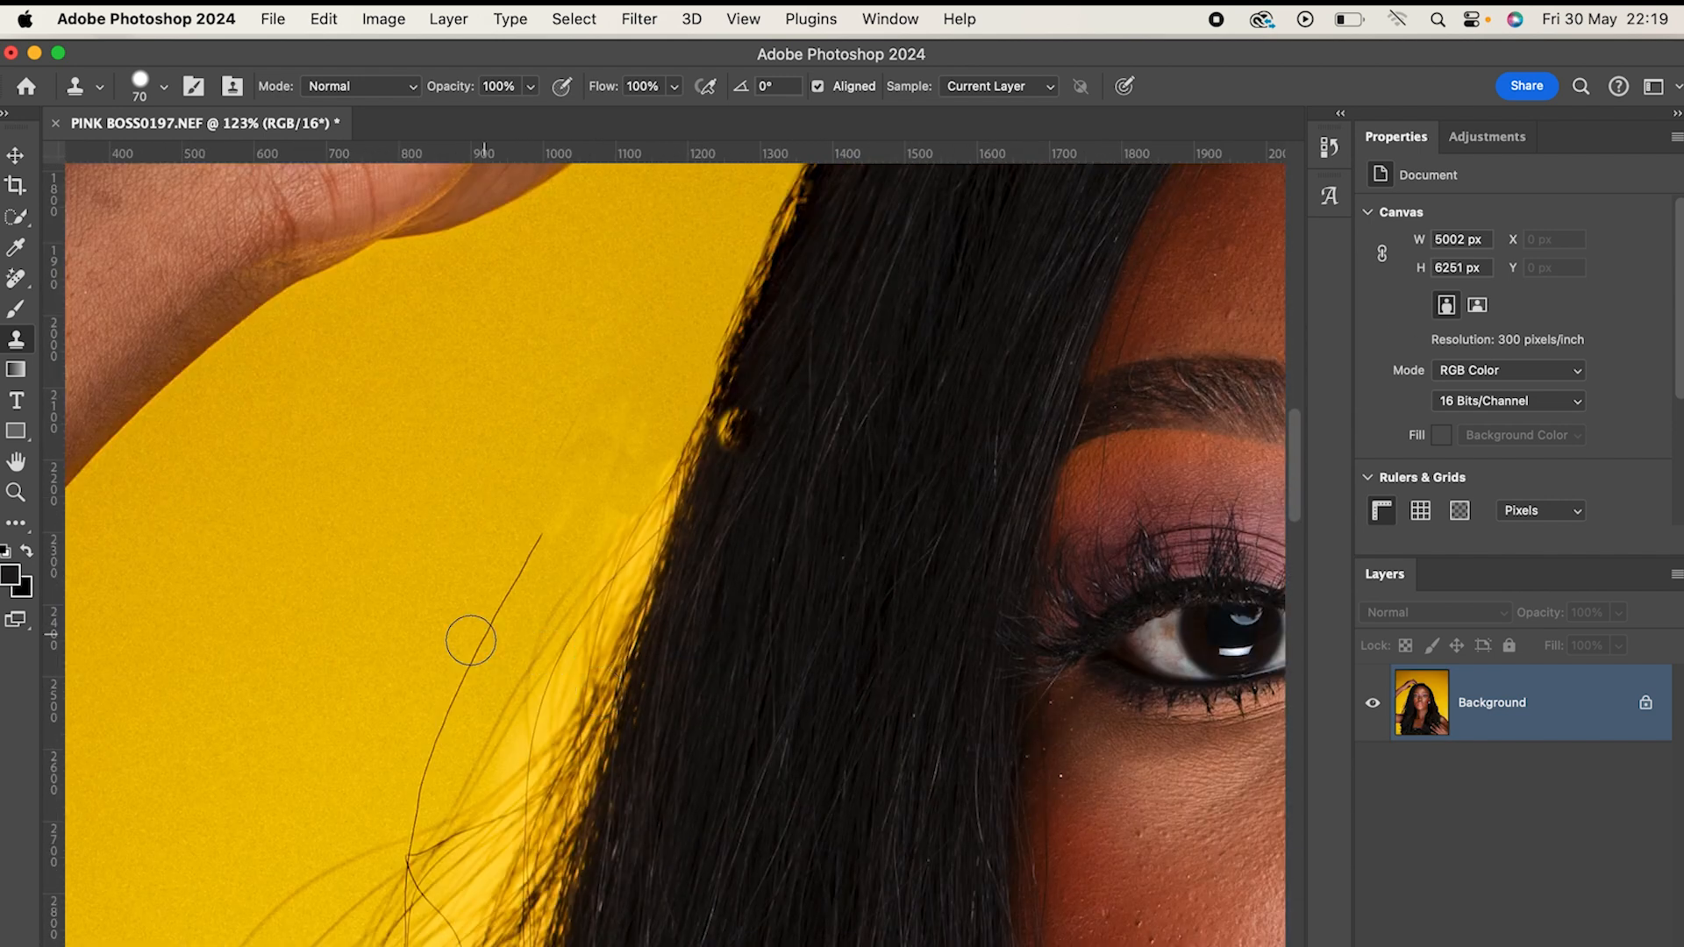
drag(413, 778, 518, 533)
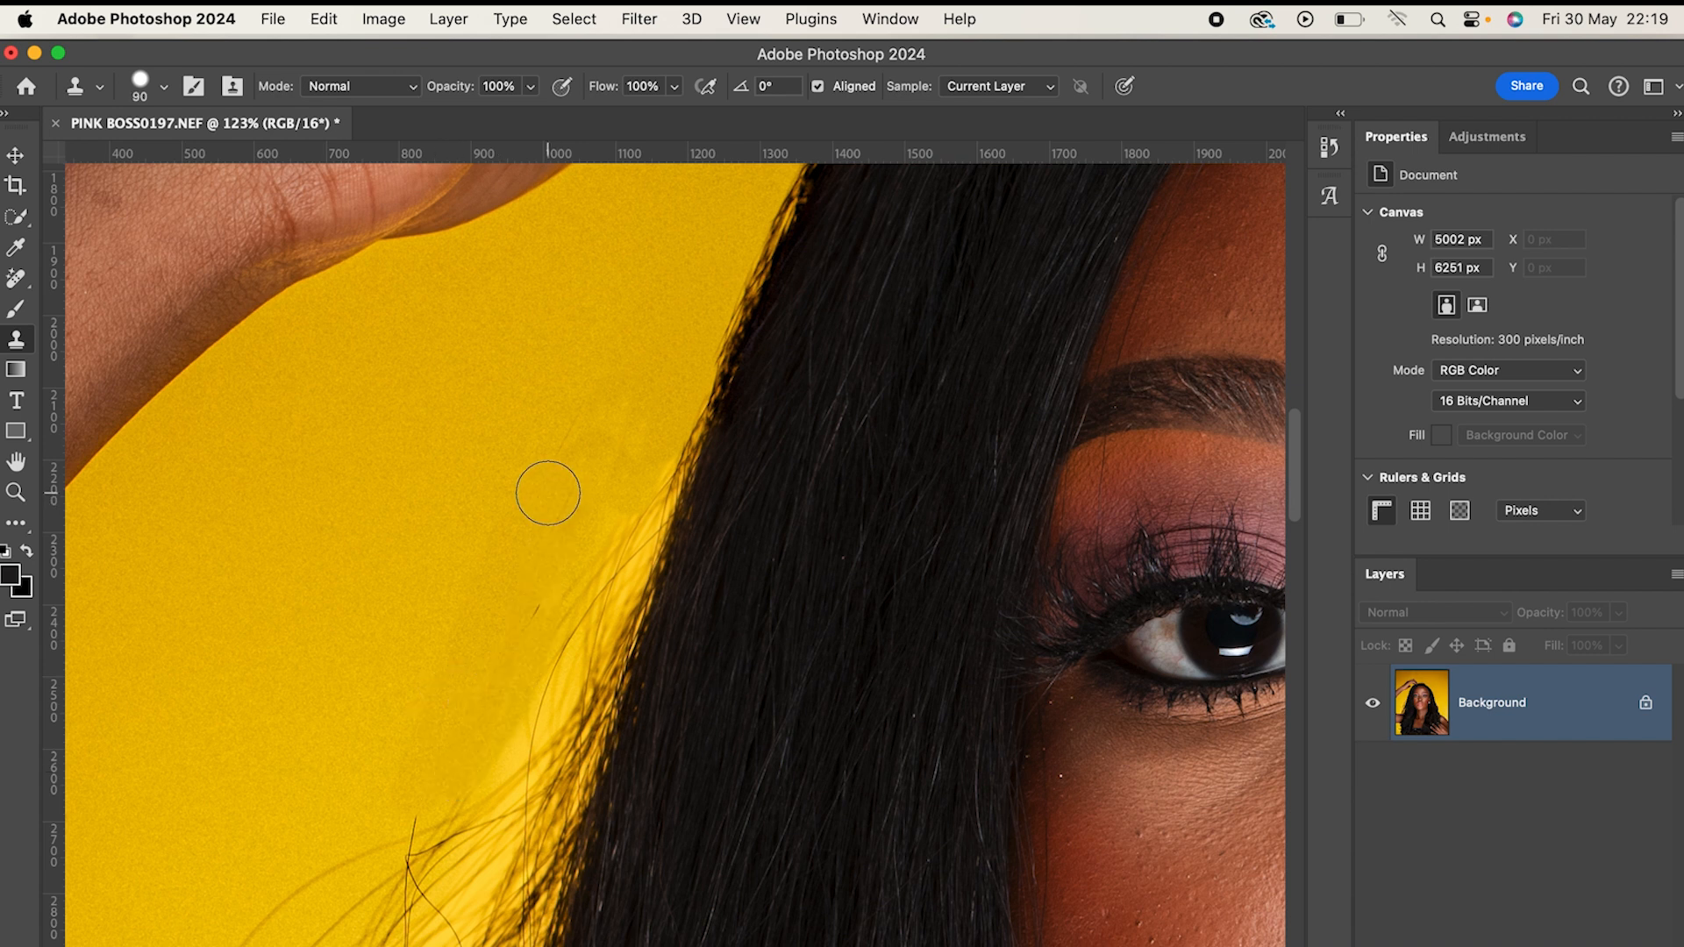
- Clean the loose wisps along the hair edge level with the eye using a 100 px Clone Stamp brush
alt+click(511, 552)
drag(511, 645, 561, 504)
mouse_move(525, 732)
mouse_down()
mouse_move(579, 440)
mouse_move(556, 476)
mouse_up()
mouse_move(585, 594)
mouse_down()
mouse_move(620, 500)
mouse_move(611, 412)
mouse_move(597, 526)
mouse_move(567, 564)
mouse_up()
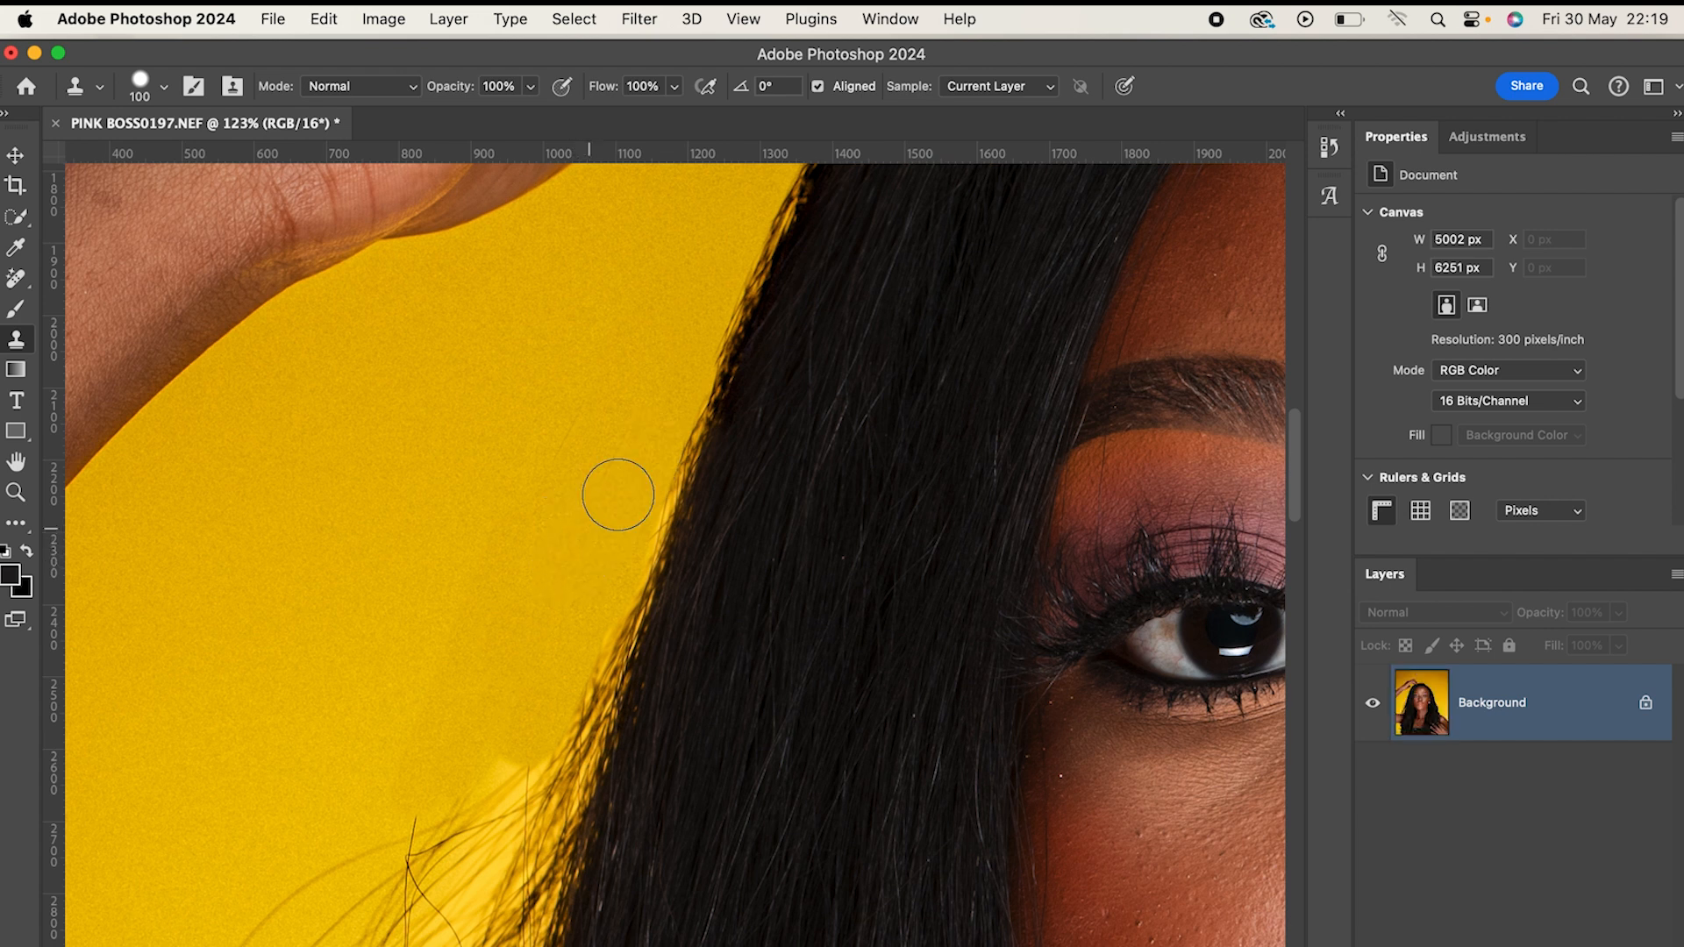
drag(641, 474, 551, 642)
drag(614, 579, 552, 703)
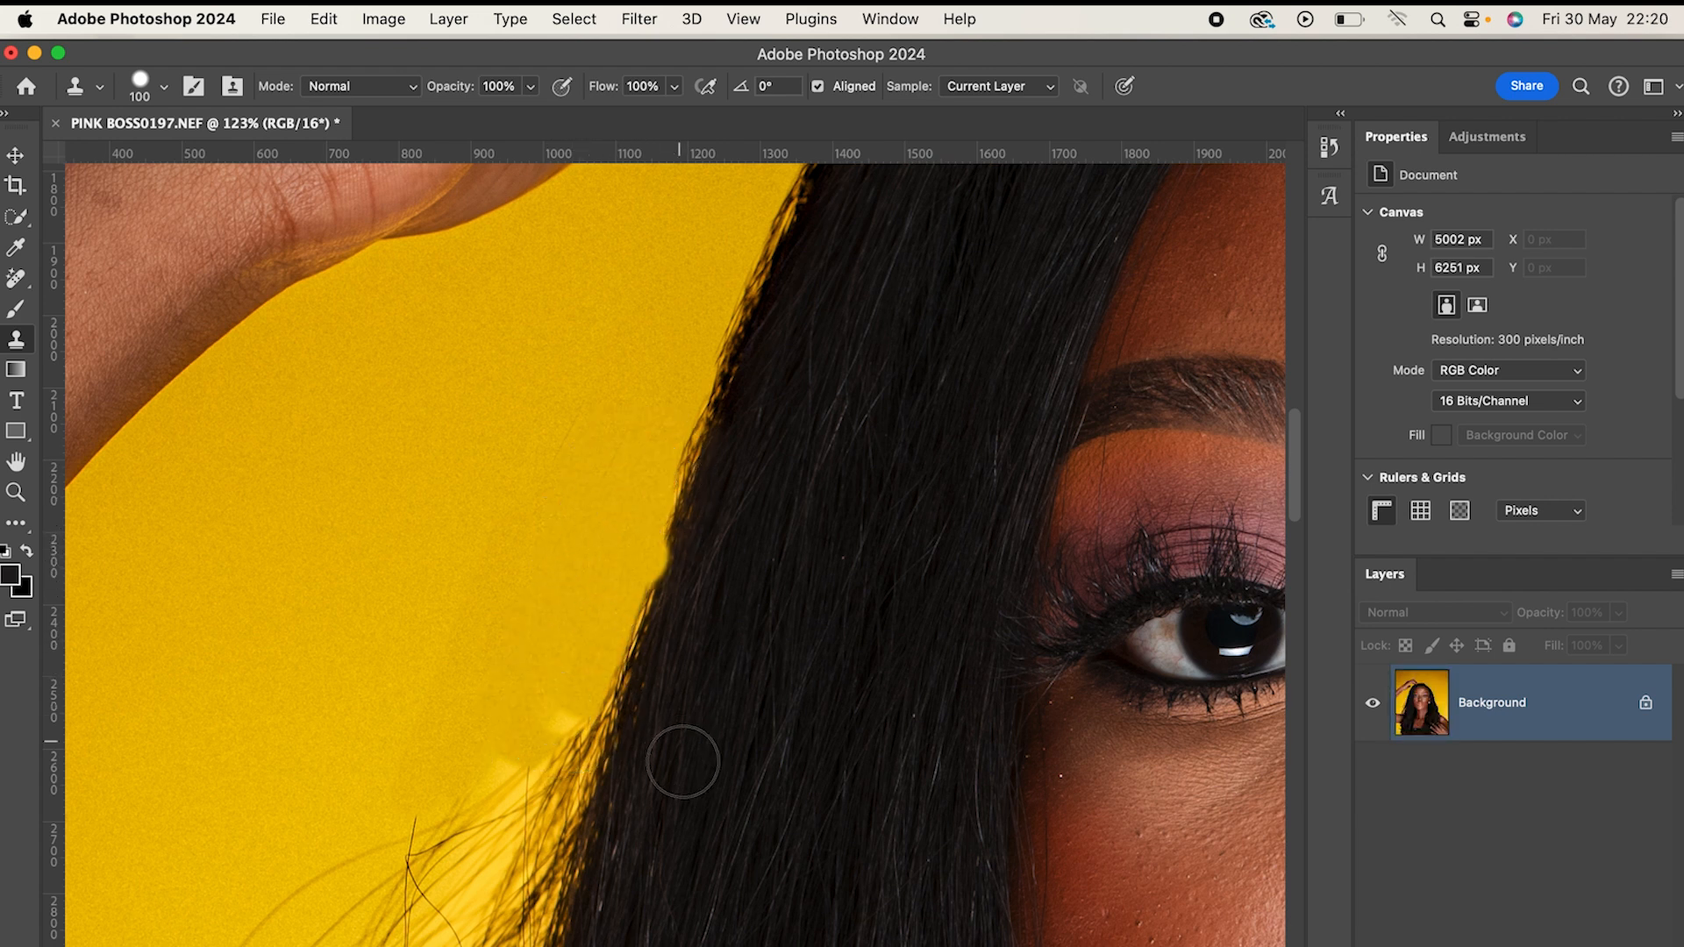
- Clone out the outer curved hairs and the topmost wisps of the frizzy section beside the hair edge
drag(770, 797, 894, 529)
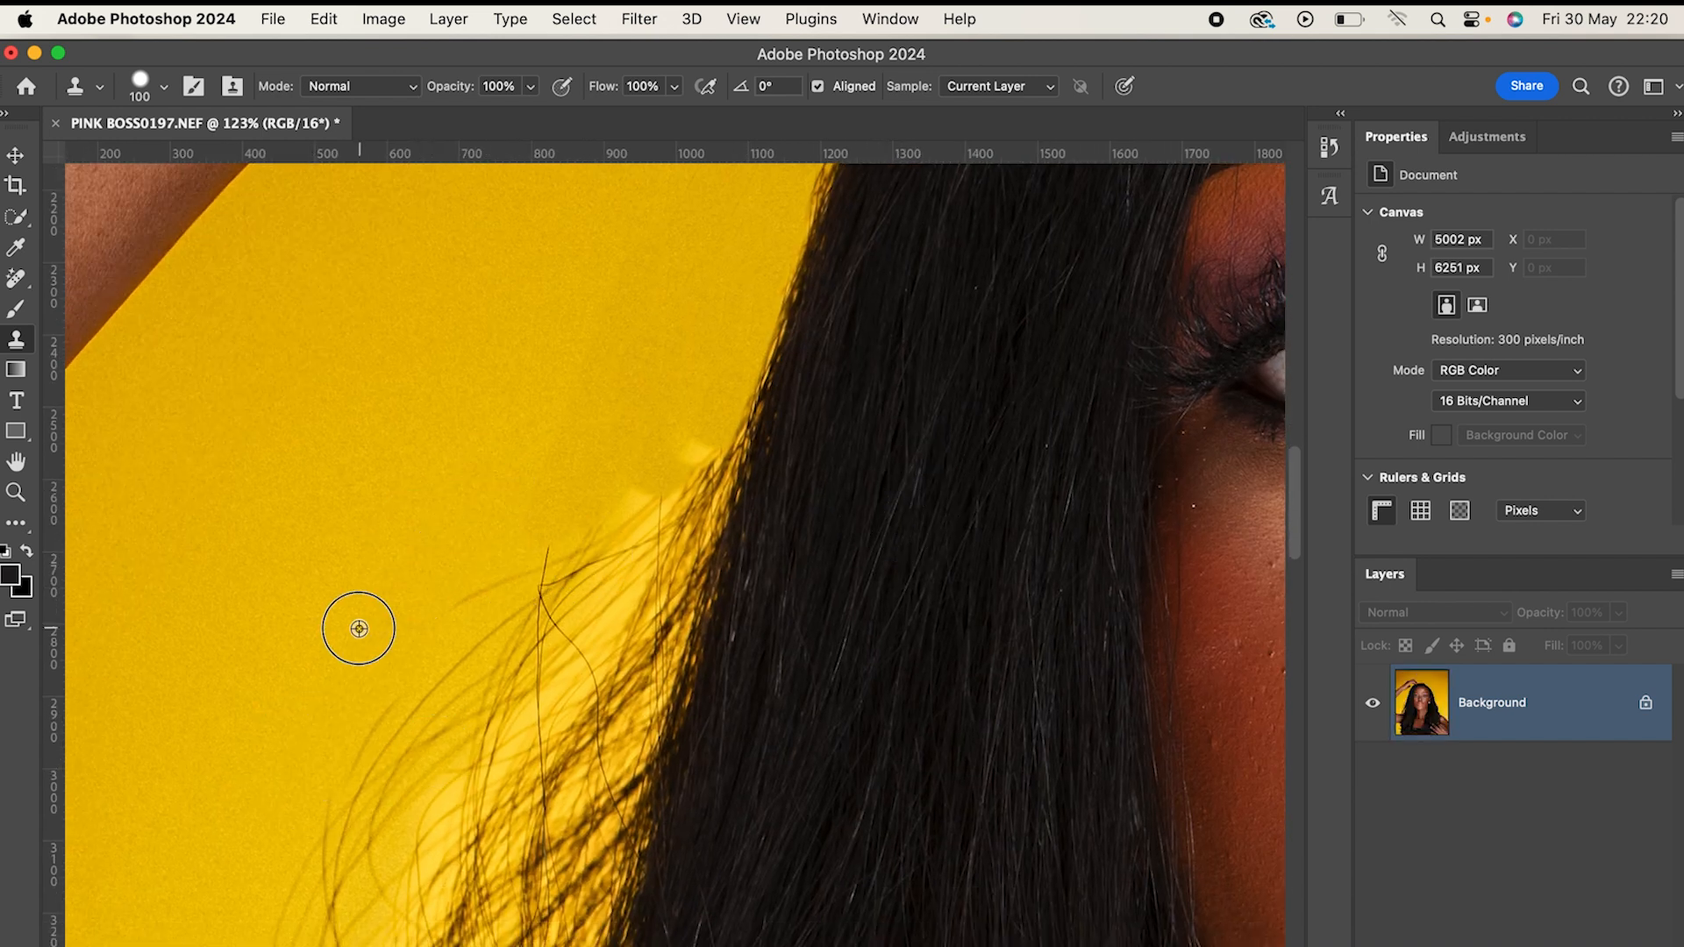
mouse_move(318, 819)
mouse_down()
mouse_move(463, 584)
mouse_move(420, 664)
mouse_up()
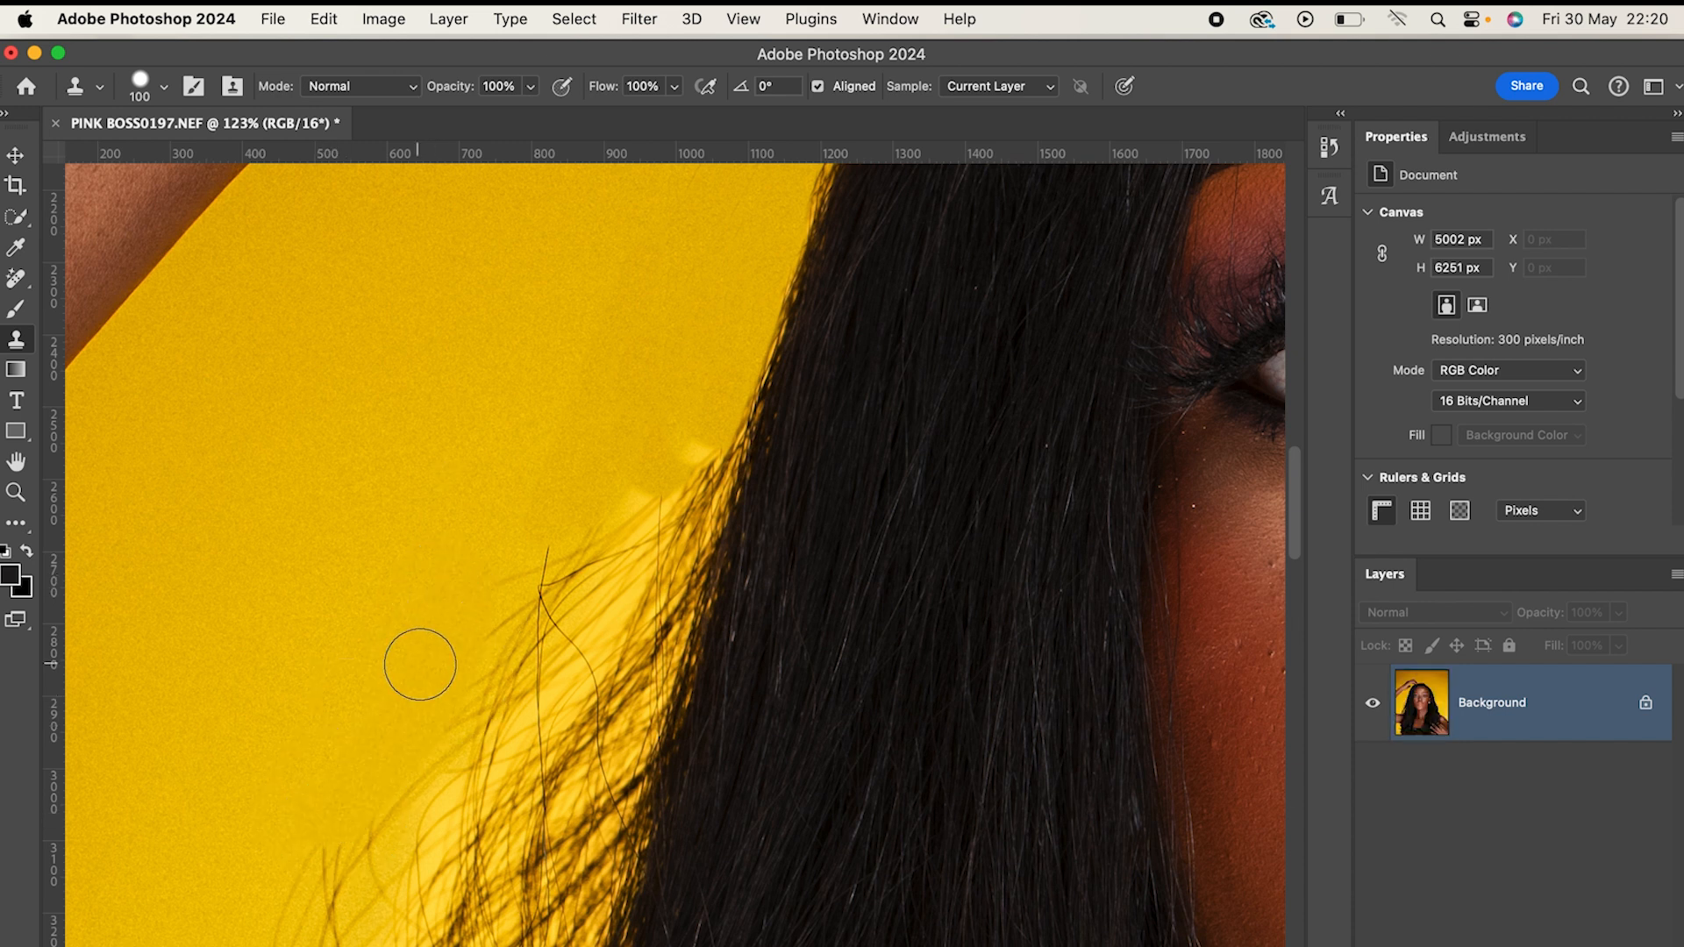
mouse_move(582, 553)
mouse_down()
mouse_move(618, 504)
mouse_move(574, 589)
mouse_move(613, 514)
mouse_move(590, 513)
mouse_move(583, 542)
mouse_move(614, 609)
mouse_move(681, 377)
mouse_up()
alt+click(583, 542)
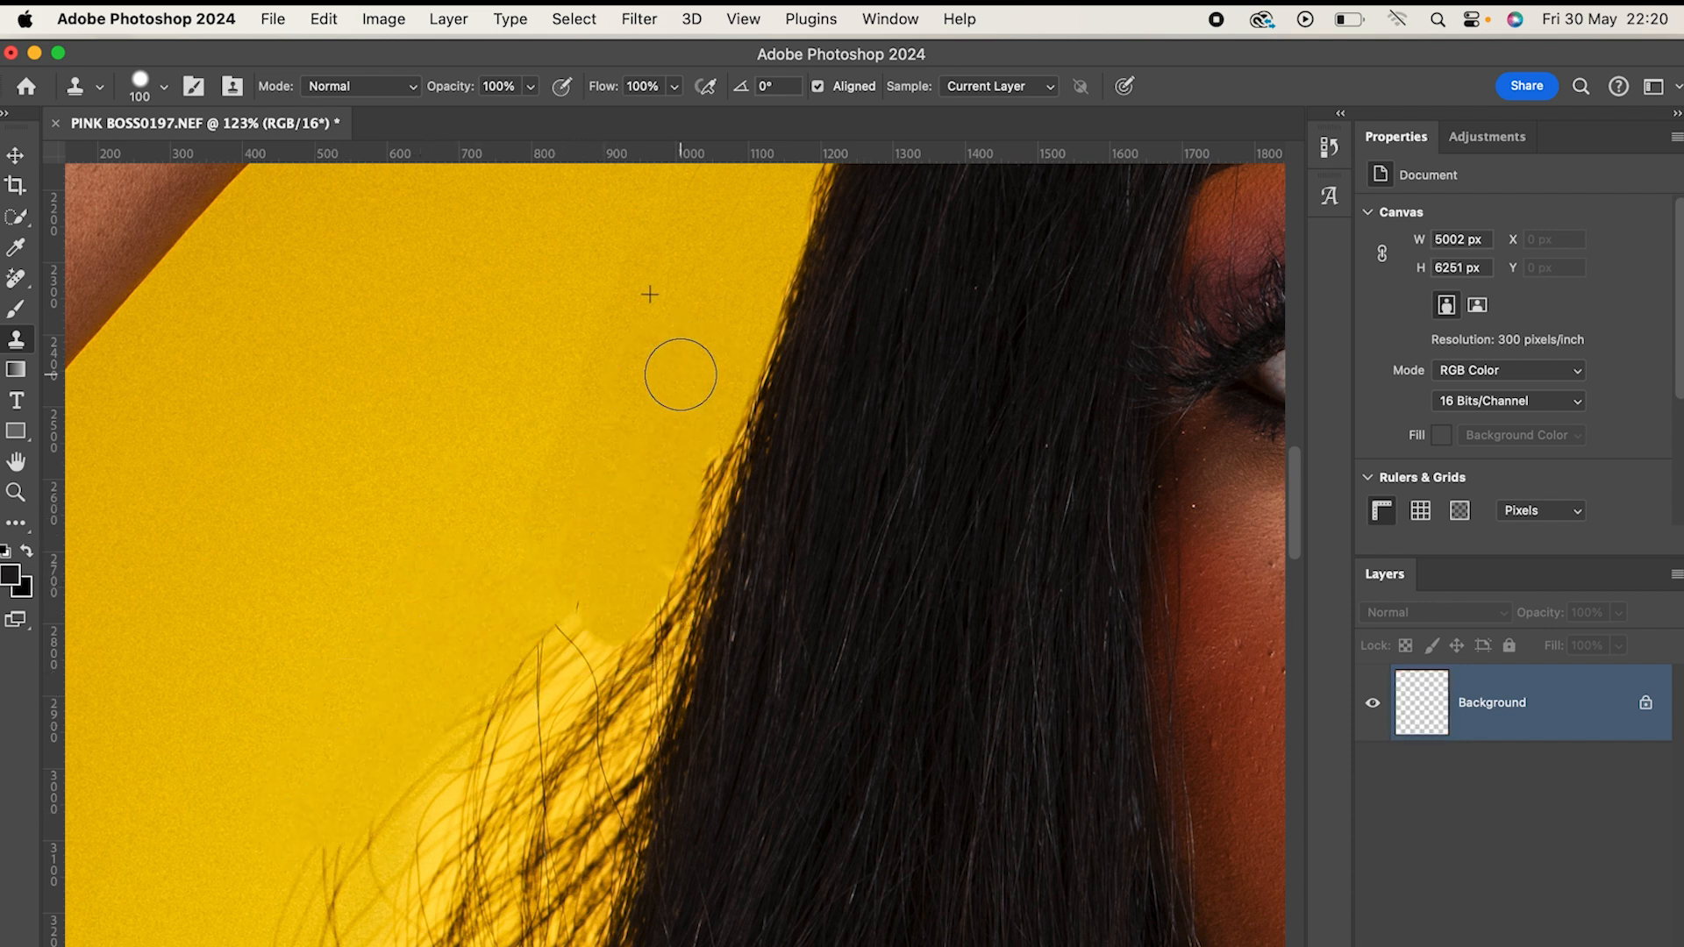
mouse_move(643, 607)
mouse_down()
mouse_move(690, 485)
mouse_move(681, 391)
mouse_up()
scroll(640, 619, down, 5)
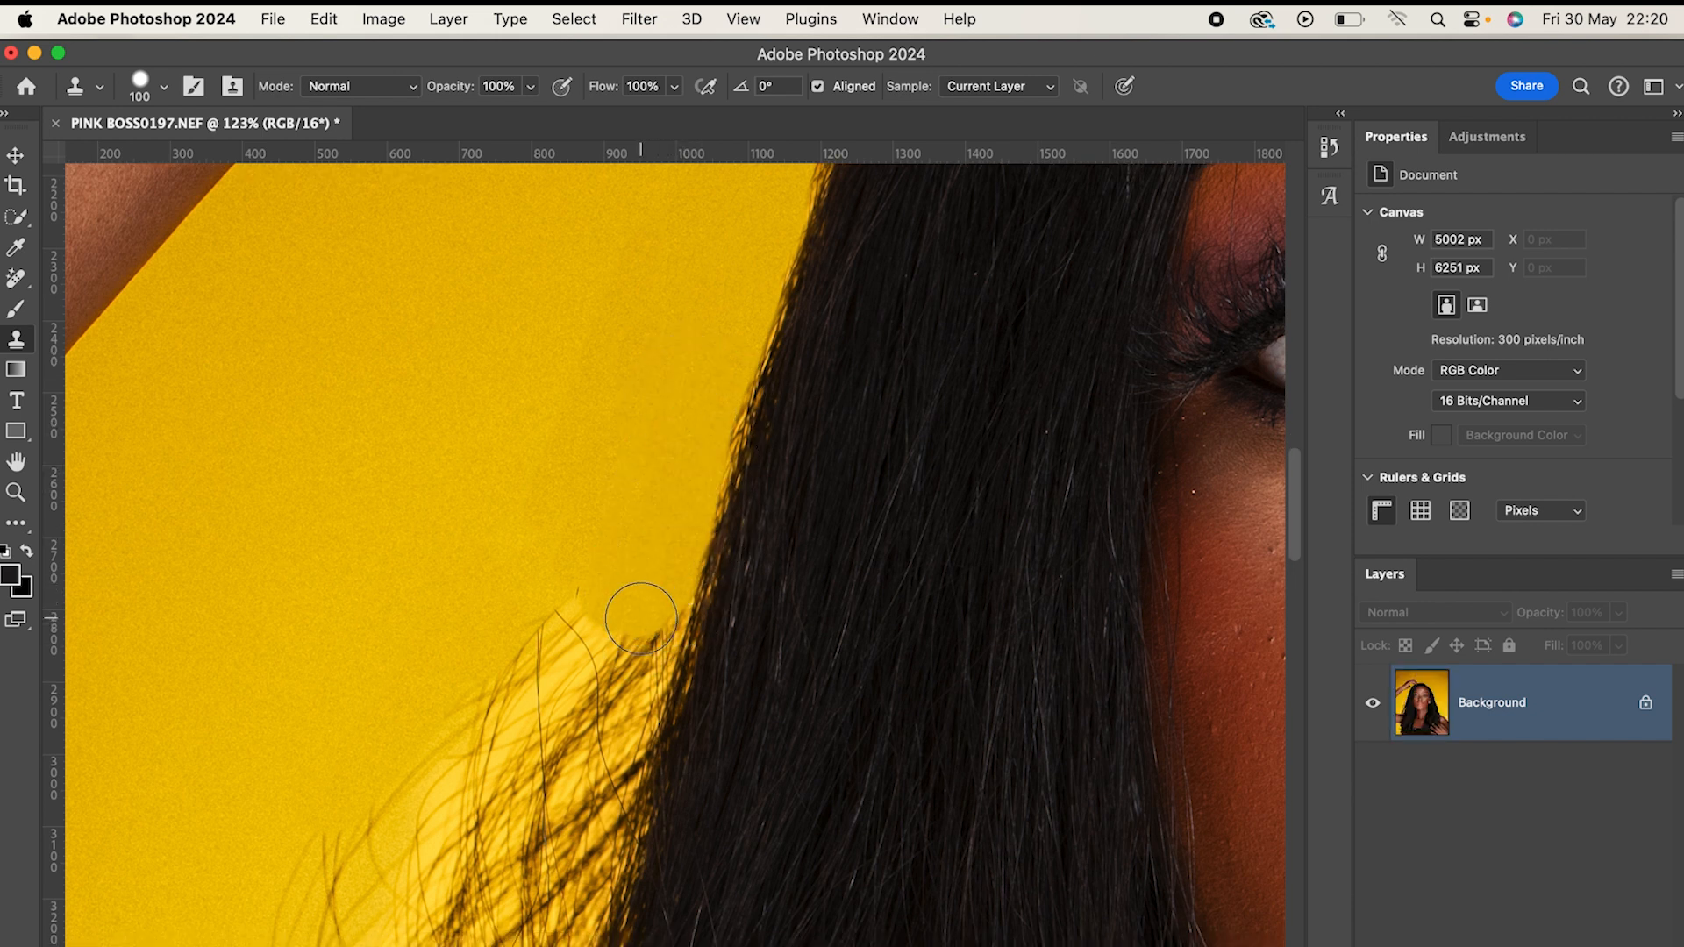
- Enlarge the Clone Stamp brush to 125 px and cover the outer frizzy hairs with clean yellow background
scroll(961, 612, down, 5)
key(bracketright)
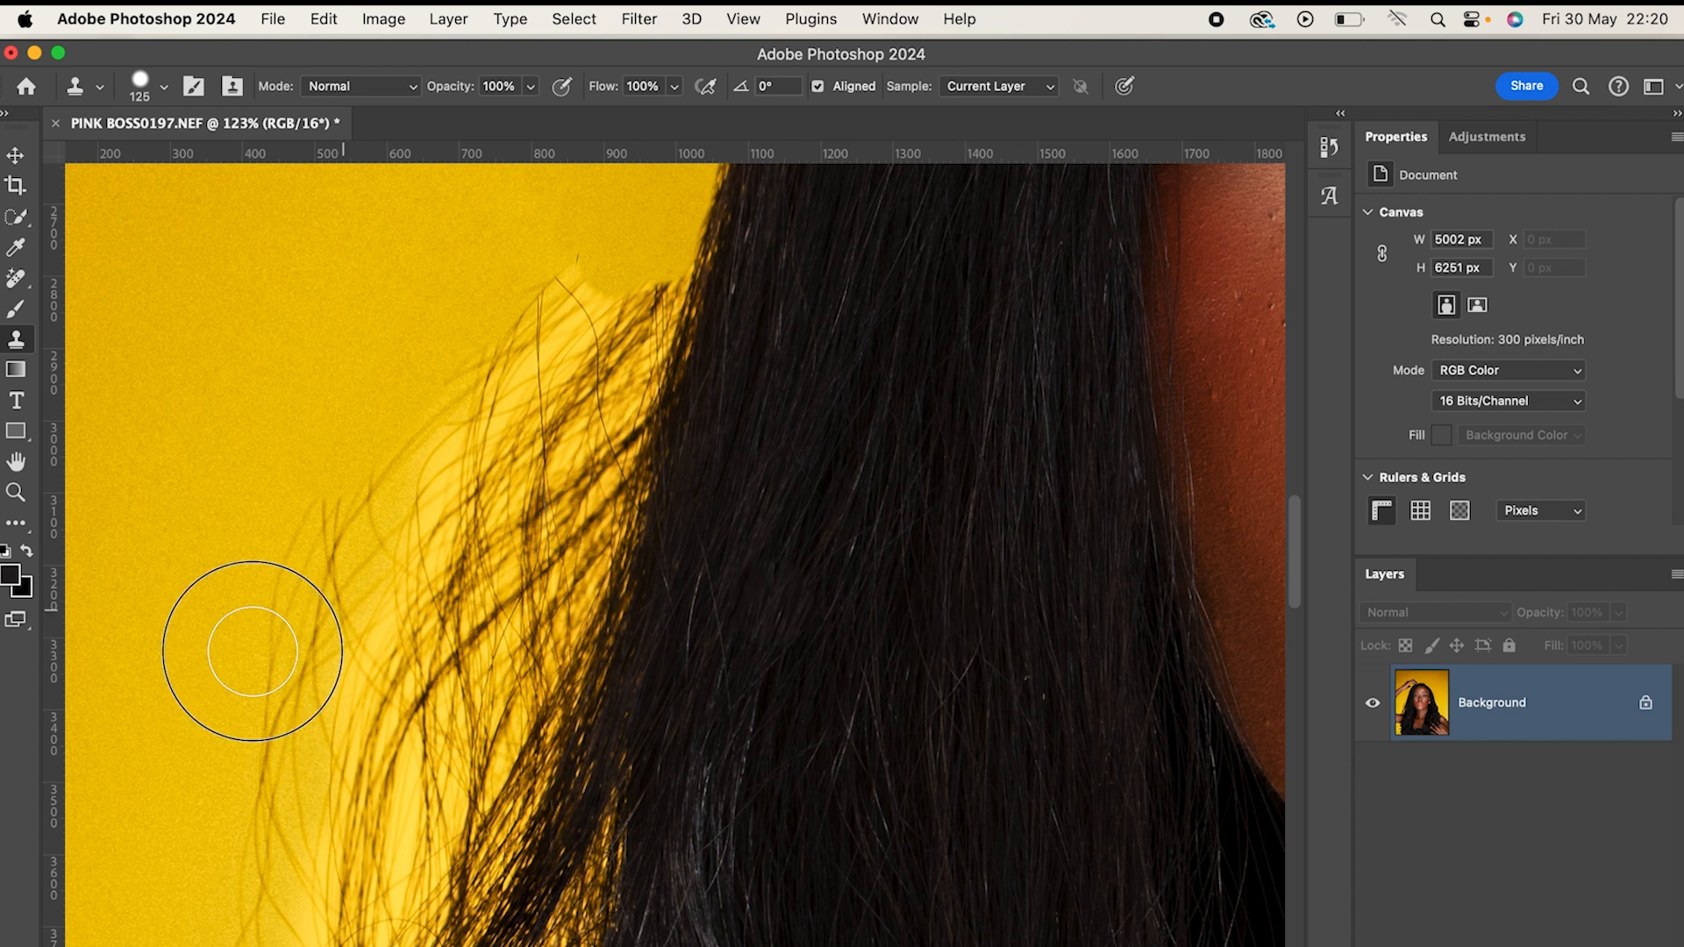
mouse_move(470, 339)
mouse_down()
mouse_move(345, 462)
mouse_move(343, 488)
mouse_up()
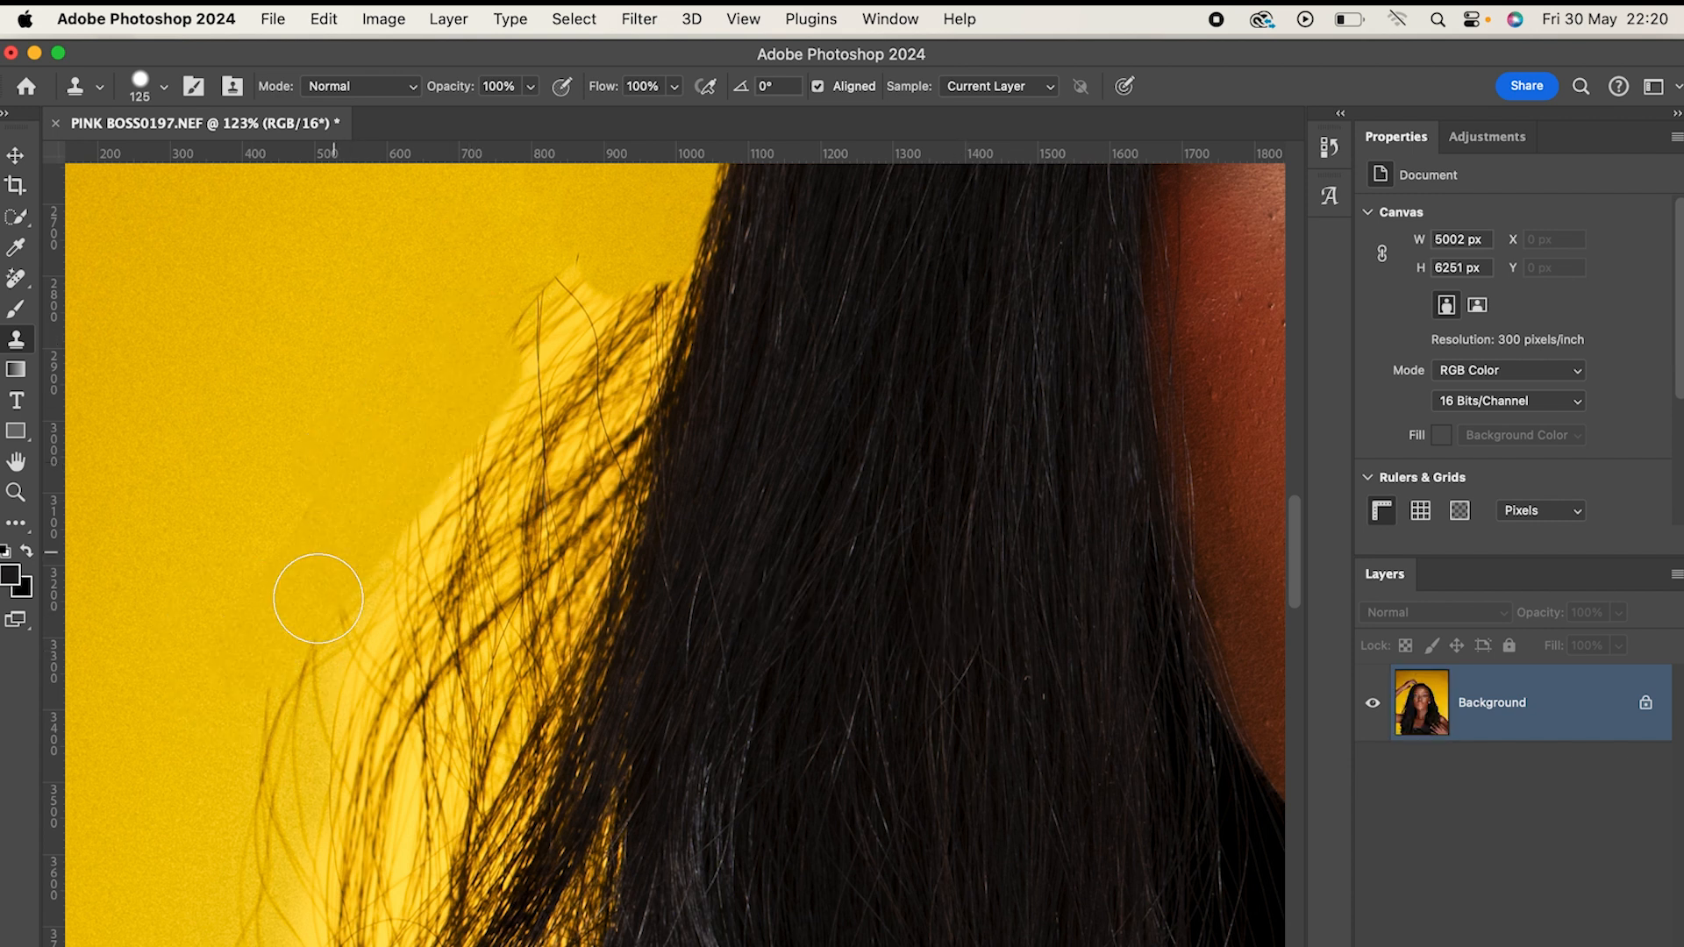
click(489, 366)
drag(567, 285, 429, 439)
scroll(412, 438, down, 1)
drag(455, 359, 541, 280)
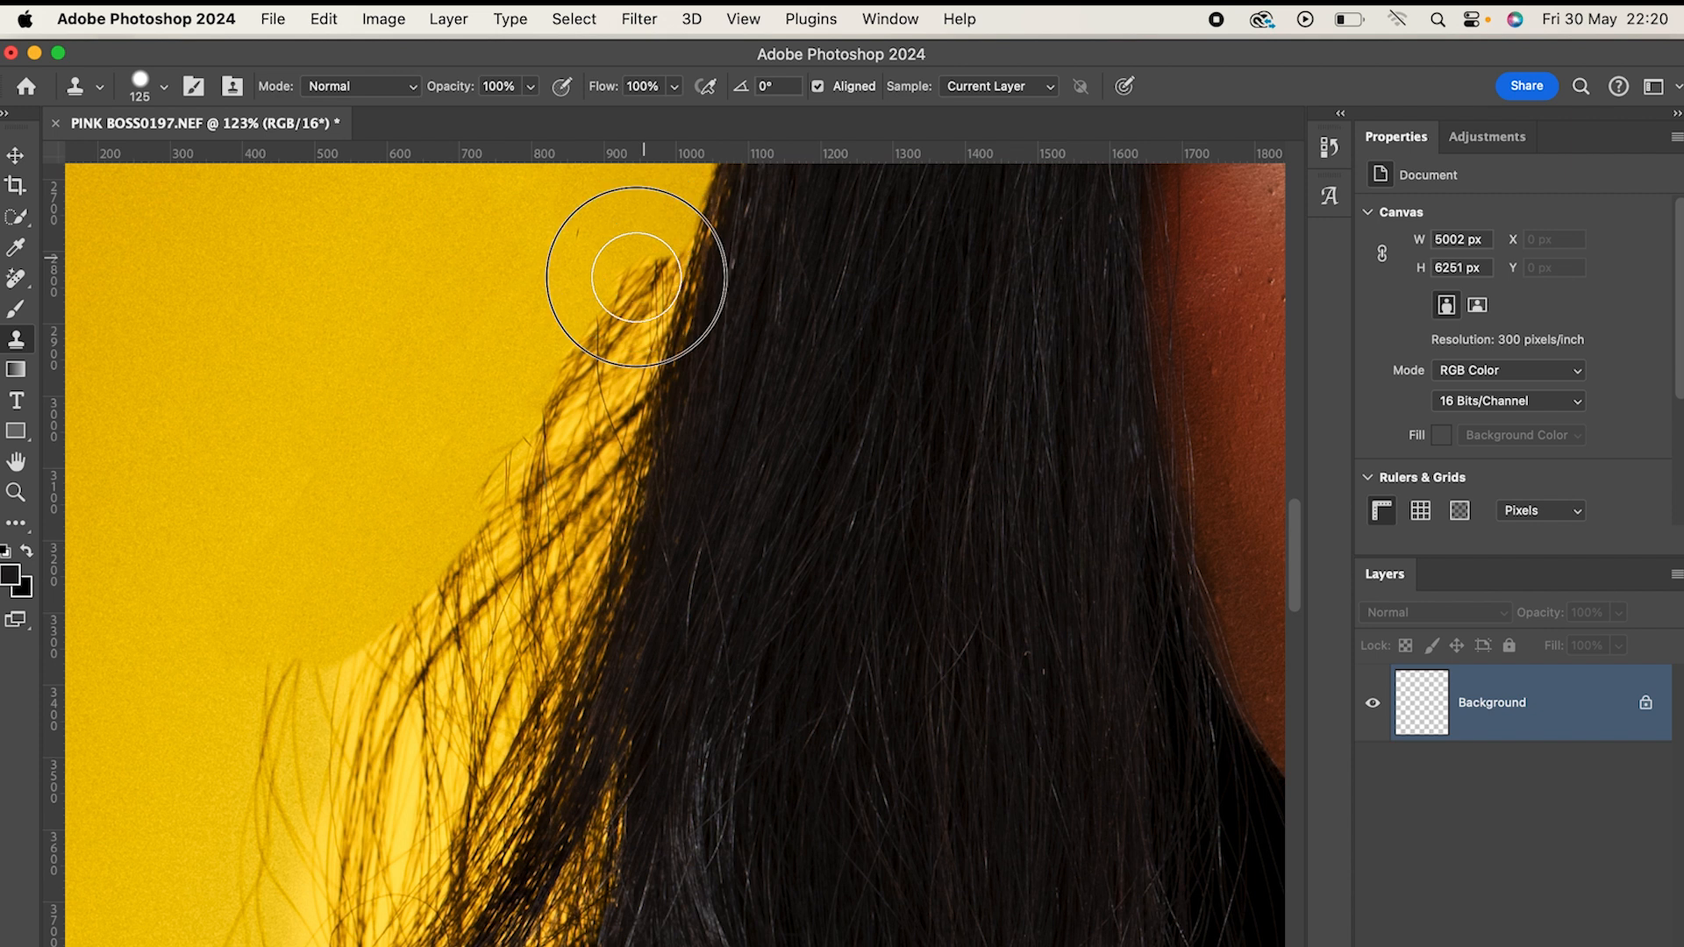
- Clone clean yellow background over the upper frizzy hairs, working down along the hair edge with the 125 px brush
shift+click(406, 547)
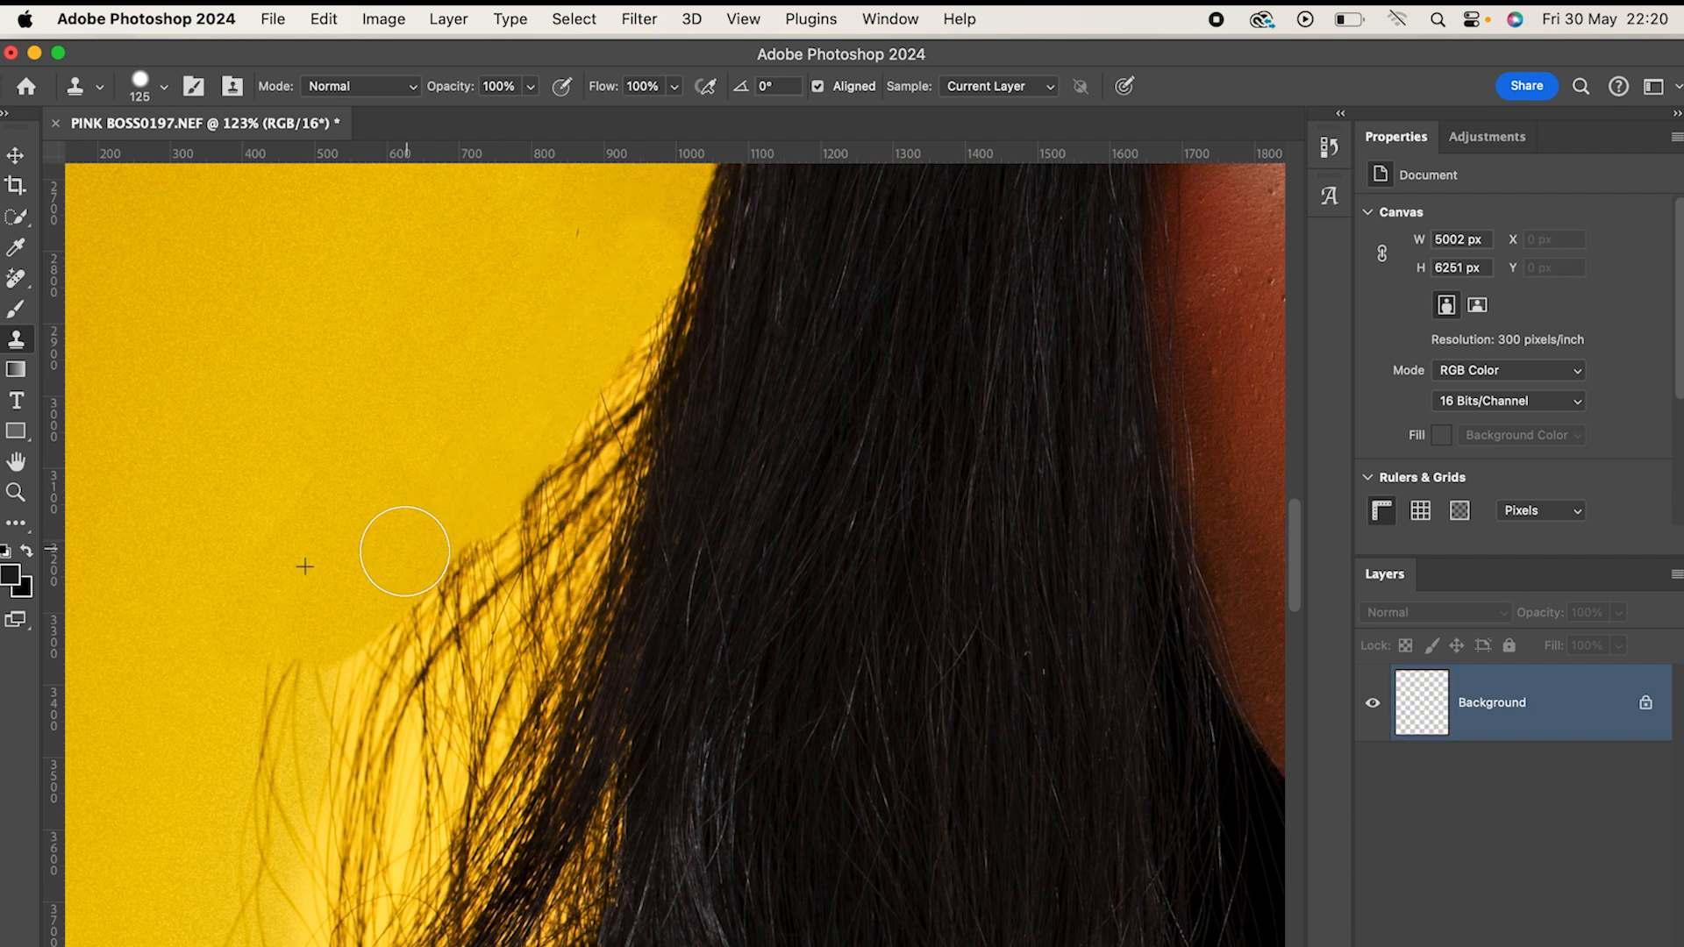
alt+click(505, 418)
mouse_move(616, 358)
mouse_down()
mouse_move(590, 407)
mouse_move(463, 528)
mouse_up()
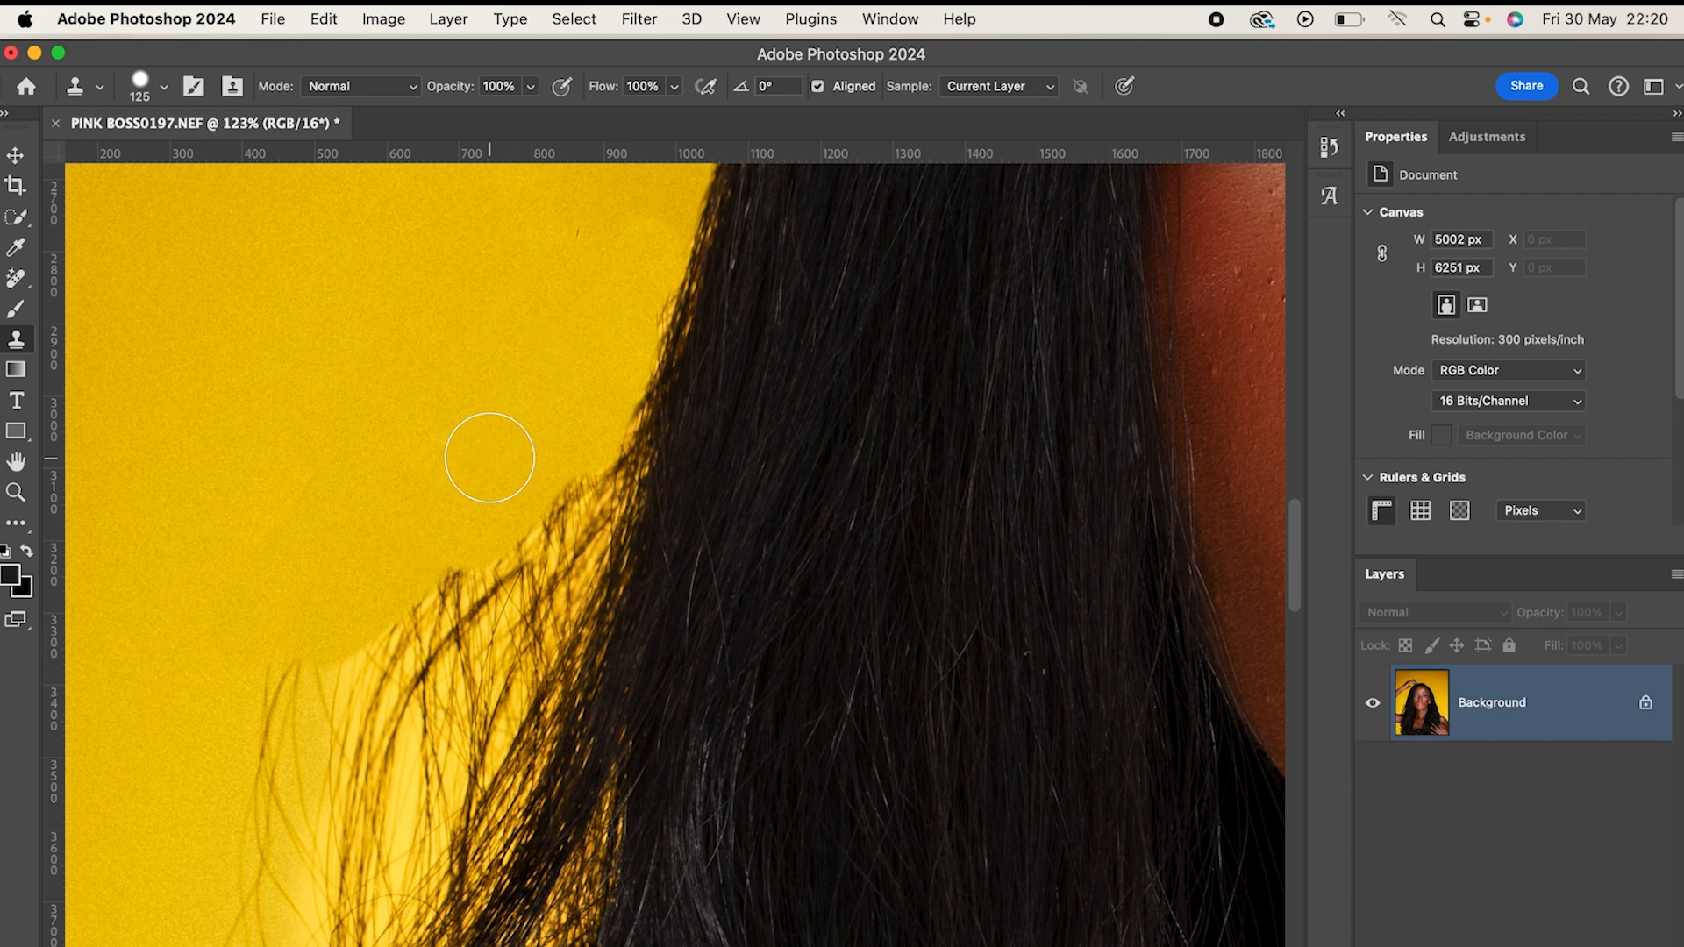
mouse_move(583, 444)
mouse_down()
mouse_move(432, 638)
mouse_move(451, 590)
mouse_up()
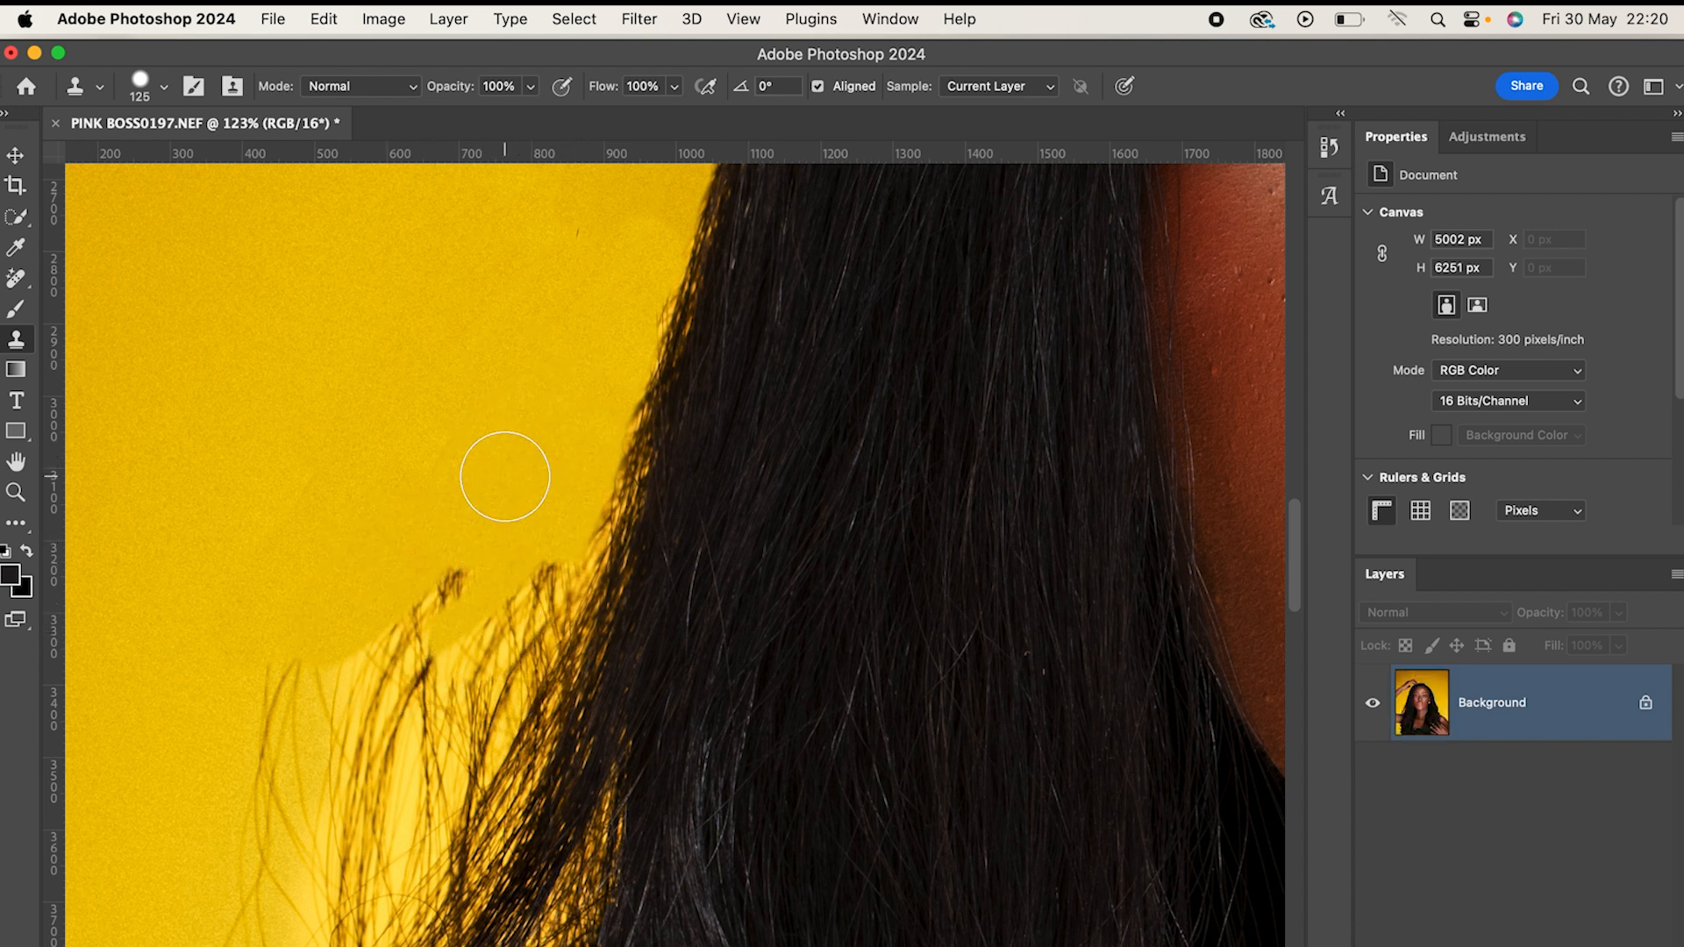
key(super+z)
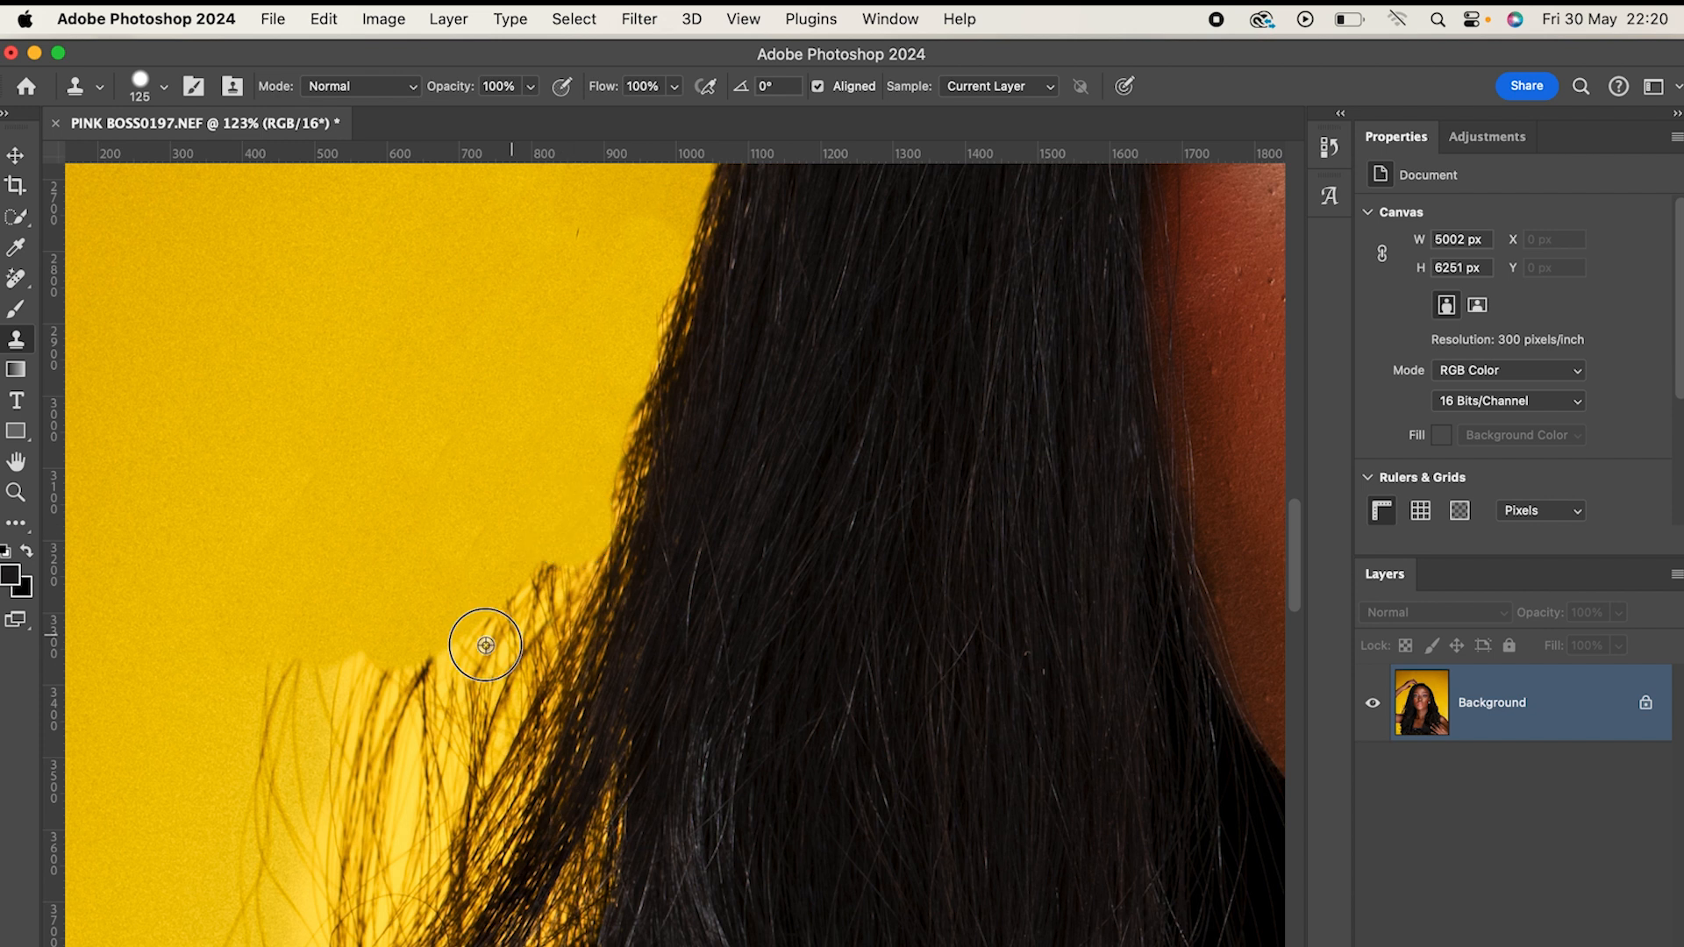
drag(482, 641, 554, 493)
- Clone out the upper part of the long fine strands hanging beside the hair, above the shoulder and arm
scroll(529, 512, down, 3)
mouse_move(570, 575)
mouse_down()
mouse_move(845, 377)
mouse_move(886, 376)
mouse_up()
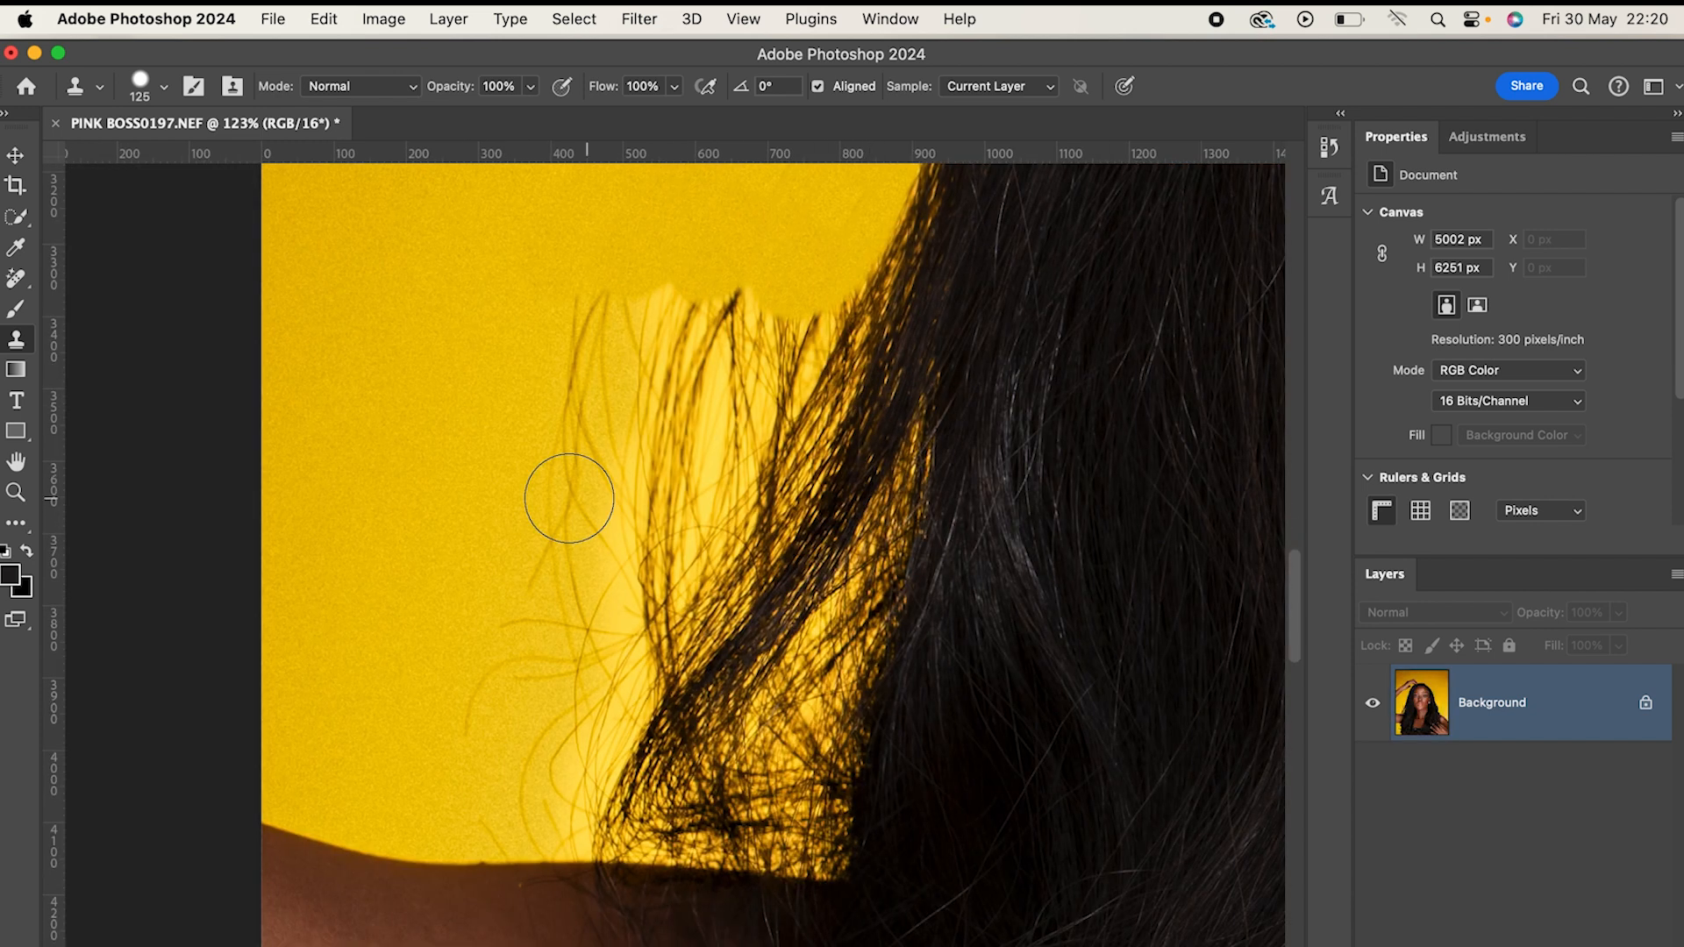
drag(581, 456, 571, 459)
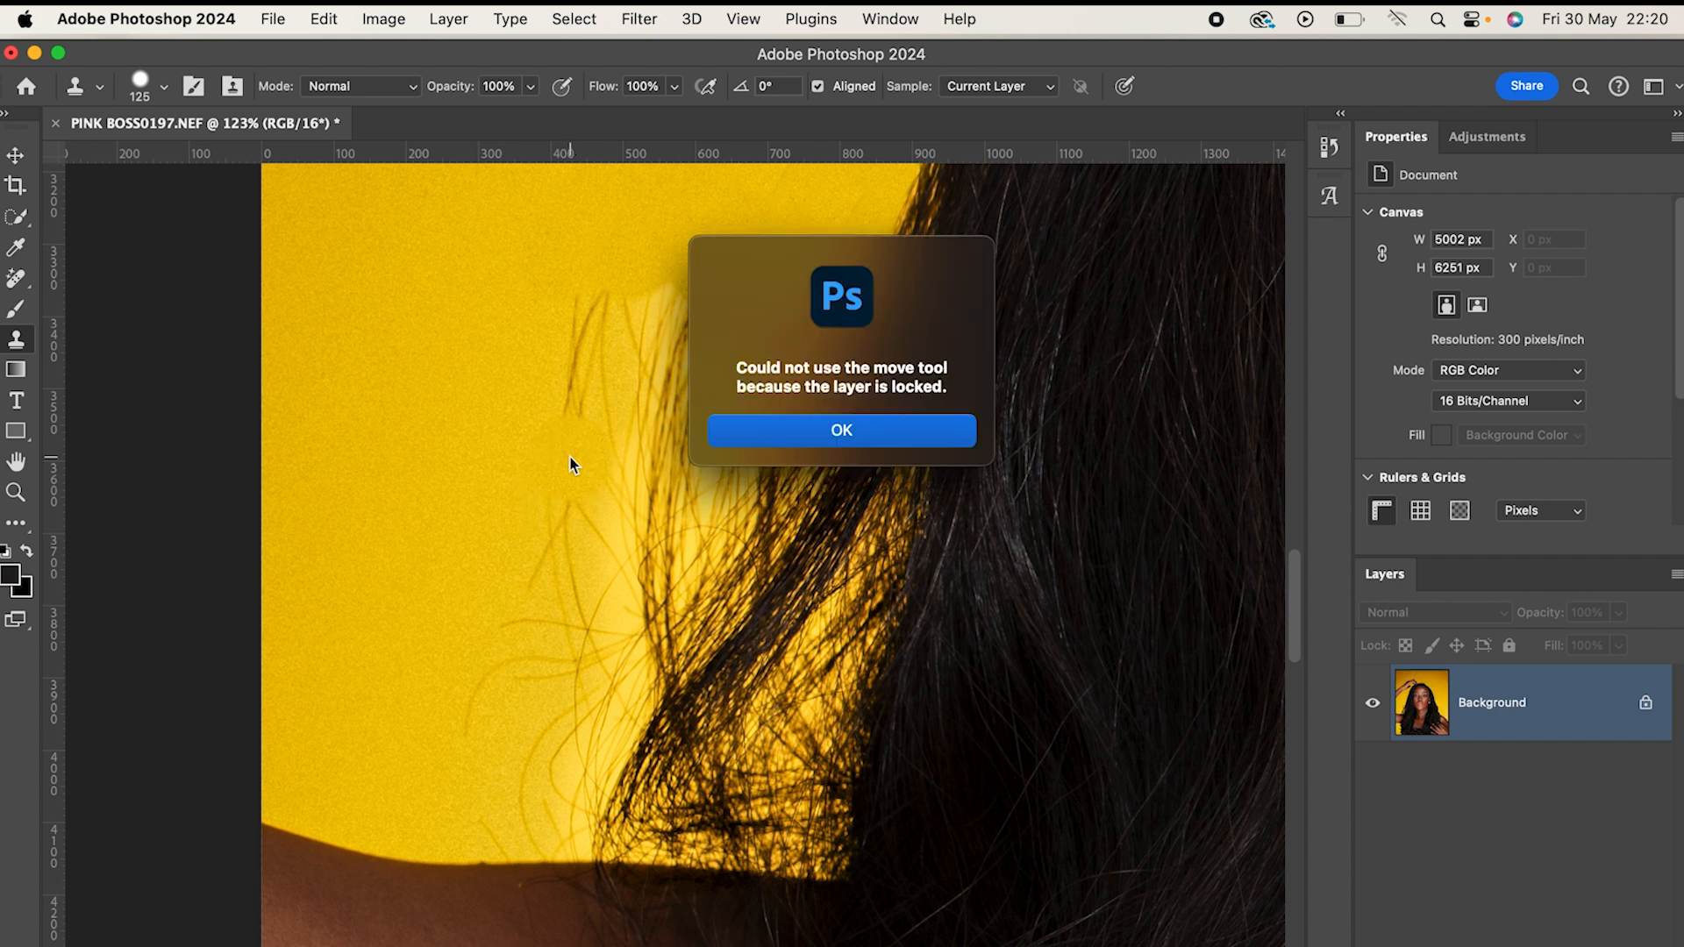
click(857, 432)
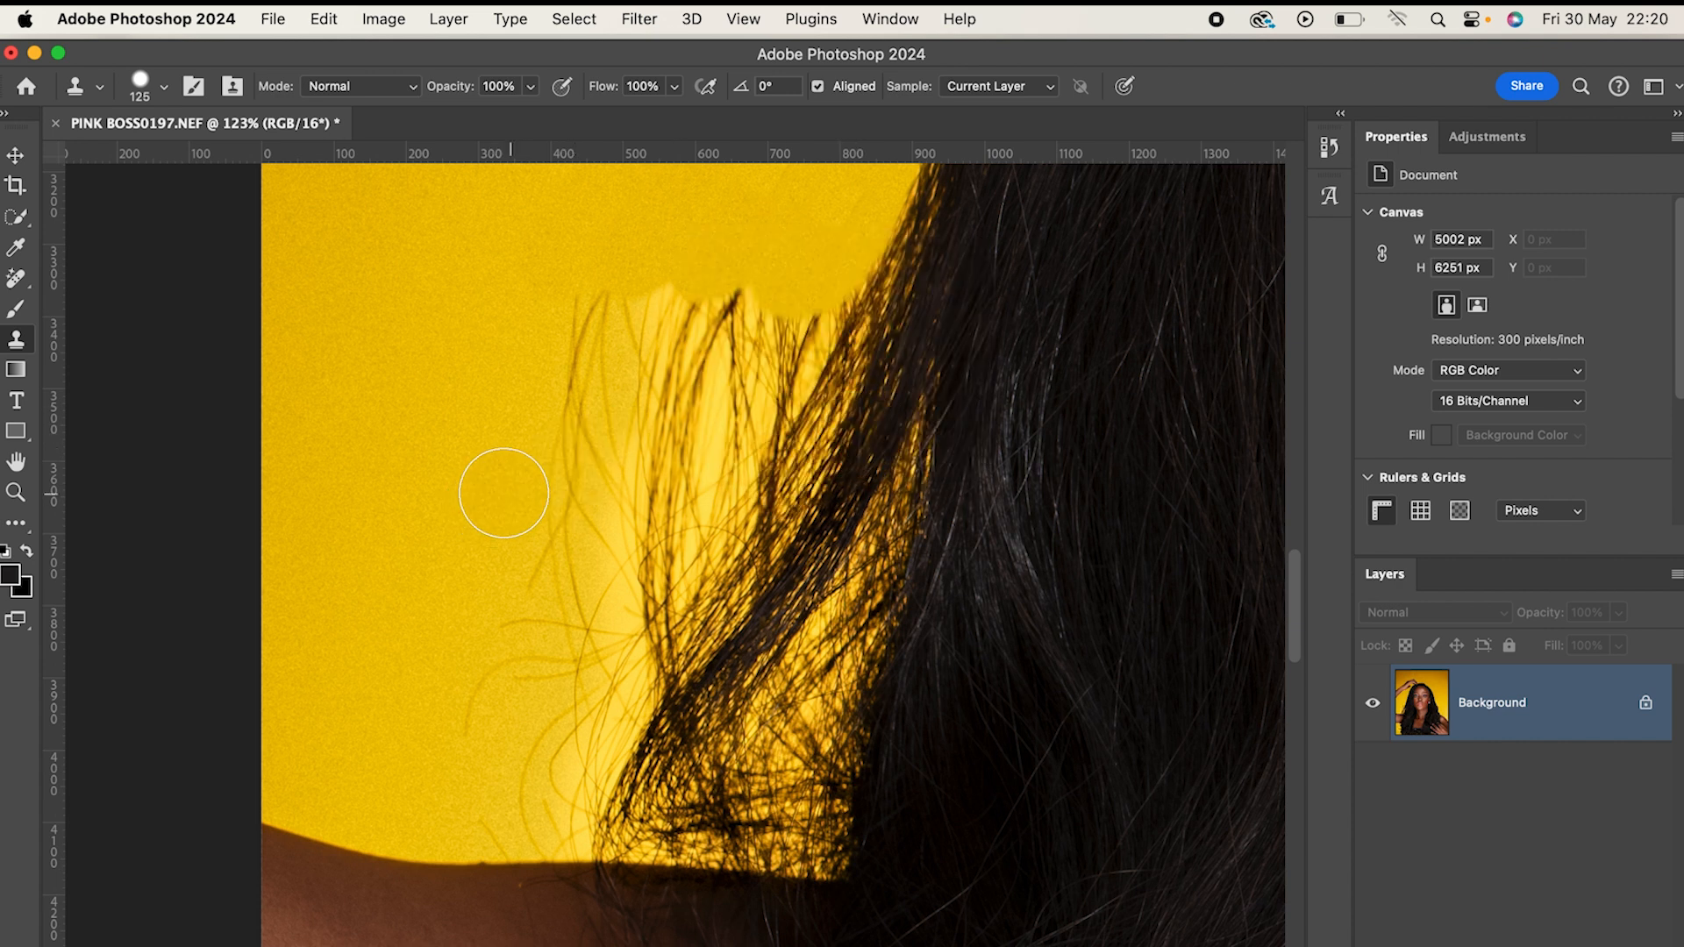
mouse_move(551, 500)
mouse_down()
mouse_move(586, 286)
mouse_move(549, 361)
mouse_up()
alt+click(622, 343)
drag(718, 300, 498, 476)
mouse_move(821, 290)
mouse_down()
mouse_move(776, 345)
mouse_move(591, 472)
mouse_up()
mouse_move(716, 438)
mouse_down()
mouse_move(617, 520)
mouse_move(588, 520)
mouse_move(611, 437)
mouse_move(553, 433)
mouse_move(511, 643)
mouse_move(578, 511)
mouse_move(528, 602)
mouse_up()
- Clone out the lower curled strands and tidy the diagonal outer edge of the hair above the arm
alt+click(527, 588)
drag(531, 761, 651, 500)
mouse_move(602, 704)
mouse_down()
mouse_move(652, 634)
mouse_move(724, 424)
mouse_up()
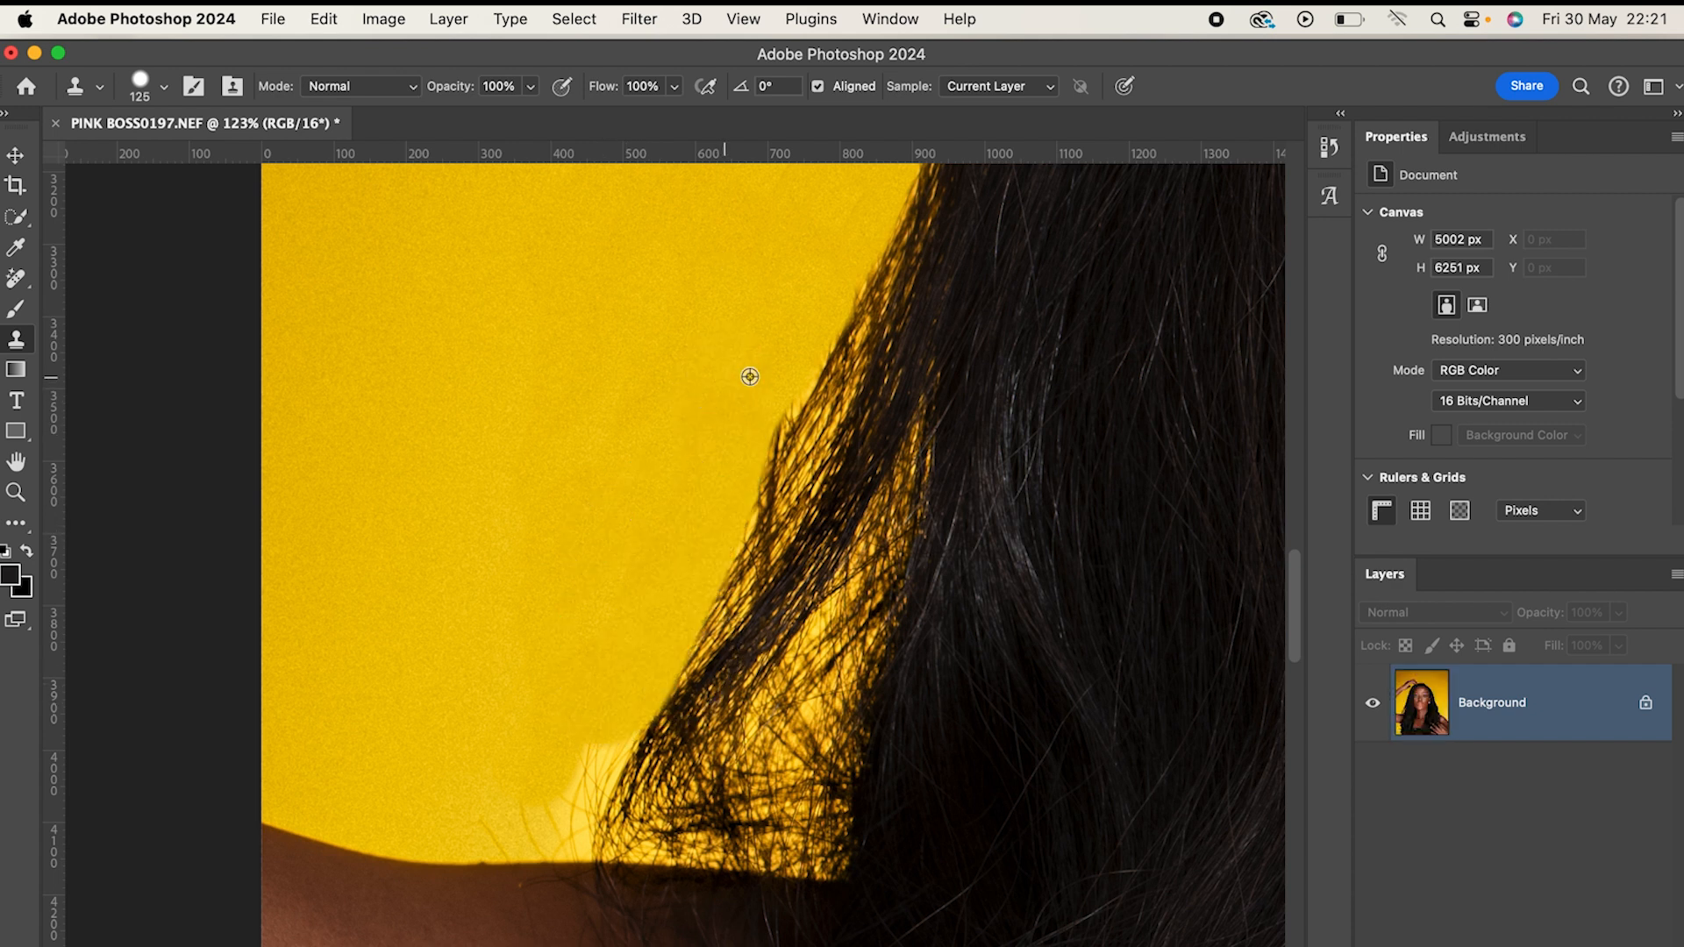
mouse_move(778, 369)
mouse_down()
mouse_move(735, 464)
mouse_move(681, 485)
mouse_up()
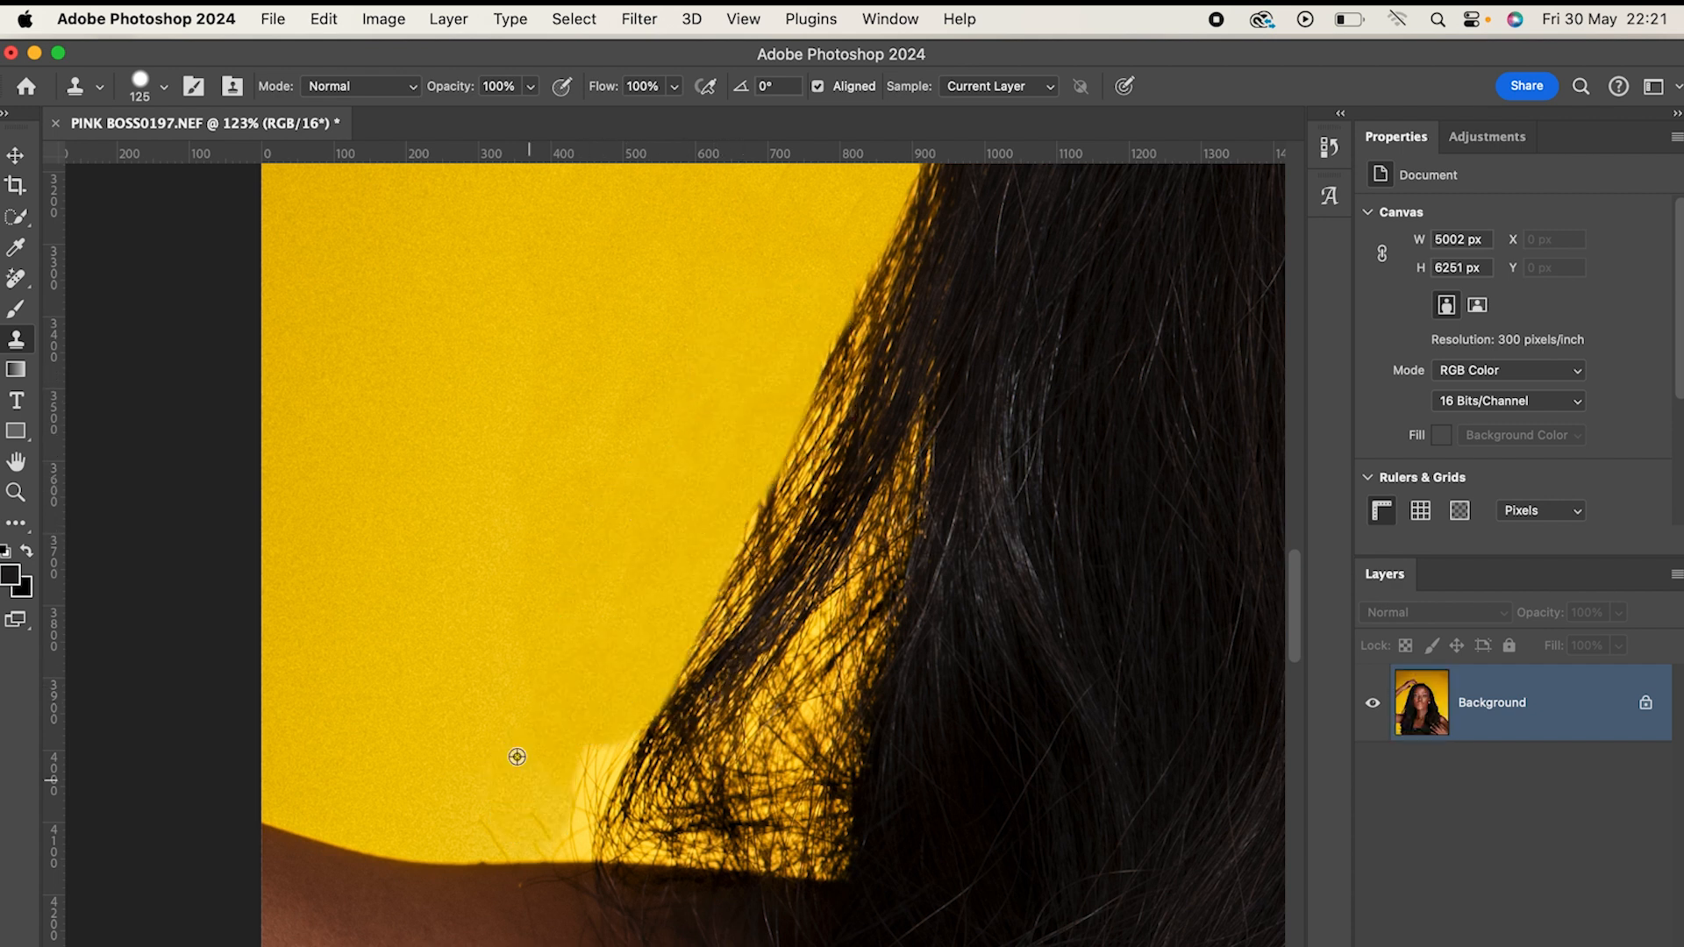
- Clean the last wisps just above the arm, reducing the Clone Stamp brush to 80 px near the hair
alt+click(491, 815)
mouse_move(495, 847)
mouse_down()
mouse_move(597, 623)
mouse_move(566, 669)
mouse_up()
mouse_move(550, 815)
mouse_down()
mouse_move(564, 702)
mouse_move(542, 725)
mouse_up()
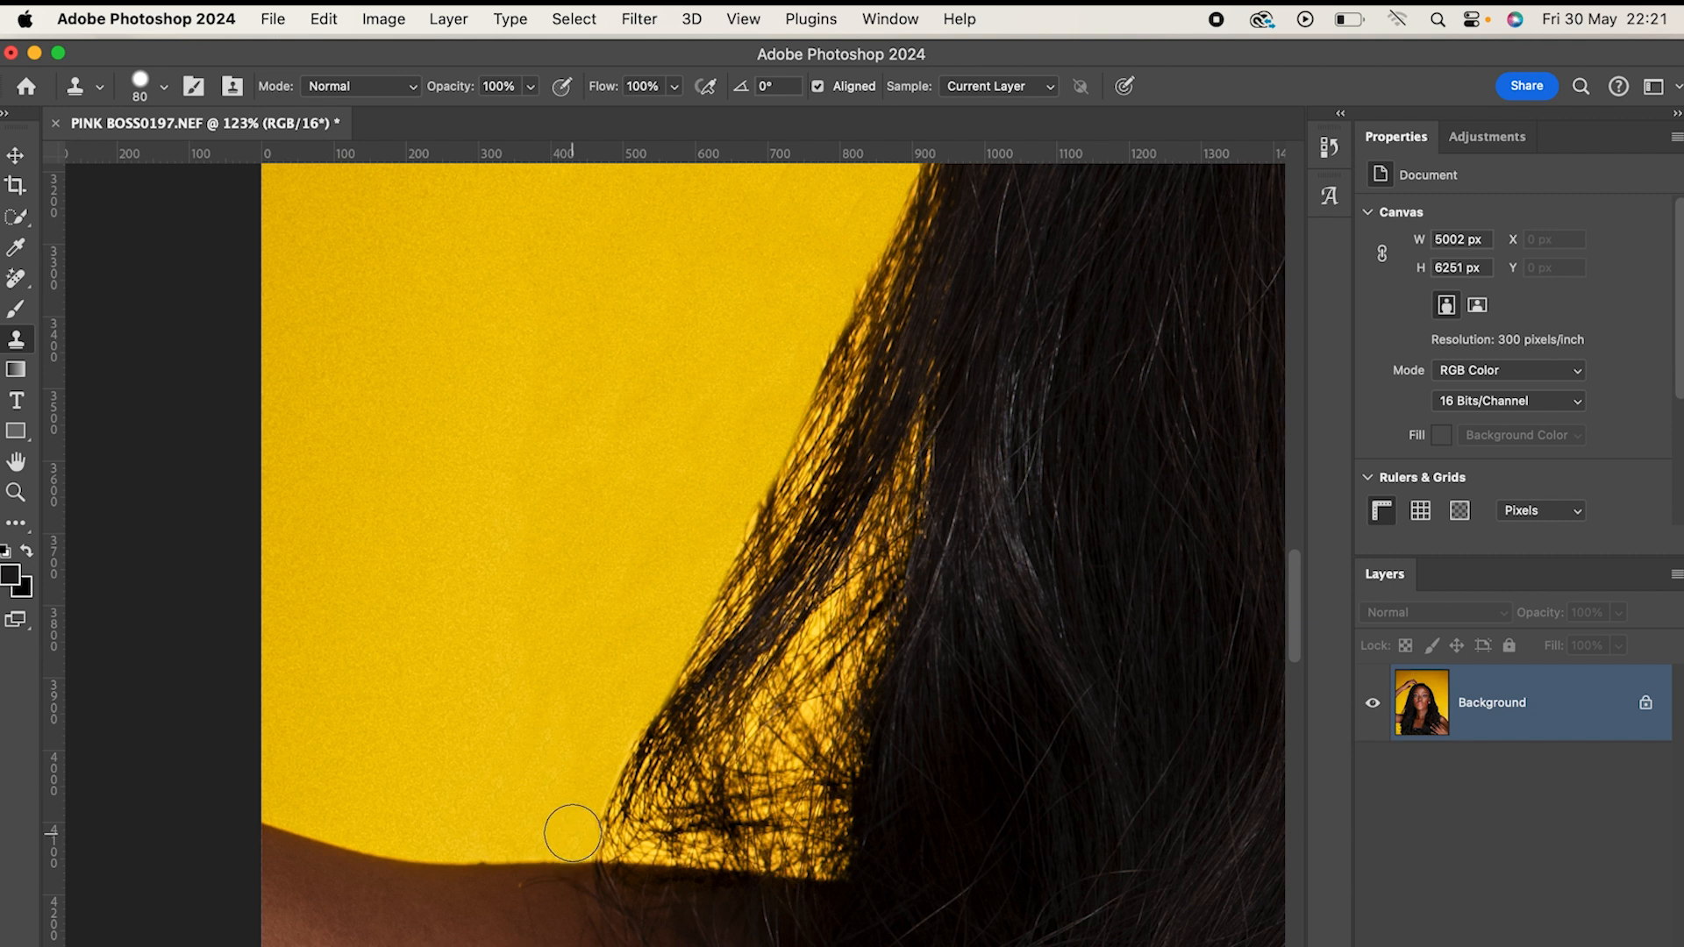
drag(564, 700, 537, 703)
- Reduce the Clone Stamp brush to 40 px and remove the flyaway hairs along the hair edge beside the thumb
scroll(586, 707, down, 5)
scroll(587, 709, down, 5)
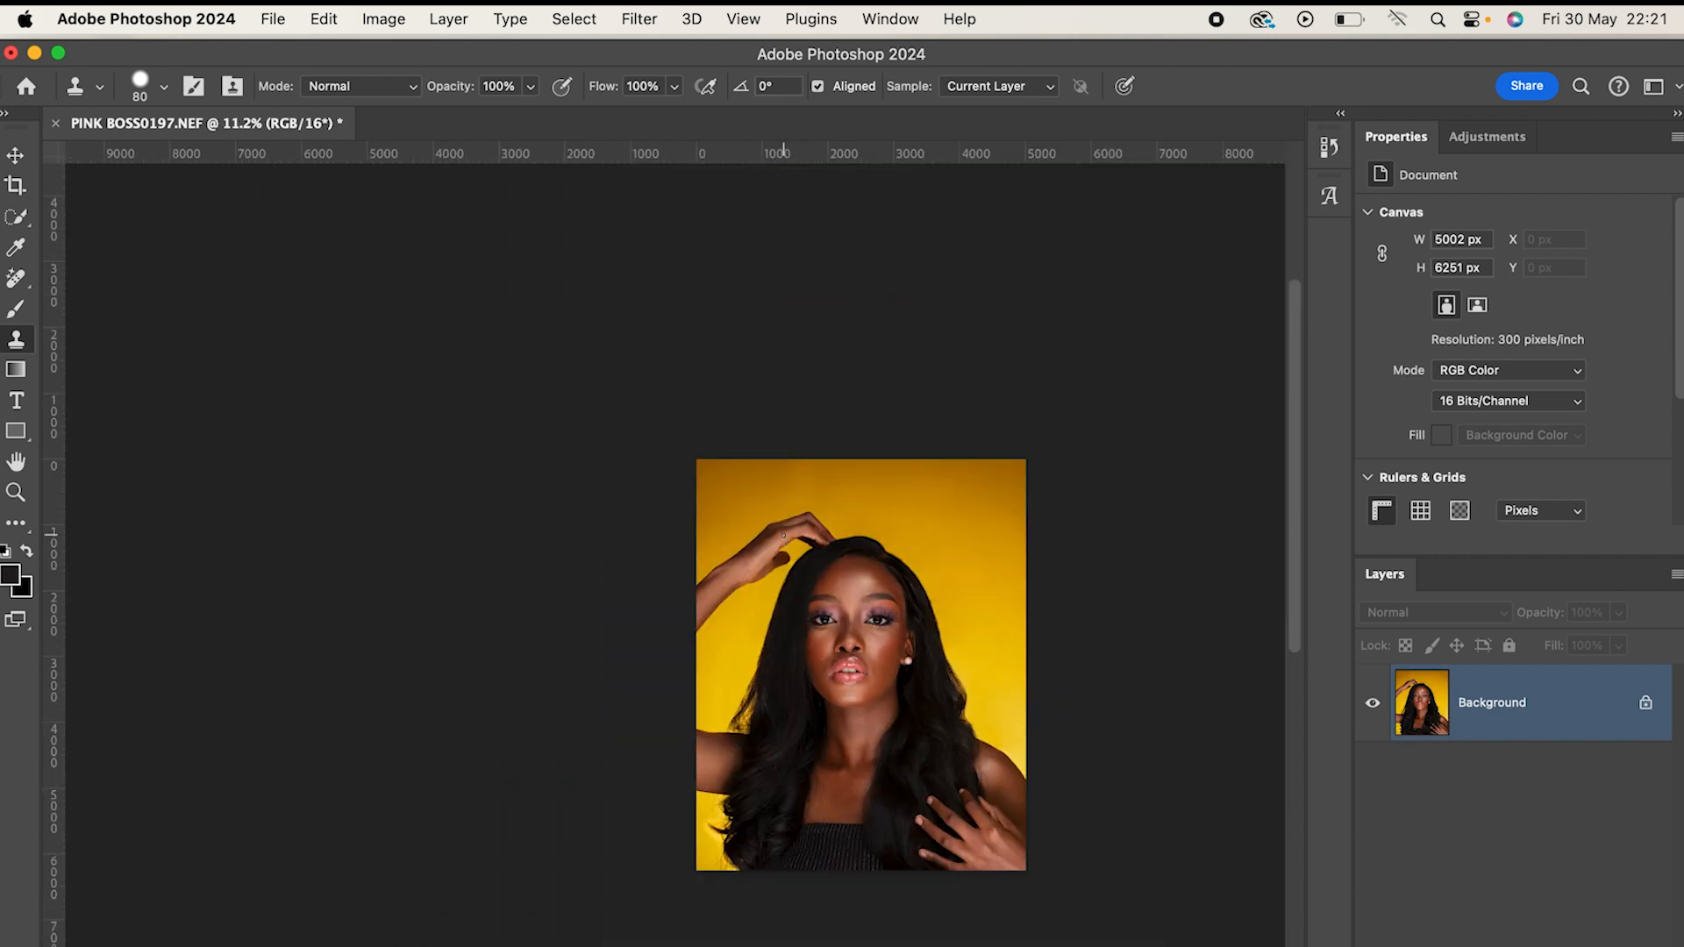
scroll(816, 576, up, 10)
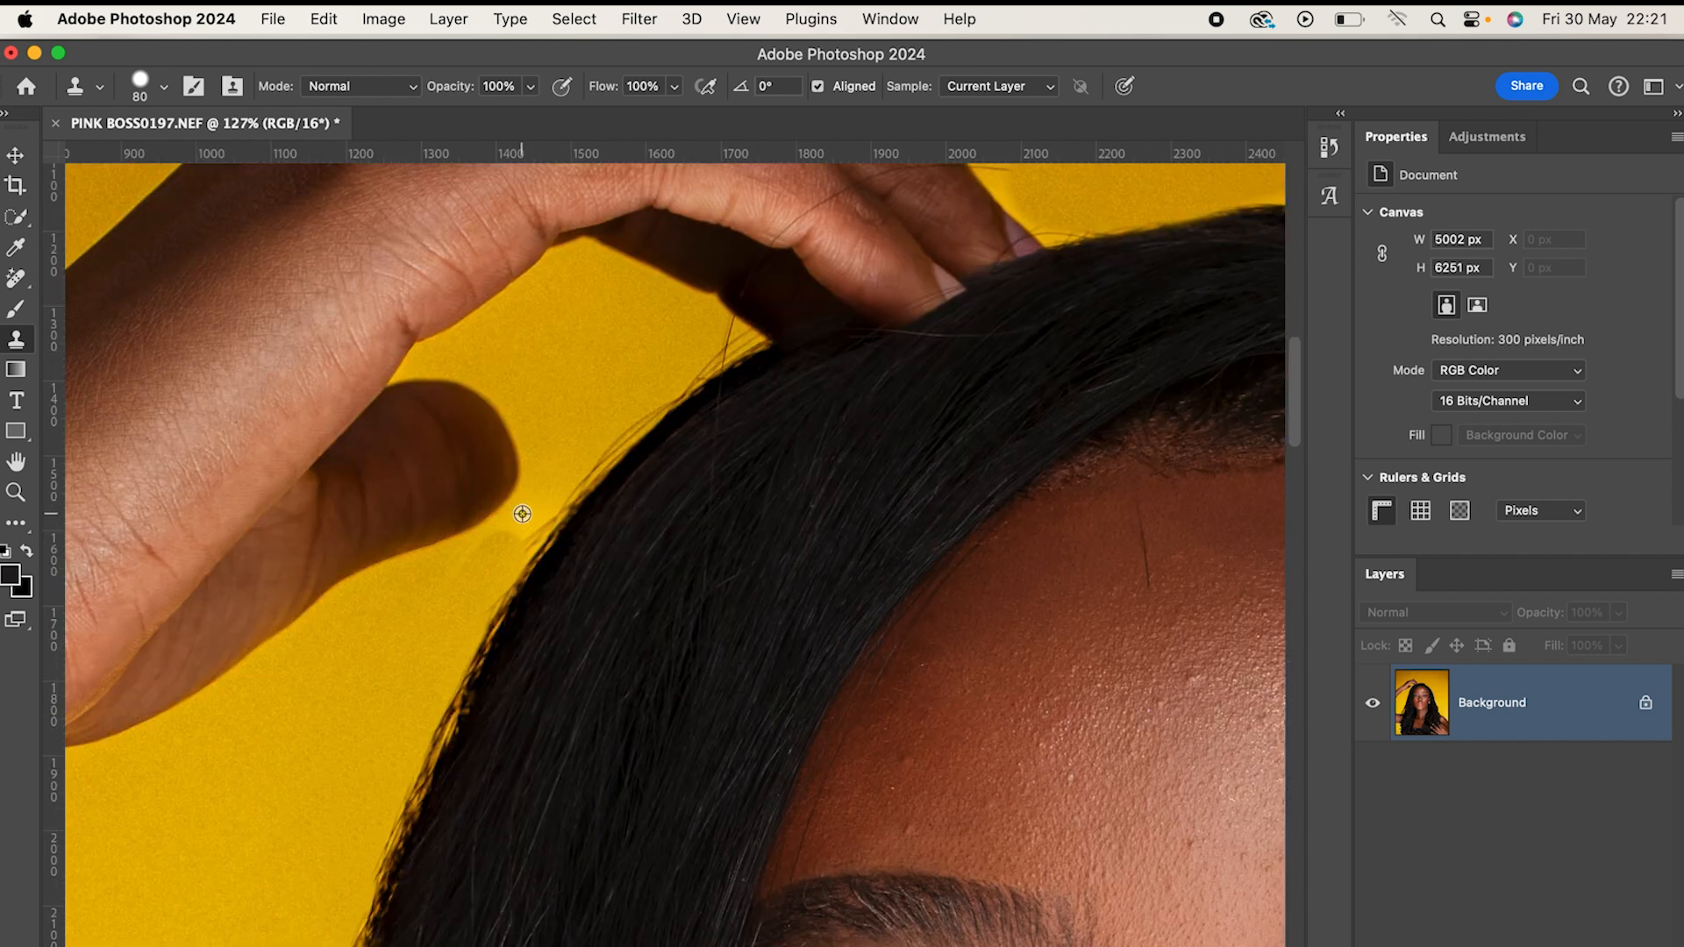
alt+click(522, 513)
scroll(522, 513, up, 4)
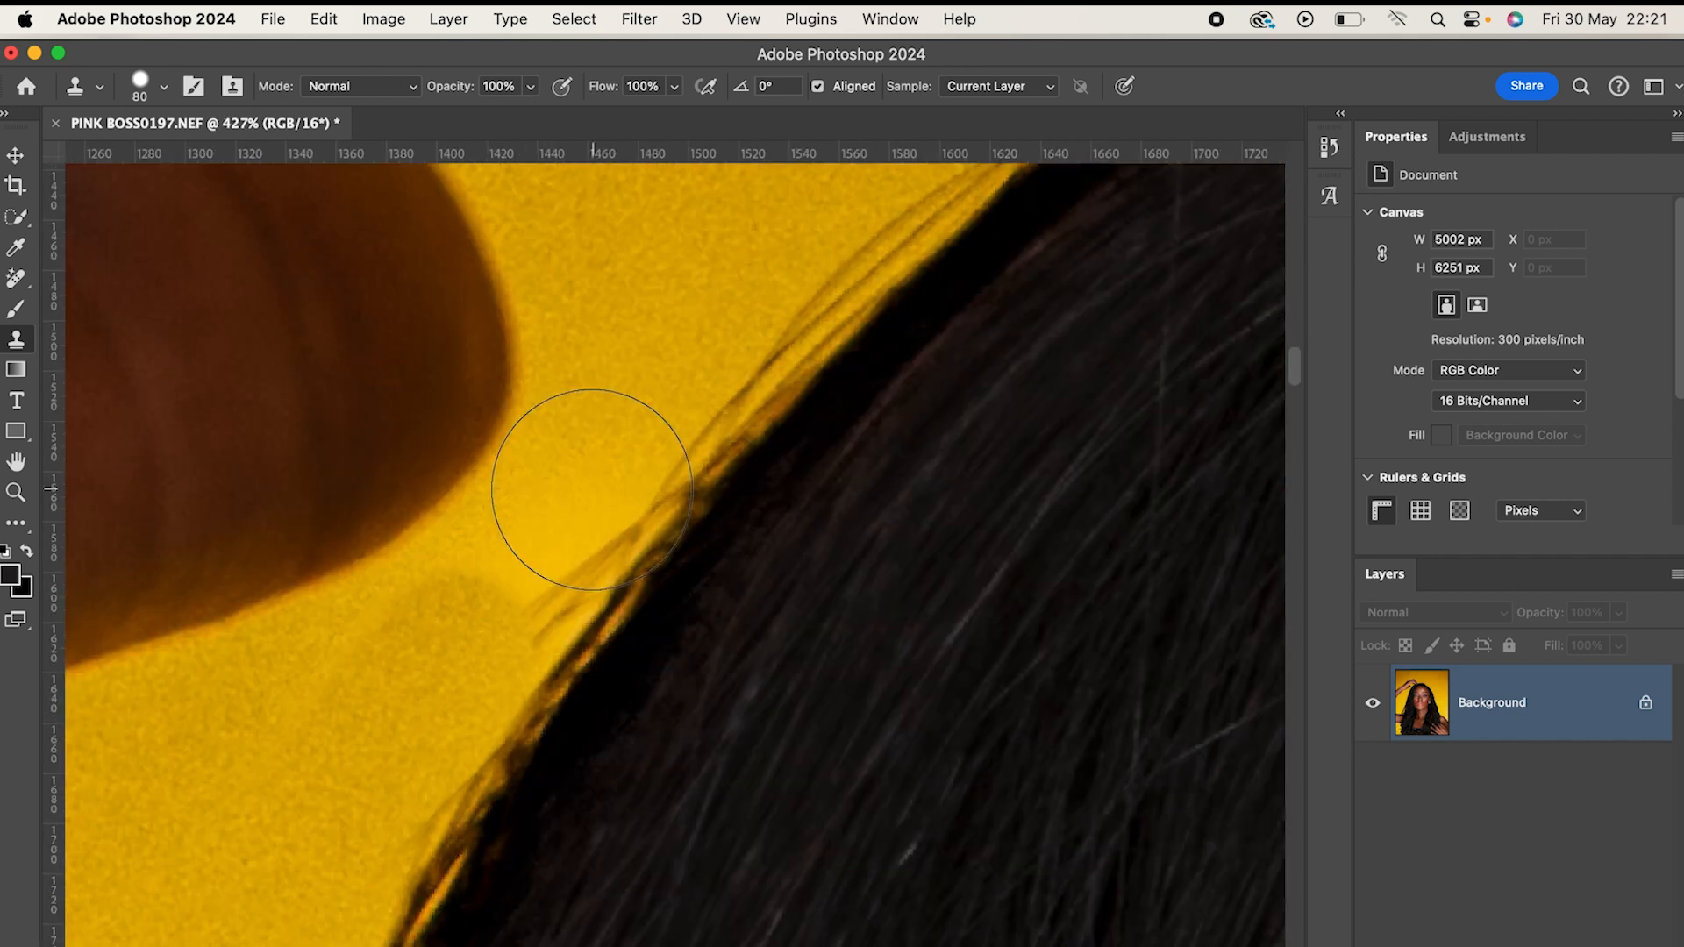
key(bracketleft)
key(bracketleft)
key(bracketleft)
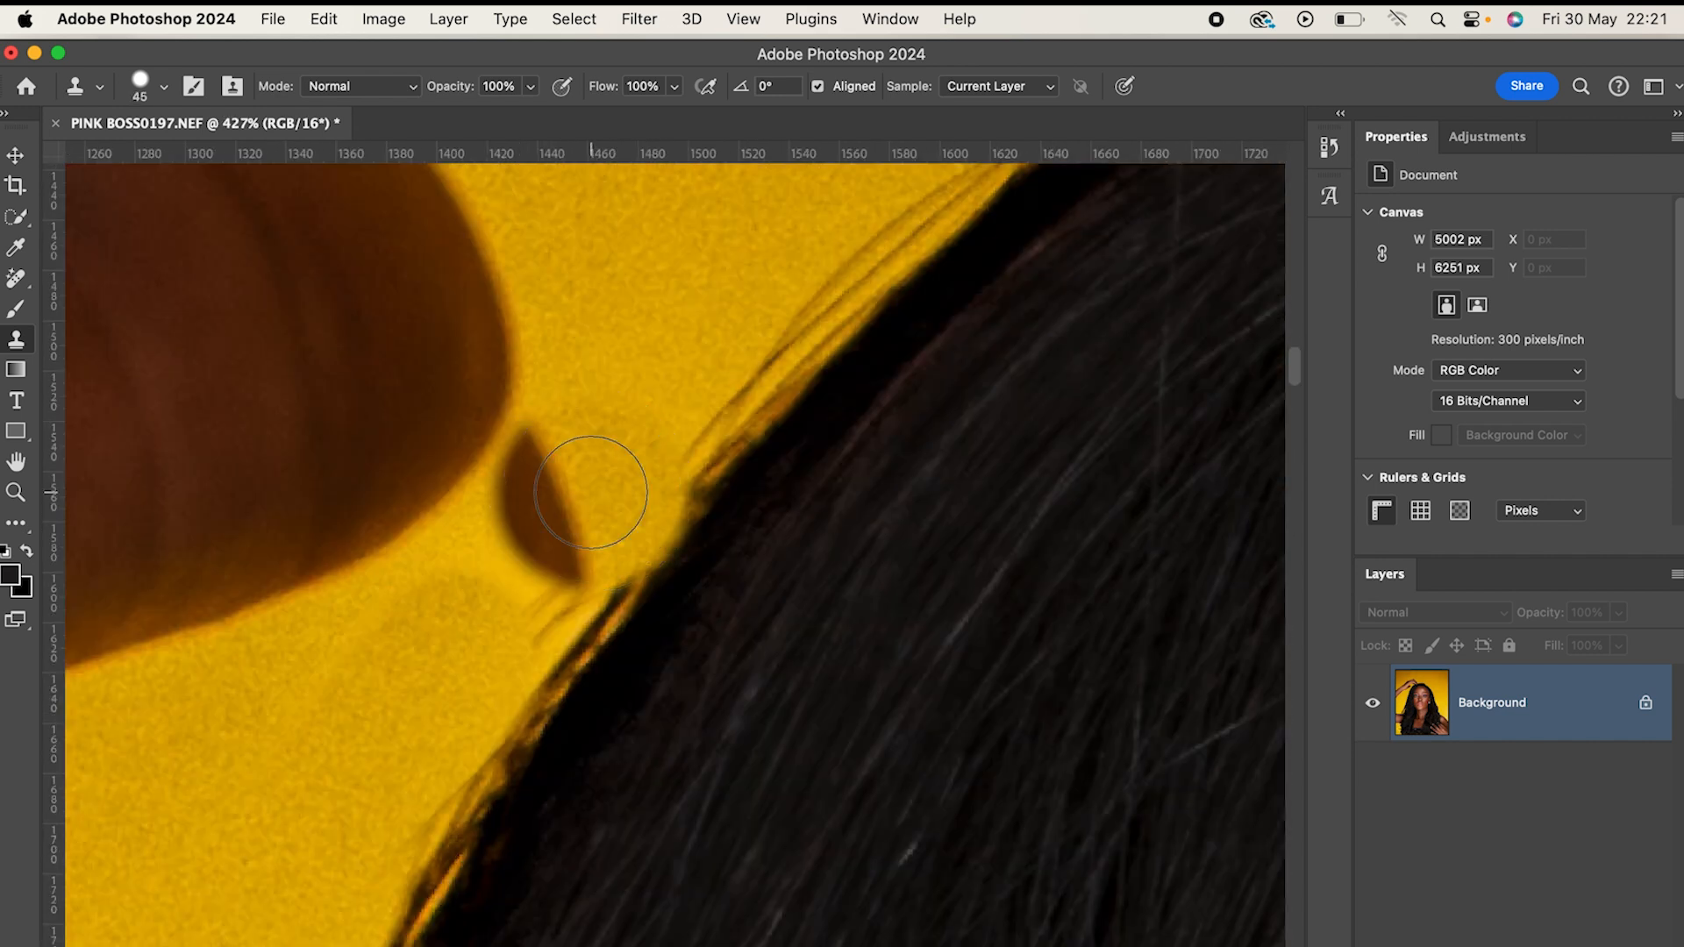
alt+click(589, 480)
drag(623, 477, 459, 646)
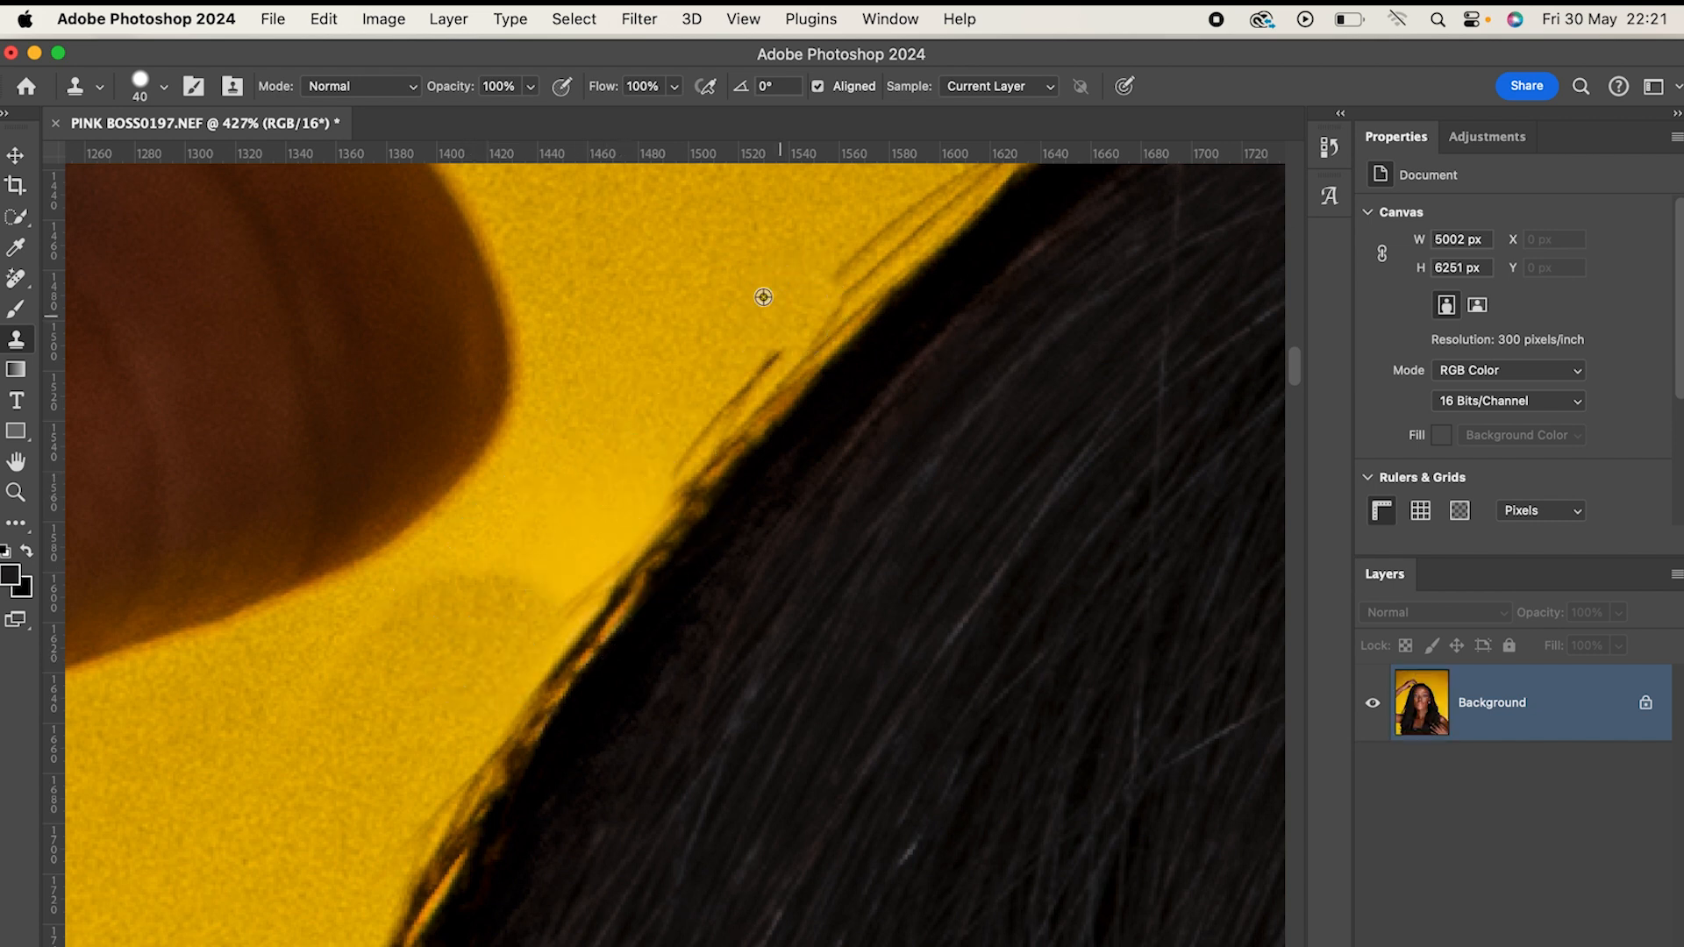
drag(857, 233, 667, 421)
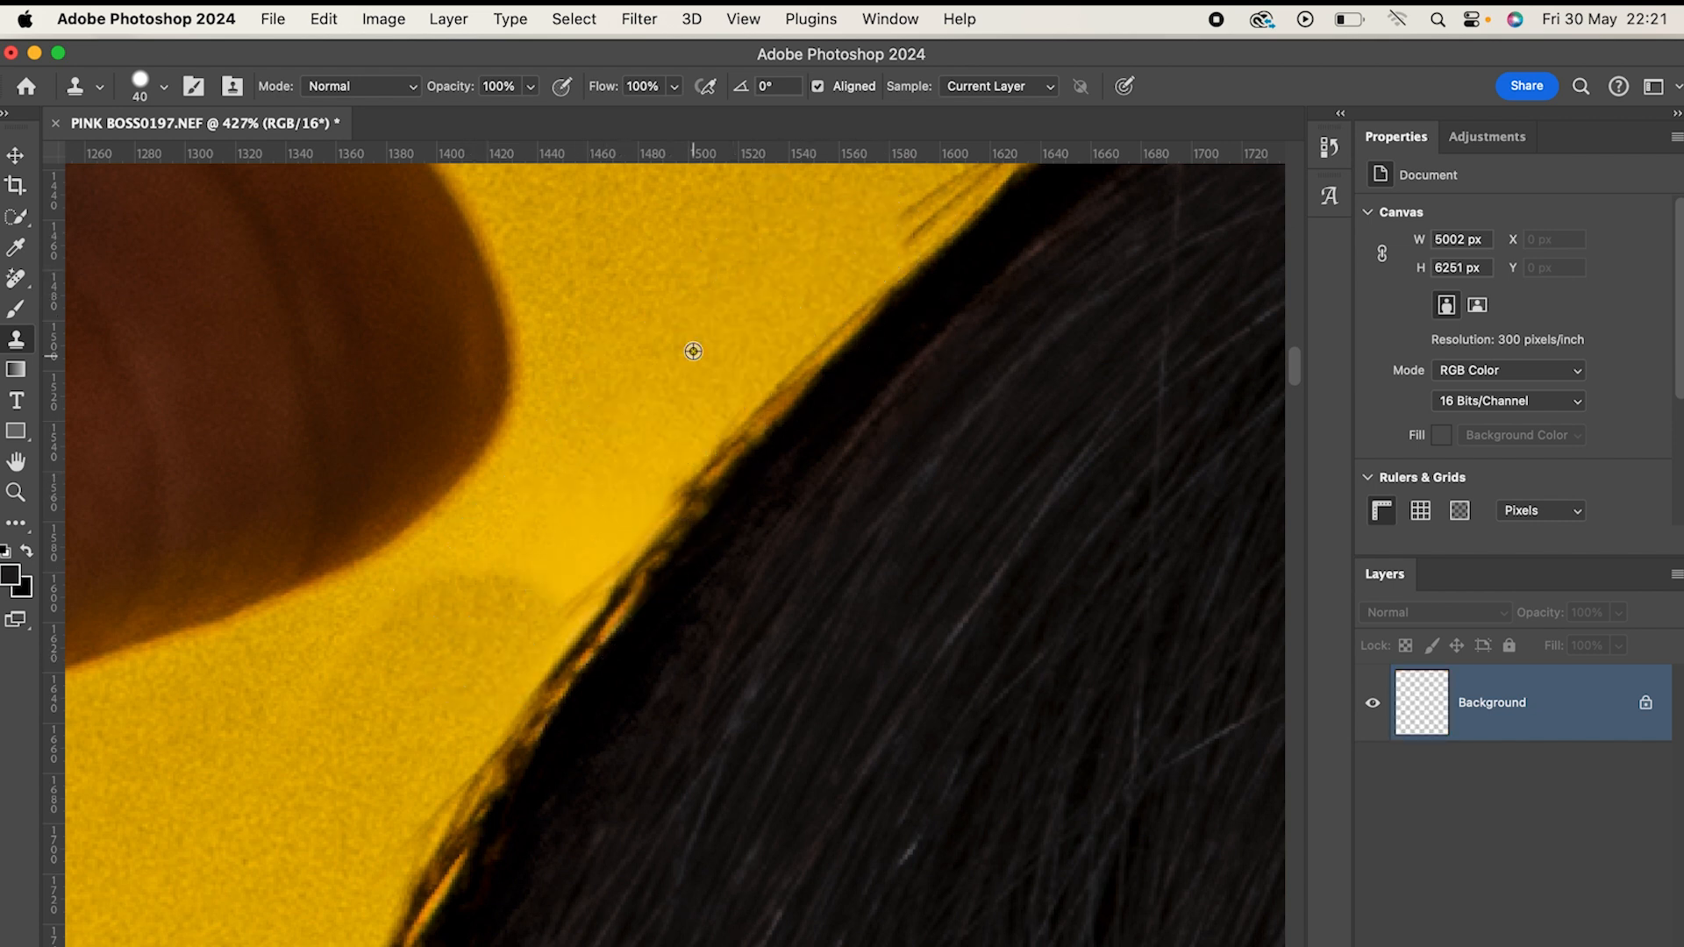
- Clone out the thin strands crossing the yellow gap where the hair meets the raised fingers
scroll(859, 422, up, 5)
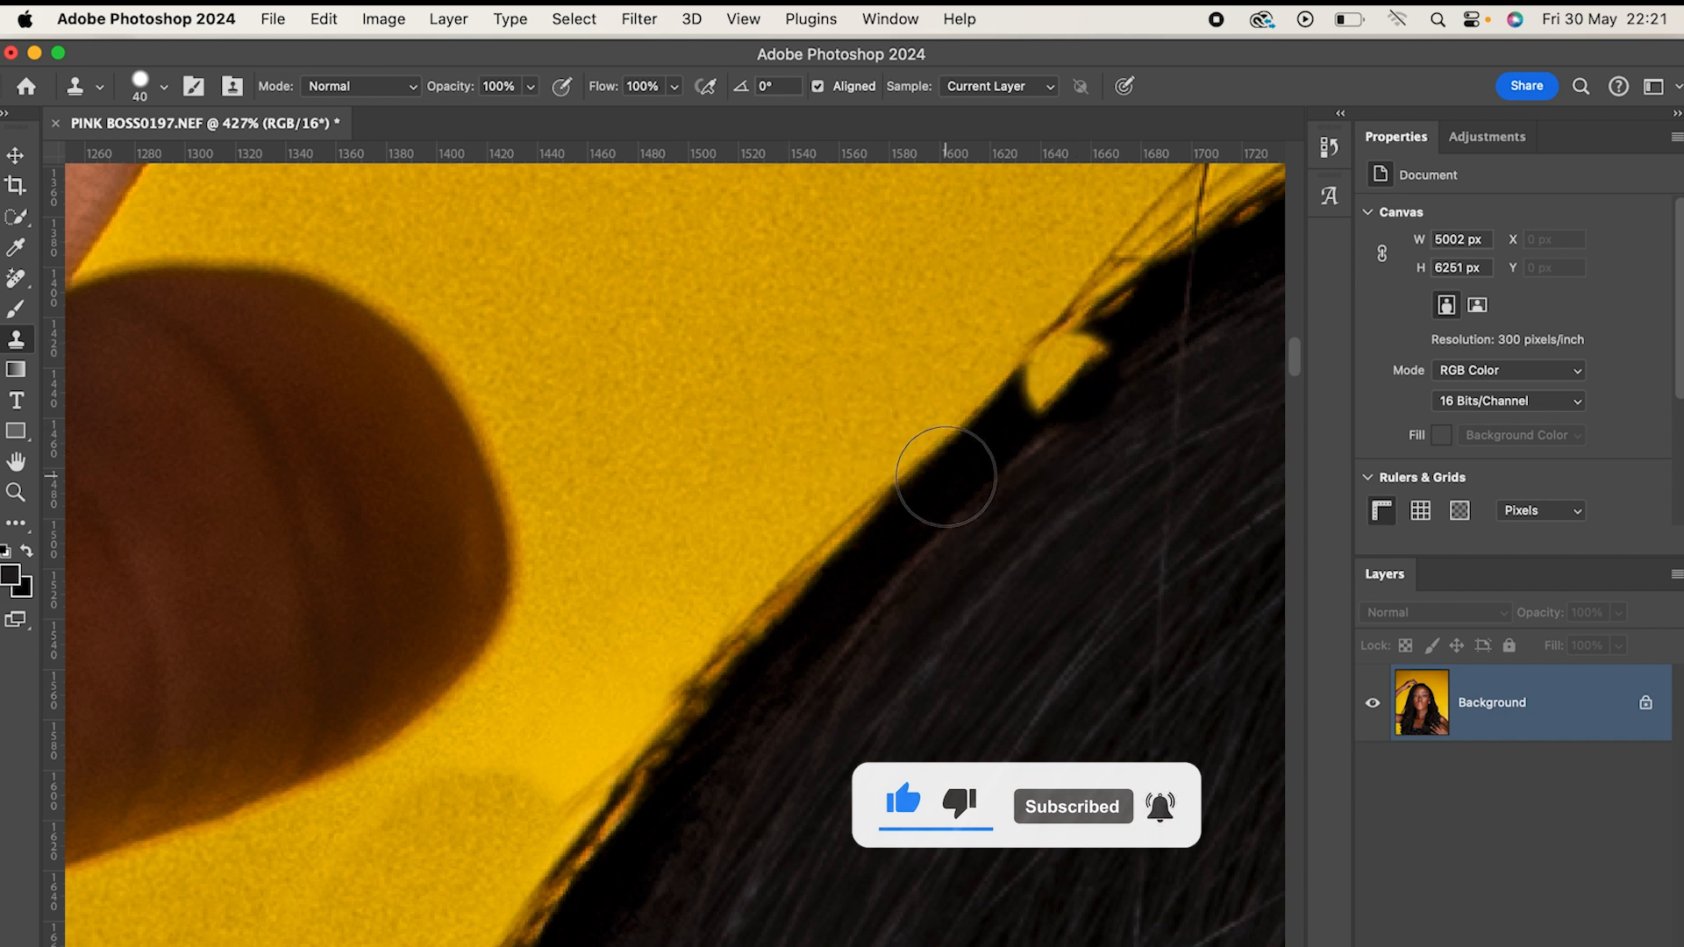
drag(1107, 381, 955, 638)
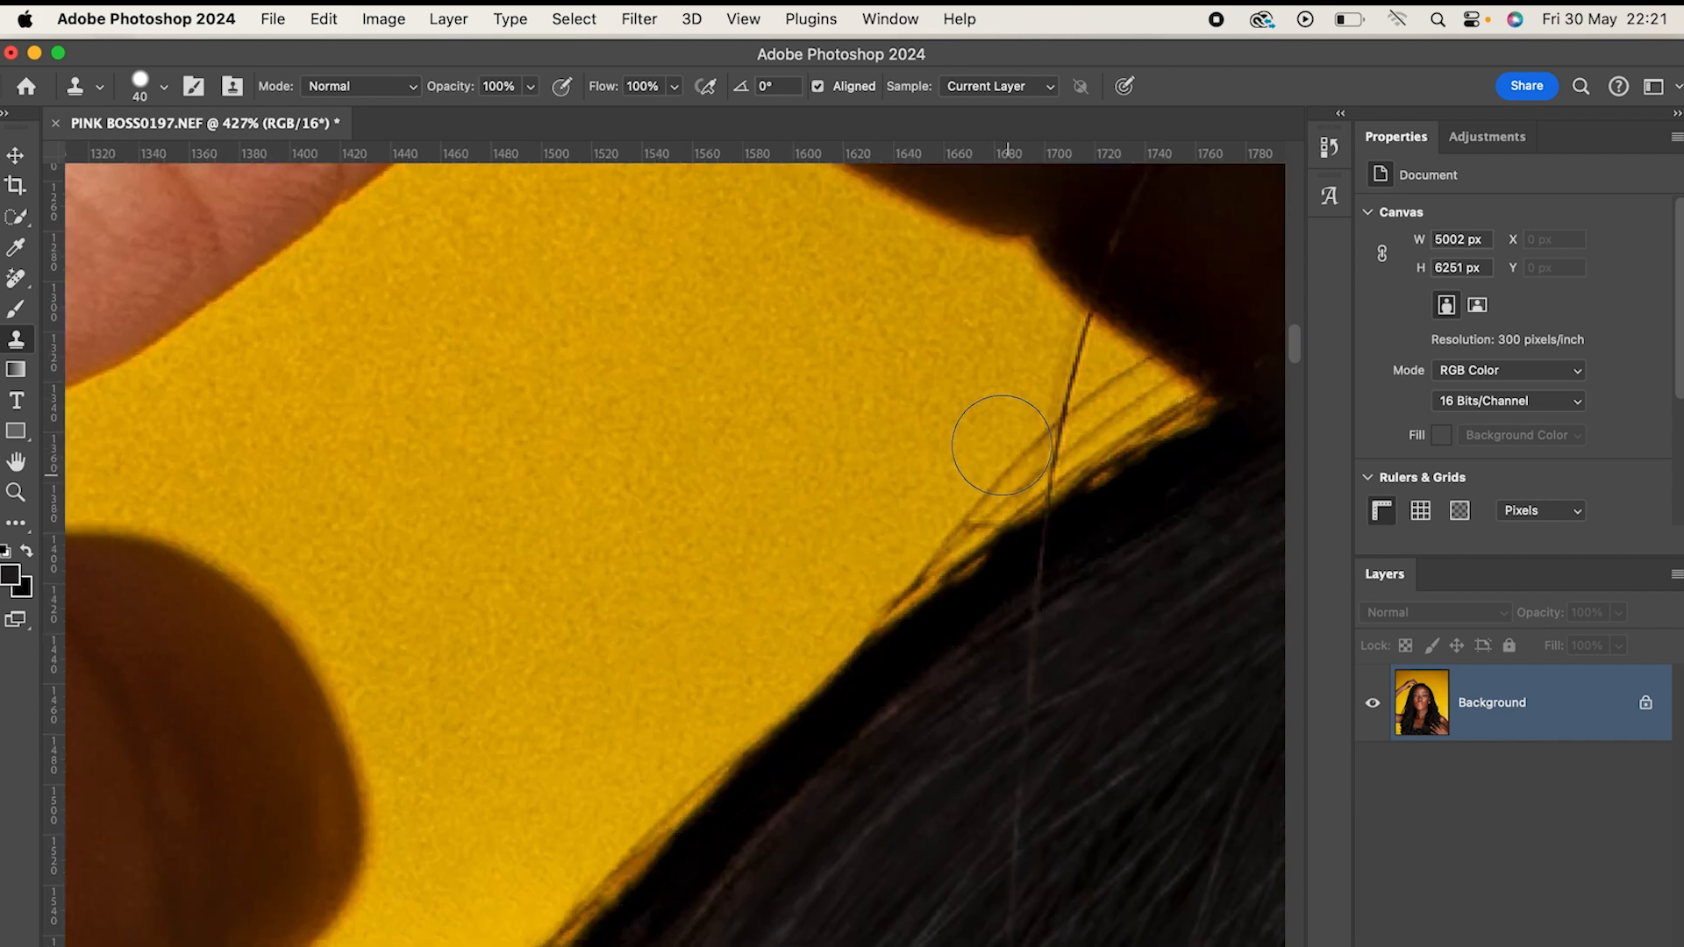
click(1029, 371)
alt+click(1002, 341)
mouse_move(1061, 360)
mouse_down()
mouse_move(1053, 342)
mouse_move(962, 475)
mouse_up()
- Refine the hair edge below the fingers by cloning background over the remaining short wisps
scroll(938, 404, up, 5)
alt+click(1060, 412)
mouse_move(1108, 444)
mouse_down()
mouse_move(1008, 521)
mouse_move(812, 620)
mouse_up()
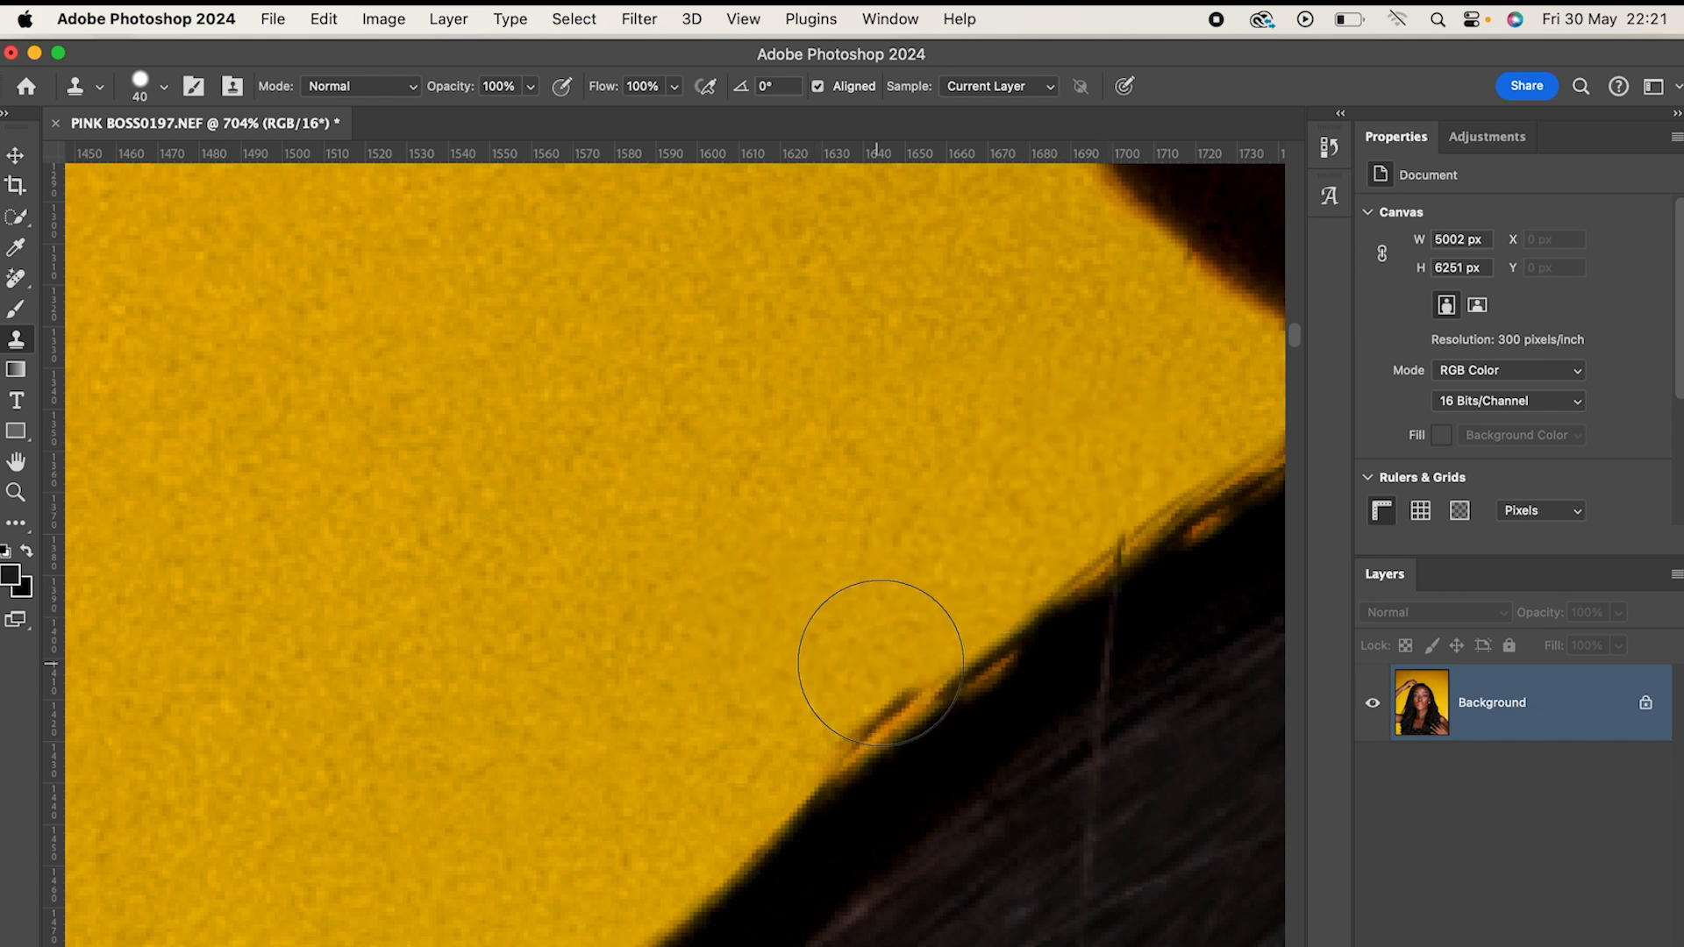
alt+click(774, 602)
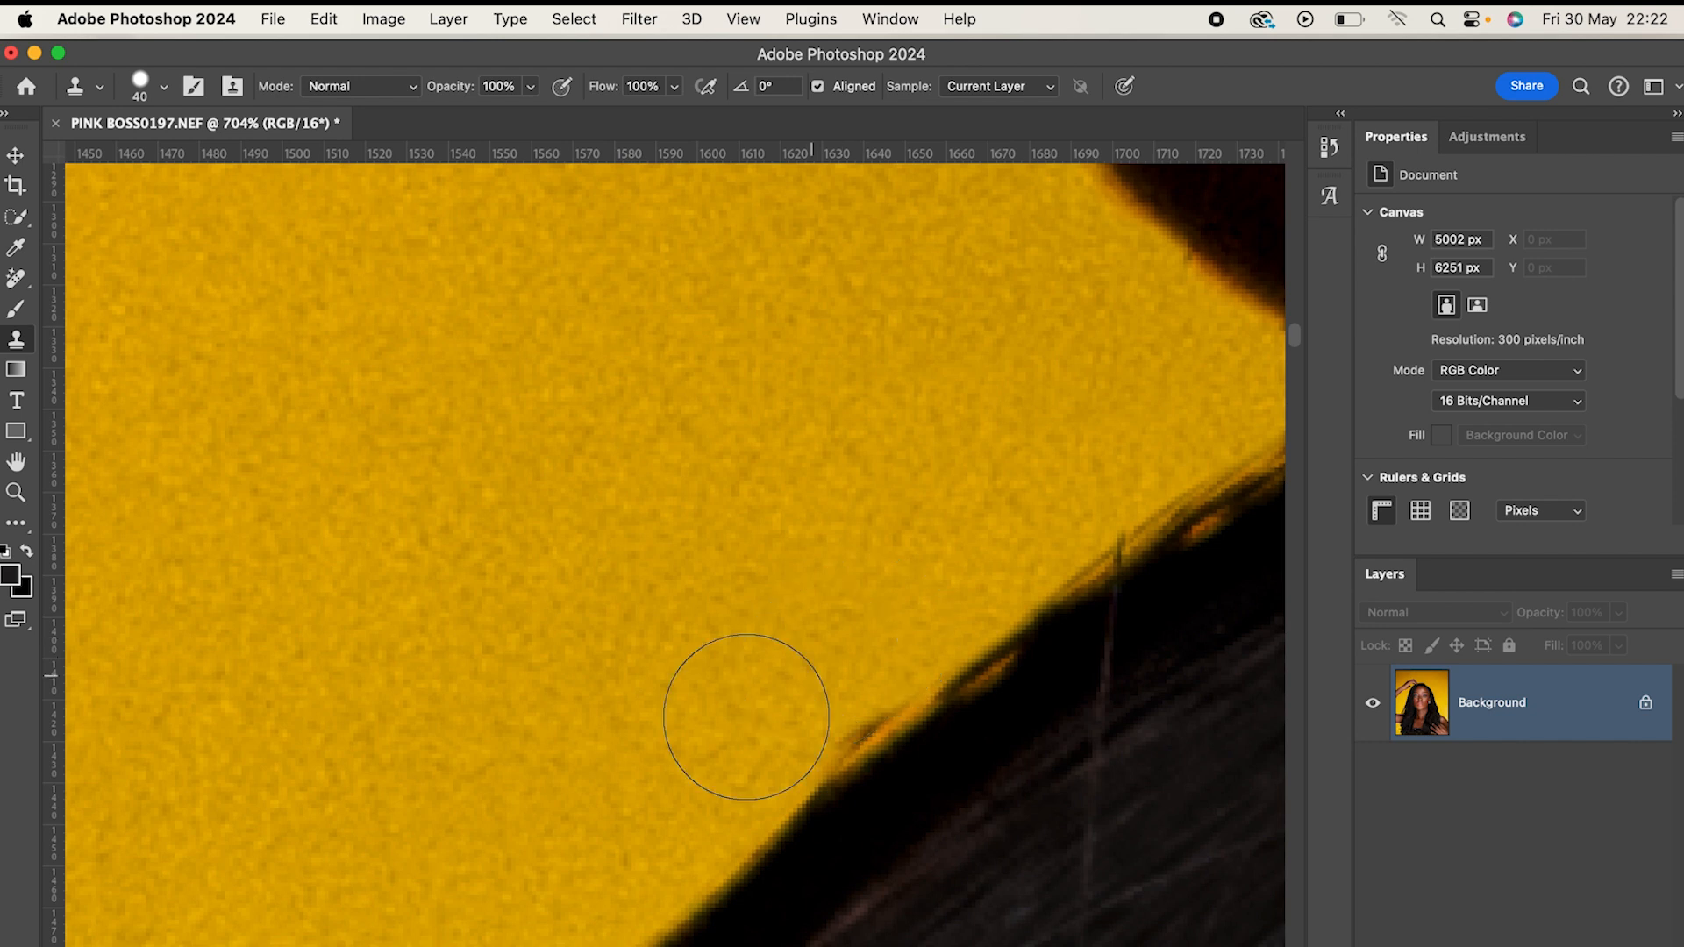
- Use the Patch tool to blend the darker blotch in the yellow background between the forearm and the hair
scroll(770, 611, down, 5)
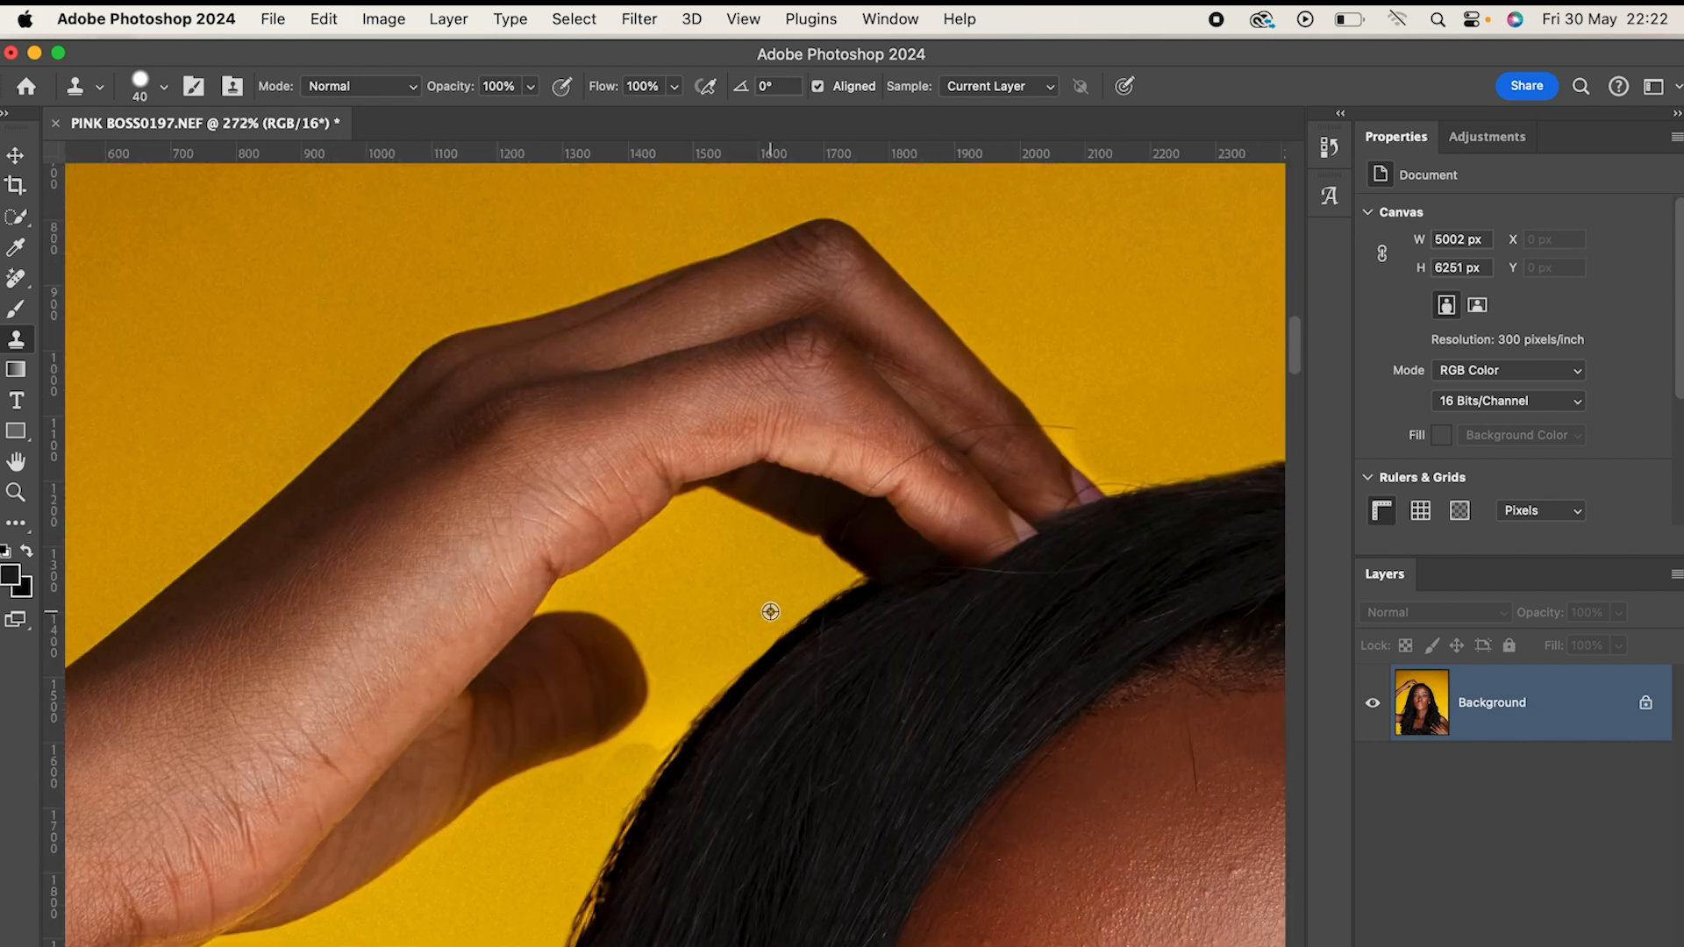
scroll(976, 553, down, 10)
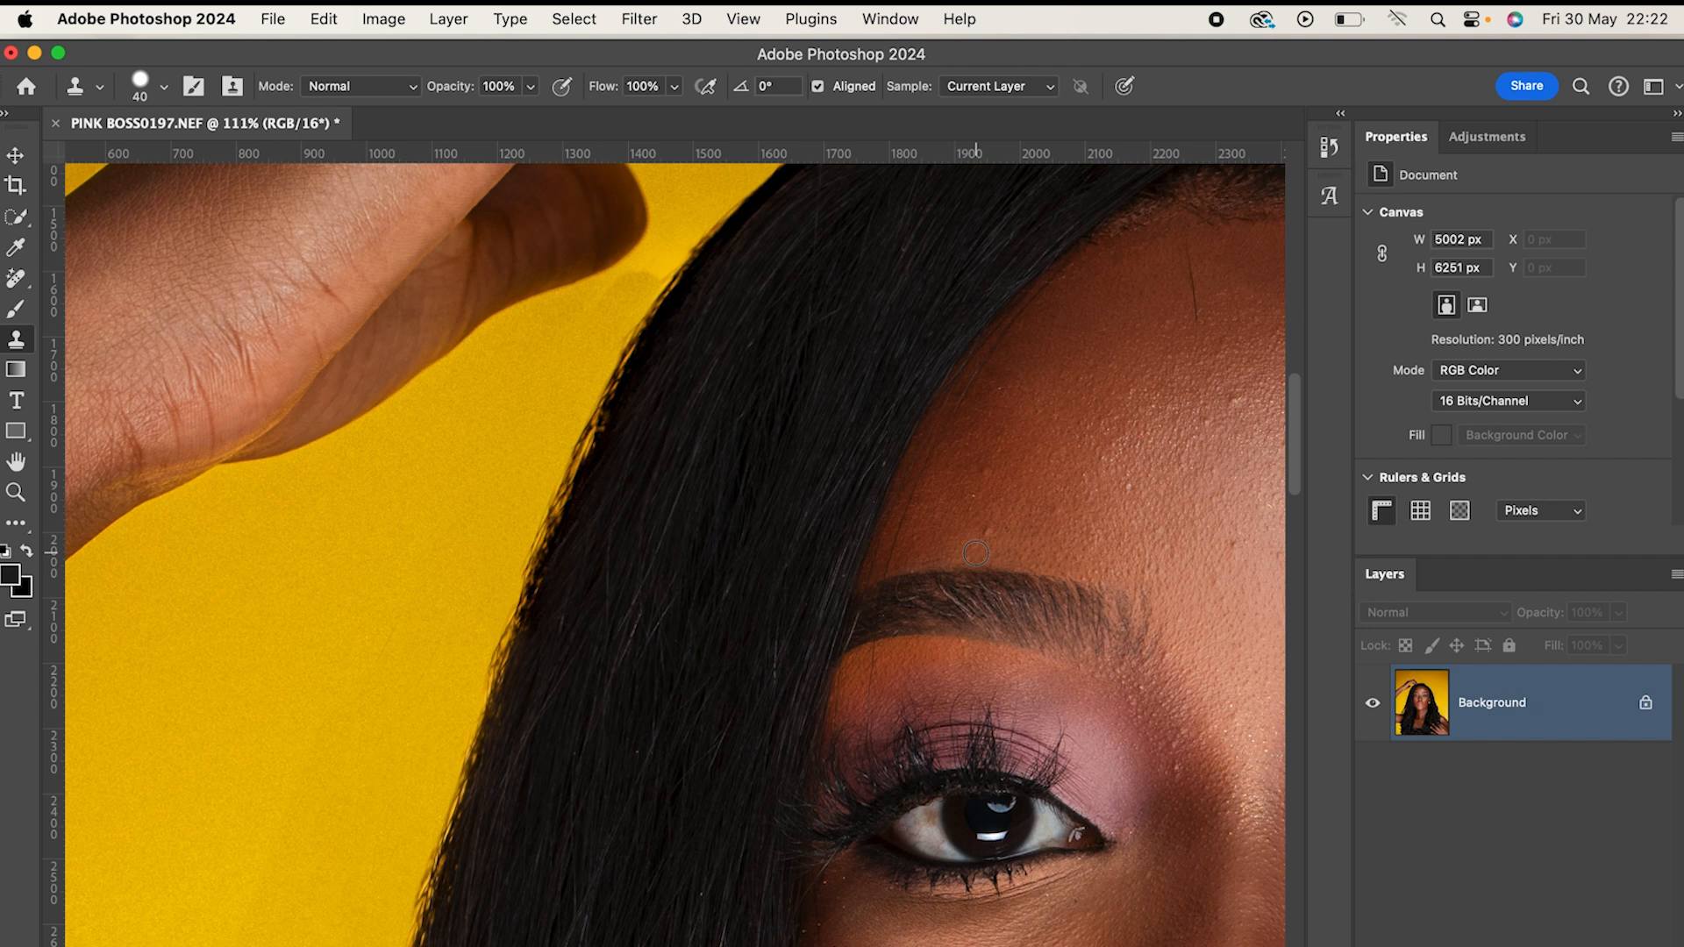
scroll(817, 520, down, 4)
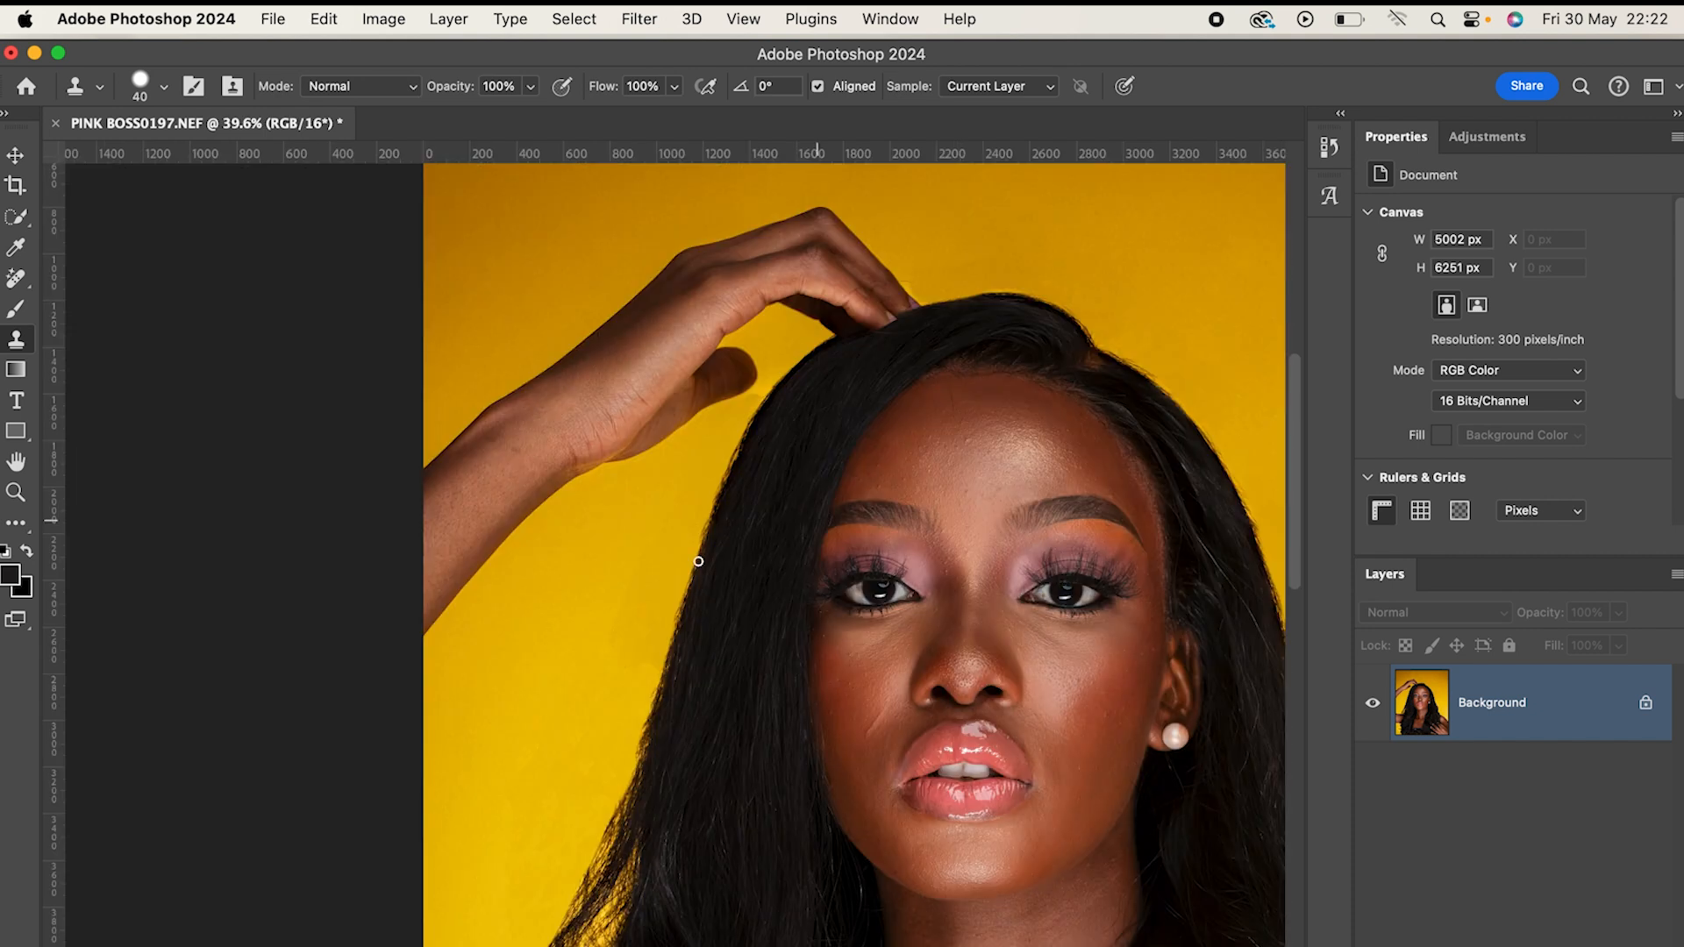
scroll(617, 647, up, 6)
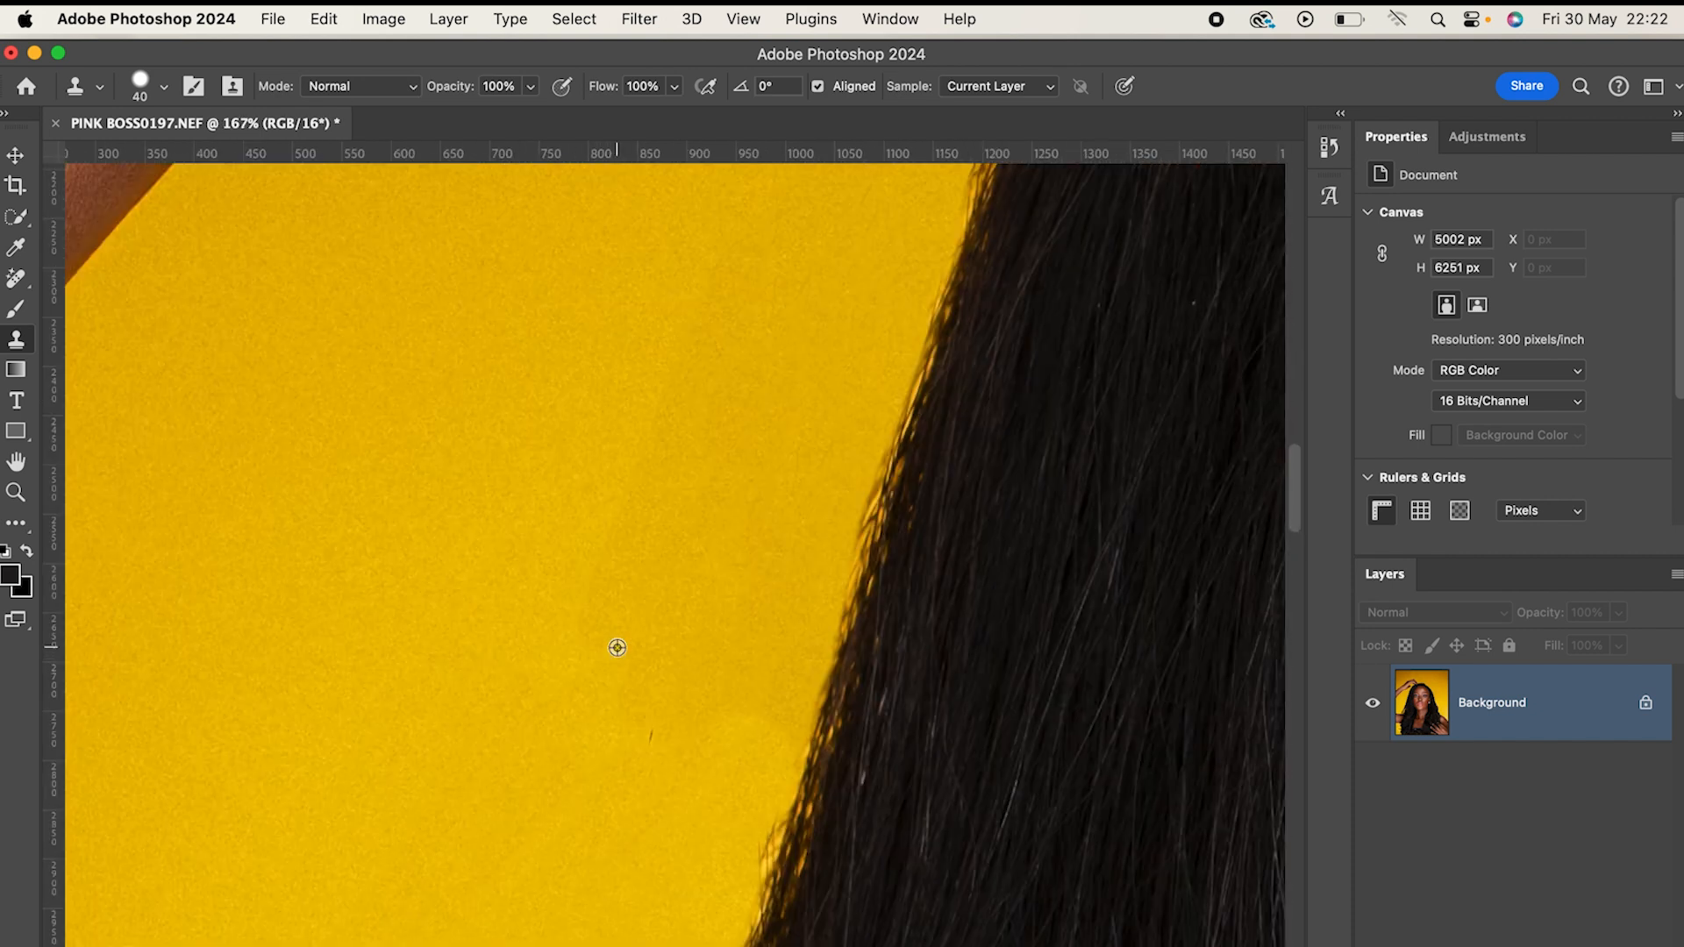
scroll(618, 647, up, 2)
scroll(619, 645, down, 5)
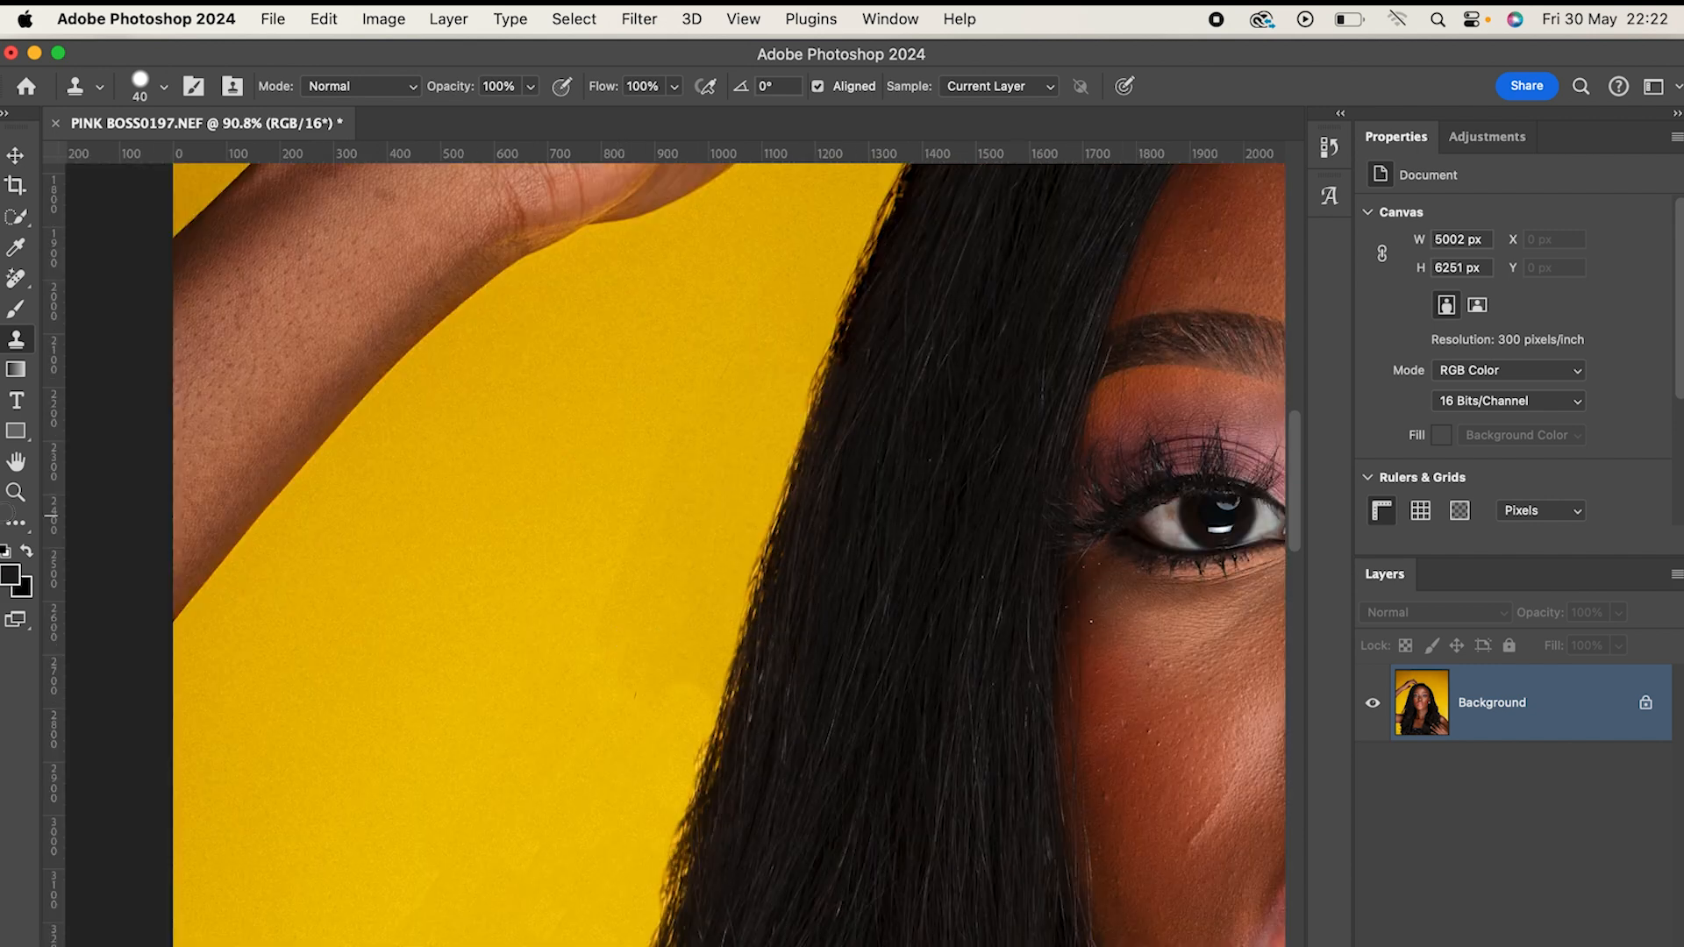
scroll(7, 515, down, 1)
key(j)
mouse_move(622, 395)
mouse_down()
mouse_move(567, 588)
mouse_move(771, 408)
mouse_move(790, 274)
mouse_move(704, 272)
mouse_up()
drag(717, 379, 465, 503)
- Patch further uneven areas of the yellow background, continuing down beside the hair to mouth level
click(571, 699)
mouse_move(580, 649)
mouse_down()
mouse_move(605, 717)
mouse_move(664, 706)
mouse_move(706, 673)
mouse_move(717, 648)
mouse_move(666, 620)
mouse_move(666, 656)
mouse_move(587, 466)
mouse_move(682, 442)
mouse_move(609, 429)
mouse_move(571, 602)
mouse_up()
click(590, 478)
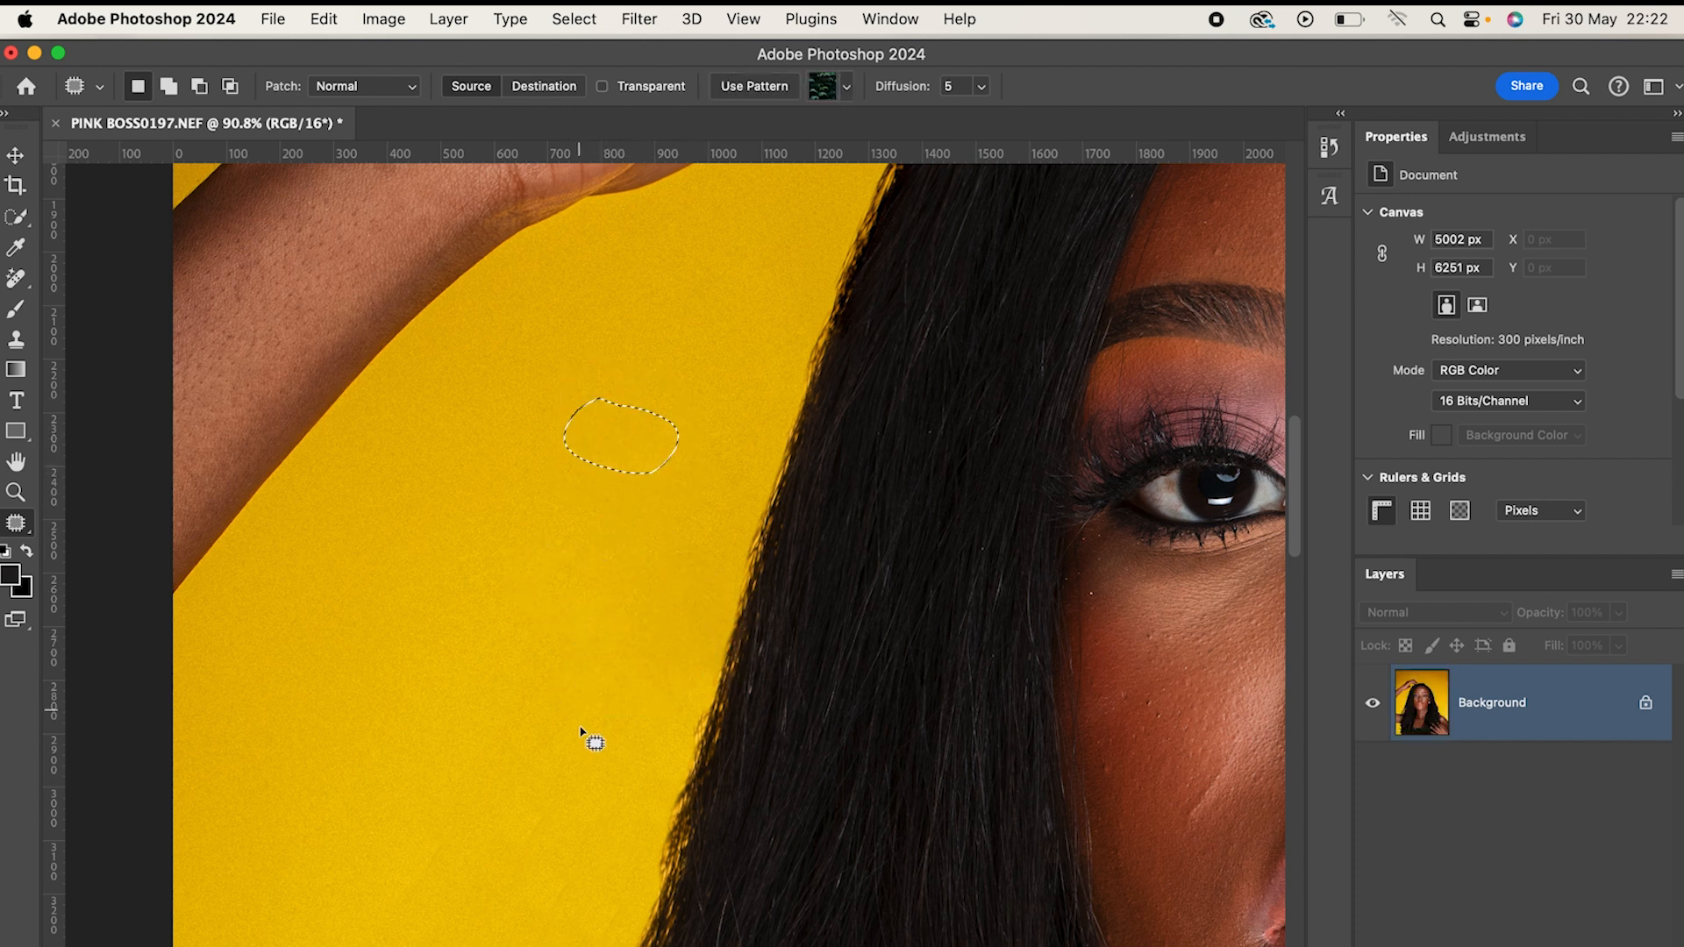
click(580, 730)
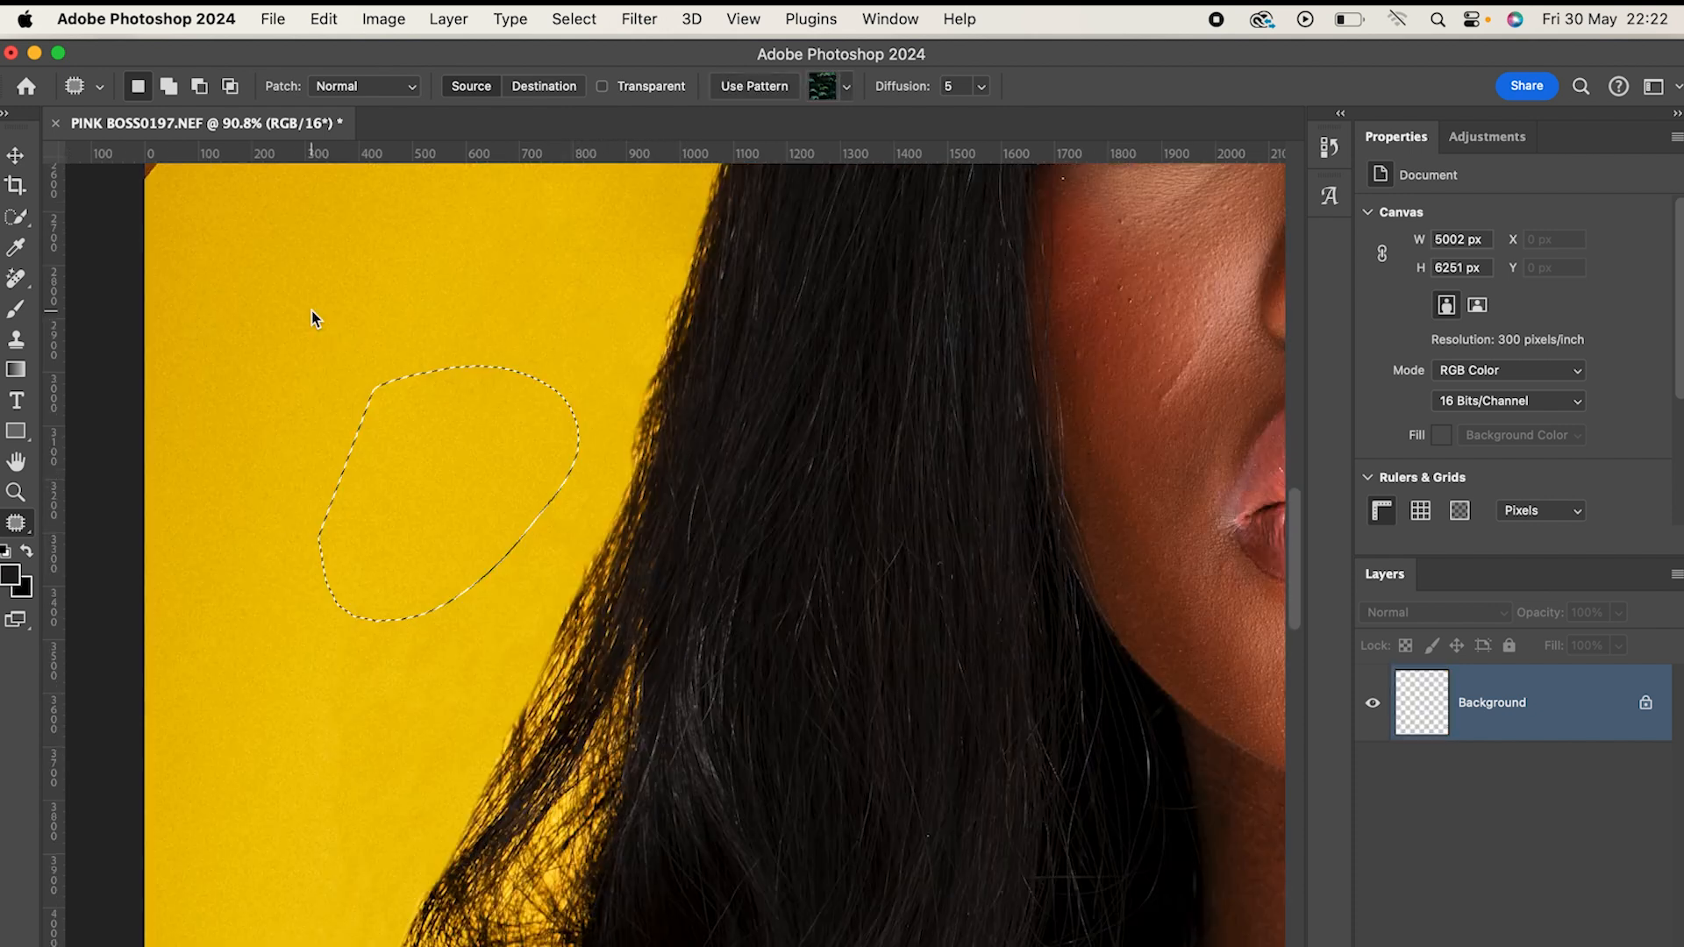
click(350, 311)
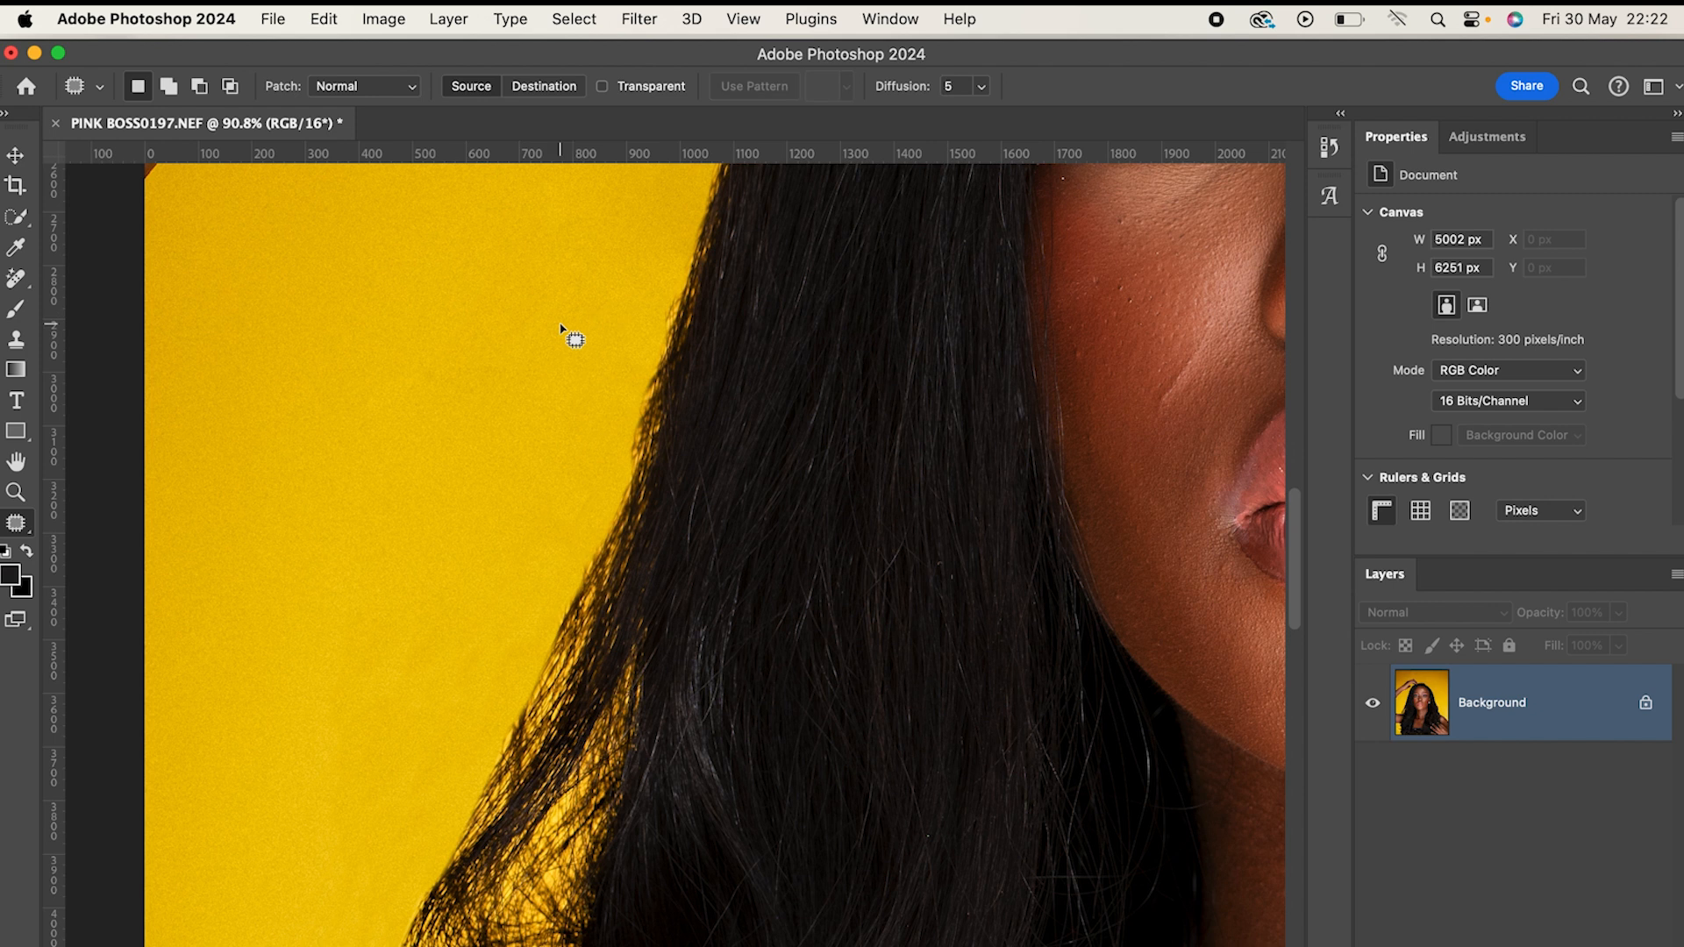
- Even out the remaining tonal patches in the background below the forearm with the Patch tool, then deselect
scroll(562, 351, up, 3)
scroll(562, 352, up, 2)
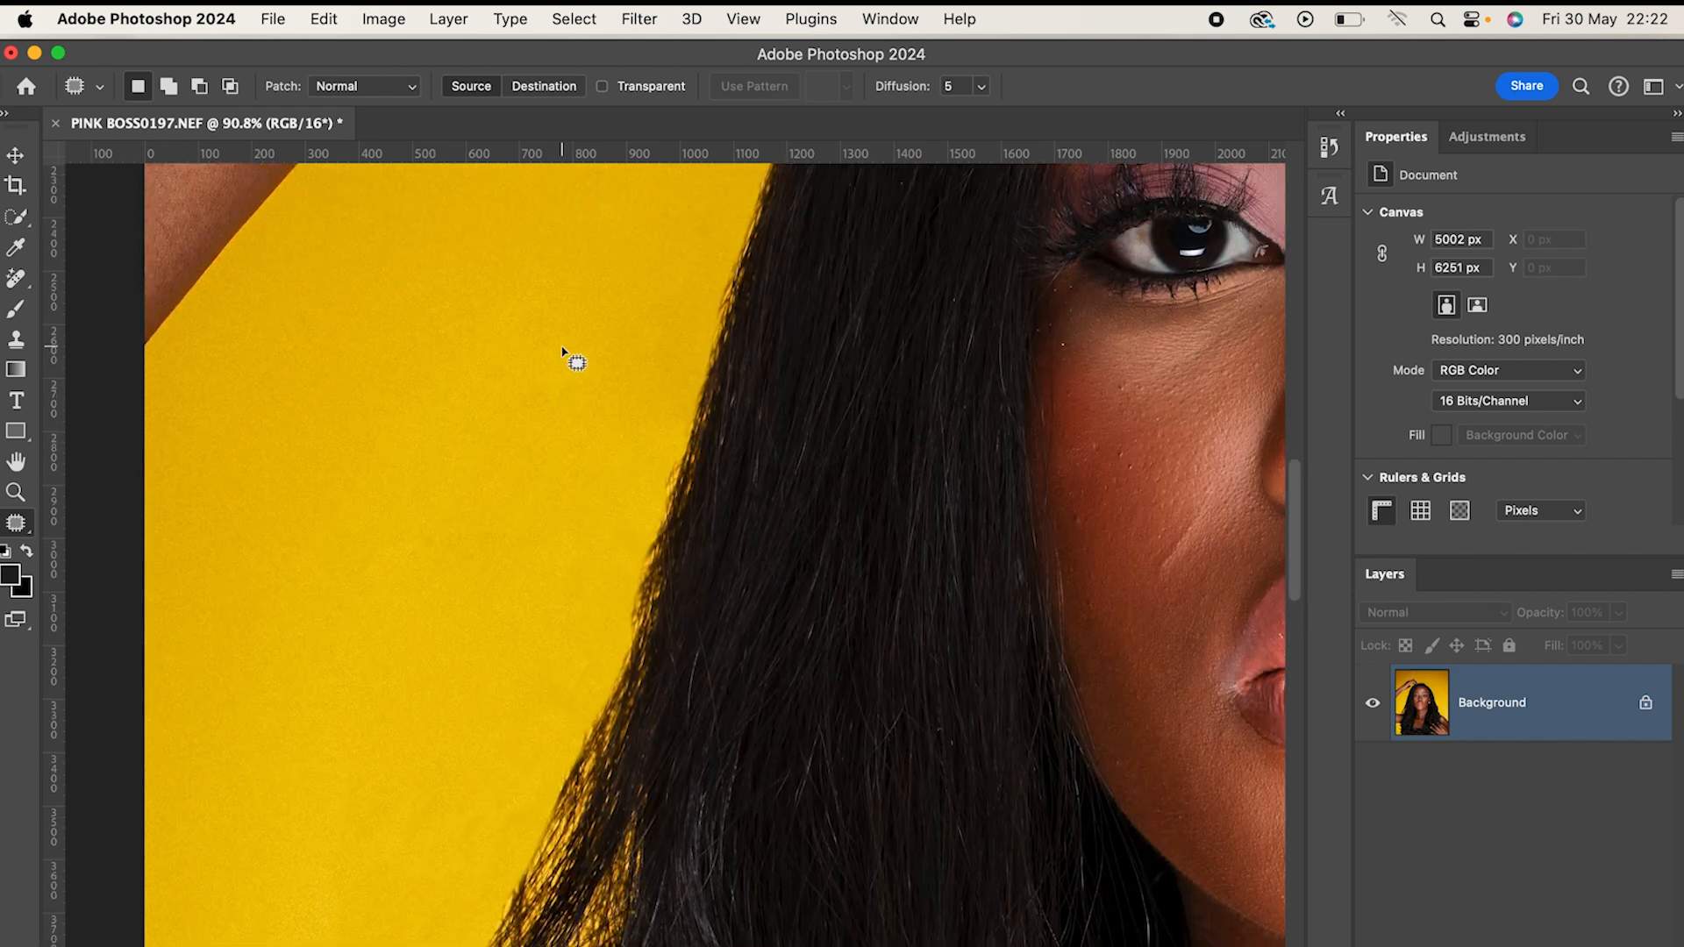
mouse_move(511, 451)
mouse_down()
mouse_move(387, 582)
mouse_move(466, 346)
mouse_move(434, 441)
mouse_up()
click(456, 333)
mouse_move(412, 320)
mouse_down()
mouse_move(412, 429)
mouse_move(533, 306)
mouse_up()
drag(492, 377, 492, 605)
key(ctrl+d)
- Patch the elongated uneven area of background above the arm, beside the frizzy hair, using cleaner yellow from higher up
scroll(575, 597, down, 10)
mouse_move(300, 386)
mouse_down()
mouse_move(271, 636)
mouse_move(344, 661)
mouse_move(491, 353)
mouse_move(383, 309)
mouse_up()
scroll(380, 395, down, 1)
drag(378, 391, 297, 271)
click(283, 250)
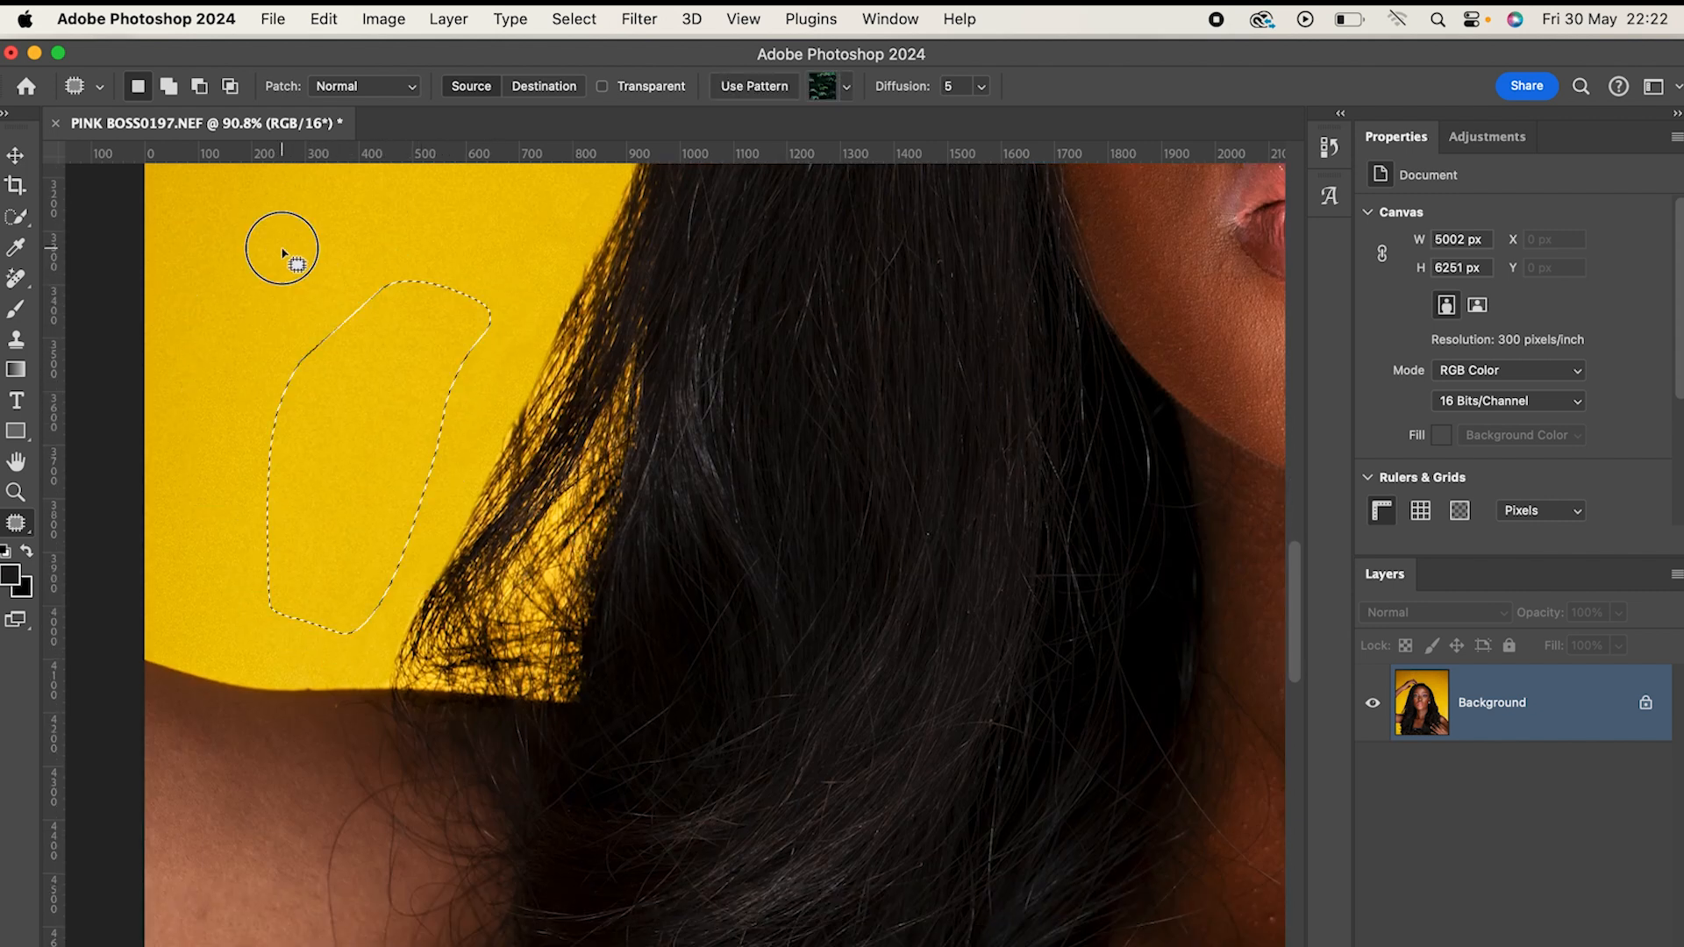
- Patch the last blotches in the yellow background beside the sloping hair edge above the arm and deselect
scroll(460, 568, up, 3)
mouse_move(393, 651)
mouse_down()
mouse_move(416, 697)
mouse_move(501, 566)
mouse_move(519, 474)
mouse_move(457, 520)
mouse_move(357, 480)
mouse_move(369, 453)
mouse_up()
click(462, 406)
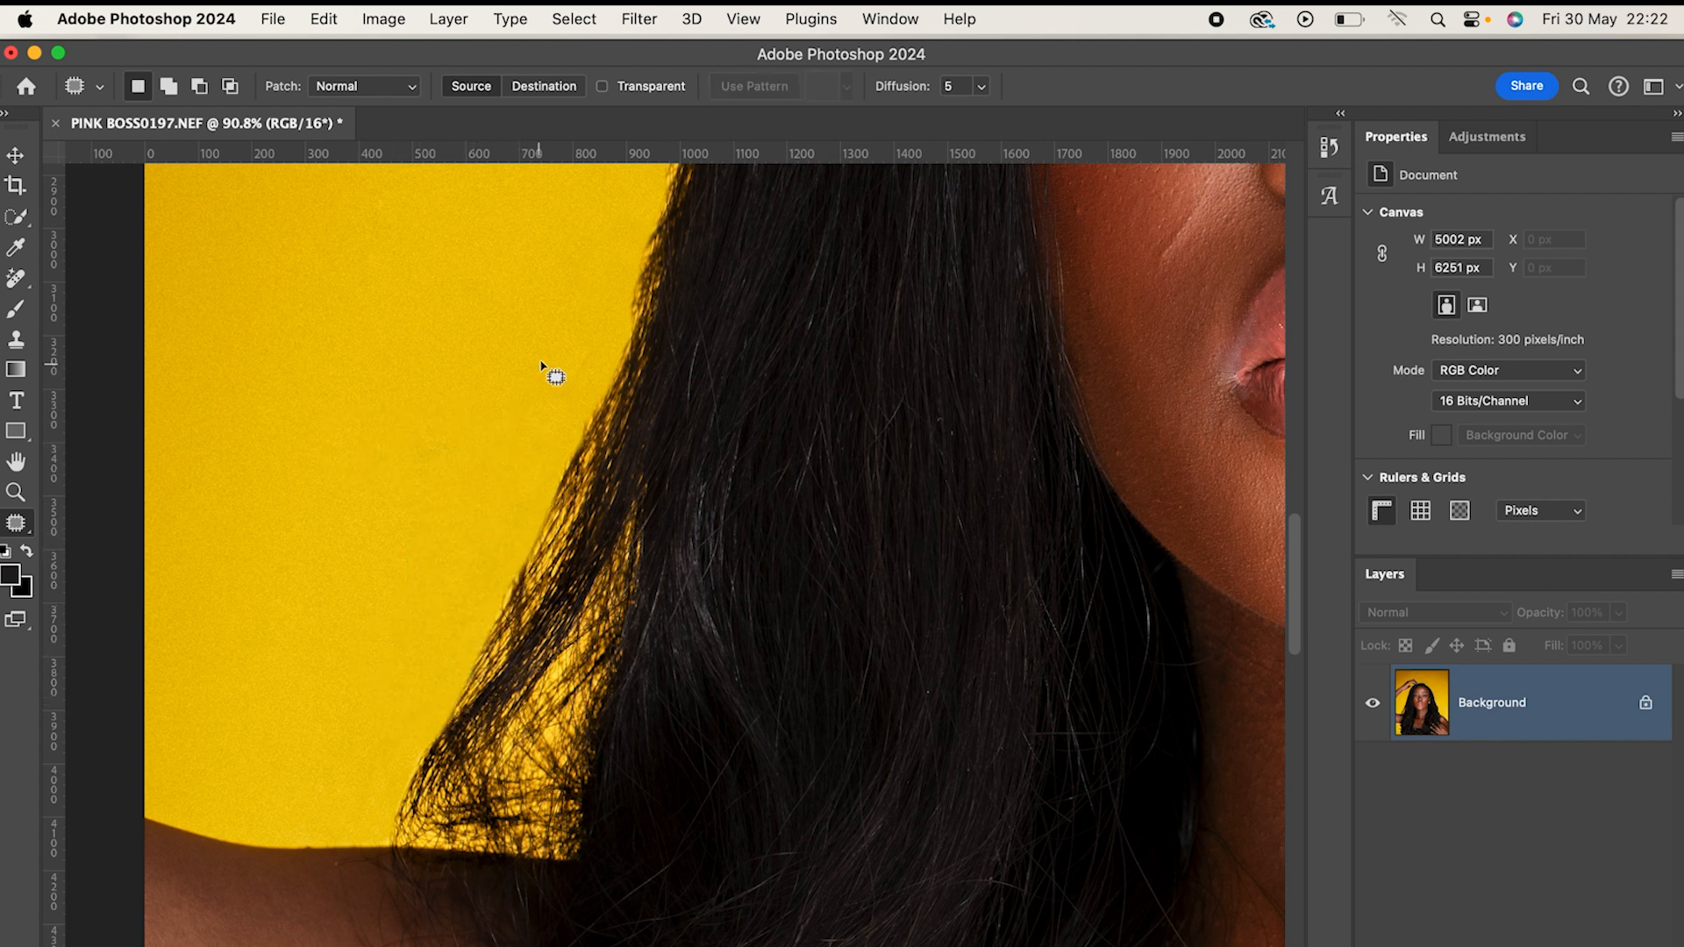
mouse_move(549, 338)
mouse_down()
mouse_move(516, 393)
mouse_move(604, 385)
mouse_move(571, 349)
mouse_move(571, 364)
mouse_move(470, 328)
mouse_up()
click(474, 340)
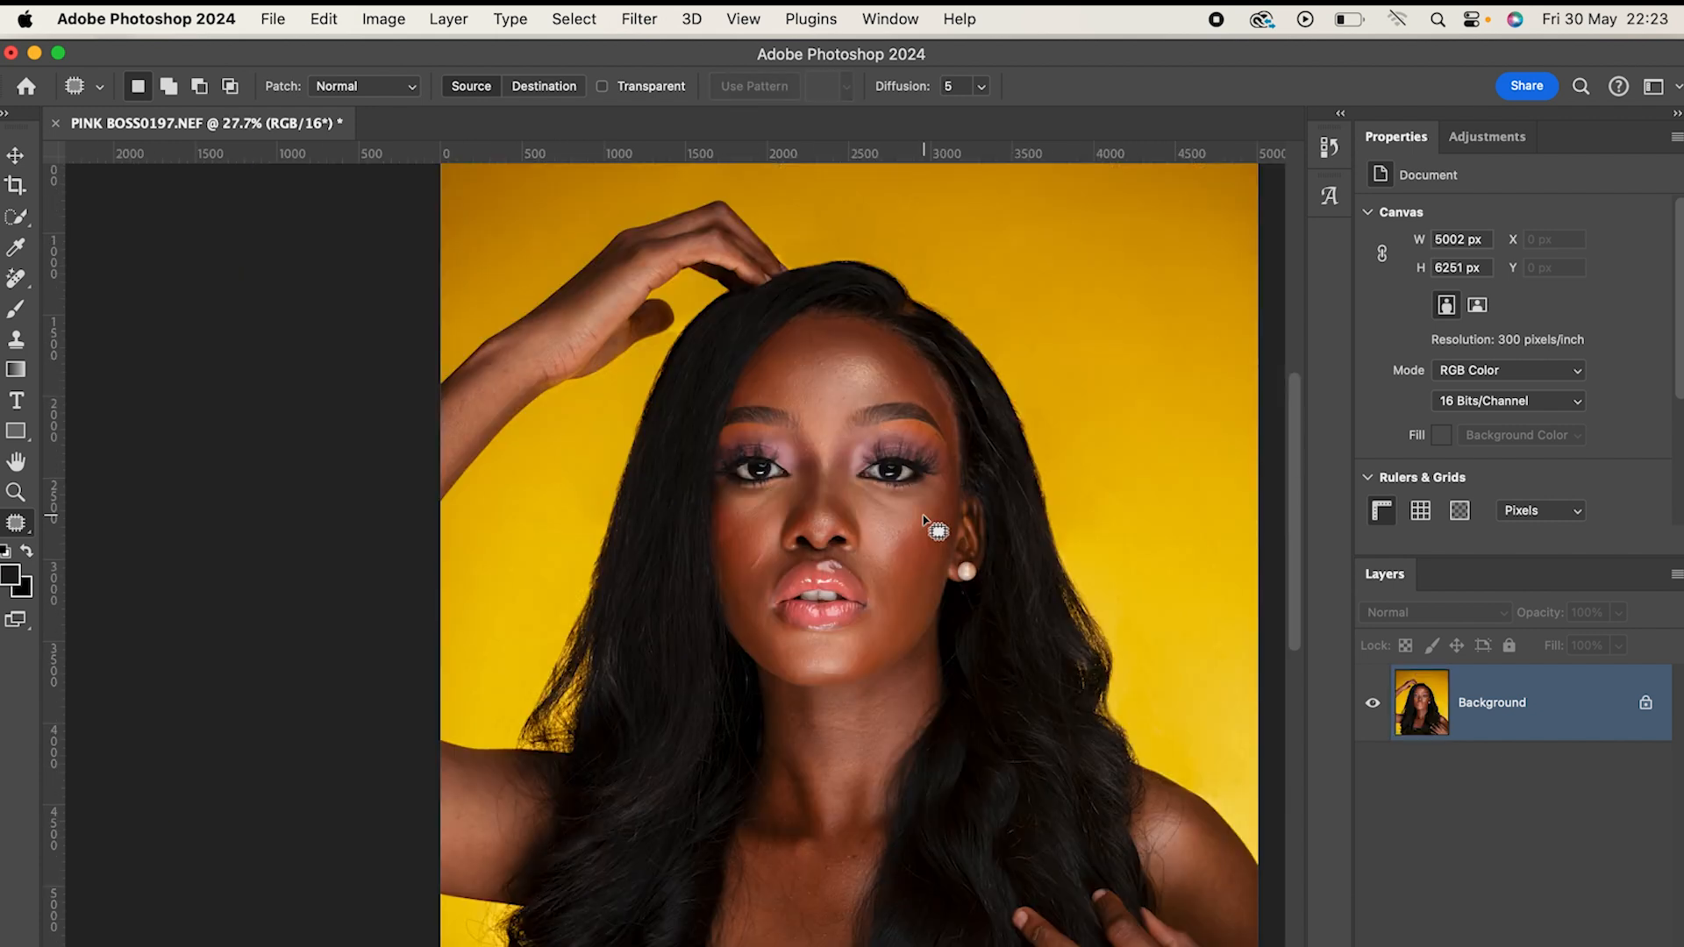
- Save the retouched image as PINK BOSS0197.psd in Downloads, in Photoshop format with the Display P3 profile embedded
scroll(919, 517, down, 3)
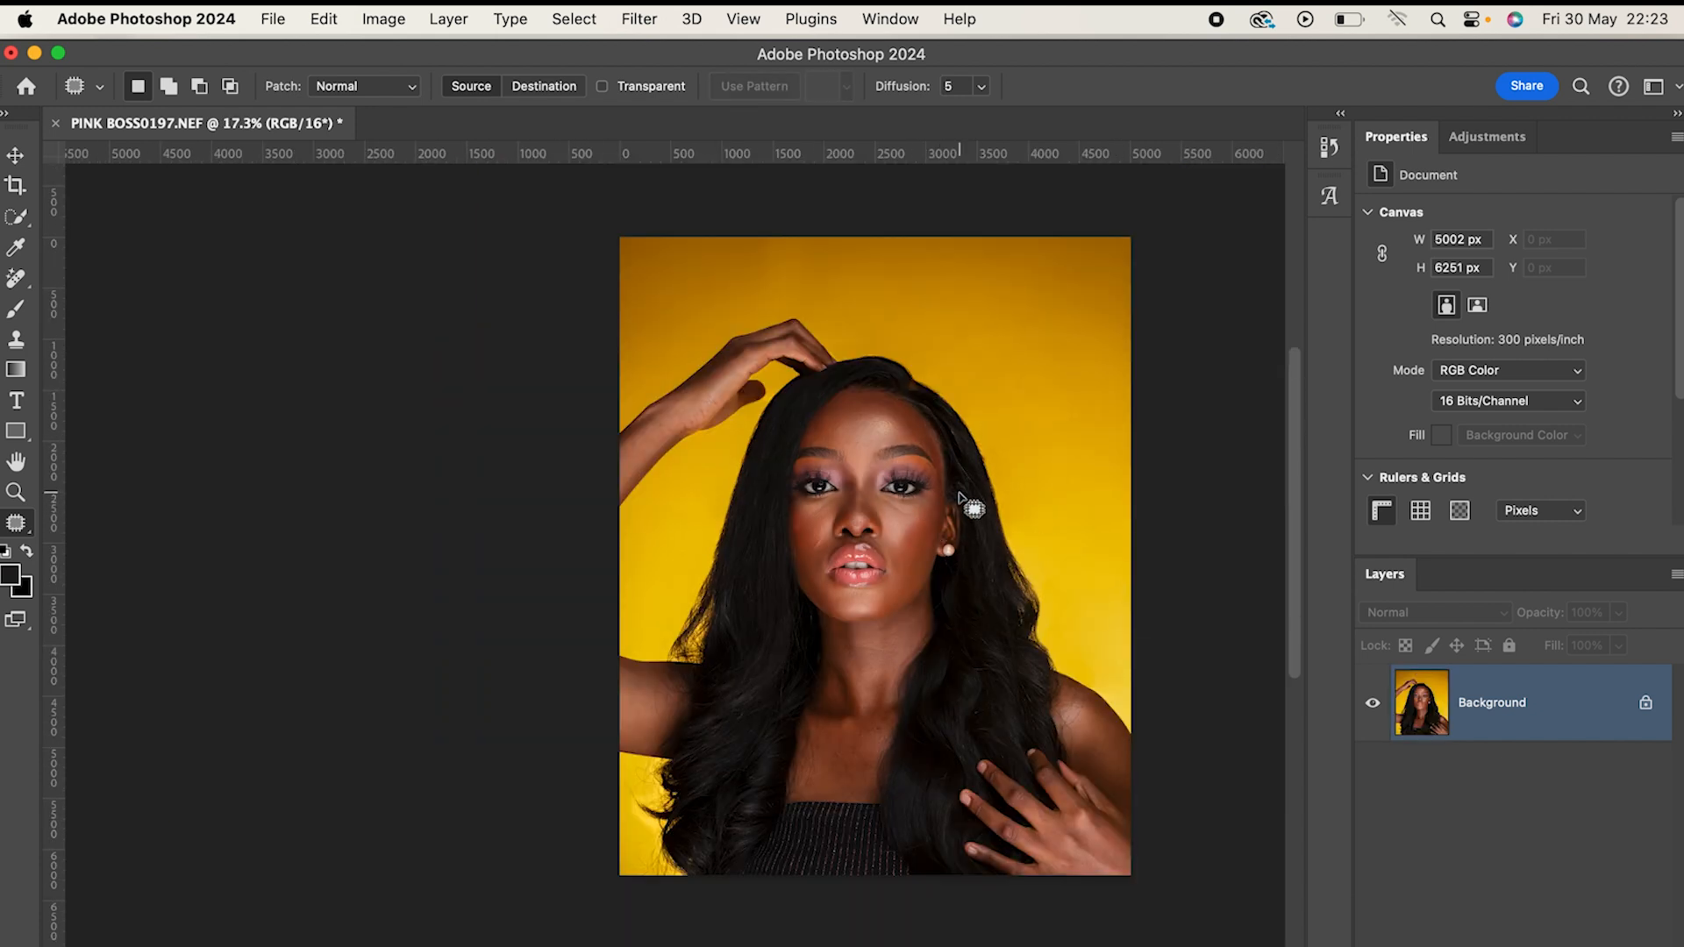
key(super+shift+s)
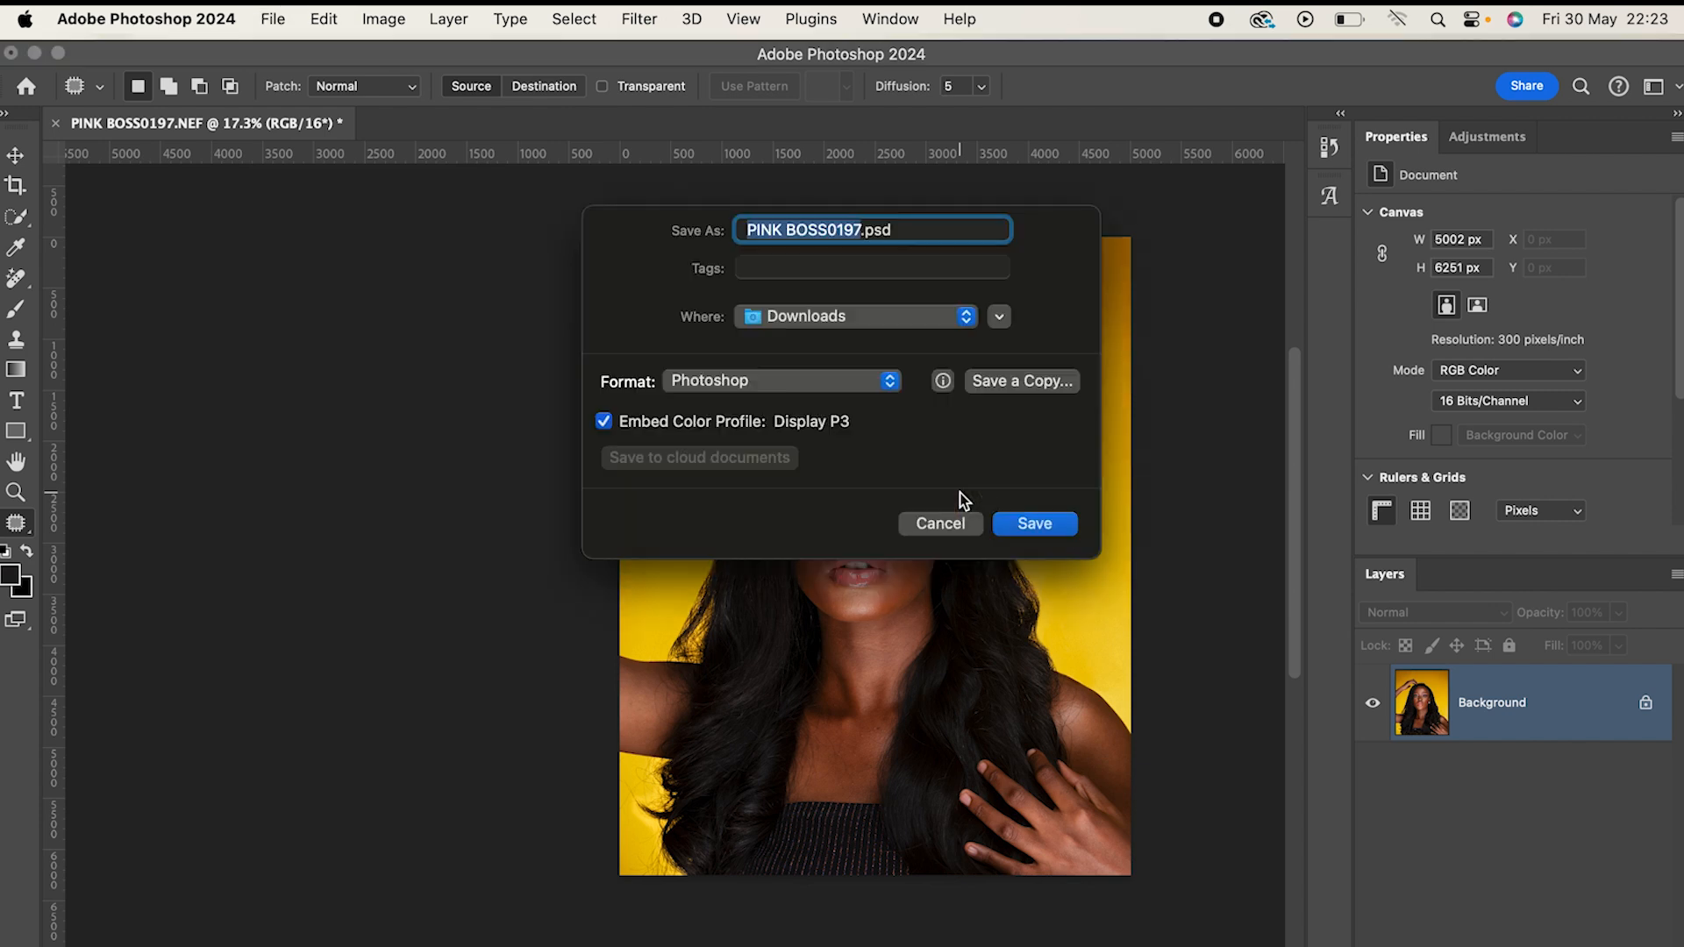
click(1031, 523)
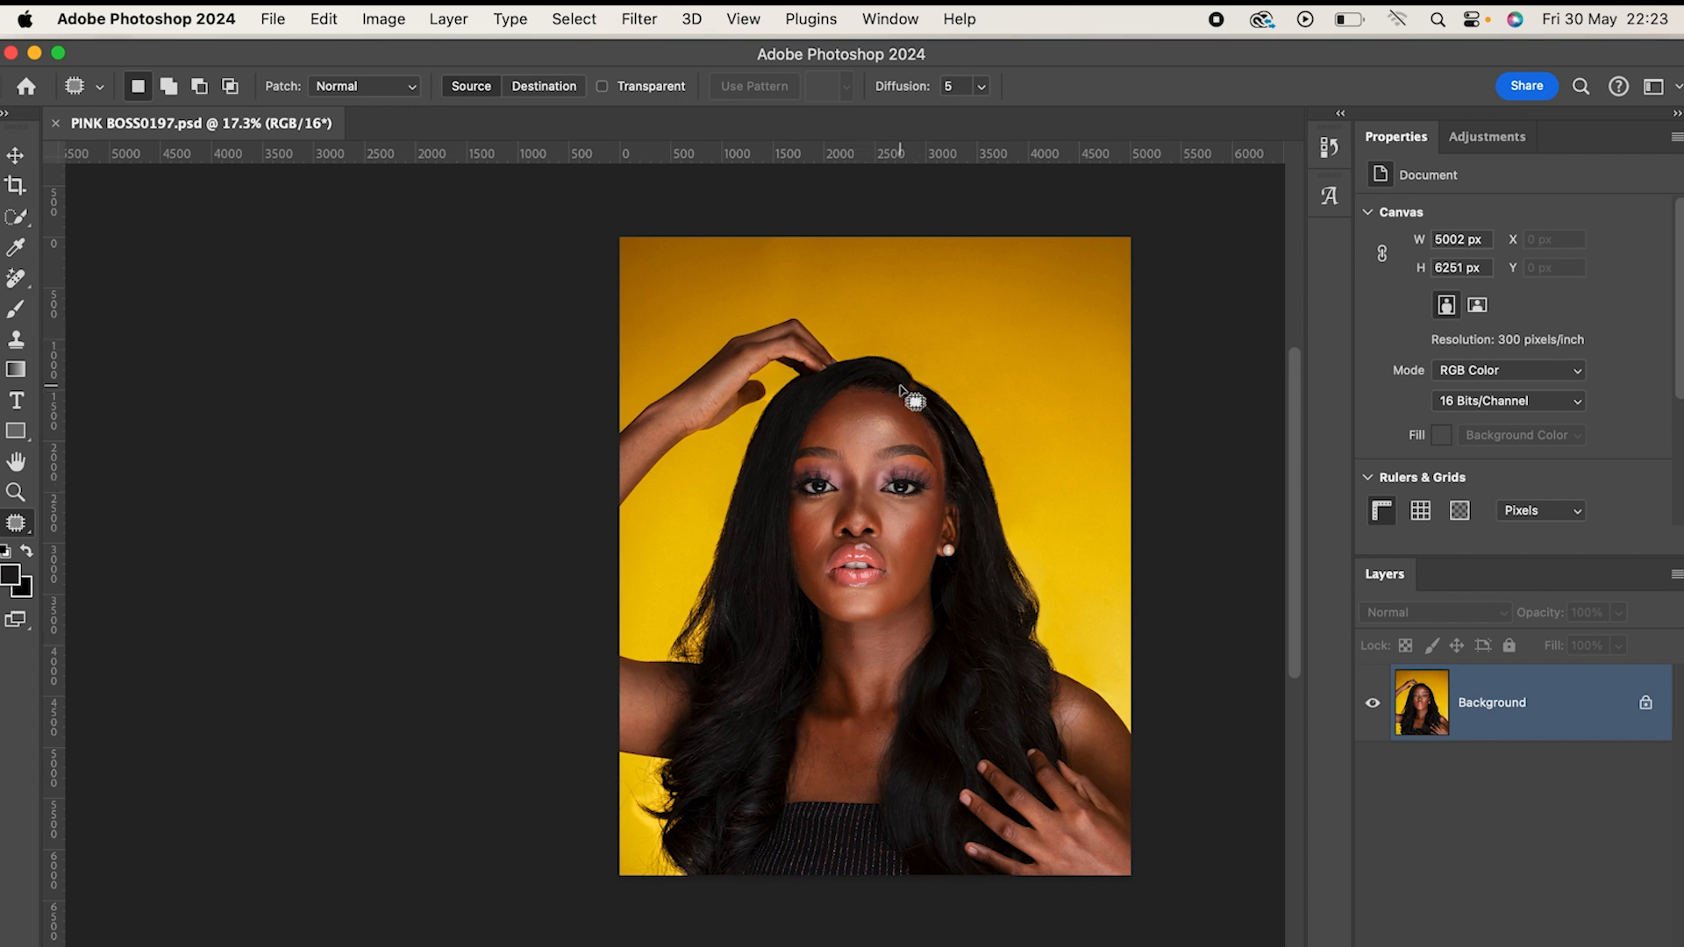
- Clone clean yellow background over the stray hairs beside the lowest hair curls, below the arm, using the Clone Stamp at 125 px
scroll(730, 771, down, 5)
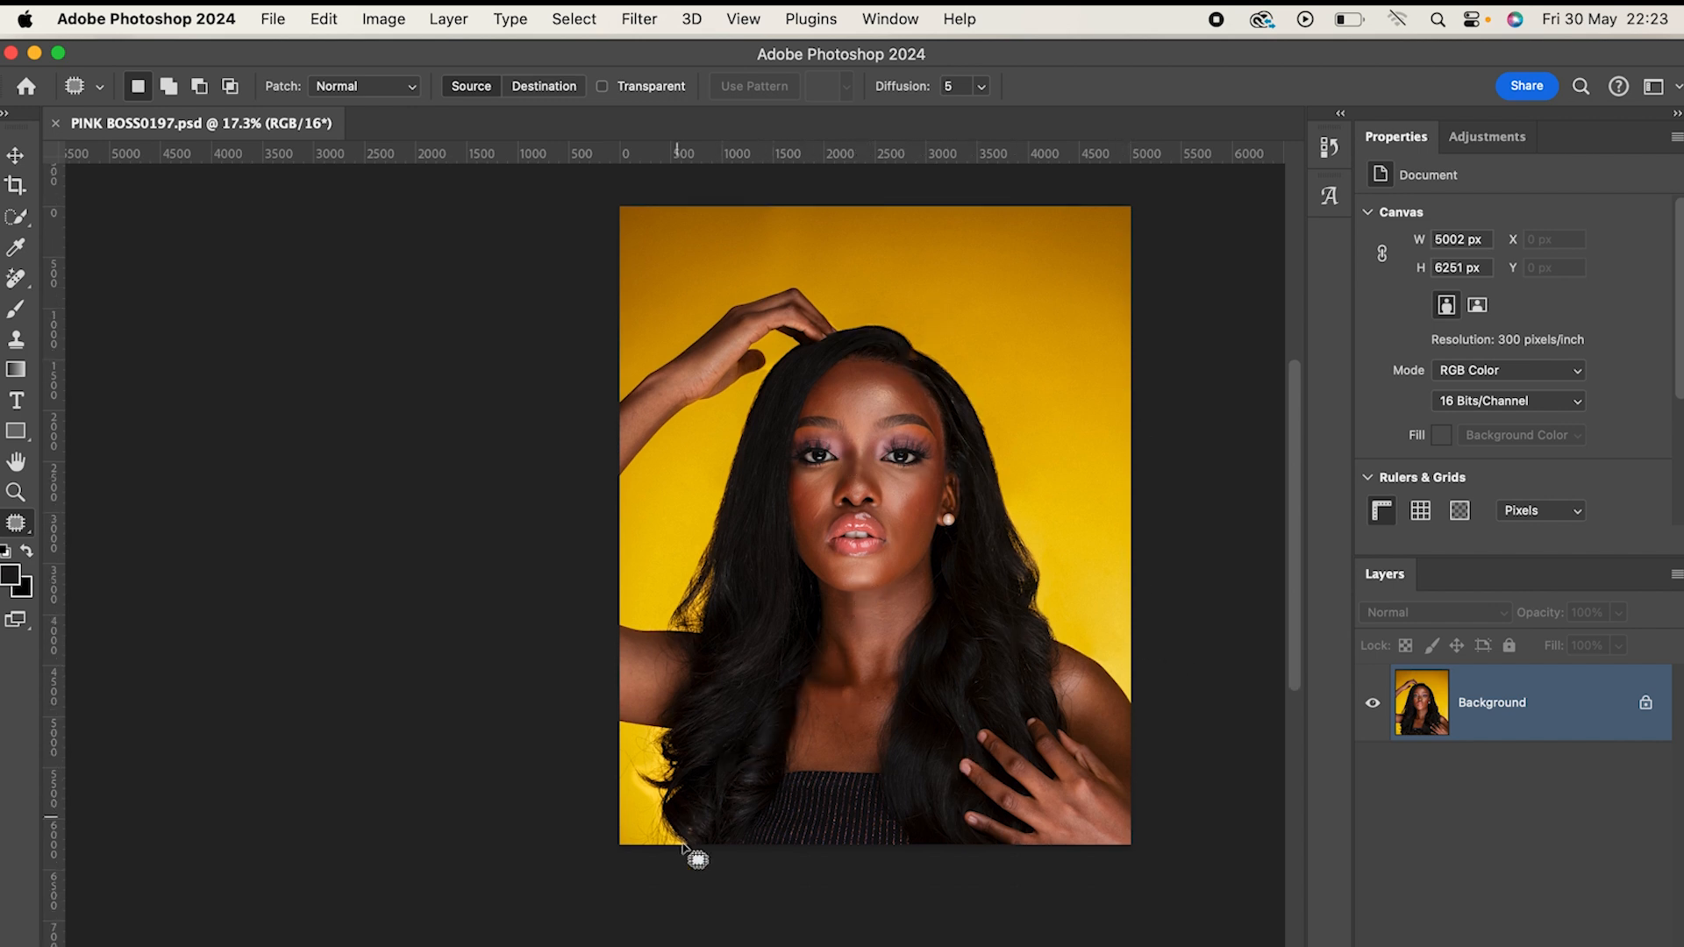
scroll(656, 709, up, 10)
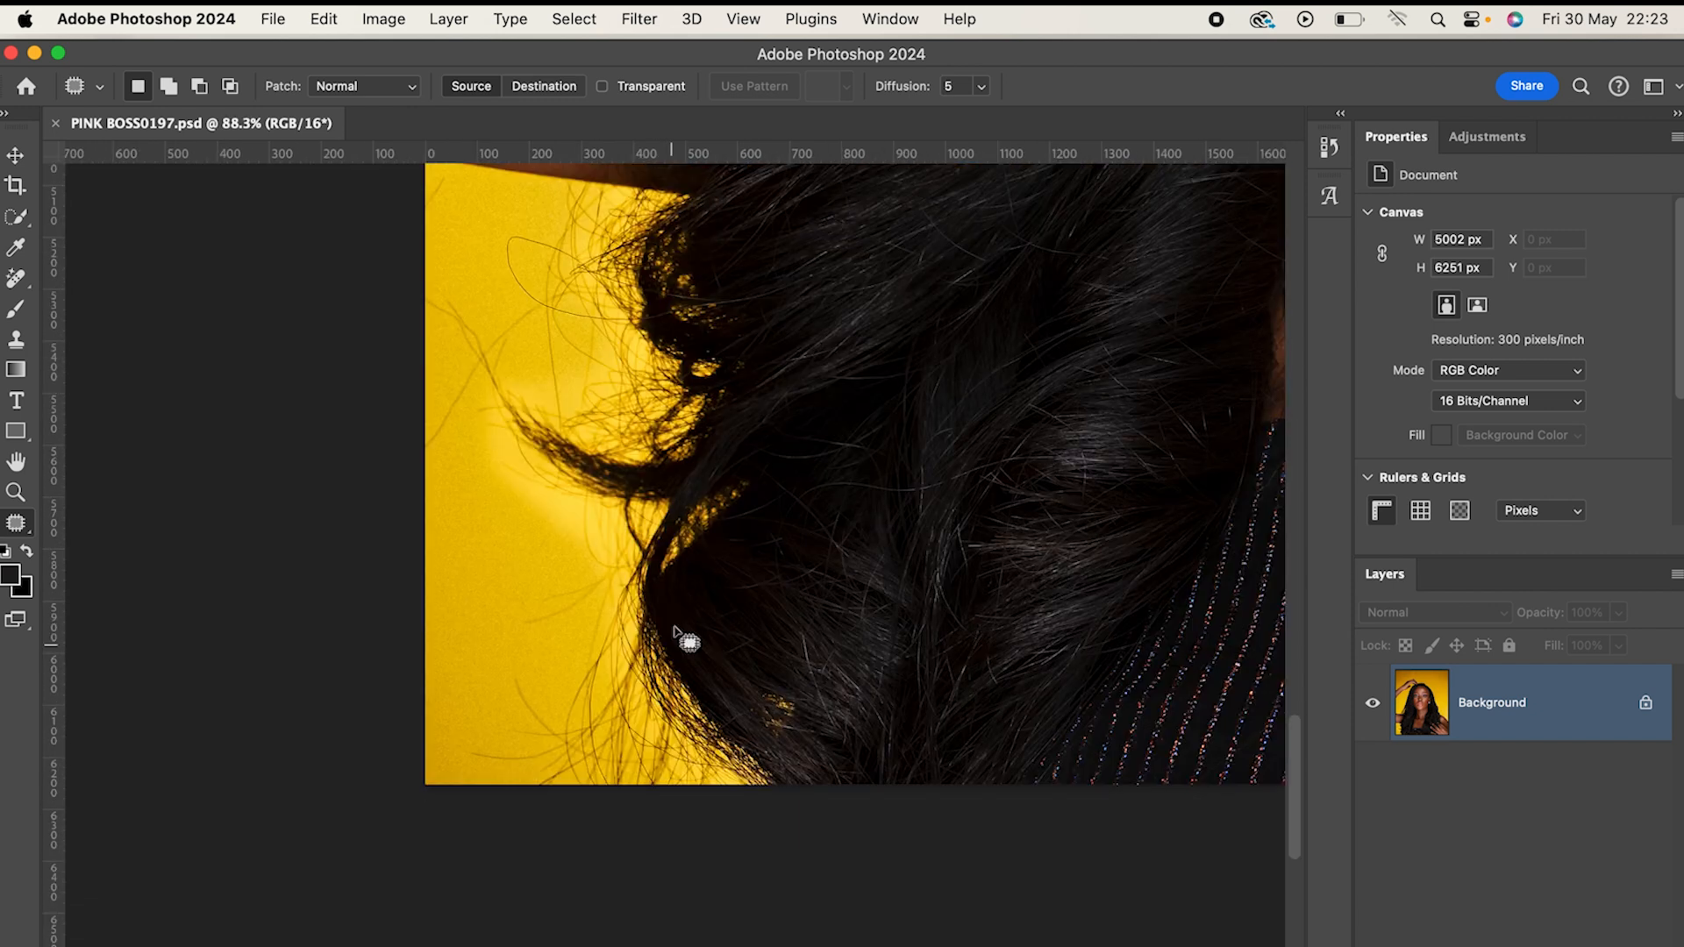
scroll(676, 654, down, 3)
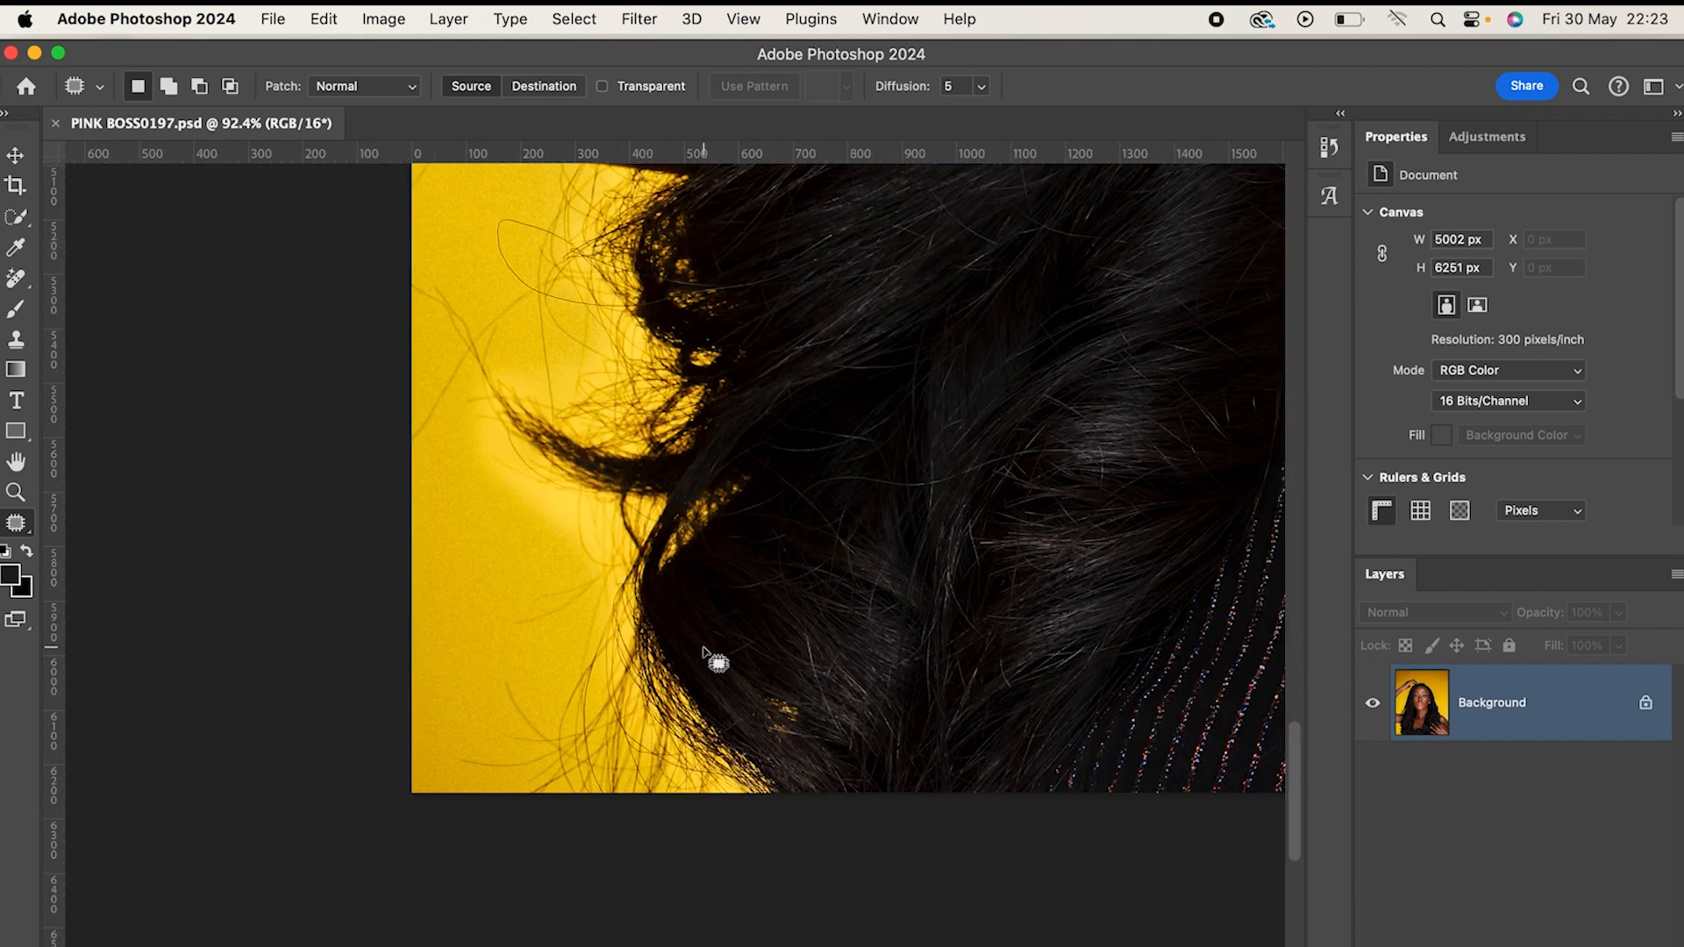
key(s)
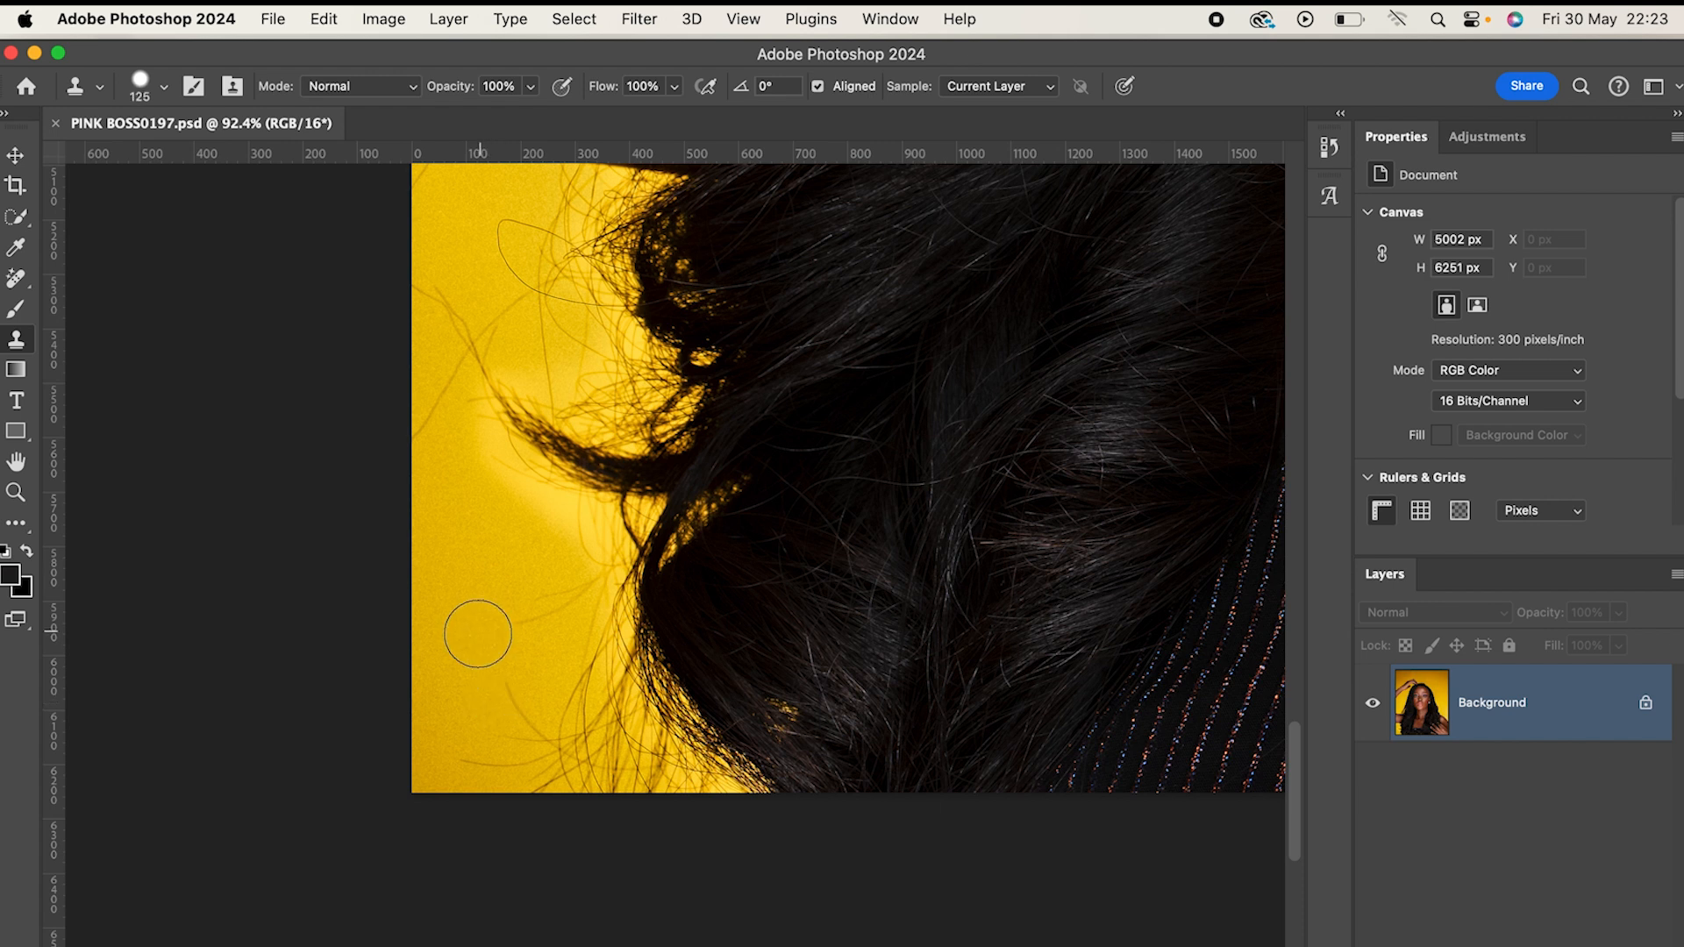
drag(557, 599, 491, 650)
drag(557, 564, 532, 655)
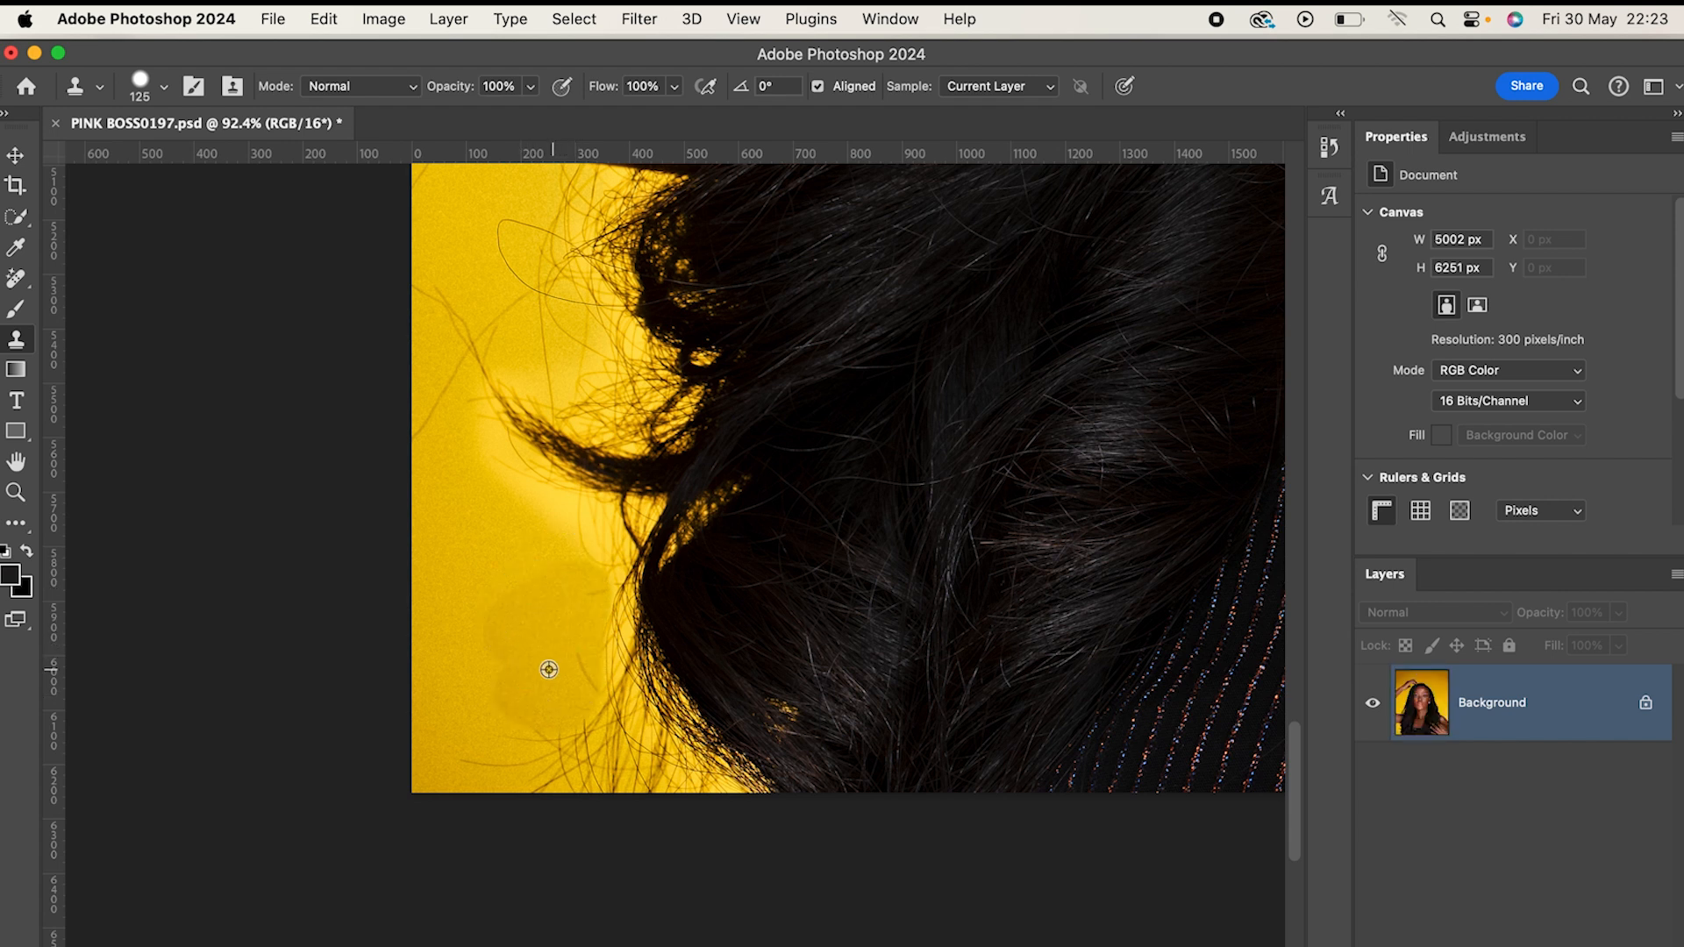
mouse_move(640, 784)
mouse_down()
mouse_move(534, 665)
mouse_move(517, 618)
mouse_move(568, 699)
mouse_move(525, 751)
mouse_move(529, 776)
mouse_up()
click(536, 653)
alt+click(480, 729)
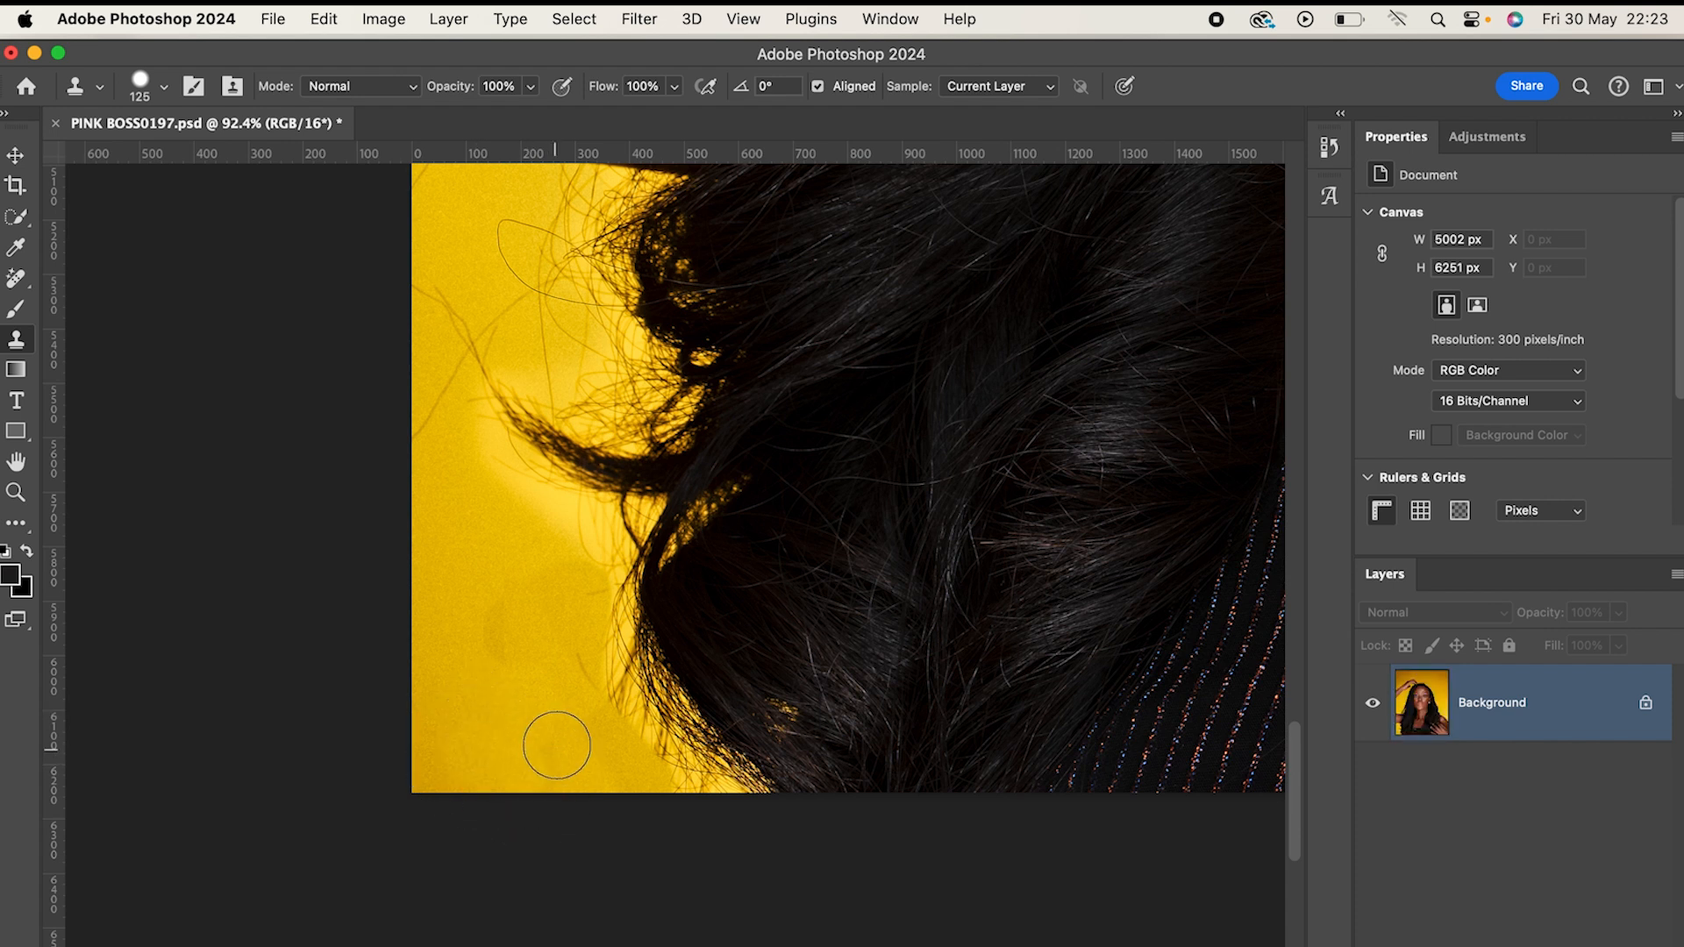
- Clone over the blotches and remaining flyaways in the yellow background, from the bottom curls up to the photo's edge beside the protruding lock
alt+click(510, 654)
drag(499, 607, 498, 673)
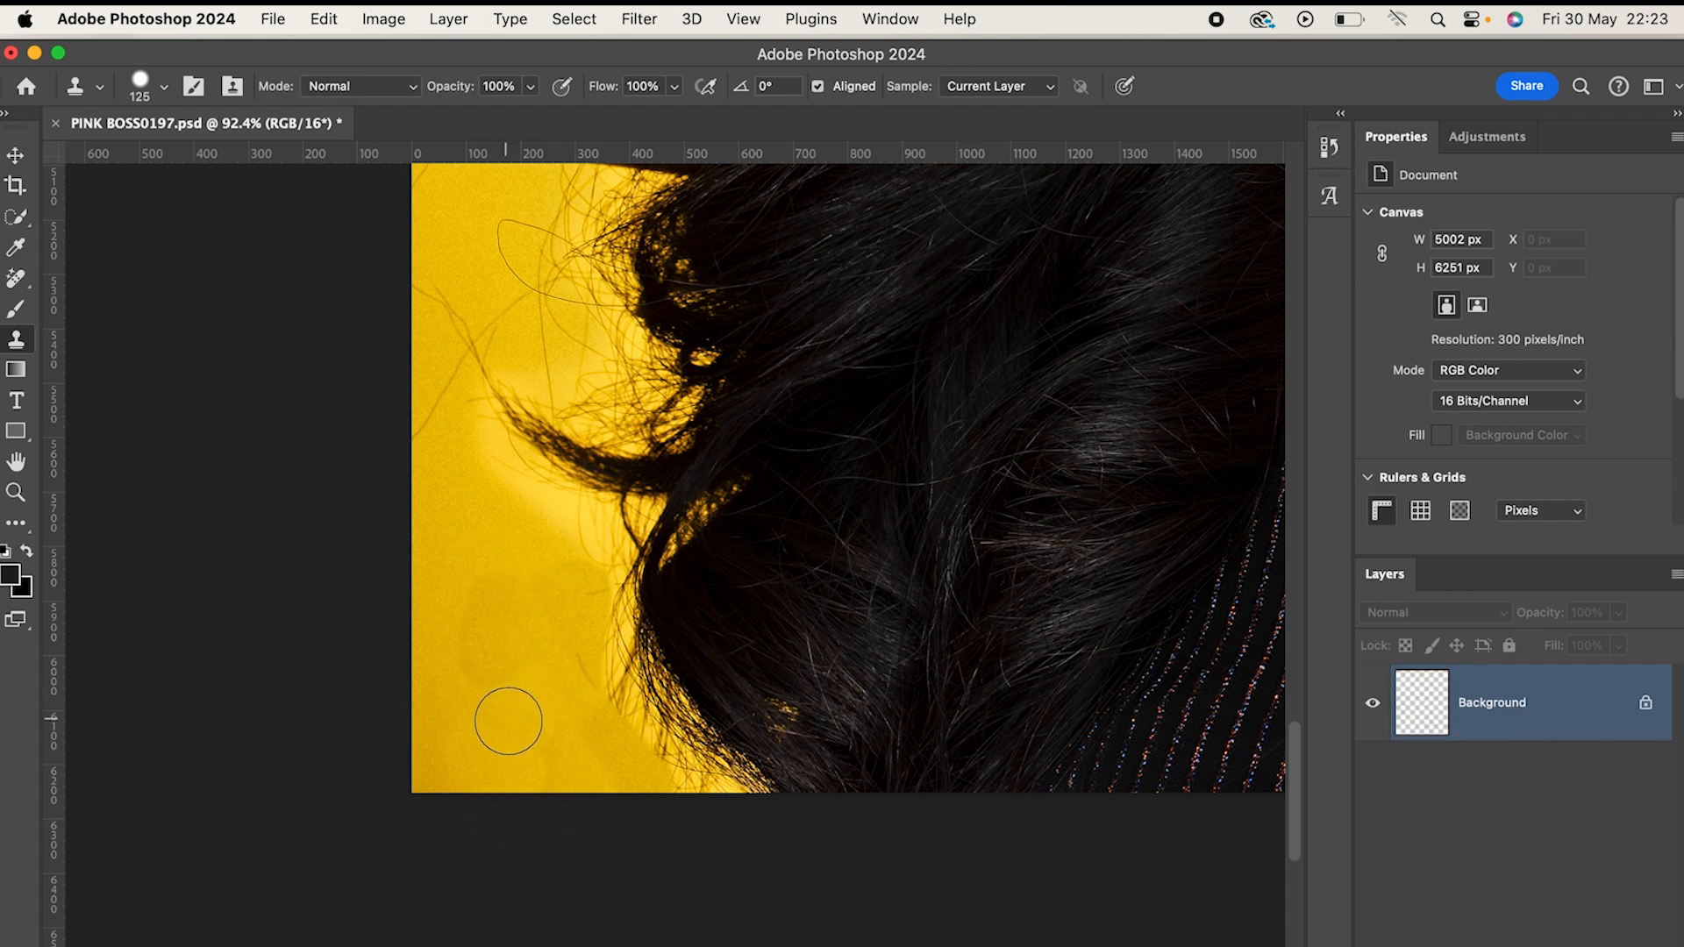
alt+click(548, 697)
mouse_move(703, 800)
mouse_down()
mouse_move(529, 622)
mouse_move(533, 648)
mouse_move(598, 724)
mouse_move(578, 698)
mouse_move(602, 699)
mouse_move(591, 614)
mouse_move(556, 603)
mouse_move(573, 605)
mouse_move(548, 557)
mouse_move(619, 526)
mouse_move(489, 477)
mouse_up()
alt+click(595, 720)
alt+click(561, 584)
alt+click(469, 484)
drag(439, 405, 414, 472)
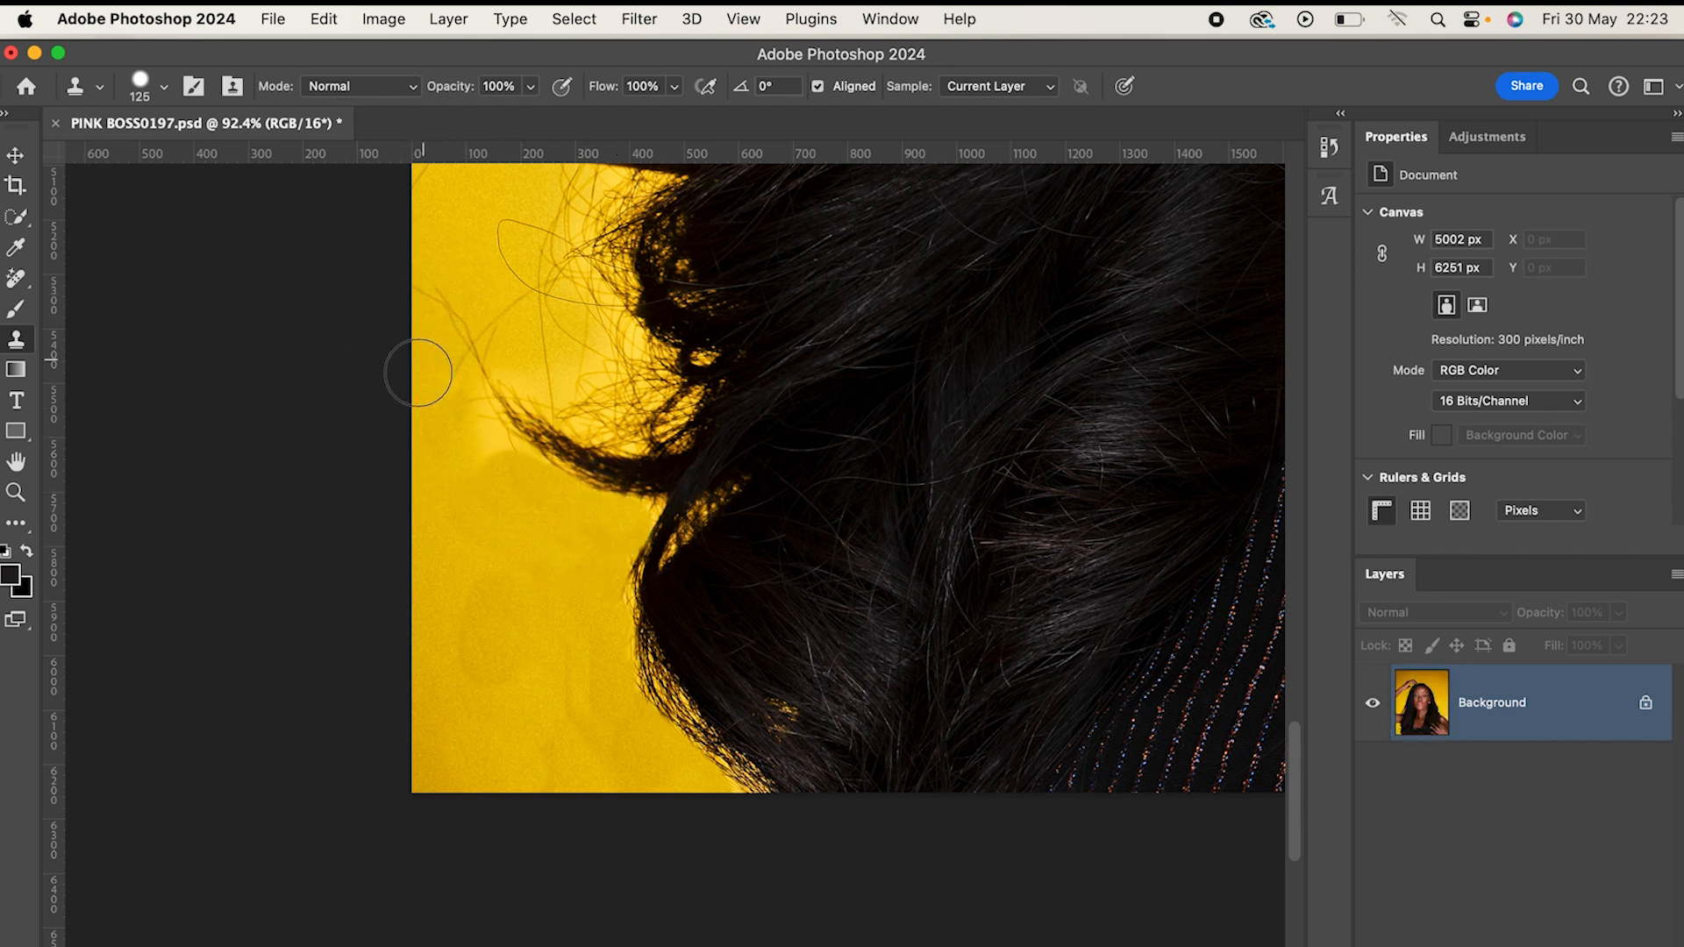
- Clone away the thin strands trailing from the tip of the protruding lock of hair below the arm
scroll(421, 270, up, 3)
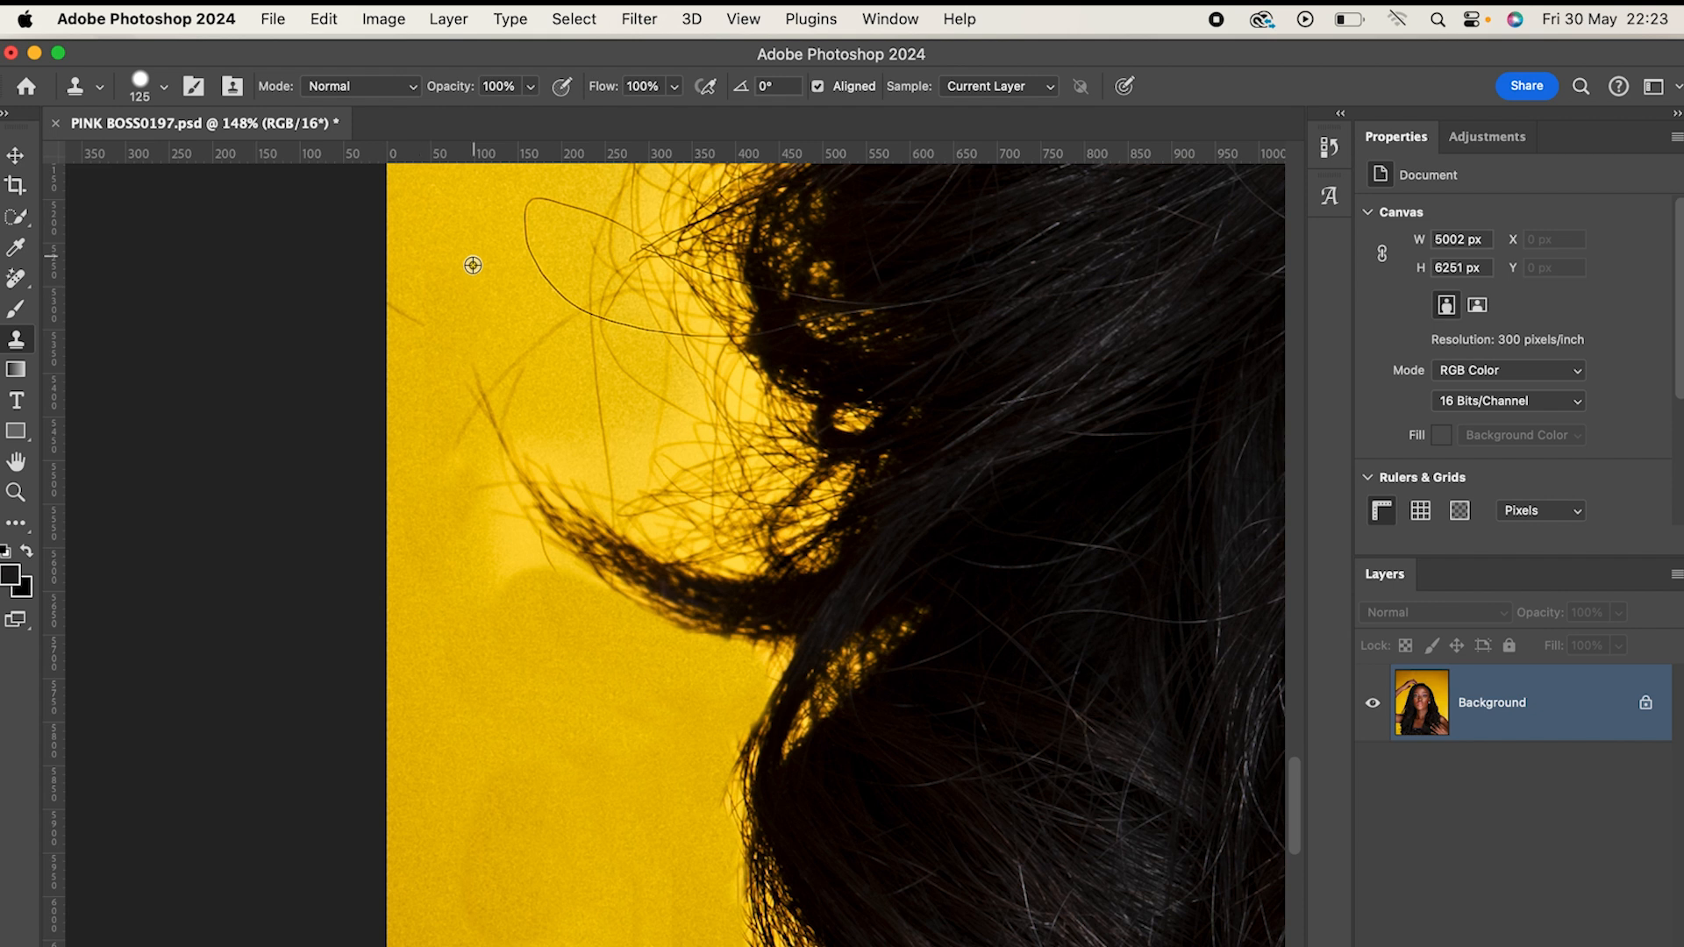
alt+click(471, 285)
drag(547, 325, 458, 452)
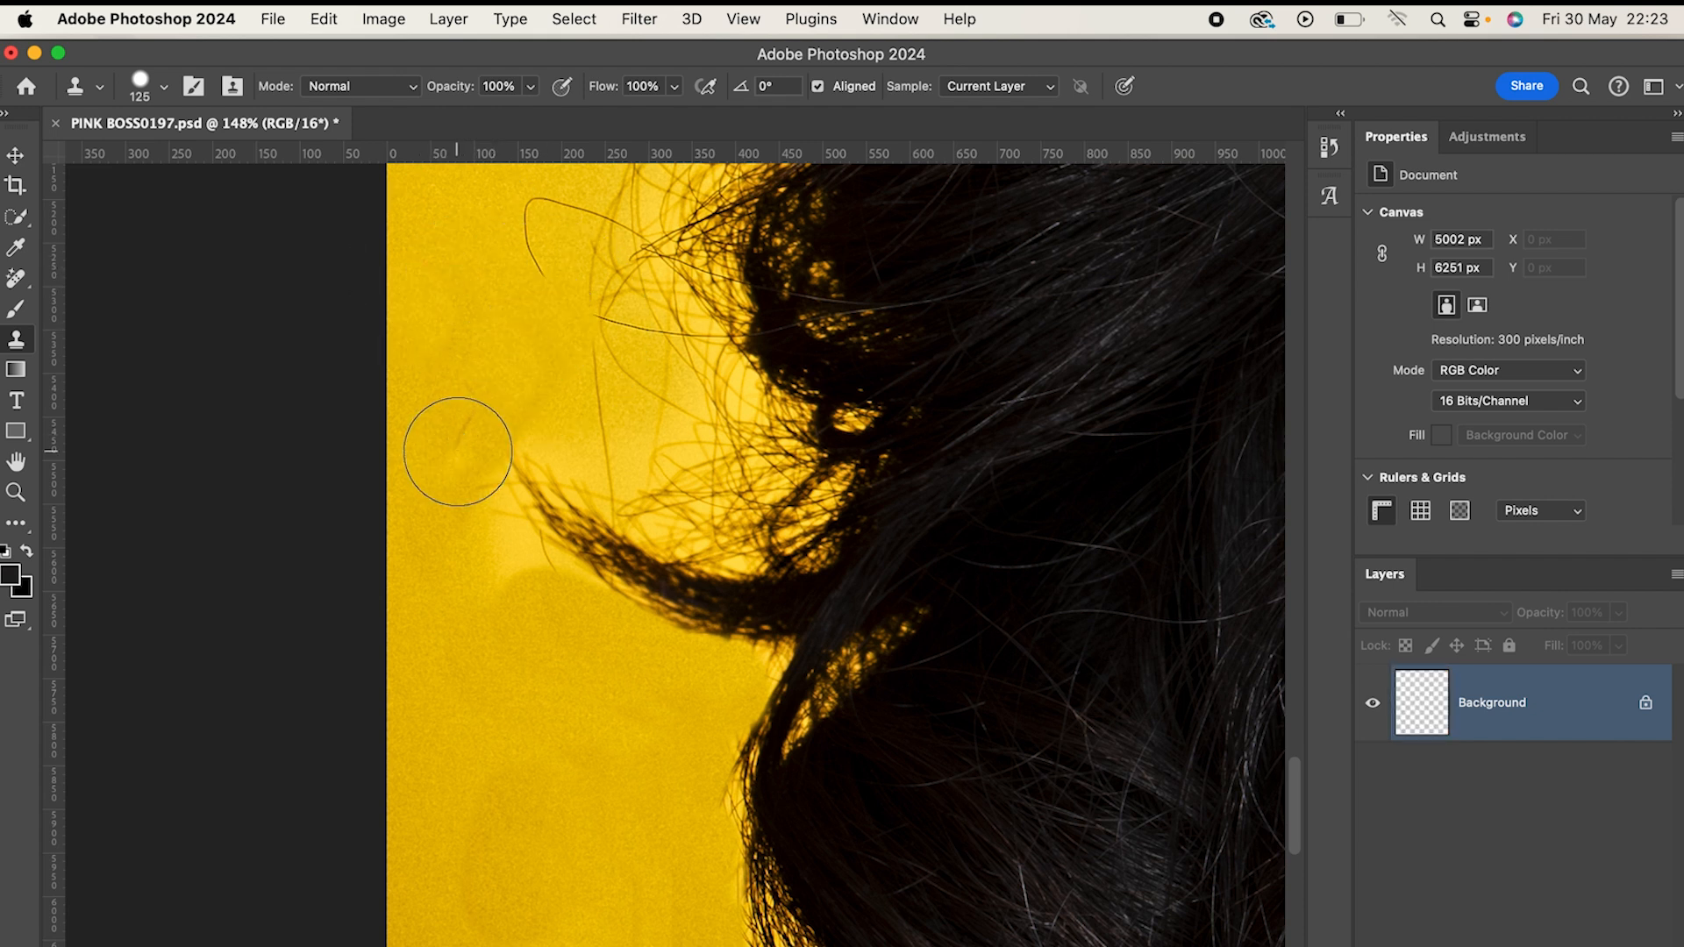
scroll(500, 338, down, 3)
scroll(538, 316, left, 2)
drag(526, 501, 568, 342)
scroll(585, 326, up, 2)
scroll(584, 325, left, 2)
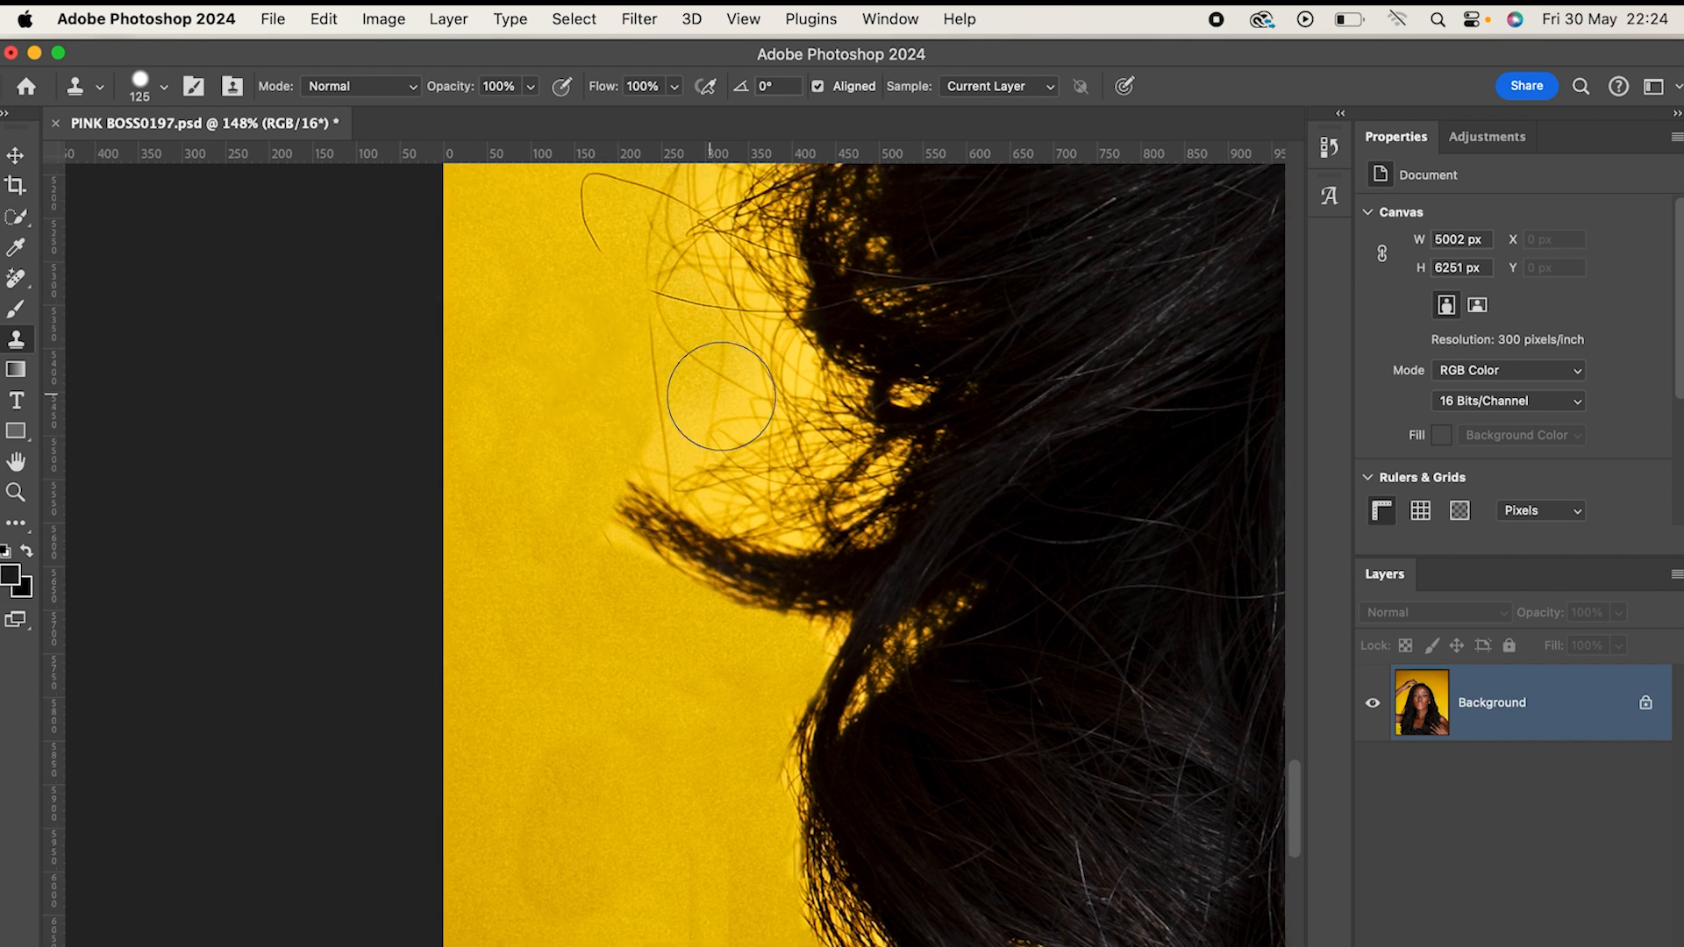
- Clone background over the wispy hairs in the gap directly above the protruding lock
scroll(721, 397, down, 2)
alt+click(558, 323)
drag(602, 347, 624, 365)
alt+click(579, 322)
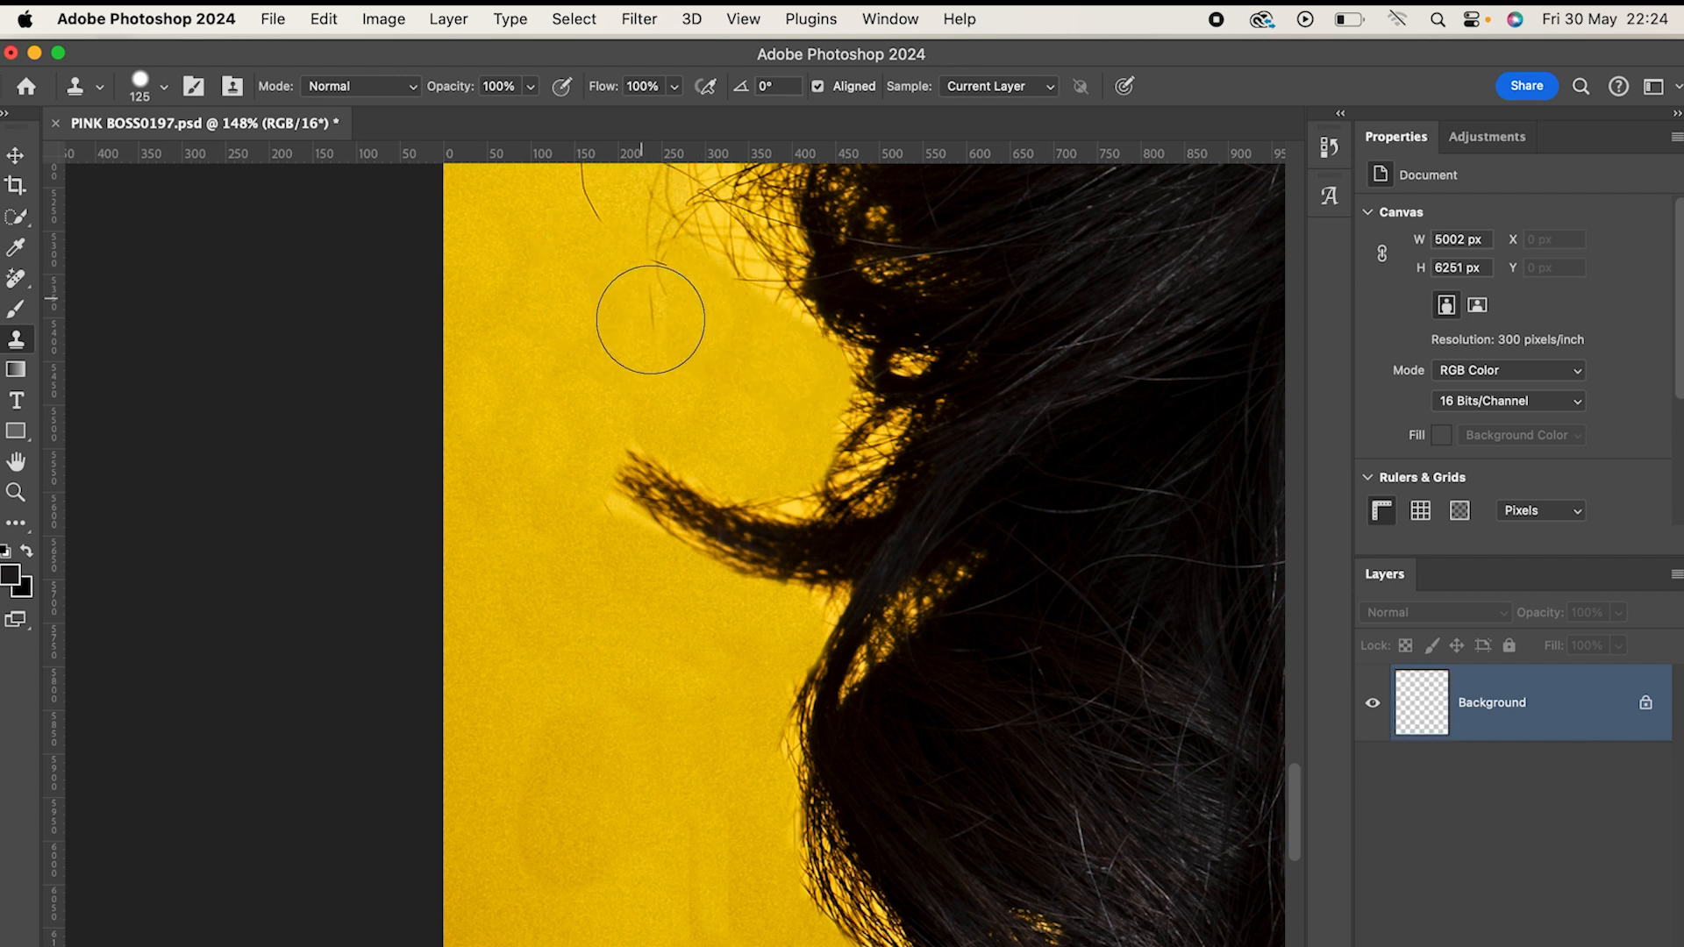
- Clone out the looping stray hairs in the yellow area between the underside of the arm and the protruding lock
scroll(647, 319, up, 5)
drag(583, 432, 572, 564)
drag(532, 430, 471, 406)
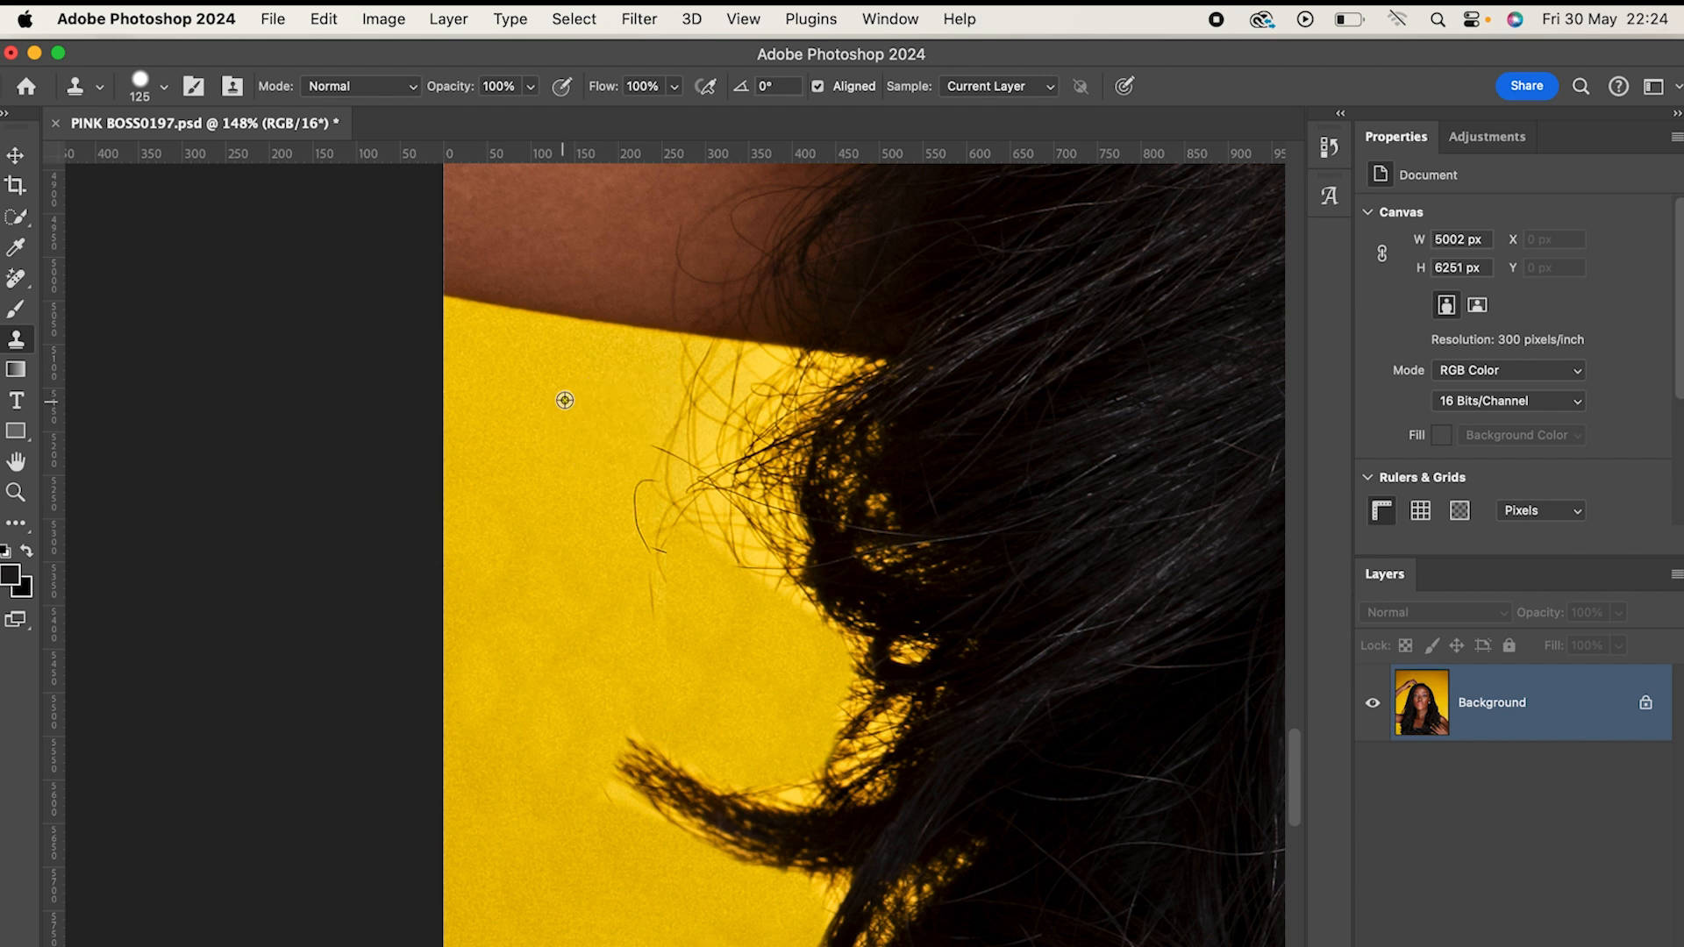
alt+click(593, 398)
drag(683, 398, 648, 584)
scroll(752, 412, down, 1)
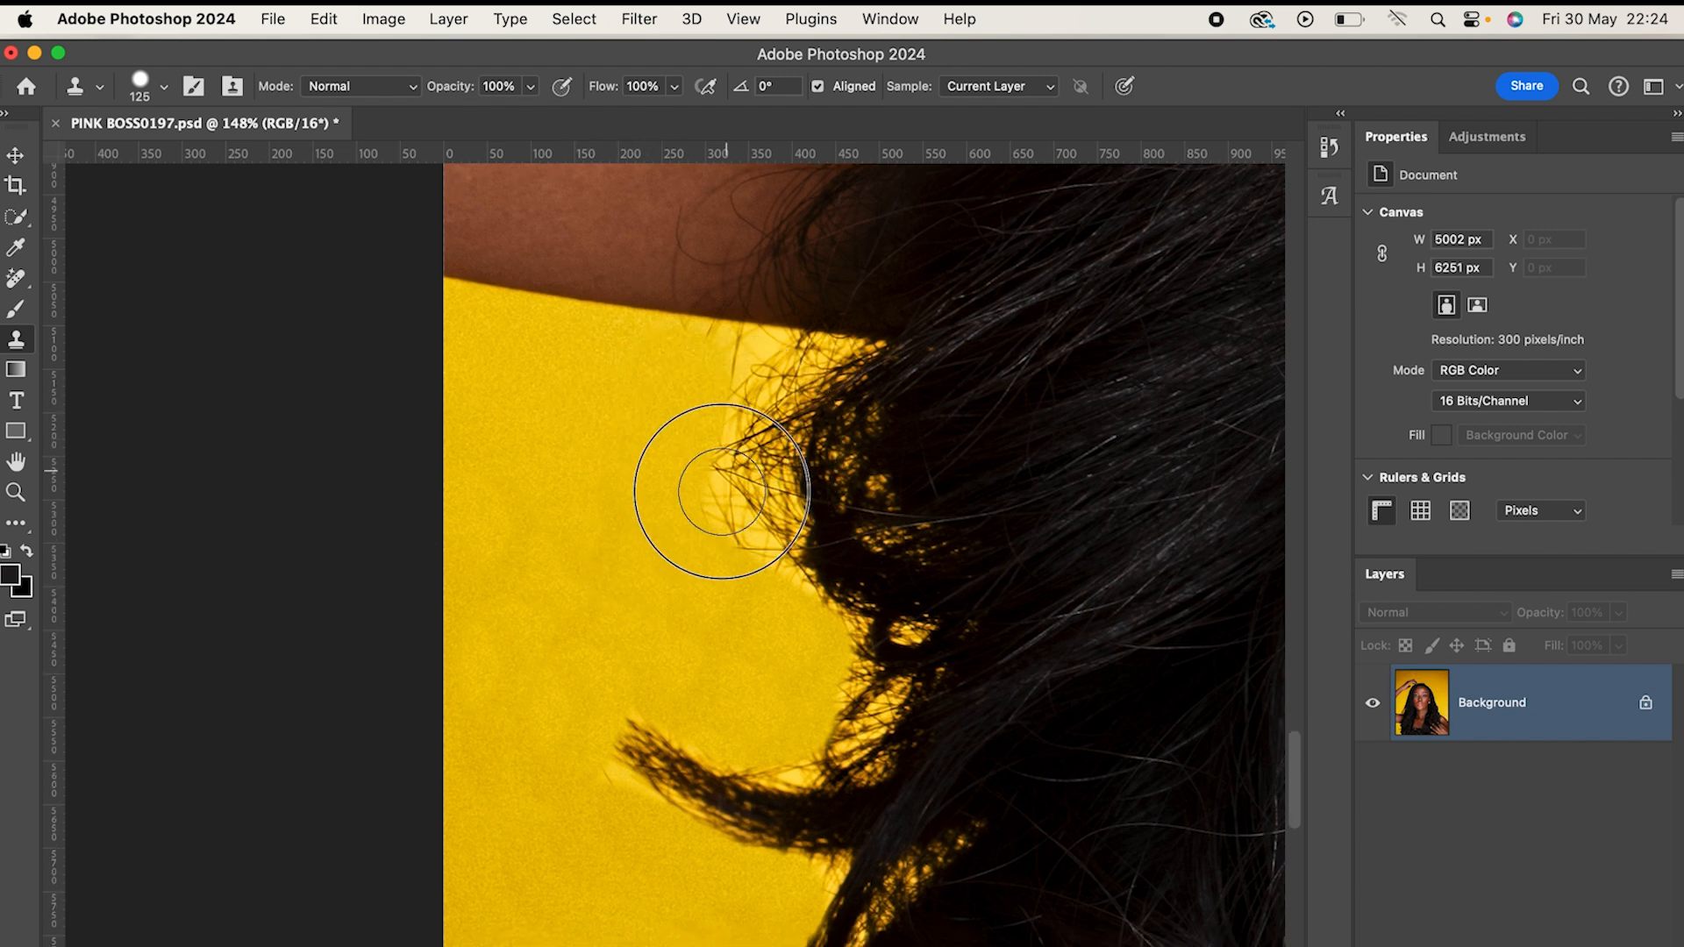
scroll(625, 503, down, 5)
drag(751, 412, 714, 562)
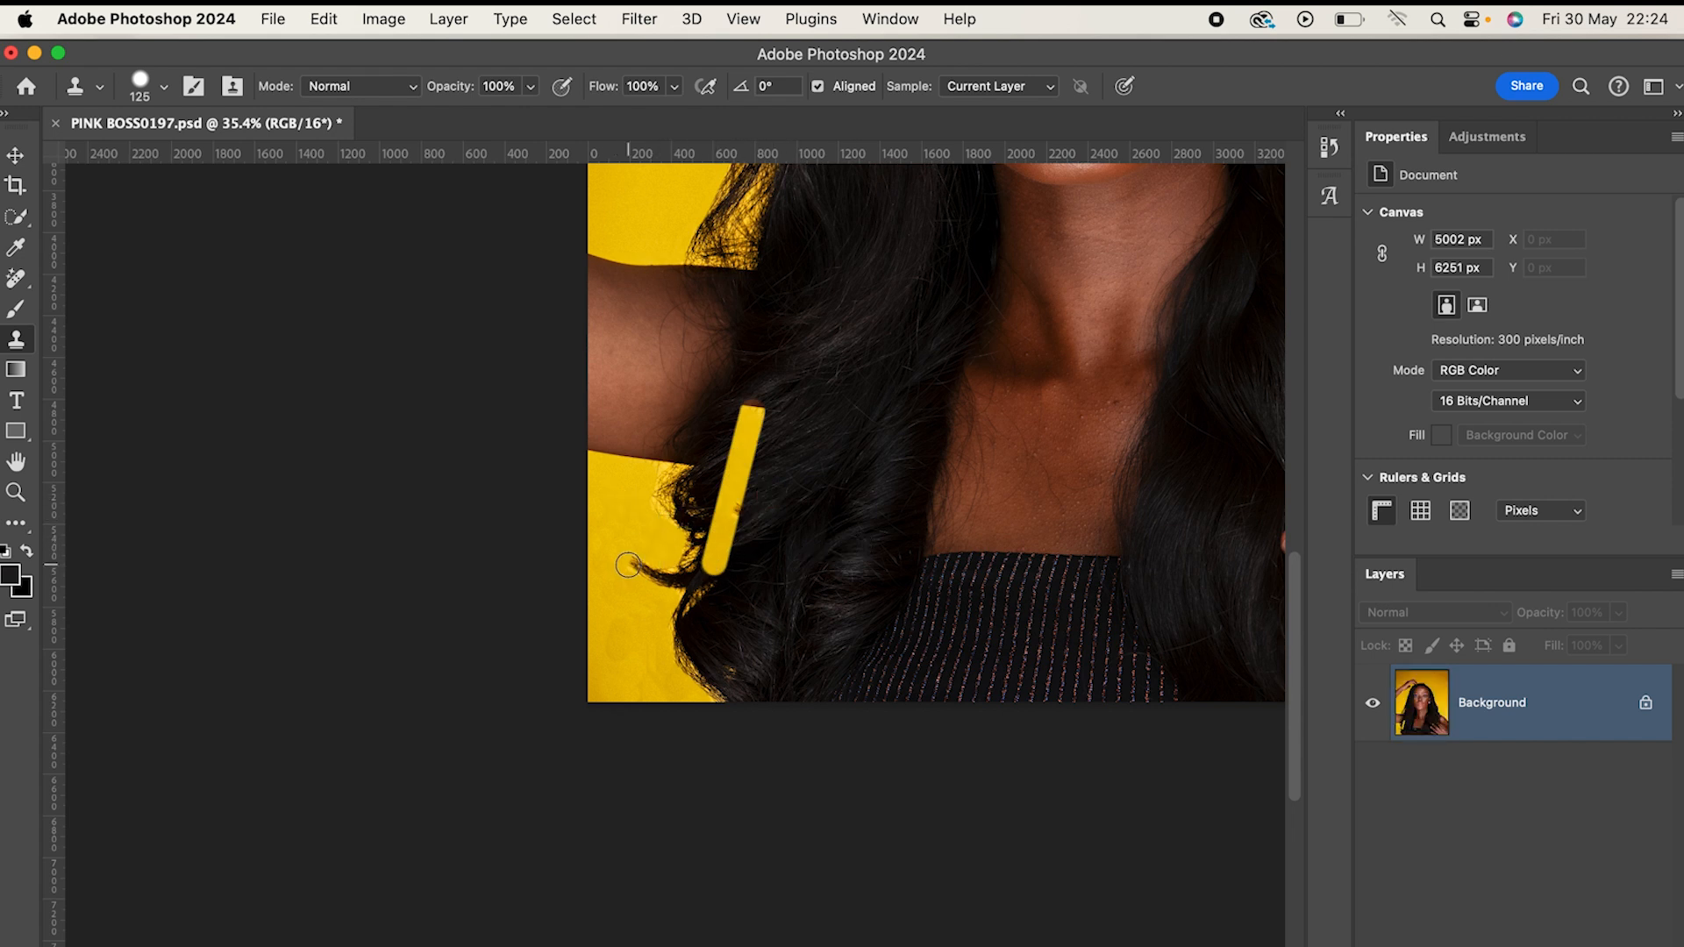
key(super+z)
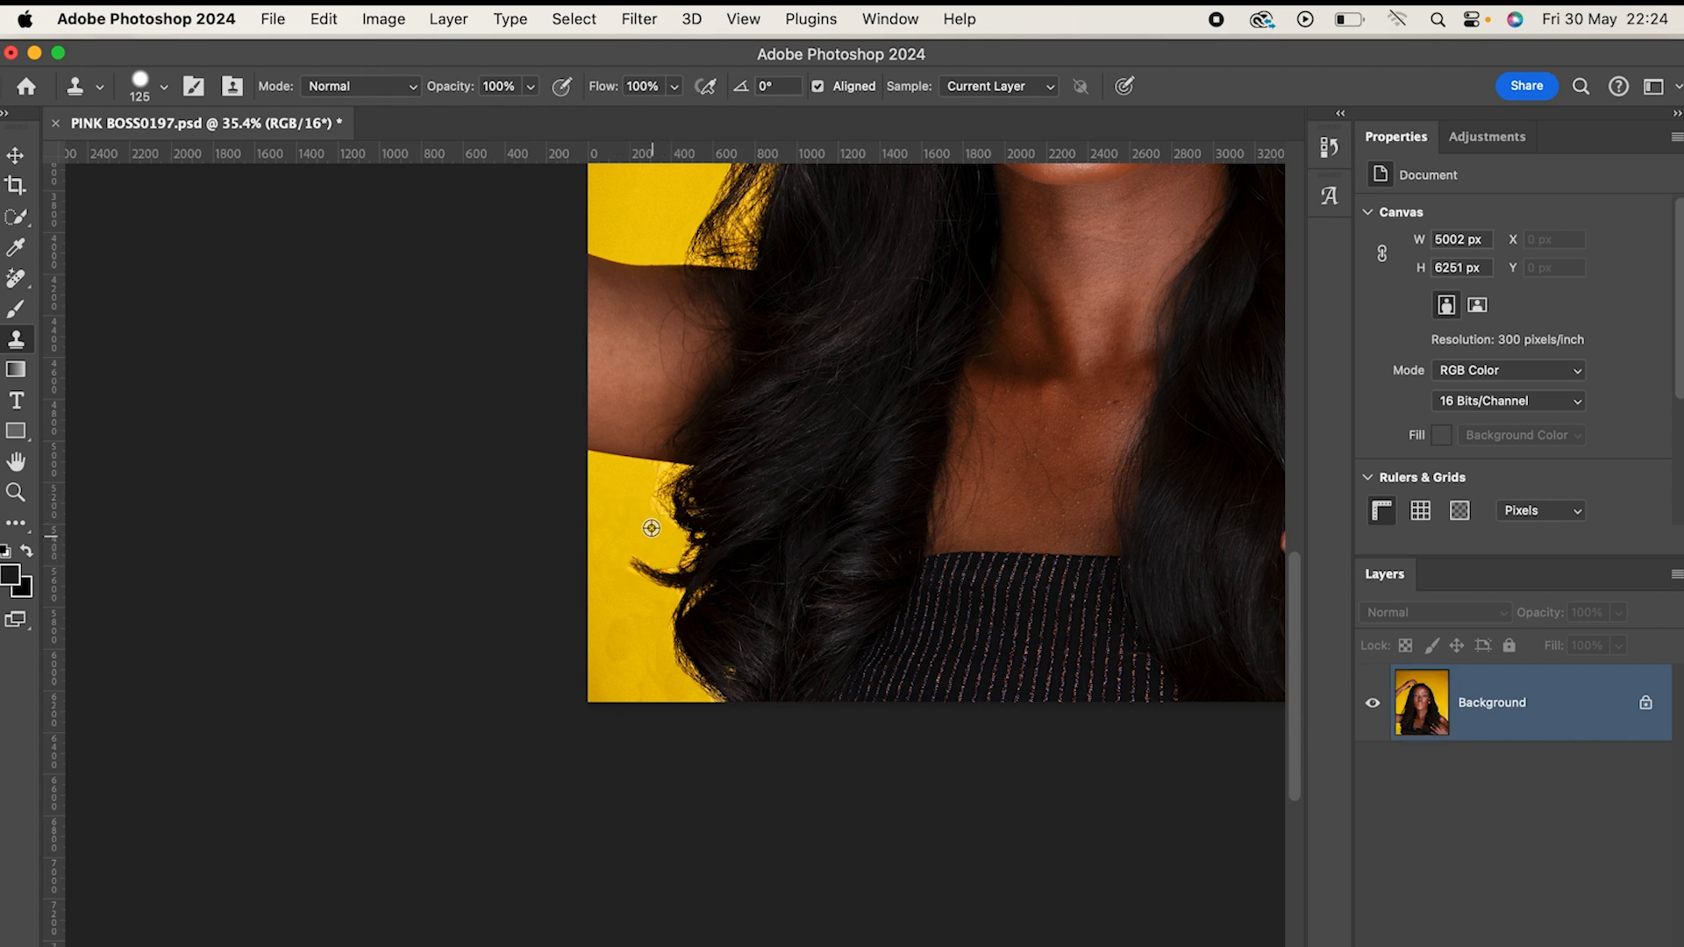
- Reduce the Clone Stamp to 70 px and clear the frizzy strands where the hair edge meets the underside of the arm
scroll(650, 527, up, 5)
scroll(650, 524, down, 2)
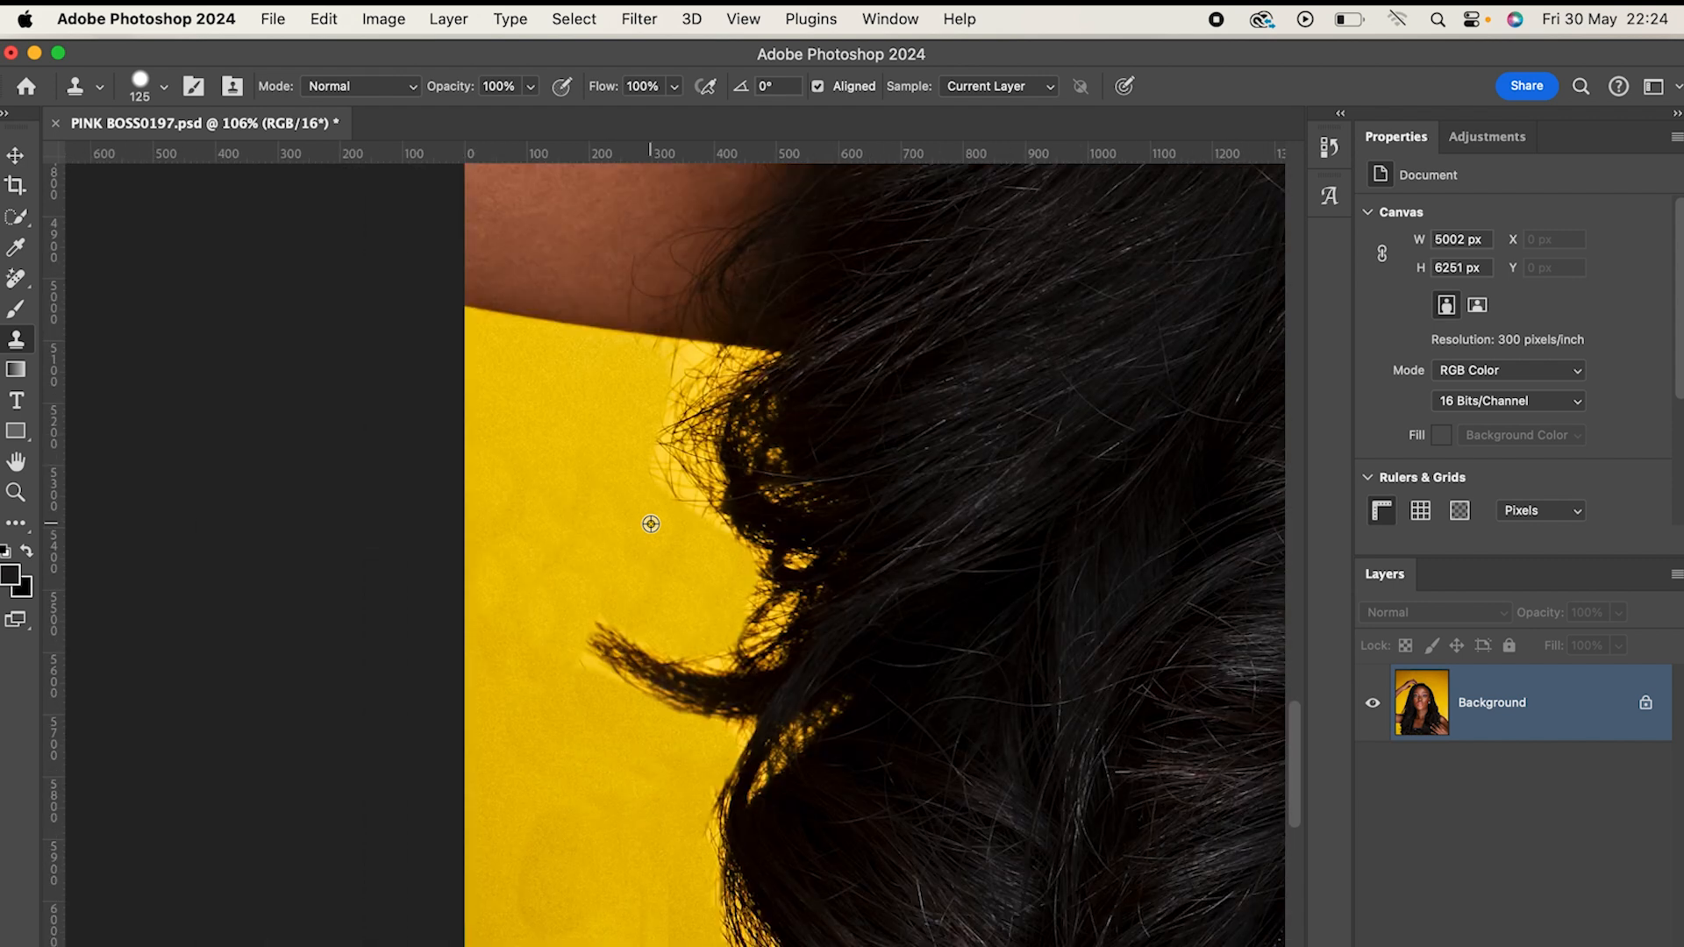
key(bracketleft)
mouse_move(673, 514)
mouse_down()
mouse_move(640, 451)
mouse_move(647, 377)
mouse_move(676, 387)
mouse_move(661, 466)
mouse_up()
drag(709, 527, 670, 395)
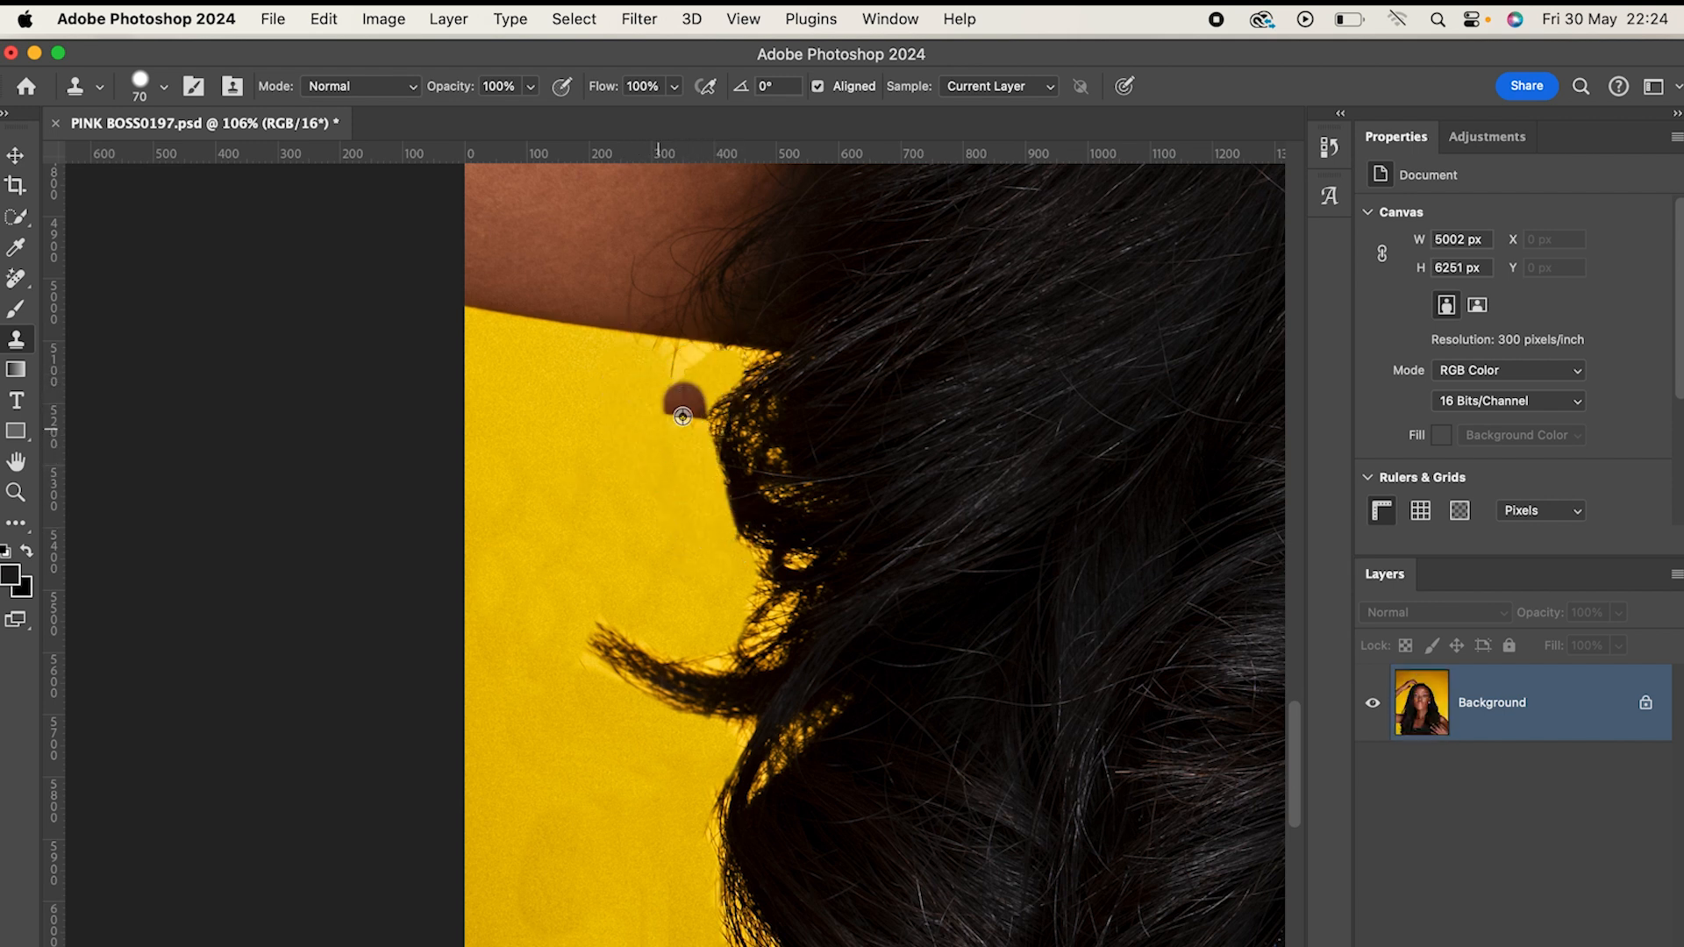
key(super+z)
alt+click(630, 412)
click(681, 374)
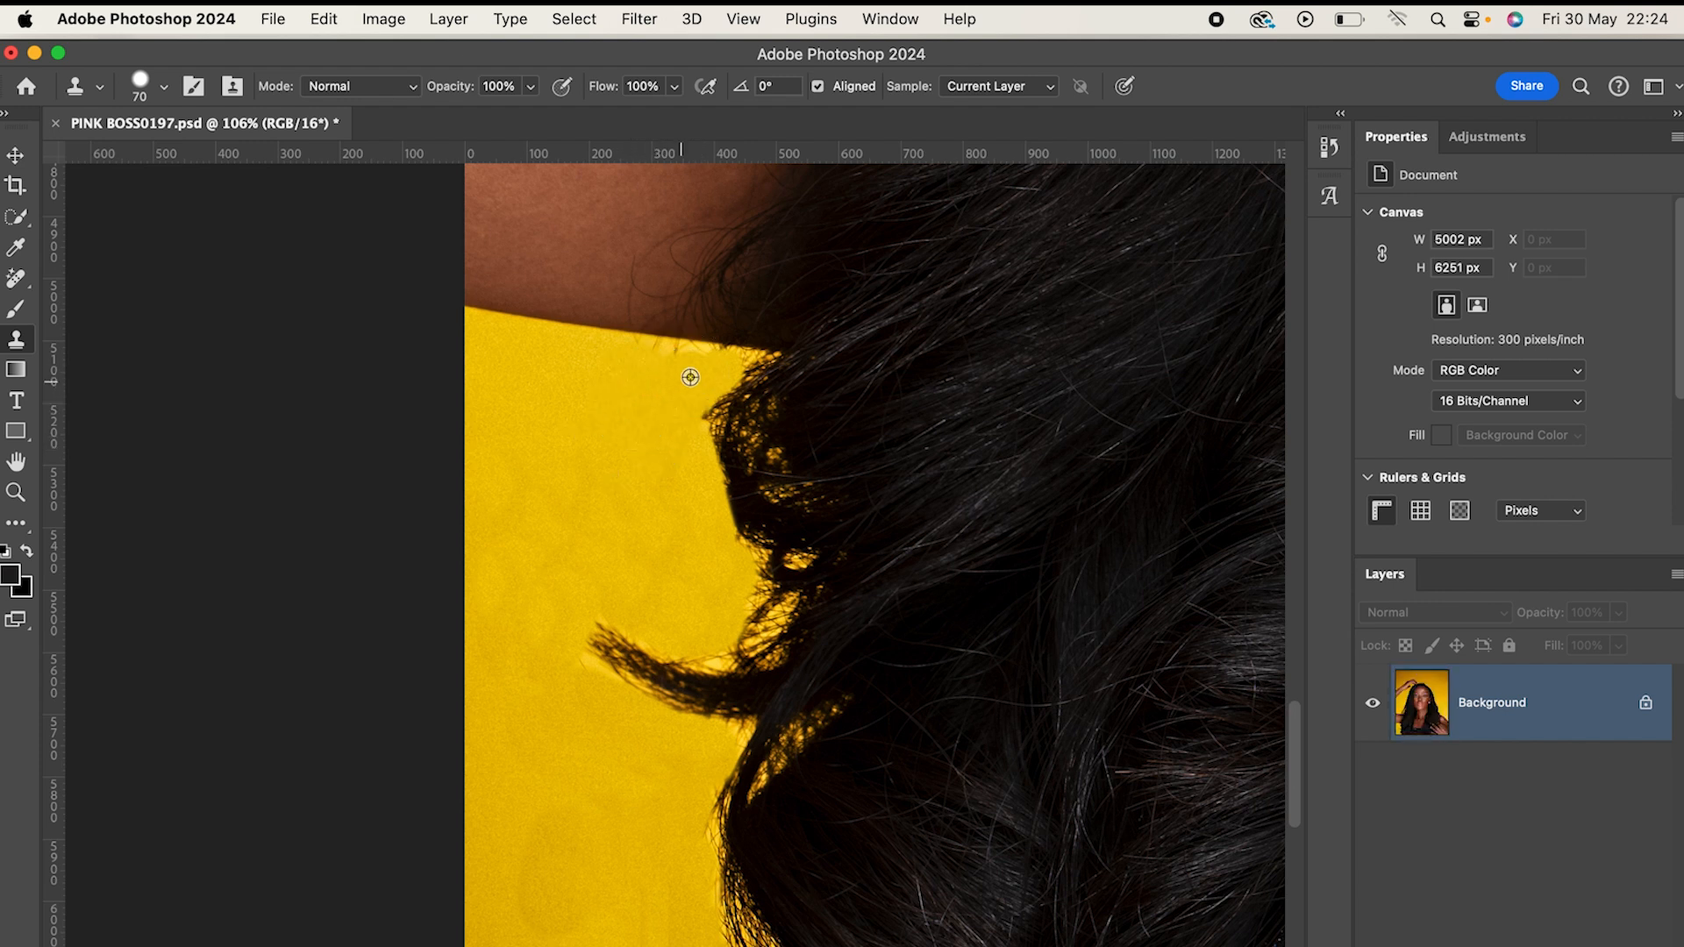
click(706, 362)
click(741, 366)
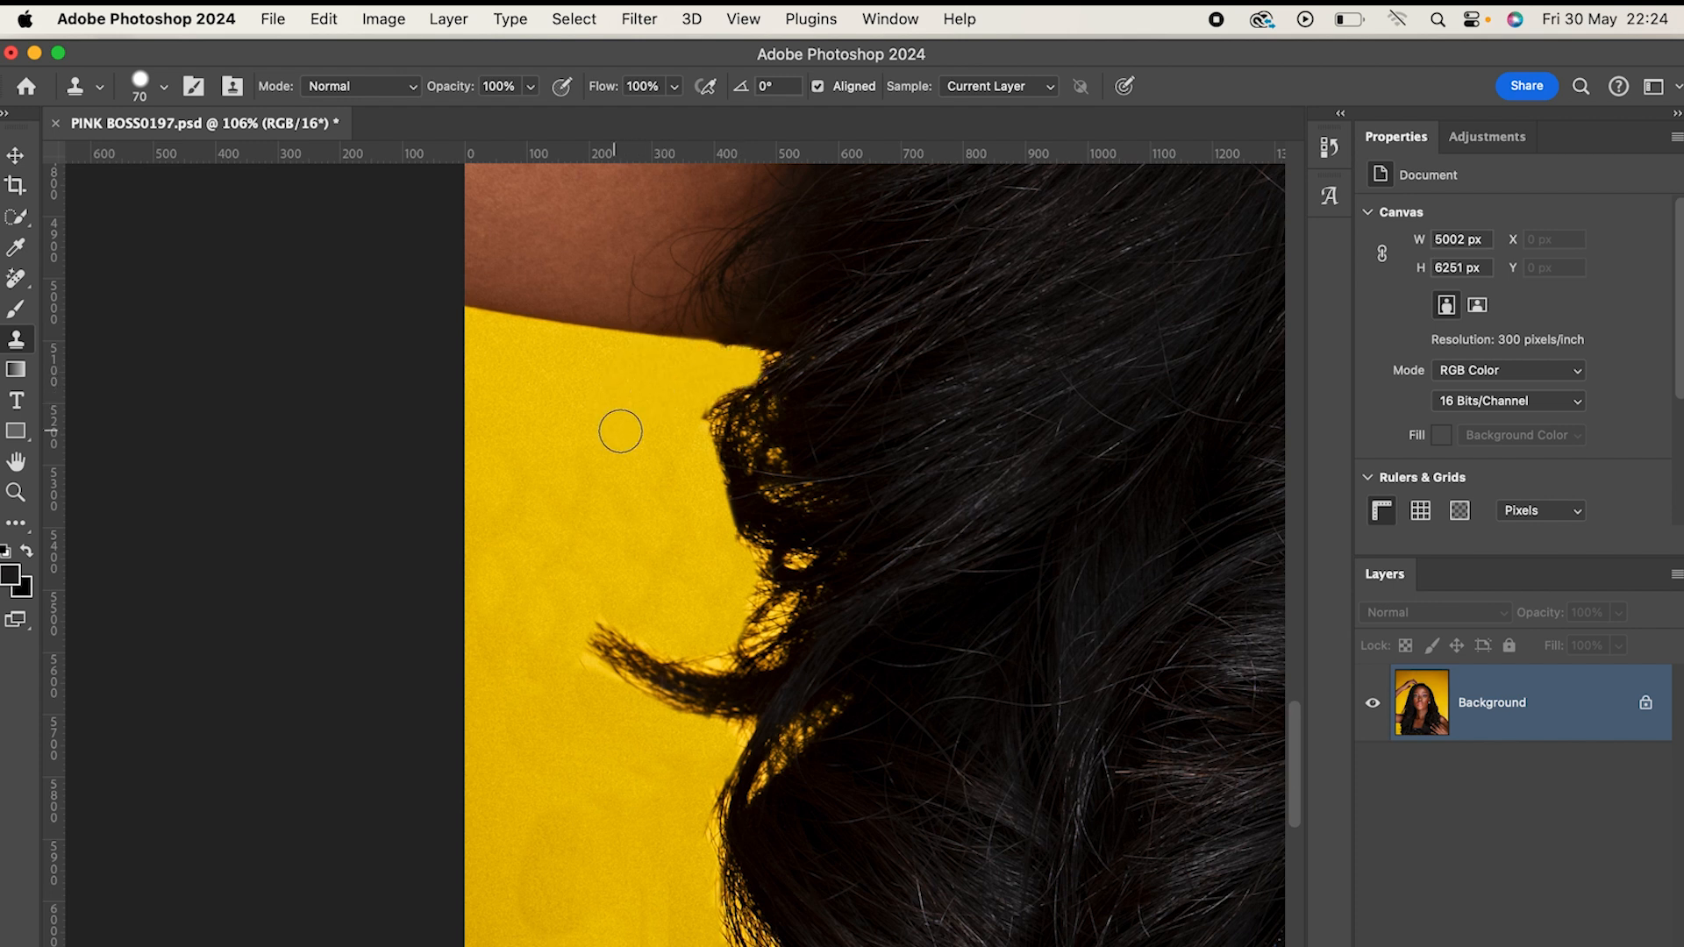
- Refine the corner between the arm's lower edge and the hair by cloning clean background with a 40 px Clone Stamp
key(bracketleft)
click(722, 336)
drag(722, 358, 685, 365)
alt+click(714, 362)
click(739, 357)
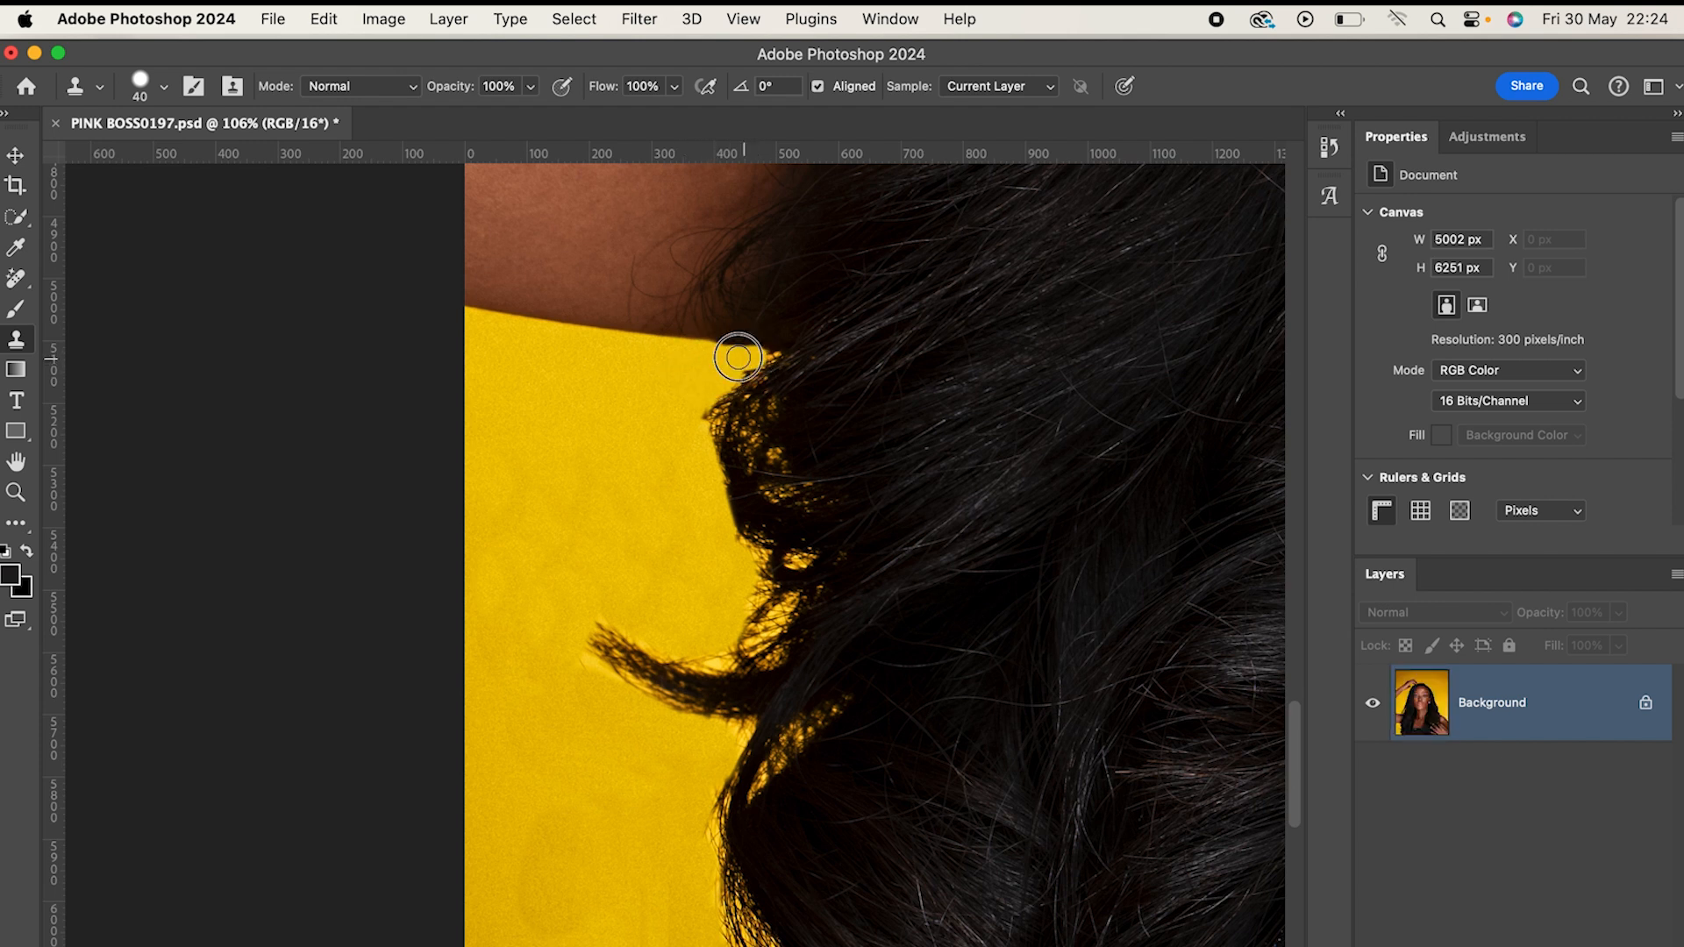
alt+click(724, 364)
drag(692, 394, 676, 395)
alt+click(684, 396)
scroll(623, 614, up, 1)
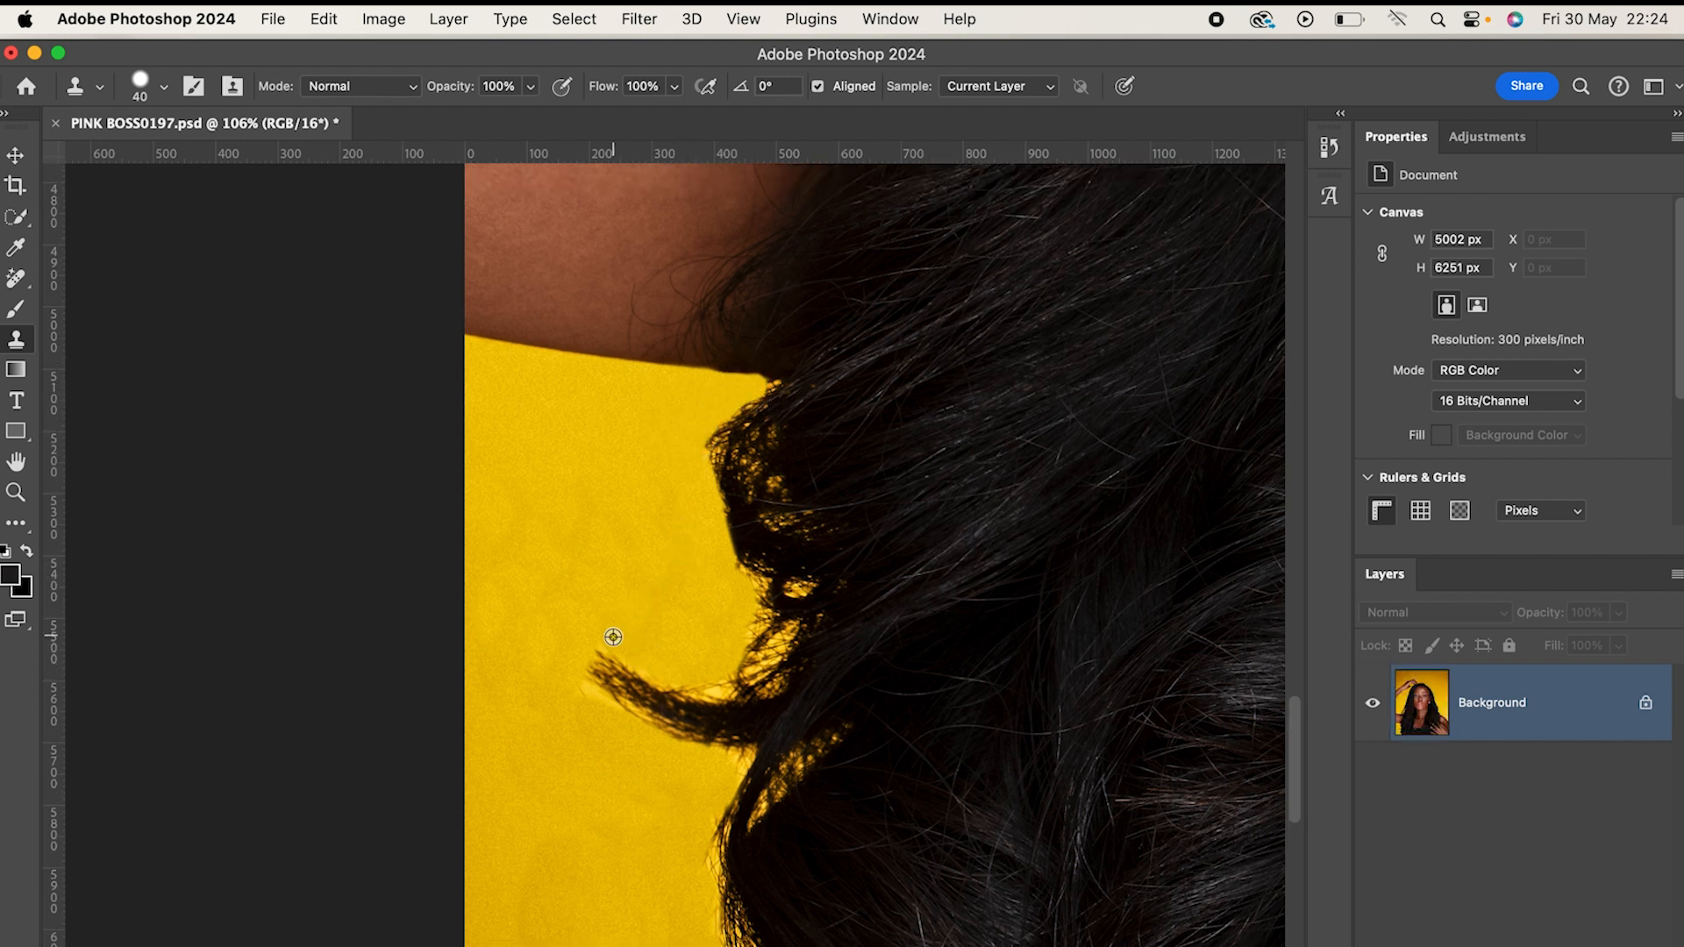
- Tidy the pale halo and leftover wisps around the tip of the protruding lock with the Clone Stamp
click(578, 634)
alt+click(705, 657)
click(591, 771)
alt+click(594, 718)
click(589, 692)
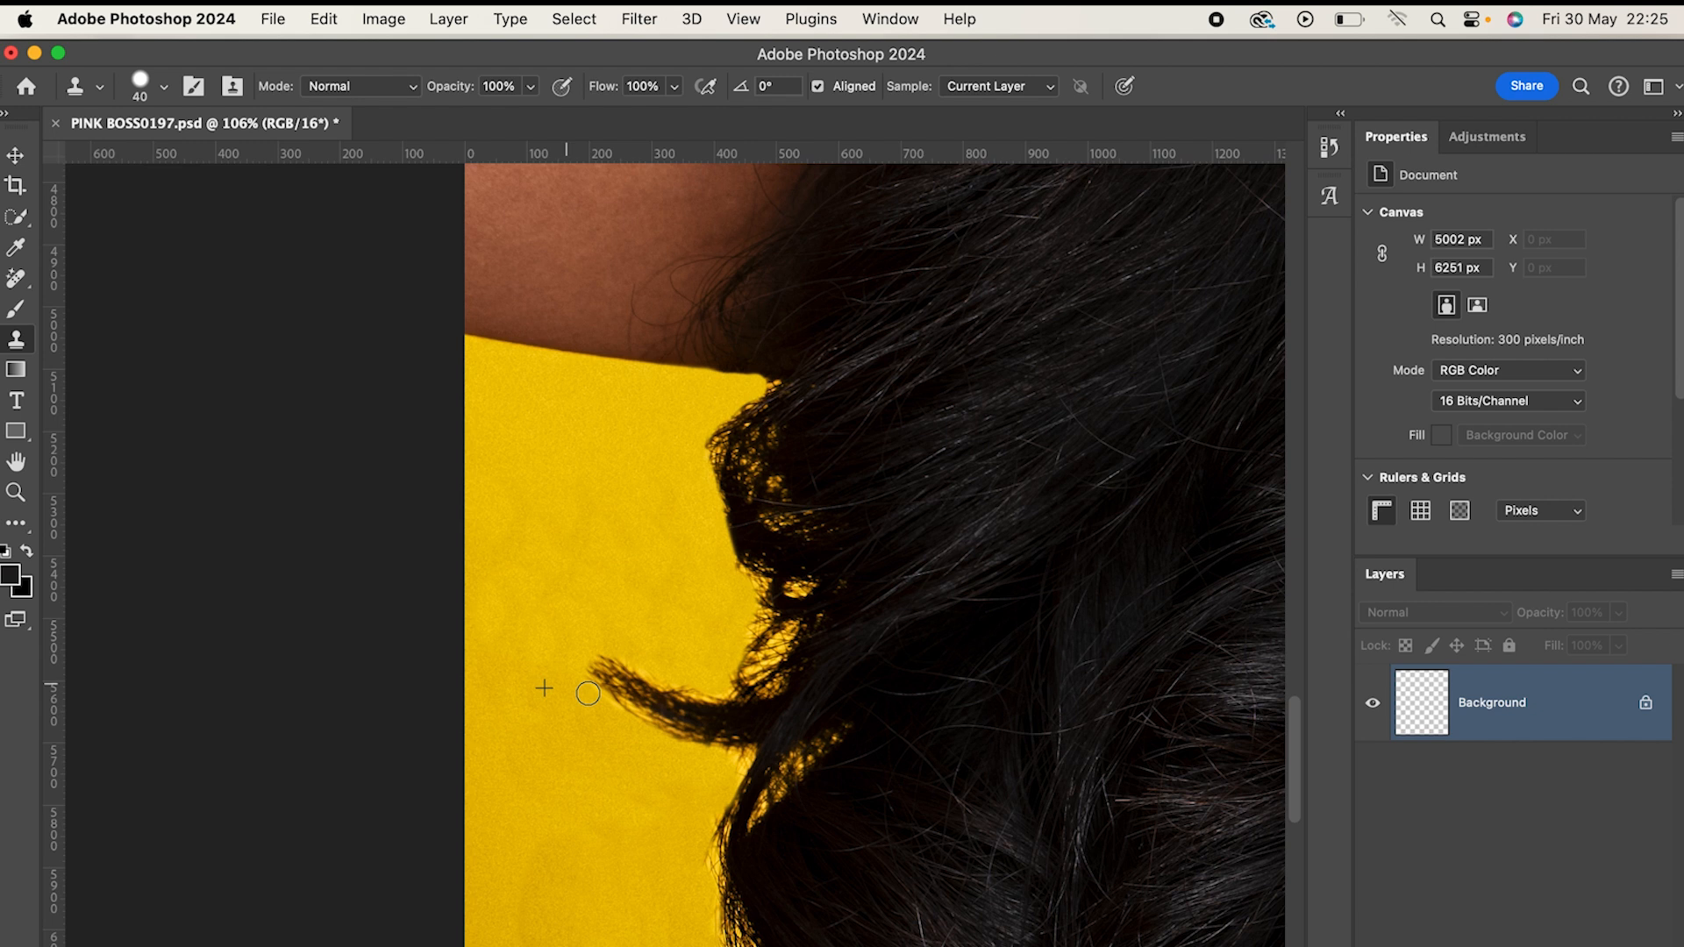
alt+click(648, 652)
alt+click(613, 635)
scroll(655, 649, down, 3)
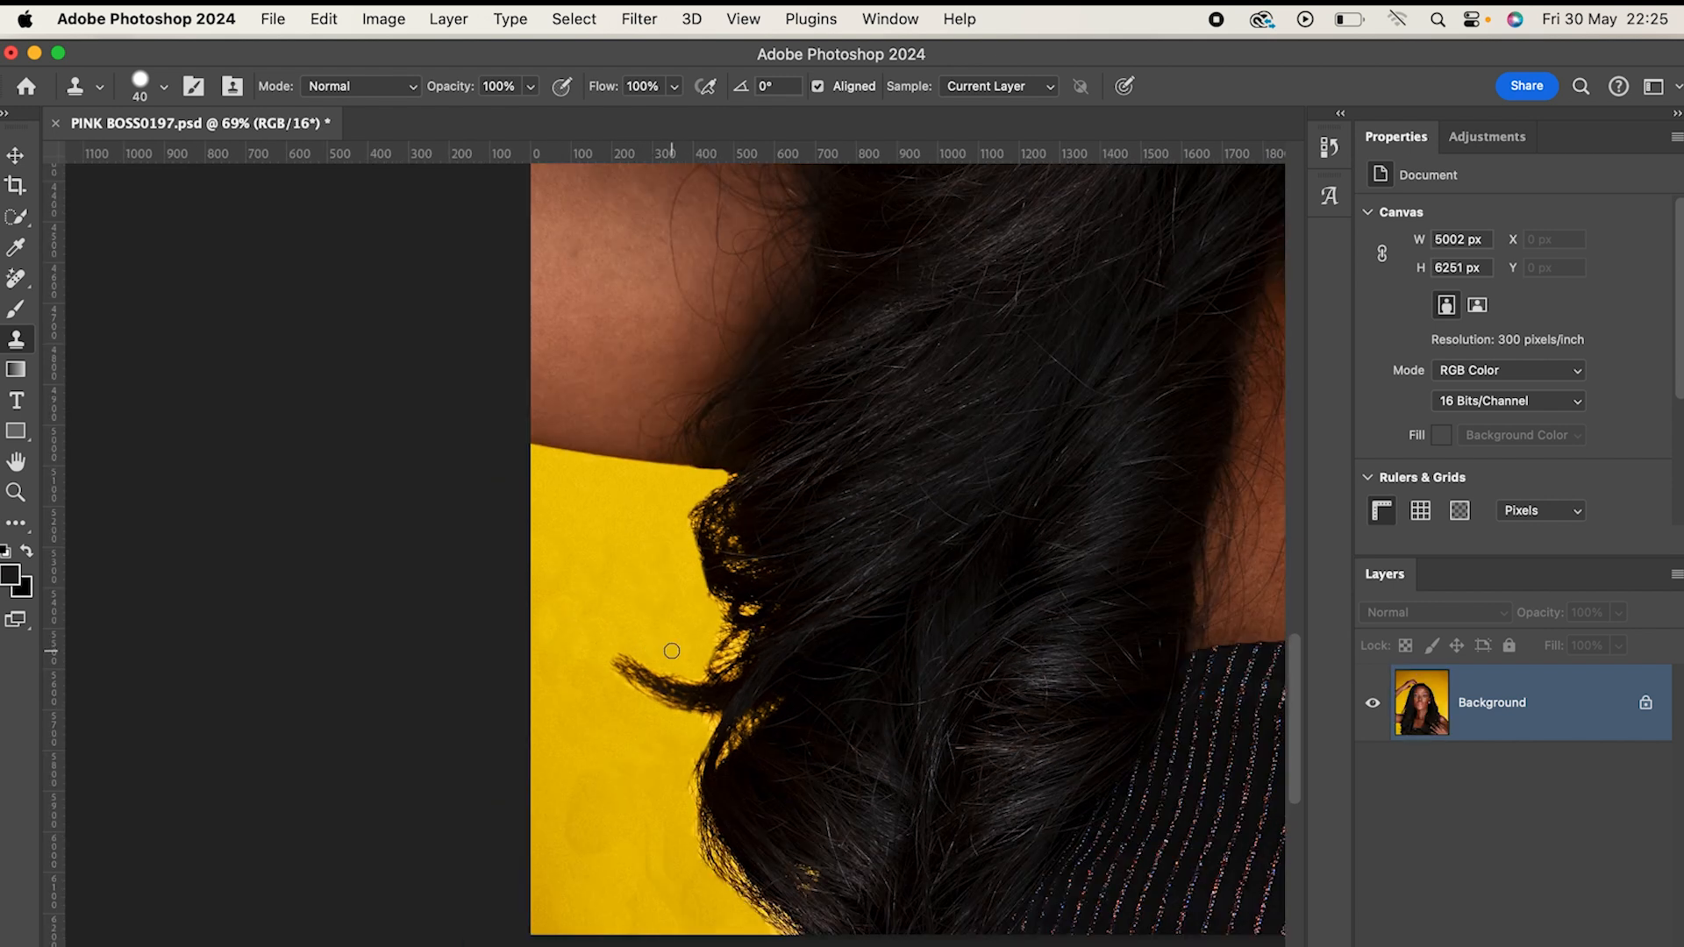
- Smooth the cloned blotches in the yellow background below the protruding lock with the Patch tool, then deselect
click(17, 526)
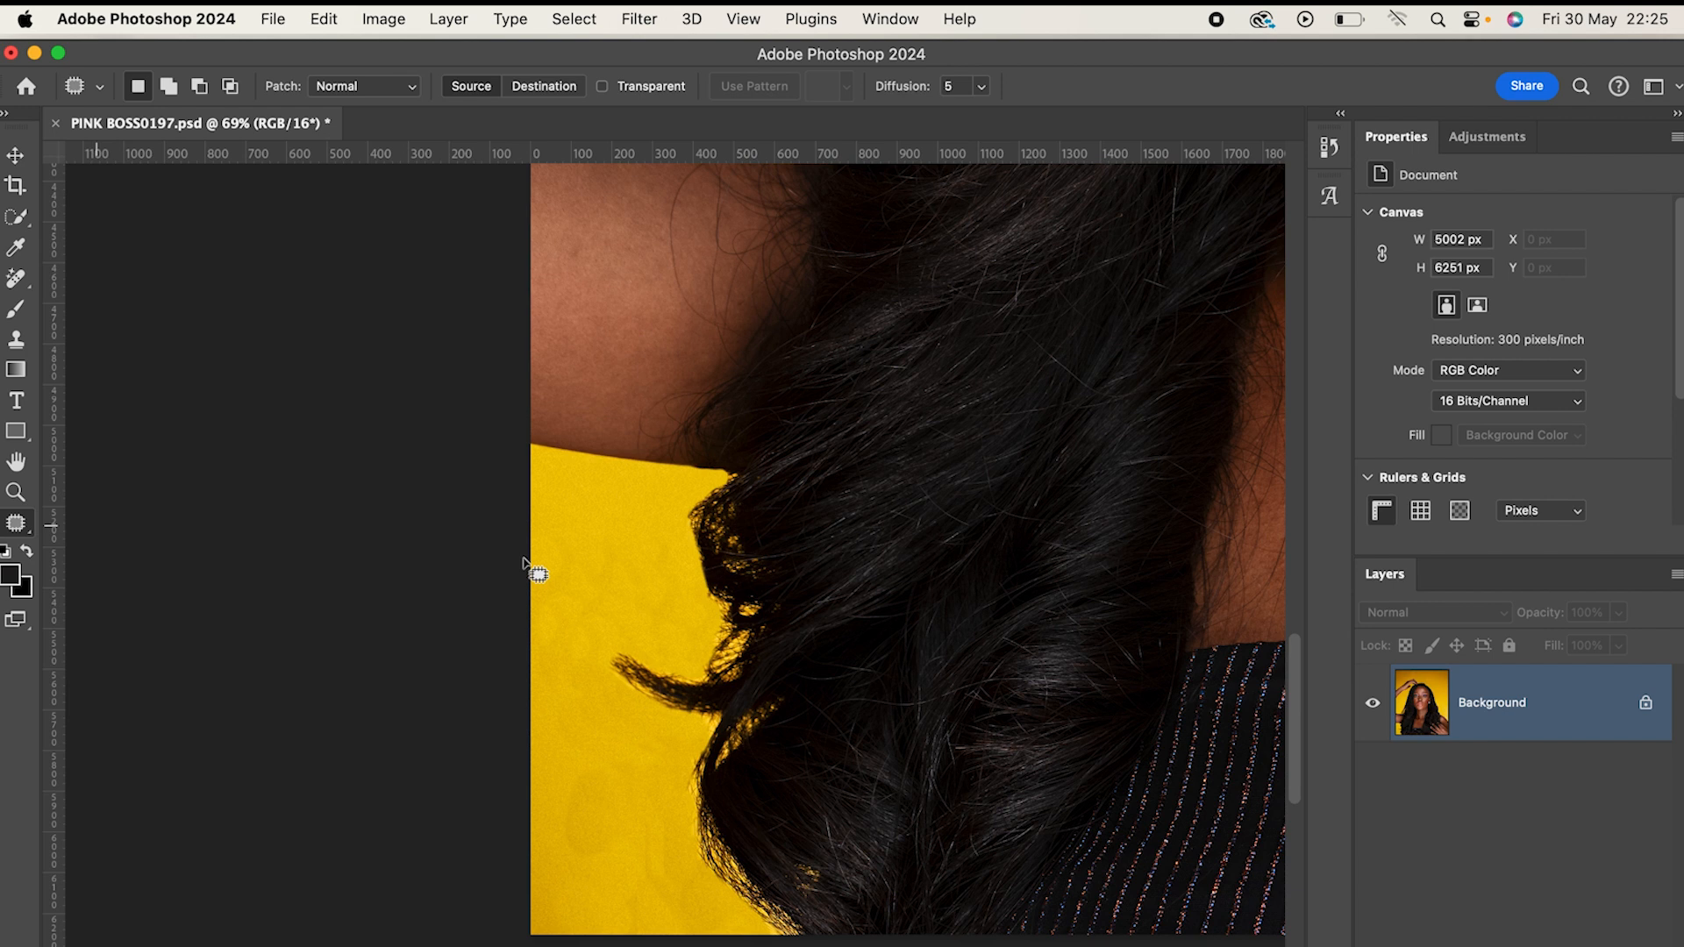
mouse_move(558, 772)
mouse_down()
mouse_move(571, 872)
mouse_move(605, 816)
mouse_move(570, 756)
mouse_move(577, 705)
mouse_move(578, 833)
mouse_move(628, 738)
mouse_move(585, 735)
mouse_up()
click(646, 762)
drag(617, 794, 583, 707)
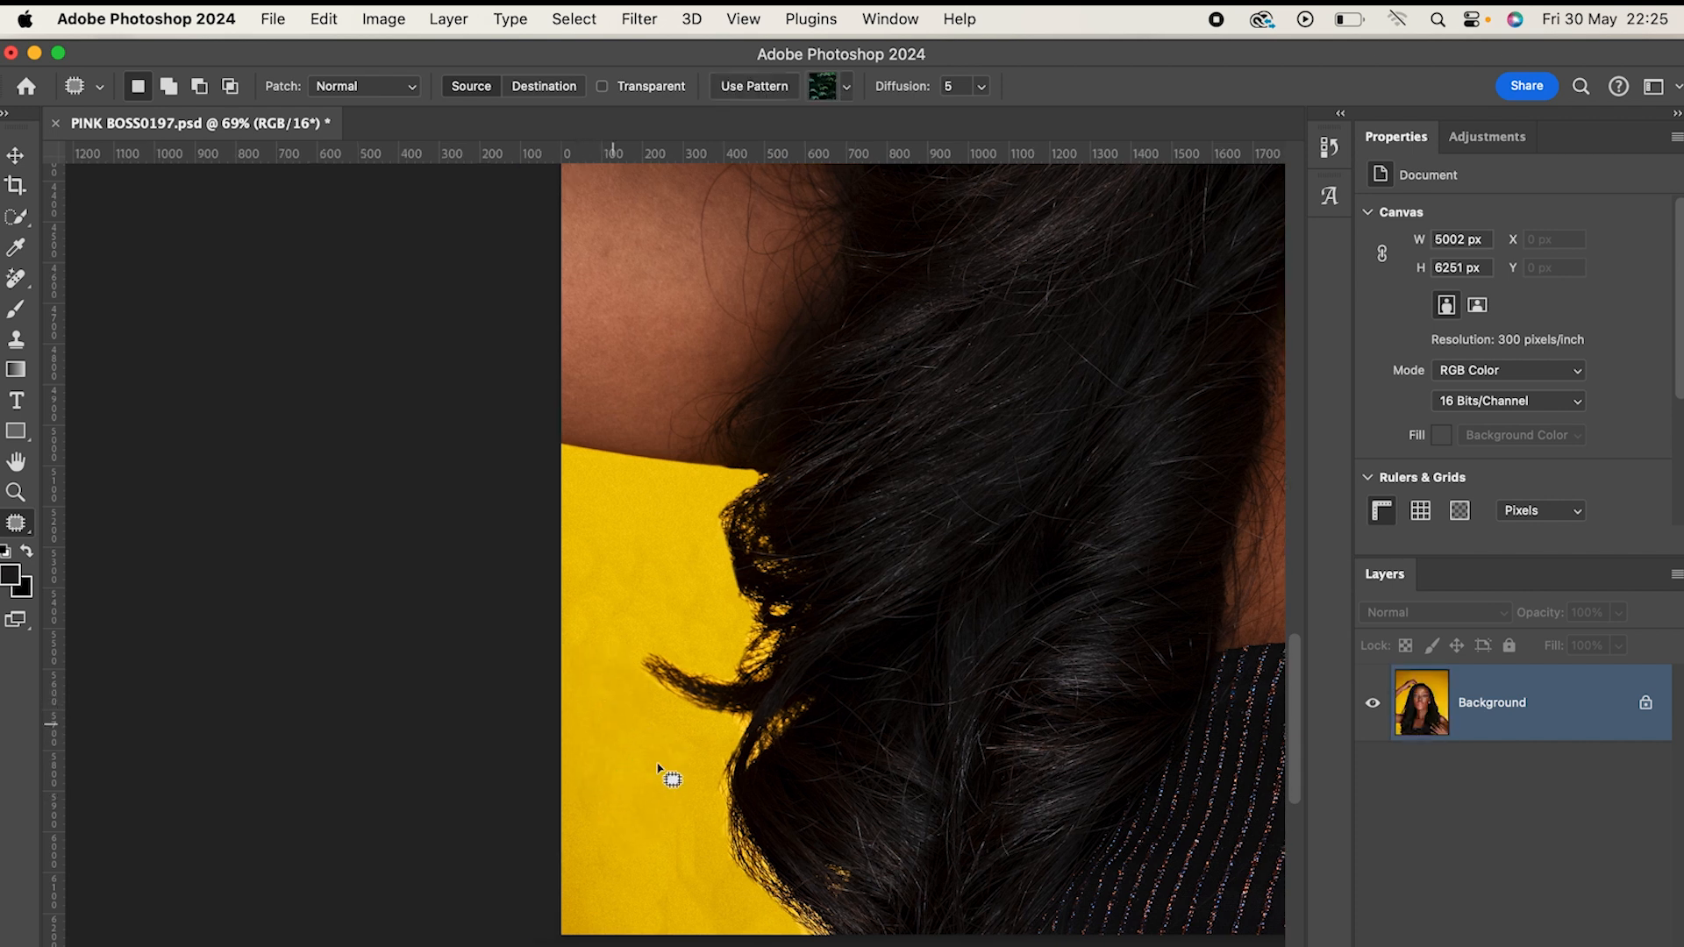
mouse_move(646, 845)
mouse_down()
mouse_move(682, 939)
mouse_move(704, 929)
mouse_move(705, 826)
mouse_move(669, 830)
mouse_move(627, 769)
mouse_move(638, 793)
mouse_move(704, 774)
mouse_move(652, 775)
mouse_up()
drag(674, 779, 654, 877)
key(super+d)
- Patch the remaining uneven spots in the yellow background between the arm and the protruding lock, clearing each selection
mouse_move(583, 538)
mouse_down()
mouse_move(561, 595)
mouse_move(599, 634)
mouse_move(665, 604)
mouse_move(667, 547)
mouse_move(612, 572)
mouse_move(602, 700)
mouse_move(614, 789)
mouse_up()
key(super+d)
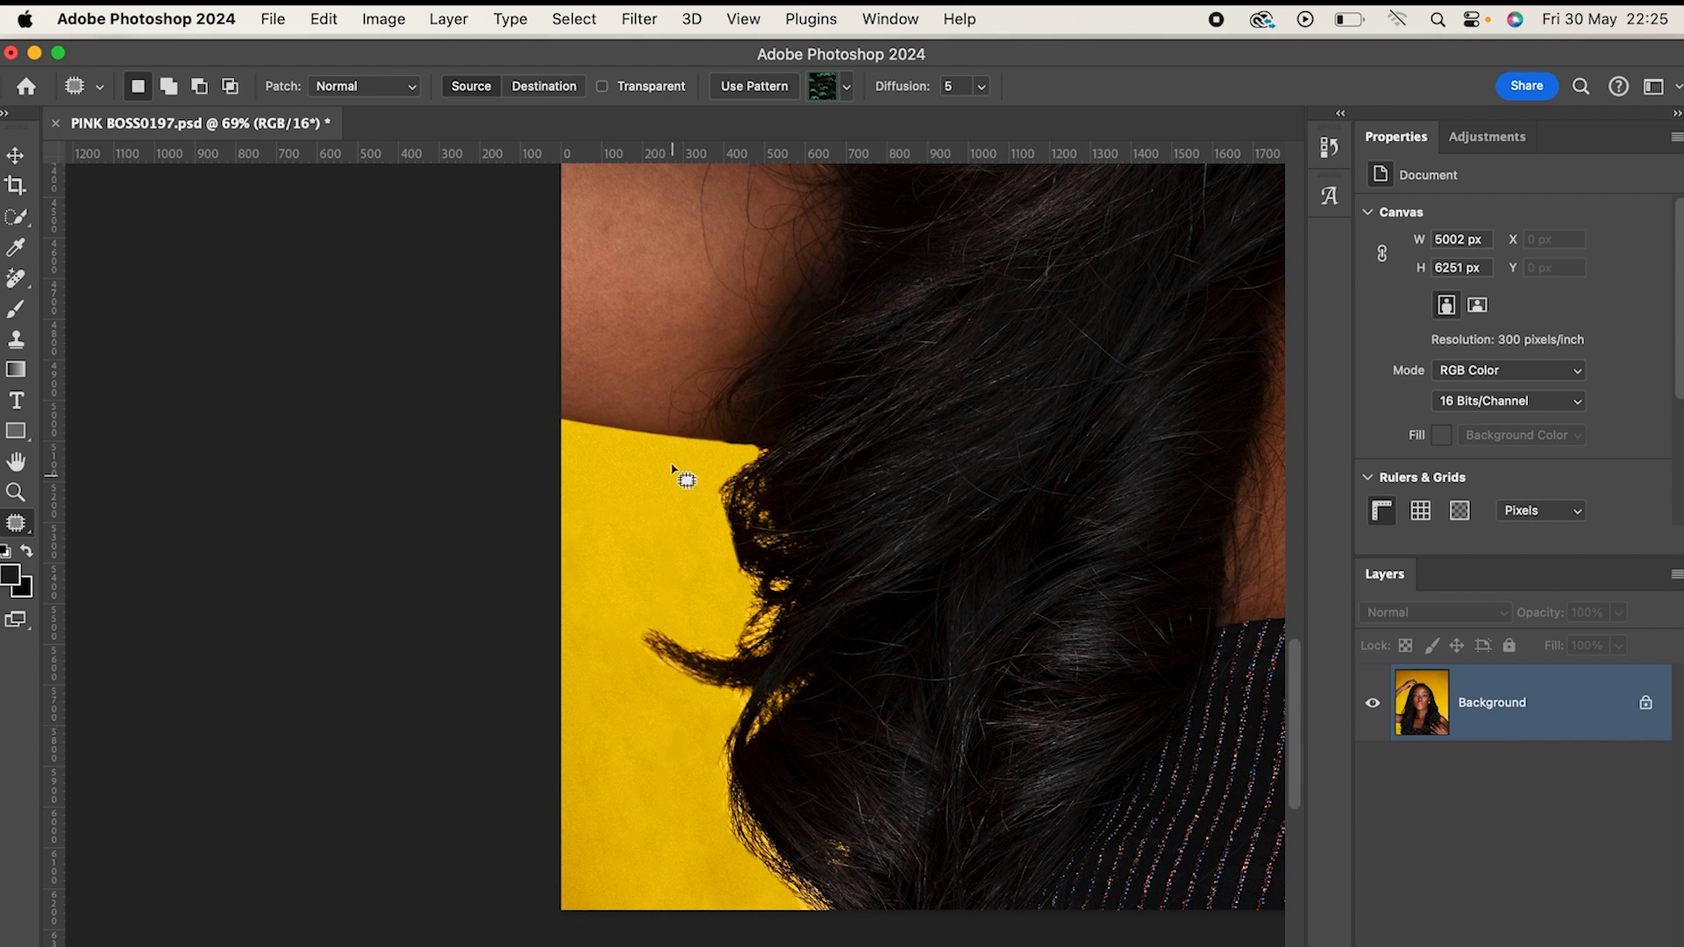
mouse_move(612, 512)
mouse_down()
mouse_move(641, 572)
mouse_move(655, 509)
mouse_move(611, 481)
mouse_move(647, 556)
mouse_move(671, 532)
mouse_move(640, 478)
mouse_up()
key(super+d)
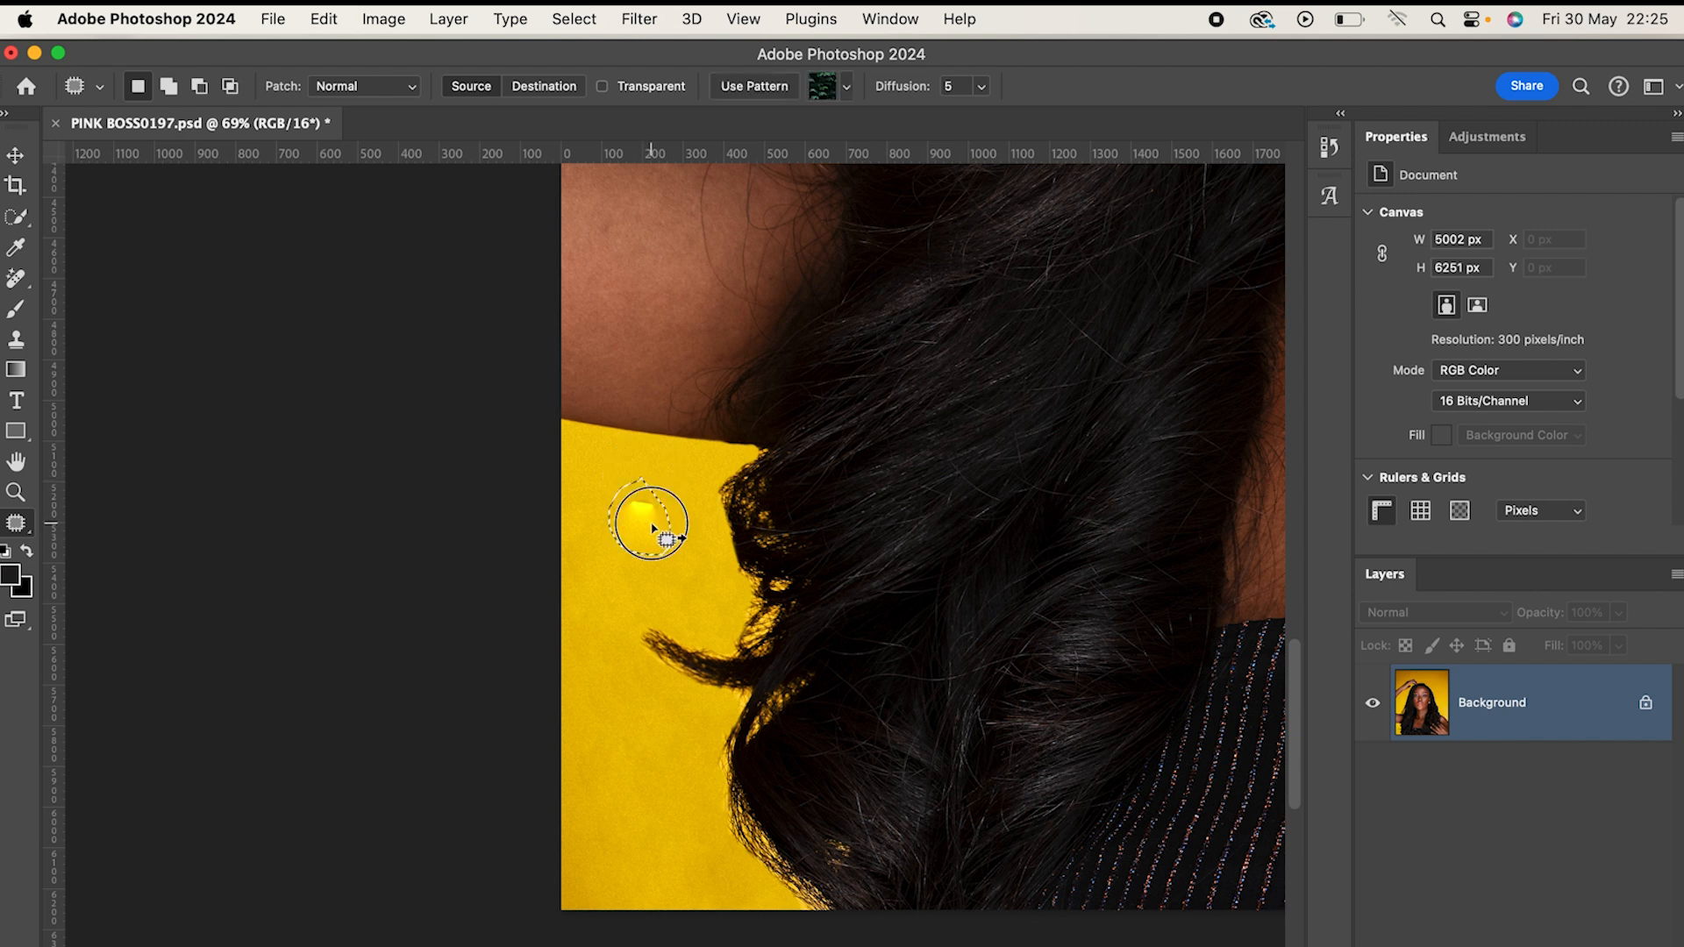
drag(691, 574, 700, 589)
key(super+d)
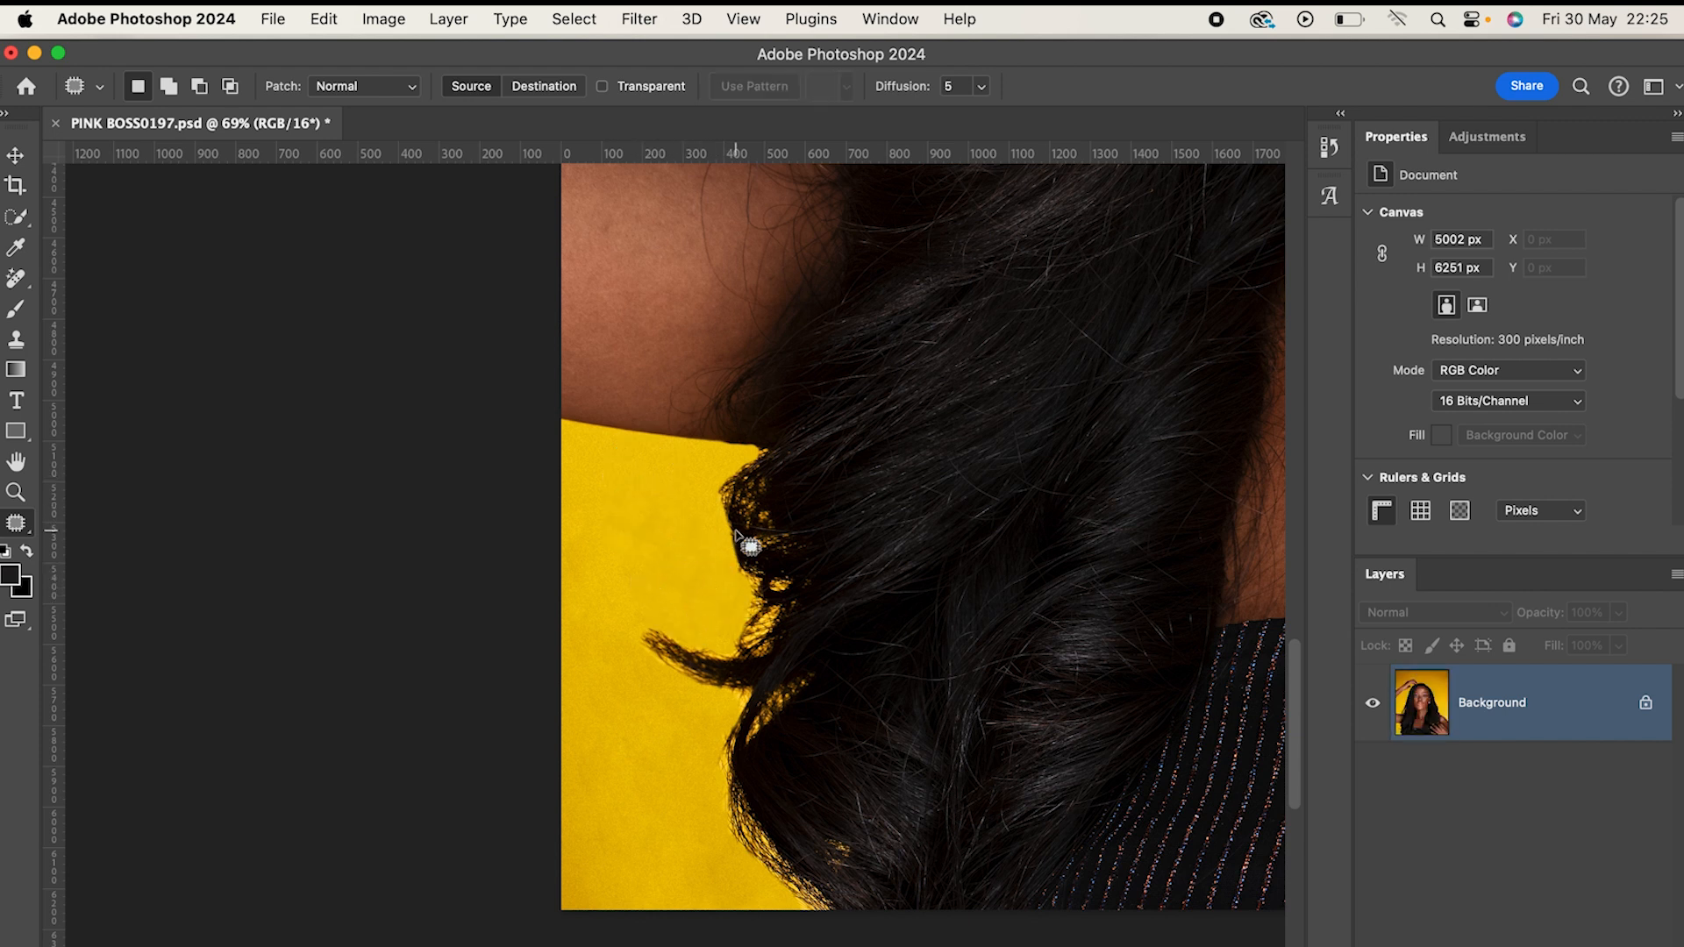
- Remove the short curved hair on the lower chest and retouch the top's upper edge with a 30 px content-aware Spot Healing Brush
scroll(746, 544, down, 5)
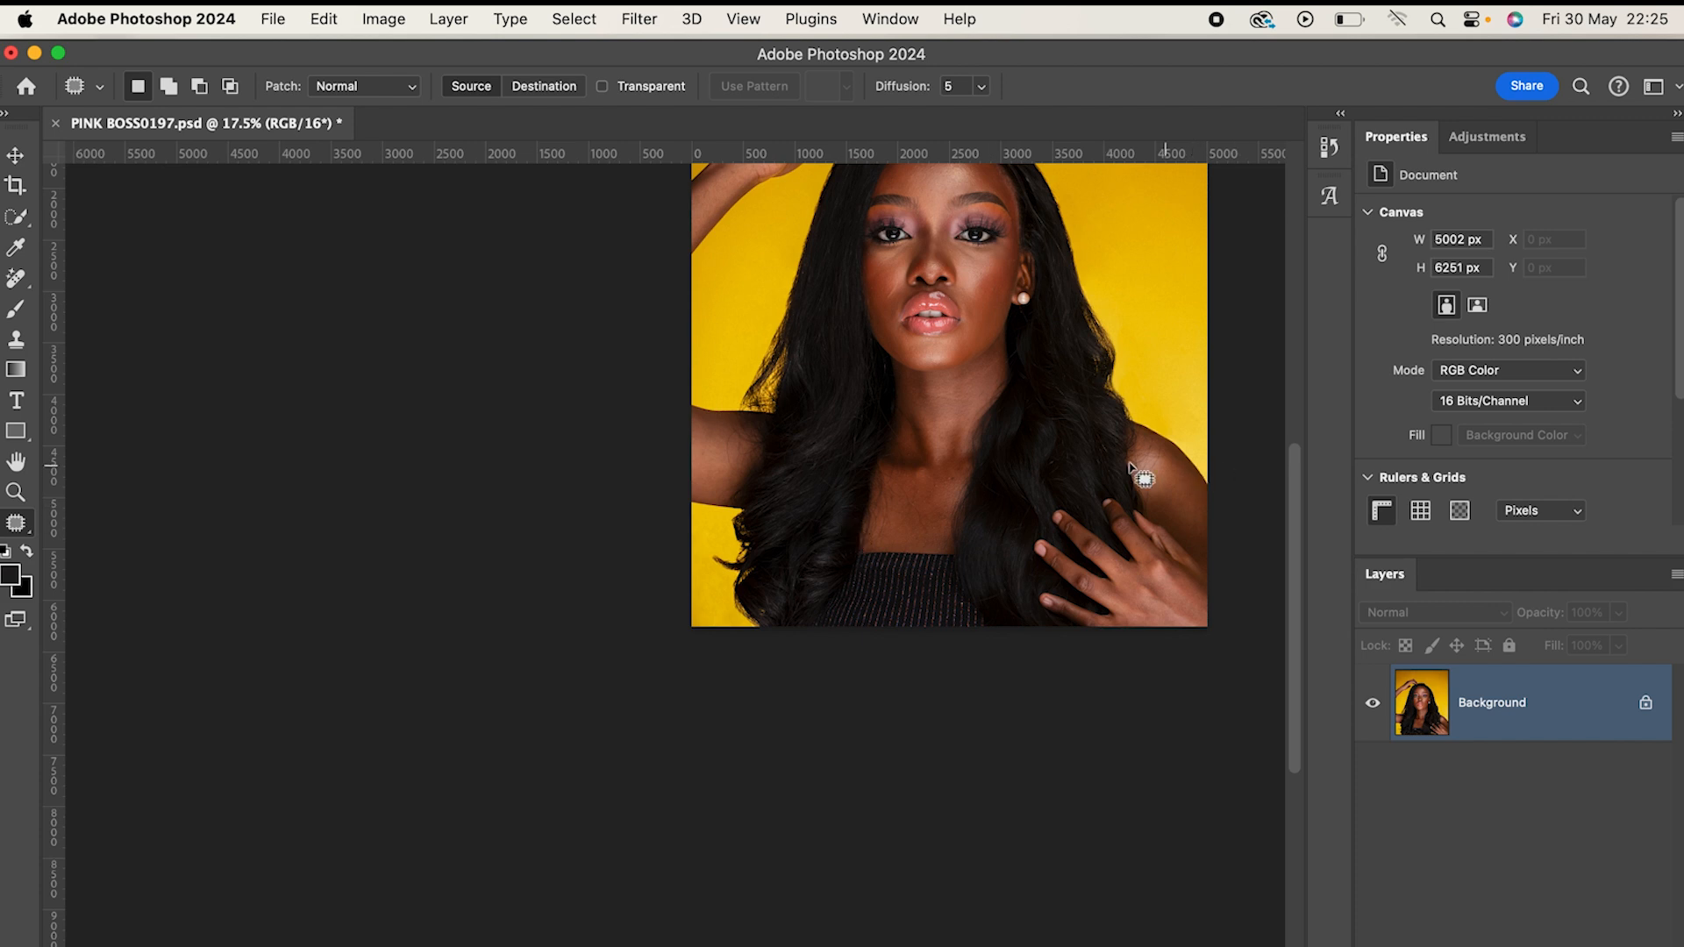
scroll(1109, 474, up, 3)
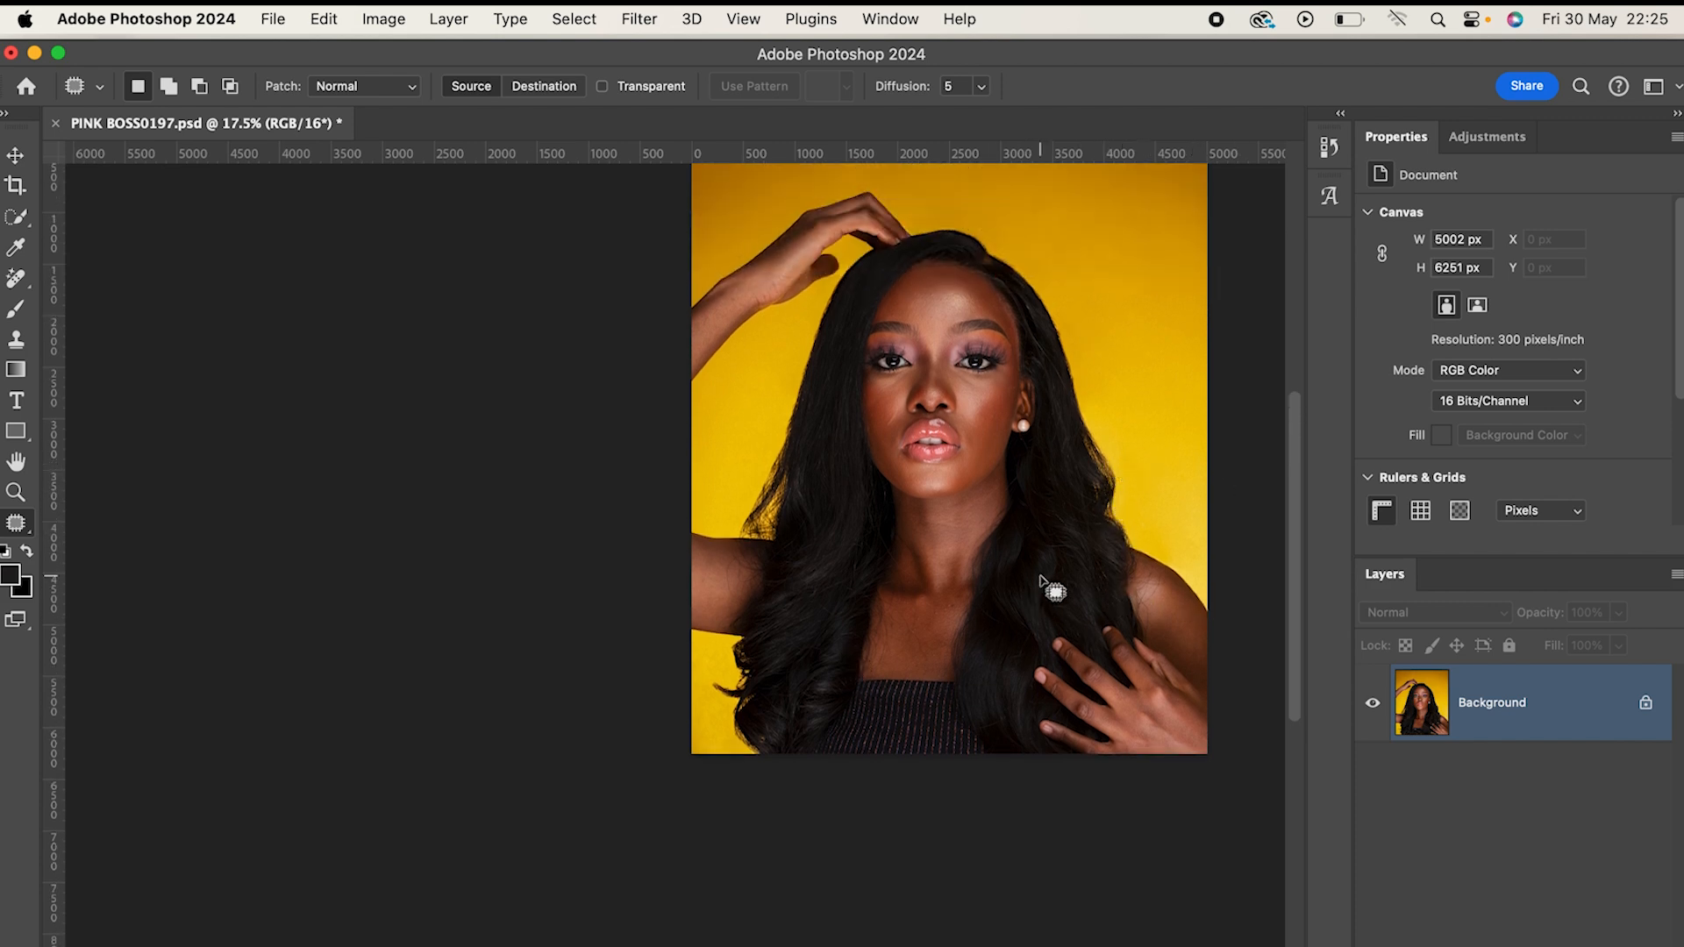
scroll(1048, 588, down, 3)
scroll(1022, 447, down, 1)
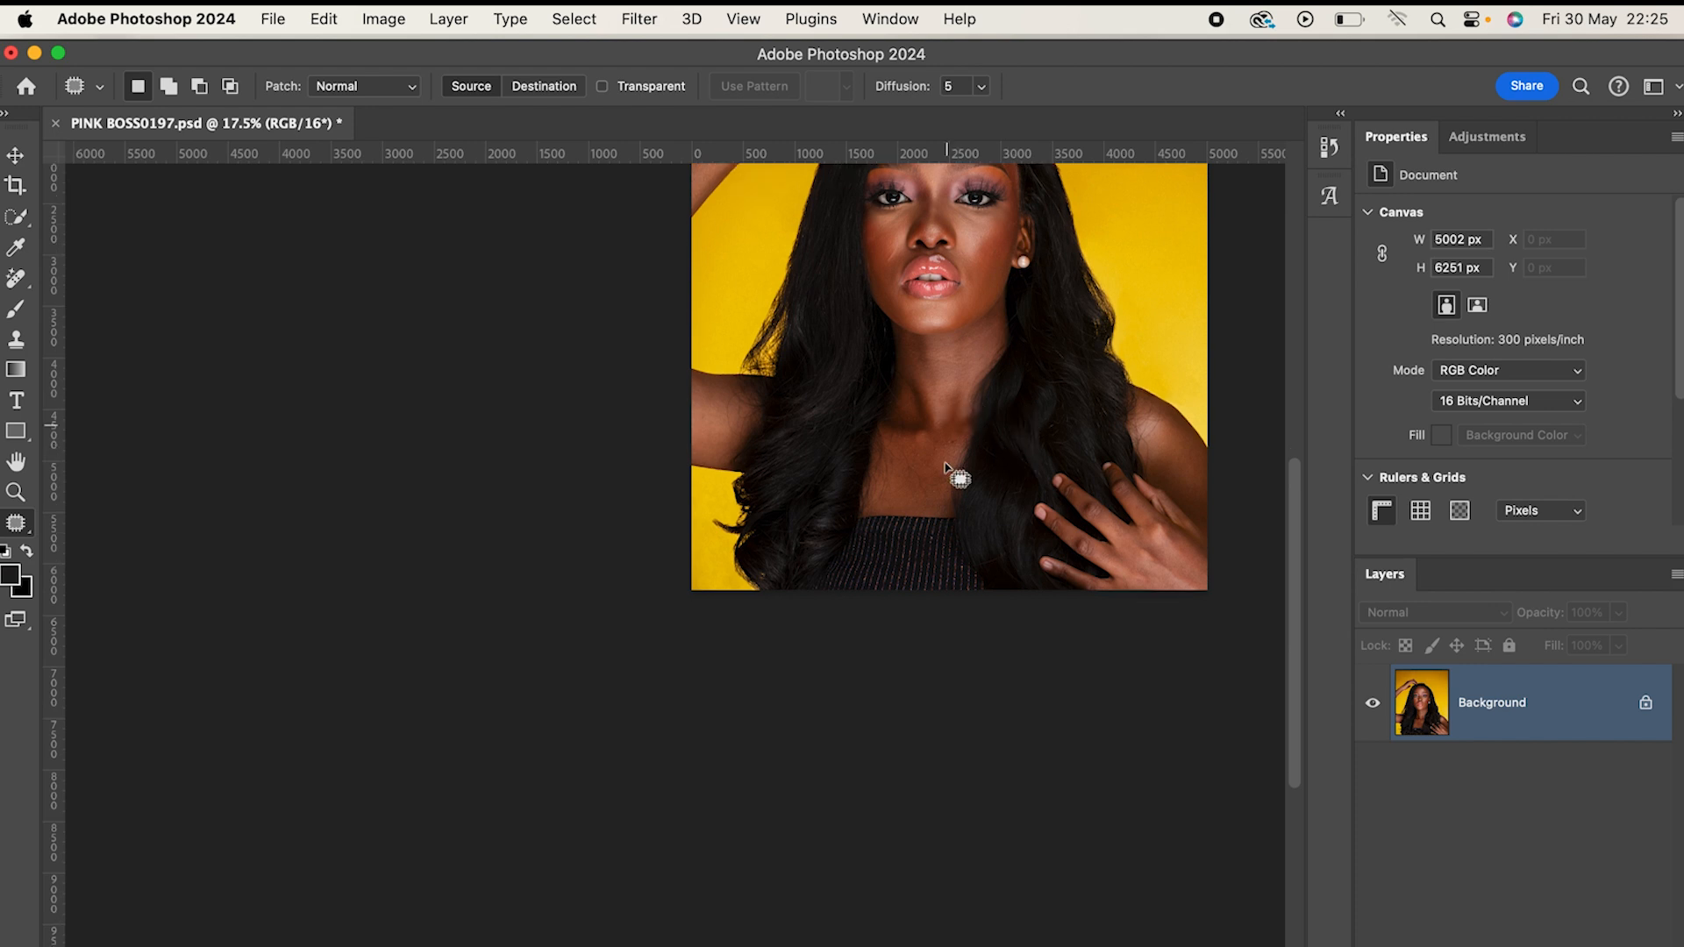
scroll(934, 473, up, 6)
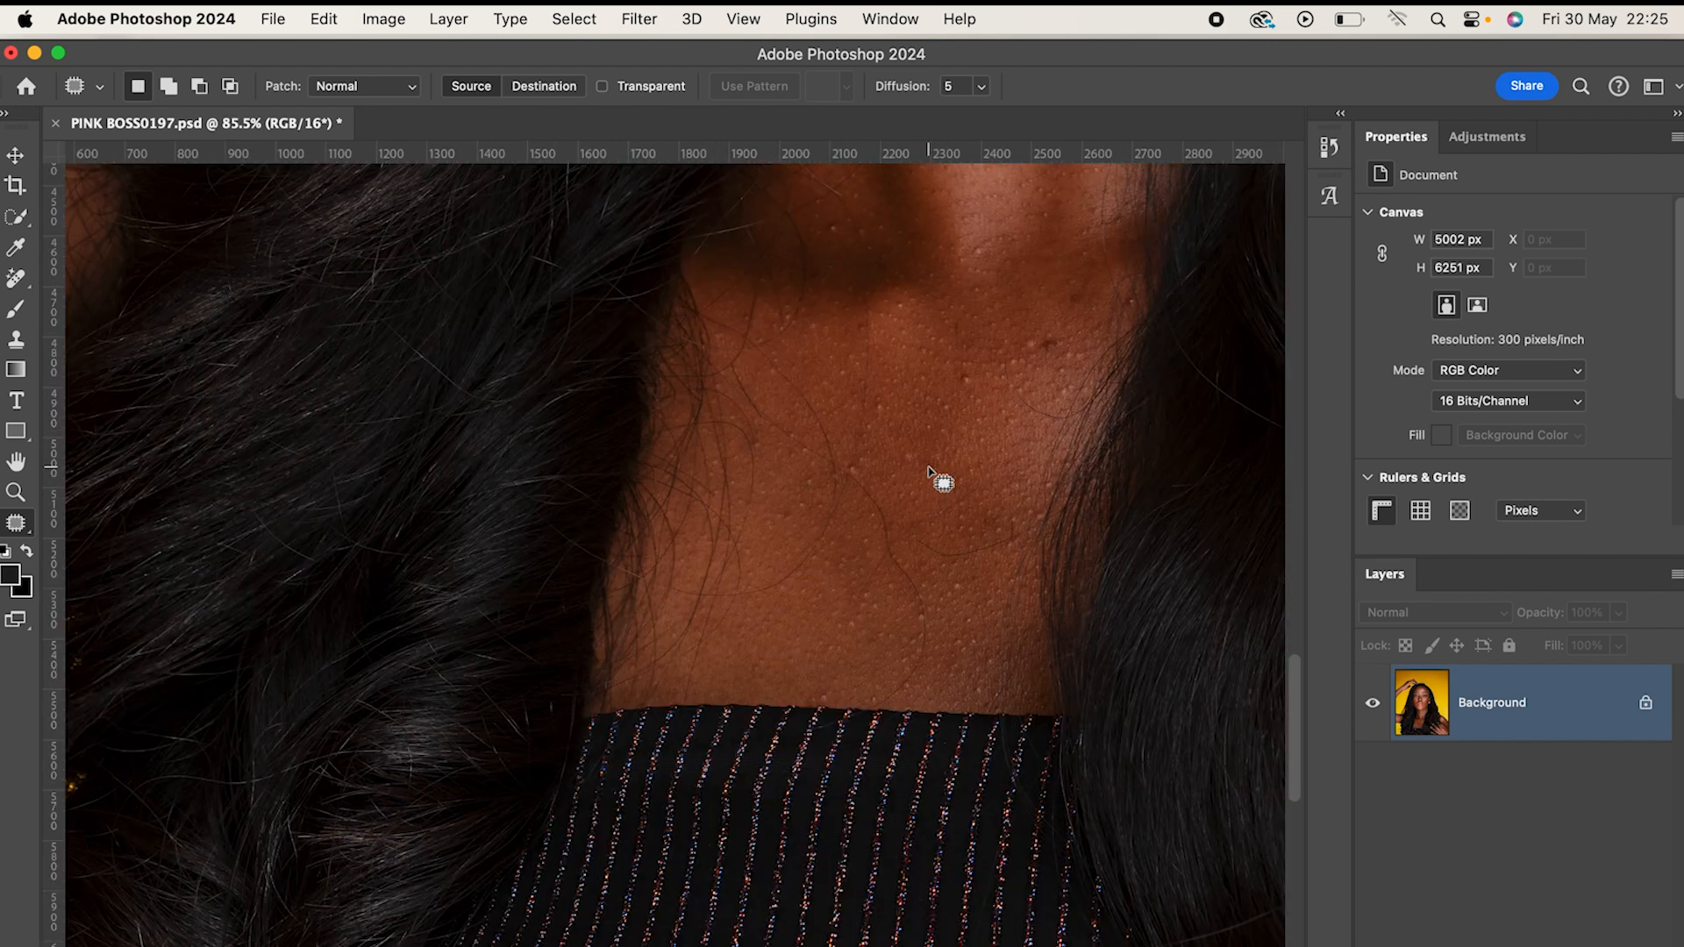
scroll(930, 474, up, 2)
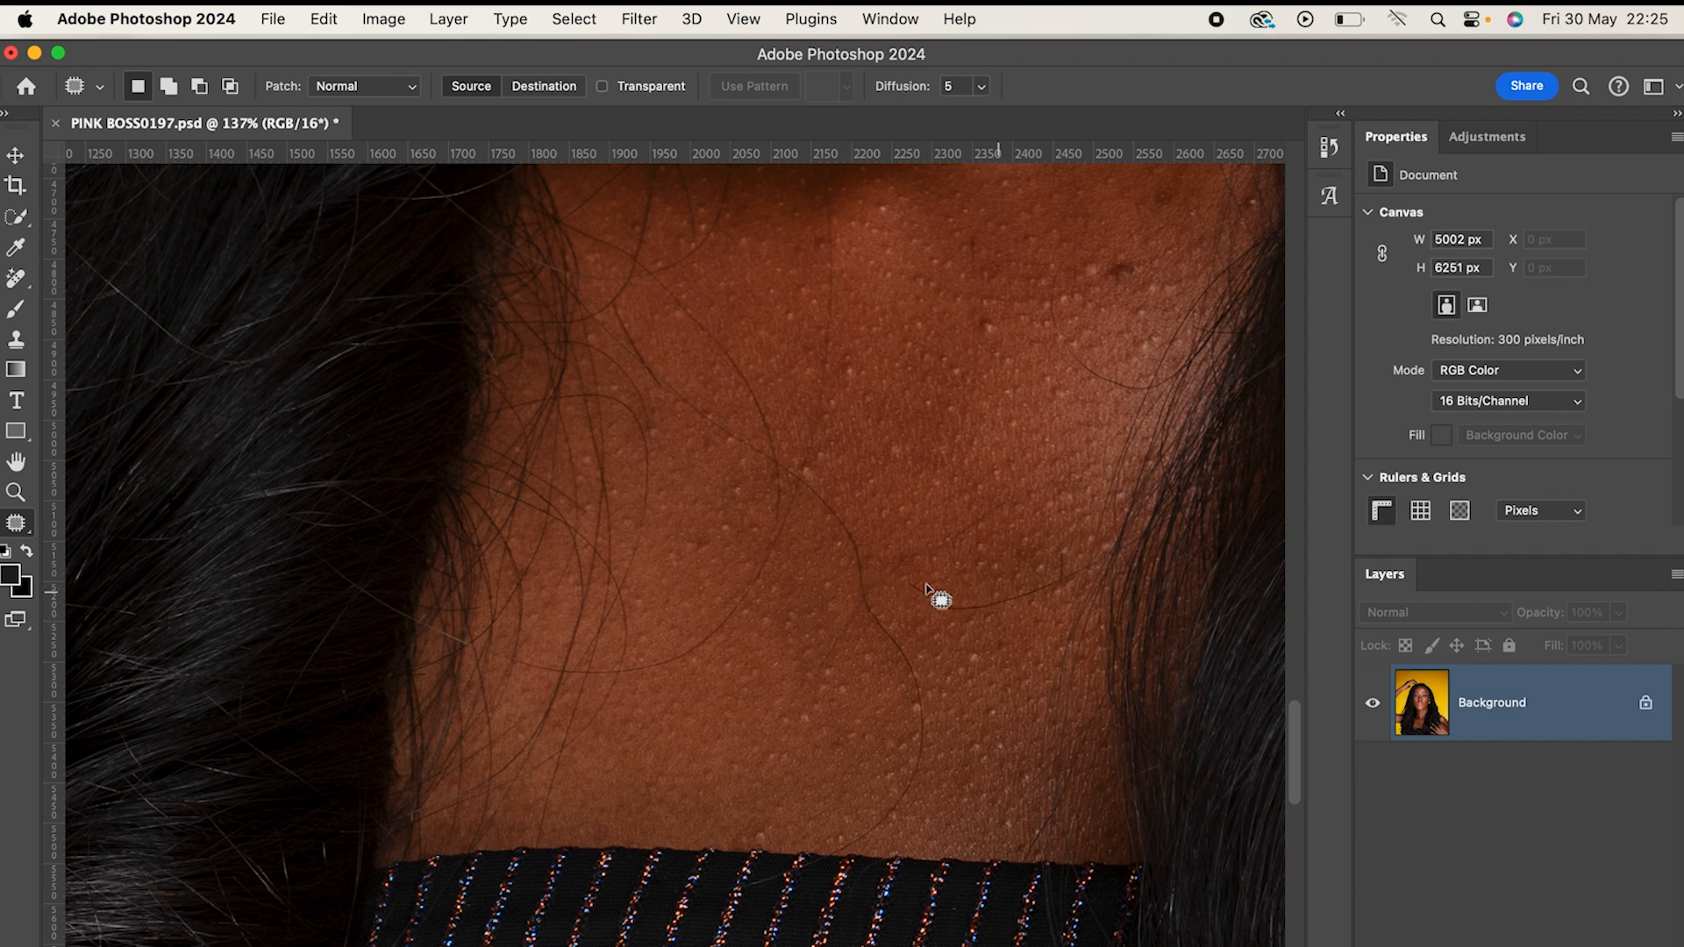
click(23, 281)
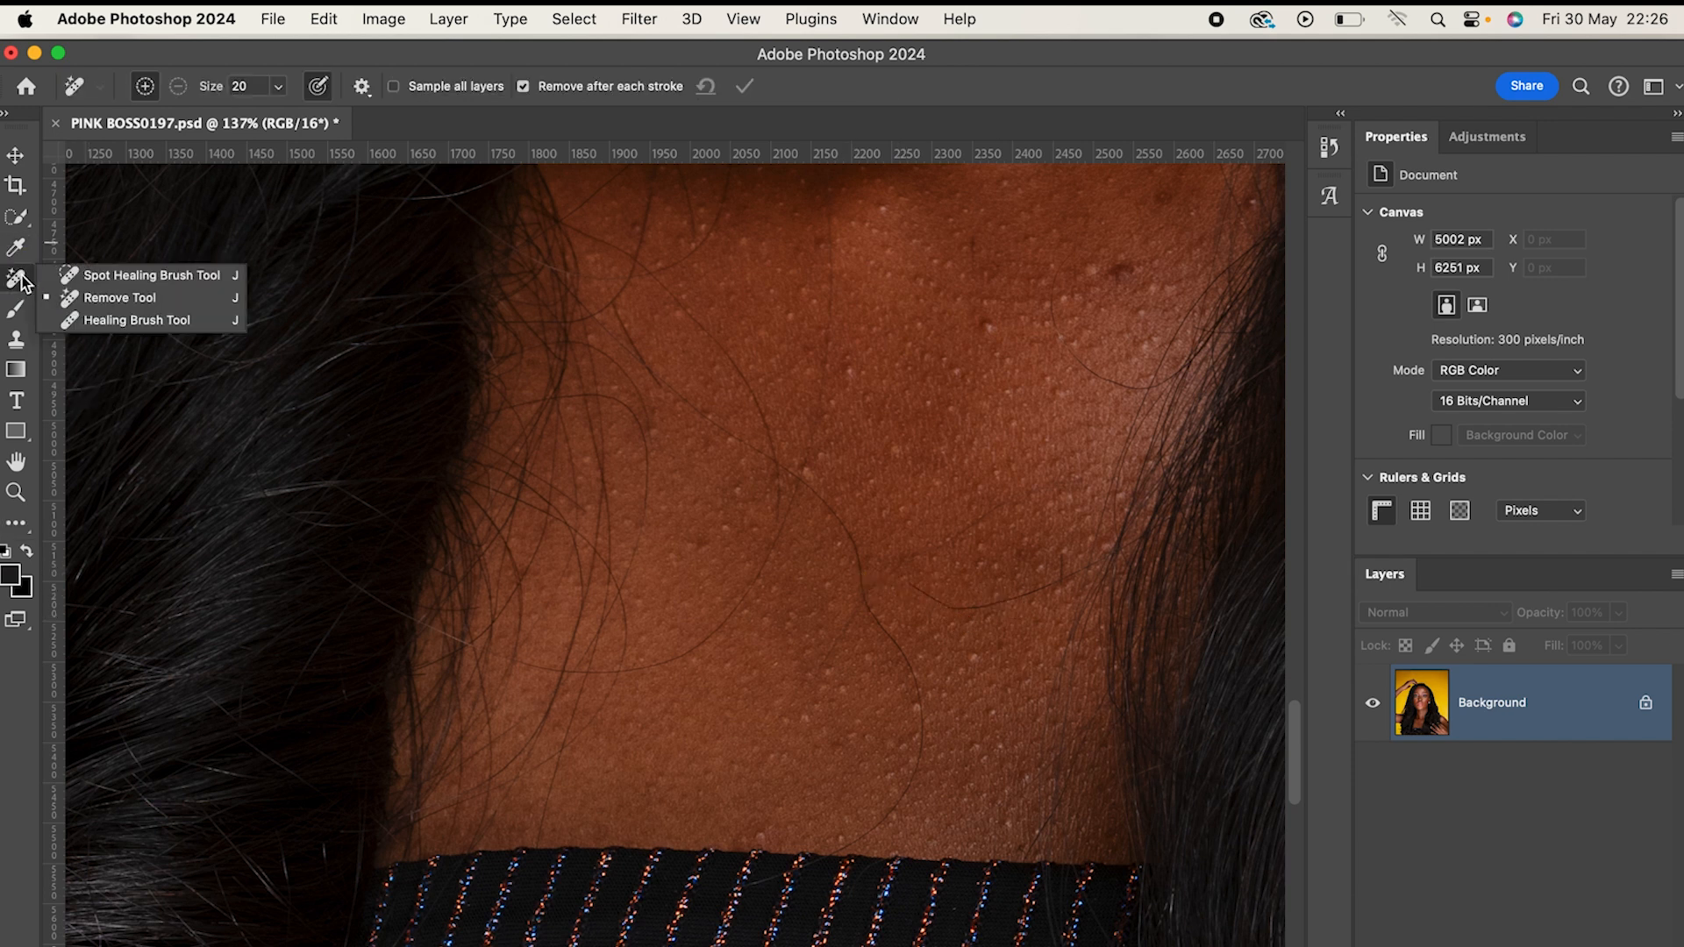
click(116, 275)
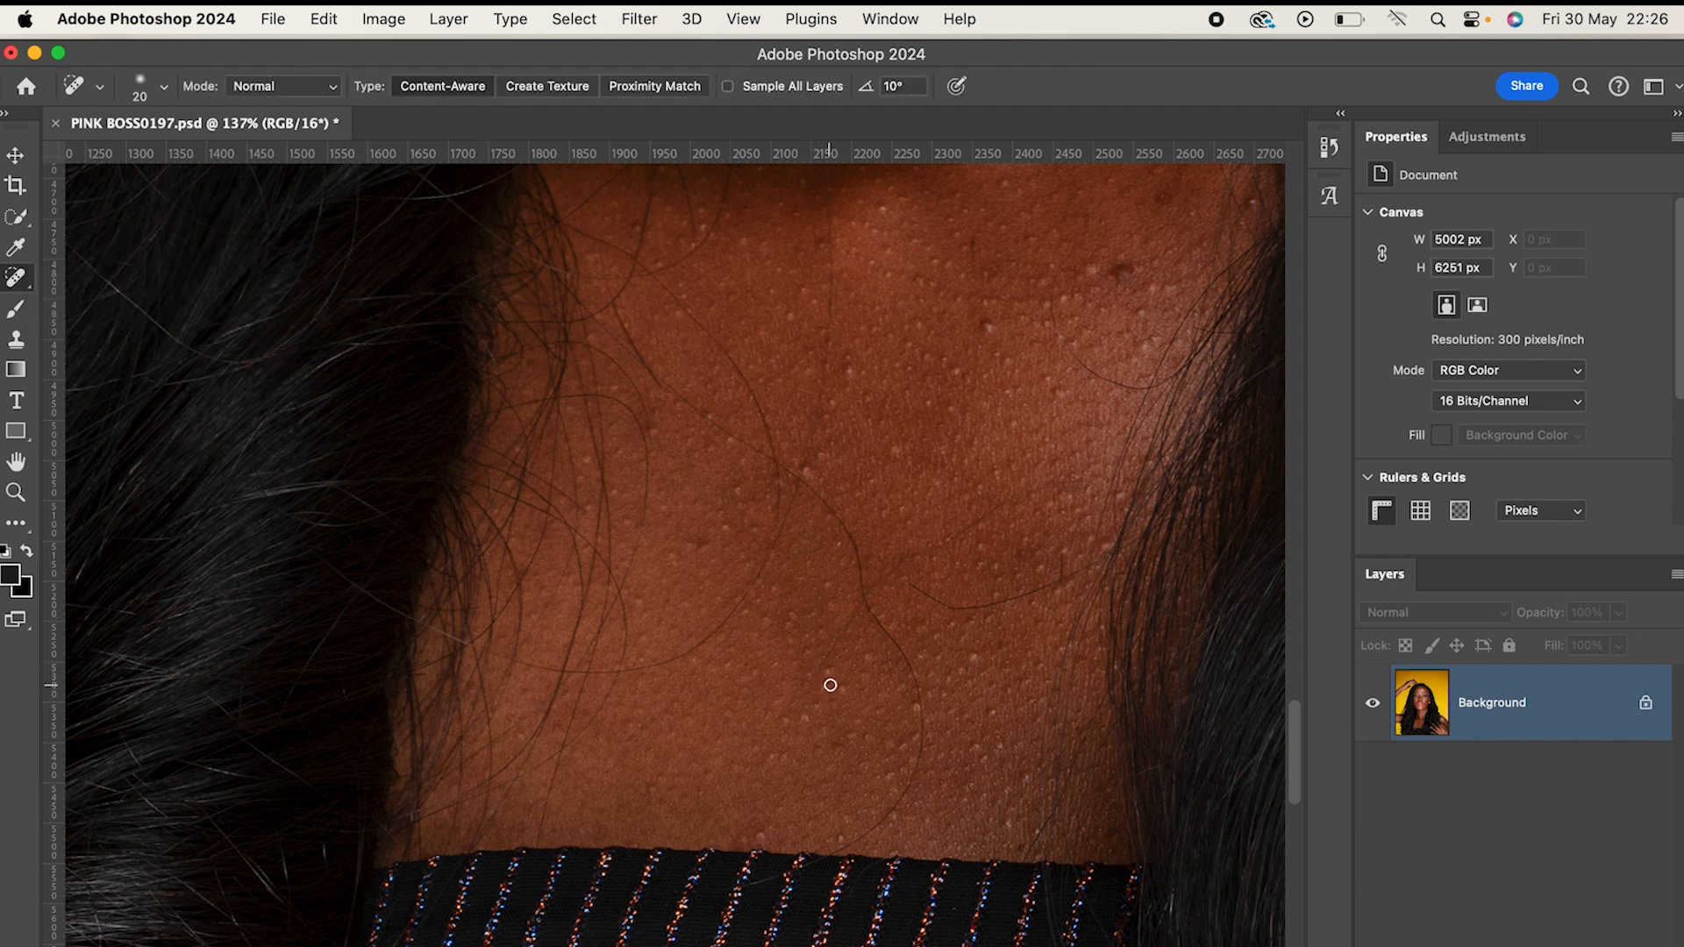
scroll(956, 614, down, 1)
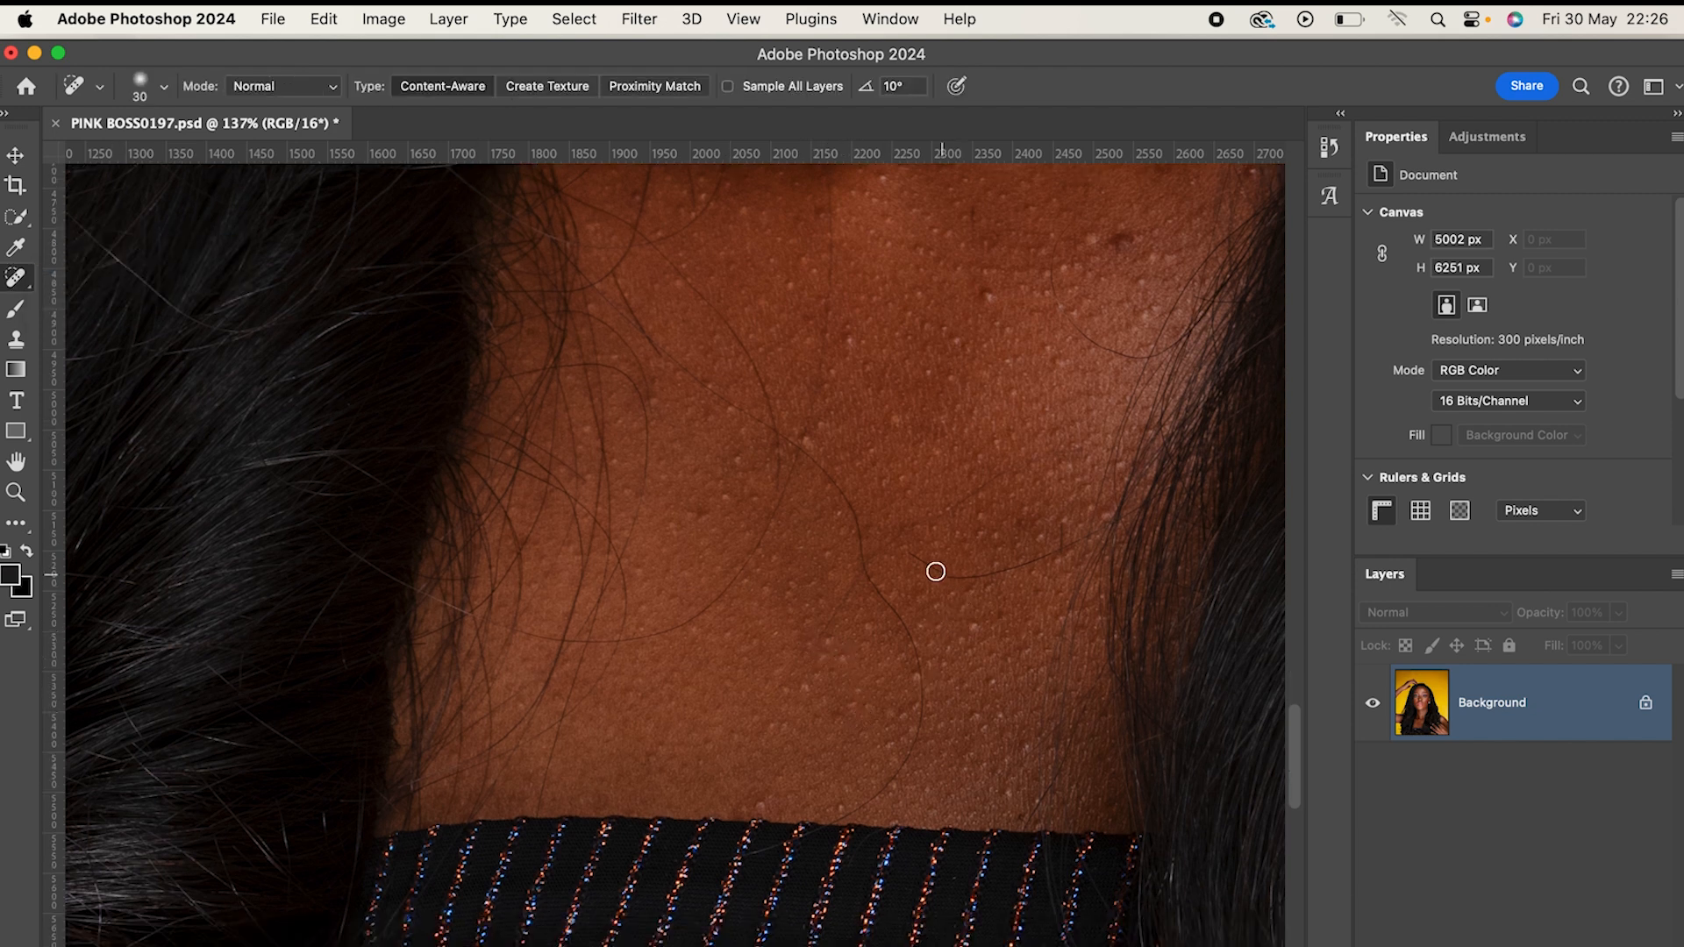
mouse_move(915, 557)
mouse_down()
mouse_move(970, 575)
mouse_move(1090, 539)
mouse_up()
drag(756, 853, 825, 834)
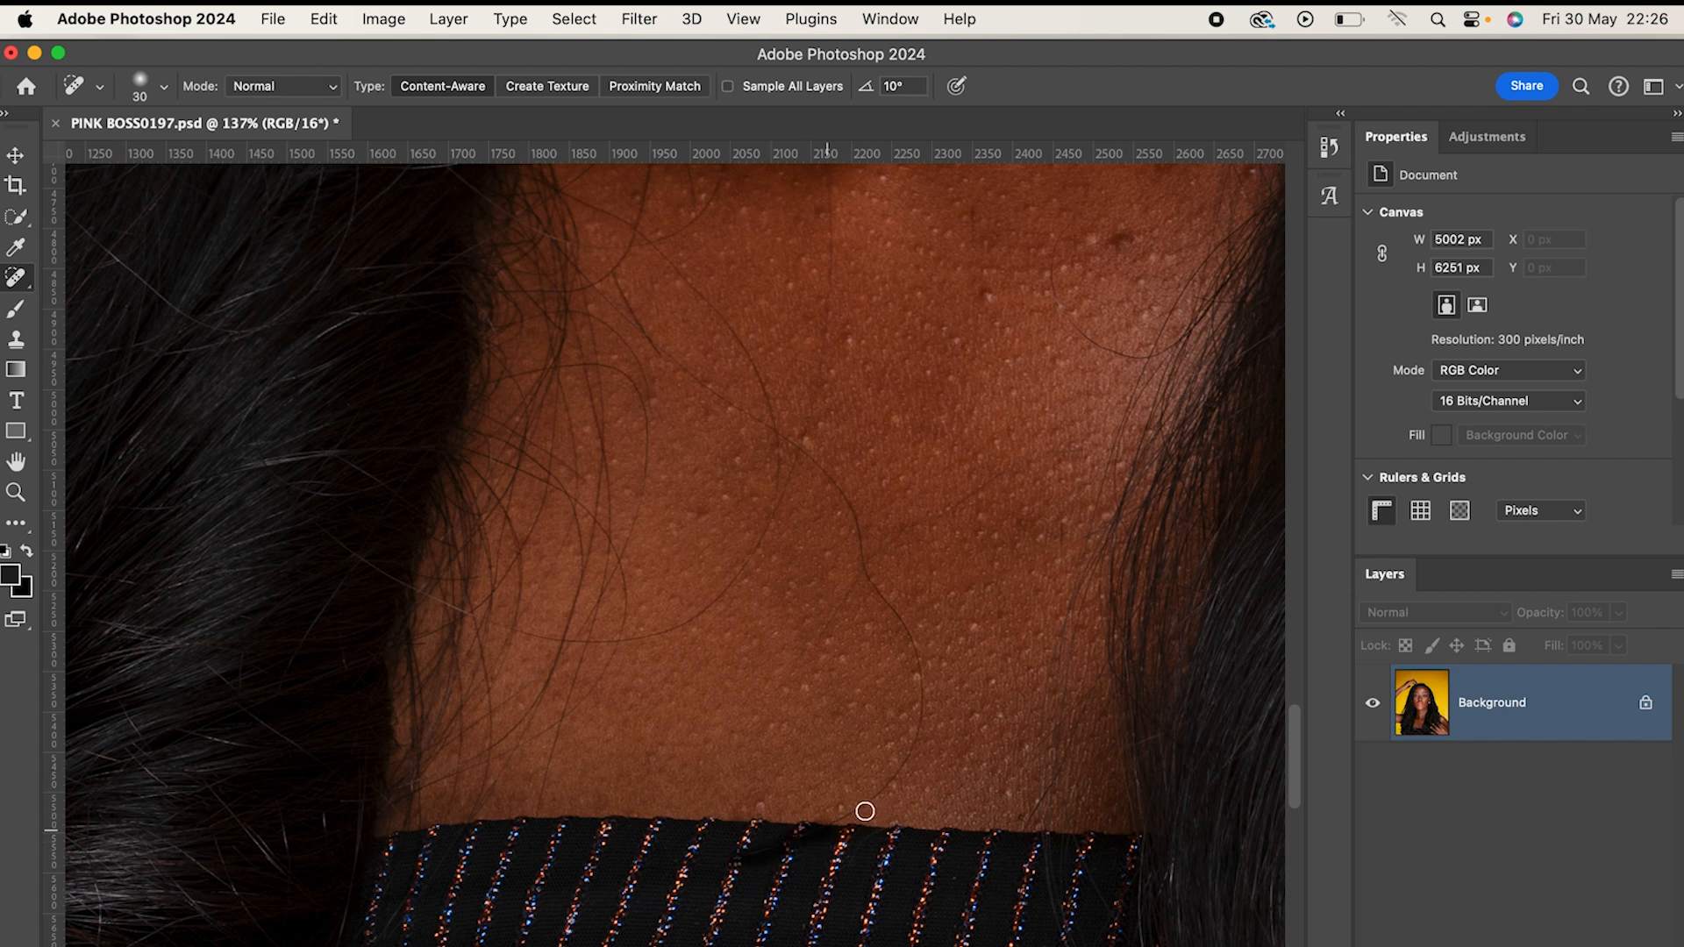
- Heal away the long wavy strand and the other loose hairs crossing the middle of the chest
mouse_move(840, 818)
mouse_down()
mouse_move(911, 763)
mouse_move(924, 704)
mouse_move(864, 569)
mouse_move(857, 500)
mouse_move(797, 450)
mouse_up()
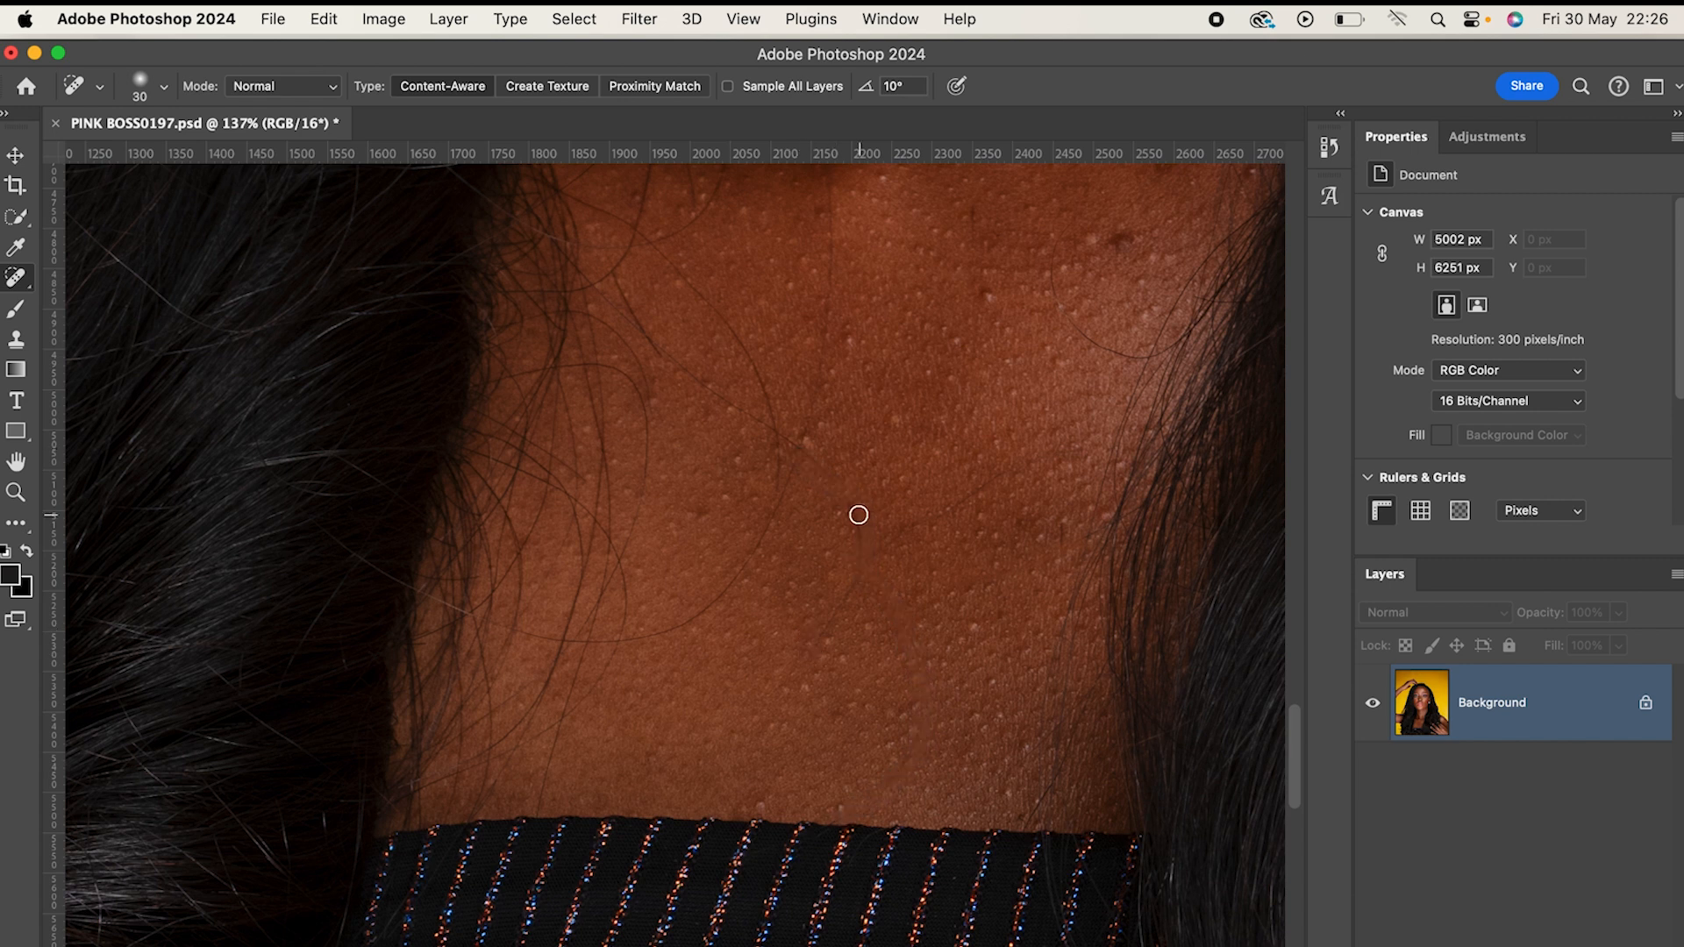
drag(856, 502, 855, 563)
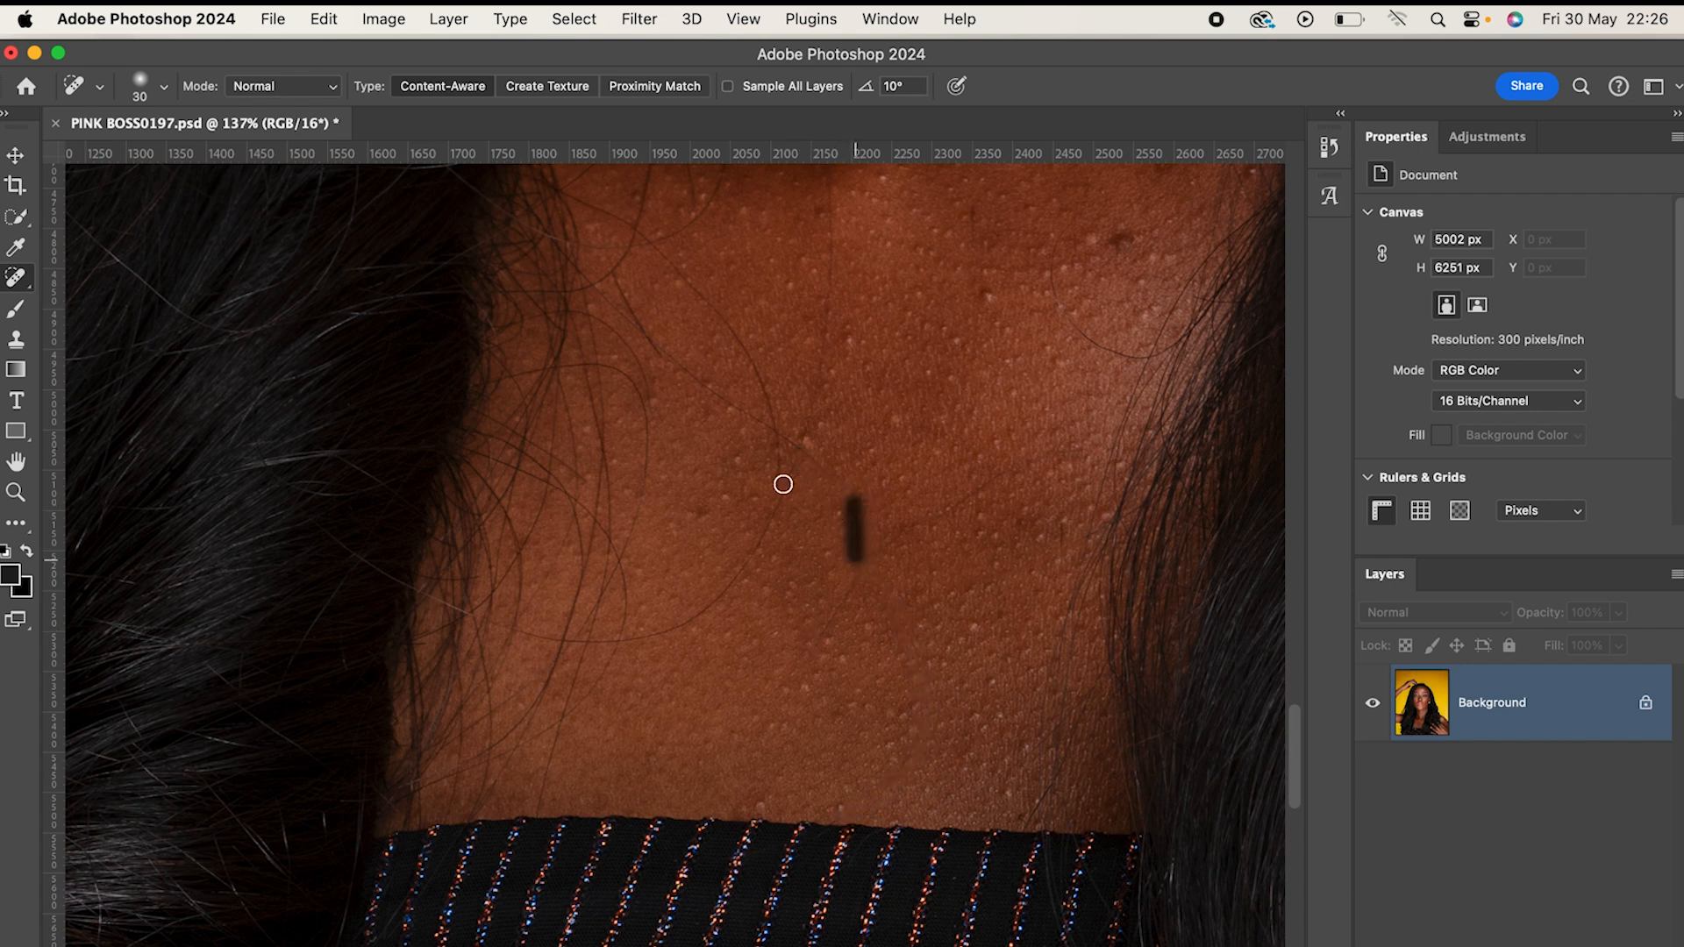
mouse_move(779, 475)
mouse_down()
mouse_move(711, 612)
mouse_move(618, 641)
mouse_up()
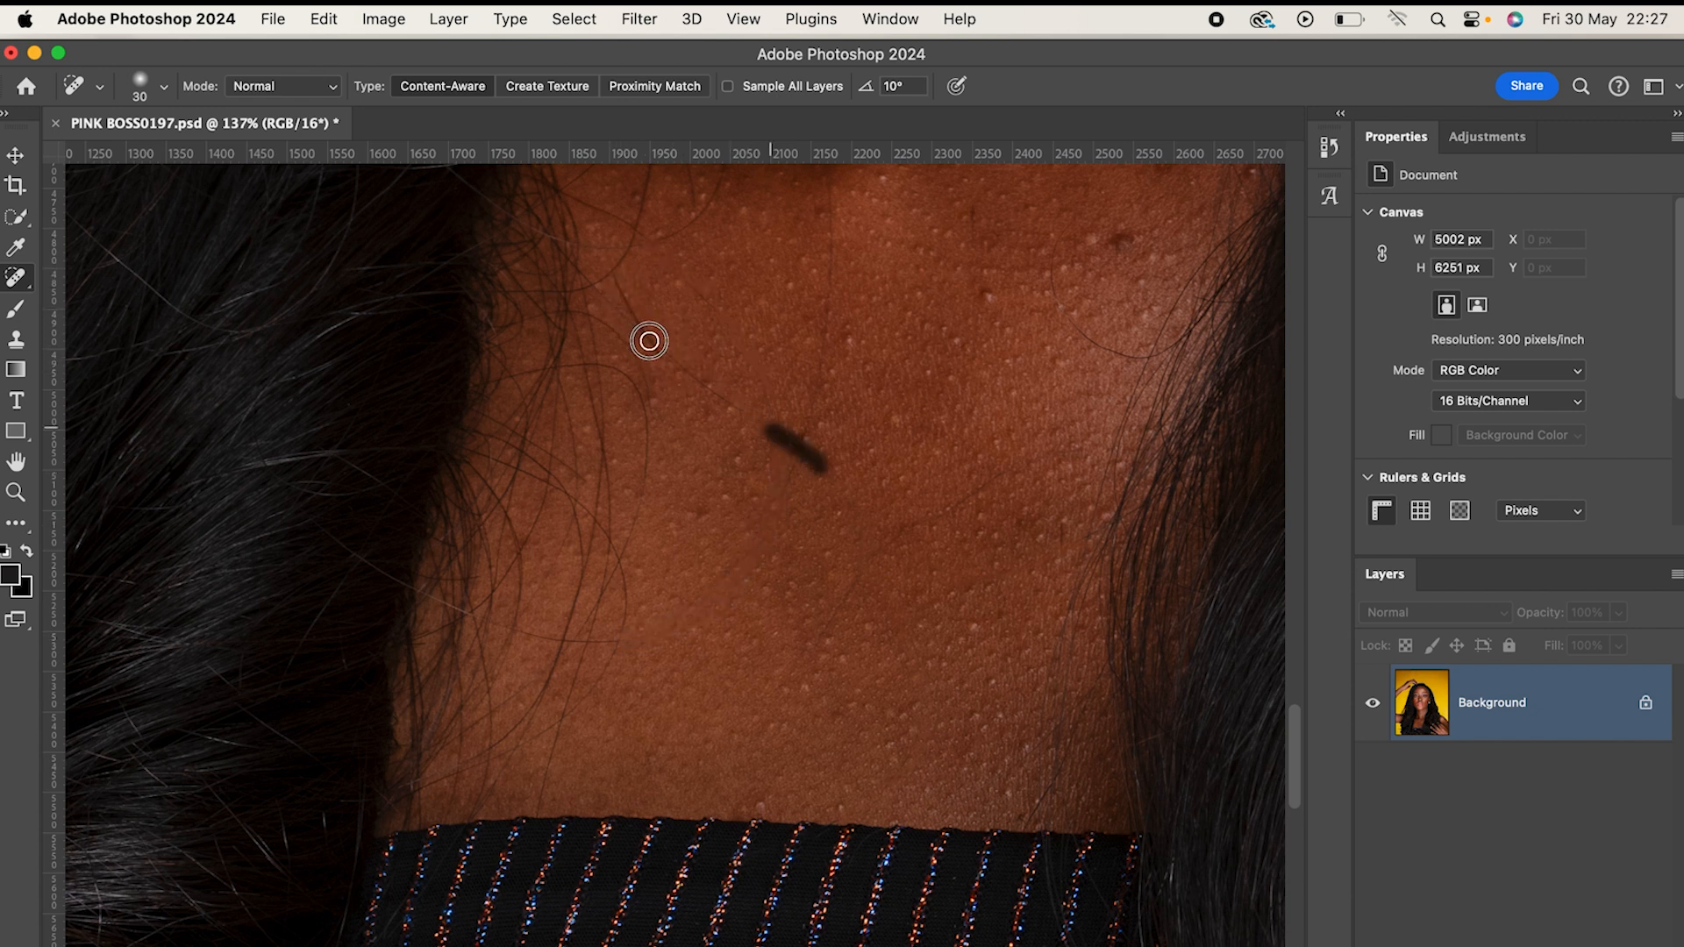
drag(612, 279, 727, 405)
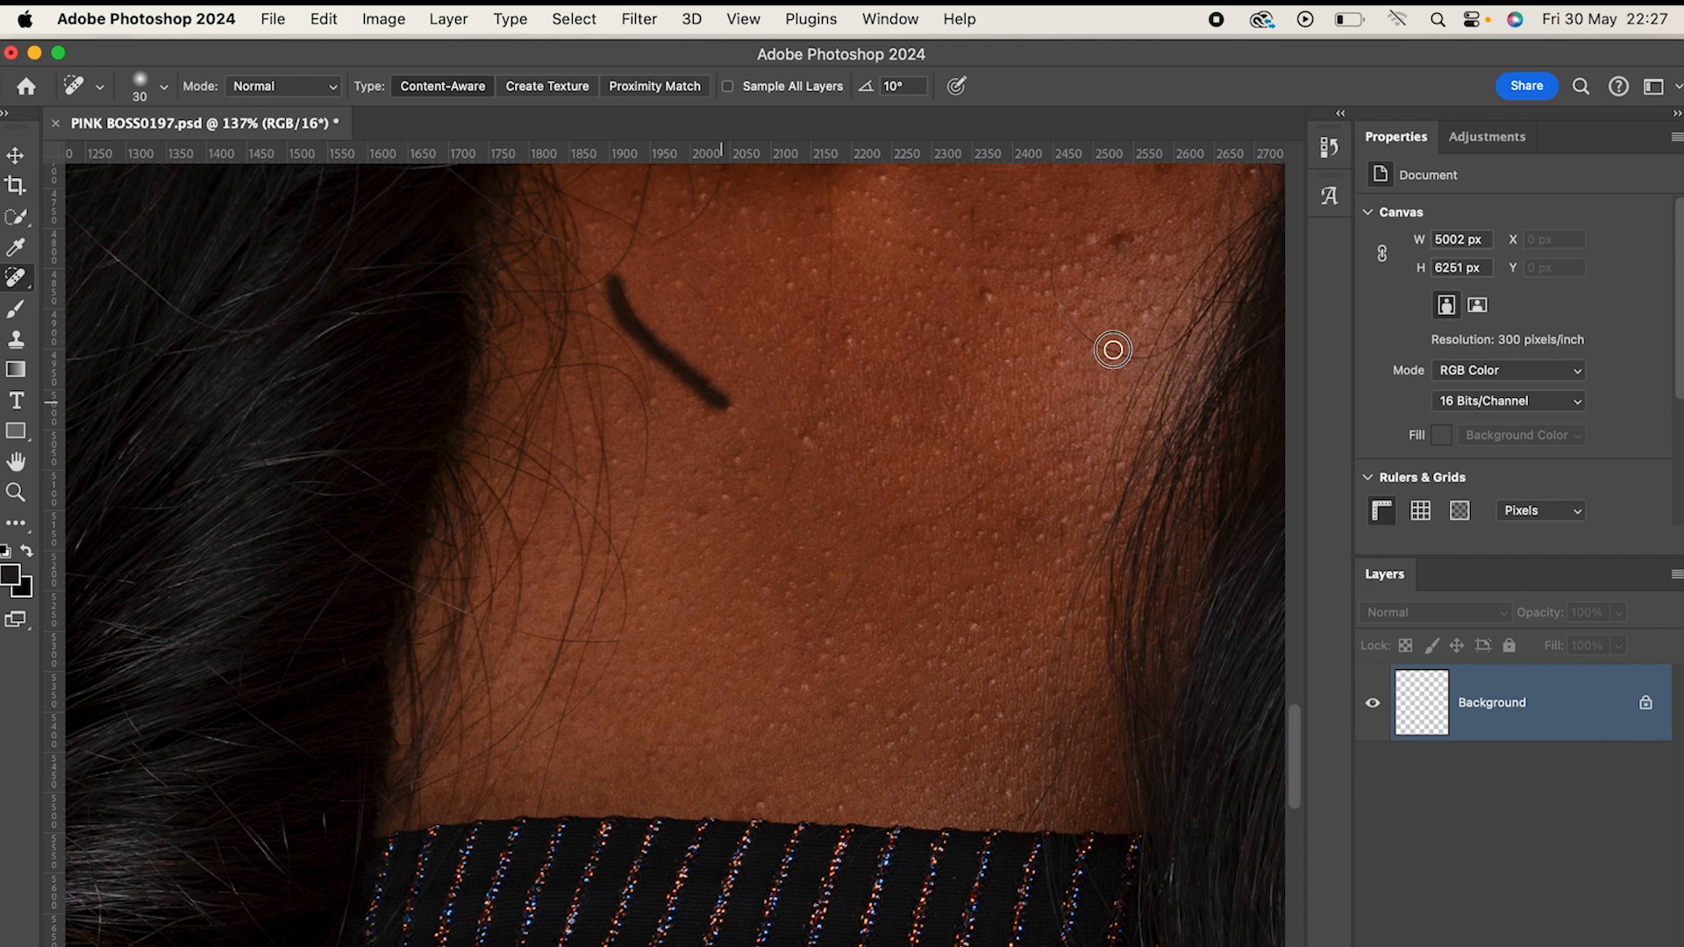
scroll(1055, 255, down, 1)
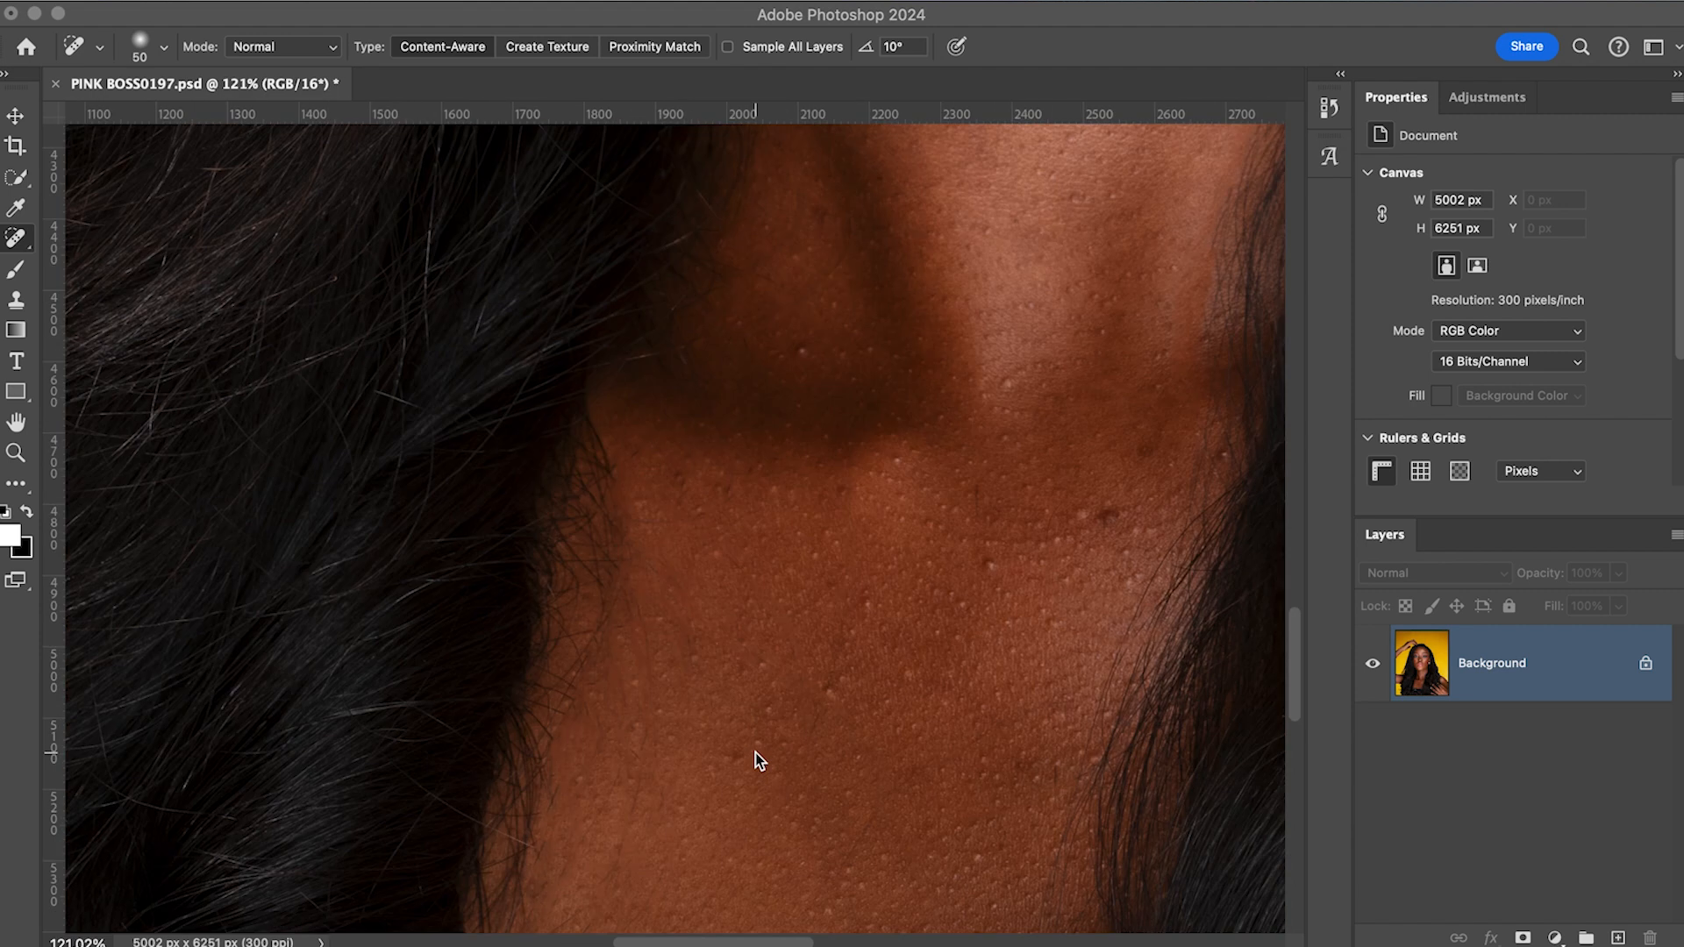
- Examine the chest, arms, hair and face for remaining stray hairs and blemishes
scroll(755, 752, down, 3)
scroll(770, 739, down, 1)
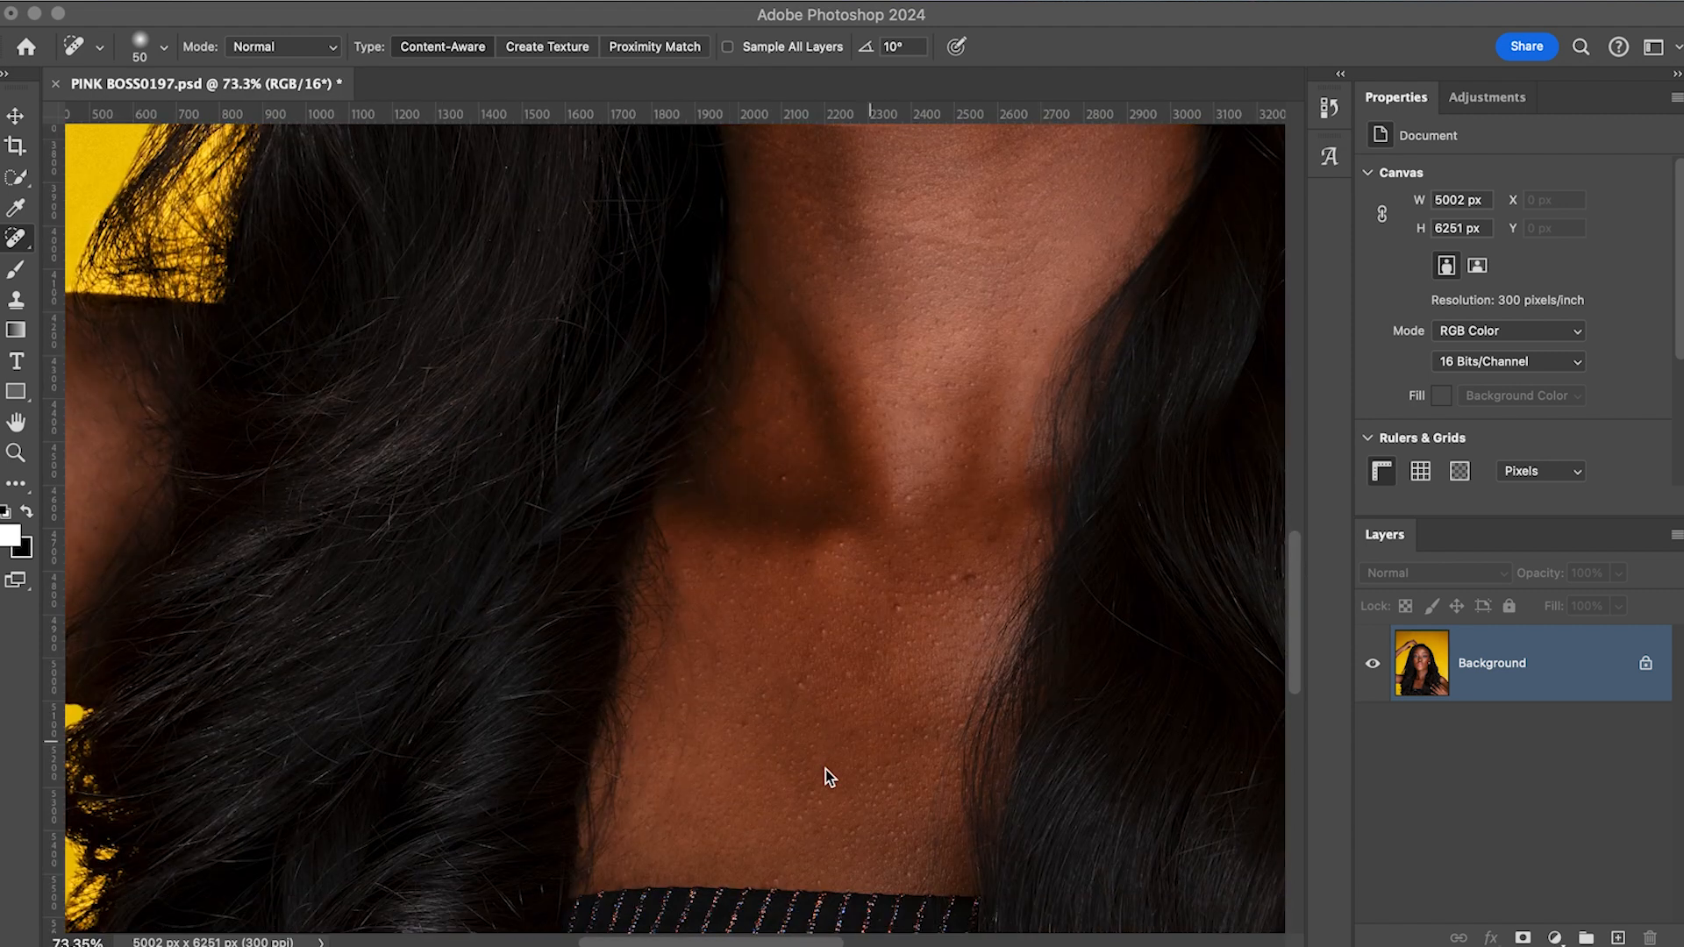
scroll(771, 747, down, 3)
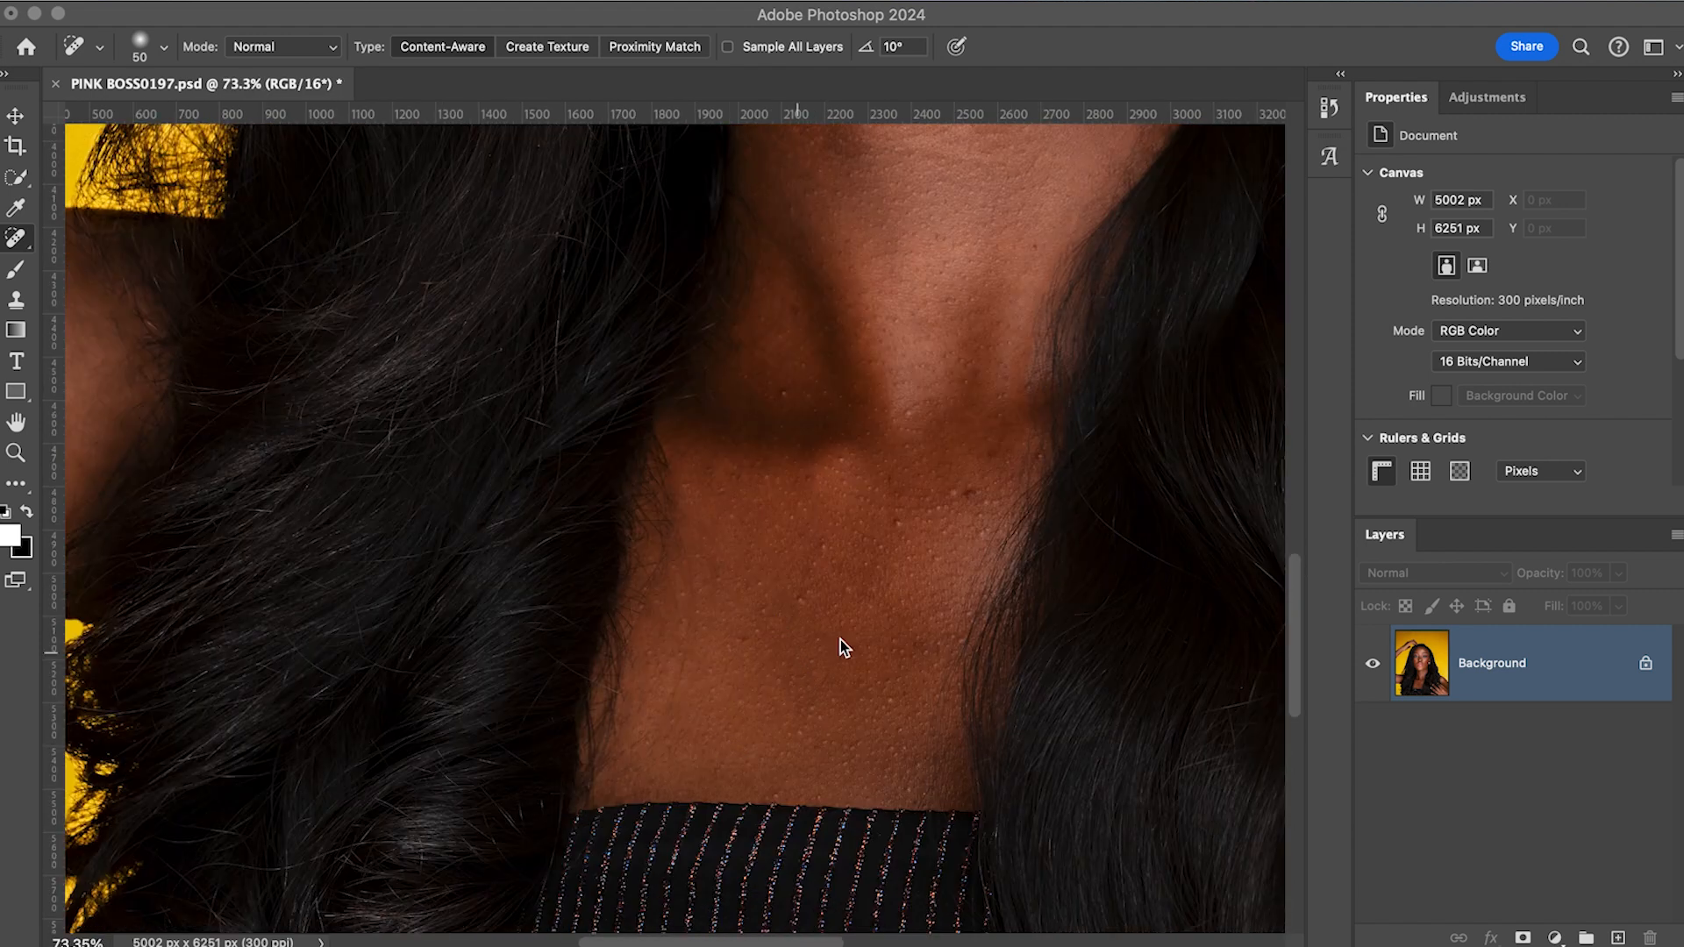
scroll(761, 670, down, 3)
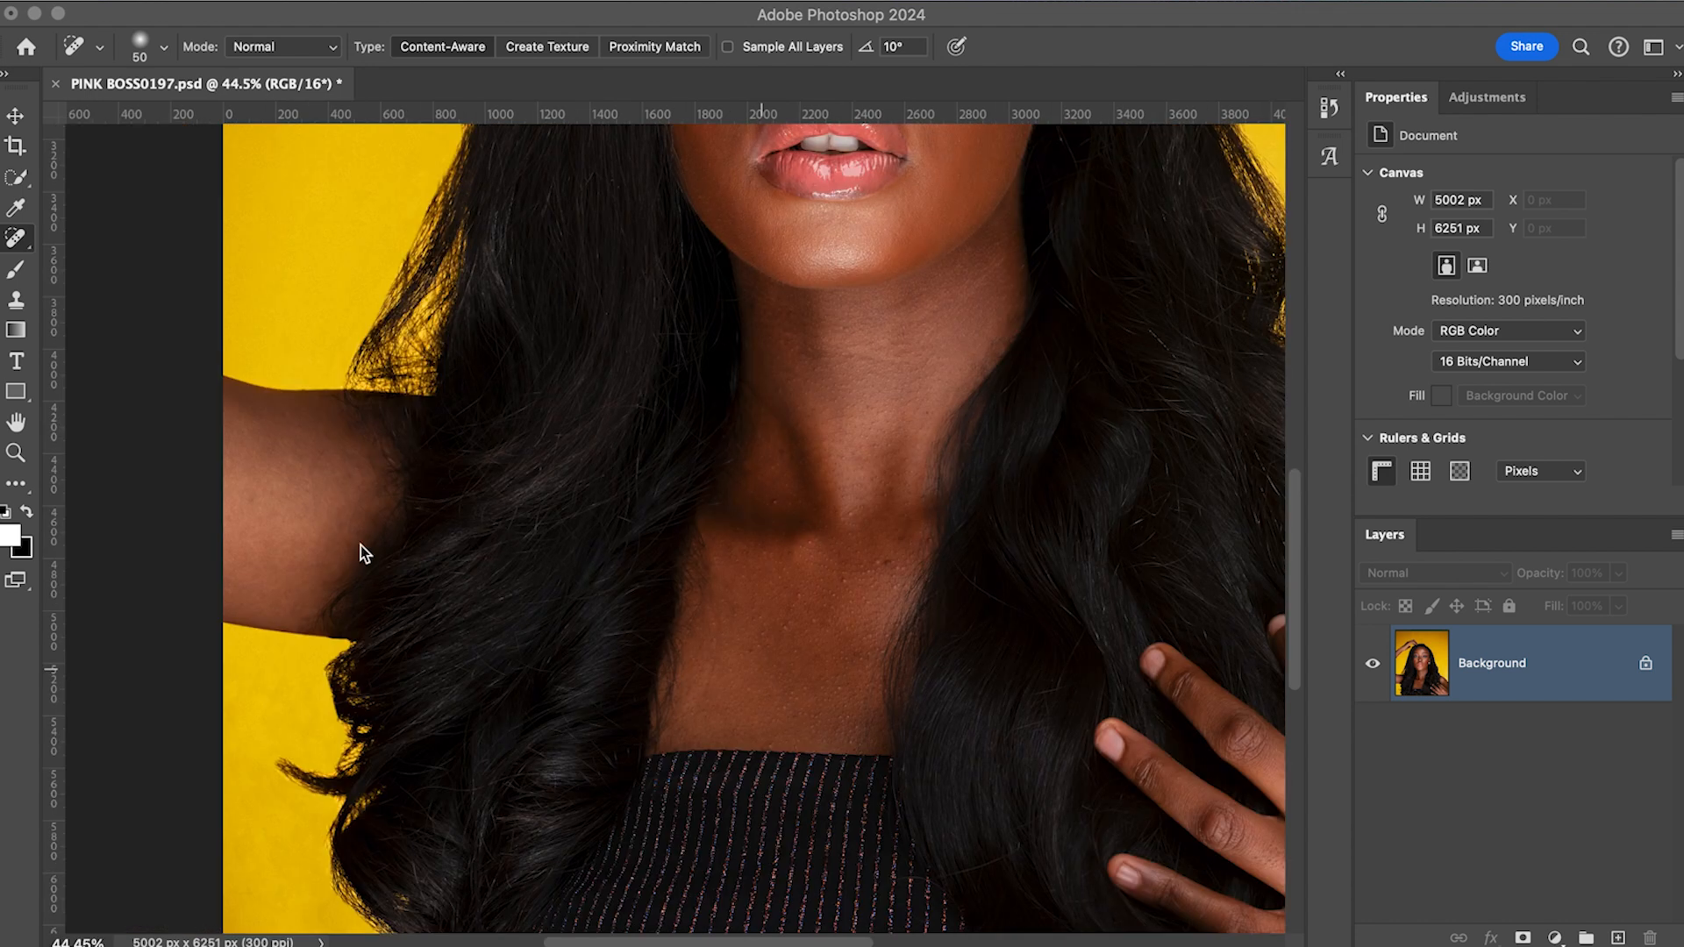
click(584, 556)
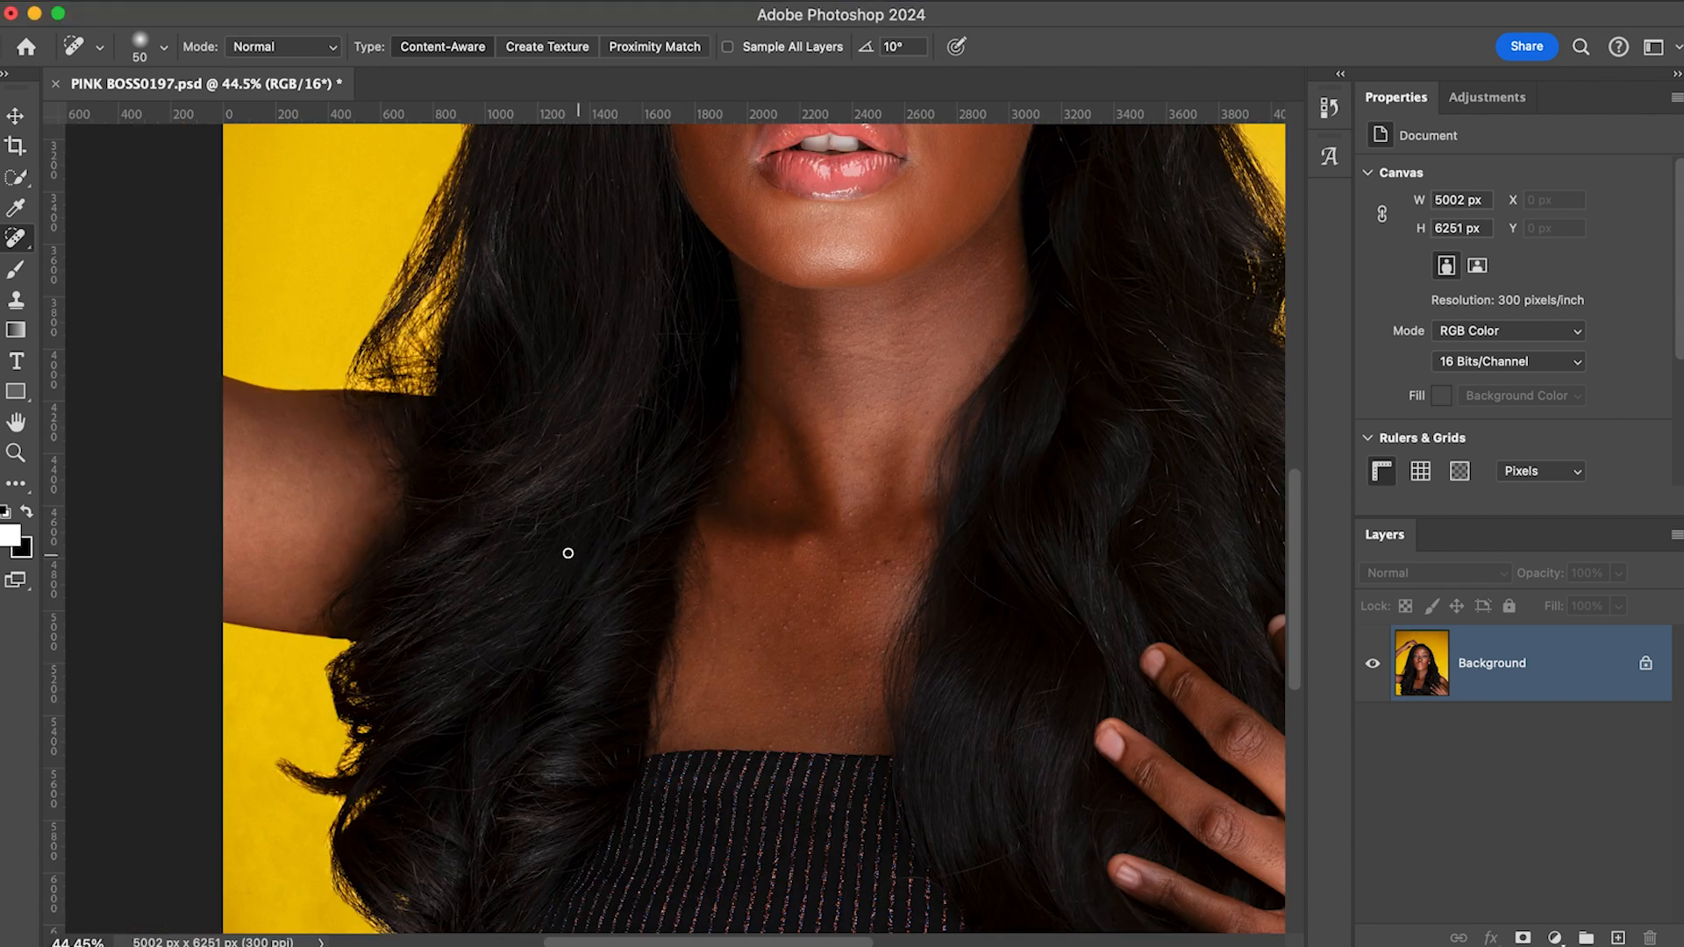
drag(496, 544, 834, 603)
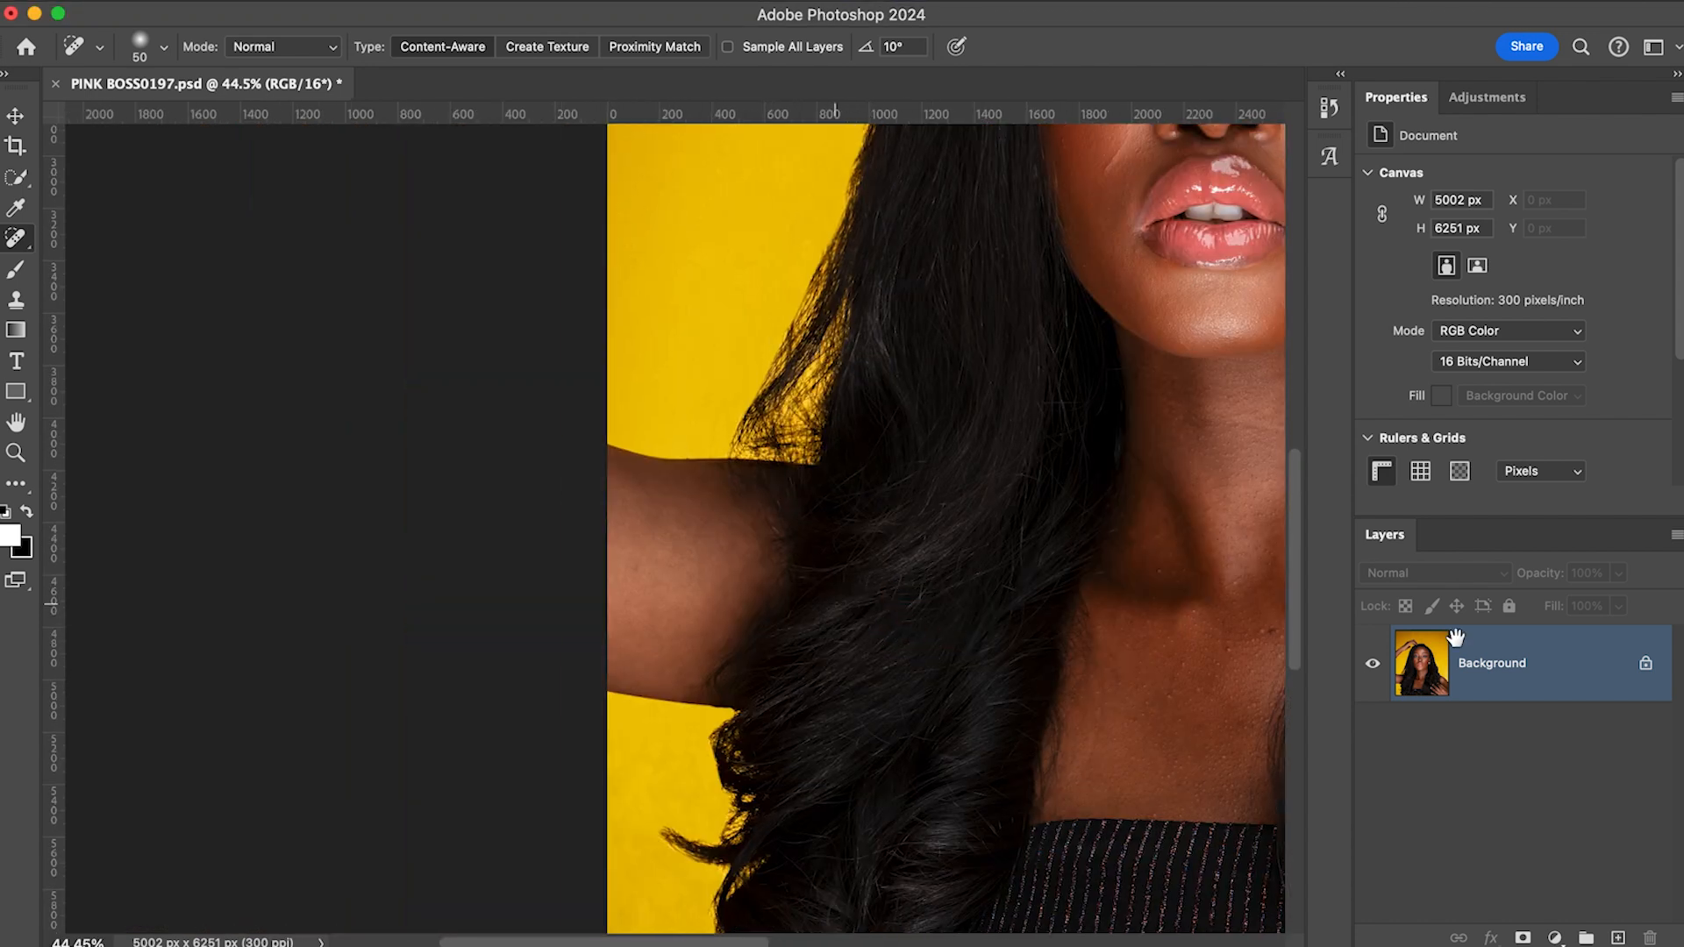
scroll(1176, 608, right, 10)
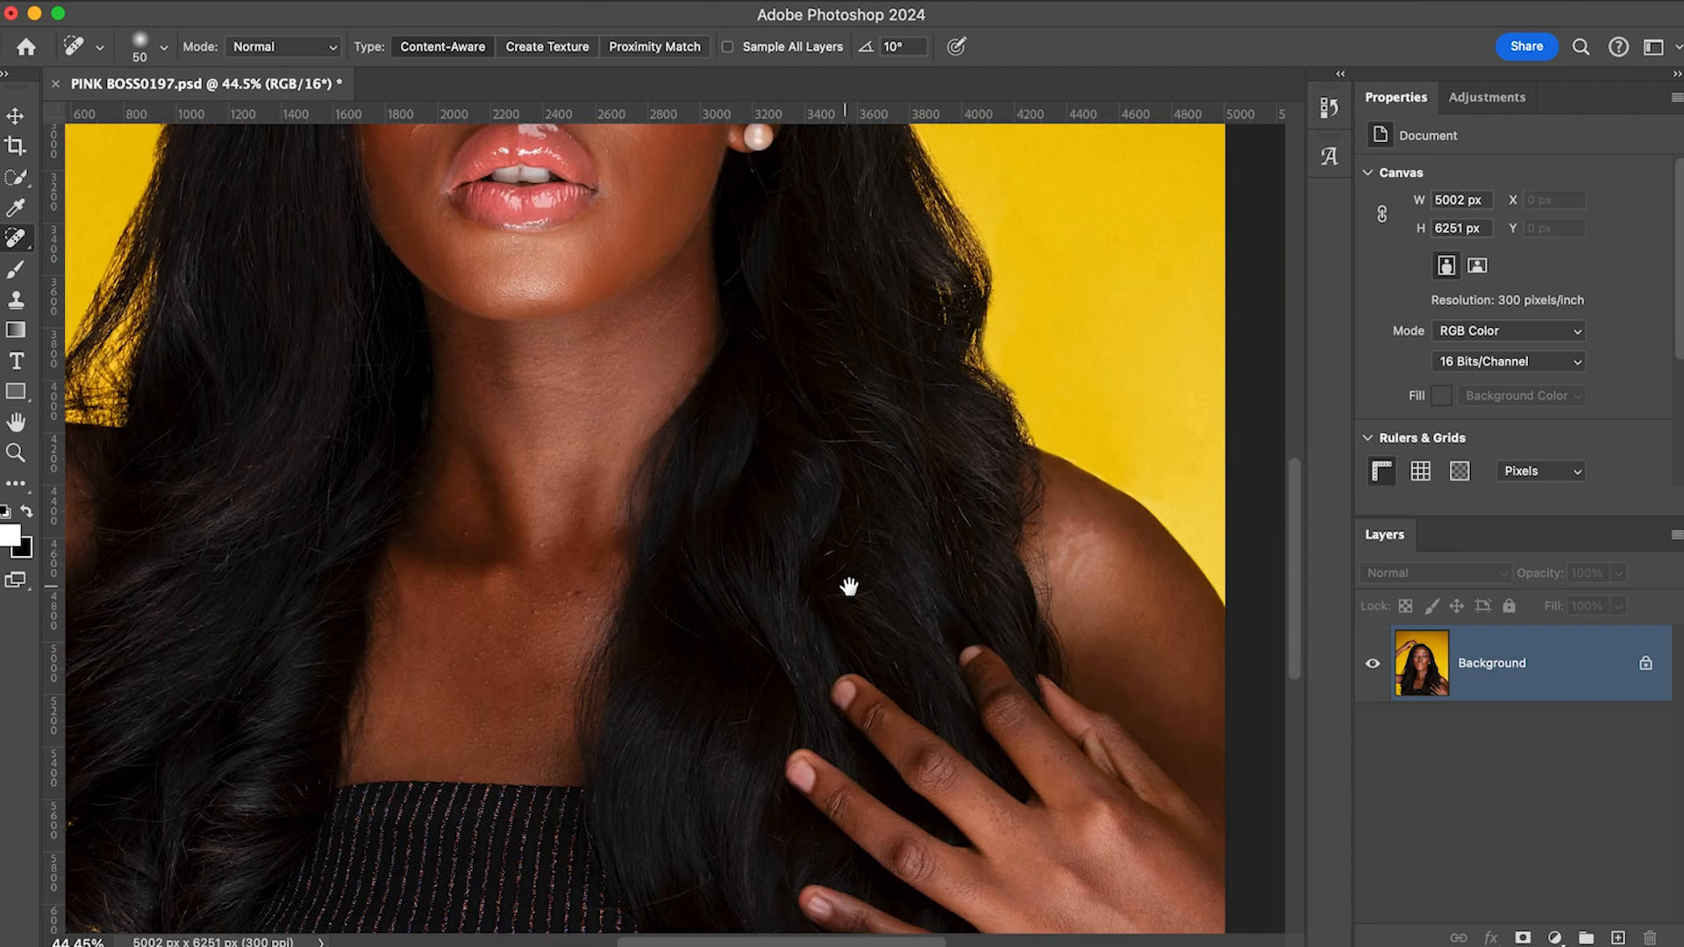
scroll(818, 591, right, 2)
drag(613, 456, 719, 714)
drag(818, 474, 921, 788)
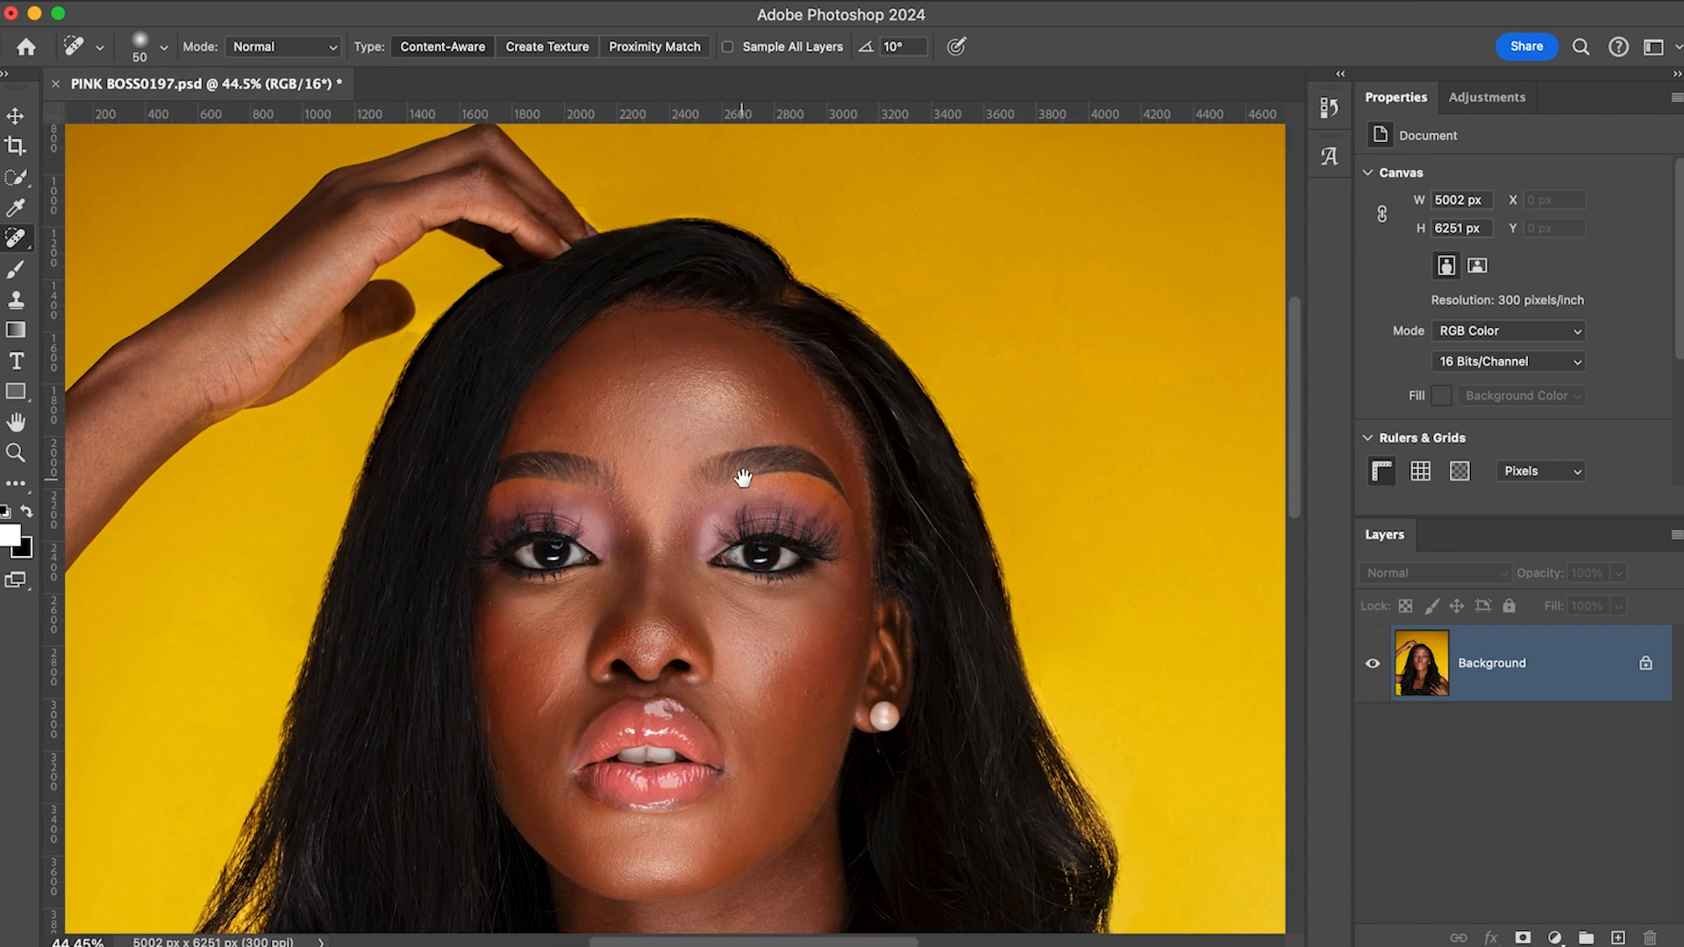
drag(669, 436, 771, 477)
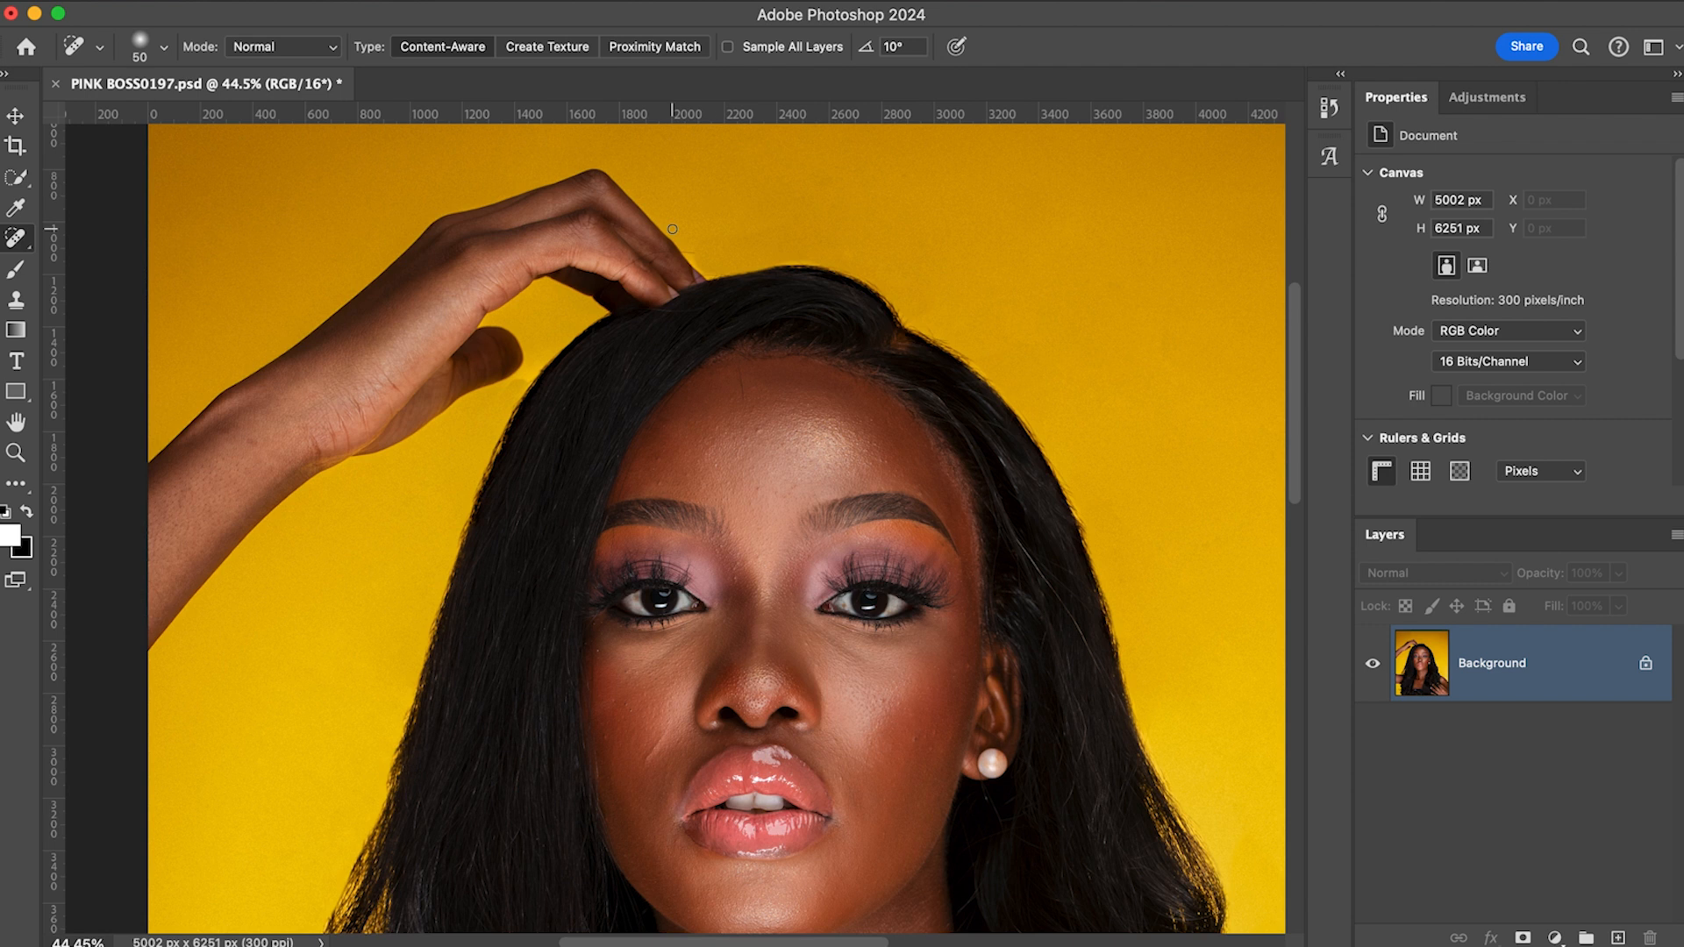
- Remove the thin vertical hair on the upper forehead with the Spot Healing Brush reduced to 25 px
scroll(762, 405, up, 2)
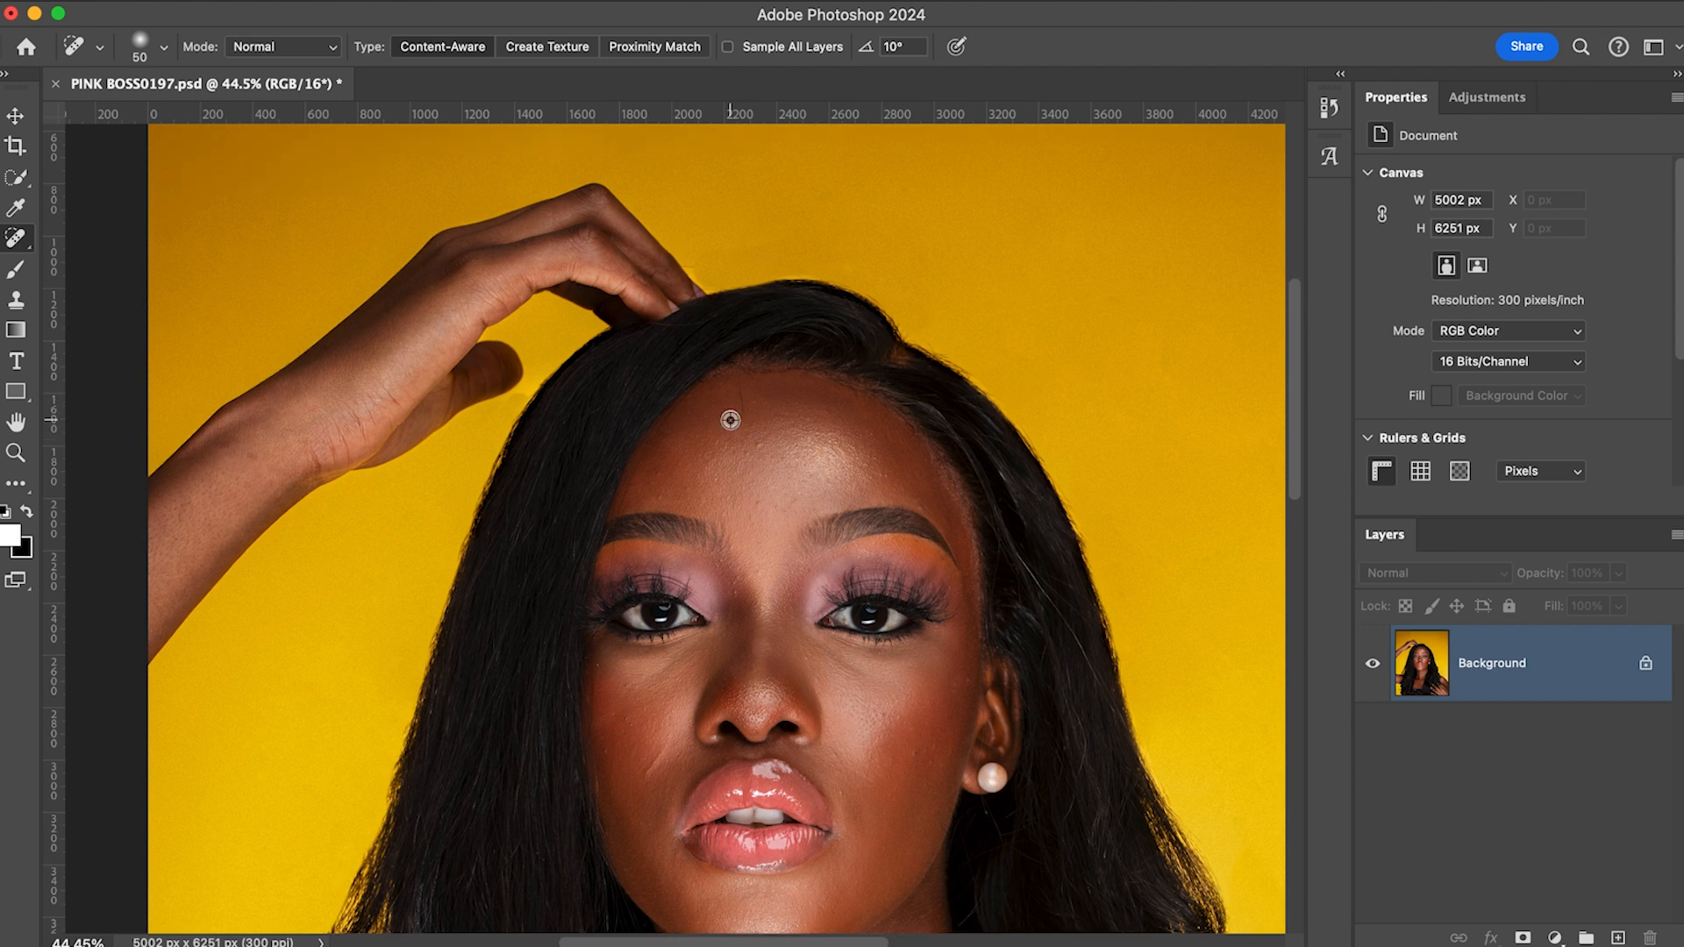
scroll(730, 420, up, 3)
scroll(771, 433, up, 5)
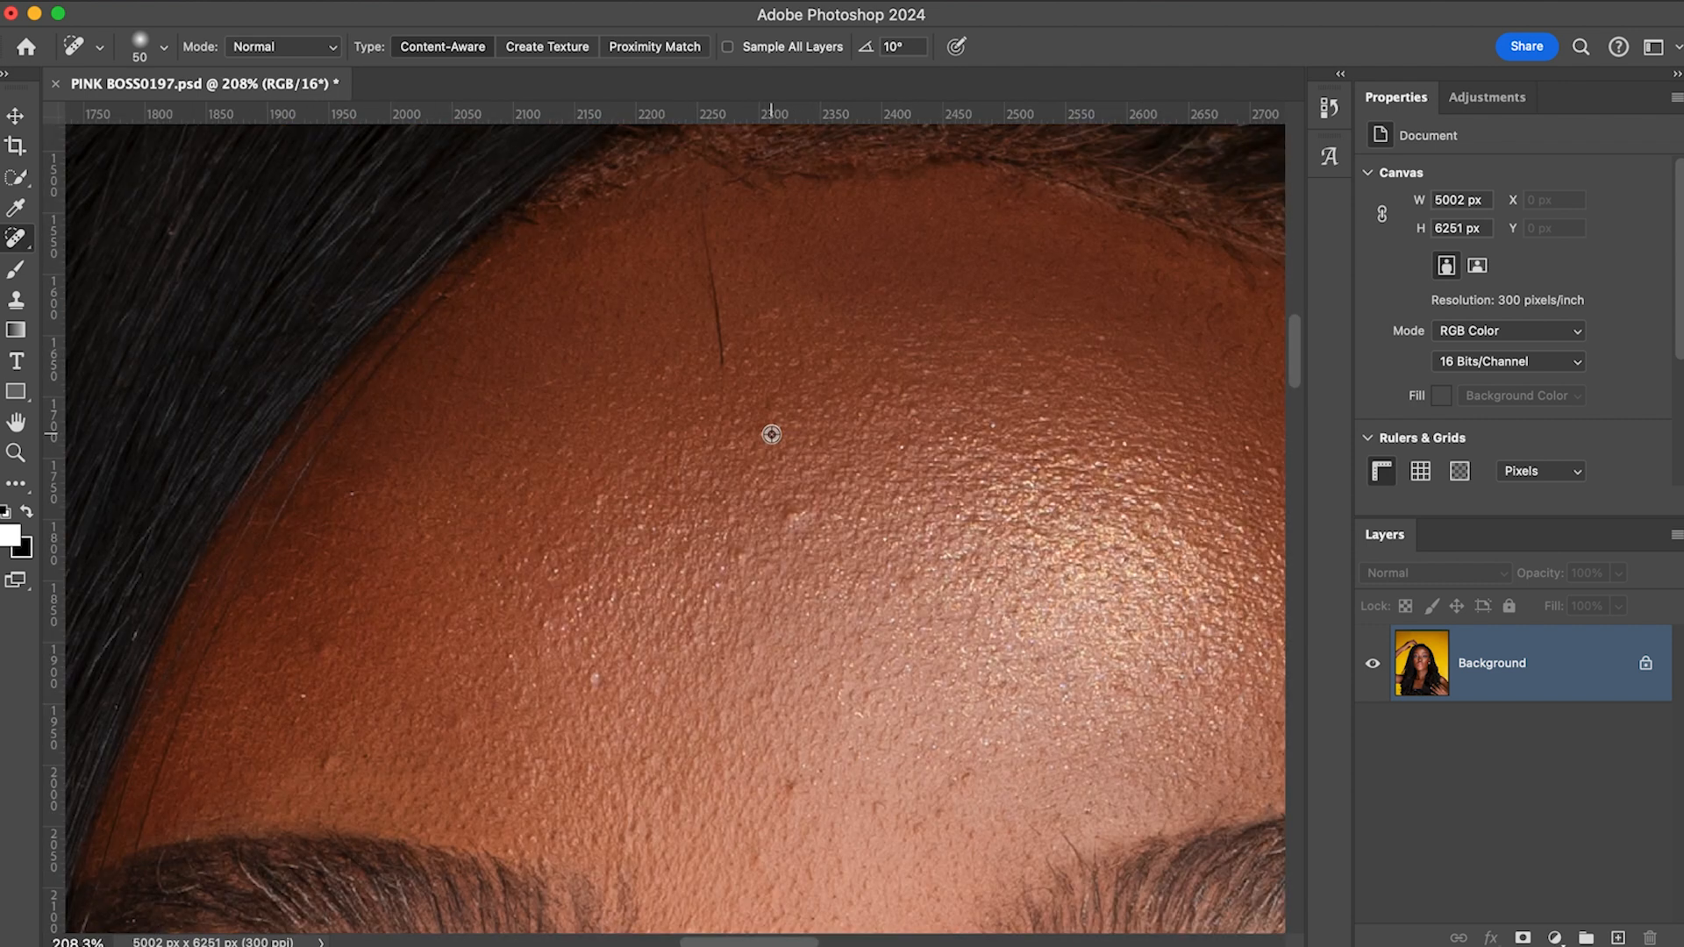
scroll(771, 433, down, 2)
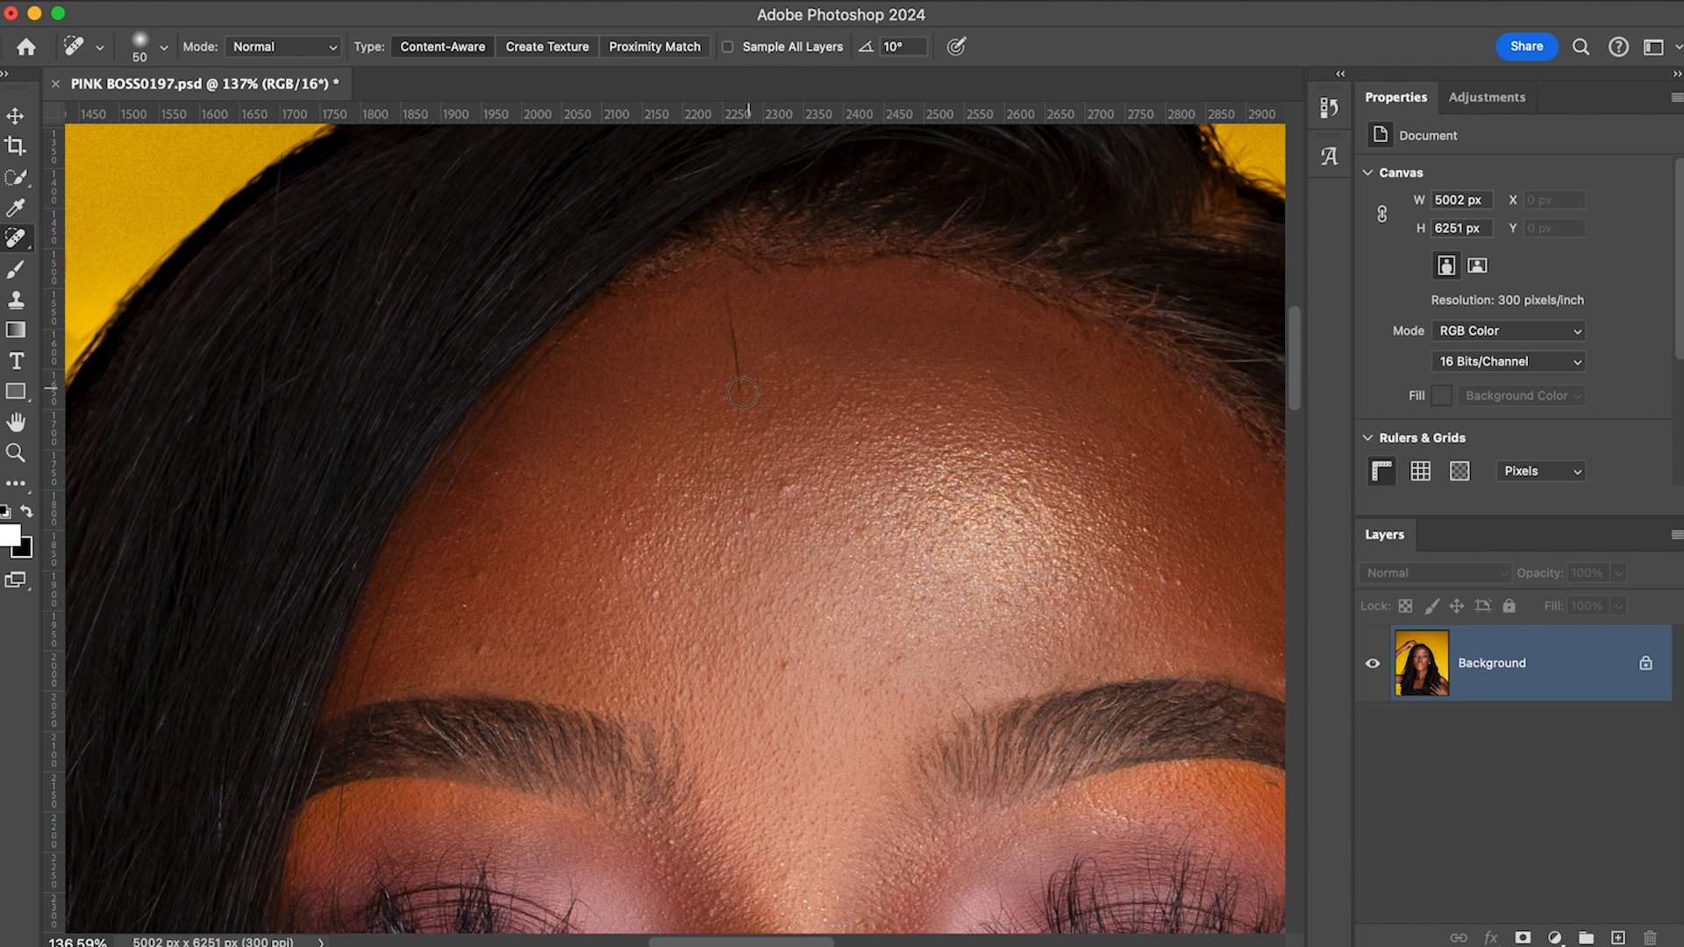
key(bracketleft)
key(bracketleft)
key(bracketleft)
key(bracketleft)
key(bracketleft)
key(bracketleft)
key(bracketleft)
drag(728, 300, 744, 394)
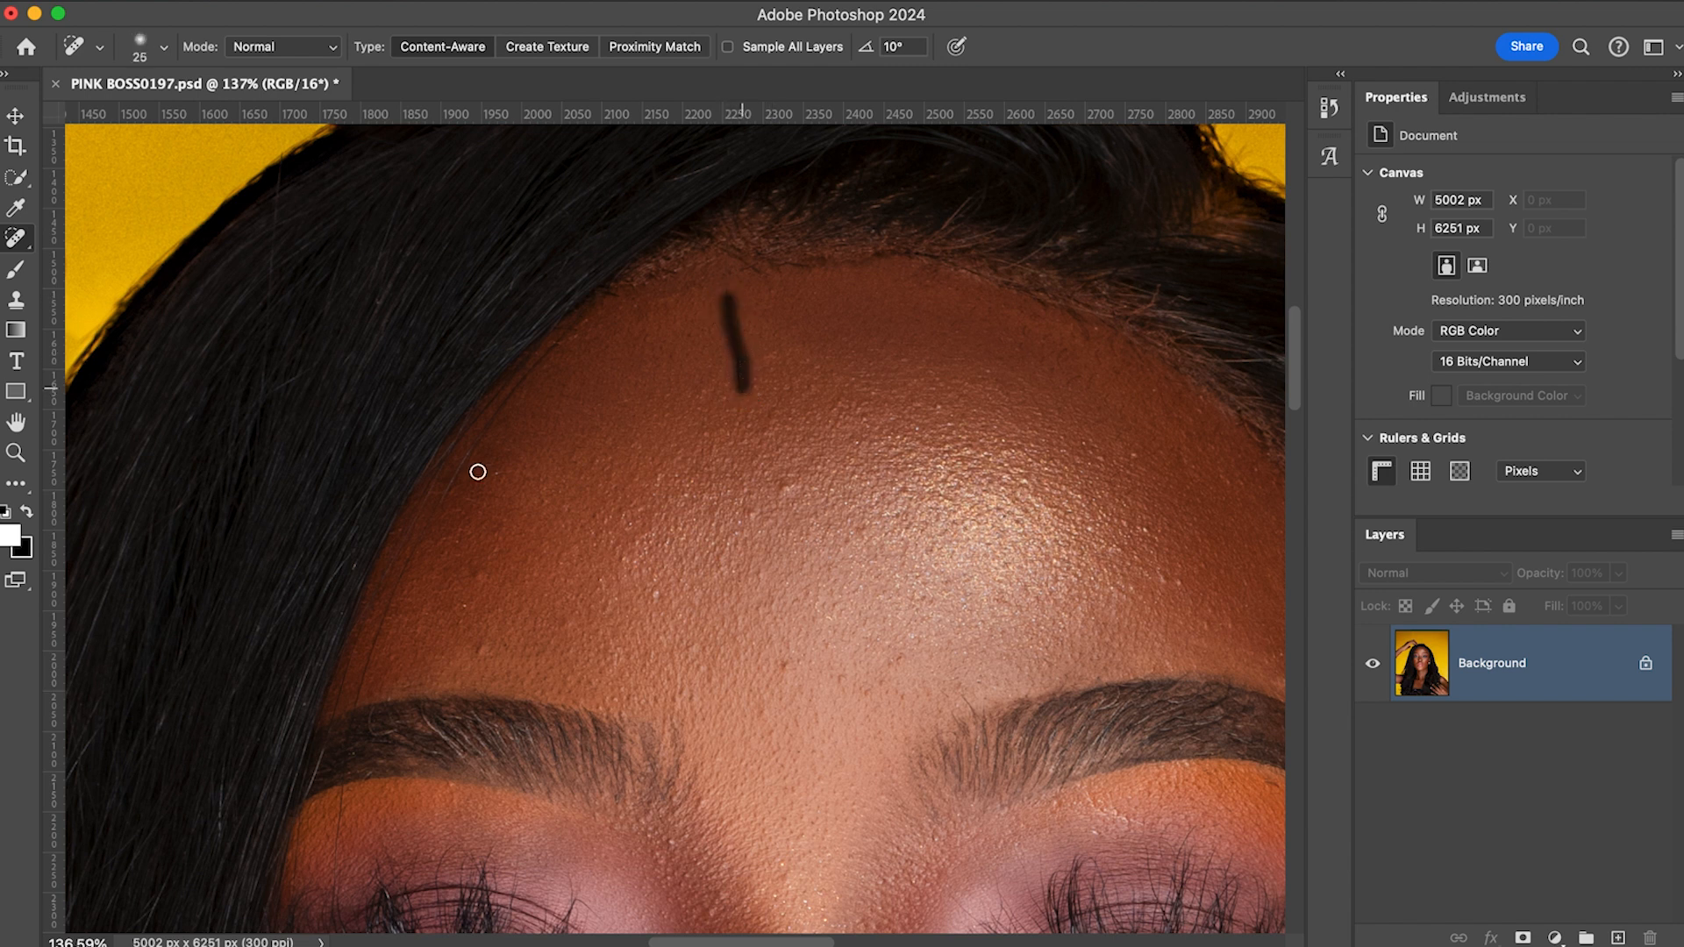
- Heal the fine stray hairs along the side of the forehead covered by hair, continuing down past the eyebrow to the eyelid
mouse_move(580, 341)
mouse_down()
mouse_move(564, 331)
mouse_move(499, 402)
mouse_move(449, 493)
mouse_up()
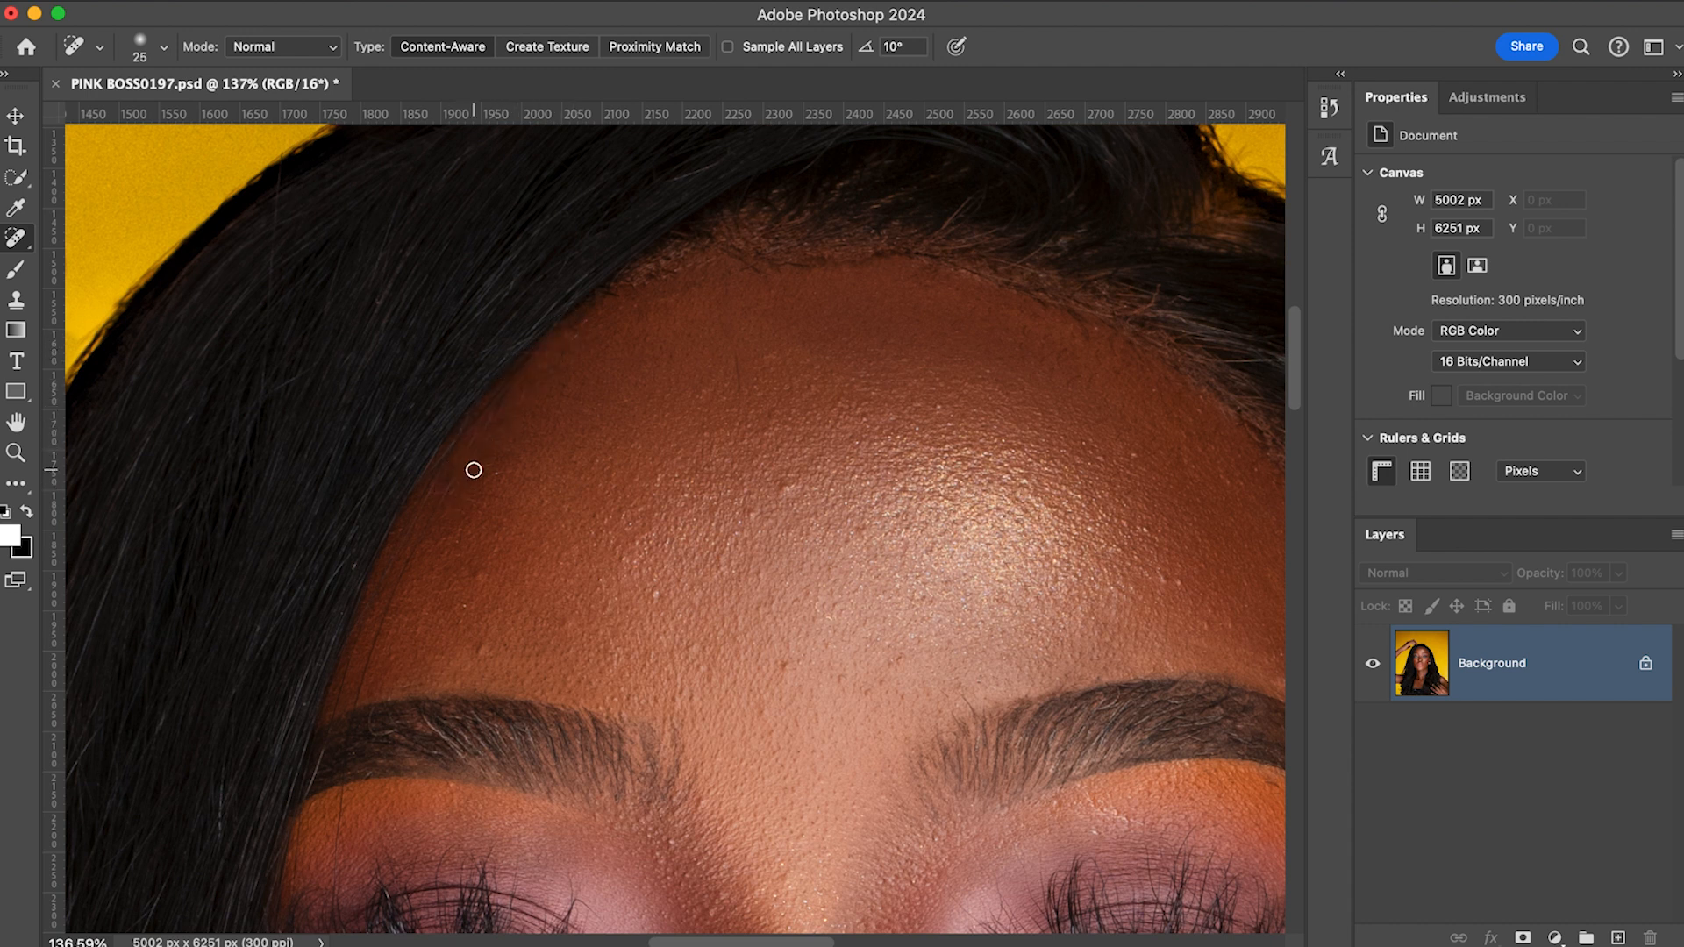
mouse_move(506, 395)
mouse_down()
mouse_move(401, 565)
mouse_move(349, 700)
mouse_up()
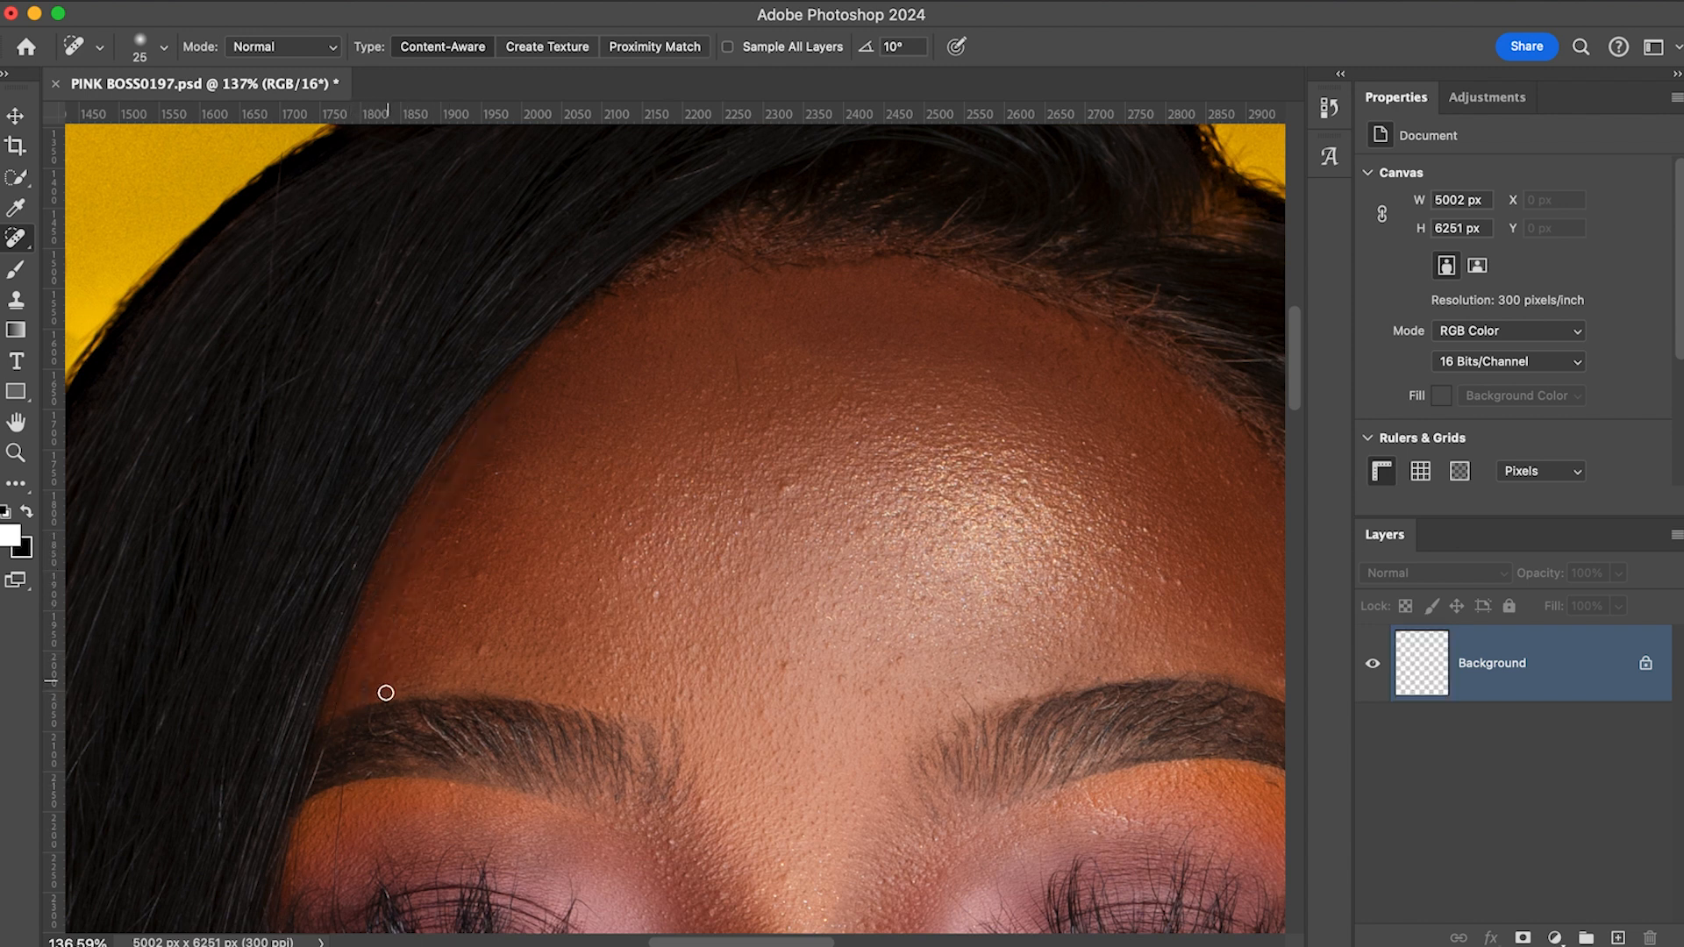
drag(339, 793, 331, 896)
drag(352, 659, 306, 796)
- Clean up the stray hairs and dark line along the front hairline above the forehead with repeated healing strokes
scroll(458, 600, down, 2)
scroll(1176, 538, down, 4)
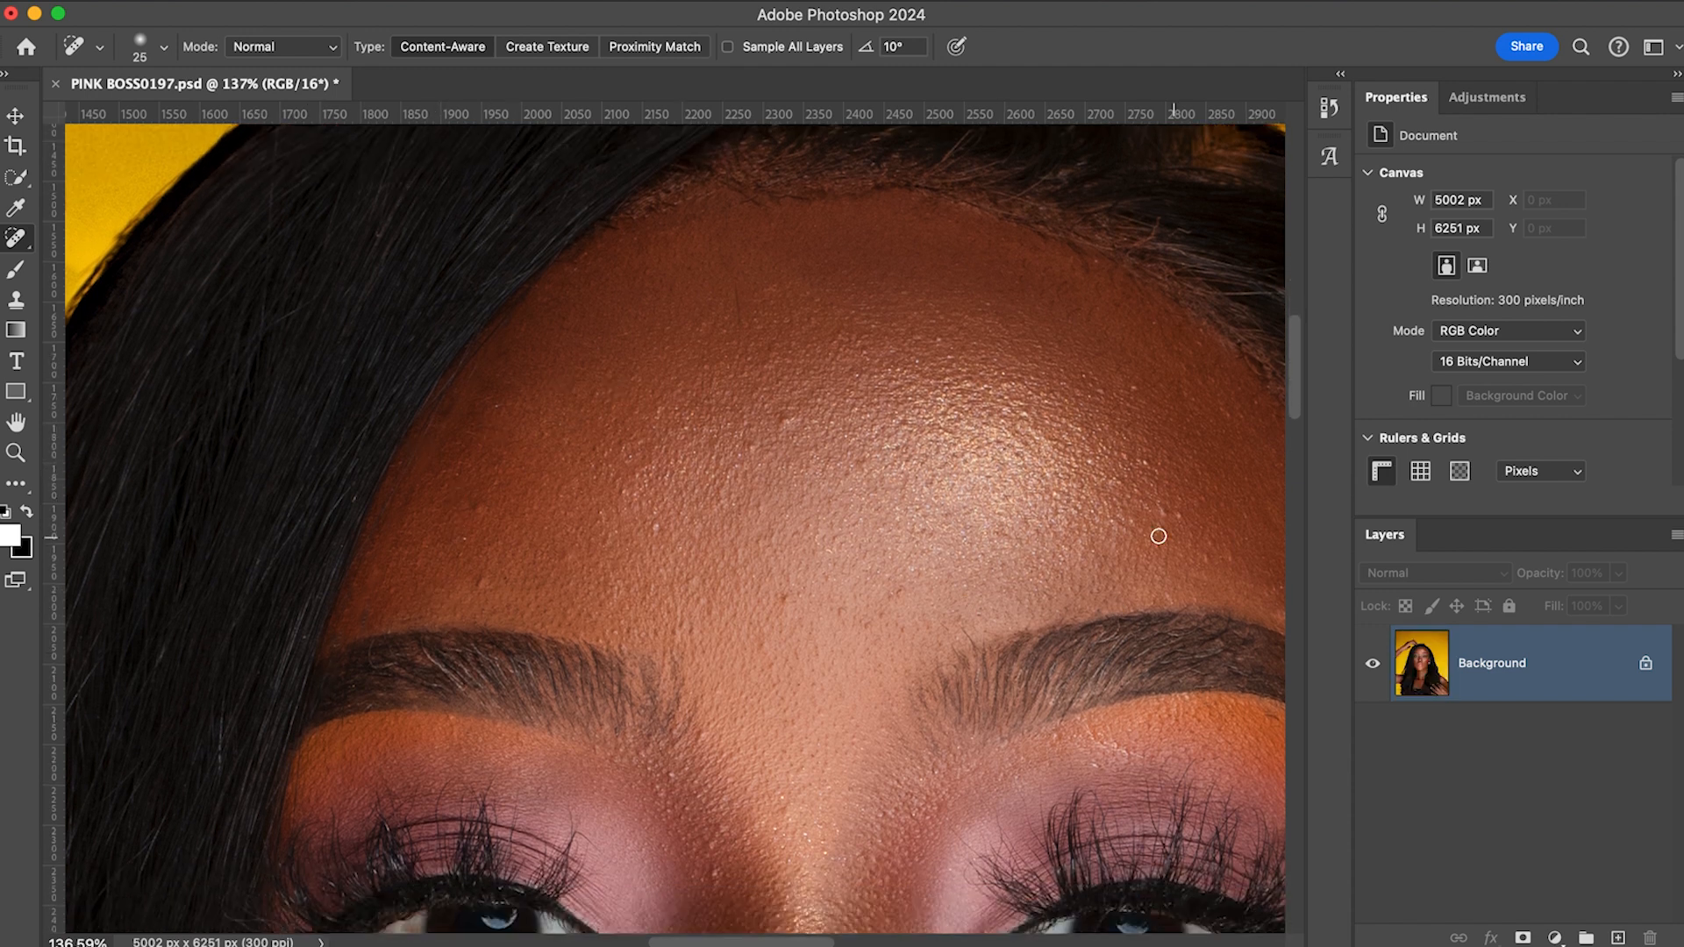
drag(1118, 369, 665, 391)
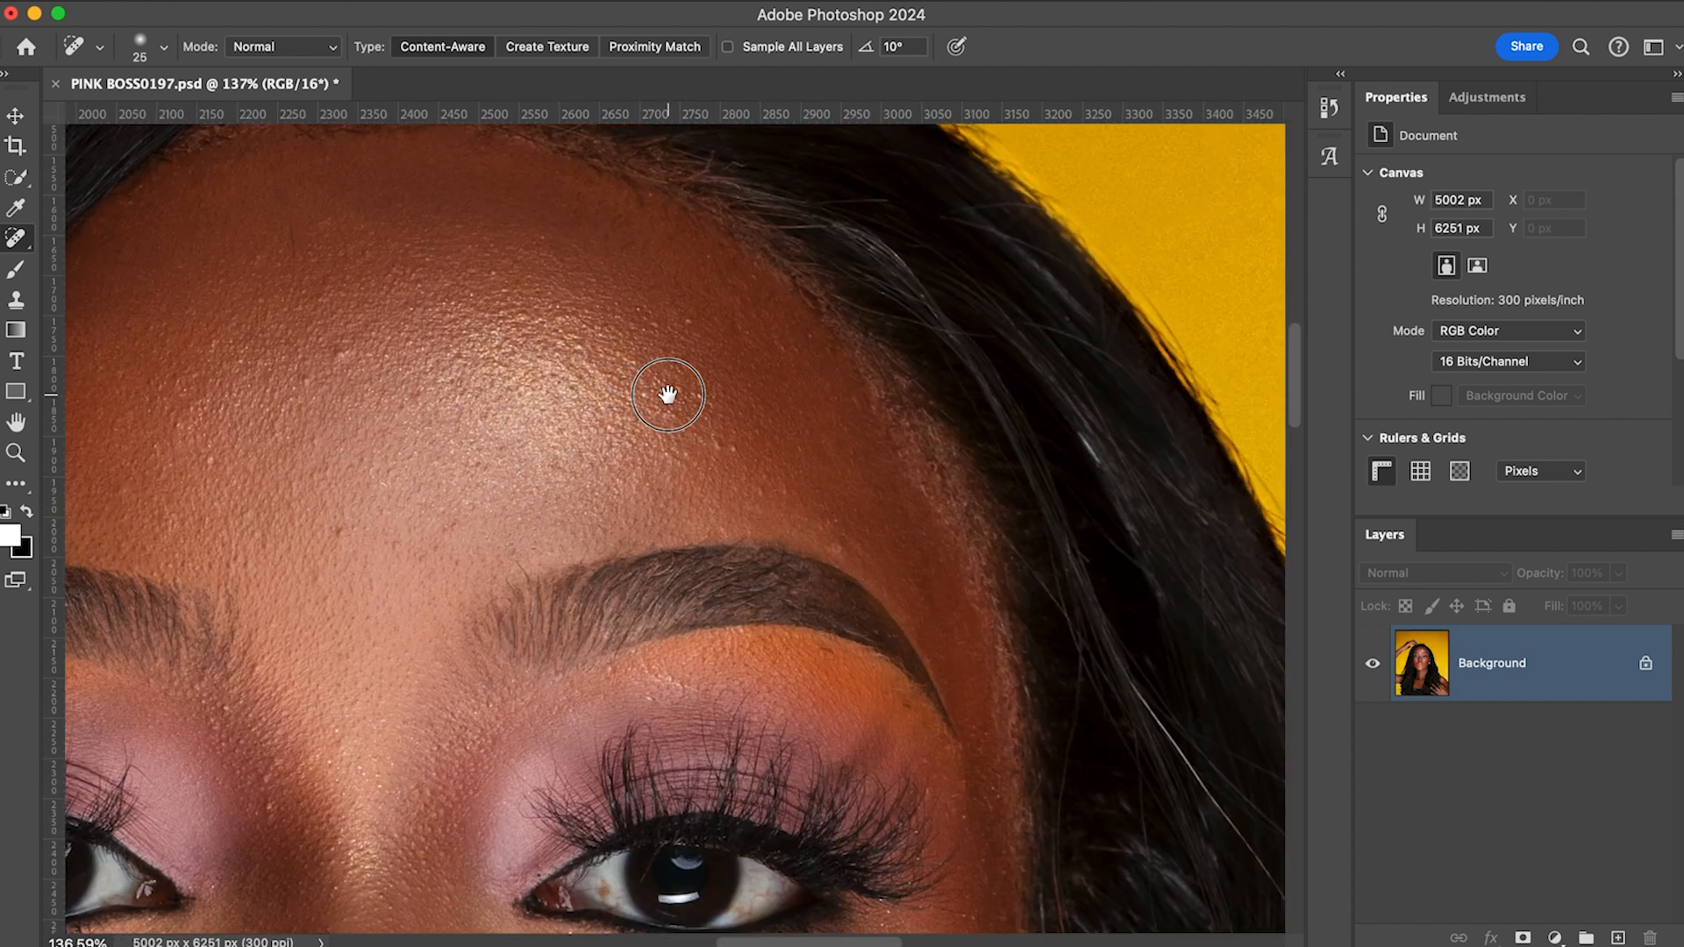
scroll(723, 528, up, 3)
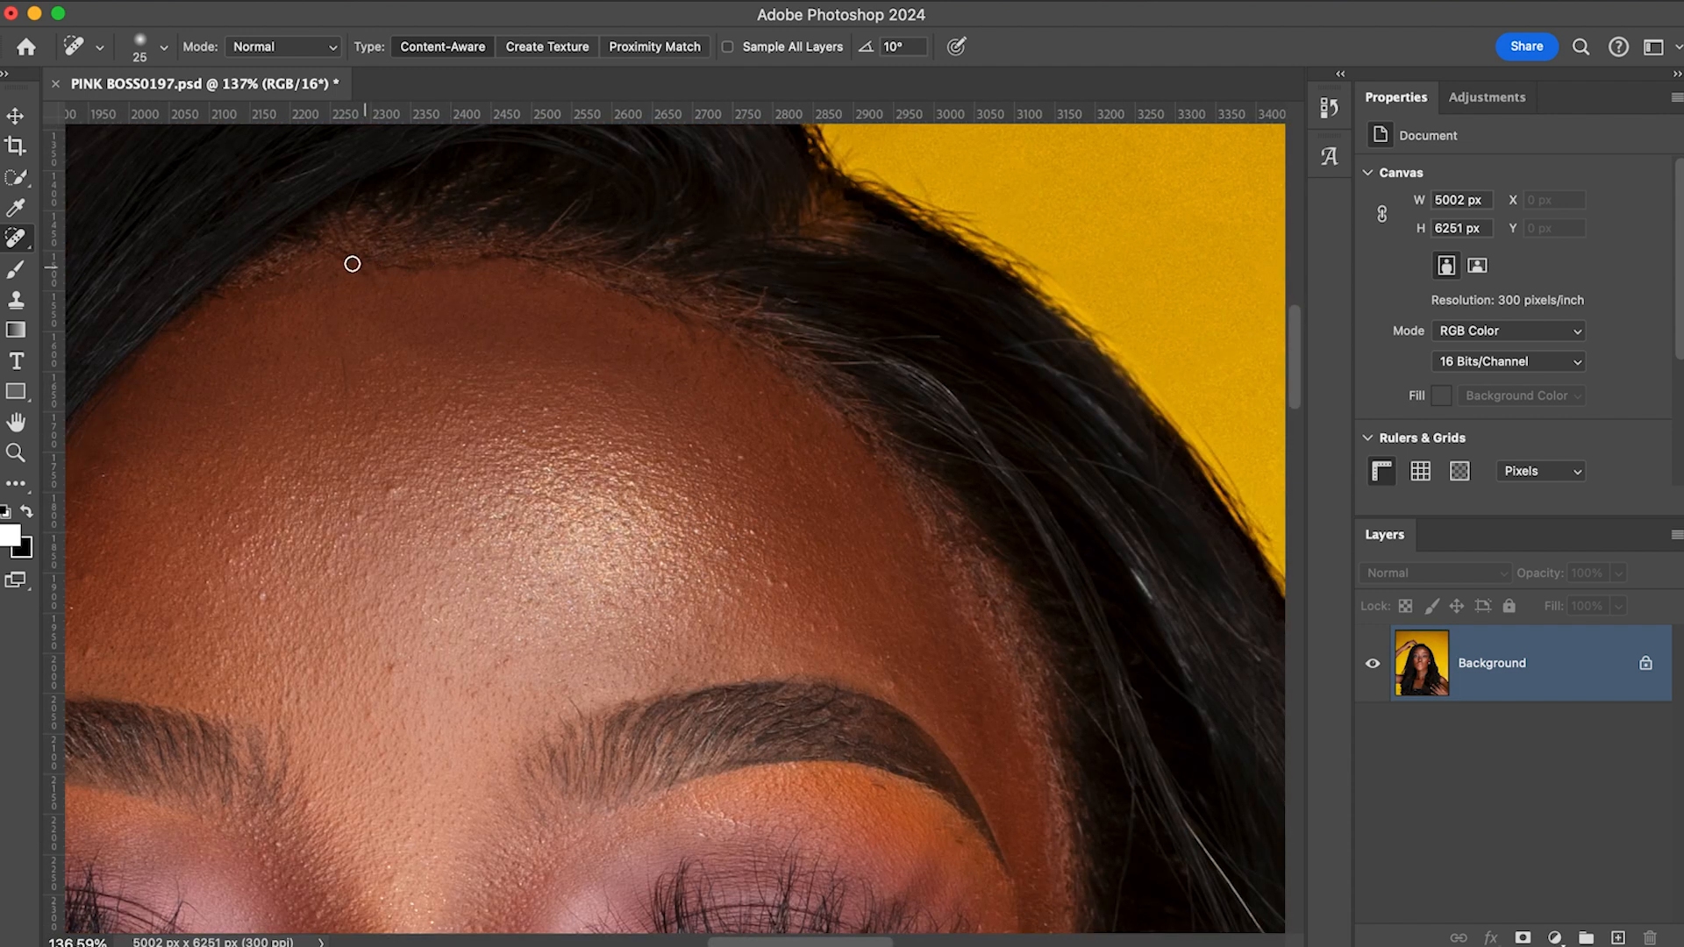
mouse_move(342, 263)
mouse_down()
mouse_move(383, 283)
mouse_move(369, 263)
mouse_move(550, 265)
mouse_move(721, 330)
mouse_up()
drag(720, 318, 584, 273)
mouse_move(681, 312)
mouse_down()
mouse_move(442, 251)
mouse_move(533, 267)
mouse_move(487, 248)
mouse_up()
drag(465, 269, 390, 265)
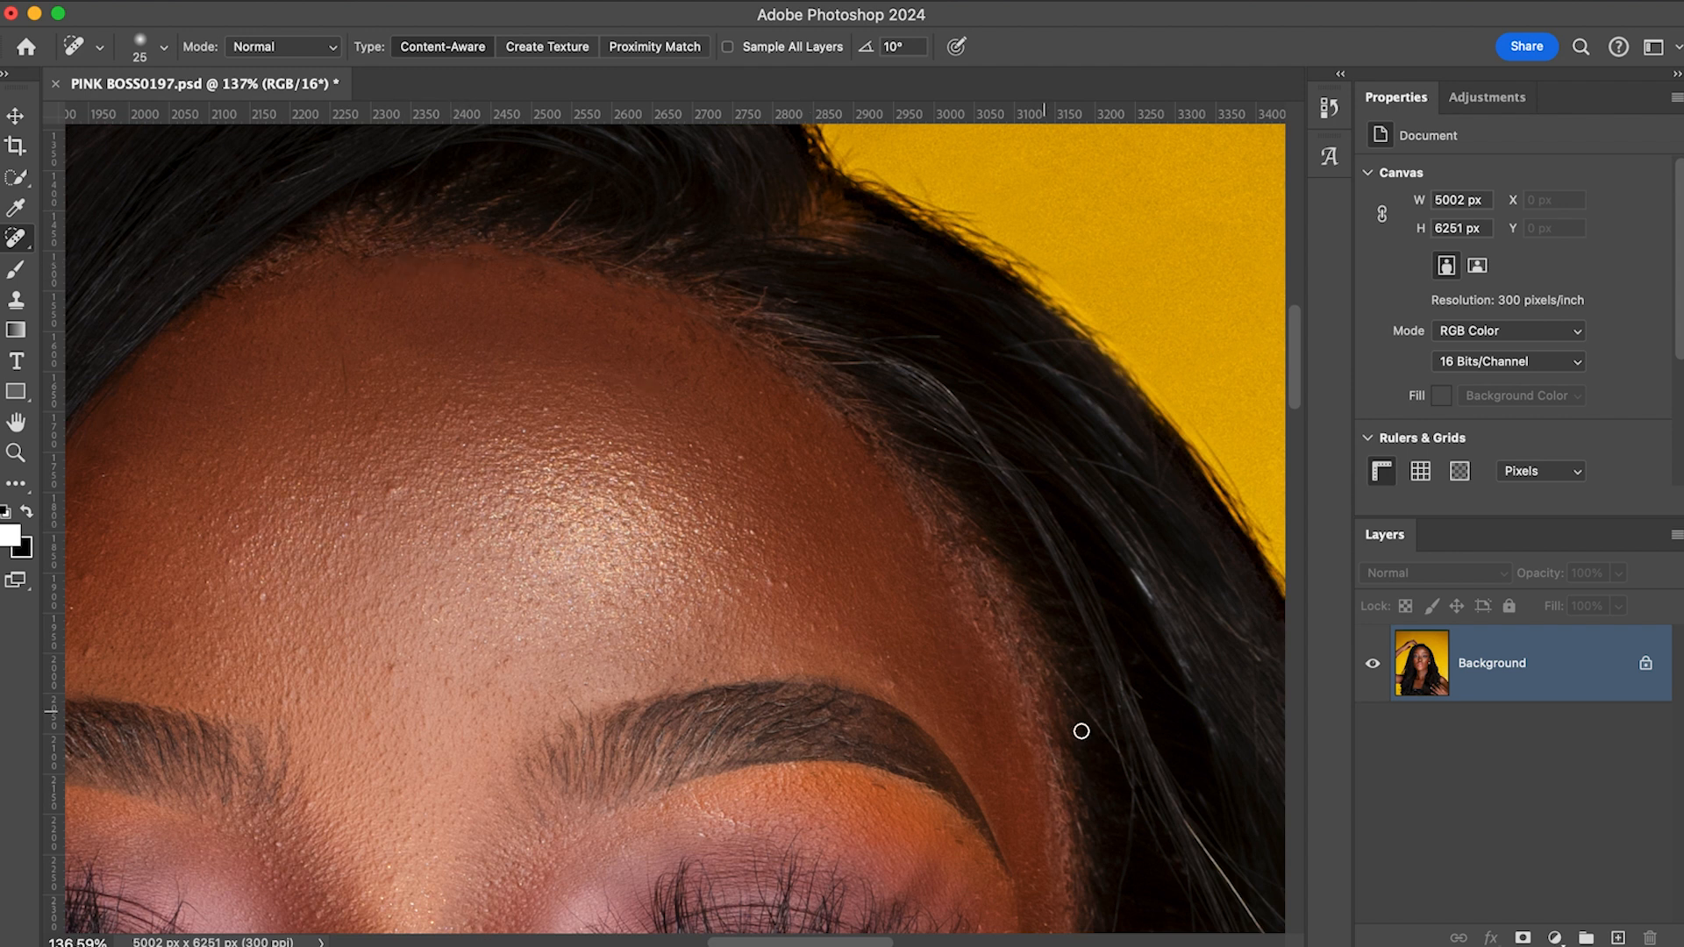
- Remove the long light strand crossing the dark hair beside the eye and above the ear
drag(1140, 728, 649, 417)
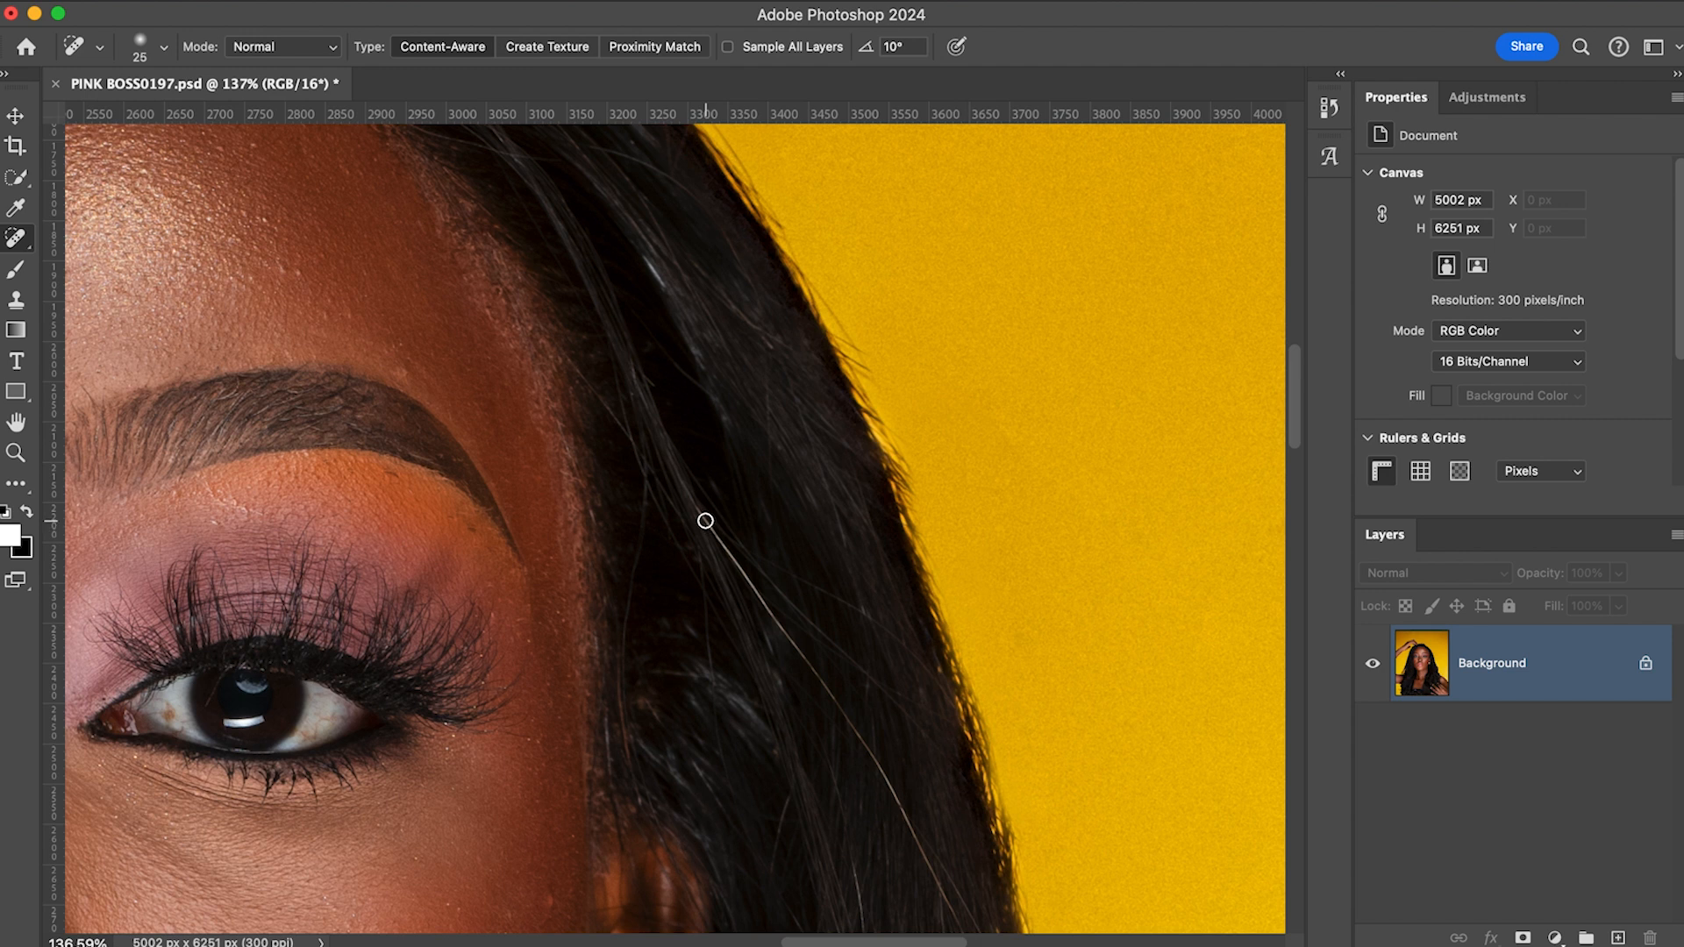
drag(700, 510, 950, 903)
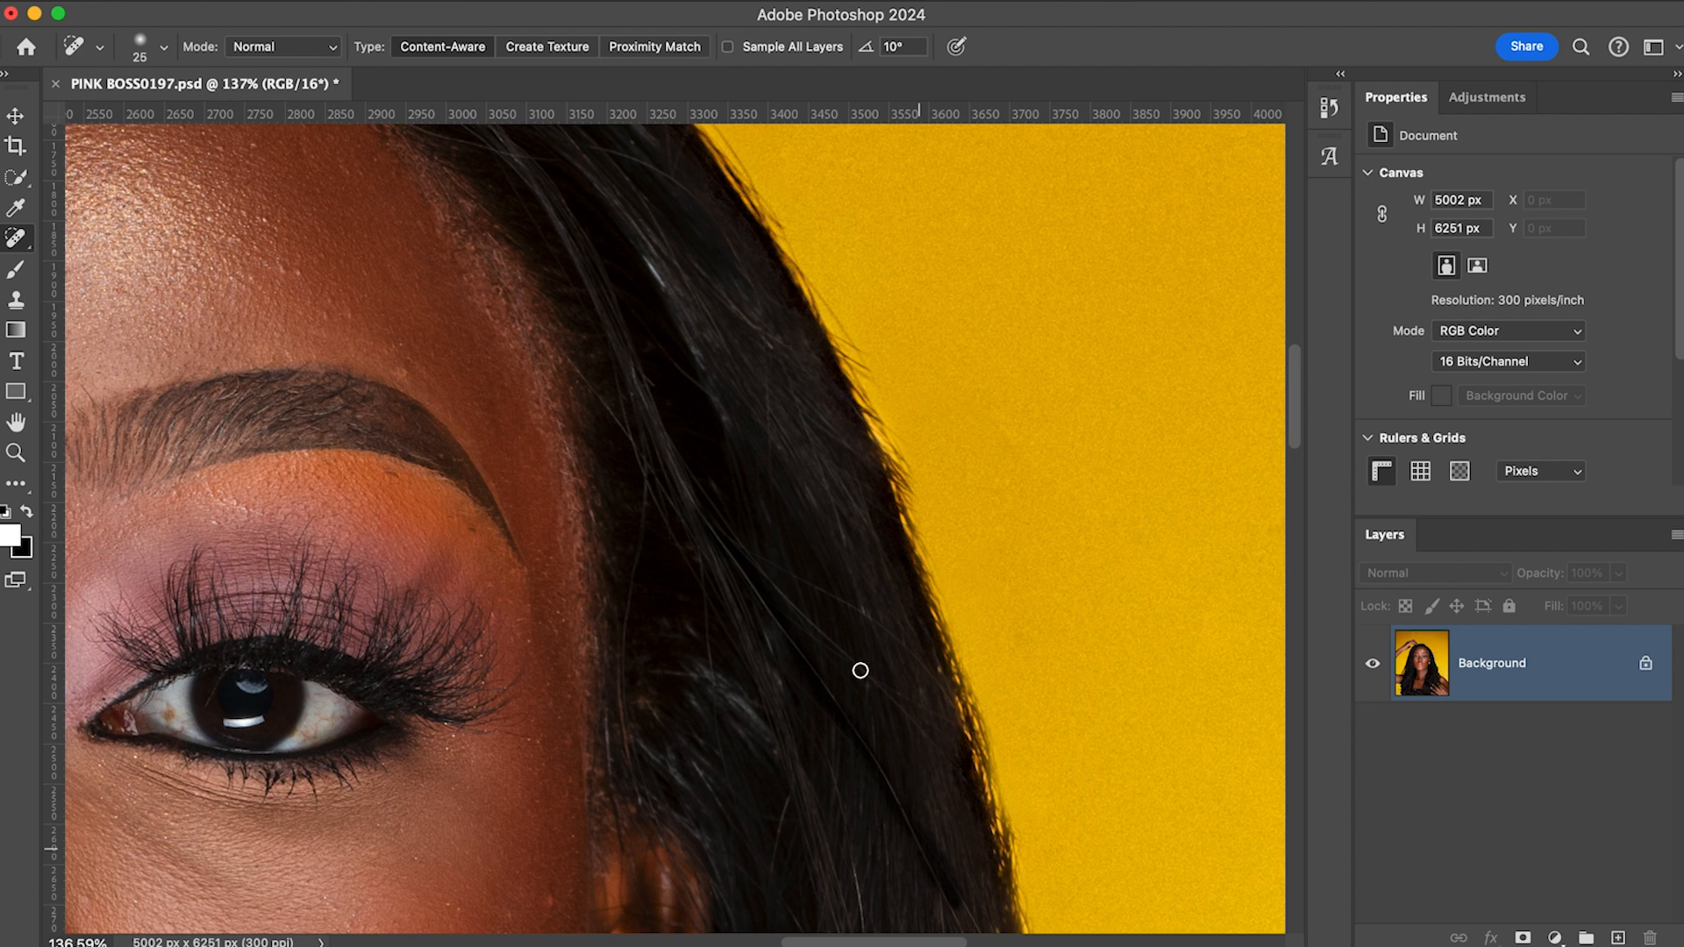
scroll(871, 676, down, 5)
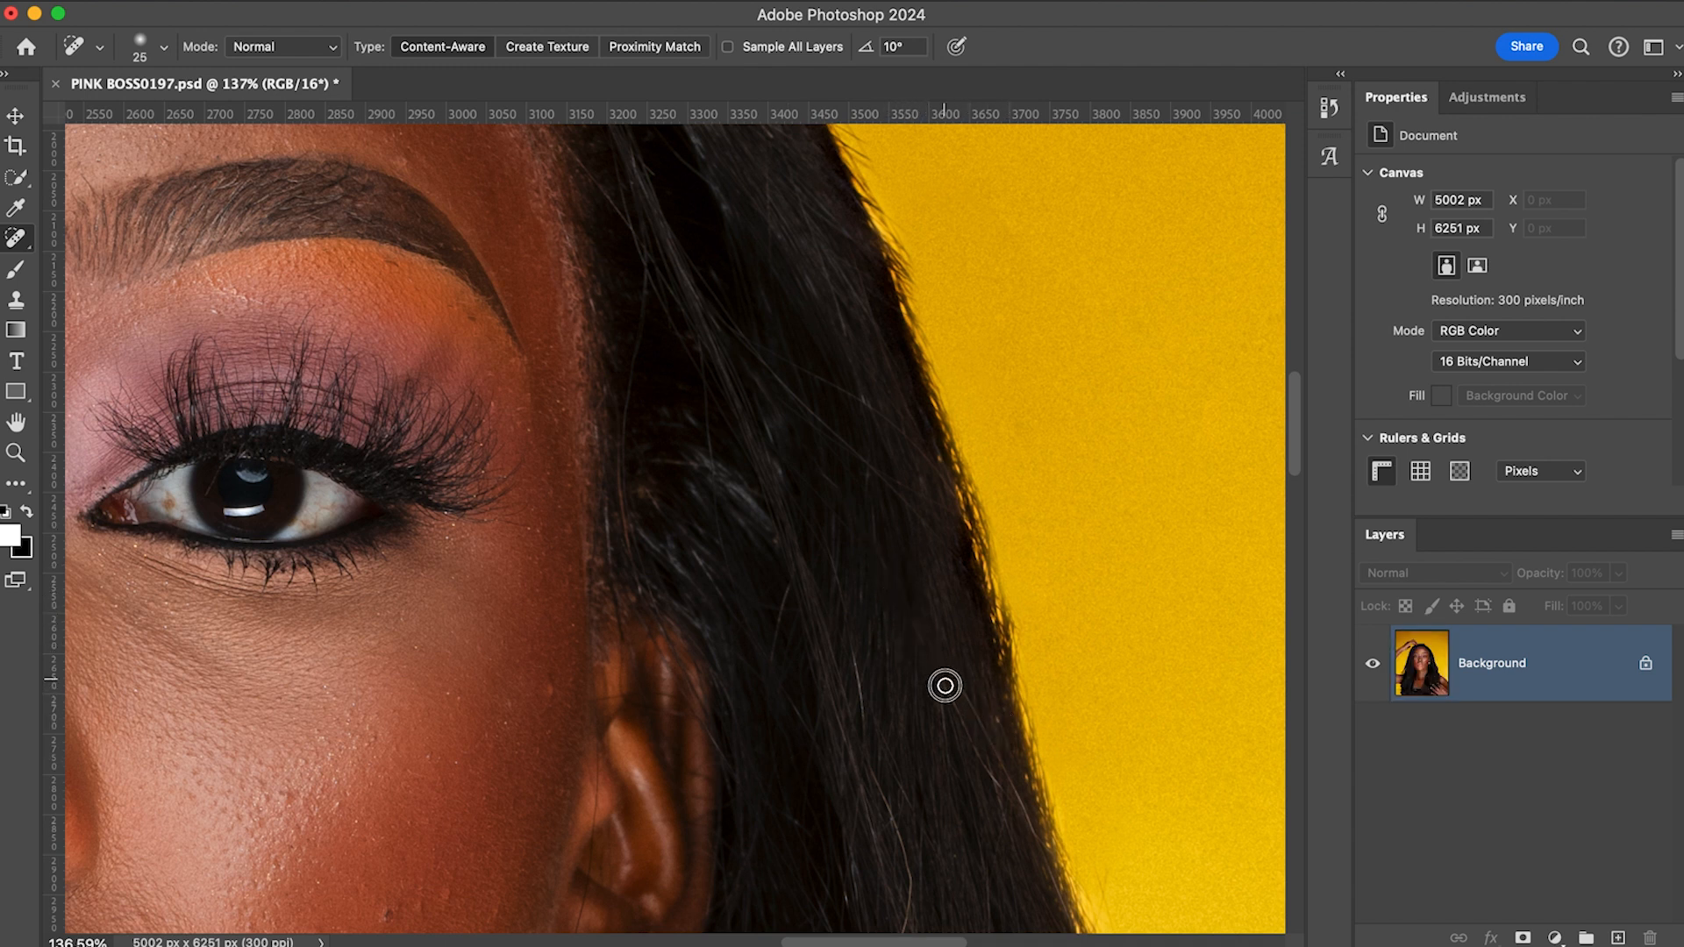
- Heal the light stray strands running through the dark hair behind the ear
scroll(857, 578, down, 3)
scroll(857, 578, down, 2)
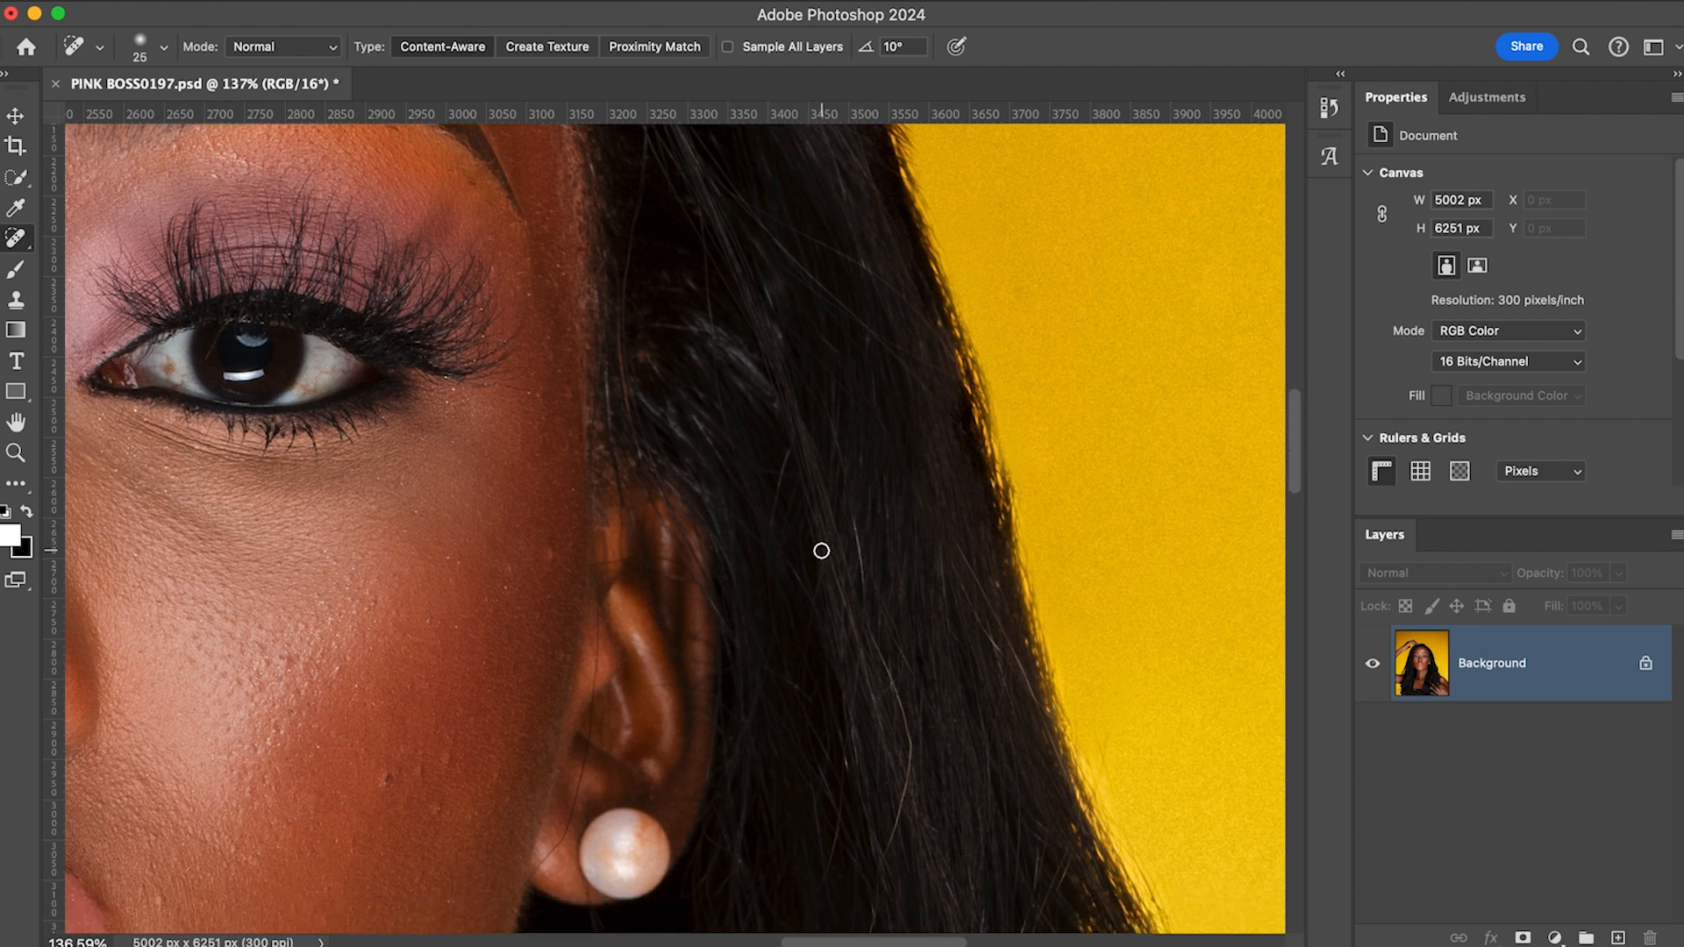
drag(777, 442, 768, 509)
mouse_move(877, 613)
mouse_down()
mouse_move(911, 721)
mouse_move(884, 827)
mouse_up()
drag(858, 490, 865, 586)
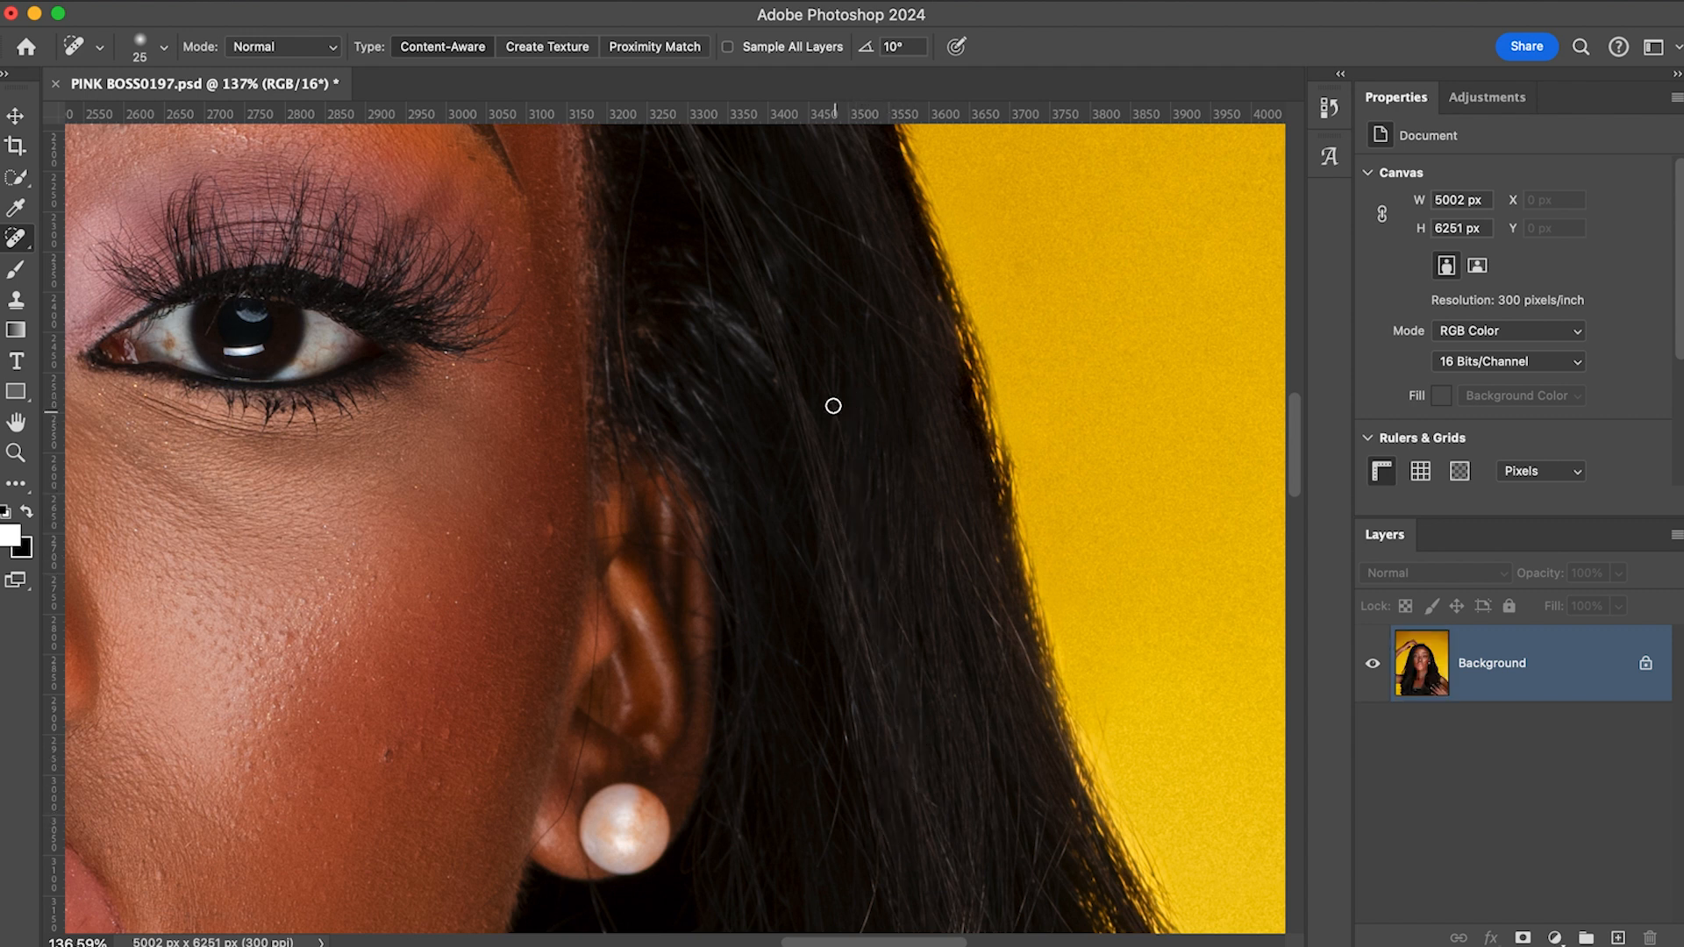
drag(831, 387, 849, 474)
- Heal the stray hairs along the front edge of the ear, past the earlobe and down the jawline below the earring
scroll(962, 527, left, 2)
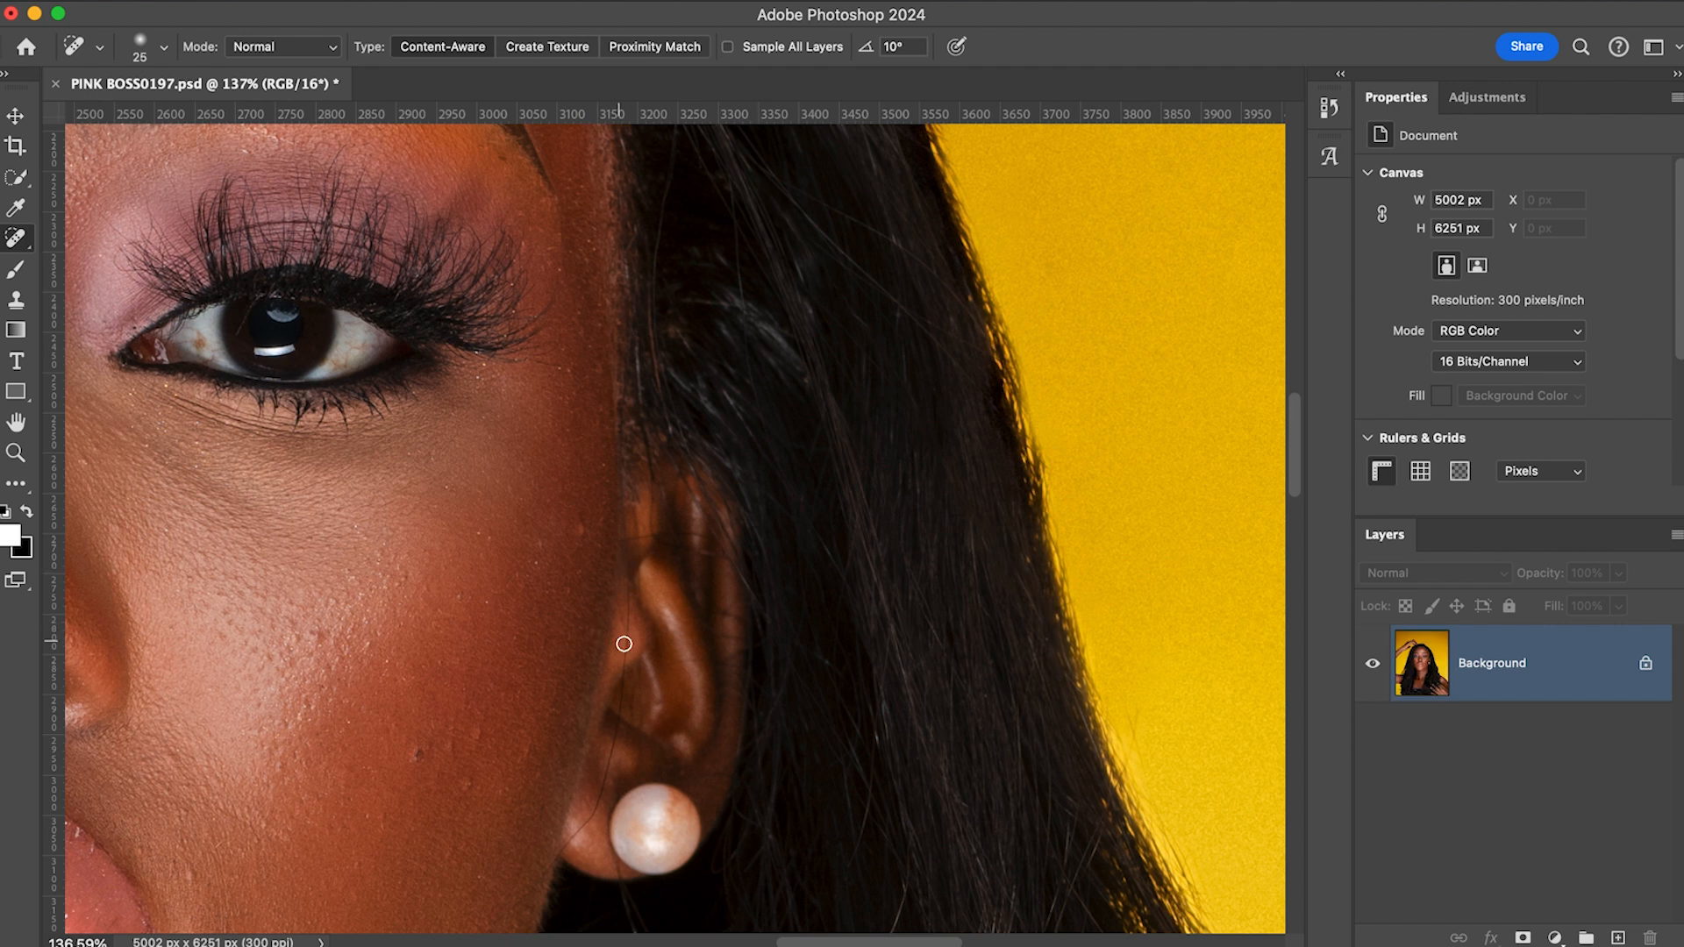
mouse_move(631, 580)
mouse_down()
mouse_move(619, 726)
mouse_move(579, 840)
mouse_up()
scroll(592, 804, down, 5)
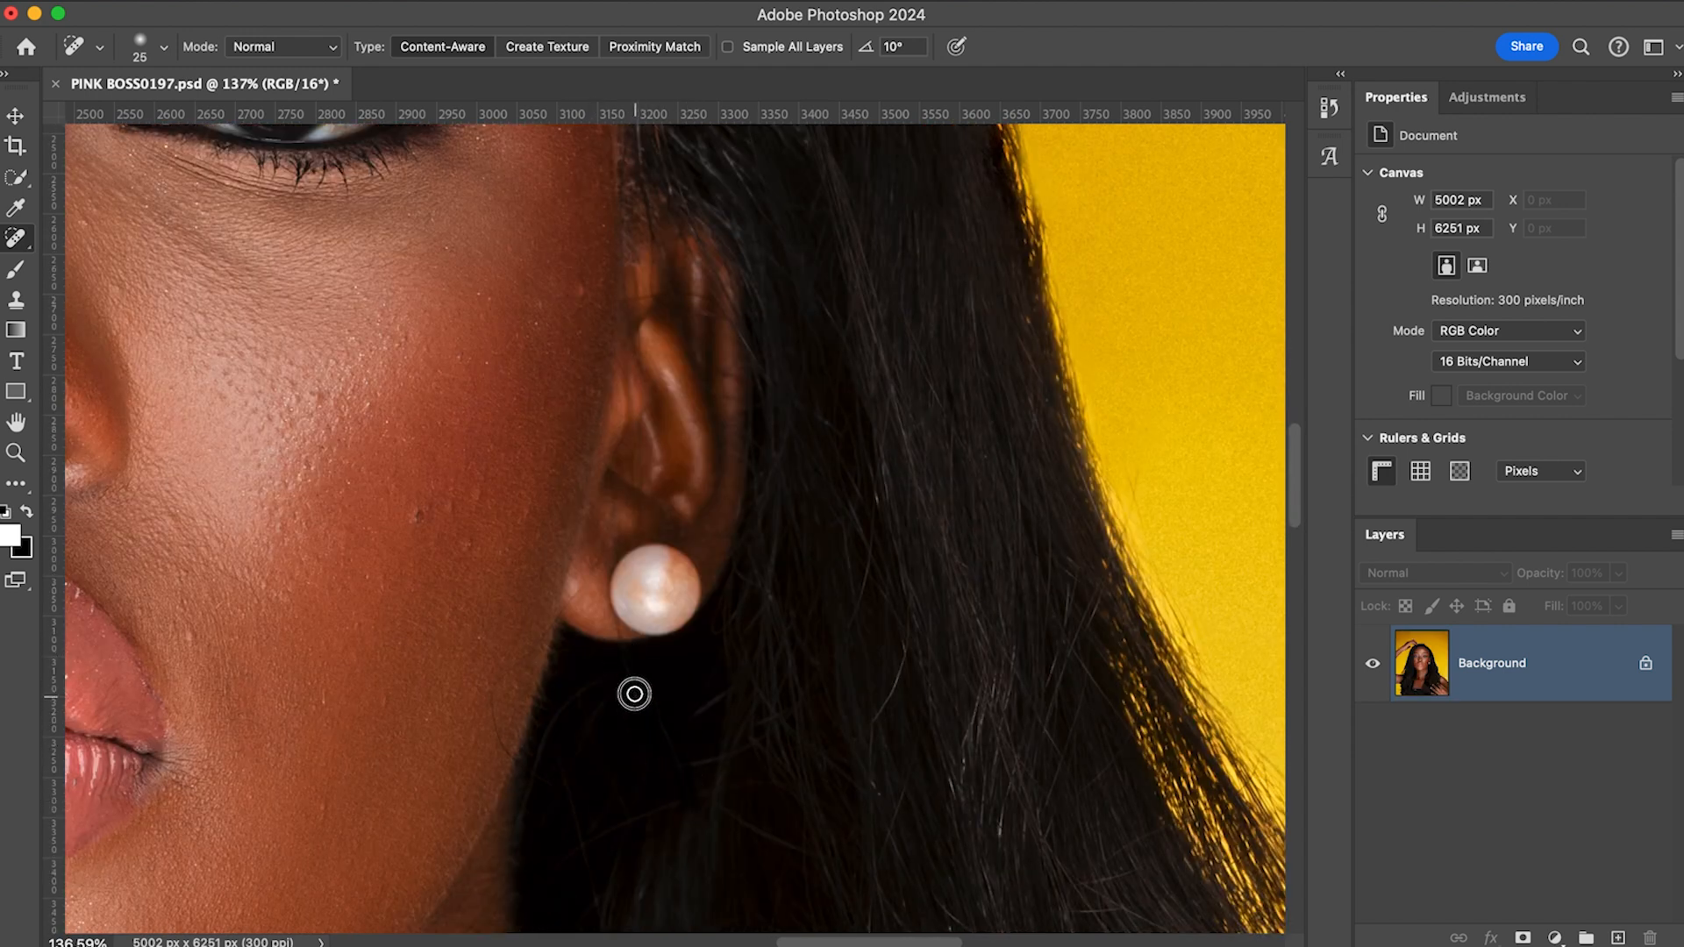
drag(491, 700, 515, 770)
drag(553, 601, 519, 671)
drag(640, 416, 636, 461)
- Heal the stray strands at the cheek edge below the outer corner of the hair-side eye
scroll(767, 548, down, 5)
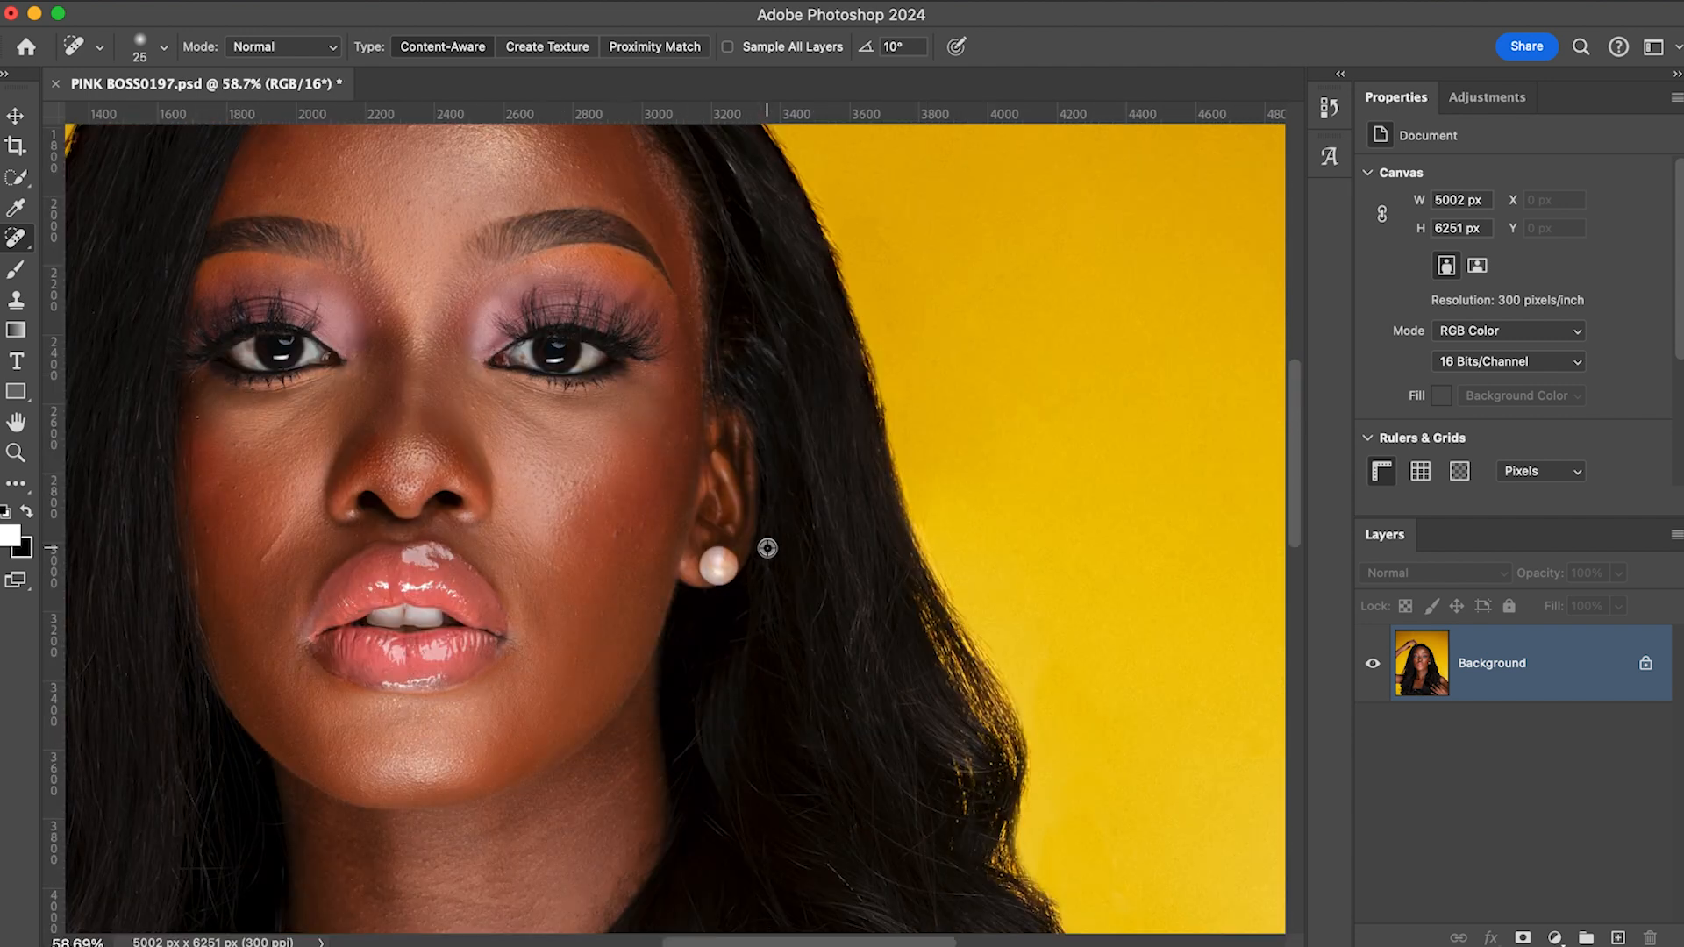
scroll(767, 548, down, 8)
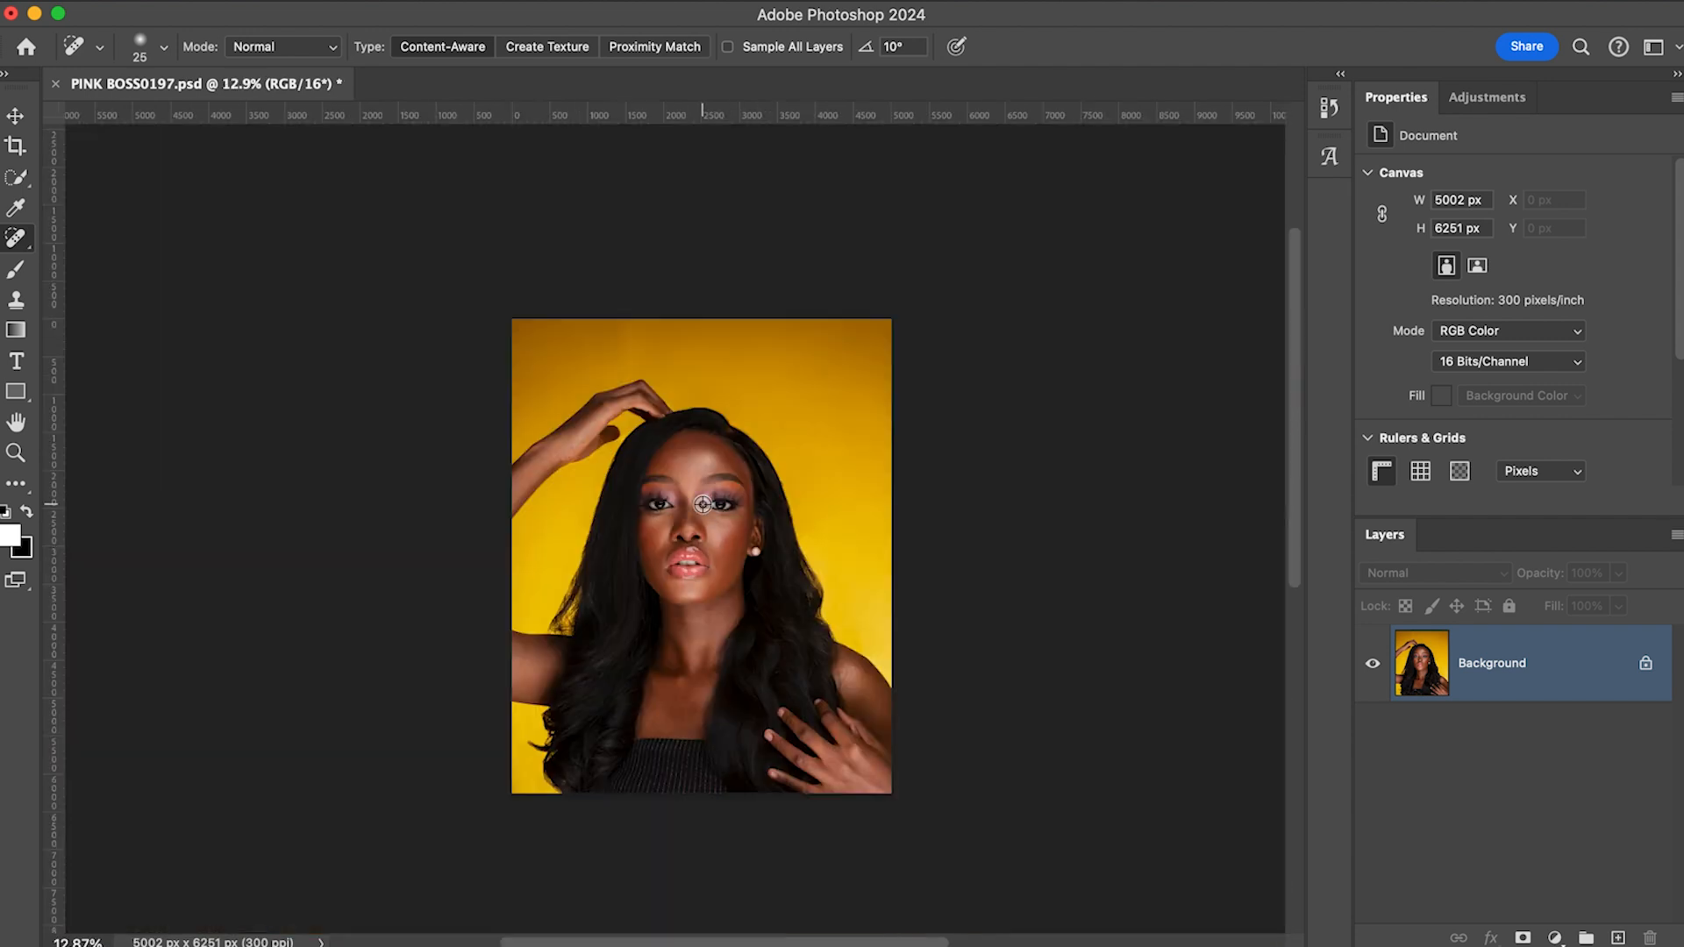
scroll(675, 515, up, 10)
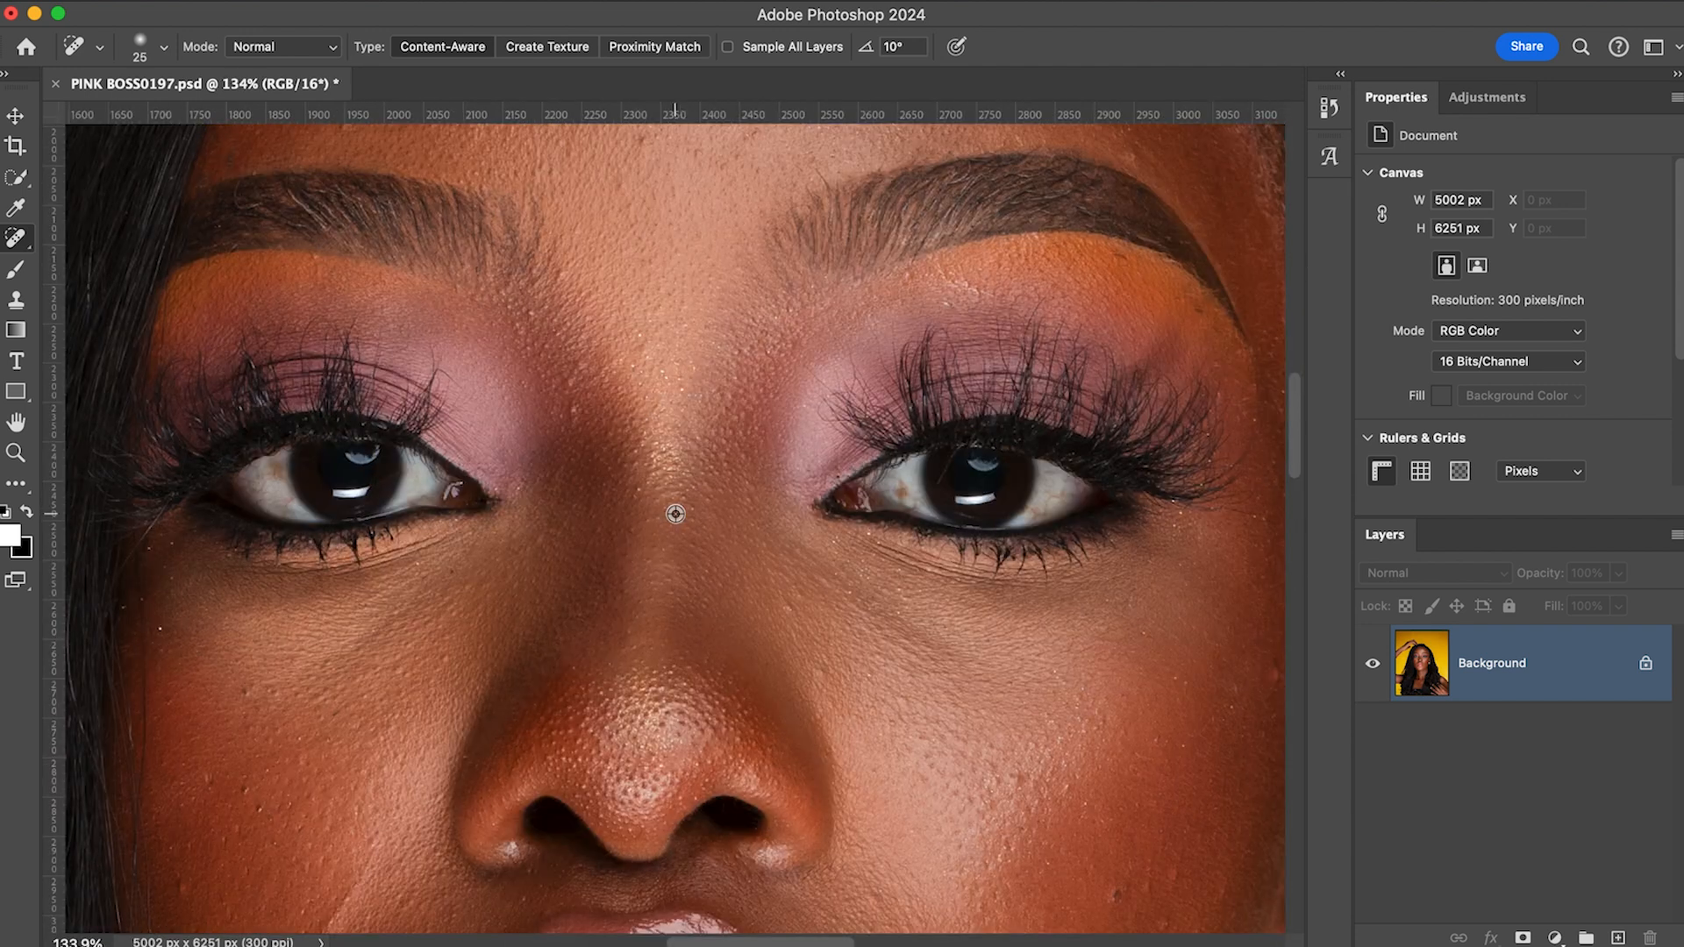
scroll(293, 652, down, 8)
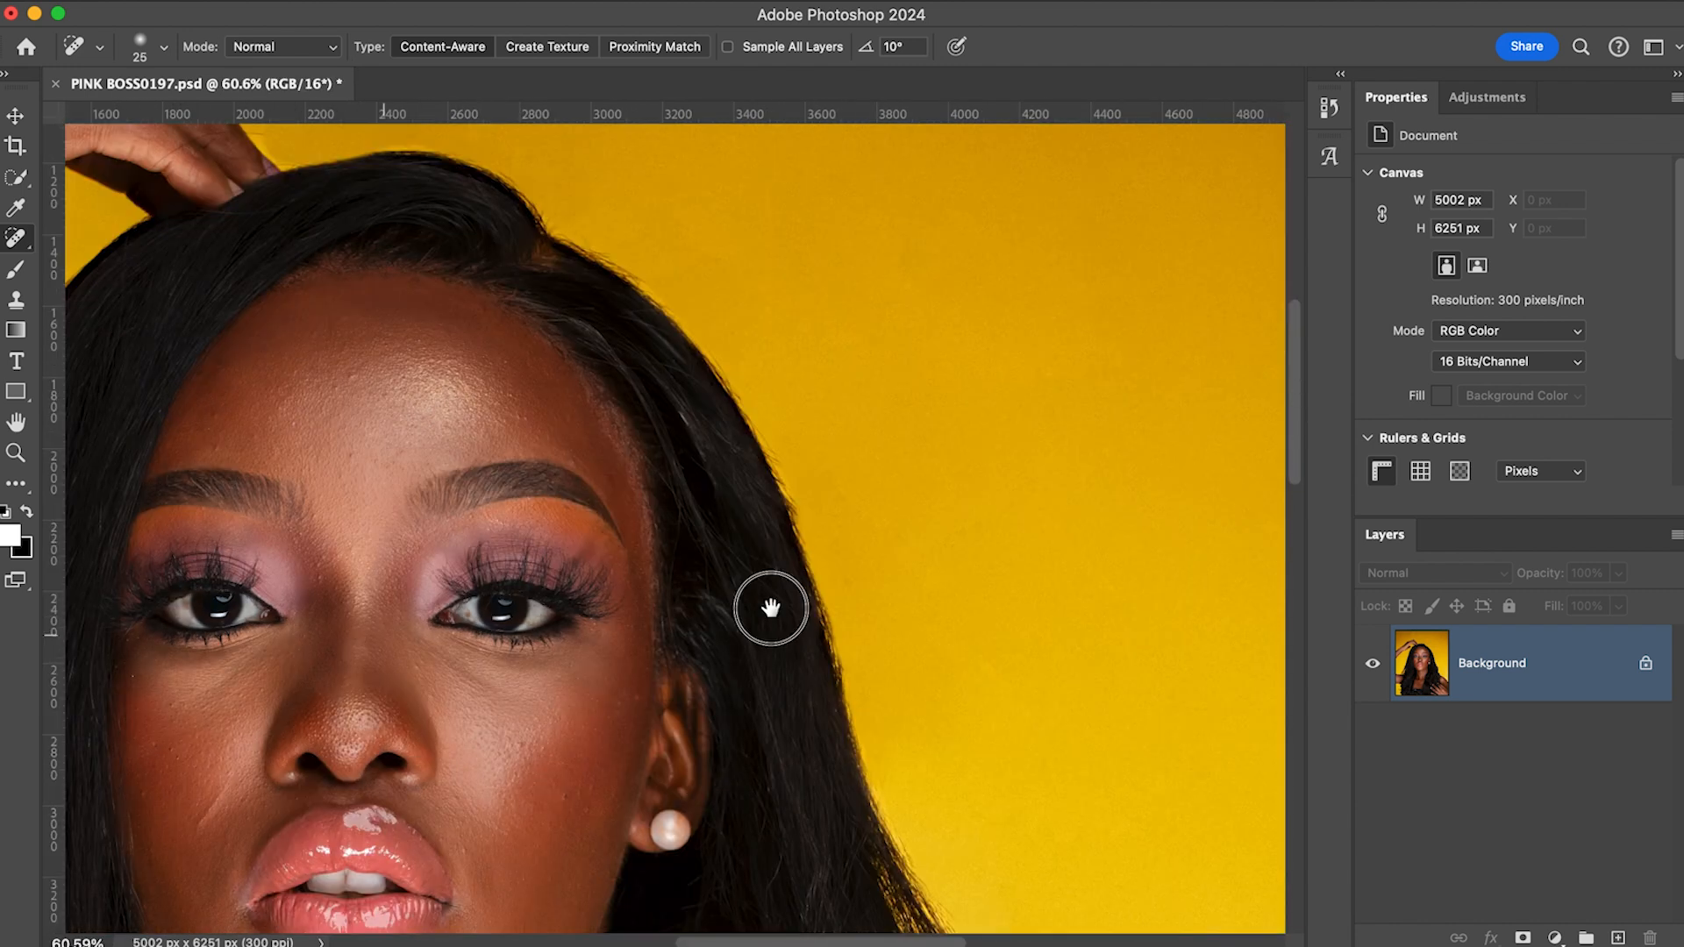
scroll(771, 608, left, 10)
scroll(770, 608, down, 1)
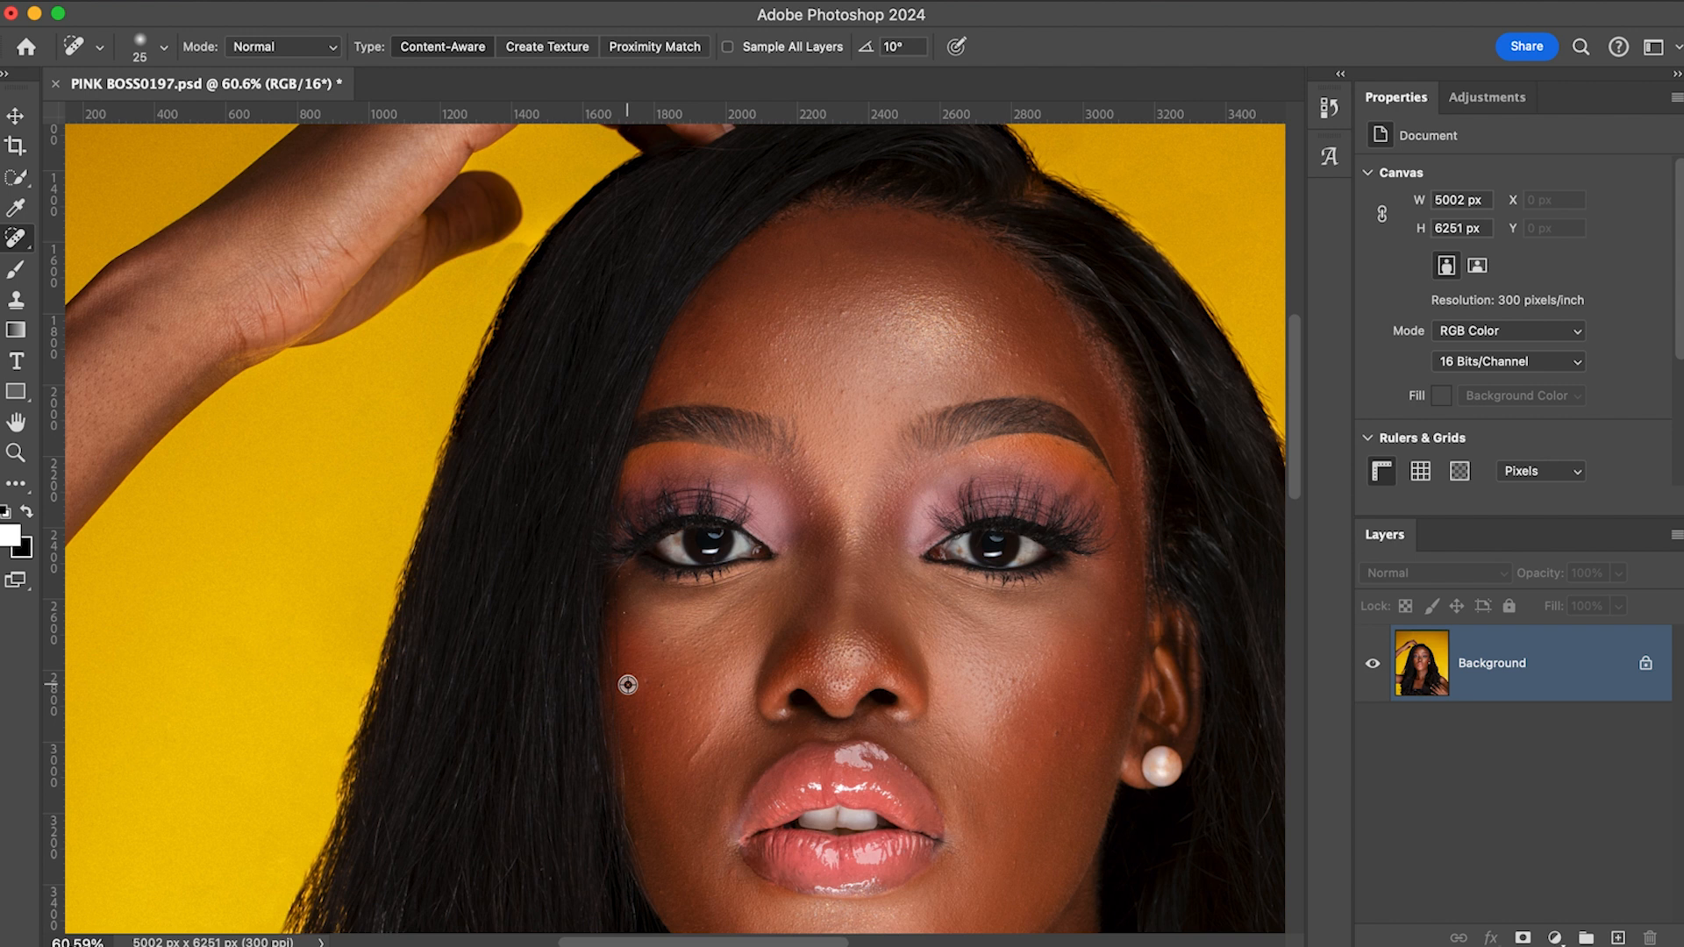
scroll(627, 684, up, 6)
drag(593, 396, 596, 691)
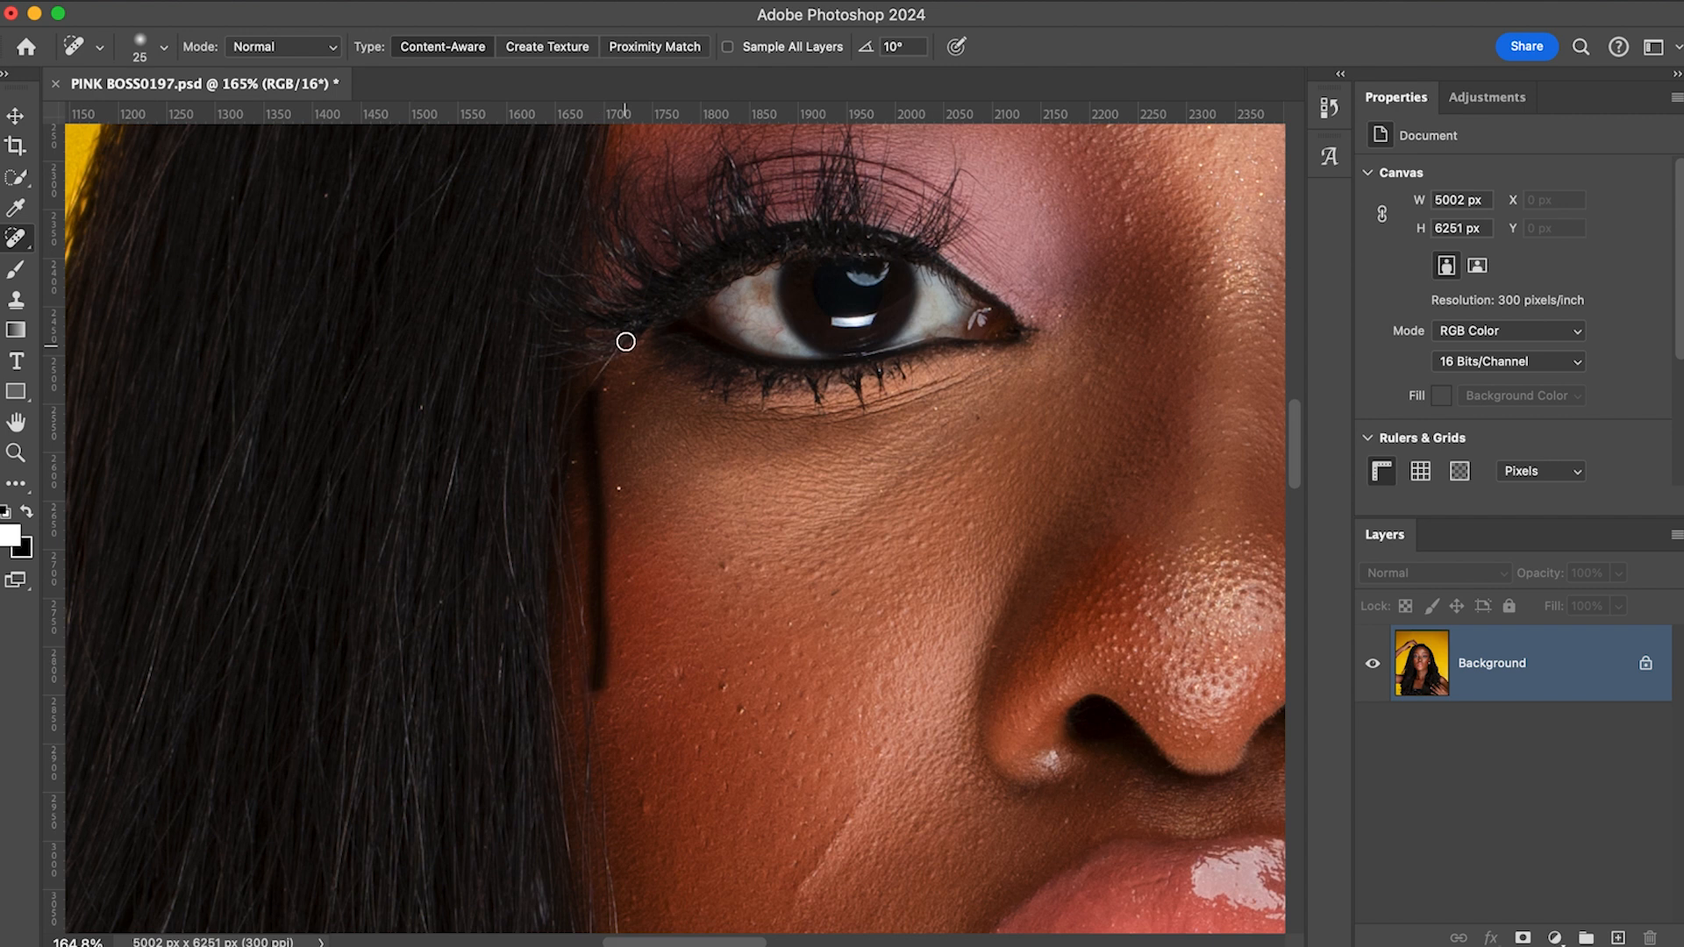
drag(594, 525, 590, 621)
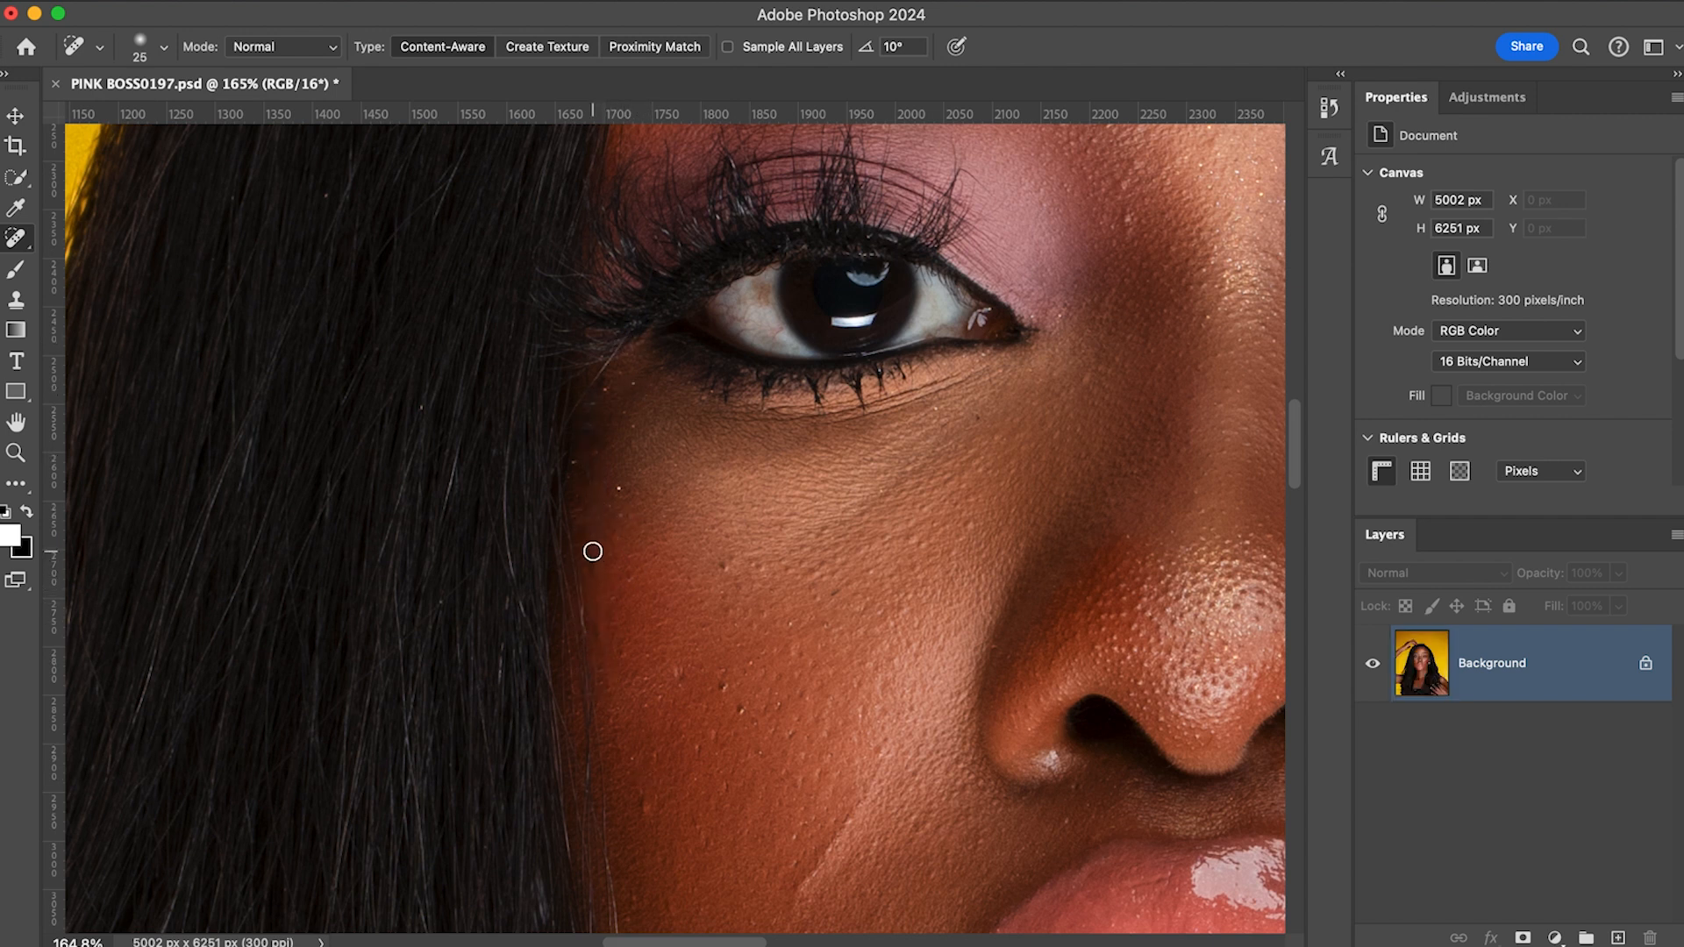
drag(593, 551, 597, 649)
mouse_move(624, 346)
mouse_down()
mouse_move(577, 425)
mouse_move(615, 349)
mouse_up()
- Outline the light strands on the hair-side cheek with the Patch tool, apply a Content-Aware fill at 100% opacity, and blend with neighbouring skin
scroll(675, 561, down, 8)
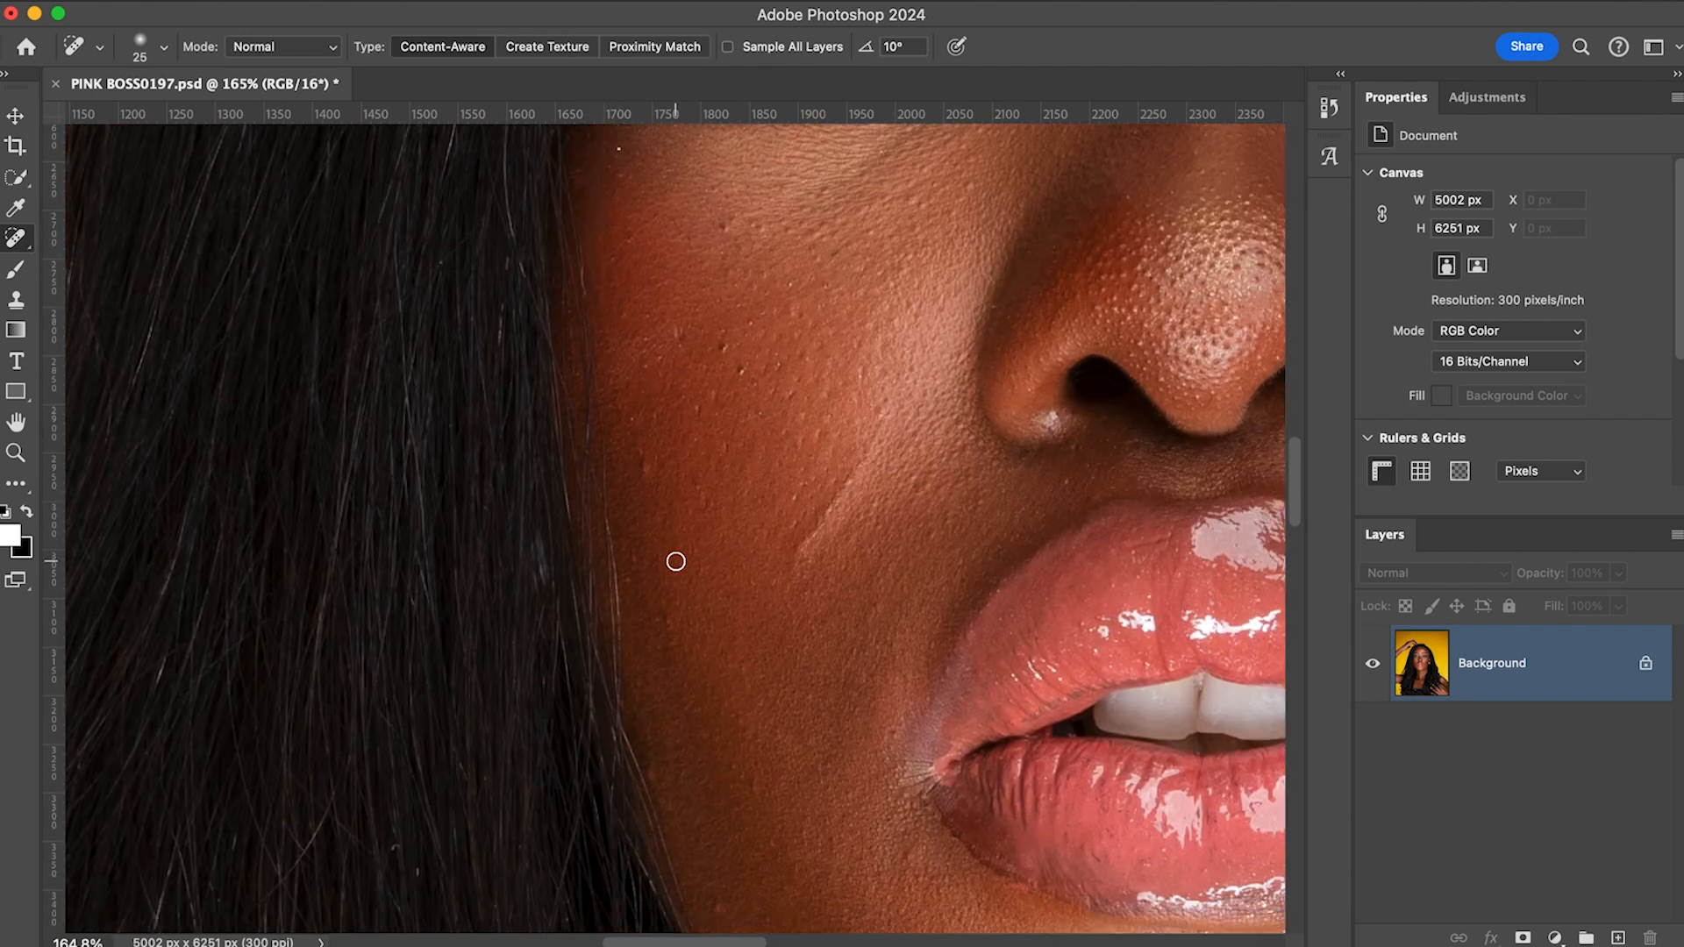
scroll(692, 539, down, 6)
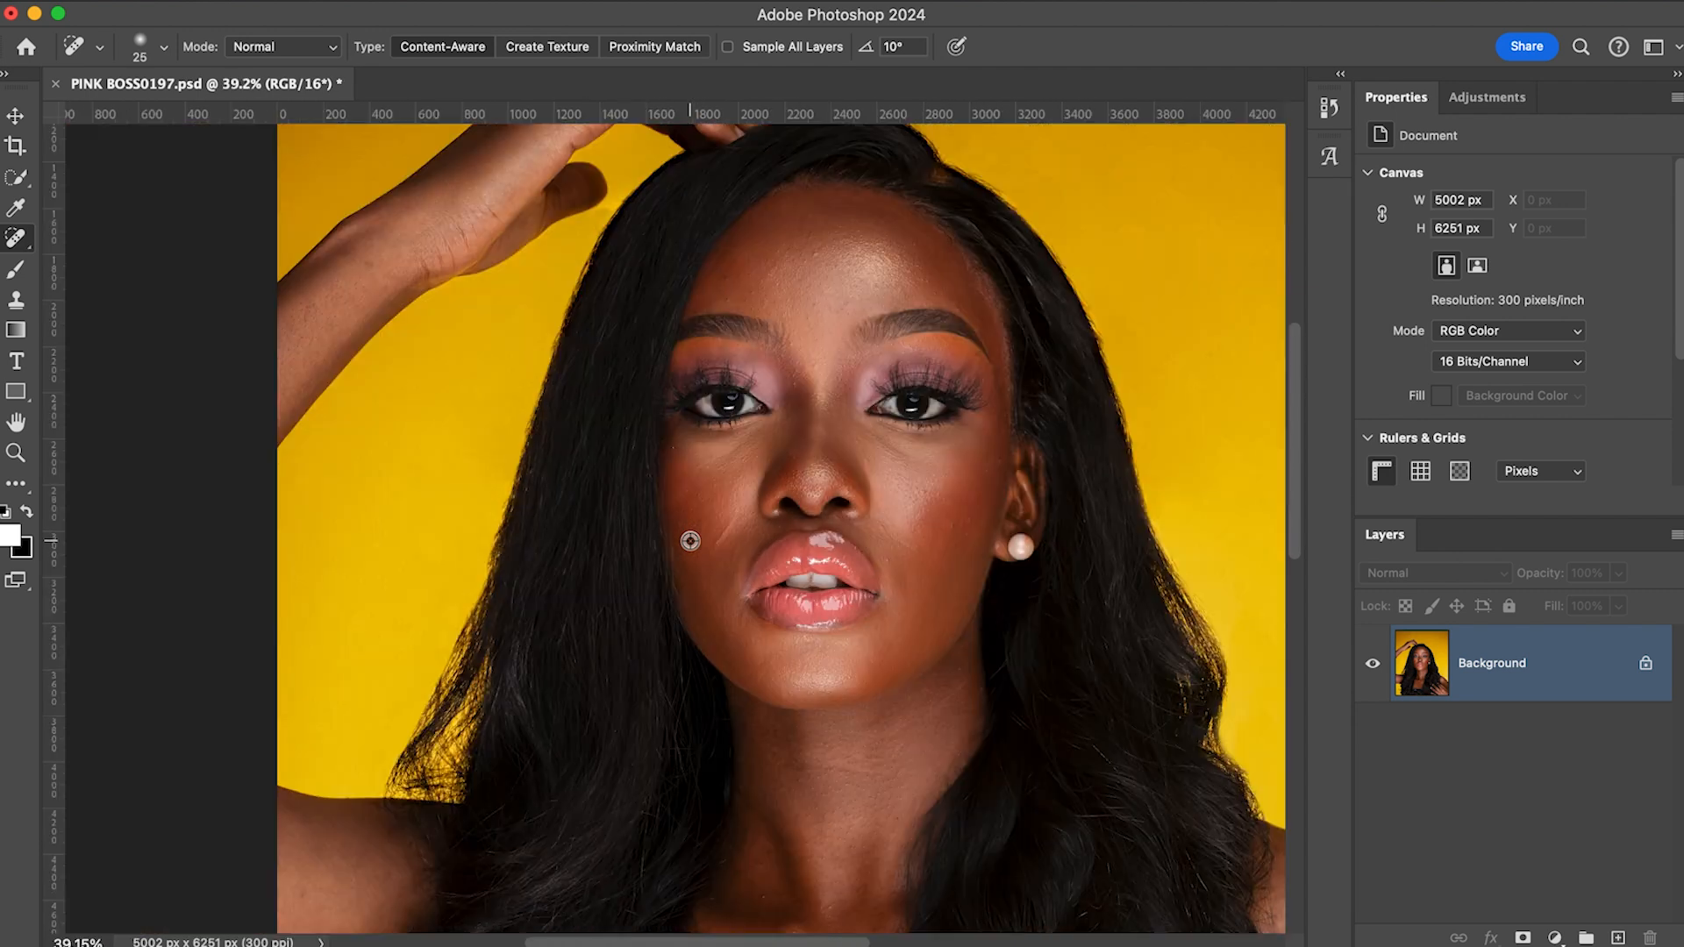
scroll(692, 533, up, 8)
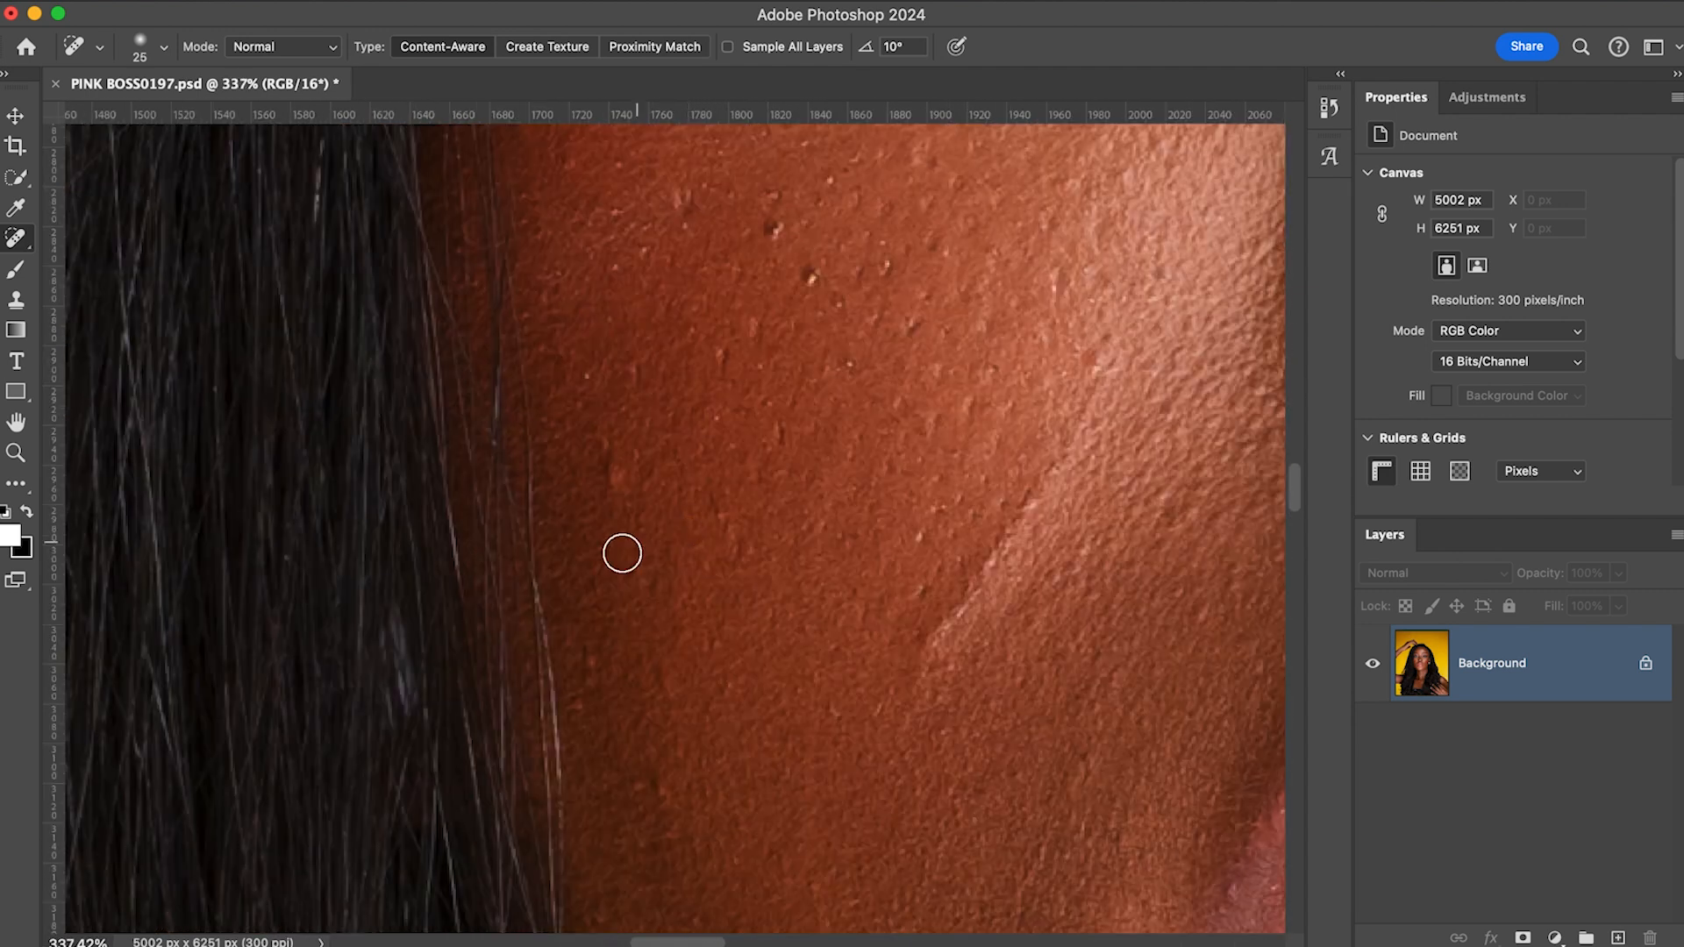
scroll(616, 565, down, 3)
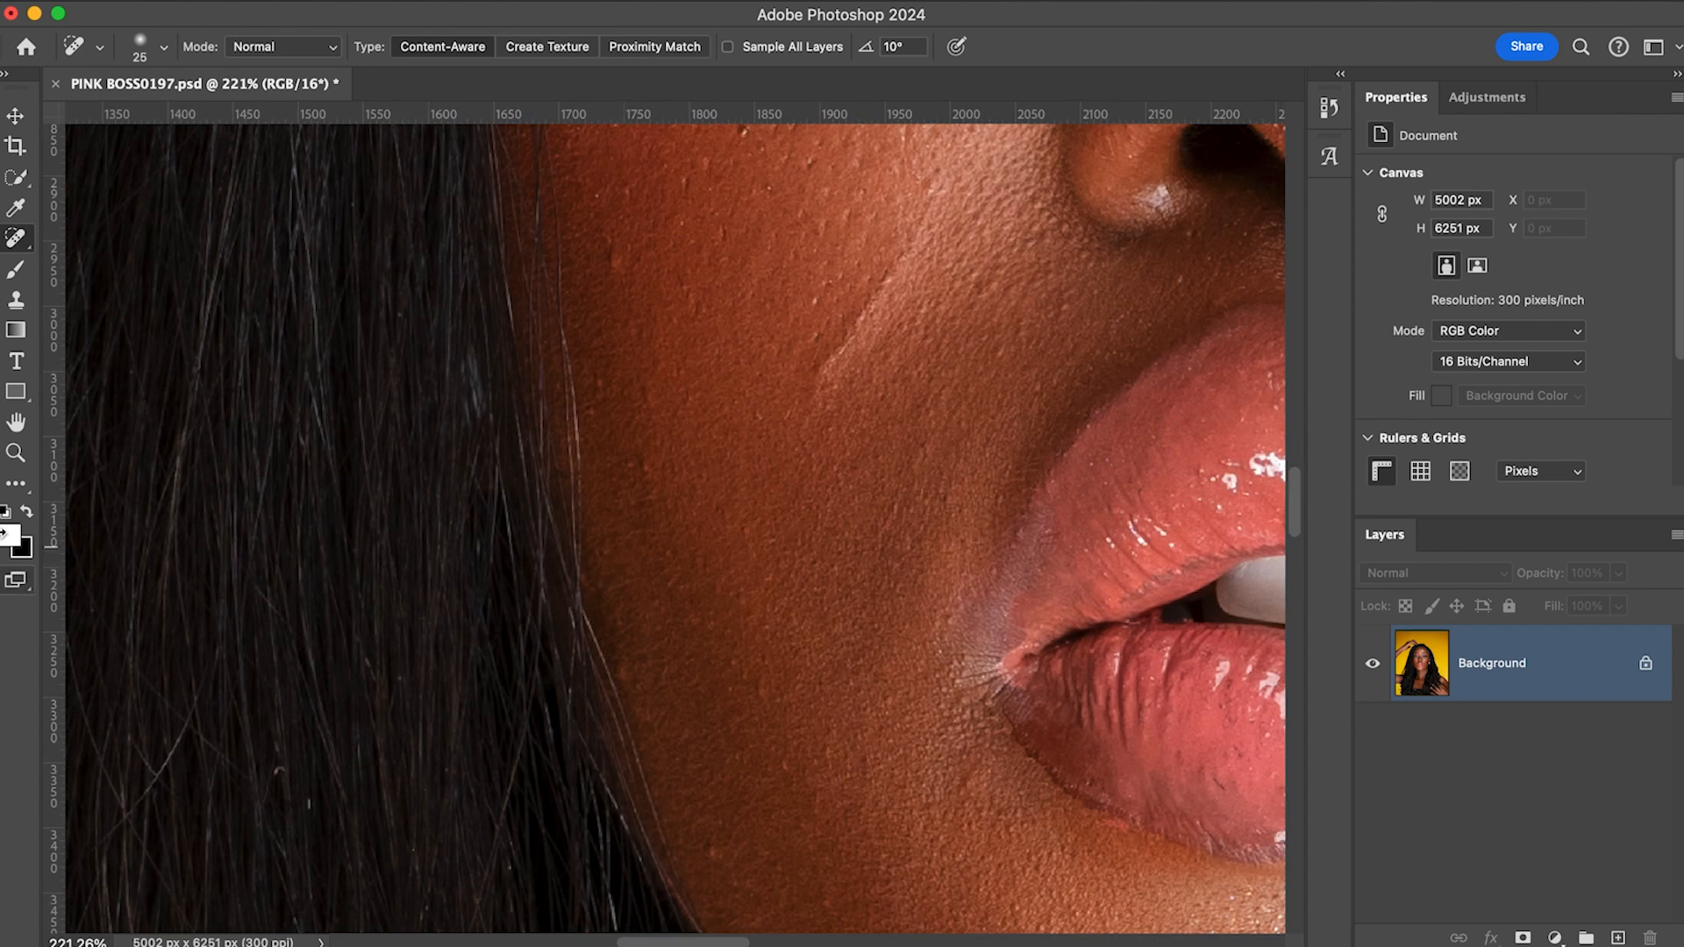
click(17, 485)
mouse_move(549, 300)
mouse_down()
mouse_move(575, 547)
mouse_move(594, 467)
mouse_move(553, 198)
mouse_move(570, 297)
mouse_up()
right_click(607, 340)
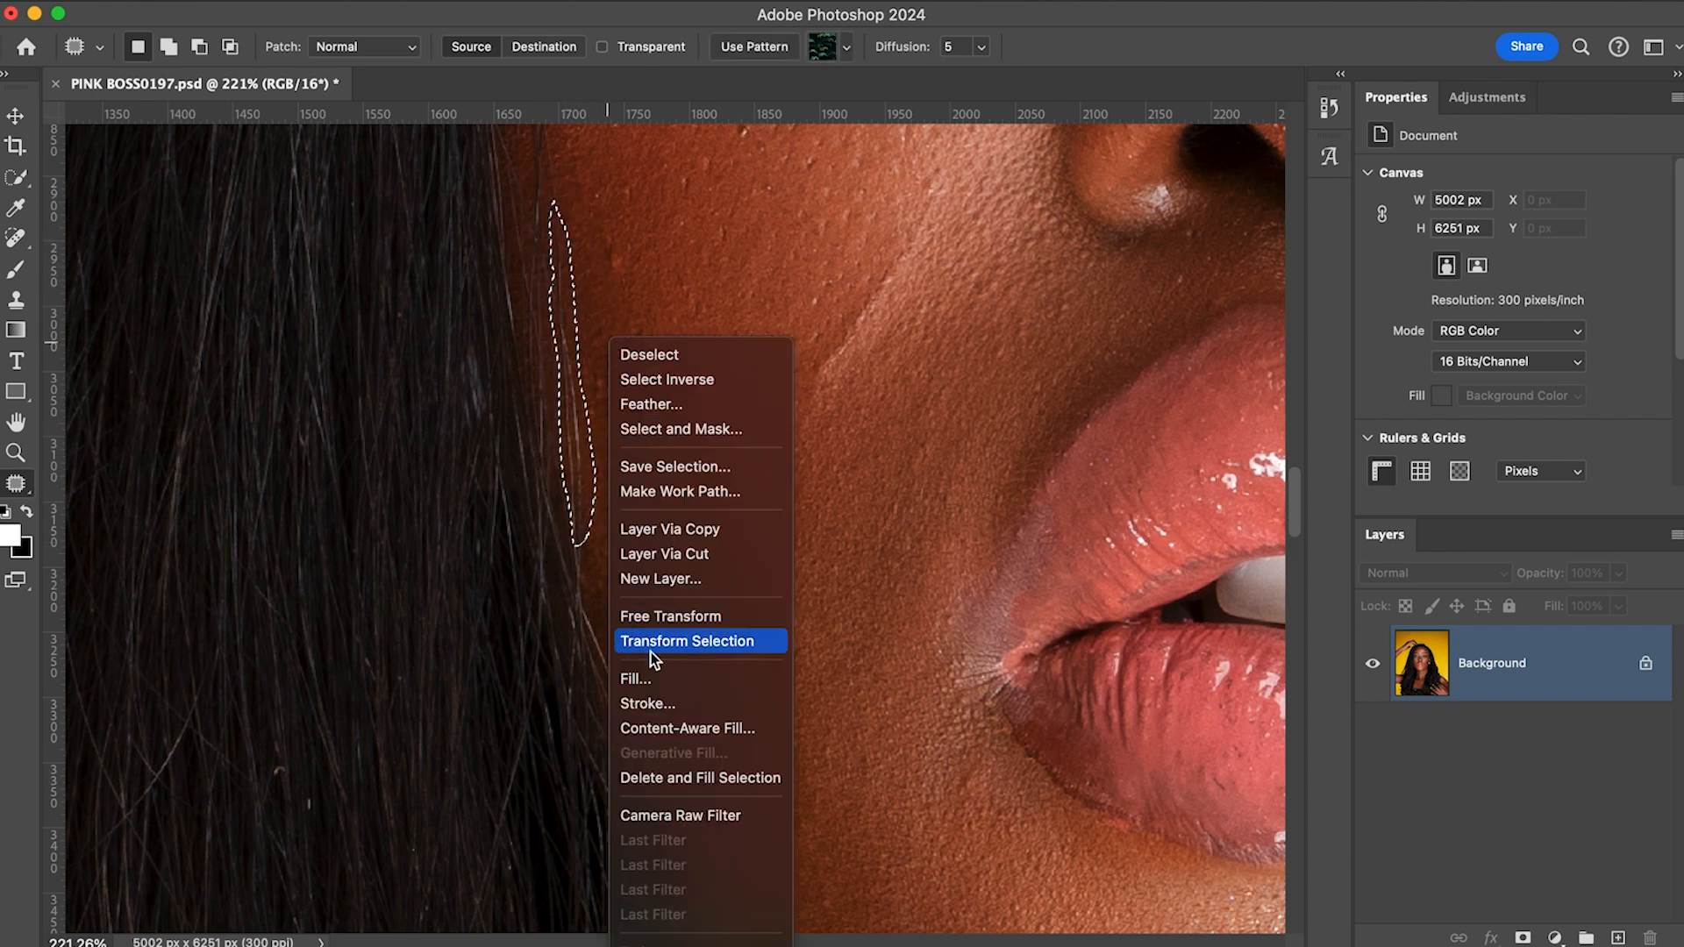
click(635, 678)
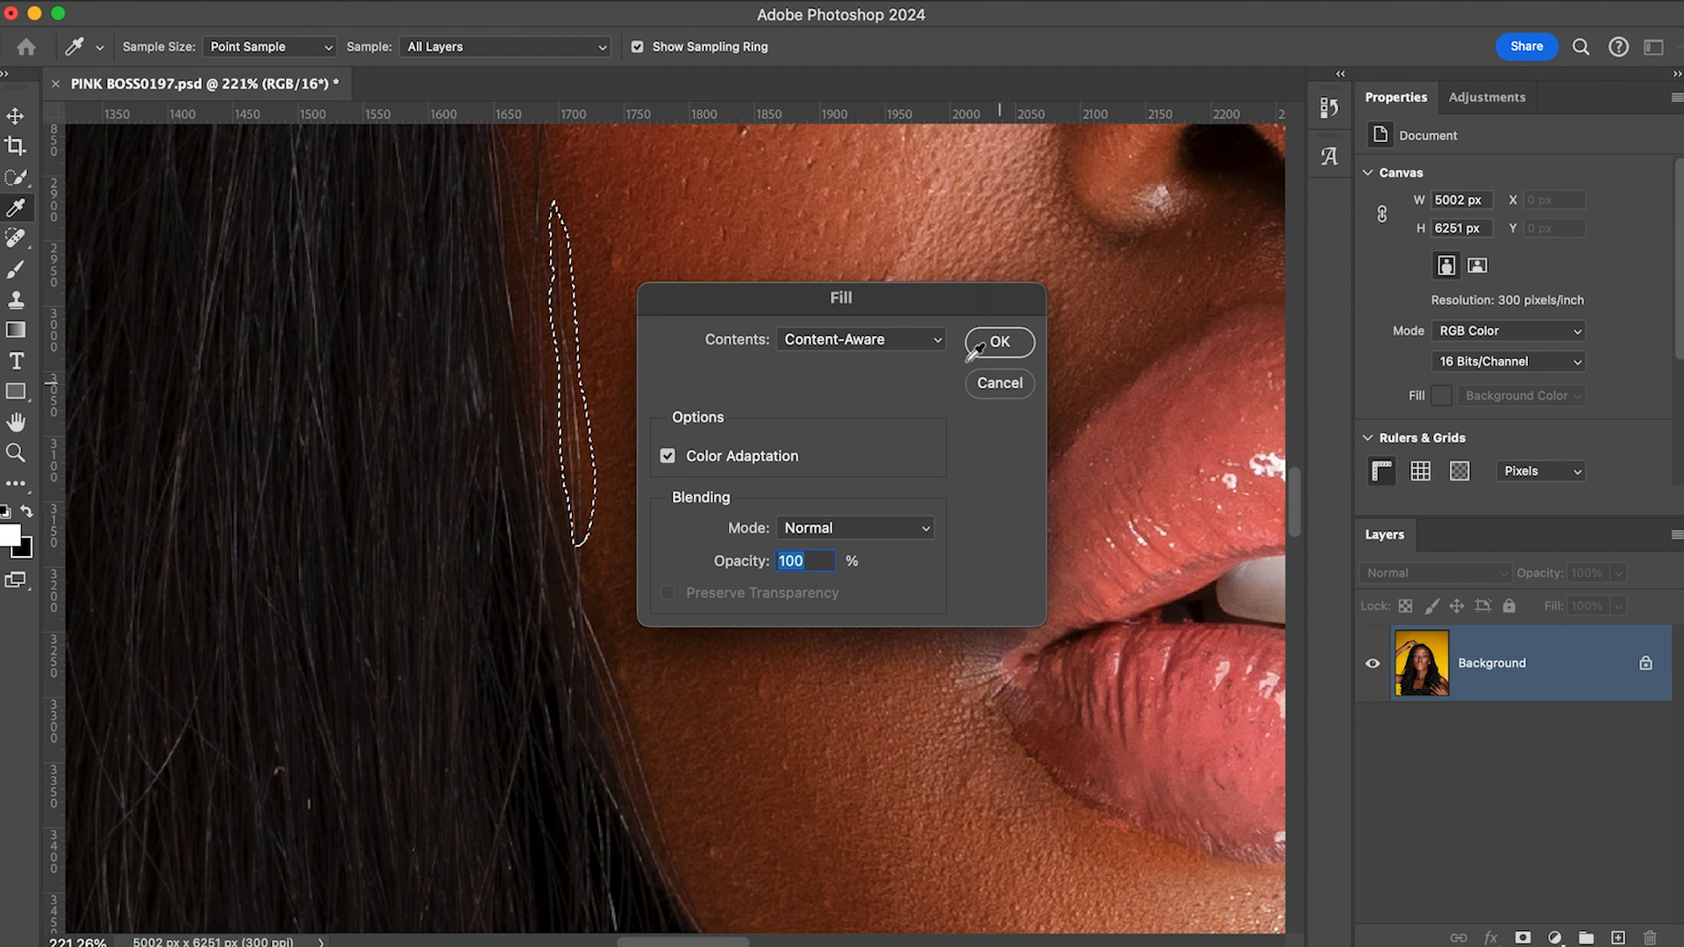
click(1000, 341)
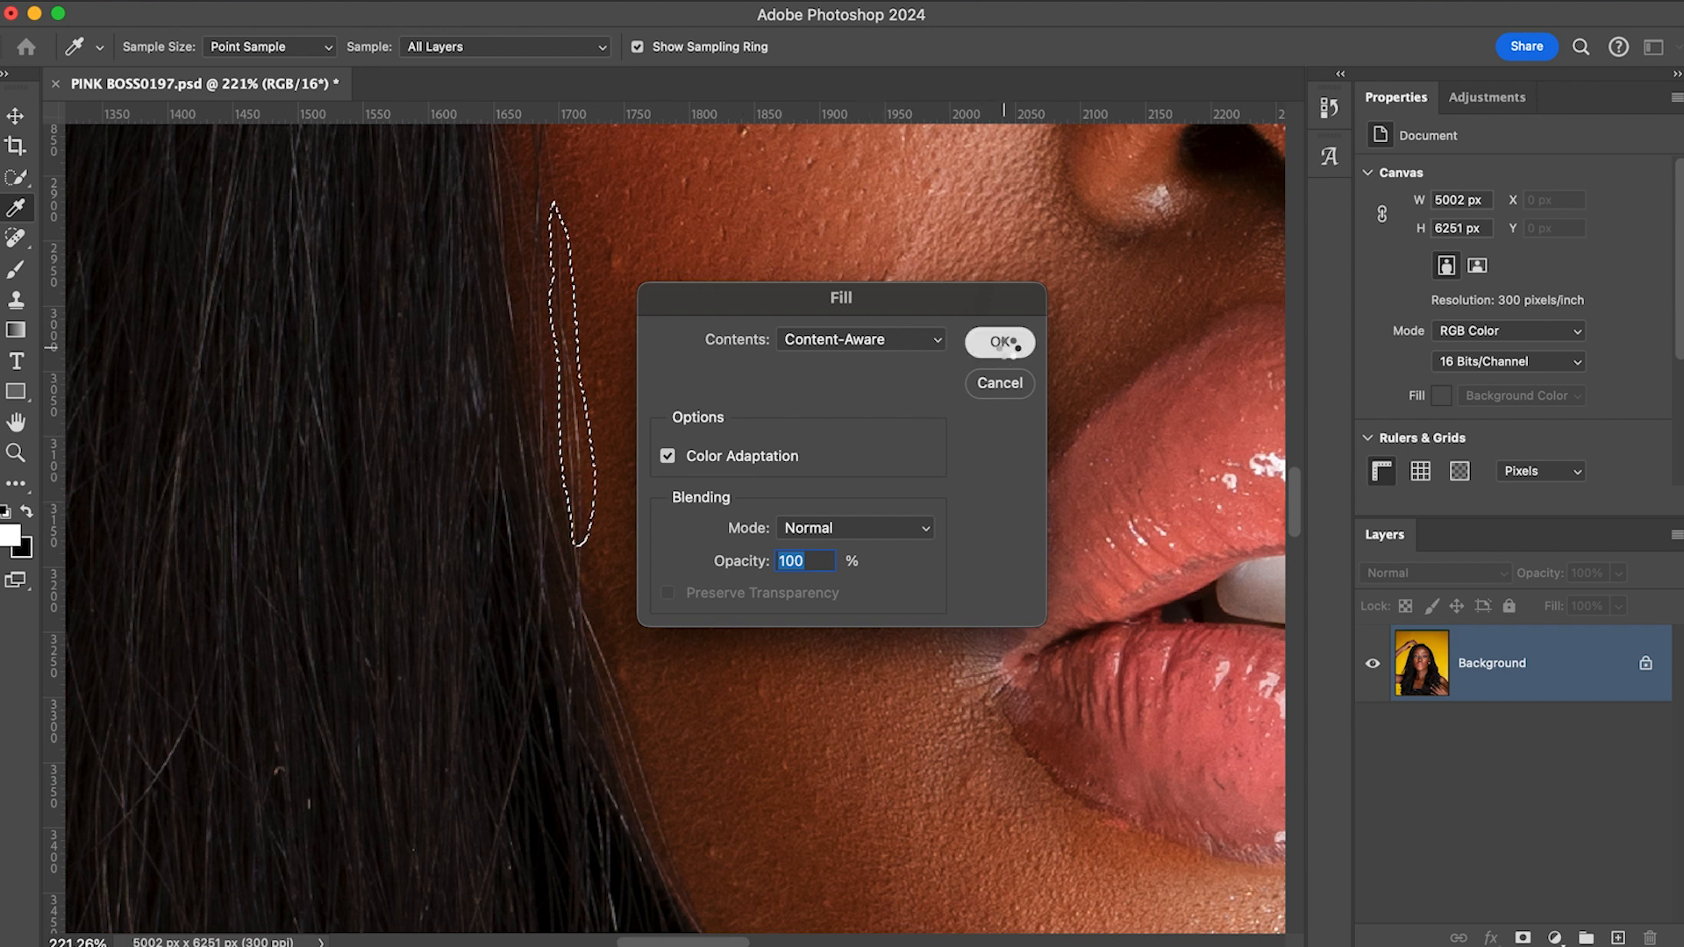
drag(601, 482, 641, 484)
key(ctrl+d)
- Patch the fine strands higher up the cheek edge with clean neighbouring skin in two areas
scroll(639, 402, up, 3)
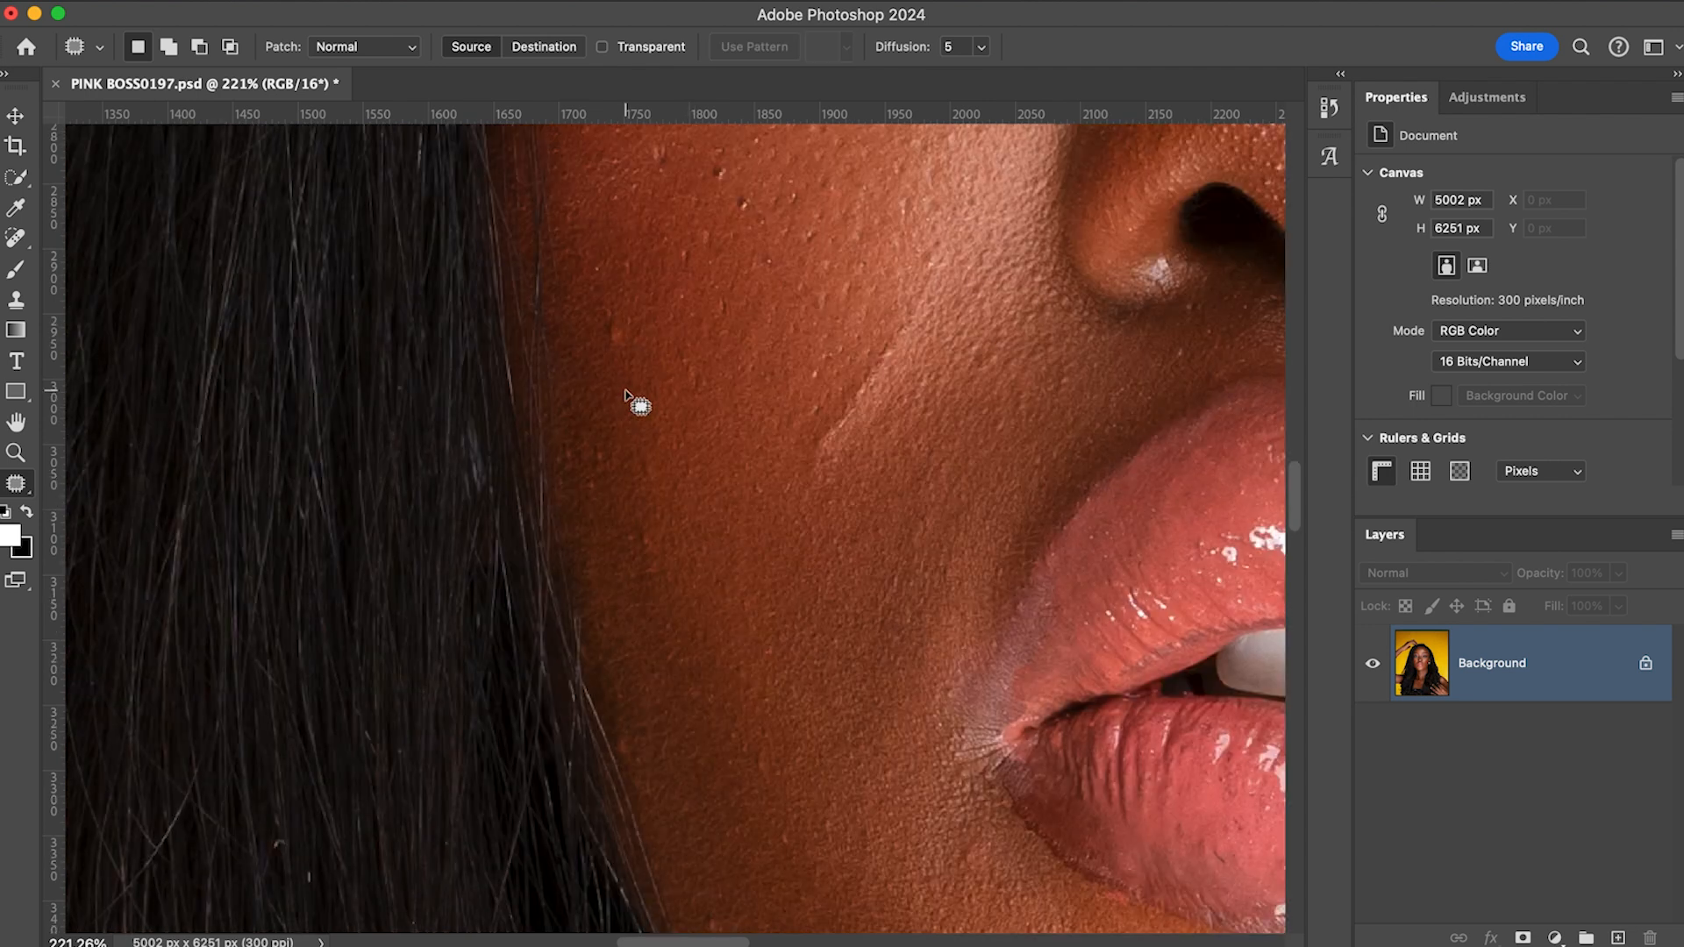
mouse_move(522, 191)
mouse_down()
mouse_move(545, 450)
mouse_move(556, 301)
mouse_move(536, 186)
mouse_up()
drag(545, 316, 590, 315)
key(super+d)
scroll(583, 334, up, 3)
mouse_move(506, 180)
mouse_down()
mouse_move(530, 305)
mouse_move(546, 294)
mouse_move(522, 182)
mouse_up()
drag(553, 292, 591, 319)
key(super+d)
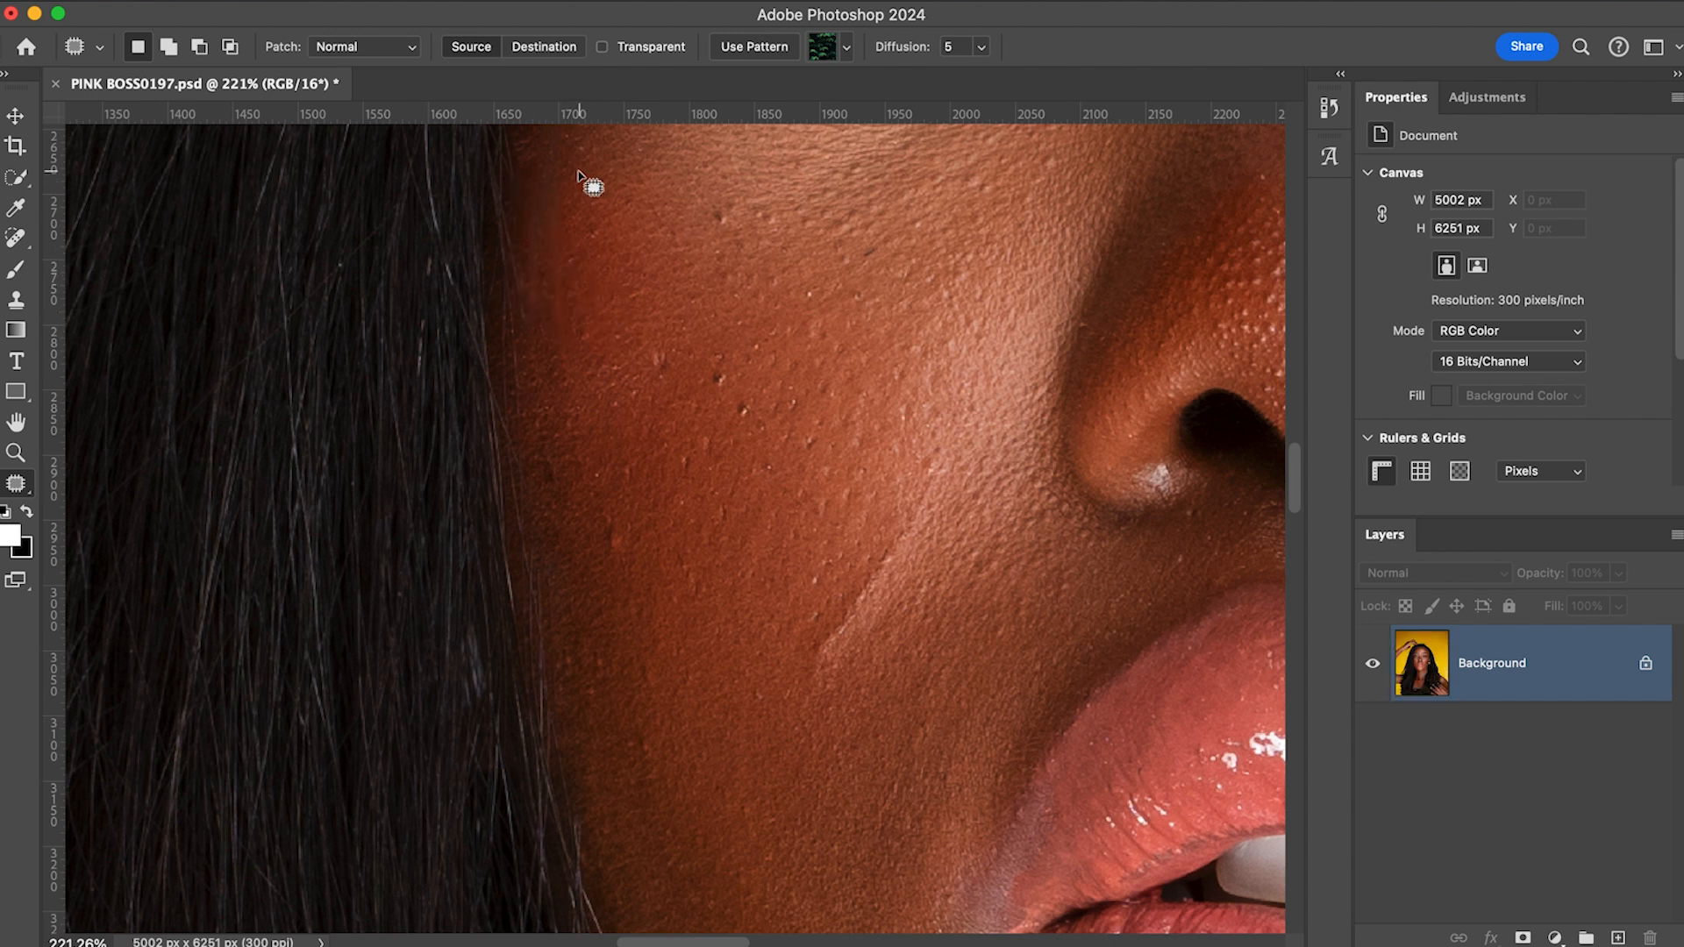
- Patch the remaining strands and dark marks where the upper cheek meets the hair
mouse_move(526, 209)
mouse_down()
mouse_move(565, 167)
mouse_move(546, 148)
mouse_move(597, 261)
mouse_up()
key(super+d)
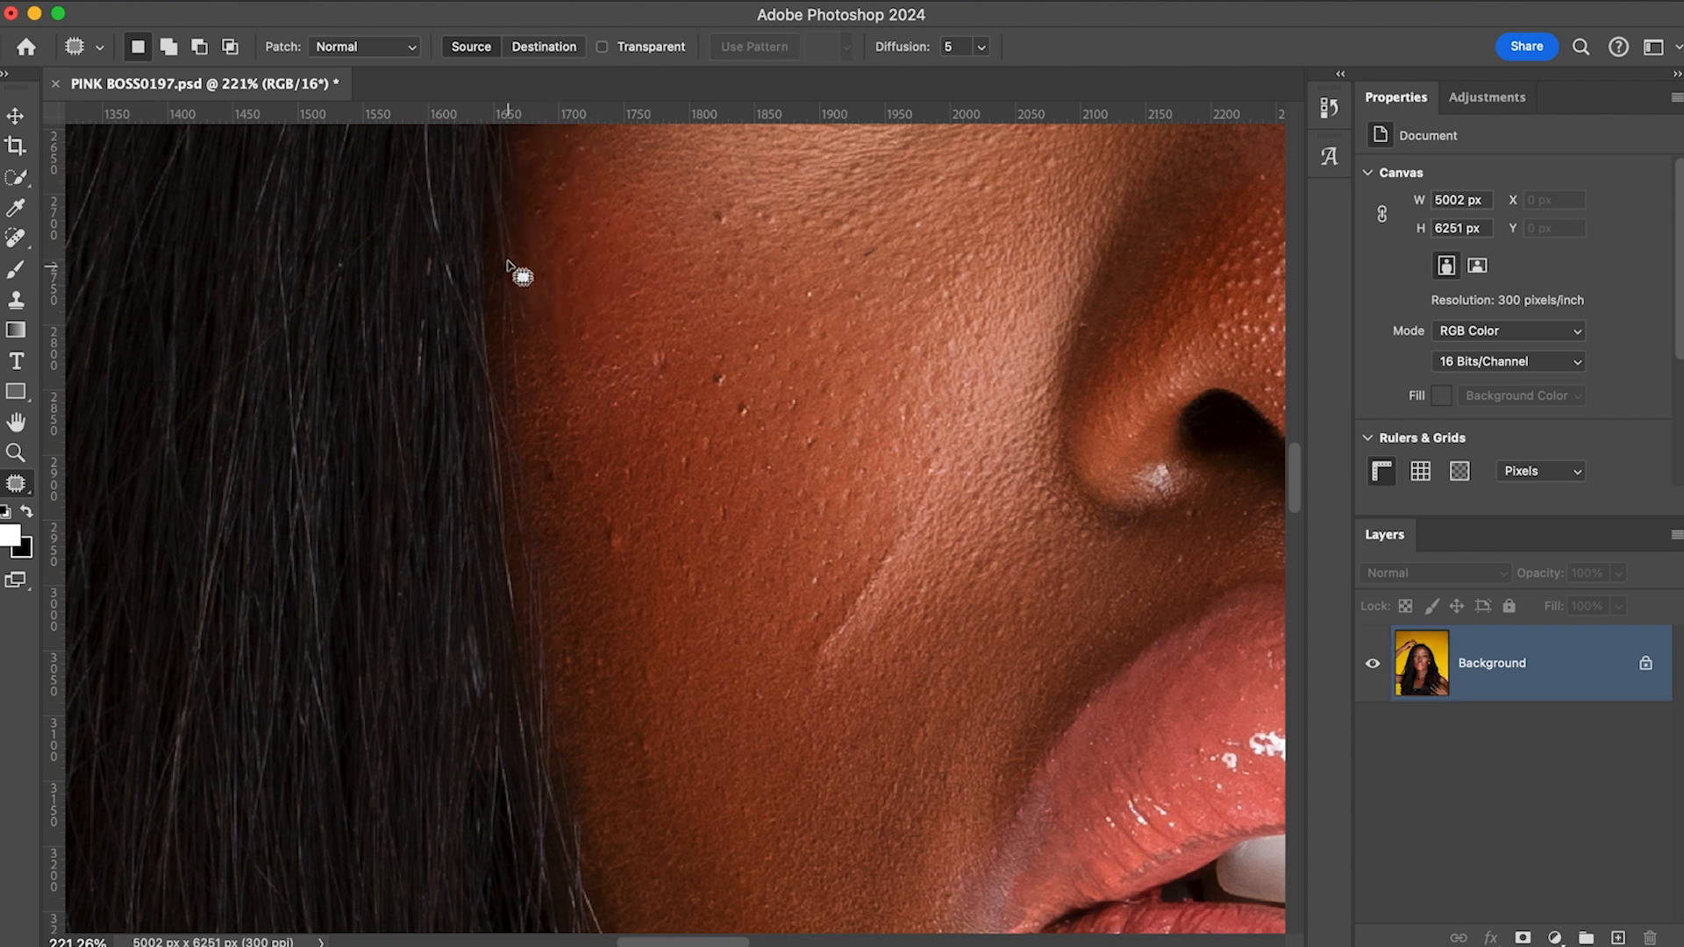
mouse_move(523, 313)
mouse_down()
mouse_move(549, 292)
mouse_move(542, 230)
mouse_move(523, 219)
mouse_move(509, 237)
mouse_move(534, 290)
mouse_move(582, 308)
mouse_up()
key(super+d)
mouse_move(496, 276)
mouse_down()
mouse_move(509, 408)
mouse_move(519, 299)
mouse_move(501, 237)
mouse_move(497, 272)
mouse_up()
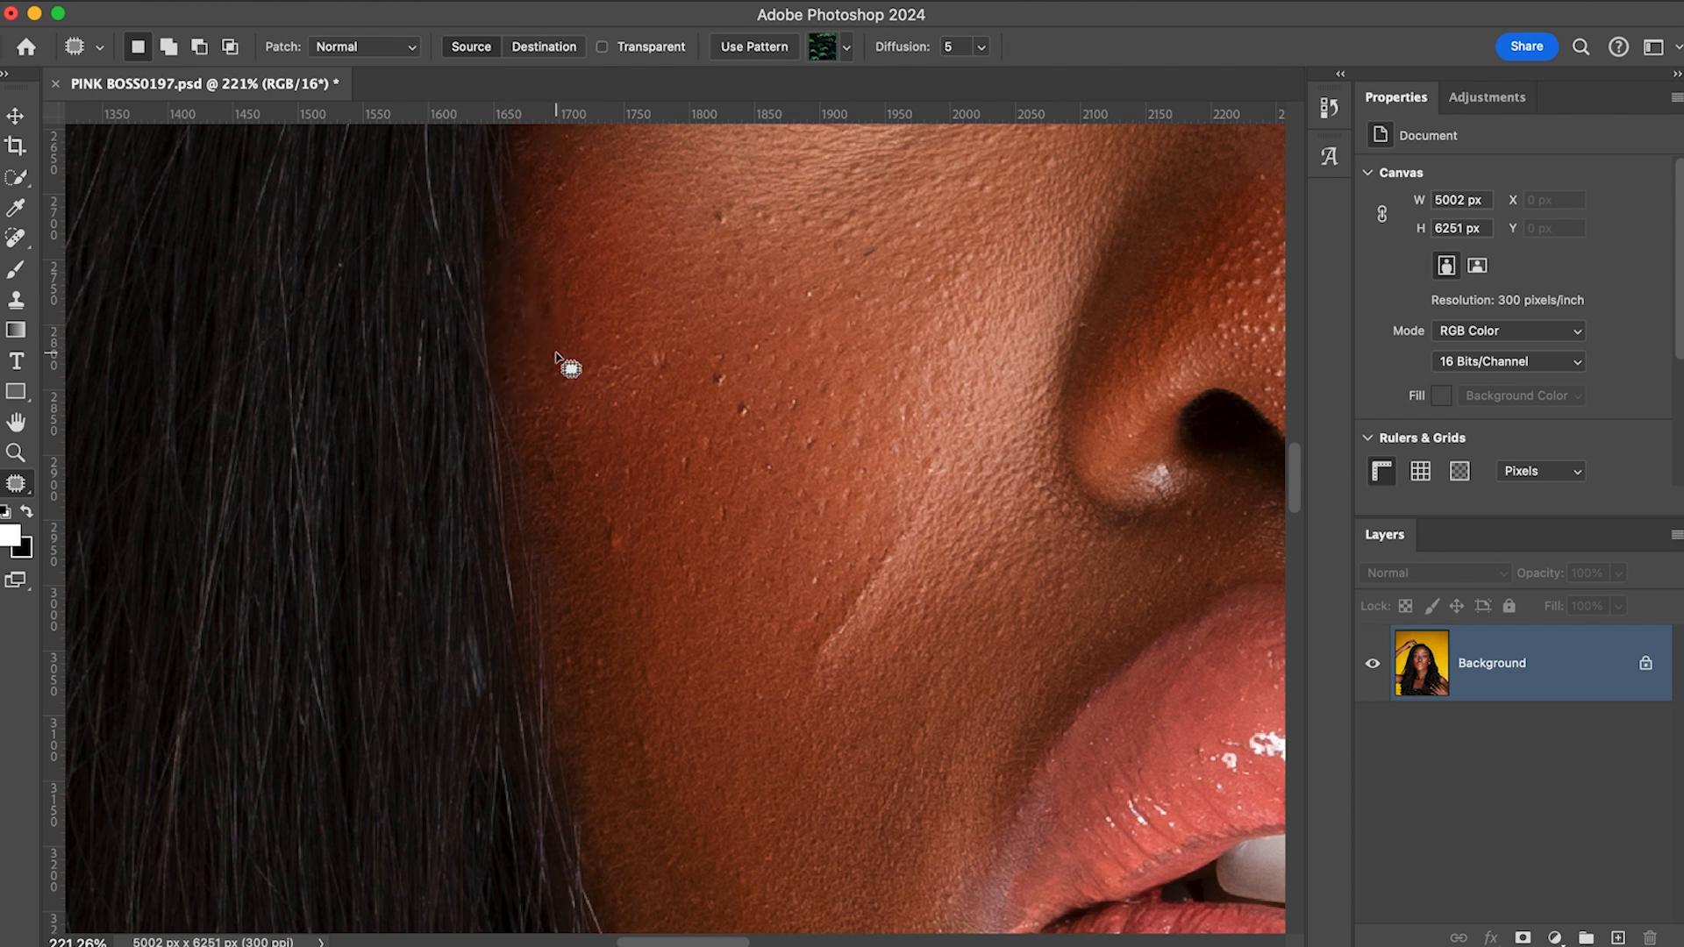
mouse_move(507, 270)
mouse_down()
mouse_move(556, 345)
mouse_move(537, 328)
mouse_move(548, 289)
mouse_up()
click(564, 424)
drag(560, 489, 563, 434)
key(super+d)
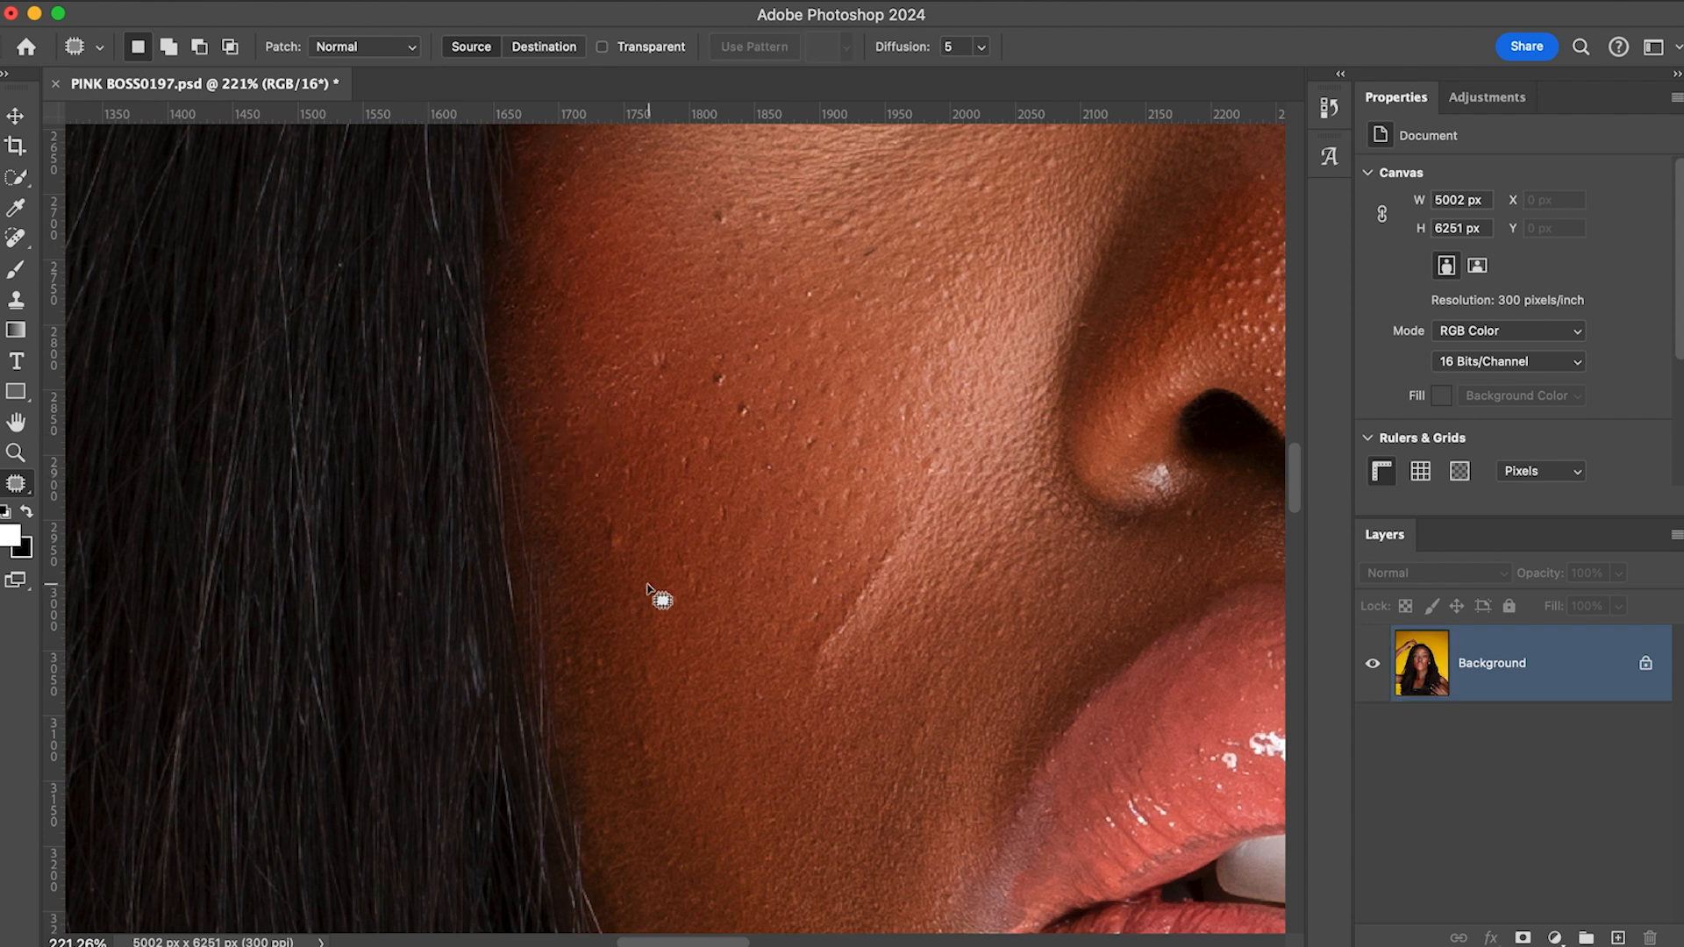
- Patch three more spots on the mid-cheek and its hair edge using clear skin nearby
mouse_move(520, 562)
mouse_down()
mouse_move(530, 679)
mouse_move(554, 618)
mouse_move(540, 617)
mouse_move(609, 631)
mouse_up()
key(super+d)
mouse_move(517, 459)
mouse_down()
mouse_move(523, 541)
mouse_move(521, 444)
mouse_move(497, 404)
mouse_move(510, 460)
mouse_move(563, 470)
mouse_up()
key(super+d)
mouse_move(611, 534)
mouse_down()
mouse_move(624, 555)
mouse_move(629, 493)
mouse_up()
key(super+d)
- Patch away the loose strands on the cheek edge between nostril level and the corner of the mouth
scroll(631, 579, down, 5)
mouse_move(540, 476)
mouse_down()
mouse_move(564, 422)
mouse_move(539, 470)
mouse_move(553, 404)
mouse_up()
click(809, 364)
drag(547, 444, 557, 368)
key(ctrl+d)
mouse_move(615, 681)
mouse_down()
mouse_move(621, 719)
mouse_move(636, 714)
mouse_move(644, 640)
mouse_up()
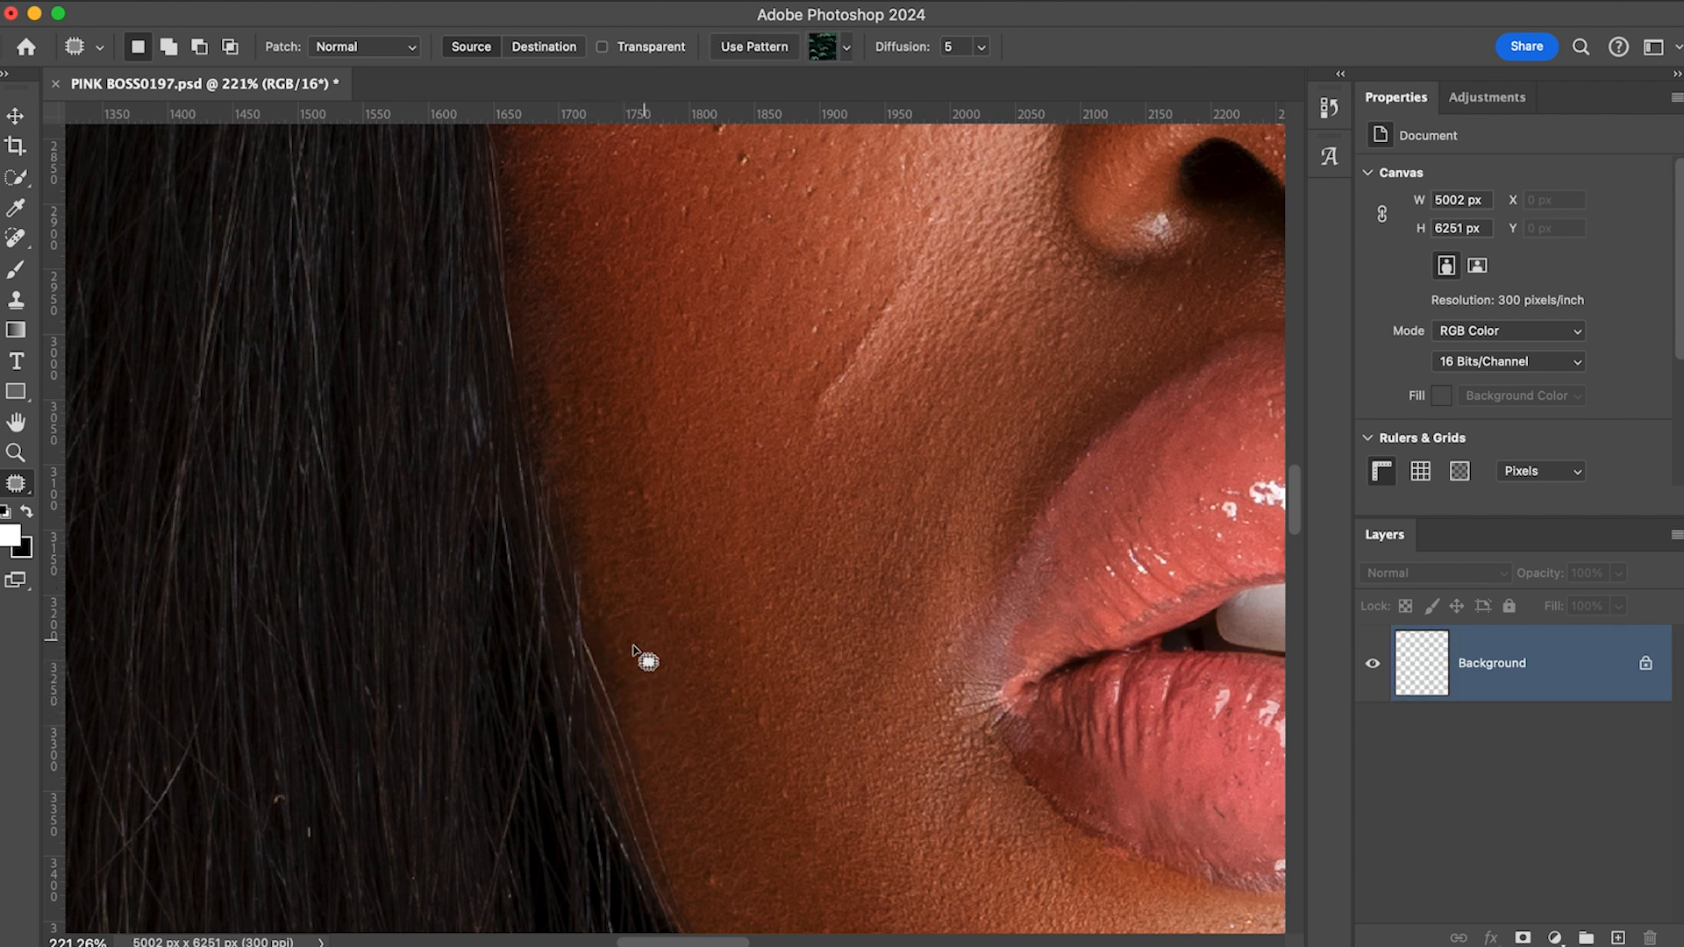
key(ctrl+d)
- Patch the stray strands crossing the lower cheek and jaw edge beside the hair
scroll(633, 653, down, 5)
mouse_move(588, 474)
mouse_down()
mouse_move(668, 693)
mouse_move(612, 476)
mouse_move(586, 465)
mouse_up()
mouse_move(659, 644)
mouse_down()
mouse_move(699, 608)
mouse_move(707, 564)
mouse_up()
key(ctrl+d)
mouse_move(605, 537)
mouse_down()
mouse_move(658, 598)
mouse_move(602, 500)
mouse_move(643, 592)
mouse_move(687, 556)
mouse_up()
key(super+d)
- Try to patch the strands overlapping the cheek edge level with the corner of the mouth
mouse_move(574, 379)
mouse_down()
mouse_move(605, 479)
mouse_move(588, 376)
mouse_move(697, 524)
mouse_up()
key(super+d)
key(super+z)
key(super+z)
click(644, 384)
mouse_move(569, 368)
mouse_down()
mouse_move(591, 425)
mouse_move(582, 368)
mouse_move(622, 306)
mouse_up()
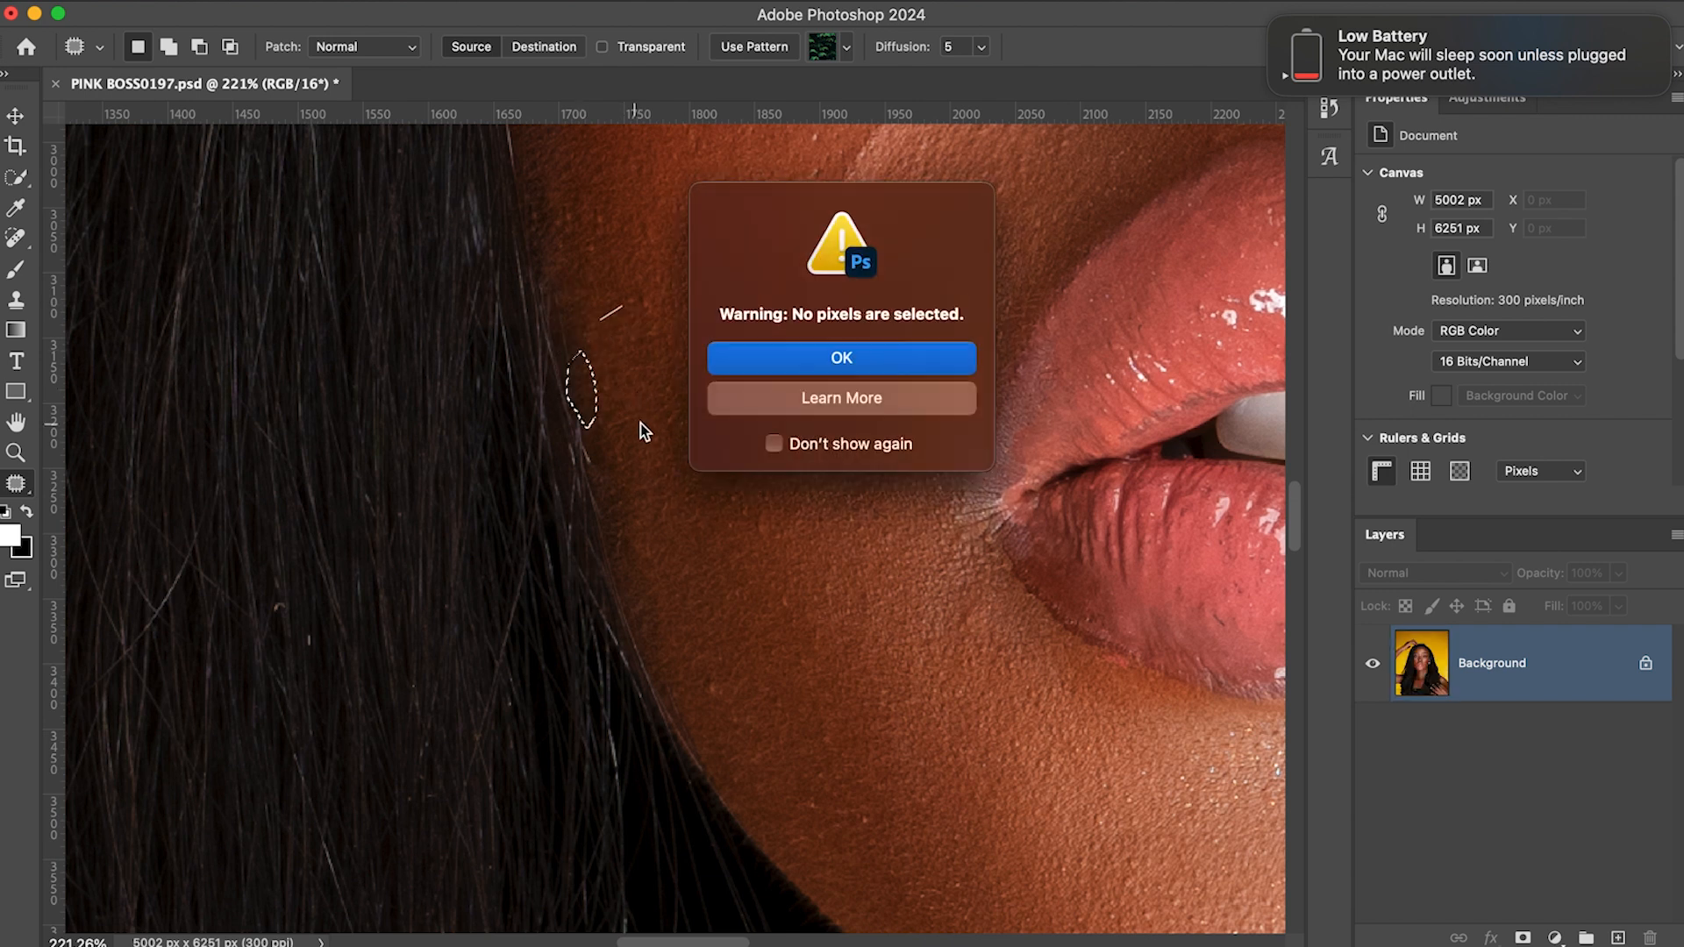
click(890, 349)
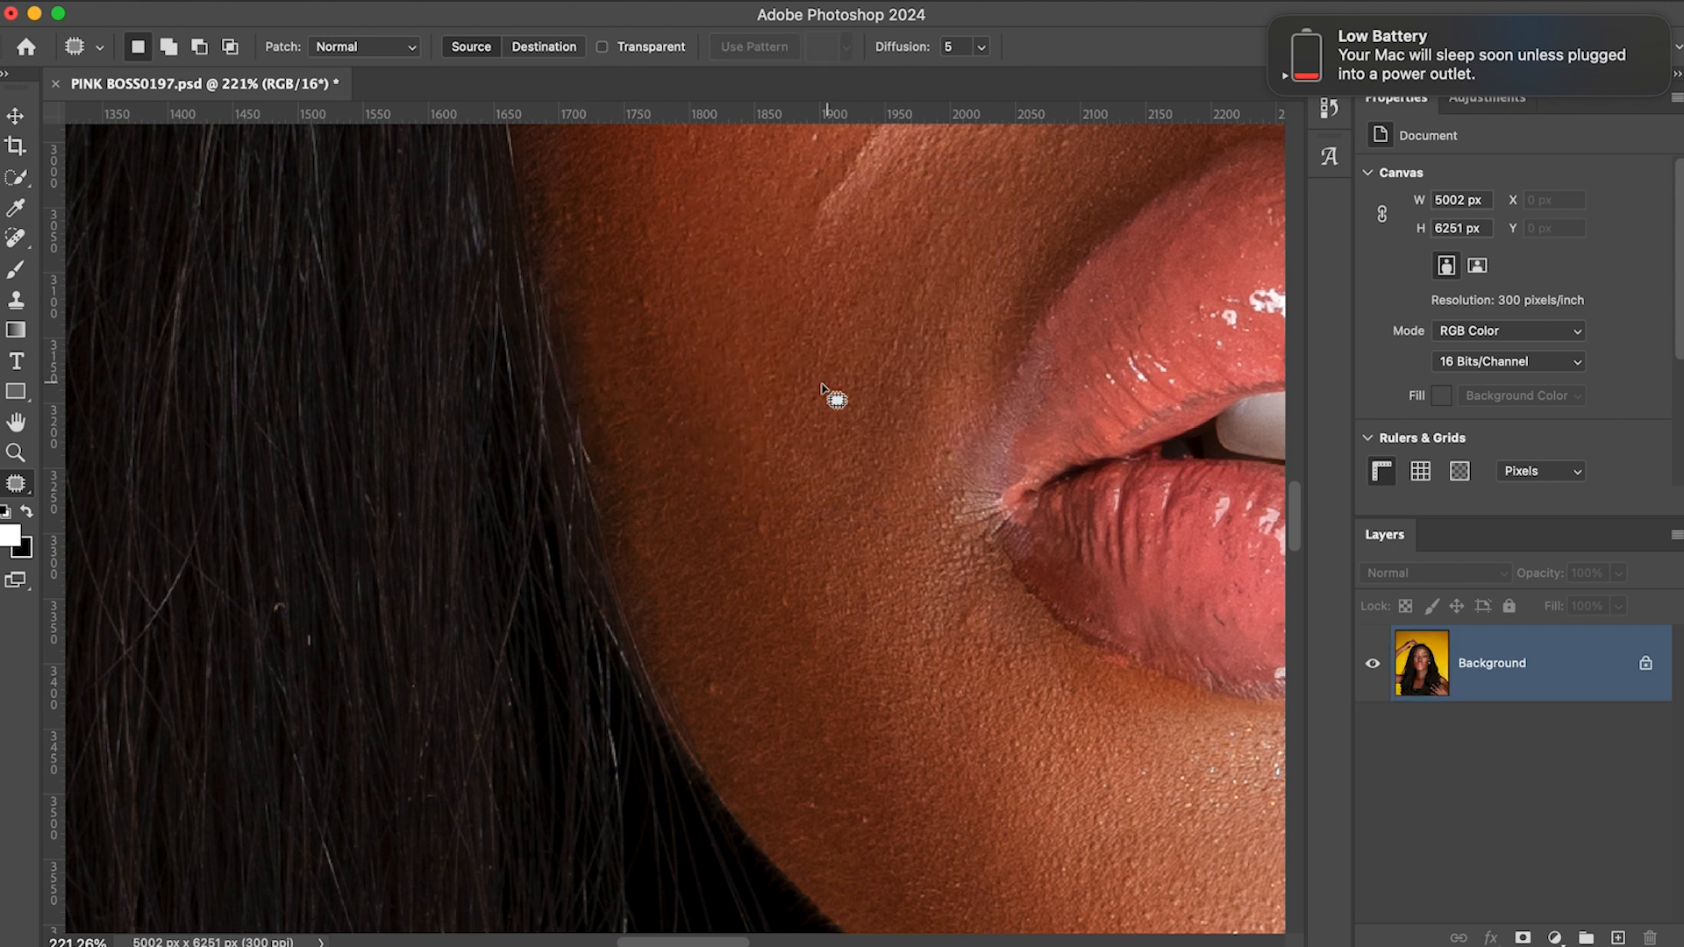
- Patch the small area where the jawline meets the hair below the pearl earring
scroll(827, 395, down, 5)
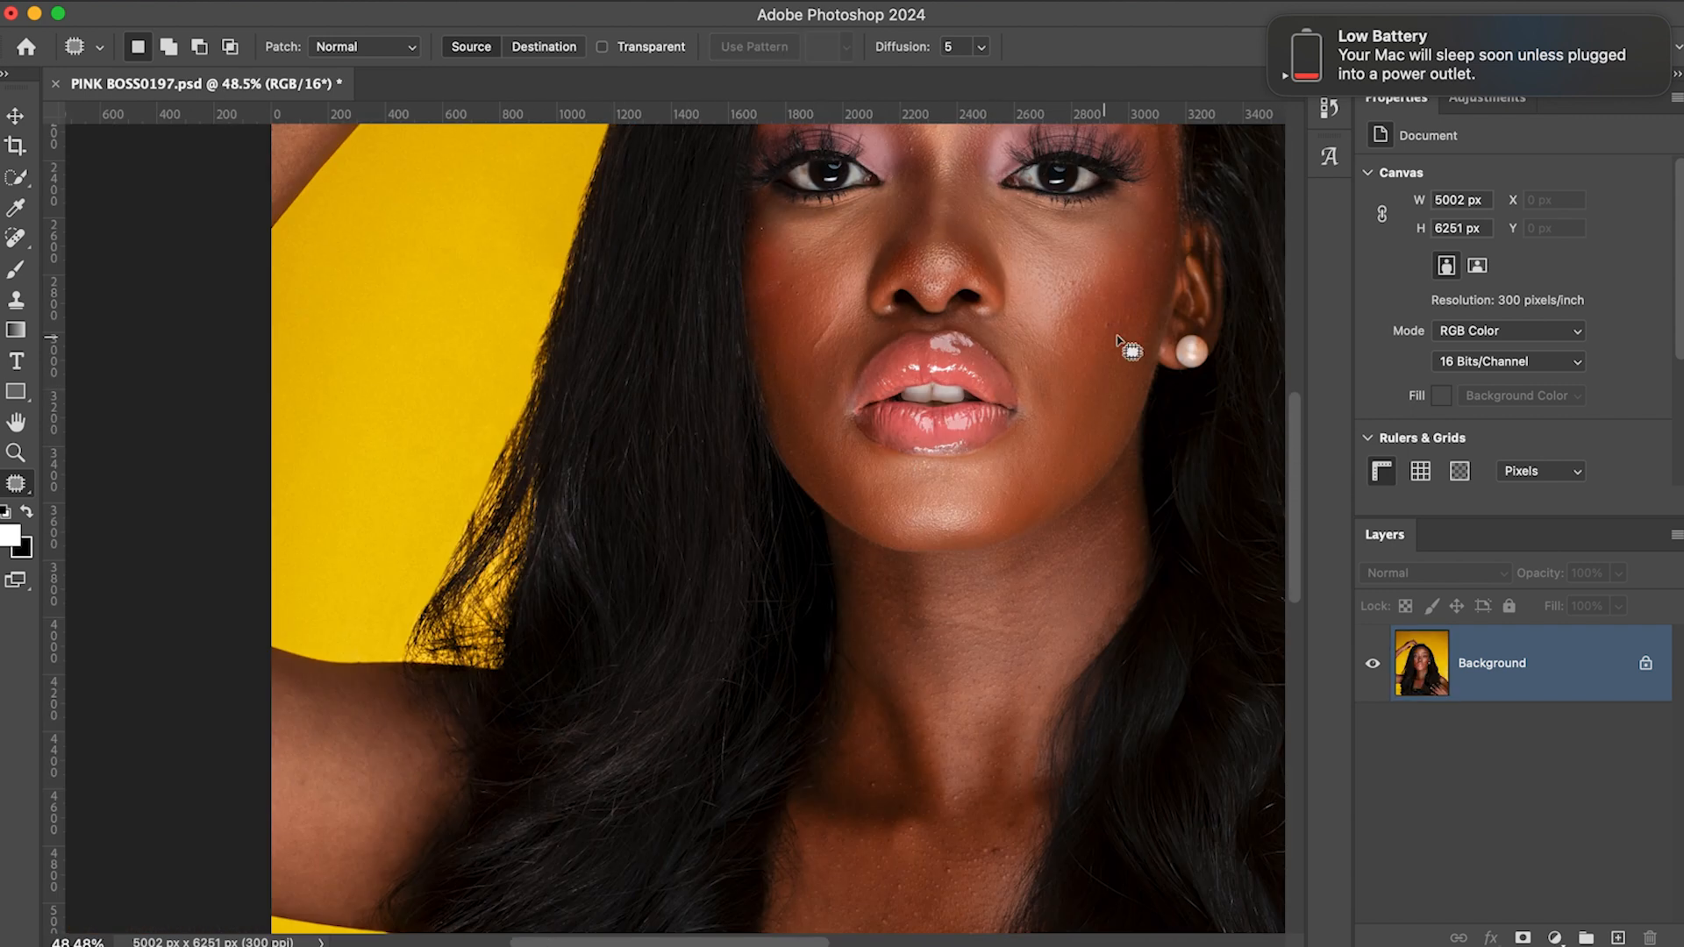
mouse_move(1158, 497)
mouse_down()
mouse_move(1150, 508)
mouse_move(1164, 497)
mouse_up()
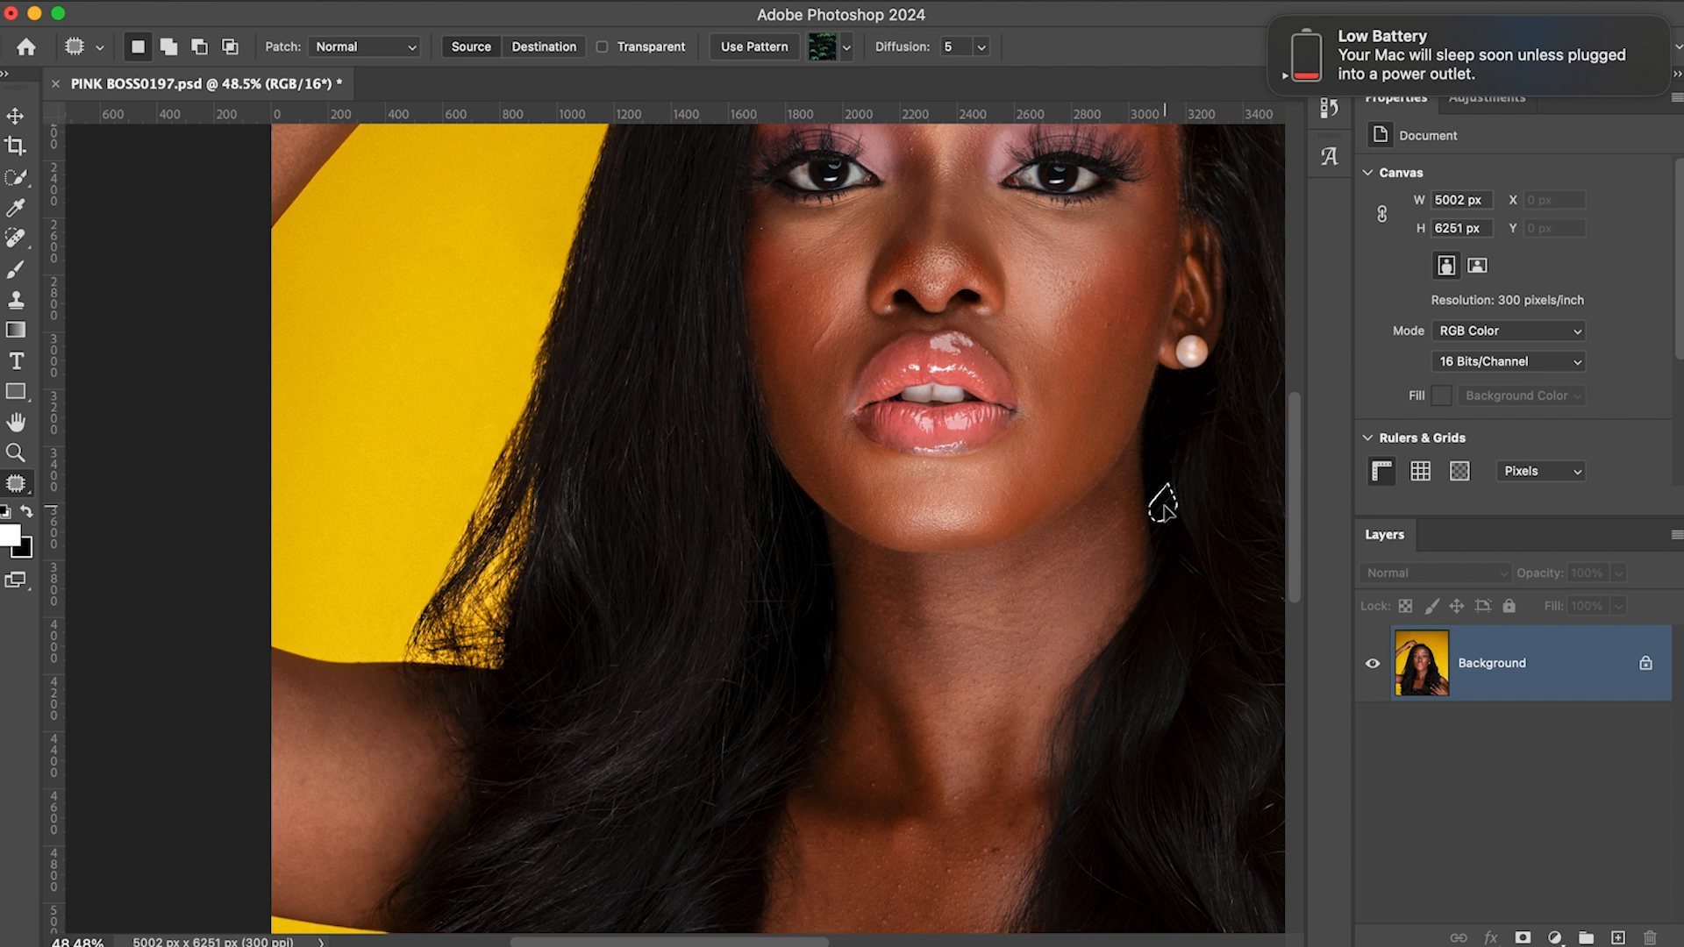
scroll(1159, 451, left, 2)
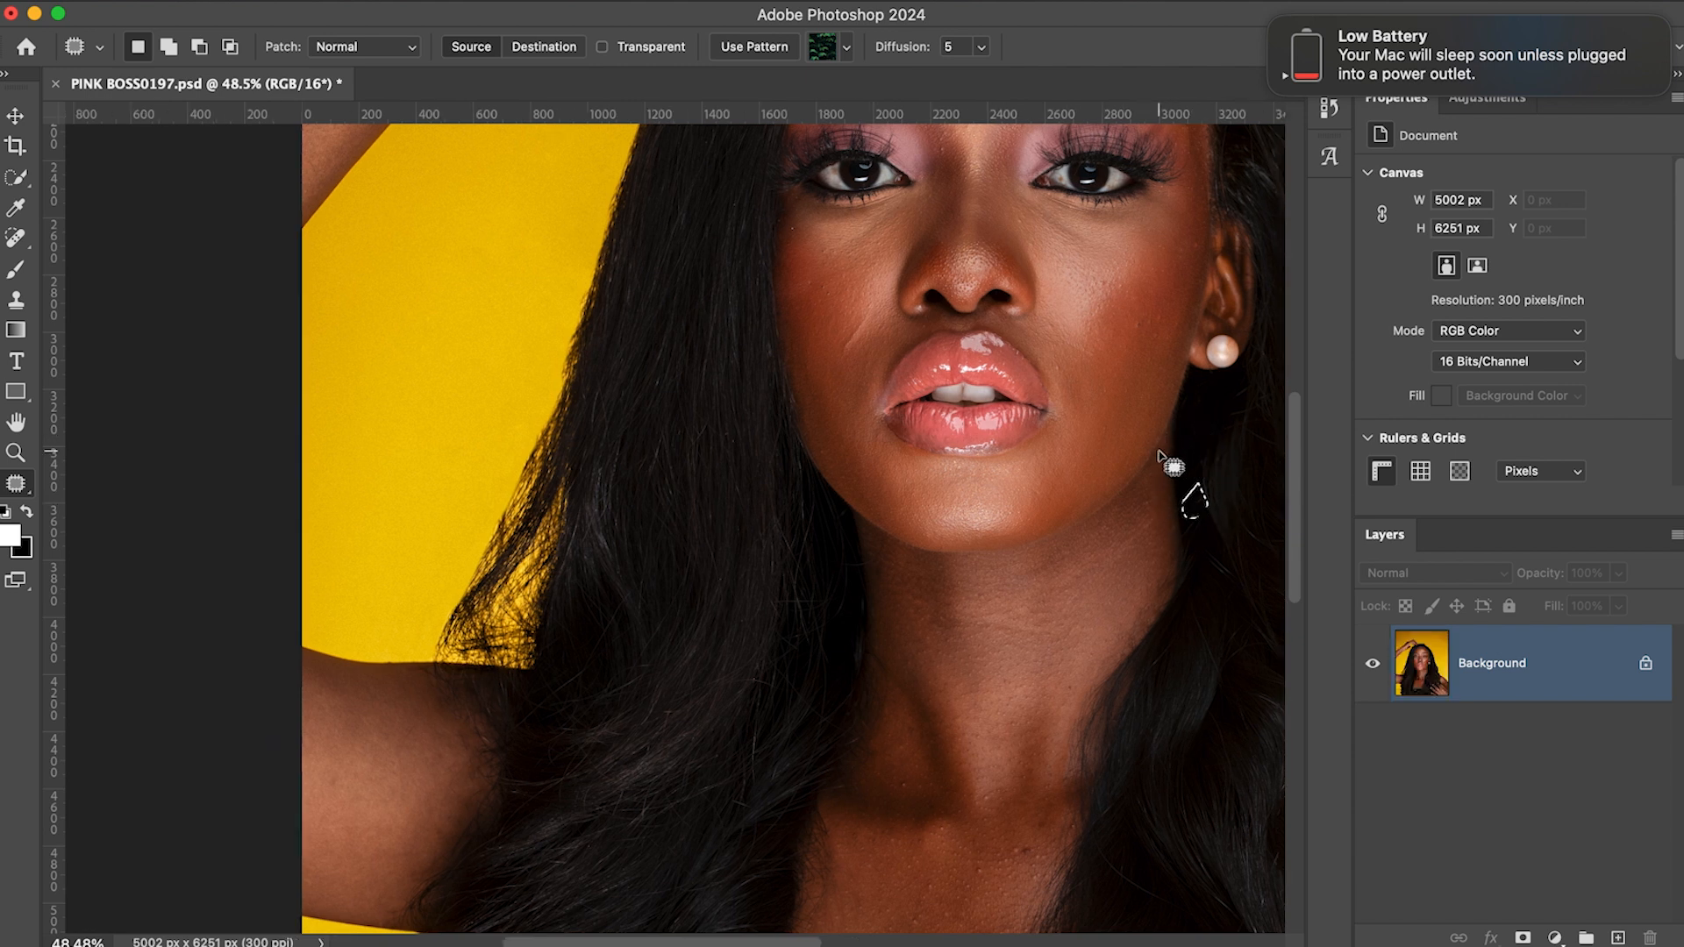
scroll(1159, 451, down, 2)
drag(1195, 413, 1179, 456)
key(super+d)
- Outline the small hair area directly beneath the fingertips on top of the head and apply the Fill command to it
scroll(1095, 532, down, 3)
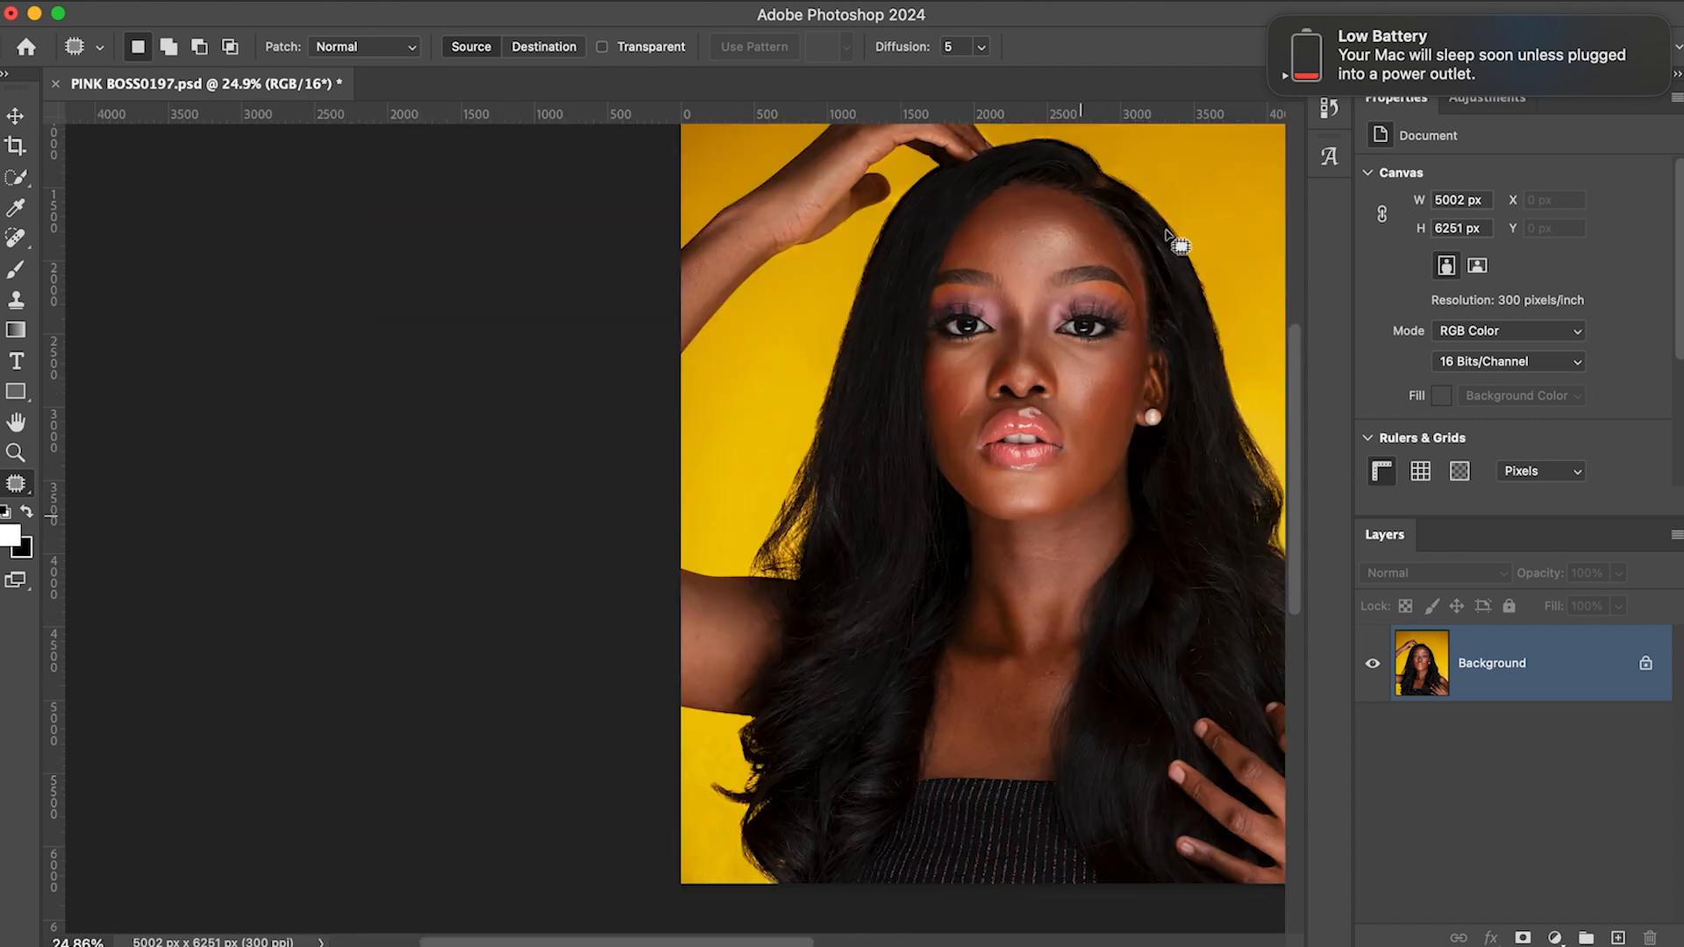
scroll(1175, 242, up, 3)
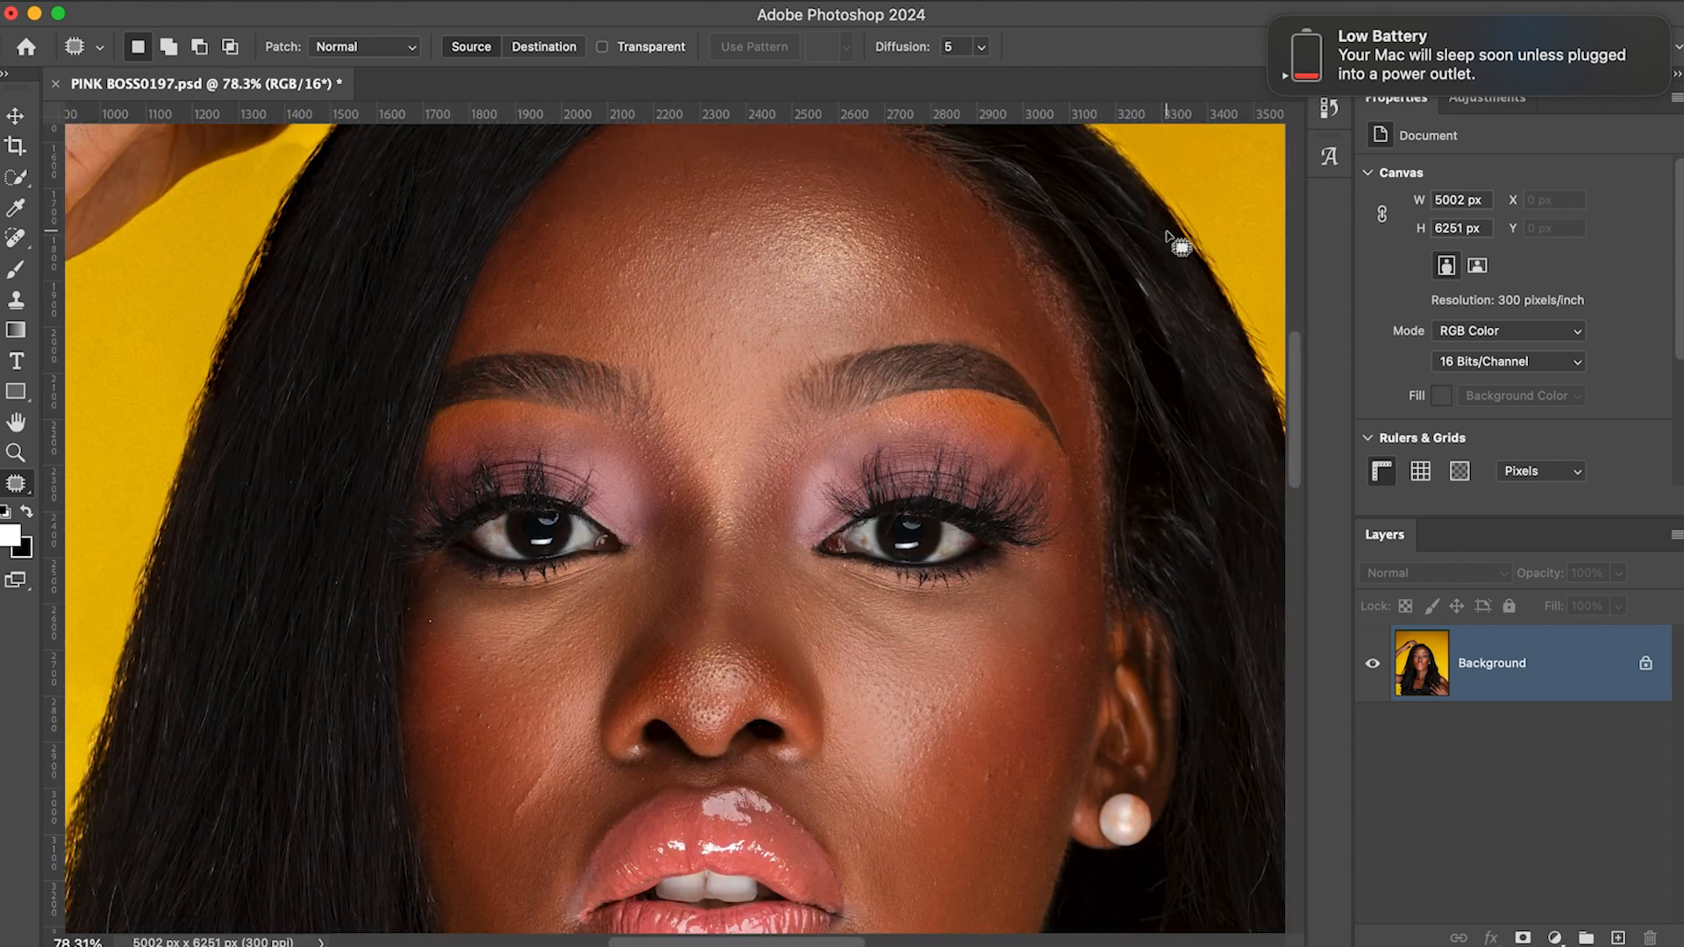
scroll(1181, 358, down, 2)
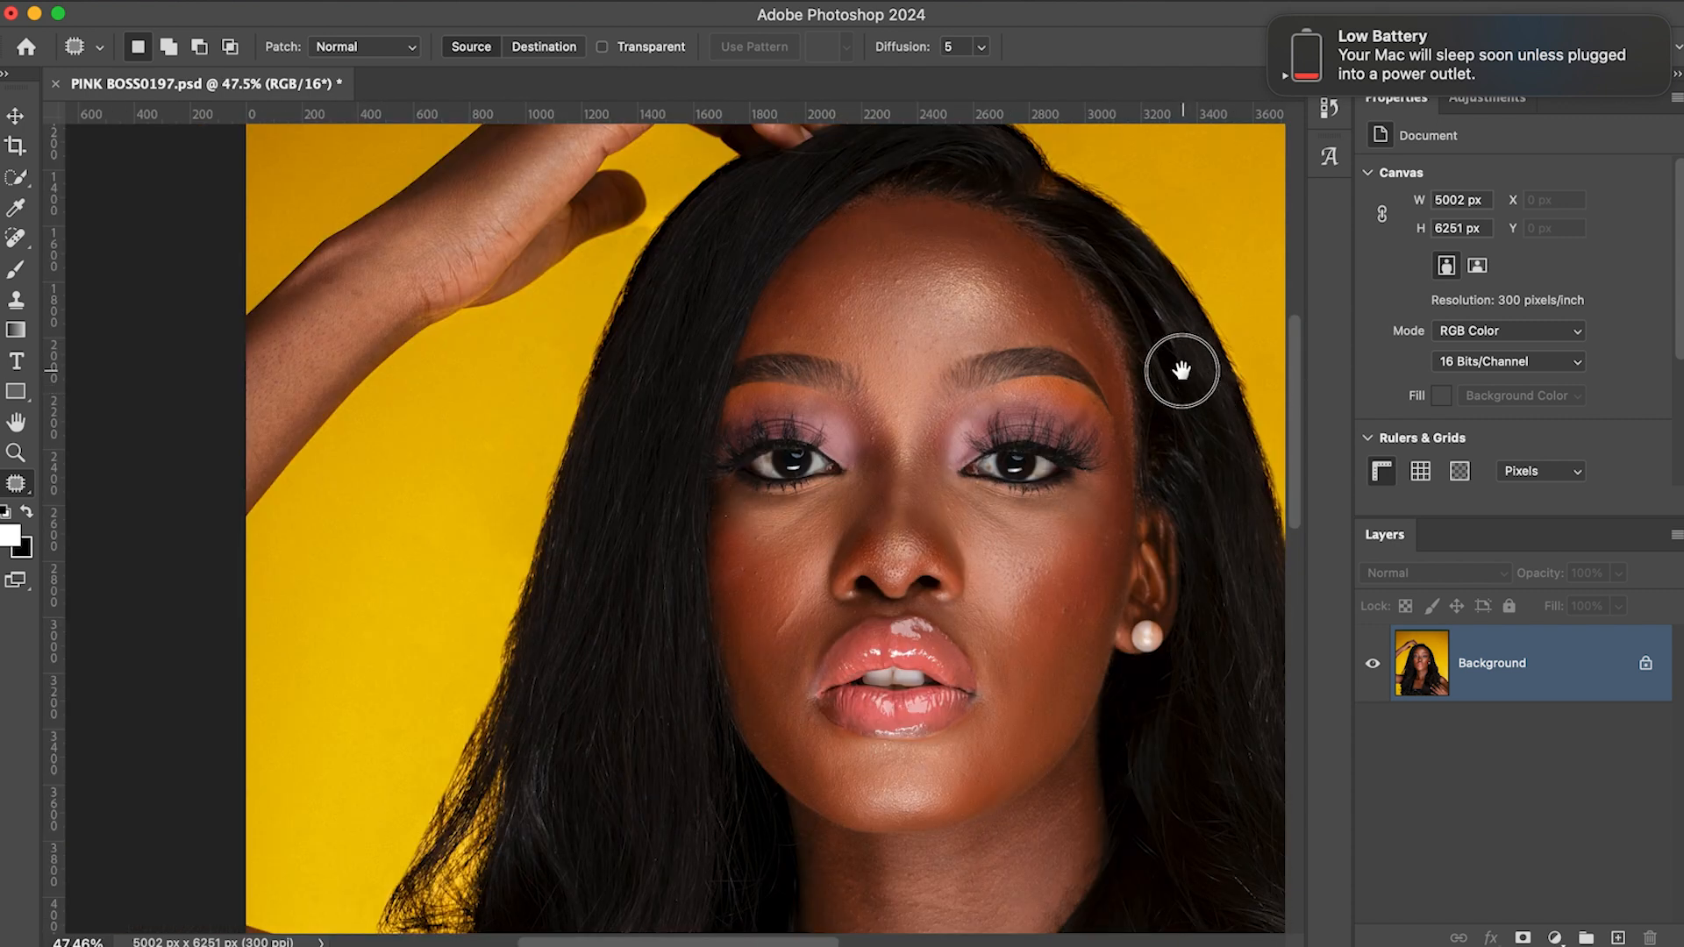
scroll(980, 399, right, 5)
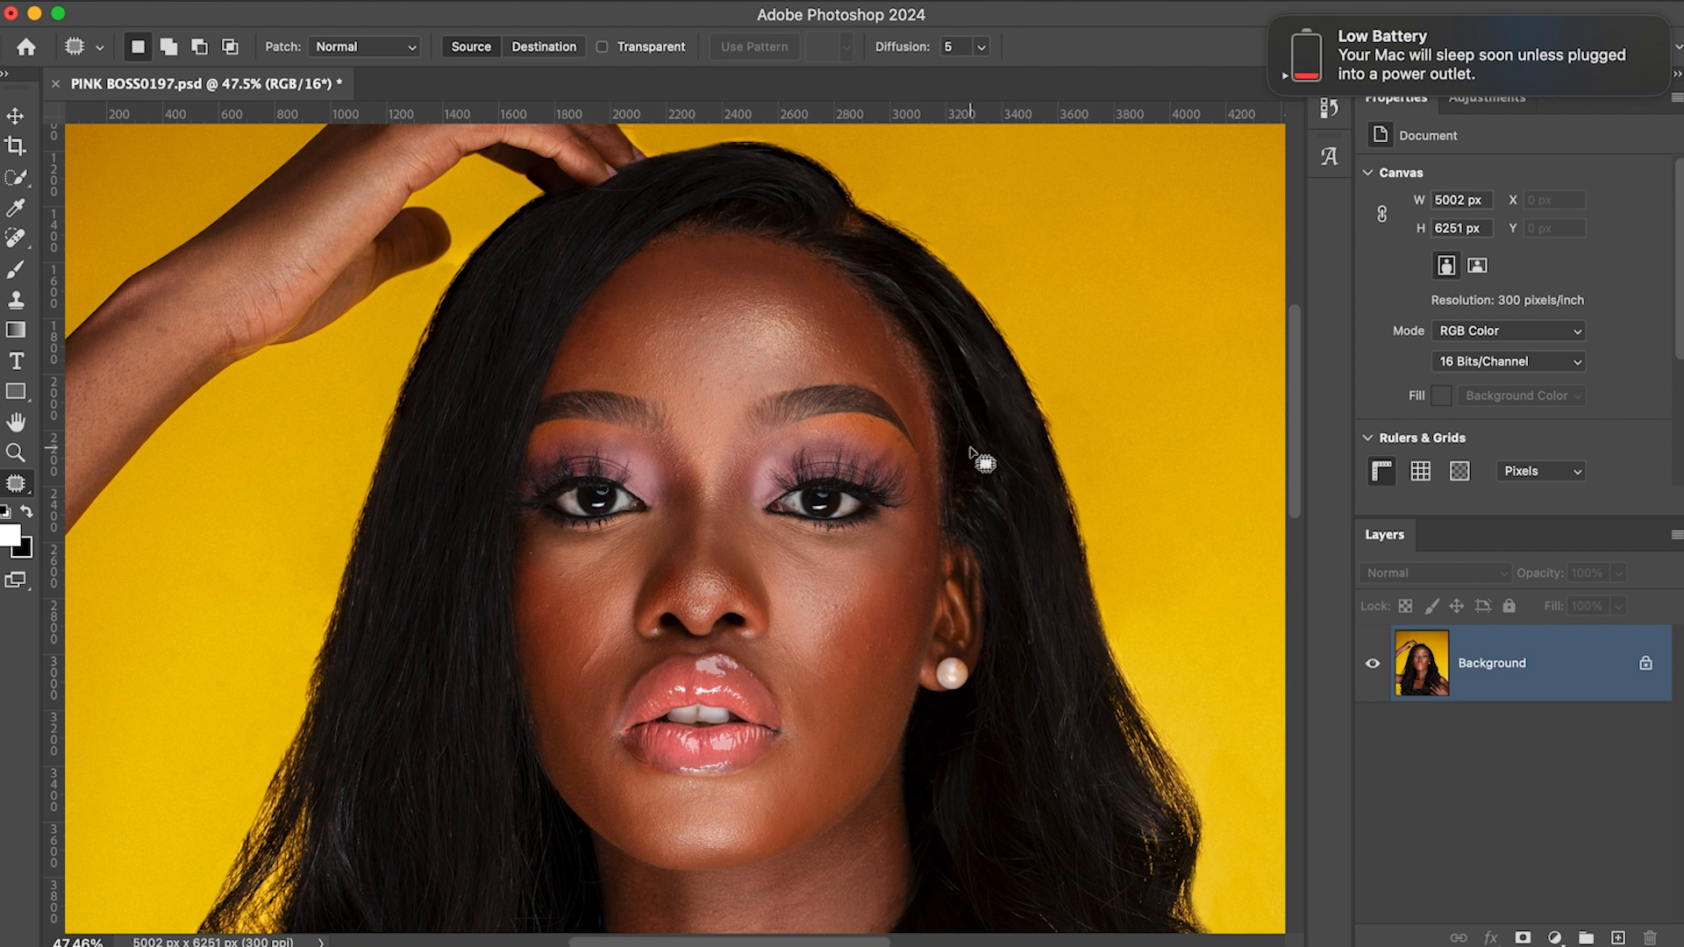
drag(621, 186, 607, 193)
right_click(607, 199)
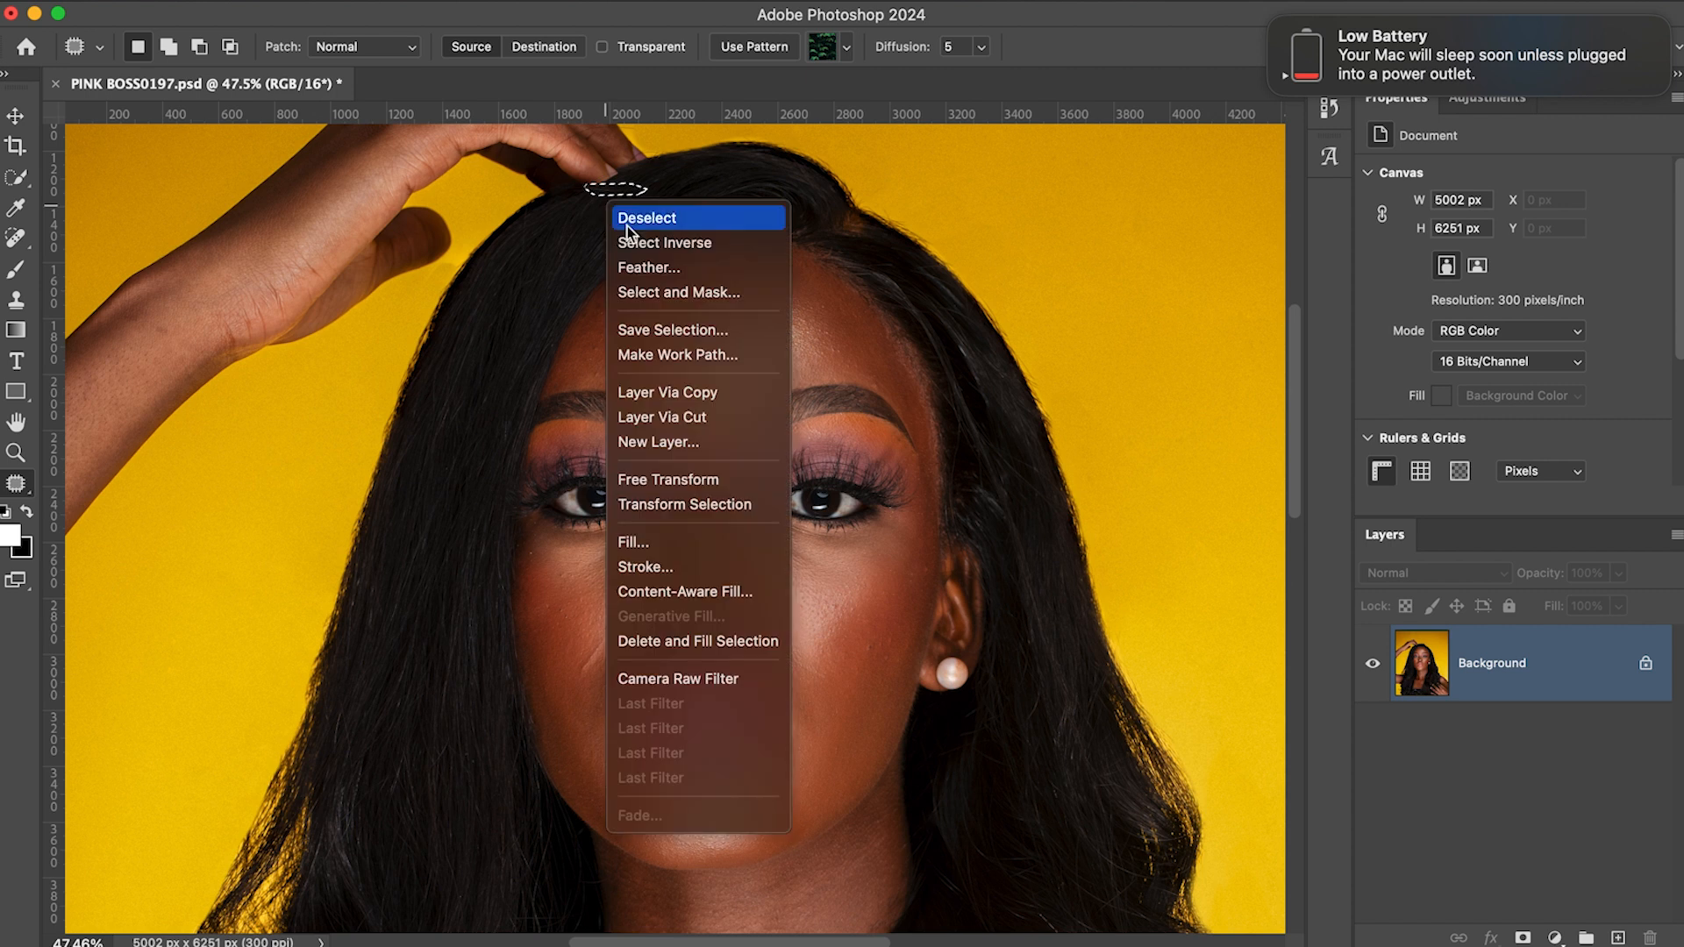
click(648, 544)
click(1000, 344)
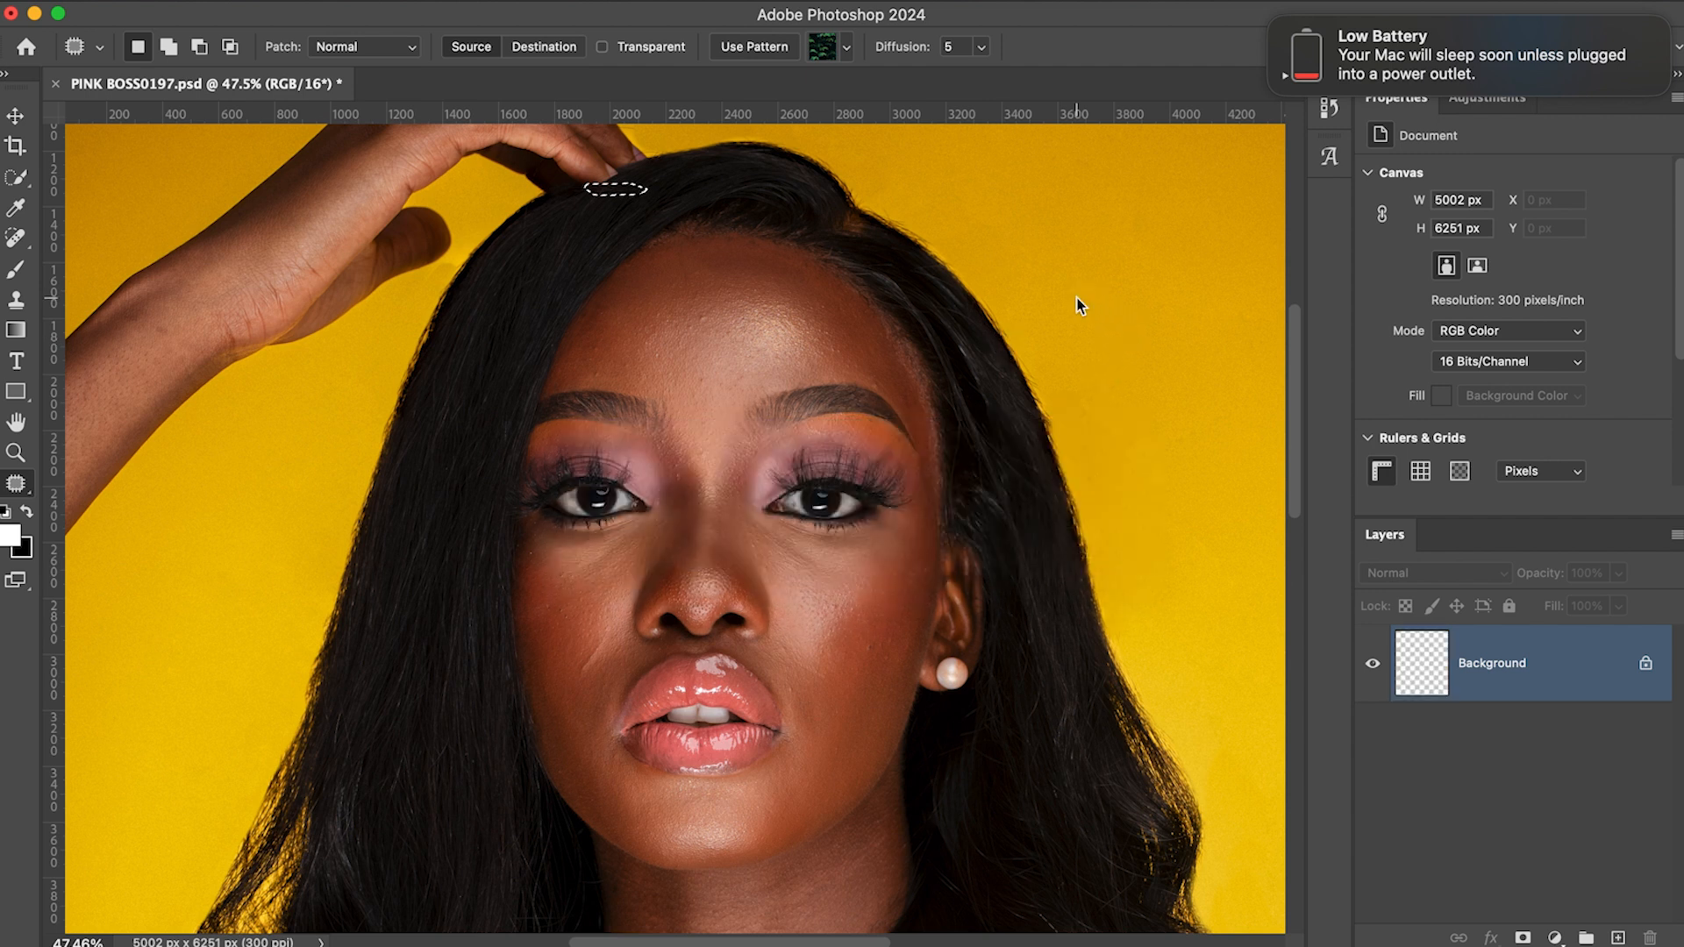
- Outline the long strip of hair beside the forehead, fill it using Content-Aware, and patch it from the hair below the earring
scroll(1084, 305, down, 4)
key(super+d)
scroll(1048, 399, up, 4)
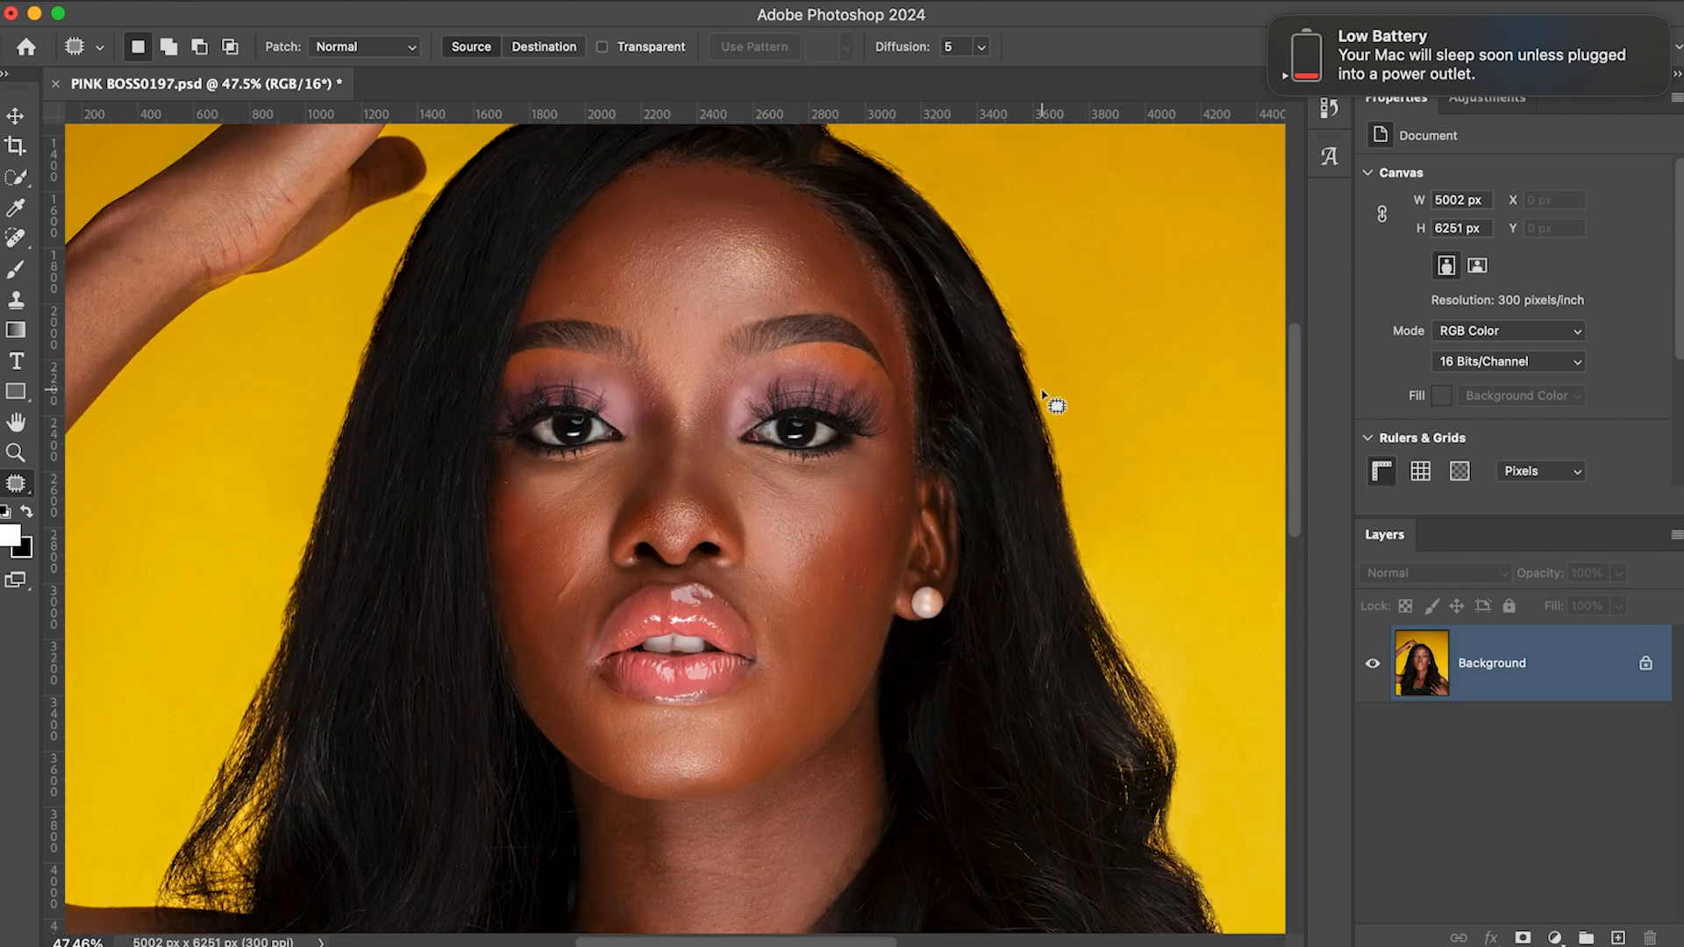
mouse_move(799, 237)
mouse_down()
mouse_move(876, 278)
mouse_move(995, 451)
mouse_move(967, 355)
mouse_move(918, 282)
mouse_move(840, 250)
mouse_up()
scroll(958, 387, left, 2)
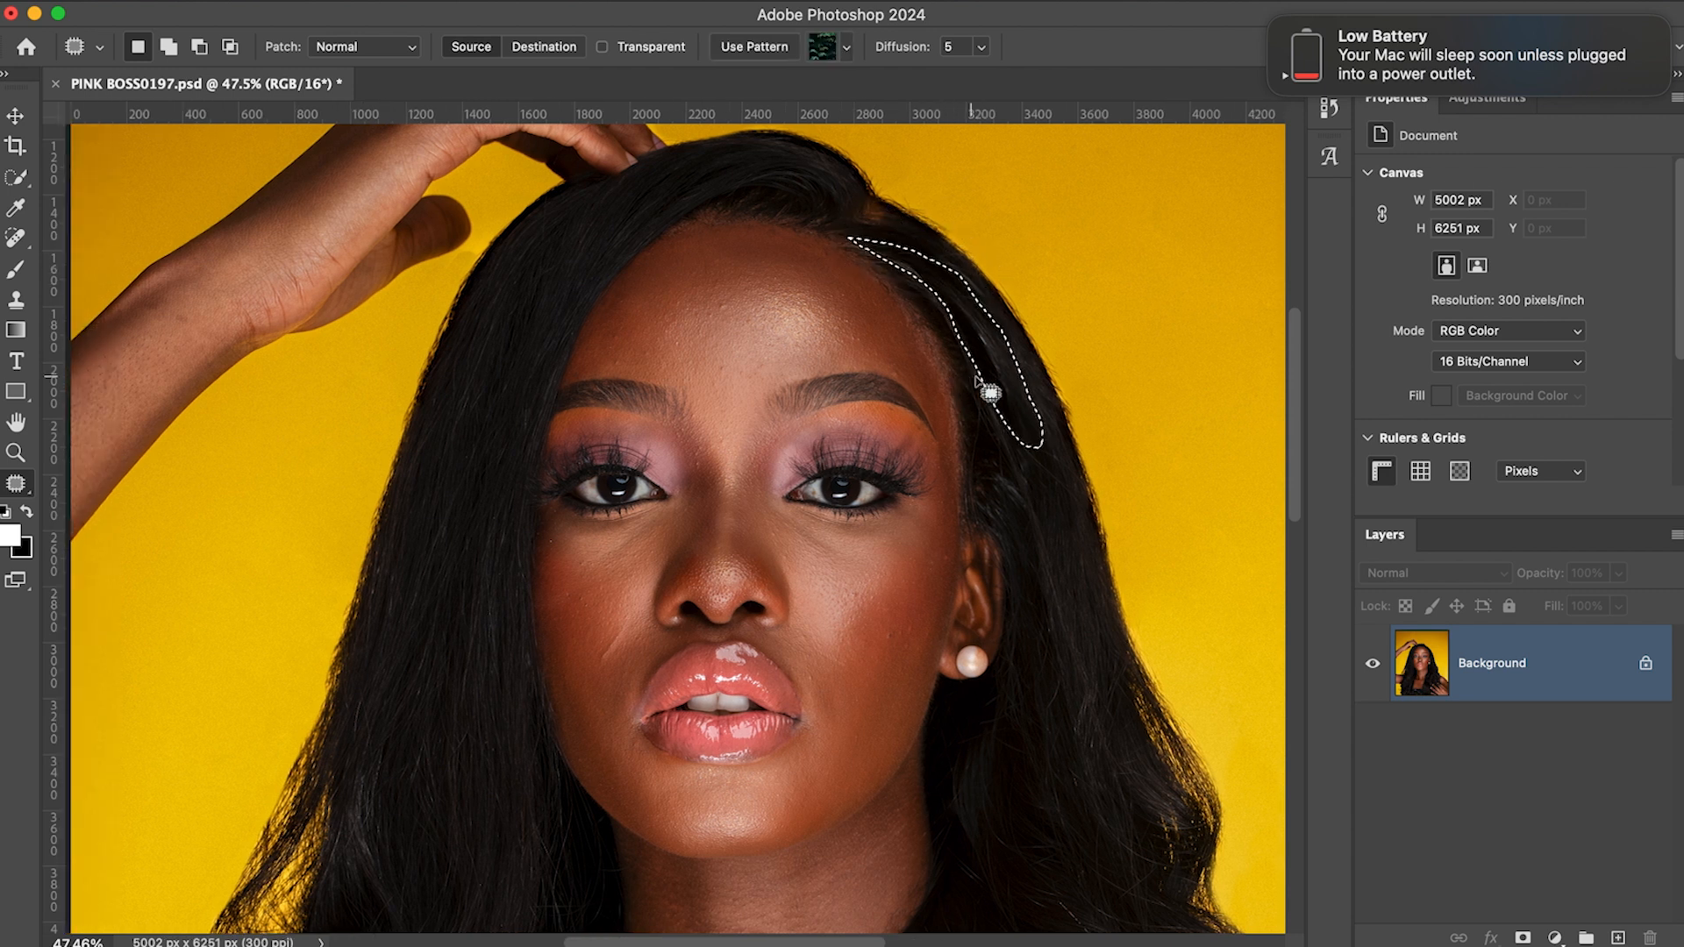
right_click(1037, 480)
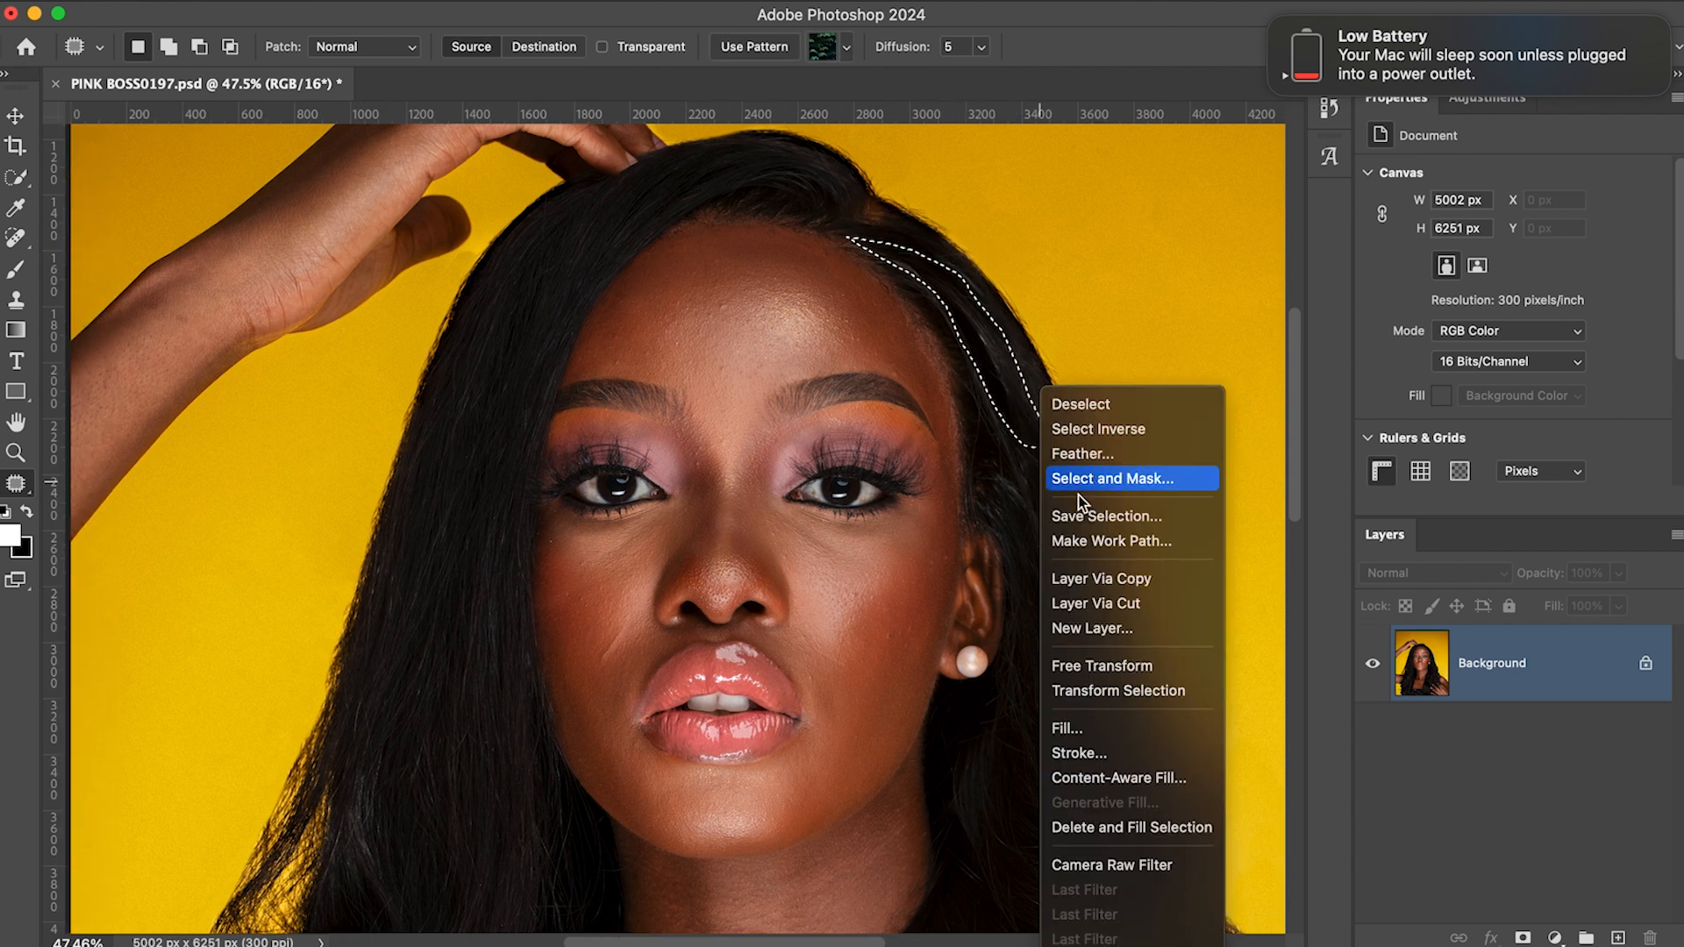
click(1135, 723)
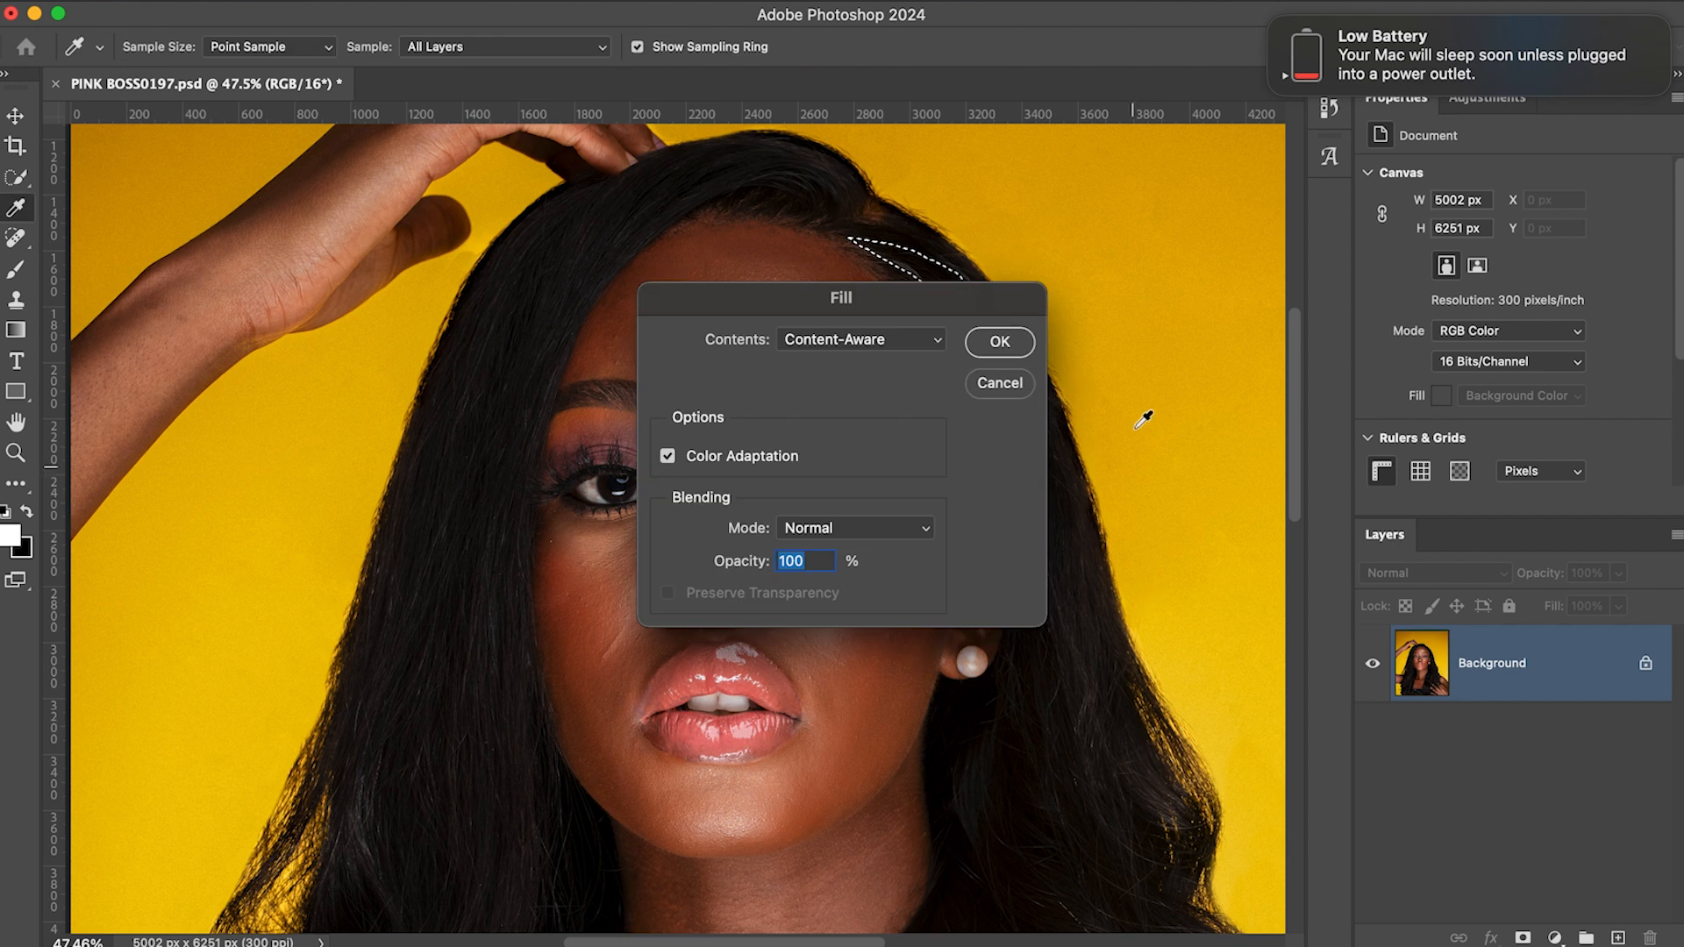
click(999, 345)
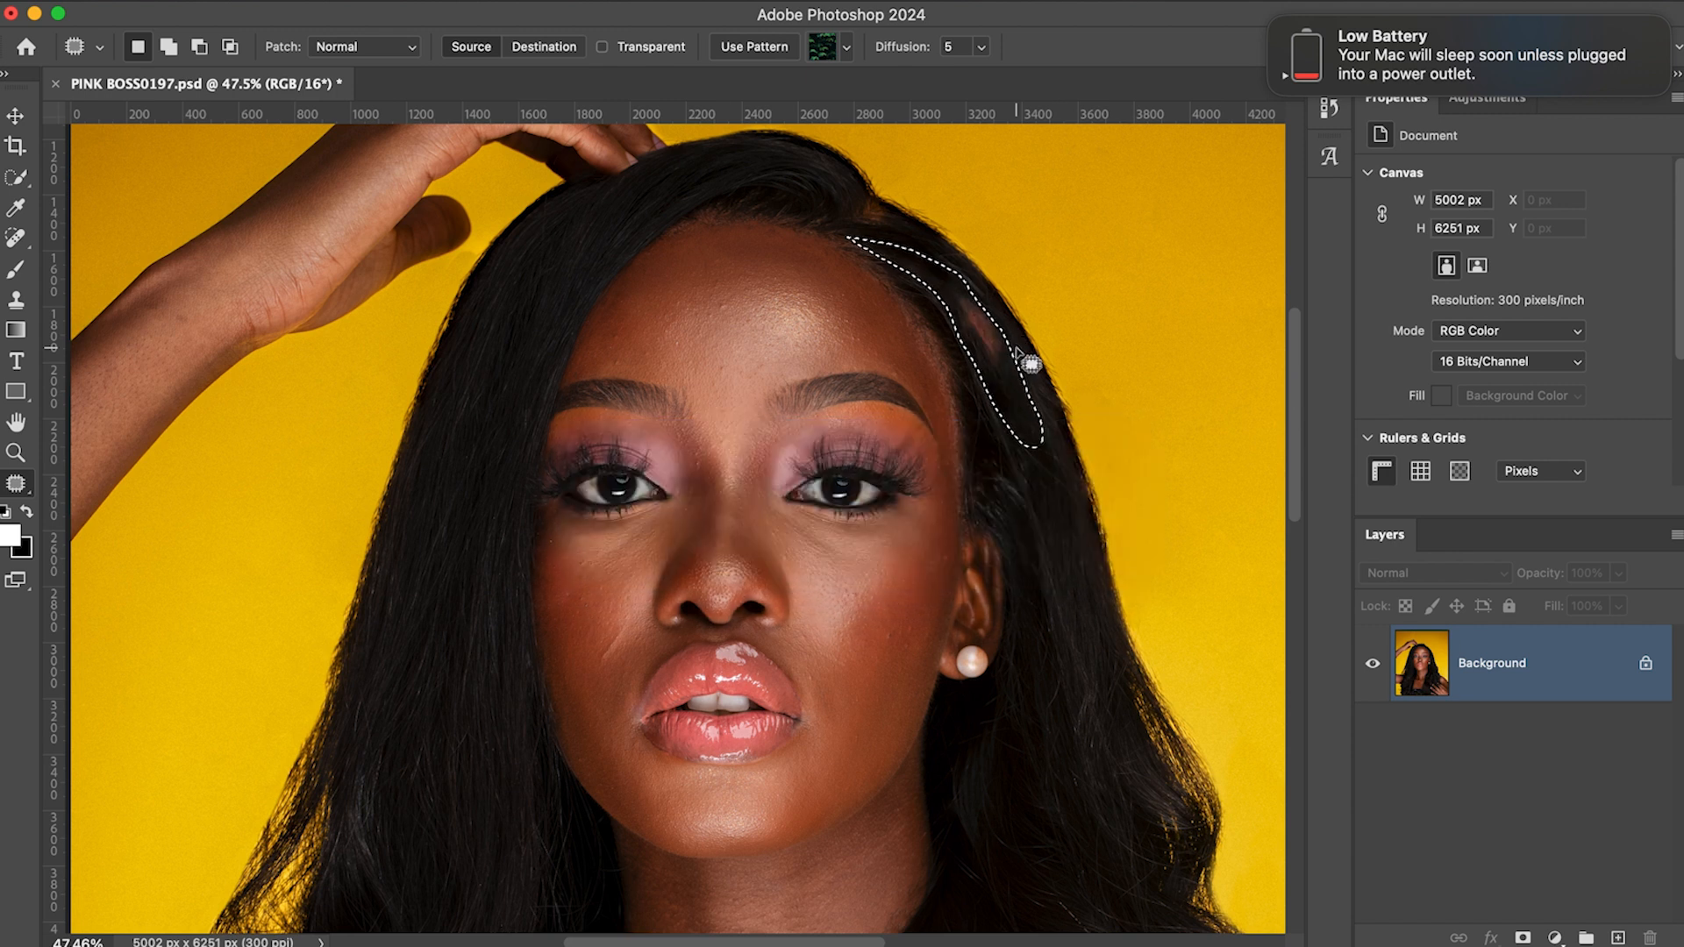
drag(1044, 439, 1158, 880)
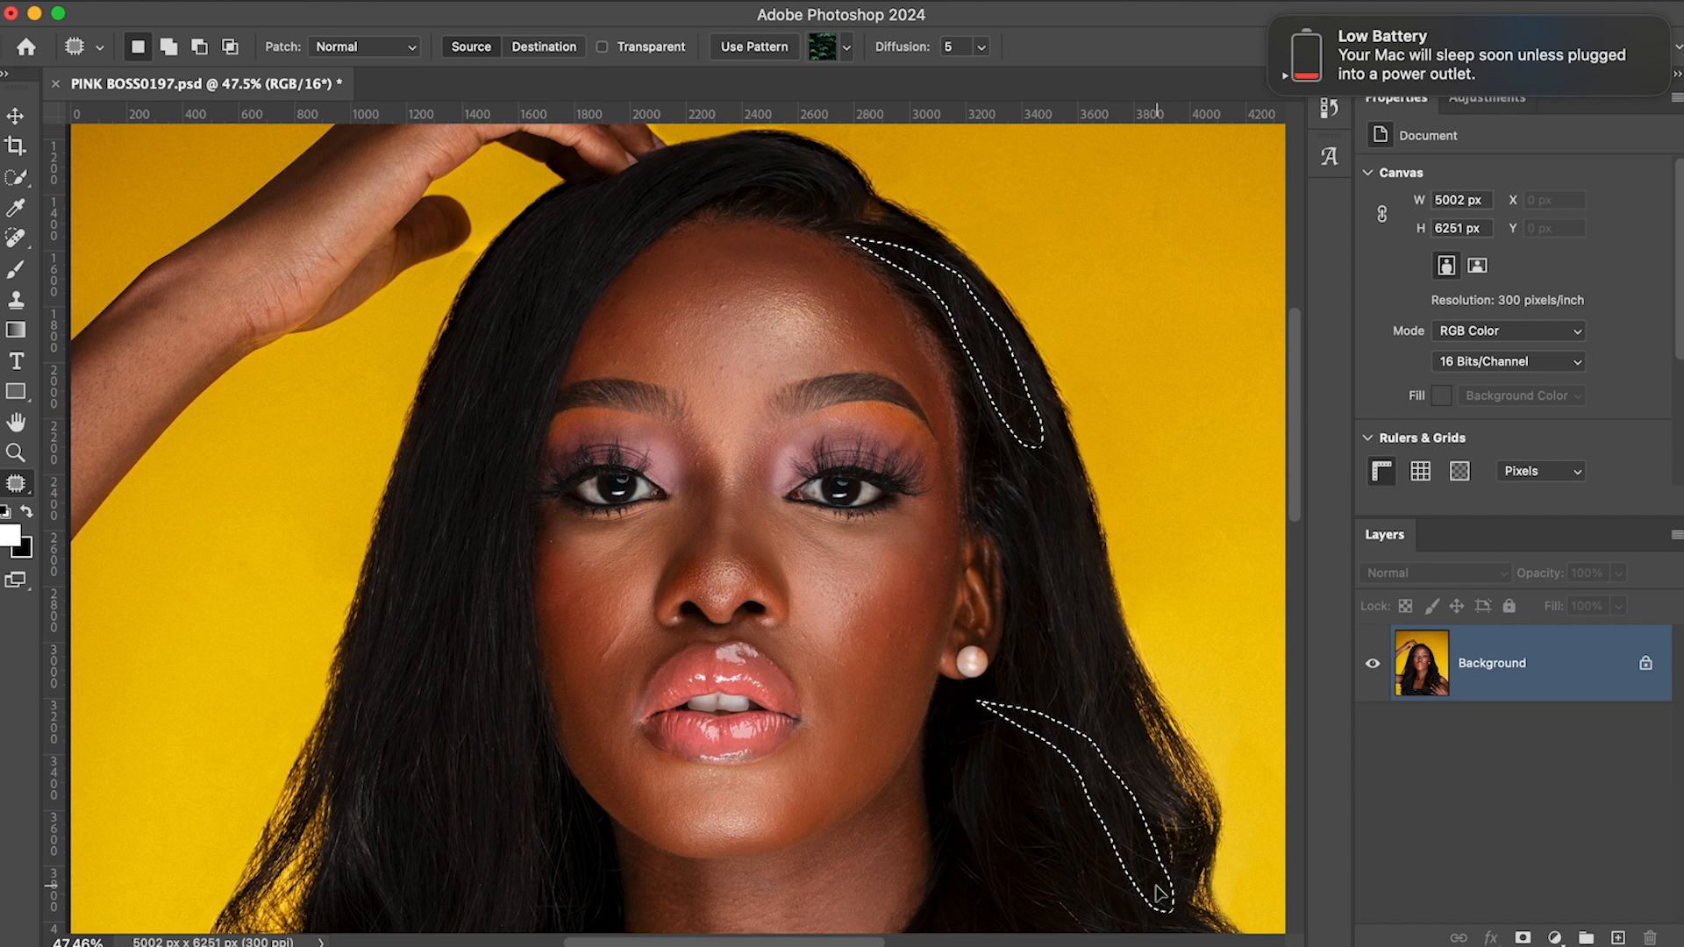
key(super+d)
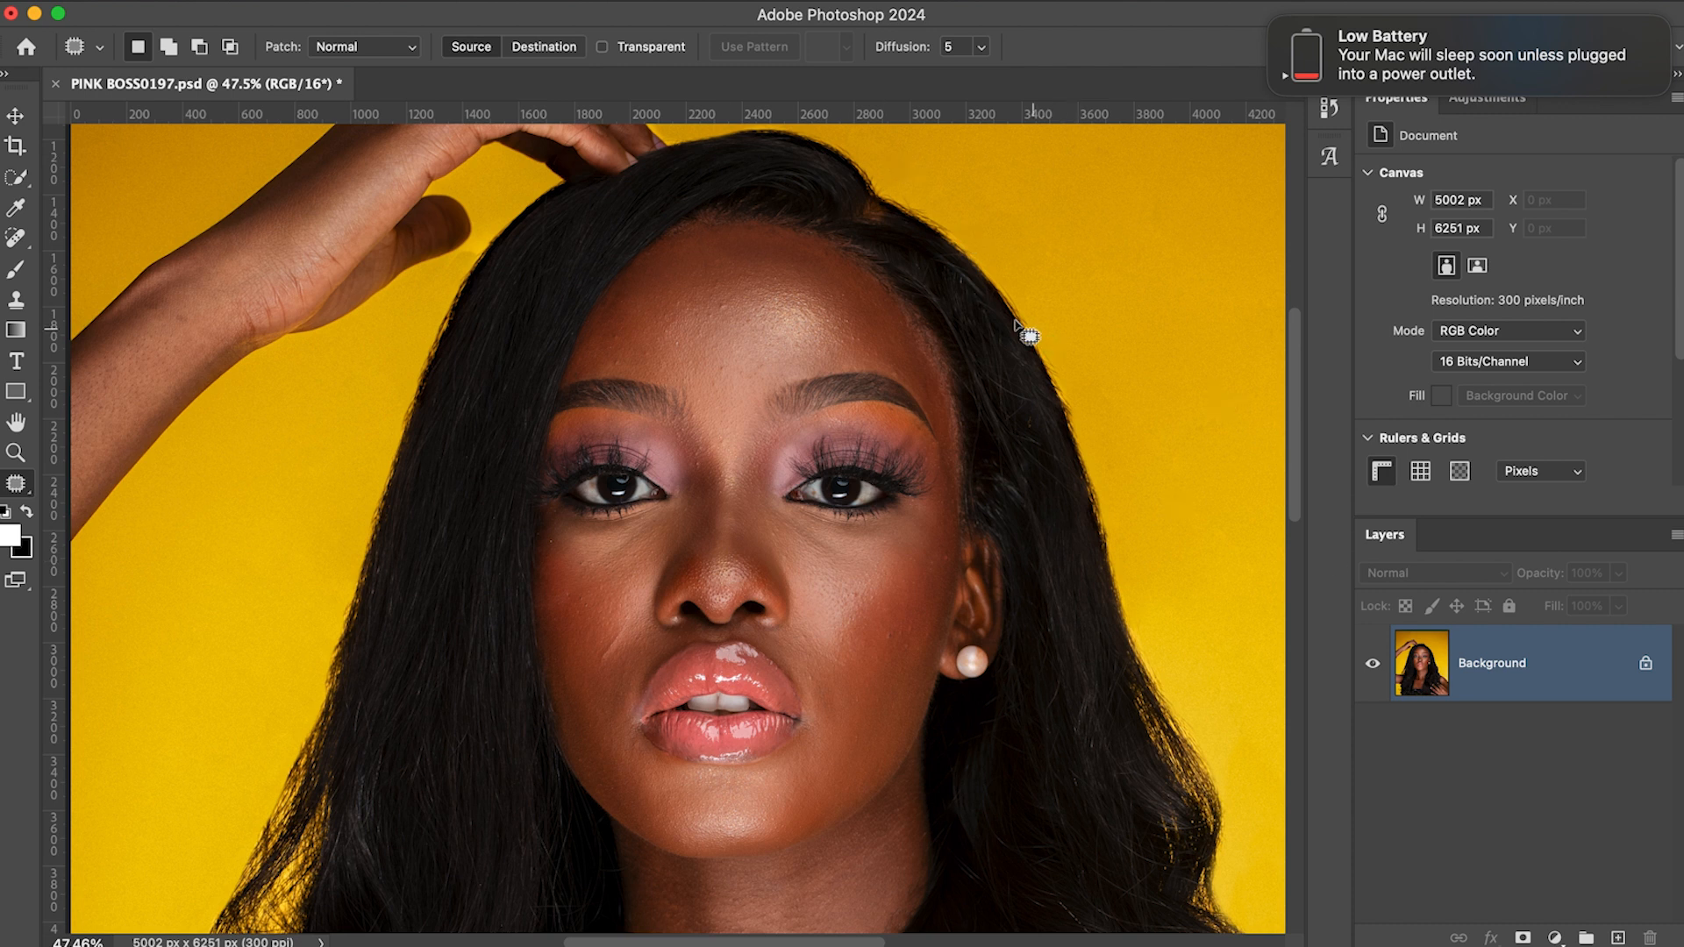
- Patch the hair beside the temple and apply a Content-Aware fill to the narrow hairline strip just above the ear
mouse_move(932, 256)
mouse_down()
mouse_move(985, 308)
mouse_move(988, 293)
mouse_move(935, 255)
mouse_move(1008, 405)
mouse_up()
key(super+d)
mouse_move(980, 373)
mouse_down()
mouse_move(1032, 412)
mouse_move(1036, 386)
mouse_move(982, 372)
mouse_move(1009, 336)
mouse_move(970, 391)
mouse_move(962, 482)
mouse_move(984, 421)
mouse_move(985, 391)
mouse_move(967, 386)
mouse_up()
key(super+d)
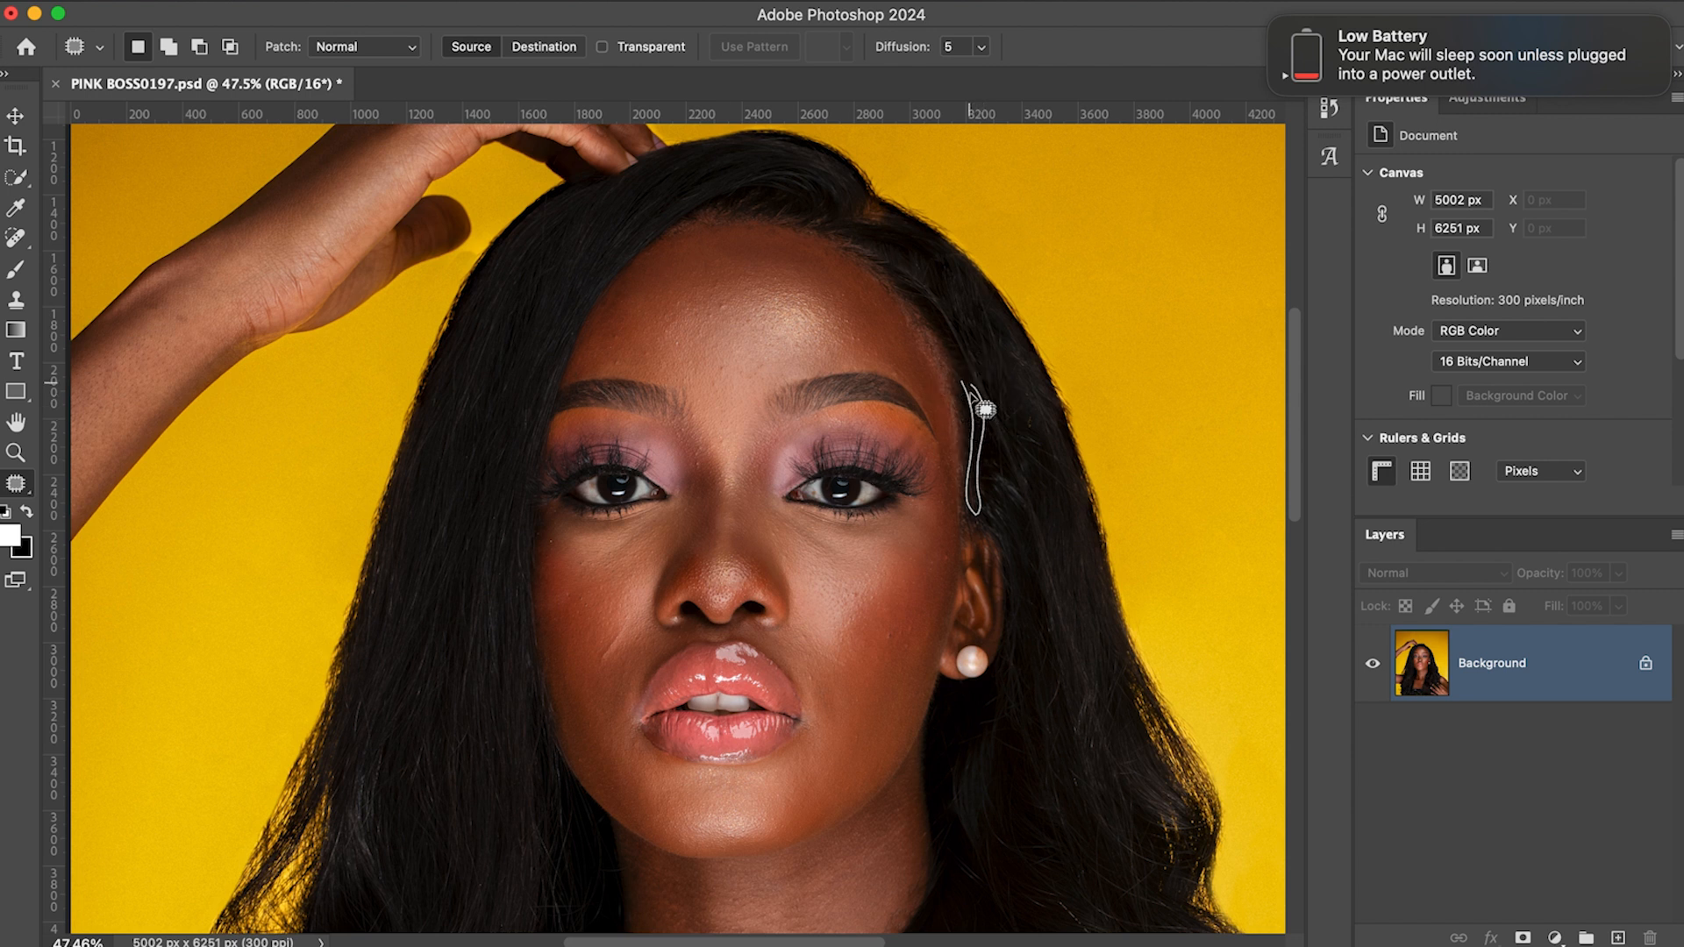
right_click(993, 454)
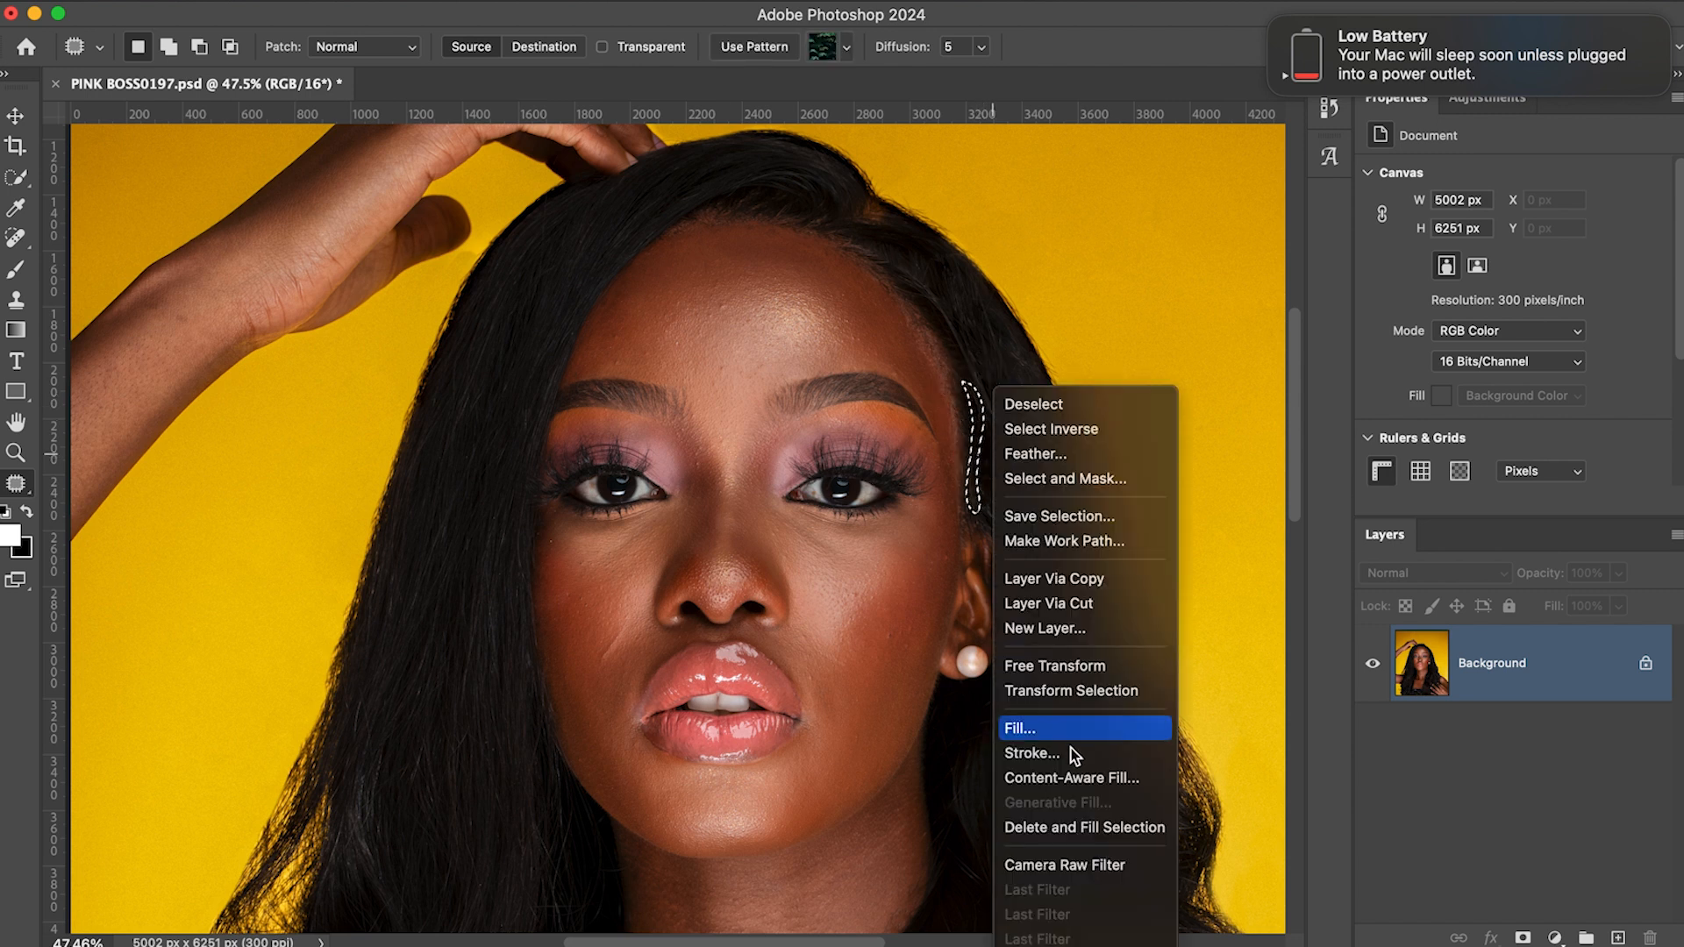
click(1060, 732)
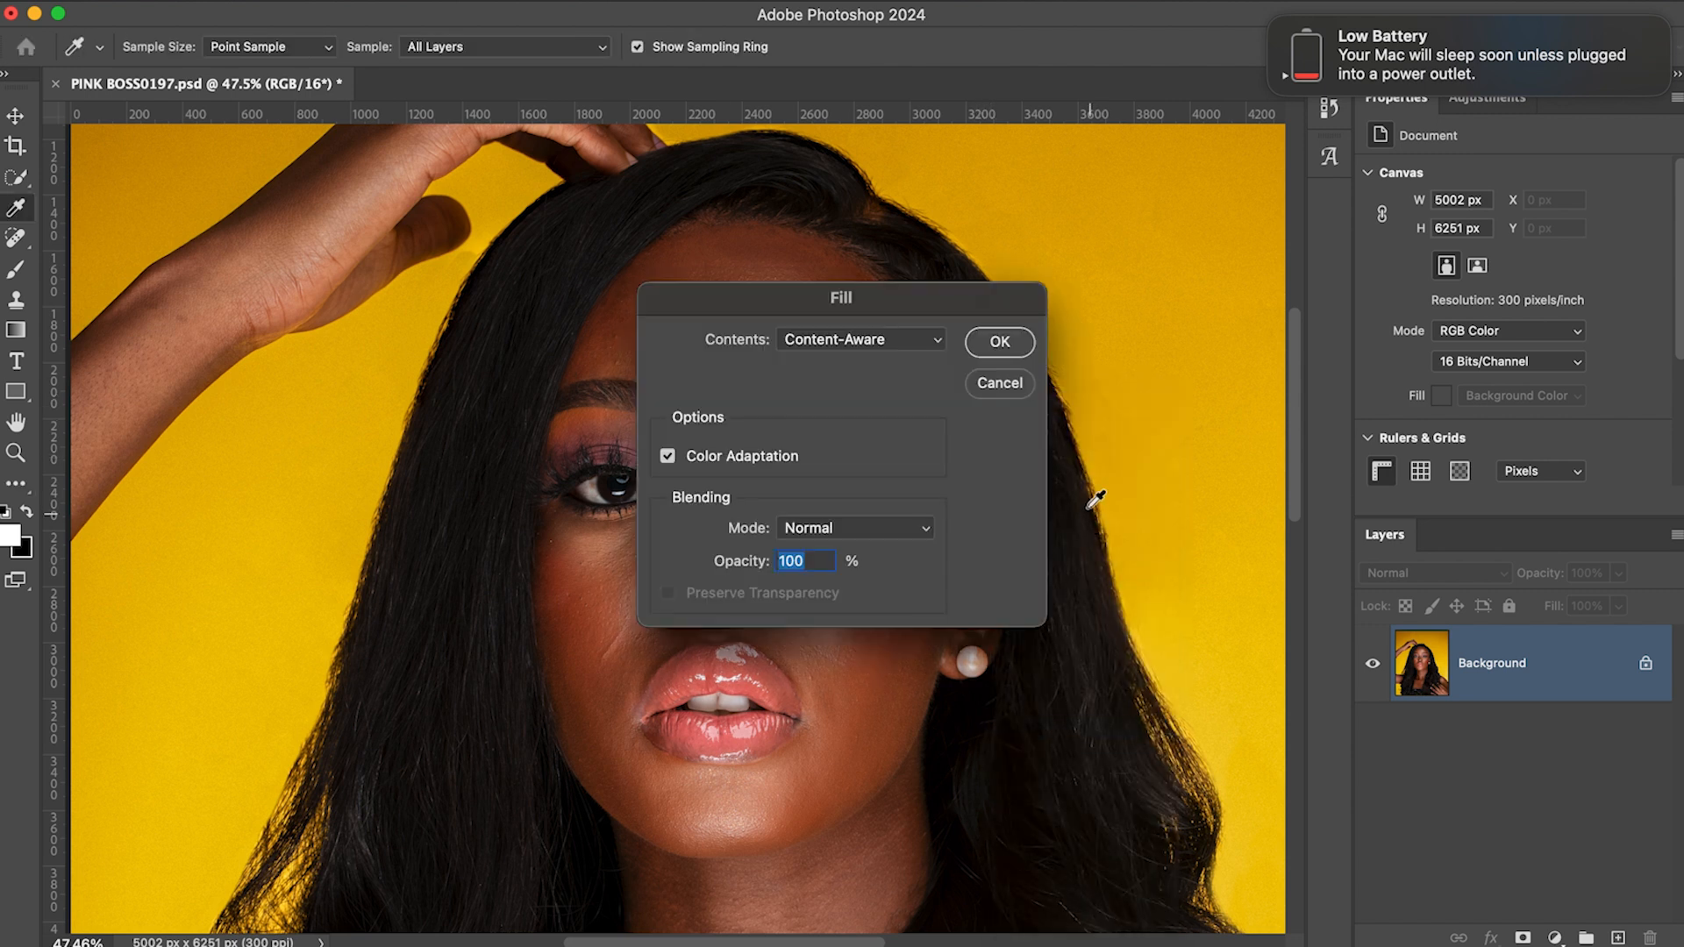
scroll(1005, 348, down, 10)
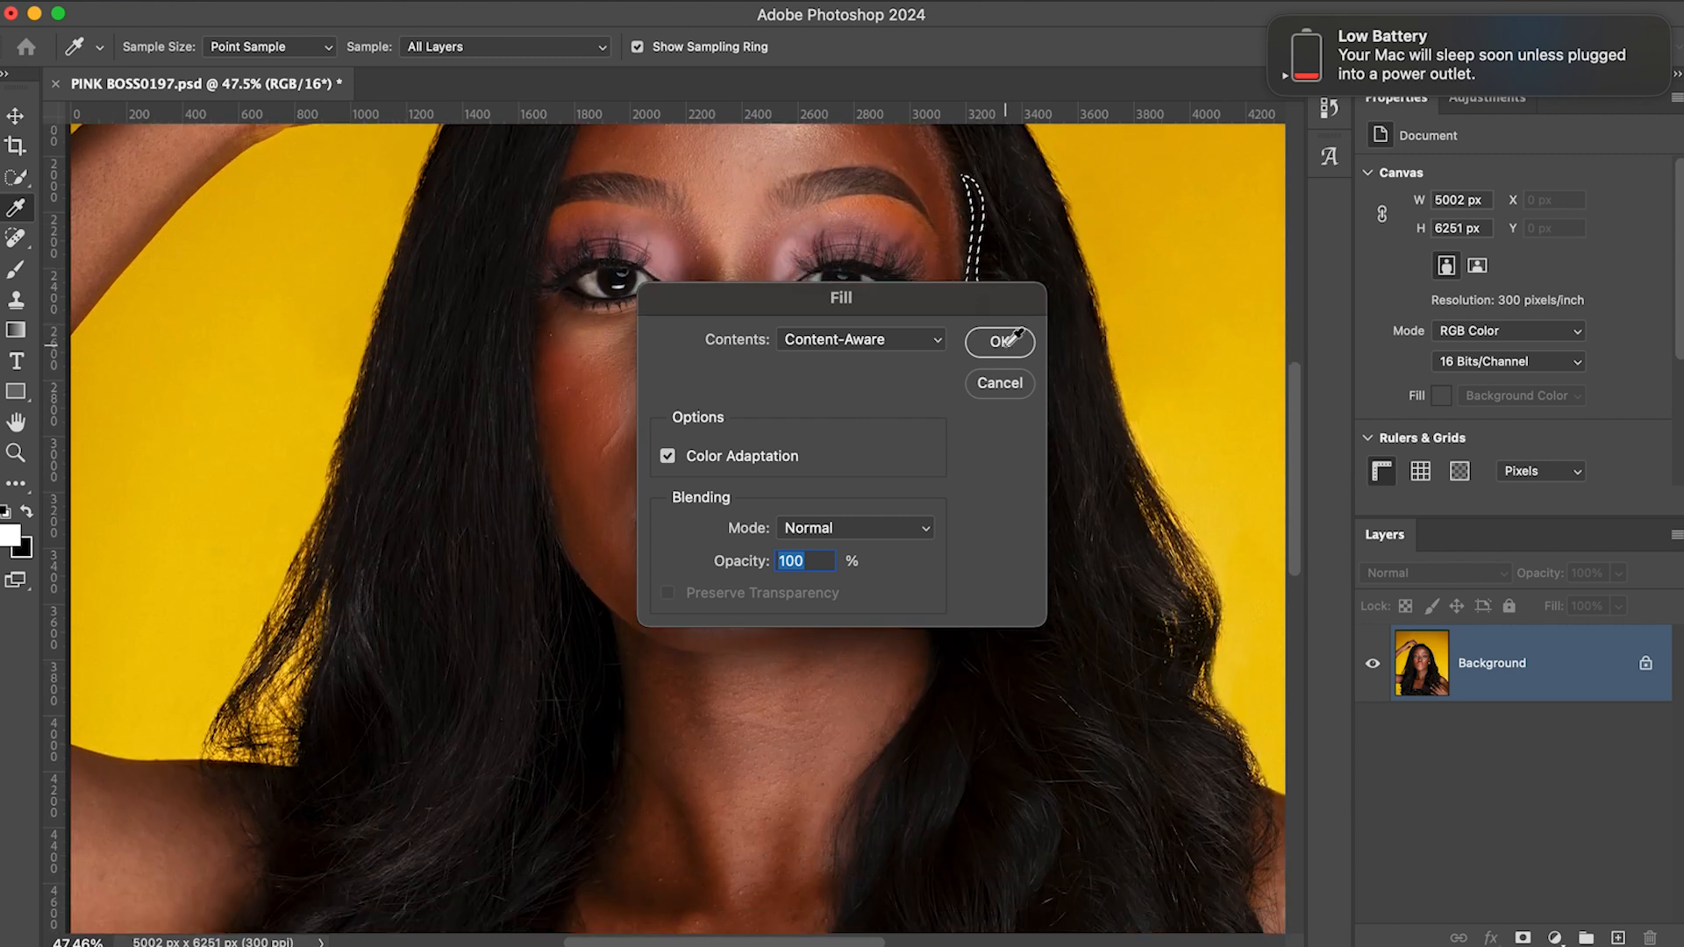
click(1002, 343)
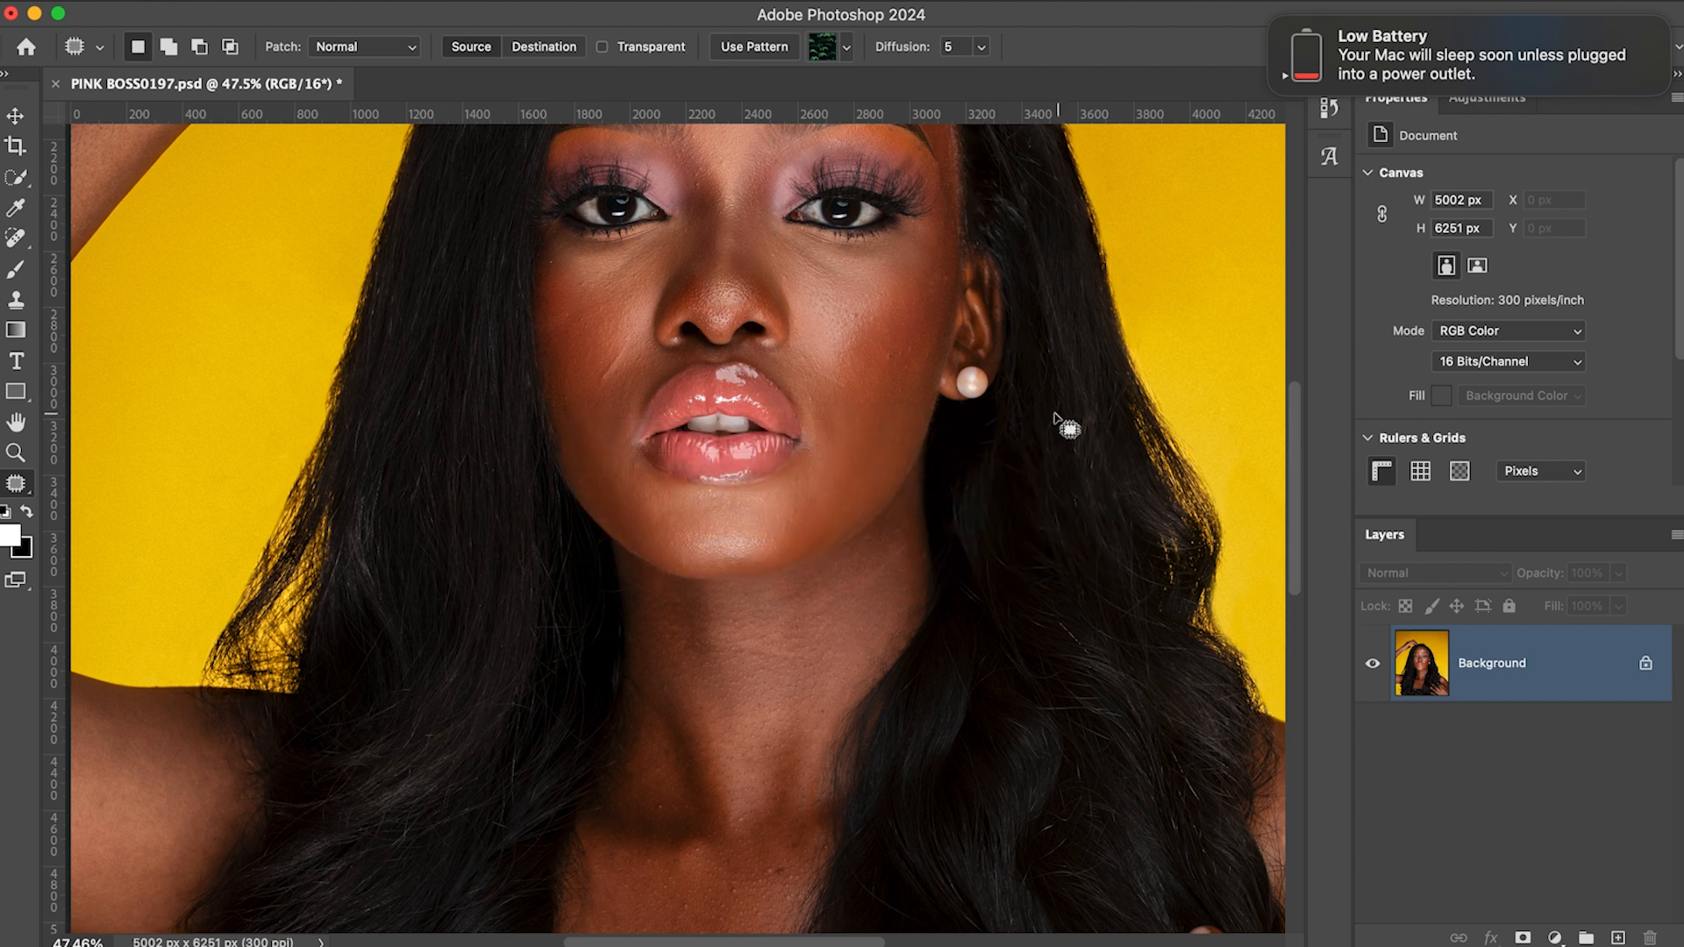
key(ctrl+d)
- Review the whole portrait and compare it with the originally opened PINK BOSS0197.NEF state in the history, returning to the latest state
scroll(1057, 419, up, 5)
scroll(1057, 420, up, 2)
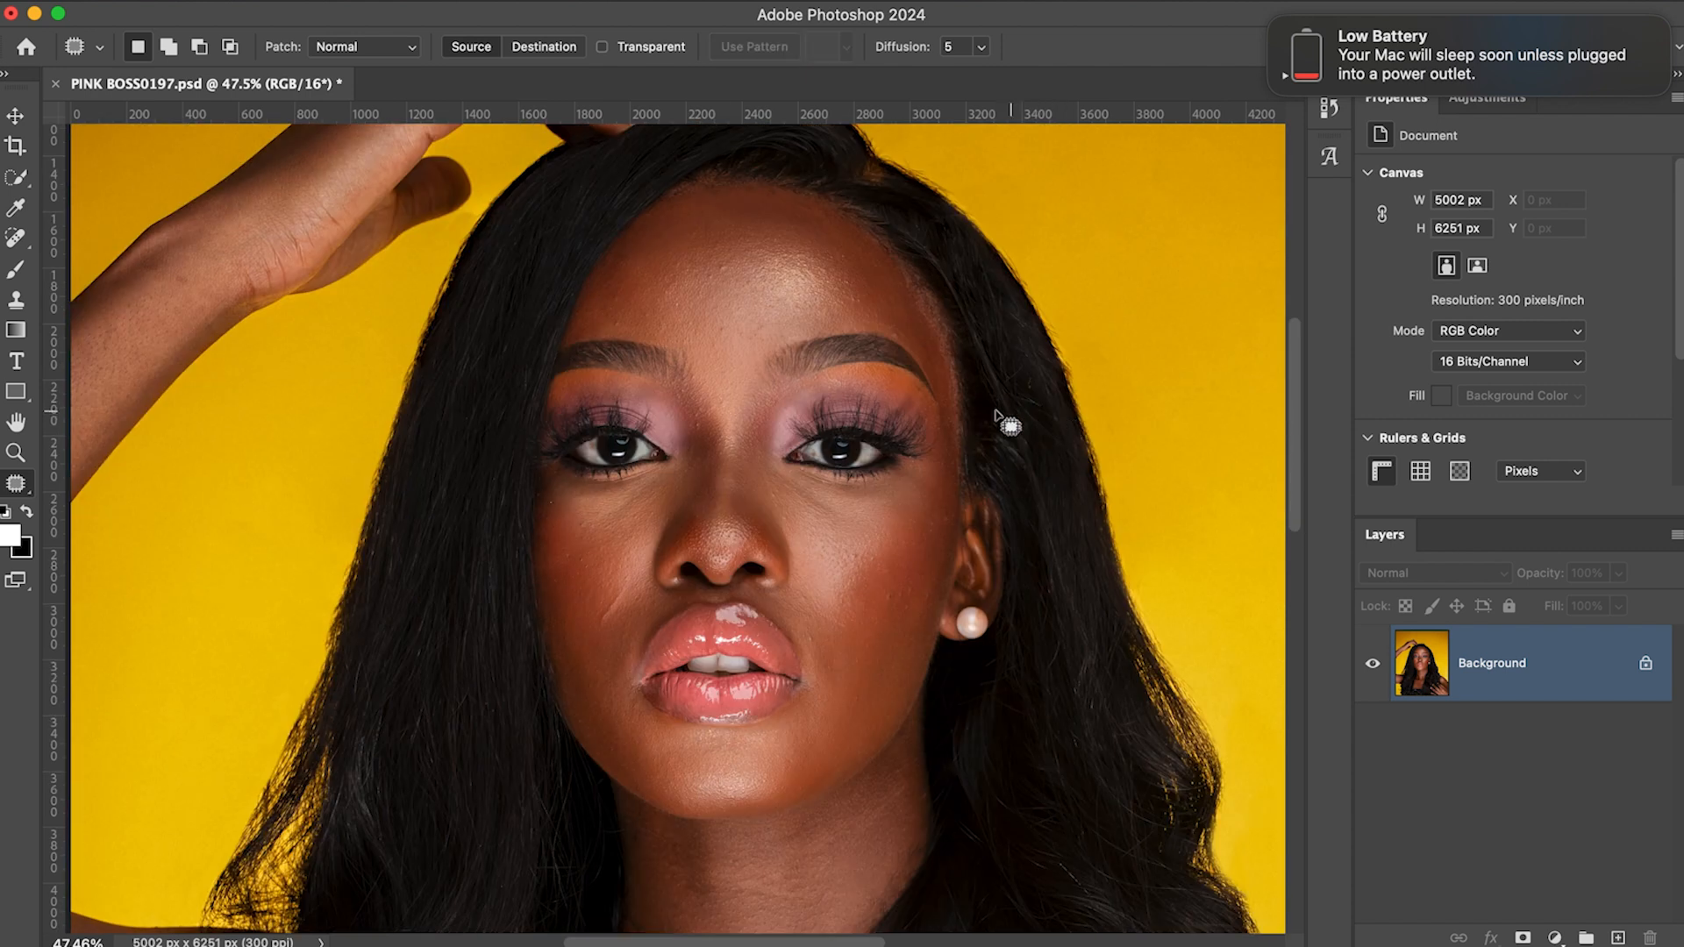
scroll(984, 414, down, 5)
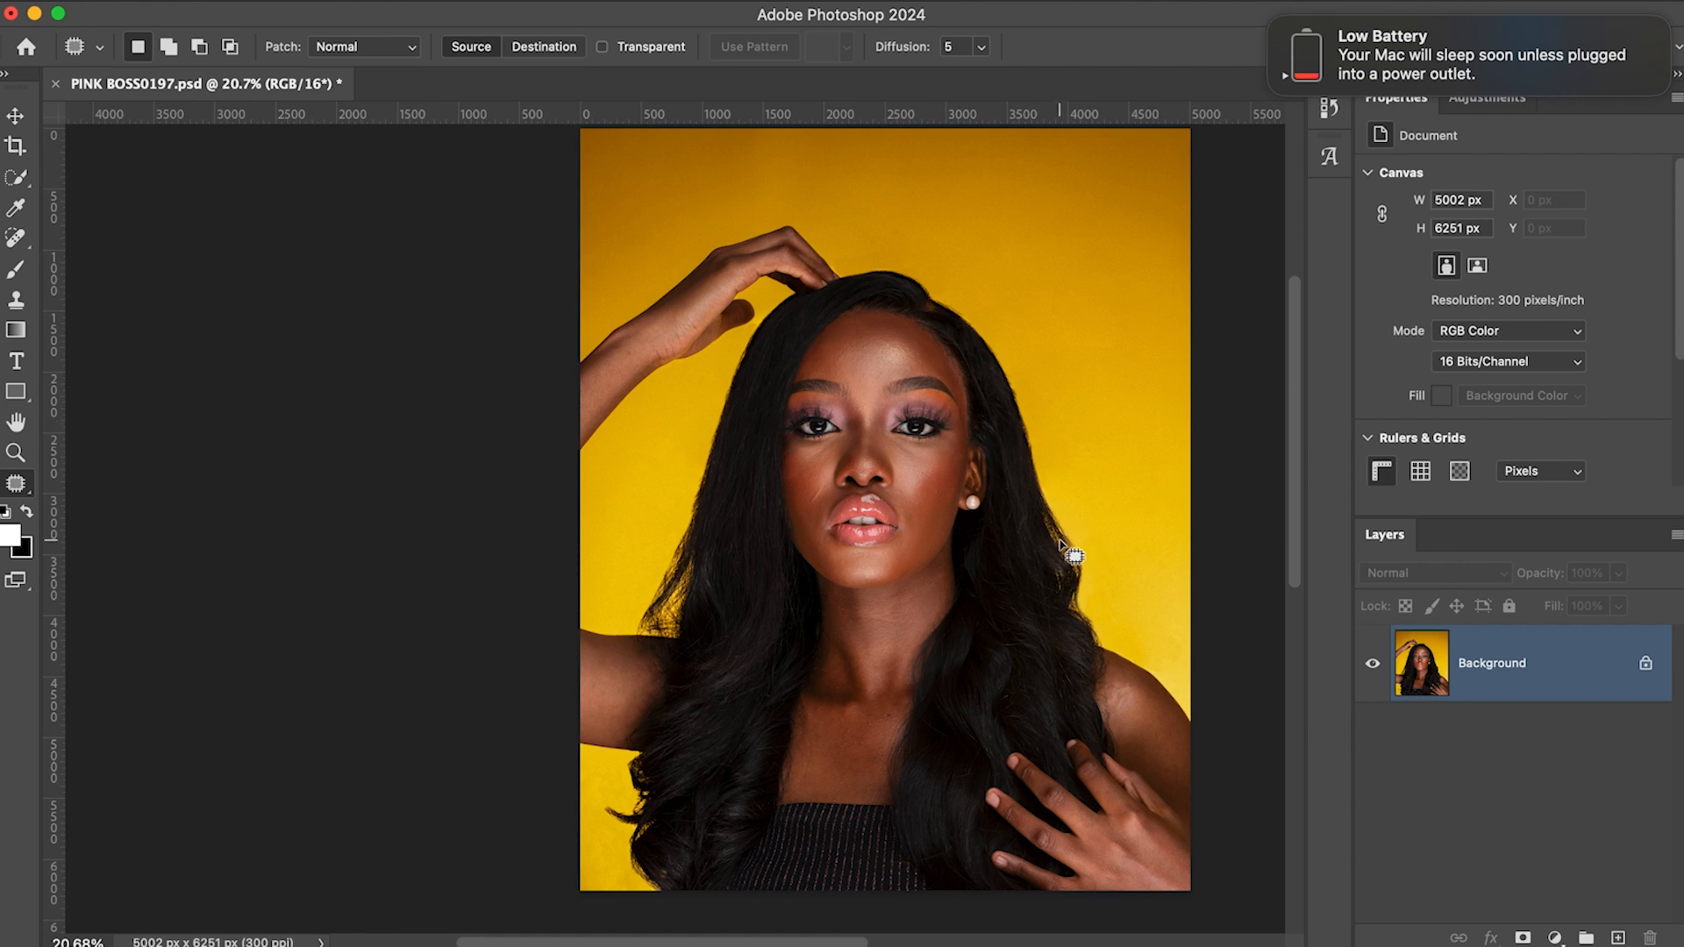
scroll(986, 474, down, 2)
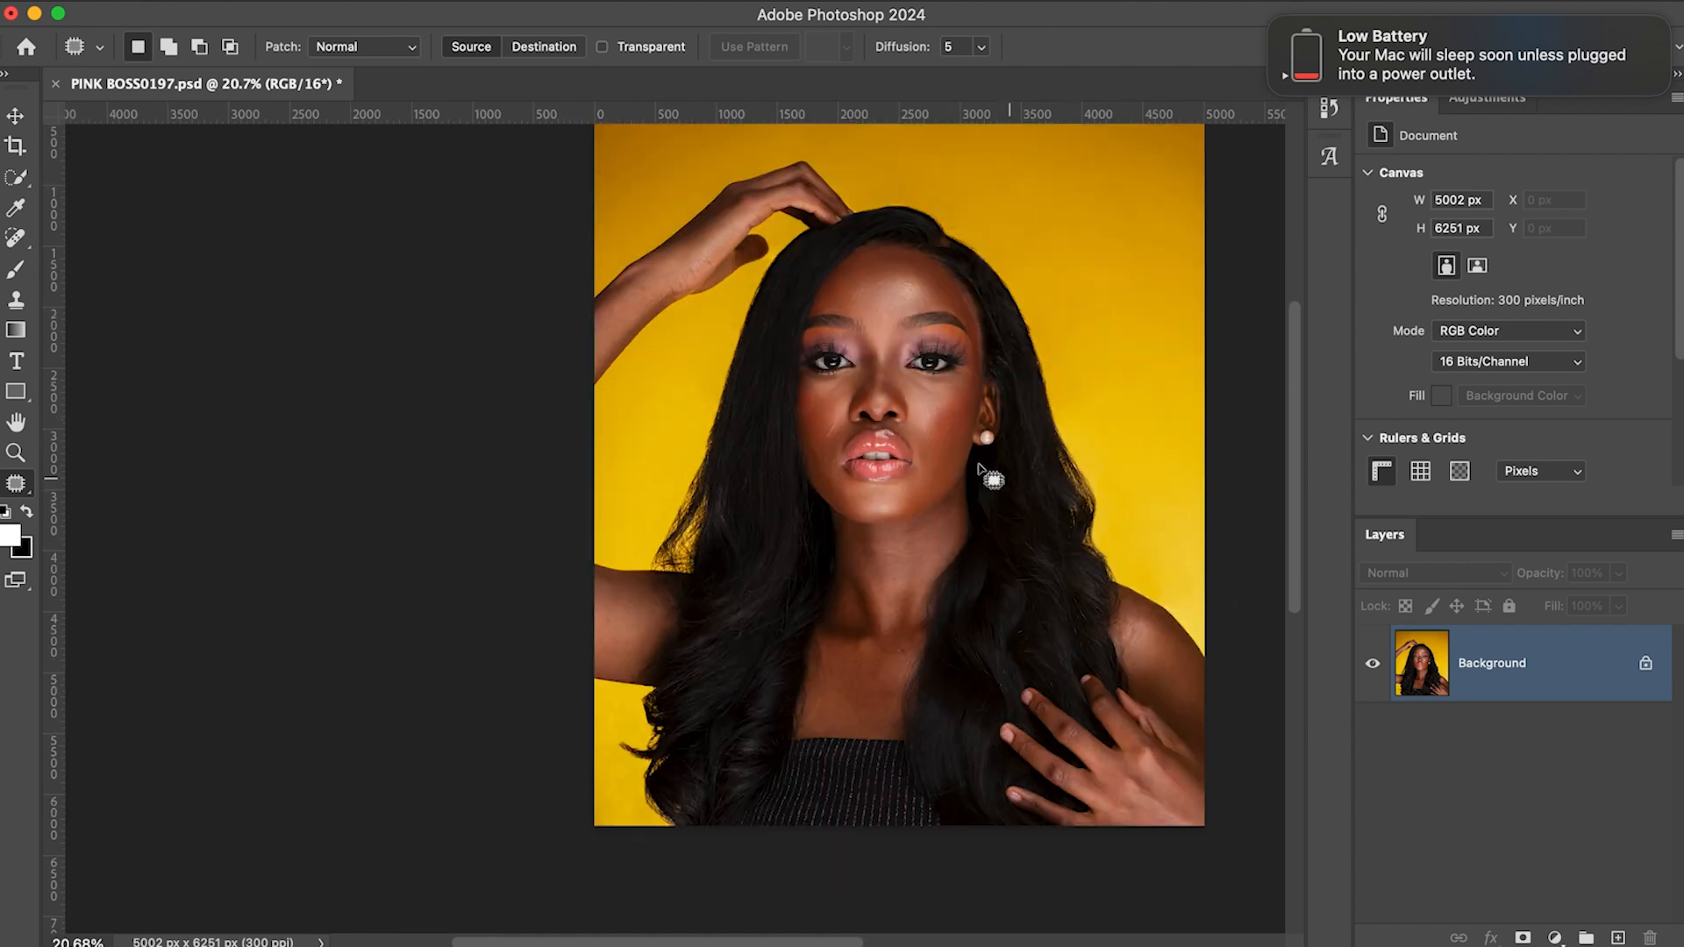
scroll(1010, 515, up, 3)
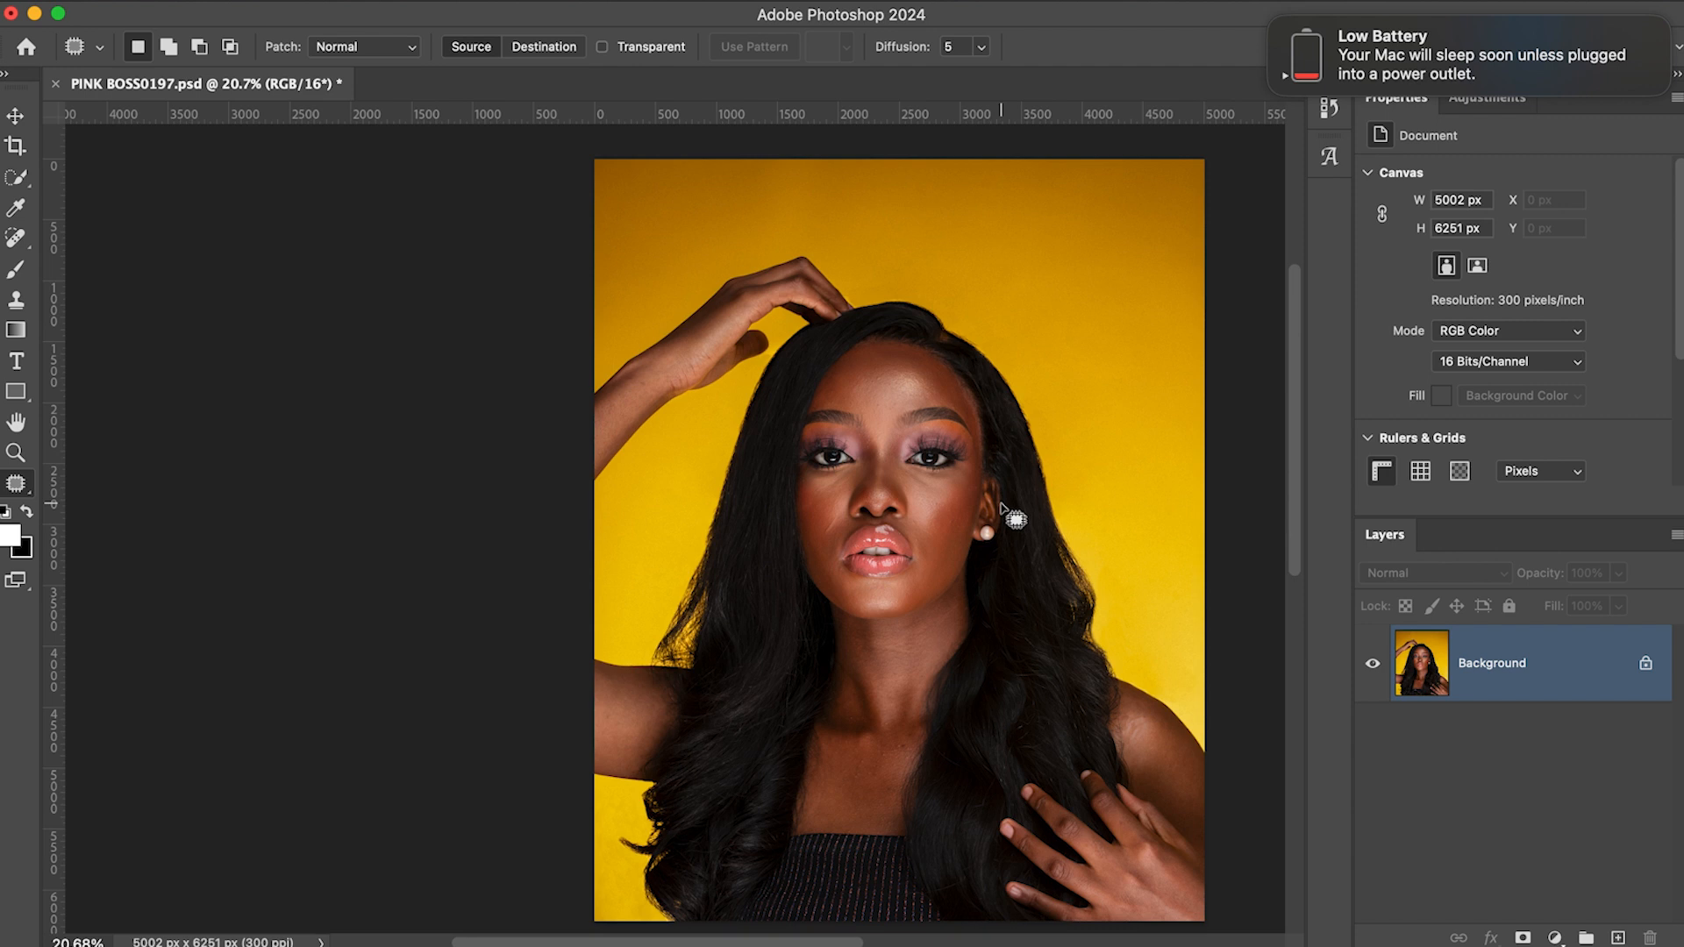
click(1274, 21)
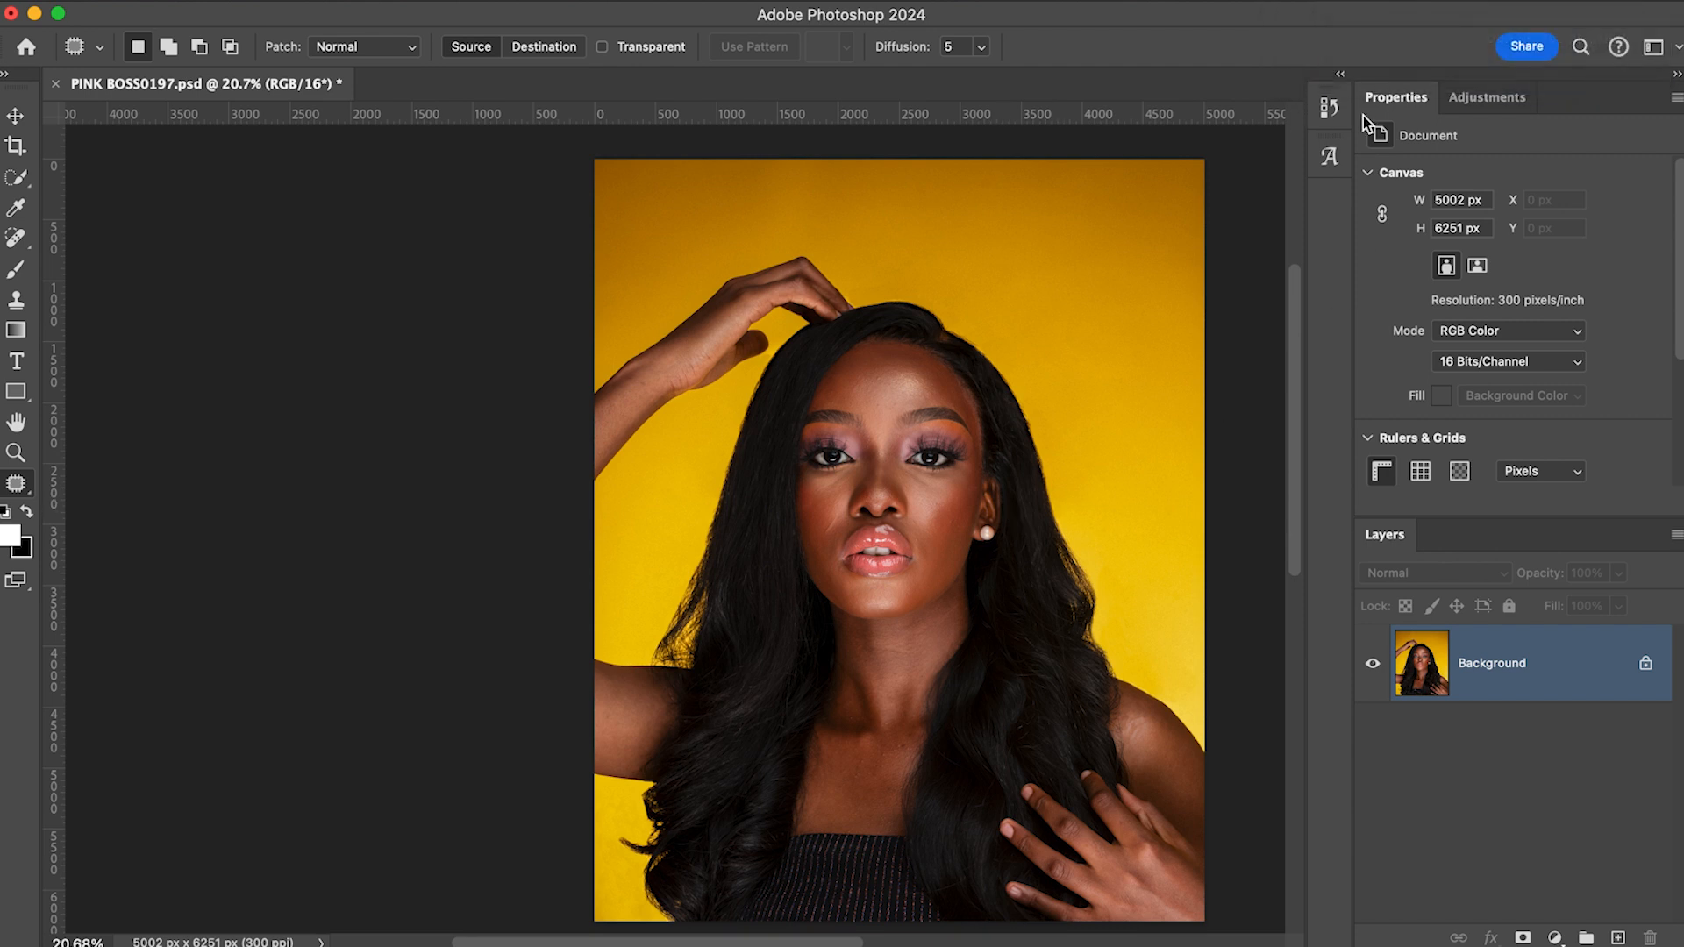
click(1328, 107)
scroll(1190, 181, up, 3)
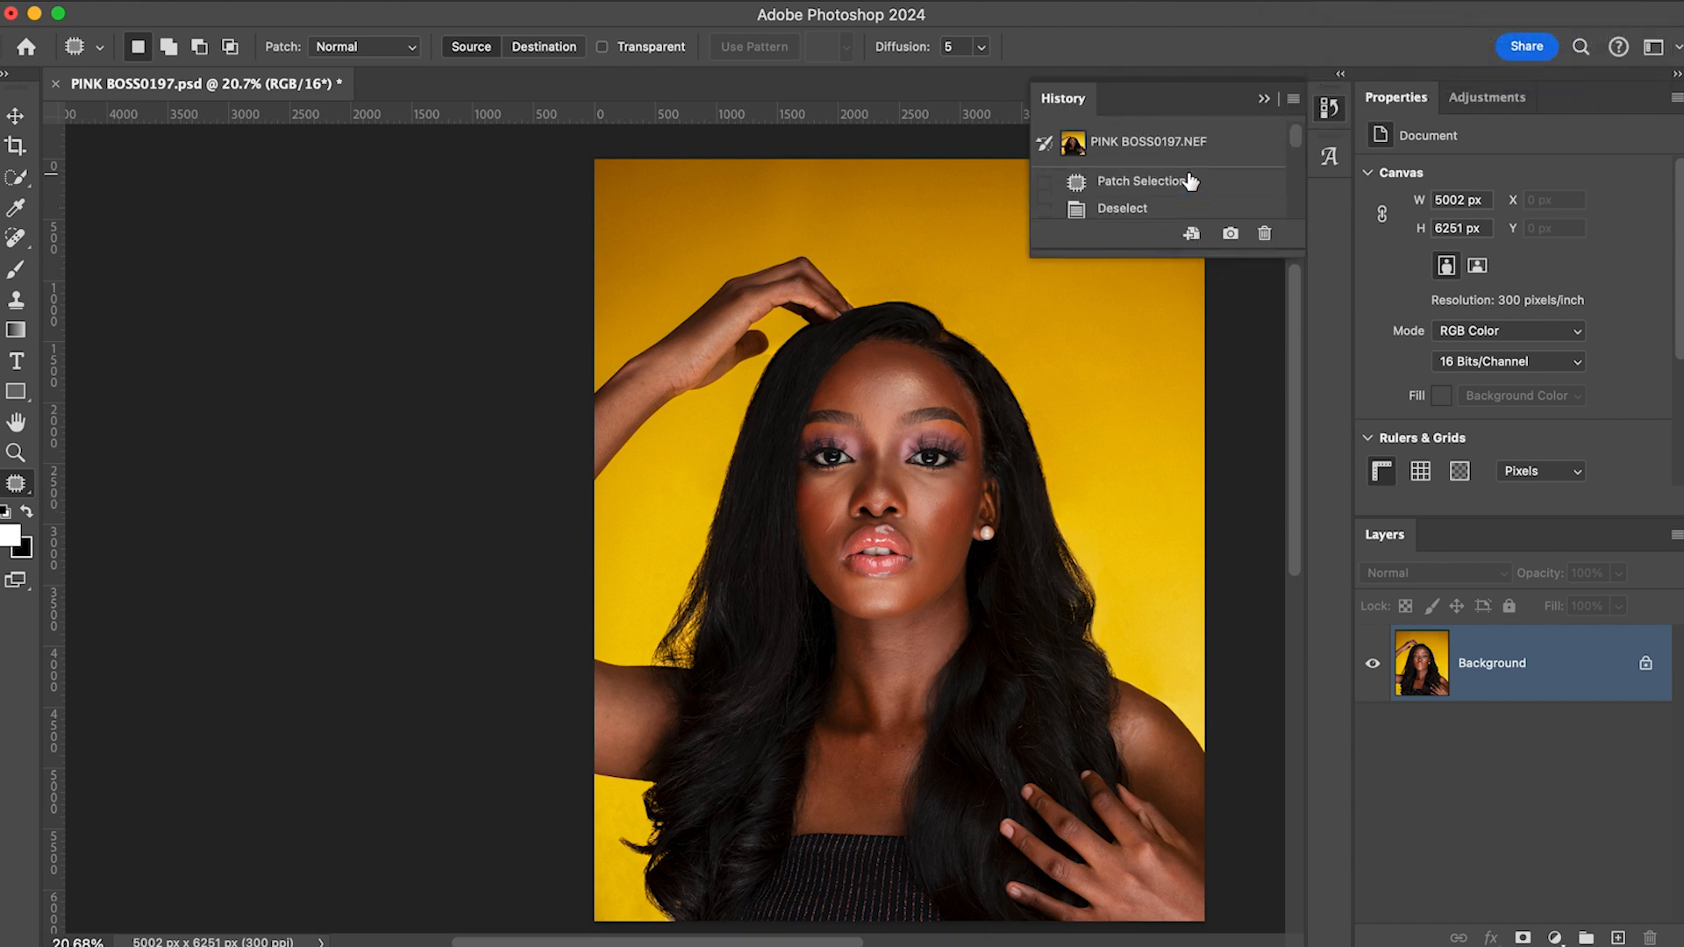
click(1165, 140)
scroll(1035, 429, down, 1)
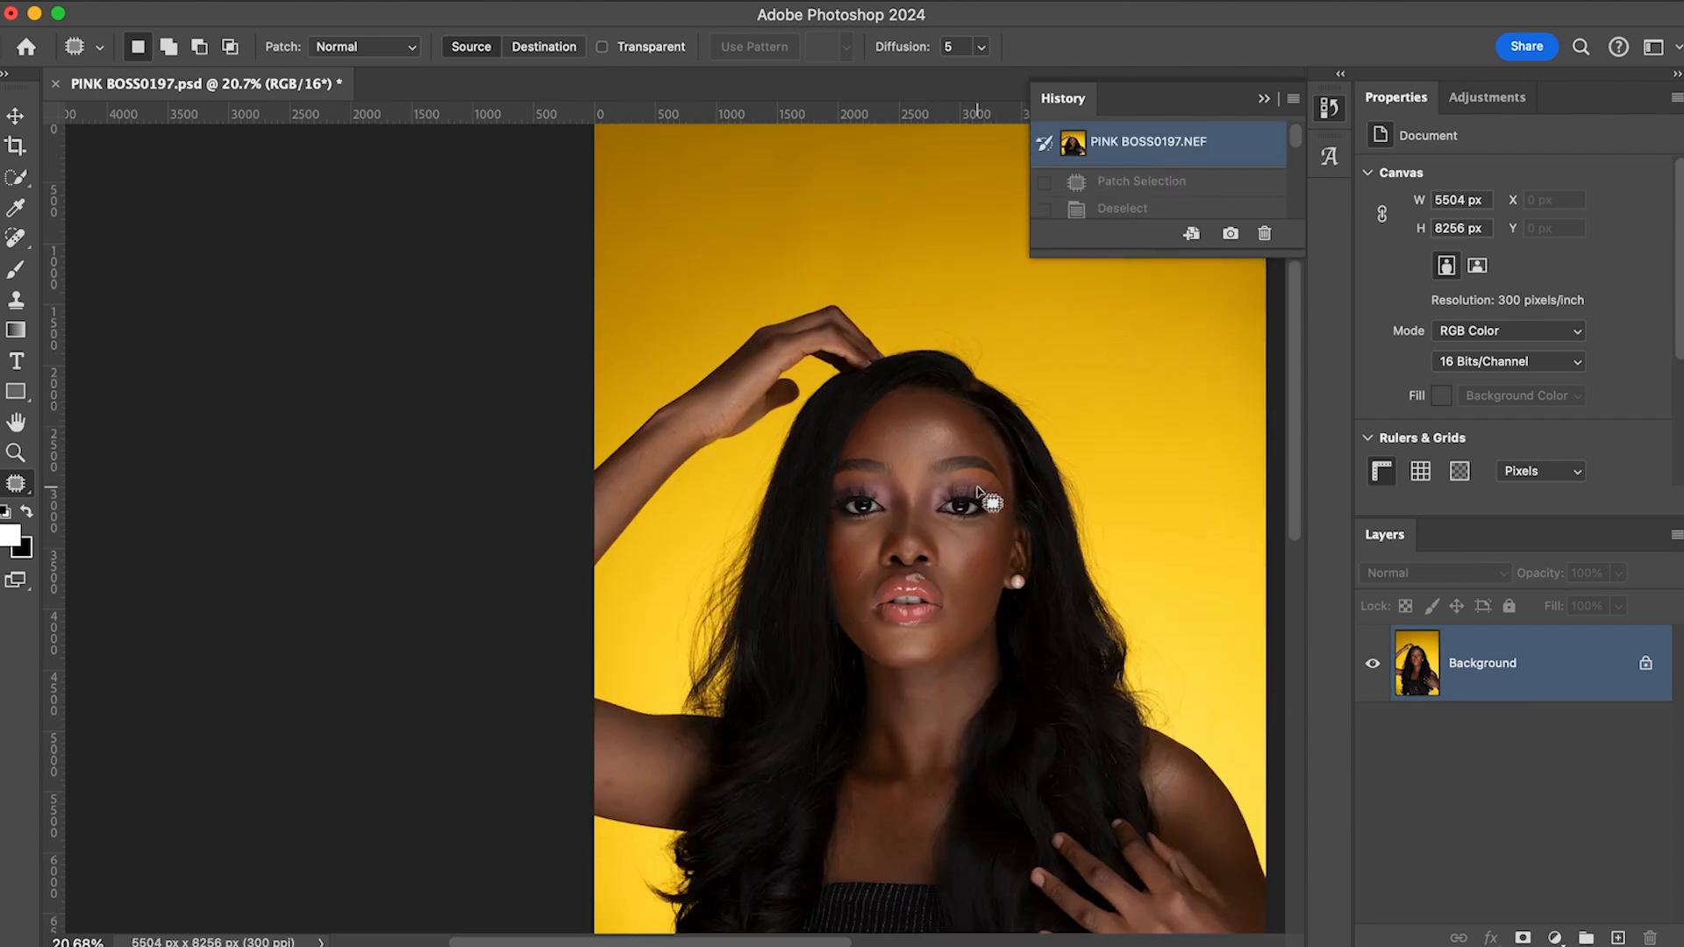
scroll(977, 491, down, 5)
scroll(981, 494, up, 4)
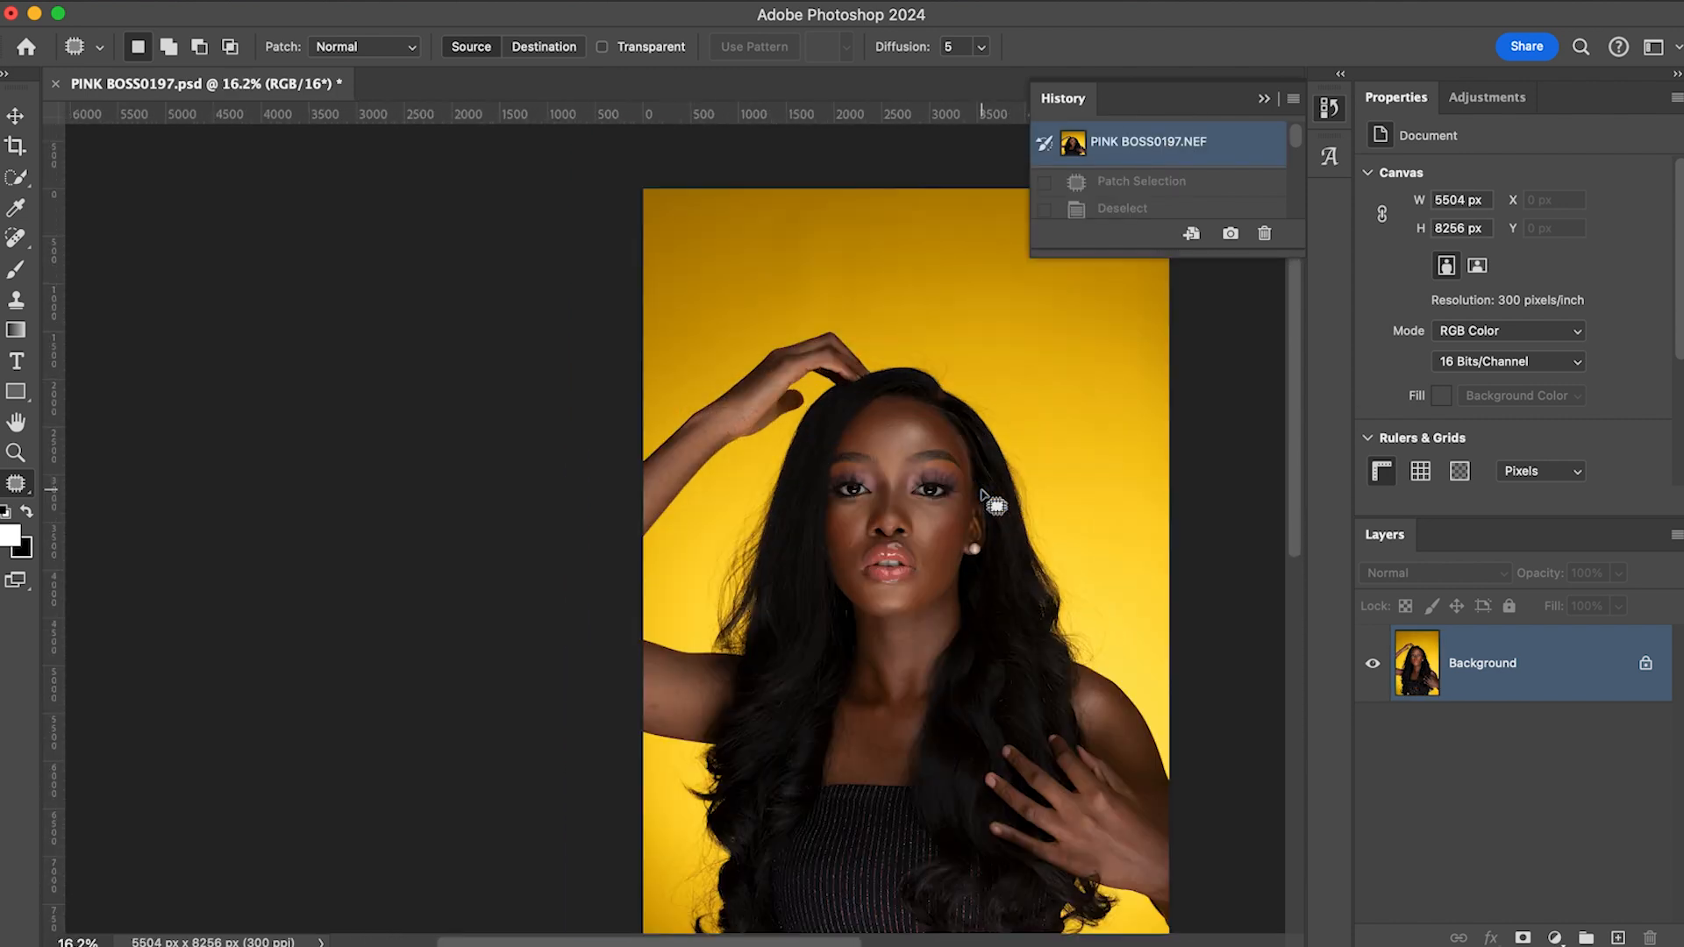
scroll(980, 494, down, 2)
scroll(1182, 200, down, 1)
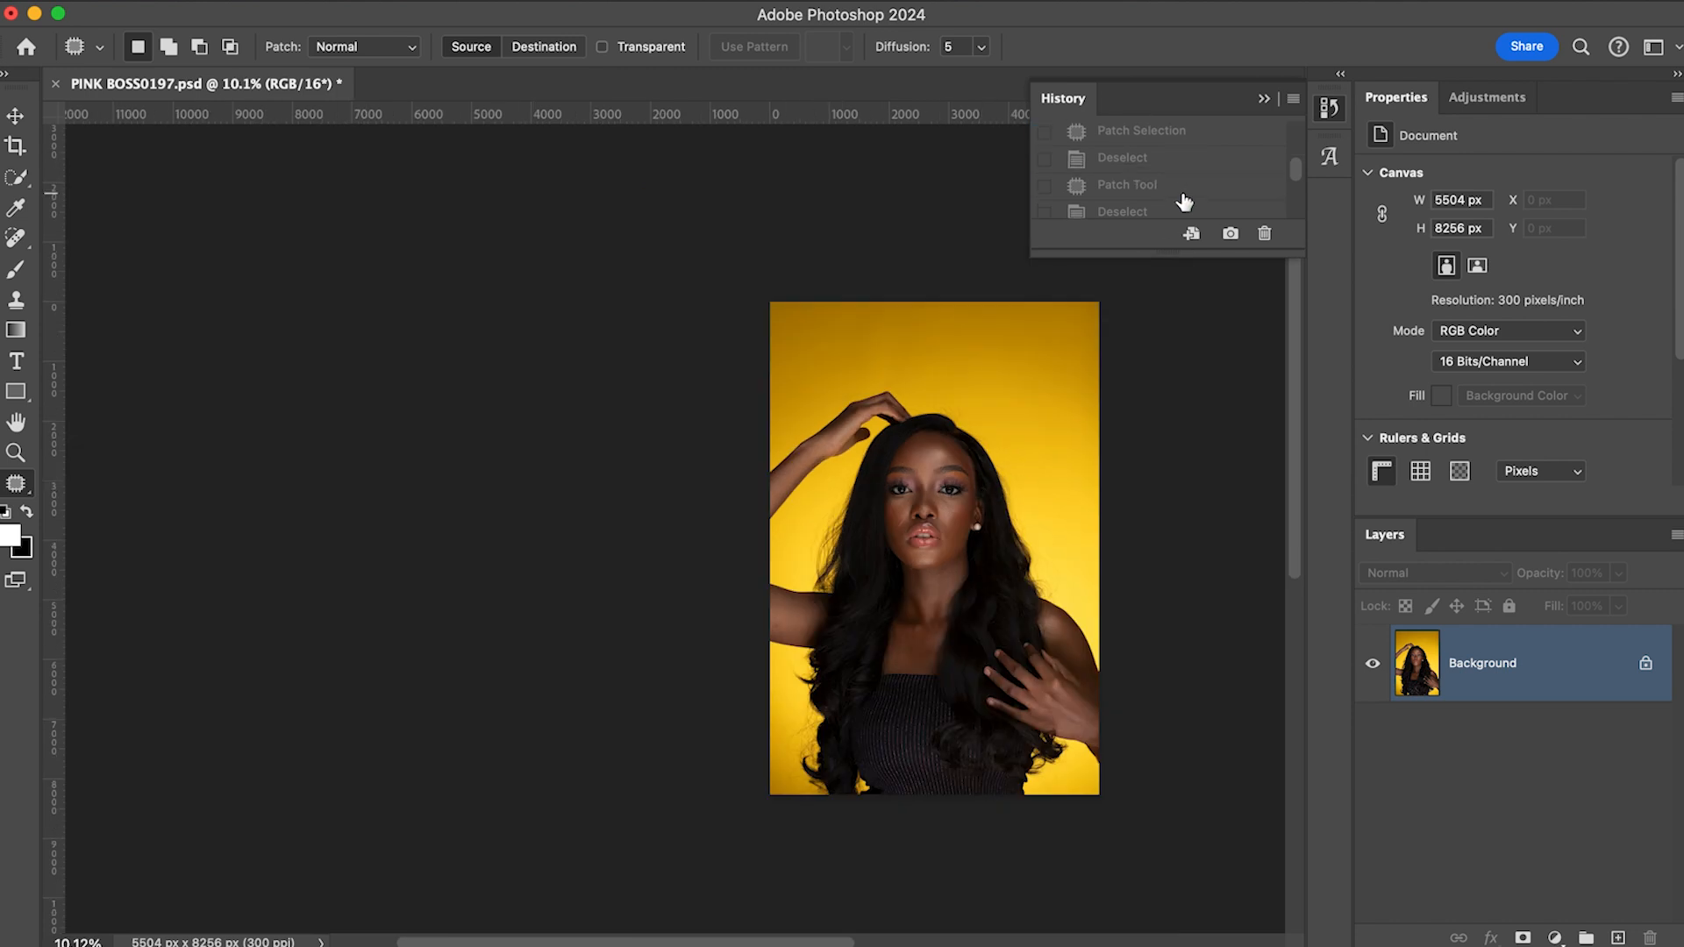
click(1184, 203)
click(1264, 98)
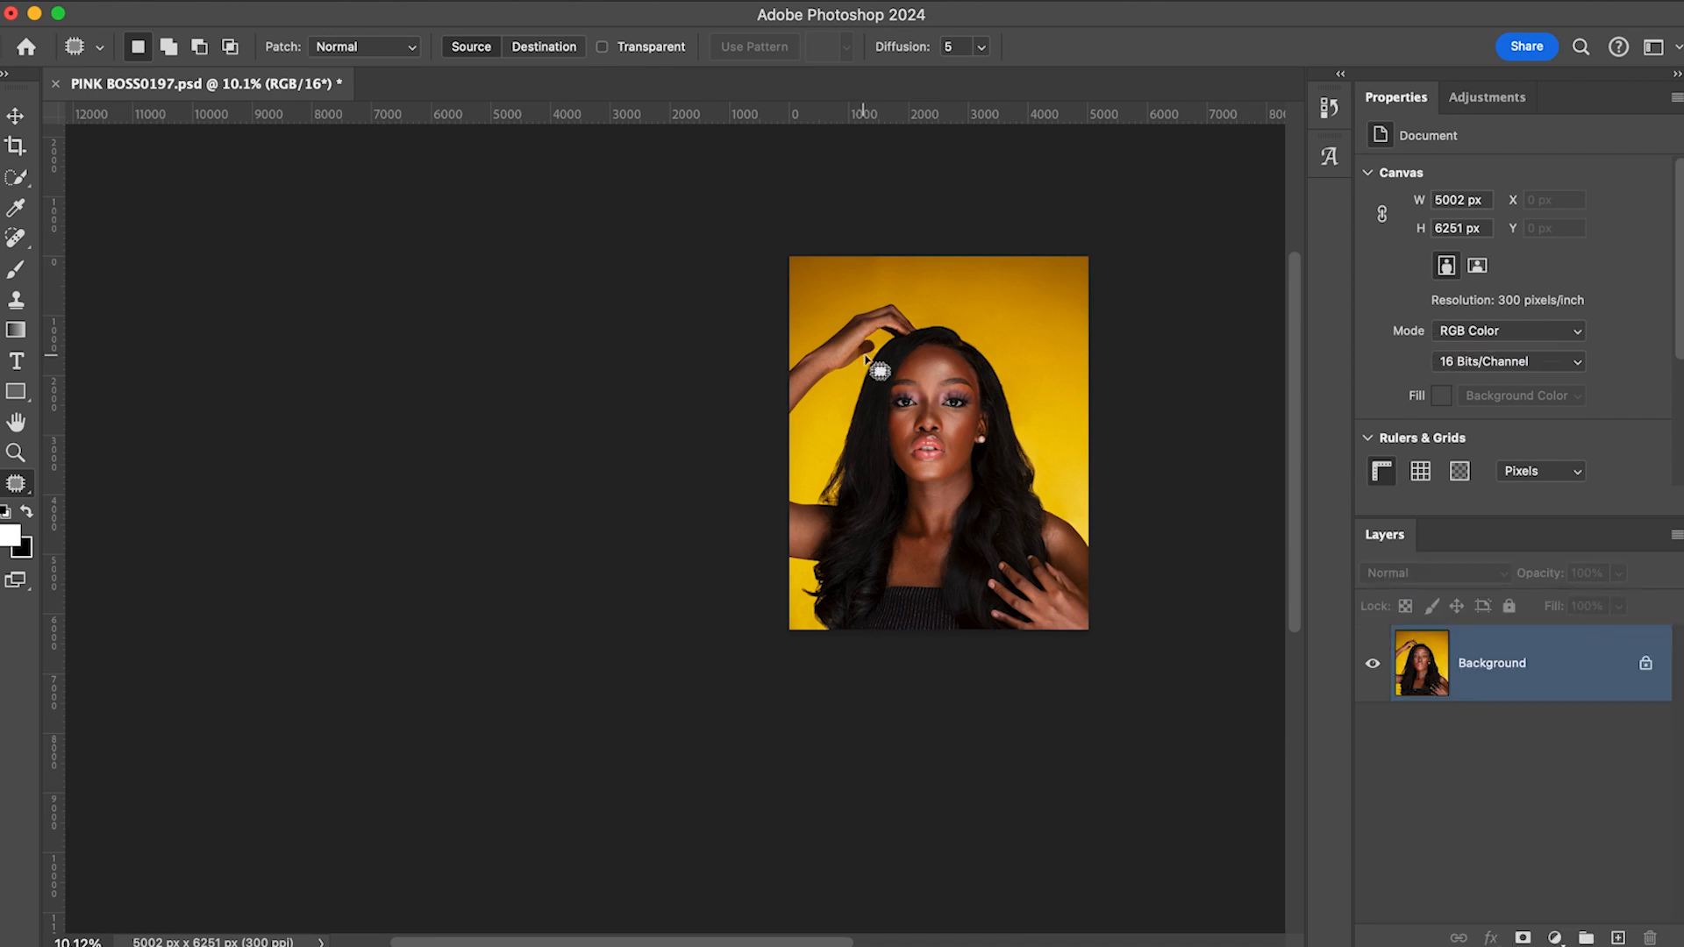
- Run the Frequency Separation 16Bit action from the FX-Ray Retouch set with a Gaussian Blur radius of 3 pixels
key(v)
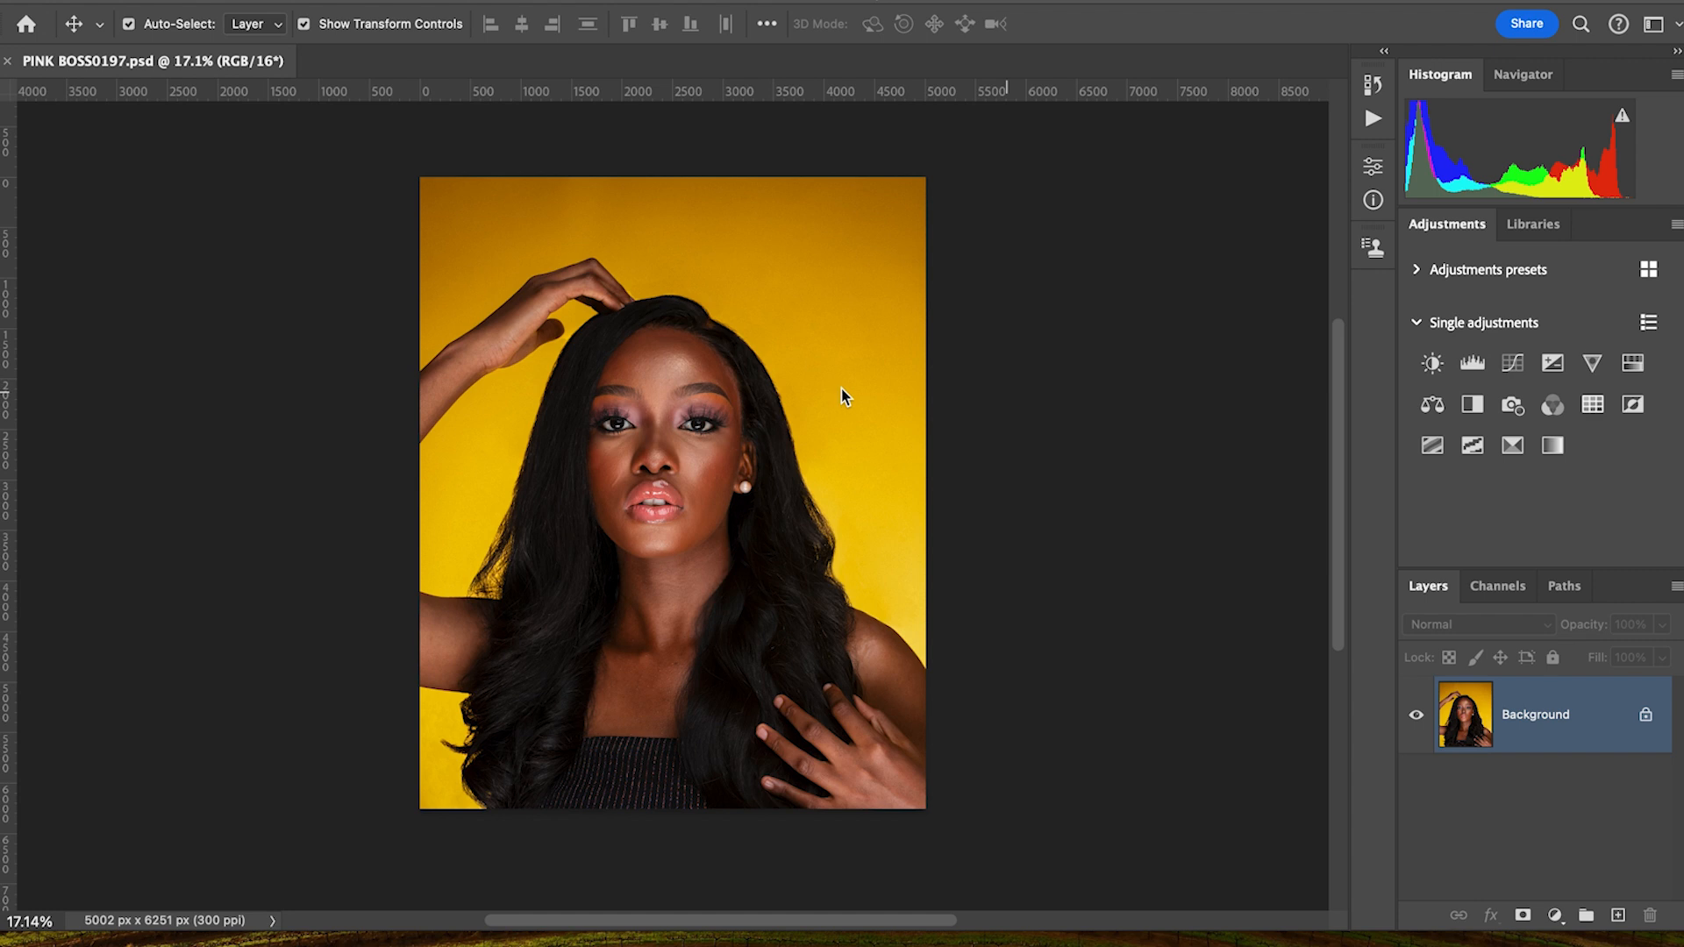
click(1371, 118)
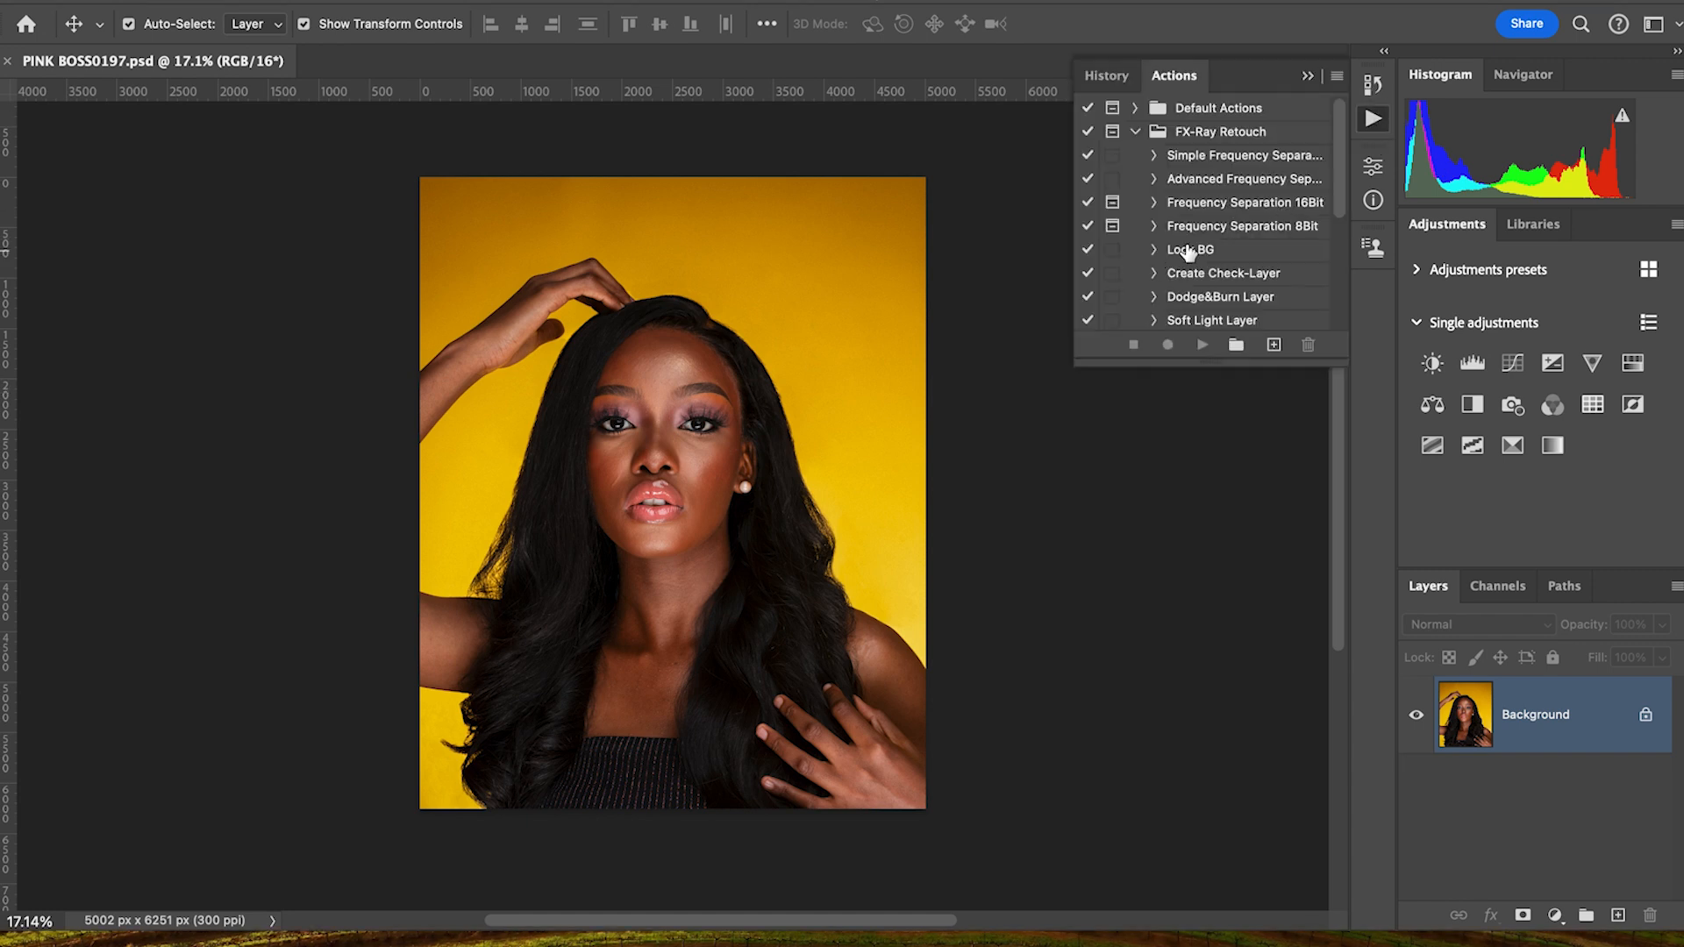
click(1225, 205)
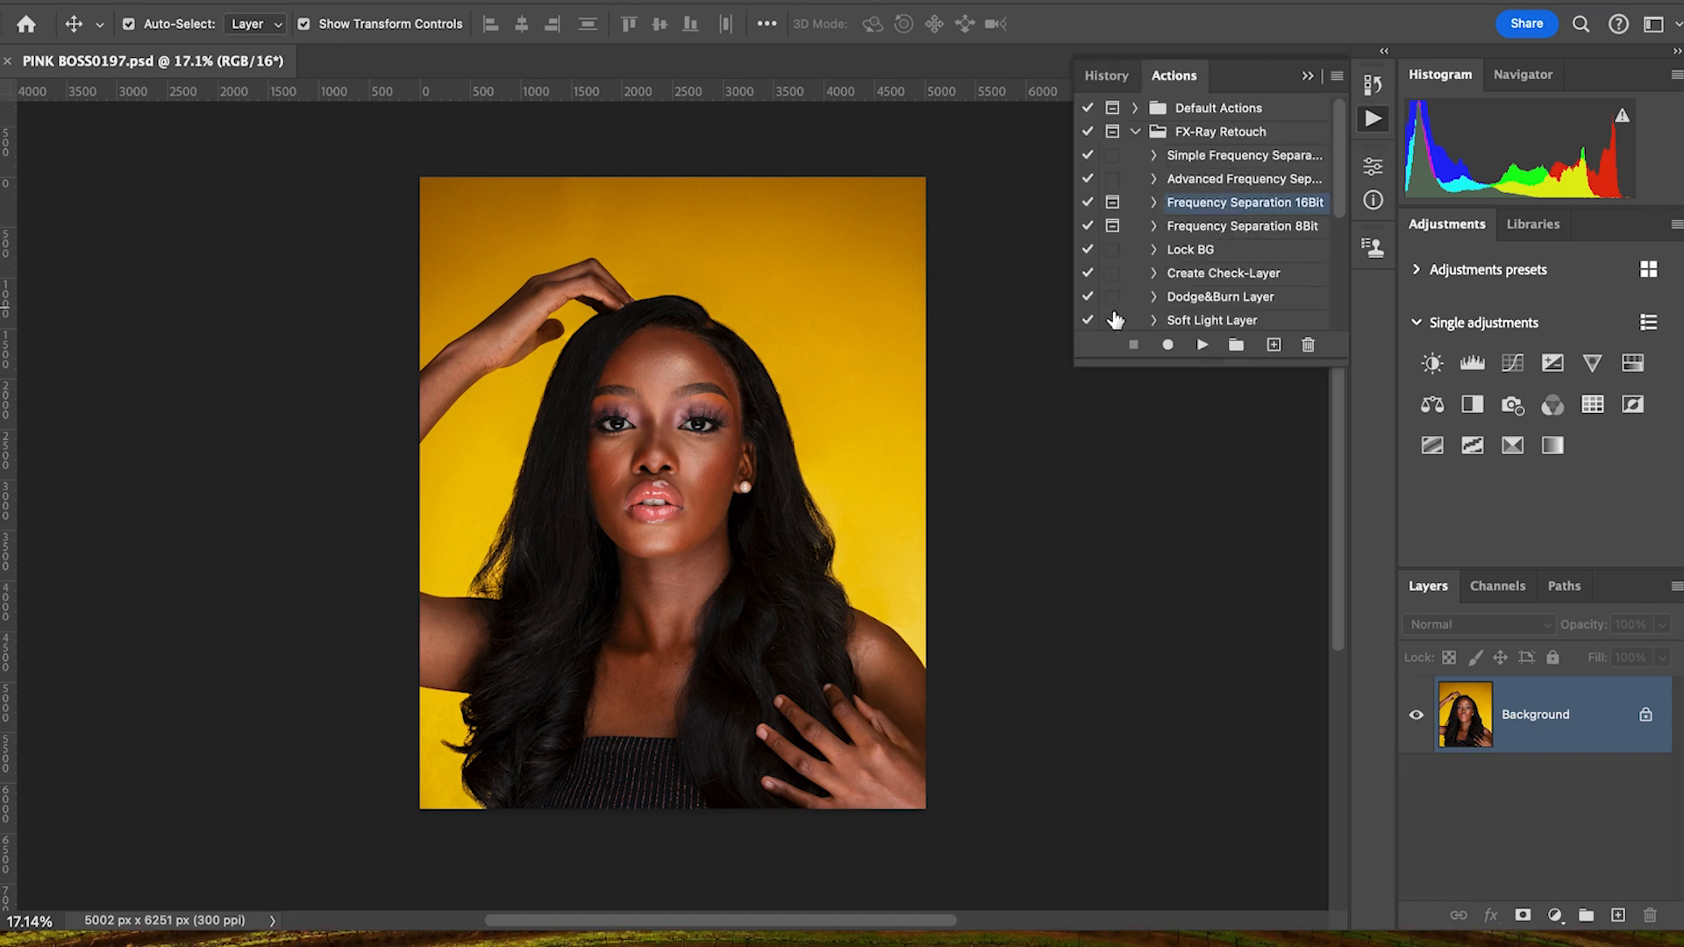
click(1201, 344)
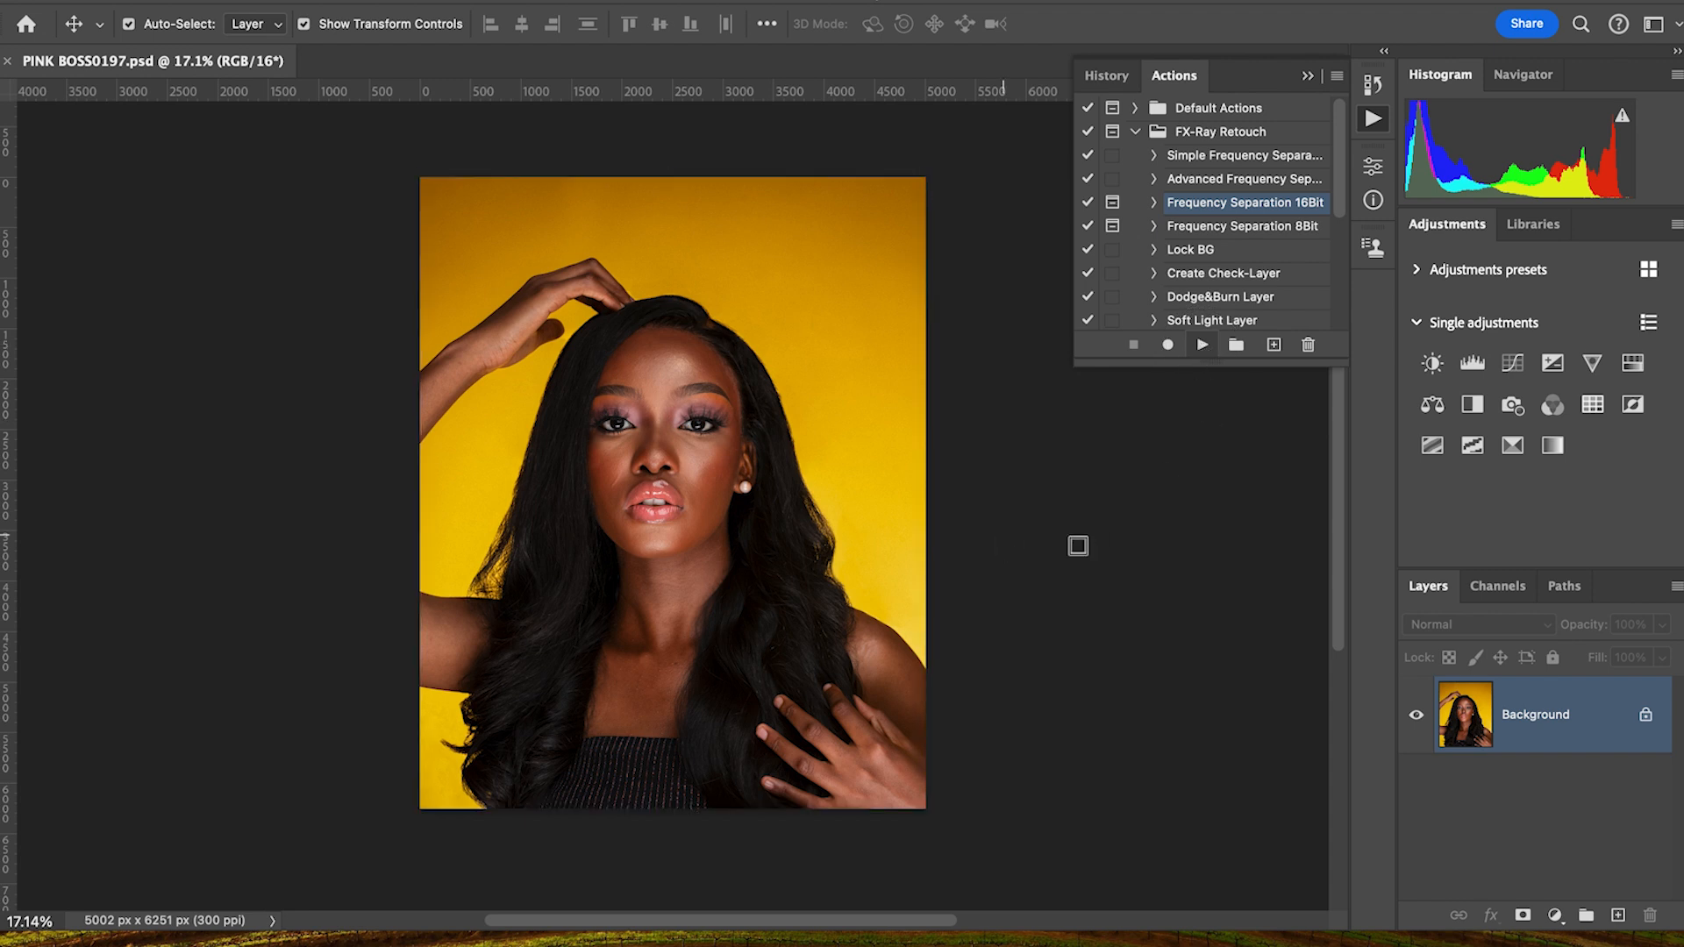
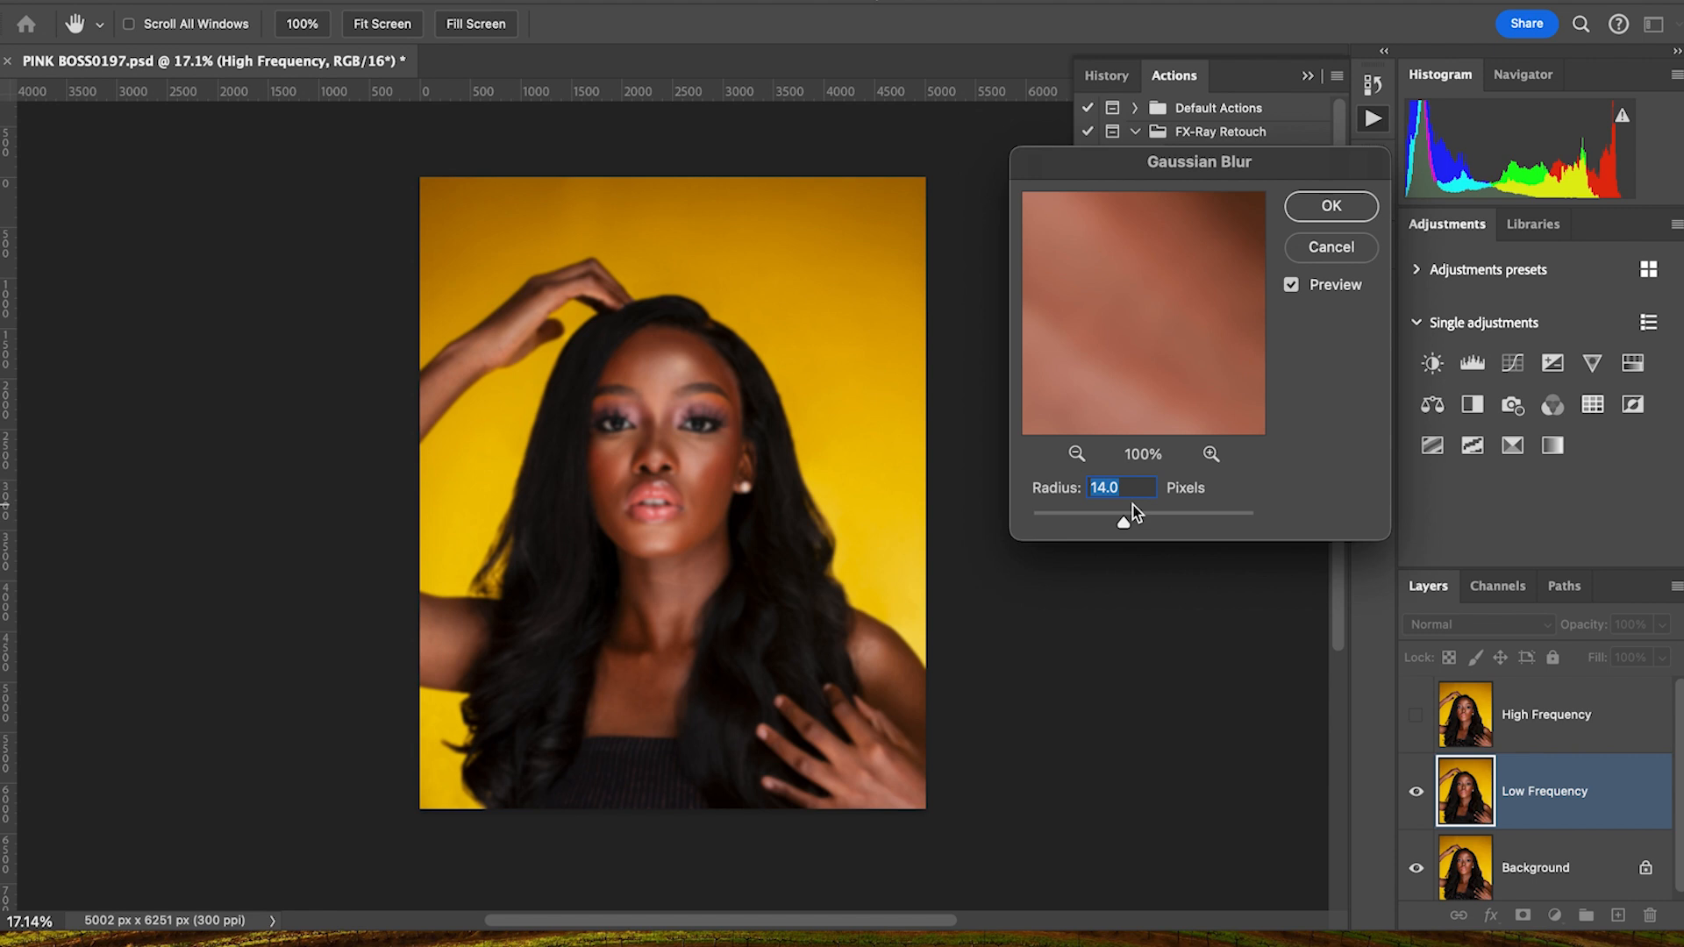
text(3)
click(1332, 209)
- Hide the actions list and switch to the workspace that shows layer properties above the layers
click(1370, 114)
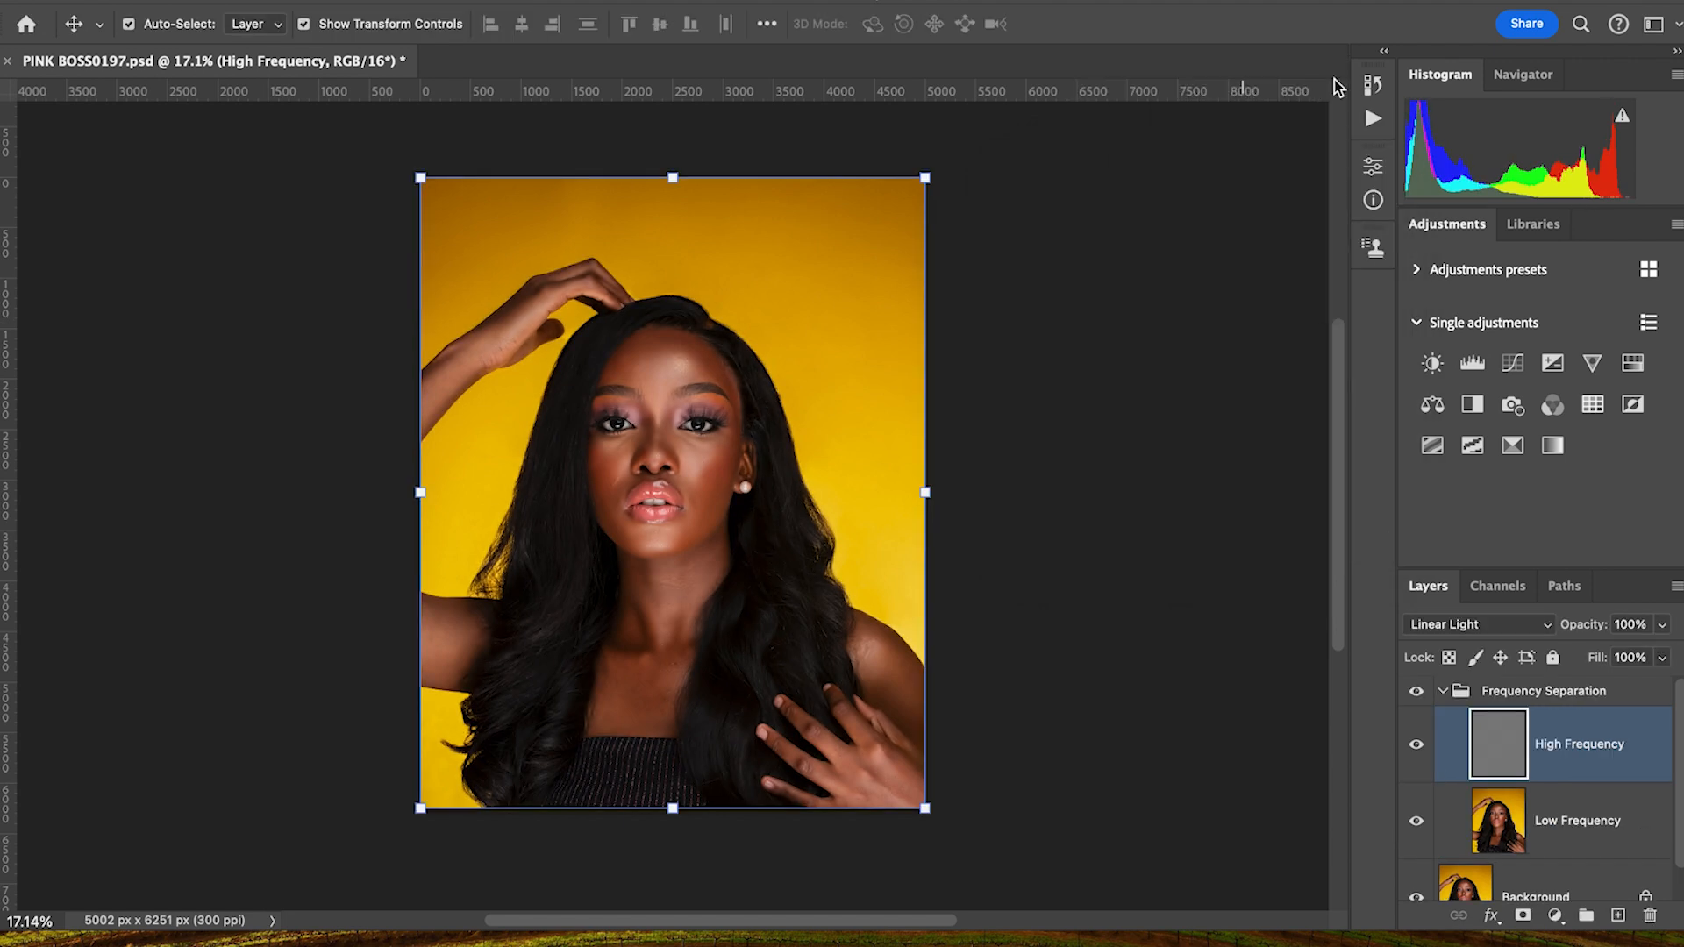
click(1657, 24)
click(1593, 51)
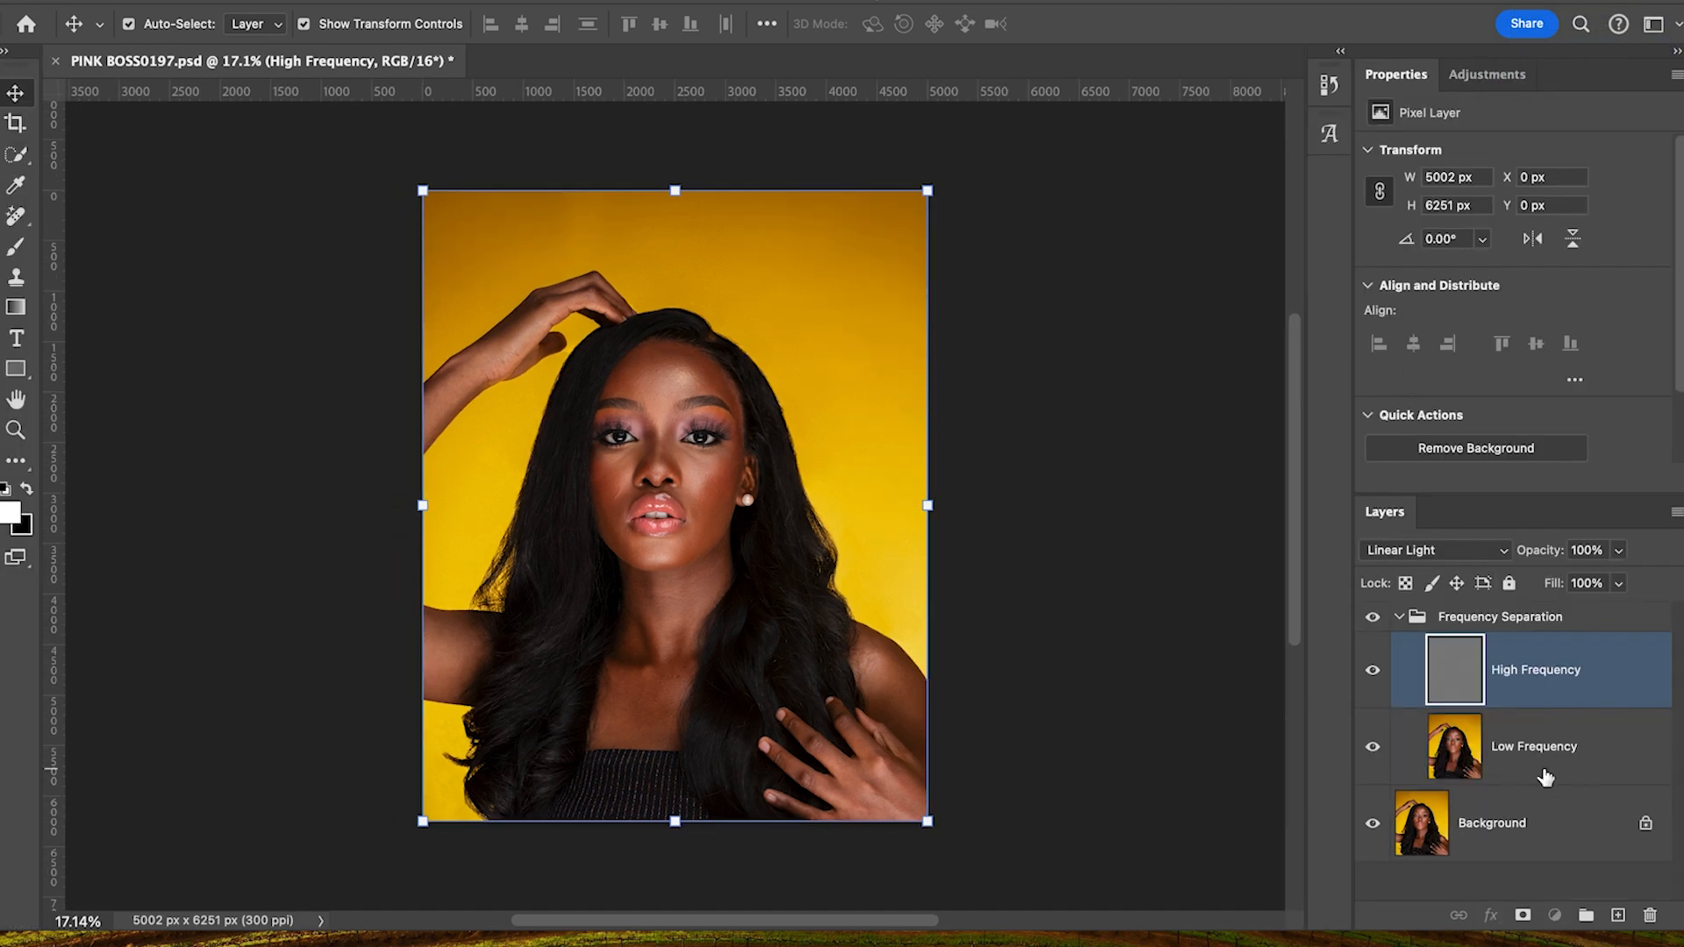
- Select the Low Frequency layer and set the Mixer Brush size to 400 pixels
click(1545, 772)
key(b)
click(16, 483)
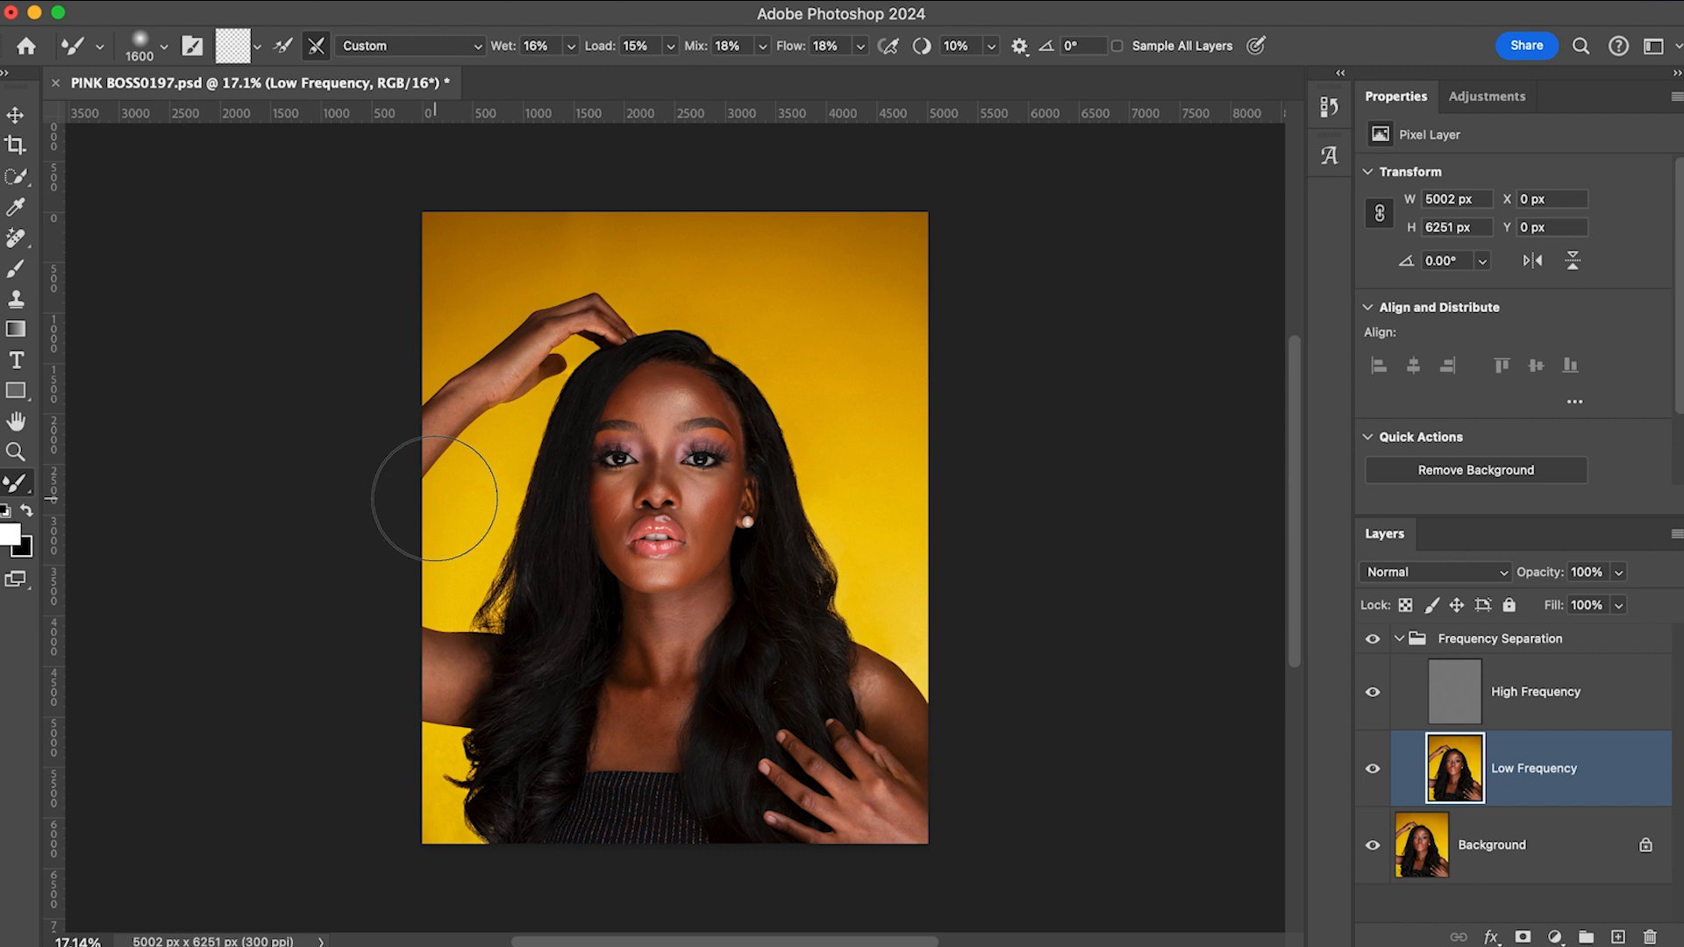
key(bracketleft)
key(bracketleft)
key(bracketleft)
key(bracketleft)
key(bracketleft)
key(bracketleft)
key(bracketleft)
key(bracketleft)
key(bracketleft)
key(bracketleft)
key(bracketleft)
key(bracketleft)
key(bracketleft)
key(bracketleft)
key(bracketleft)
key(bracketleft)
key(bracketright)
key(bracketright)
key(bracketright)
key(bracketright)
scroll(670, 465, up, 5)
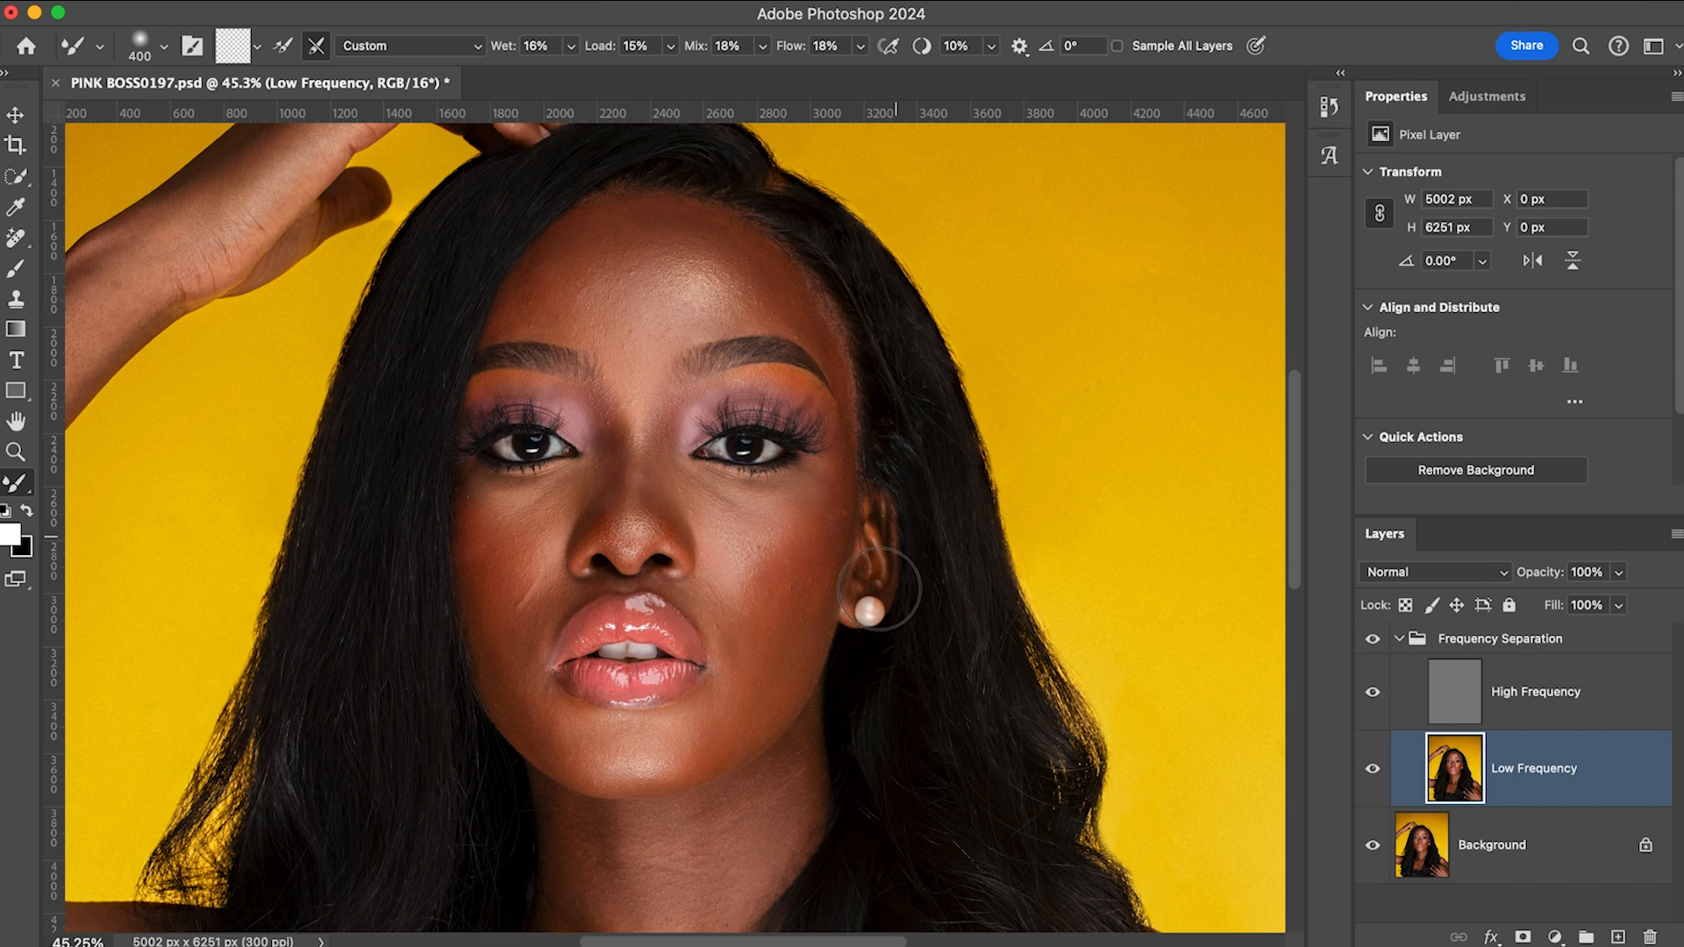
- Reduce the Mixer Brush size to 175 pixels for blending the facial skin on the Low Frequency layer
scroll(834, 563, down, 3)
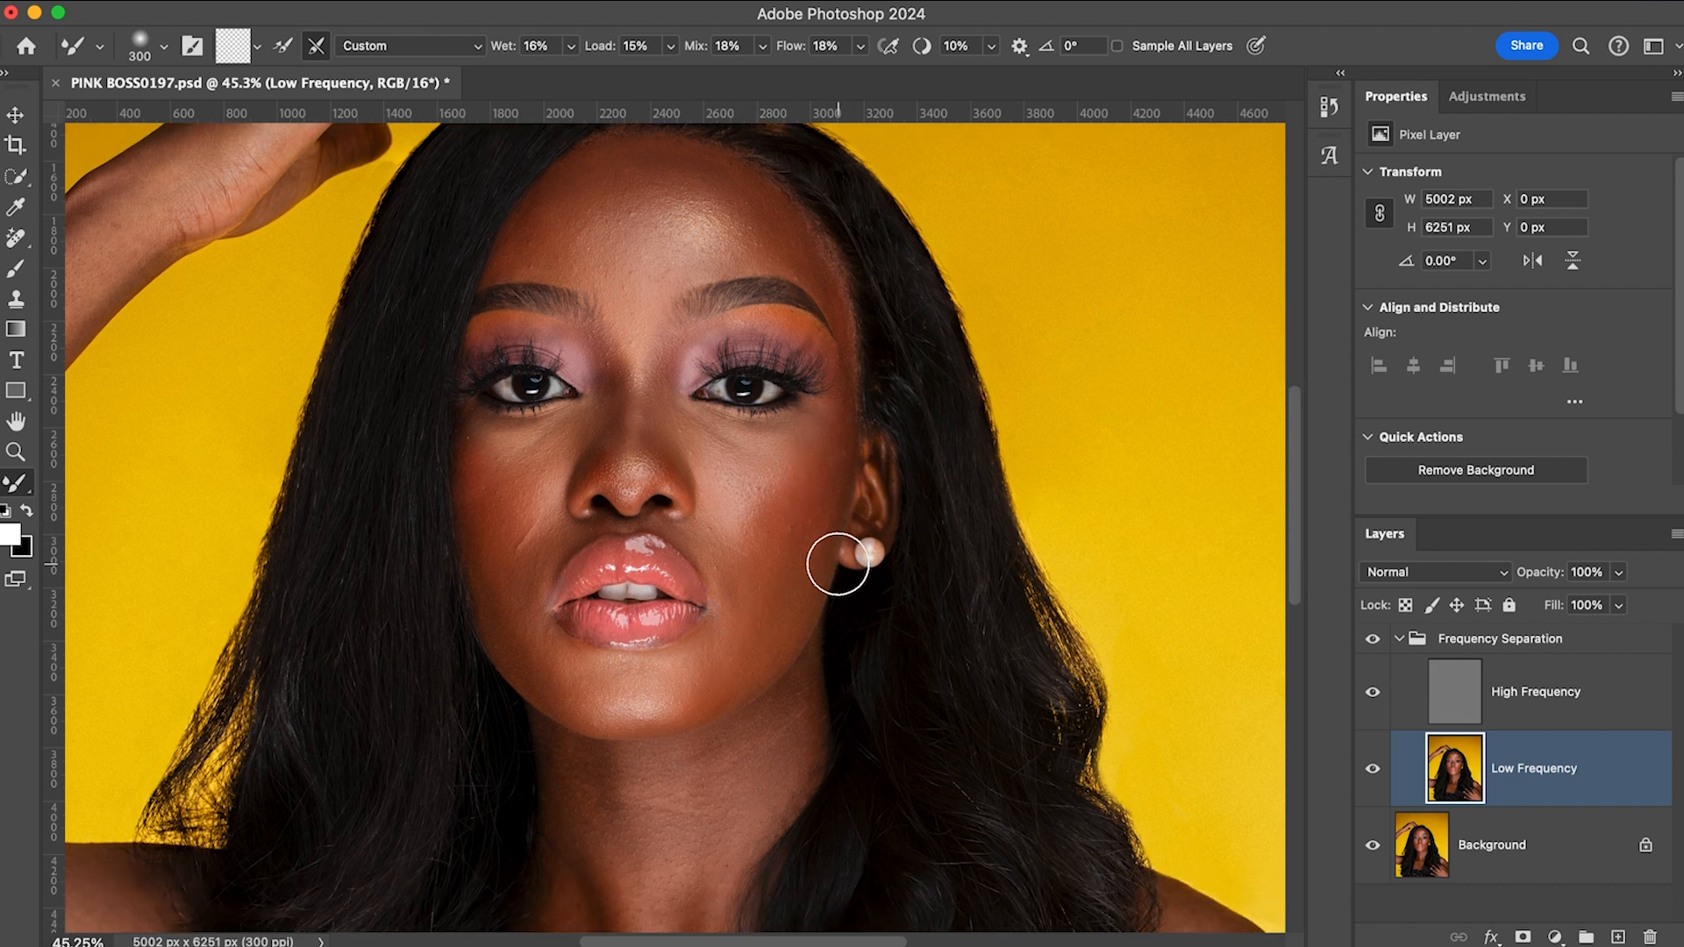
key(bracketleft)
key(bracketleft)
key(bracketleft)
key(bracketleft)
scroll(820, 519, up, 3)
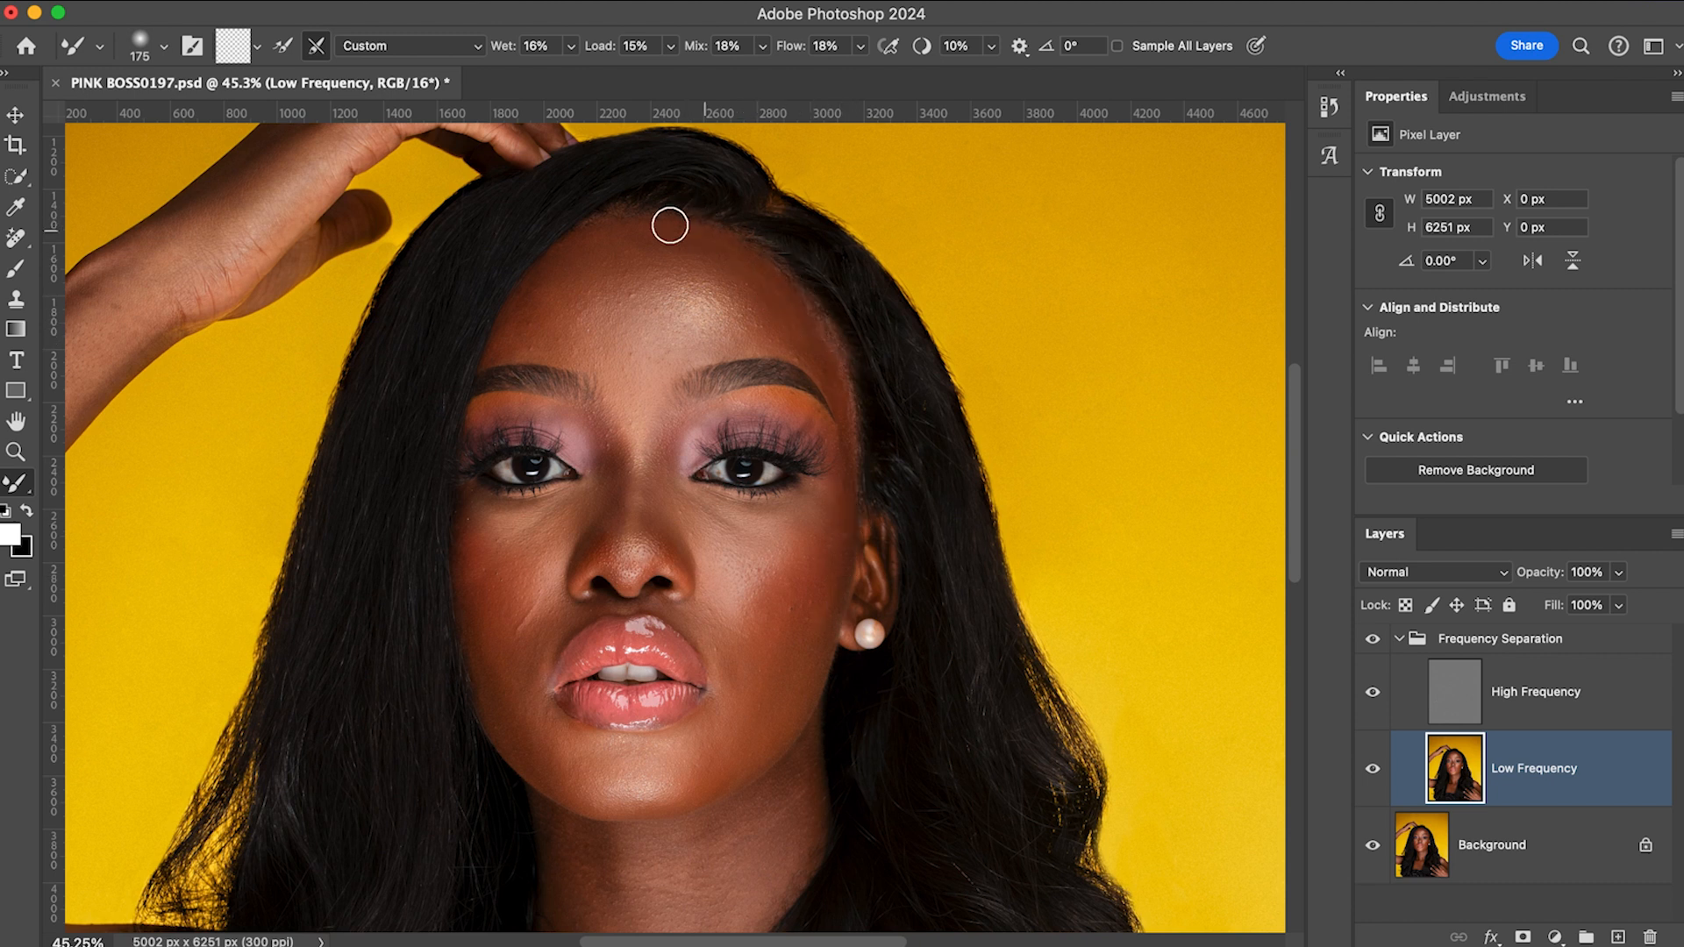
scroll(876, 403, down, 1)
scroll(866, 576, up, 2)
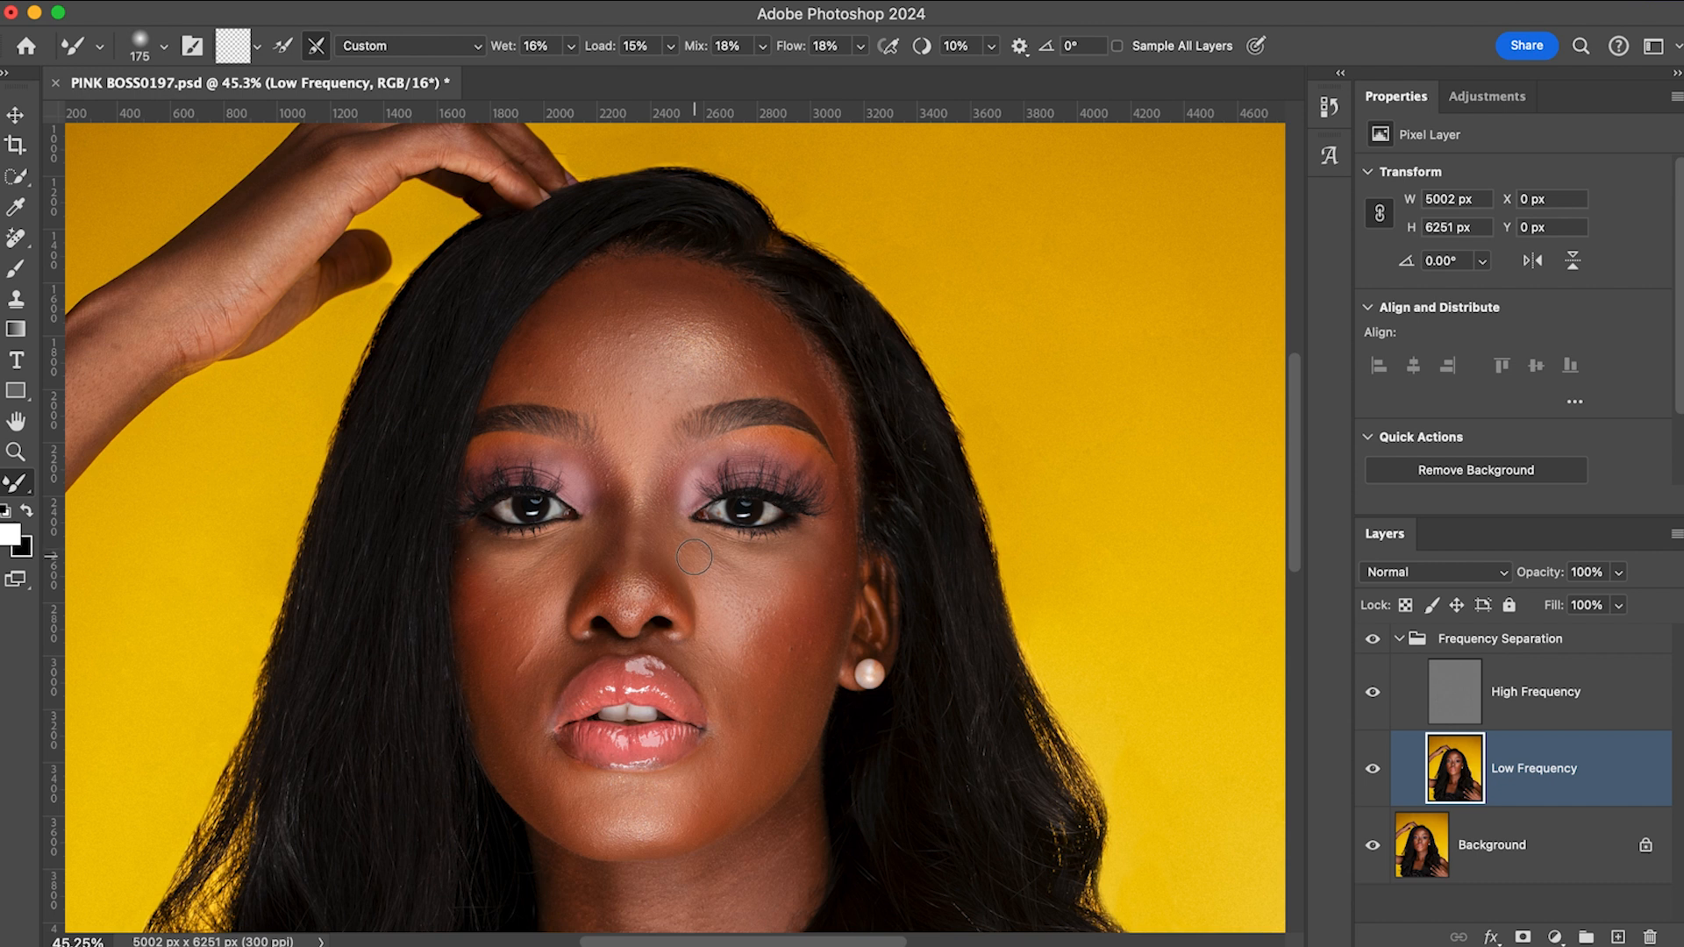
scroll(695, 552, down, 5)
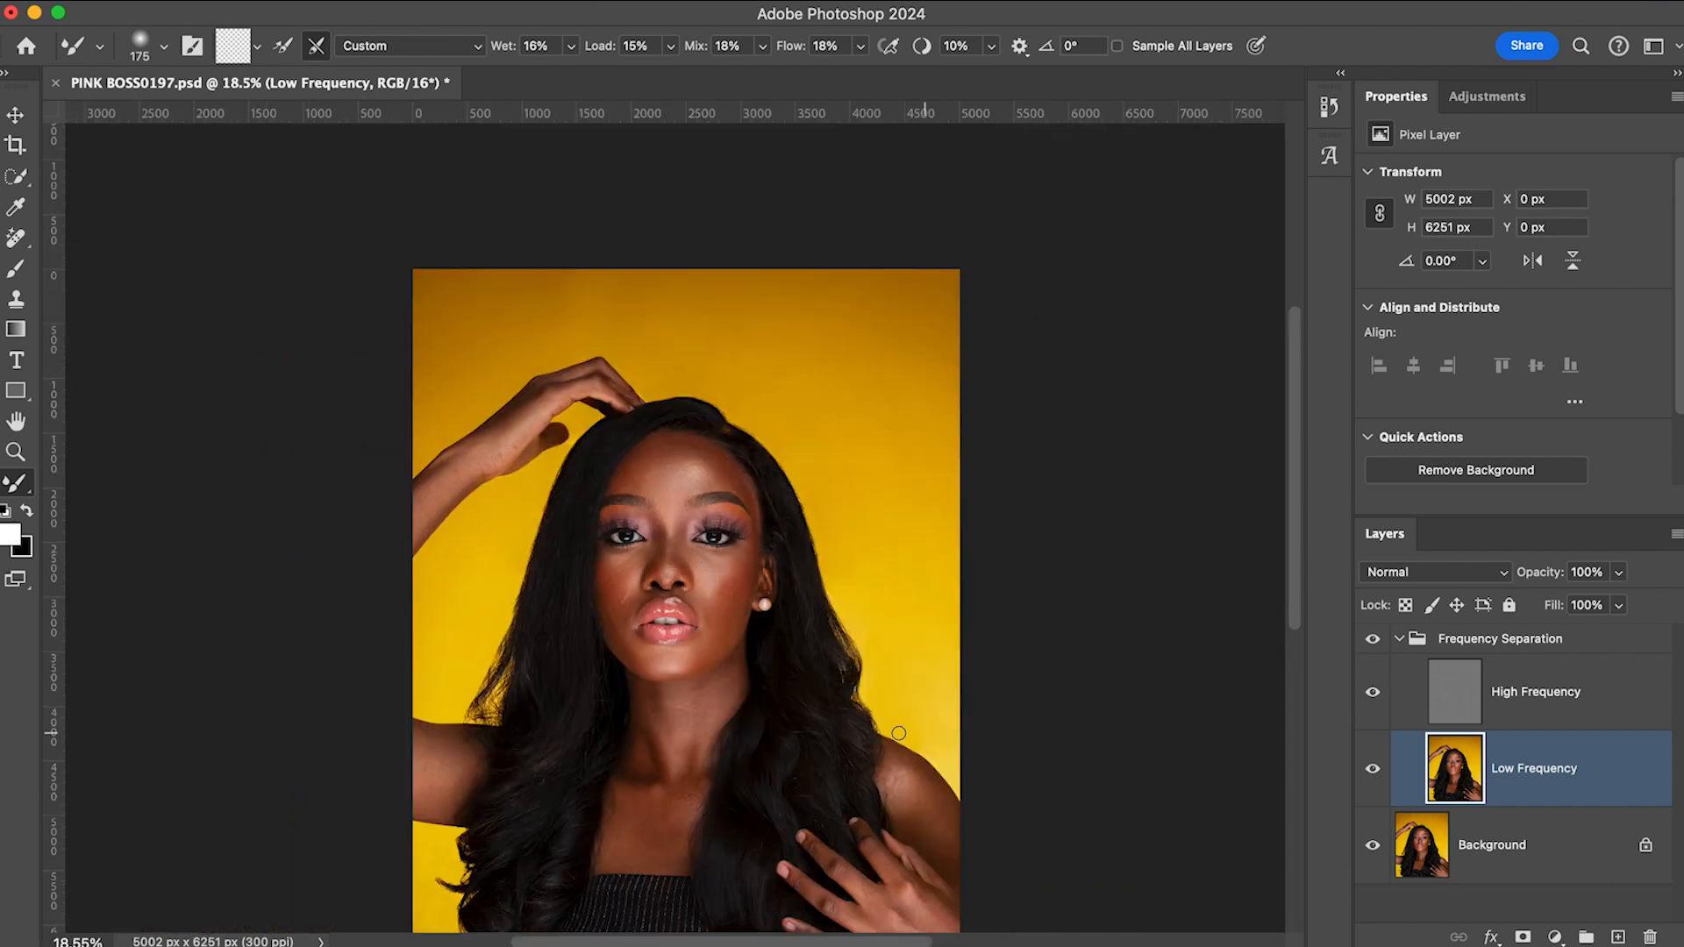
scroll(805, 696, down, 2)
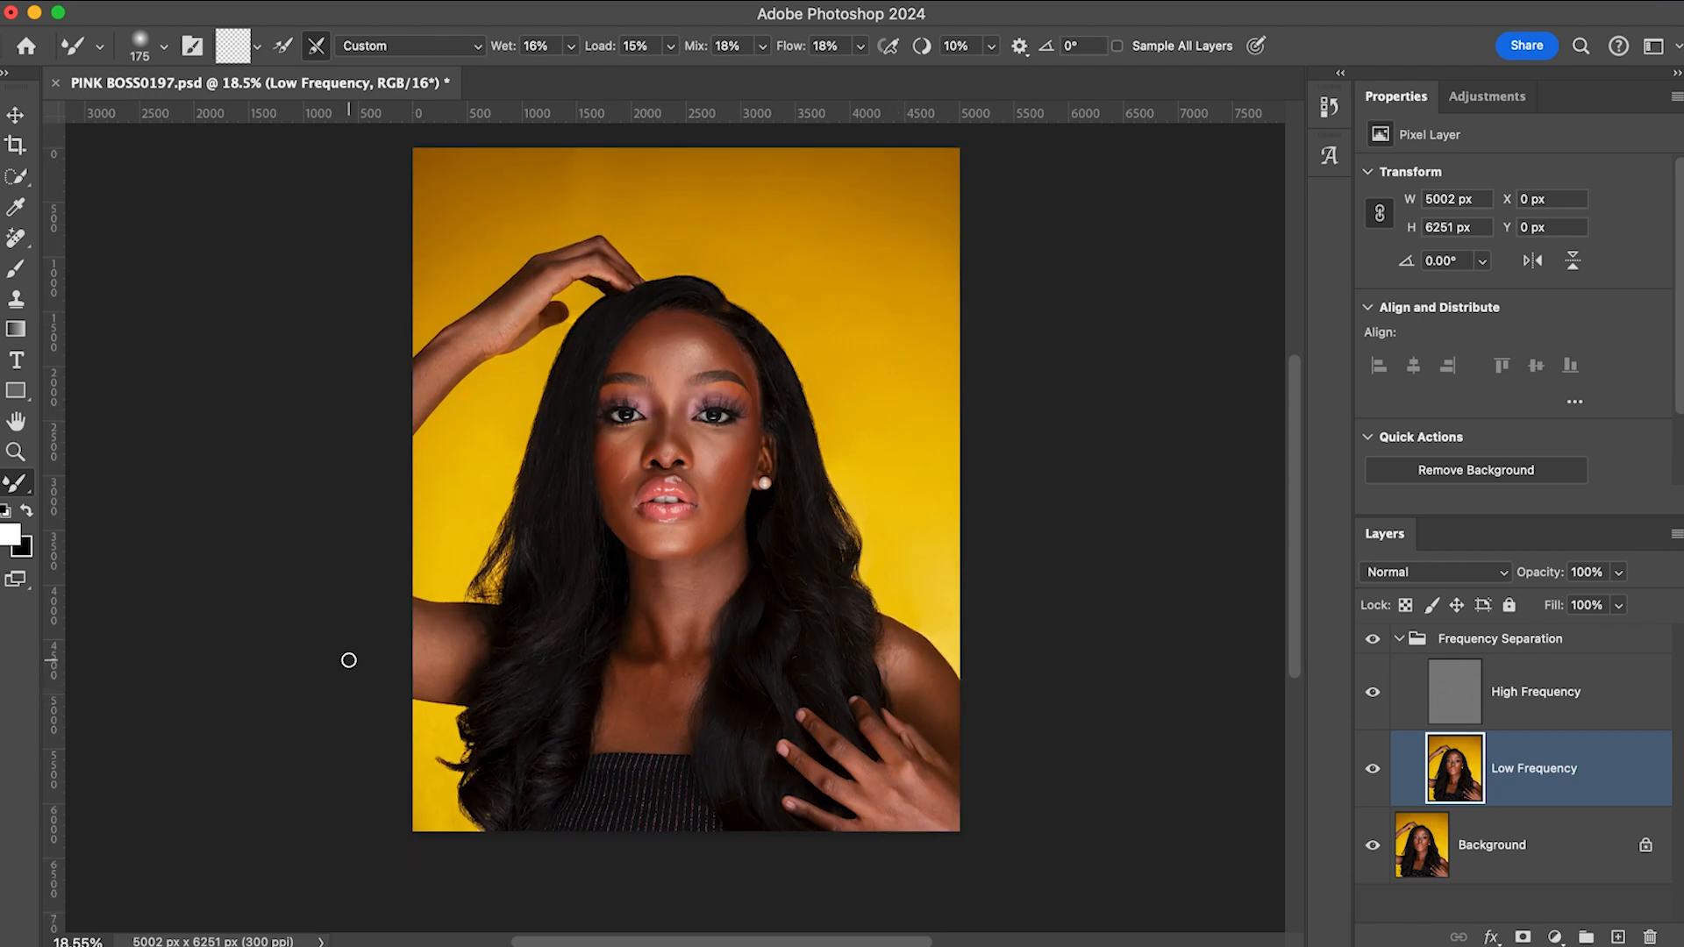
- Blend the skin tones of the lowered arm at the photo's left edge on the Low Frequency layer, varying the Mixer Brush between 250 and 500 px
key(bracketright)
key(bracketright)
key(bracketright)
key(bracketright)
key(bracketright)
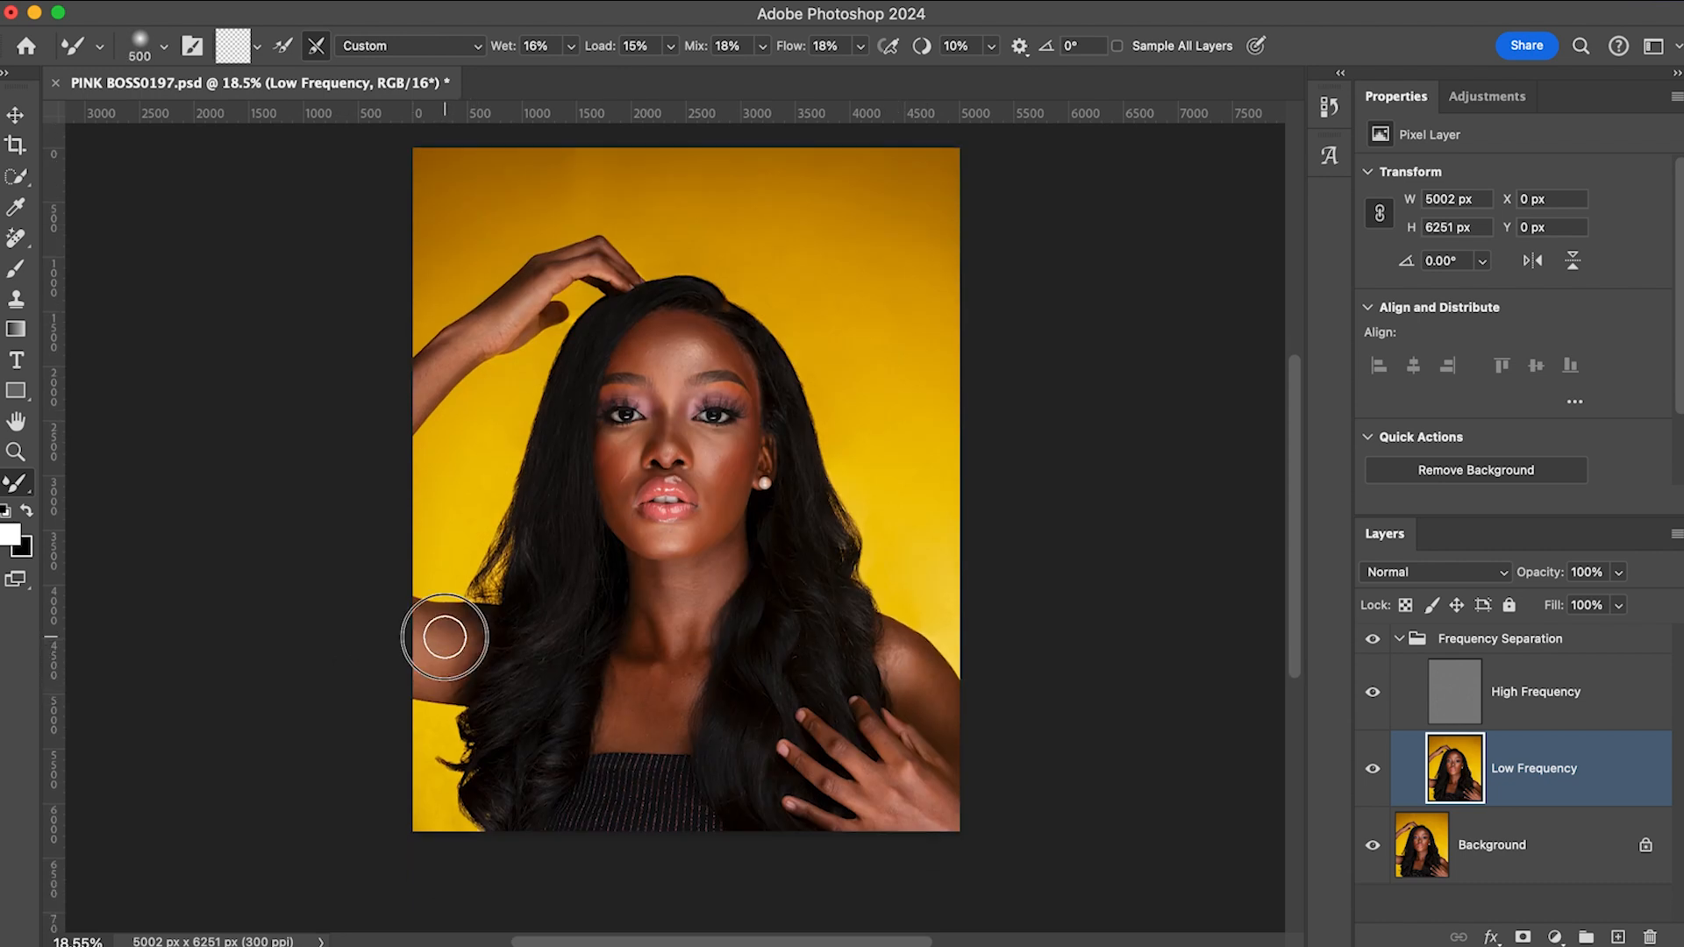
key(bracketleft)
key(bracketleft)
key(bracketleft)
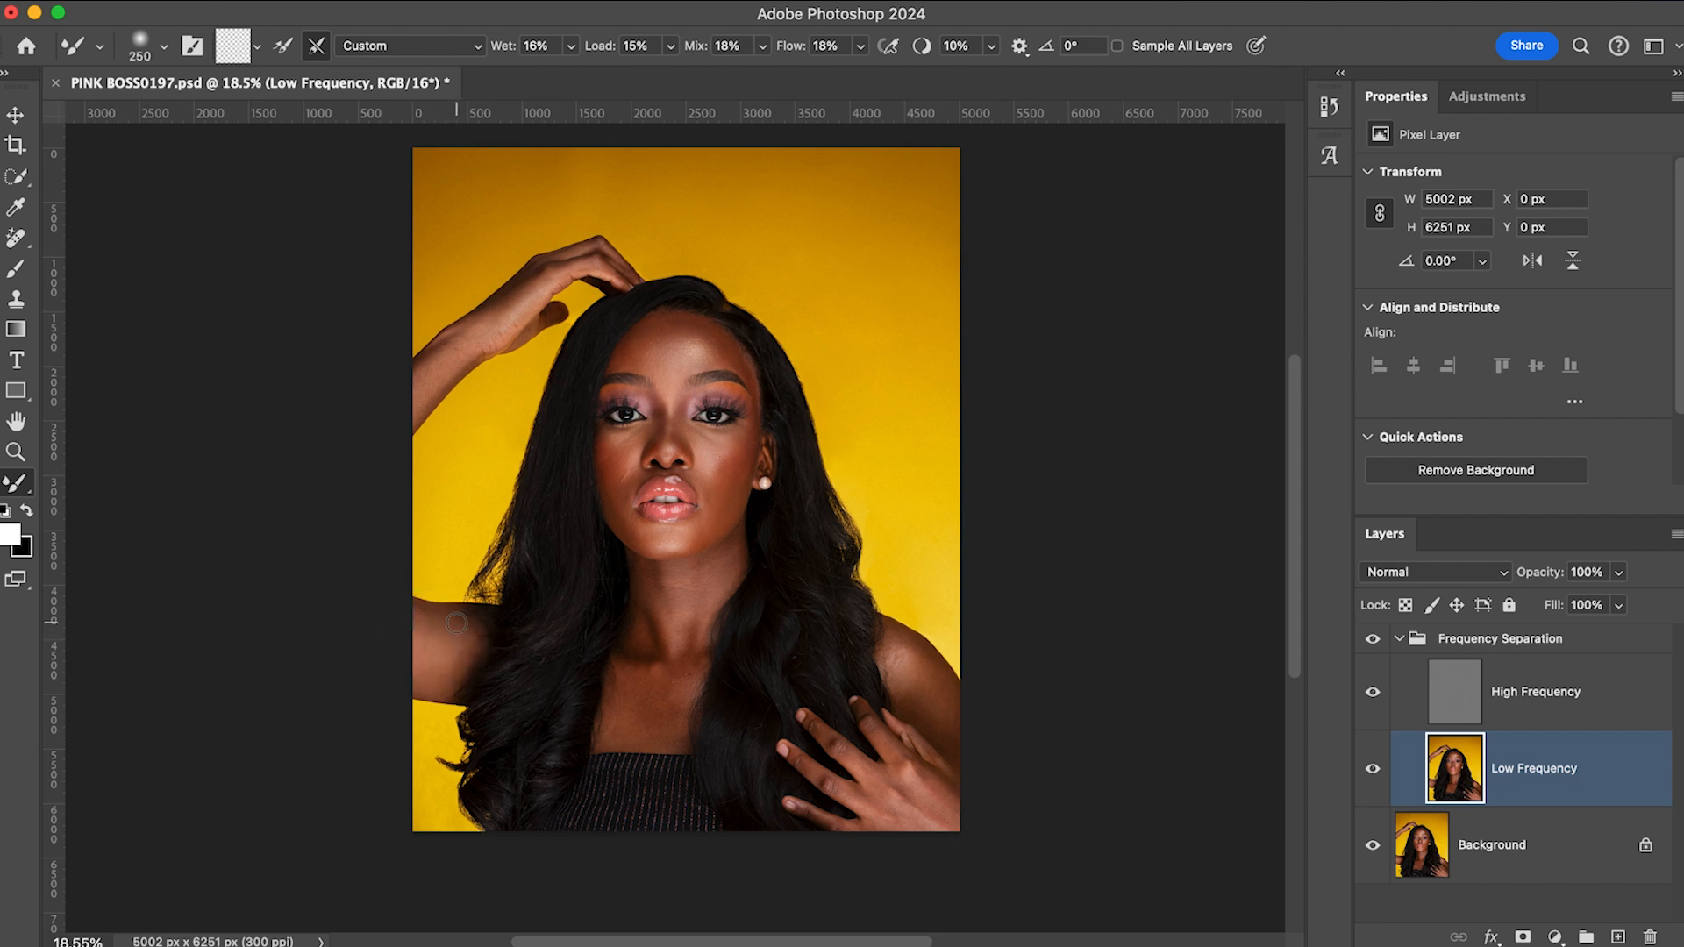
key(bracketright)
key(bracketright)
key(bracketright)
key(bracketright)
key(bracketleft)
key(bracketleft)
key(bracketright)
key(bracketright)
key(bracketleft)
key(bracketleft)
- Smooth the raised forearm and wrist on the Low Frequency layer with a smaller Mixer Brush
scroll(614, 351, down, 3)
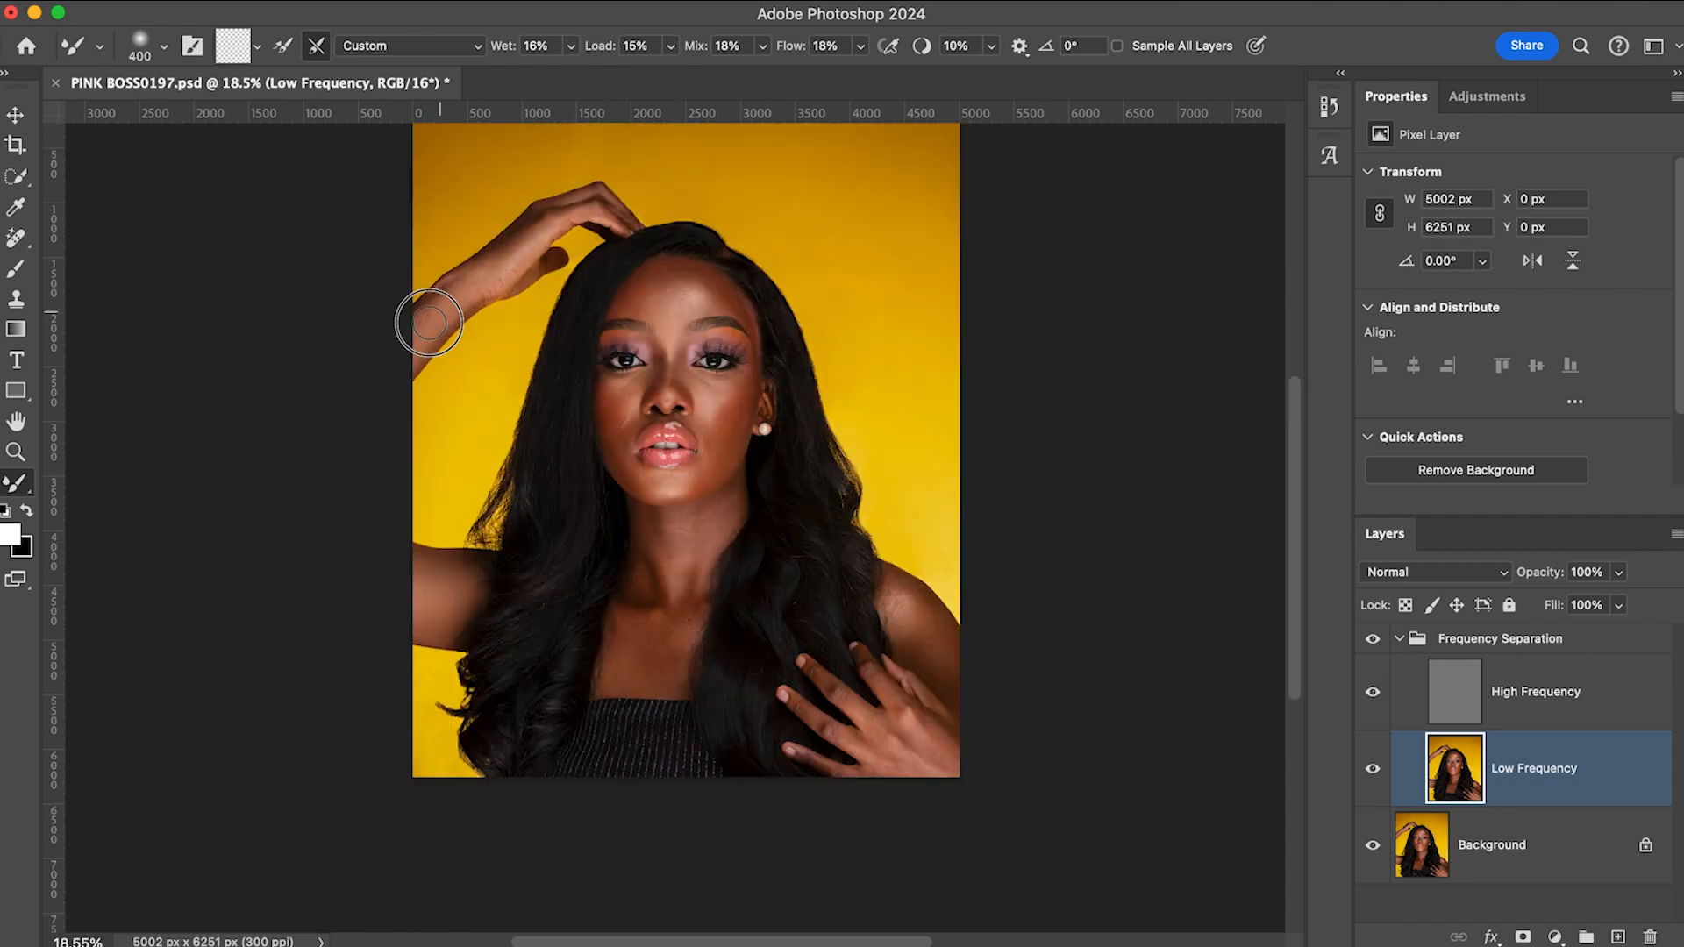
key(bracketleft)
key(bracketleft)
key(bracketleft)
key(bracketleft)
key(bracketleft)
key(bracketleft)
key(bracketright)
mouse_move(500, 269)
mouse_down()
mouse_move(489, 288)
mouse_move(515, 263)
mouse_up()
key(bracketleft)
key(bracketright)
drag(490, 289, 497, 288)
- Smooth the back of the raised hand and the start of its fingers with a Mixer Brush of about 150 px
mouse_move(546, 236)
mouse_down()
mouse_move(522, 220)
mouse_move(589, 192)
mouse_move(575, 195)
mouse_up()
key(bracketright)
key(bracketright)
key(bracketleft)
key(bracketleft)
key(bracketright)
key(bracketright)
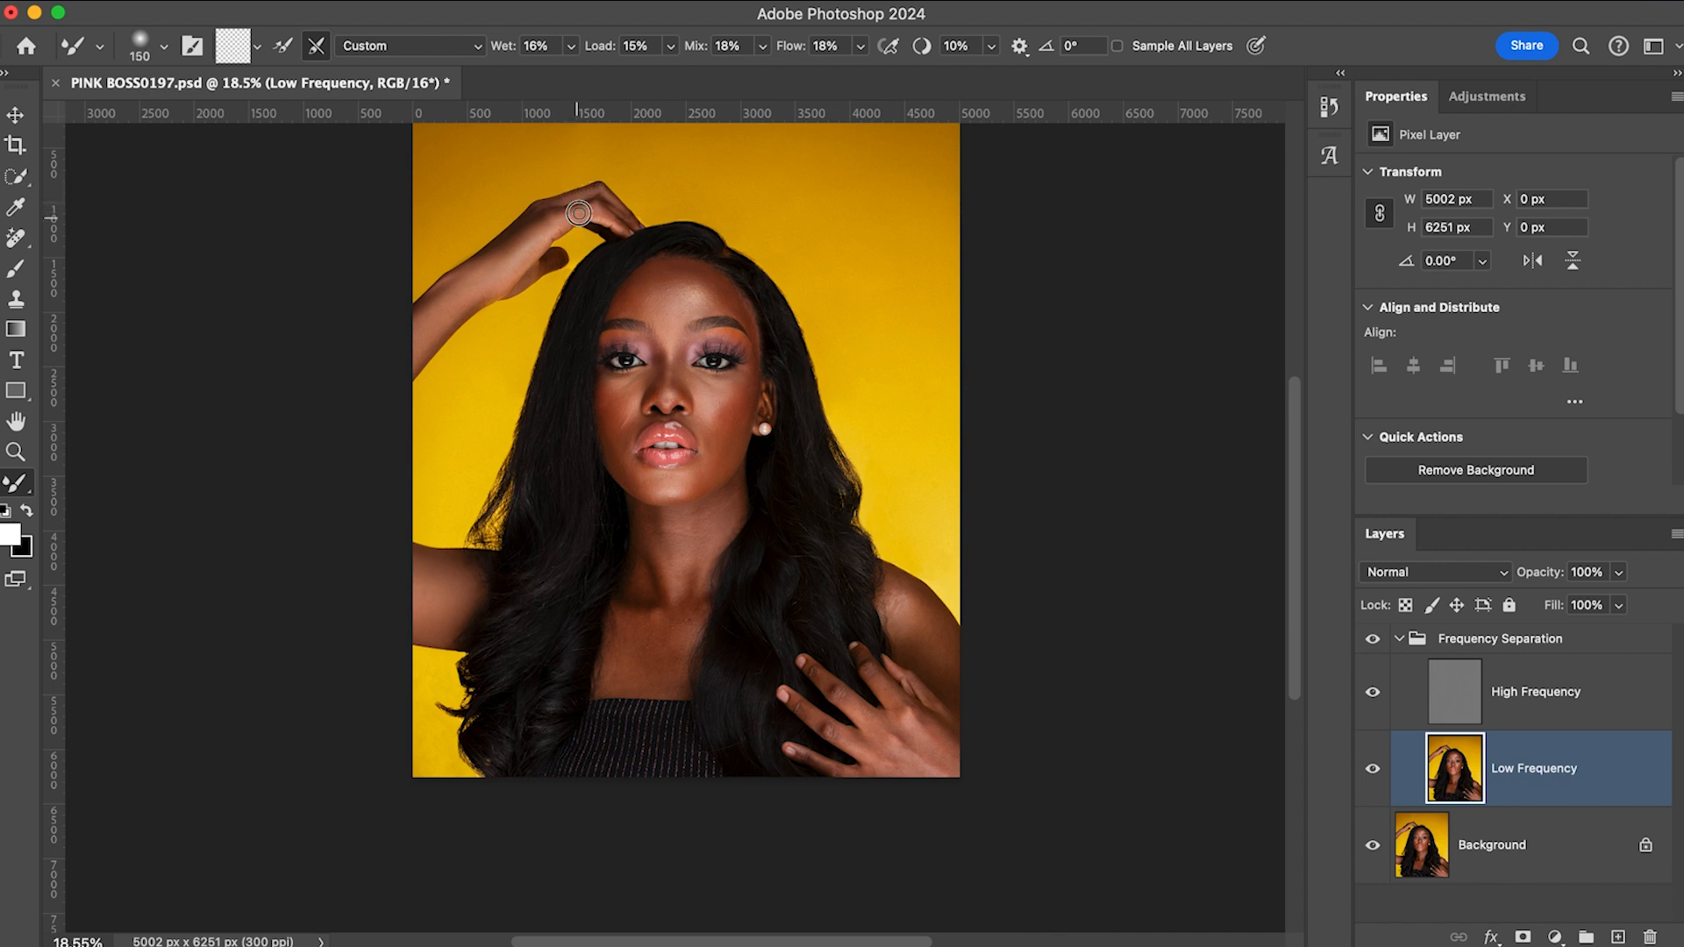
mouse_move(583, 214)
mouse_down()
mouse_move(552, 218)
mouse_move(622, 228)
mouse_up()
- Blend the tones along the fingers of the raised hand, adapting the small Mixer Brush to each finger's width
key(bracketright)
key(bracketright)
key(bracketleft)
key(bracketleft)
key(bracketright)
key(bracketleft)
key(bracketleft)
key(bracketright)
key(bracketleft)
key(bracketright)
key(bracketright)
key(bracketleft)
key(bracketleft)
key(bracketright)
key(bracketright)
key(bracketright)
key(bracketleft)
key(bracketleft)
key(bracketleft)
- Blend the lowered arm beside the hair once more with the Mixer Brush enlarged to 250 px
key(bracketright)
key(bracketright)
key(bracketright)
key(bracketright)
key(bracketright)
key(bracketright)
key(bracketright)
key(bracketright)
key(bracketleft)
key(bracketleft)
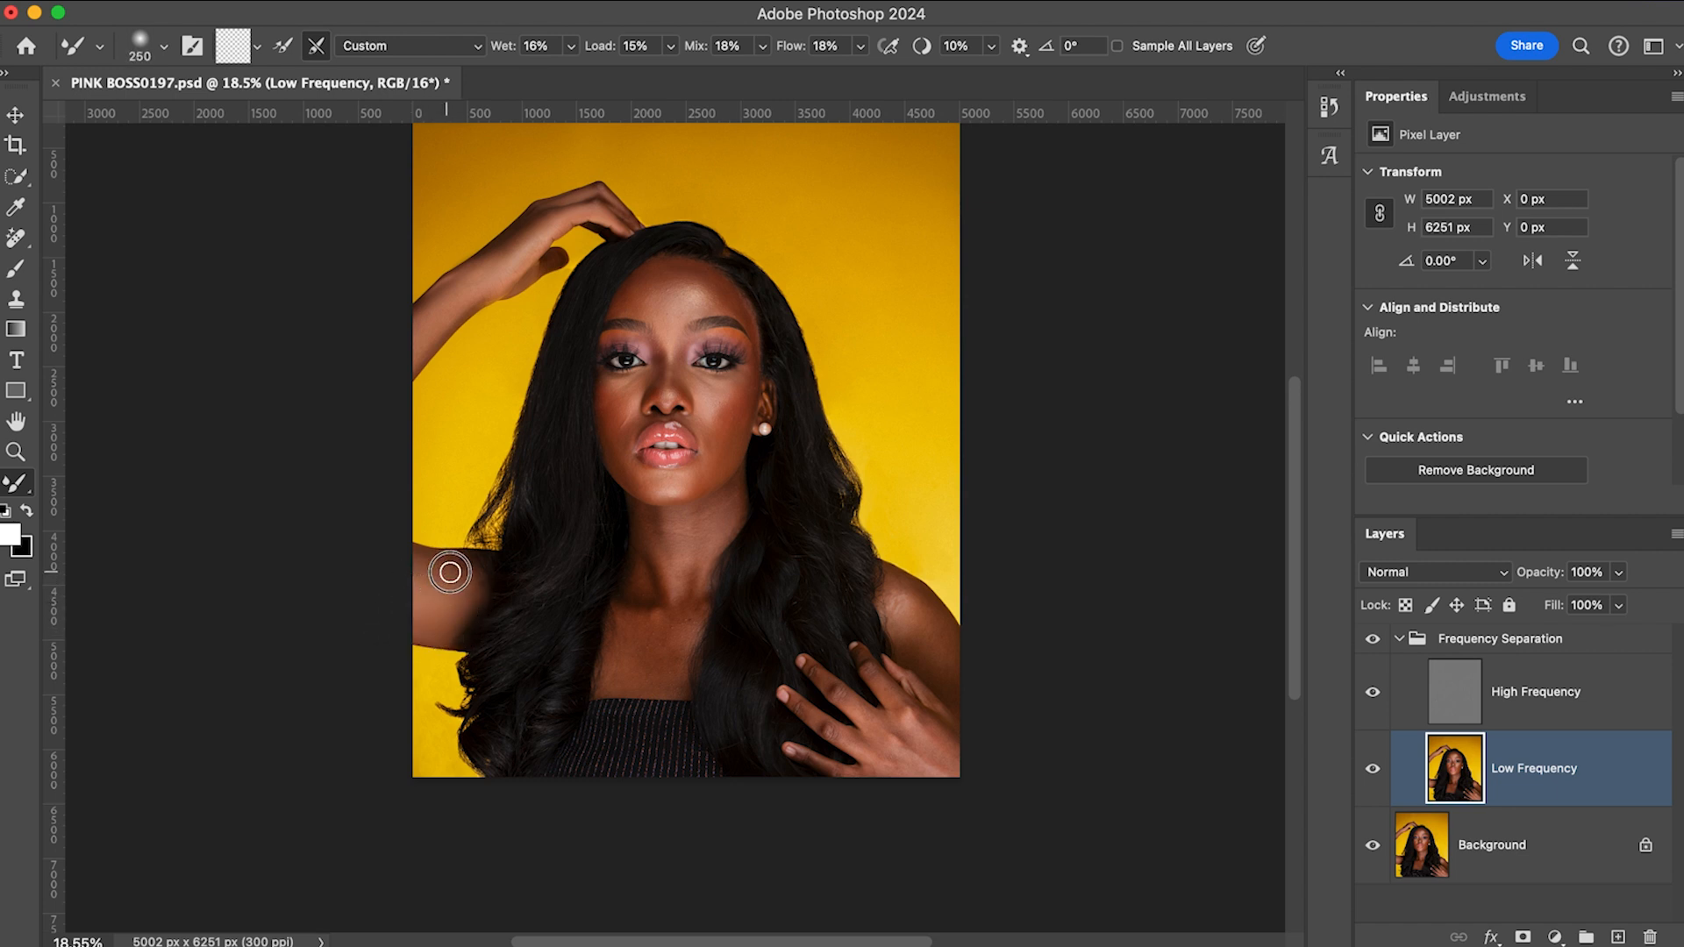
- Smooth the hand resting on the hair from the fingers to the wrist with Mixer Brush sizes up to 250 px
key(bracketleft)
key(bracketleft)
key(bracketleft)
key(bracketleft)
key(bracketleft)
key(bracketleft)
key(bracketright)
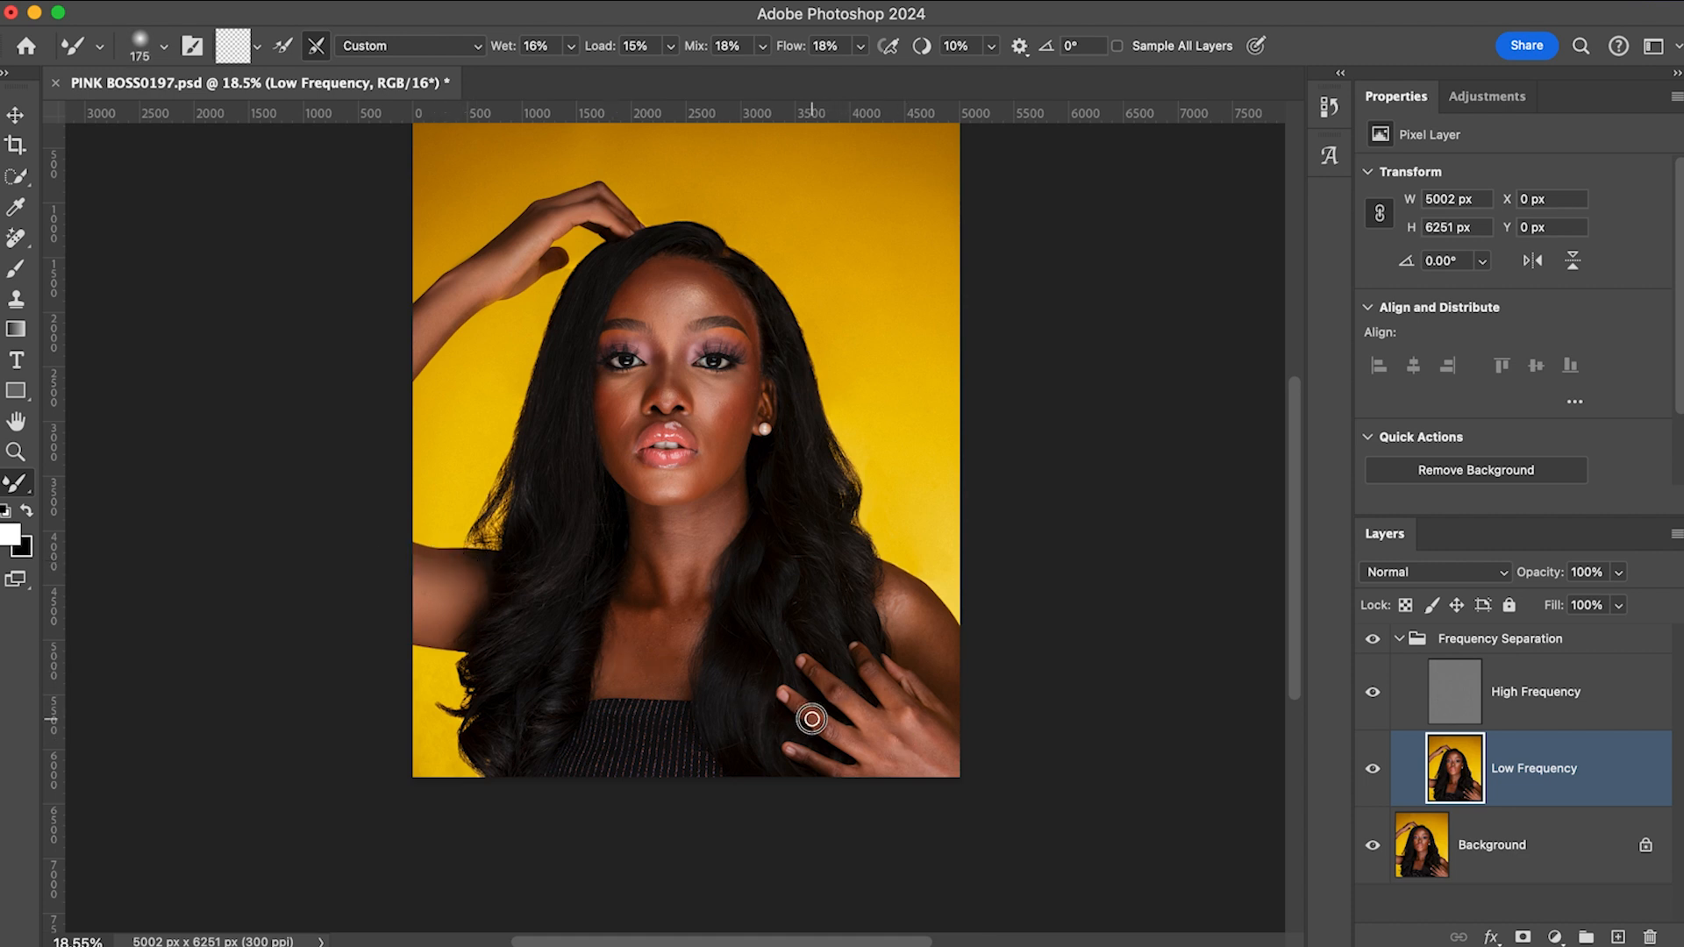
key(bracketleft)
key(bracketleft)
key(bracketleft)
key(bracketright)
key(bracketright)
key(bracketright)
key(bracketleft)
key(bracketright)
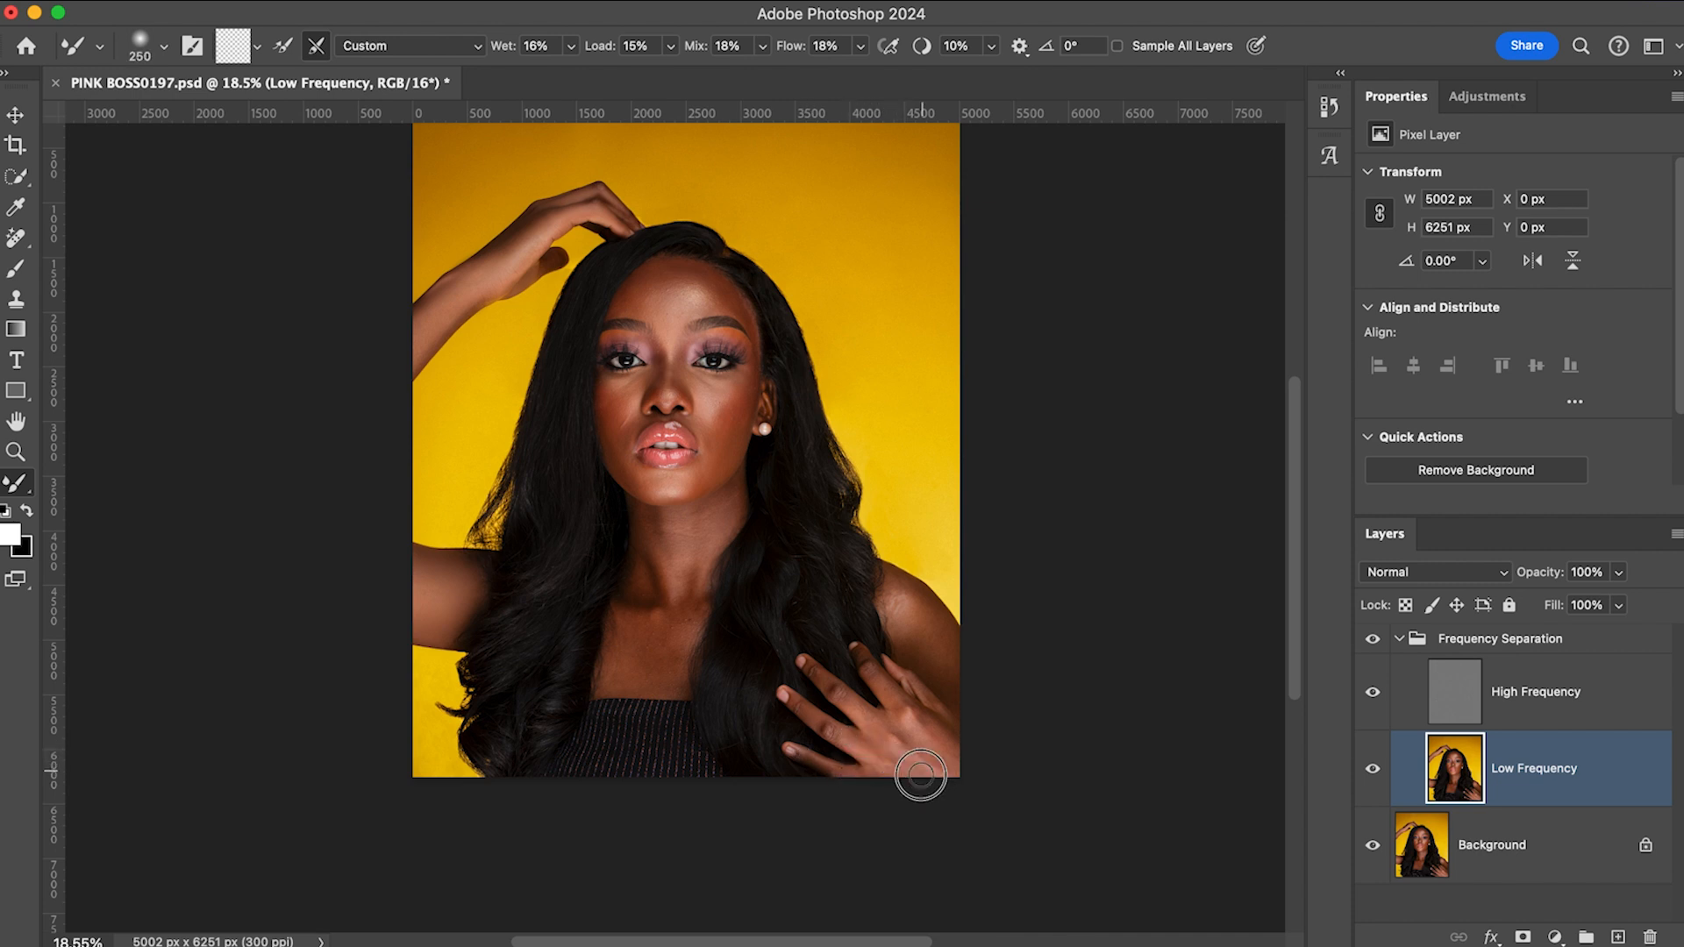
- Refine the finger and knuckle tones of the hand resting on the hair, reducing the Mixer Brush to about 125 px
key(bracketleft)
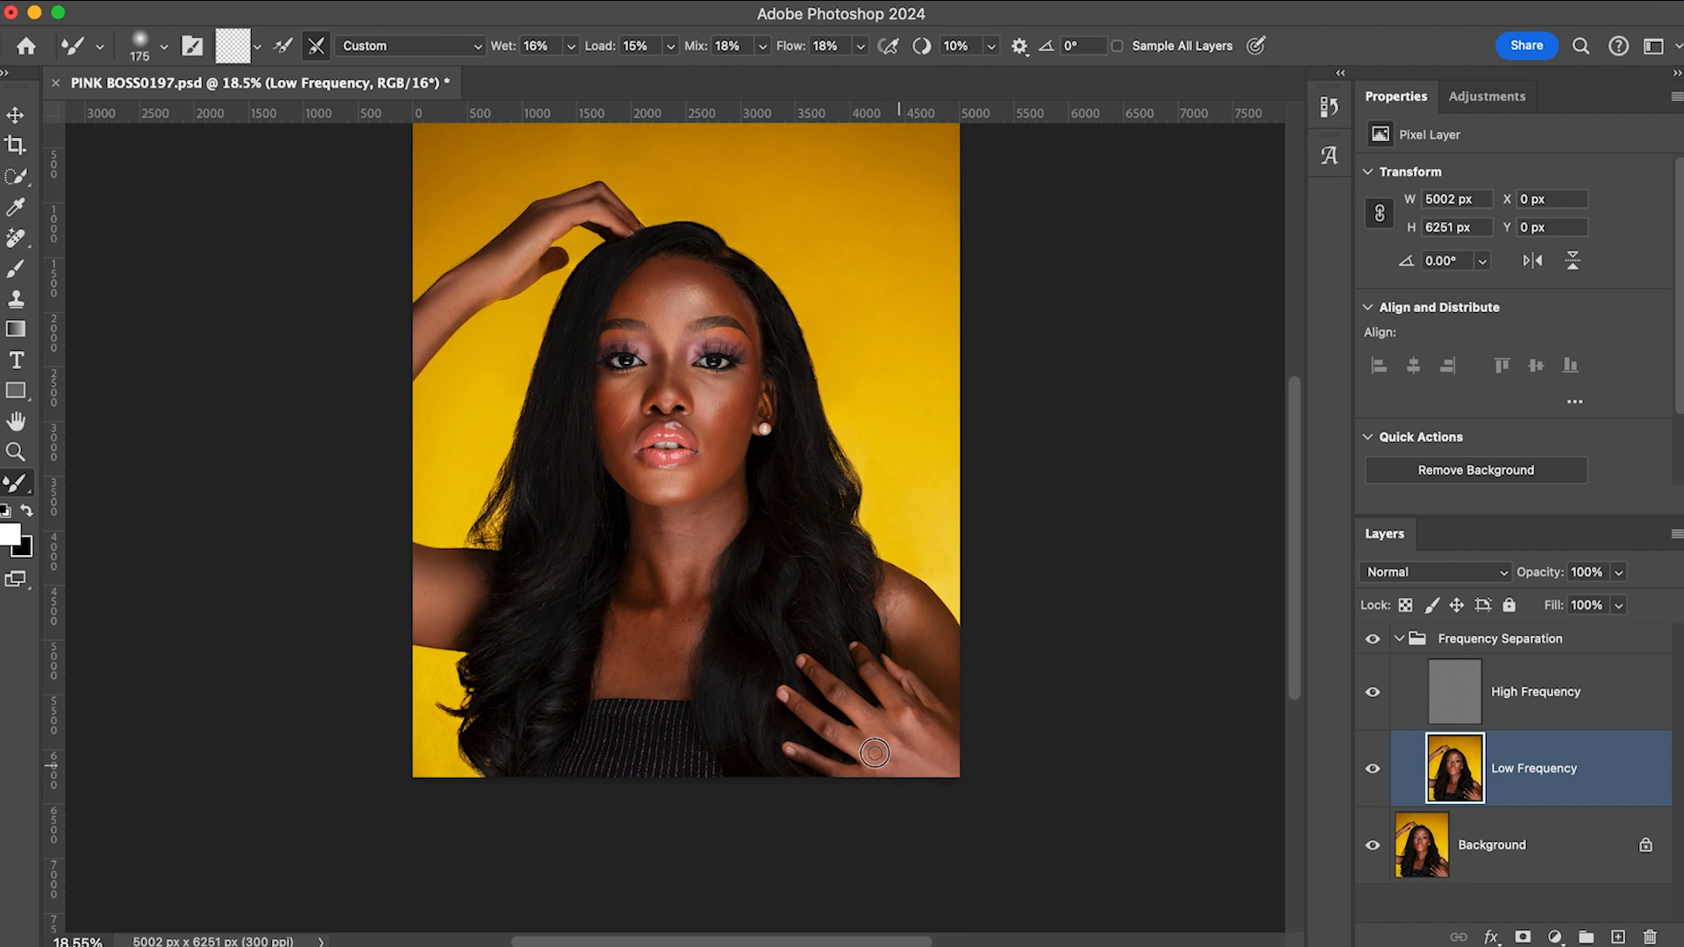
key(bracketleft)
key(bracketleft)
key(bracketright)
key(bracketright)
key(bracketleft)
key(bracketleft)
key(bracketright)
key(bracketleft)
key(bracketleft)
key(bracketright)
key(bracketright)
key(bracketright)
key(bracketleft)
key(bracketleft)
key(bracketright)
key(bracketright)
key(bracketleft)
- Save the retouched PSD document
key(super+s)
click(1129, 401)
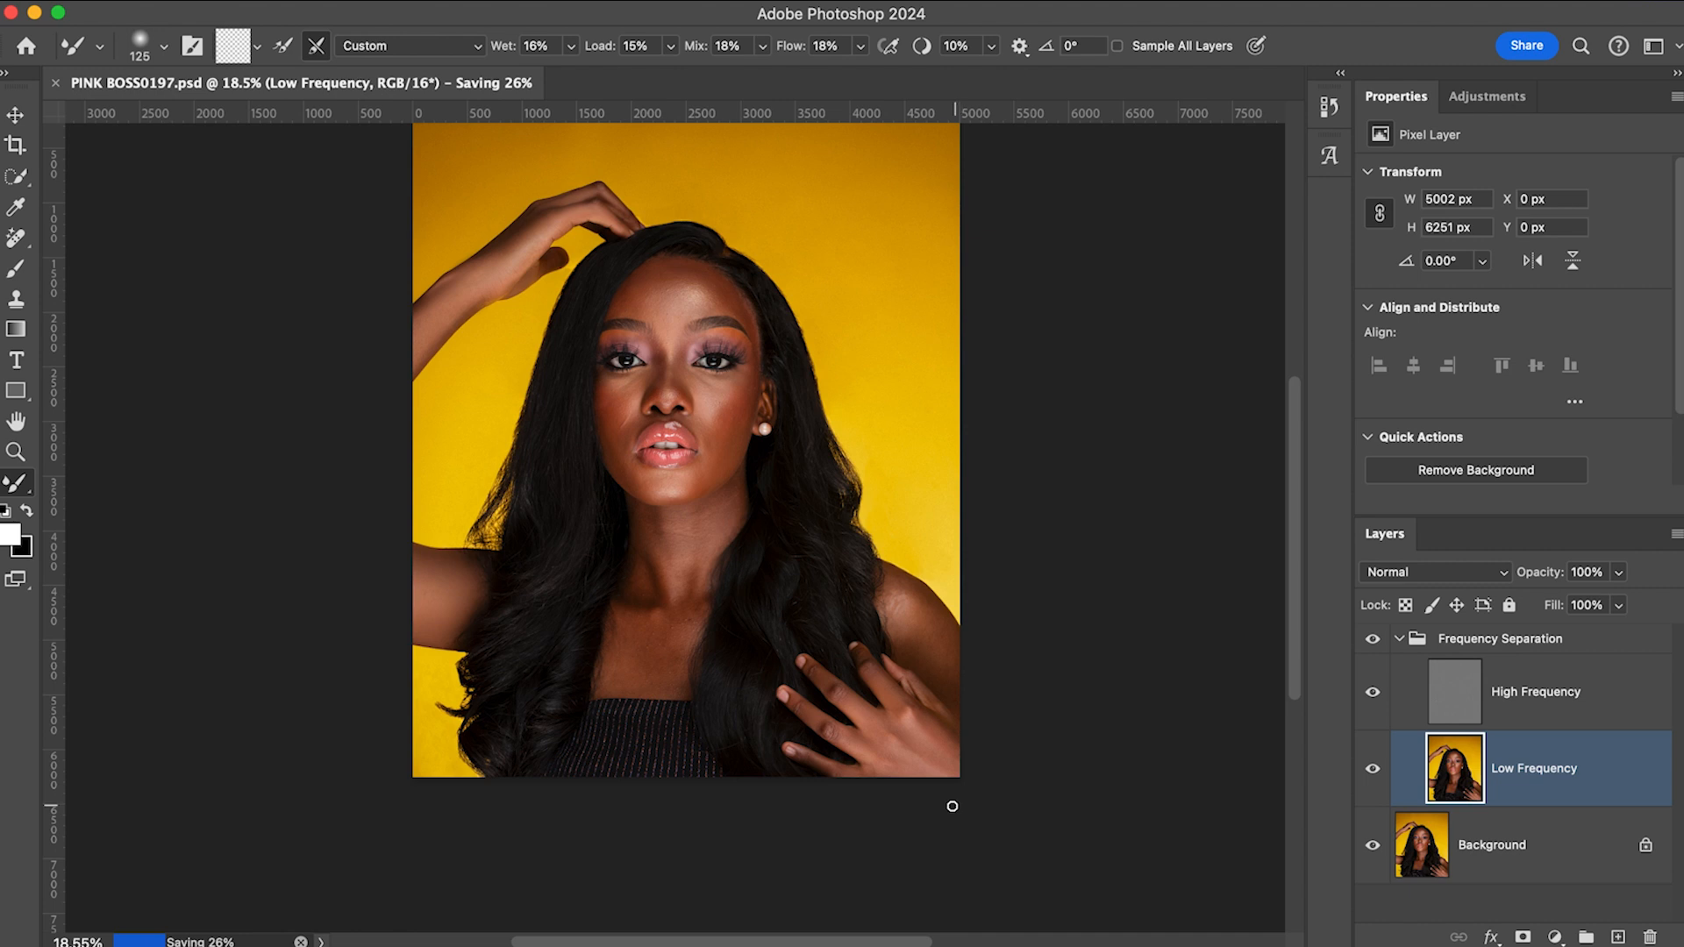
- Blend the remaining uneven tones on the lower hand's fingers and knuckles with a Mixer Brush of about 125 px
key(bracketleft)
key(bracketleft)
key(bracketleft)
key(bracketright)
drag(816, 719, 819, 732)
key(bracketleft)
key(bracketright)
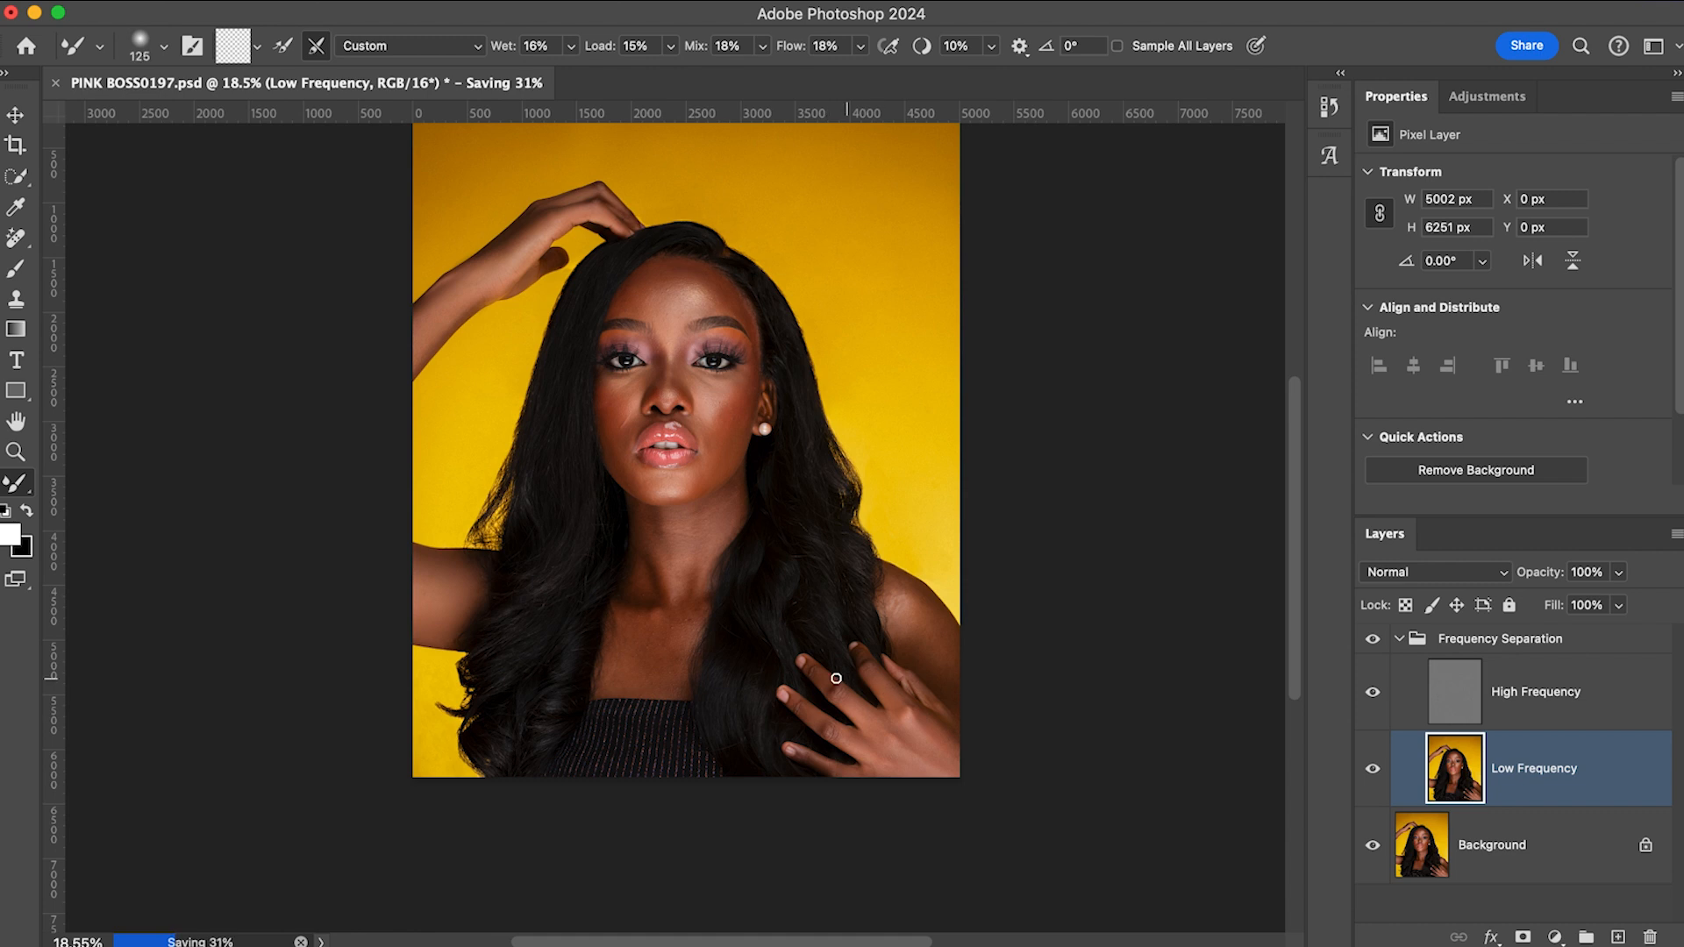
key(bracketleft)
key(bracketright)
key(bracketright)
drag(896, 670, 924, 696)
key(bracketleft)
key(bracketleft)
- Smooth the shoulder above the lower hand with the Mixer Brush enlarged to 300–400 px
key(bracketright)
key(bracketright)
key(bracketright)
key(bracketright)
key(bracketright)
key(bracketright)
key(bracketright)
key(bracketleft)
key(bracketleft)
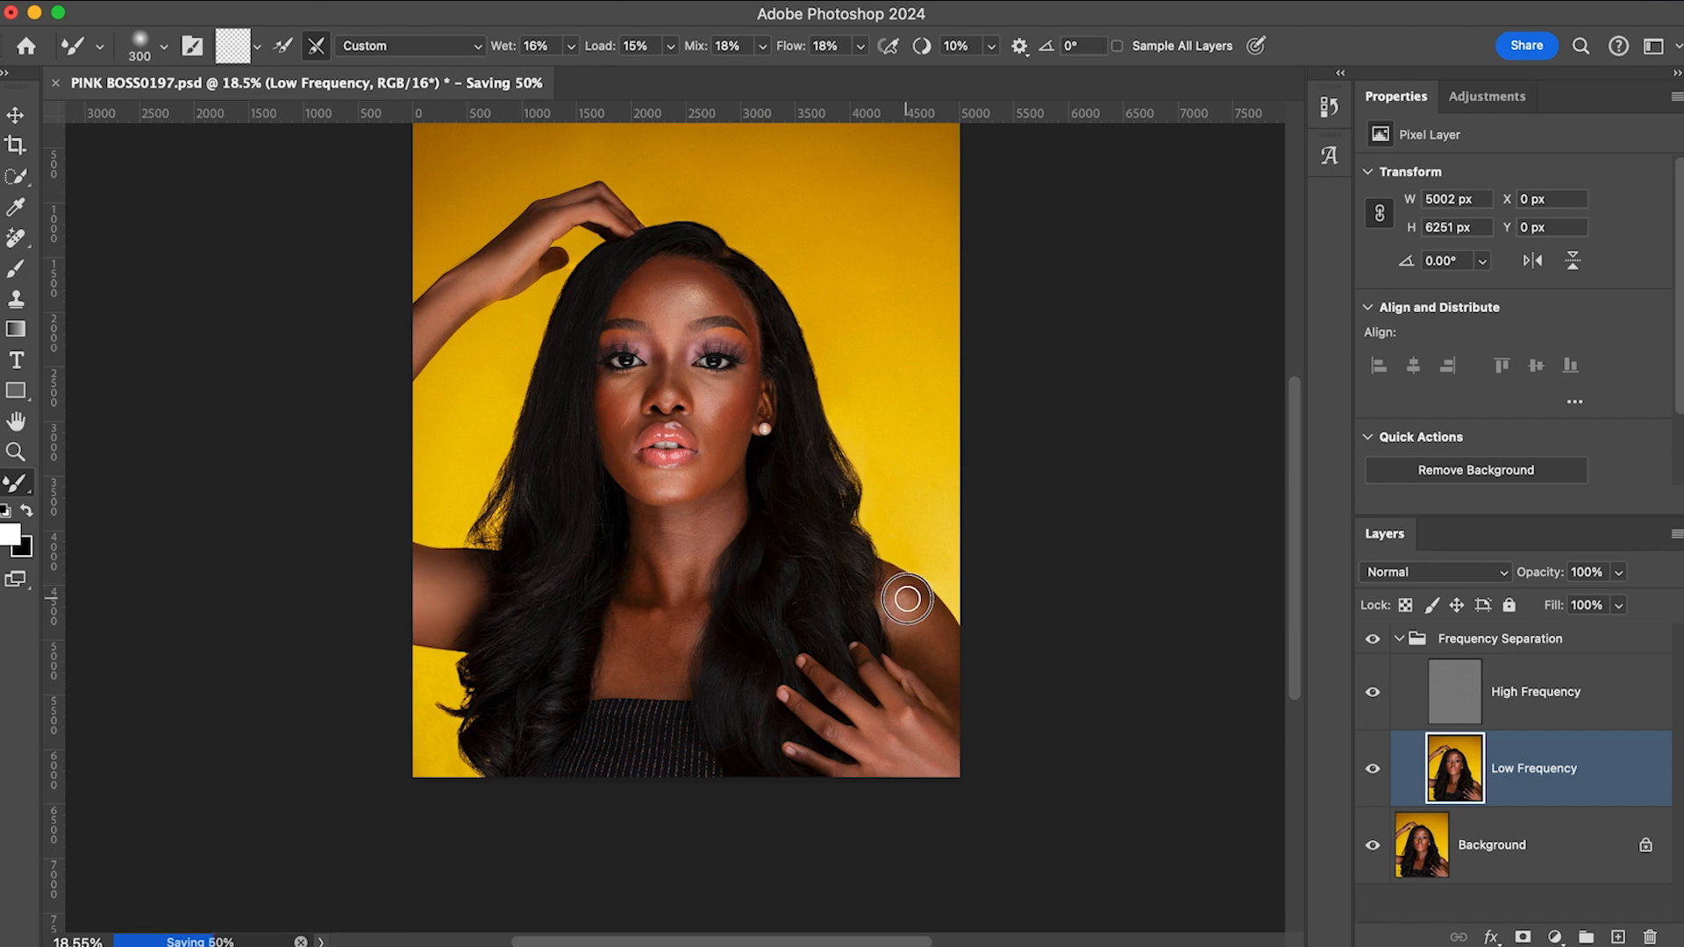
key(bracketleft)
key(bracketleft)
scroll(901, 602, down, 1)
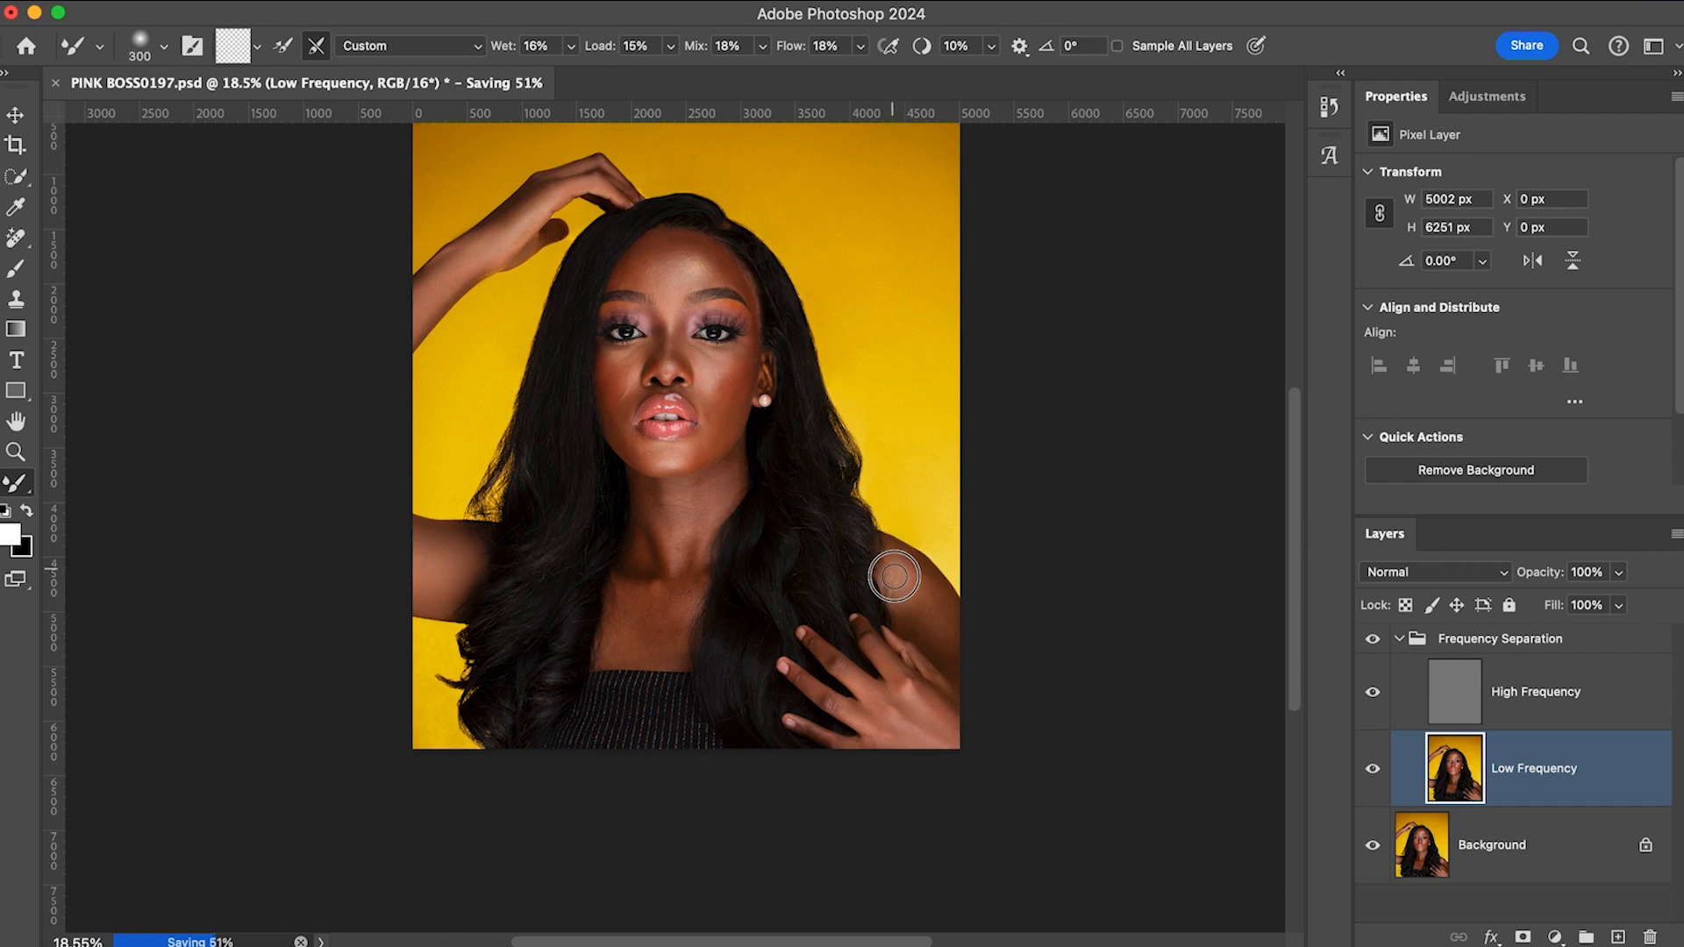
key(bracketleft)
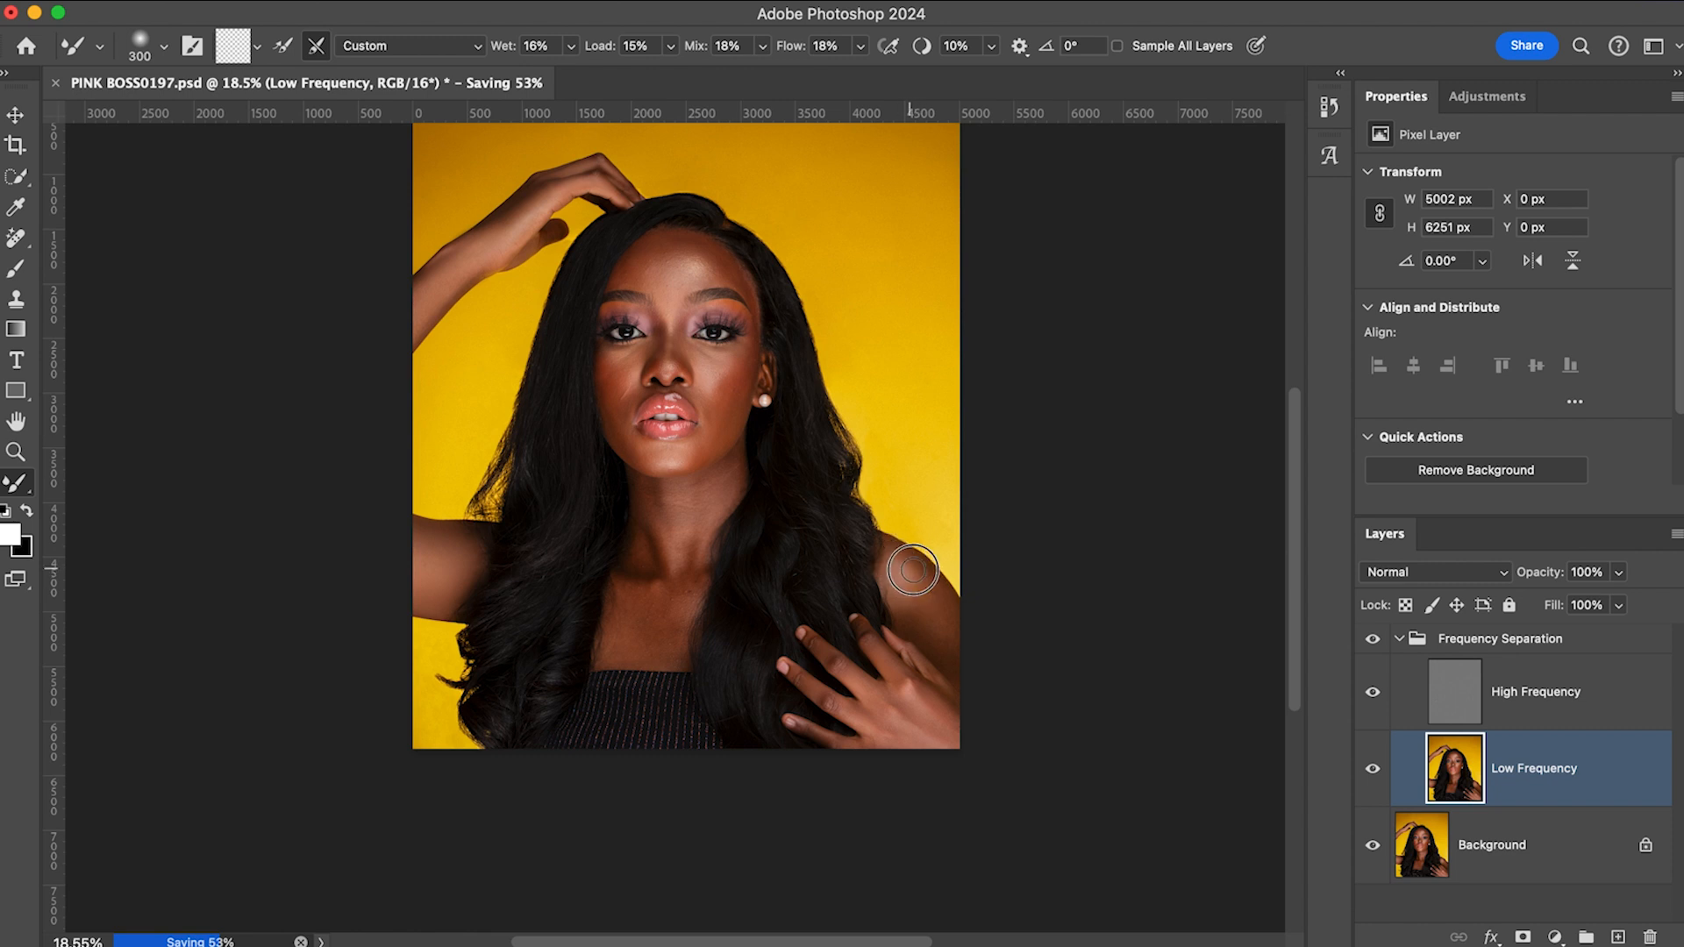
key(bracketright)
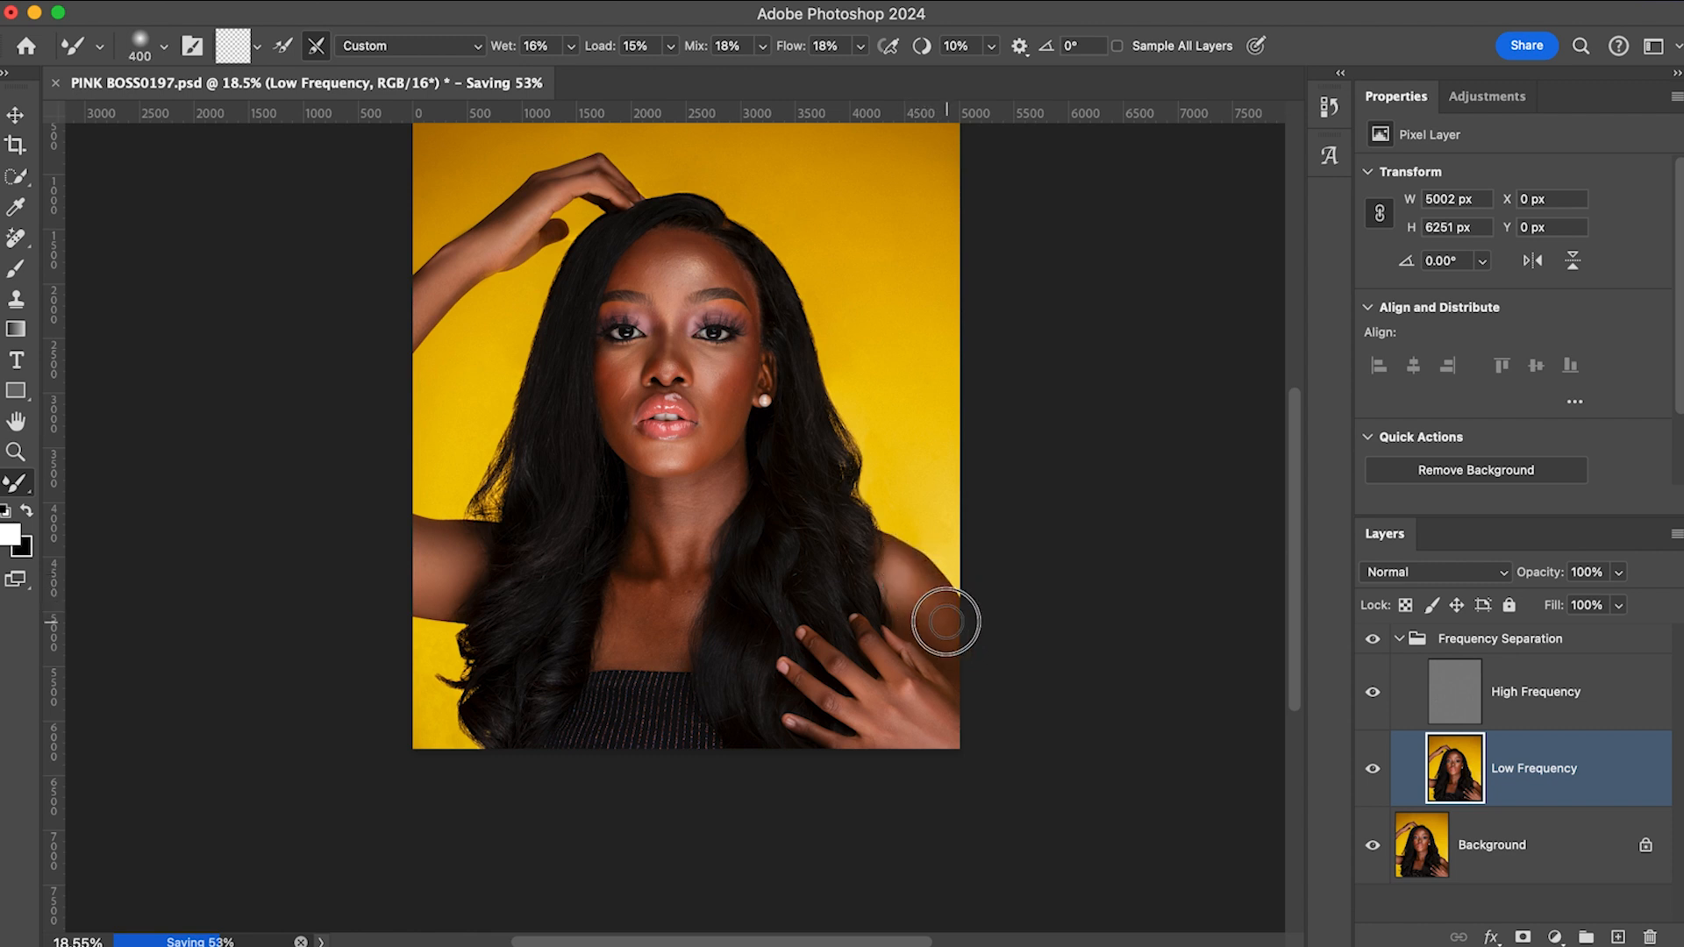
- Blend the upper arm skin between the shoulder and the lower hand with a Mixer Brush of 250 px or smaller
key(bracketleft)
key(bracketleft)
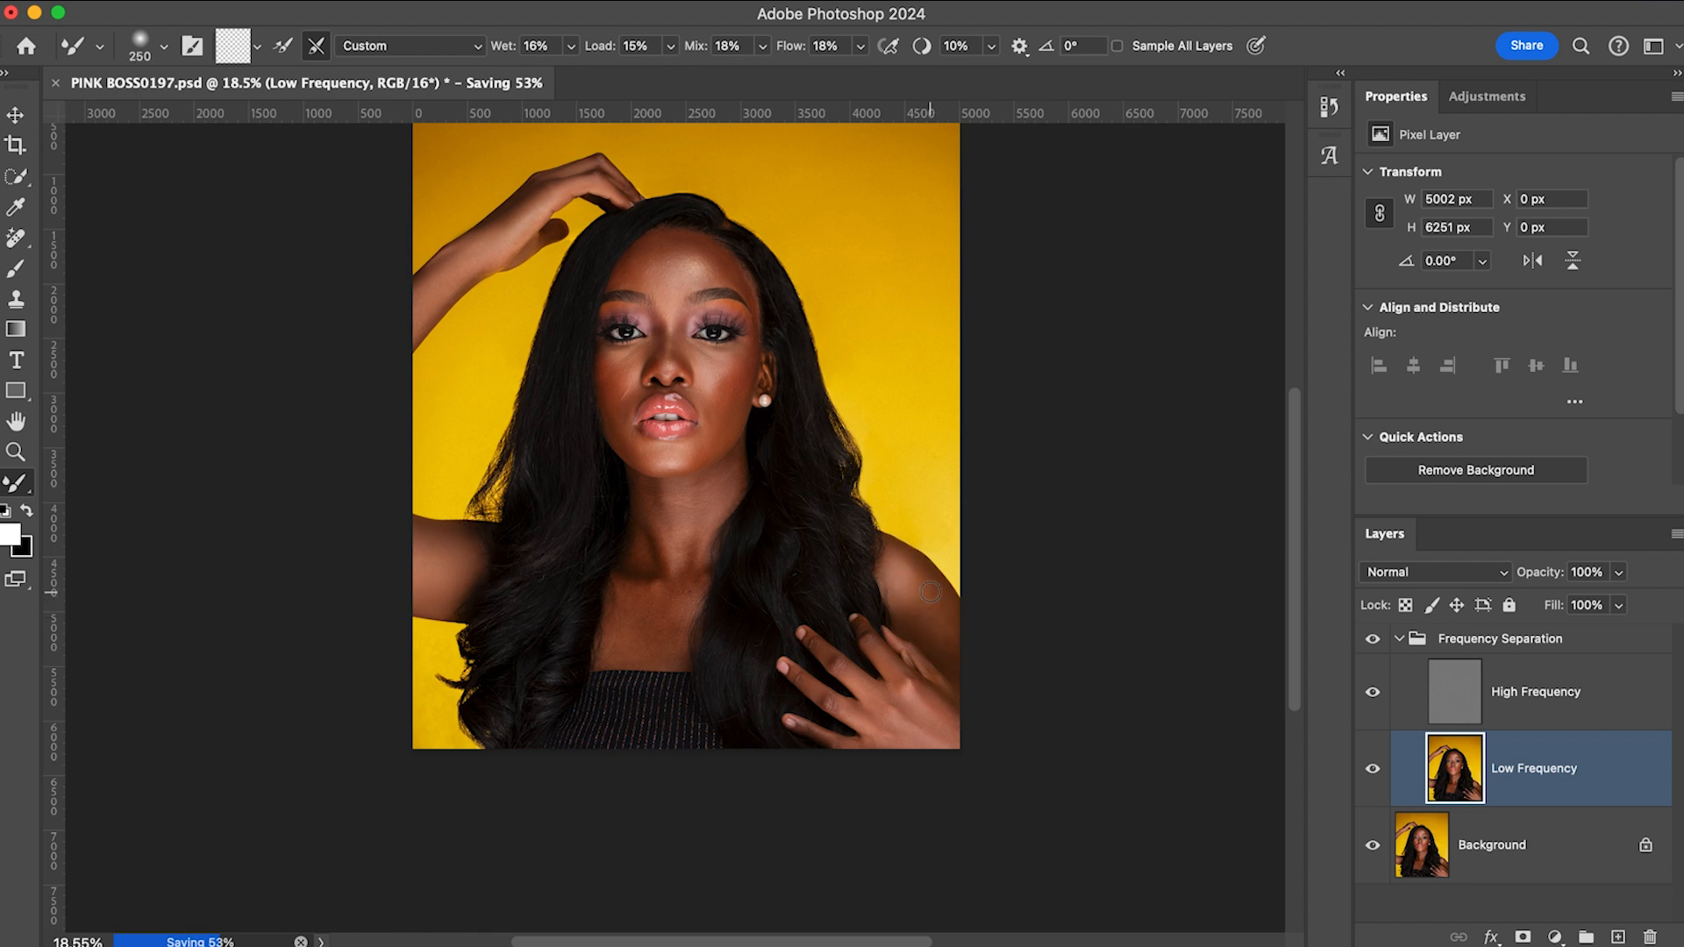
key(bracketleft)
key(bracketleft)
drag(953, 650, 934, 635)
key(bracketright)
key(bracketright)
key(bracketleft)
key(bracketleft)
key(bracketleft)
- Try to save the document again
key(super+s)
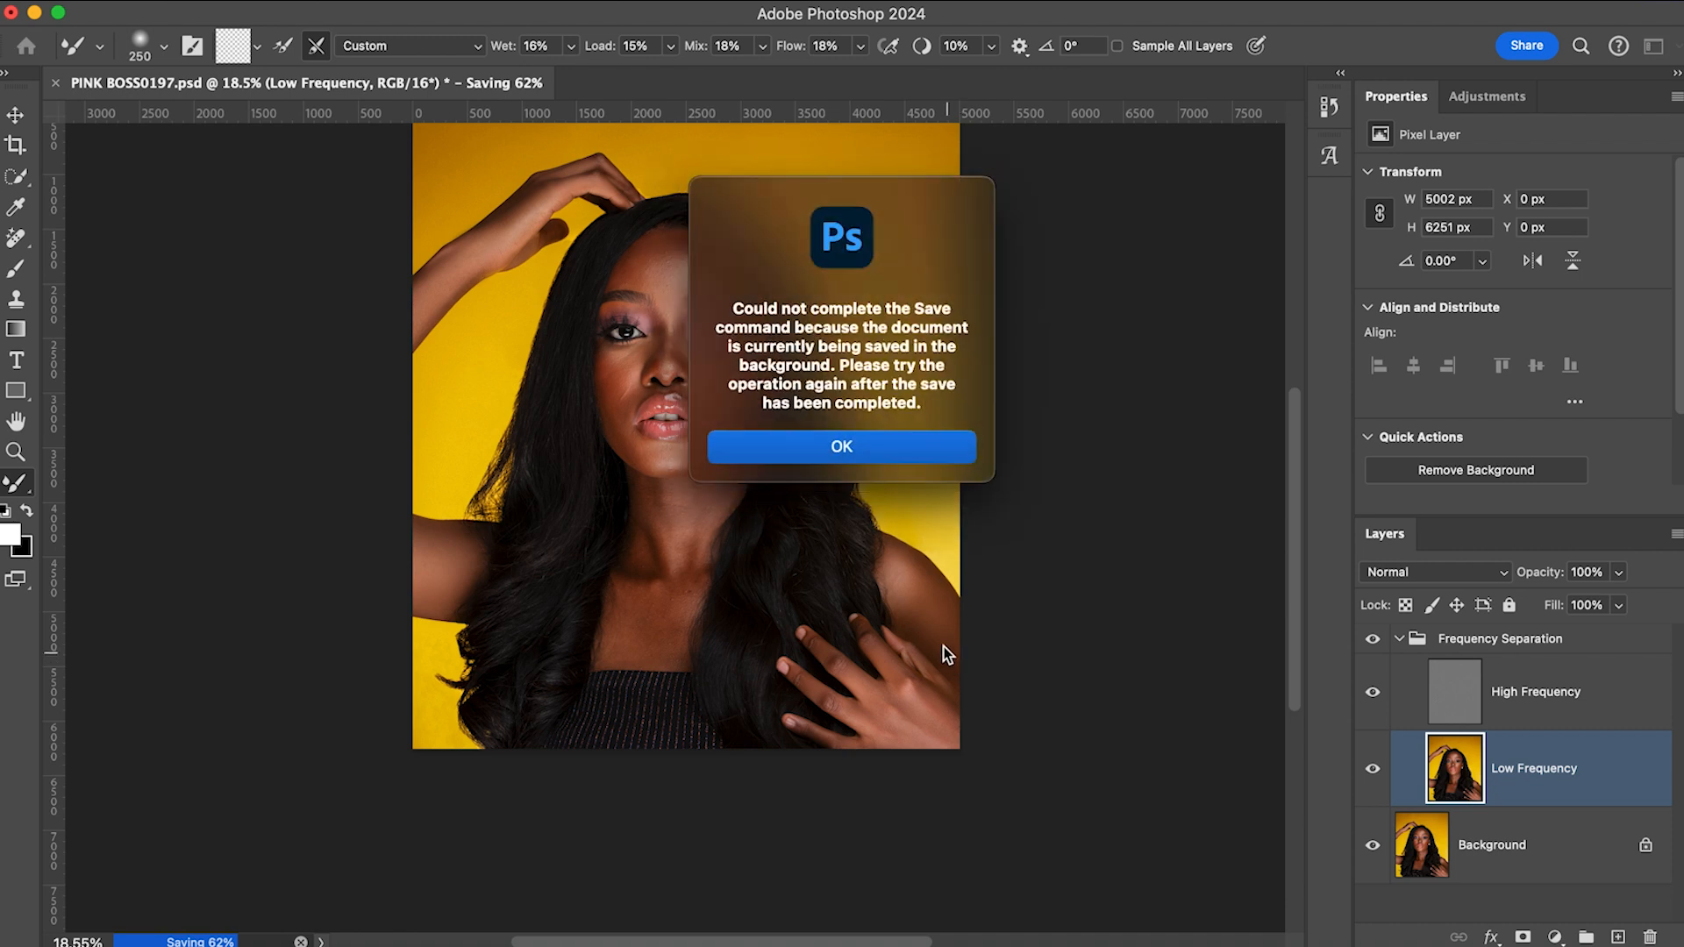
click(852, 458)
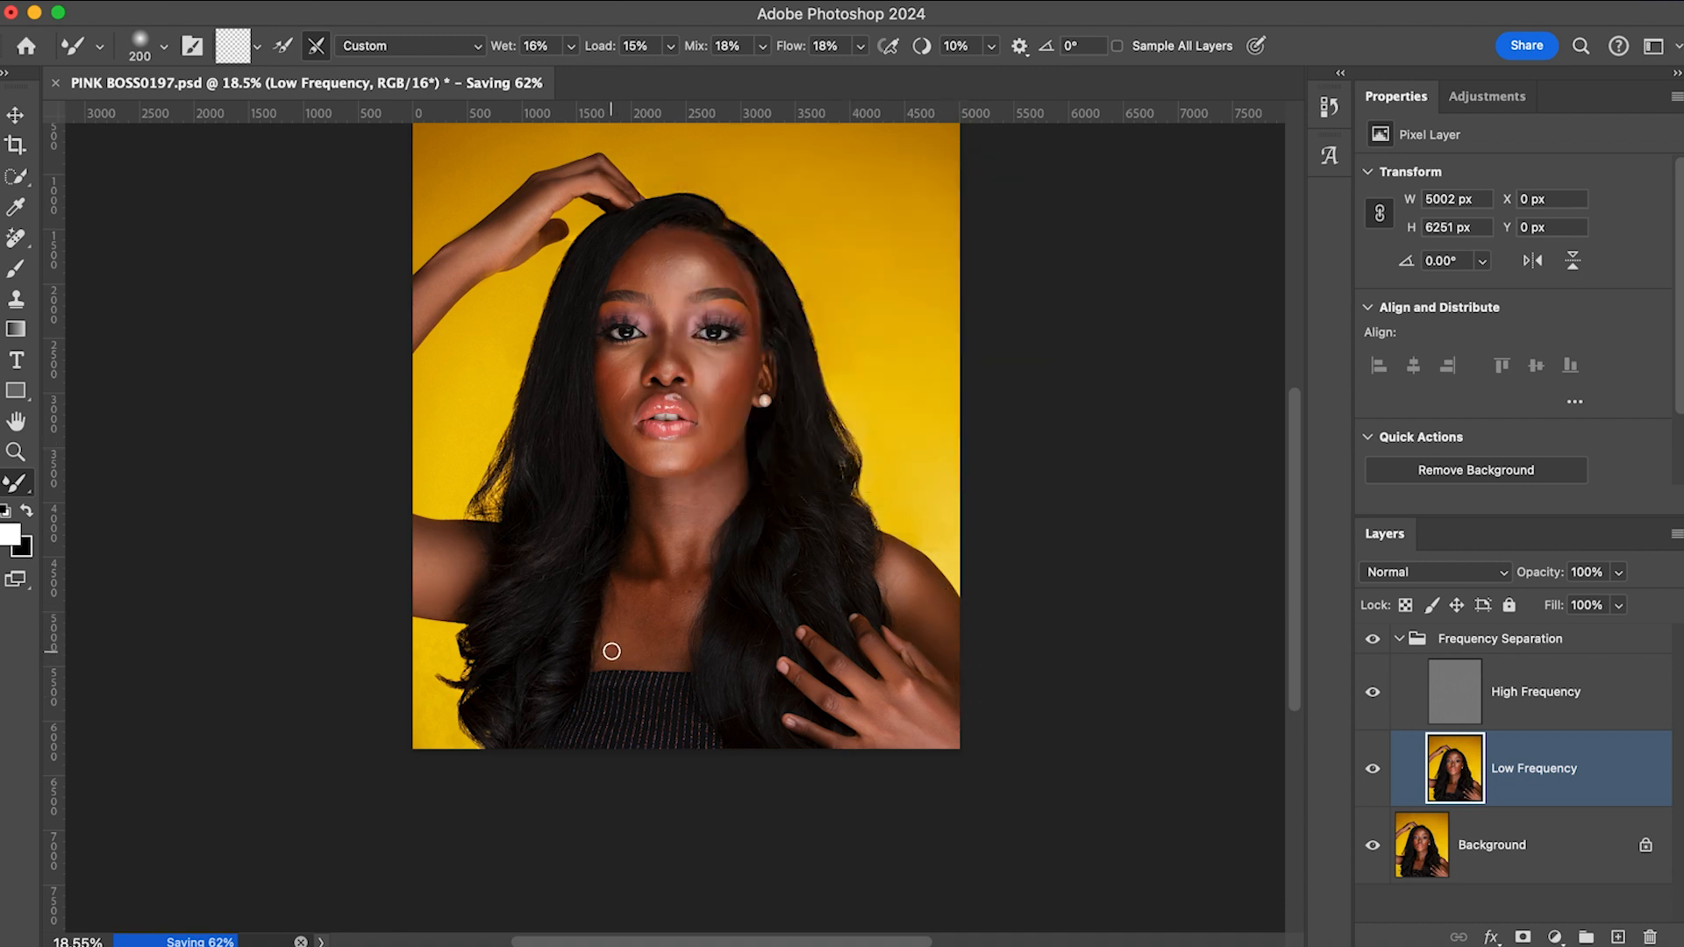
- Smooth the chest skin above the strapless top with the Mixer Brush at 300–400 px
key(bracketright)
key(bracketright)
key(bracketright)
key(bracketright)
key(bracketleft)
key(bracketleft)
key(bracketleft)
key(bracketleft)
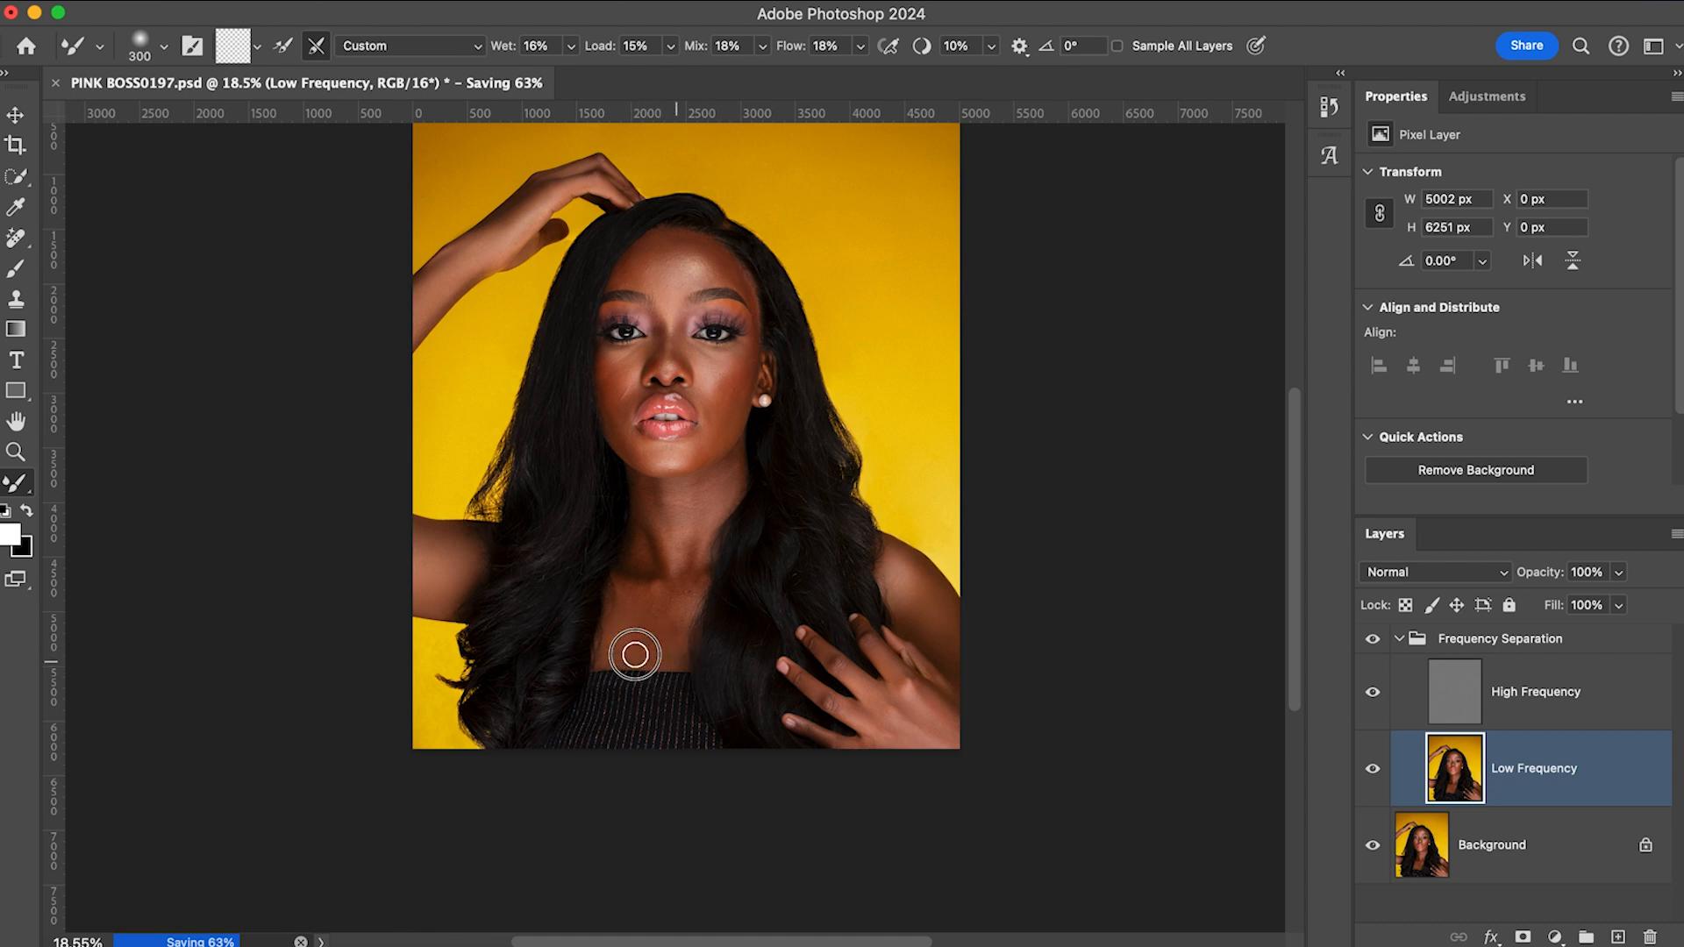
key(bracketleft)
key(bracketright)
key(bracketright)
key(bracketright)
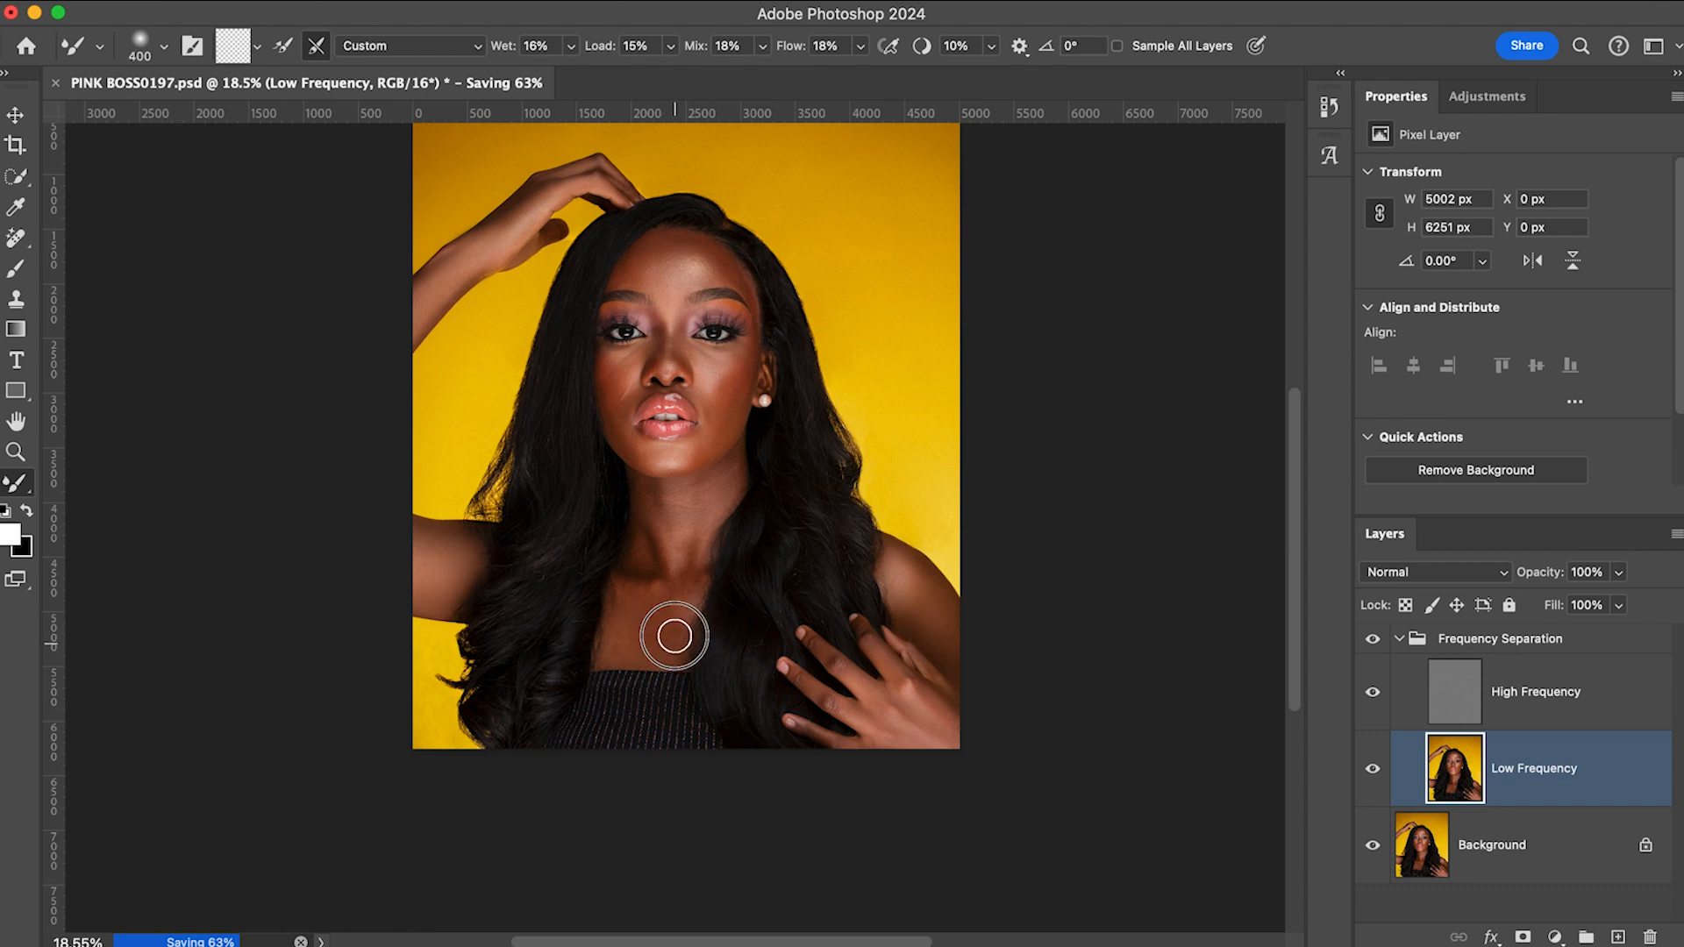
key(bracketright)
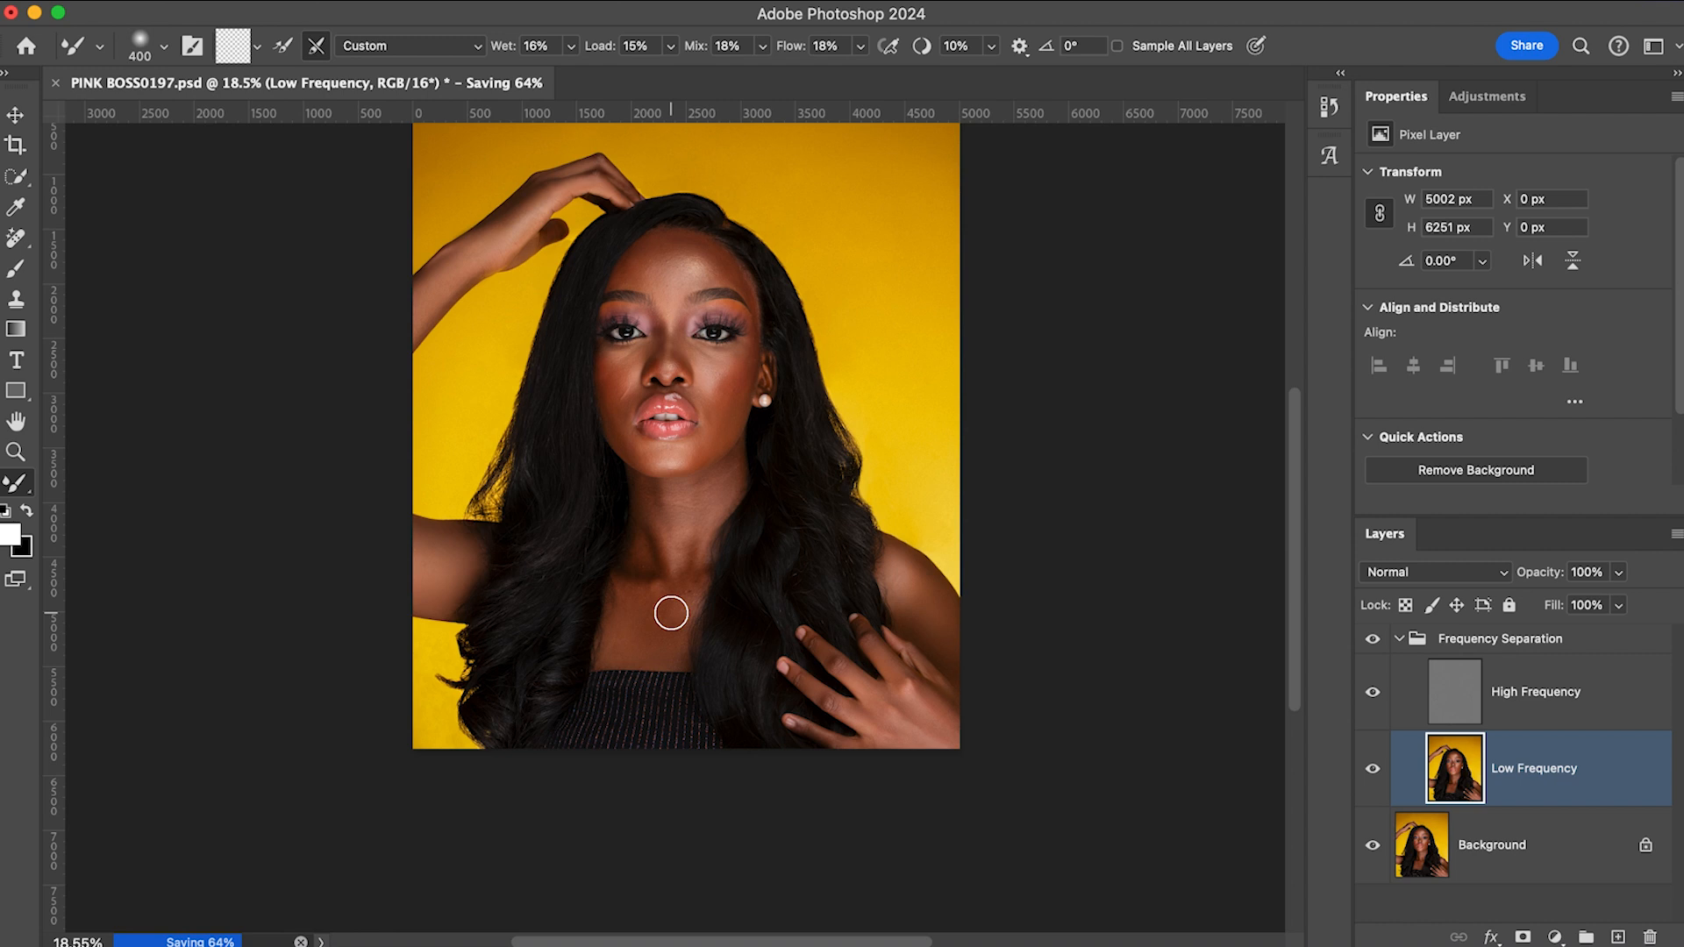
- Smooth the neck skin with the Mixer Brush, varying its size around 150–250 px, and save the document
key(bracketleft)
key(bracketleft)
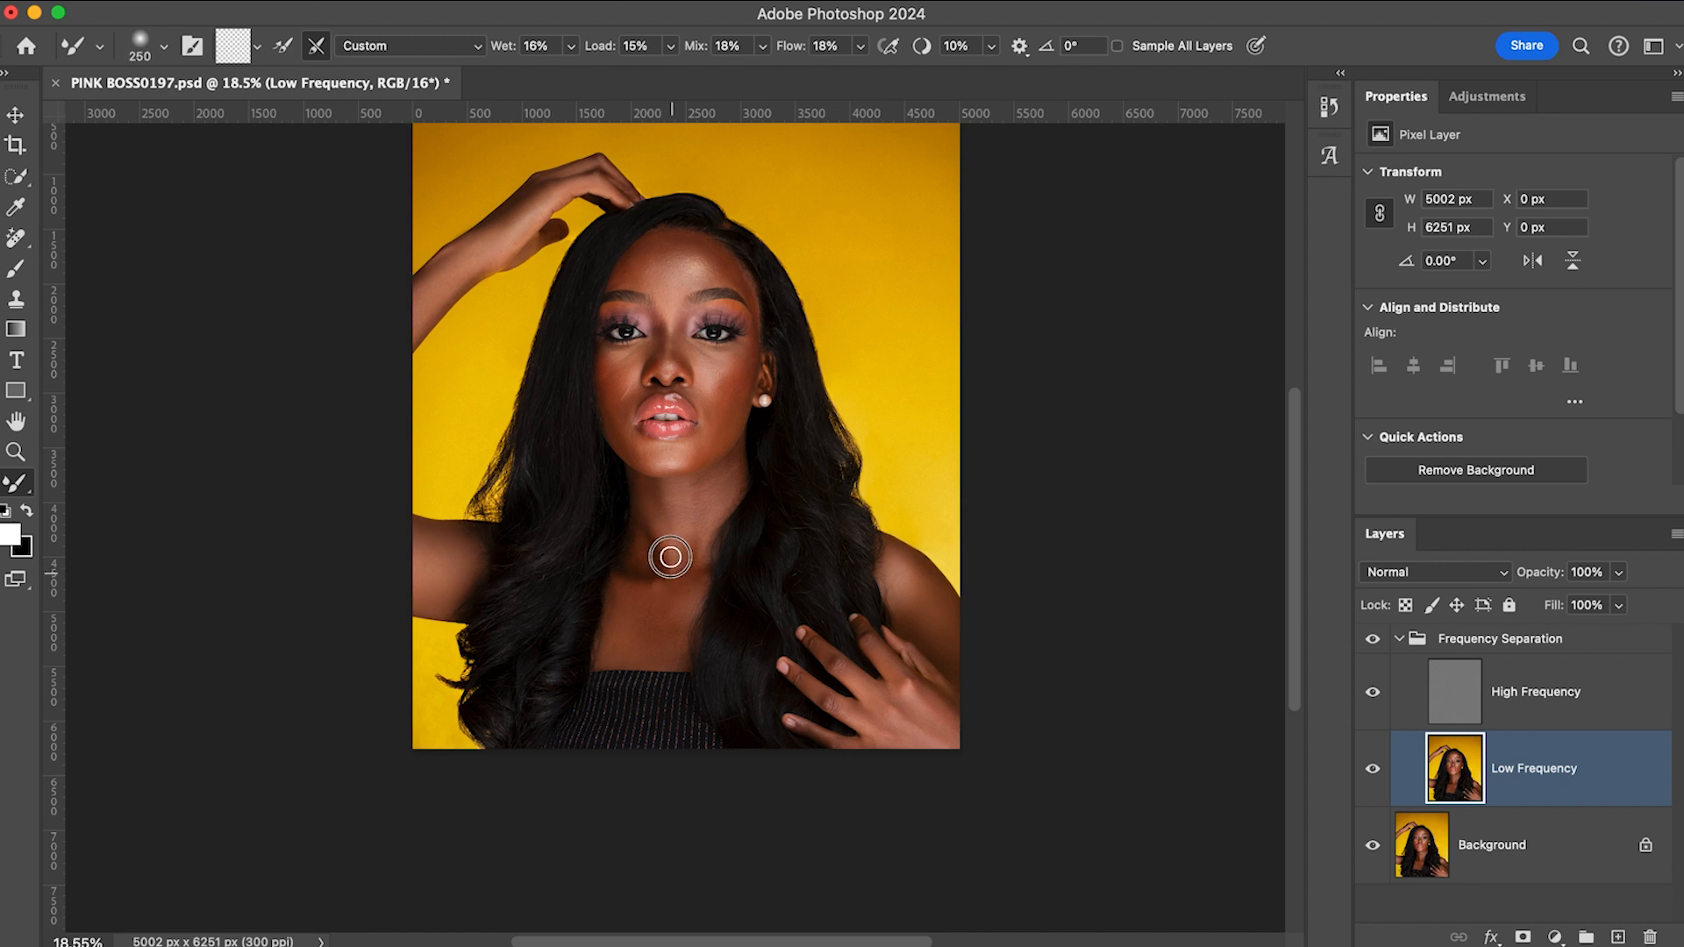
key(bracketleft)
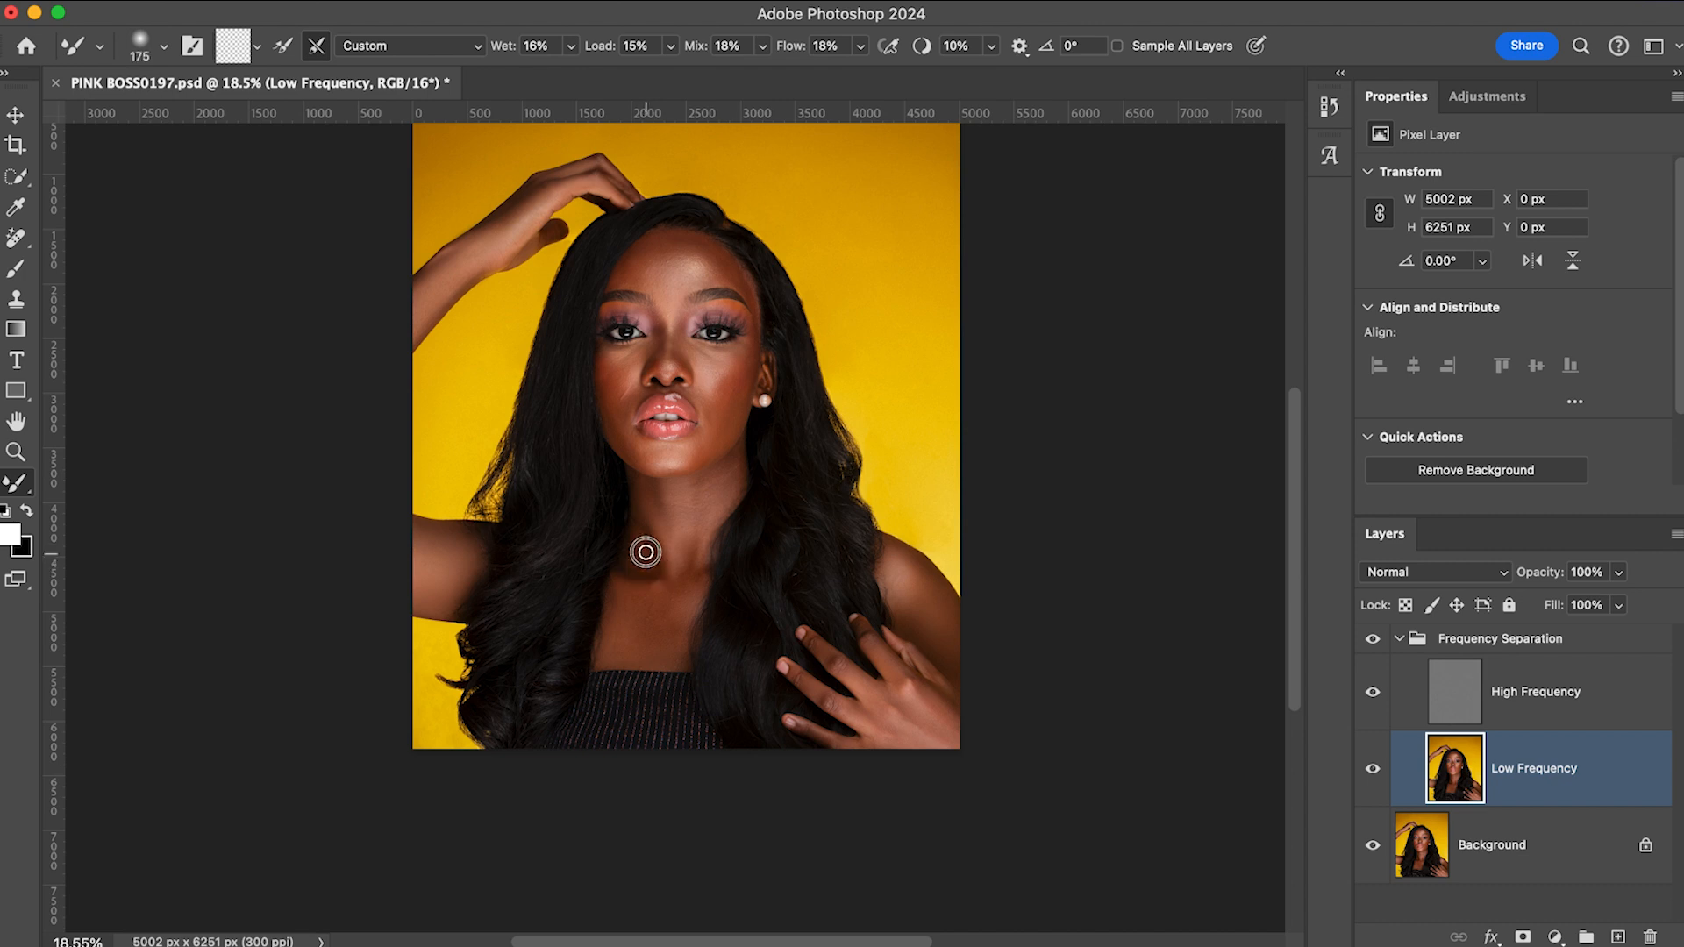
key(bracketright)
key(bracketleft)
key(bracketright)
key(bracketright)
key(bracketright)
key(bracketright)
key(bracketright)
key(bracketright)
key(bracketleft)
key(bracketleft)
key(bracketleft)
key(bracketright)
key(bracketright)
key(bracketleft)
key(bracketleft)
key(super+s)
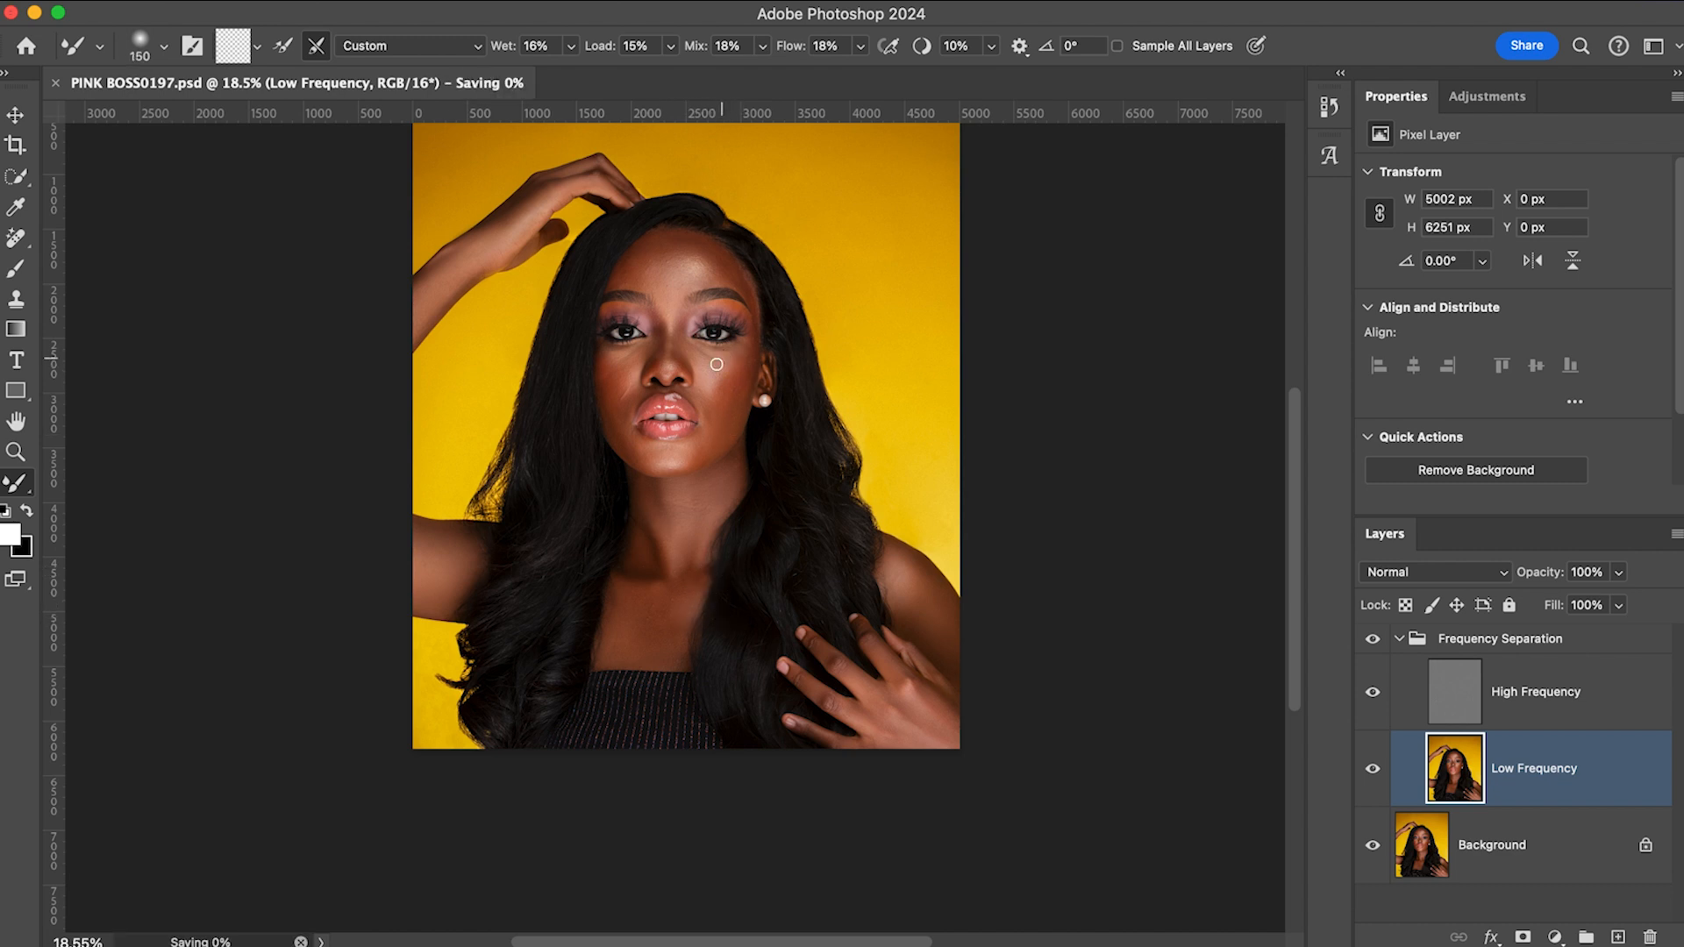
- Inspect the smoothed skin of the neck, chest and lower hand up close
scroll(669, 420, up, 5)
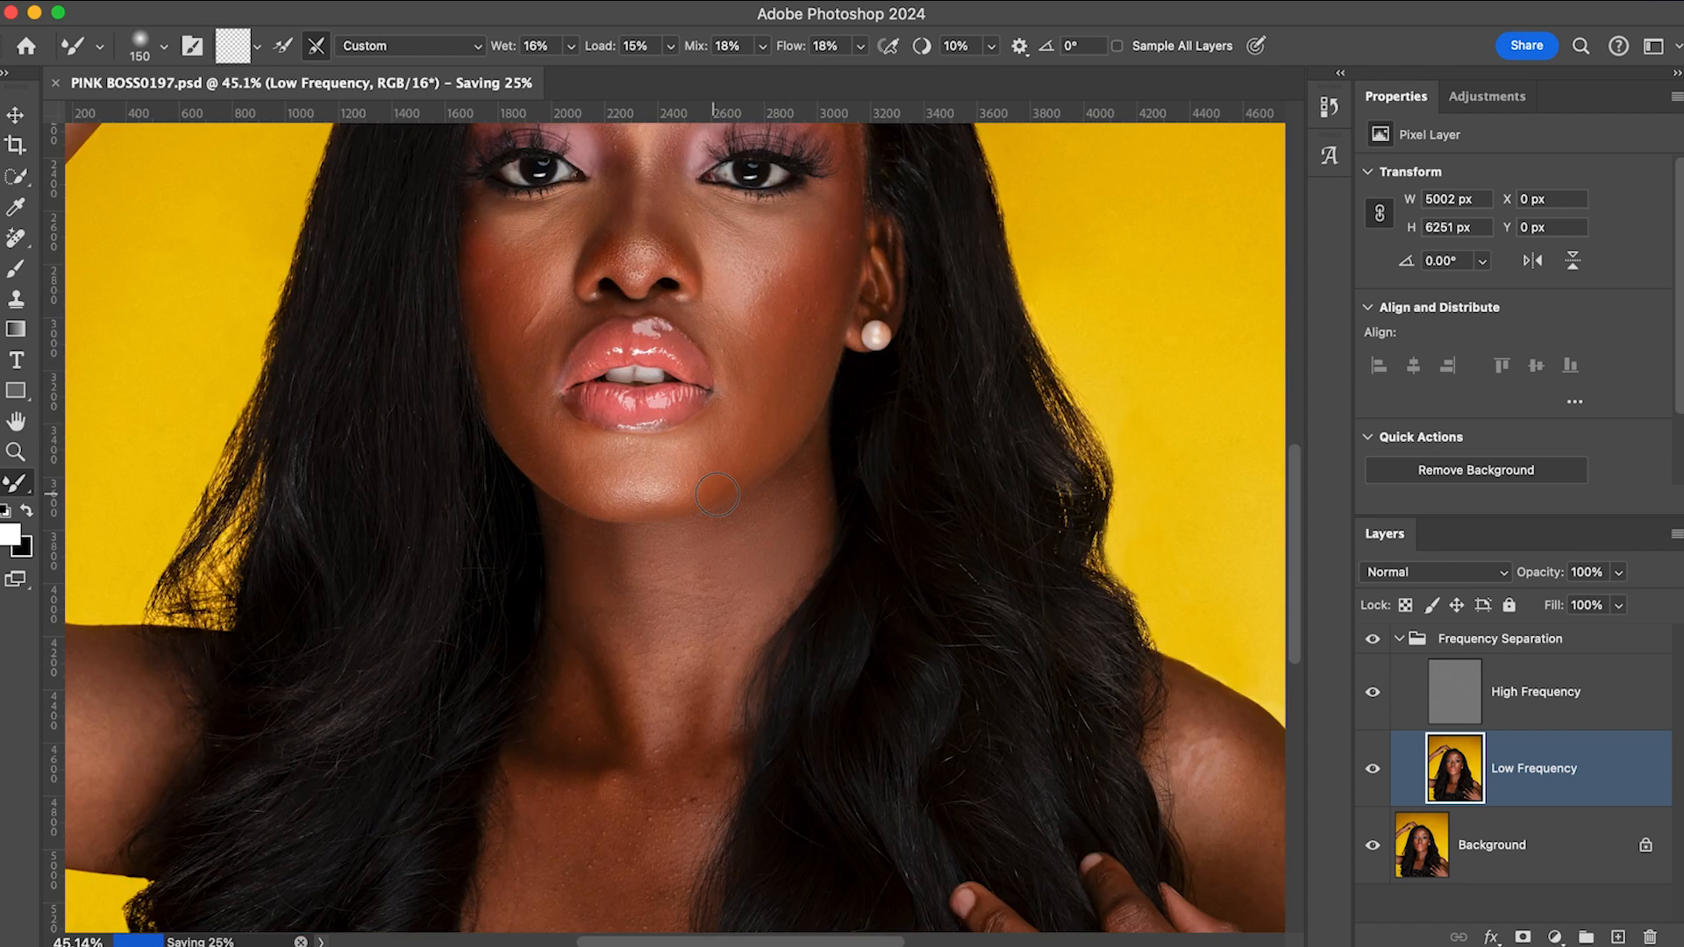
scroll(722, 496, up, 2)
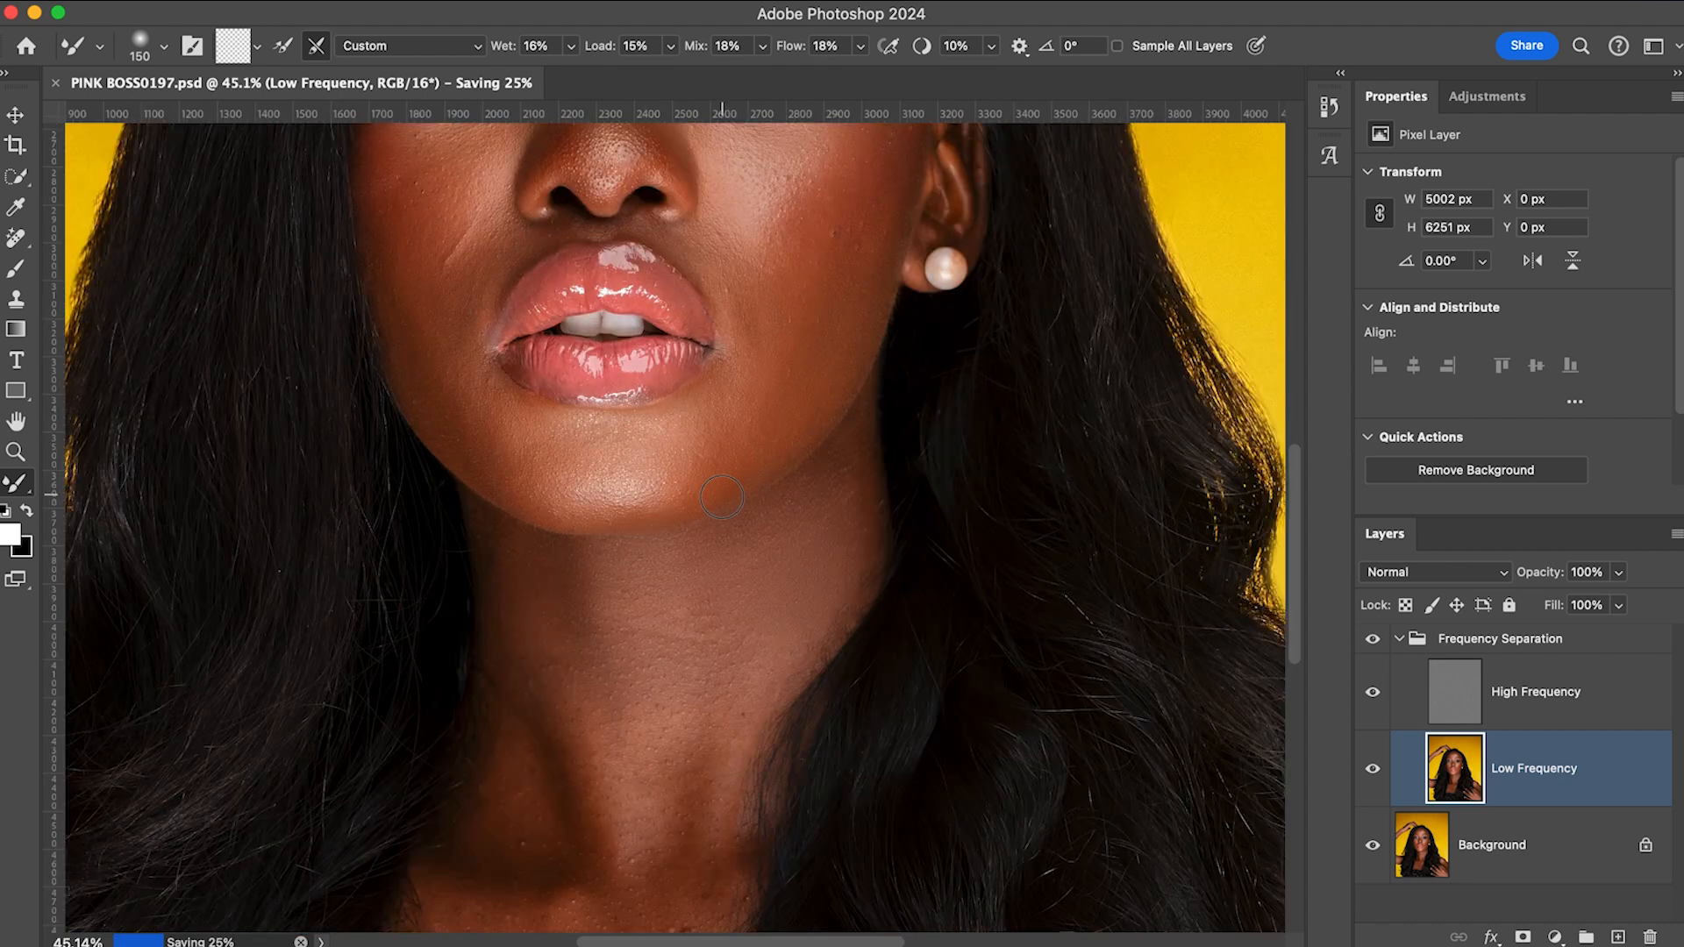
scroll(722, 496, up, 3)
scroll(725, 502, down, 5)
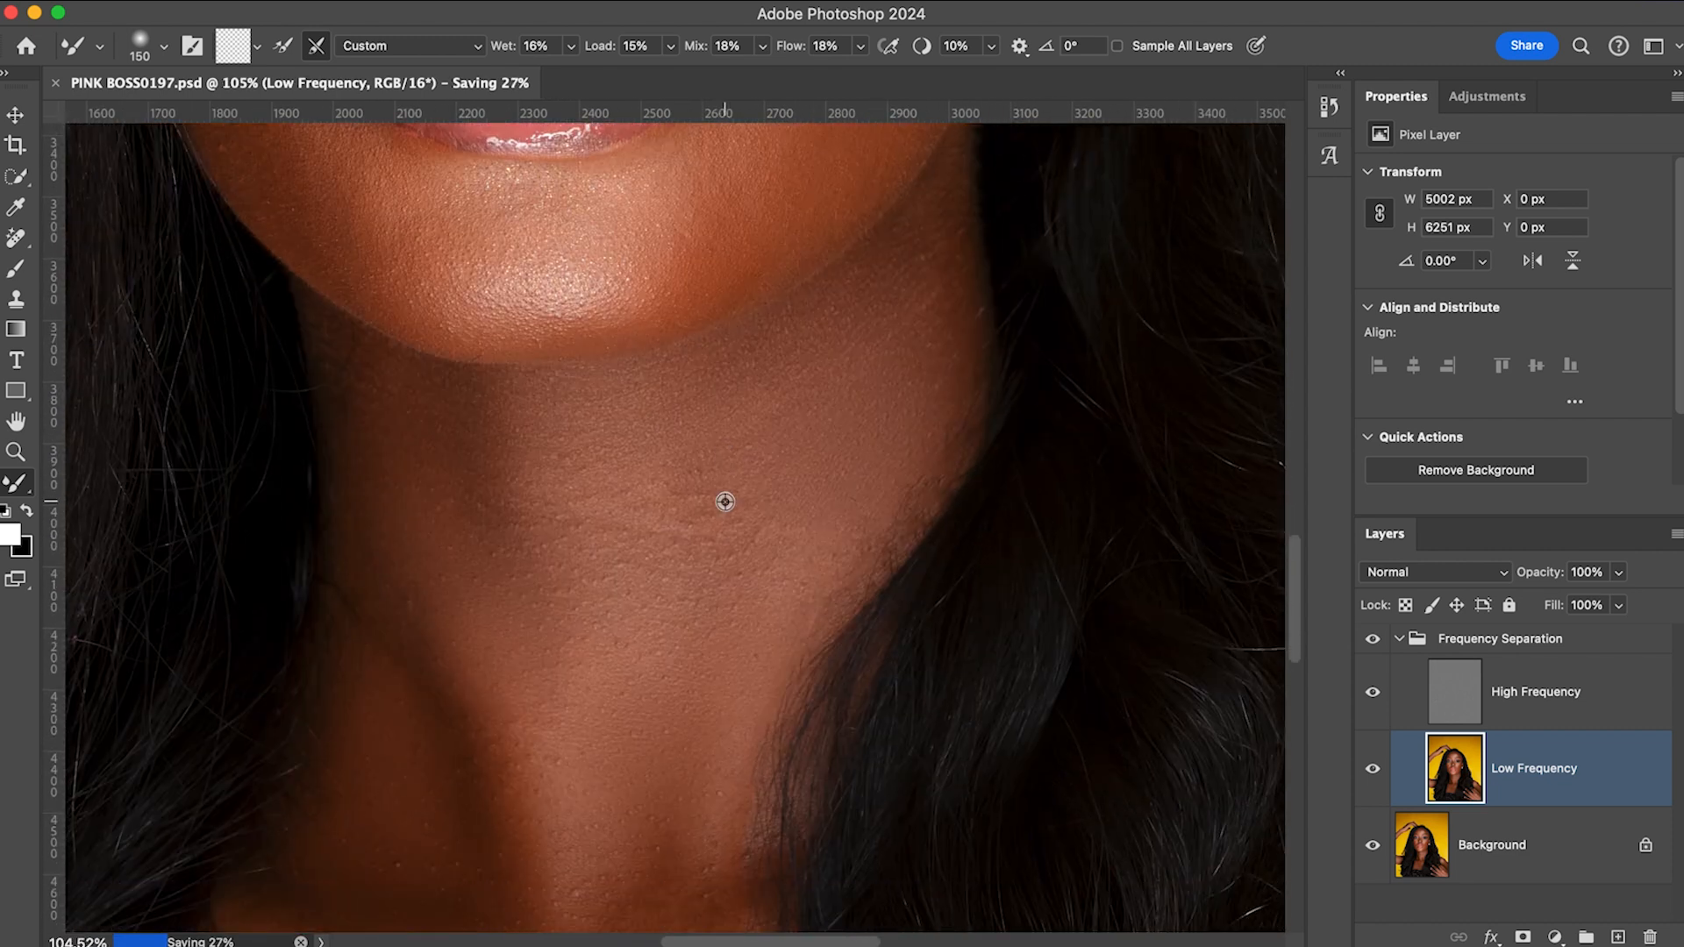
scroll(725, 502, down, 3)
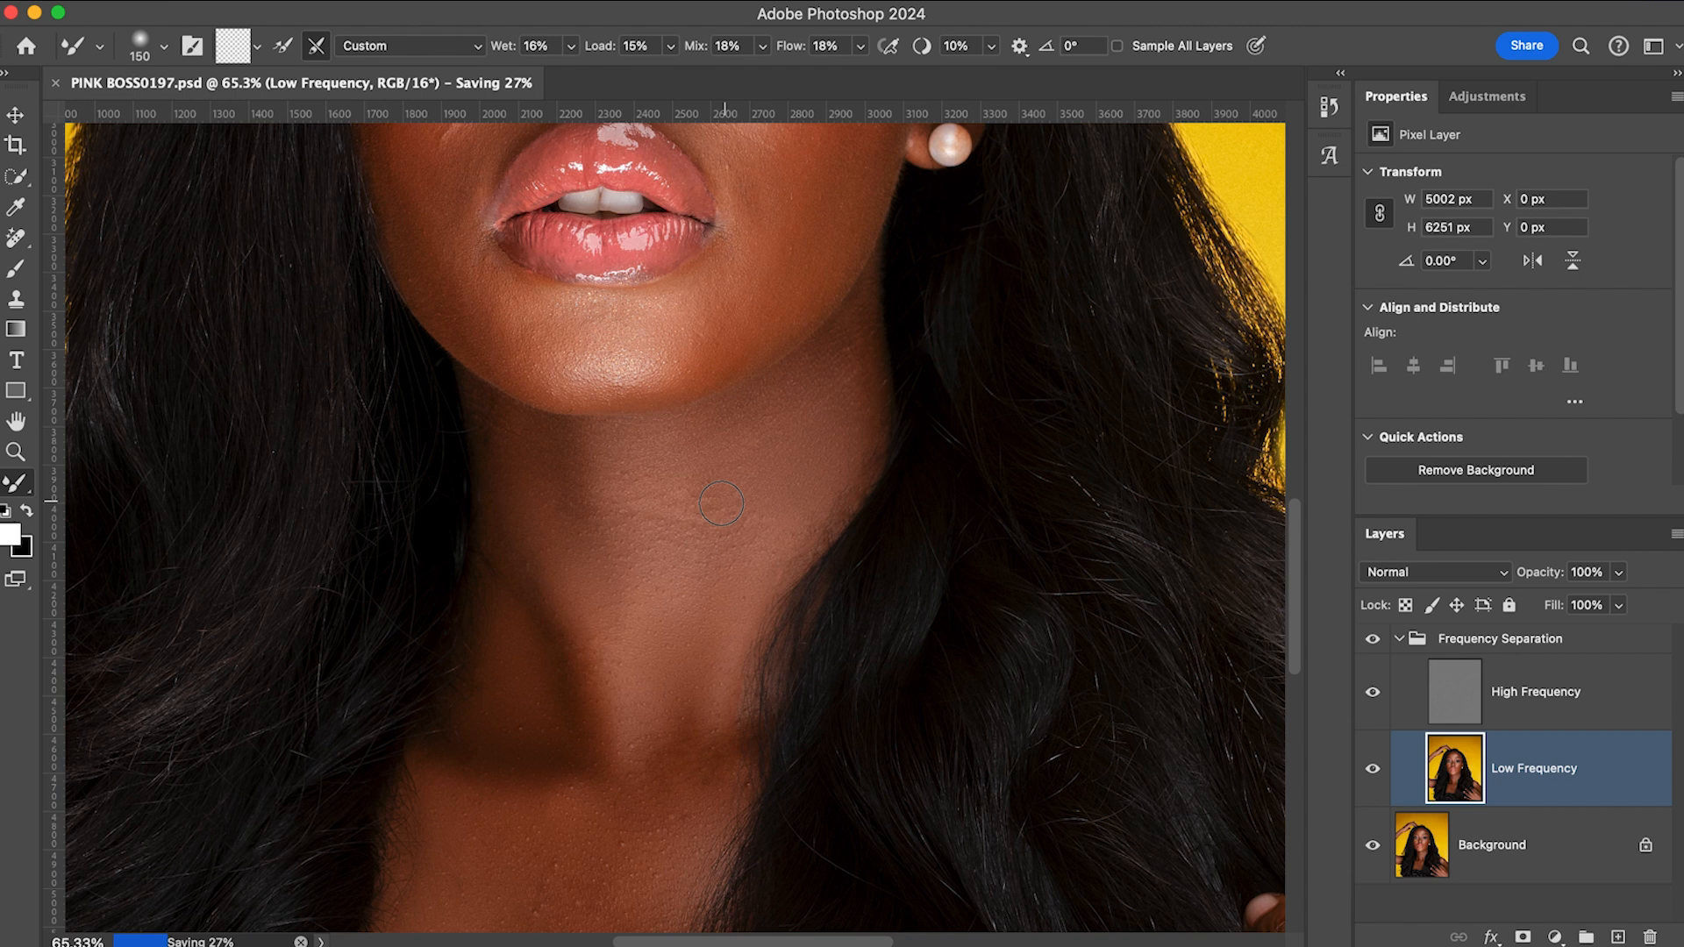
scroll(721, 504, down, 10)
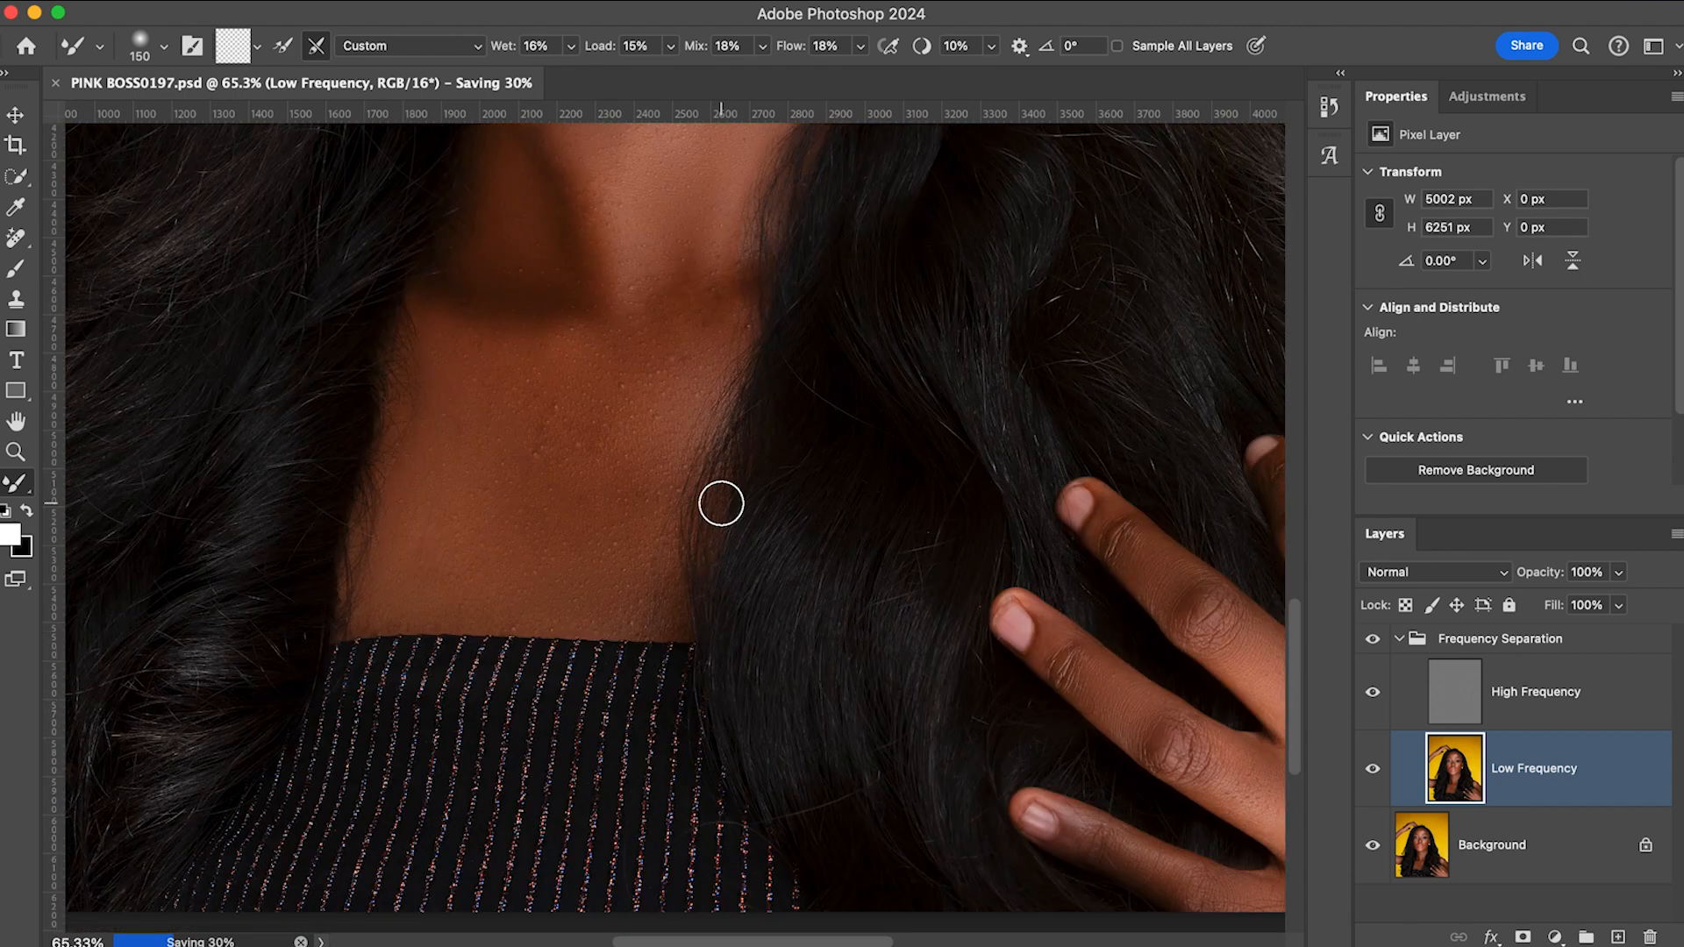
scroll(721, 504, down, 4)
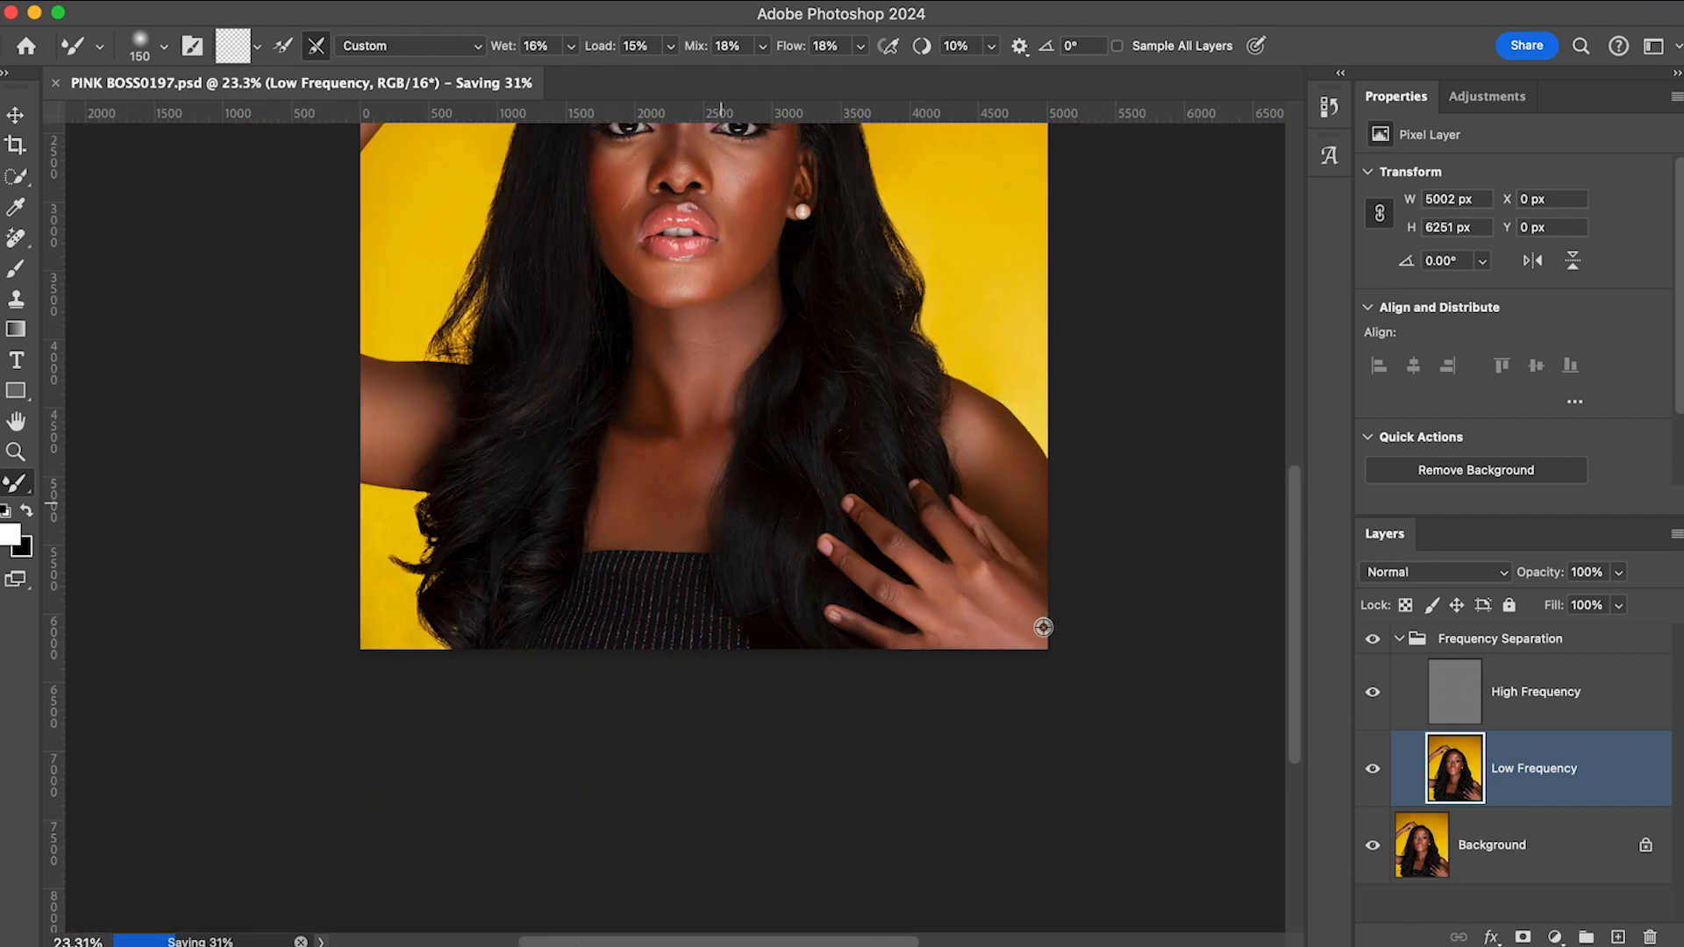
scroll(1043, 627, up, 2)
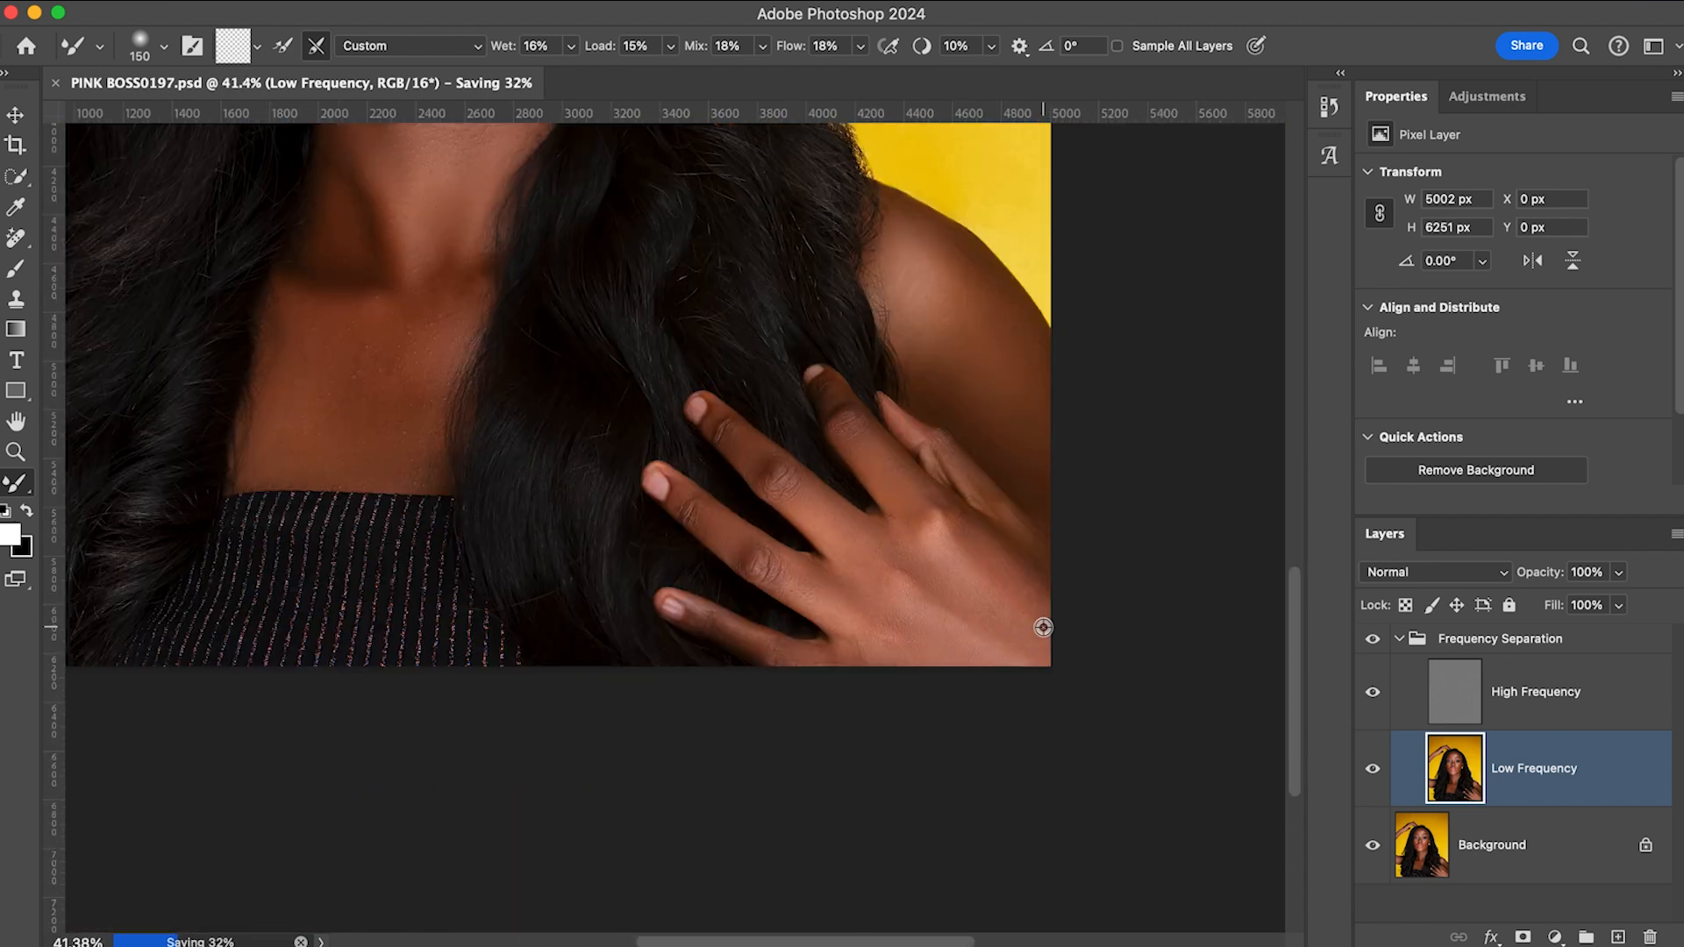
- Compare the chest, shoulder and hand before and after the retouch by toggling the Frequency Separation group's visibility
click(1376, 645)
click(1374, 641)
click(1376, 646)
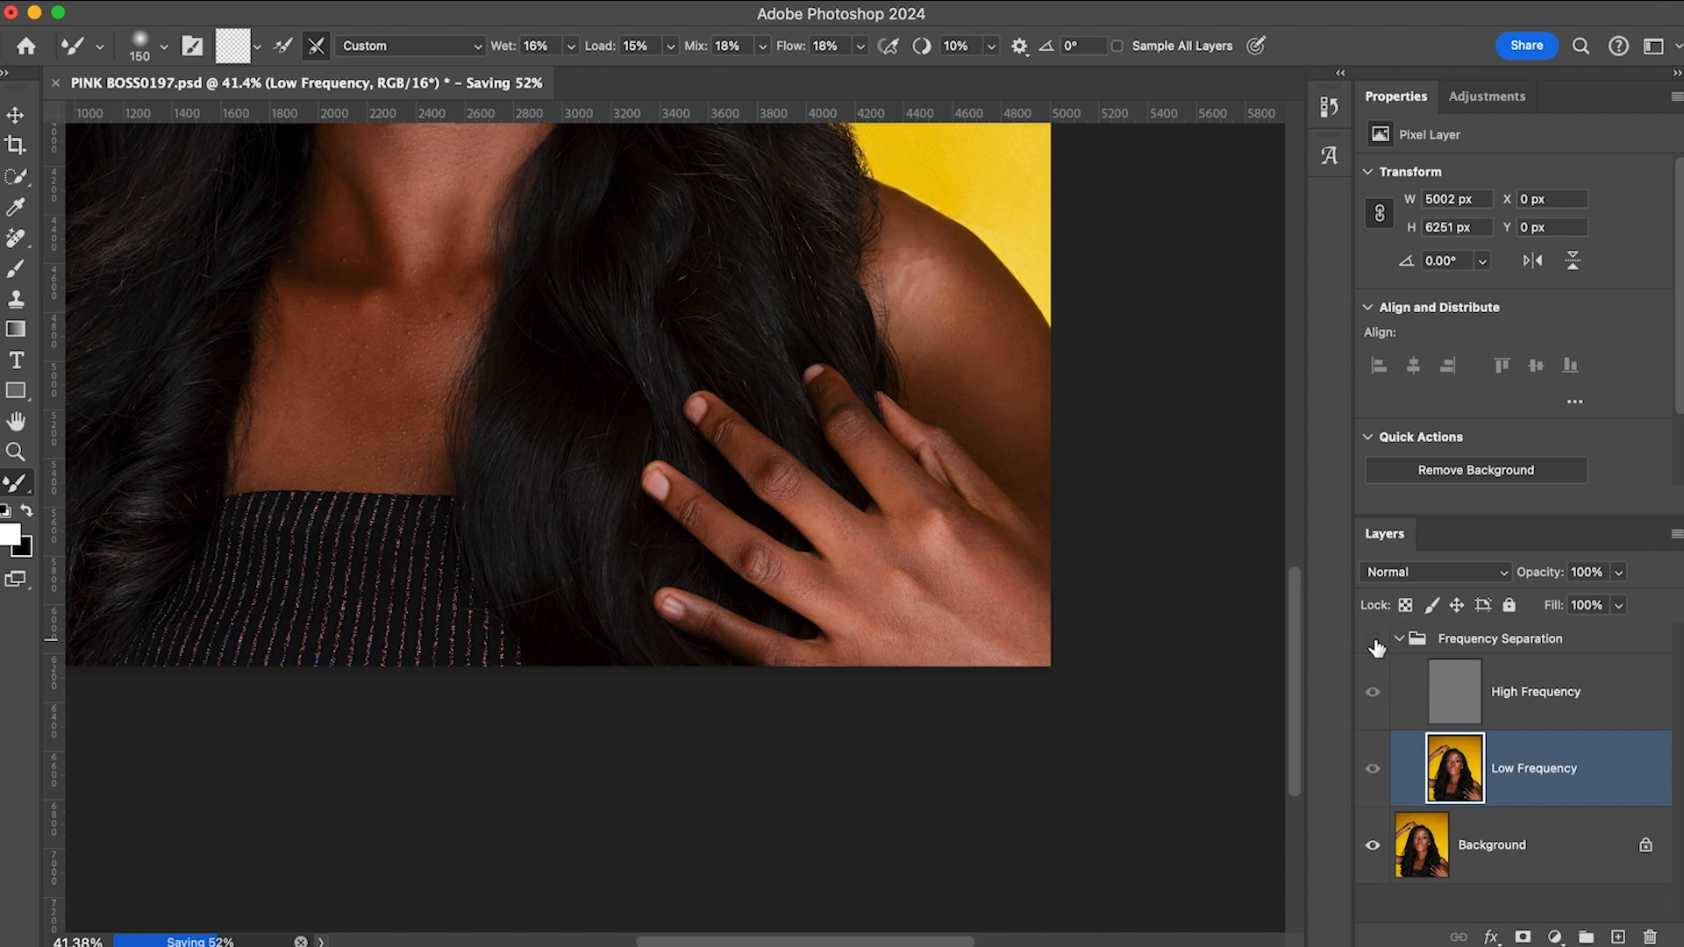
click(1375, 641)
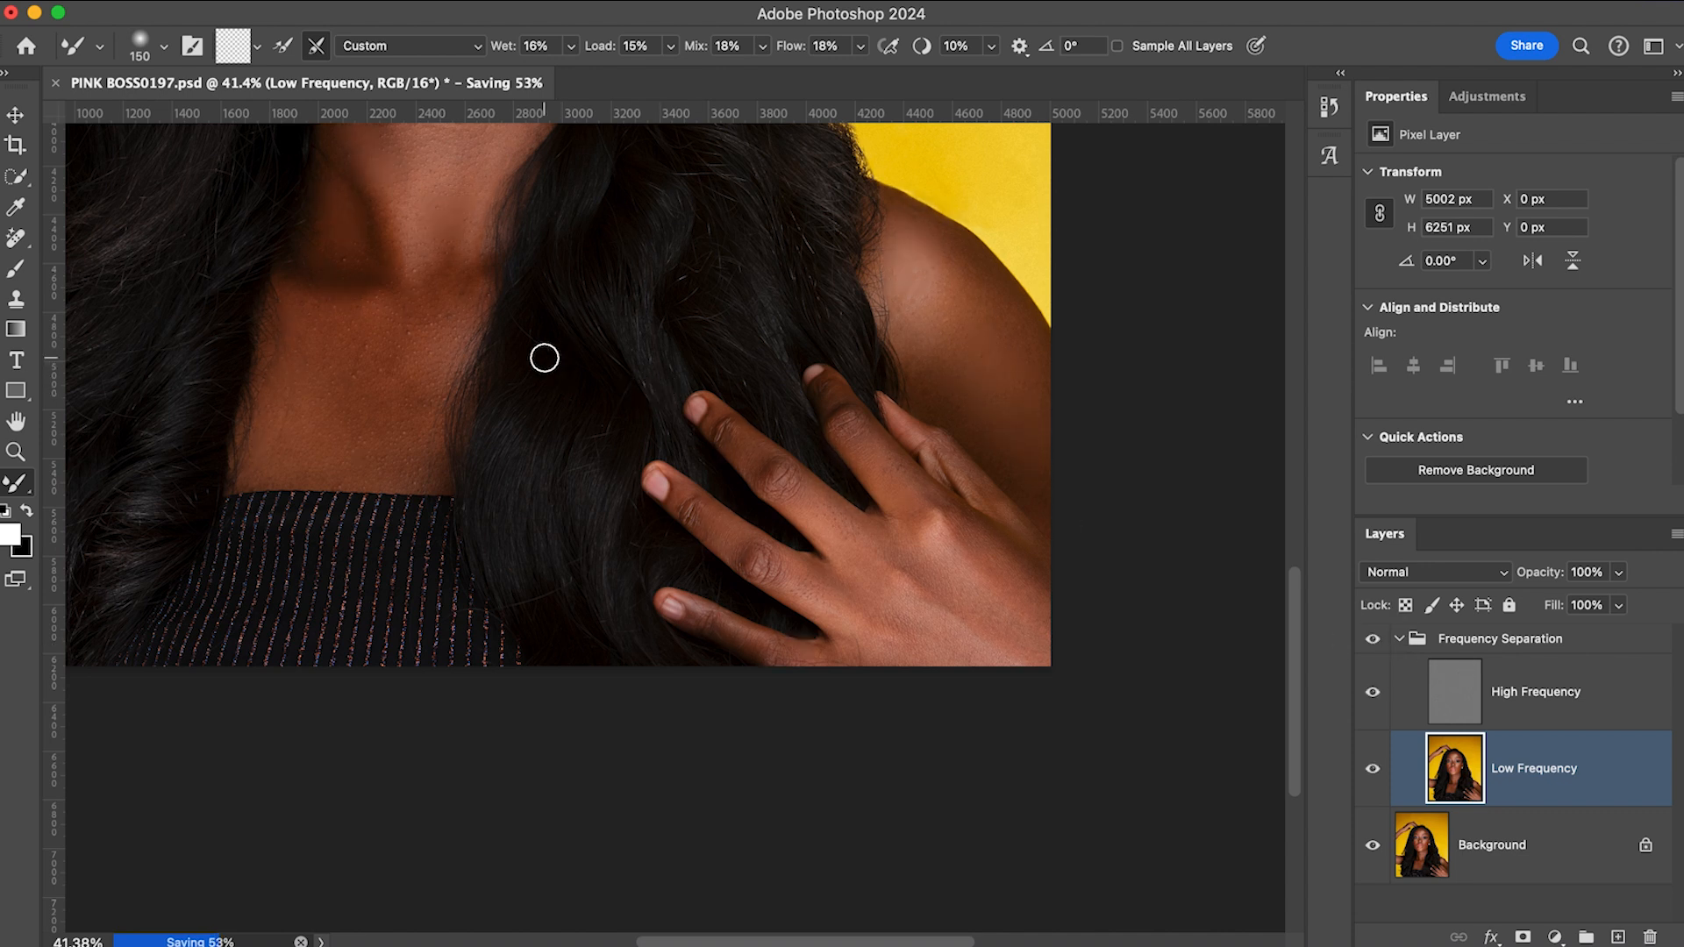
- Smooth the chin and the jawline opposite the earring with the Mixer Brush at 100–150 px
drag(500, 329, 719, 550)
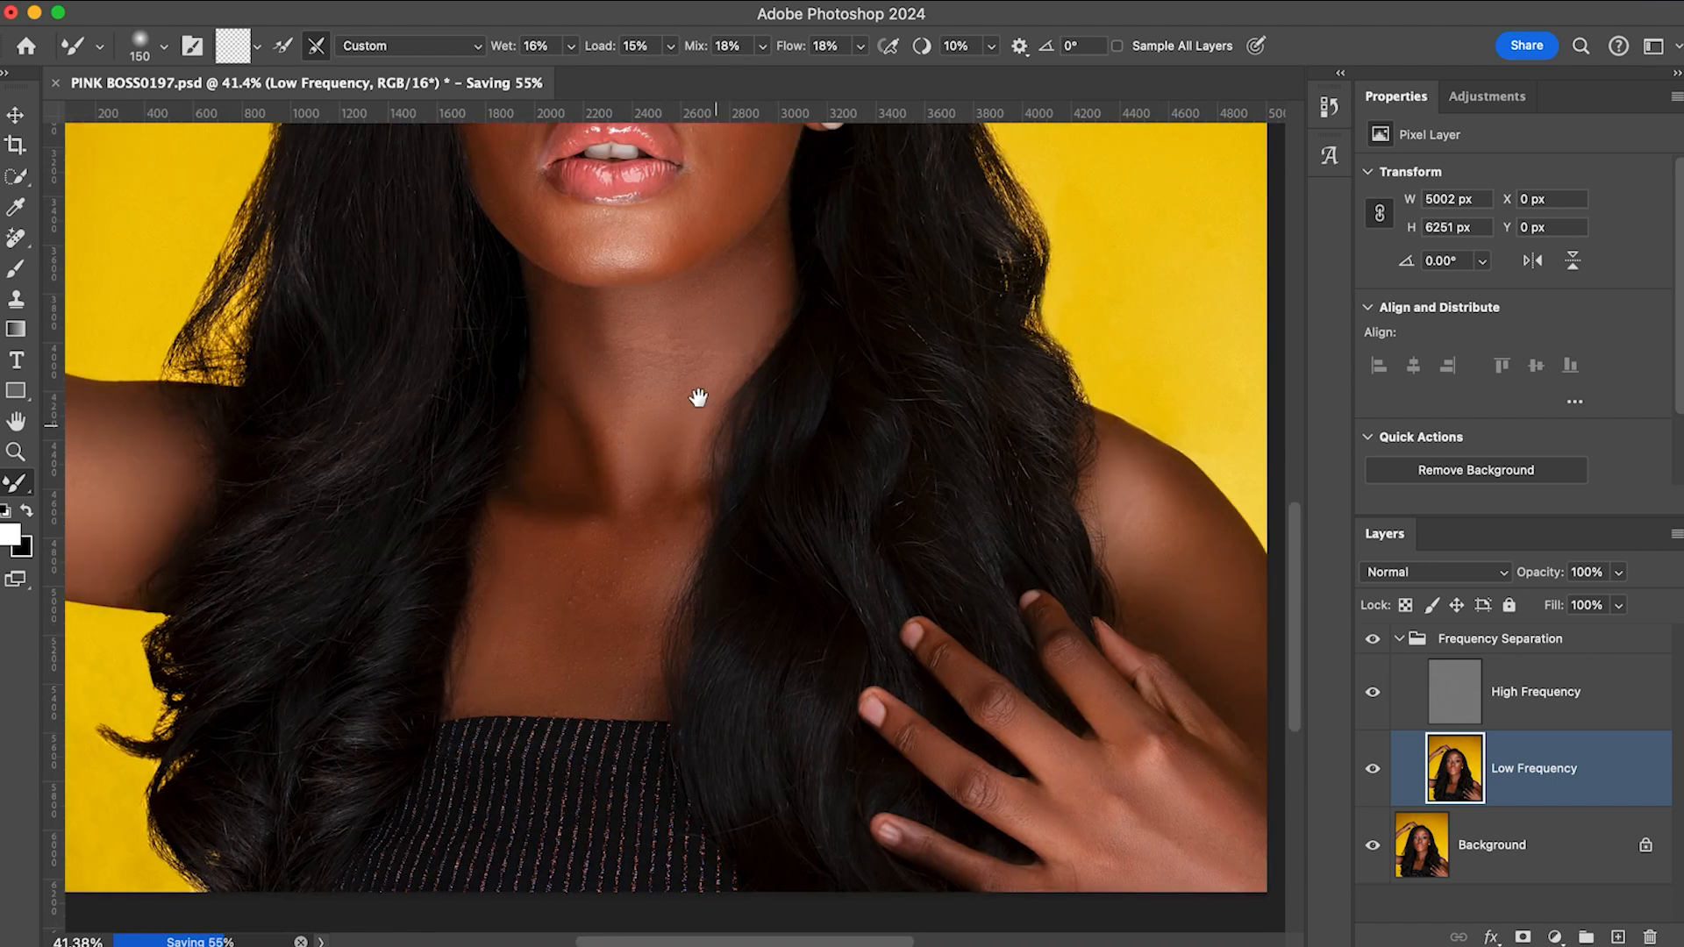
drag(696, 398, 783, 565)
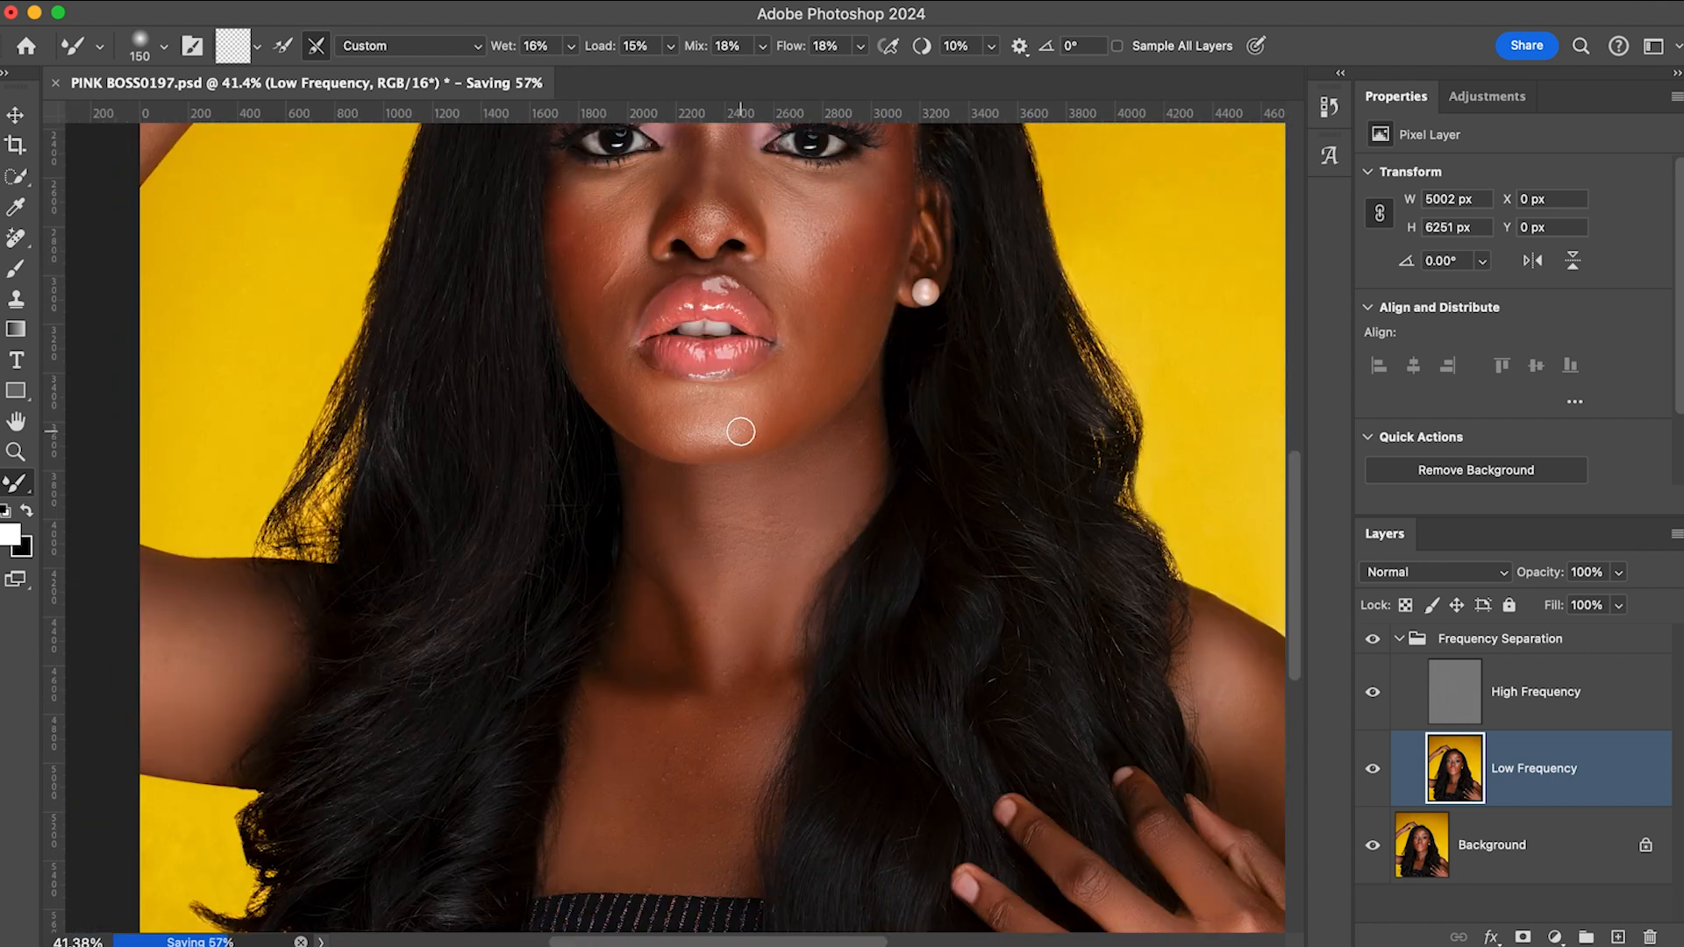
drag(720, 428, 697, 414)
key(bracketleft)
drag(630, 363, 630, 375)
key(bracketright)
key(bracketright)
mouse_move(616, 379)
mouse_down()
mouse_move(618, 404)
mouse_move(599, 380)
mouse_up()
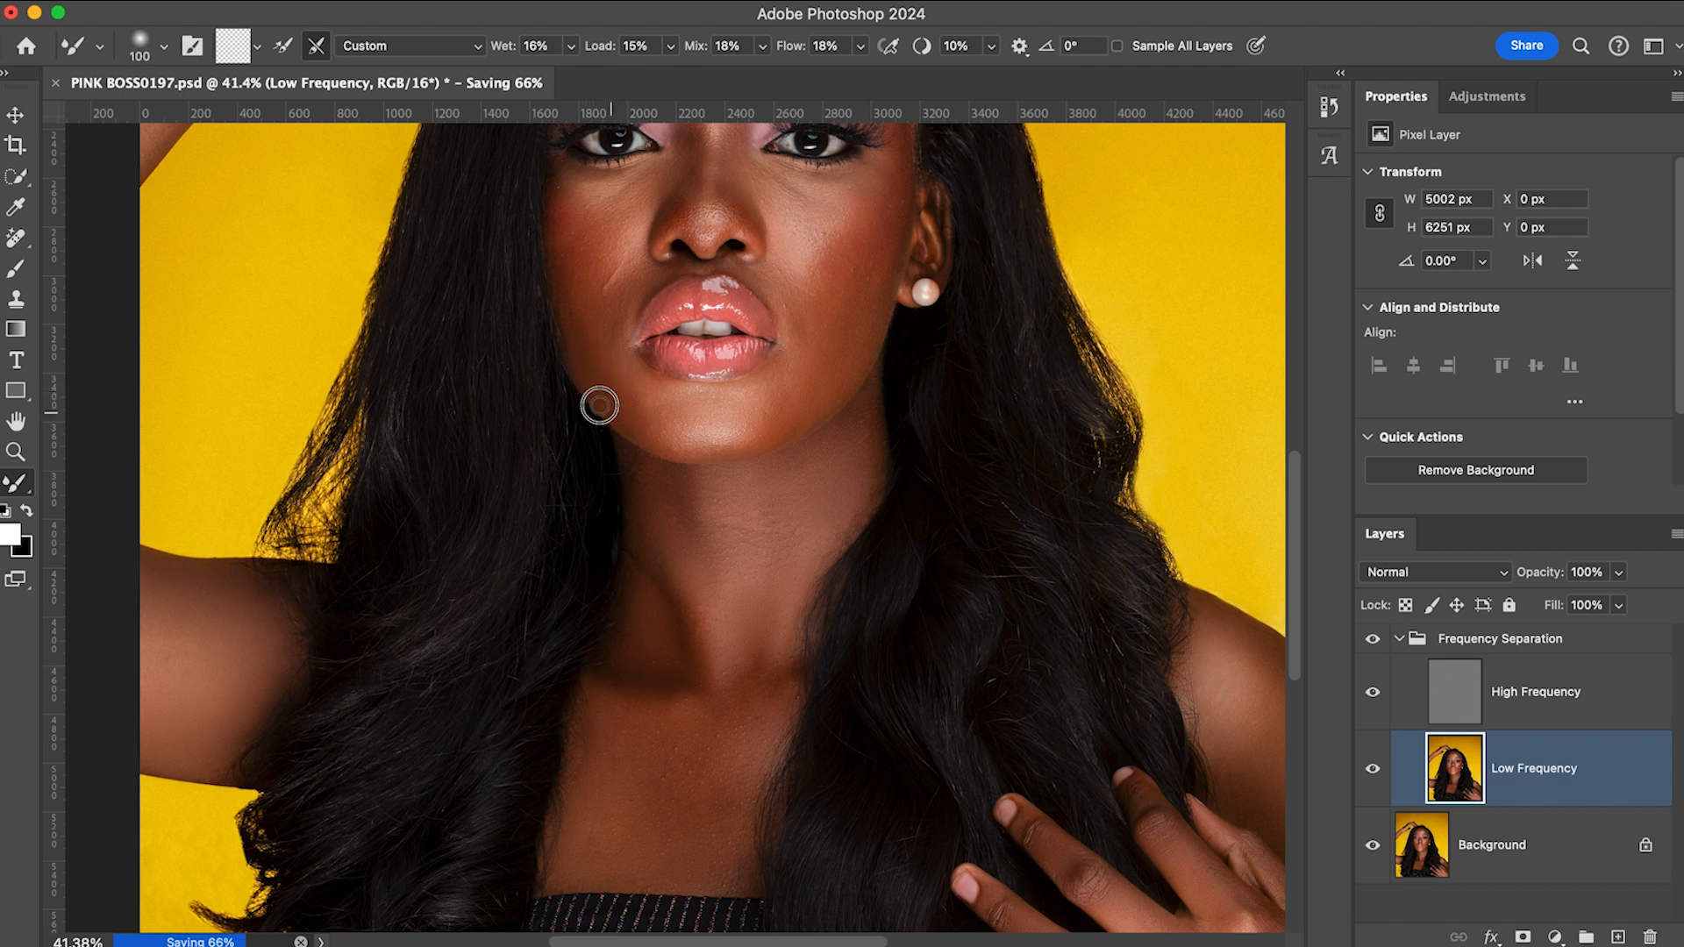
key(bracketright)
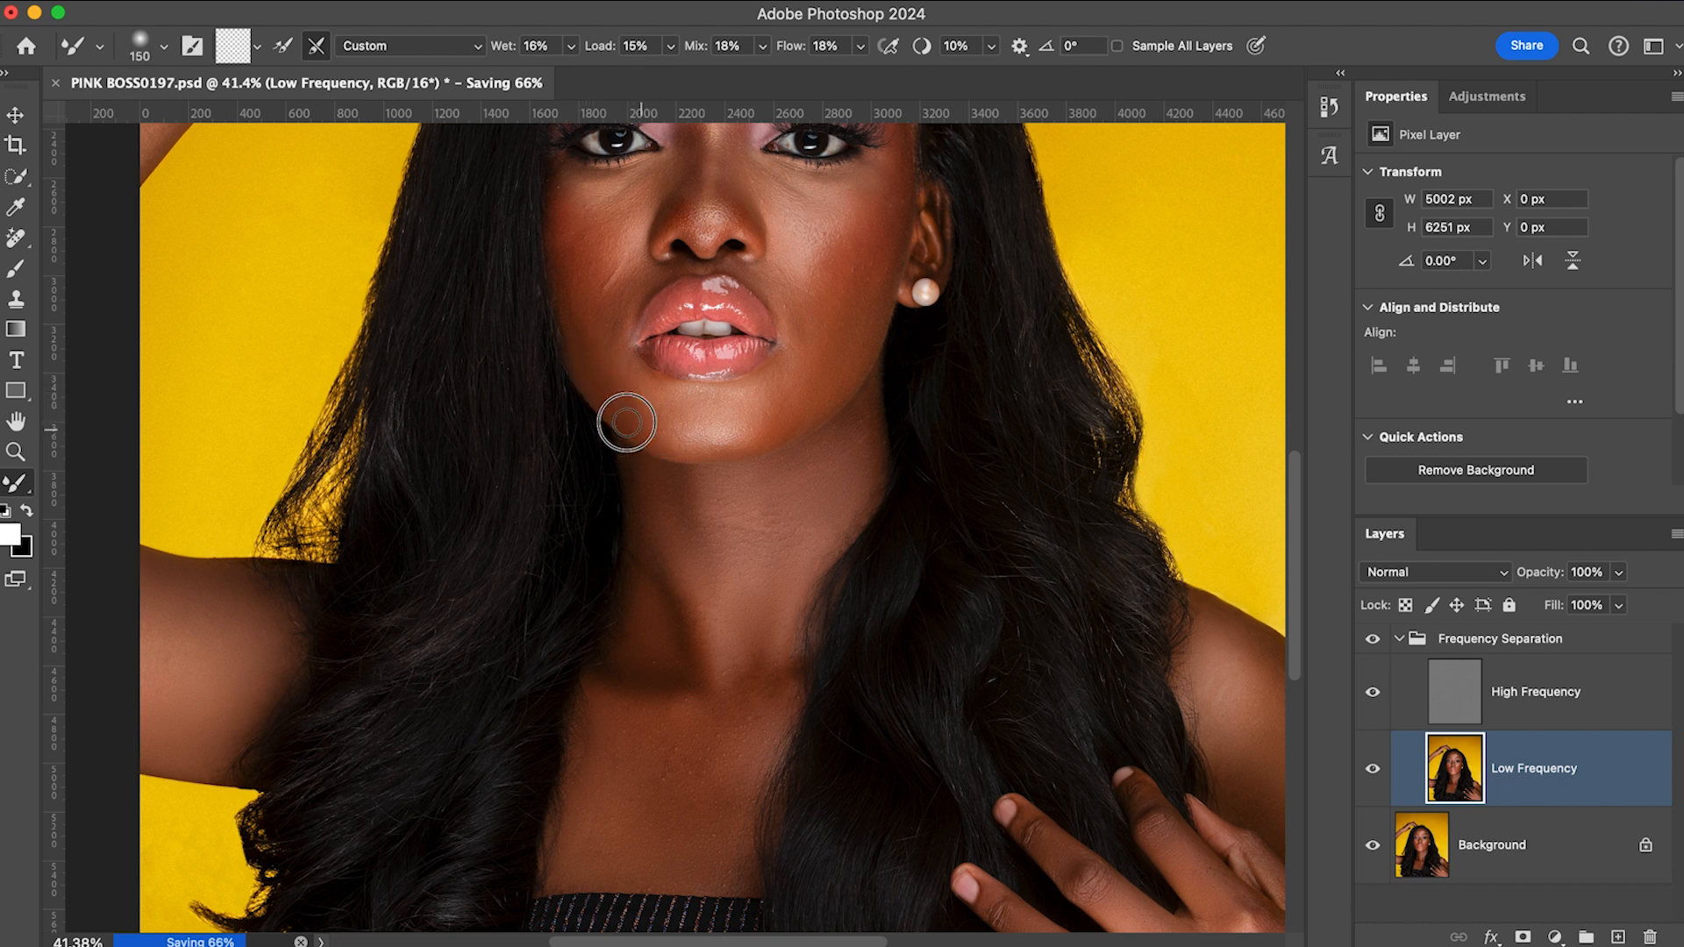
key(bracketleft)
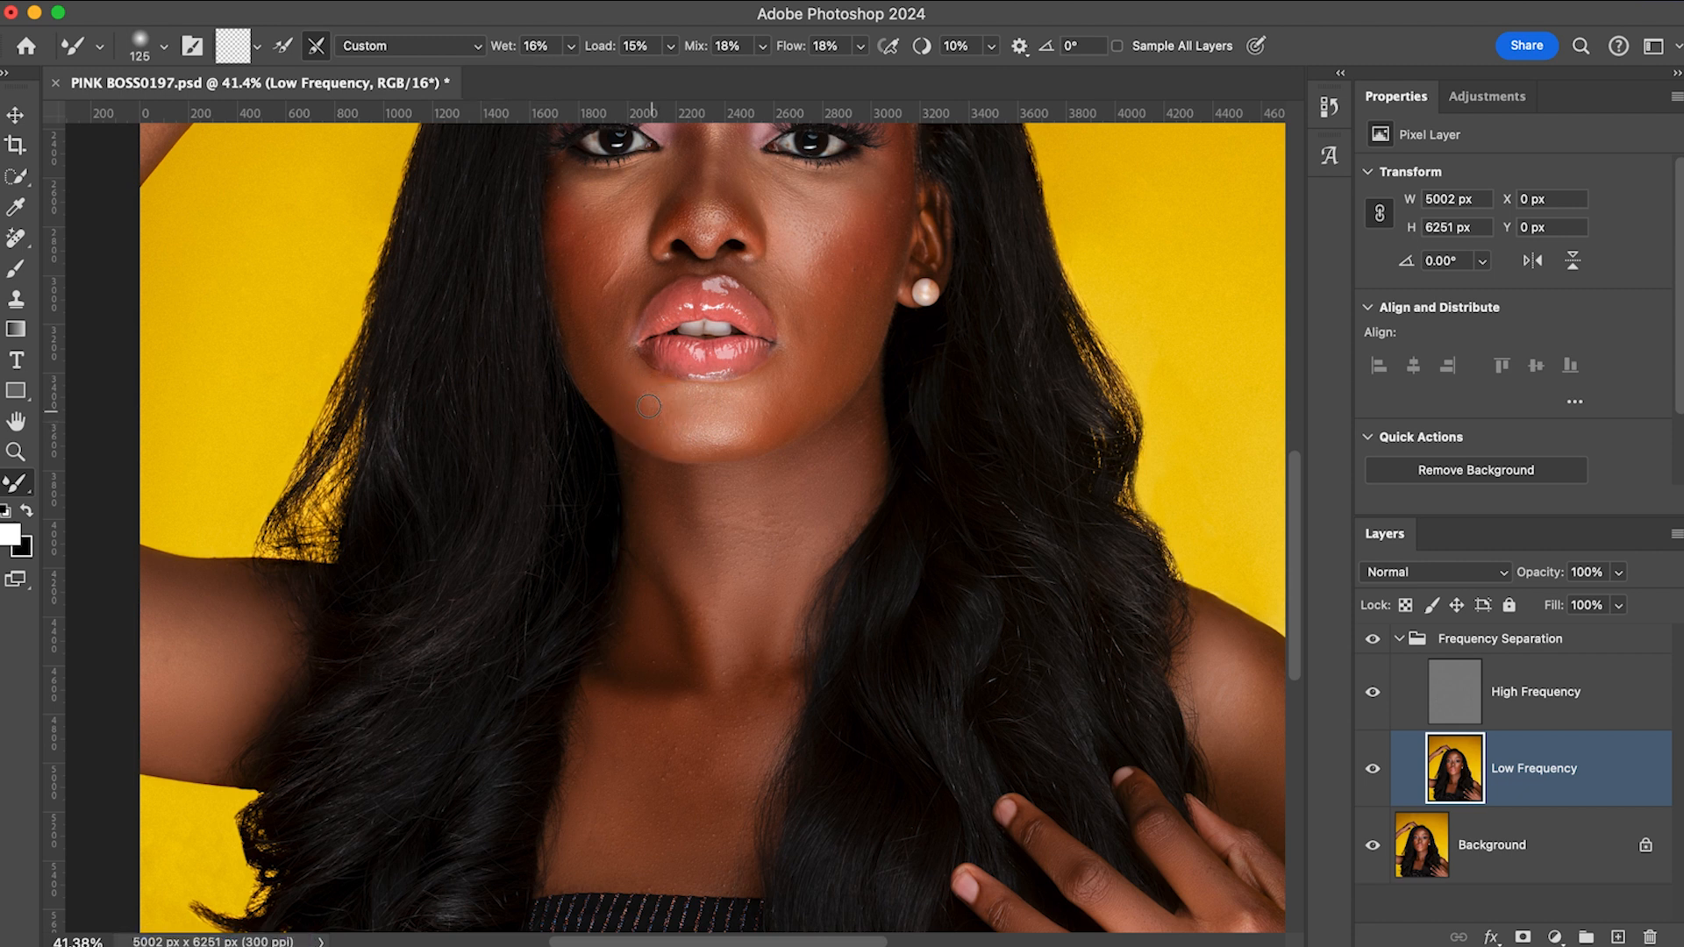
- Blend the chin highlight and the skin below the lips with the Mixer Brush, varying its size around 90–125 px
key(bracketleft)
key(bracketleft)
key(bracketright)
key(bracketright)
key(bracketright)
key(bracketright)
key(bracketleft)
key(bracketleft)
key(bracketleft)
key(bracketleft)
key(bracketleft)
key(bracketleft)
key(bracketright)
key(bracketright)
key(bracketright)
key(bracketright)
key(bracketright)
key(bracketleft)
key(bracketleft)
key(bracketright)
key(bracketright)
key(bracketleft)
key(bracketleft)
key(bracketleft)
key(bracketleft)
key(bracketleft)
key(bracketright)
key(bracketright)
key(bracketright)
key(bracketright)
key(bracketright)
- Compare the face and neck with the original by toggling the Frequency Separation group's visibility, and save the document
click(1374, 643)
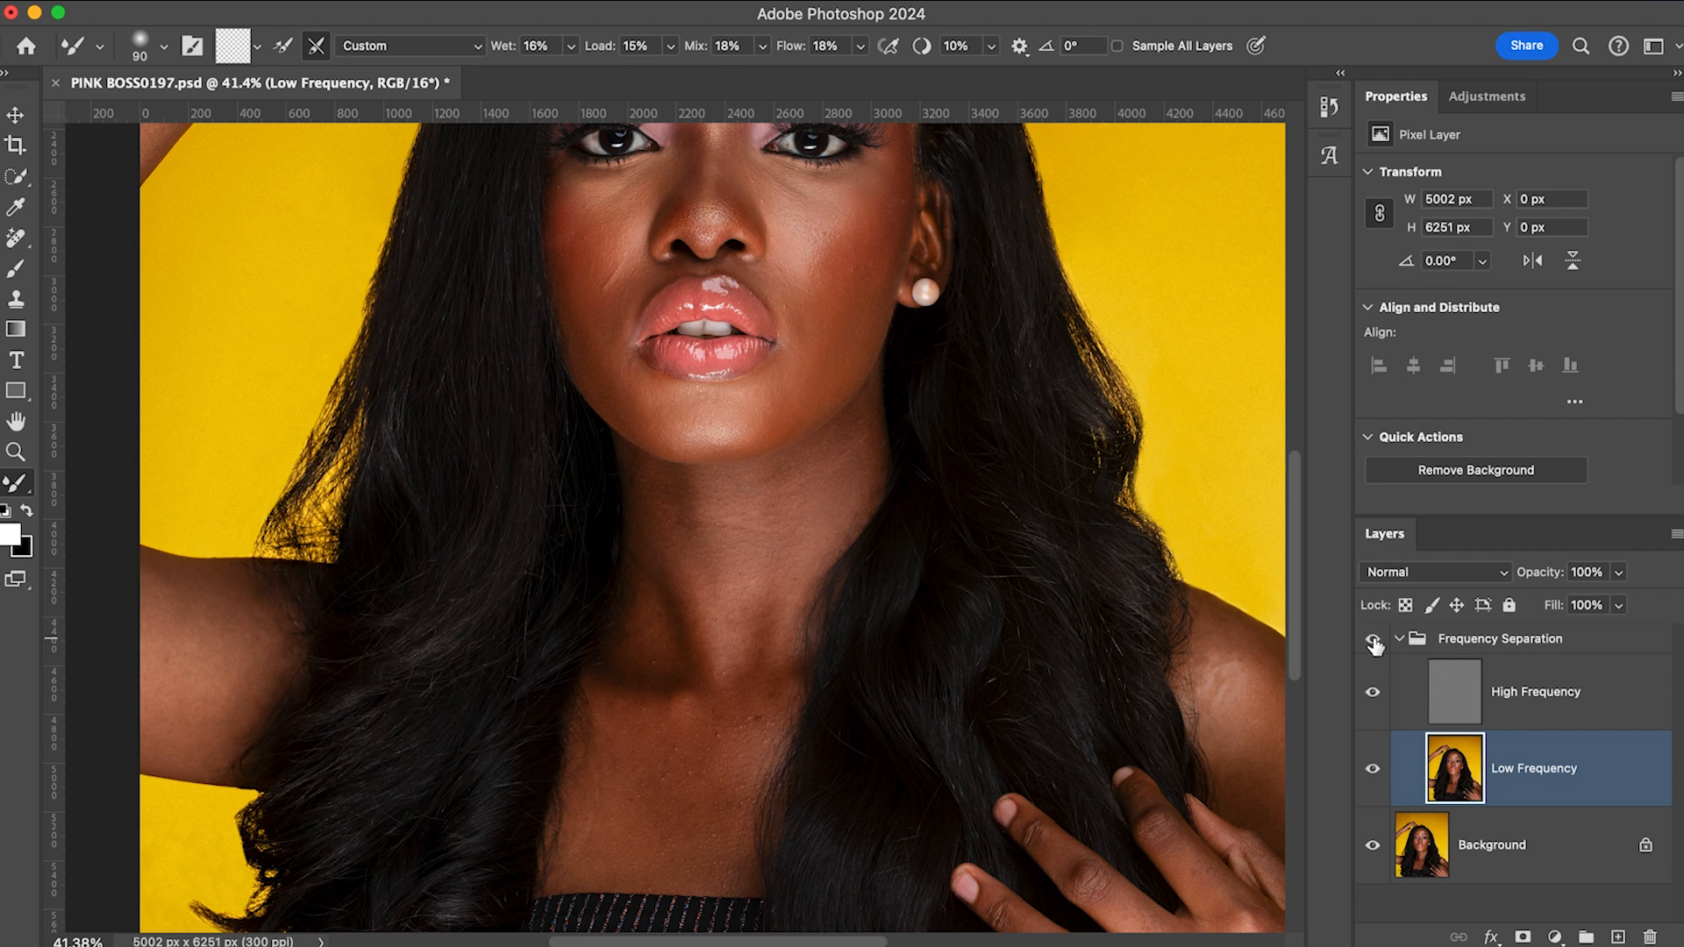
click(1374, 644)
click(1373, 645)
key(super+s)
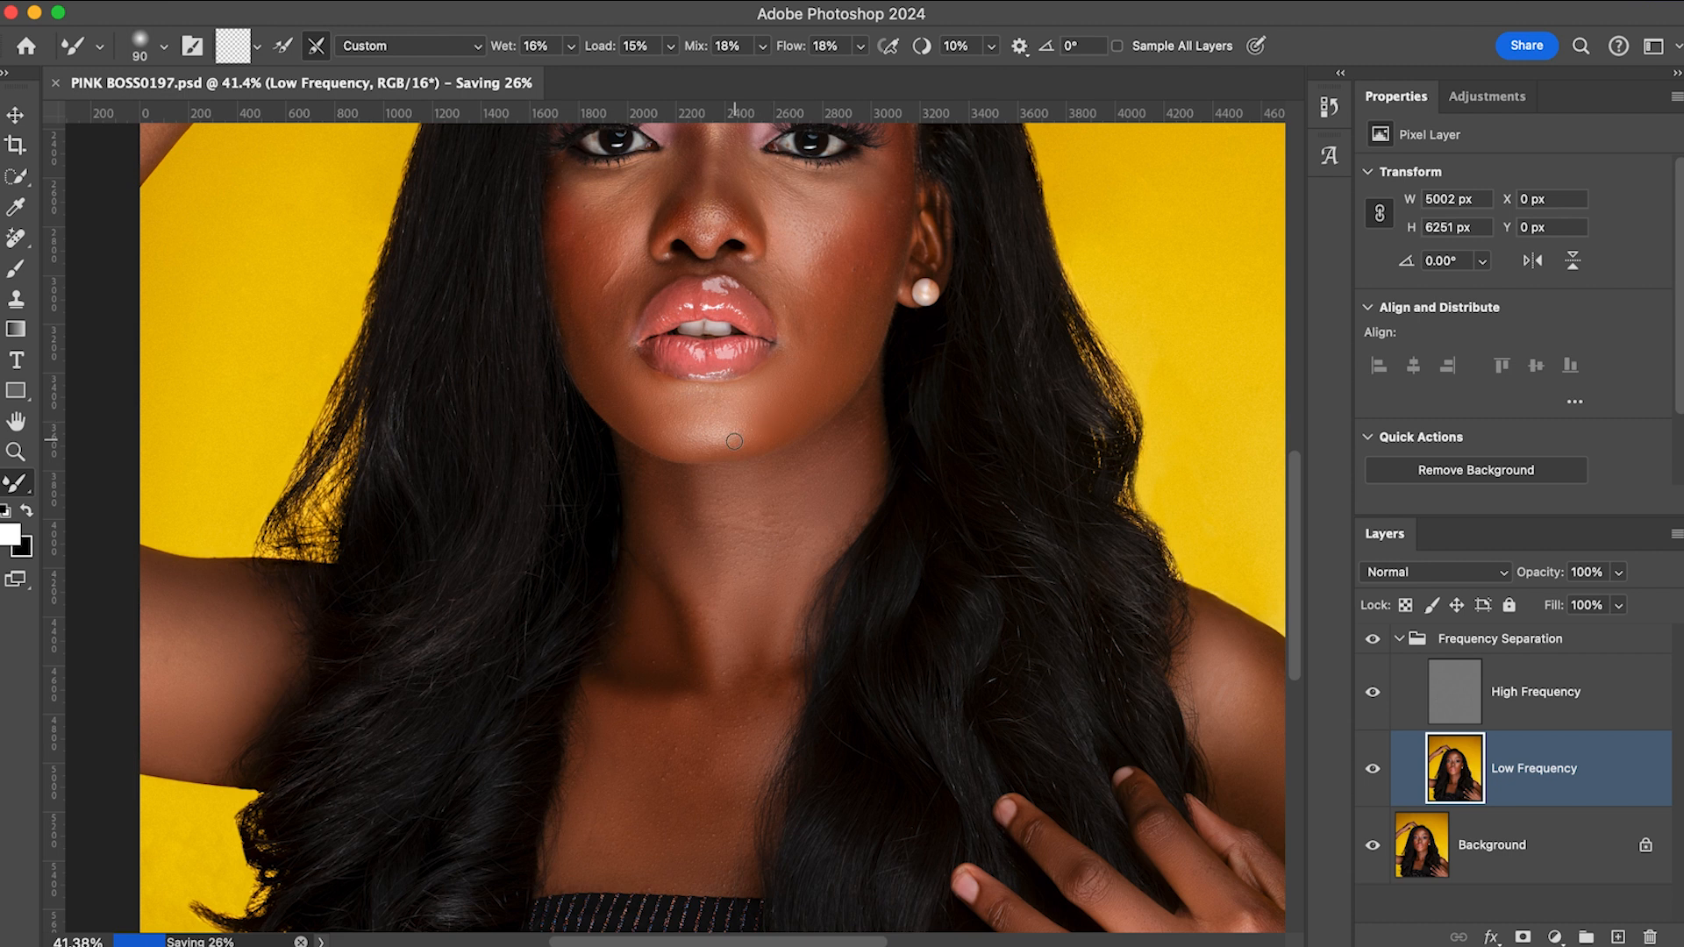
- Refine the chin highlight and blend it into the jawline opposite the earring with the Mixer Brush at about 125 px
key(bracketright)
key(bracketright)
drag(716, 442, 778, 428)
key(bracketright)
key(bracketright)
key(bracketright)
key(bracketleft)
key(bracketleft)
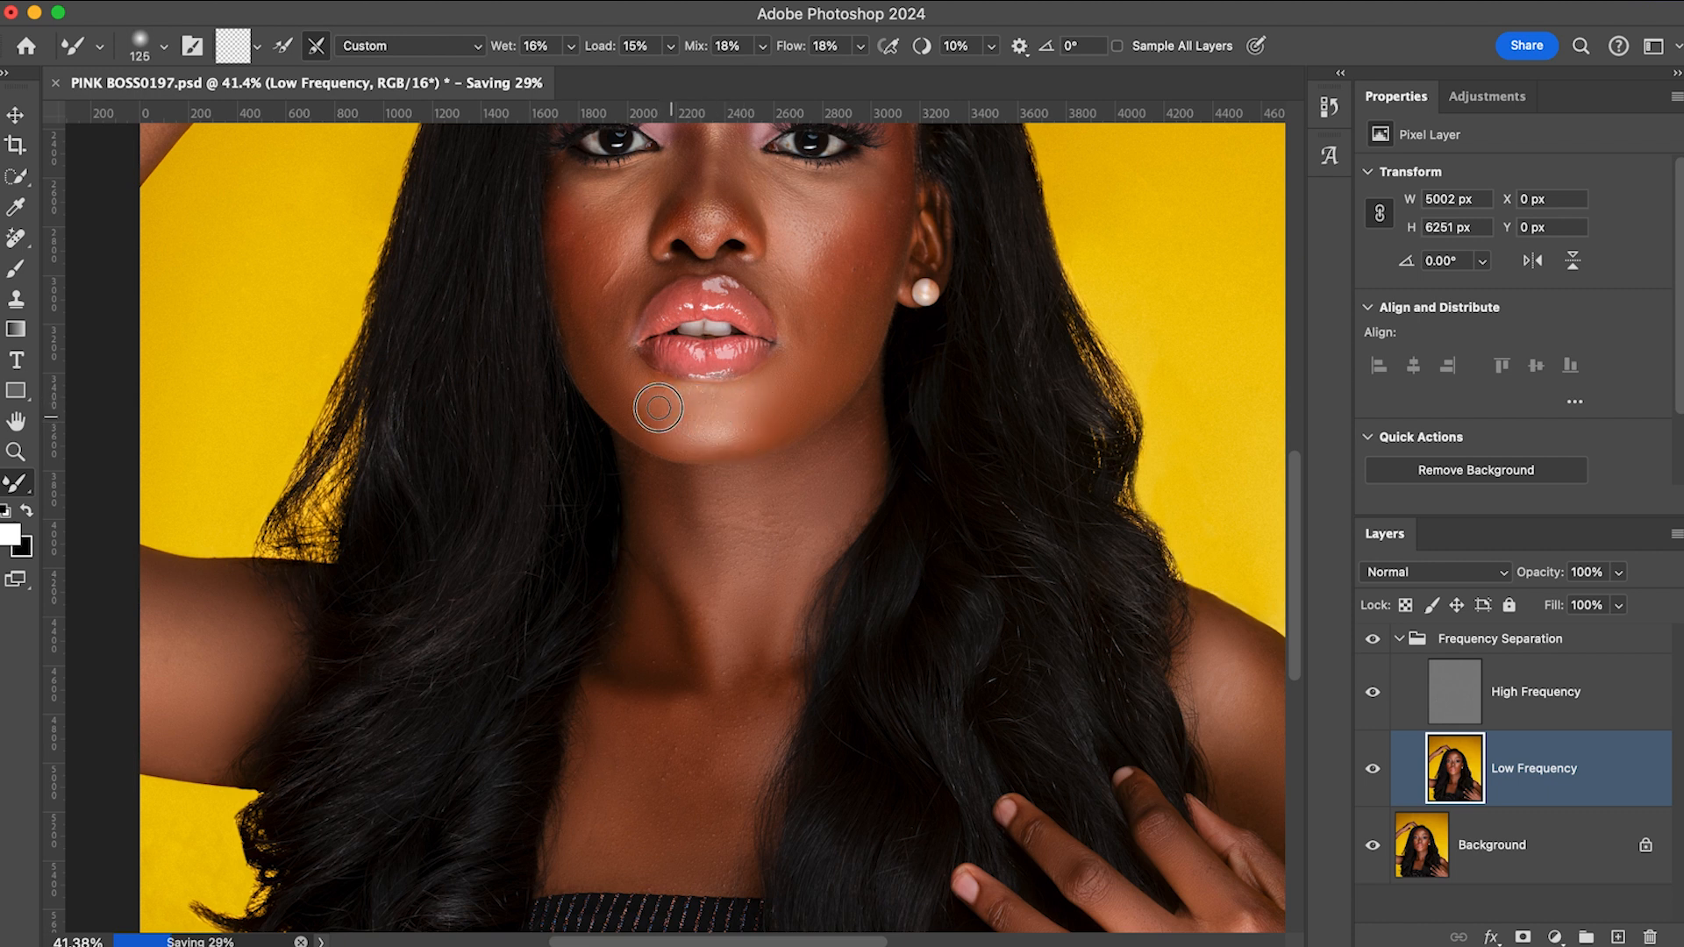
key(bracketleft)
key(bracketleft)
key(bracketright)
key(bracketright)
key(bracketright)
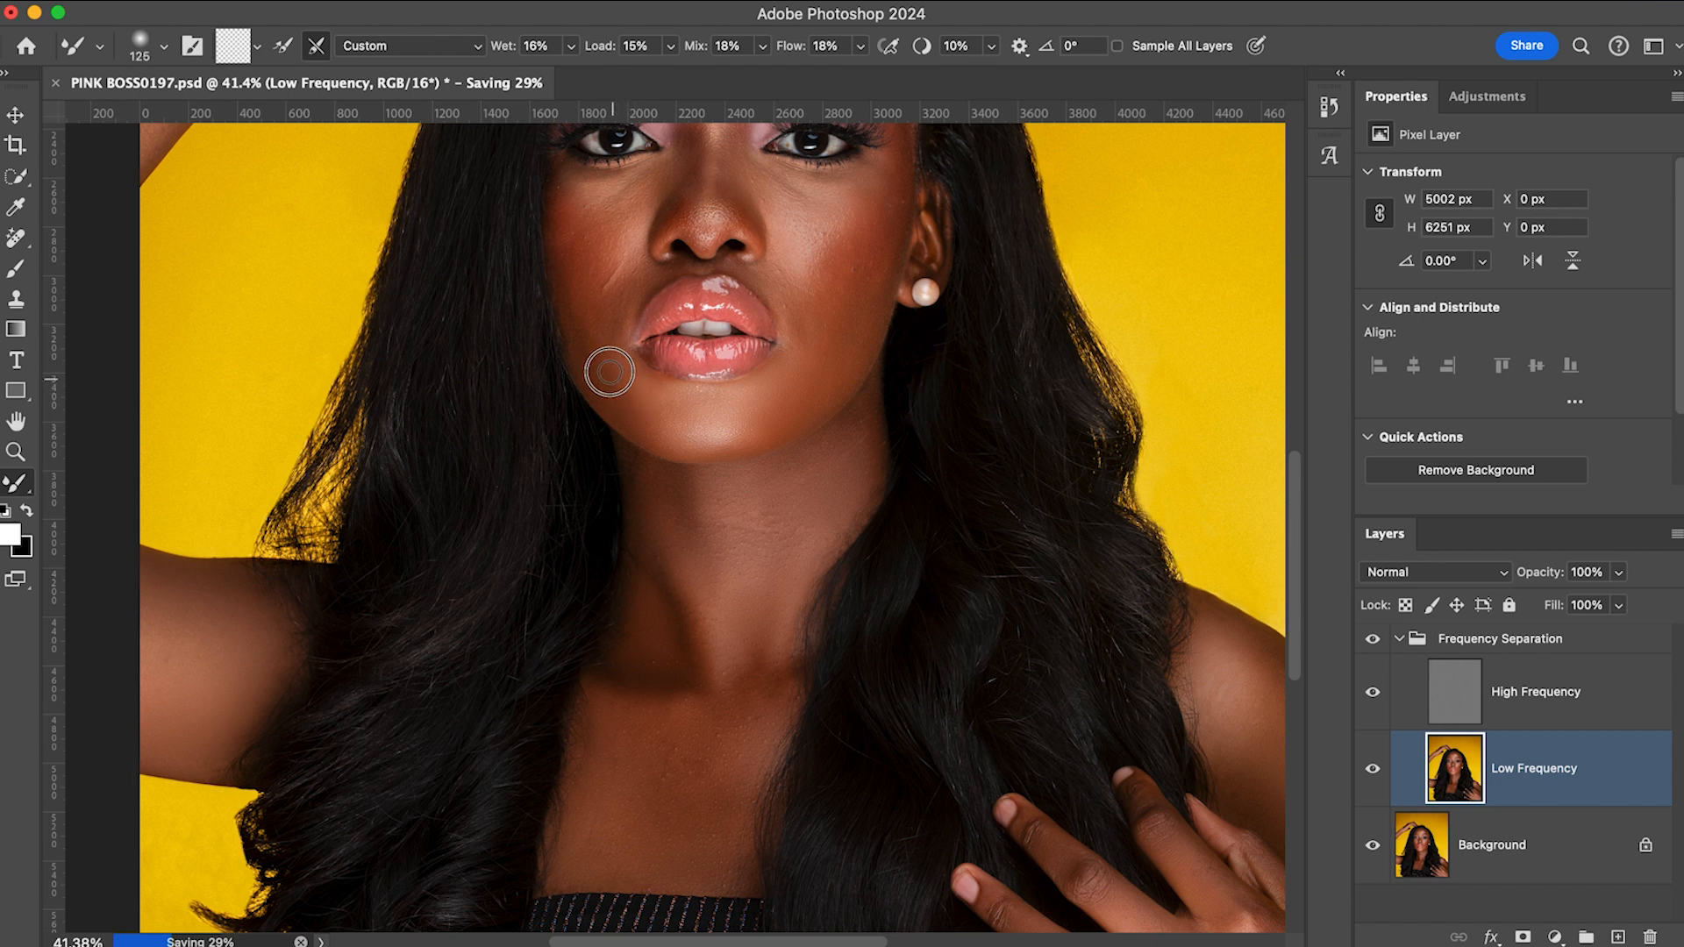
- Smooth the lower cheek beside the mouth corner, opposite the earring, with the Mixer Brush at 150–175 px
key(bracketleft)
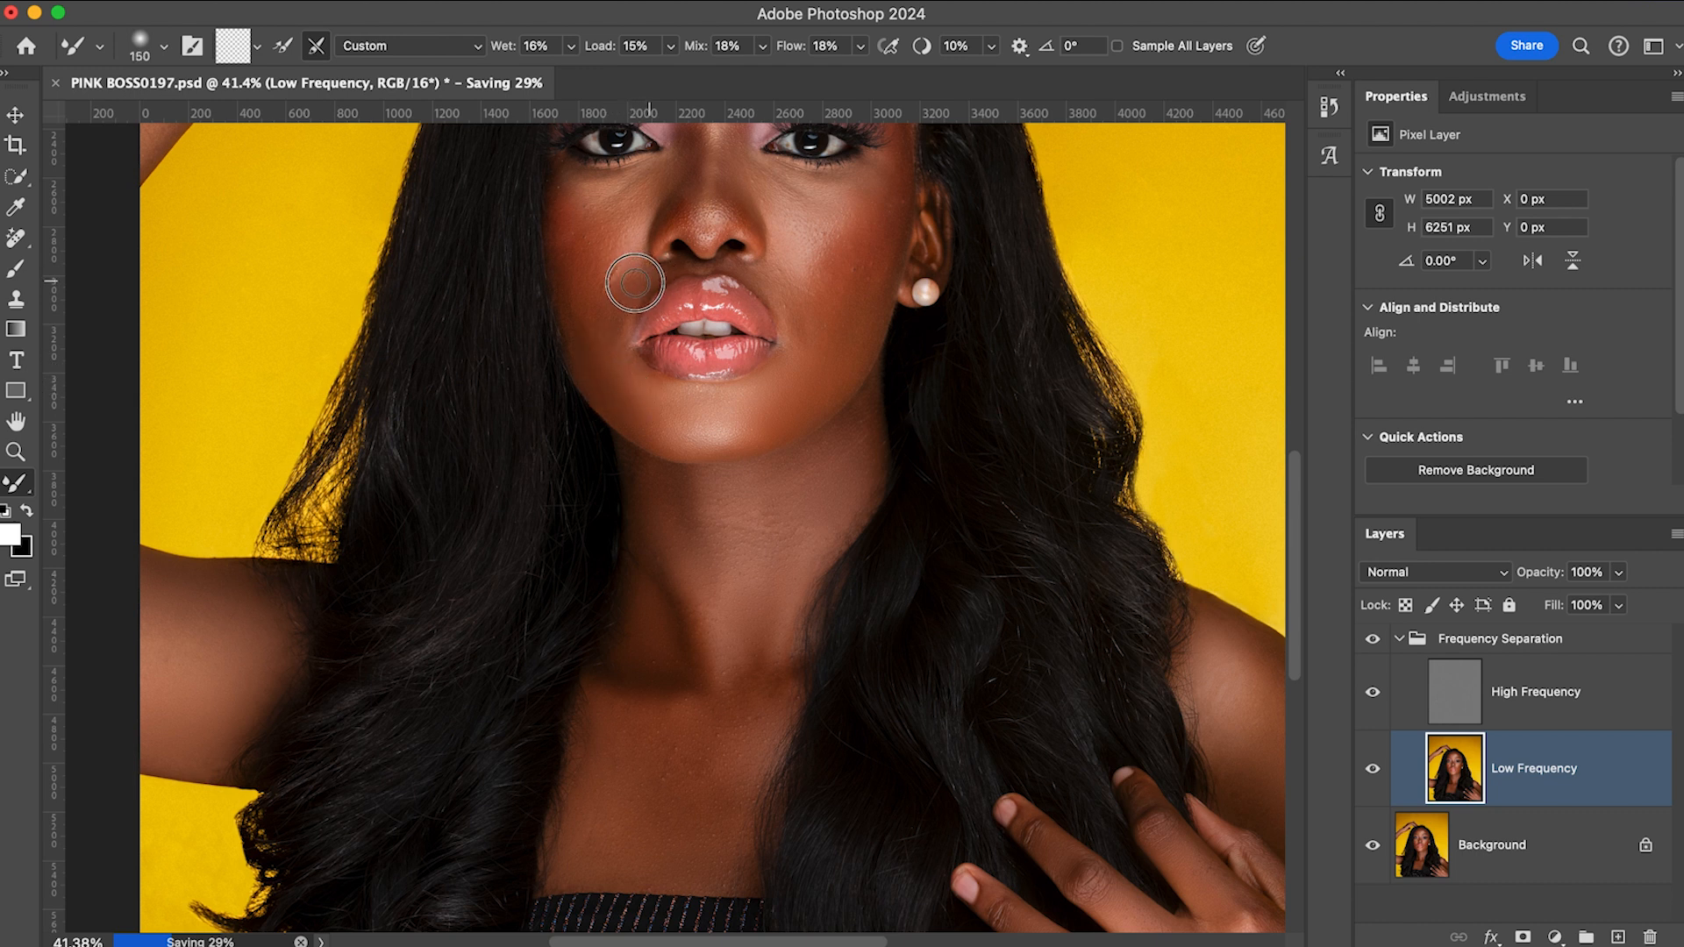
key(bracketleft)
key(bracketright)
key(bracketright)
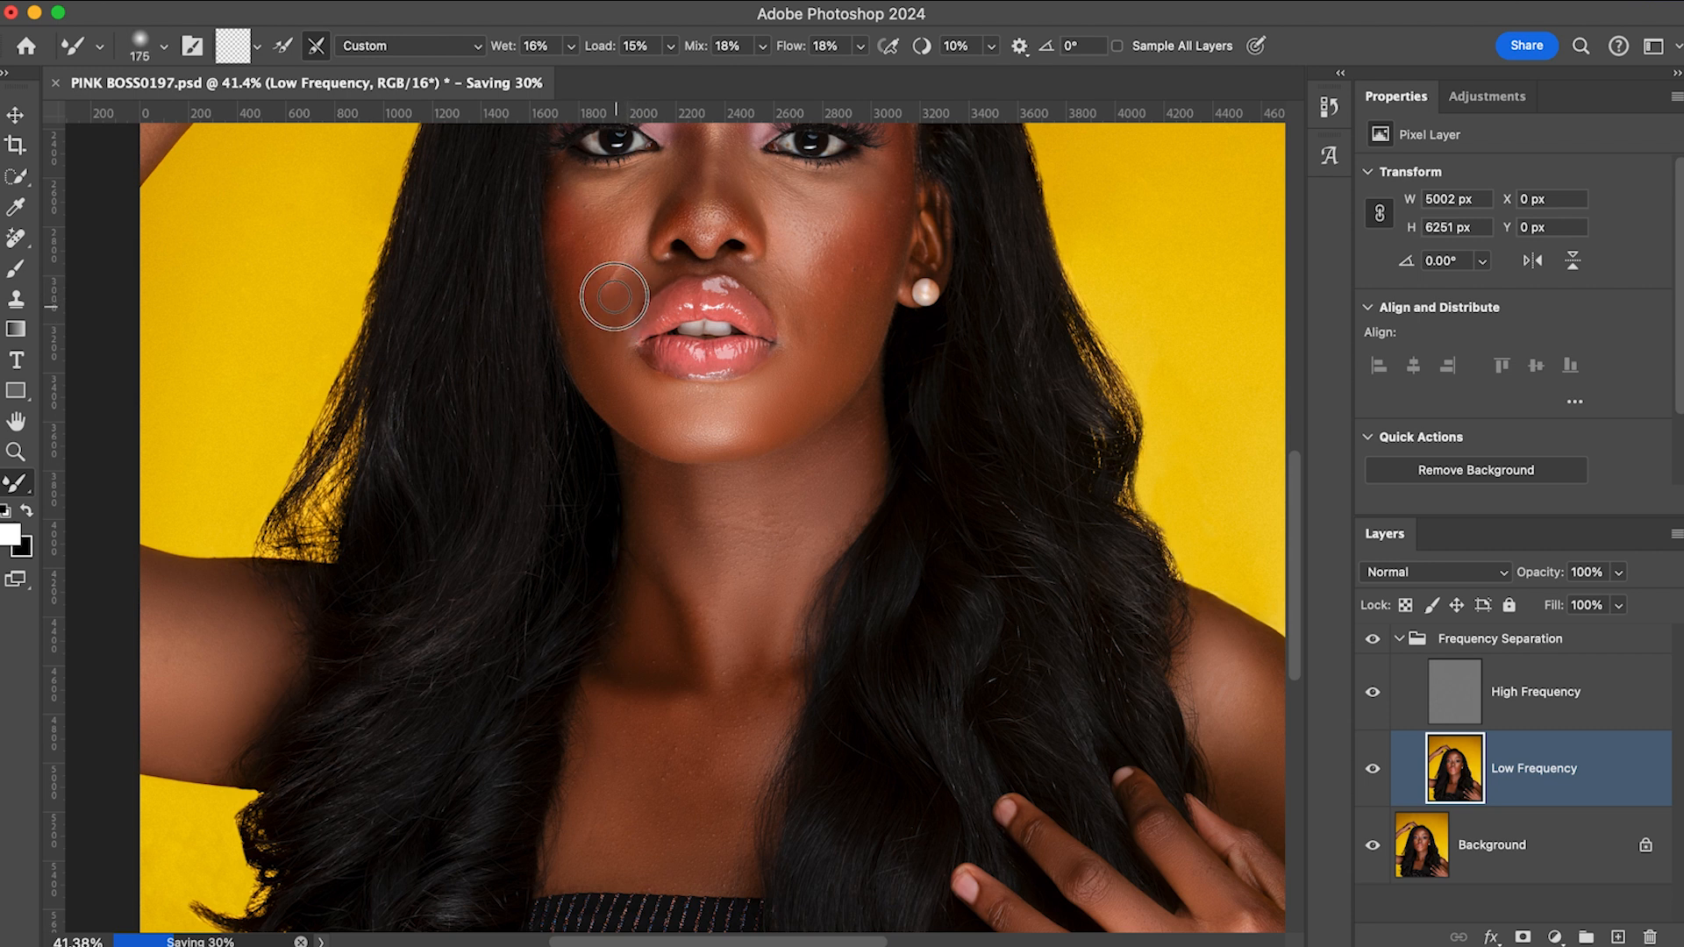
key(bracketleft)
key(bracketleft)
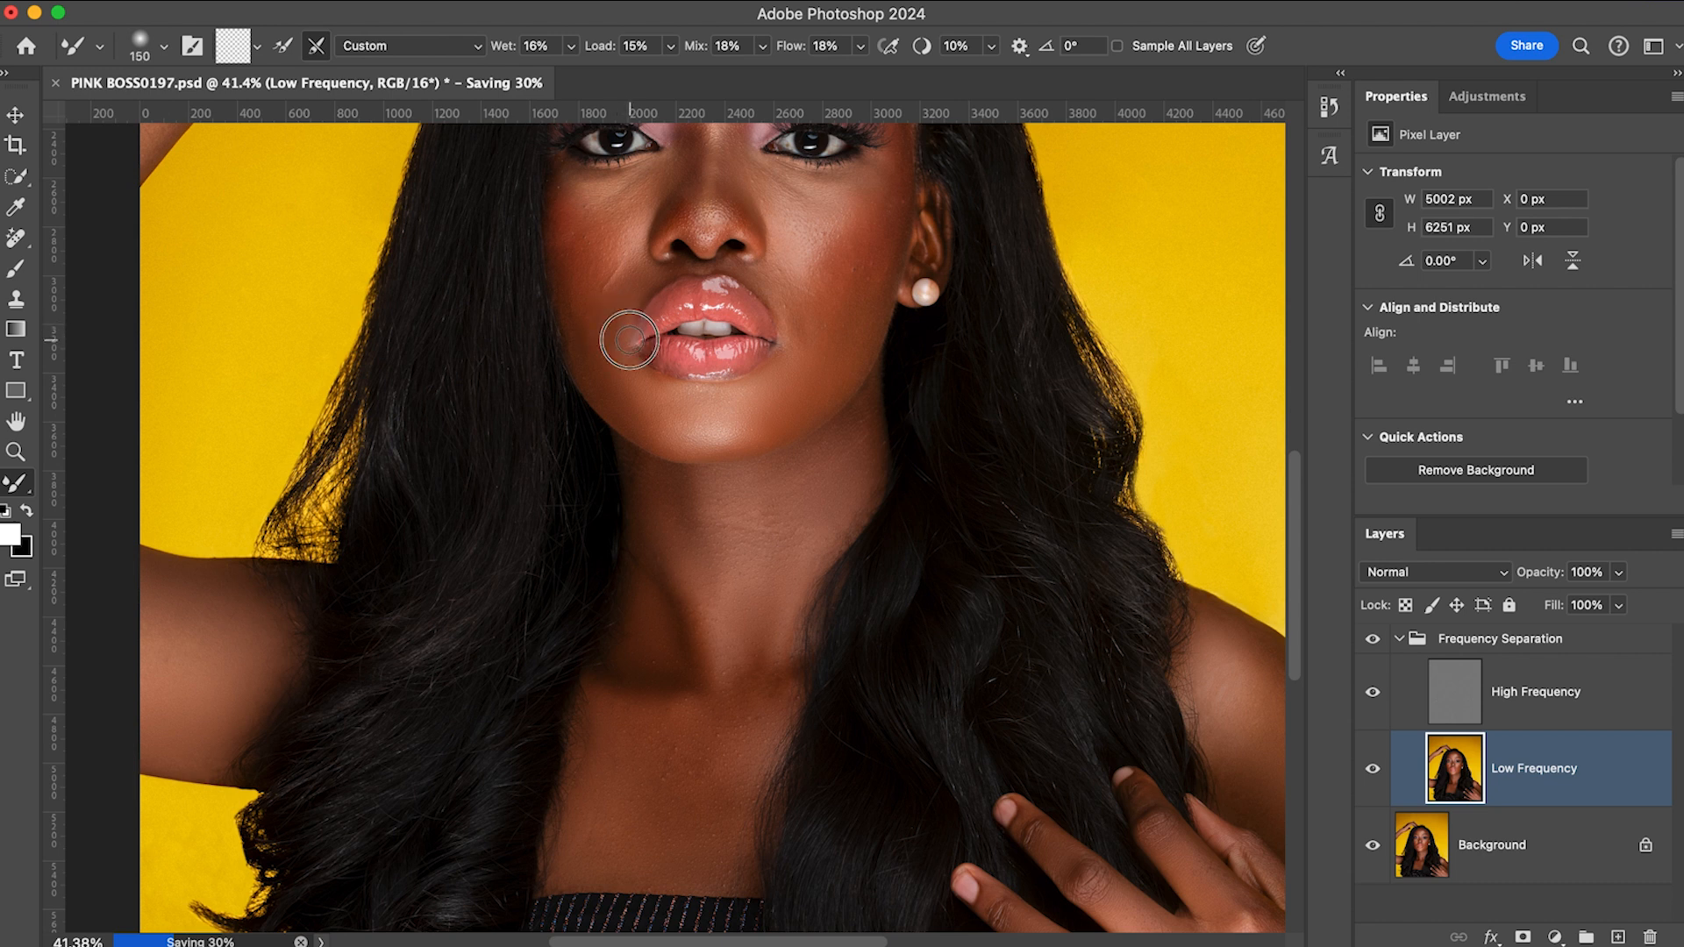
mouse_move(622, 325)
mouse_down()
mouse_move(602, 361)
mouse_move(594, 324)
mouse_move(587, 347)
mouse_up()
key(bracketright)
key(bracketright)
key(bracketleft)
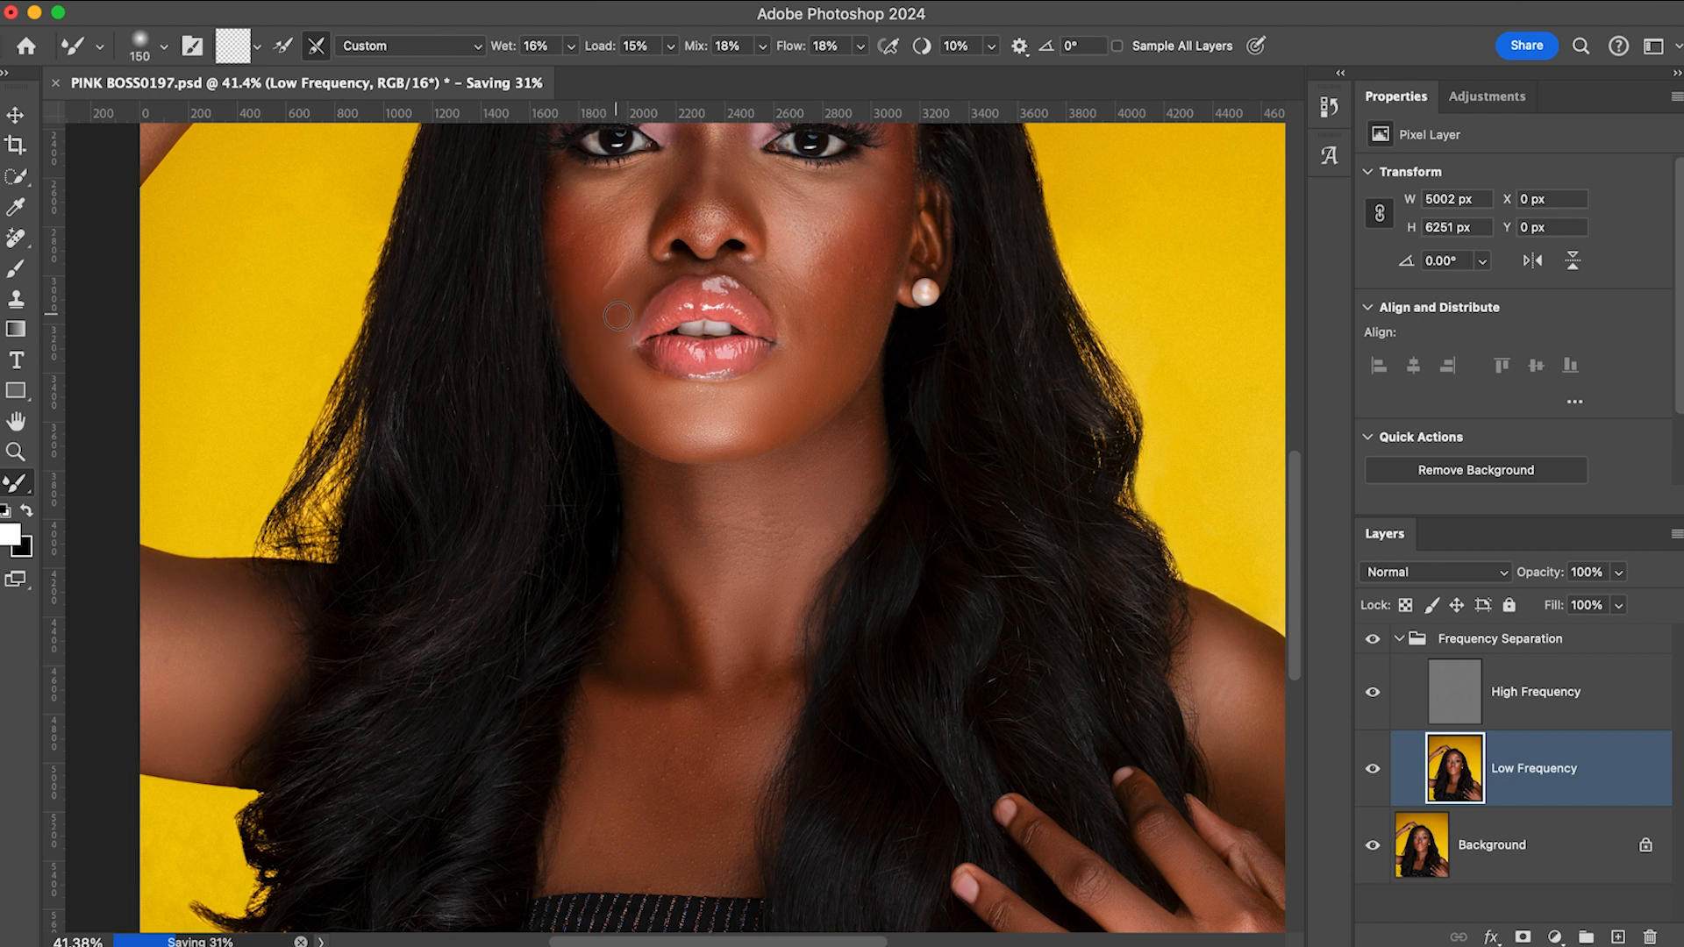
- Blend the skin around the mouth corner and lower cheek on the earring side with the Mixer Brush at up to 200 px
key(bracketleft)
key(bracketleft)
key(bracketleft)
key(bracketright)
key(bracketright)
key(bracketright)
key(bracketright)
key(bracketright)
key(bracketleft)
key(bracketleft)
key(bracketleft)
mouse_move(787, 334)
mouse_down()
mouse_move(803, 299)
mouse_move(805, 339)
mouse_up()
key(bracketright)
key(bracketright)
key(bracketright)
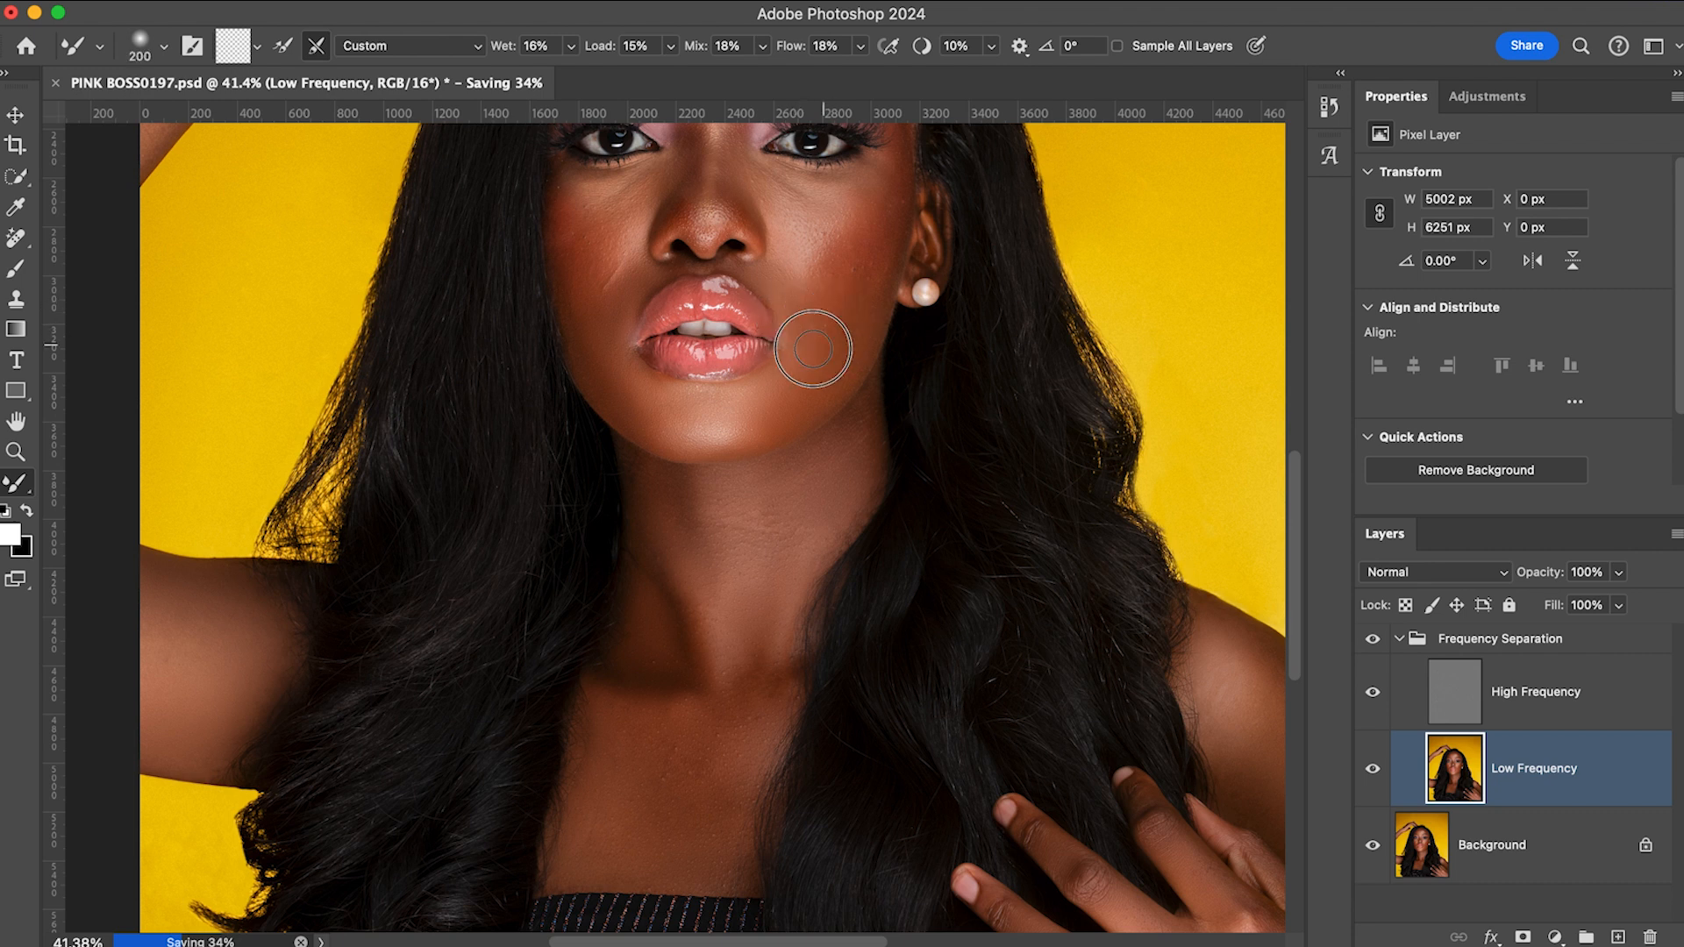
key(bracketright)
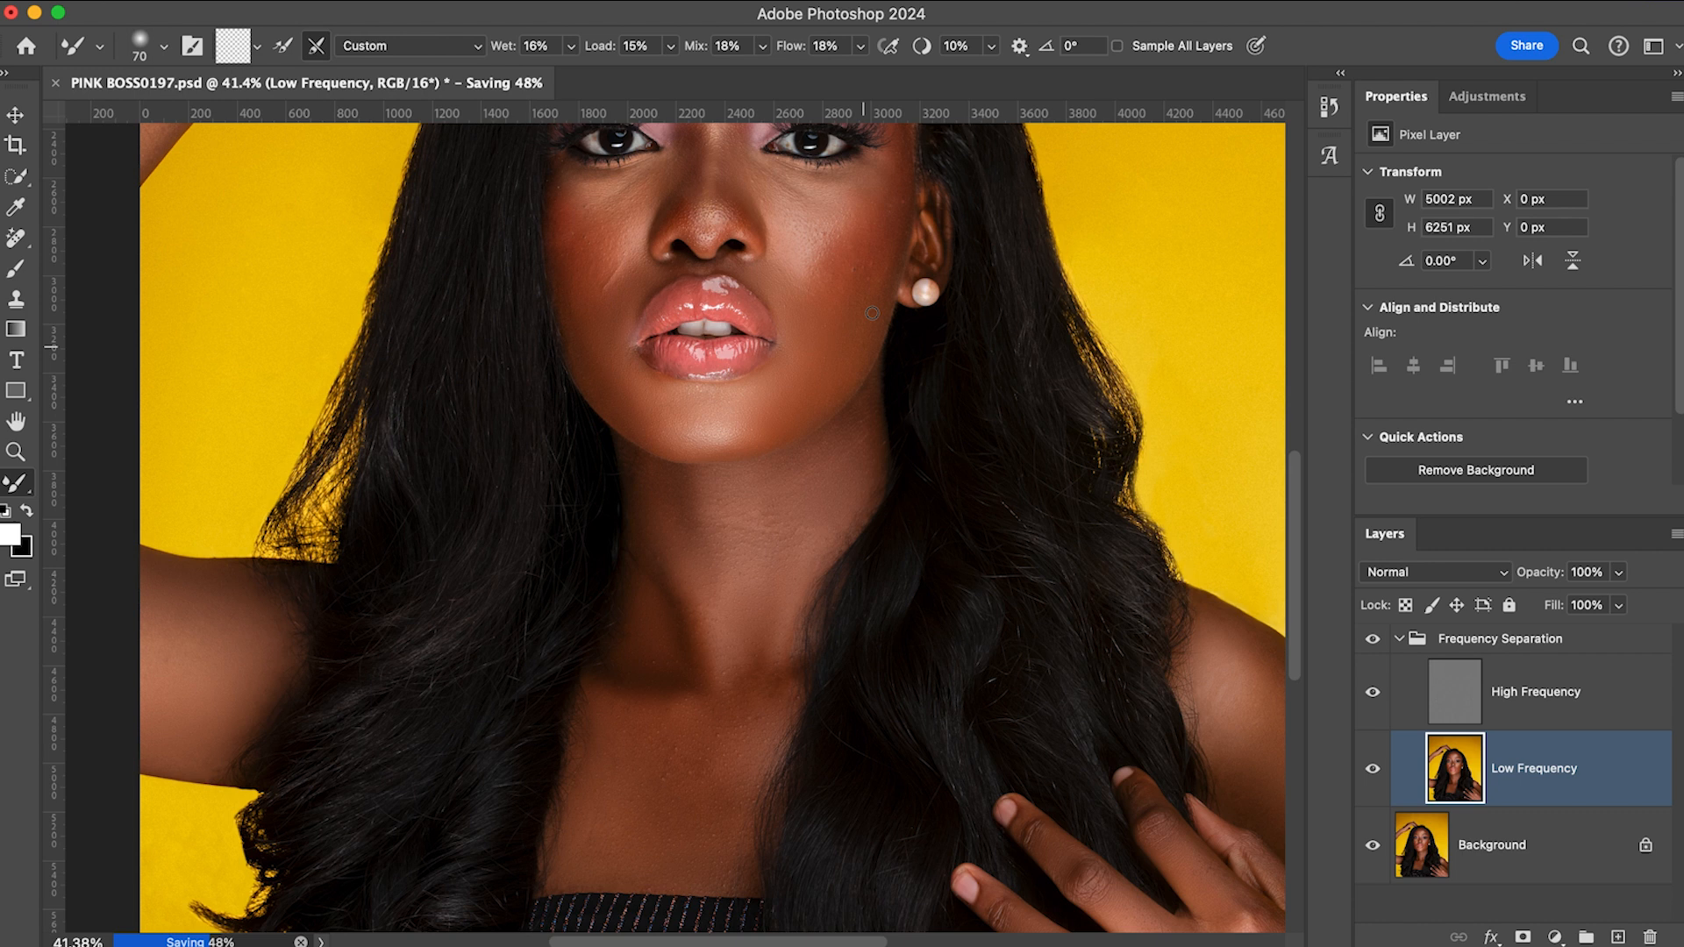
- Smooth the outer cheek beside the earring and up to the eye's outer corner with the Mixer Brush at 125–175 px
scroll(869, 290, up, 5)
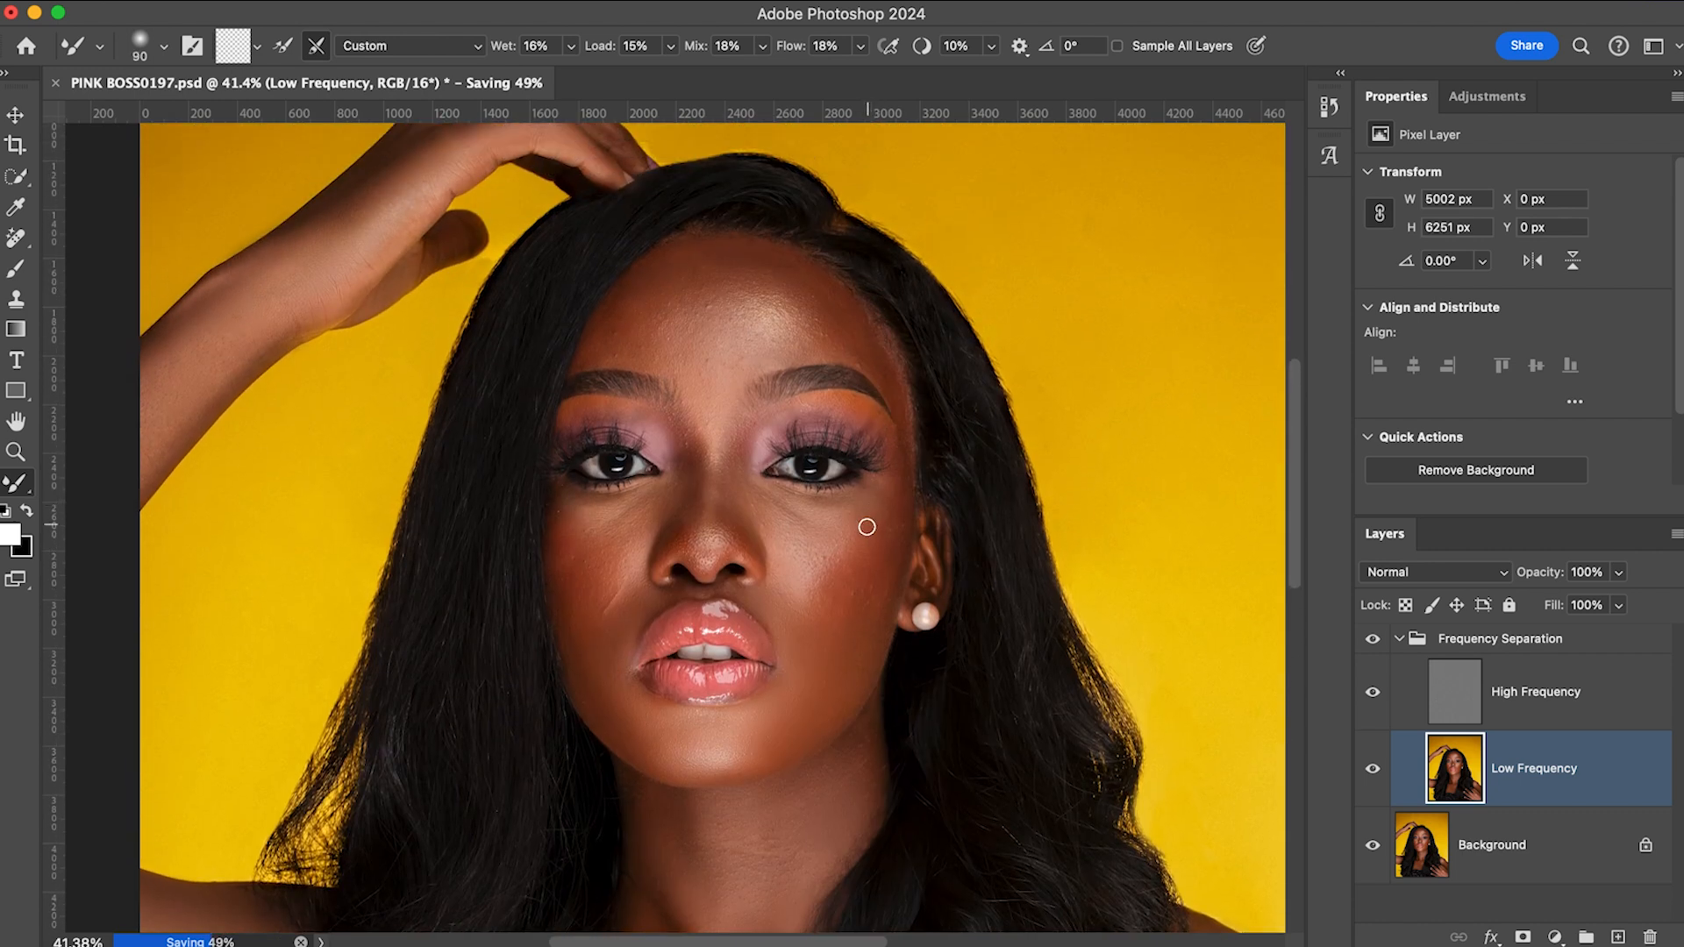
key(bracketright)
key(bracketright)
key(bracketright)
key(bracketright)
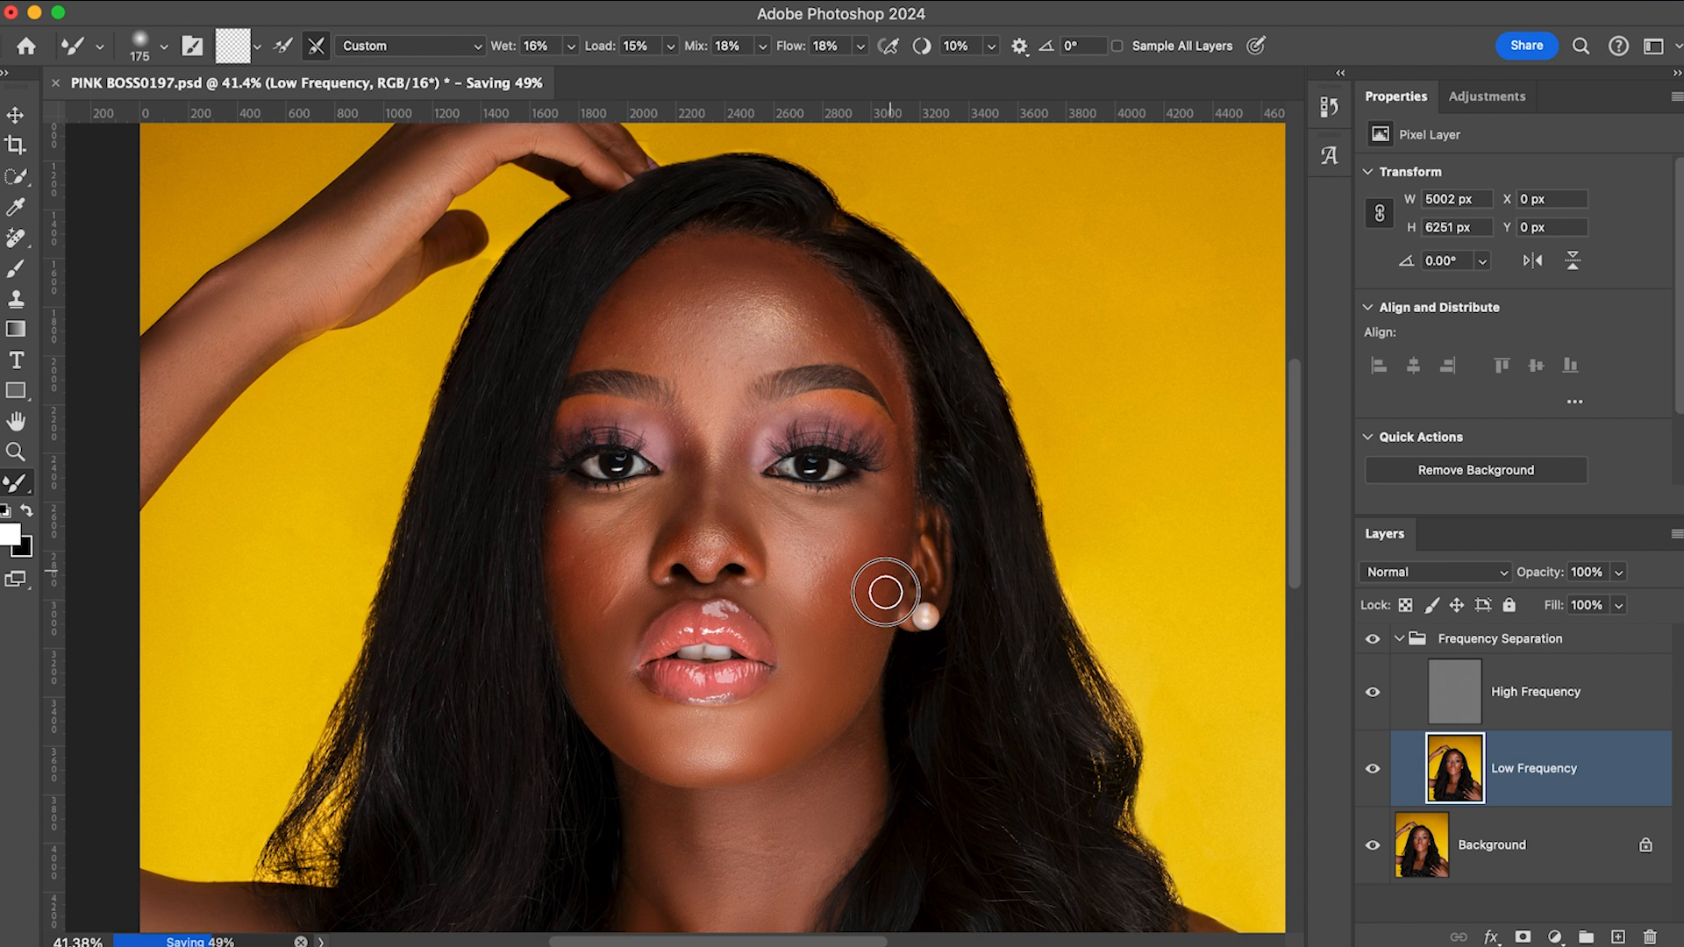
key(bracketleft)
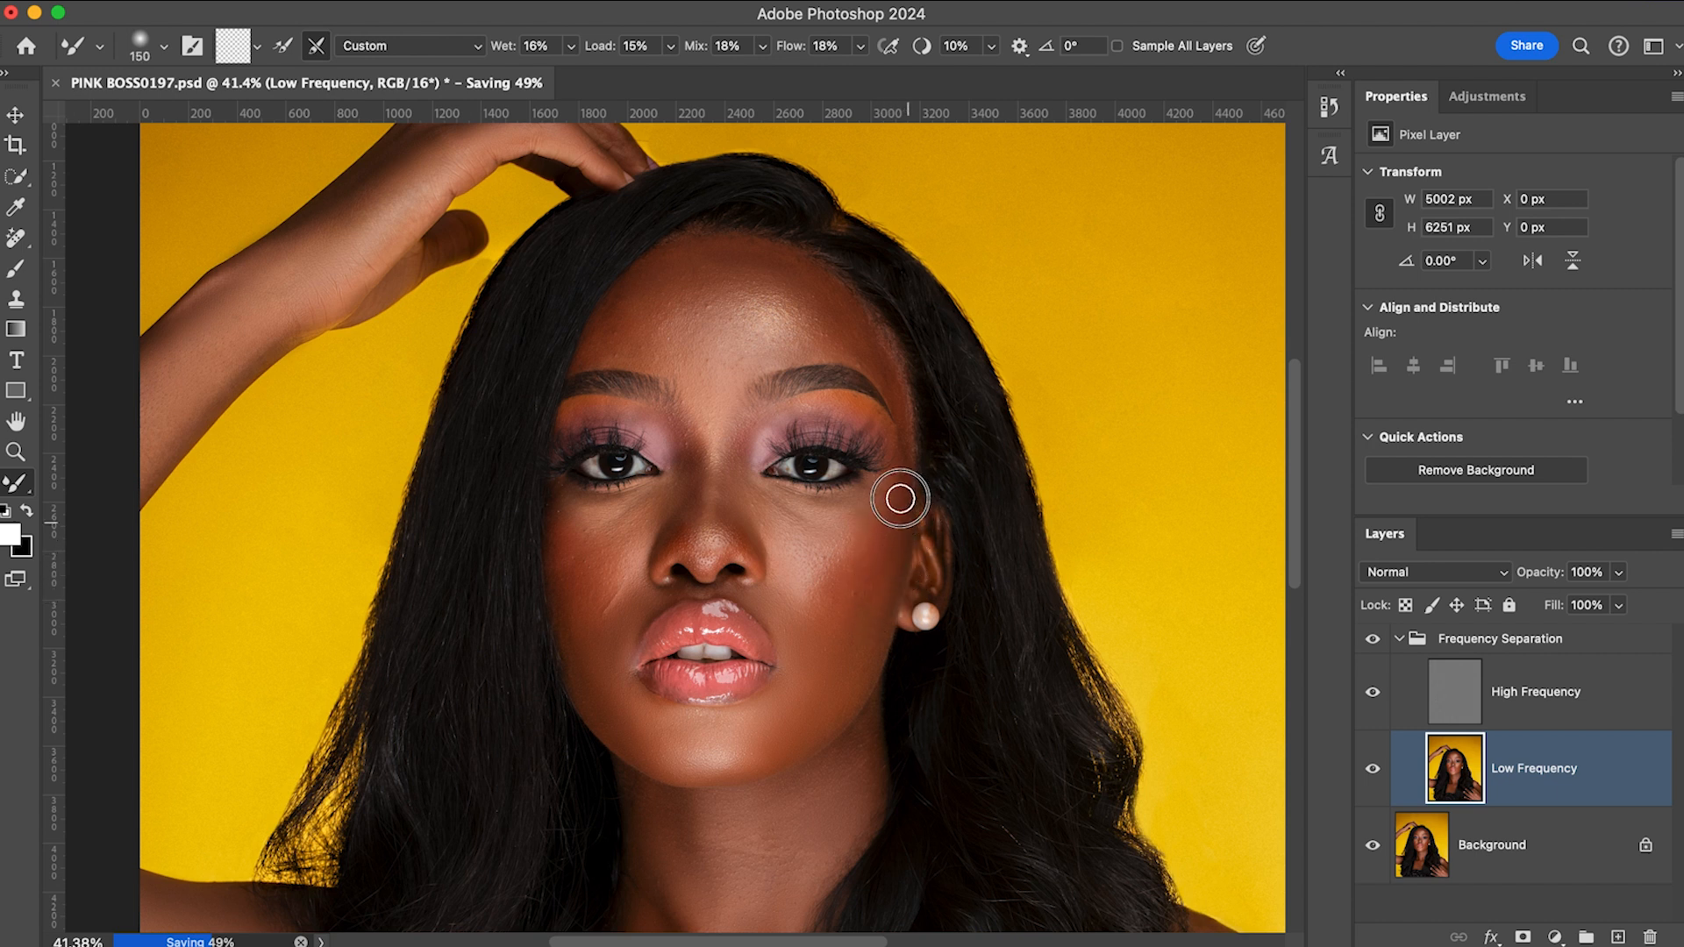
key(bracketleft)
mouse_move(891, 484)
mouse_down()
mouse_move(889, 518)
mouse_move(893, 481)
mouse_move(880, 502)
mouse_up()
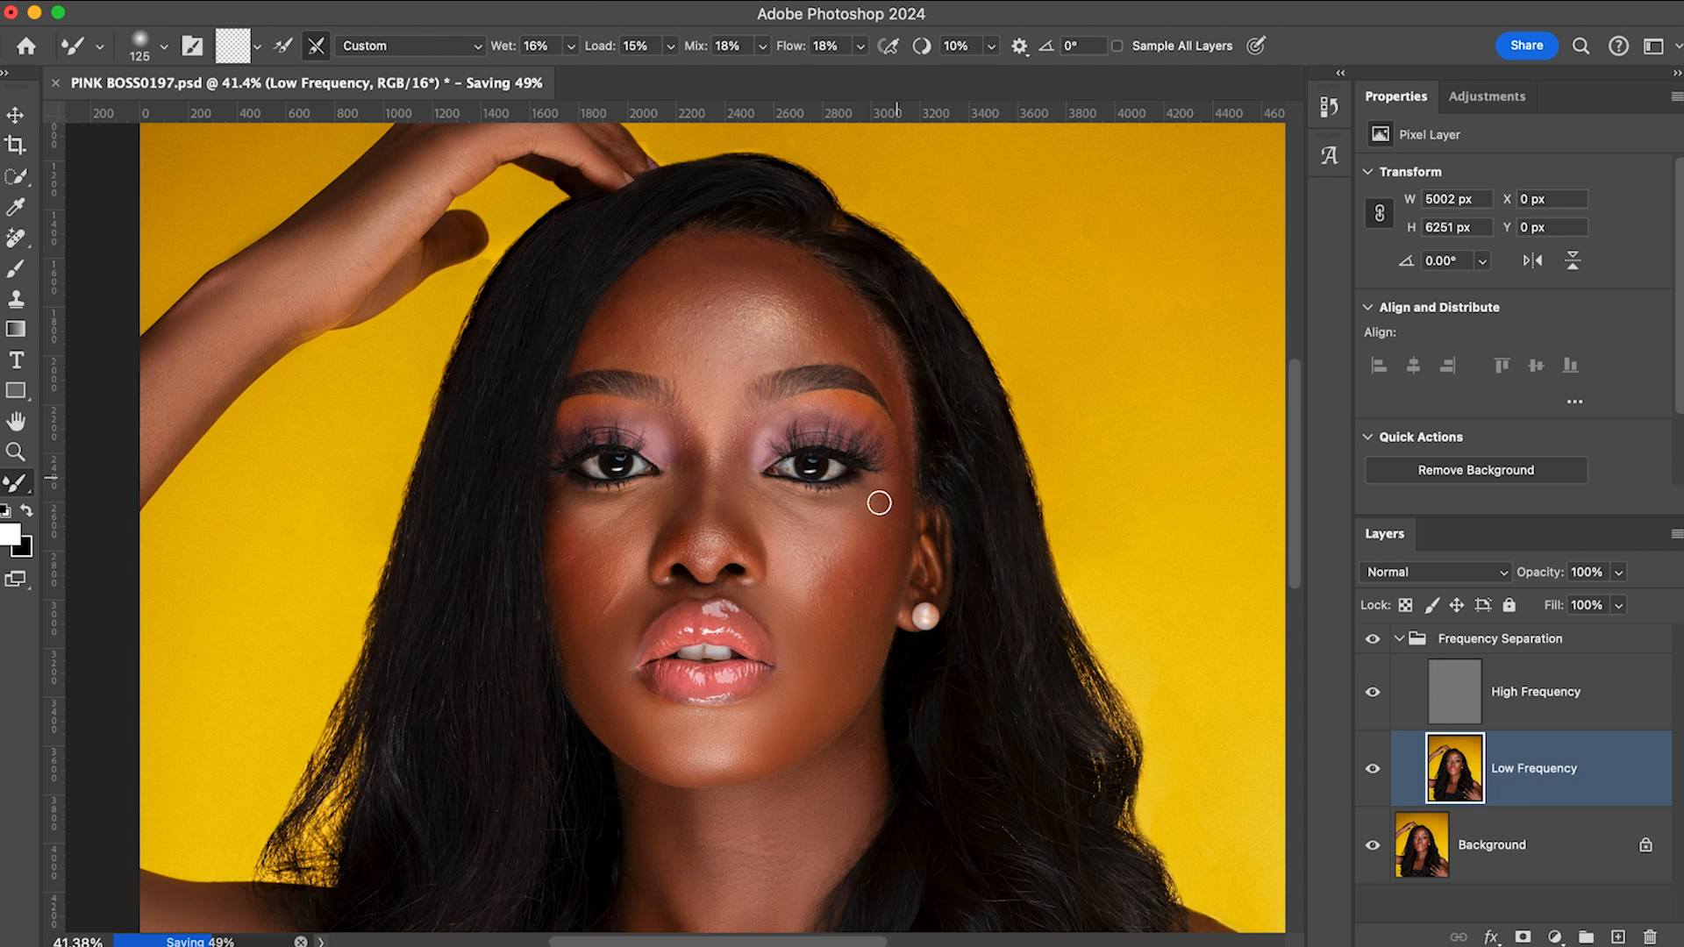
- Blend the cheek highlight below the eye on the earring side with the Mixer Brush at 125–200 px
key(bracketright)
key(bracketright)
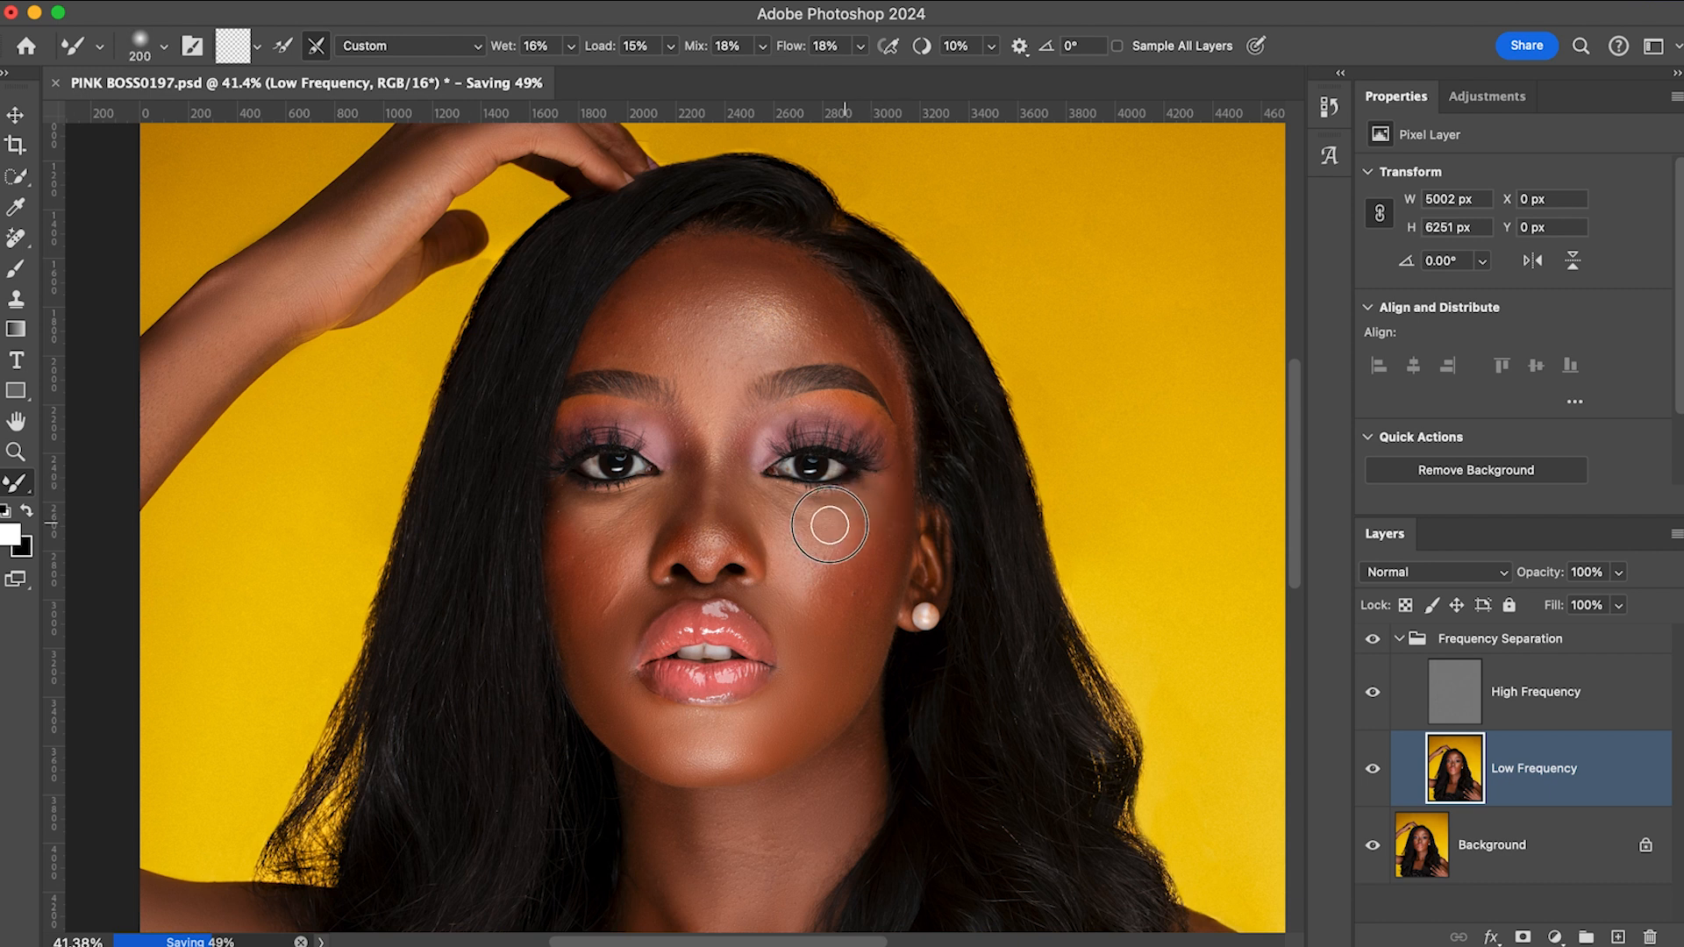
key(bracketright)
key(bracketleft)
key(bracketleft)
key(bracketleft)
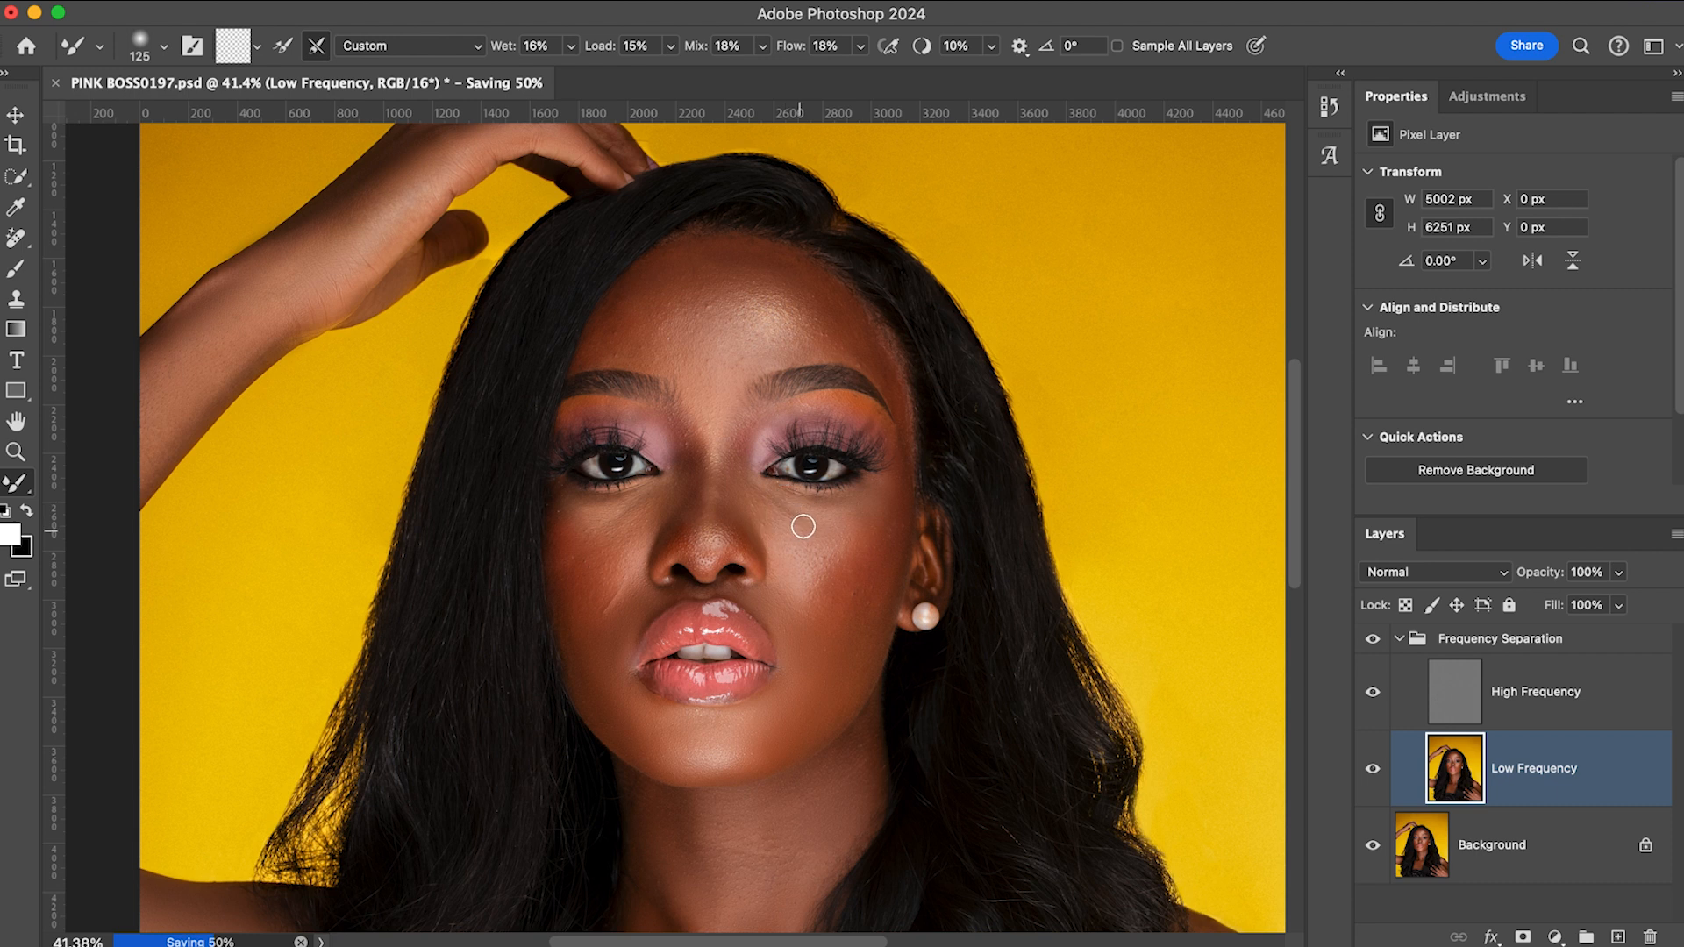
- Smooth the under-eye skin and the bridge of the nose toward the inner brow with the Mixer Brush at about 150 px
key(bracketleft)
key(bracketleft)
key(bracketright)
key(bracketright)
key(bracketright)
key(bracketright)
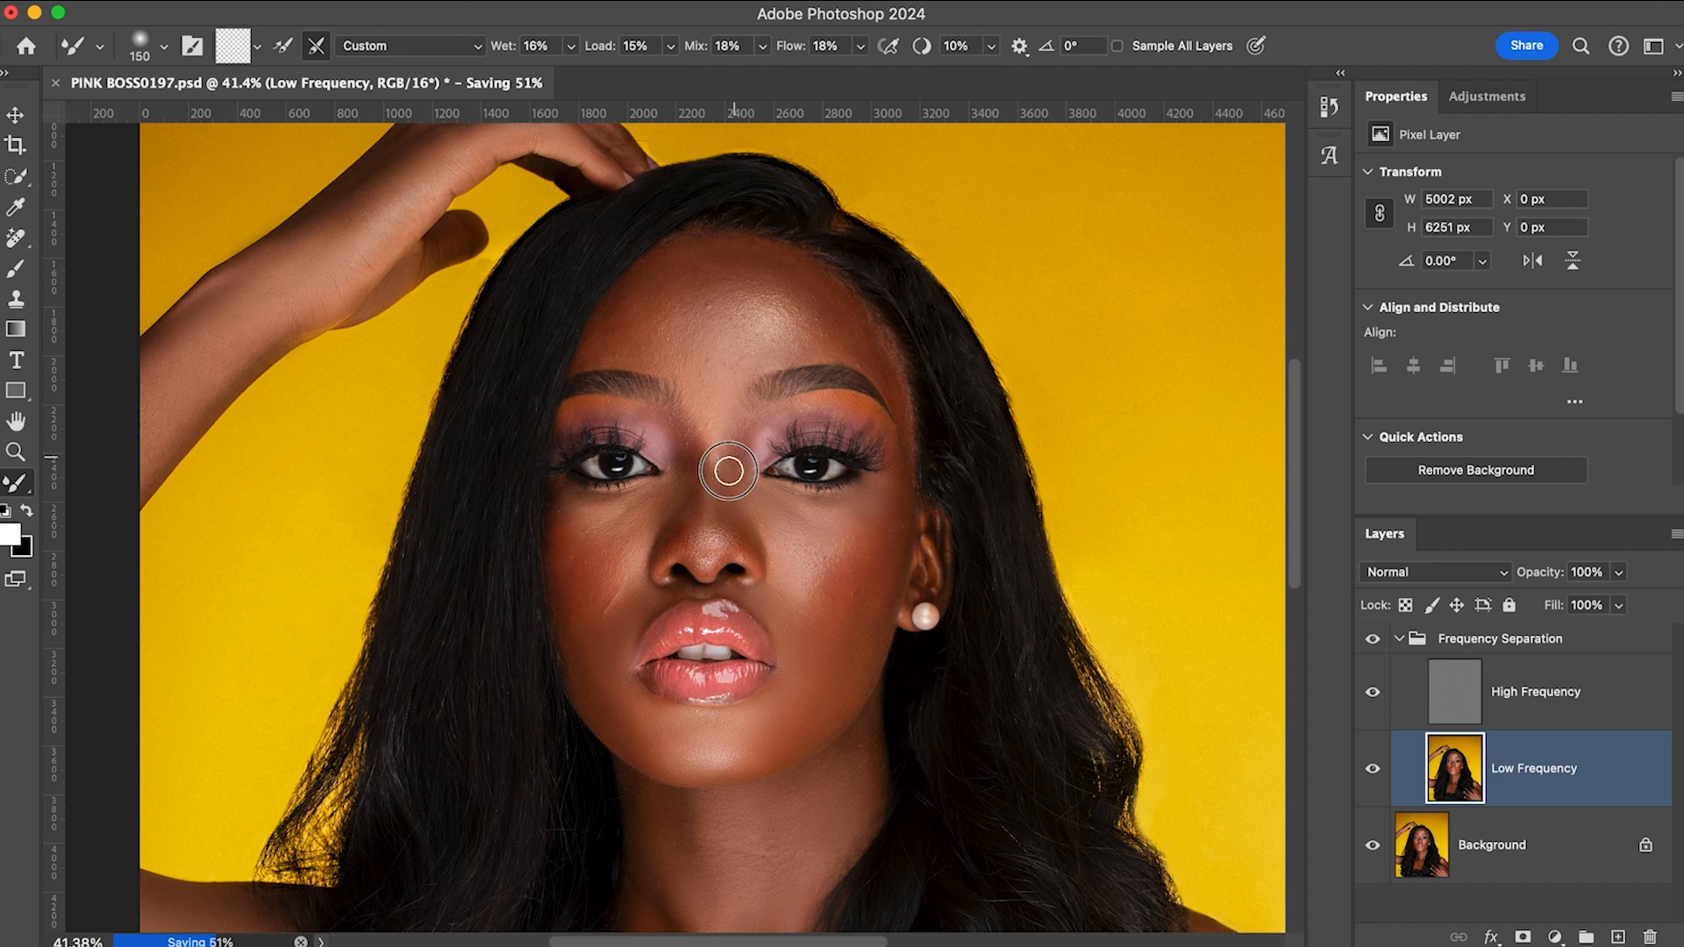
key(bracketright)
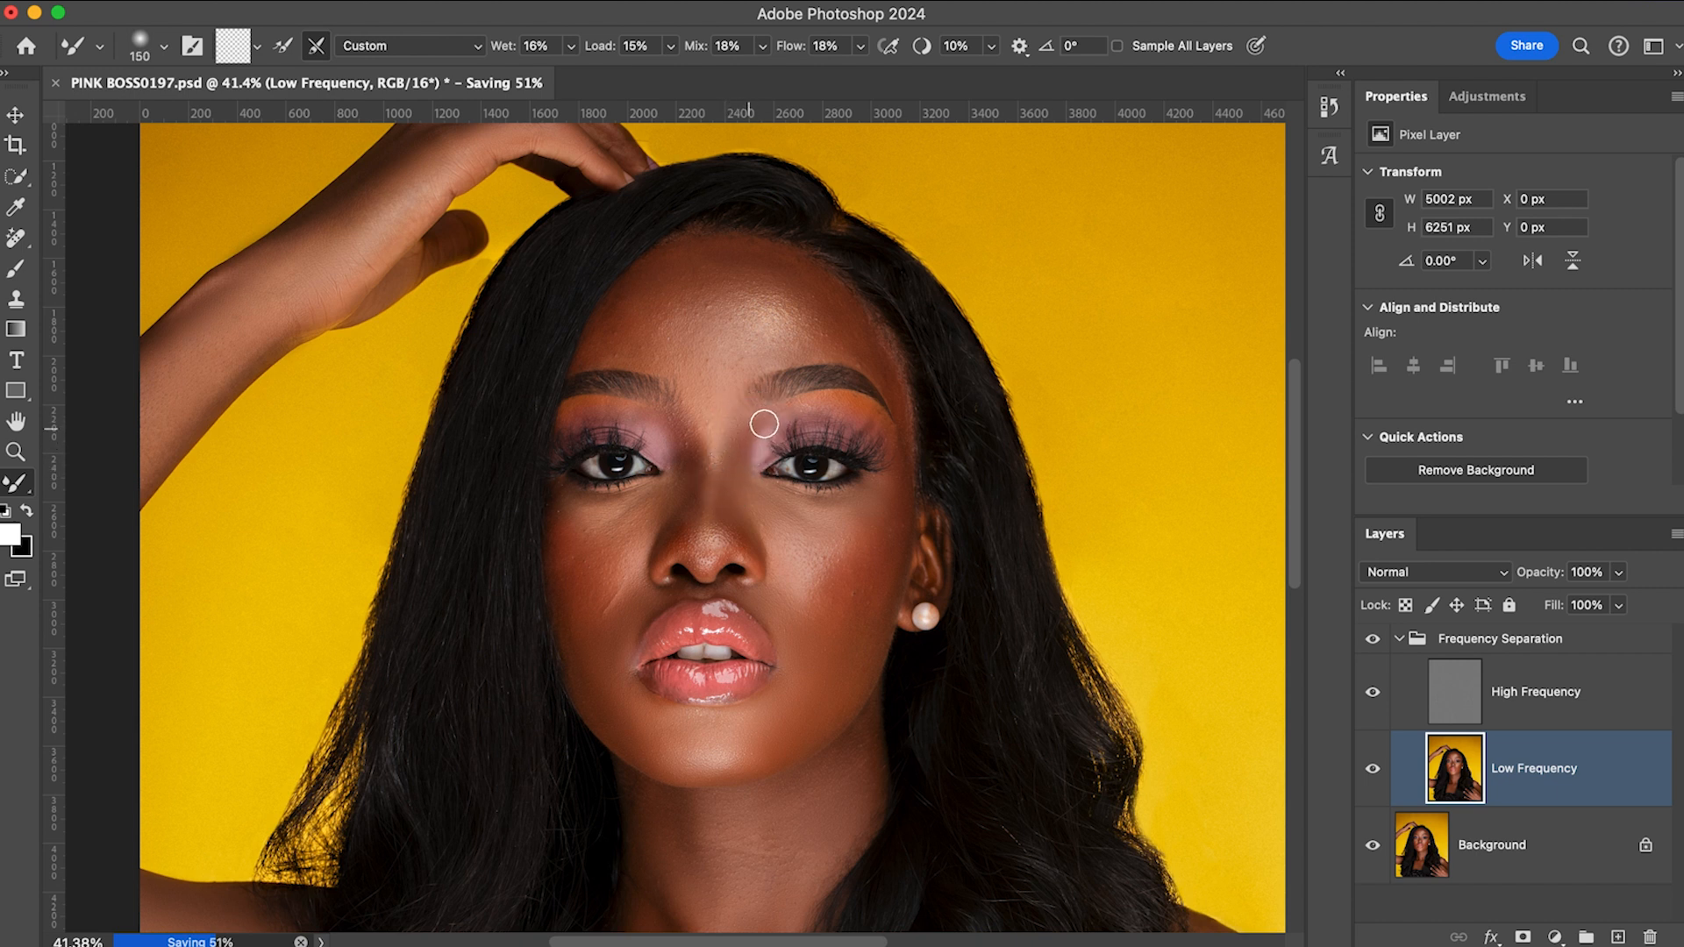
- Blend the inner eye corner and upper eyelid on the earring side with the Mixer Brush at about 125–175 px
key(bracketleft)
key(bracketright)
key(bracketright)
scroll(749, 452, down, 1)
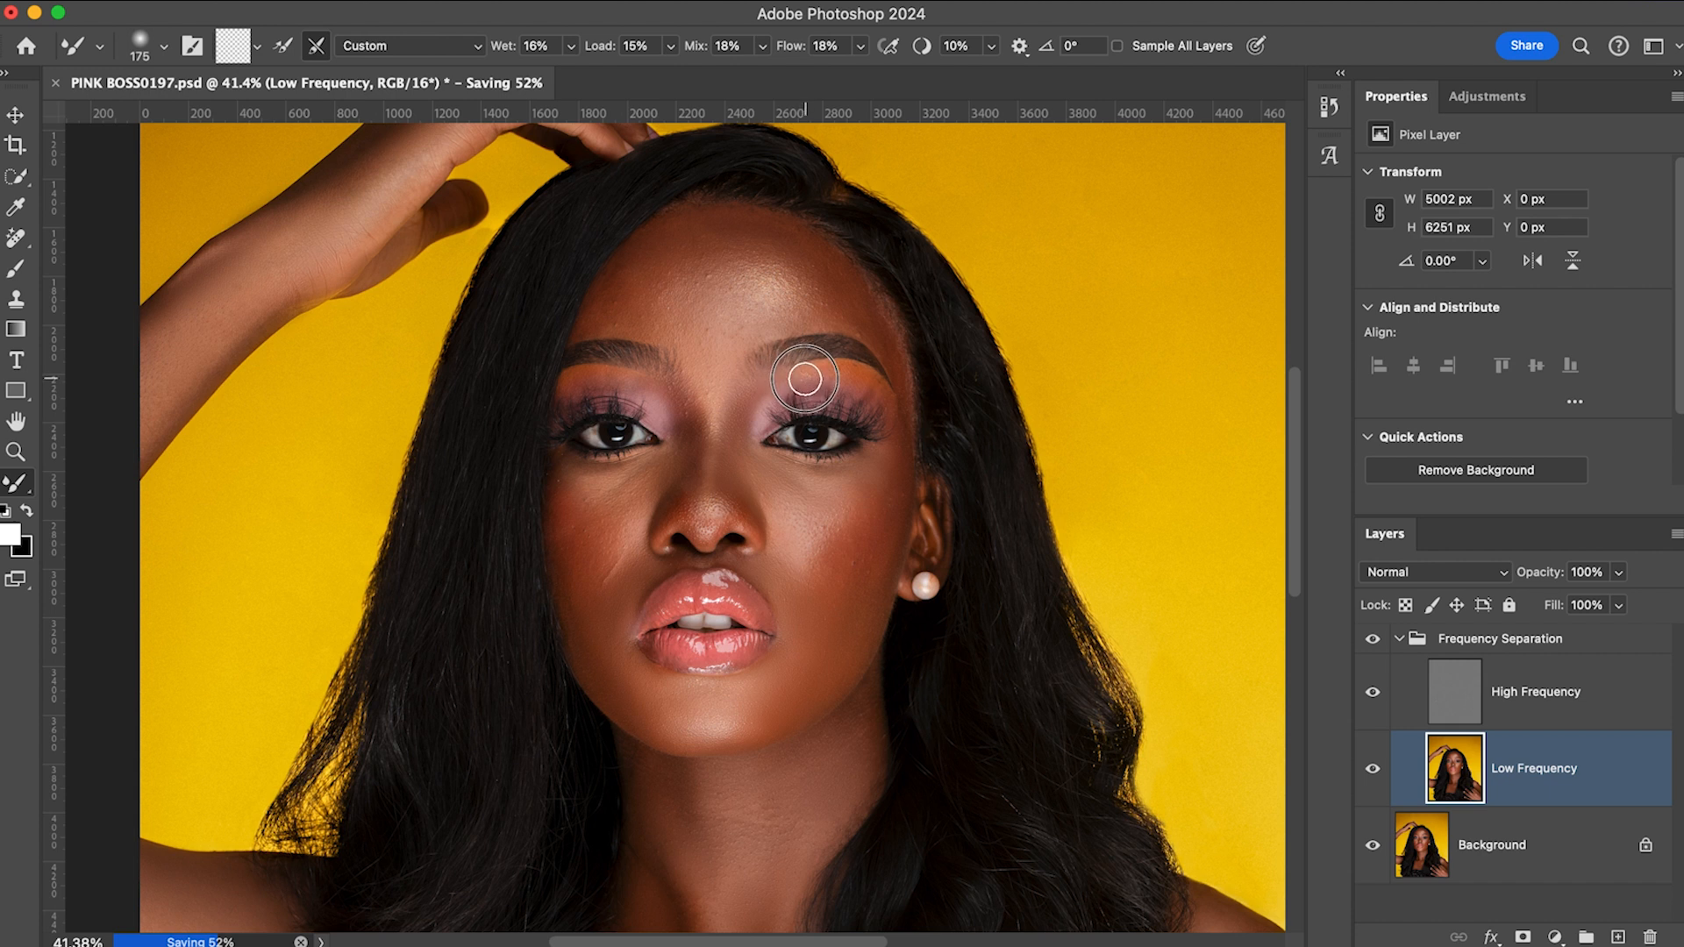
scroll(811, 379, up, 1)
key(bracketleft)
key(bracketleft)
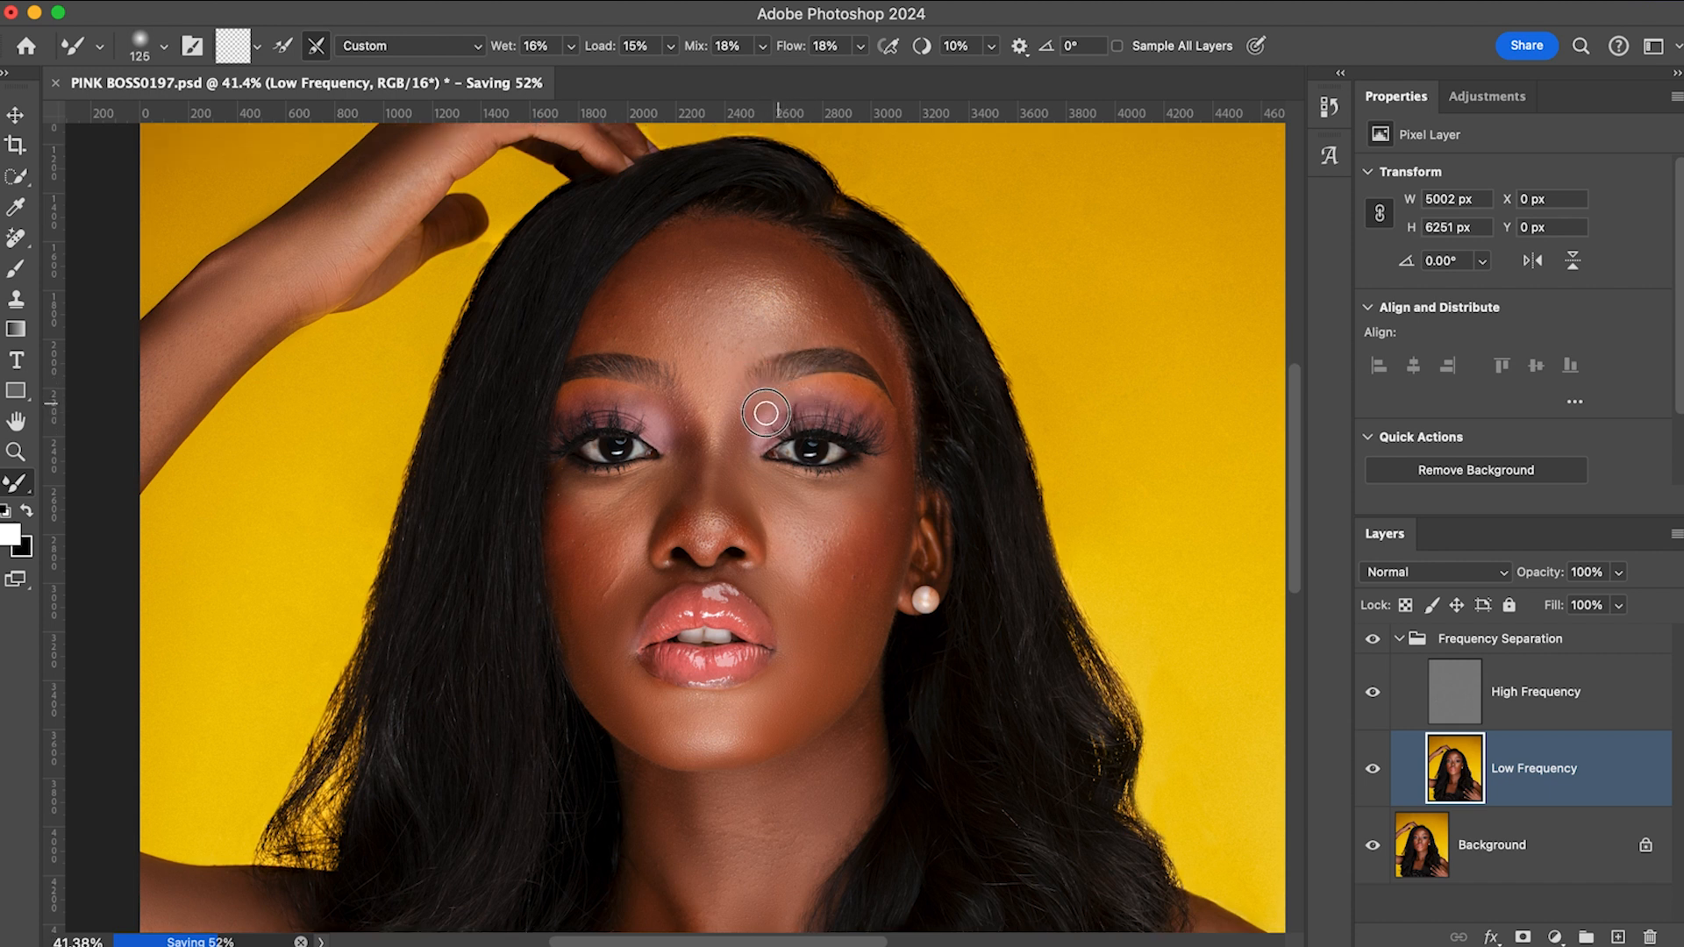
key(bracketleft)
key(bracketleft)
key(bracketright)
- Smooth the inner cheek between the nose and the under-eye area on the earring side with the Mixer Brush at up to 175 px
scroll(868, 420, down, 3)
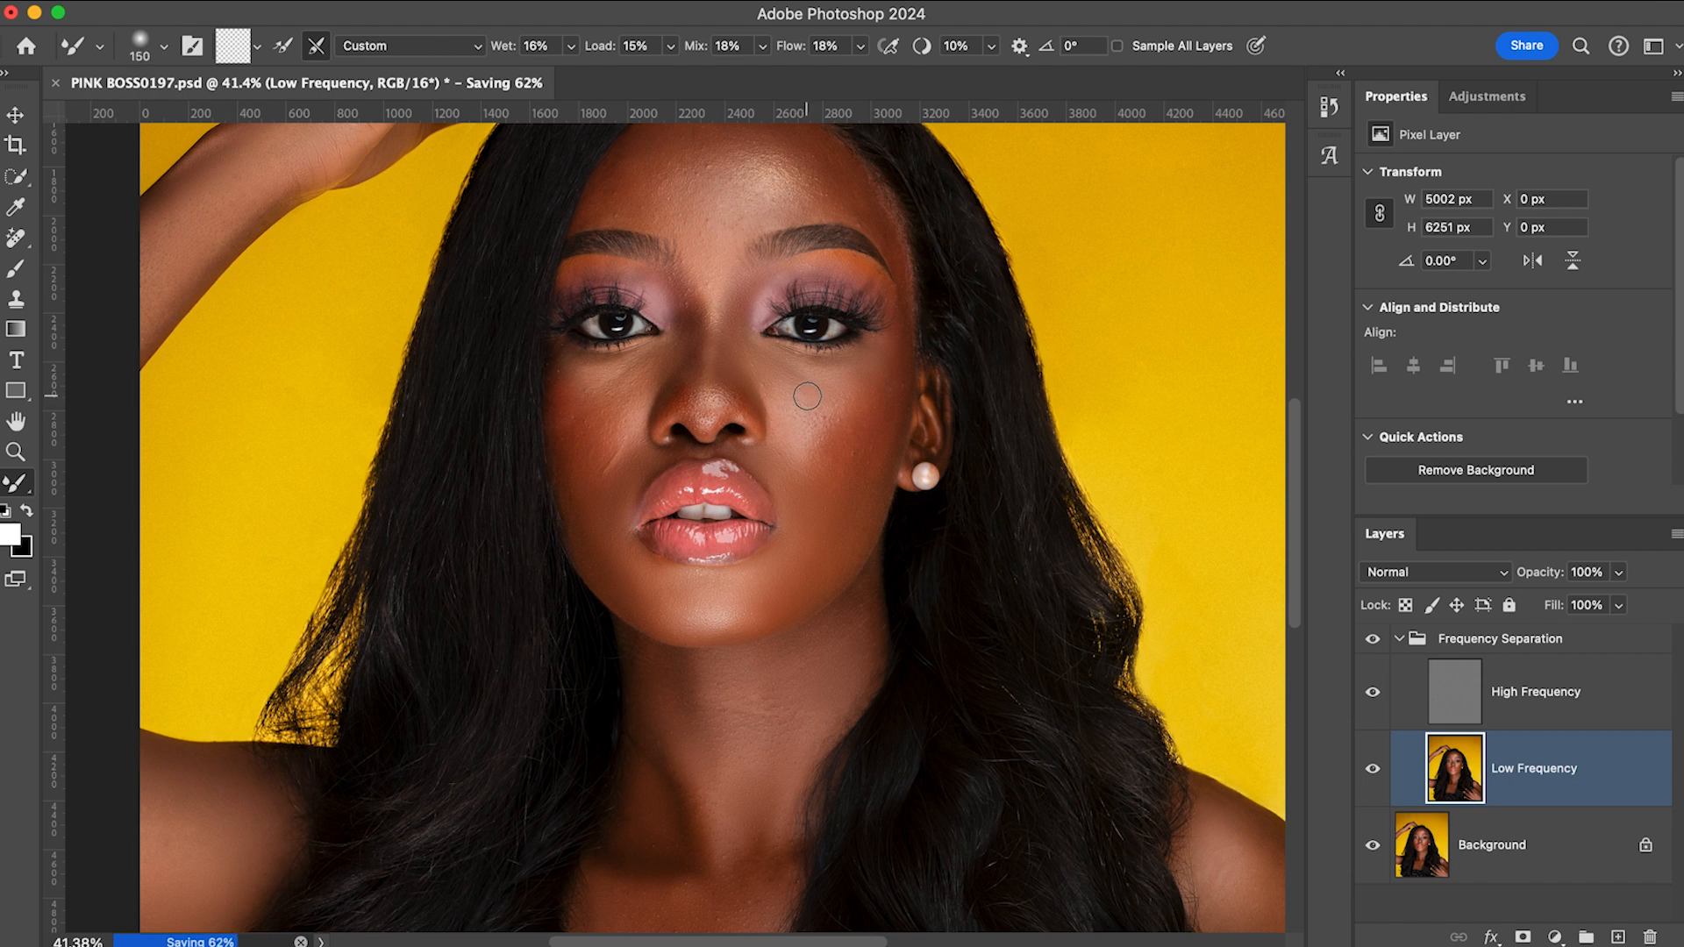
key(bracketright)
key(bracketleft)
key(bracketleft)
key(bracketright)
key(bracketleft)
key(bracketleft)
key(bracketright)
key(bracketleft)
key(bracketleft)
key(bracketleft)
key(bracketright)
key(bracketright)
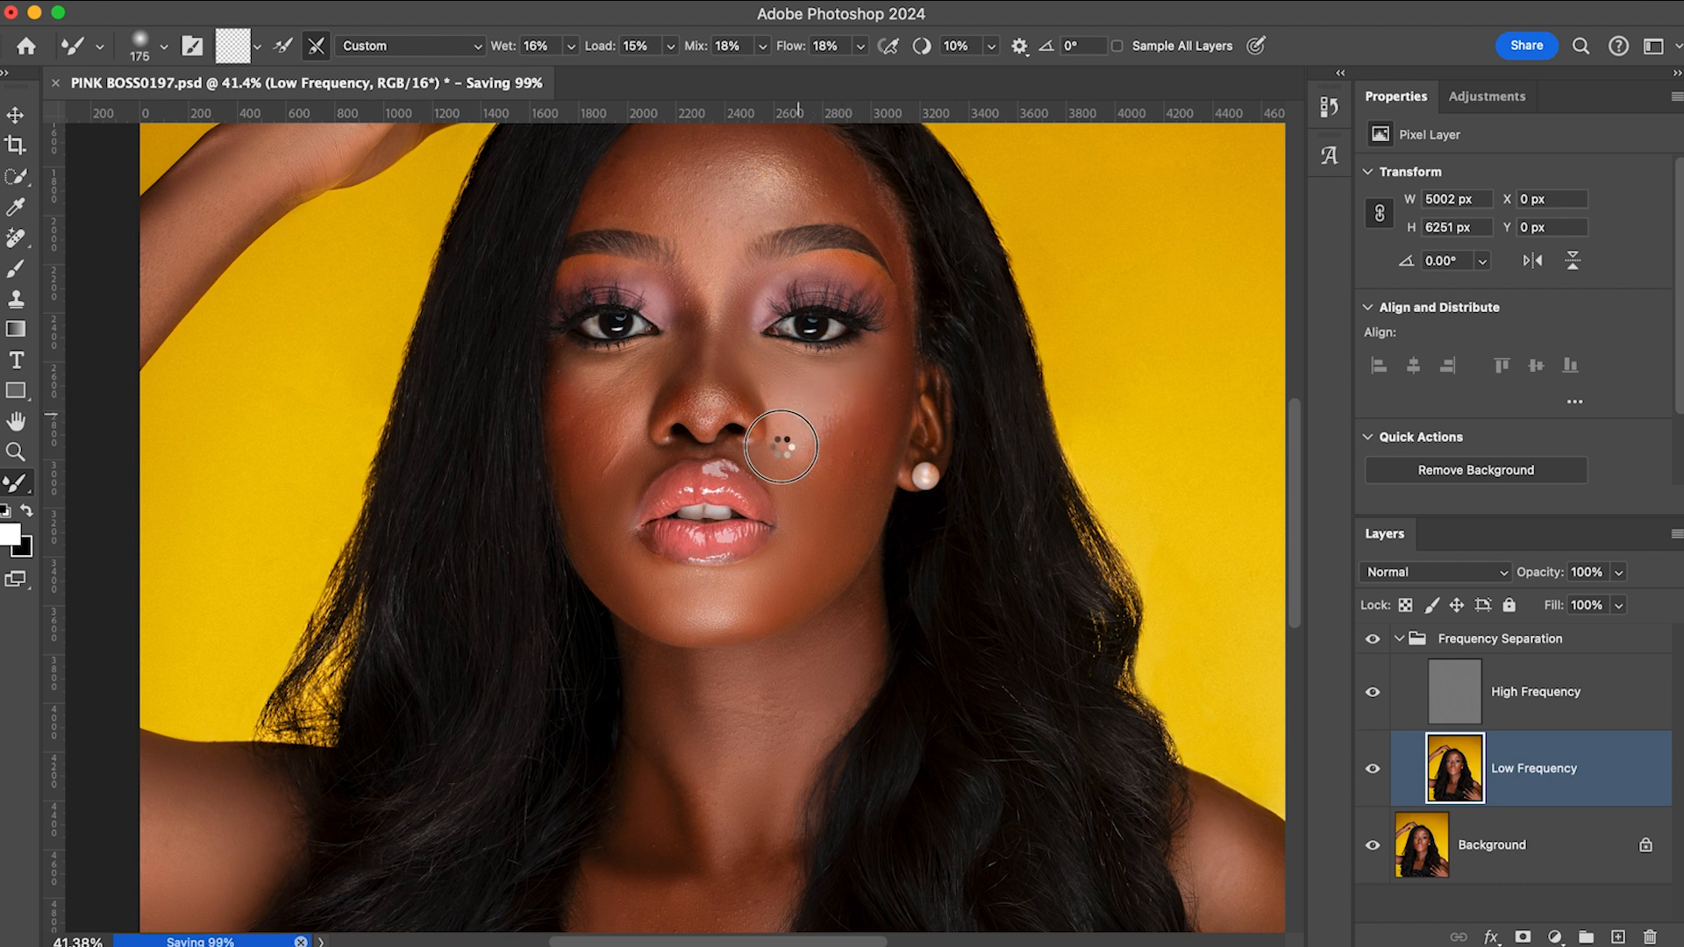
- Blend the outer cheek in front of the ear with broad Mixer Brush strokes at 250–300 px
key(bracketright)
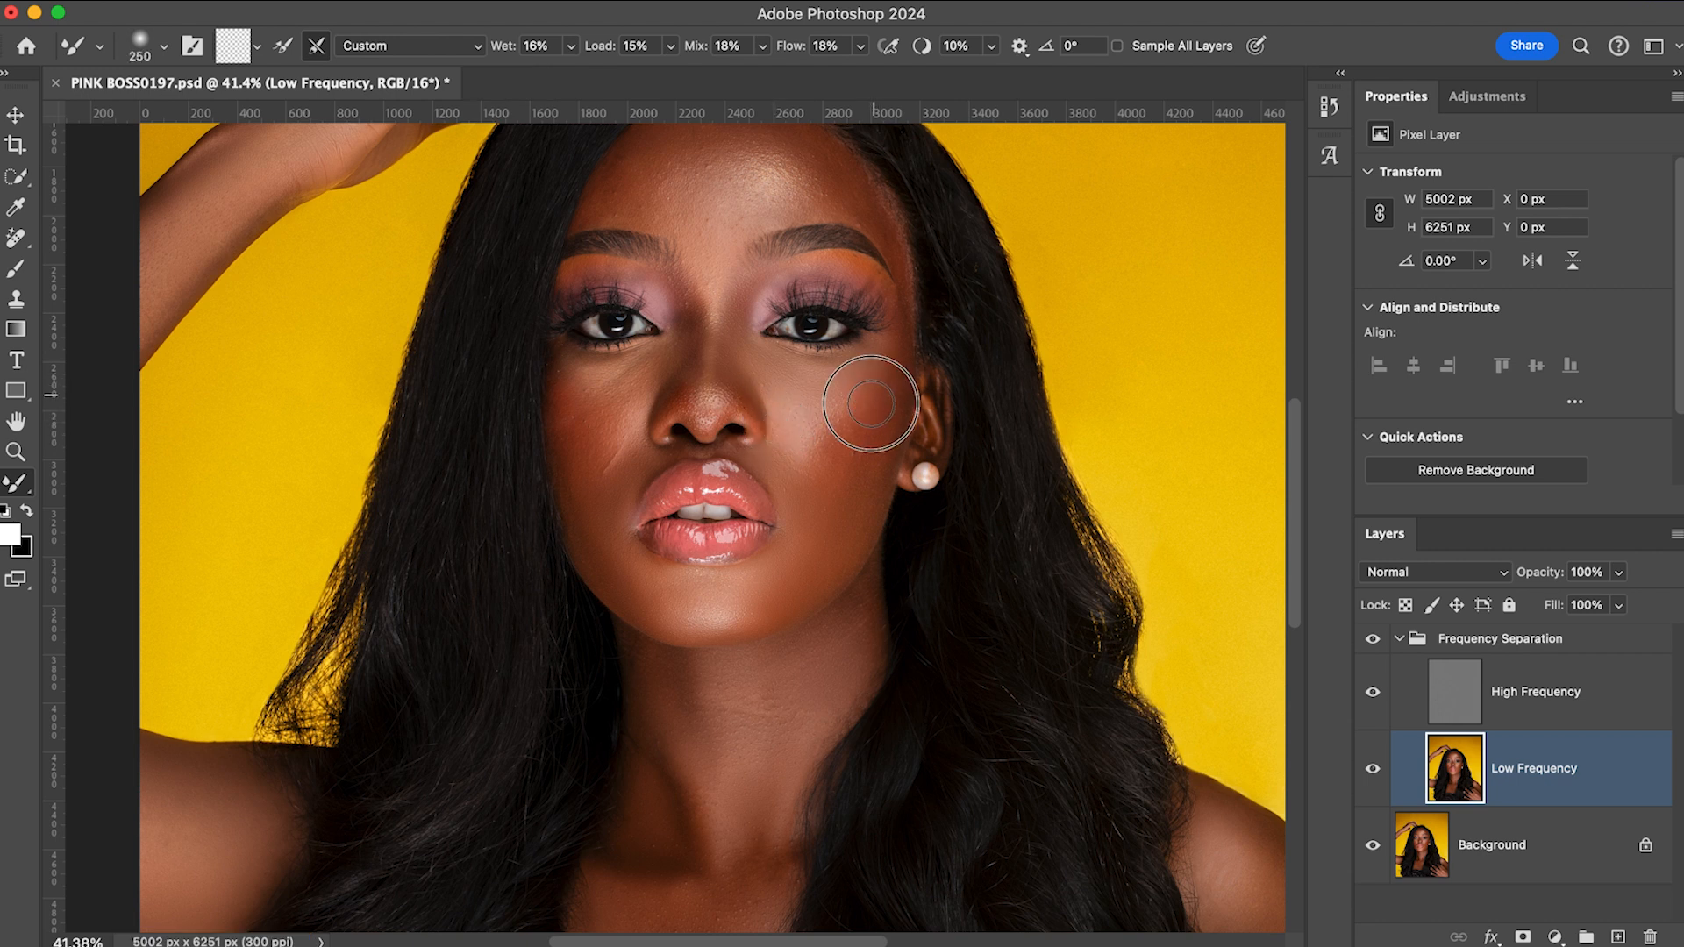
key(bracketright)
drag(880, 409, 870, 439)
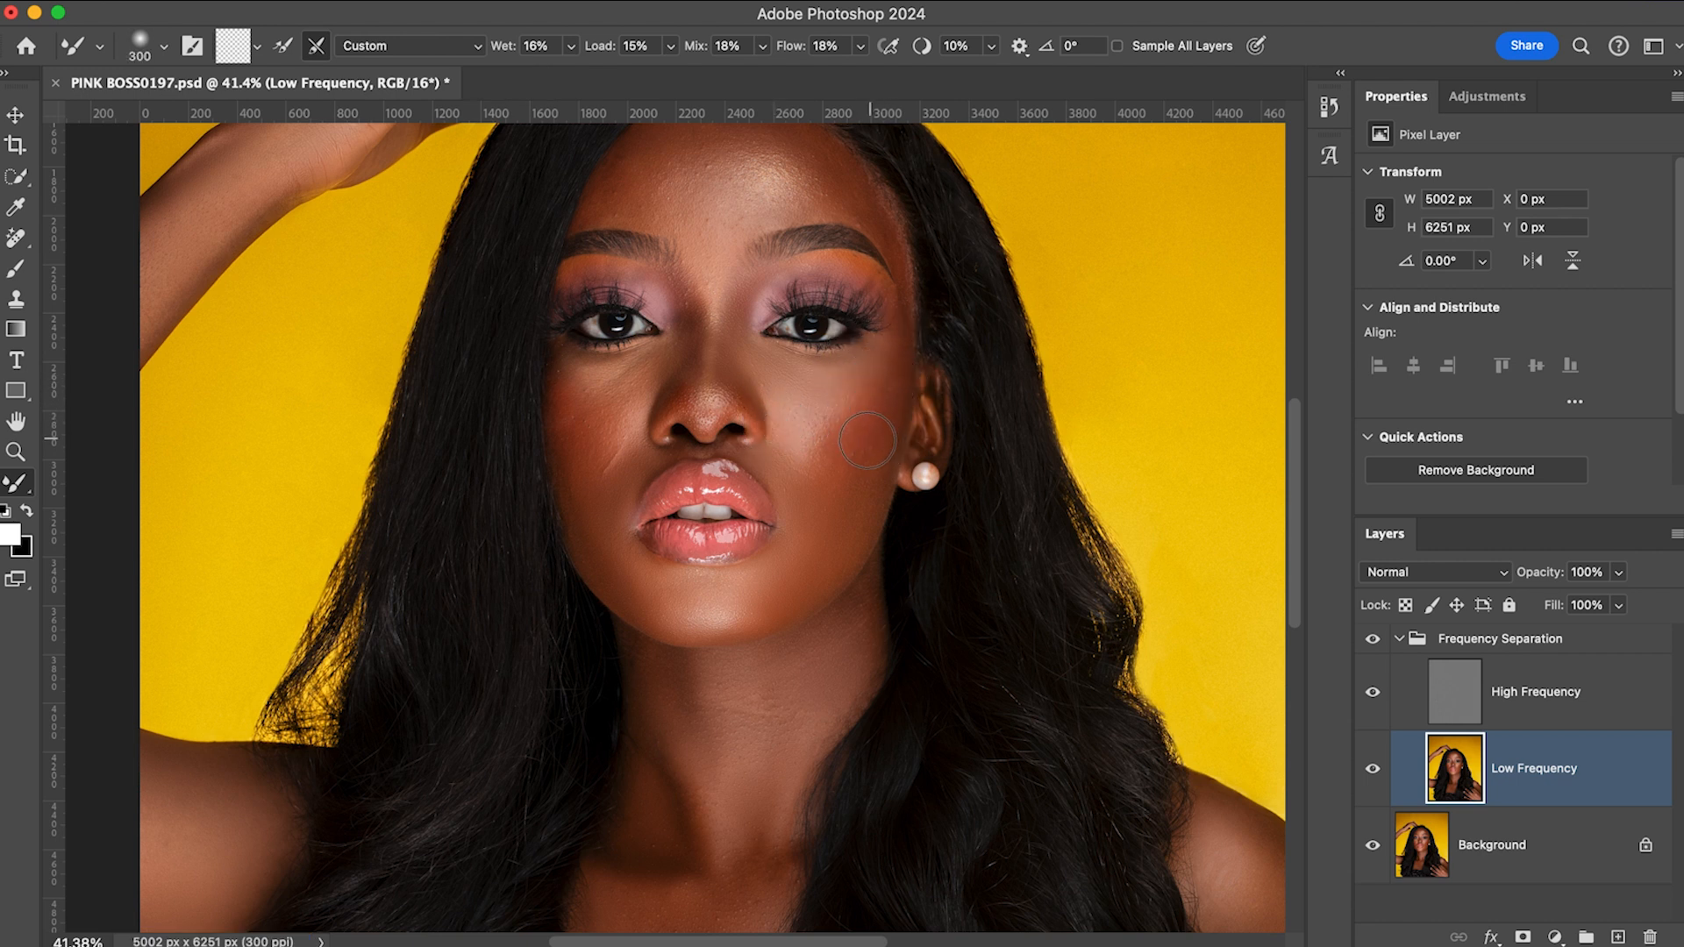
key(bracketleft)
key(bracketright)
key(bracketright)
key(bracketleft)
key(bracketleft)
key(bracketleft)
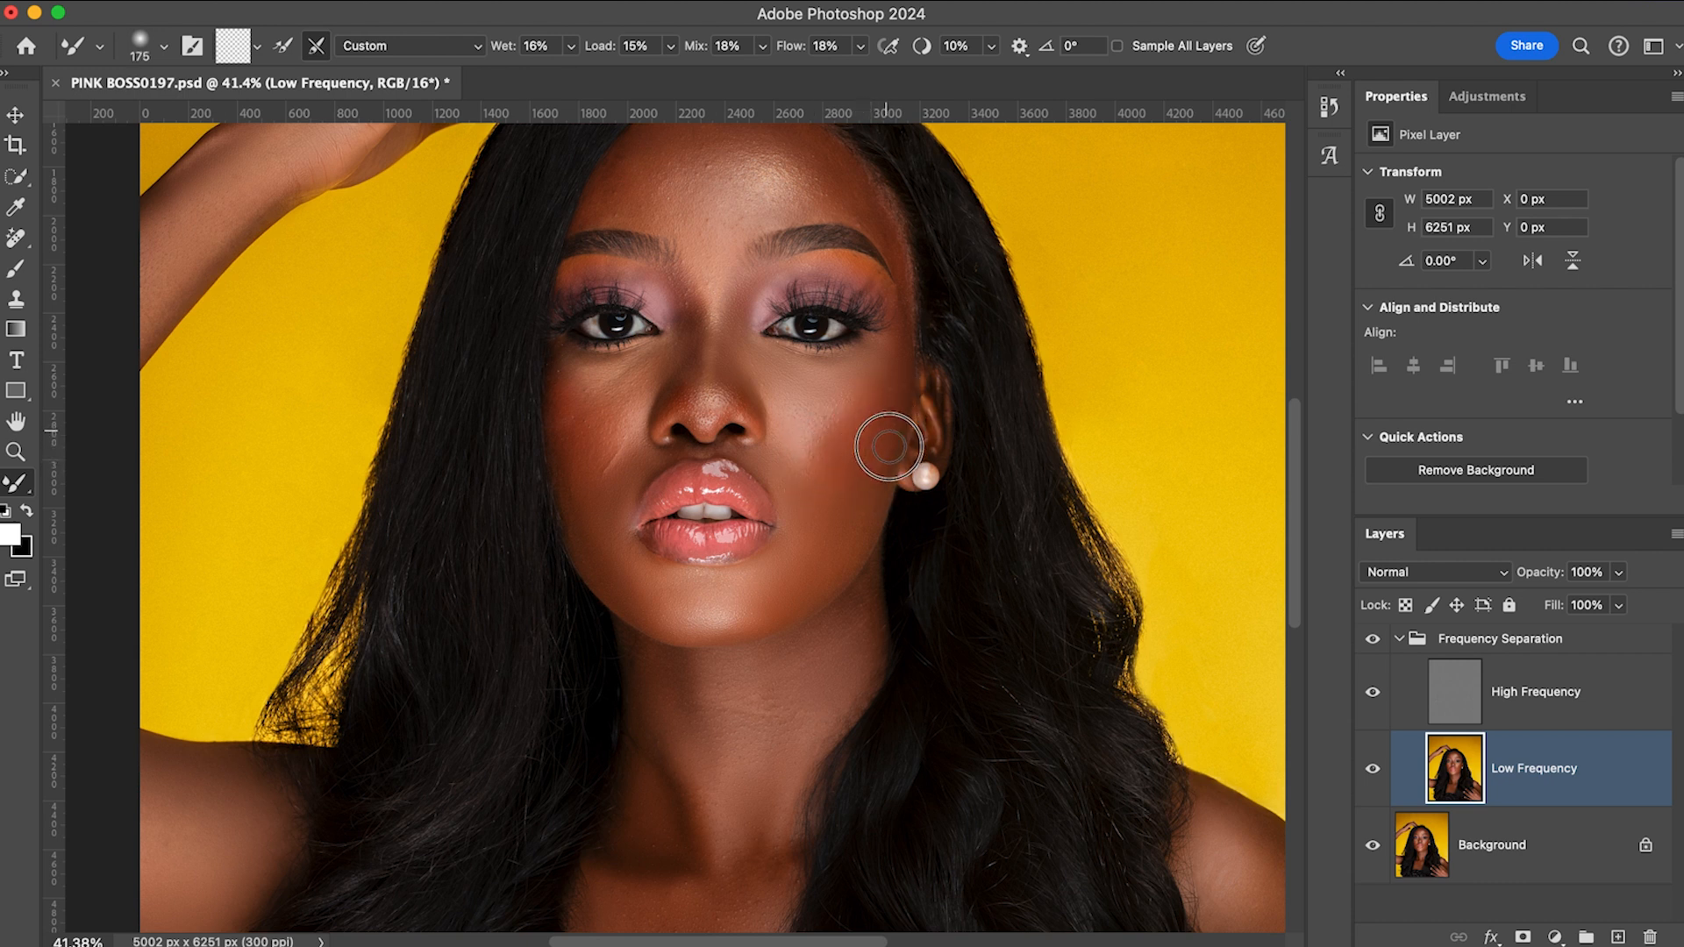
- Even out the transition from the cheek highlight to the ear with the Mixer Brush, enlarging it from 200 px past 300 px
key(bracketright)
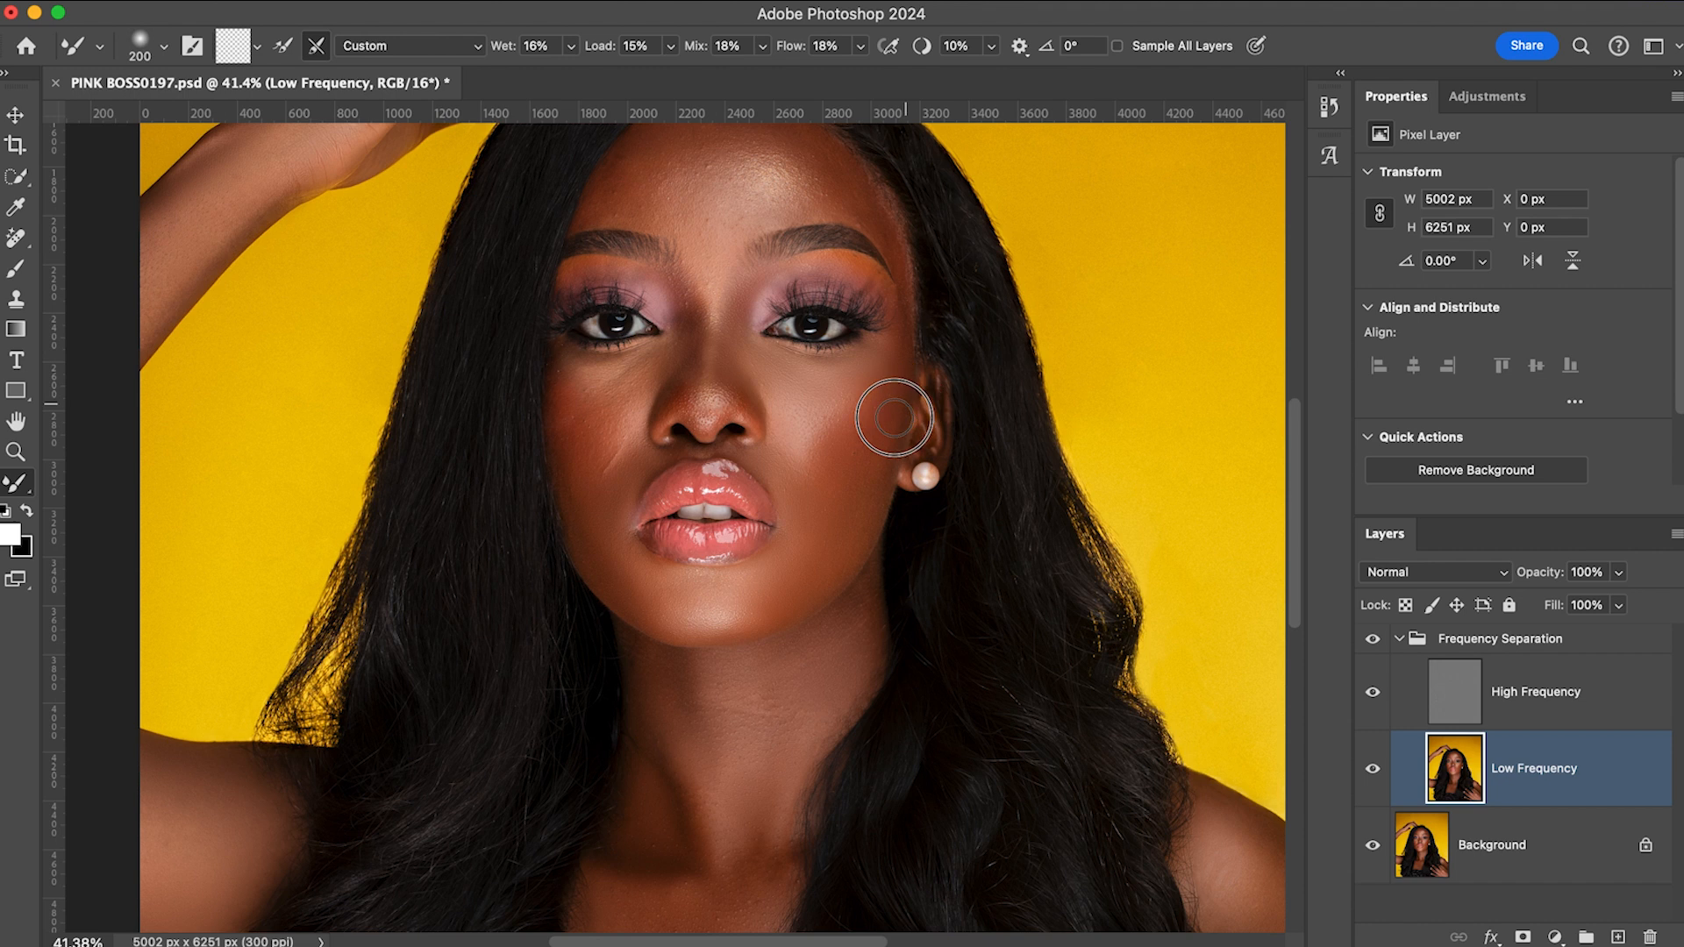
key(bracketright)
key(bracketright)
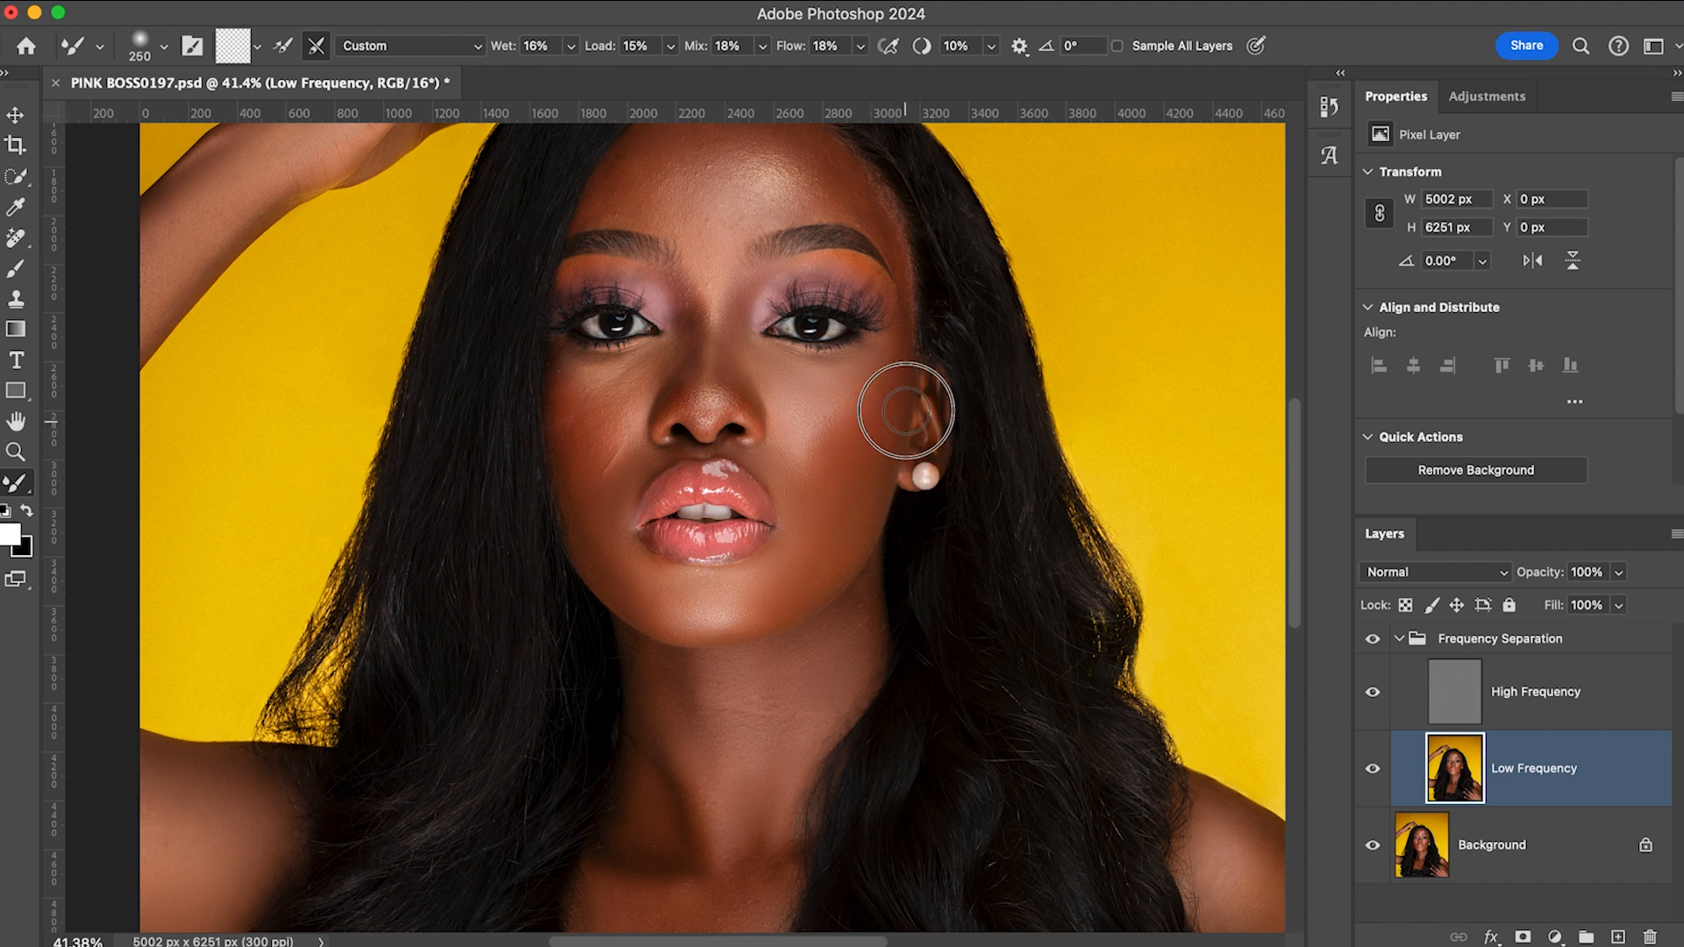
key(bracketright)
key(bracketright)
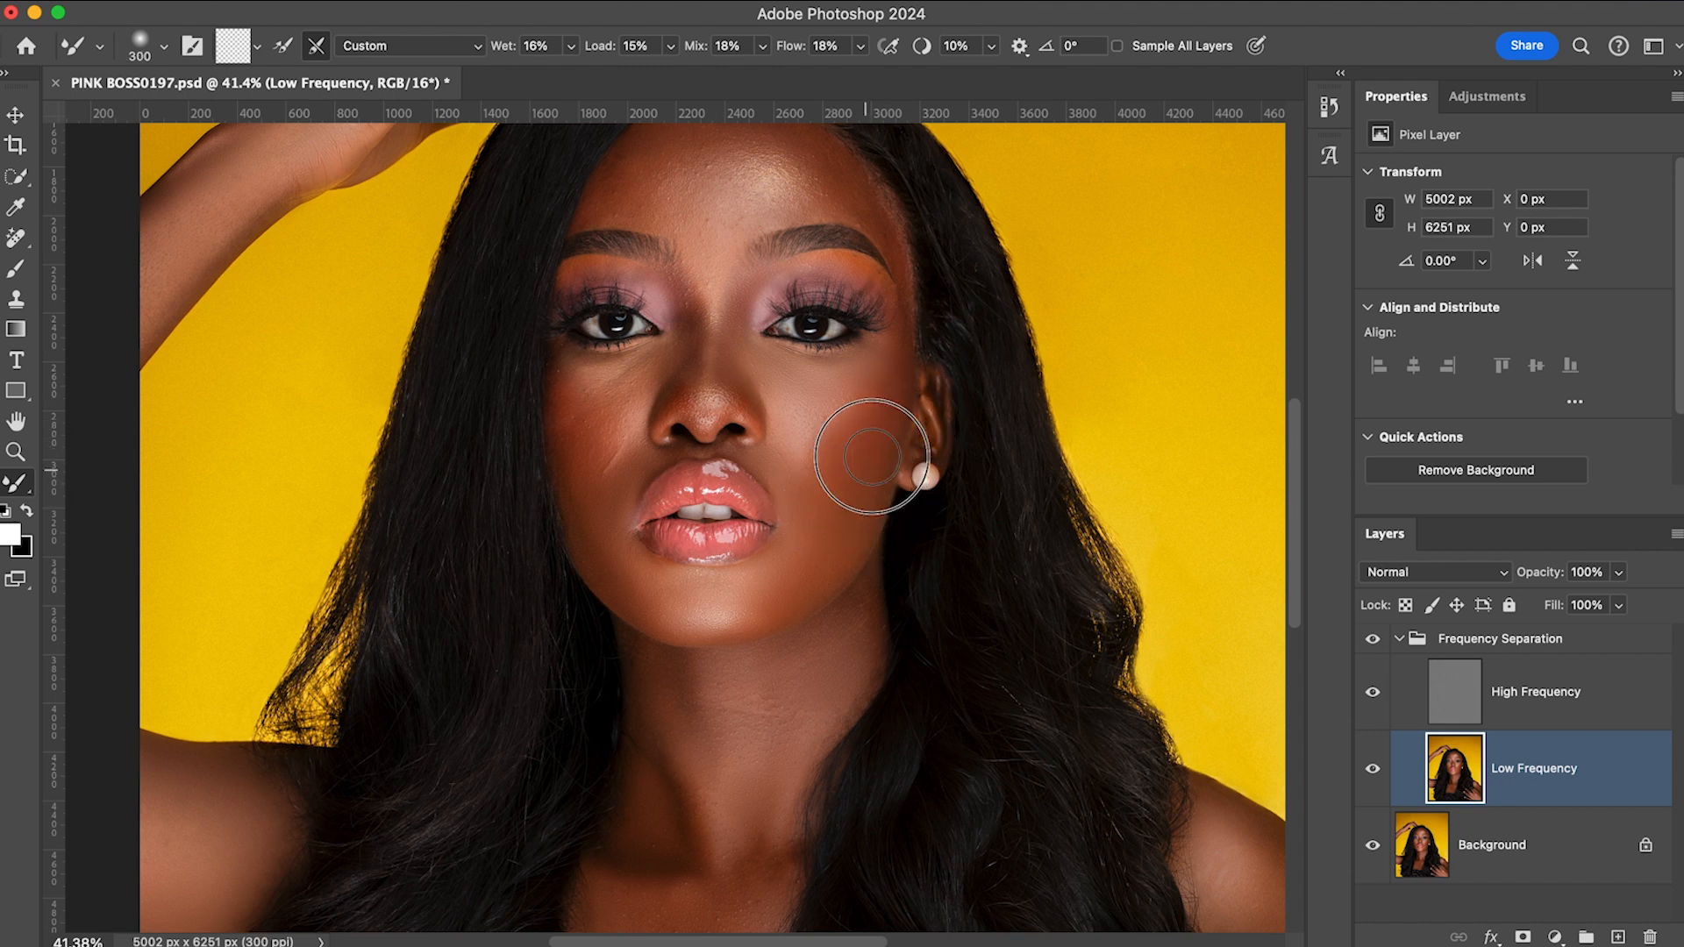
key(bracketright)
key(bracketright)
key(bracketright)
key(bracketright)
drag(845, 397, 850, 406)
- Refine the cheek edge around the earring with the Mixer Brush, starting at 250 px and varying its size
key(bracketleft)
key(bracketleft)
key(bracketleft)
key(bracketleft)
key(bracketleft)
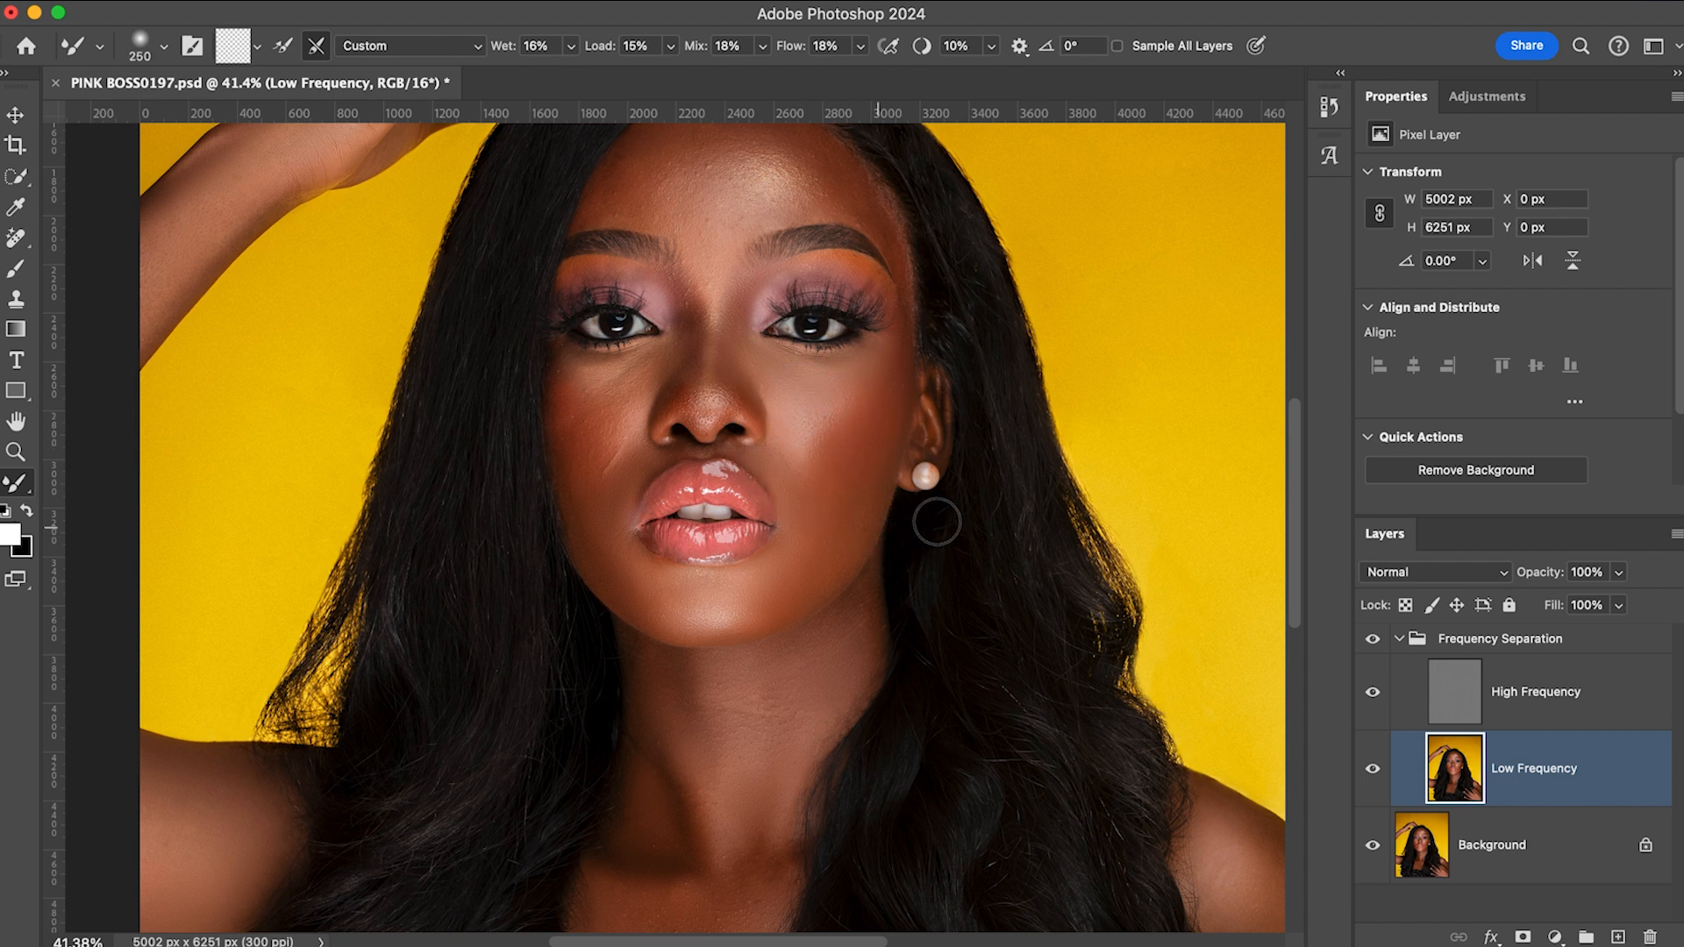
key(bracketright)
key(bracketleft)
key(bracketleft)
key(bracketleft)
key(bracketleft)
key(bracketleft)
key(bracketleft)
key(bracketleft)
key(bracketleft)
key(bracketleft)
key(bracketleft)
key(bracketright)
key(bracketright)
key(bracketright)
key(bracketright)
key(bracketright)
key(bracketright)
key(bracketright)
key(bracketright)
- Smooth the tip and side of the nose with short strokes of a smaller Mixer Brush
key(bracketleft)
key(bracketleft)
key(bracketleft)
key(bracketleft)
key(bracketleft)
key(bracketleft)
key(bracketleft)
key(bracketleft)
key(bracketleft)
key(bracketright)
key(bracketright)
key(bracketright)
key(bracketright)
mouse_move(691, 414)
mouse_down()
mouse_move(660, 428)
mouse_move(719, 405)
mouse_move(747, 424)
mouse_move(699, 409)
mouse_move(704, 425)
mouse_move(723, 386)
mouse_move(744, 399)
mouse_move(730, 371)
mouse_up()
- Blend the skin between the eyebrow and the eyelid on the earring side with a small Mixer Brush
key(bracketright)
key(bracketright)
key(bracketleft)
key(bracketleft)
drag(824, 261, 789, 272)
key(bracketright)
key(bracketright)
key(bracketleft)
key(bracketright)
key(bracketright)
key(bracketleft)
key(bracketleft)
key(bracketleft)
key(bracketleft)
- Compare the whole portrait before and after retouching by toggling the Frequency Separation group's visibility
scroll(871, 413, down, 11)
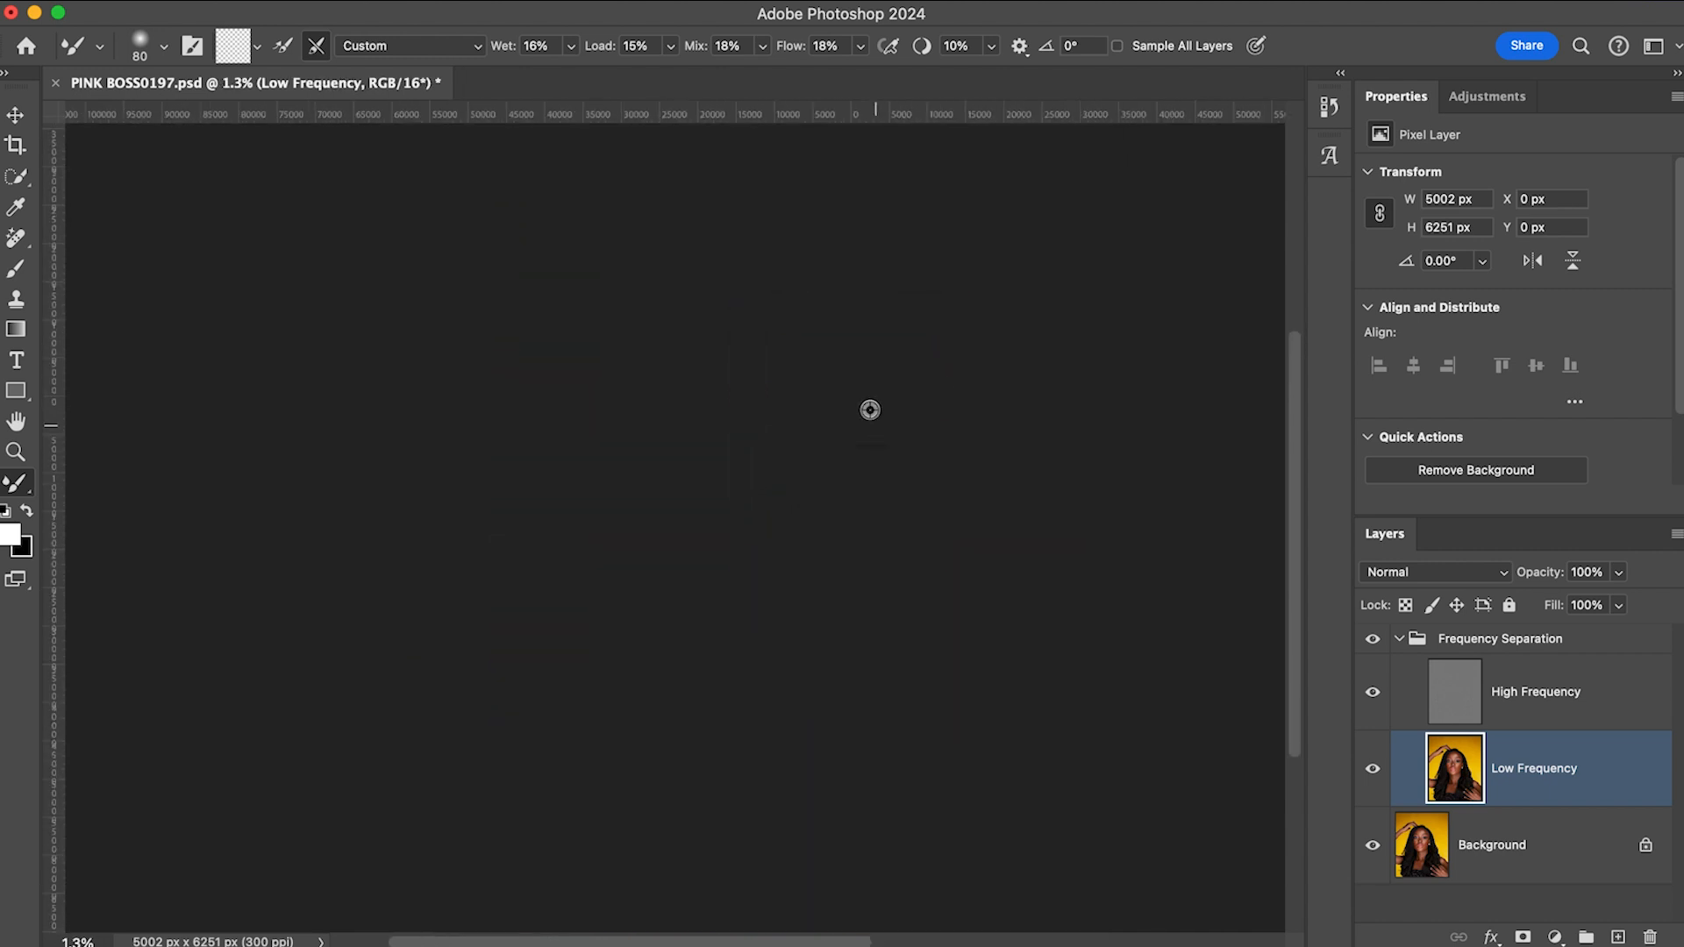
scroll(869, 412, up, 10)
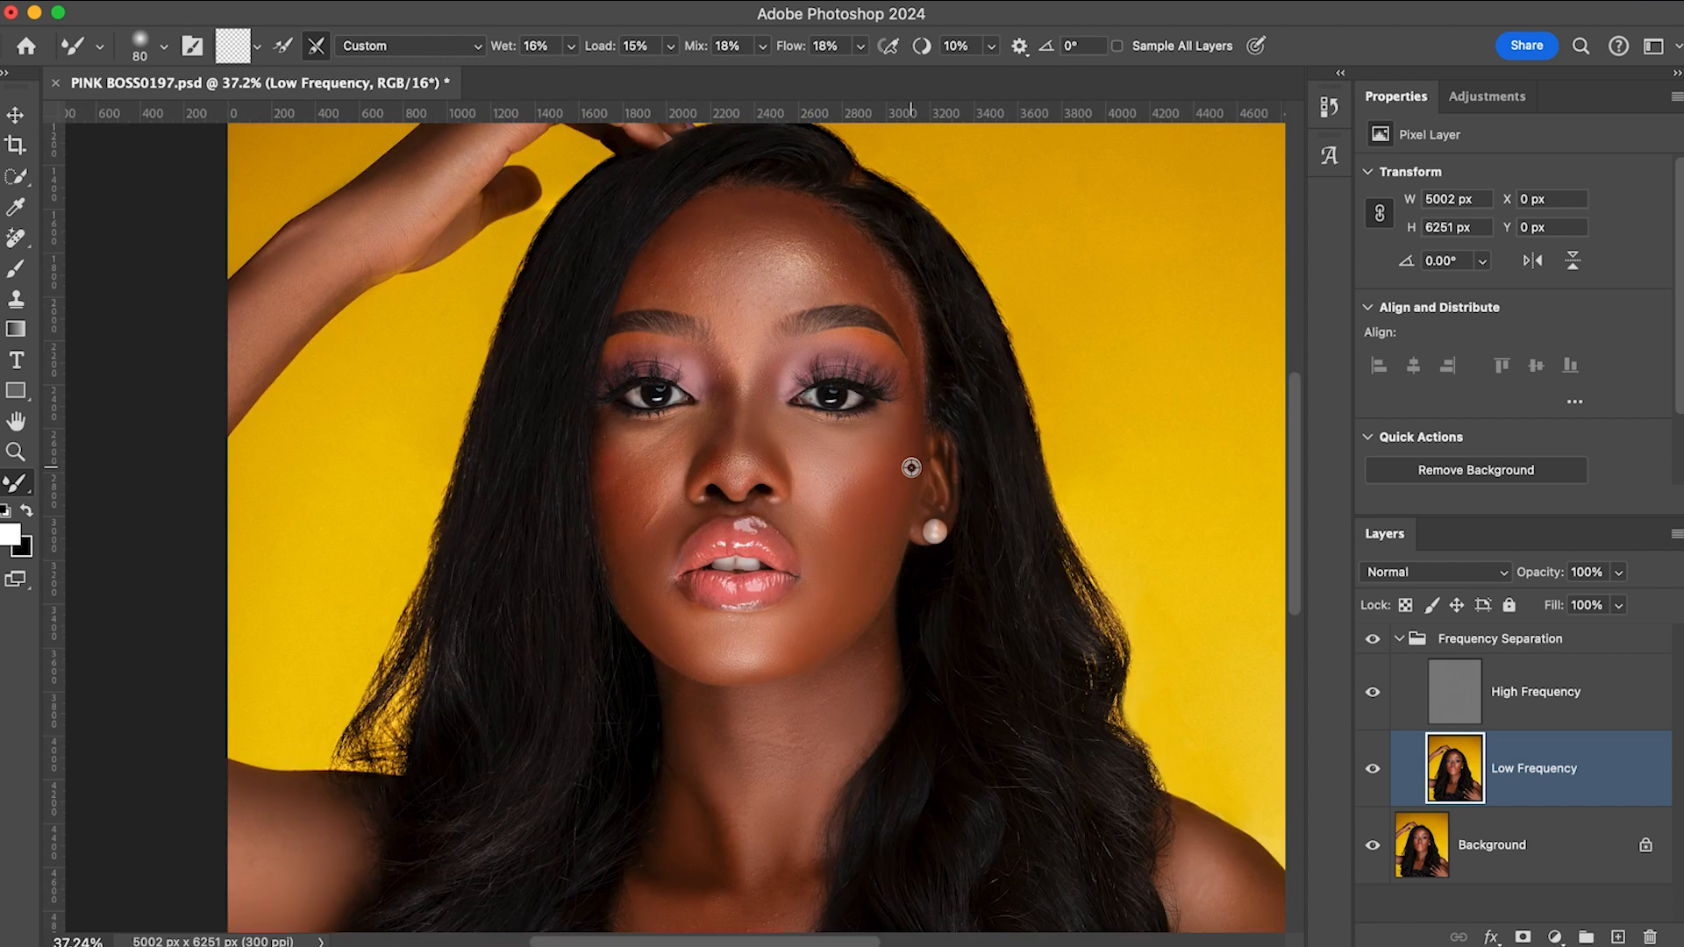
scroll(911, 467, down, 3)
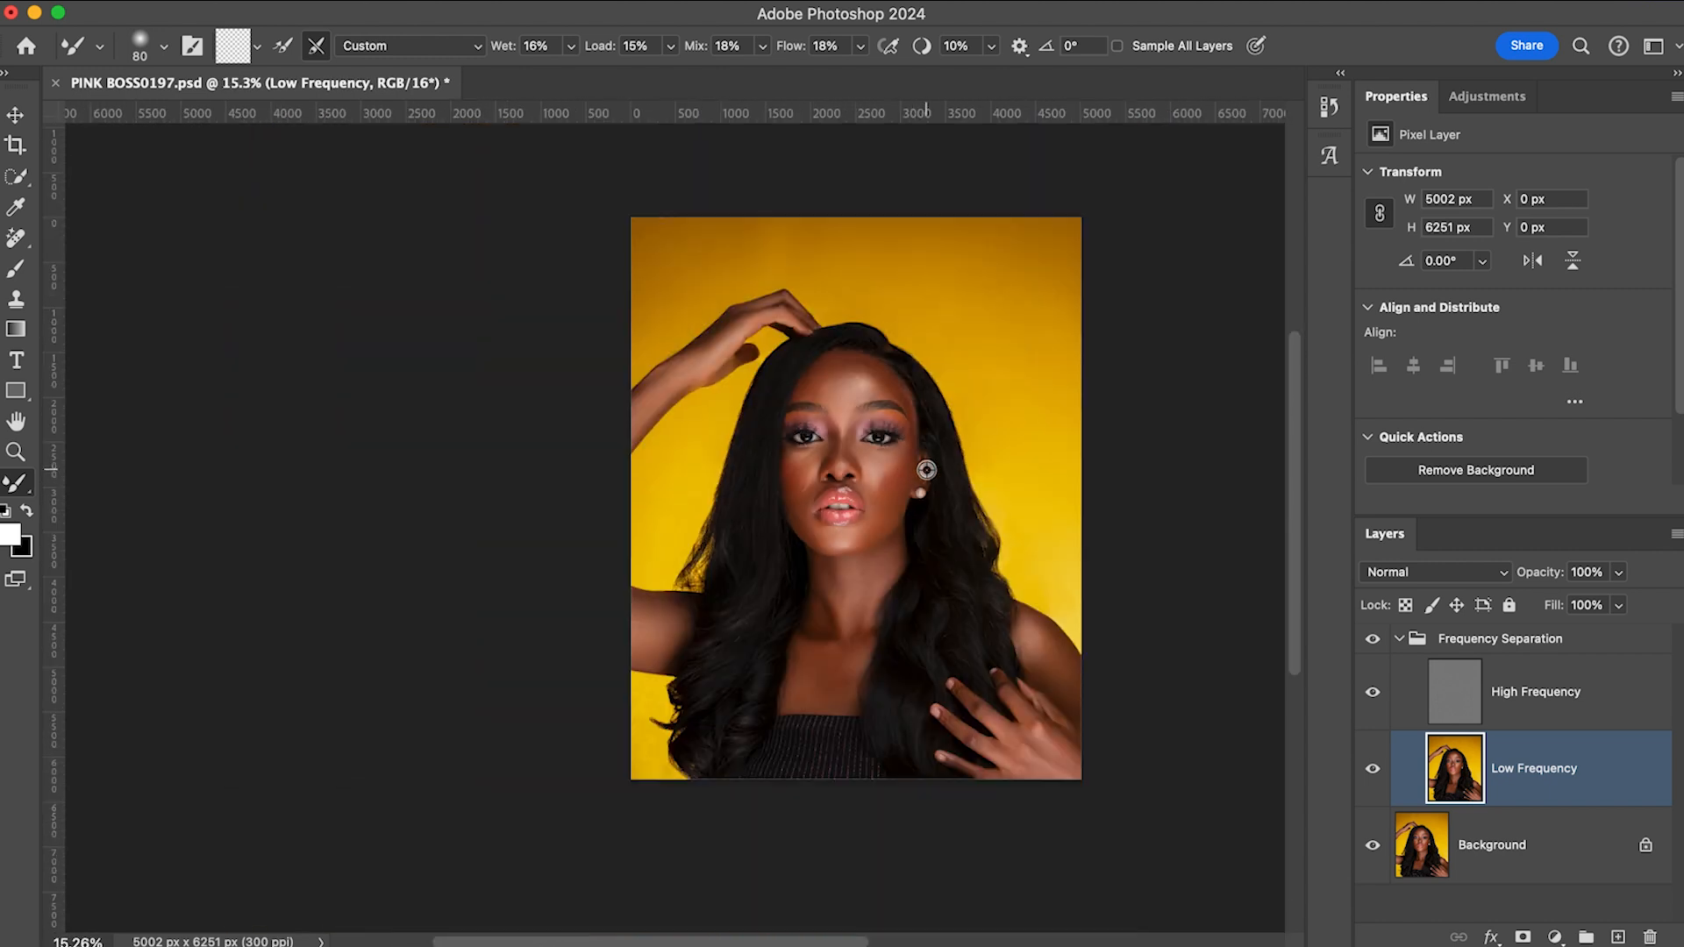
scroll(927, 470, up, 2)
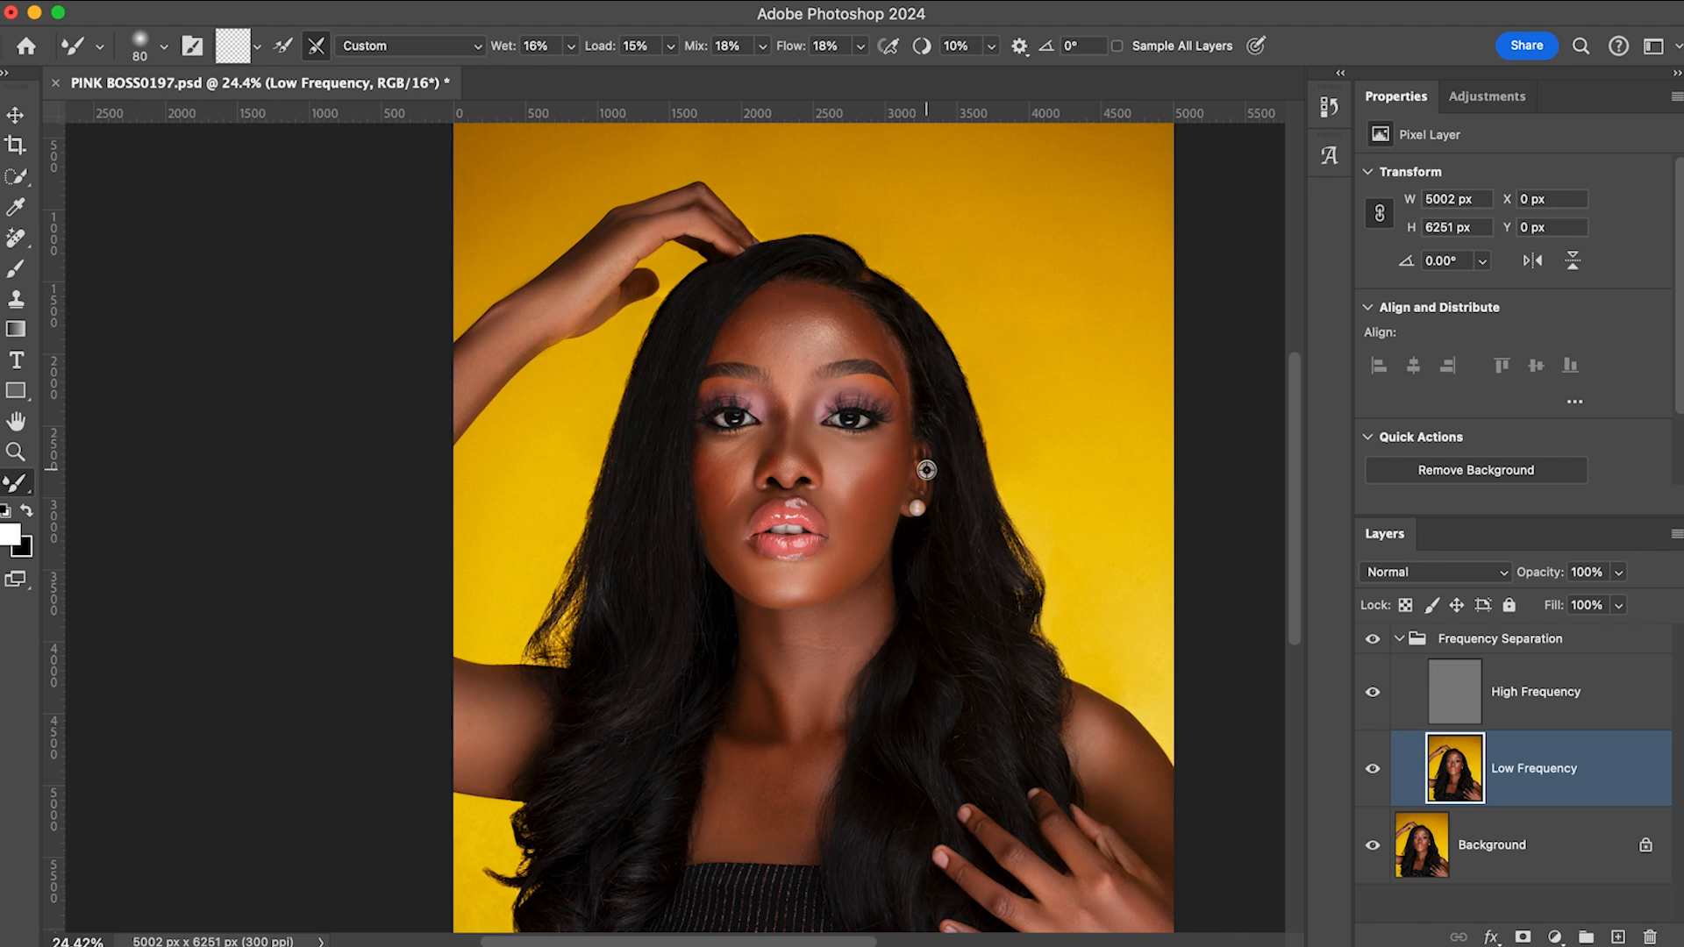
click(1373, 641)
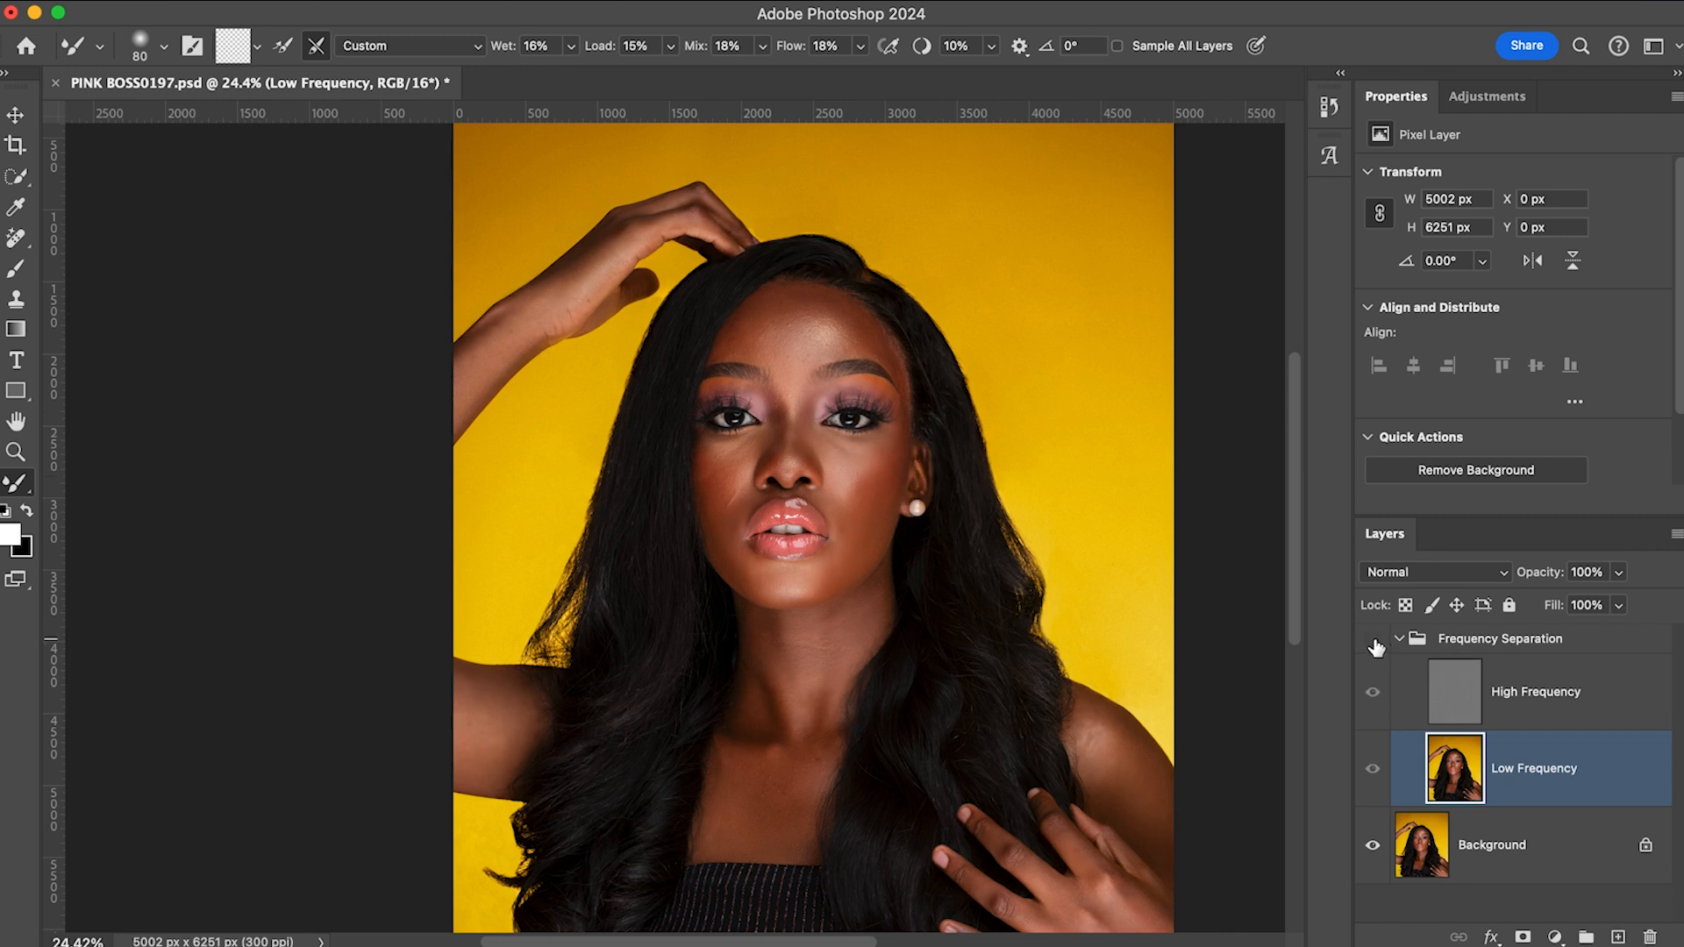
click(1374, 643)
click(1373, 641)
click(1373, 641)
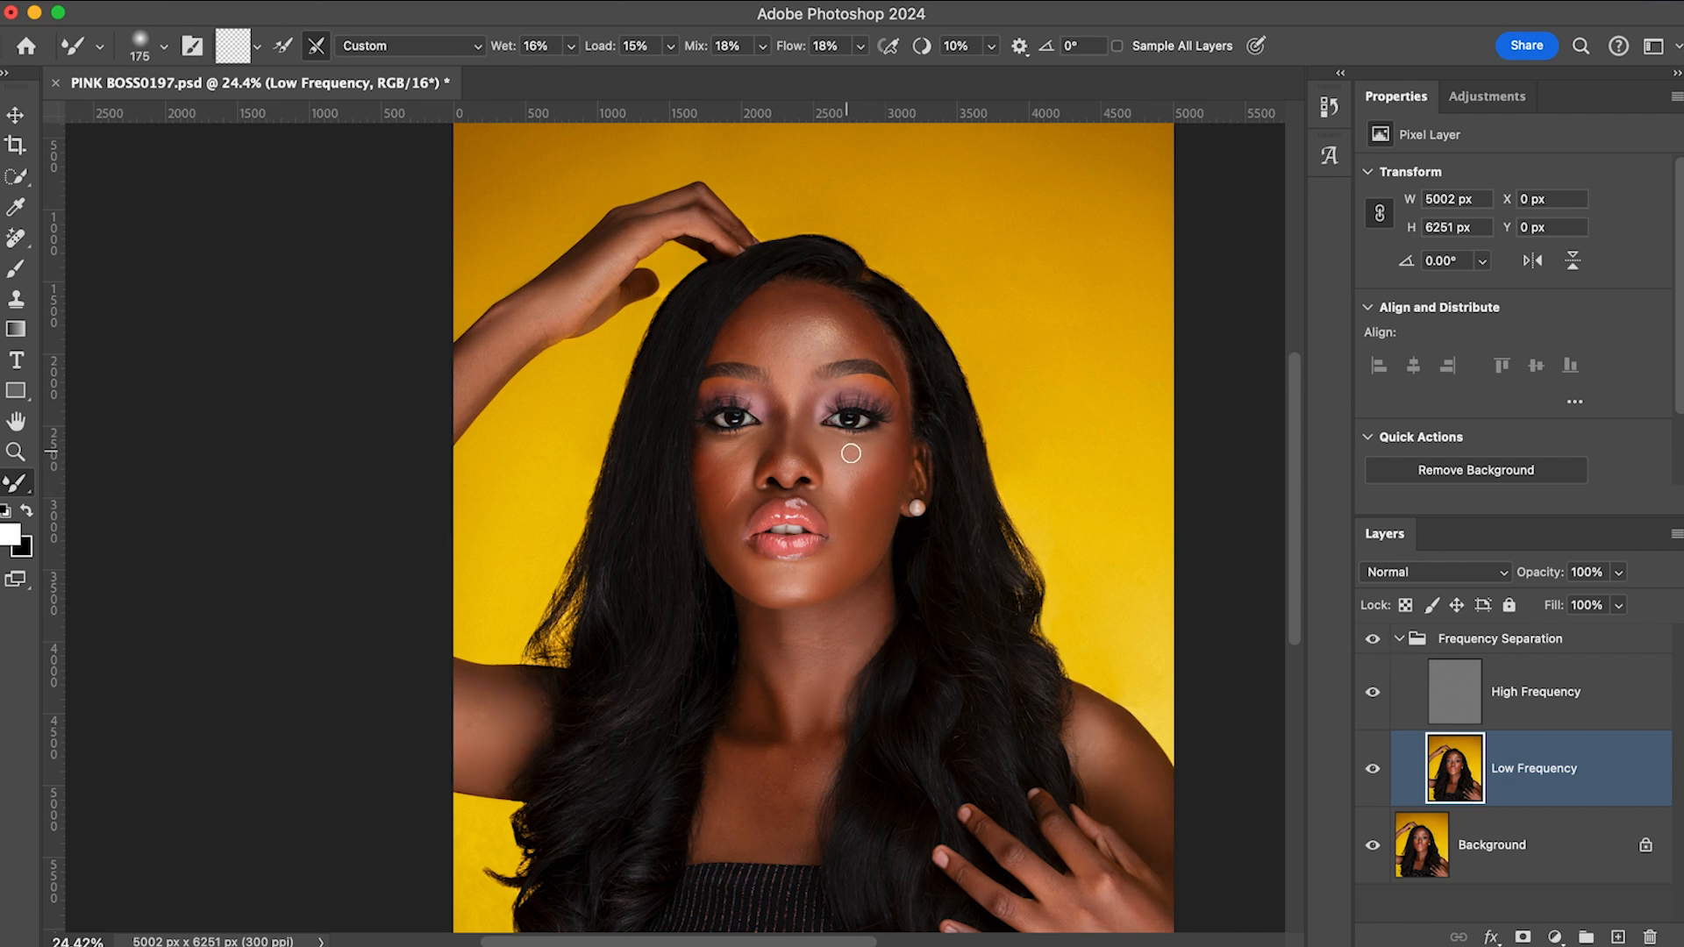
- Smooth the under-eye skin and the area up to the temple on the earring side with the Mixer Brush at 125–200 px
key(bracketleft)
key(bracketleft)
key(bracketright)
key(bracketright)
key(bracketright)
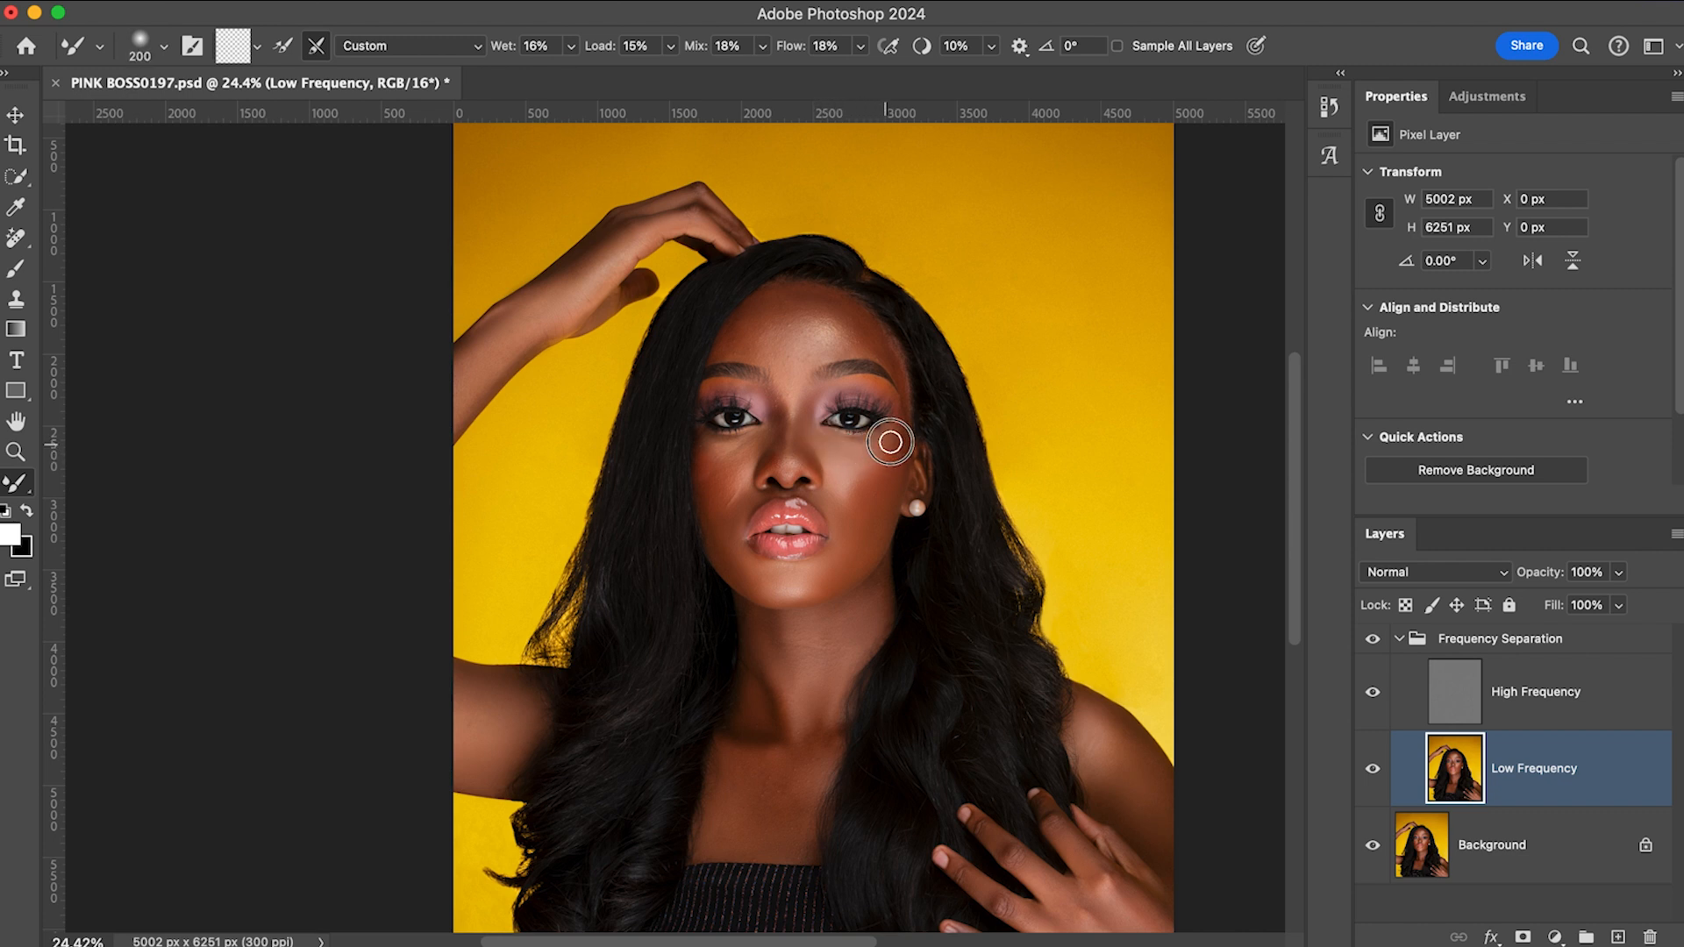
key(bracketleft)
key(bracketleft)
key(bracketleft)
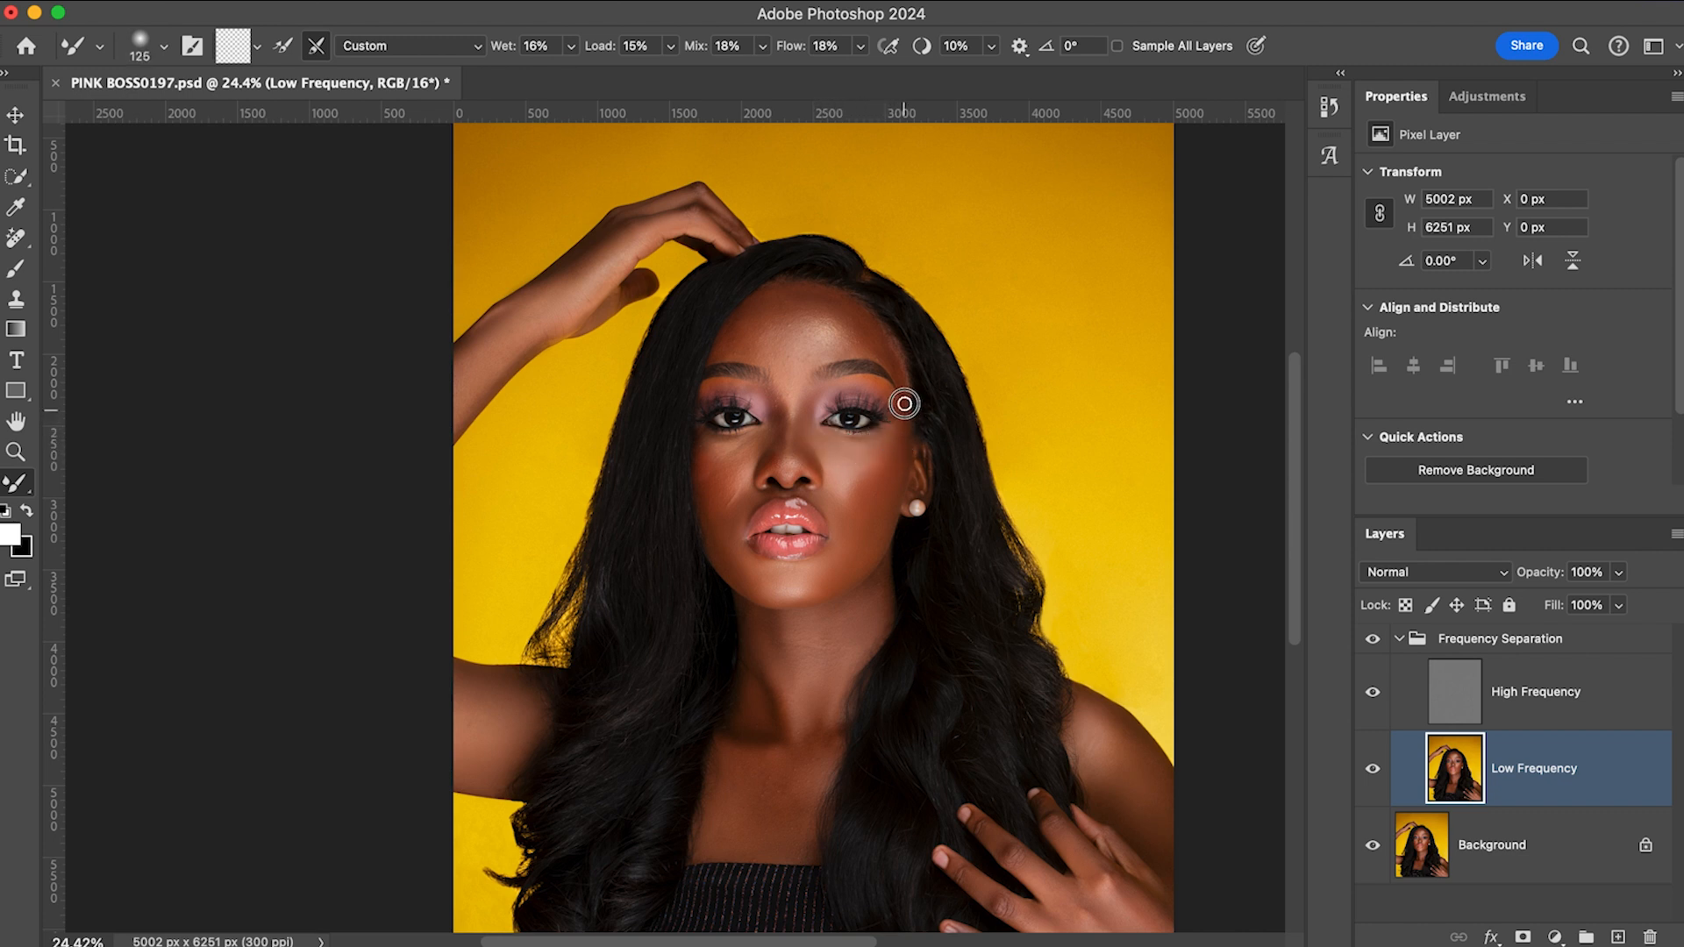
- Blend the cheek and jawline on the earring side up toward the ear with the Mixer Brush at 150–250 px
key(bracketright)
key(bracketright)
key(bracketright)
key(bracketright)
key(bracketleft)
key(bracketleft)
key(bracketright)
key(bracketright)
key(bracketright)
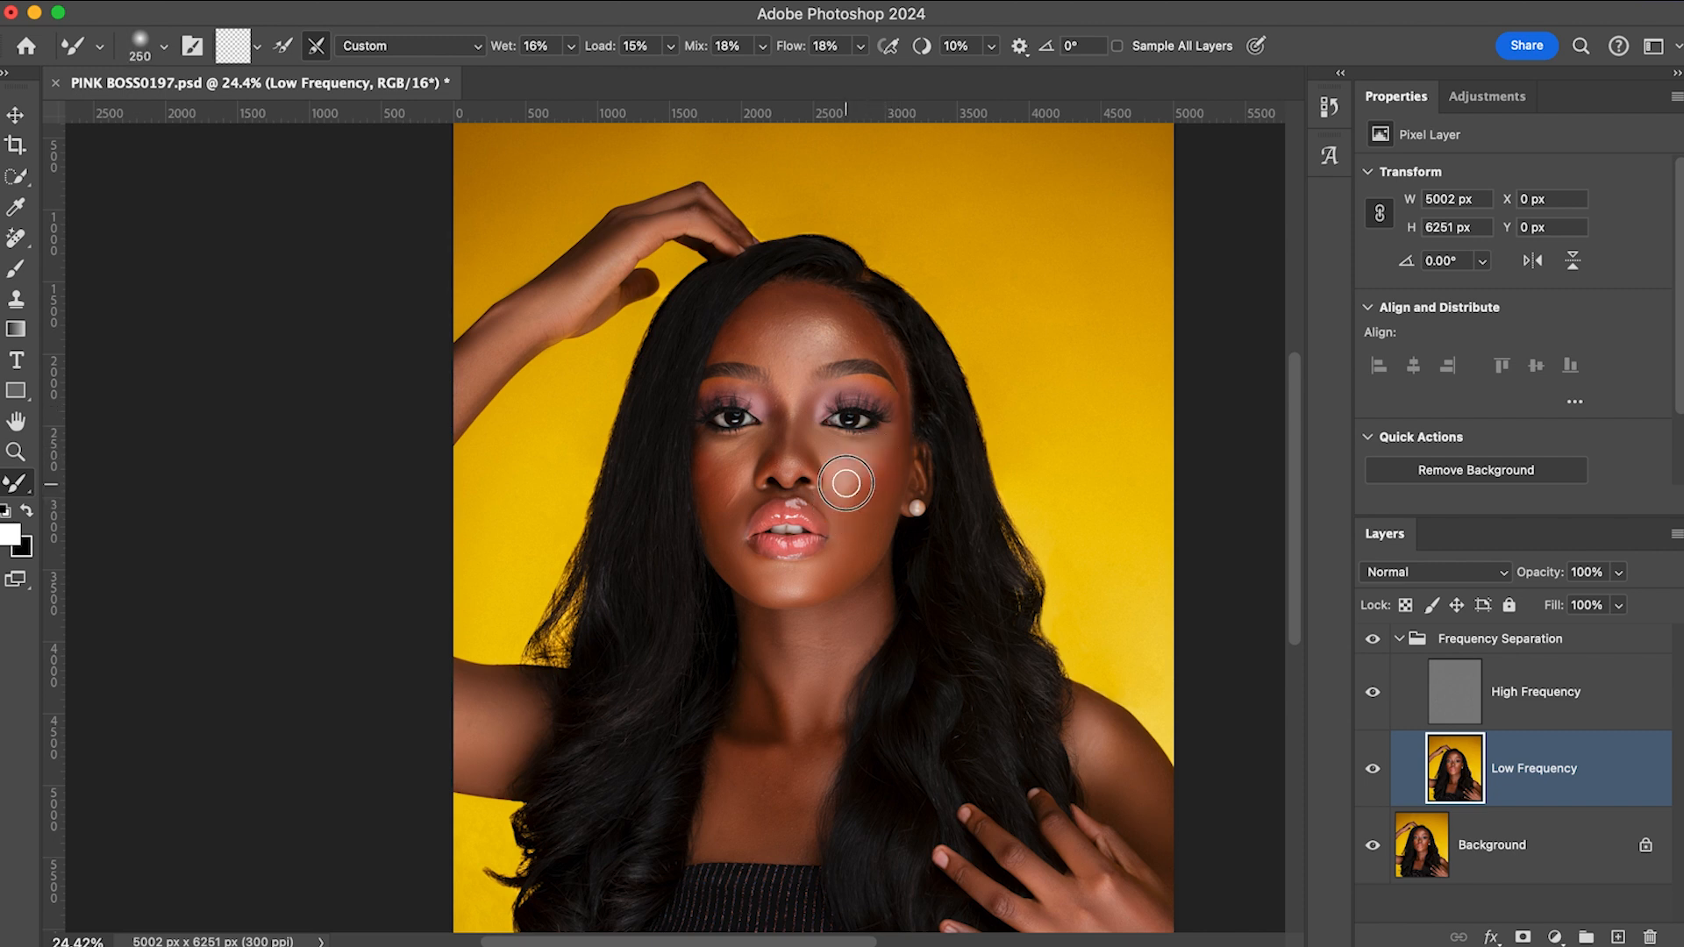
key(bracketleft)
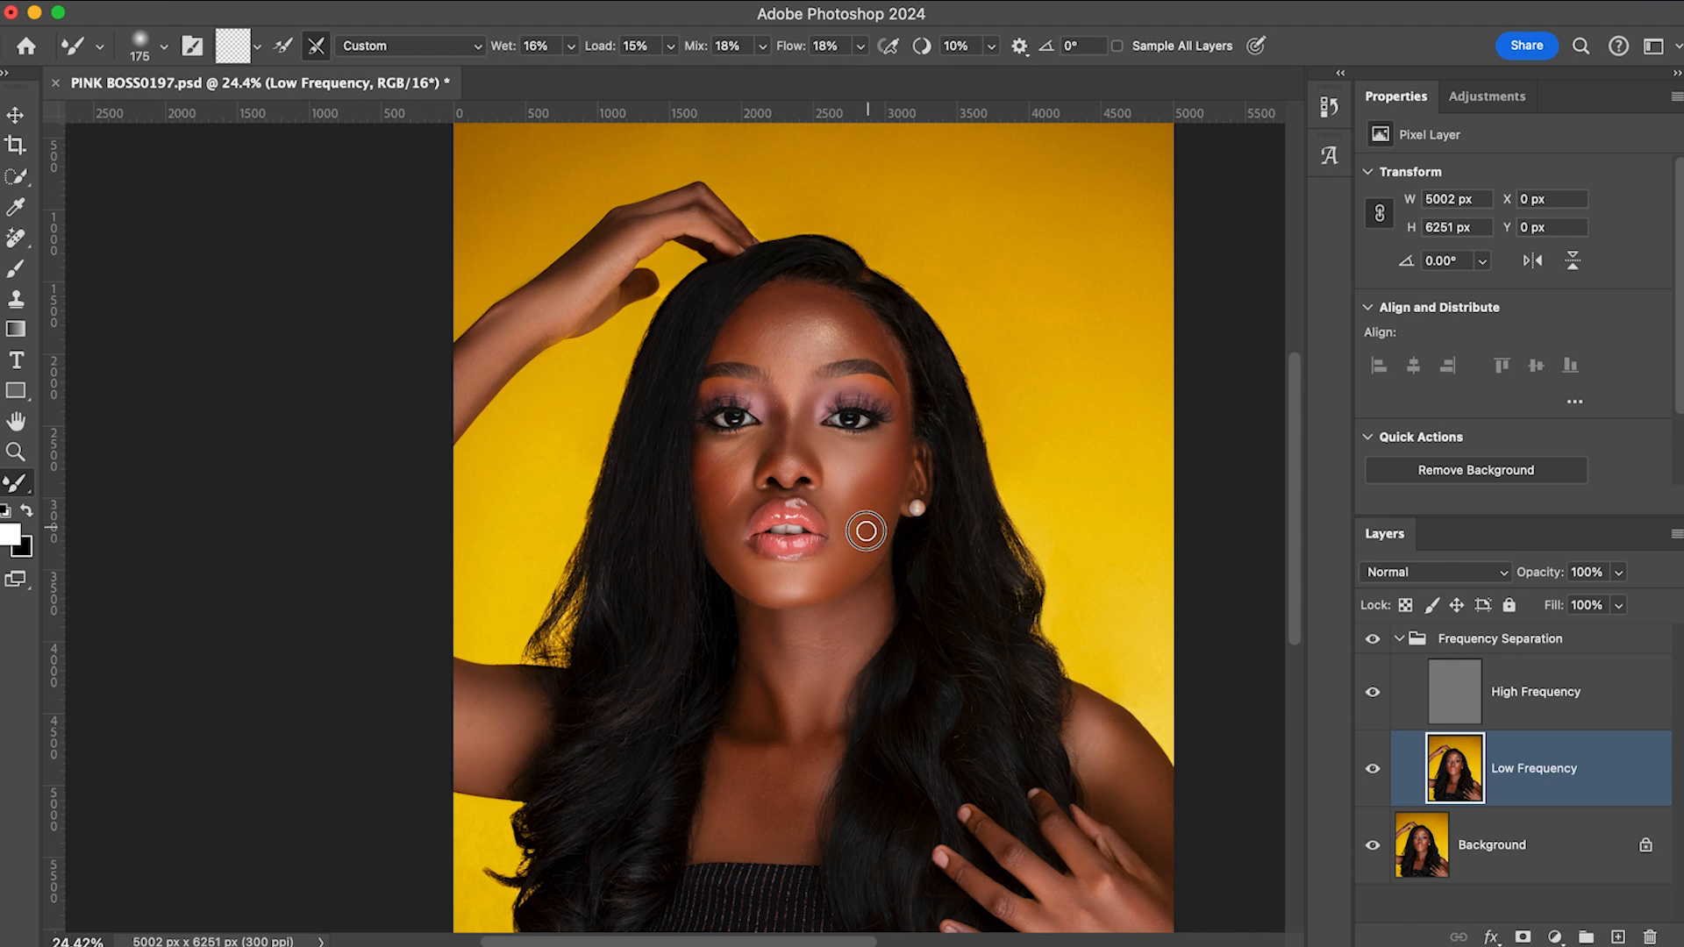
drag(854, 575, 902, 481)
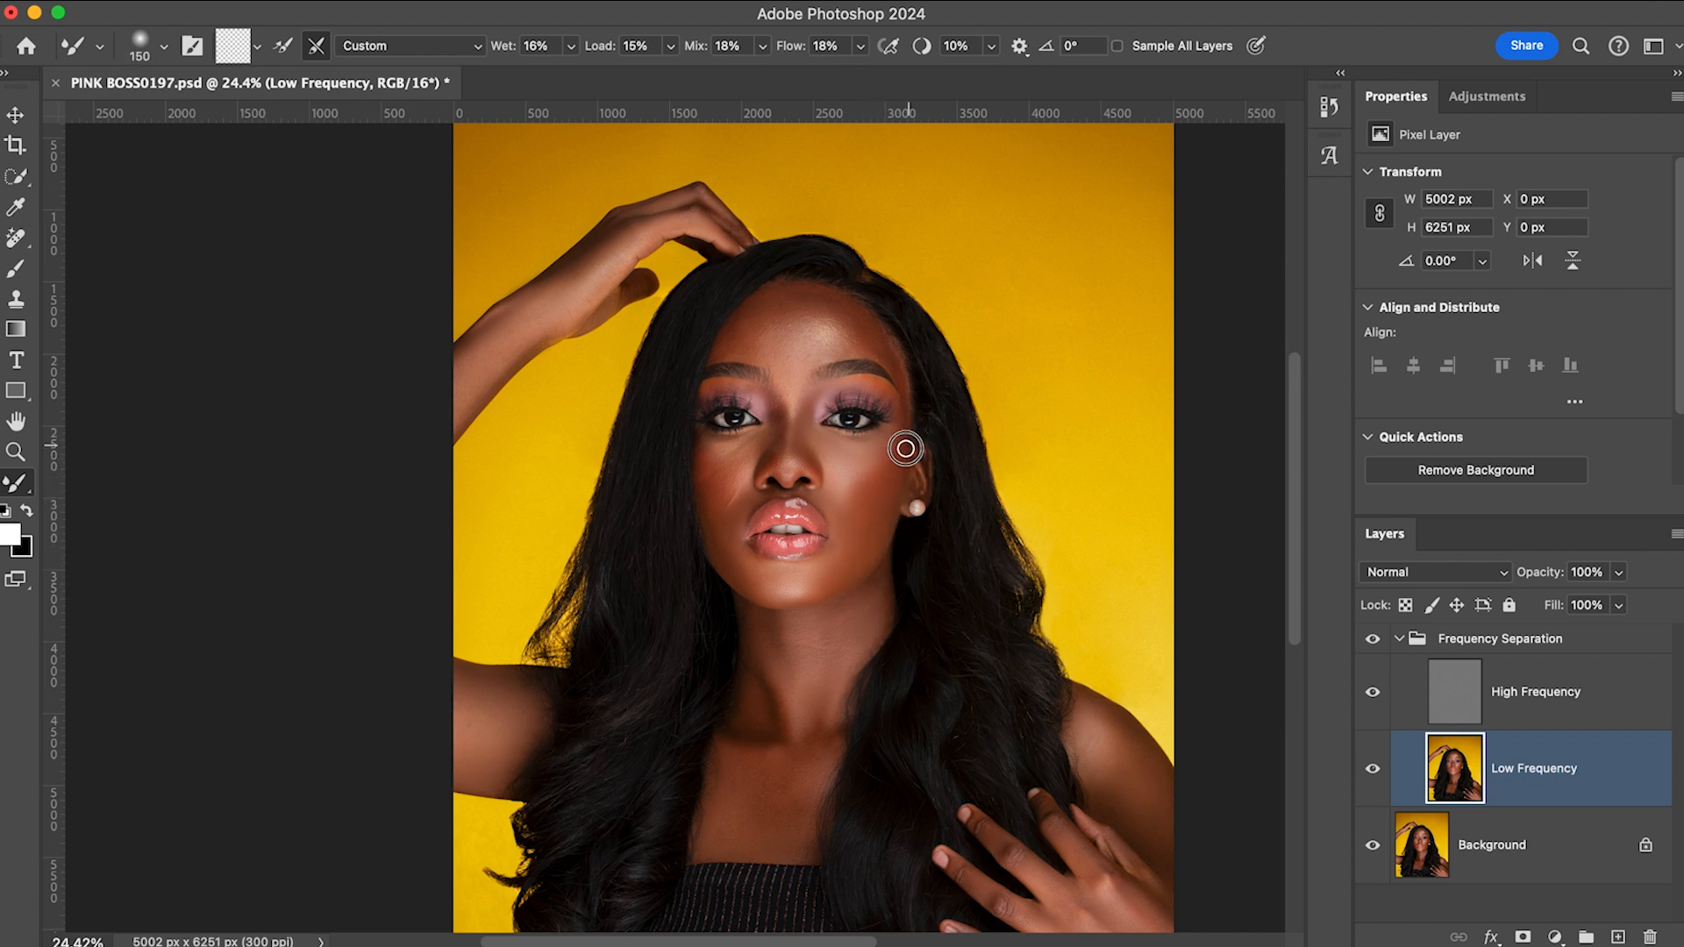
- Touch up the cheek below the eye on the earring side with a smaller Mixer Brush and save the document
key(bracketleft)
click(857, 458)
key(bracketright)
key(bracketleft)
key(bracketleft)
key(super+s)
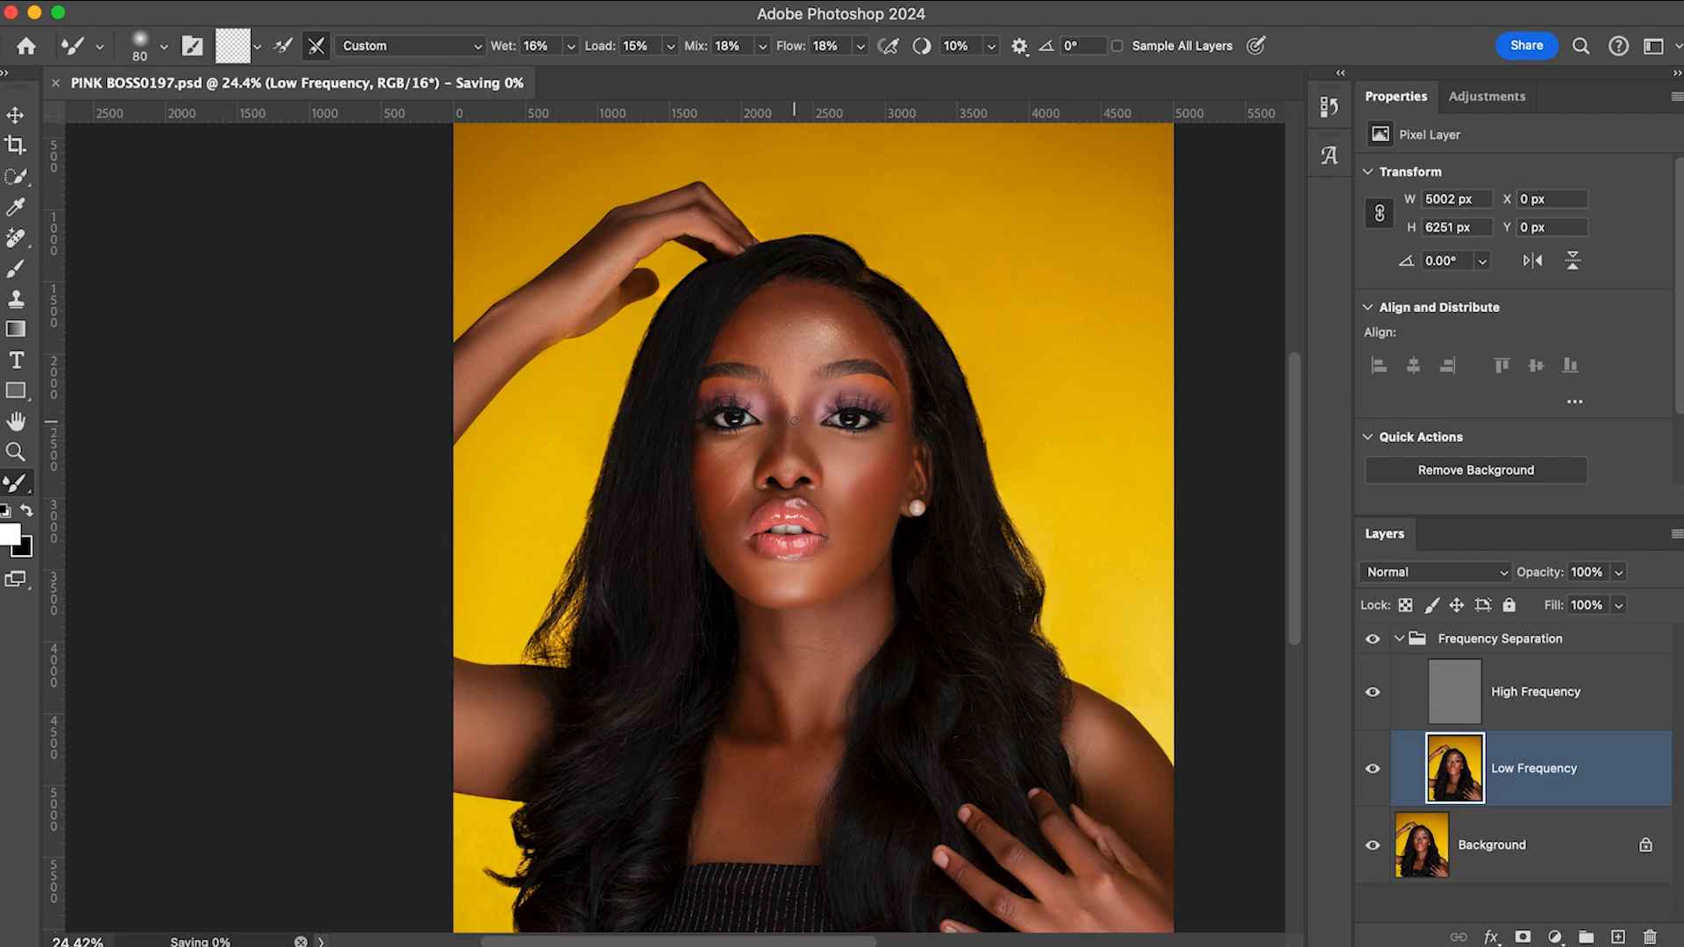
- Smooth the bridge and side of the nose with vertical Mixer Brush strokes, starting at 80 px
drag(791, 410, 786, 450)
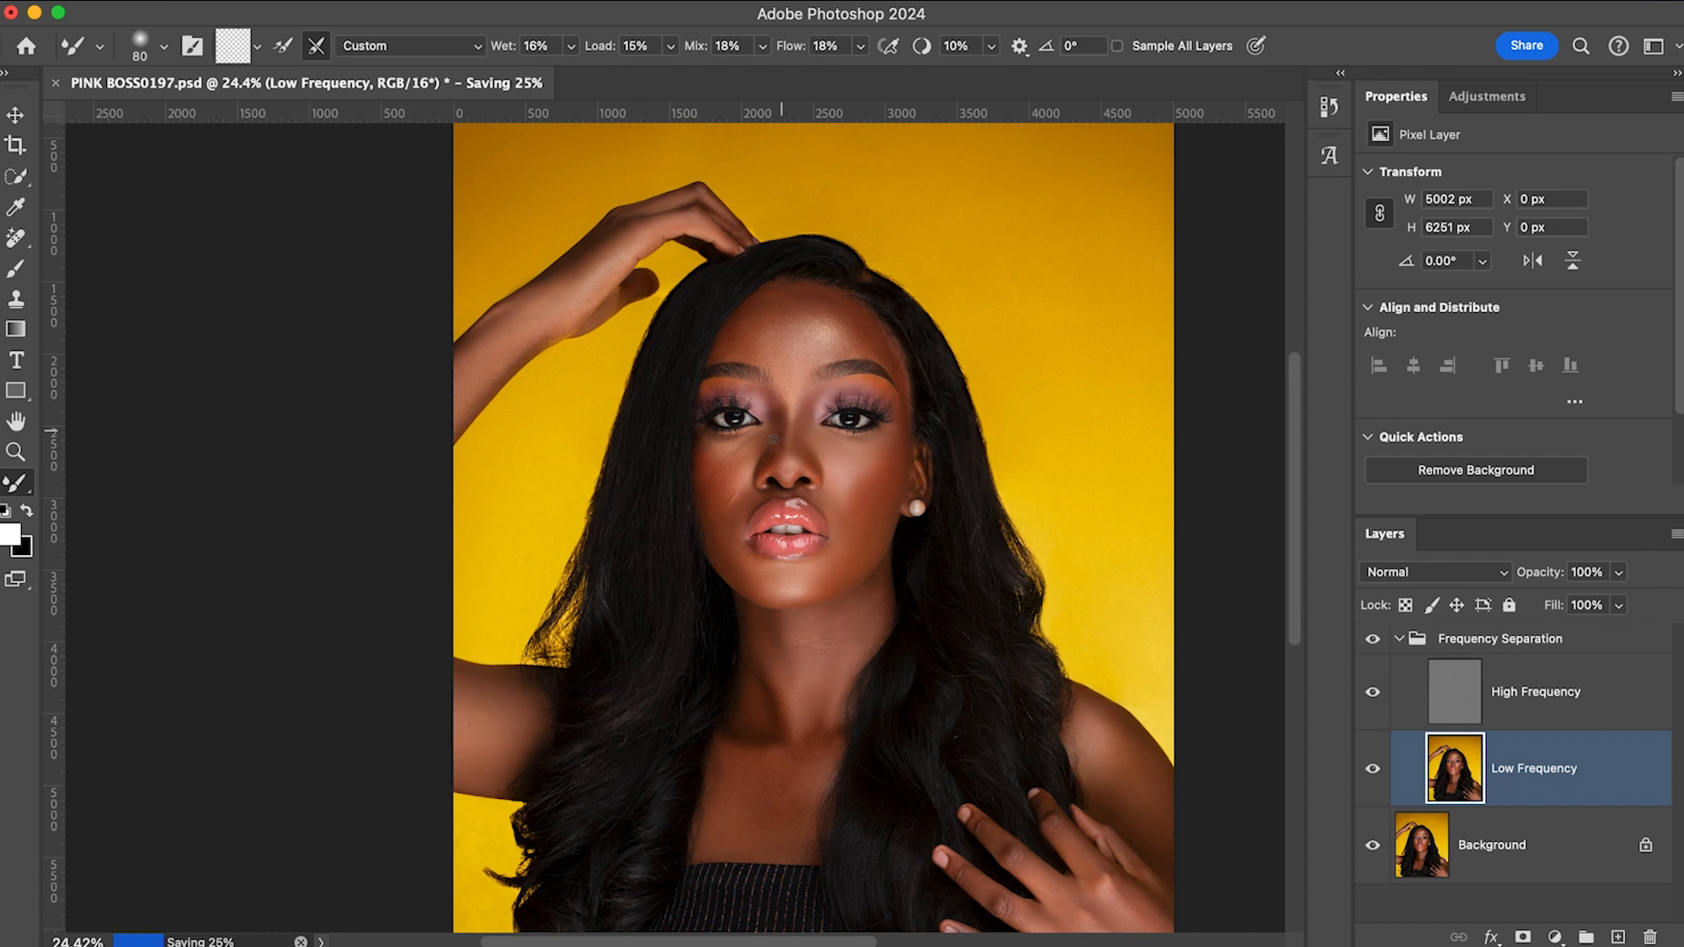
key(bracketright)
mouse_move(774, 450)
mouse_down()
mouse_move(766, 392)
mouse_move(716, 387)
mouse_move(777, 406)
mouse_up()
key(bracketleft)
key(bracketright)
key(bracketright)
key(bracketright)
key(bracketleft)
key(bracketright)
key(bracketleft)
key(bracketleft)
- Blend the under-eye skin and upper cheek opposite the earring with the Mixer Brush, enlarging it to 300 px
drag(734, 450, 737, 450)
key(bracketright)
key(bracketright)
key(bracketright)
key(bracketright)
key(bracketright)
key(bracketright)
key(bracketright)
key(bracketright)
key(bracketright)
key(bracketright)
key(bracketright)
key(bracketright)
key(bracketright)
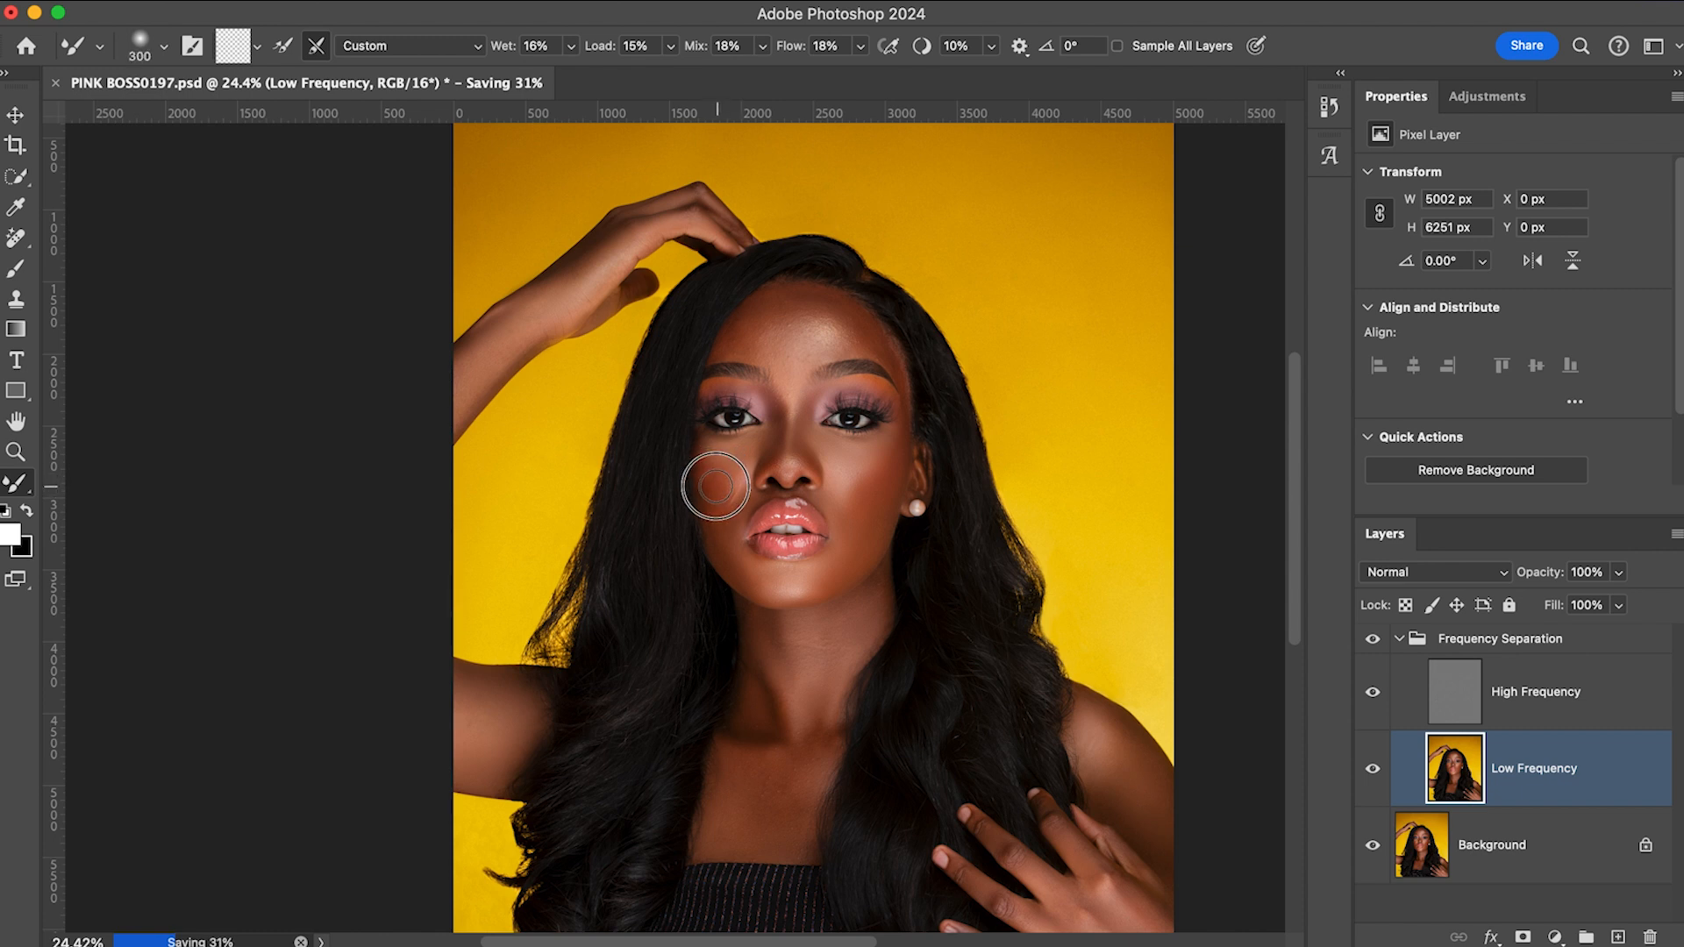
- Smooth the lower cheek toward the mouth corner opposite the earring with the Mixer Brush at up to 300 px
key(bracketleft)
key(bracketleft)
key(bracketleft)
key(bracketleft)
key(bracketleft)
key(bracketright)
key(bracketleft)
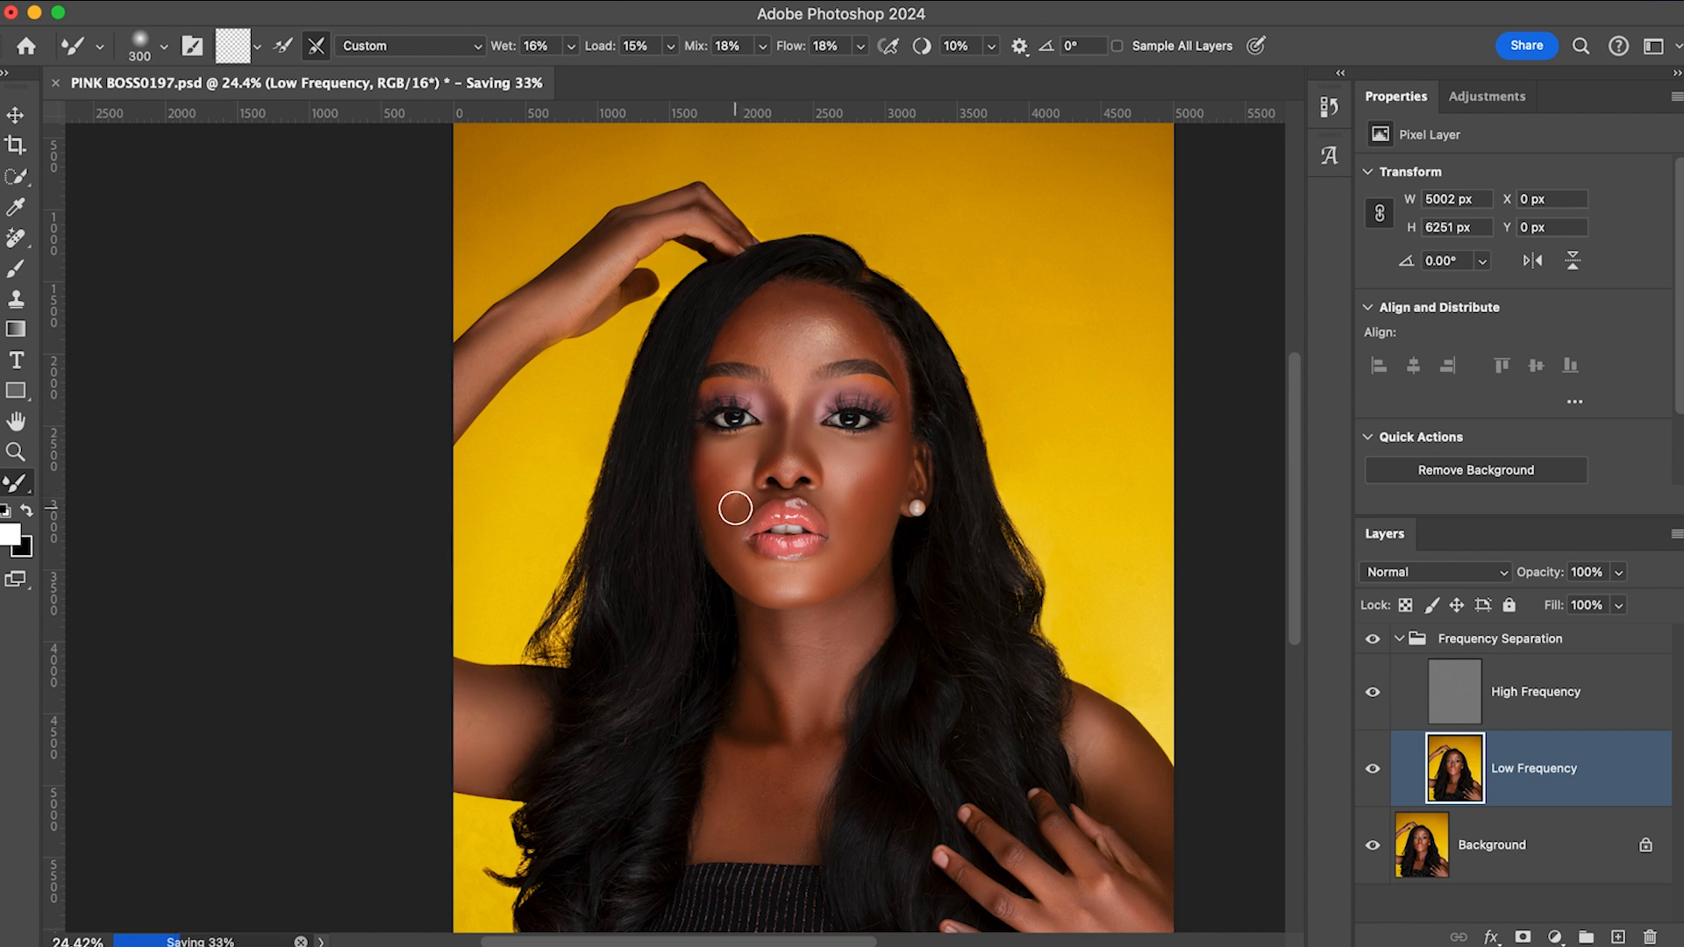
- Smooth the cheek edge along the hair opposite the earring with the Mixer Brush, reducing it from 200 to 100 px
key(bracketright)
key(bracketright)
key(bracketright)
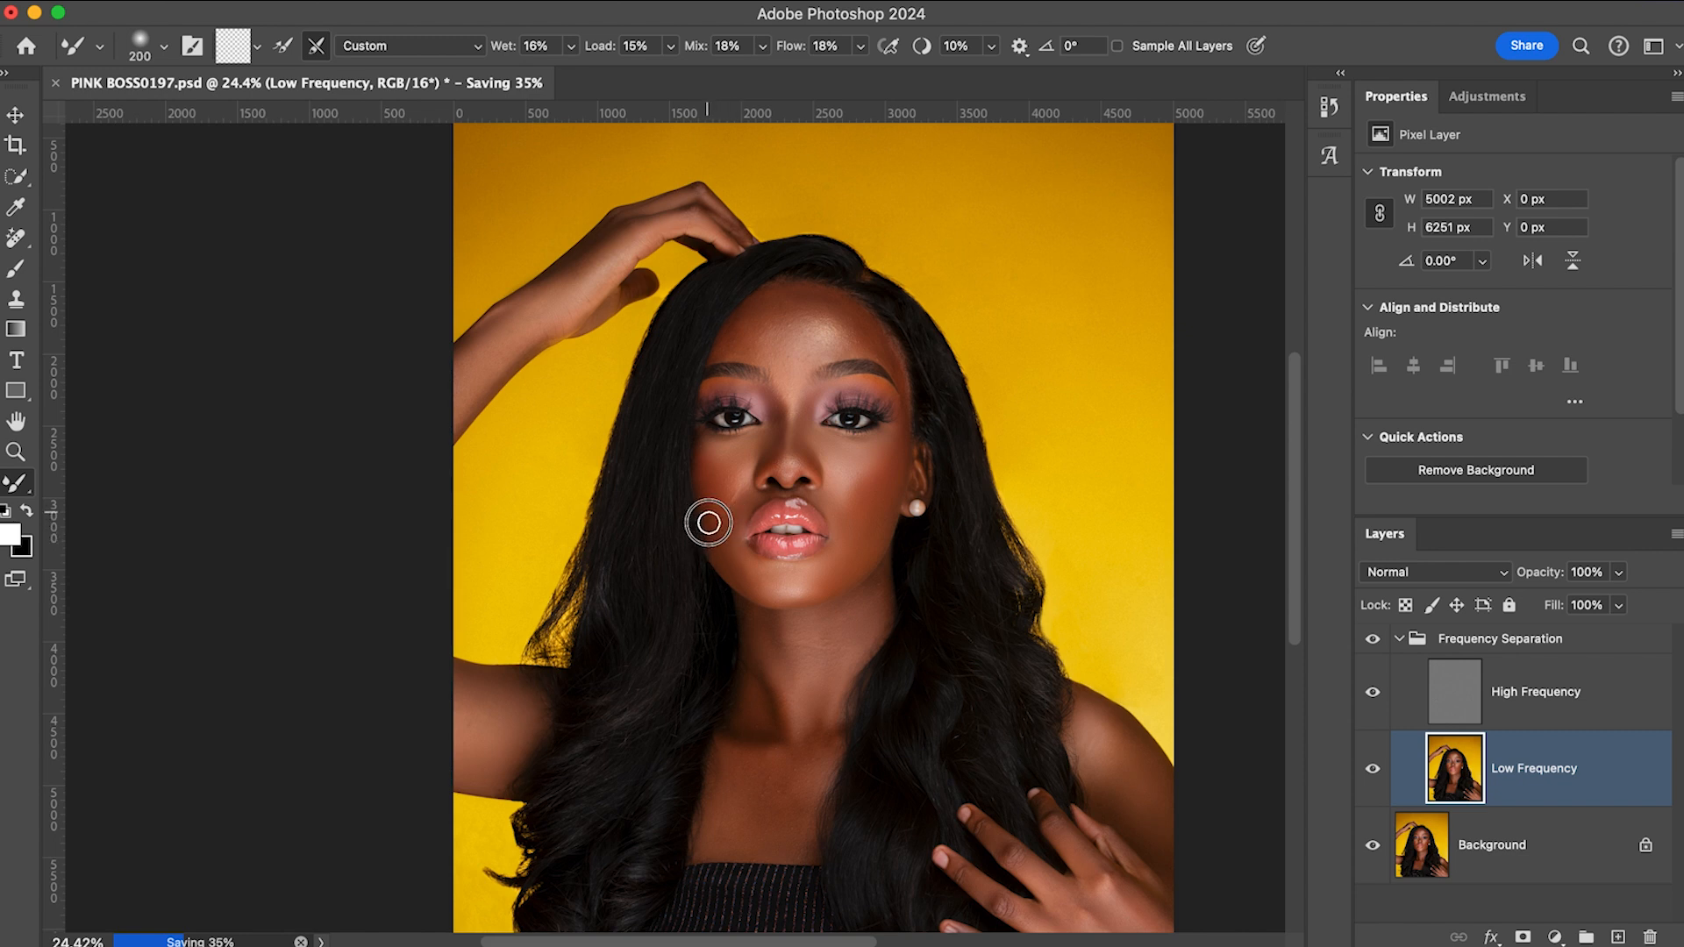
key(bracketleft)
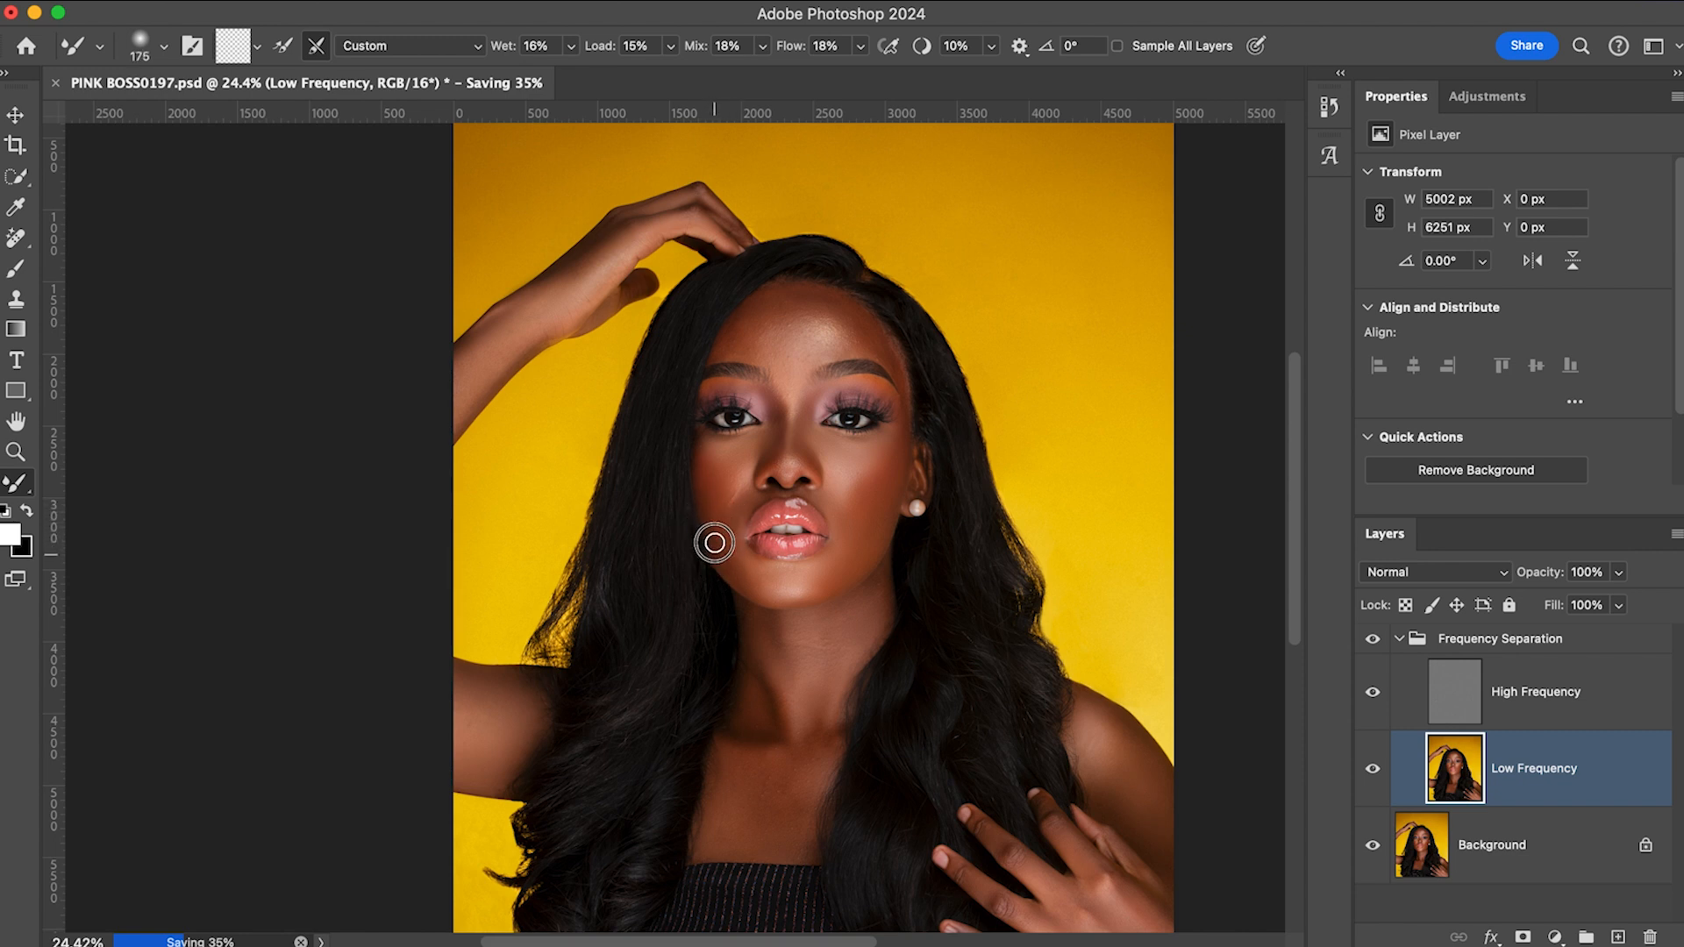
key(bracketleft)
key(bracketleft)
key(bracketleft)
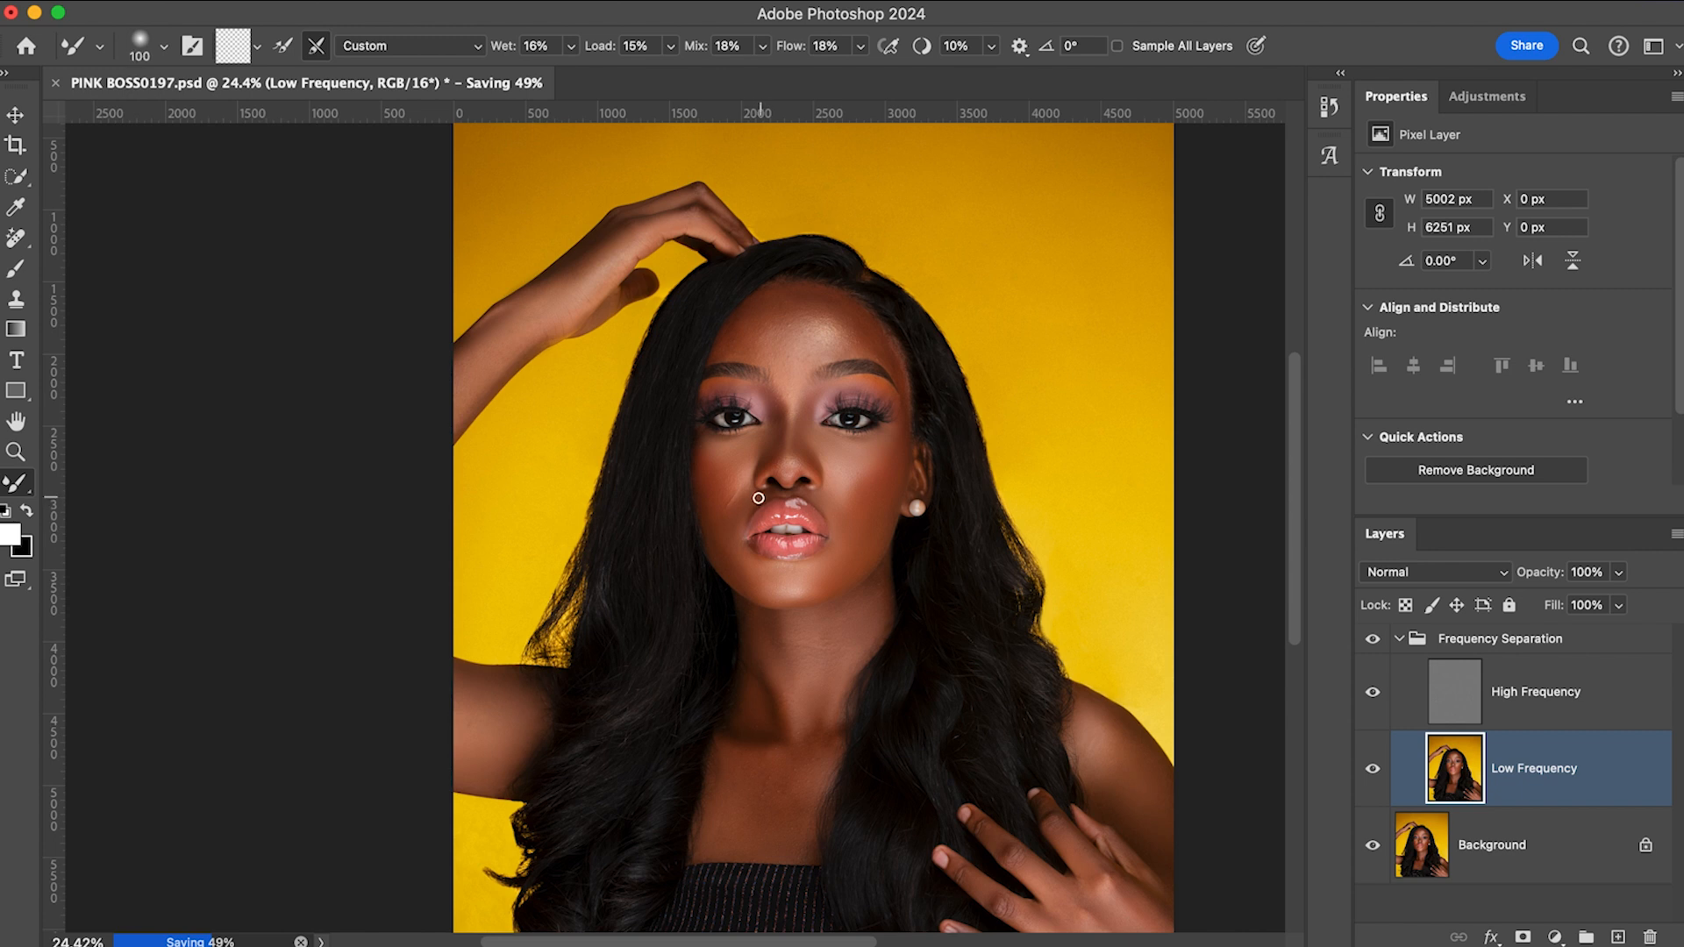
- Undo the last two Mixer Brush strokes
key(bracketright)
key(bracketright)
key(super+z)
key(super+z)
- Enlarge the Mixer Brush tip to 800 px
key(bracketright)
key(bracketright)
key(bracketright)
key(bracketright)
key(bracketright)
key(bracketright)
key(bracketright)
key(bracketright)
key(bracketright)
key(bracketright)
key(bracketleft)
key(bracketleft)
- Examine the skin texture around the nostrils up close and the overall skin blending across the face
scroll(813, 477, up, 15)
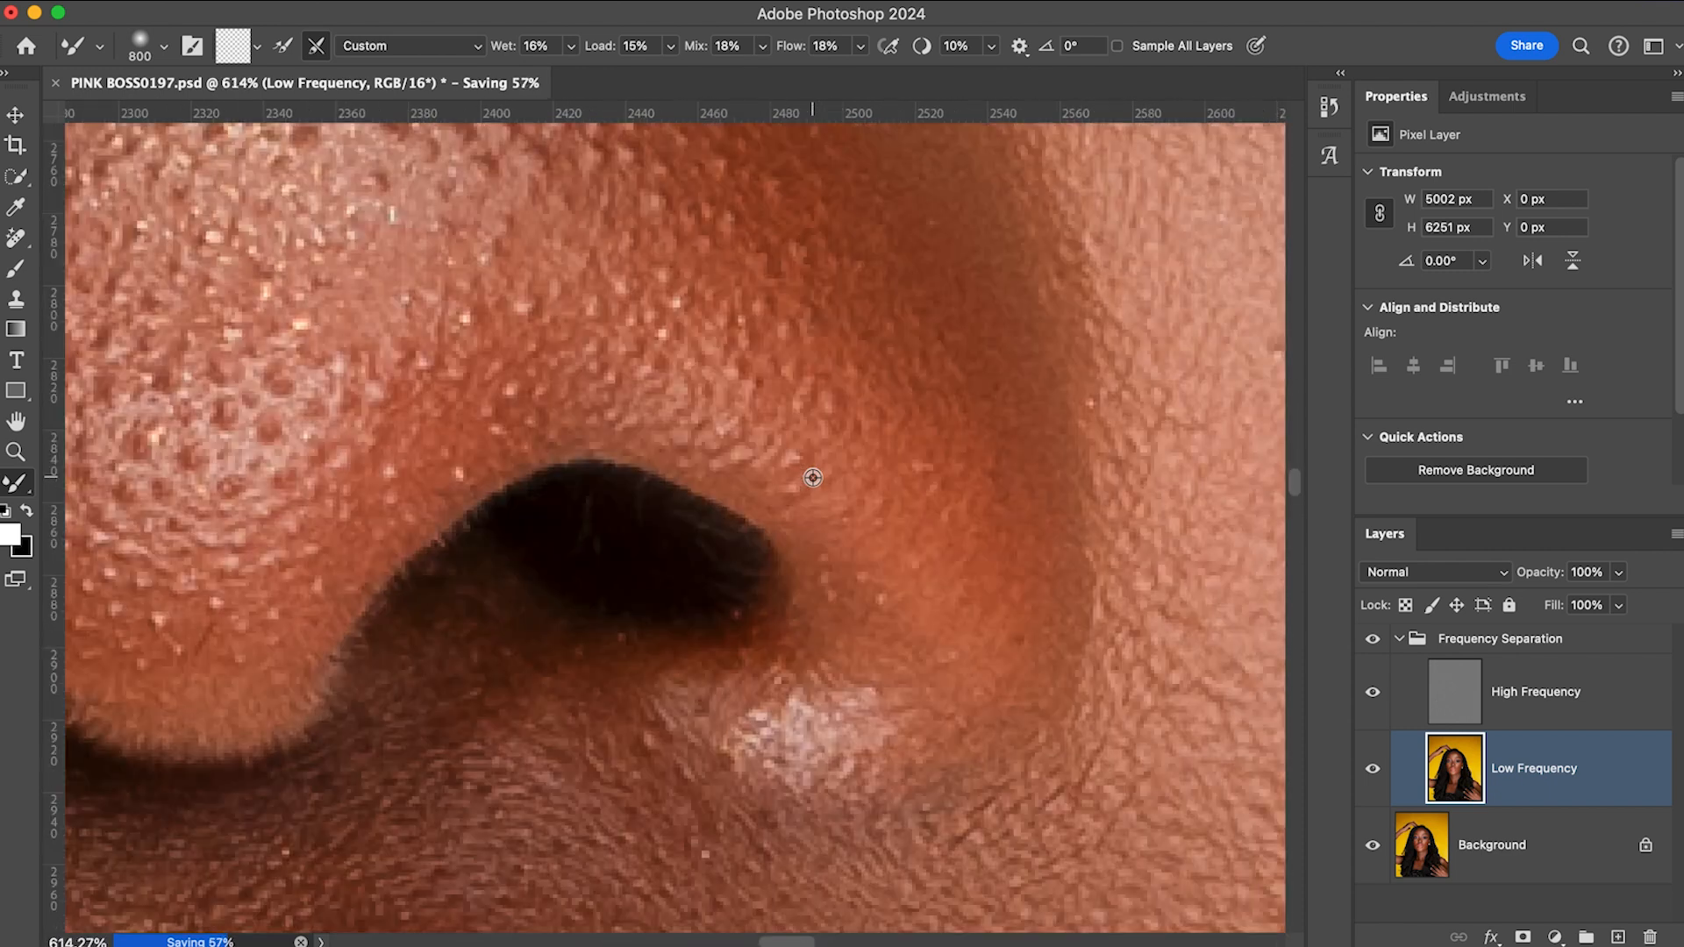
scroll(813, 477, up, 8)
scroll(813, 477, down, 7)
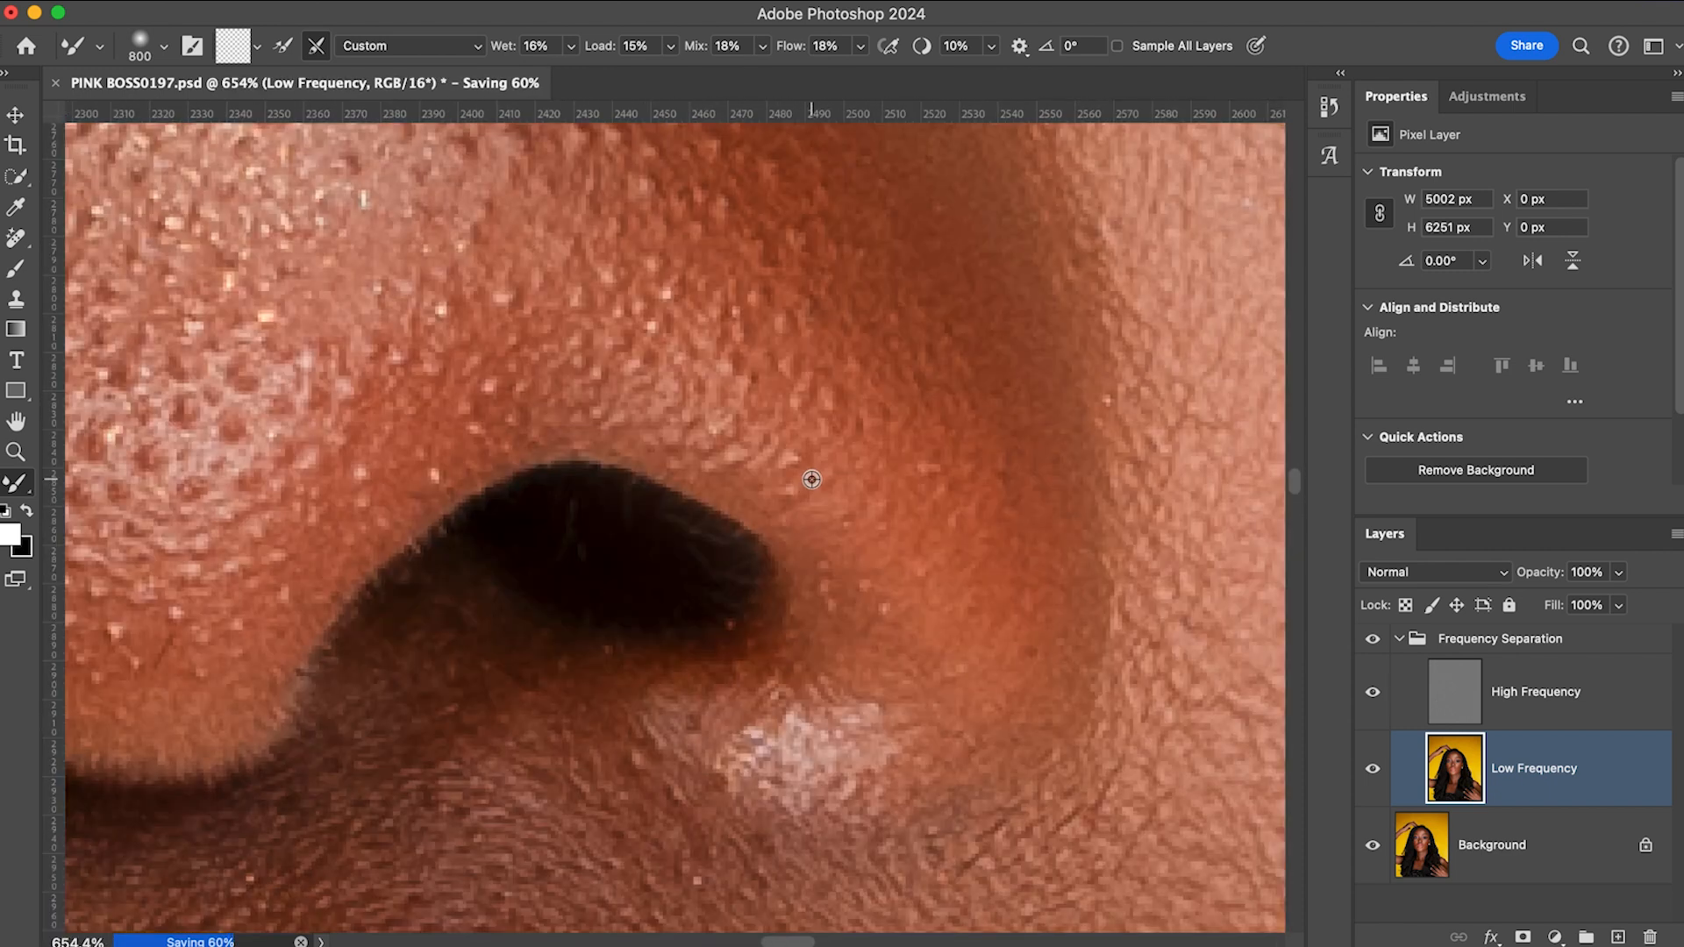
scroll(812, 479, down, 12)
scroll(813, 474, down, 12)
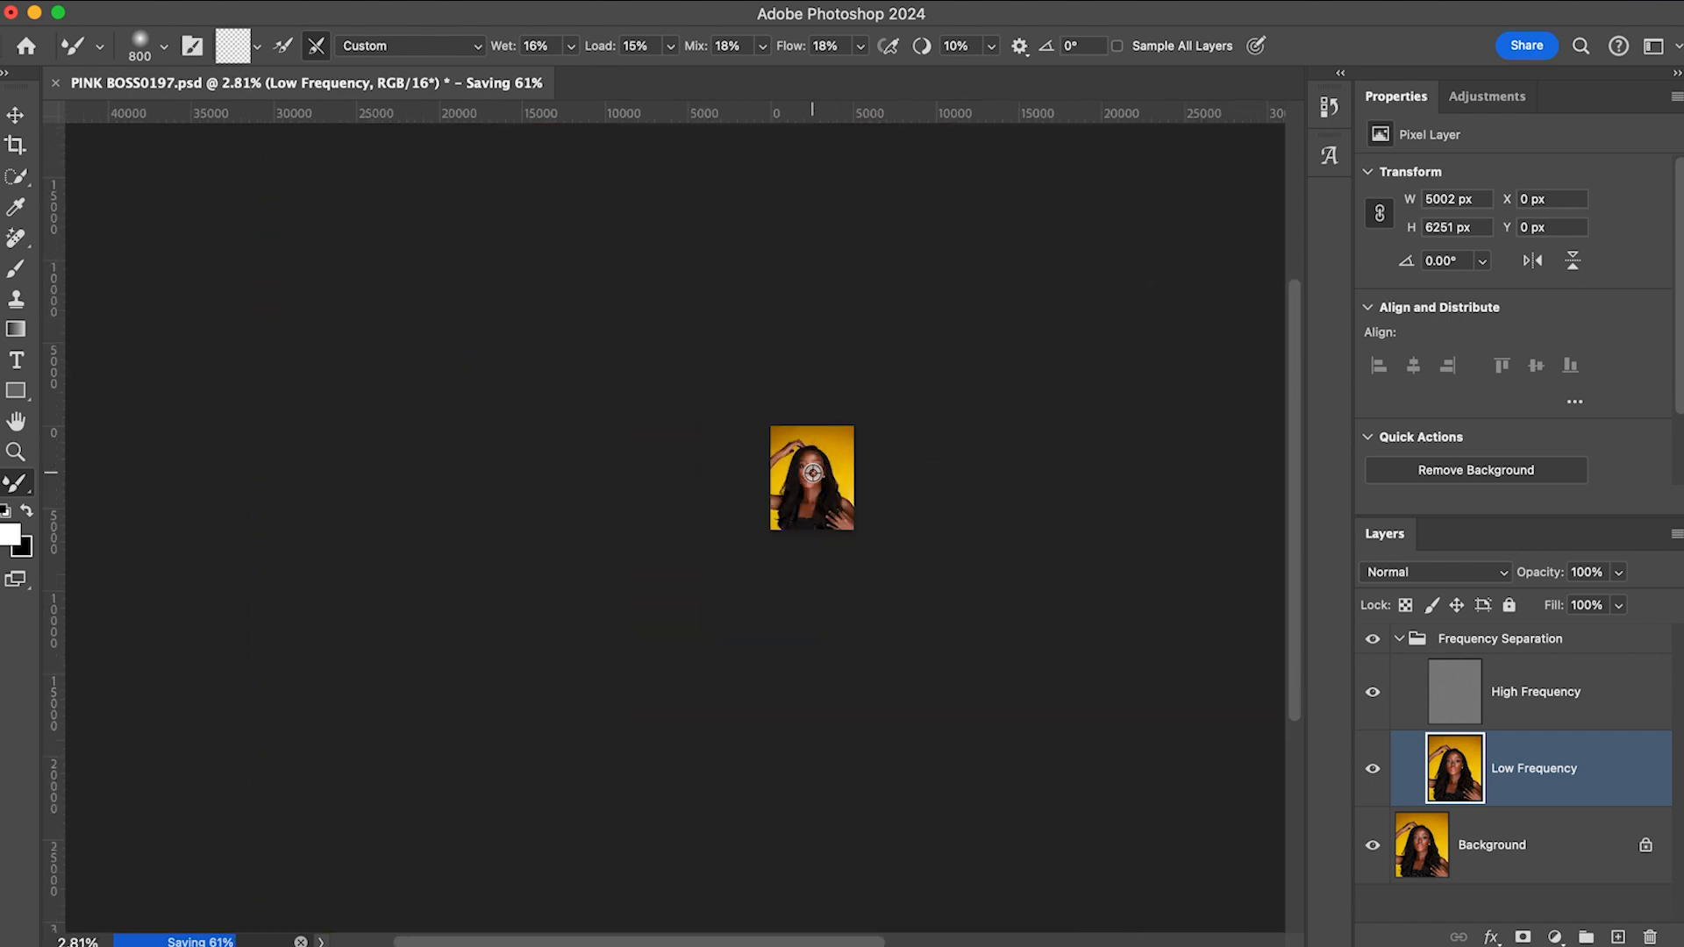
scroll(755, 461, up, 8)
scroll(754, 461, up, 10)
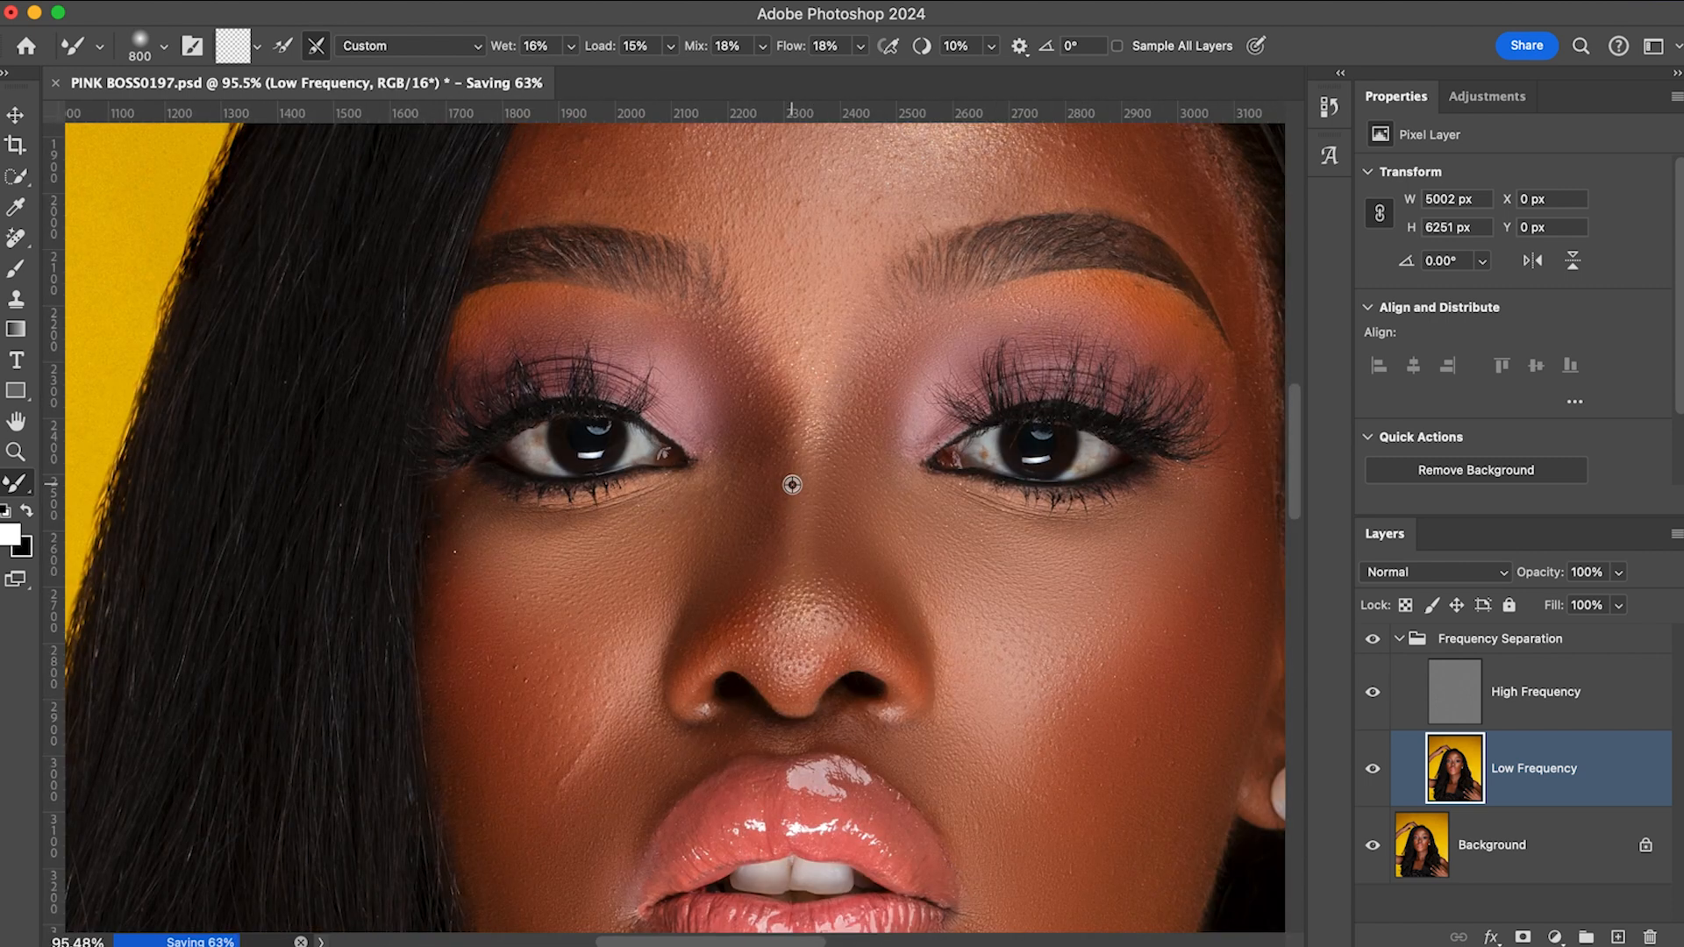
scroll(792, 485, down, 3)
scroll(856, 491, down, 4)
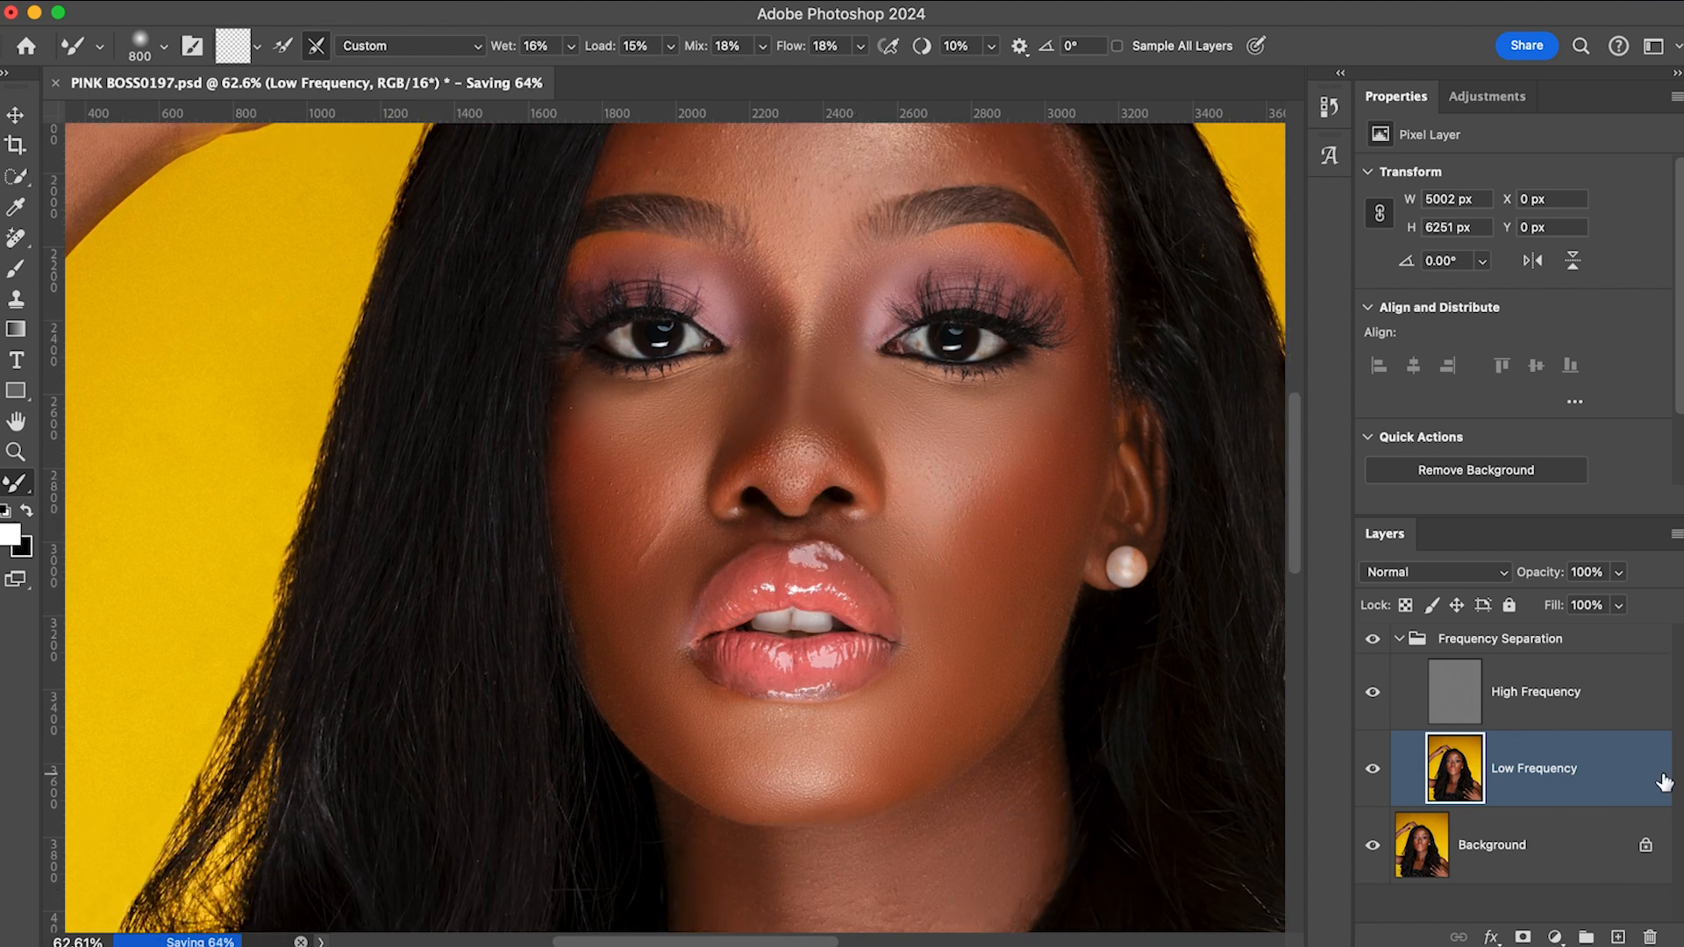
- Compare the face before and after retouching by hiding and showing the Frequency Separation group several times
click(1374, 646)
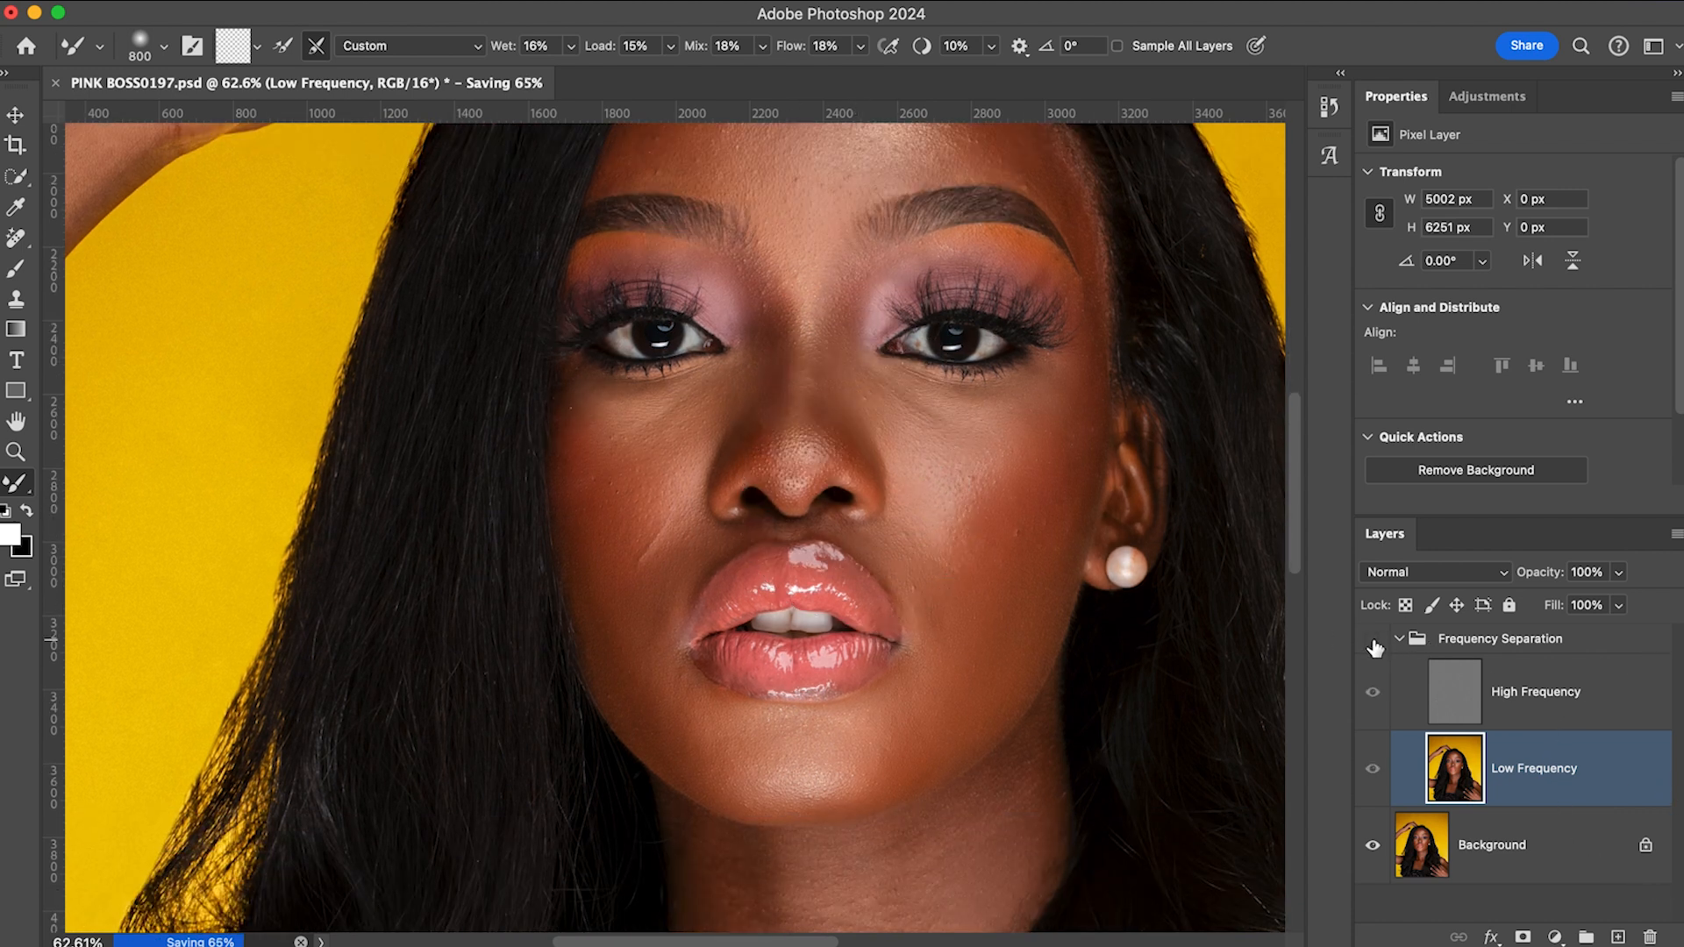
click(1375, 646)
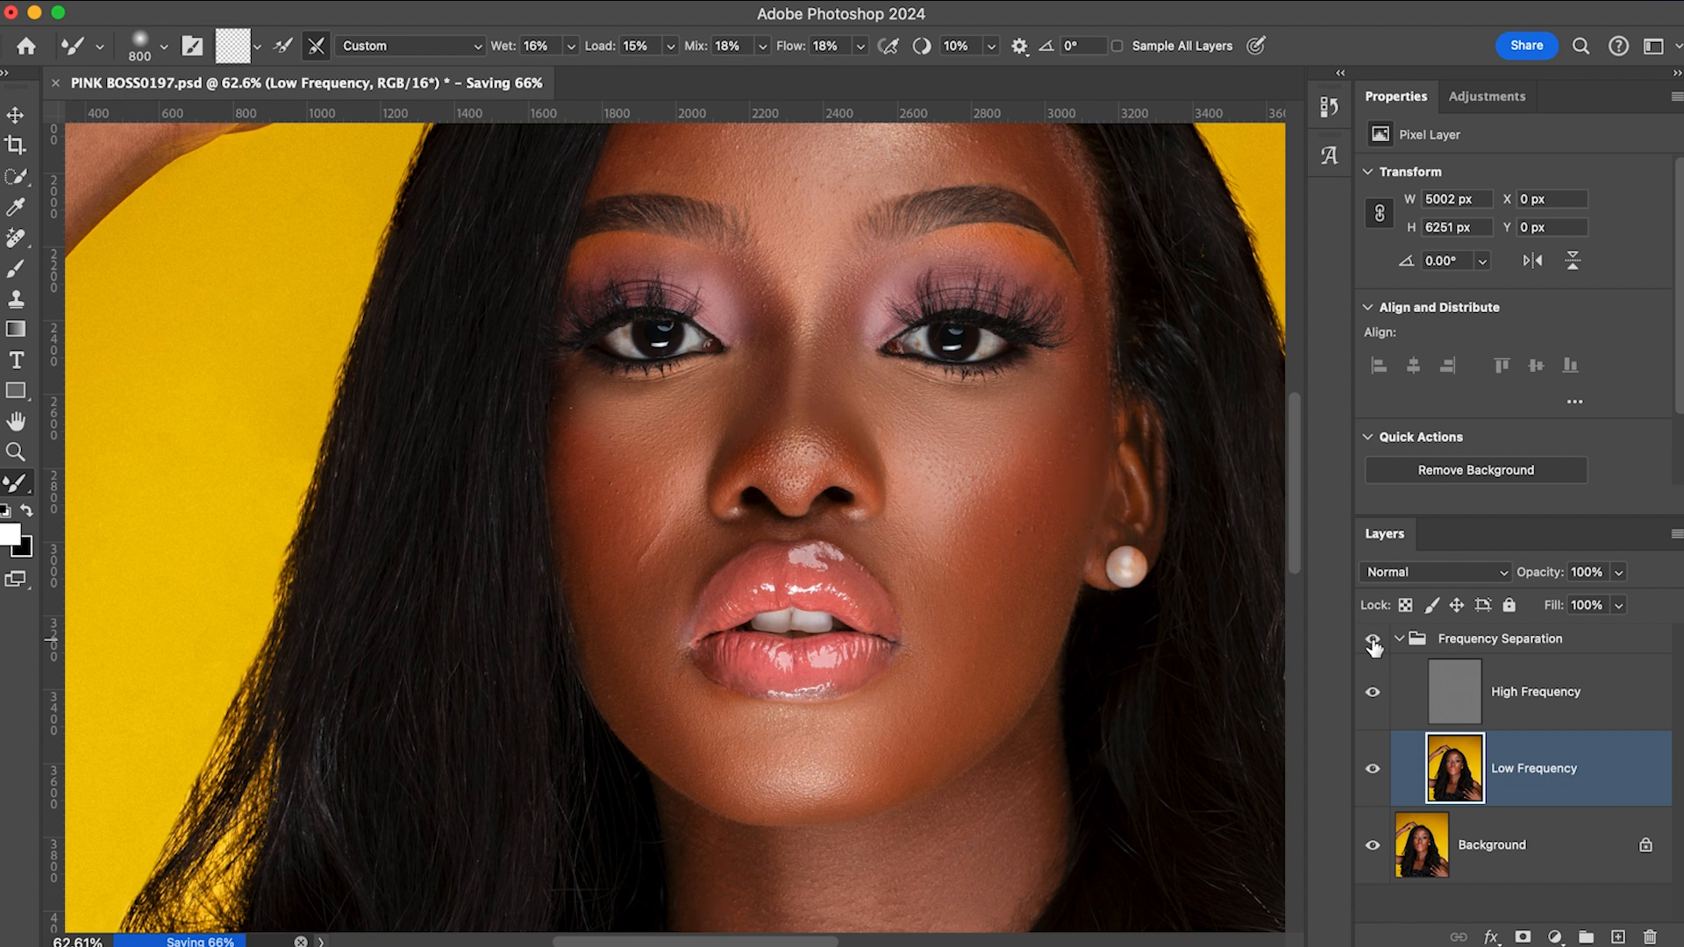
click(1374, 646)
click(1374, 645)
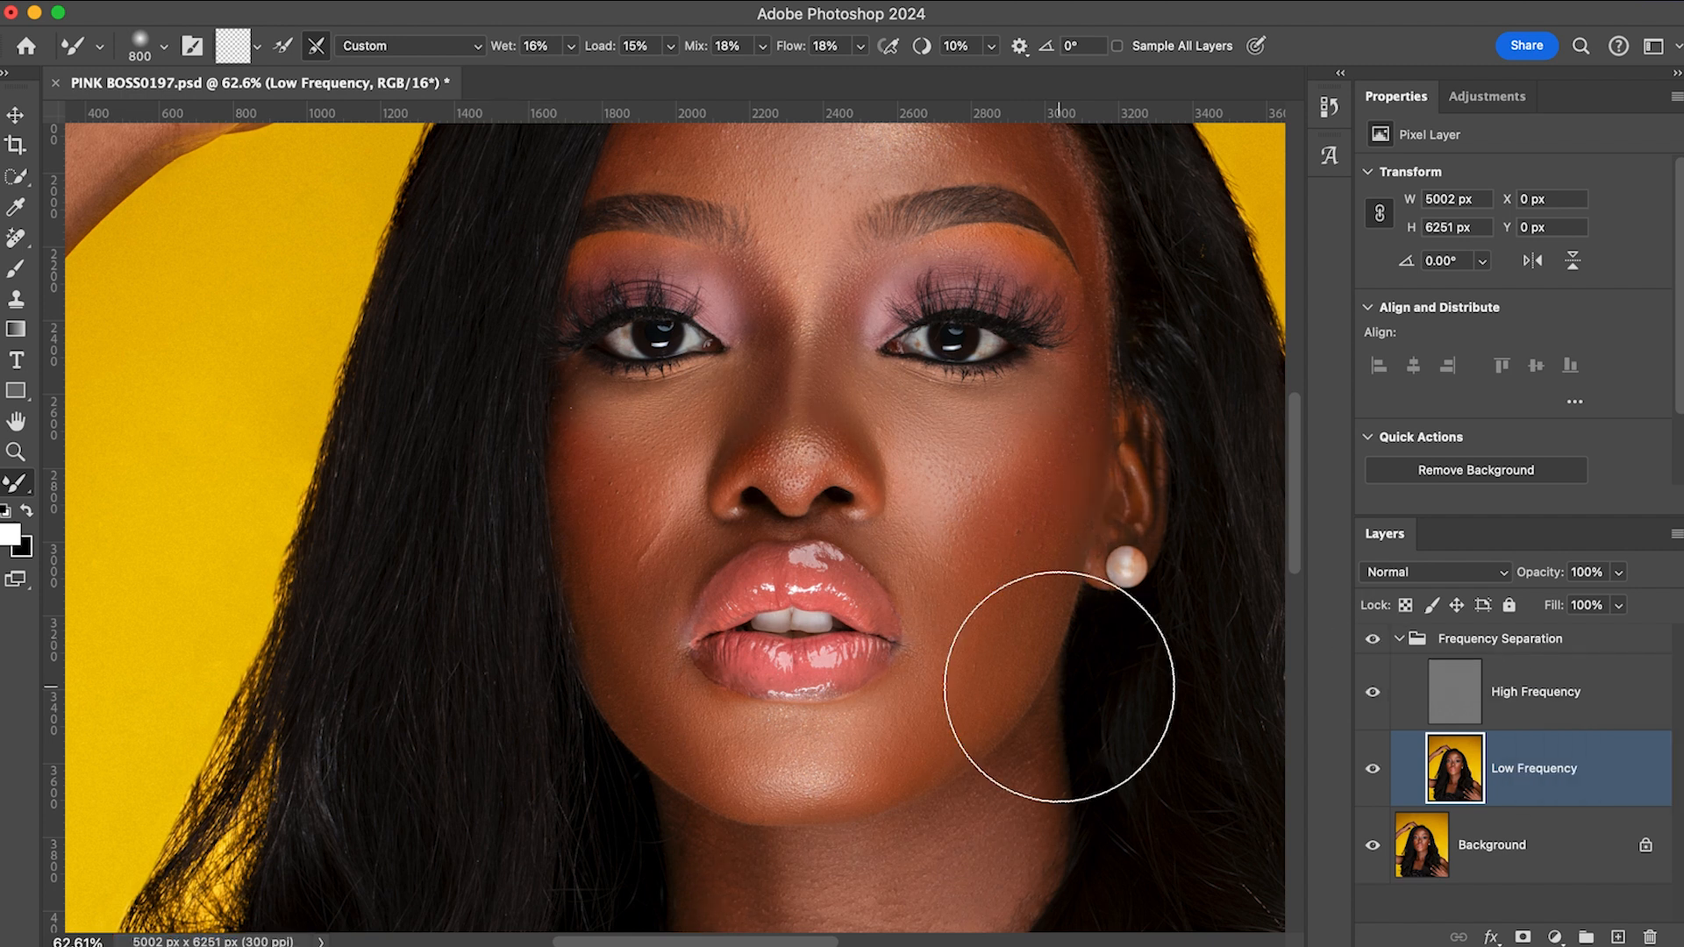
click(1374, 642)
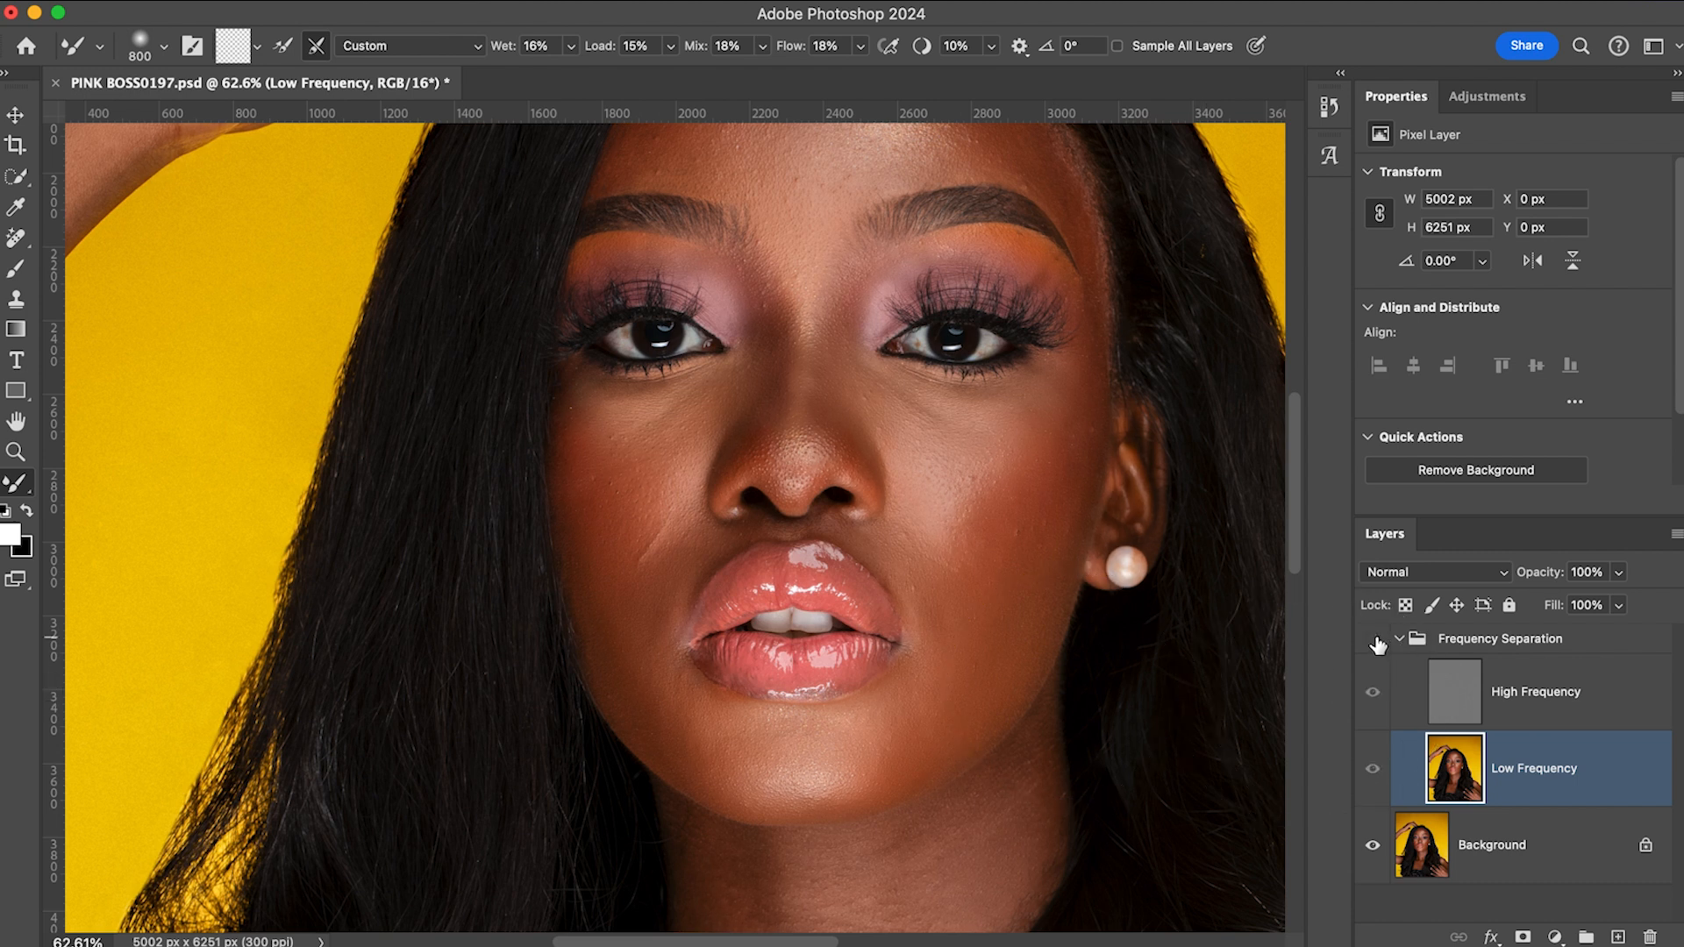
click(1374, 643)
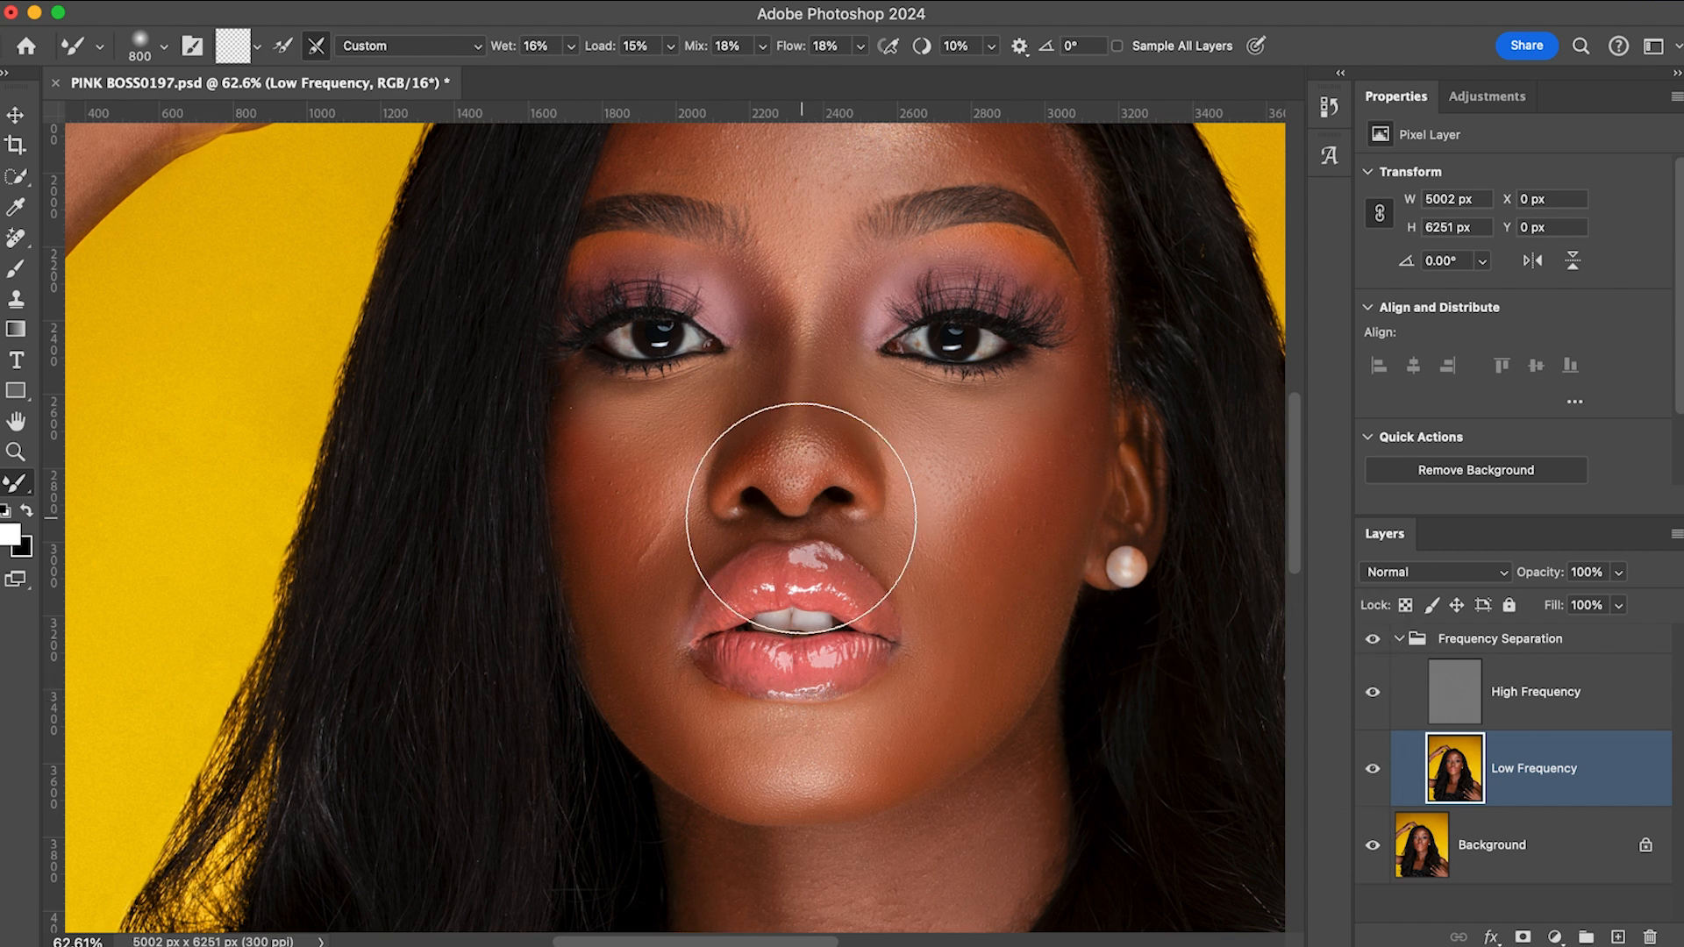
- Blend the outer under-eye skin and cheek edge opposite the earring with the Mixer Brush, starting at 175 px
key(bracketleft)
key(bracketleft)
key(bracketleft)
key(bracketleft)
key(bracketleft)
key(bracketleft)
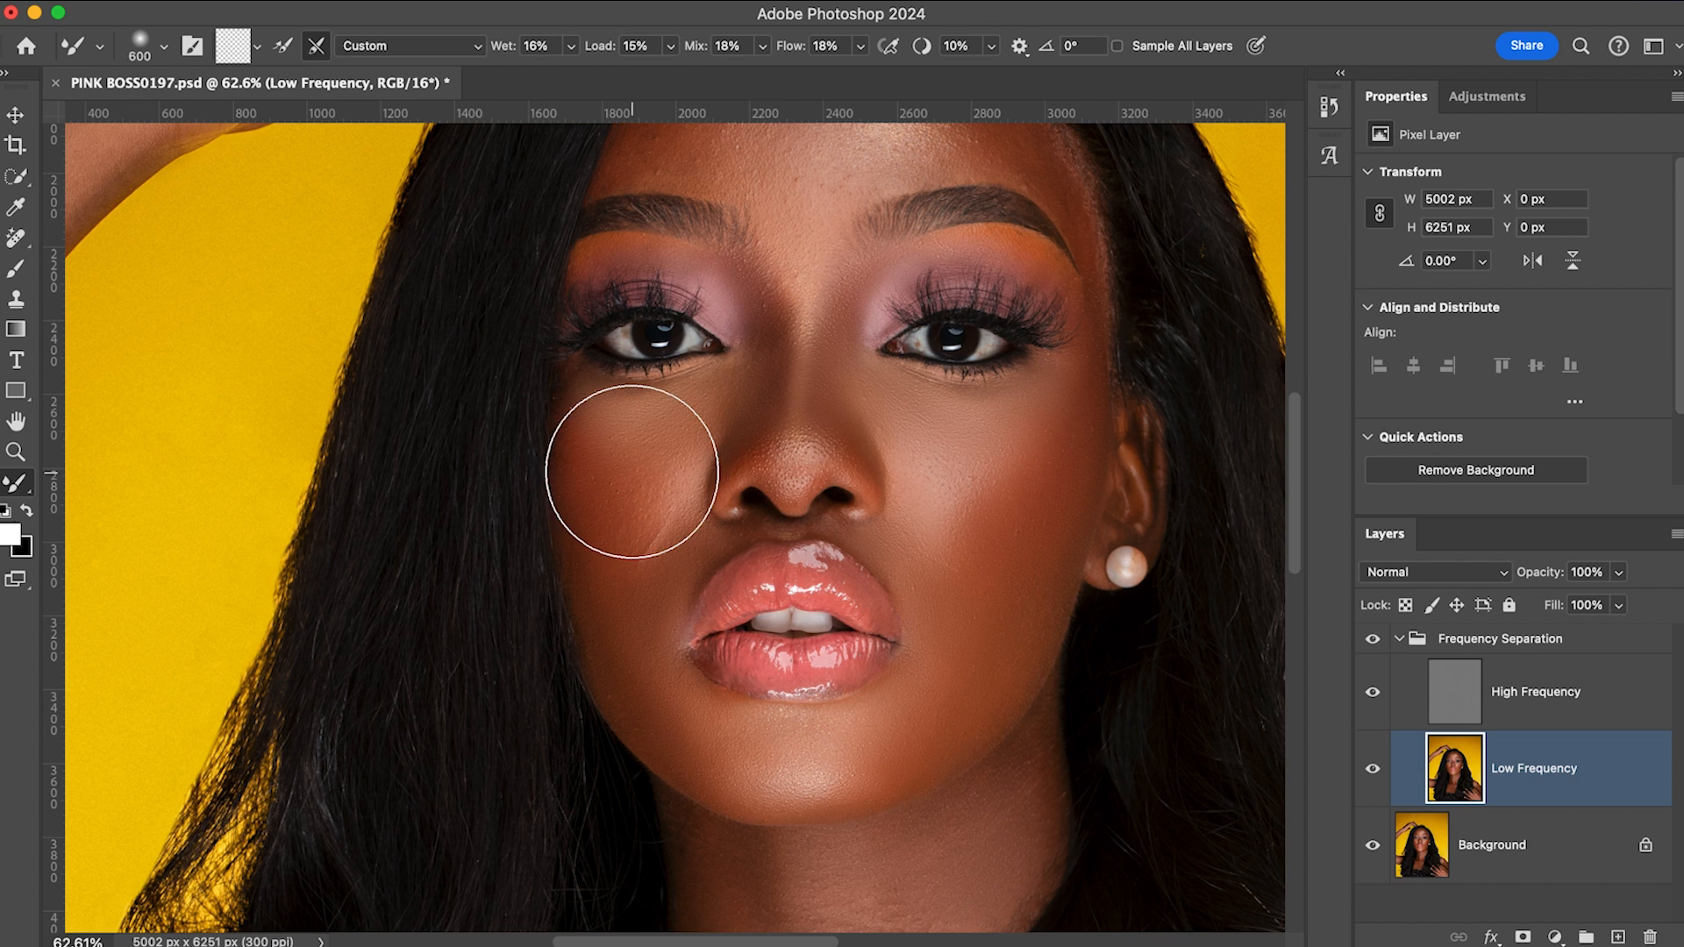
key(bracketleft)
key(bracketleft)
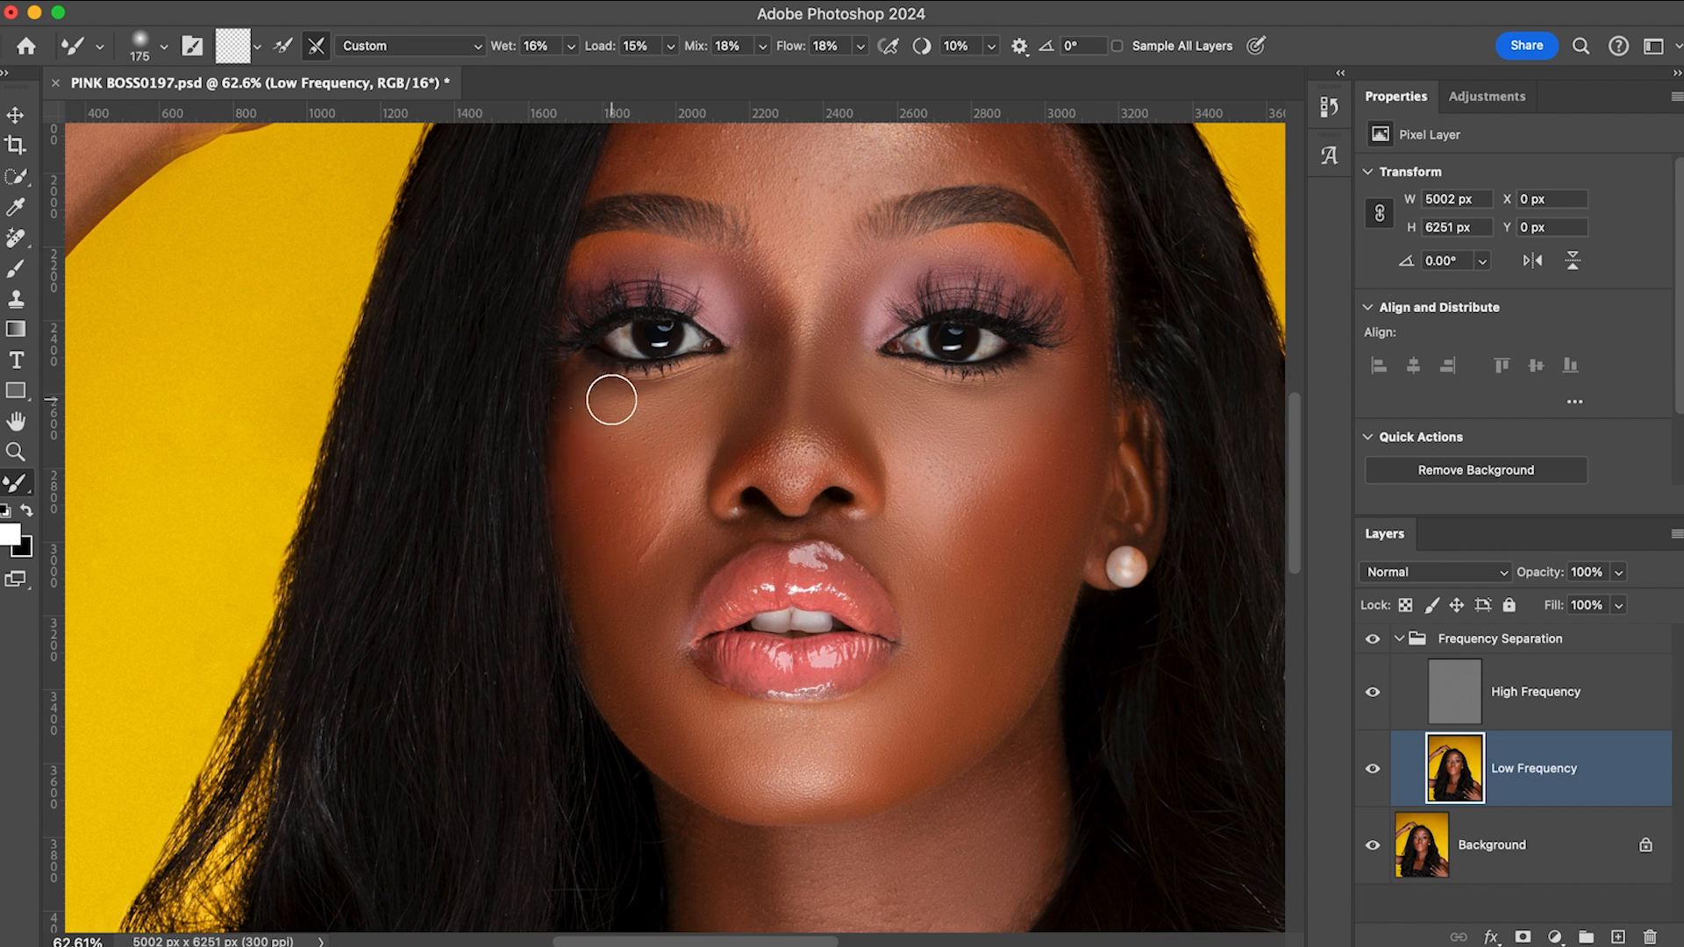
key(bracketright)
mouse_move(605, 393)
mouse_down()
mouse_move(641, 406)
mouse_move(624, 380)
mouse_move(639, 398)
mouse_move(696, 392)
mouse_move(613, 393)
mouse_move(703, 387)
mouse_move(608, 387)
mouse_move(657, 410)
mouse_move(582, 436)
mouse_move(584, 397)
mouse_up()
key(])
drag(576, 459, 571, 432)
- Smooth the middle of the cheek opposite the earring with upward Mixer Brush strokes at about 200 px
key(bracketleft)
key(bracketleft)
key(bracketright)
key(bracketright)
key(bracketright)
drag(617, 497, 578, 450)
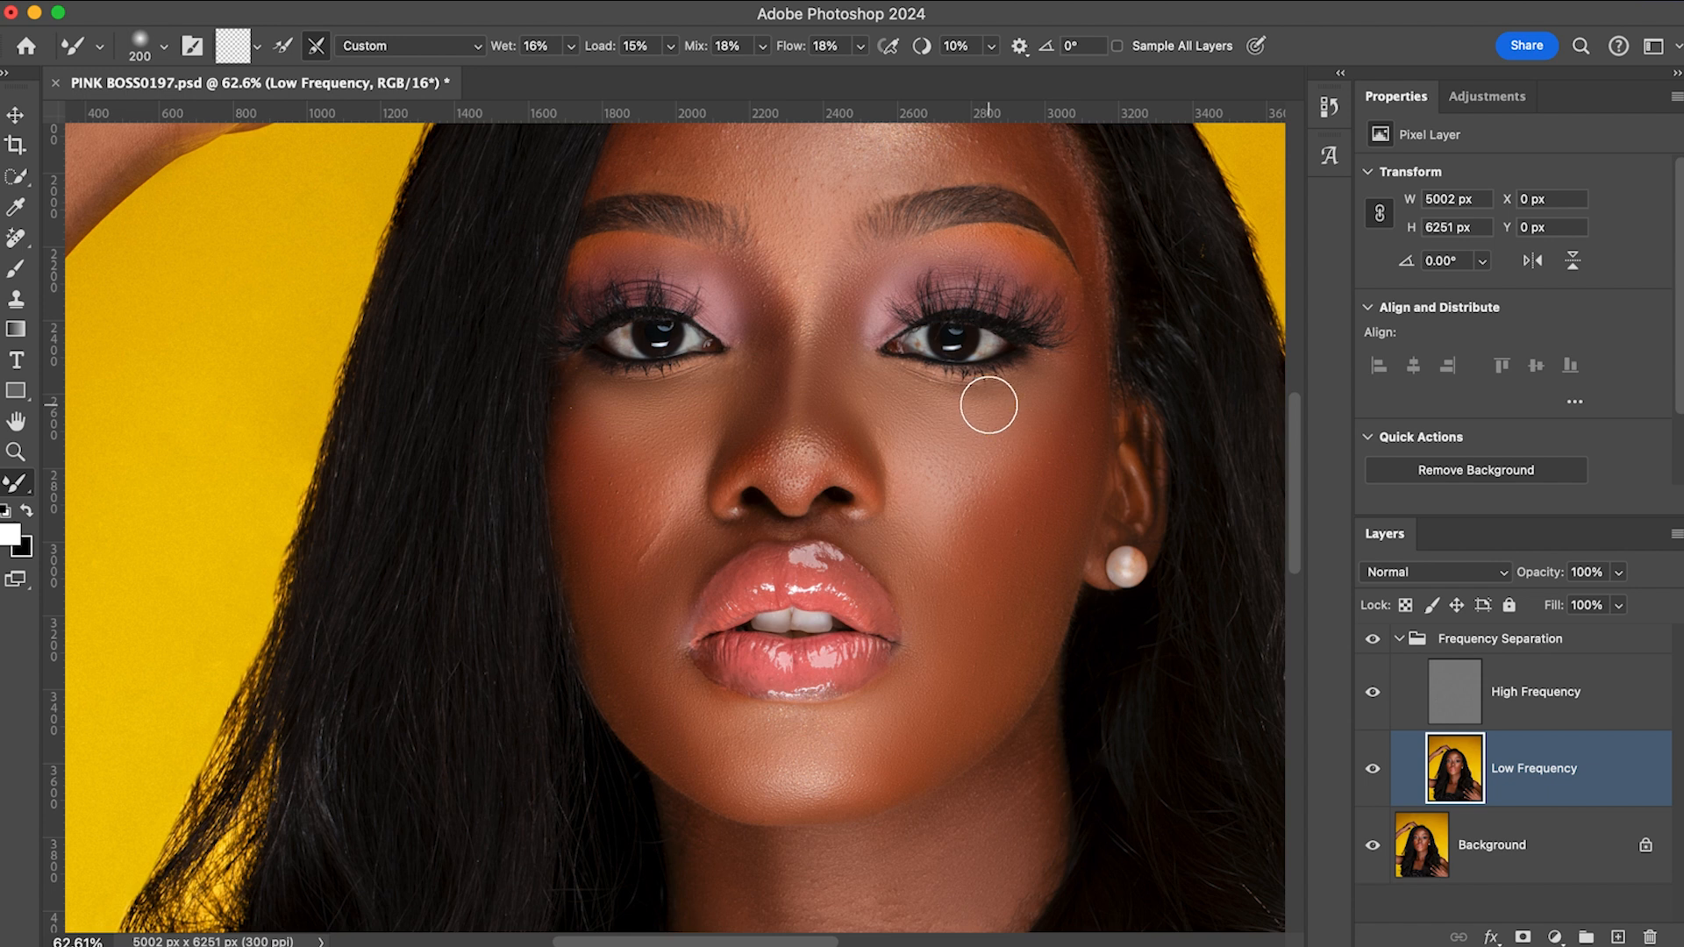
- Blend the skin directly under the earring-side eye with short Mixer Brush strokes at about 100 px
key(bracketleft)
key(bracketleft)
key(bracketleft)
mouse_move(982, 404)
mouse_down()
mouse_move(938, 387)
mouse_move(969, 396)
mouse_up()
key(bracketright)
key(bracketright)
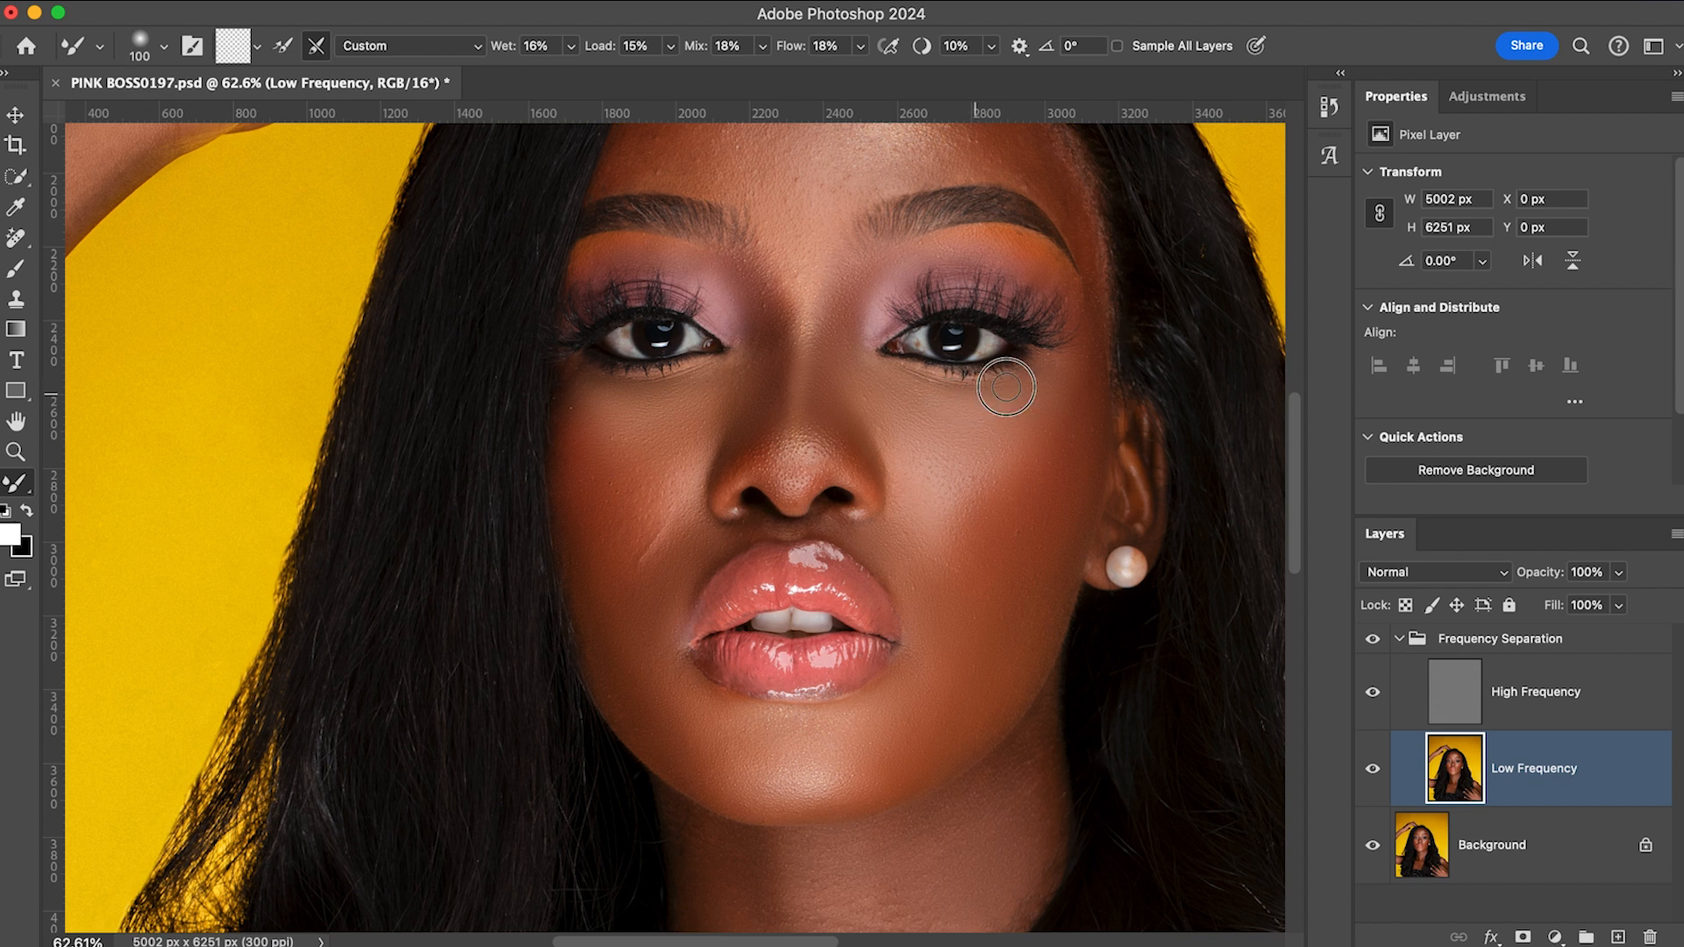
mouse_move(973, 400)
mouse_down()
mouse_move(932, 391)
mouse_move(950, 393)
mouse_move(937, 376)
mouse_move(900, 379)
mouse_move(1002, 396)
mouse_up()
- Blend the earring-side under-eye area into the upper cheek, enlarging the Mixer Brush to 175 px
key(bracketright)
mouse_move(997, 400)
mouse_down()
mouse_move(916, 399)
mouse_move(956, 396)
mouse_move(915, 400)
mouse_move(938, 435)
mouse_up()
key(bracketright)
key(bracketright)
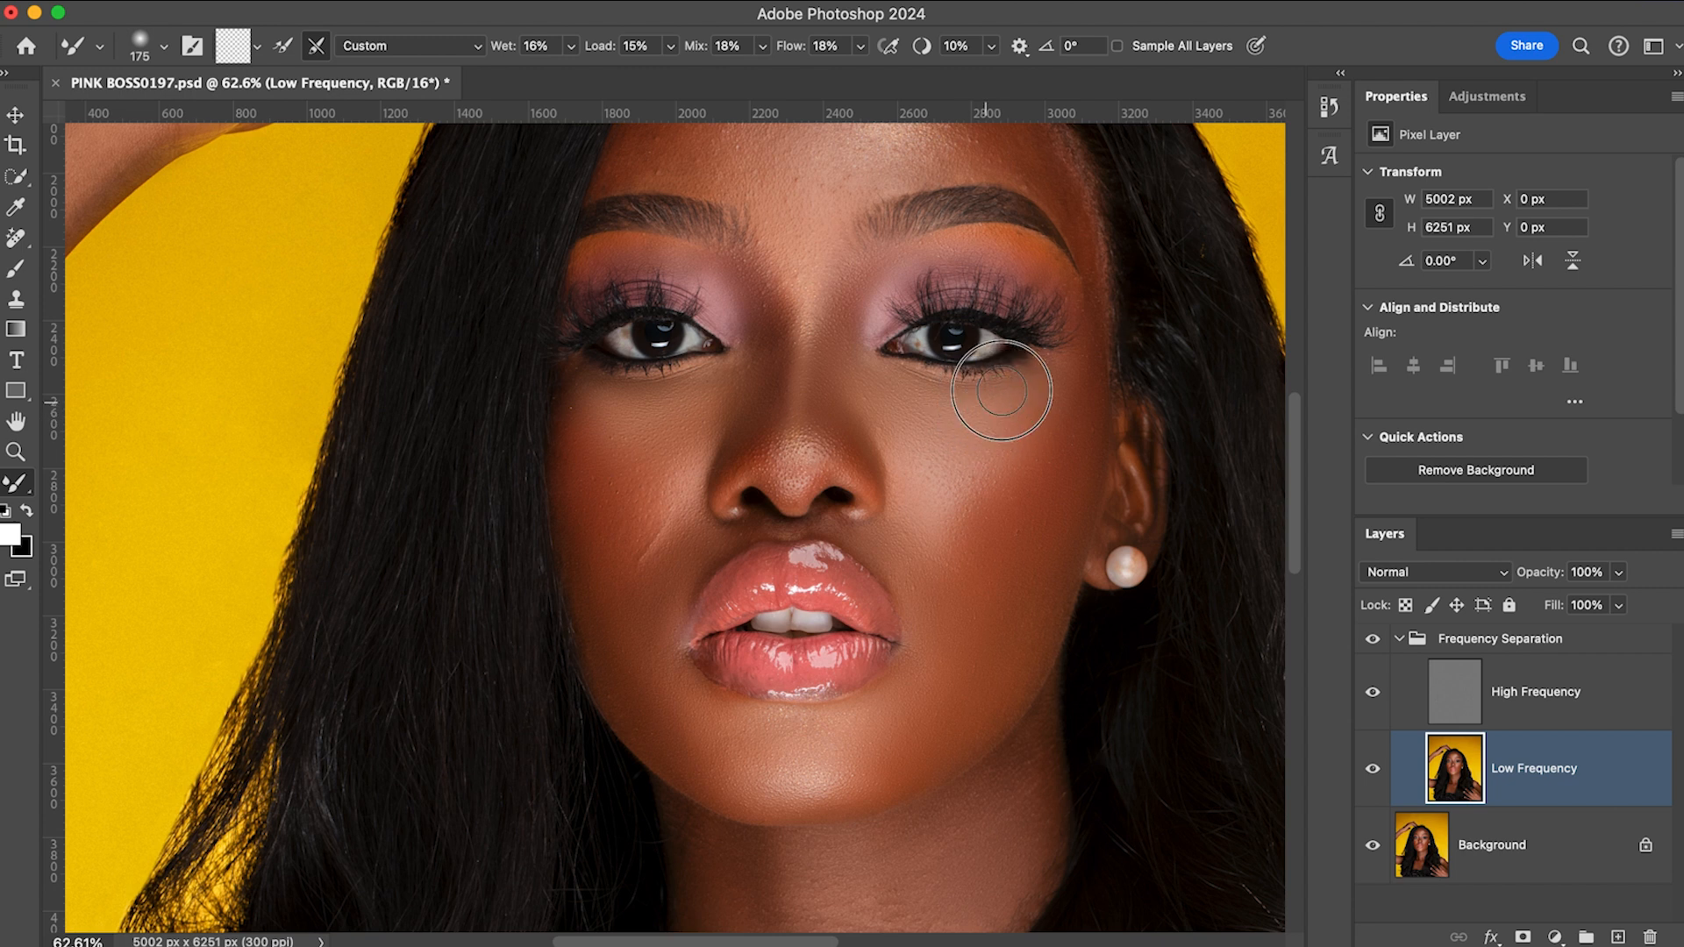
drag(955, 421, 1004, 397)
- Smooth the skin below the outer corner of the earring-side eye with the Mixer Brush reduced to 125 px
key(bracketleft)
key(bracketleft)
key(bracketleft)
key(bracketleft)
key(bracketleft)
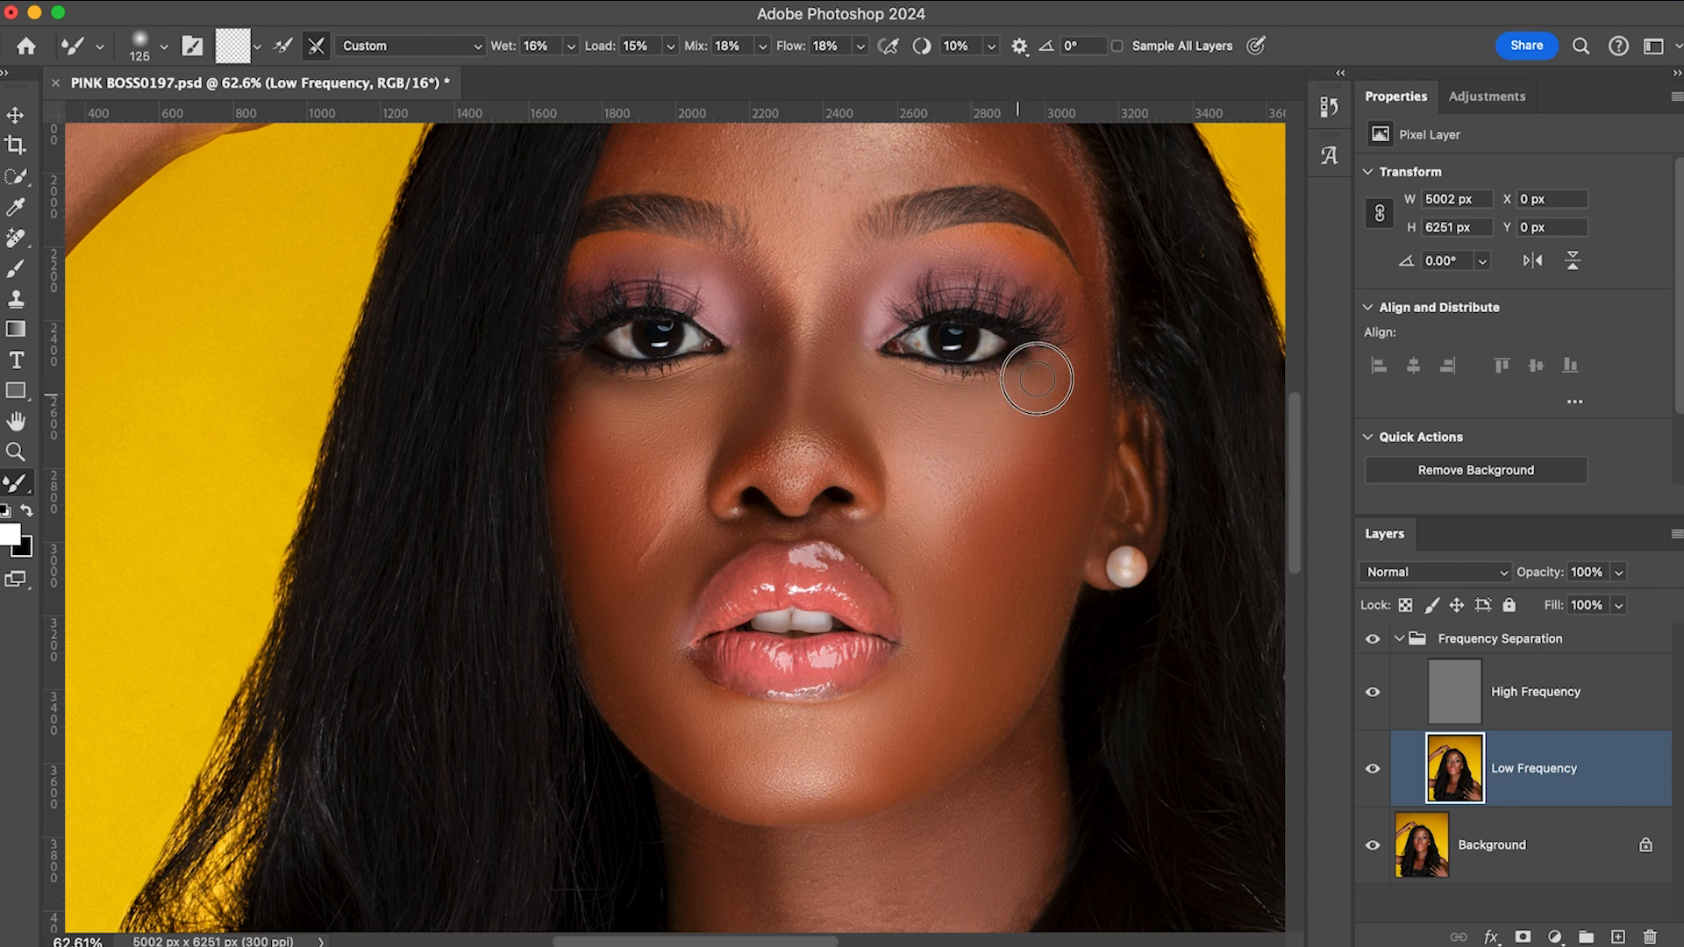
key(bracketleft)
key(bracketleft)
- Blend the earring-side inner cheek toward the nose with the Mixer Brush enlarged to 300 px
key(bracketright)
key(bracketright)
key(bracketright)
key(bracketright)
key(bracketright)
key(bracketright)
key(bracketright)
key(bracketright)
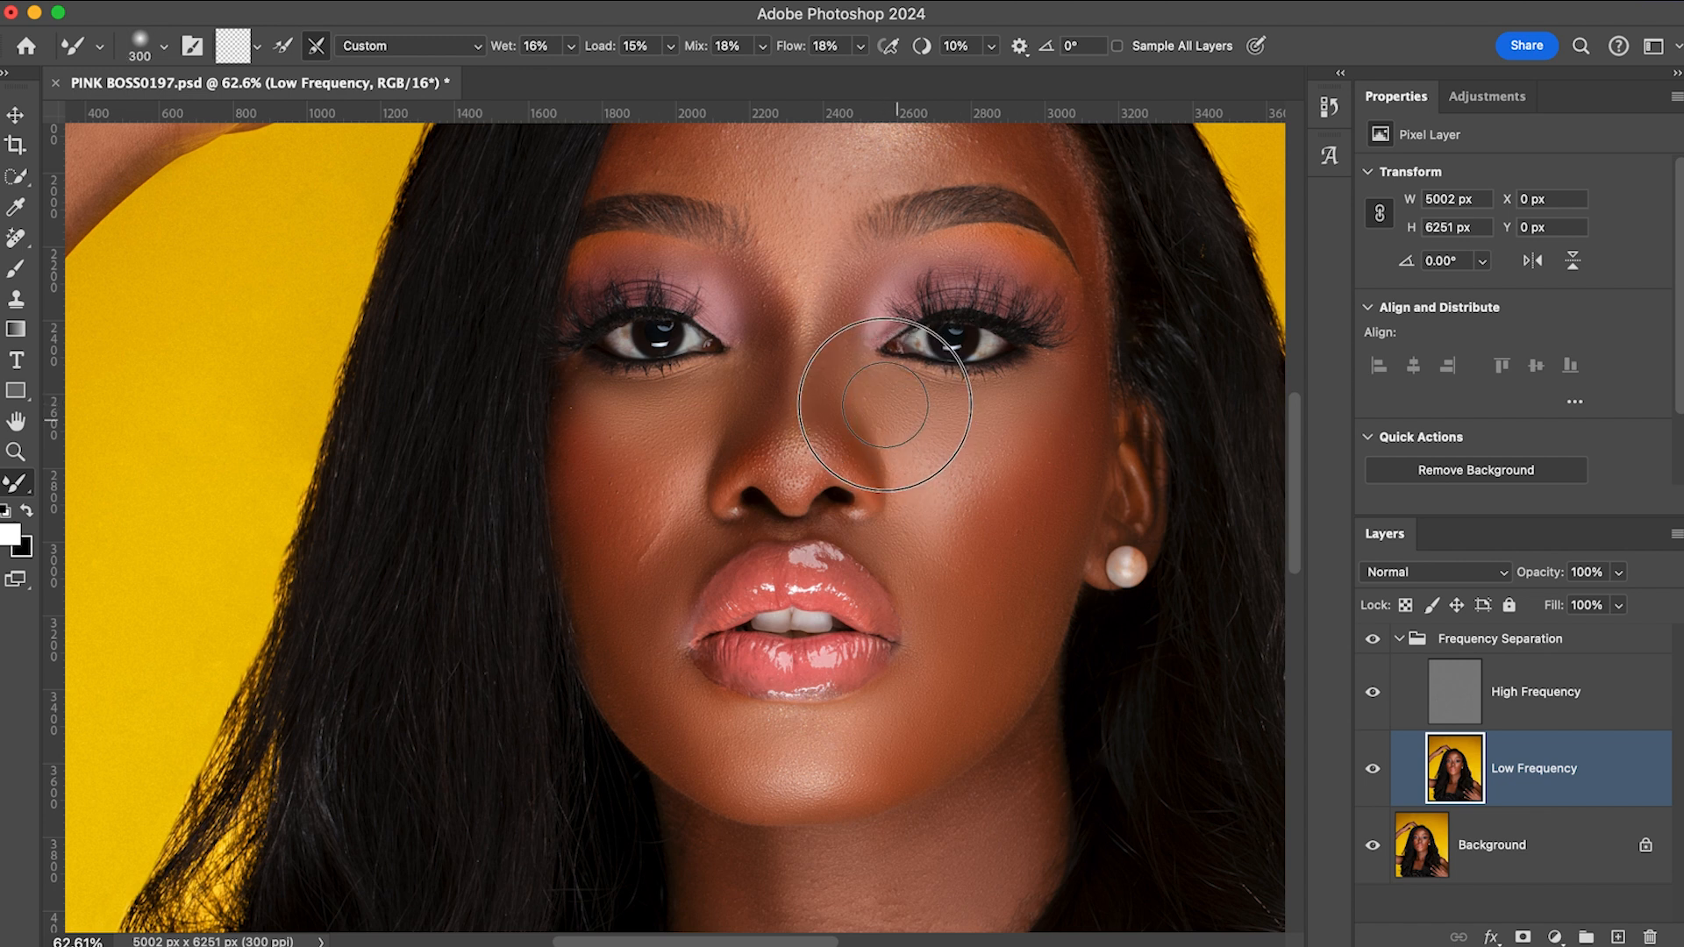
- Refine the skin between the nose and the inner corner of the earring-side eye with a 150 px Mixer Brush
key(bracketleft)
key(bracketleft)
key(bracketleft)
key(bracketleft)
key(bracketleft)
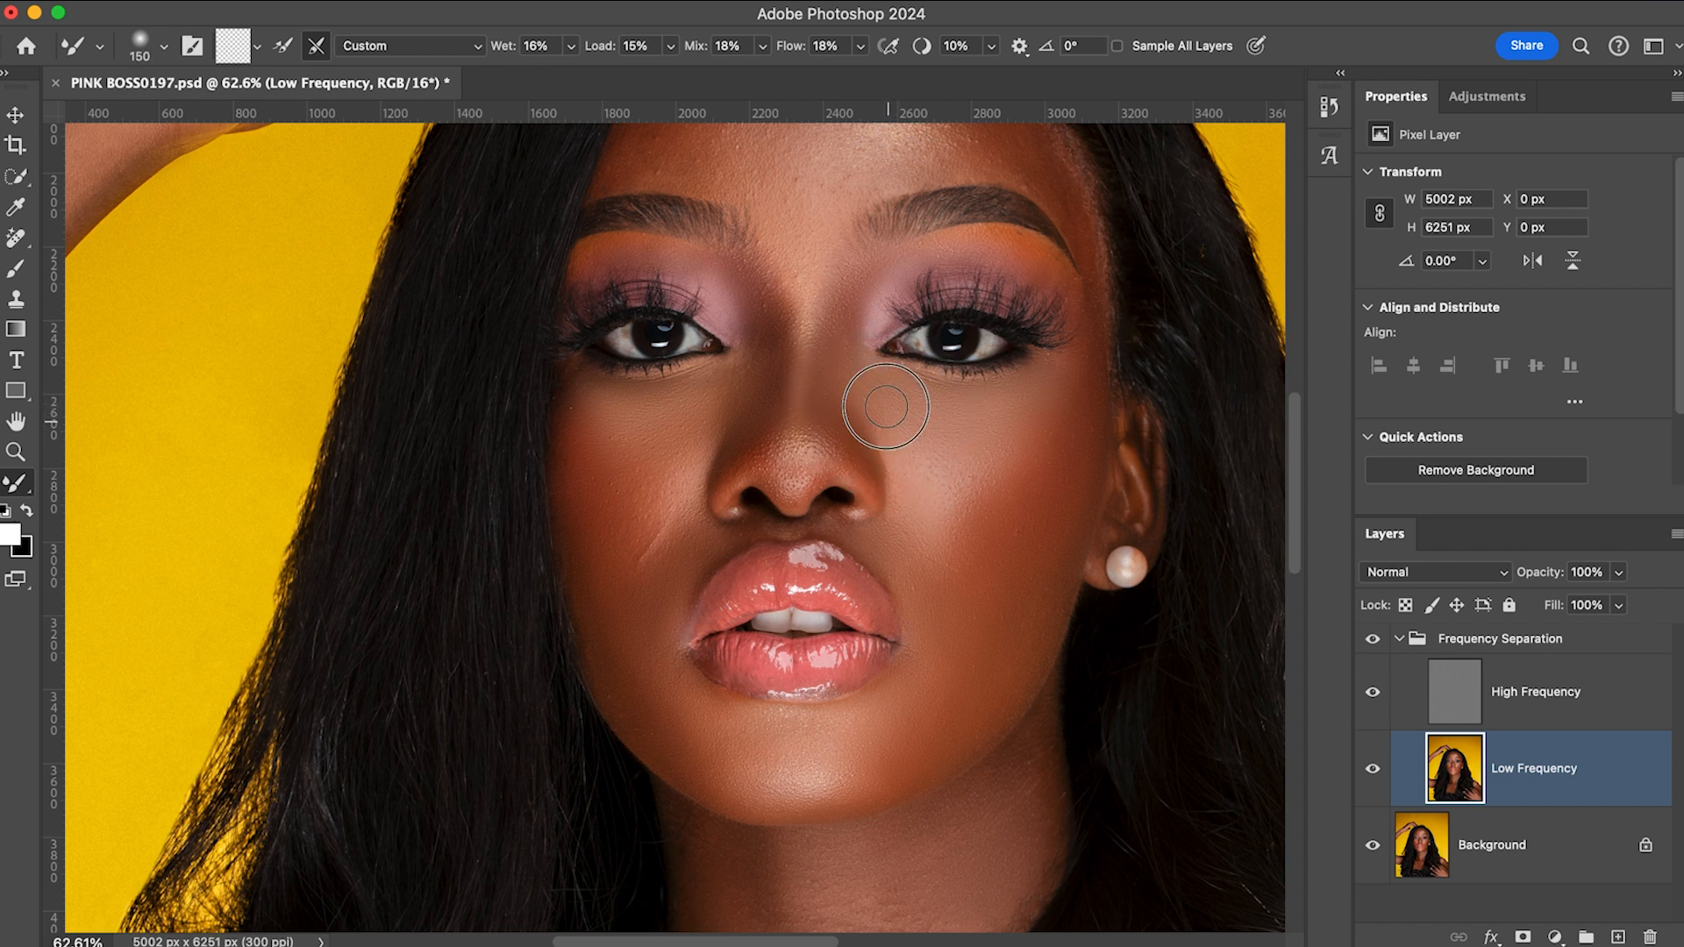
key(bracketright)
key(bracketright)
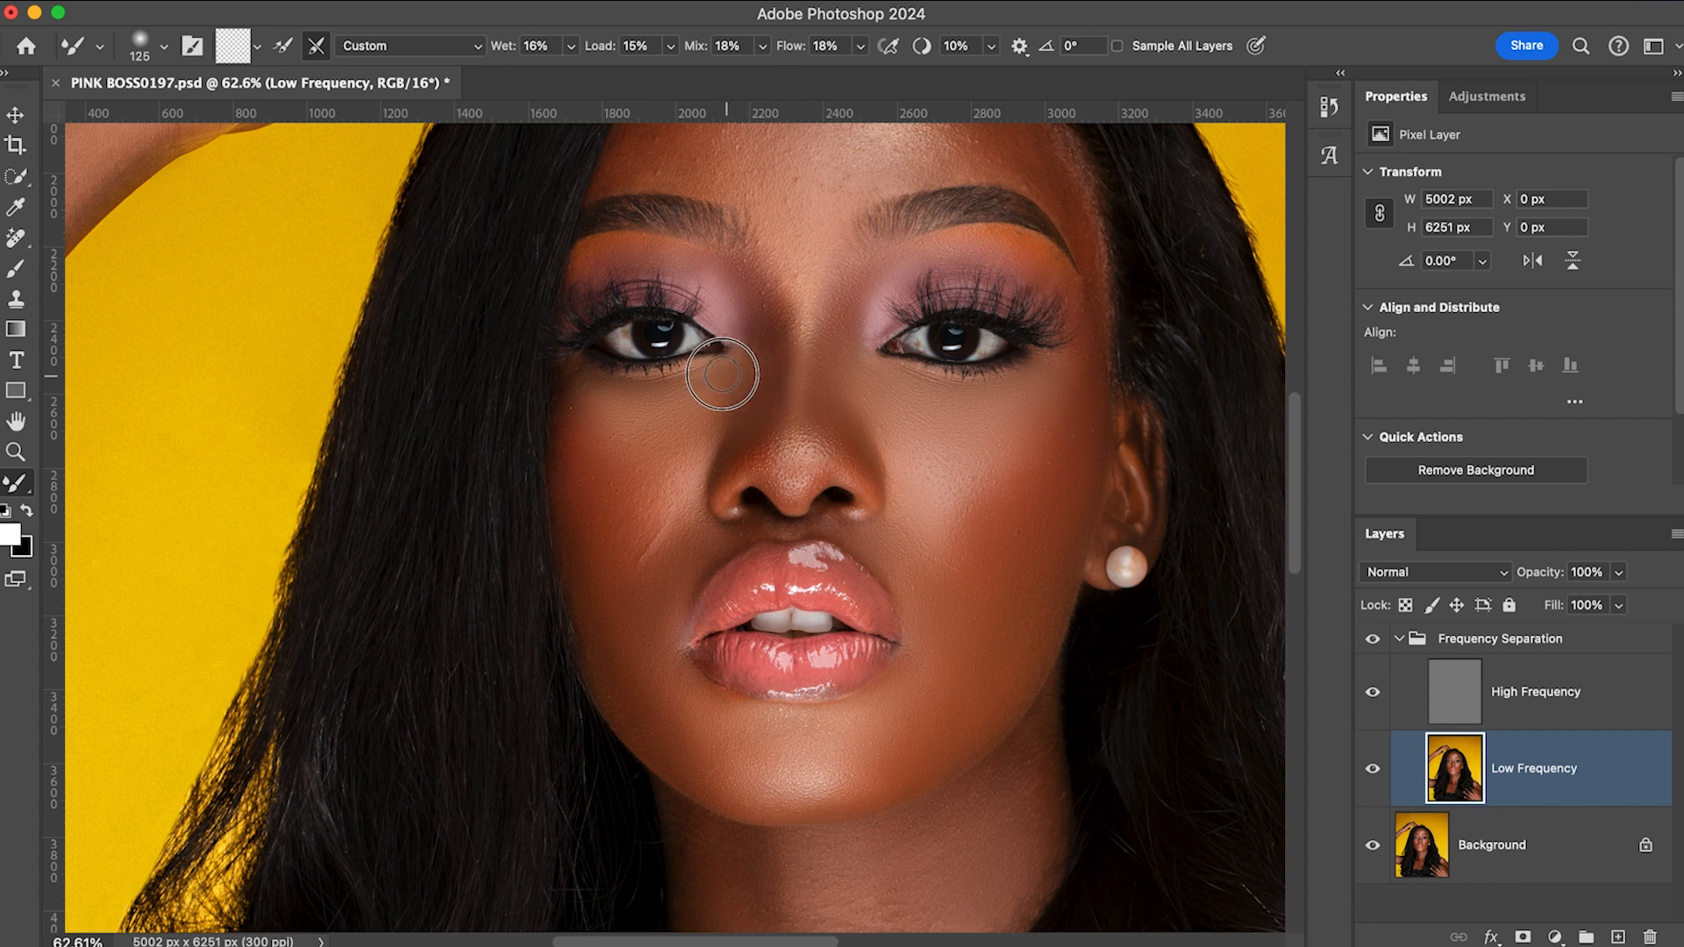
- Smooth the inner eye corner and side of the nose opposite the earring with the Mixer Brush between 100 and 150 px
key(bracketleft)
key(bracketright)
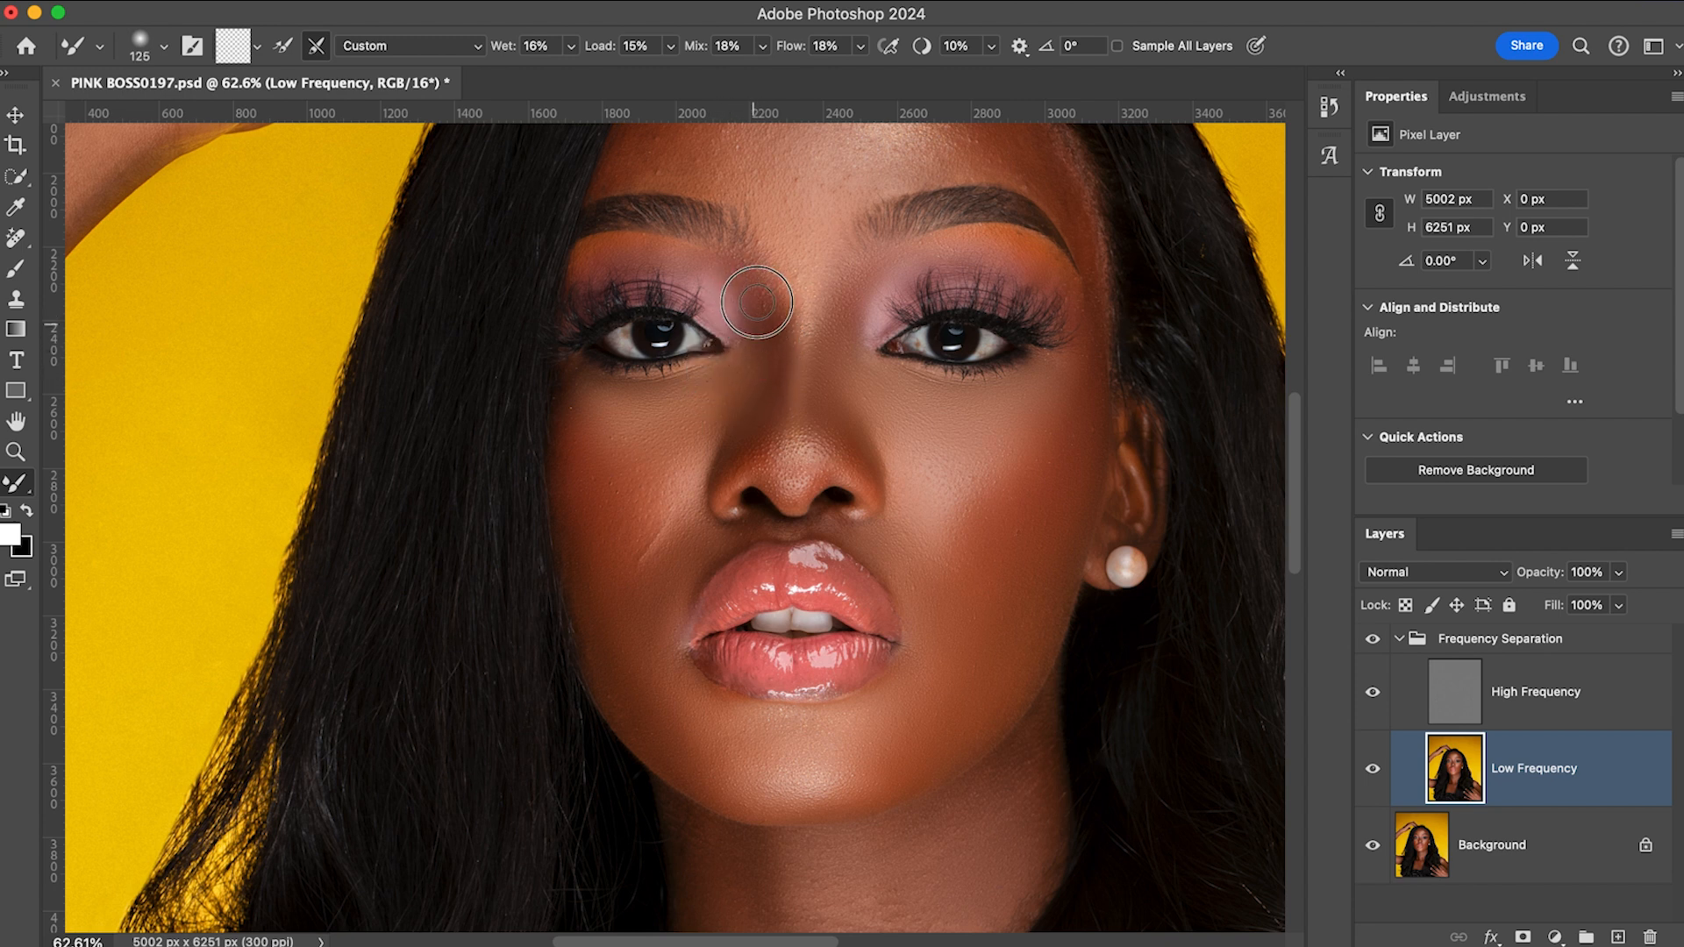
key(bracketleft)
key(bracketright)
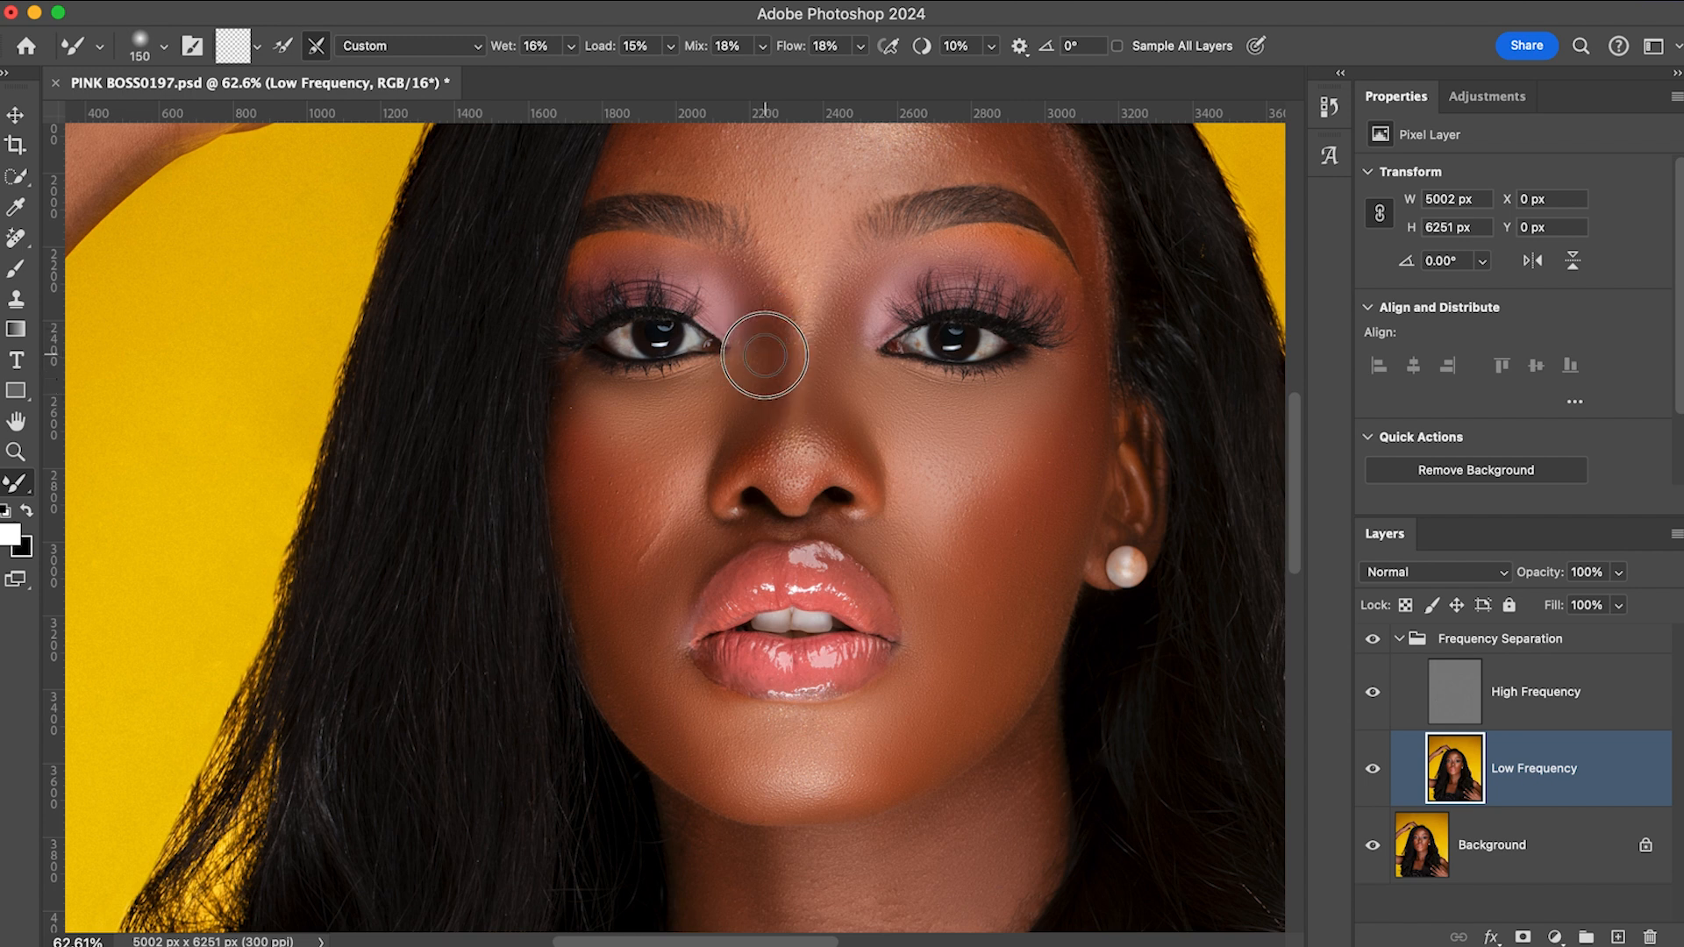
key(bracketleft)
key(bracketleft)
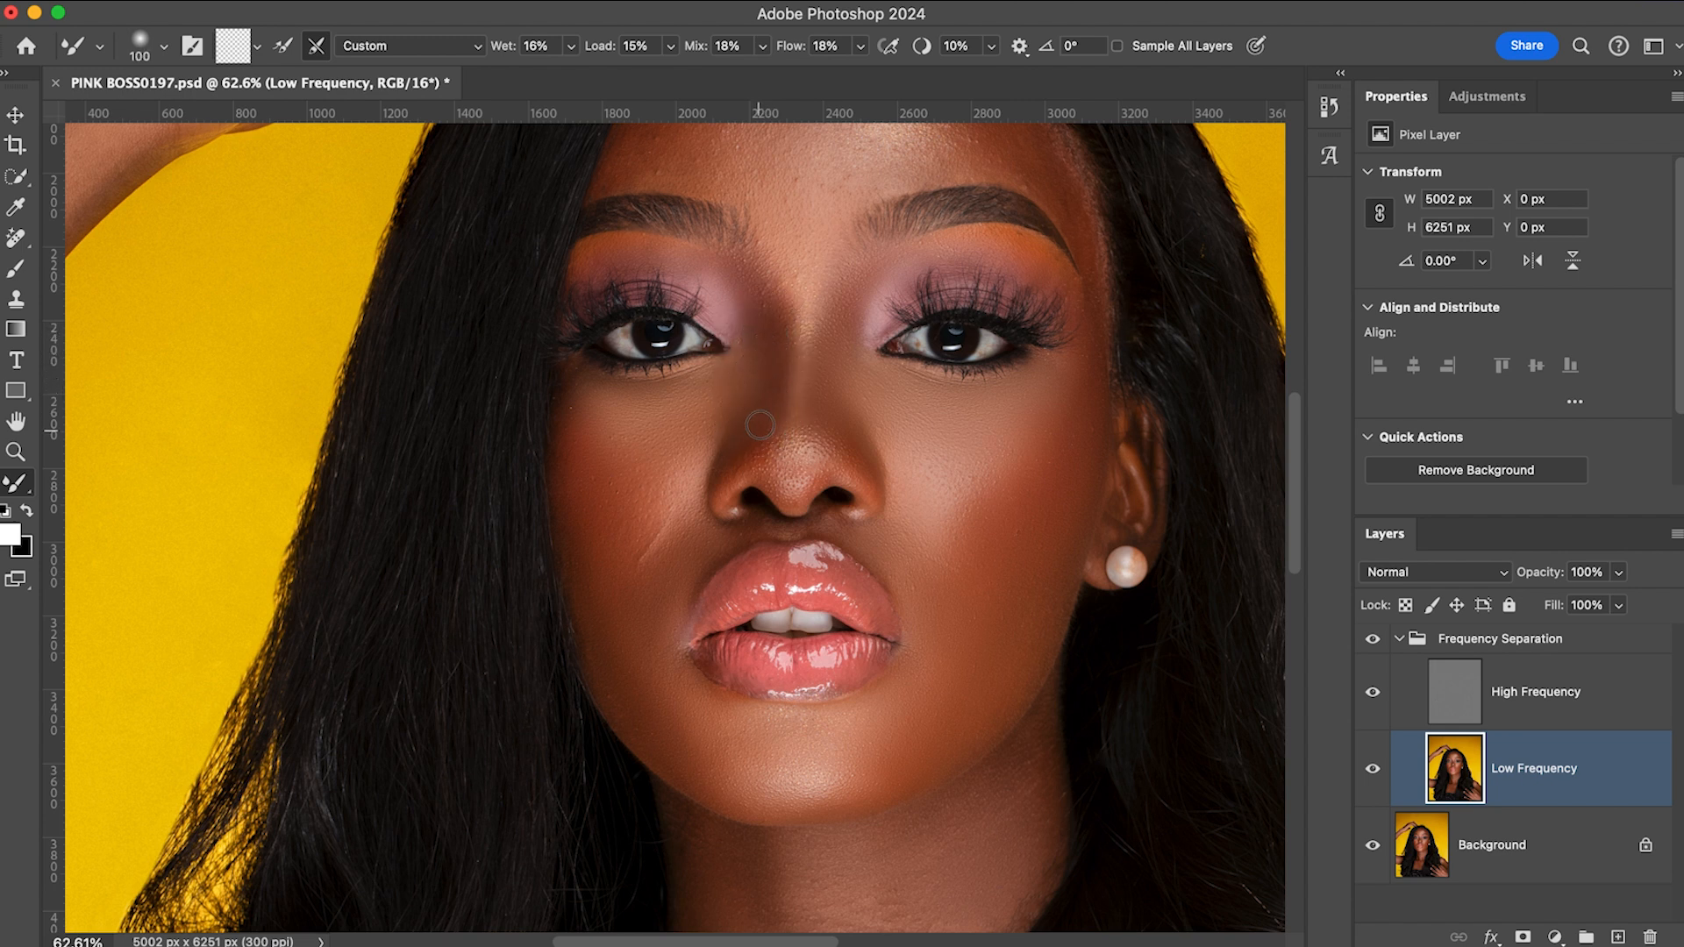
- Check the blended nose and face at several magnifications and save the document
scroll(766, 422, down, 5)
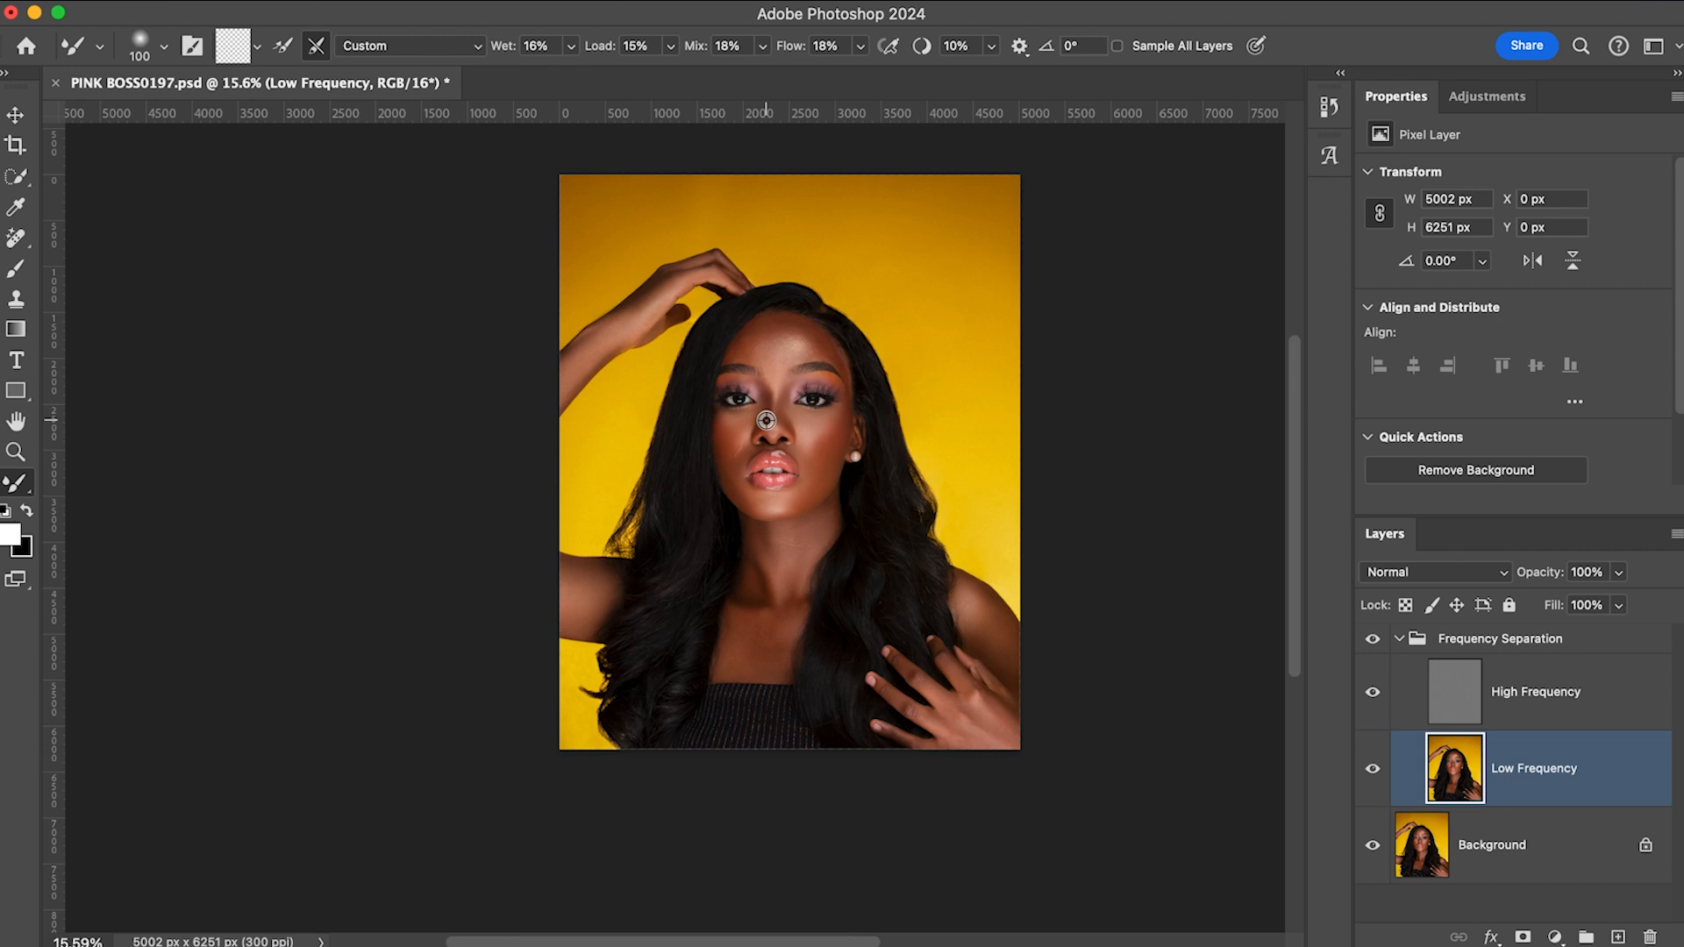
scroll(775, 431, up, 2)
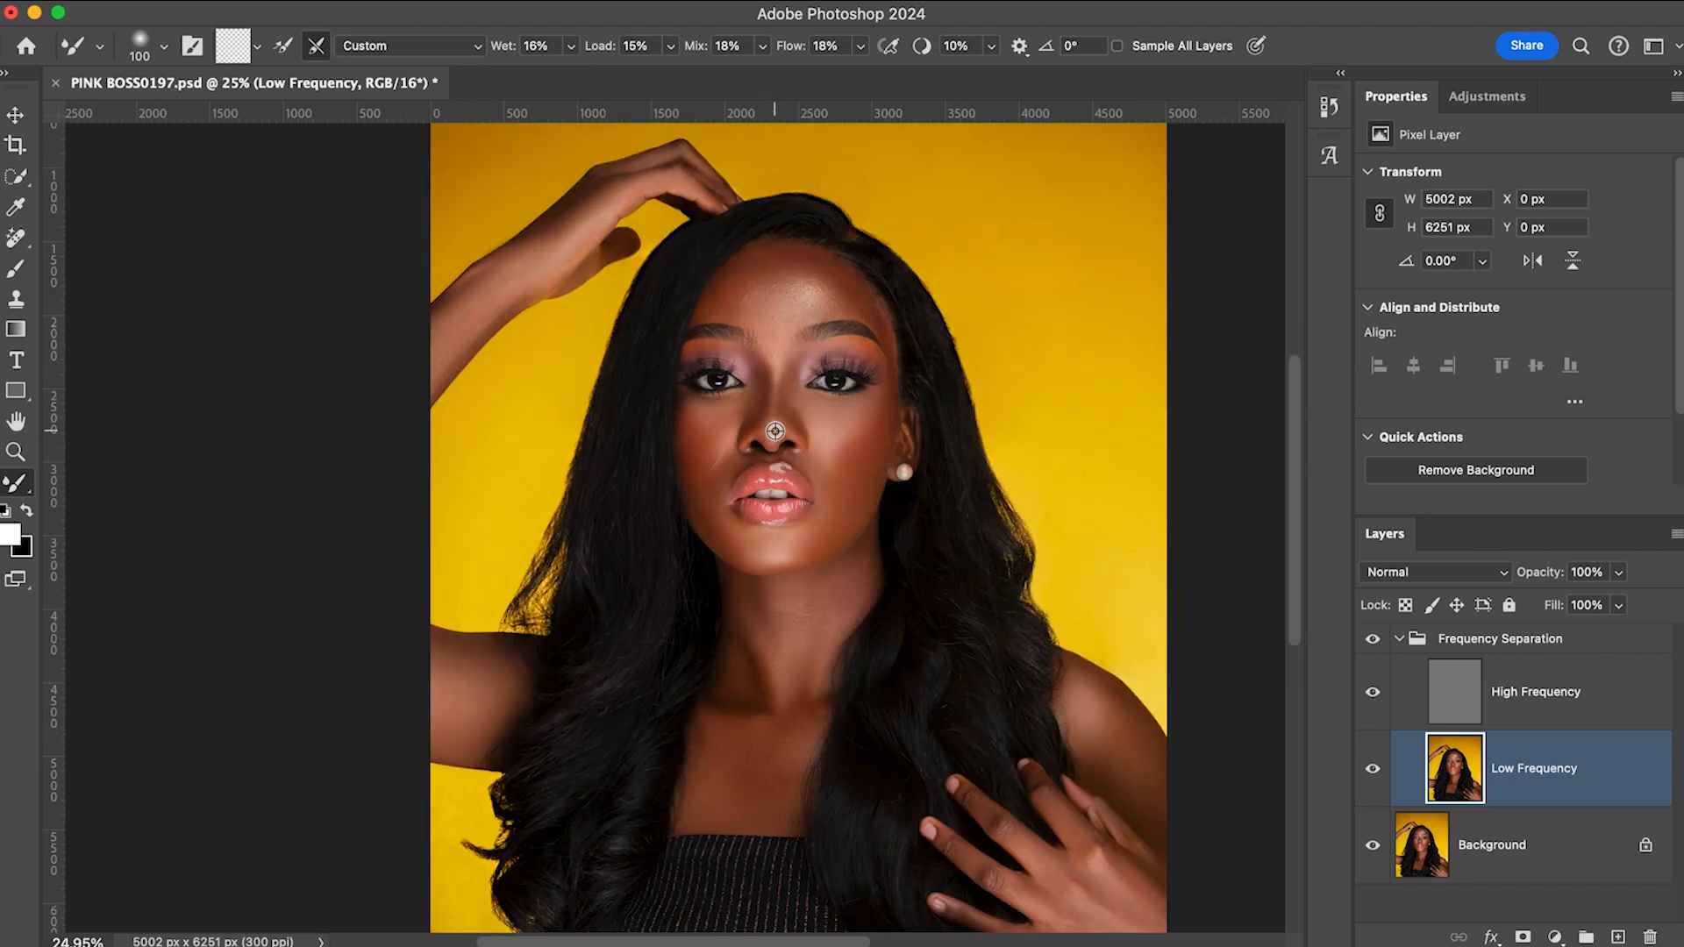
scroll(775, 431, up, 4)
scroll(774, 431, up, 4)
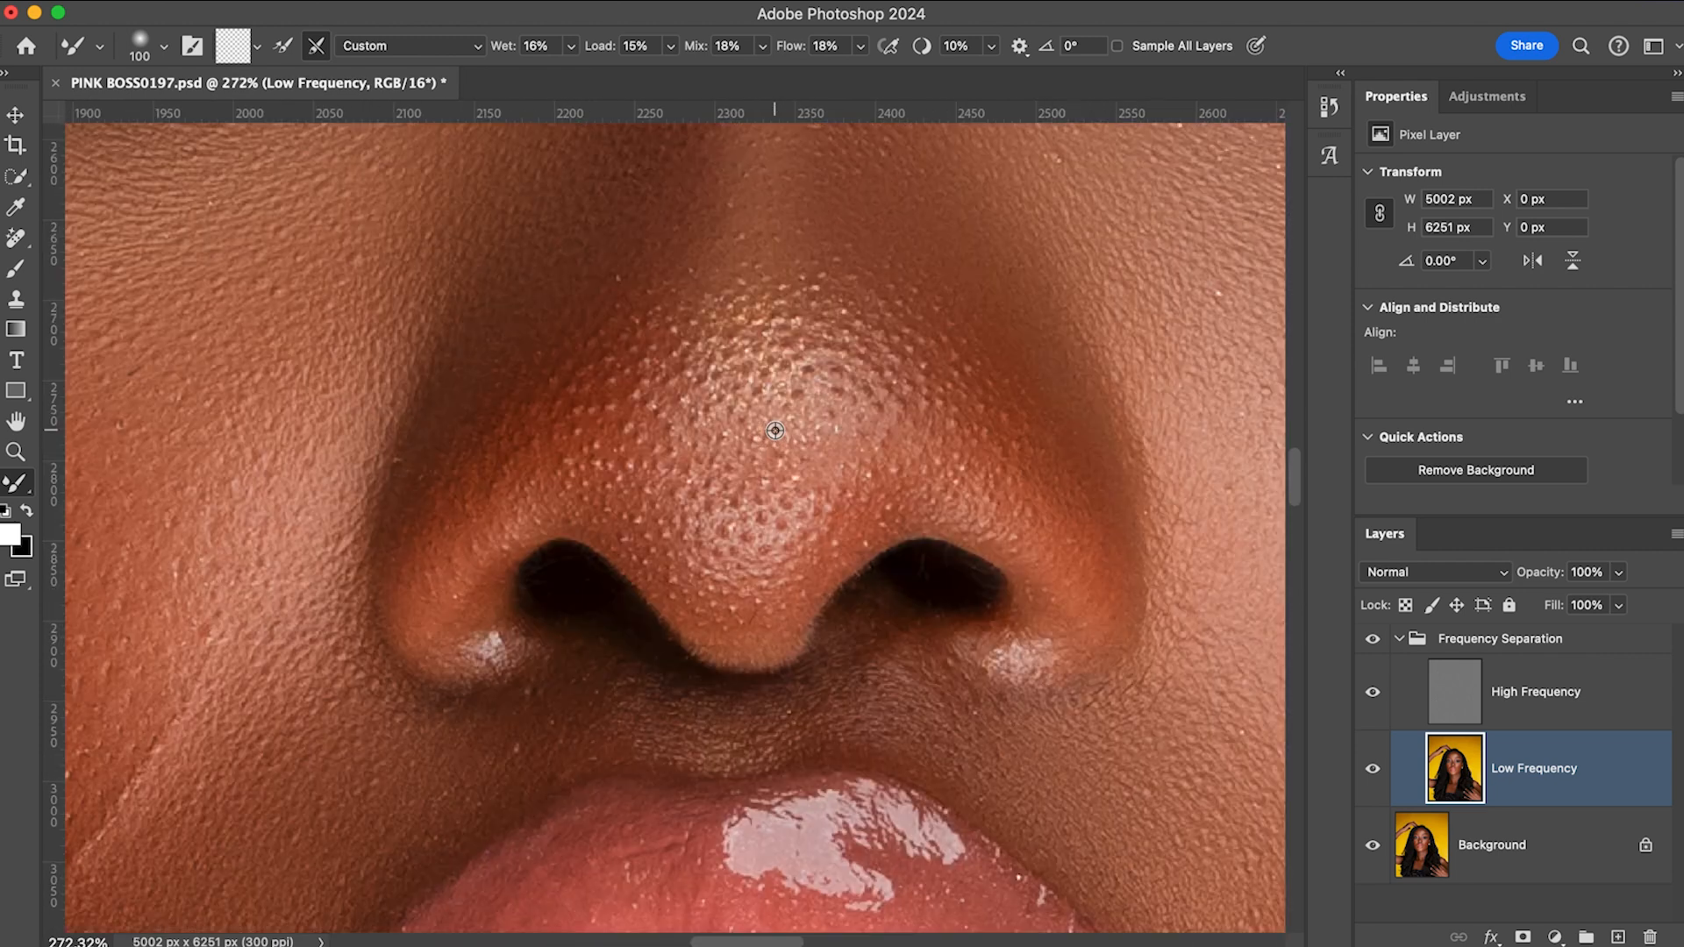
scroll(774, 431, down, 4)
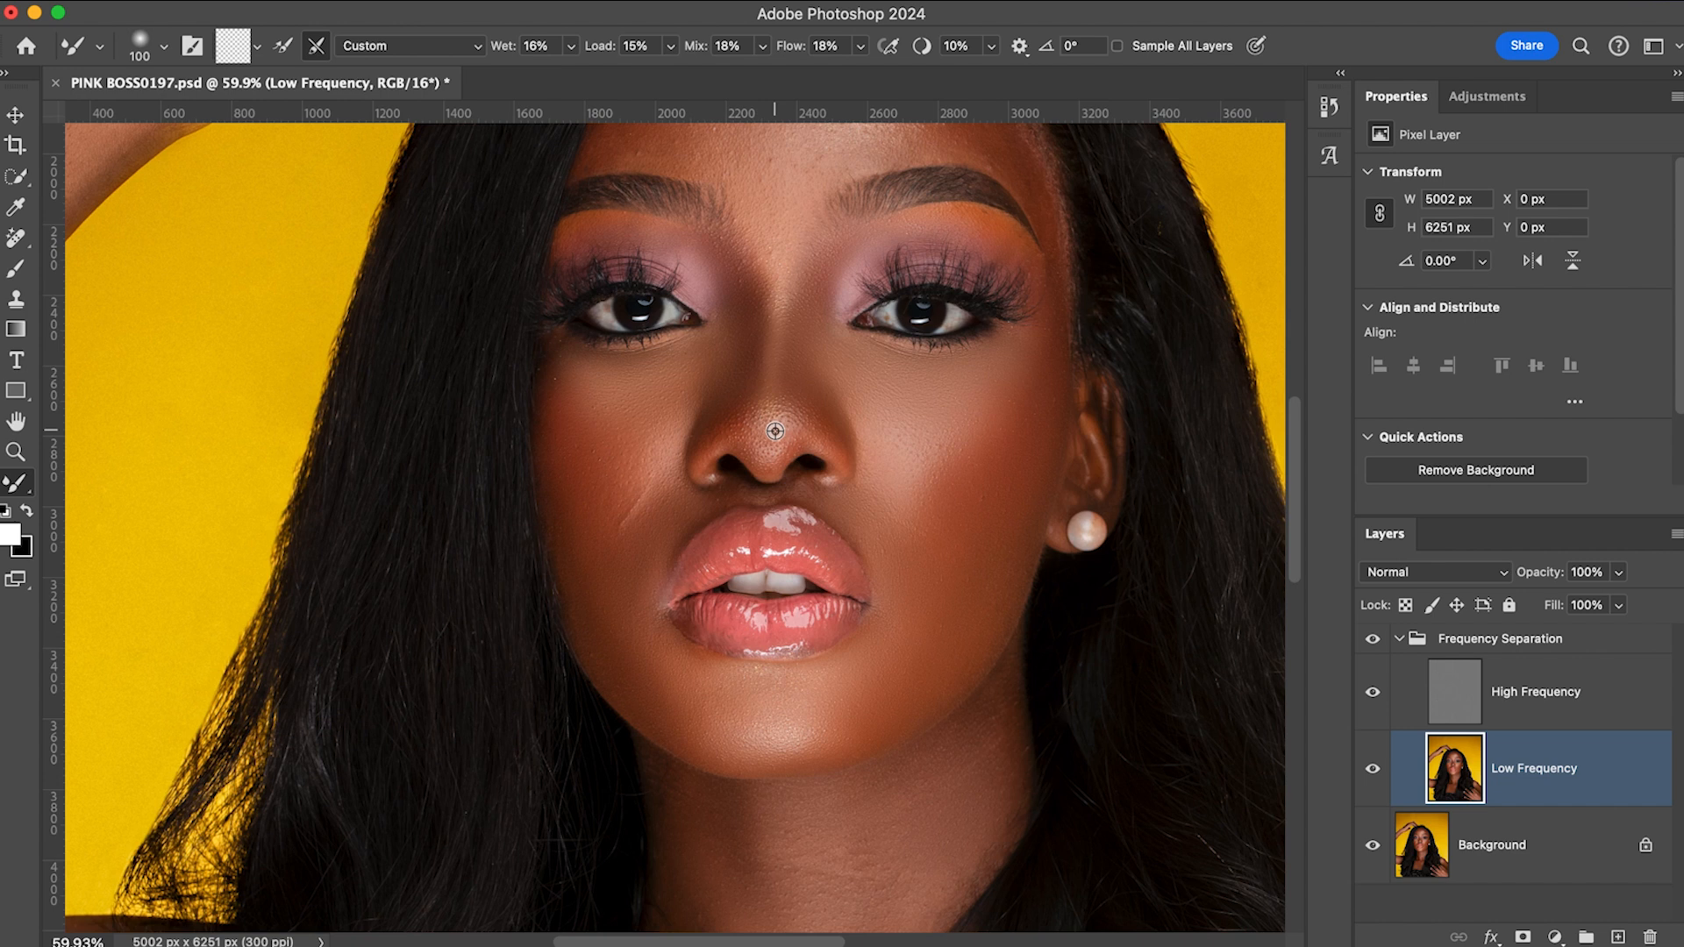
key(super+s)
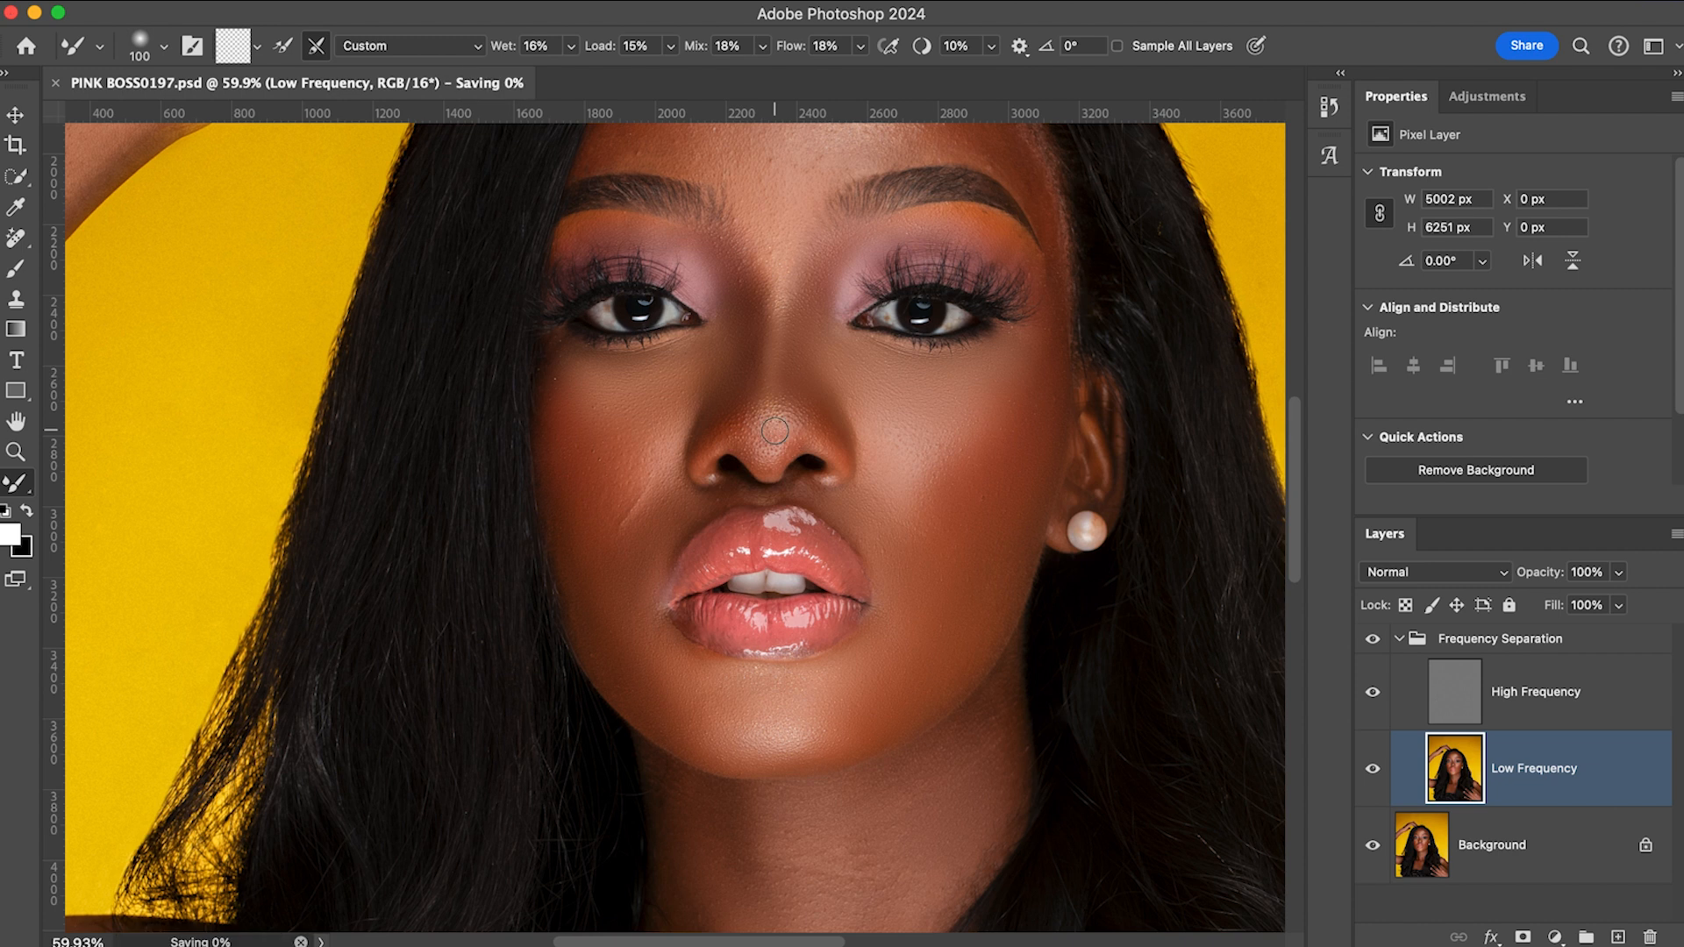
- Touch up the under-eye skin opposite the earring with horizontal Mixer Brush strokes, reducing the brush from 175 to 125 px
scroll(773, 436, down, 4)
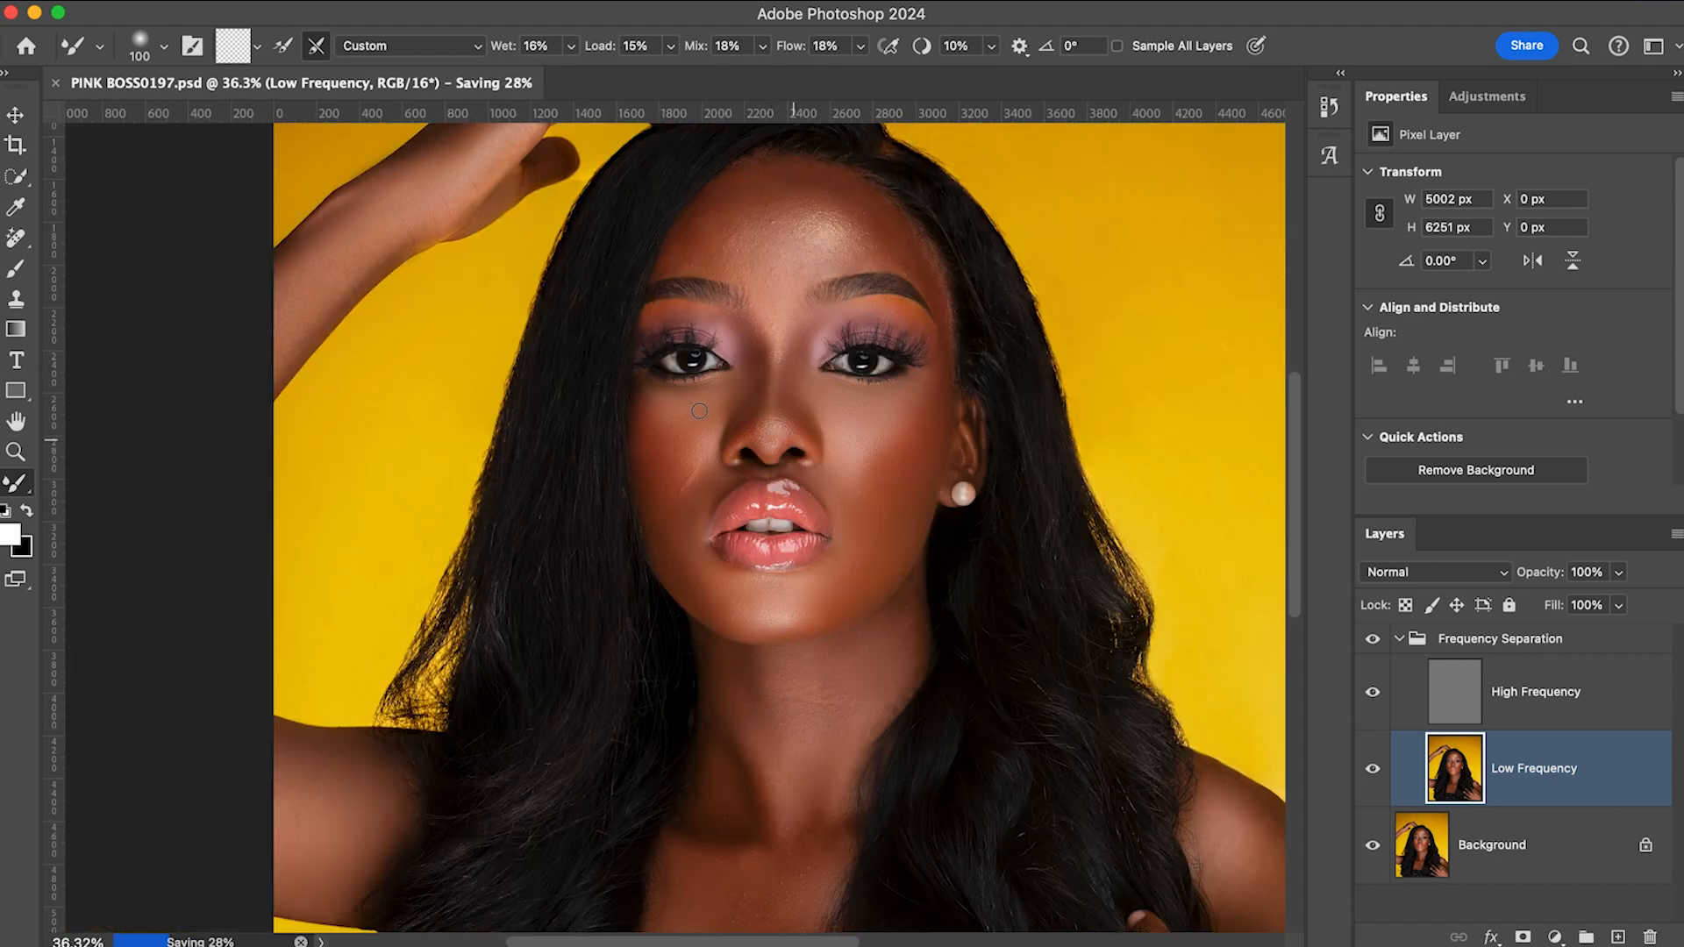
scroll(694, 436, down, 2)
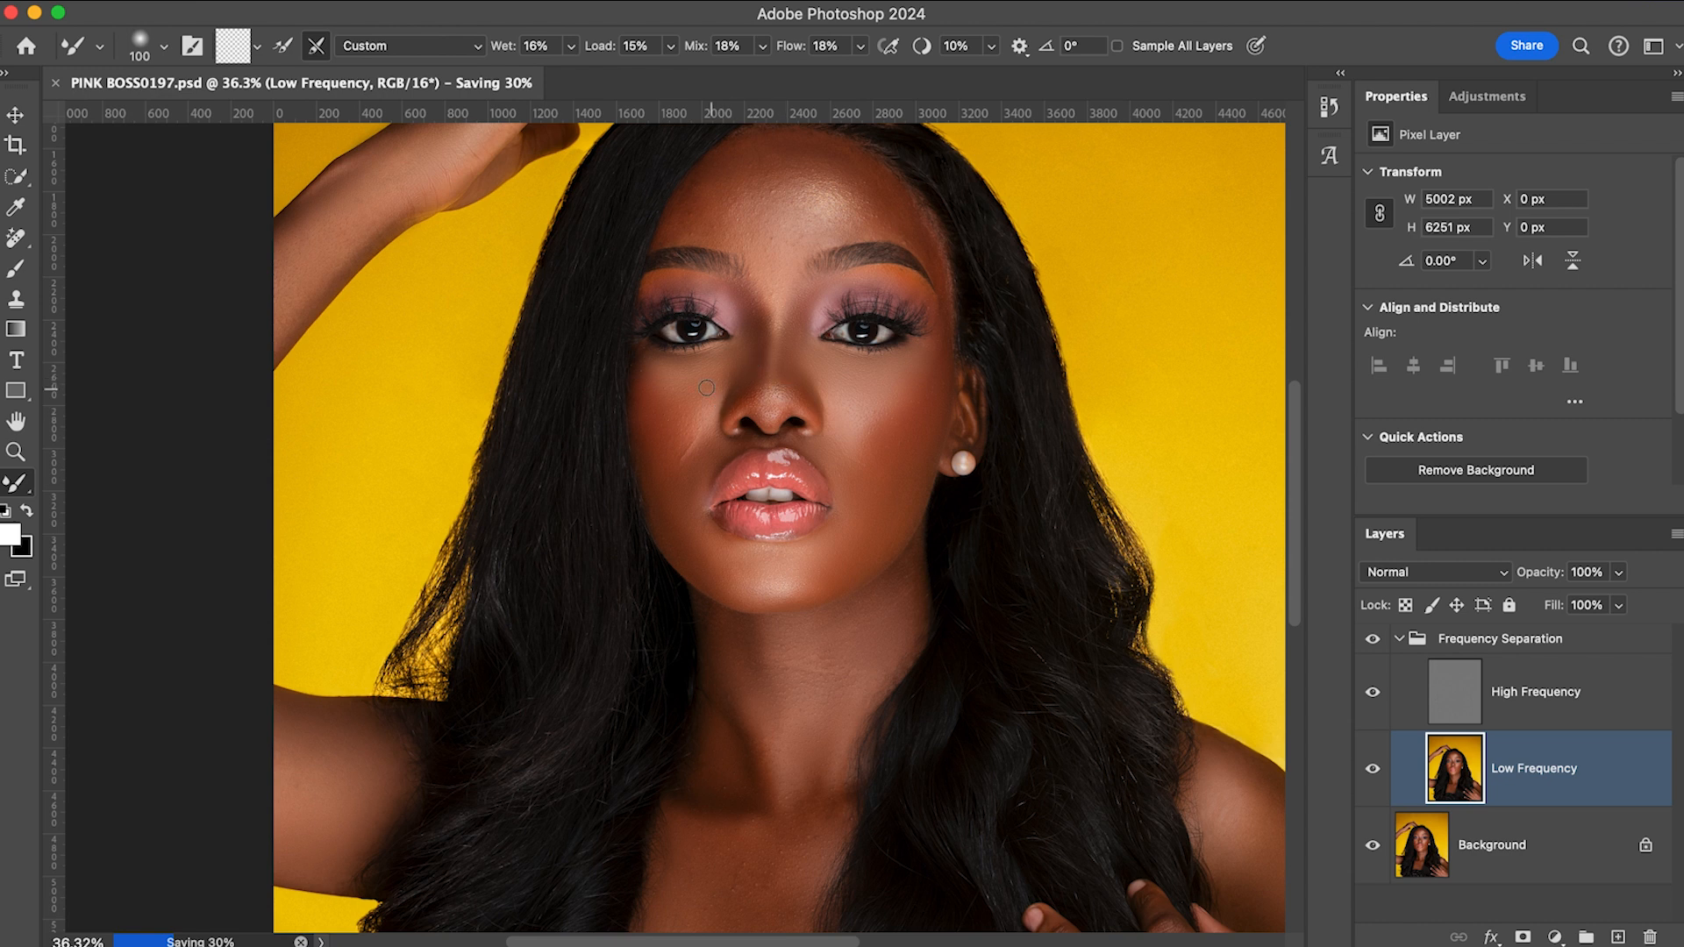
mouse_move(719, 370)
mouse_down()
mouse_move(724, 357)
mouse_move(657, 365)
mouse_up()
key(])
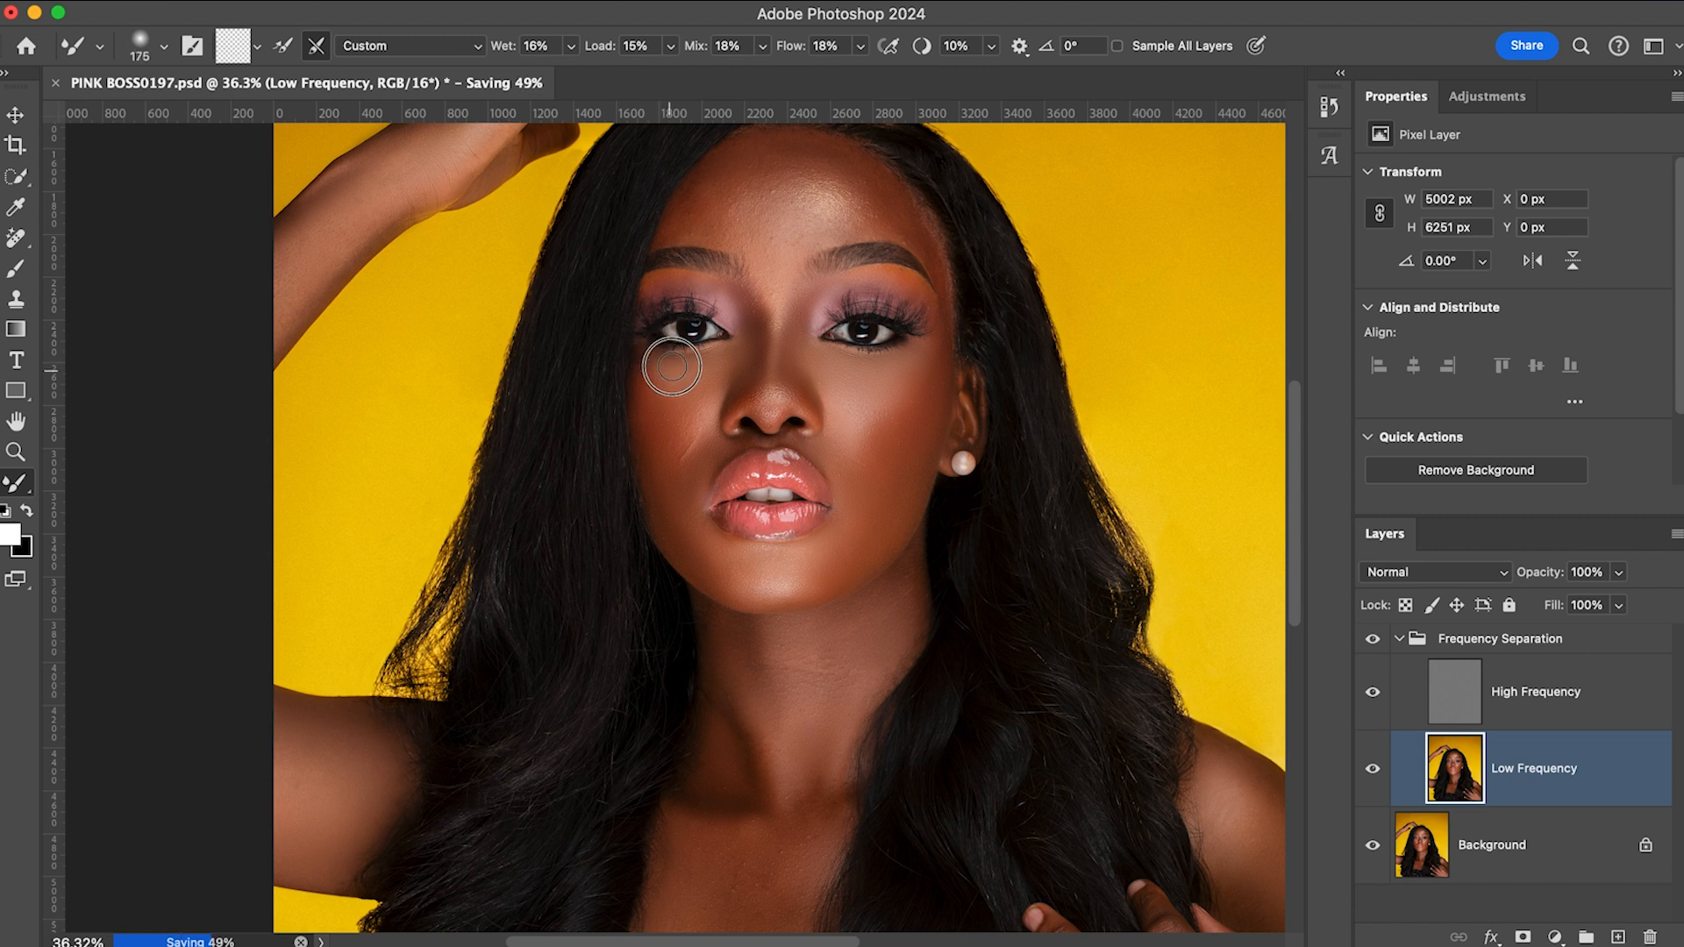
key(bracketleft)
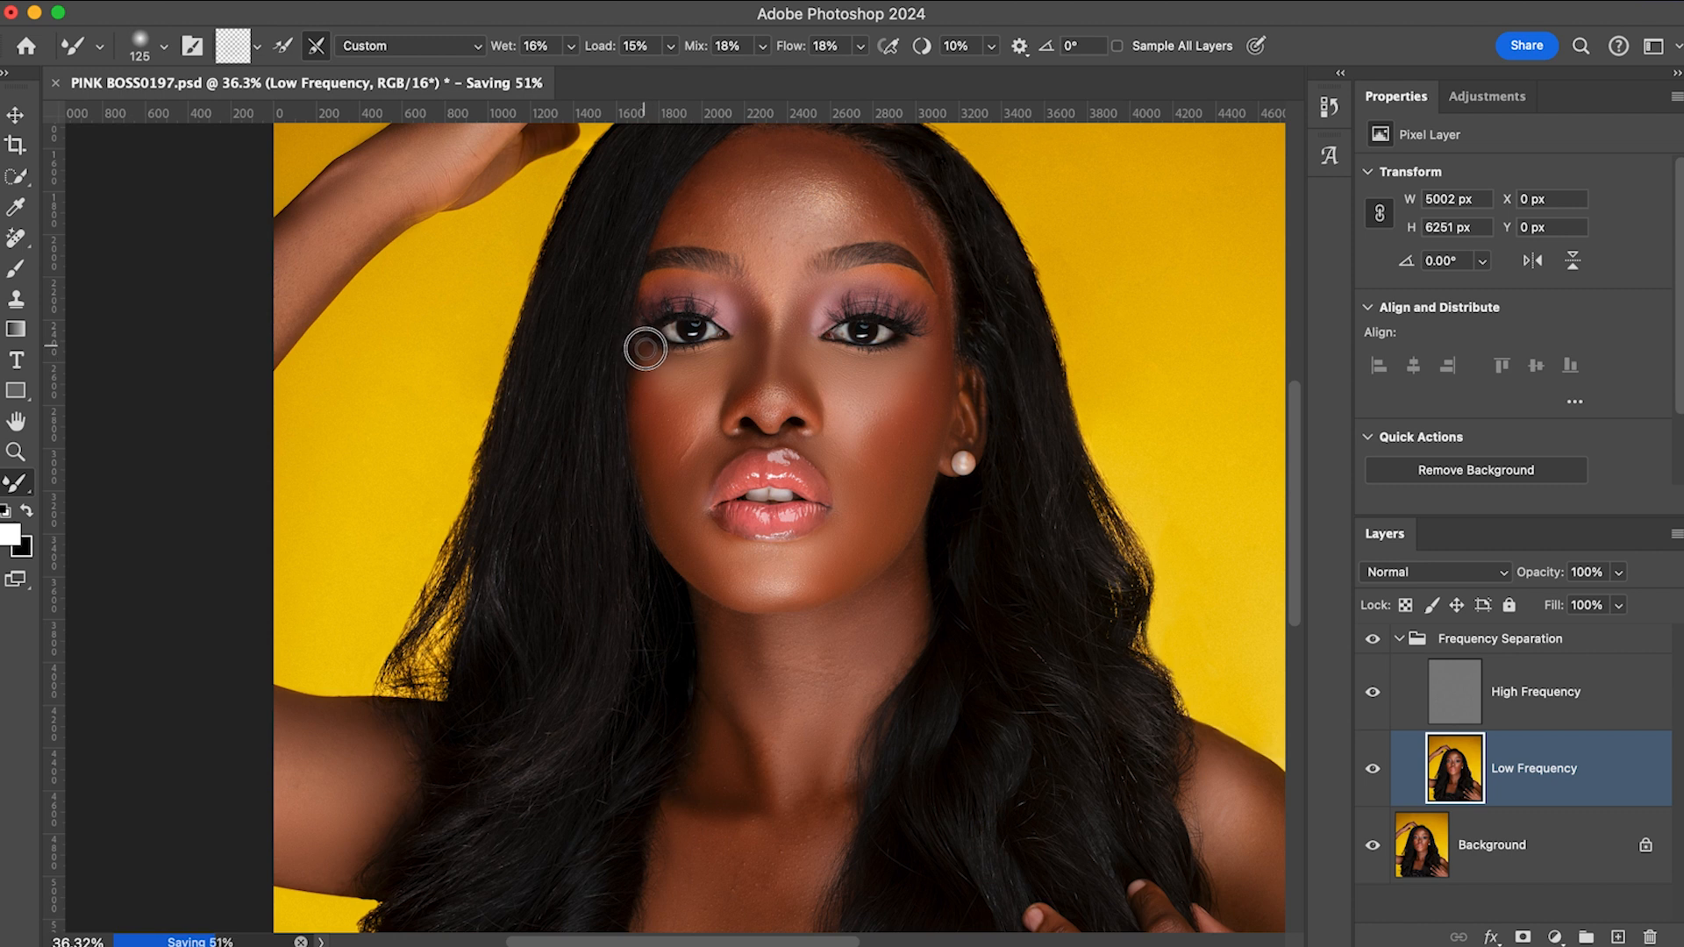
key(bracketleft)
key(bracketleft)
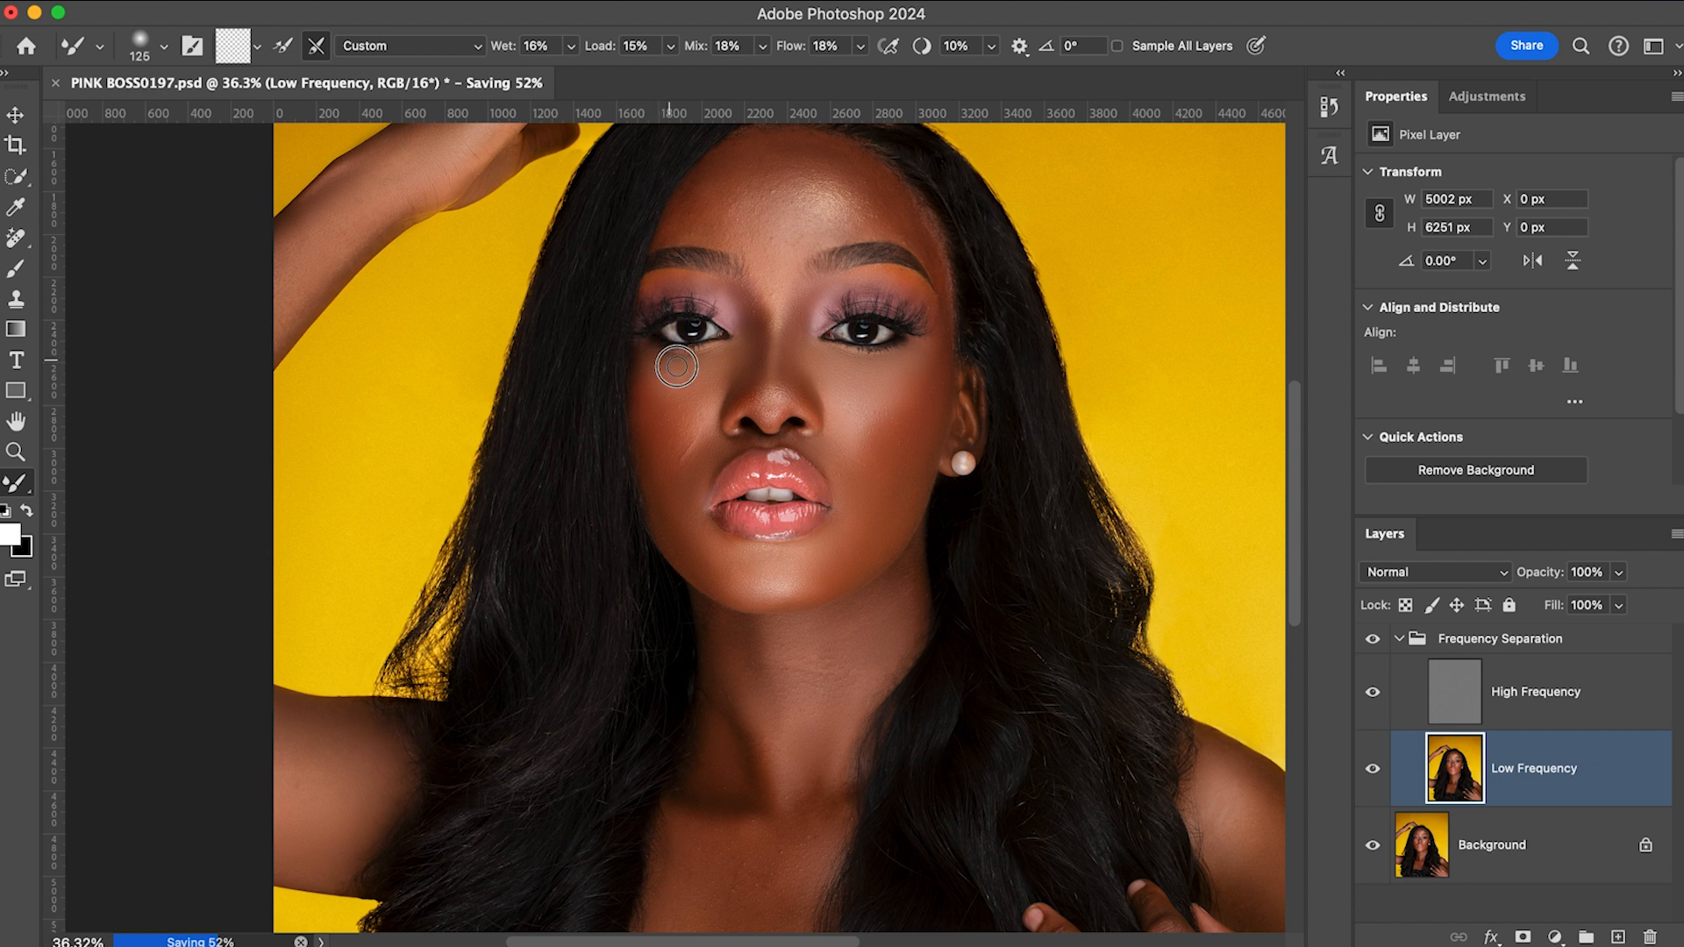
- Blend the under-eye skin and cheek opposite the earring with the Mixer Brush, enlarging the brush up to 250 px
mouse_move(711, 366)
mouse_down()
mouse_move(697, 356)
mouse_move(728, 358)
mouse_move(741, 333)
mouse_up()
key(bracketleft)
key(bracketleft)
key(bracketleft)
key(bracketleft)
key(bracketleft)
key(bracketright)
drag(678, 385, 672, 413)
key(bracketleft)
key(bracketright)
key(bracketright)
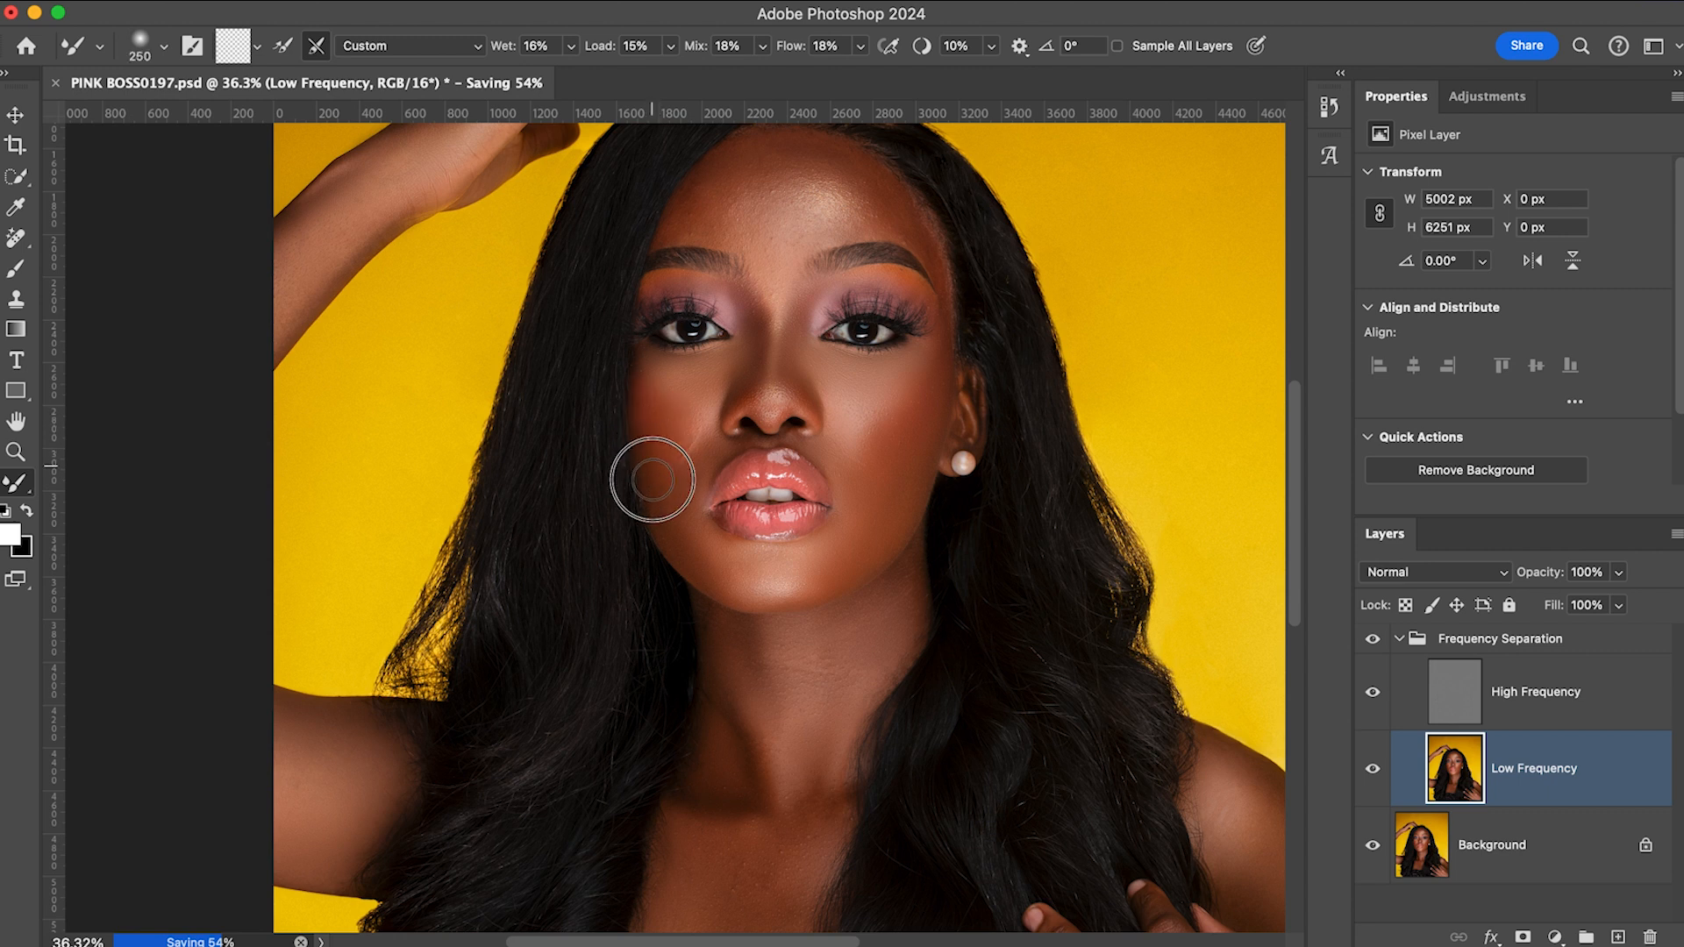
key(bracketleft)
key(bracketleft)
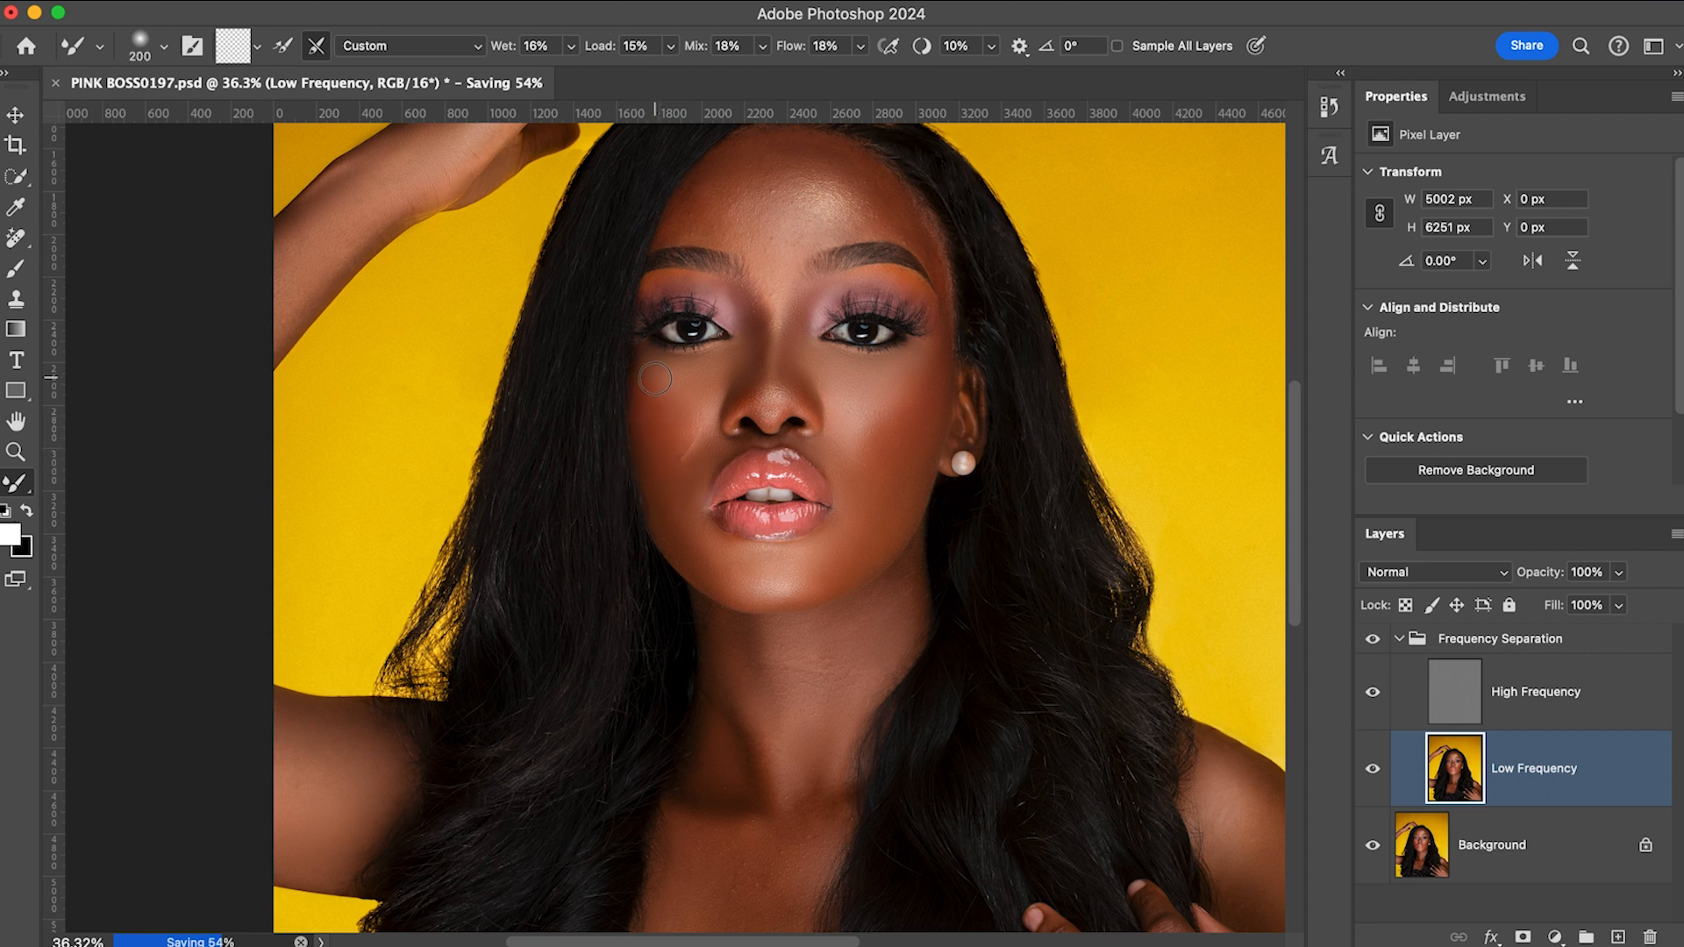
- Smooth the outer cheek opposite the earring with the Mixer Brush, varying the brush size and finishing at 400 px
key(bracketleft)
key(bracketleft)
key(bracketright)
key(bracketright)
key(bracketright)
key(bracketright)
key(bracketleft)
key(bracketleft)
key(bracketleft)
key(bracketleft)
key(bracketleft)
key(bracketleft)
key(bracketright)
key(bracketright)
key(bracketright)
key(bracketleft)
key(bracketleft)
key(bracketright)
key(bracketright)
key(bracketright)
key(bracketleft)
key(bracketleft)
key(bracketright)
key(bracketright)
- Examine the blended cheeks, nose and whole face at several magnifications
scroll(1259, 531, up, 5)
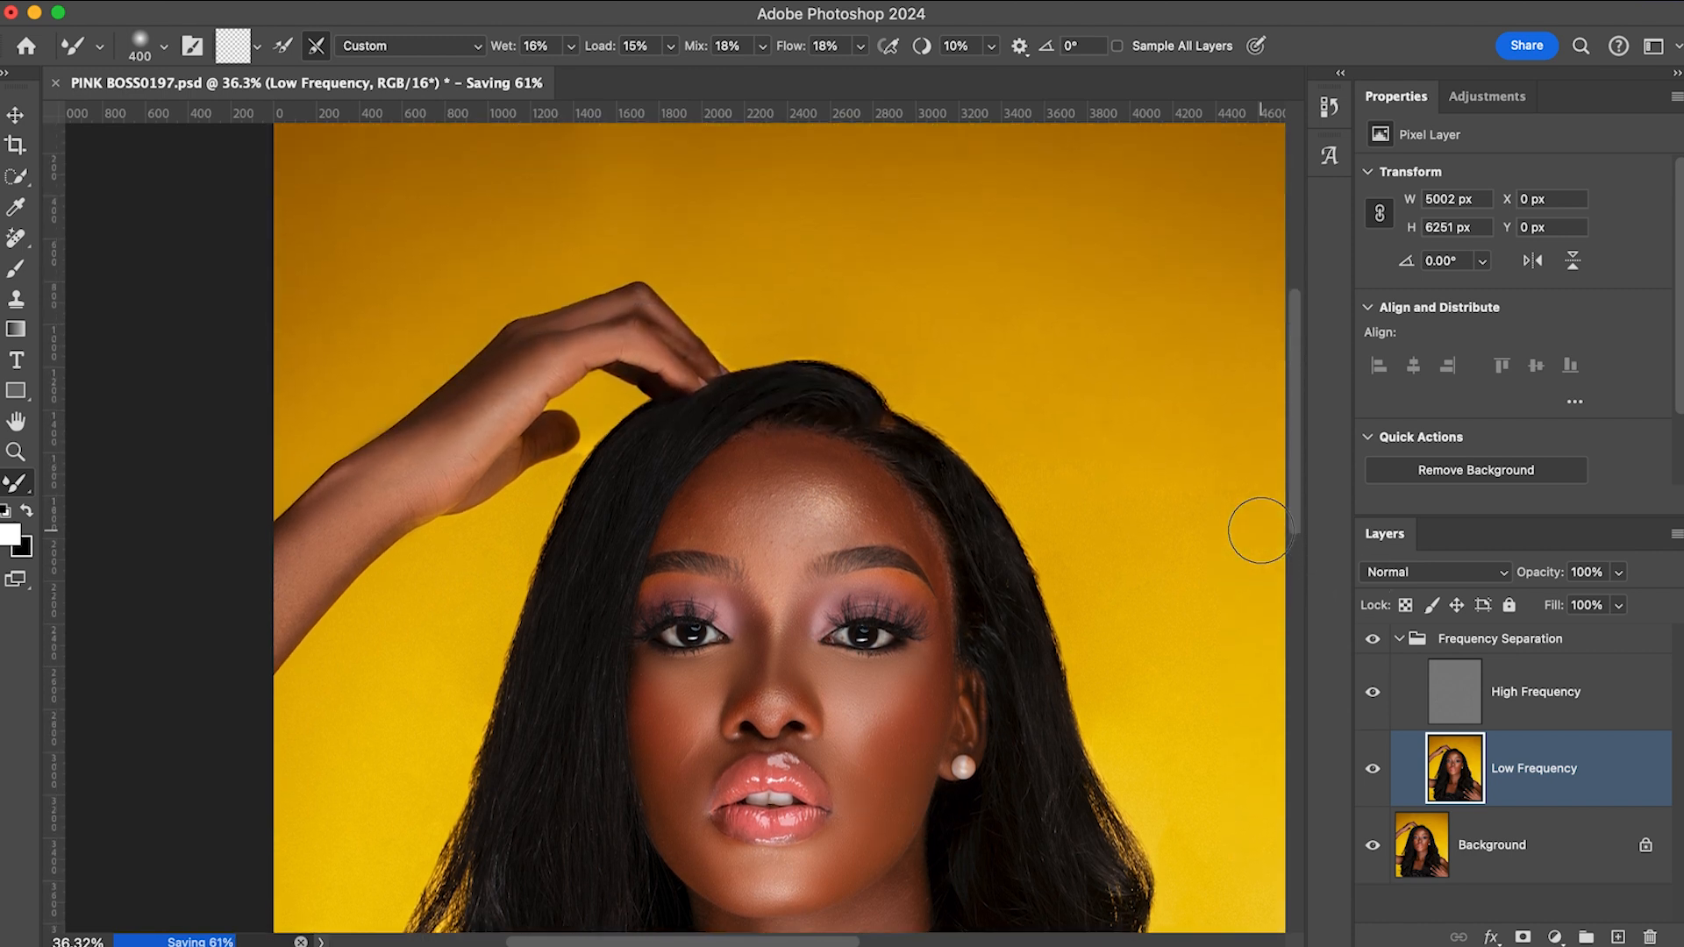
scroll(1028, 528, down, 4)
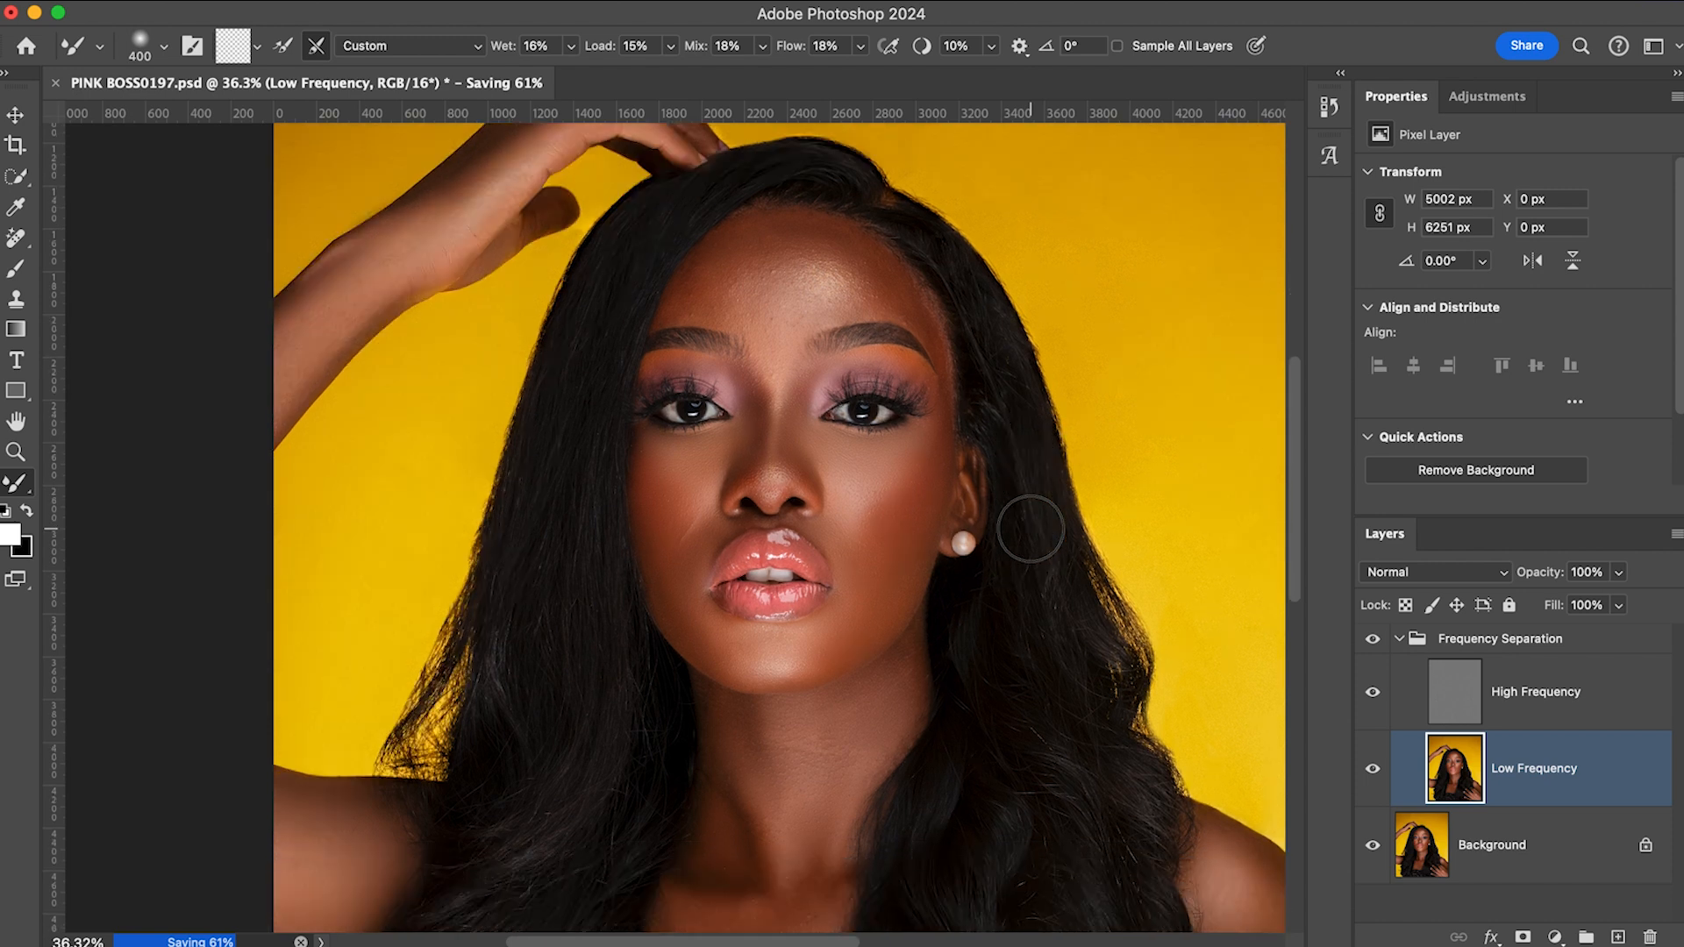
scroll(1029, 529, down, 1)
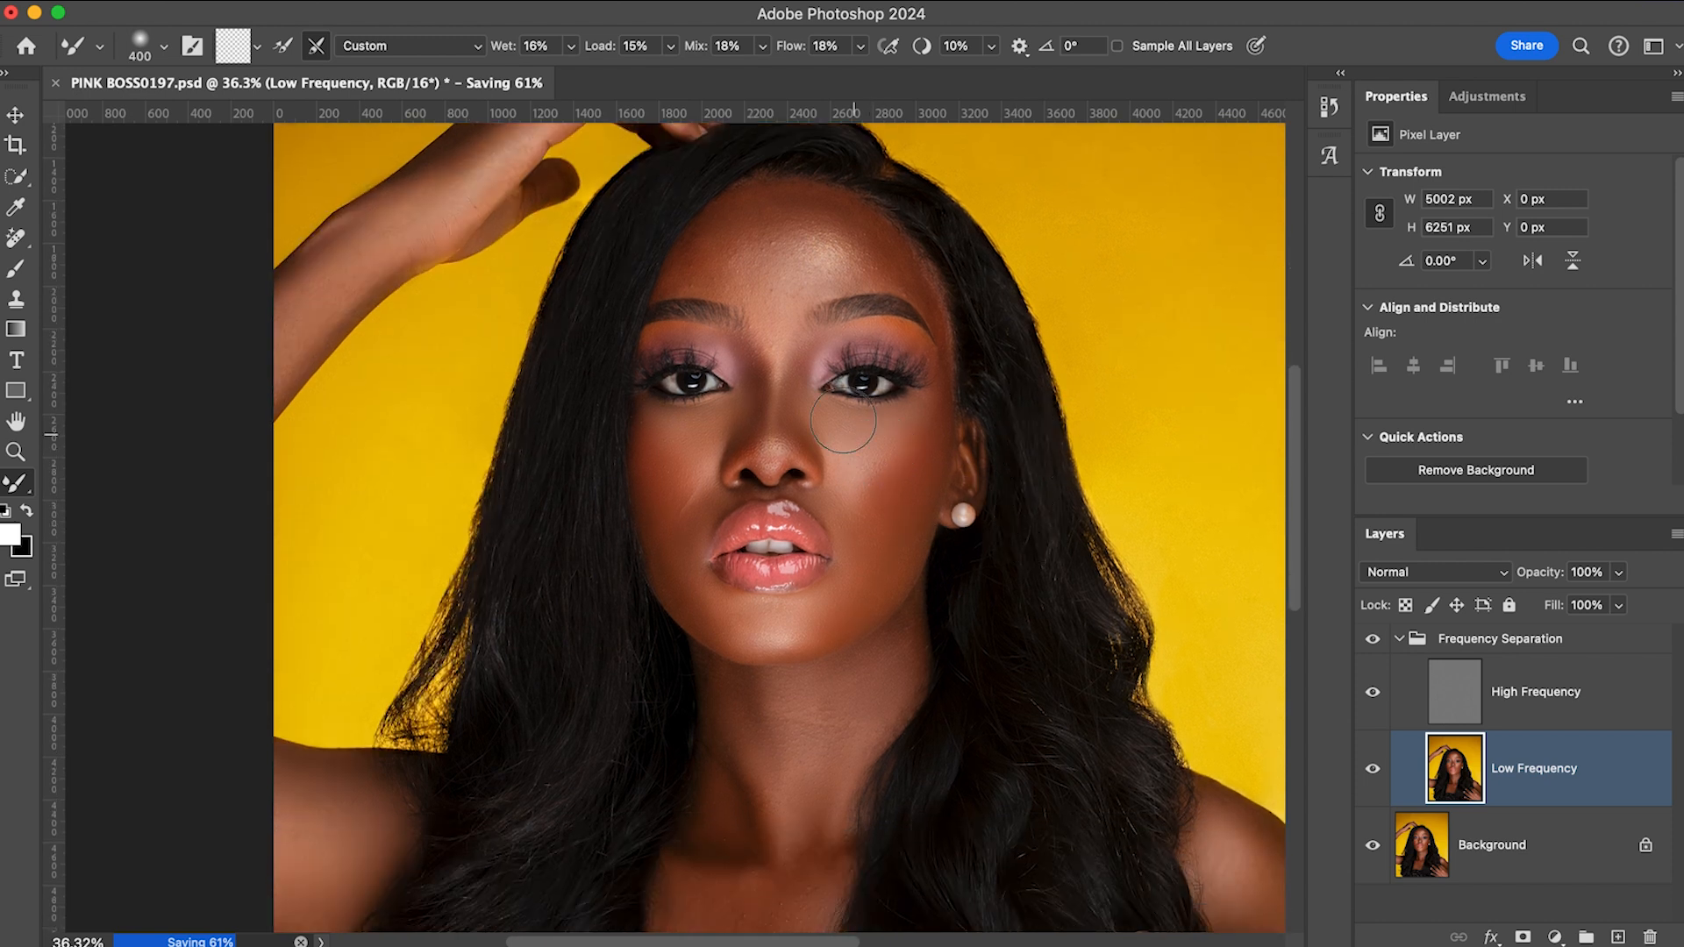
scroll(845, 433, up, 8)
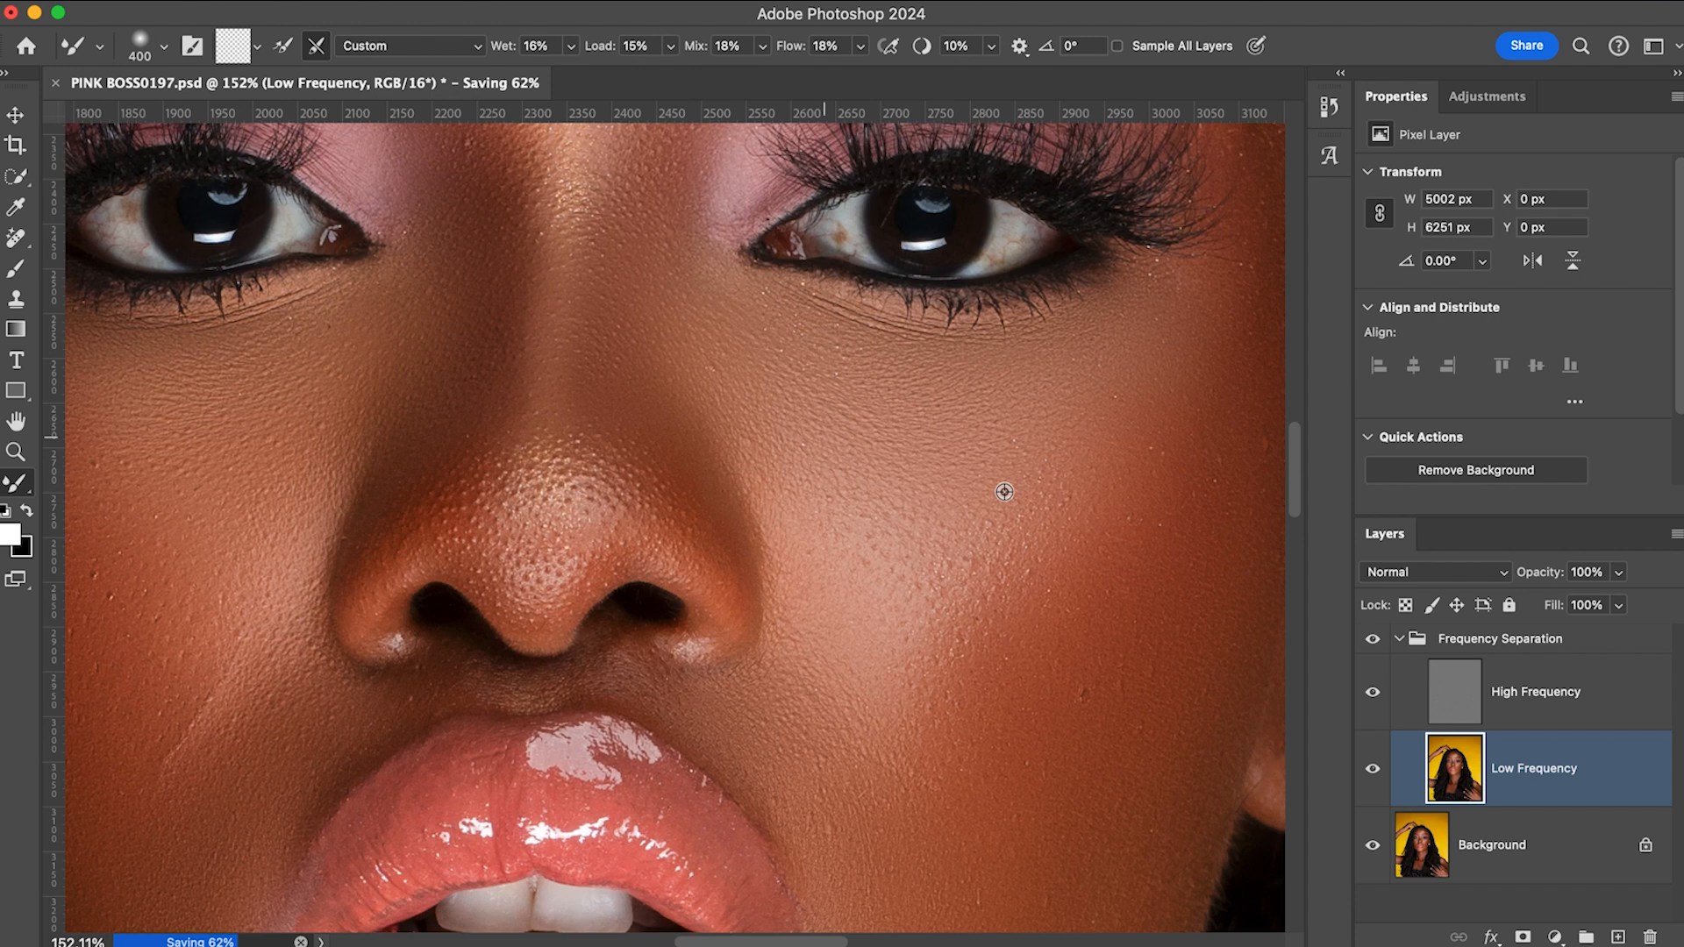
scroll(1004, 492, up, 4)
scroll(868, 553, down, 2)
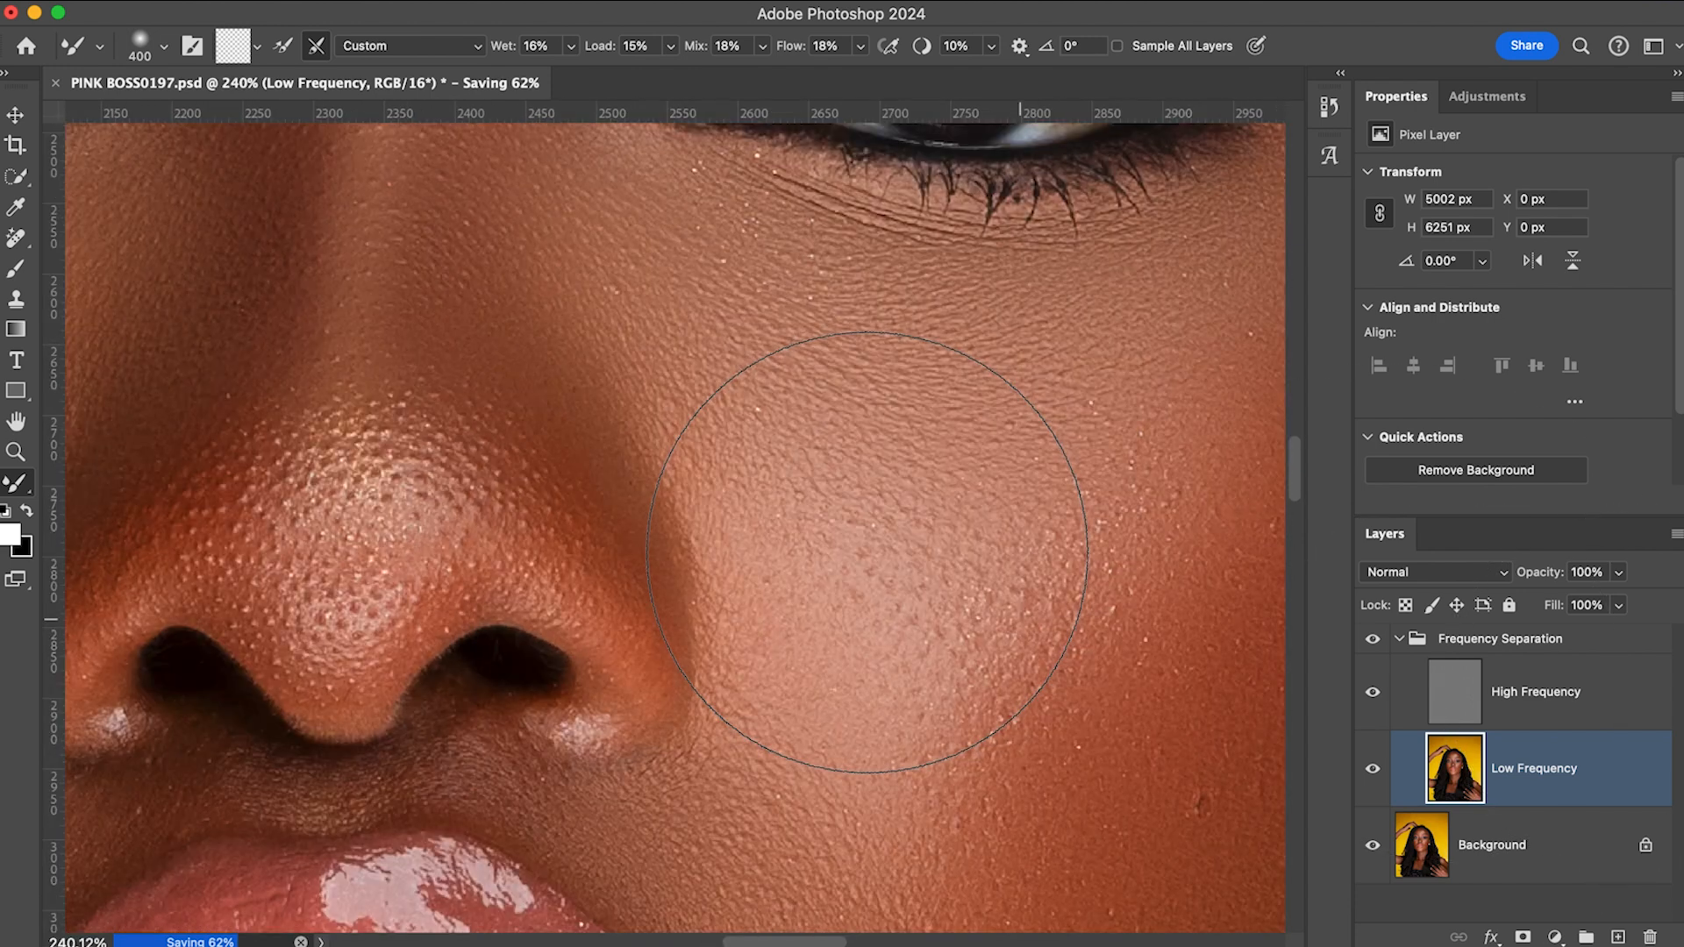
scroll(582, 461, down, 8)
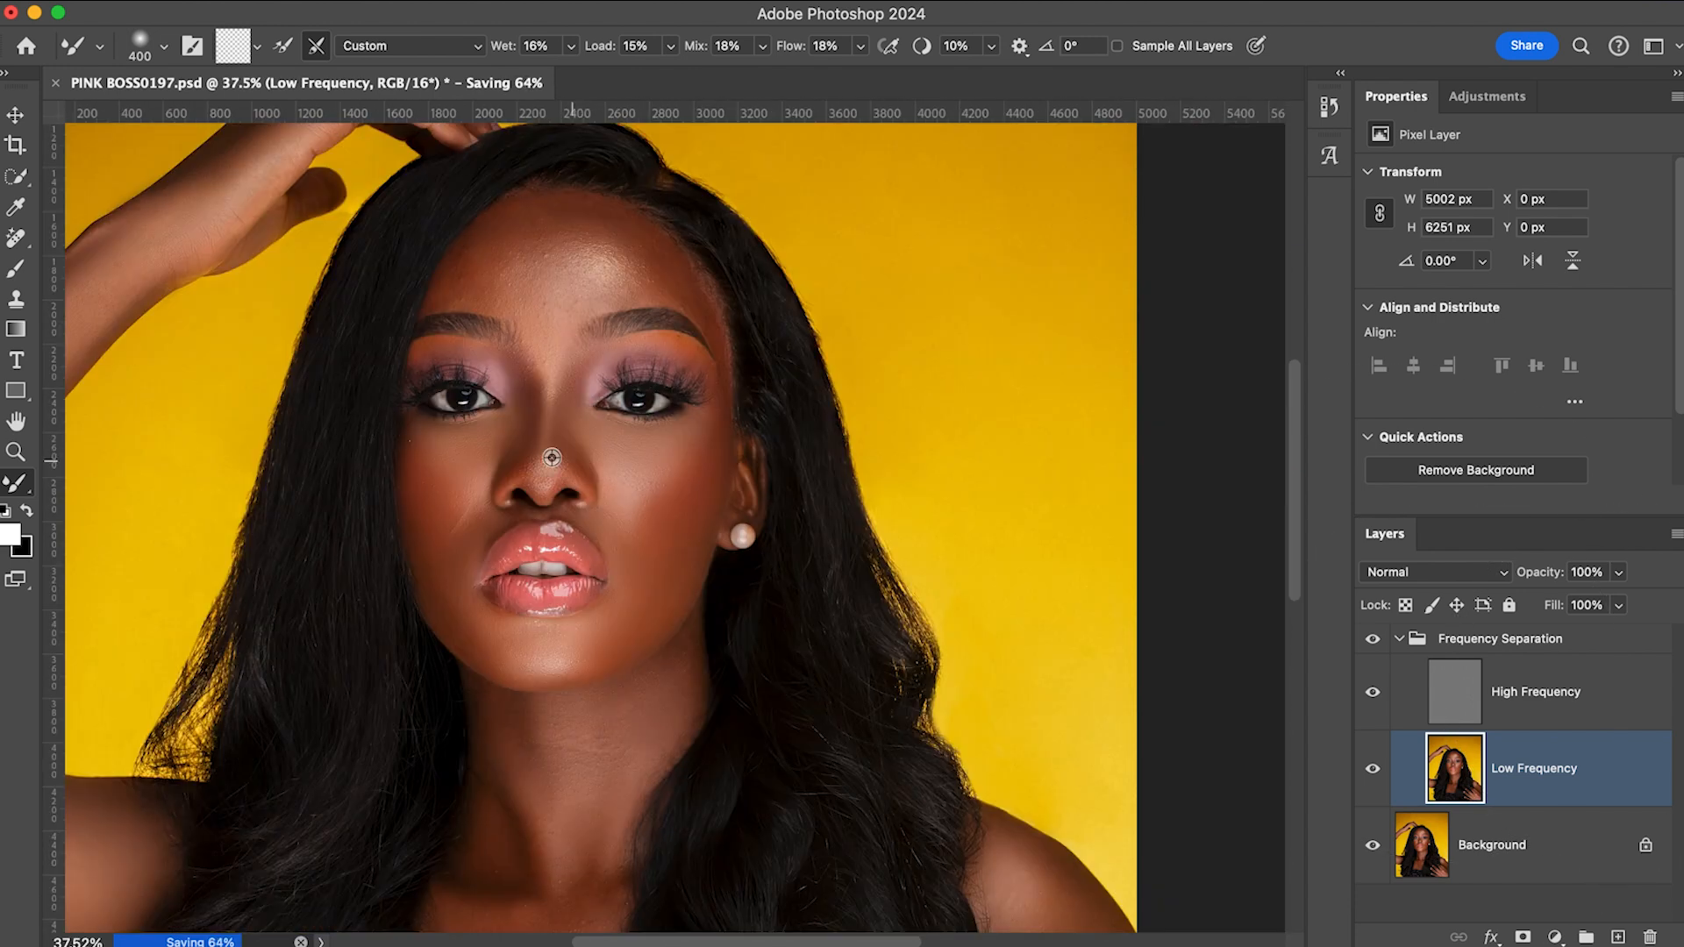
scroll(532, 452, up, 4)
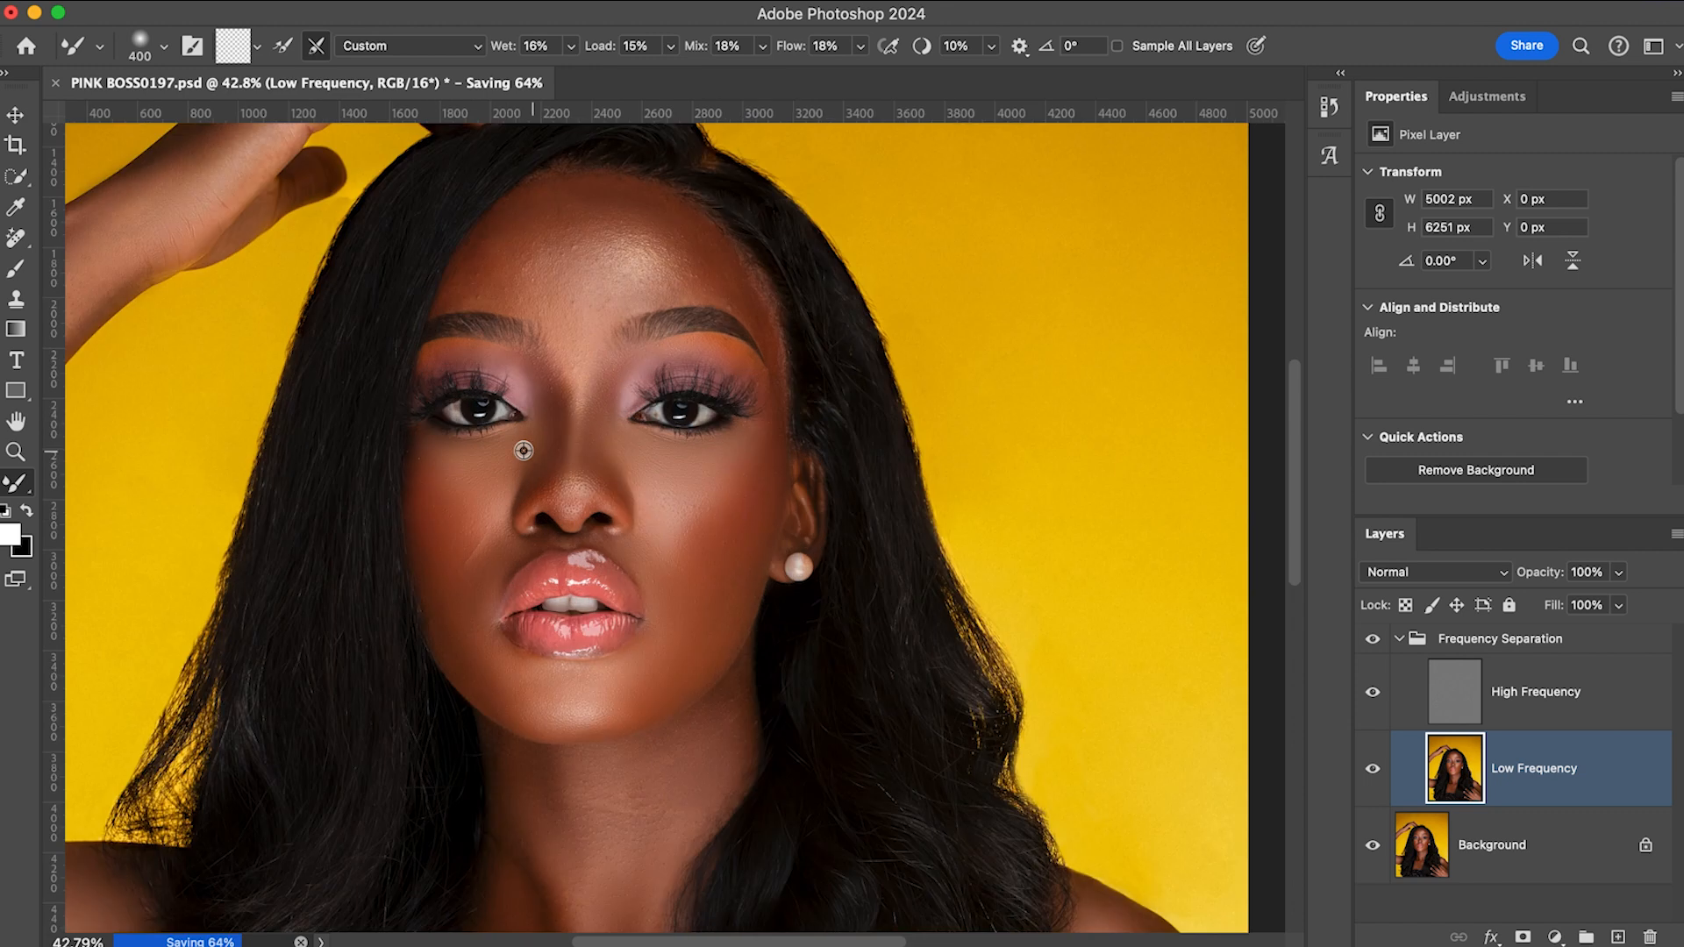
scroll(524, 450, up, 4)
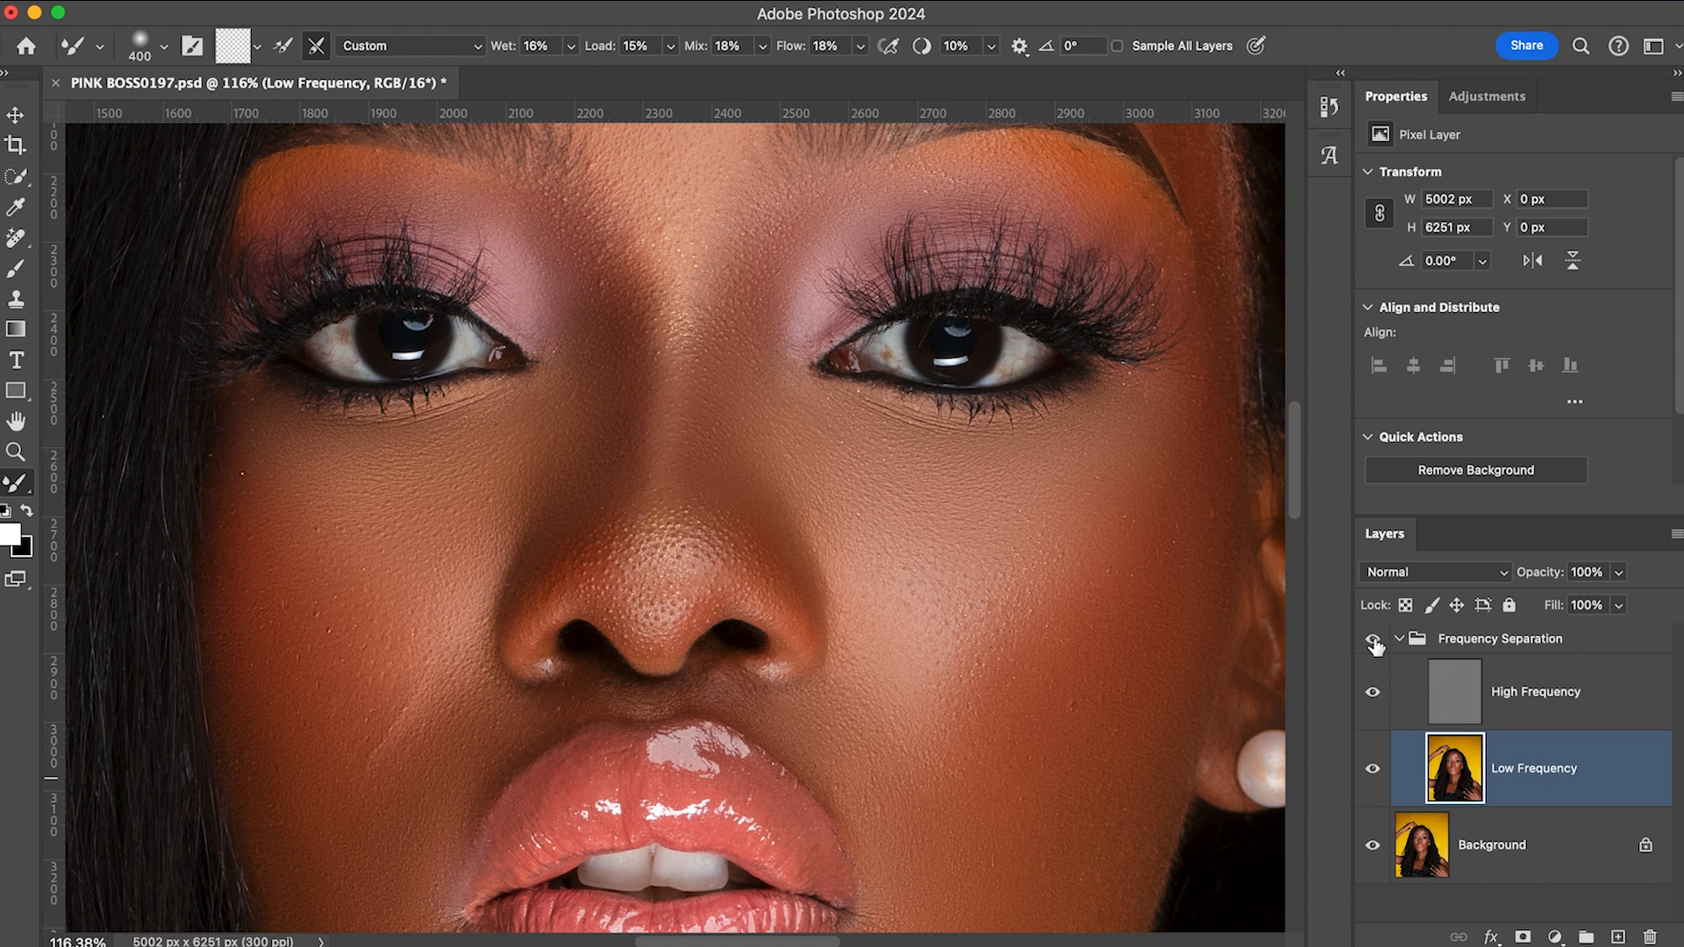
- Compare the face before and after retouching by toggling the visibility of the Frequency Separation group
click(1374, 640)
click(1373, 640)
click(1373, 640)
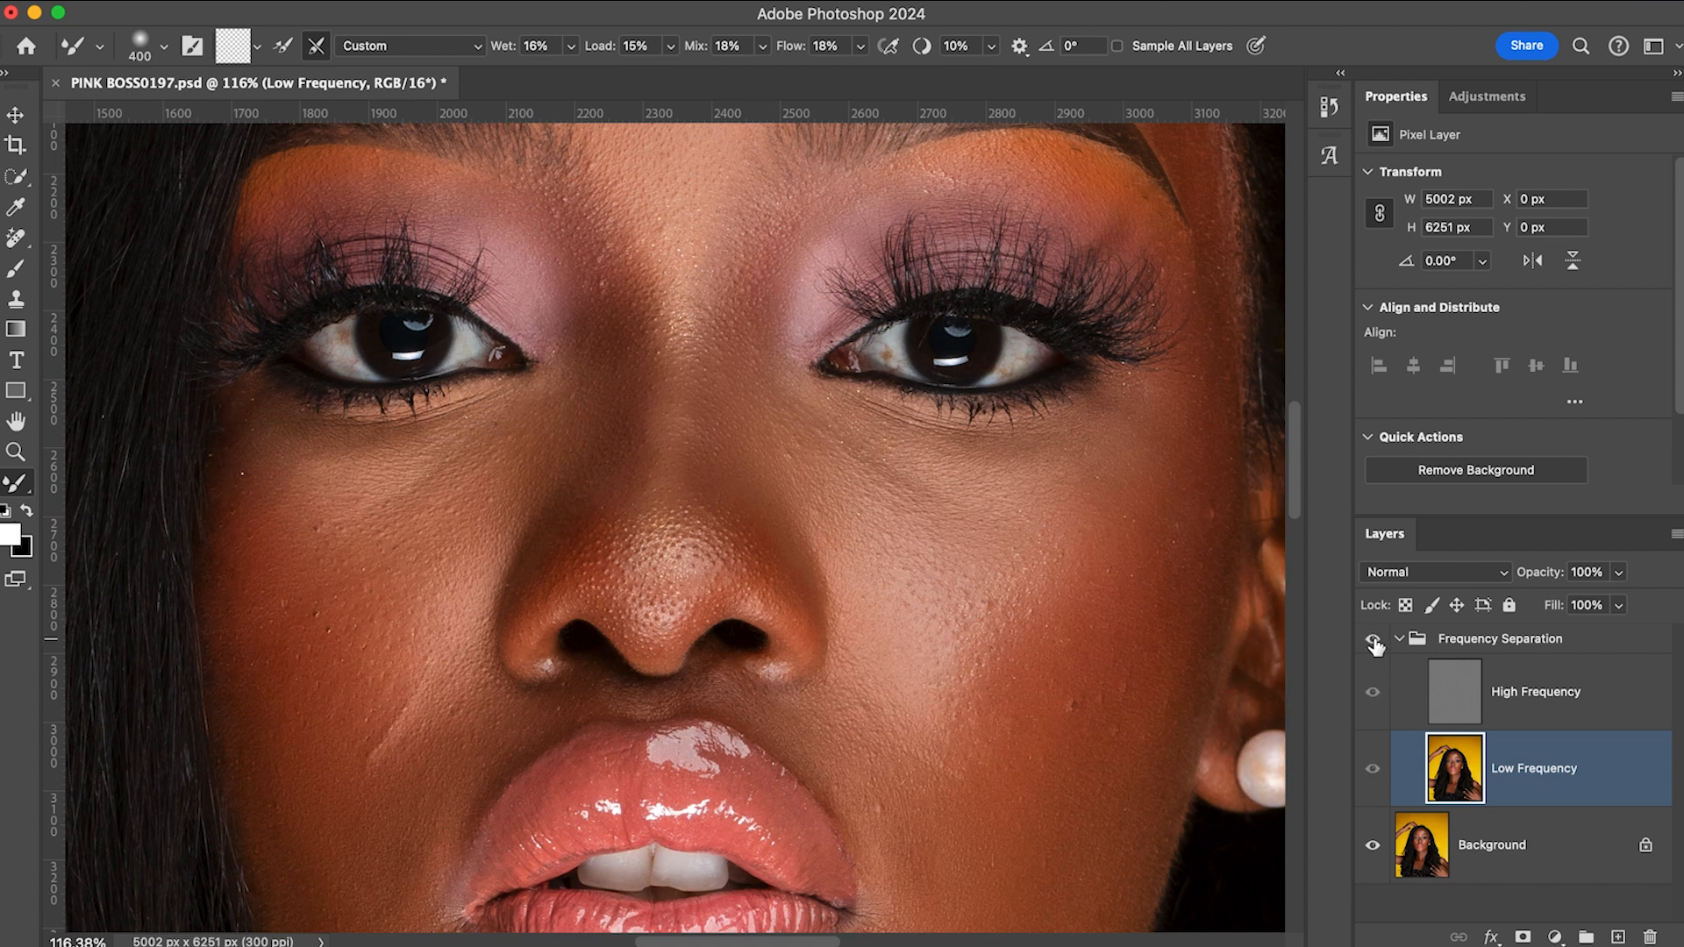
click(1374, 642)
click(1374, 640)
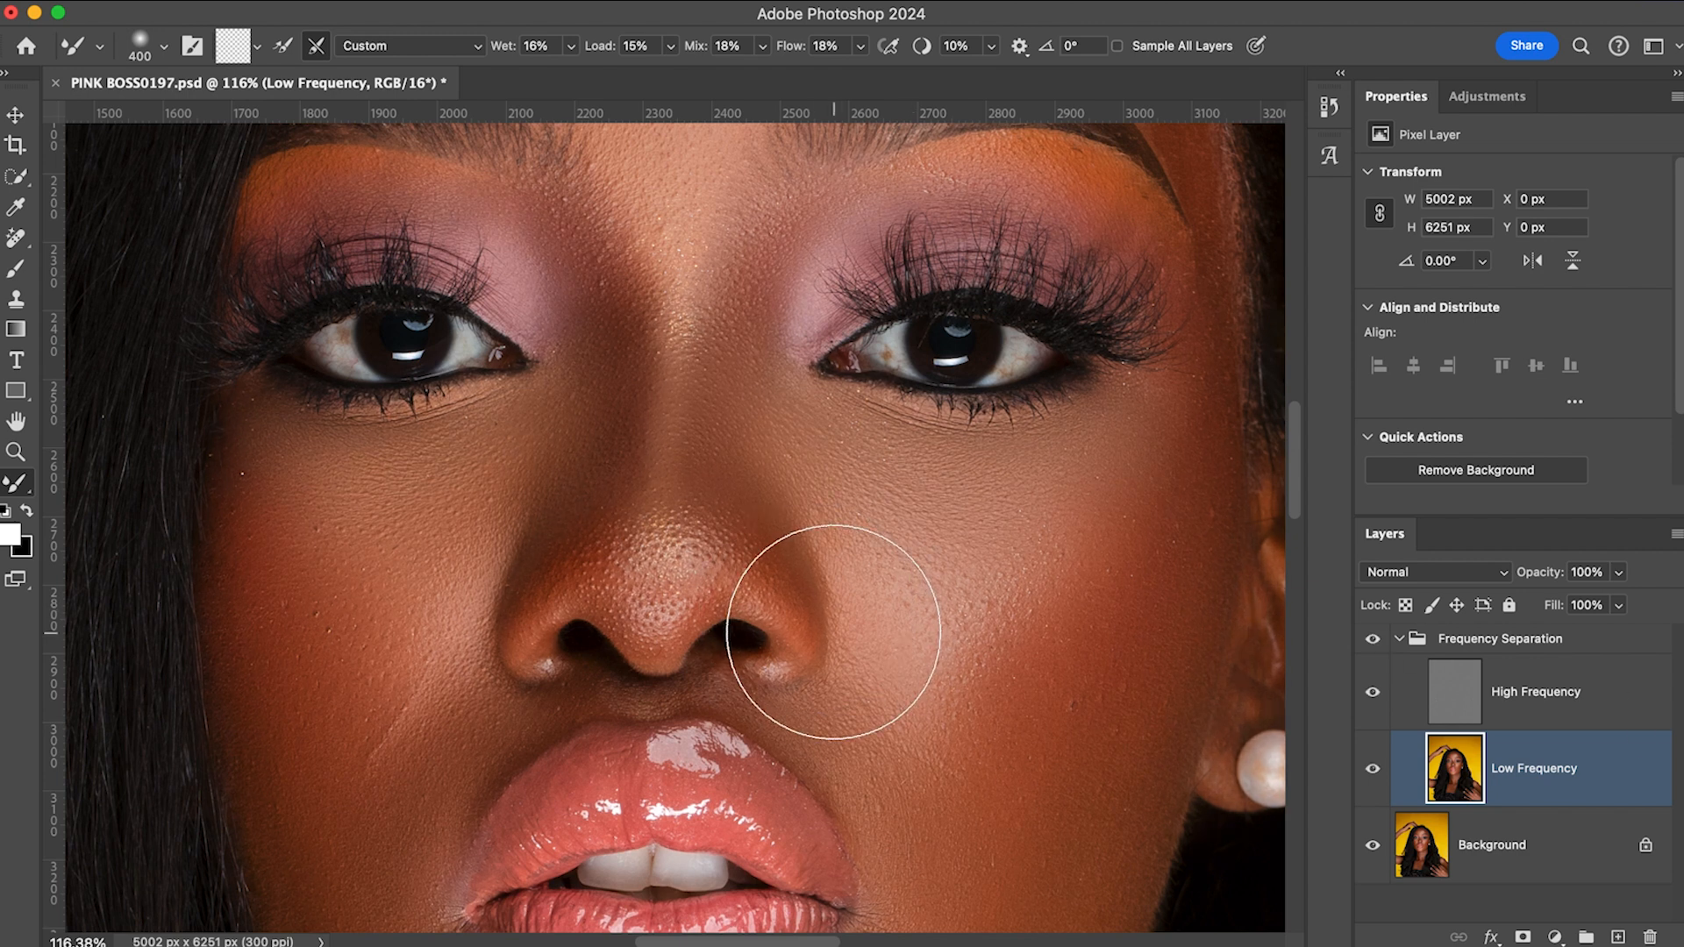
scroll(837, 629, down, 3)
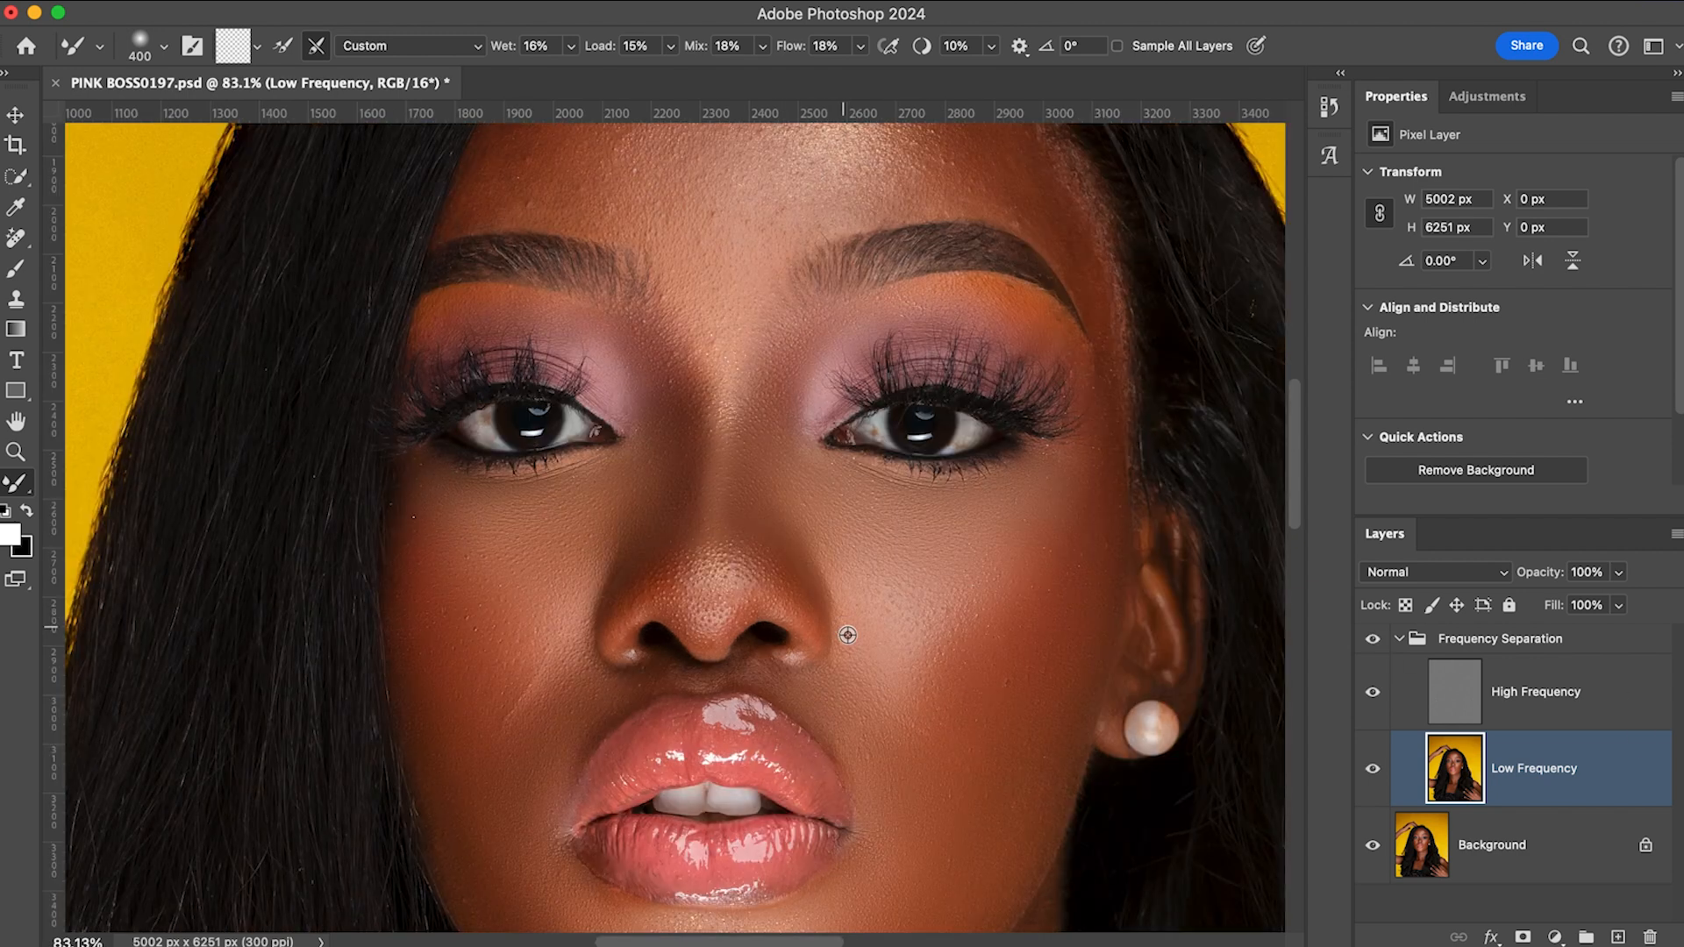
- Smooth the centre of the forehead above and between the eyebrows with the Mixer Brush at around 200 px
scroll(847, 635, down, 5)
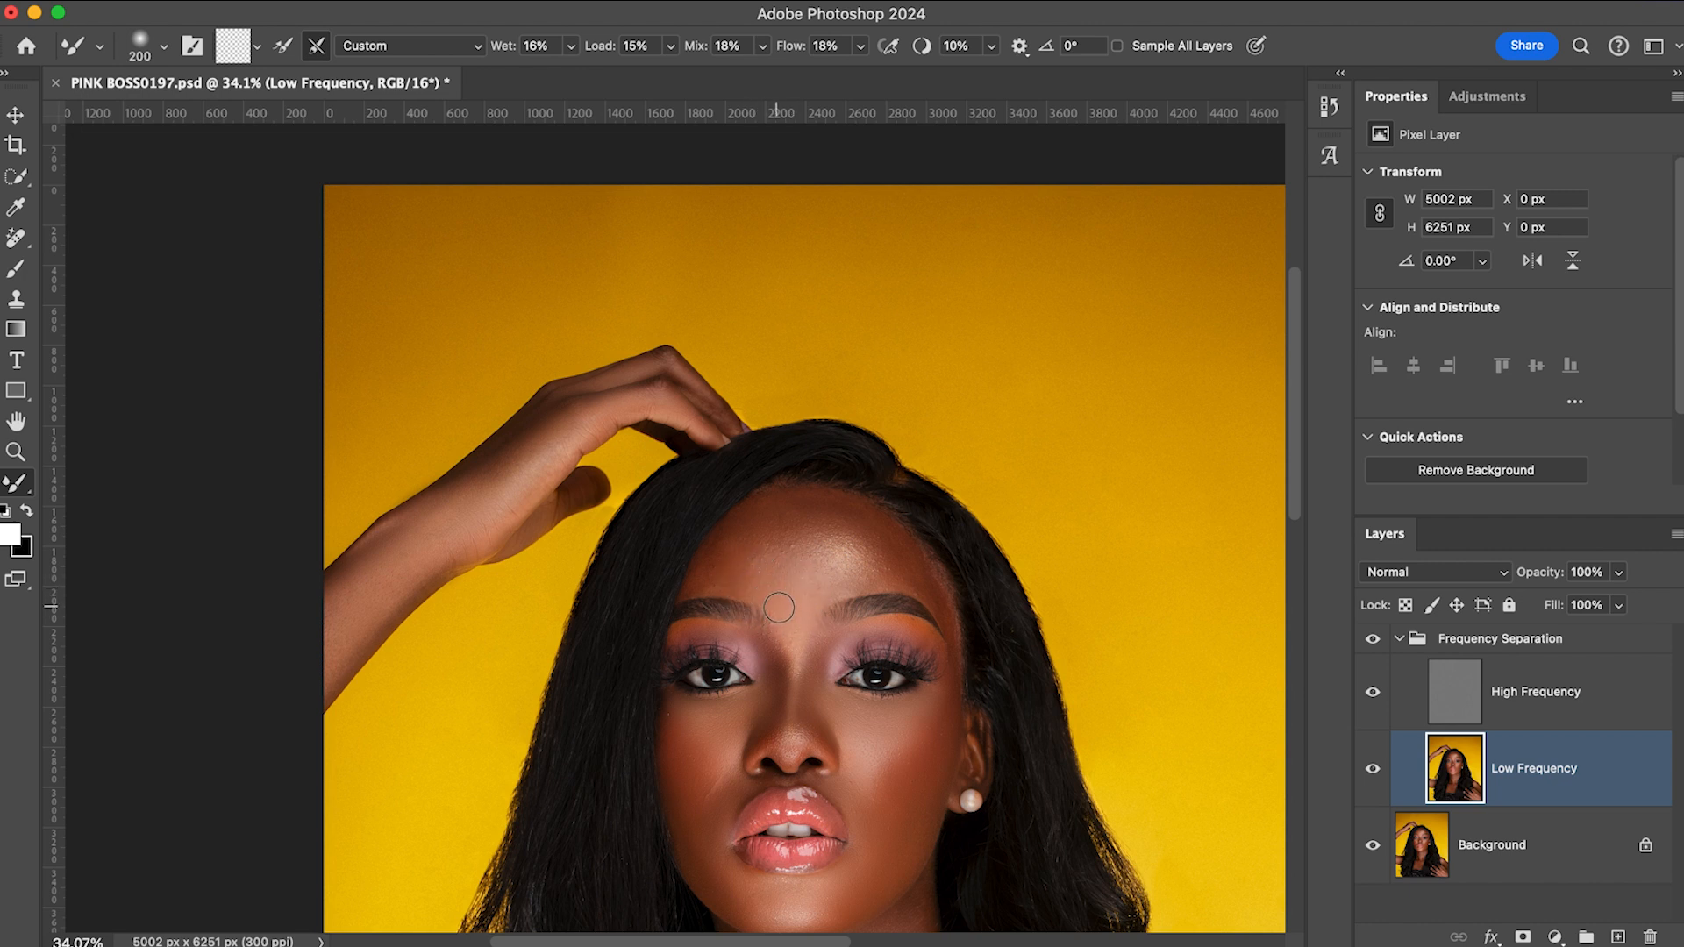
key(bracketright)
key(bracketleft)
drag(776, 576, 799, 576)
key(bracketleft)
key(bracketleft)
key(bracketright)
key(bracketright)
key(bracketleft)
key(bracketleft)
key(bracketright)
key(bracketleft)
key(bracketleft)
key(bracketleft)
key(bracketleft)
key(bracketright)
key(bracketright)
key(bracketright)
key(bracketleft)
key(bracketleft)
key(bracketleft)
key(bracketleft)
key(bracketleft)
key(bracketright)
key(bracketright)
key(bracketright)
key(bracketright)
key(bracketright)
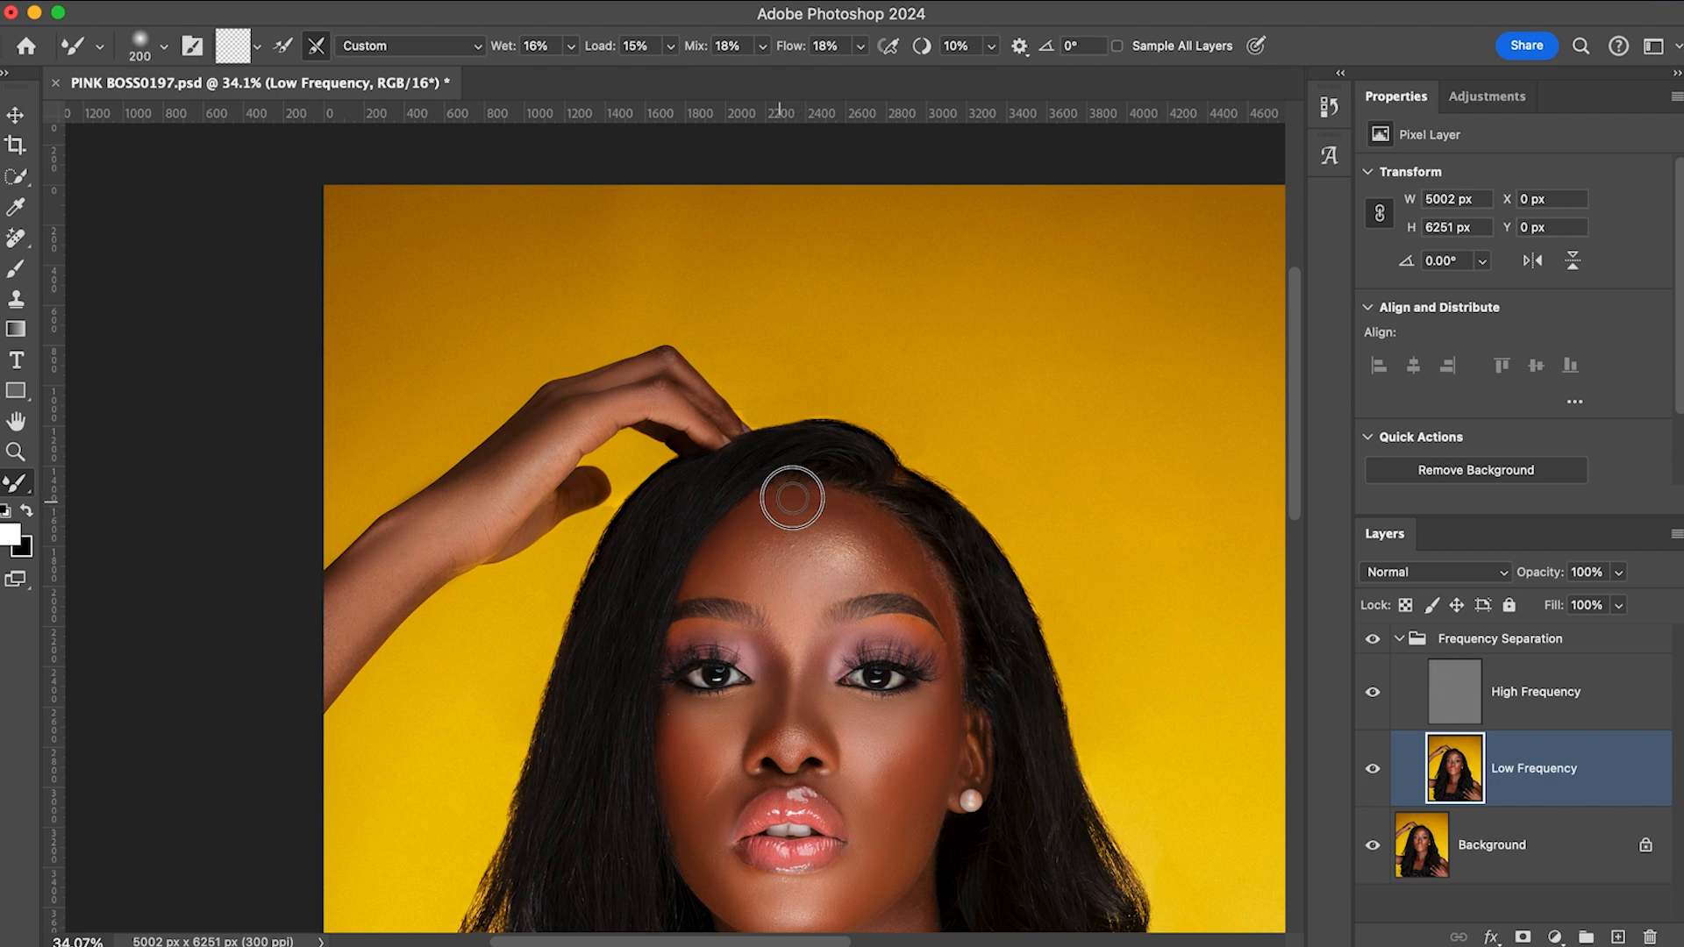
- Blend the upper forehead below the hairline with the Mixer Brush, varying the brush up to 400 px
key(bracketright)
key(bracketright)
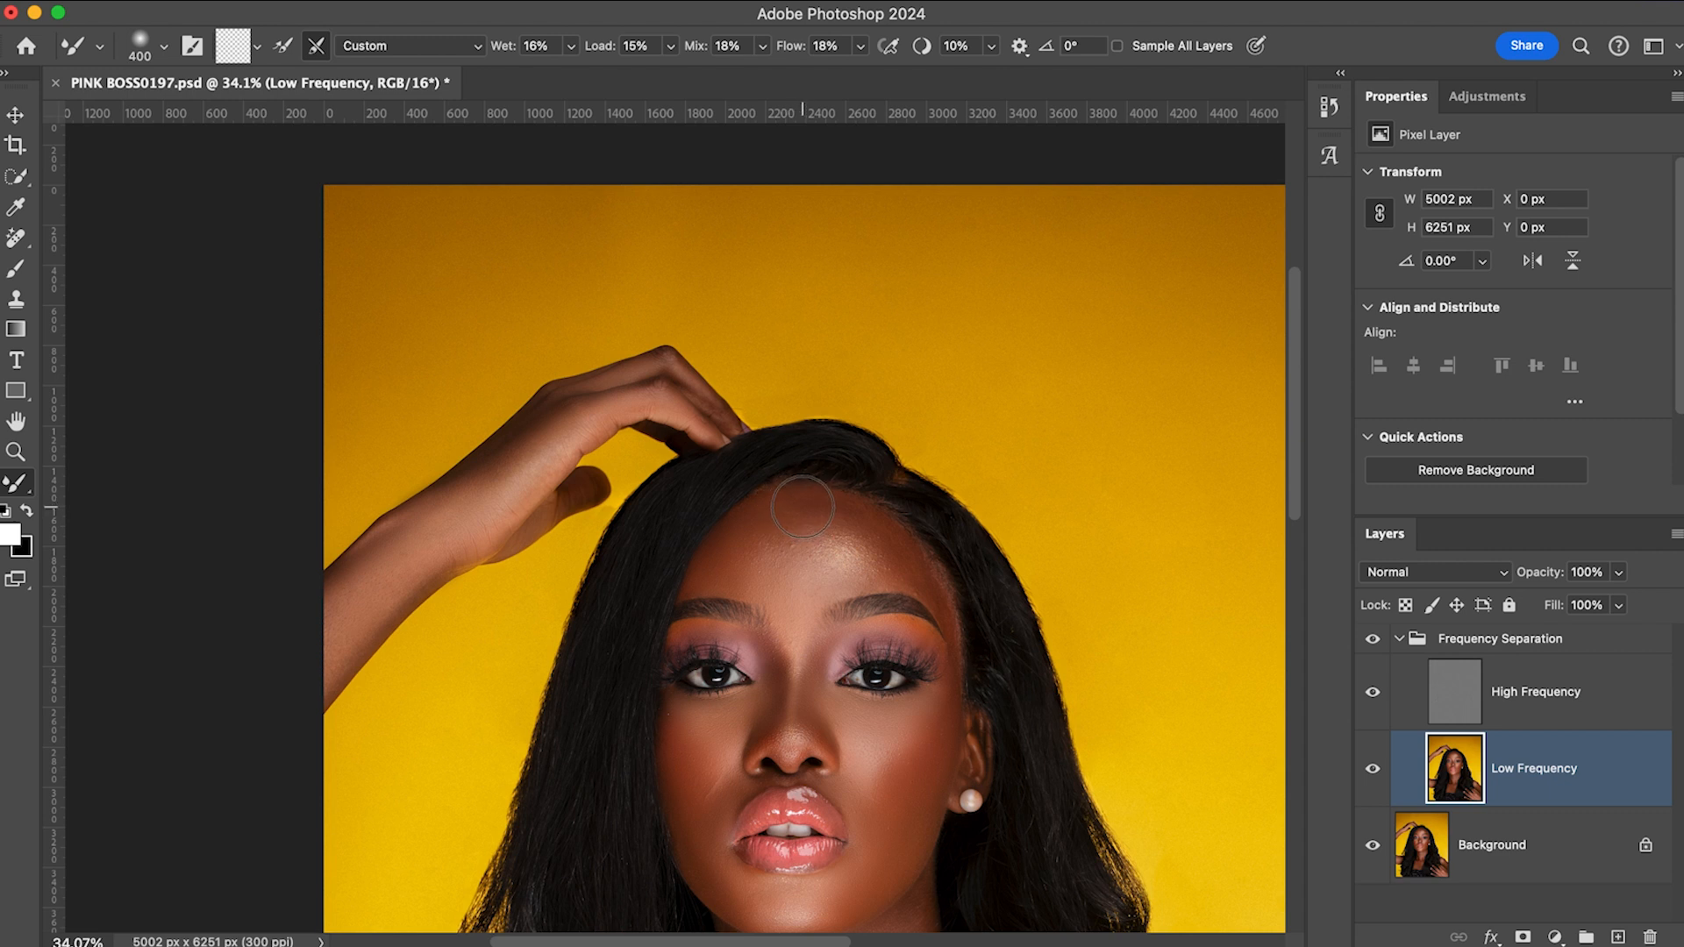
key(bracketleft)
key(bracketleft)
key(bracketleft)
key(bracketleft)
key(bracketright)
key(bracketright)
key(bracketright)
key(bracketright)
key(bracketright)
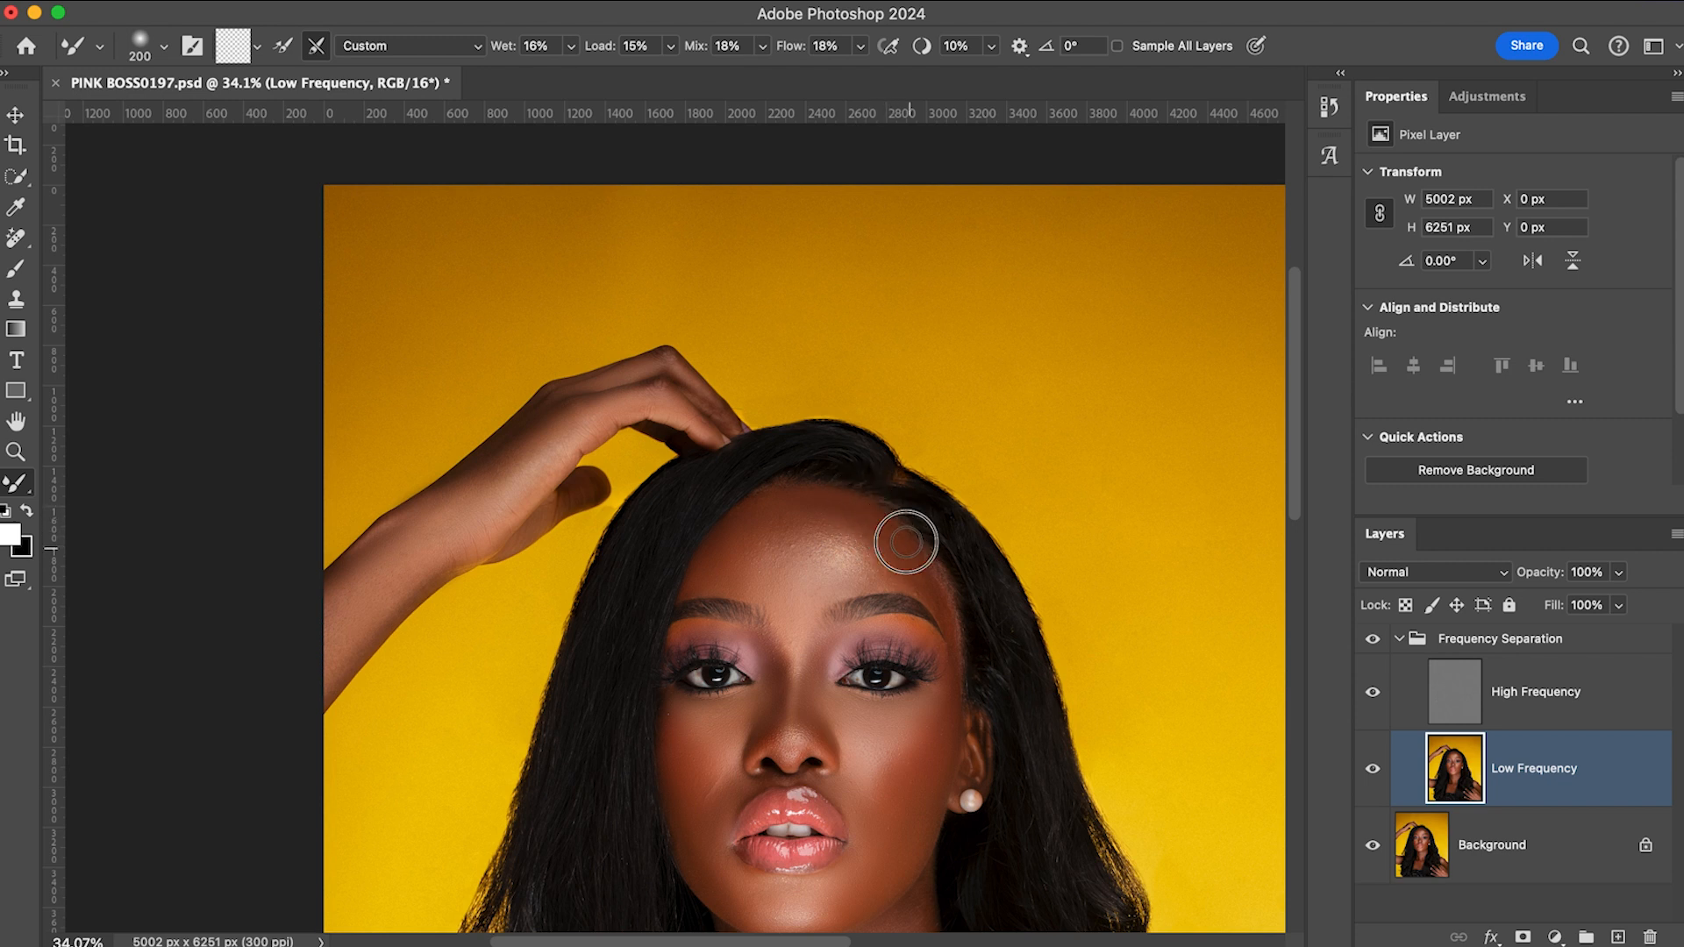
- Smooth the earring-side temple and forehead with the Mixer Brush between 150 and 175 px
key(bracketleft)
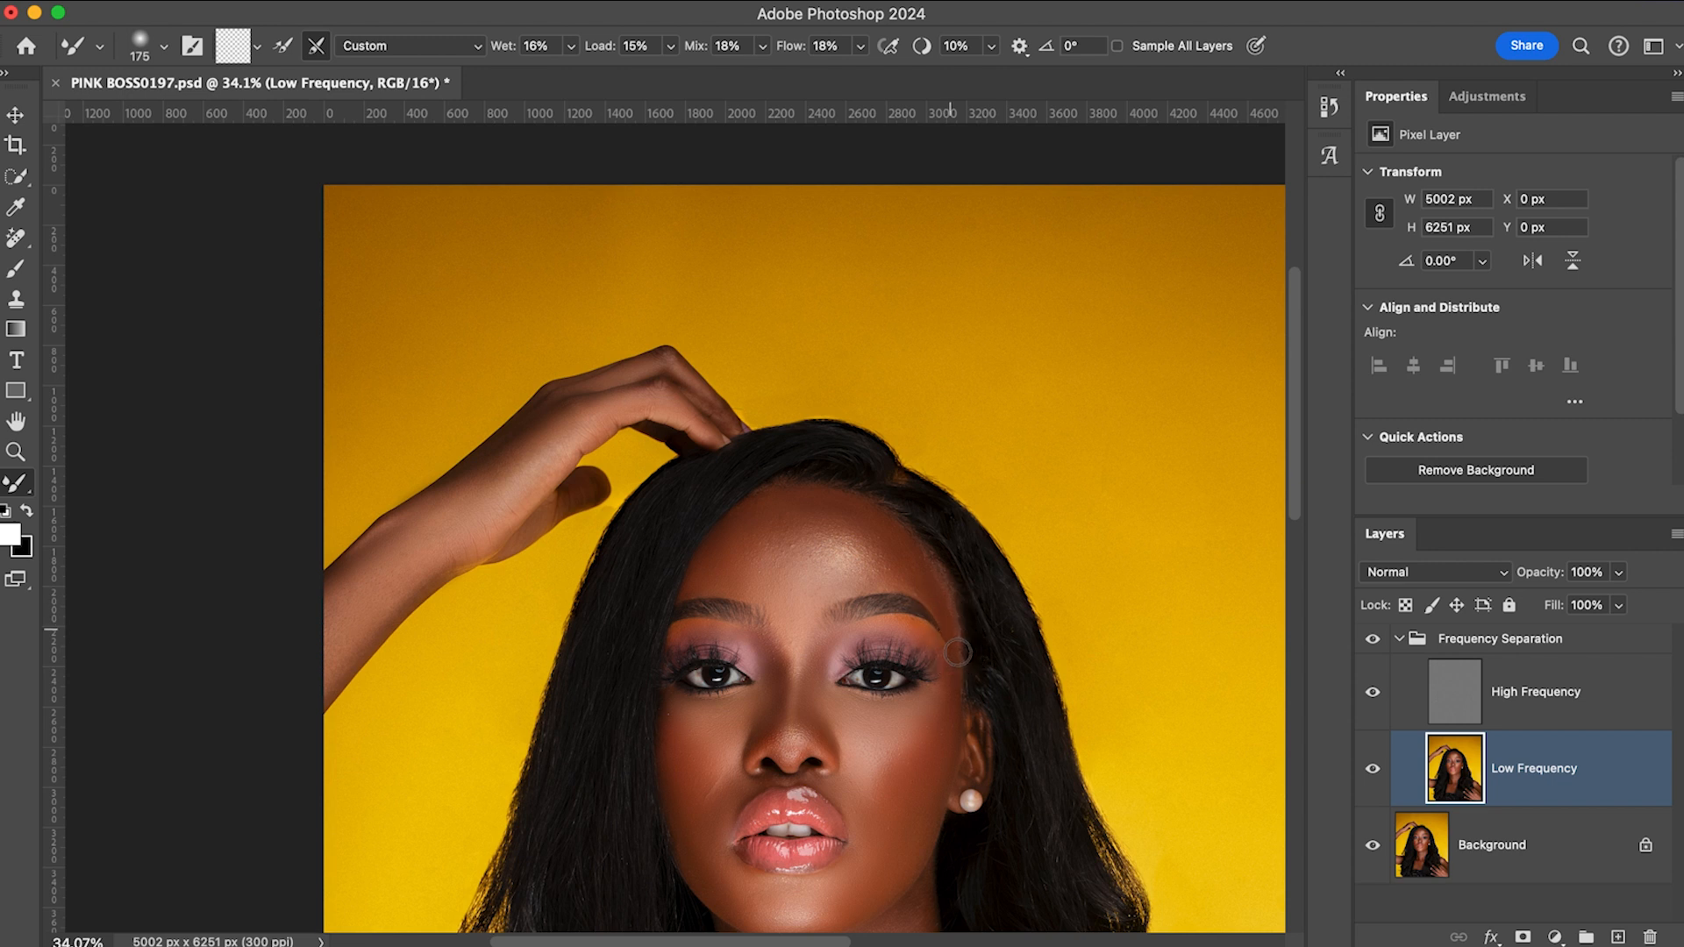
mouse_move(917, 590)
mouse_down()
mouse_move(902, 584)
mouse_move(921, 549)
mouse_move(899, 542)
mouse_up()
key(bracketleft)
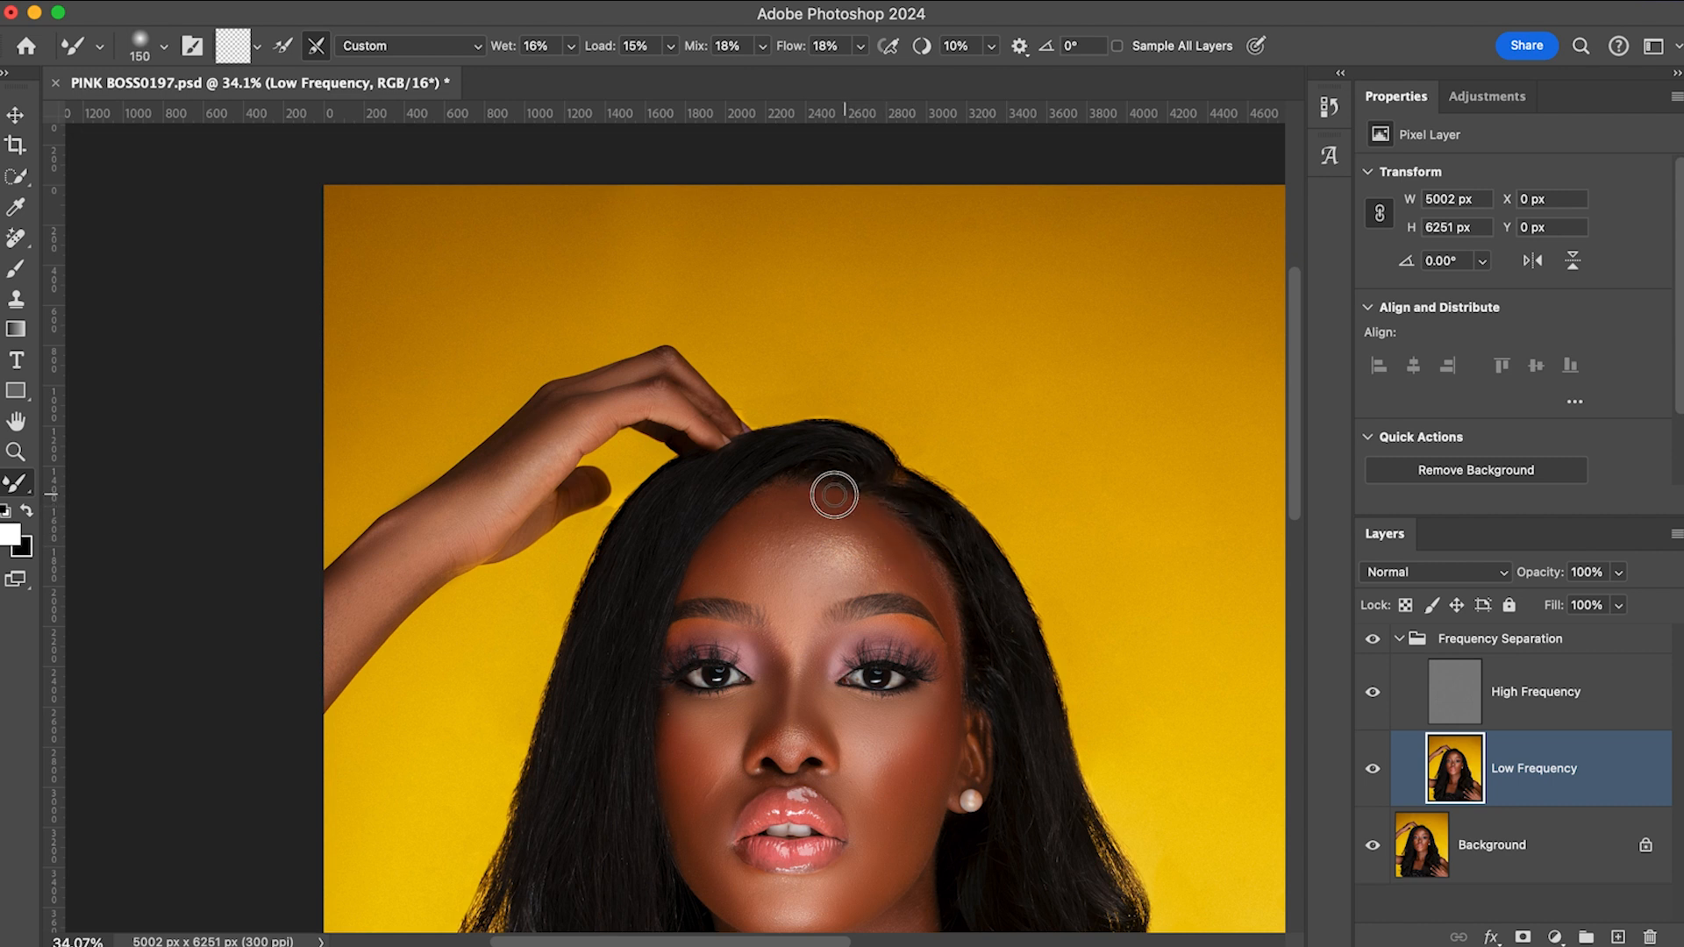
key(bracketright)
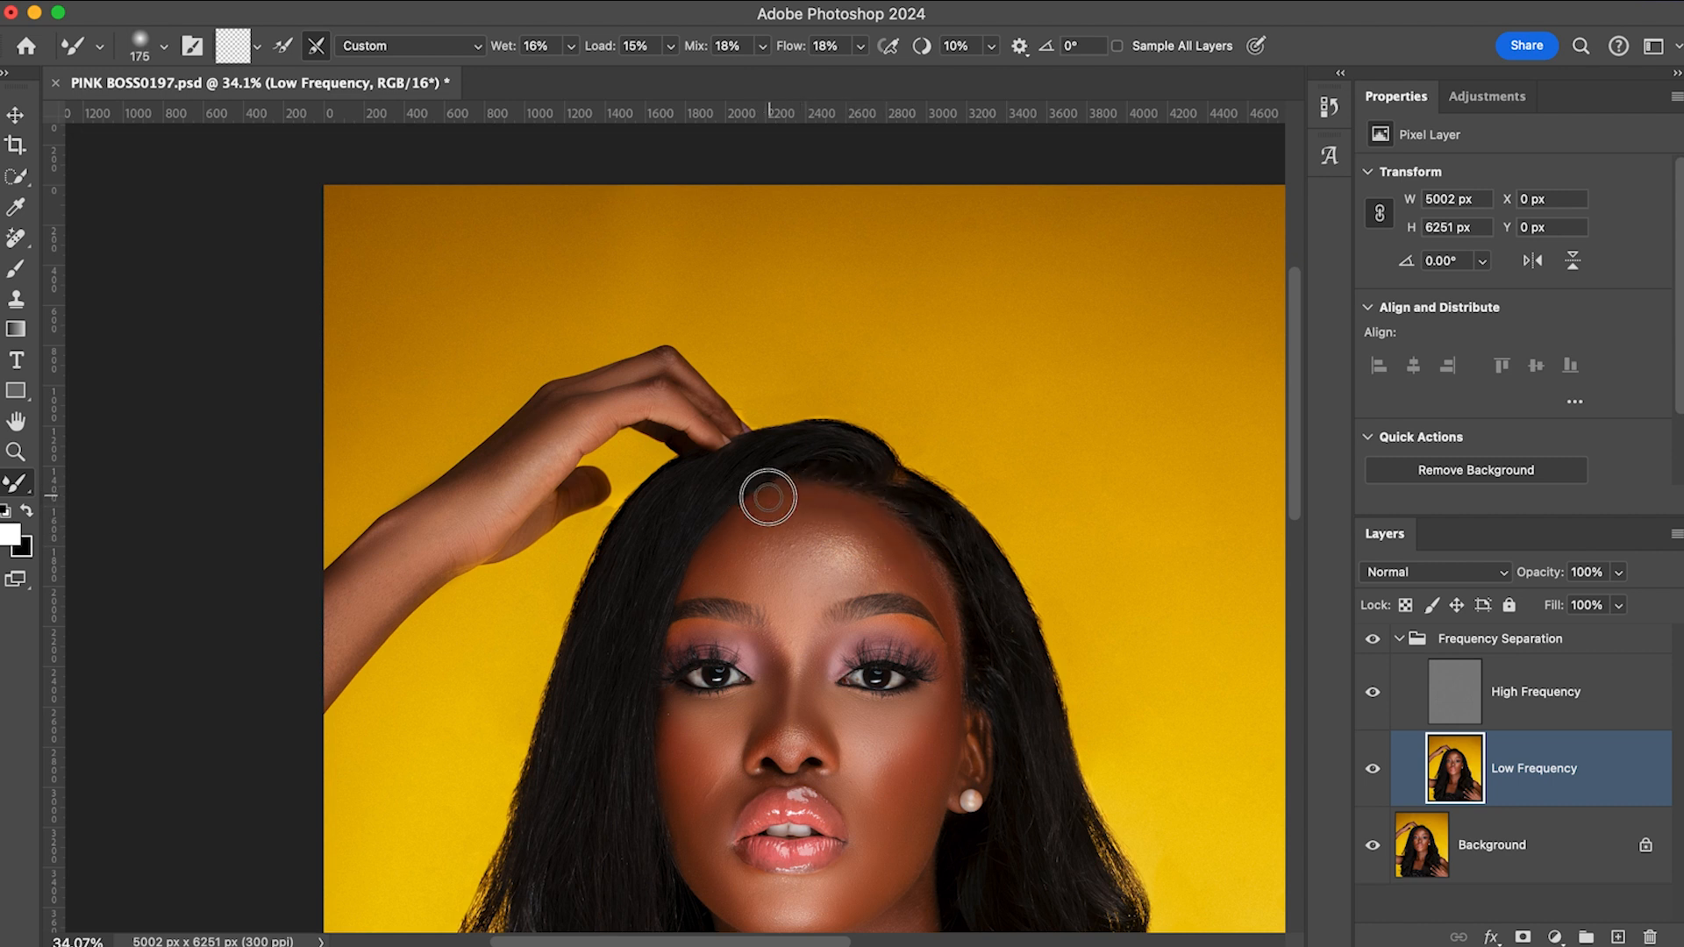
- Blend the forehead along the hairline opposite the earring, starting with a 150 px Mixer Brush, and save the document
key(bracketleft)
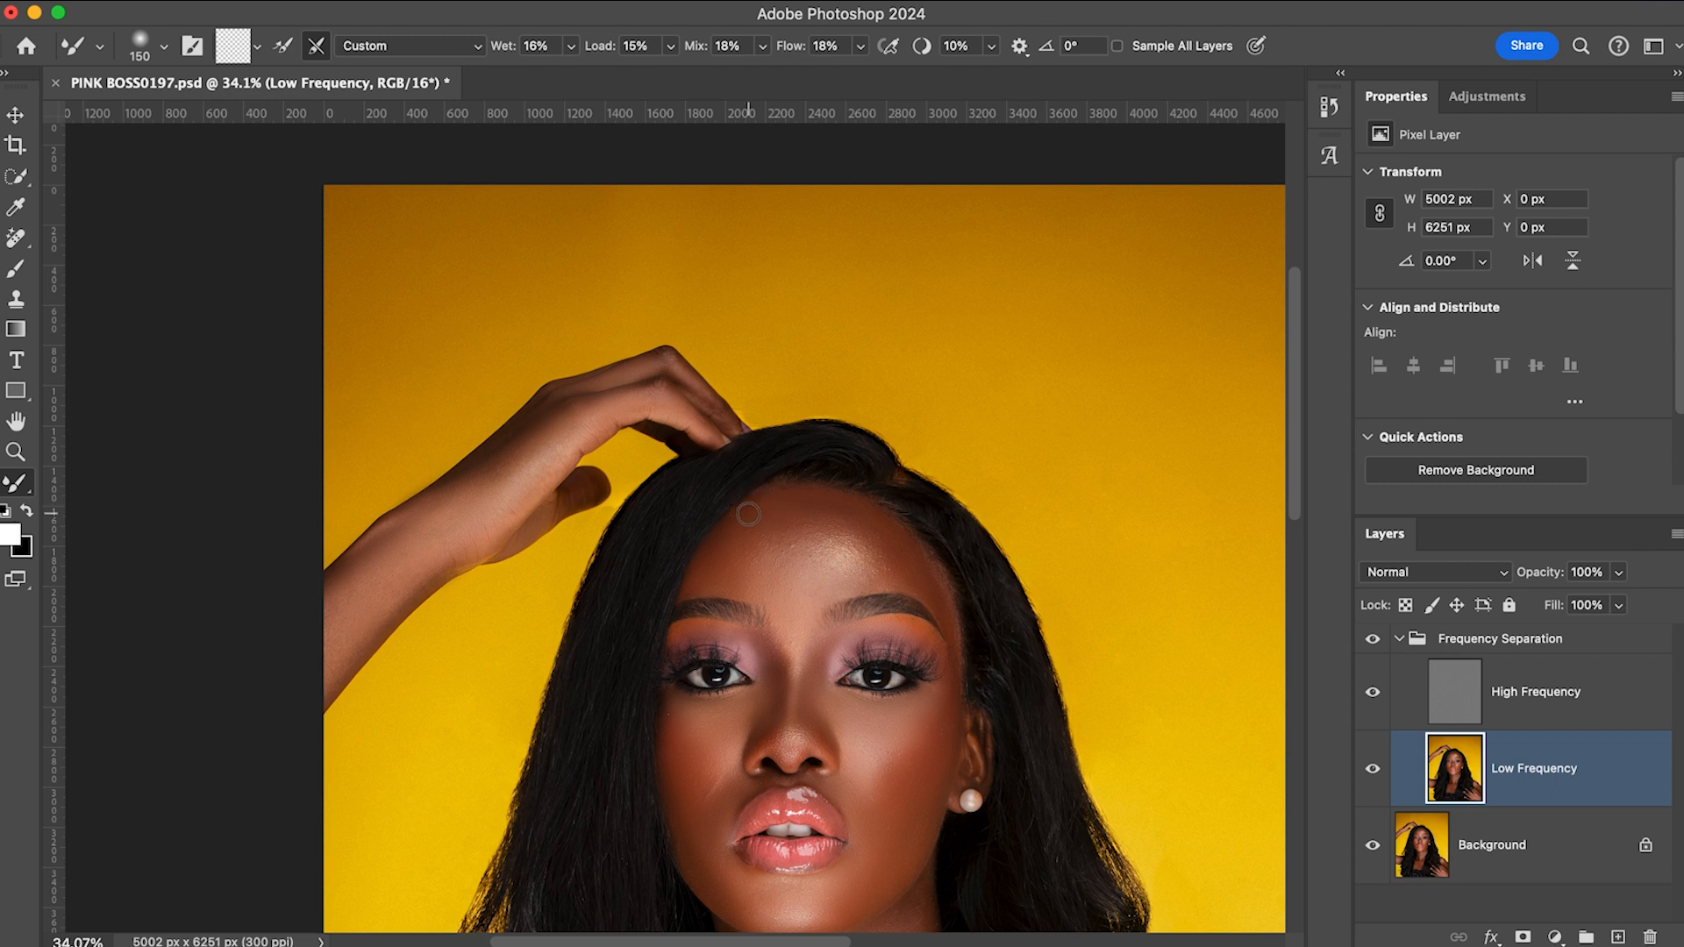
key(bracketleft)
key(bracketleft)
key(bracketright)
key(bracketright)
key(bracketright)
key(cmd+s)
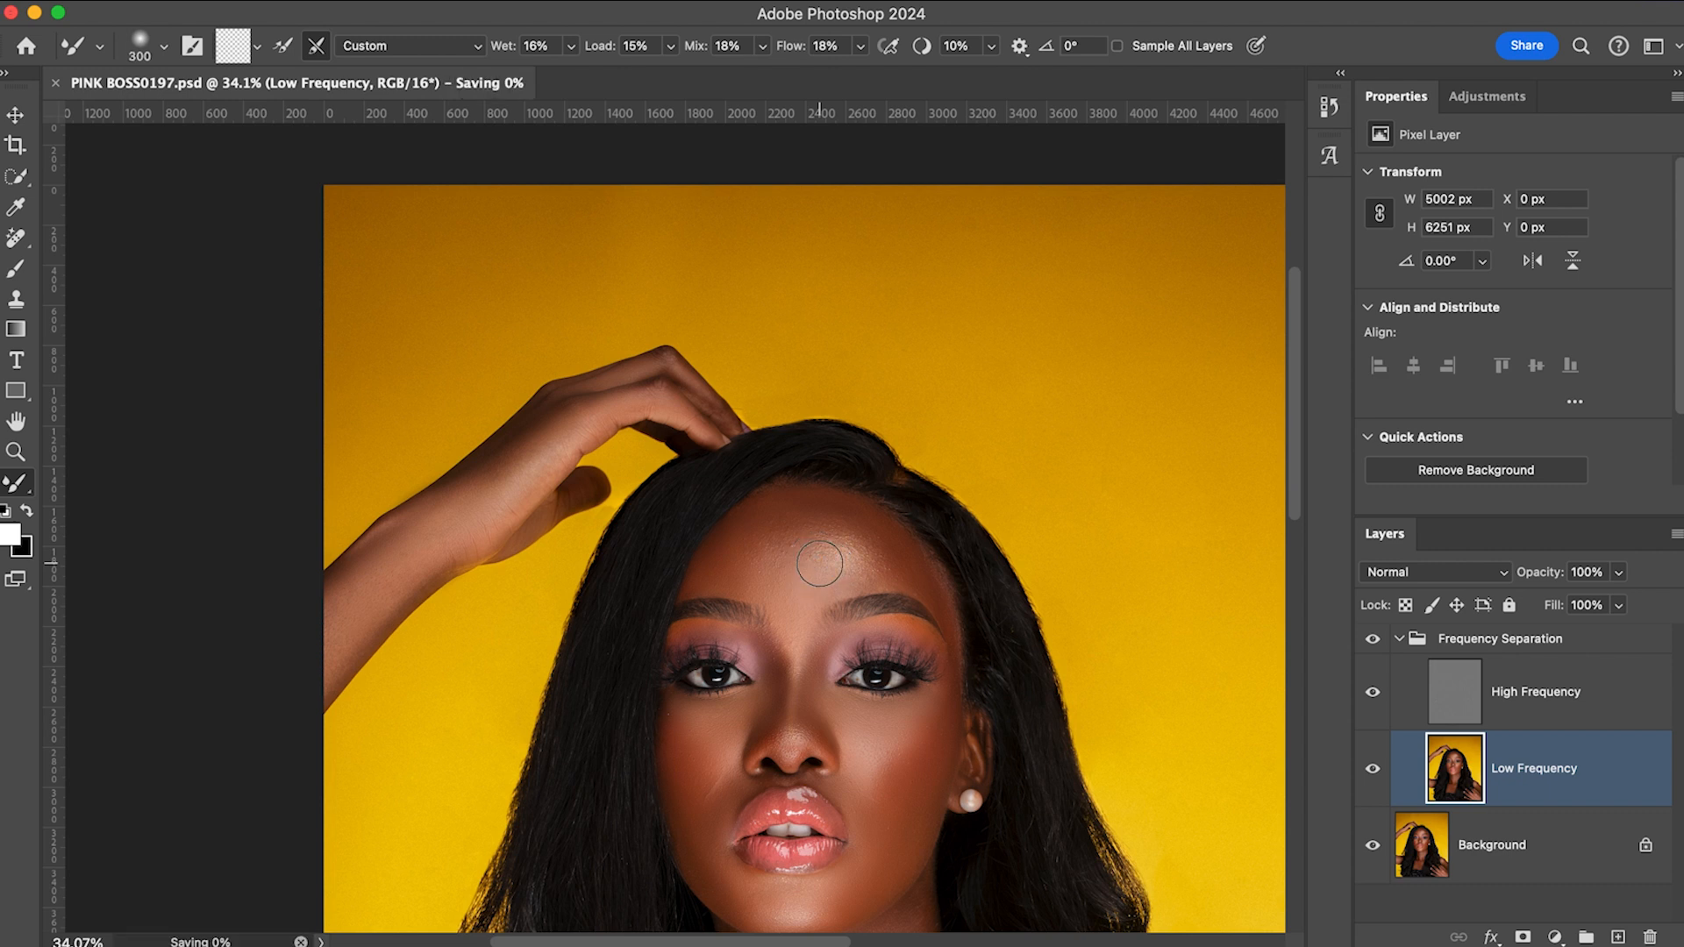
- Touch up the earring-side edge of the forehead with the Mixer Brush, reducing the brush from 175 to 100 px
key(bracketleft)
scroll(819, 563, down, 1)
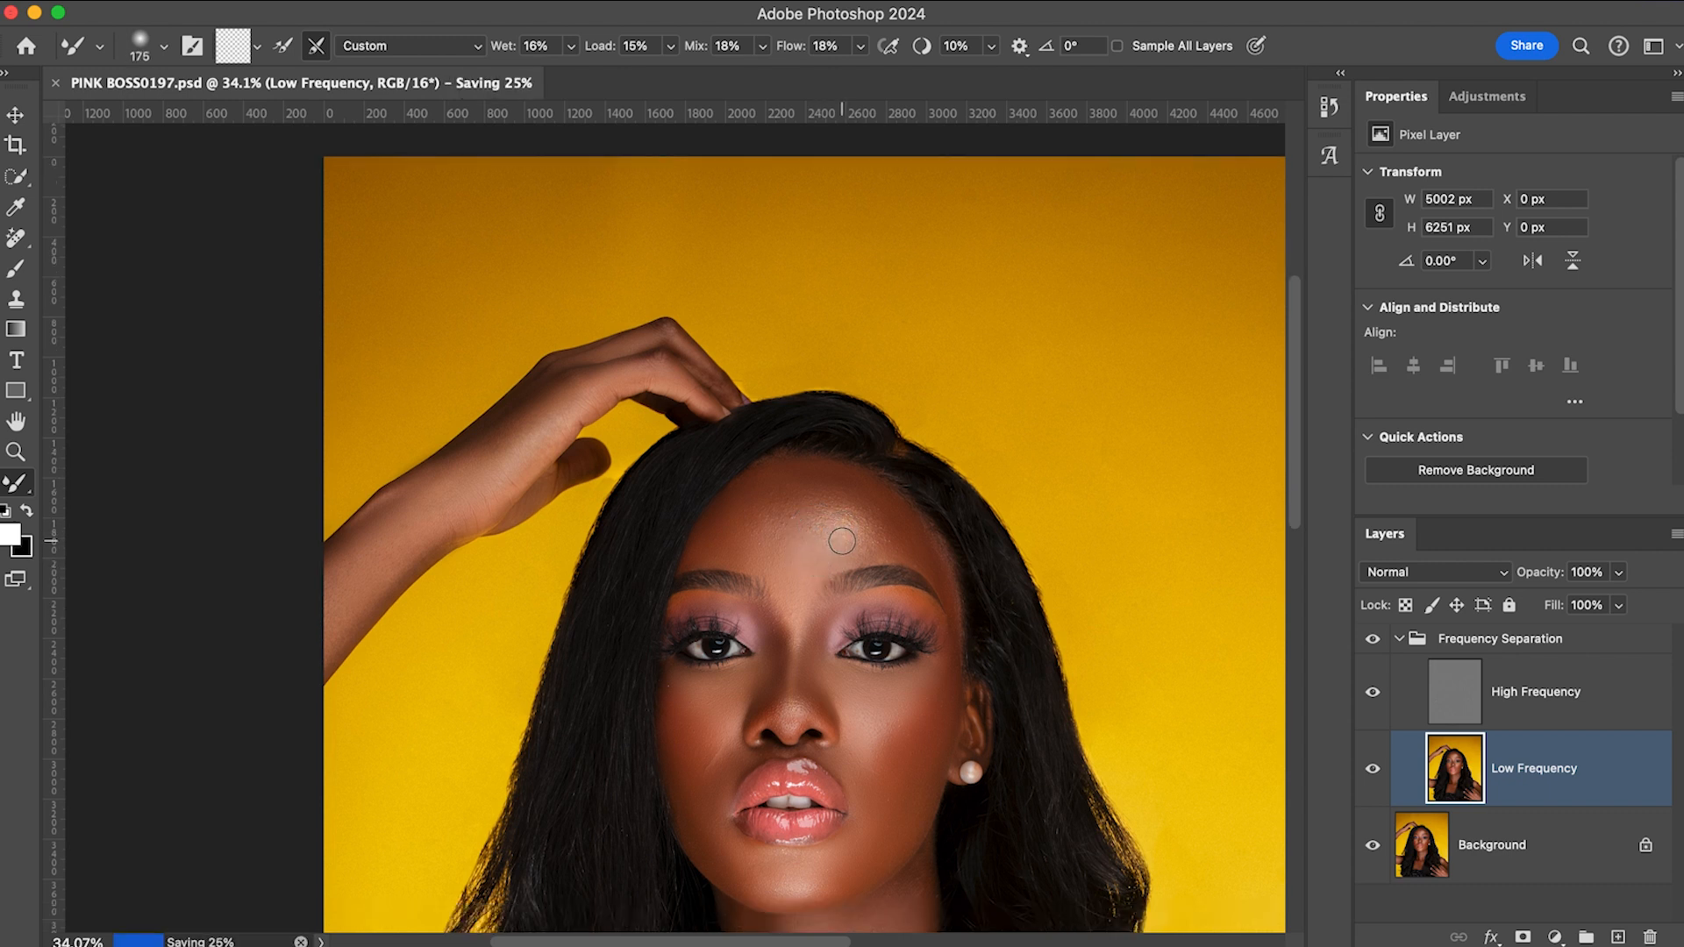
mouse_move(901, 544)
mouse_down()
mouse_move(873, 534)
mouse_move(913, 558)
mouse_up()
key(bracketleft)
key(bracketleft)
key(bracketleft)
key(bracketleft)
key(bracketleft)
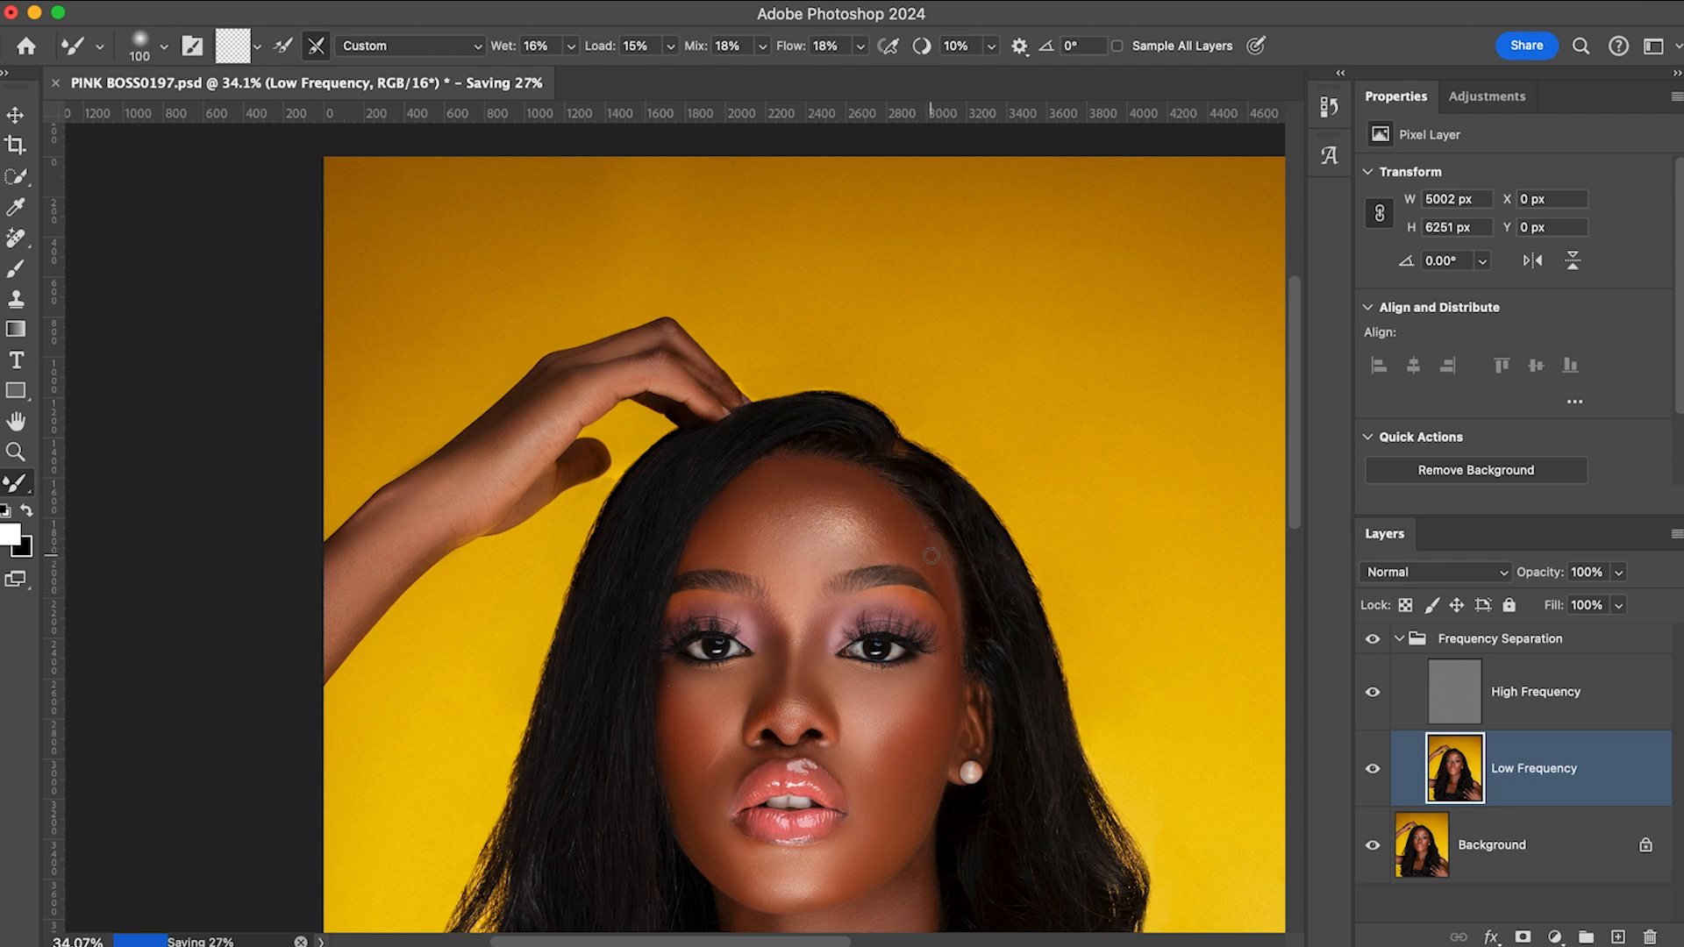
- Blend along the earring-side hairline with the Mixer Brush between 150 and 200 px
key(bracketright)
key(bracketright)
key(bracketright)
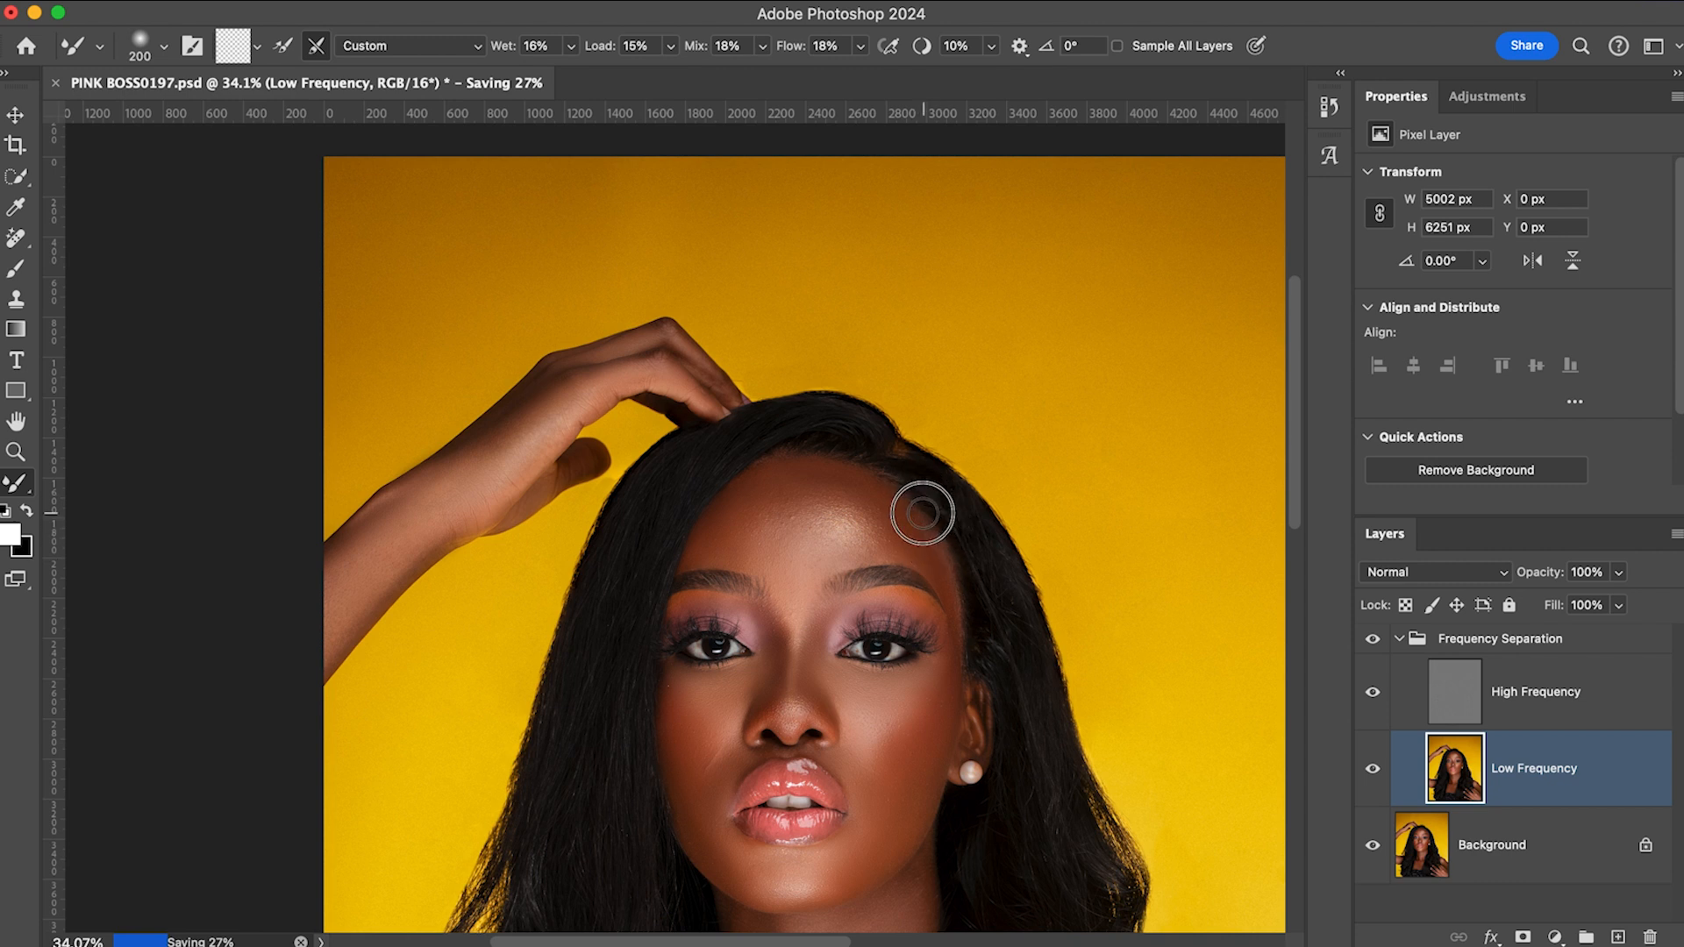
key(bracketleft)
key(bracketleft)
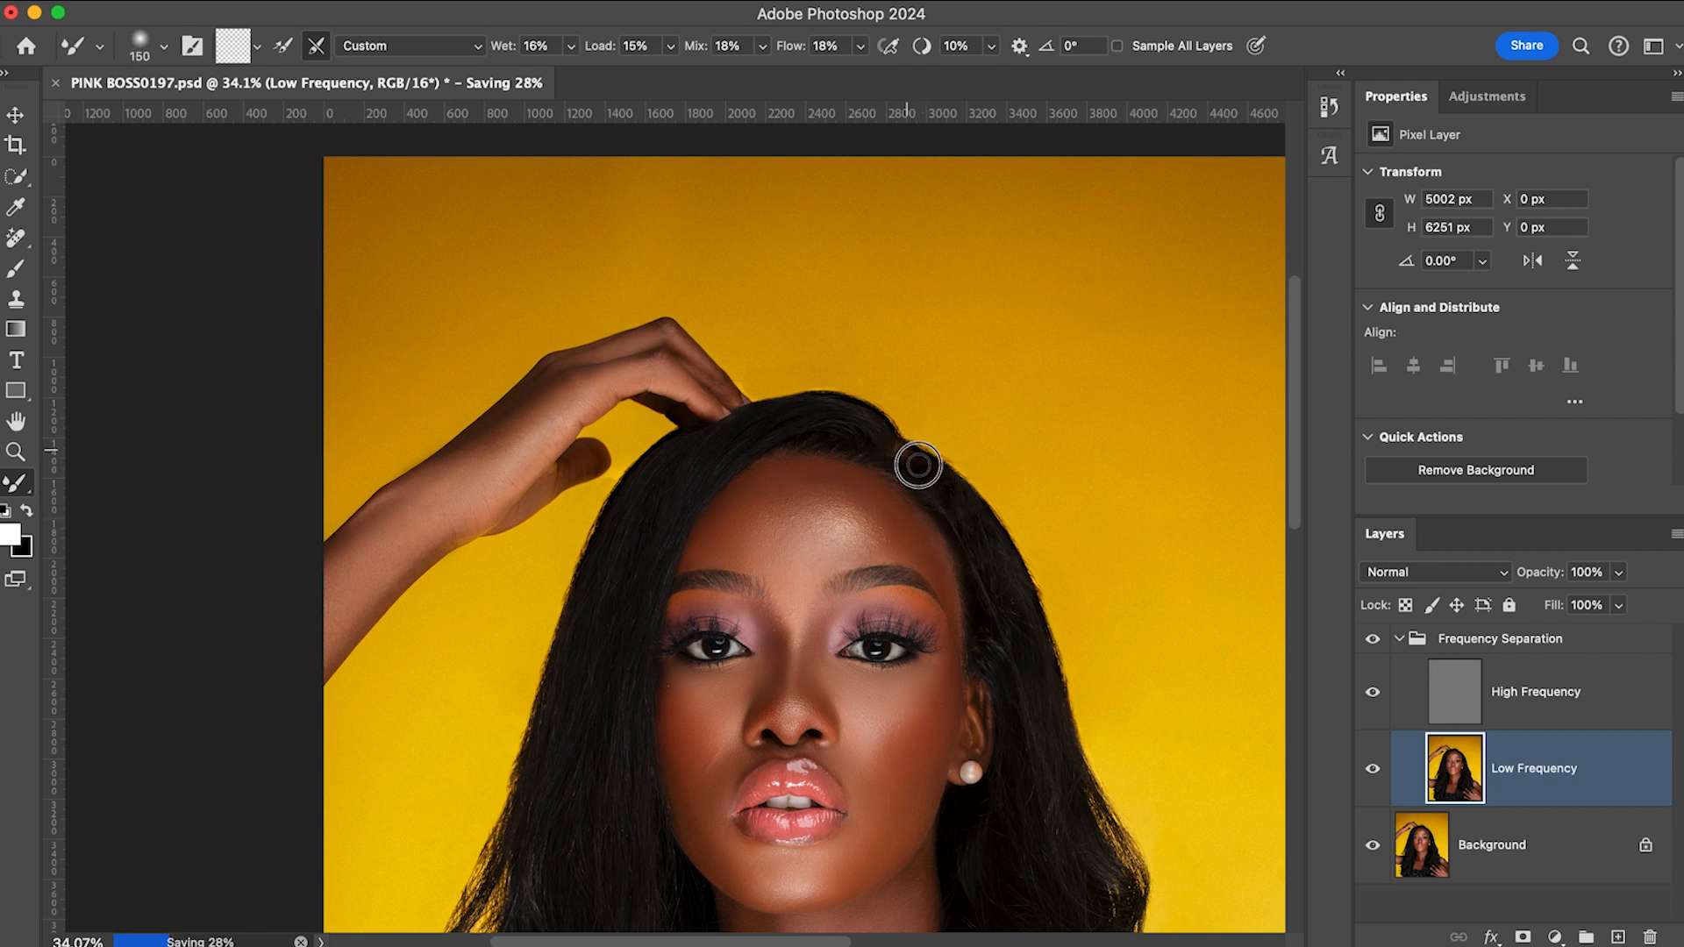
key(bracketright)
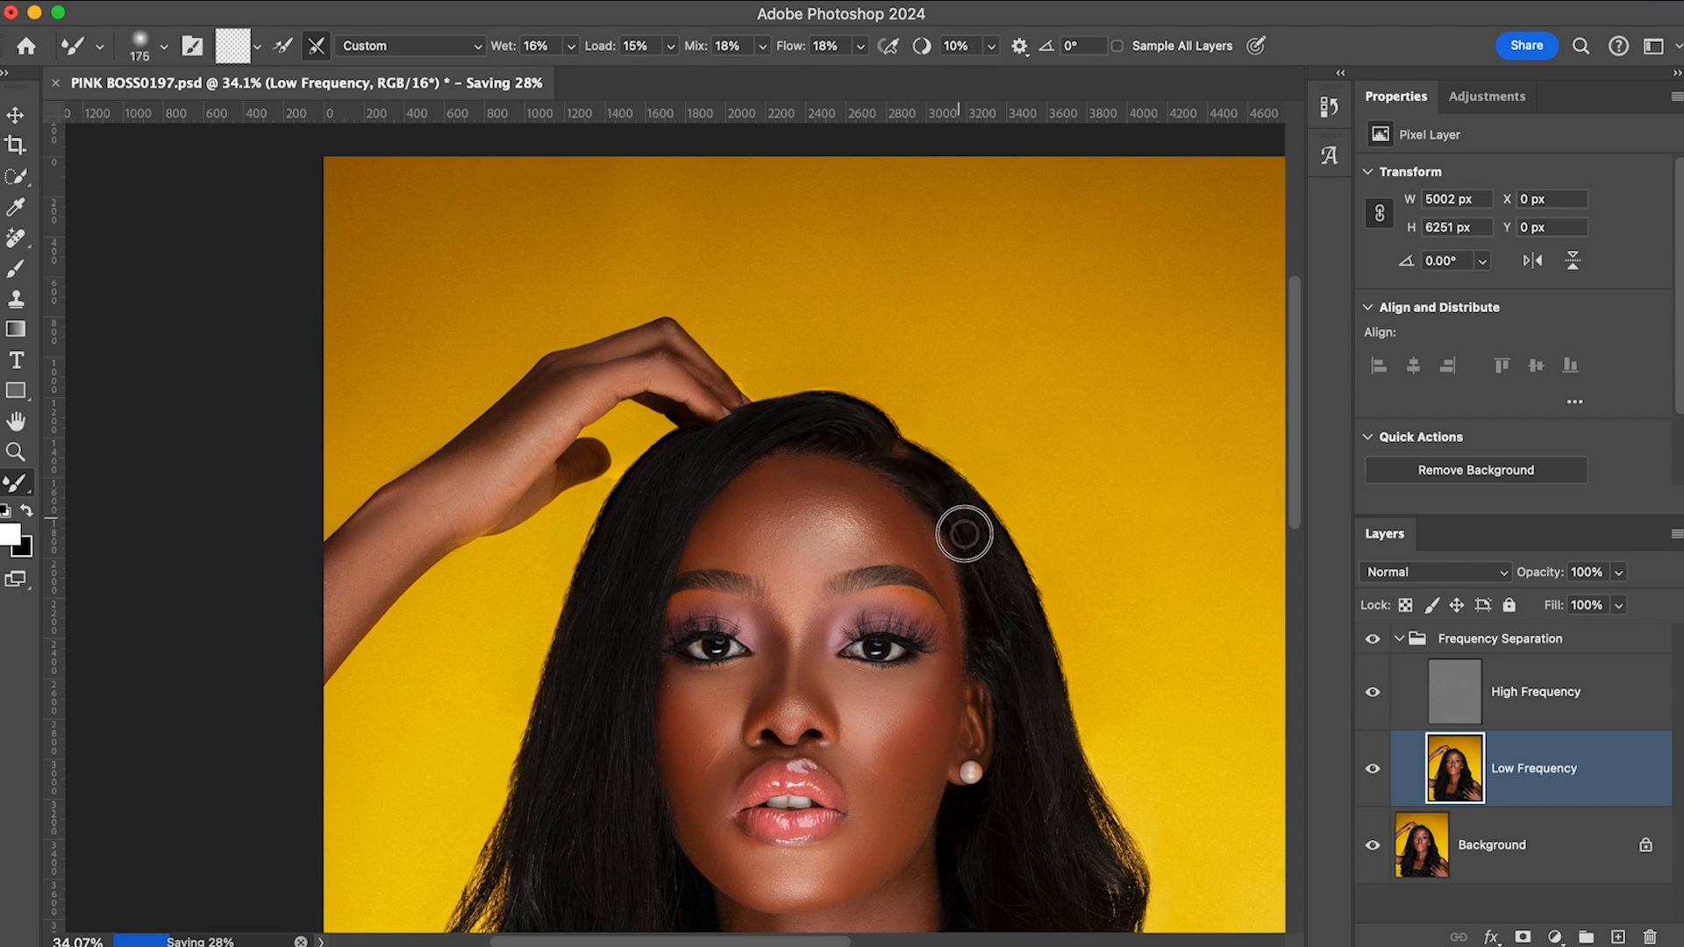
- Smooth the tones in the hair beside the earring with the Mixer Brush, enlarging the brush from 200 to 300 px
key(bracketright)
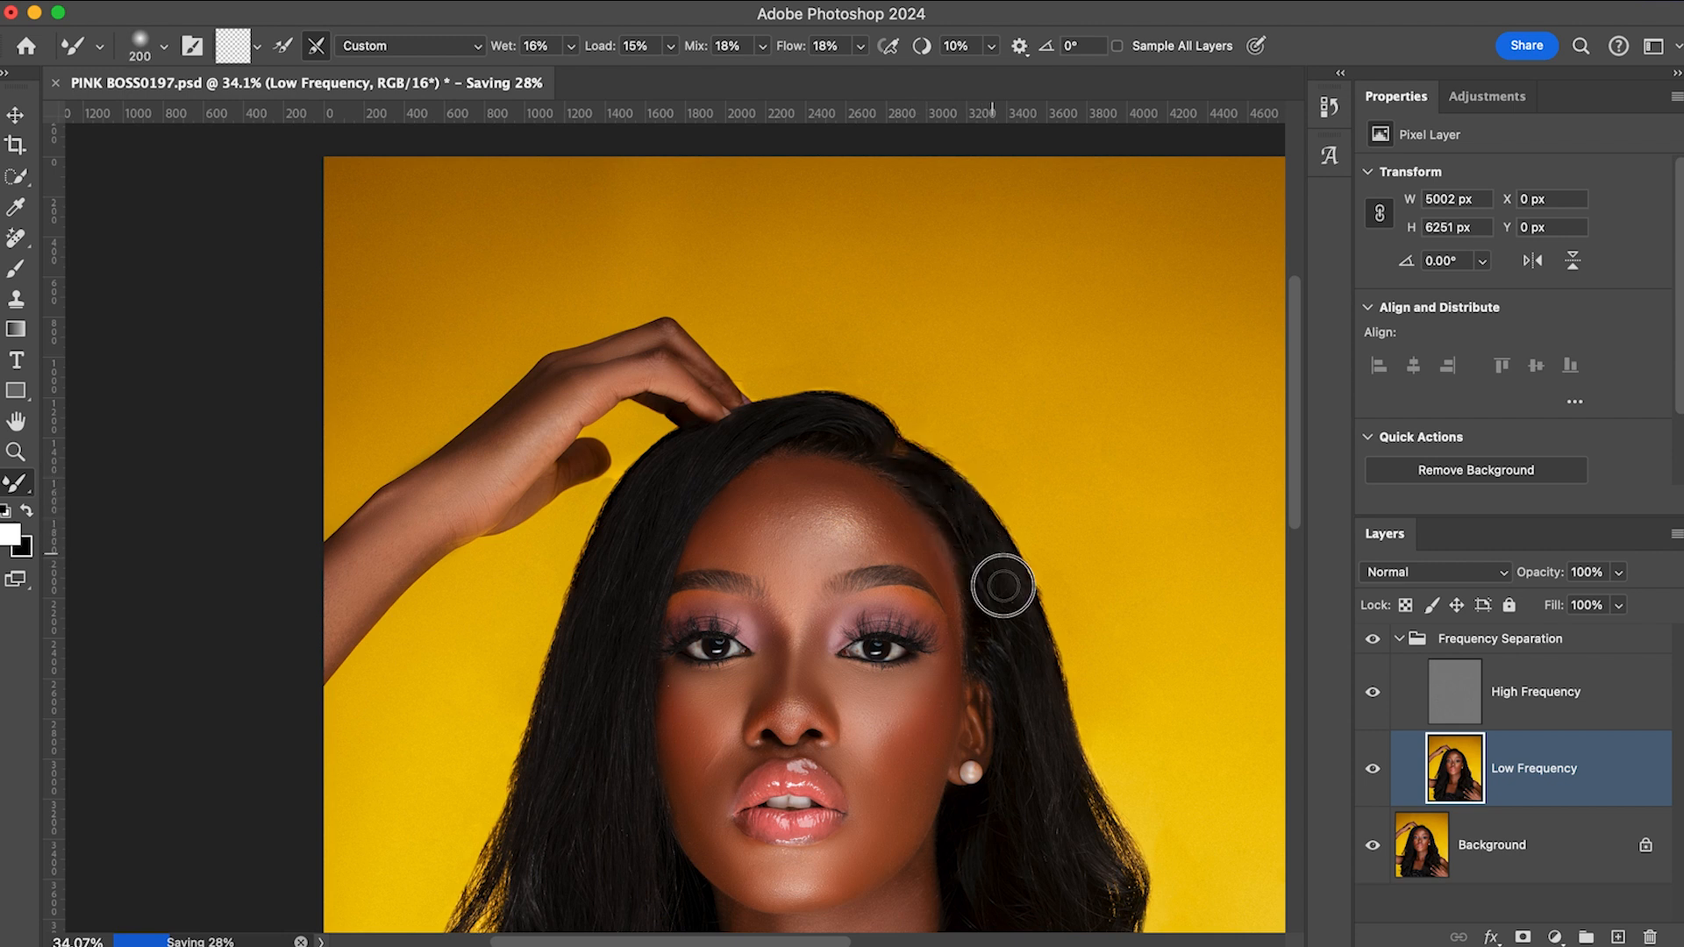
key(bracketright)
key(bracketright)
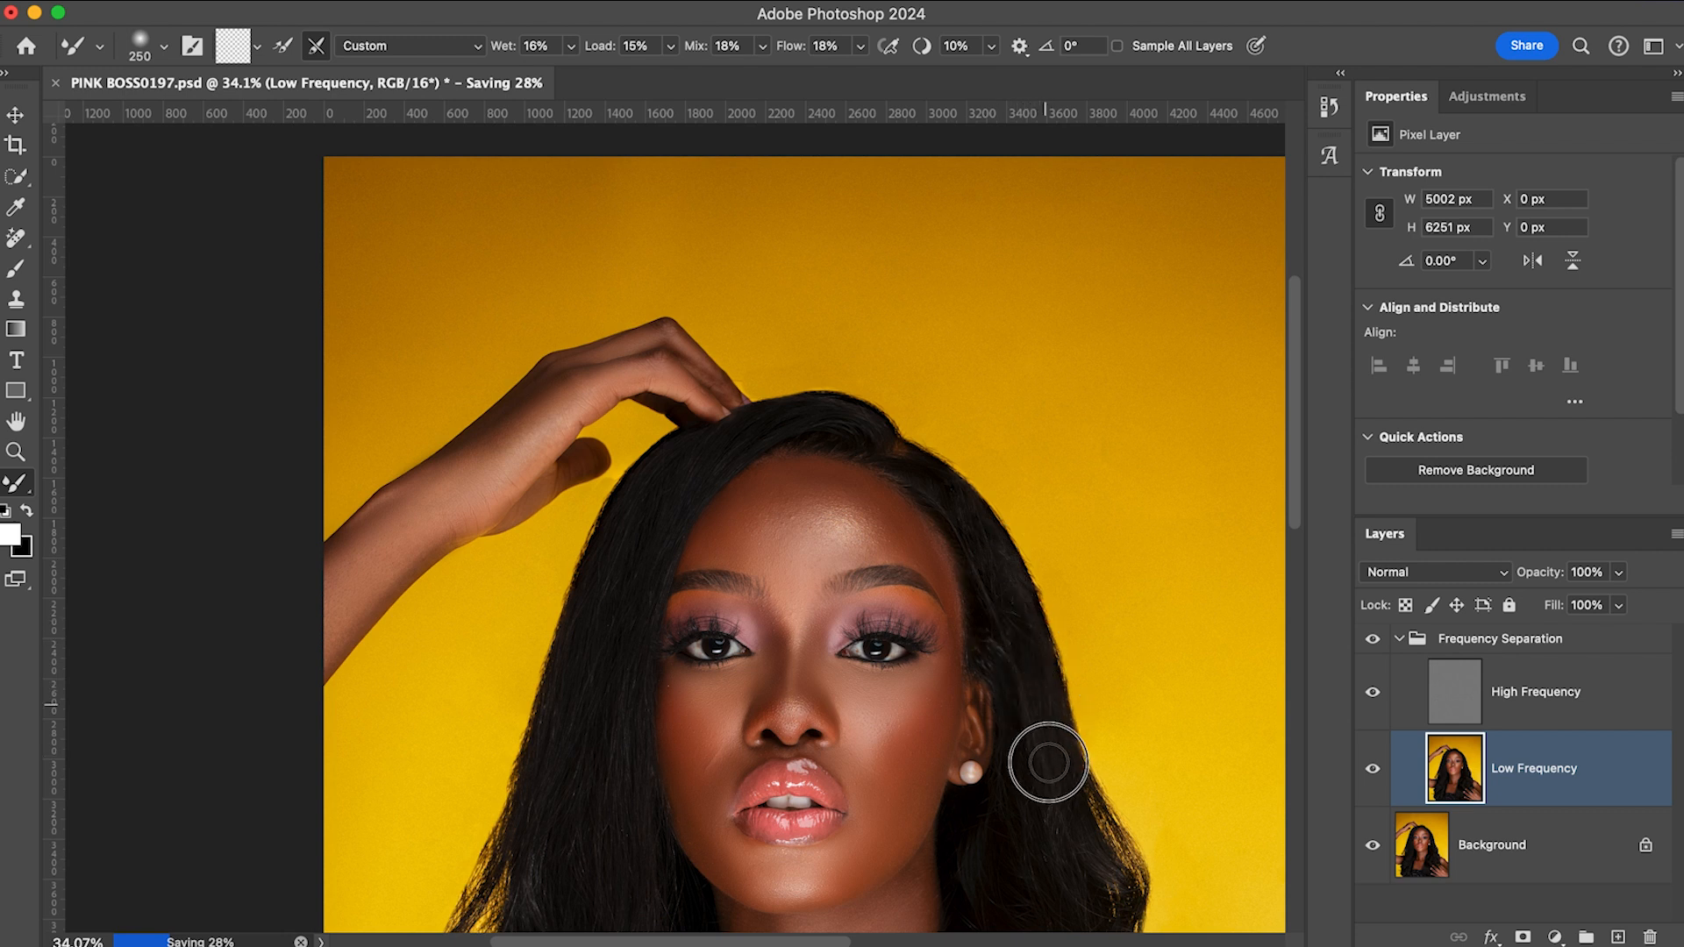
key(bracketright)
key(bracketright)
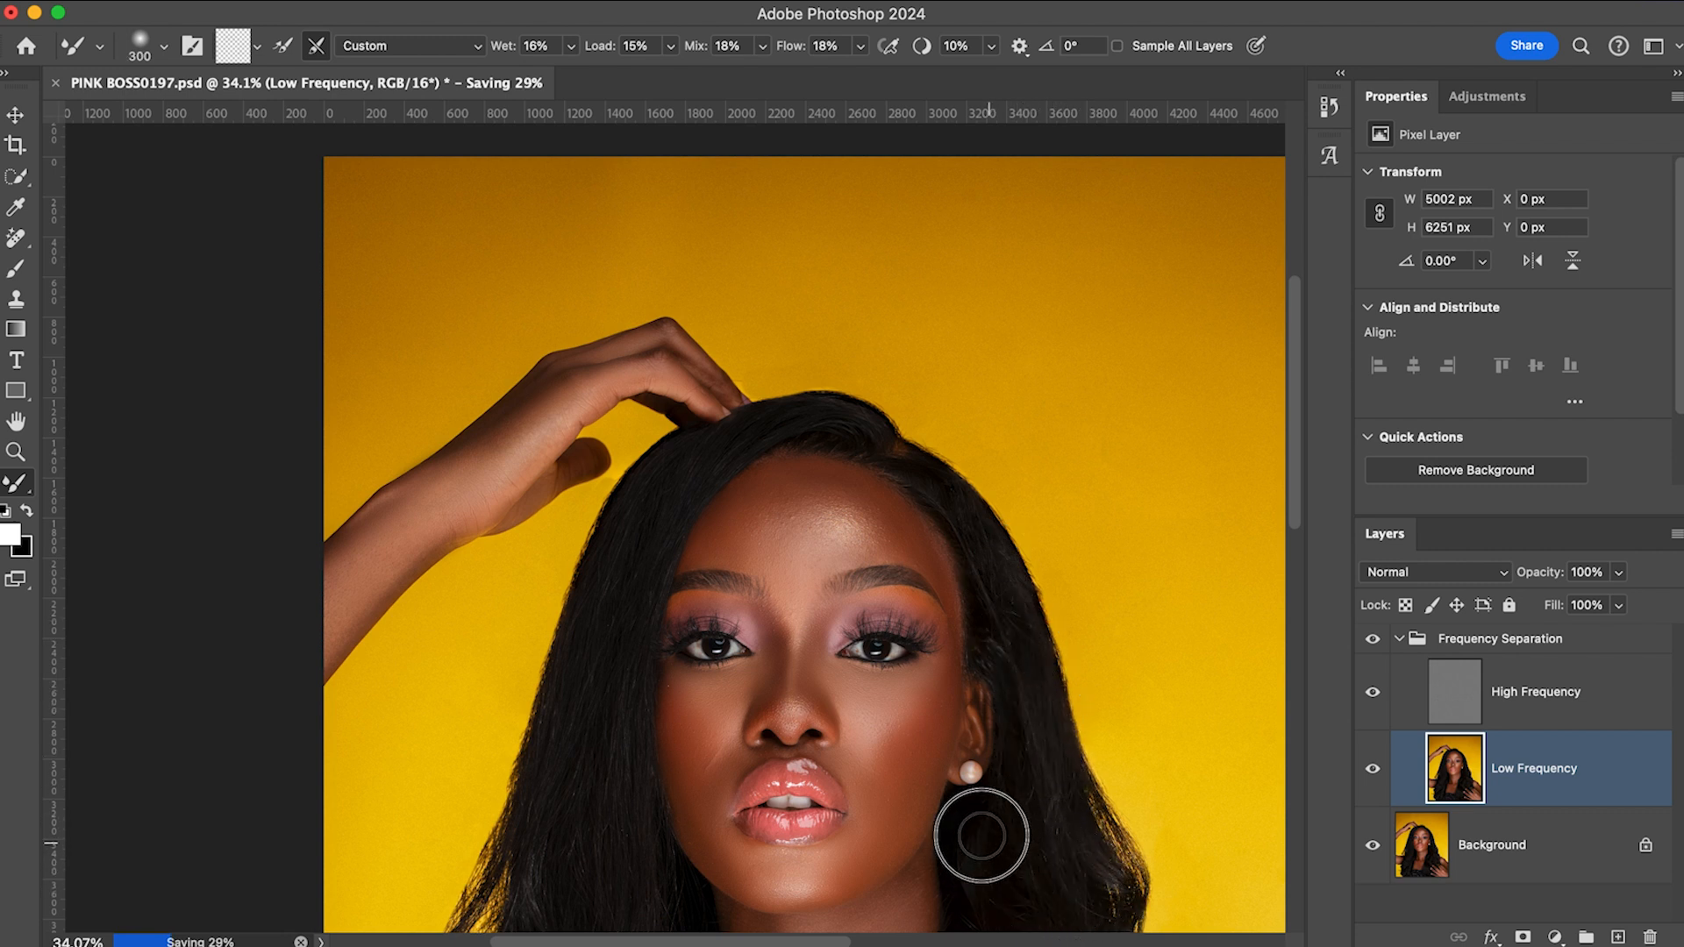
- Smooth the tones in the hair opposite the earring with the Mixer Brush, enlarging the brush from 500 to 800 px
key(bracketright)
key(bracketright)
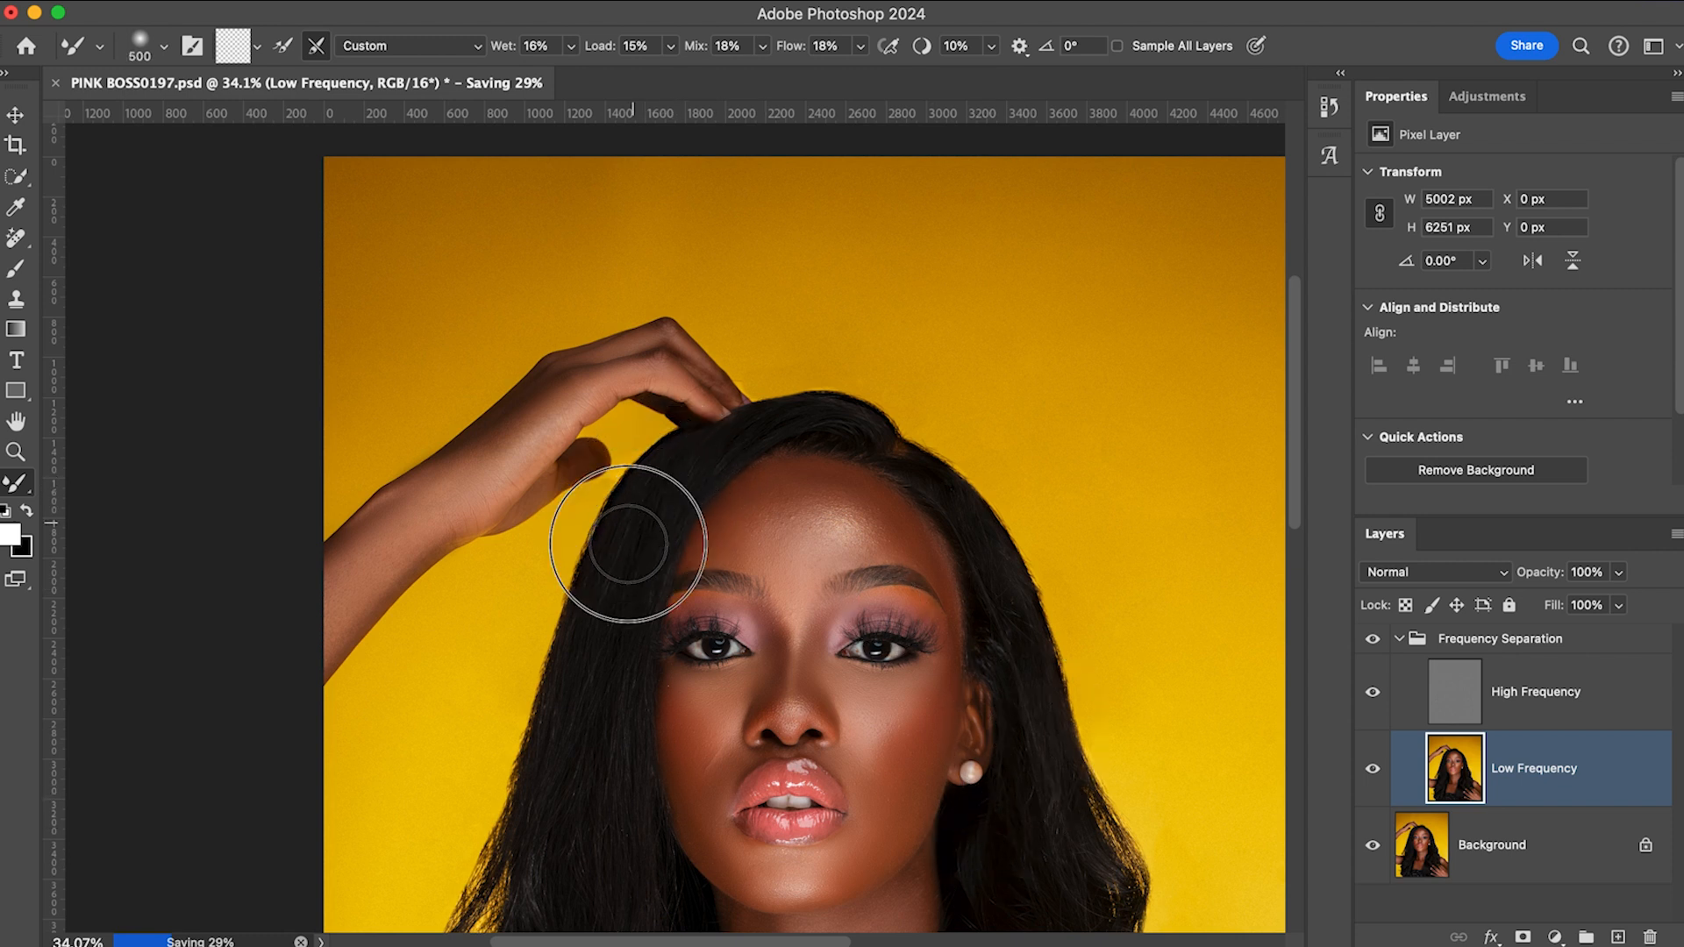
key(bracketright)
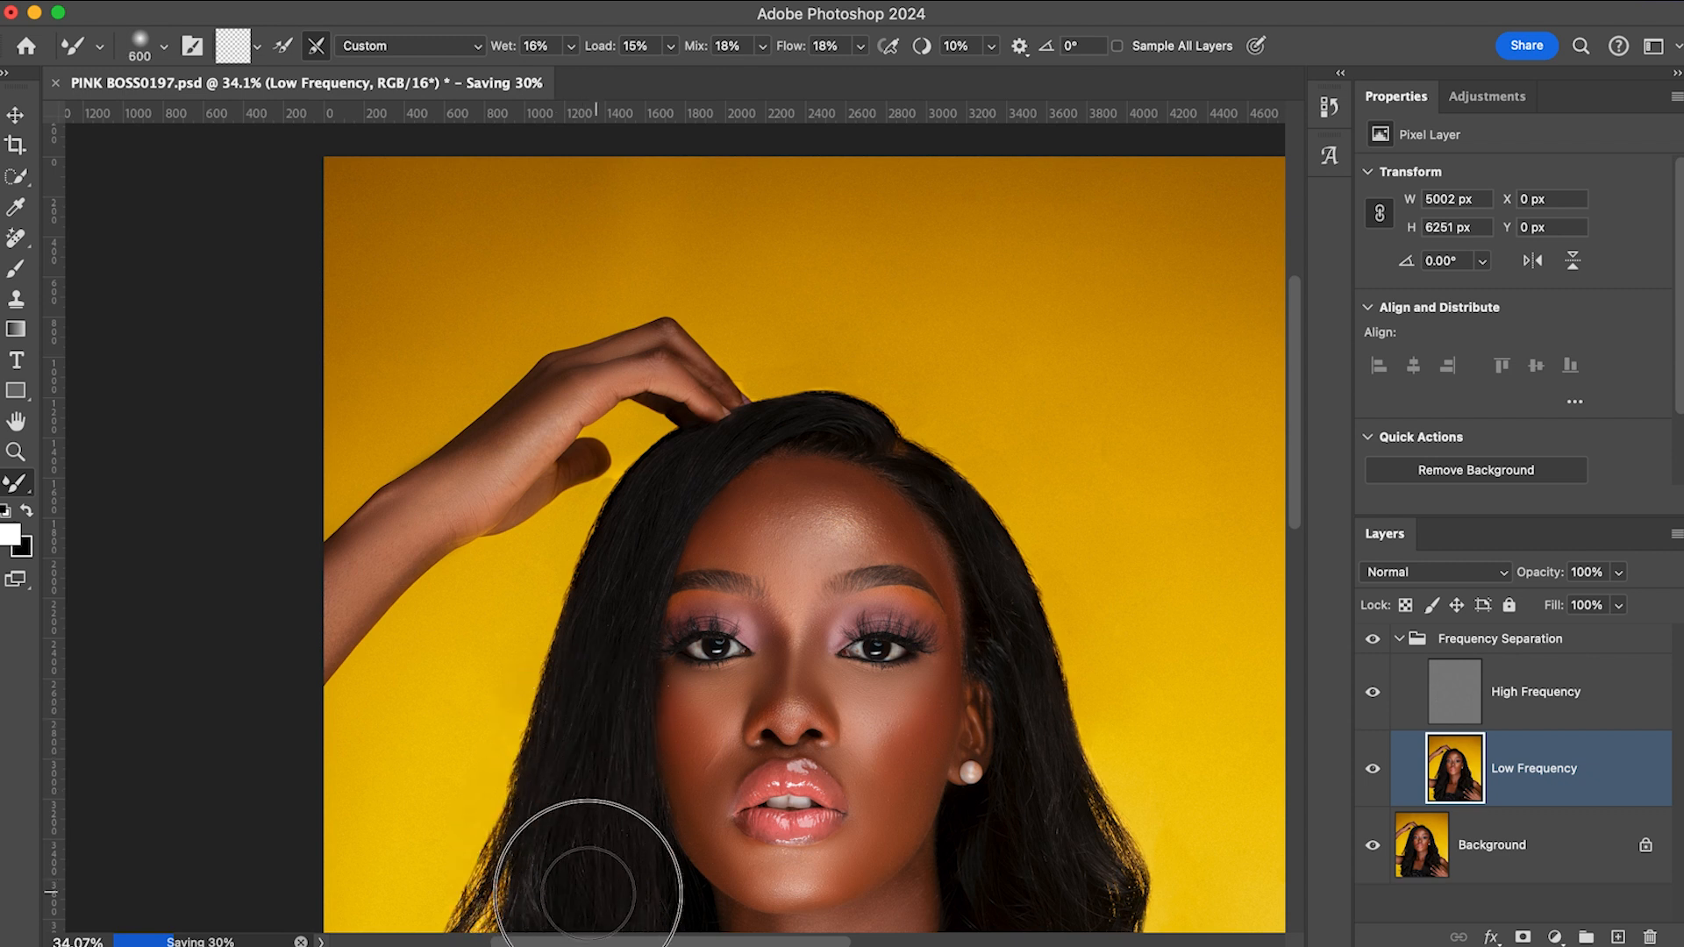
key(bracketright)
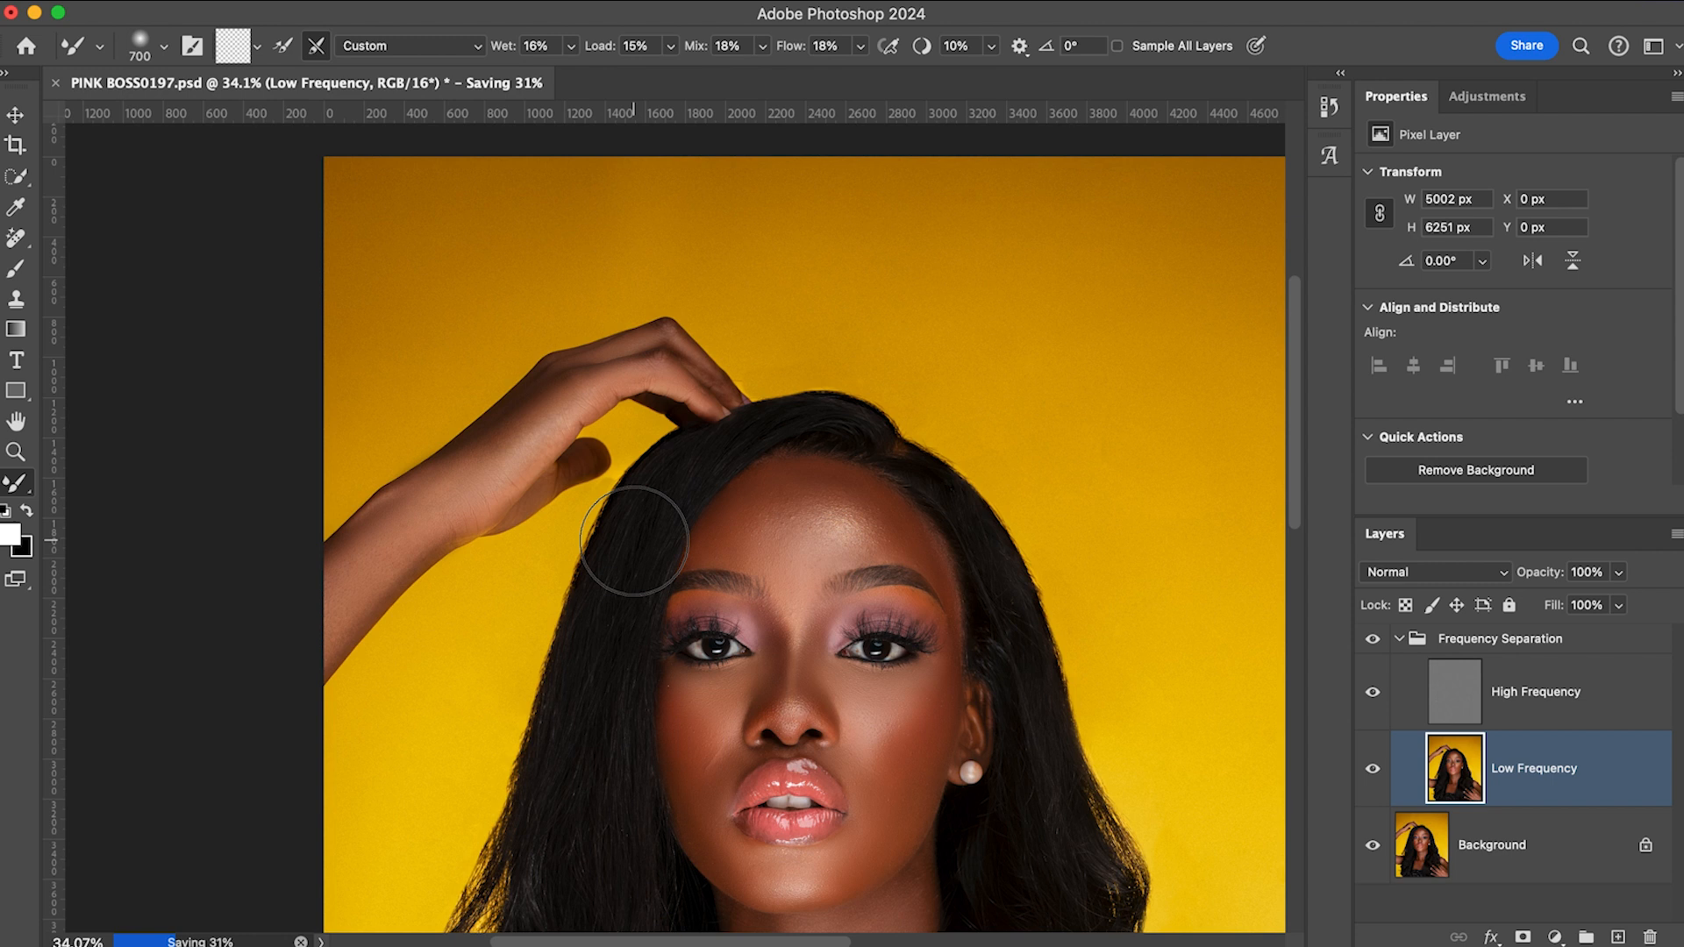
key(bracketright)
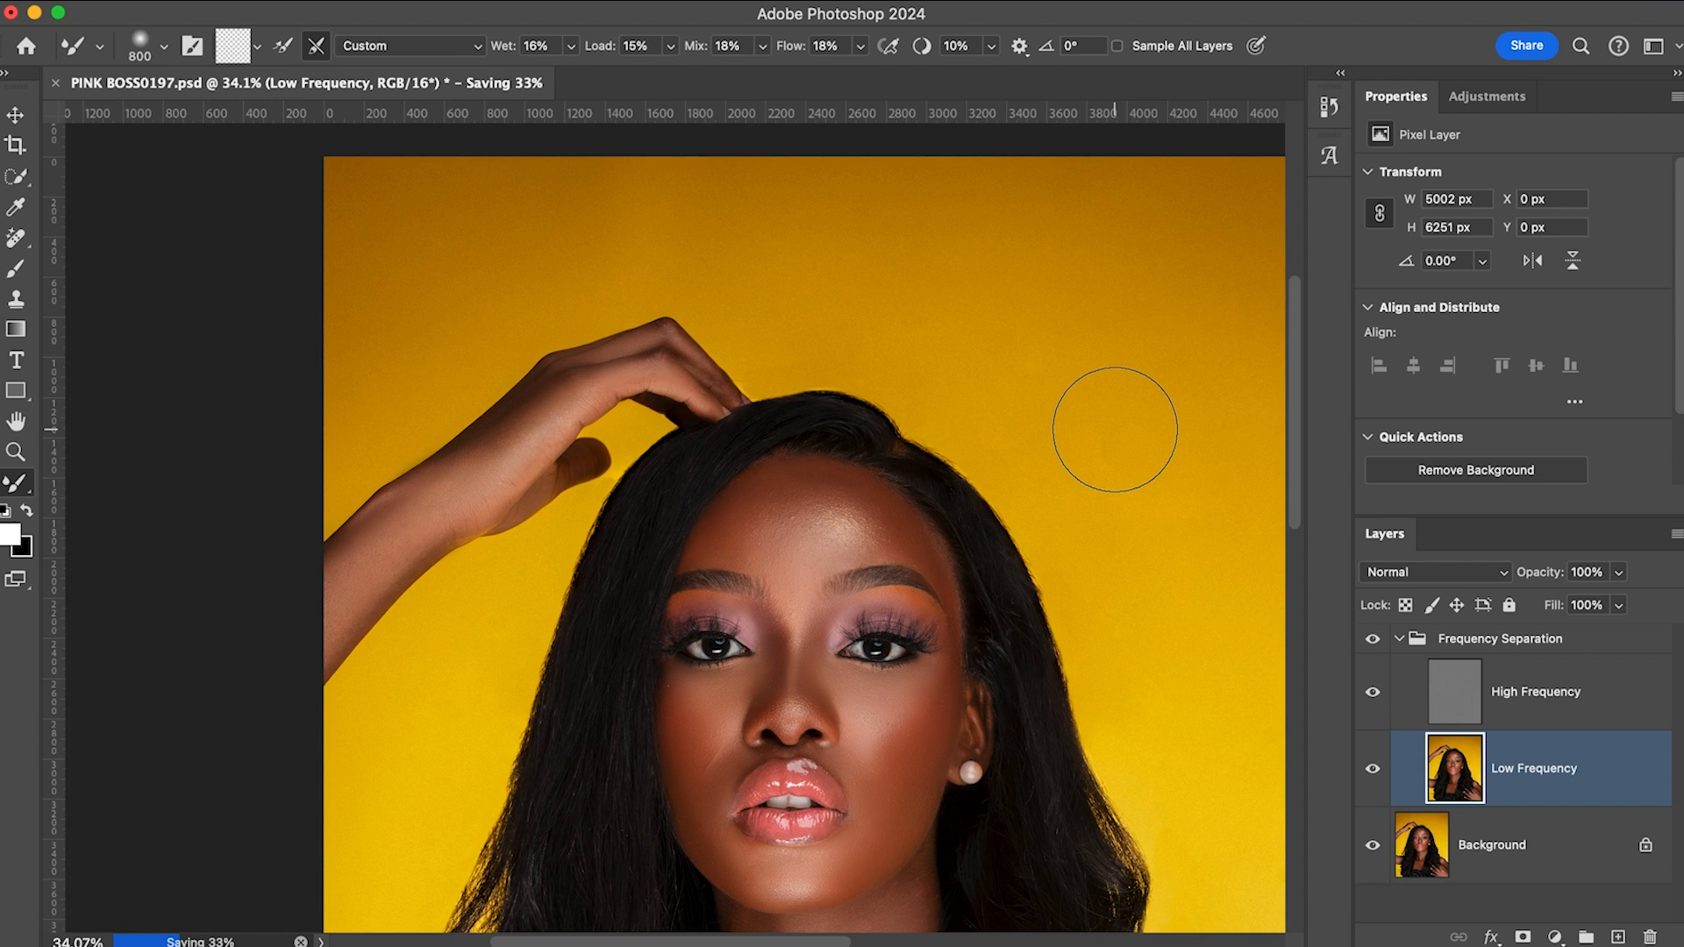
- Reduce the Mixer Brush from 800 px to 100 px and touch up the hair at the crown
scroll(1114, 429, down, 1)
key(bracketleft)
key(bracketleft)
key(bracketleft)
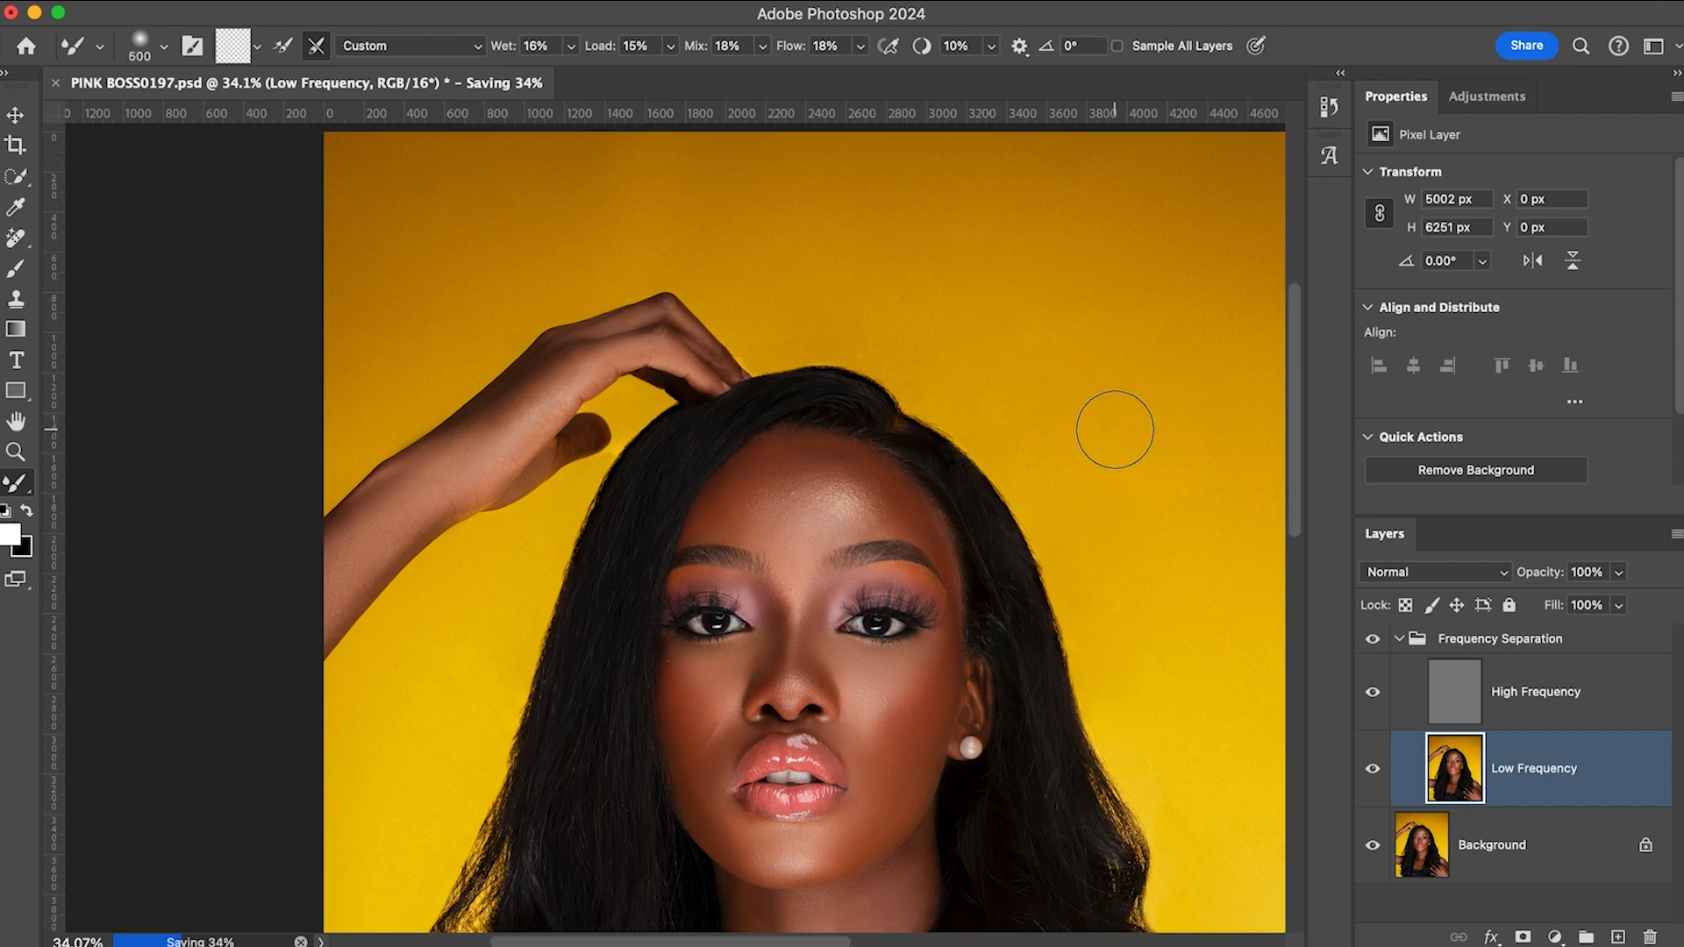
key(bracketleft)
key(bracketleft)
key(bracketleft)
key(bracketleft)
key(bracketleft)
key(bracketleft)
key(bracketleft)
key(bracketleft)
key(bracketleft)
key(bracketleft)
key(bracketleft)
scroll(1115, 429, down, 3)
scroll(1115, 430, right, 2)
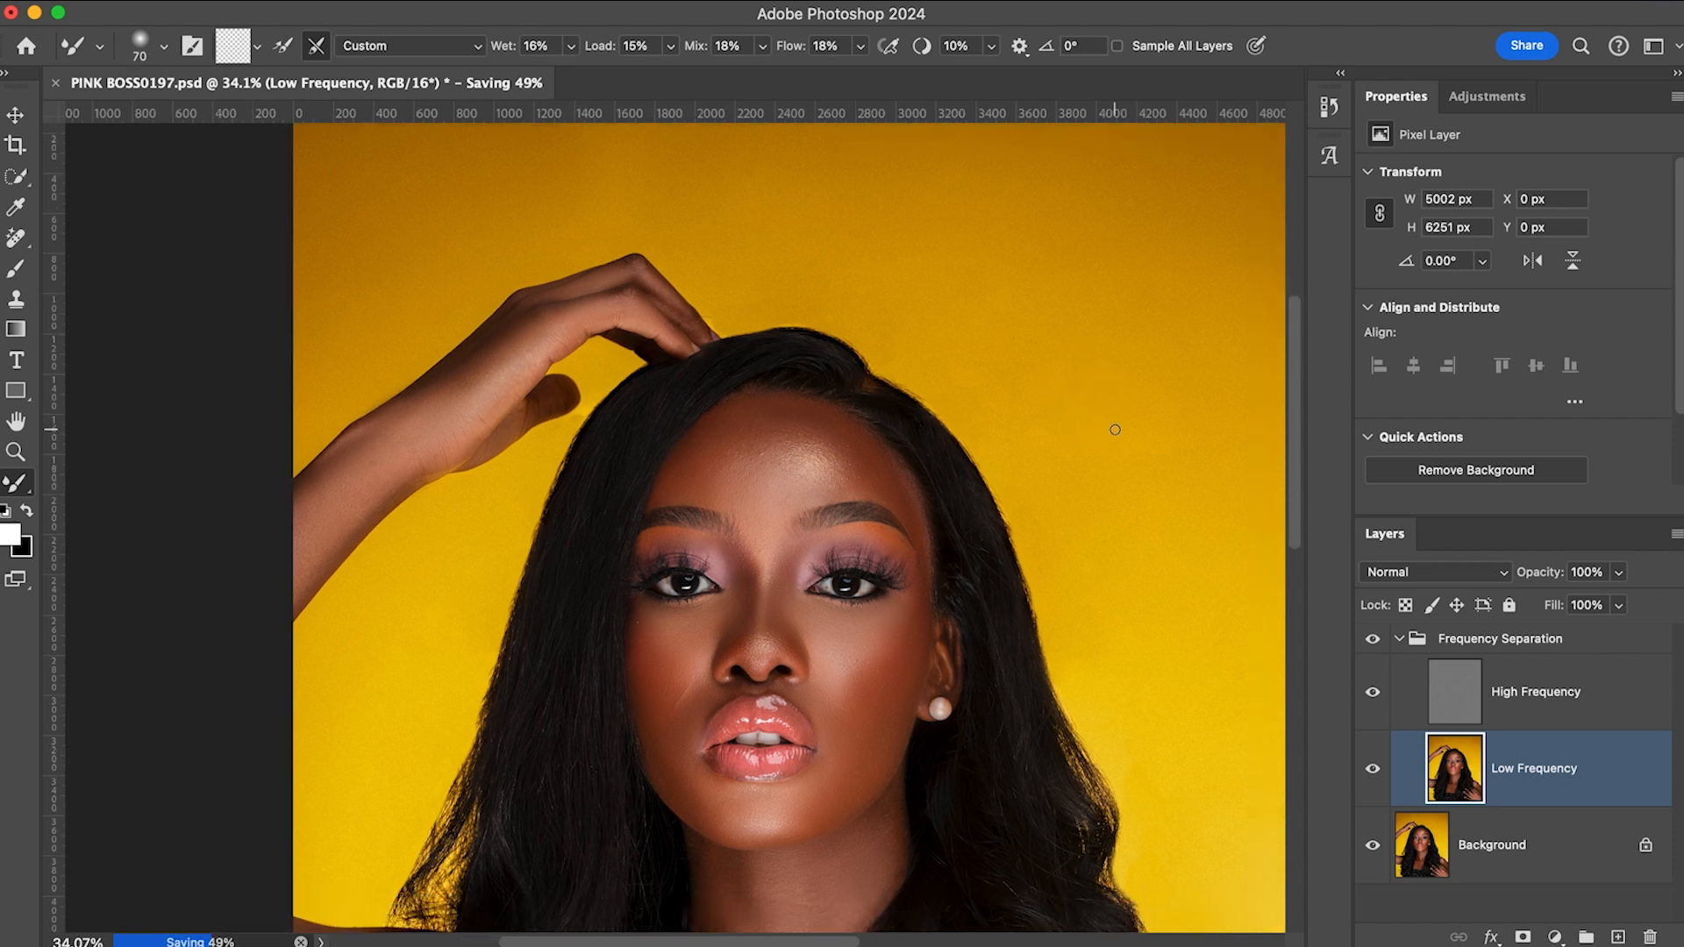
key(bracketleft)
scroll(1114, 430, down, 5)
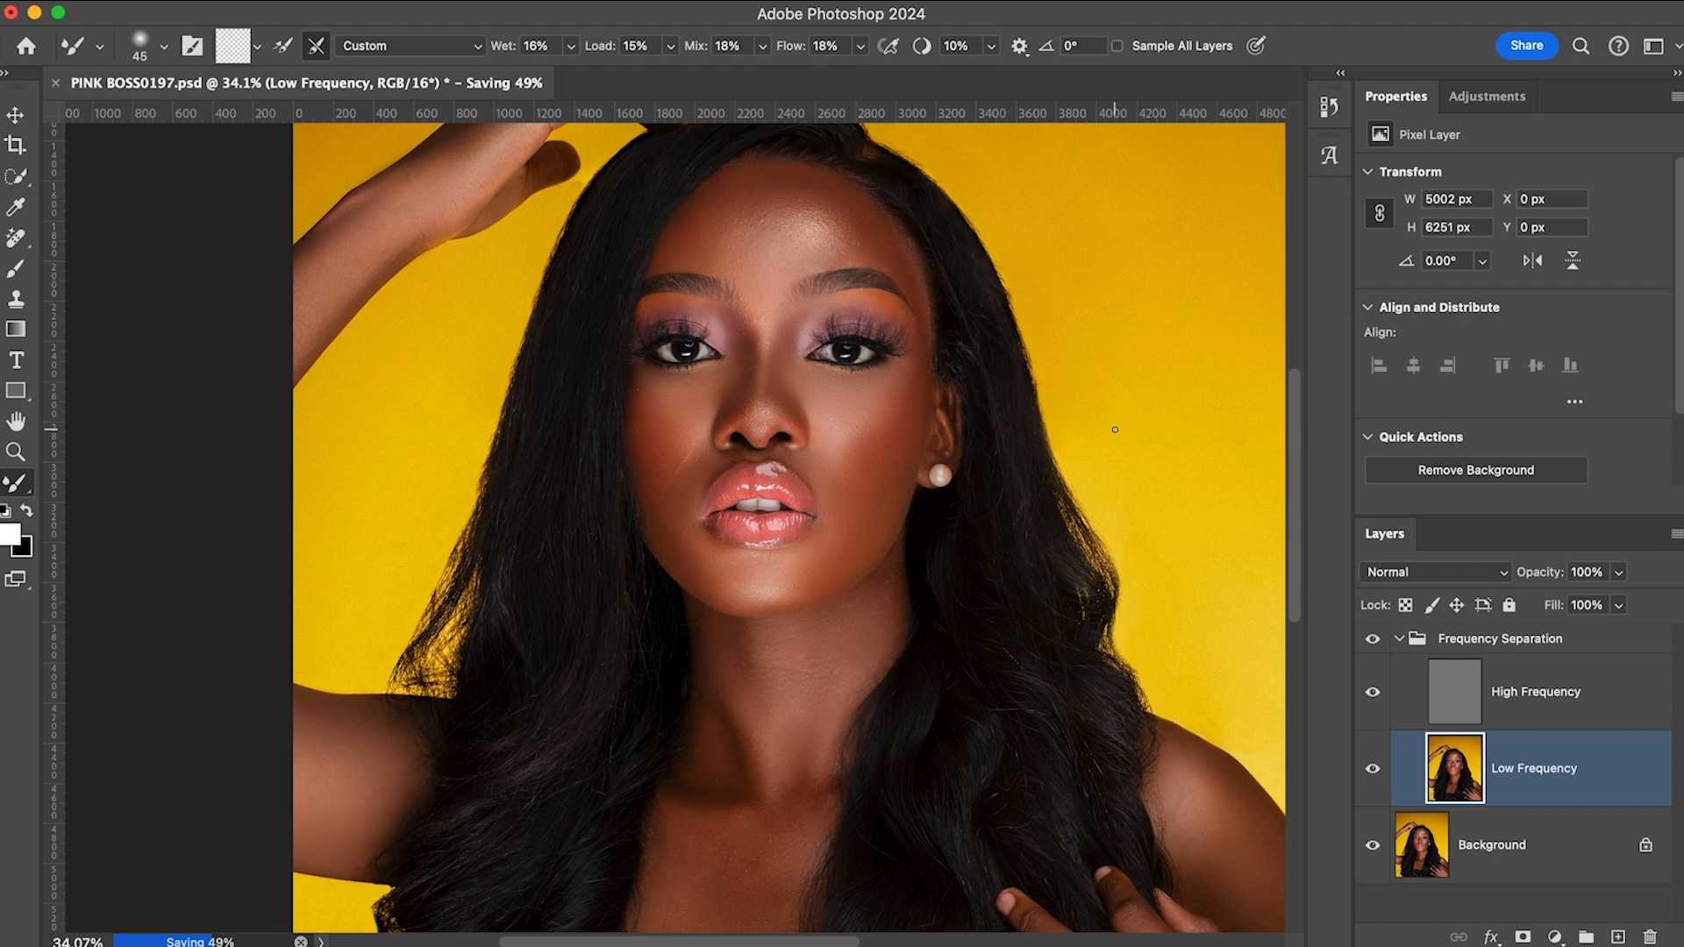
scroll(1114, 444, up, 6)
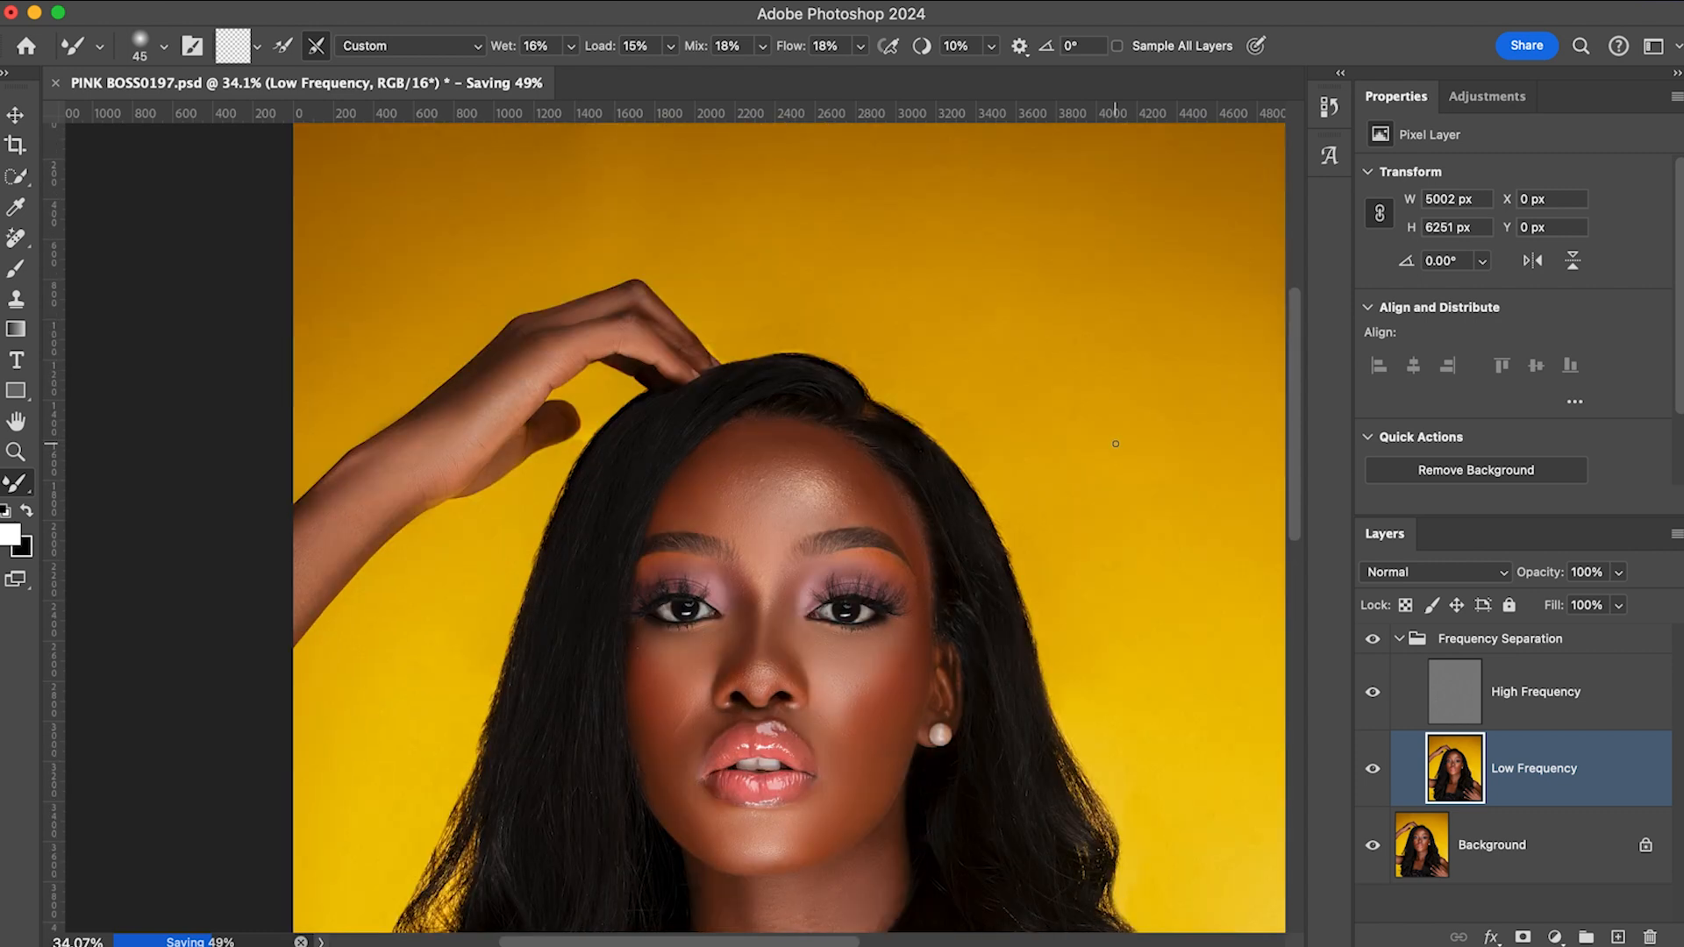
scroll(1116, 444, down, 1)
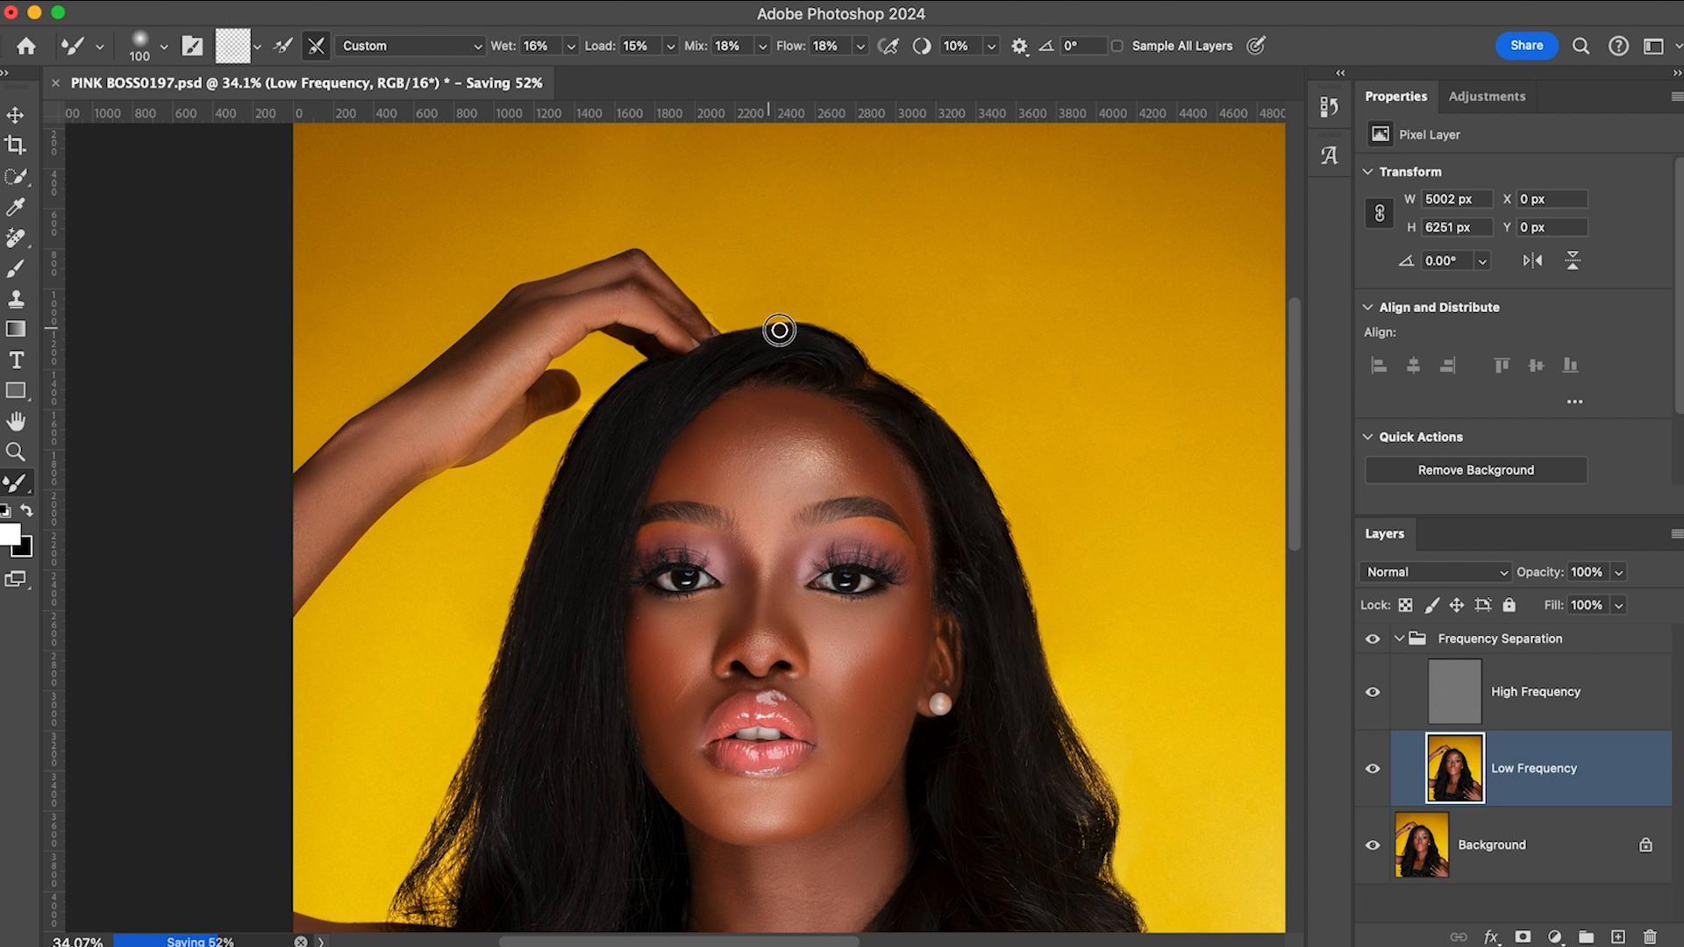
- Smooth the middle of the forehead with the Mixer Brush, working at up to 300 px before reducing the brush
key(bracketright)
key(bracketright)
key(bracketright)
key(bracketright)
key(bracketright)
key(bracketright)
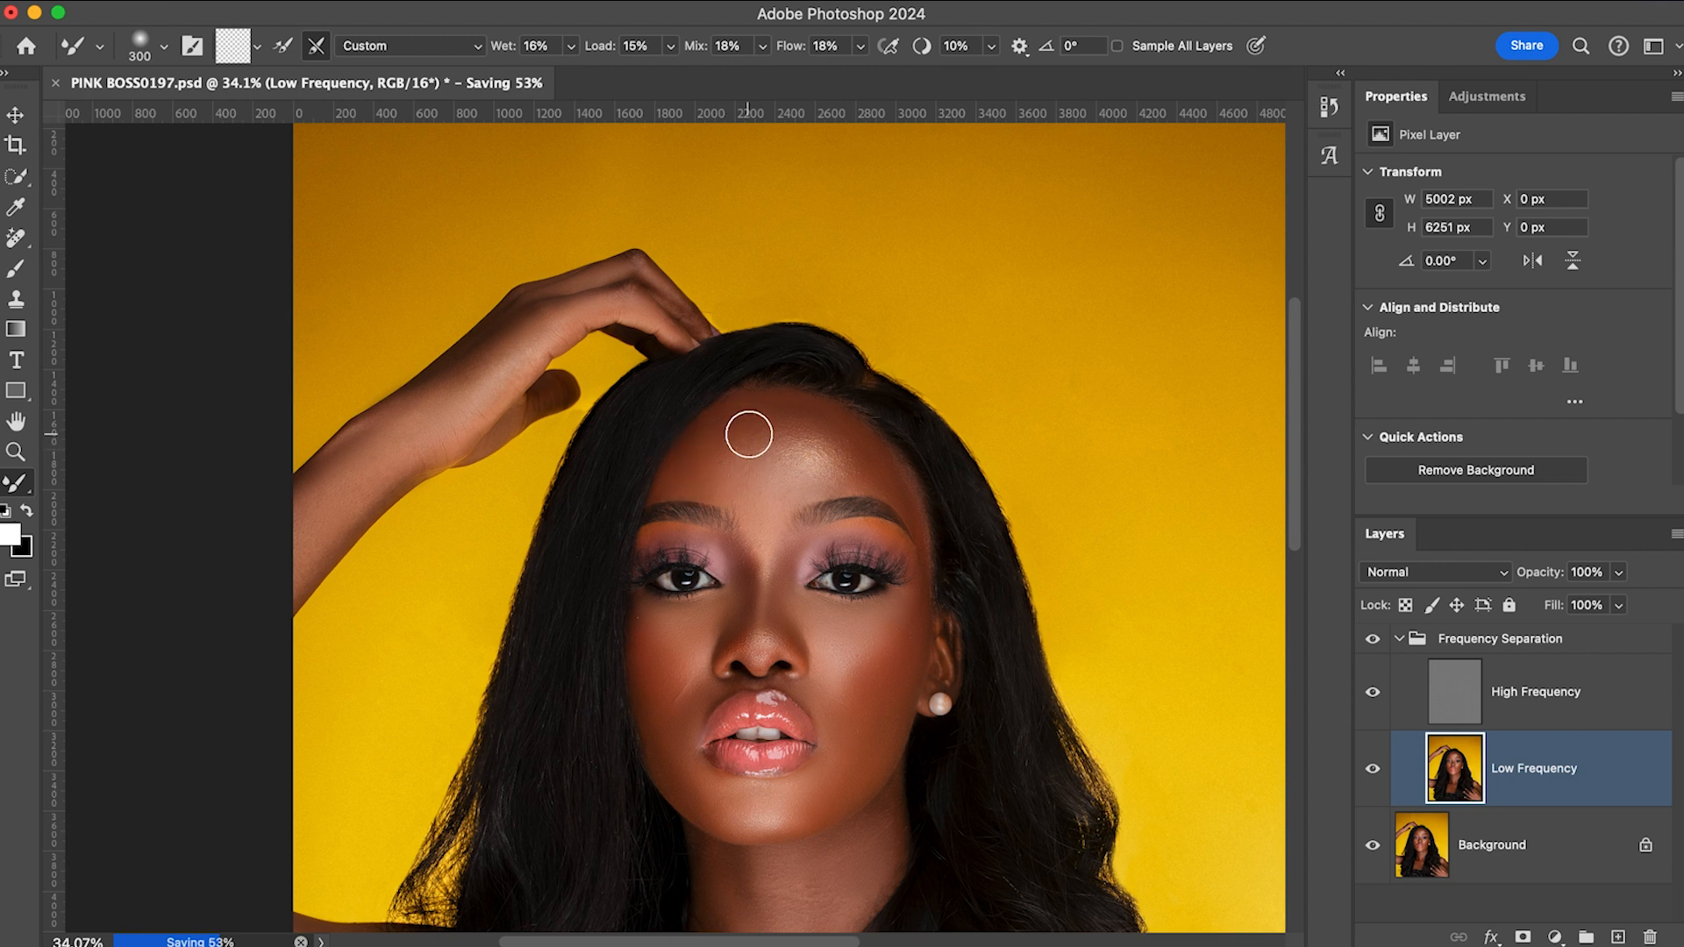
key(bracketright)
key(bracketleft)
key(bracketleft)
key(bracketleft)
key(bracketleft)
key(bracketleft)
key(bracketleft)
key(bracketleft)
mouse_move(832, 480)
mouse_down()
mouse_move(807, 491)
mouse_move(823, 488)
mouse_up()
- Blend the forehead highlight towards the hairline opposite the earring with the Mixer Brush between 200 and 250 px
key(bracketright)
mouse_move(852, 453)
mouse_down()
mouse_move(790, 403)
mouse_move(760, 457)
mouse_move(706, 464)
mouse_move(709, 482)
mouse_move(673, 474)
mouse_move(702, 435)
mouse_move(687, 456)
mouse_up()
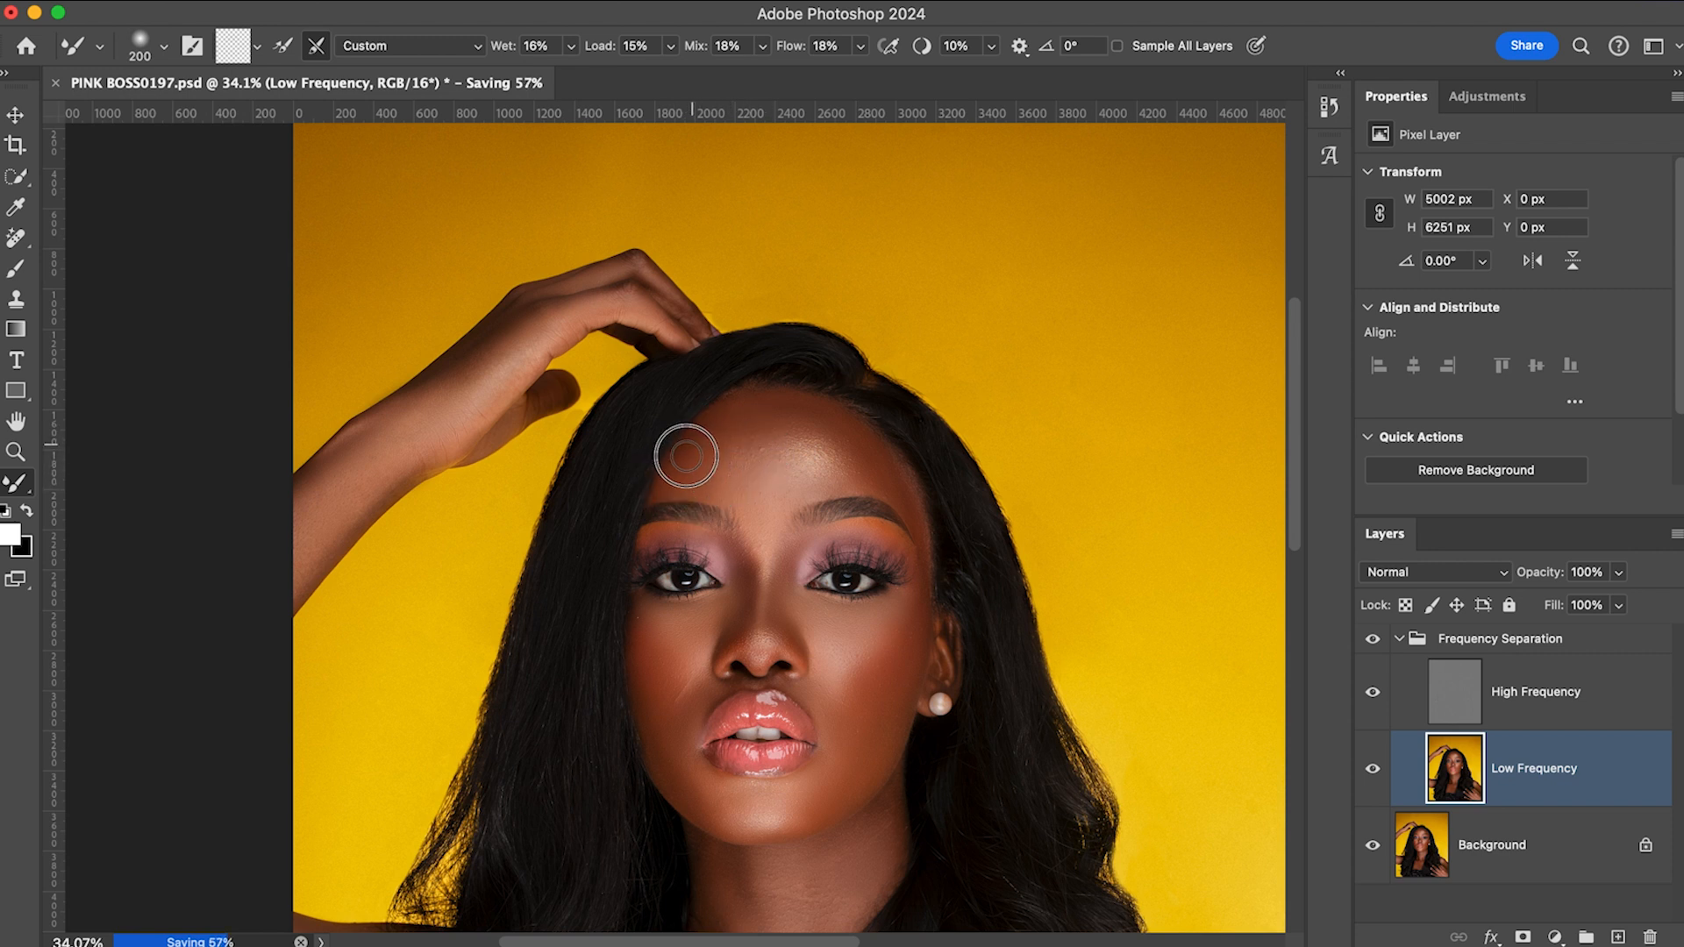
key(bracketright)
mouse_move(808, 466)
mouse_down()
mouse_move(790, 479)
mouse_move(812, 473)
mouse_up()
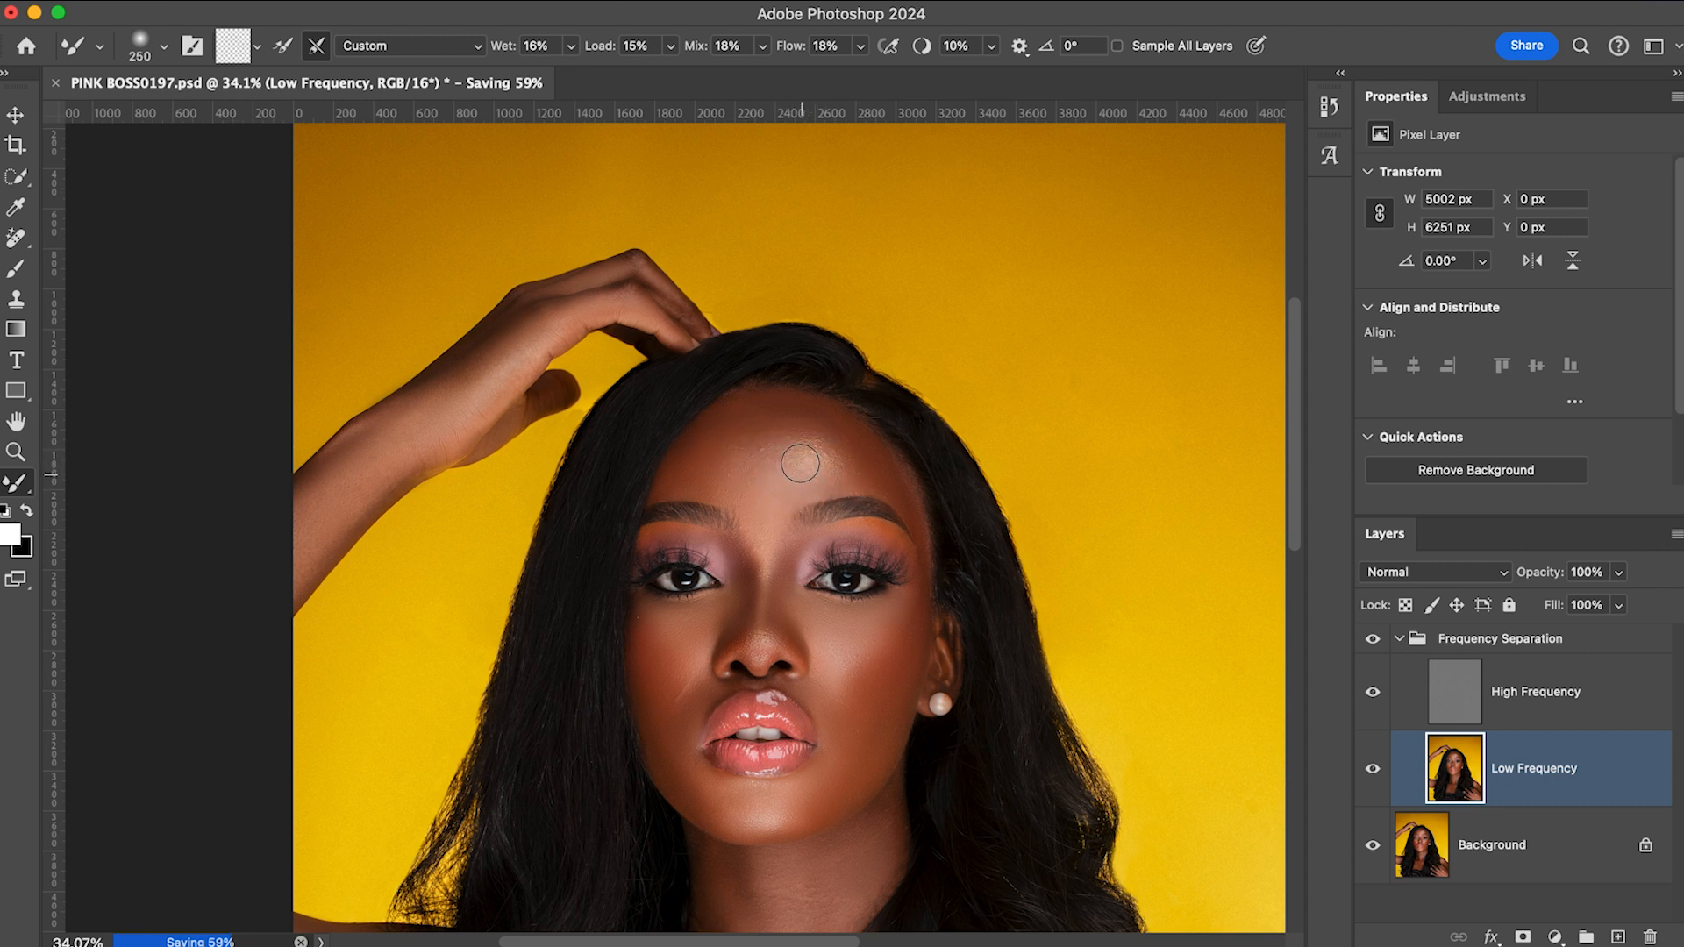
key(bracketright)
key(bracketright)
- Examine the forehead texture up close and compare before and after by toggling the Frequency Separation group's visibility
scroll(799, 444, up, 10)
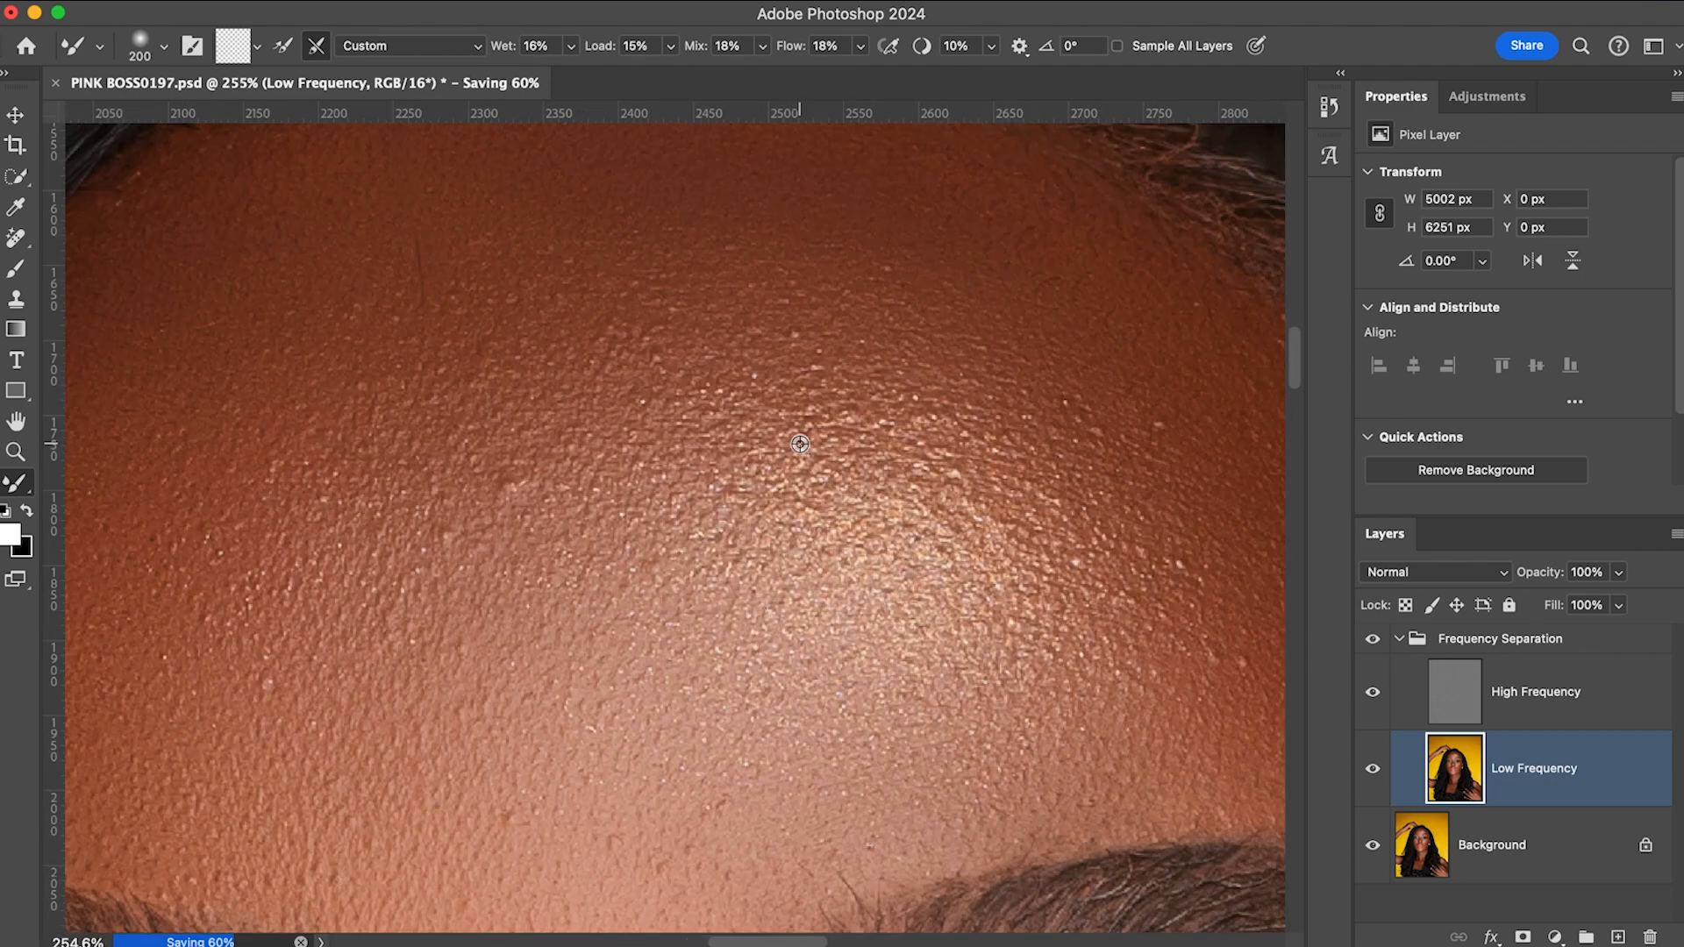
scroll(800, 444, up, 4)
scroll(800, 444, down, 14)
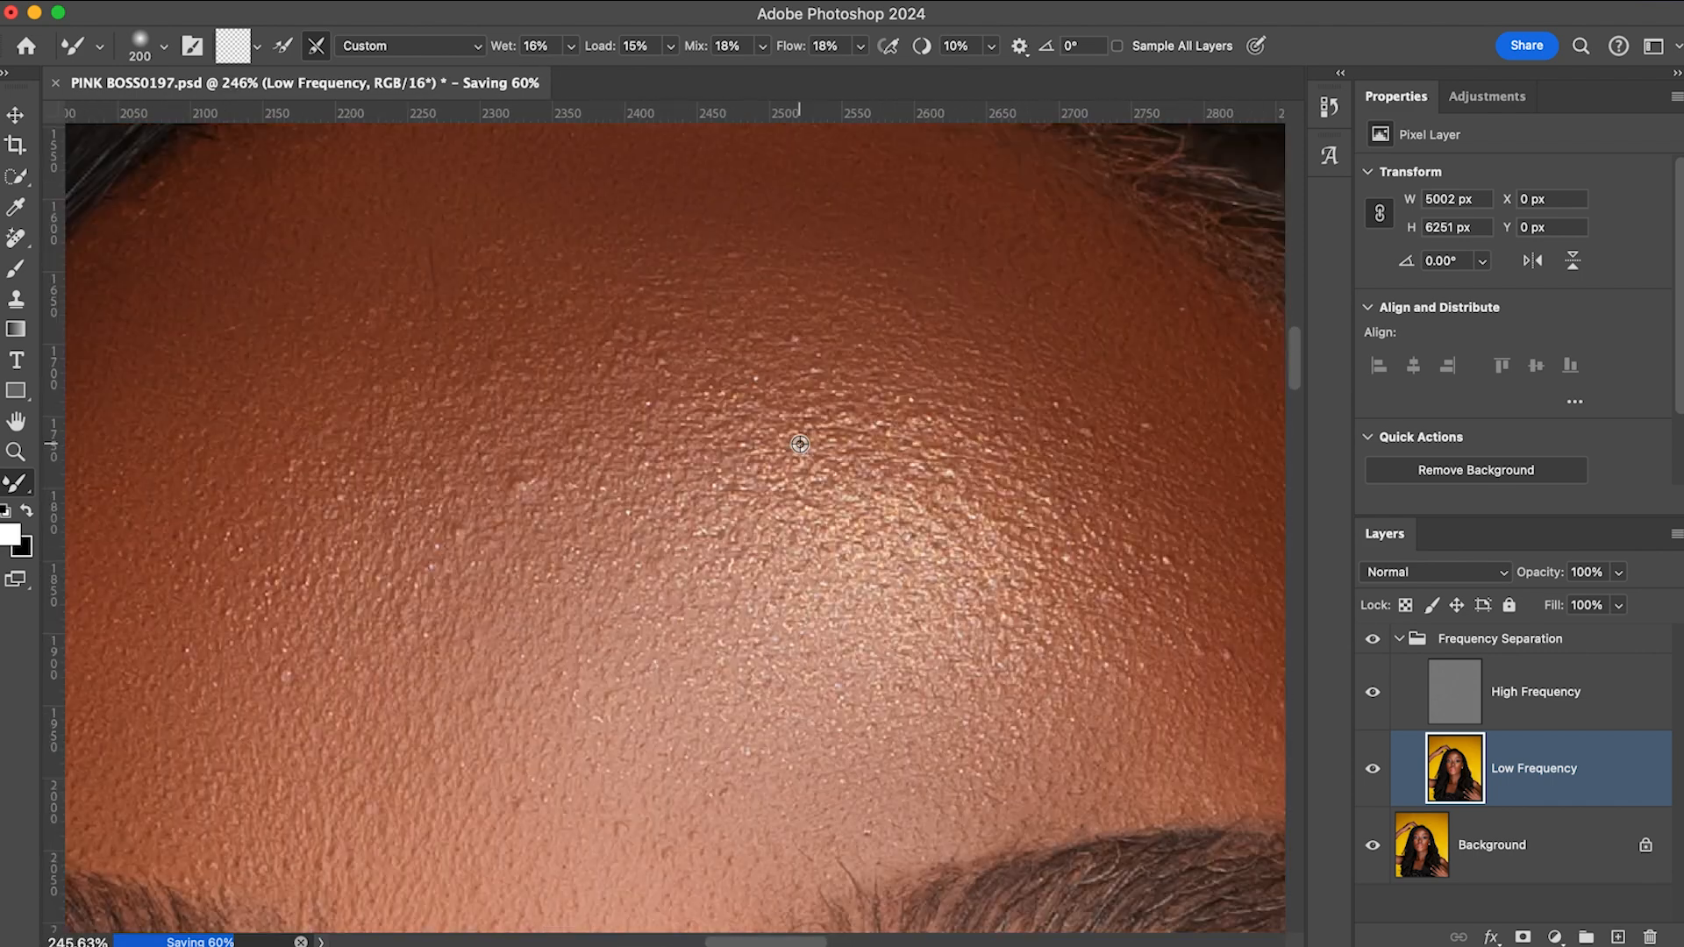
scroll(800, 444, down, 5)
scroll(798, 443, up, 7)
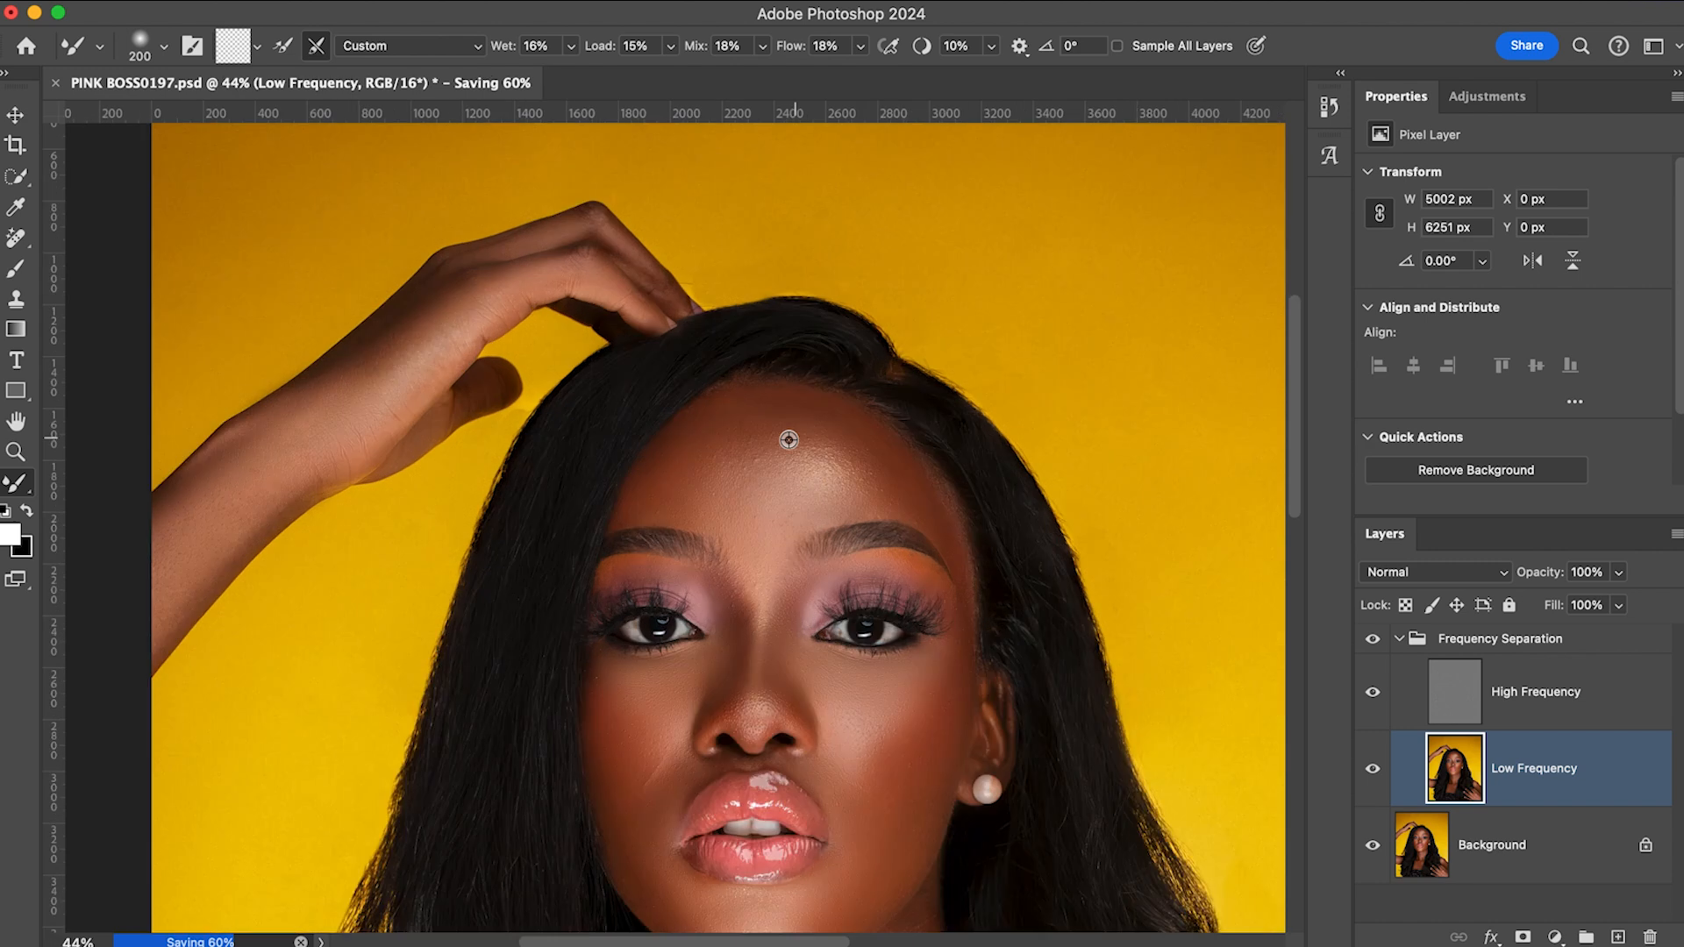
scroll(789, 439, up, 6)
scroll(790, 440, down, 5)
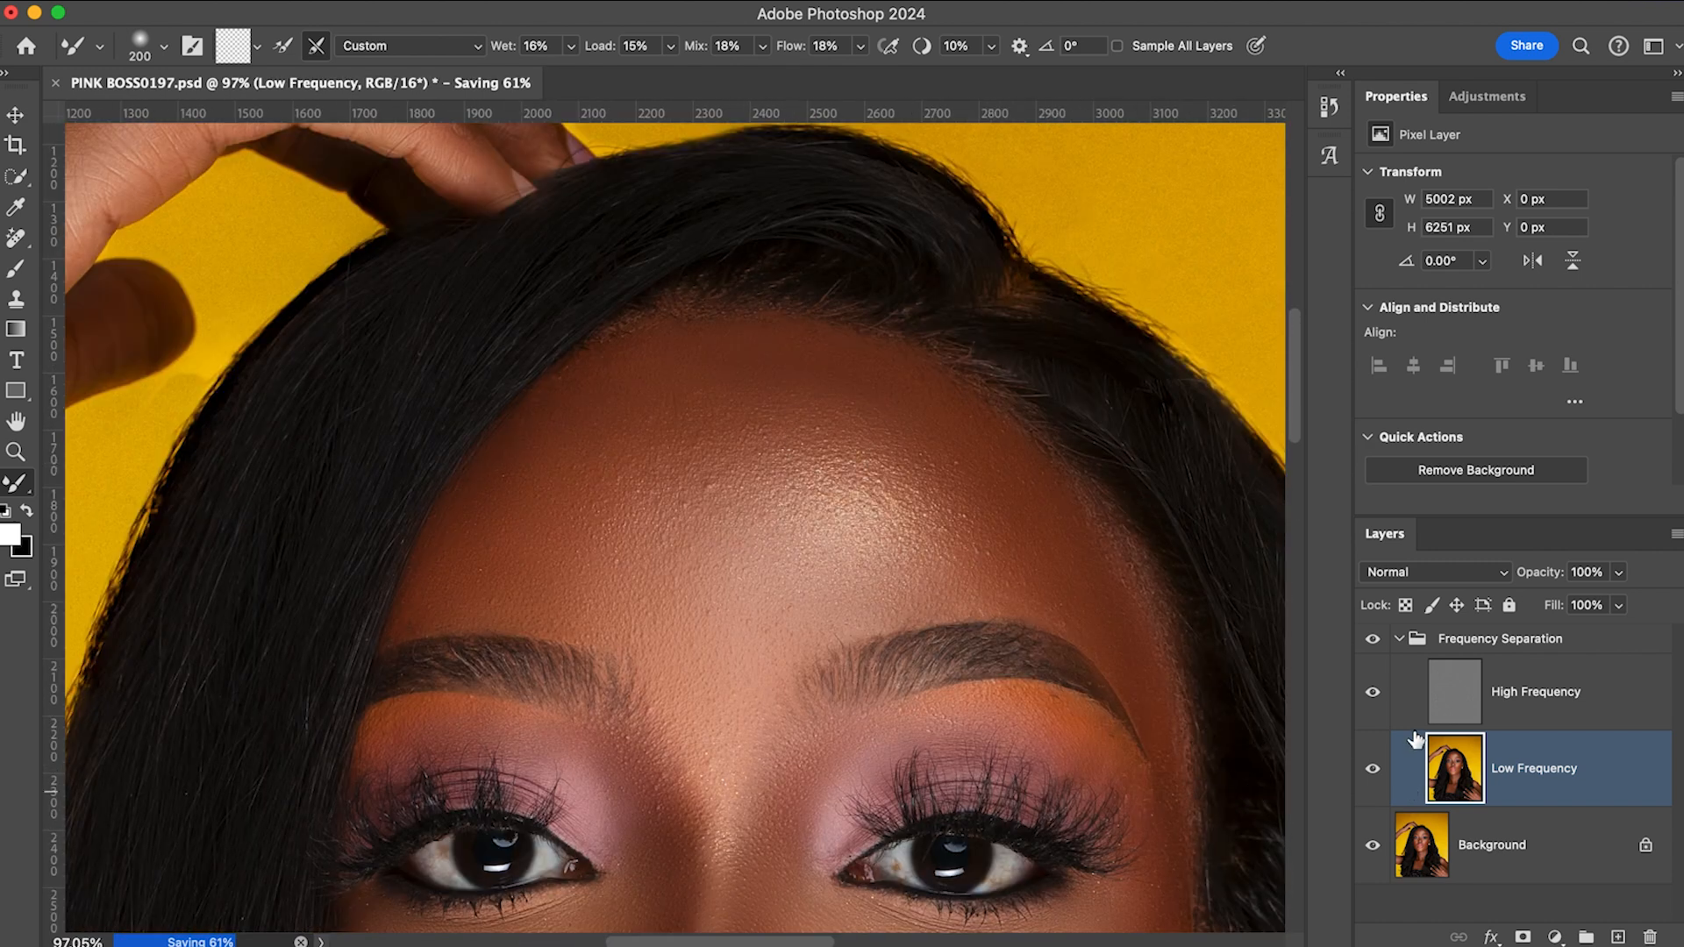
click(1373, 640)
click(1373, 643)
click(1374, 641)
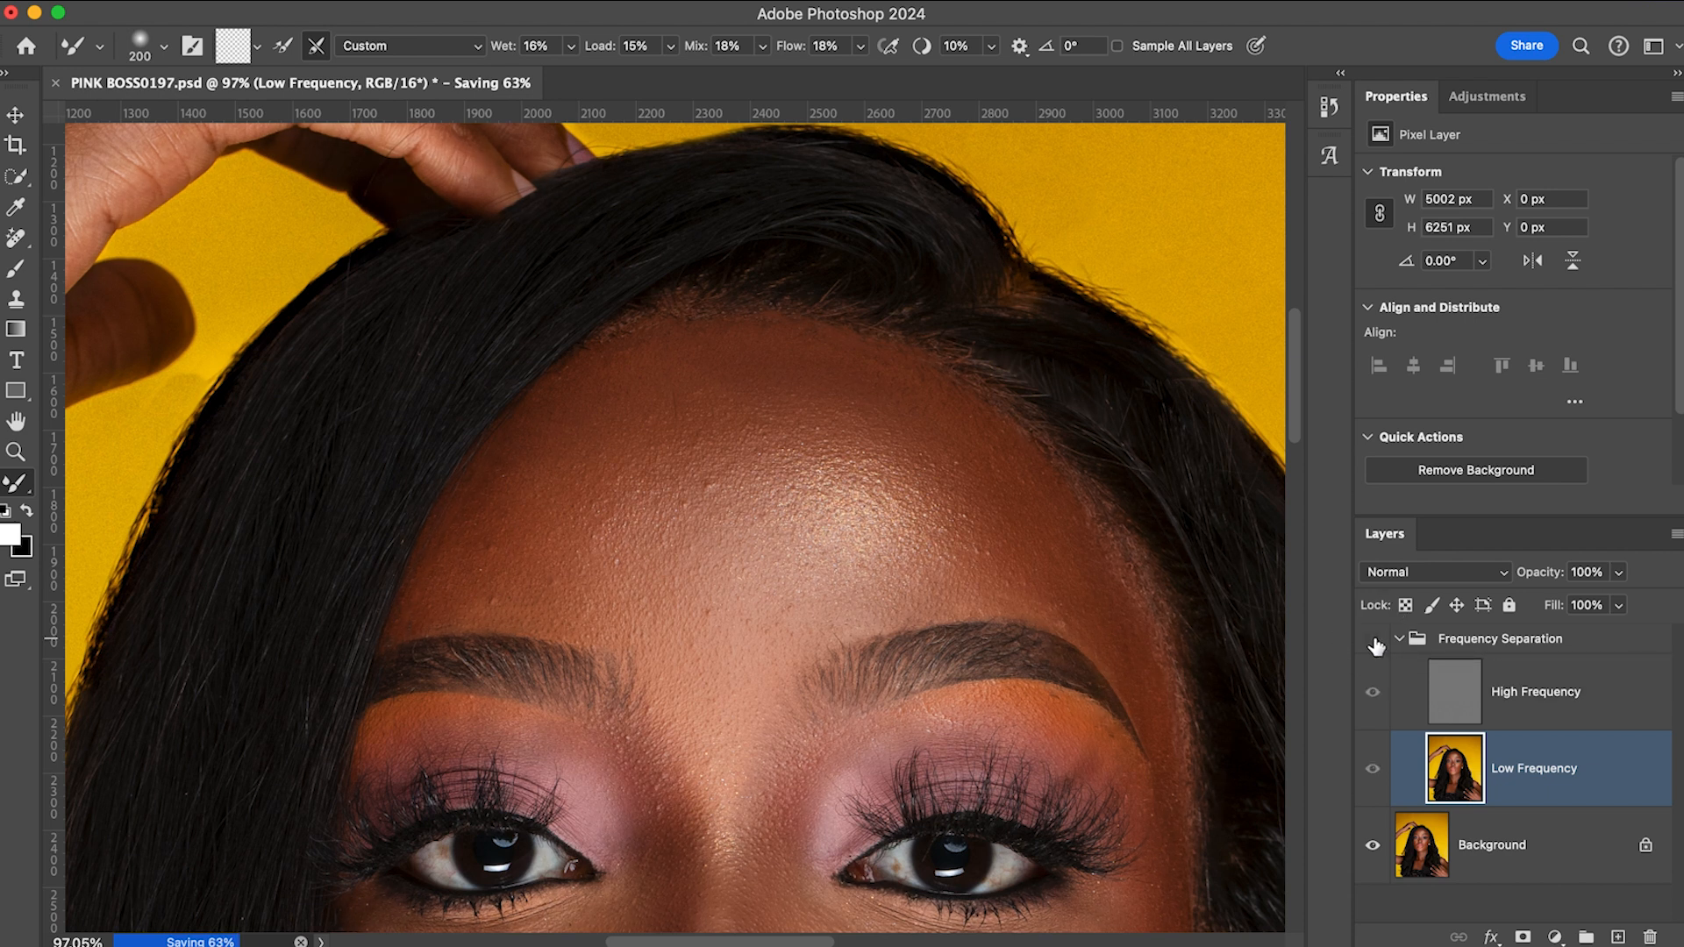
click(1373, 643)
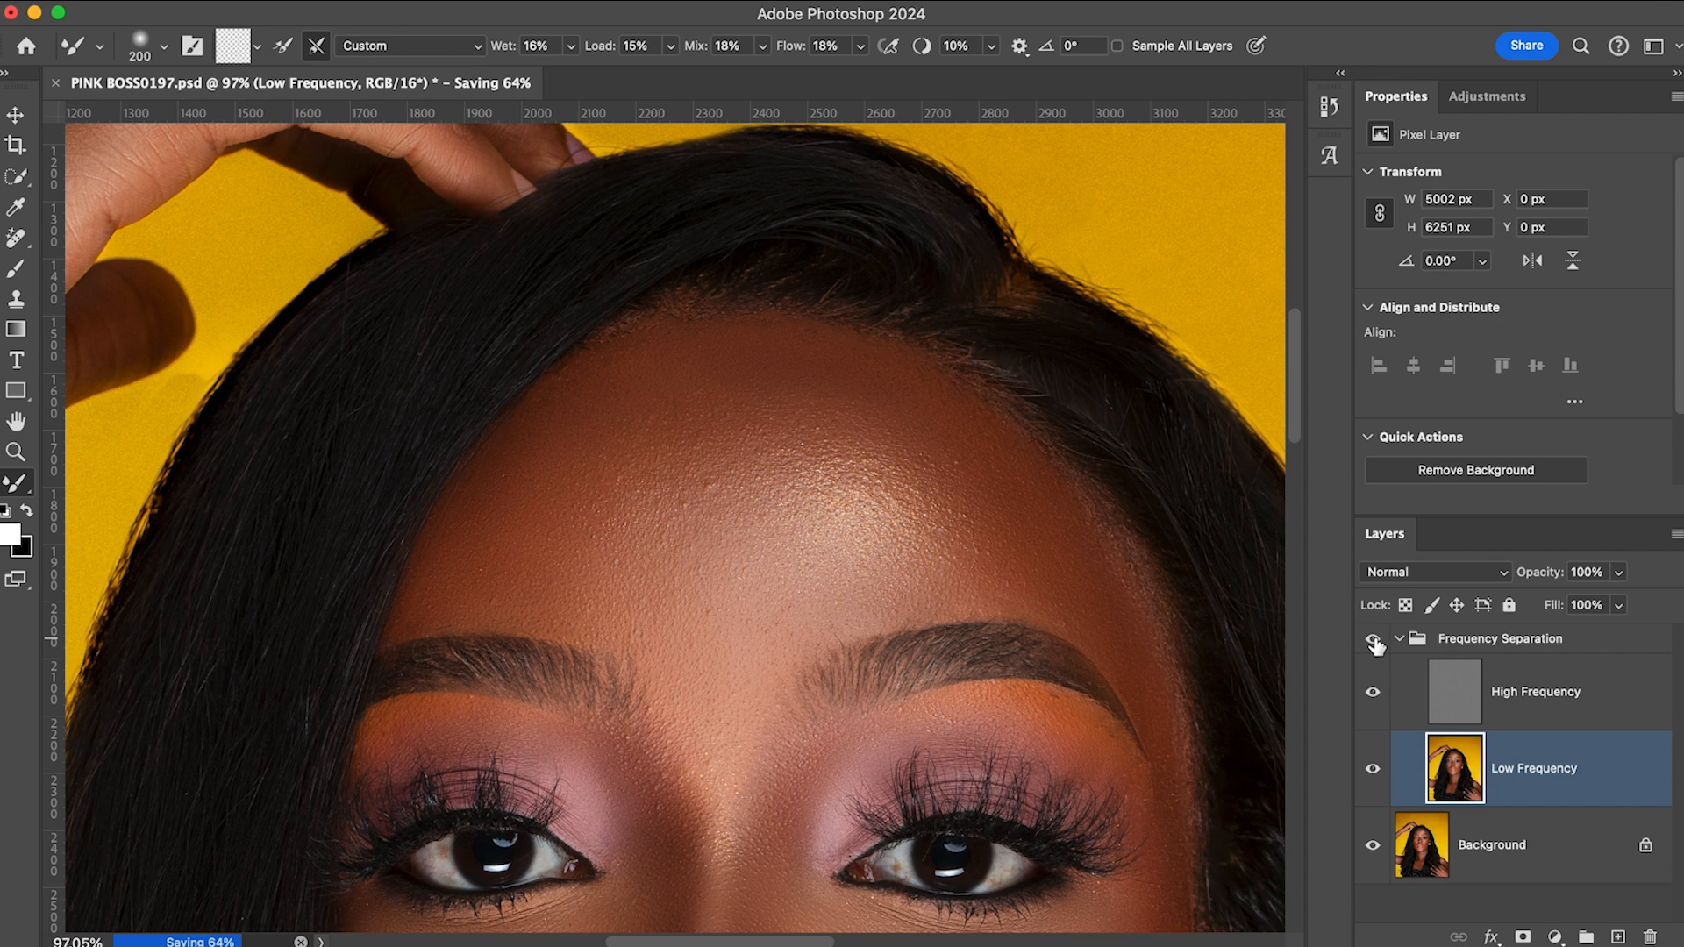
click(1375, 643)
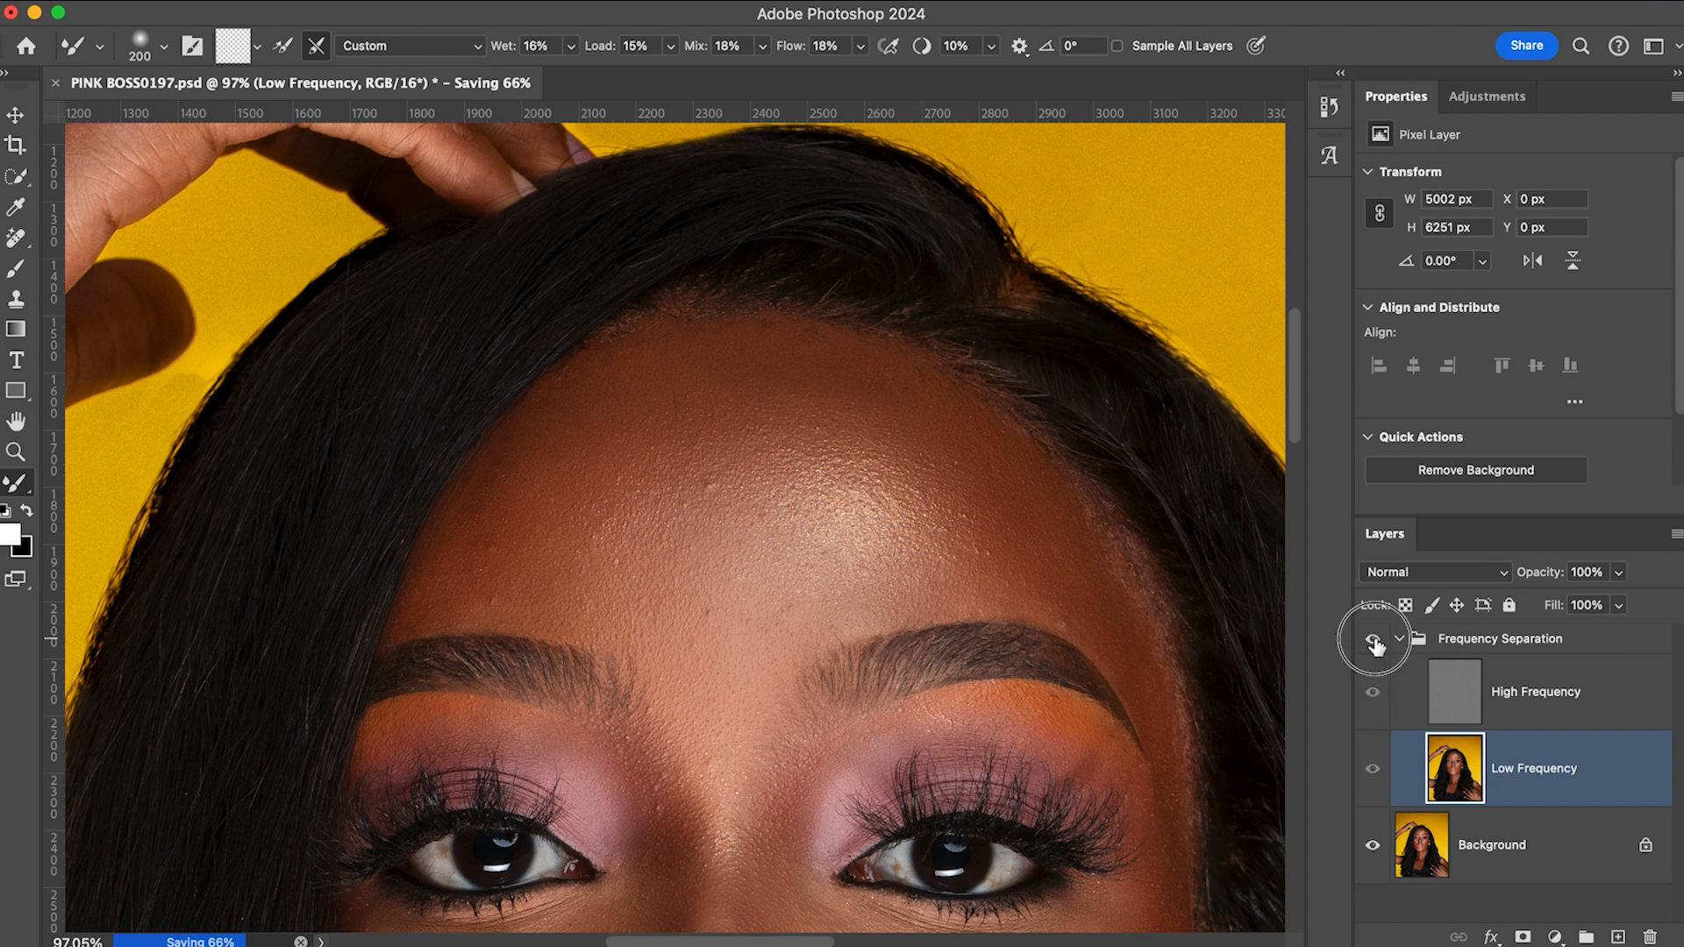
click(1374, 643)
- Review the retouched skin across the whole portrait and around the forehead highlight
scroll(899, 646, down, 2)
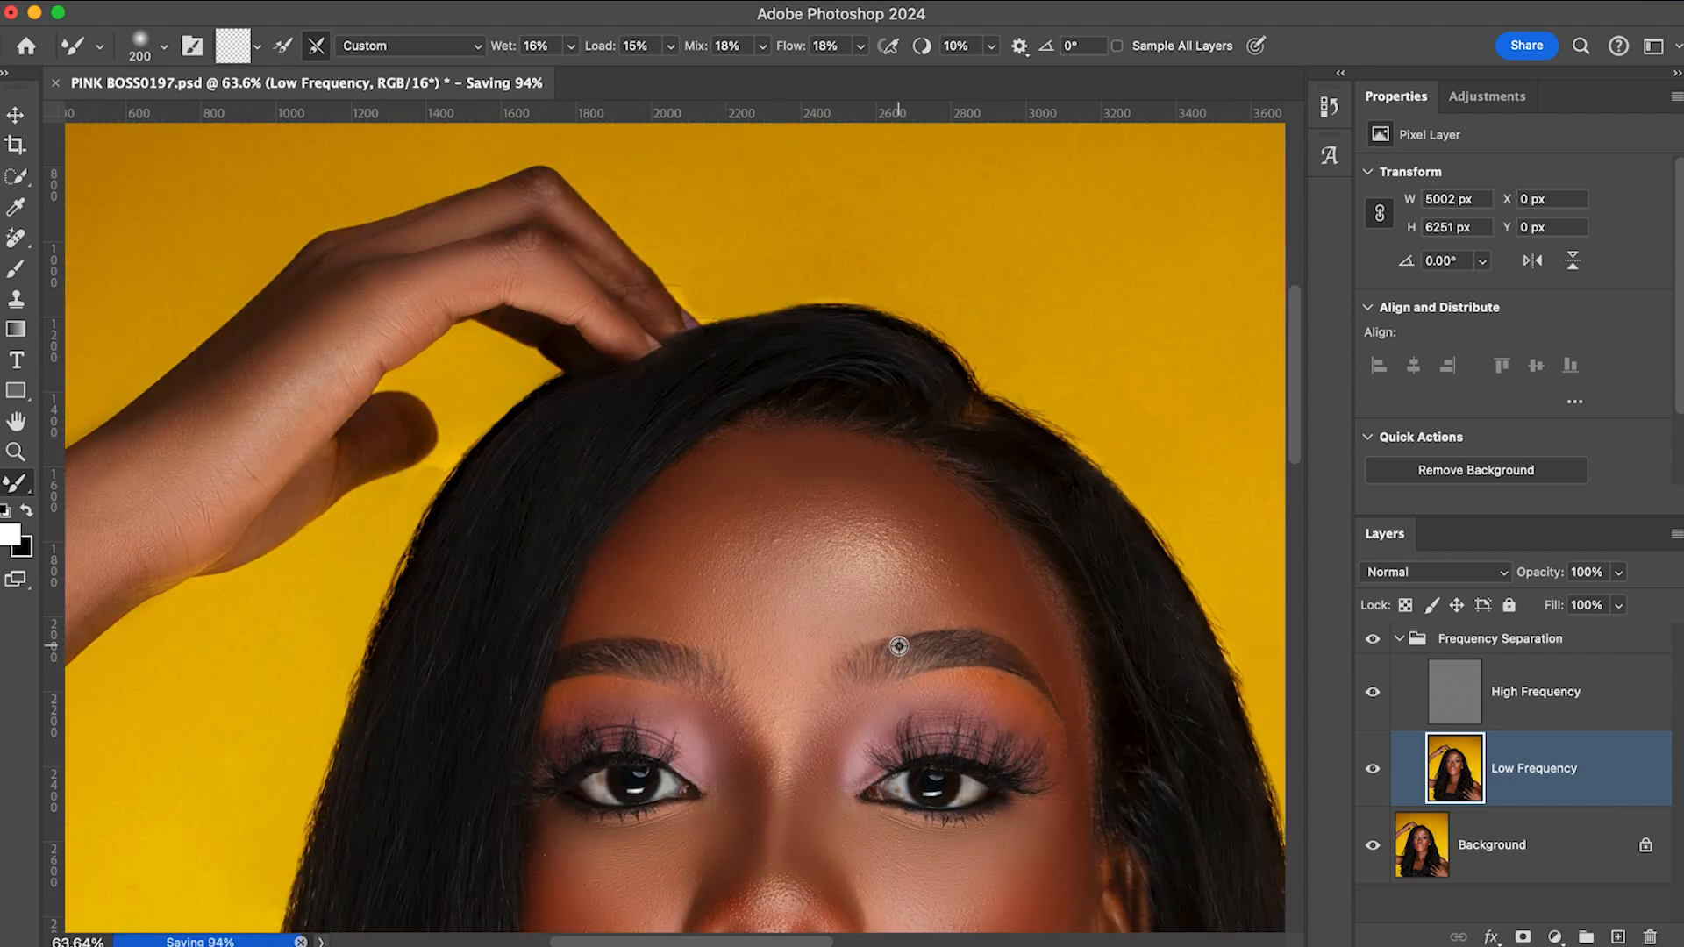
scroll(900, 649, down, 4)
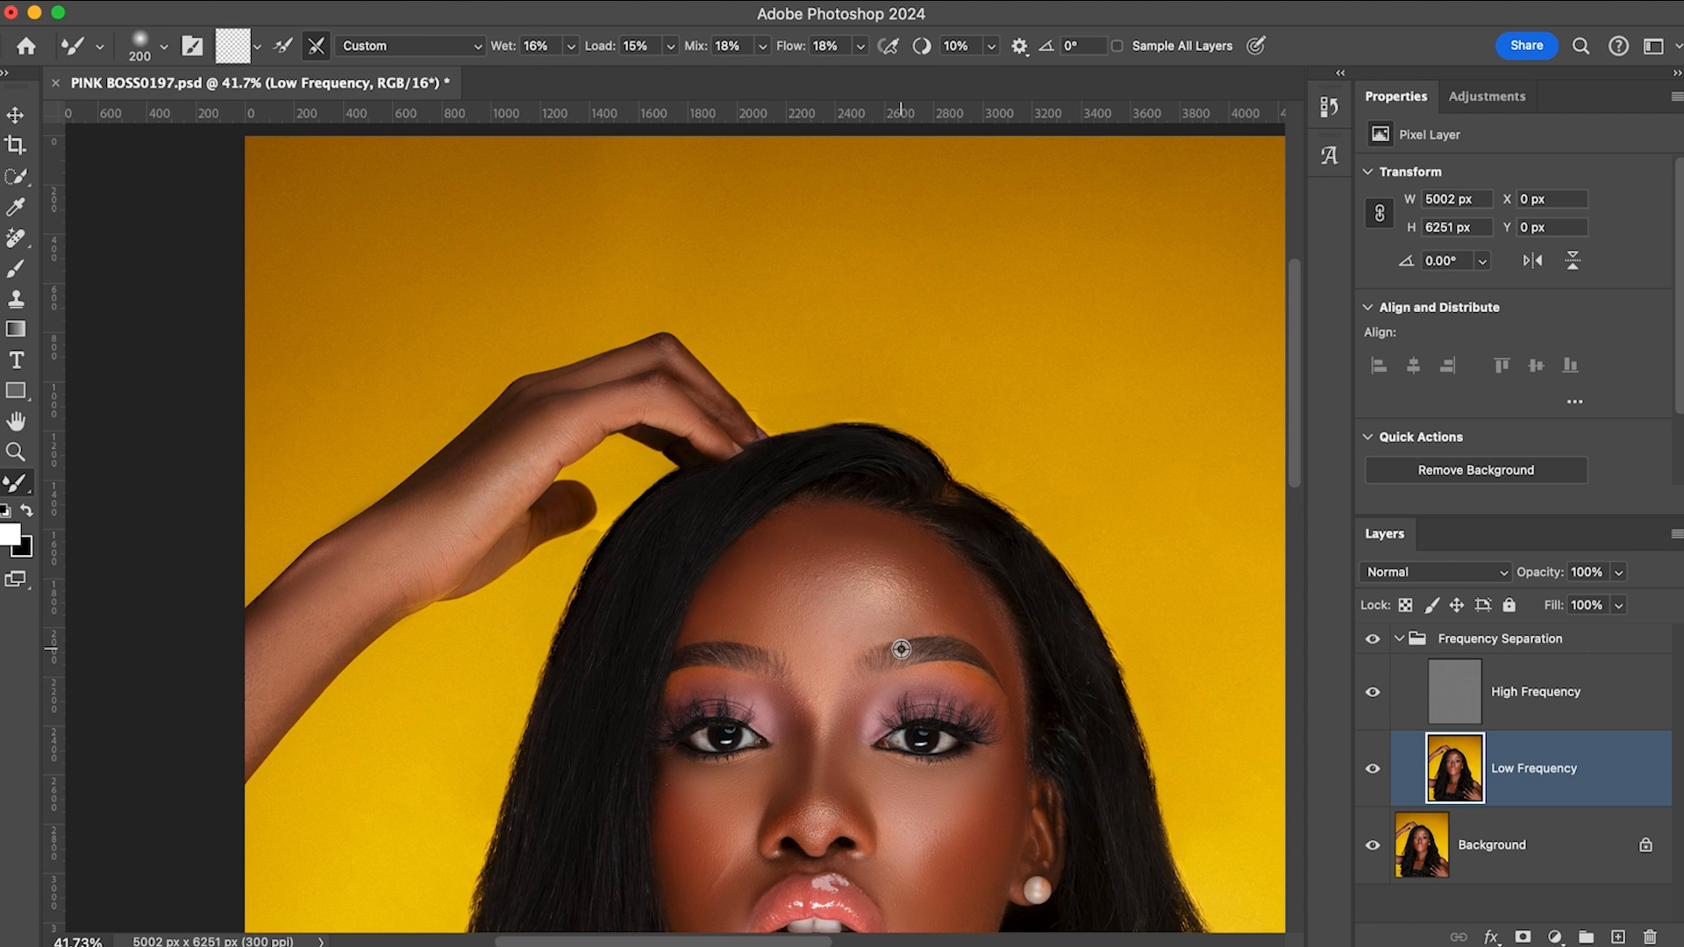
scroll(916, 656, down, 3)
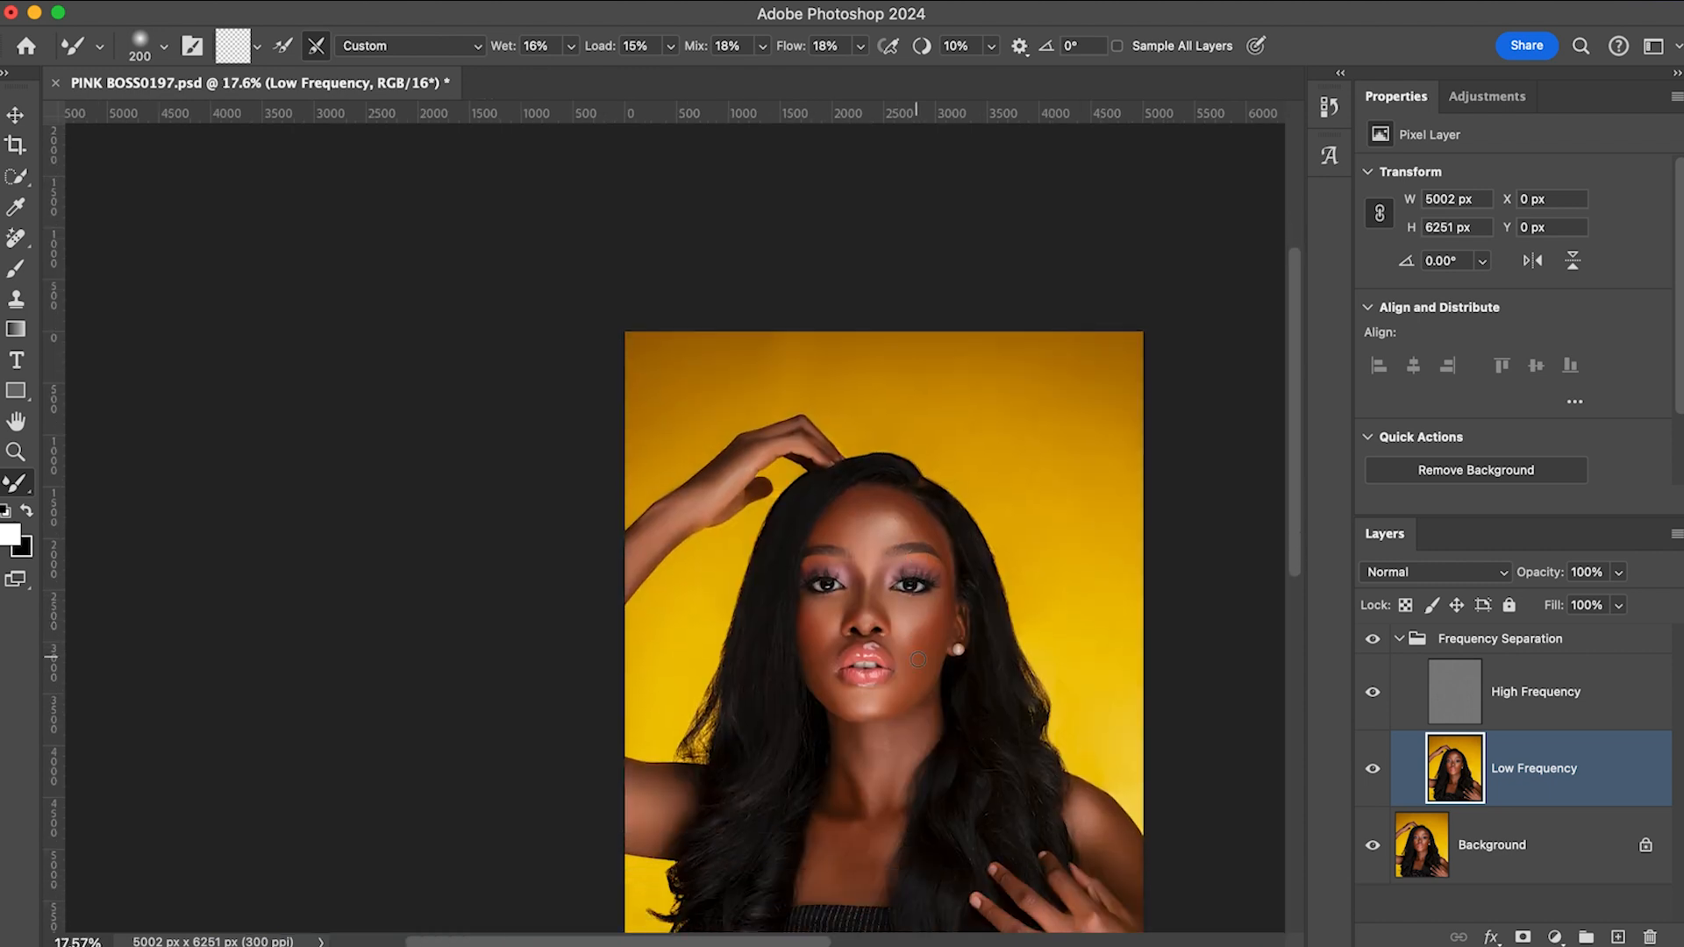
scroll(918, 659, down, 1)
scroll(918, 660, down, 15)
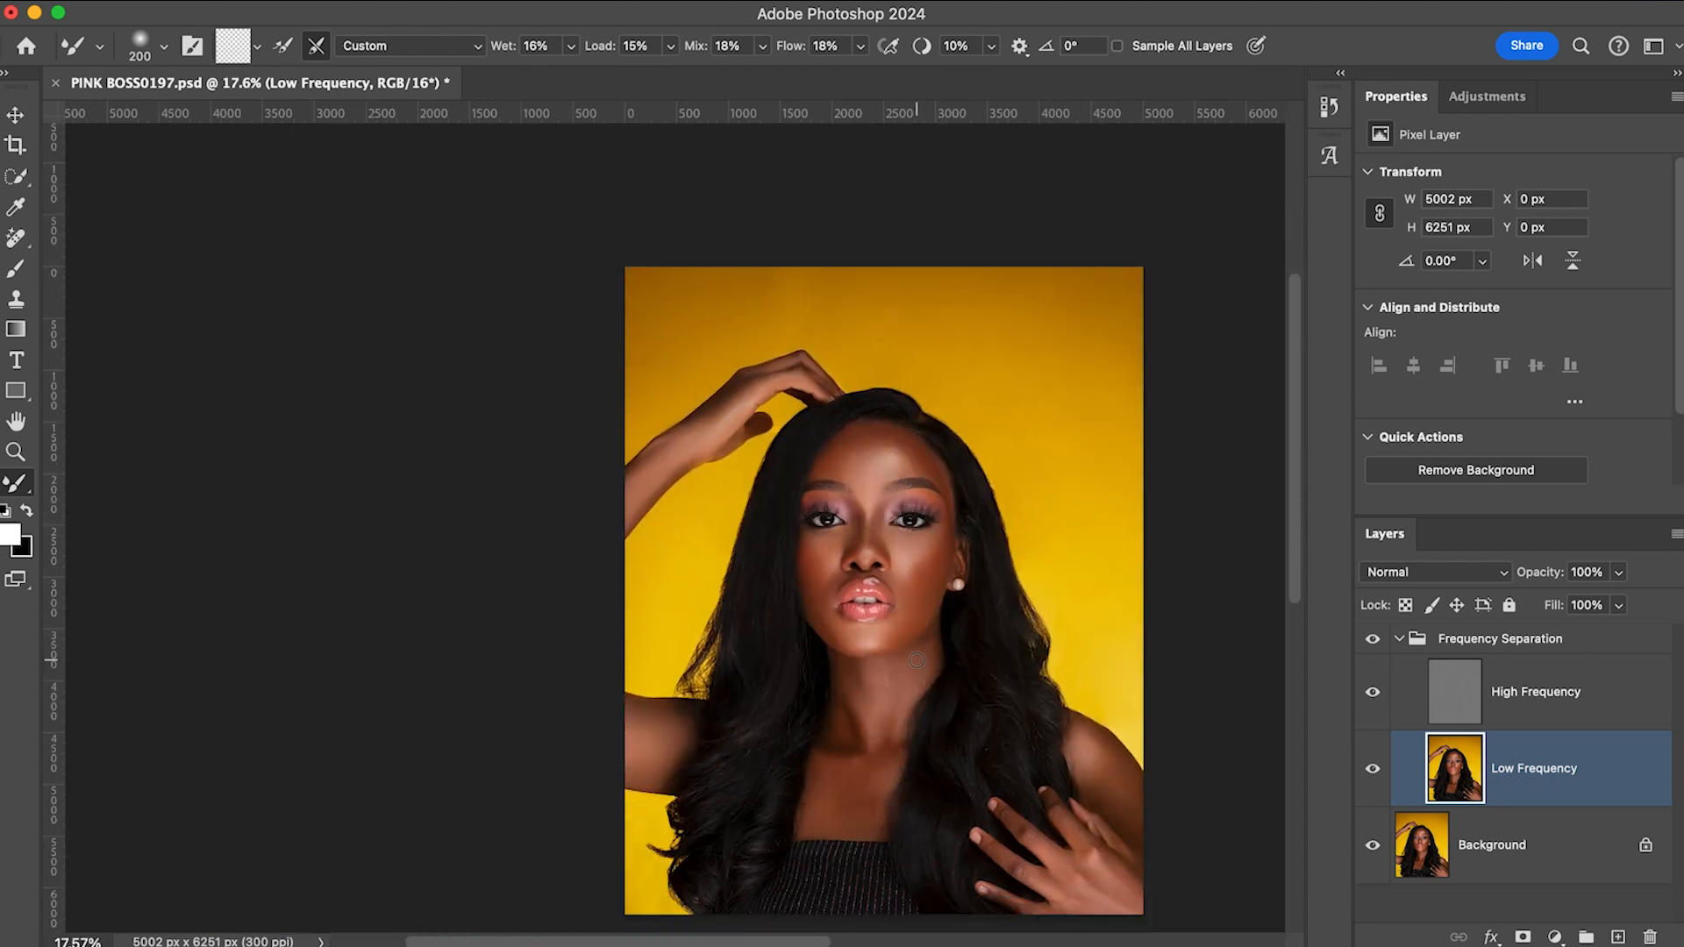
scroll(917, 661, up, 8)
scroll(916, 660, up, 7)
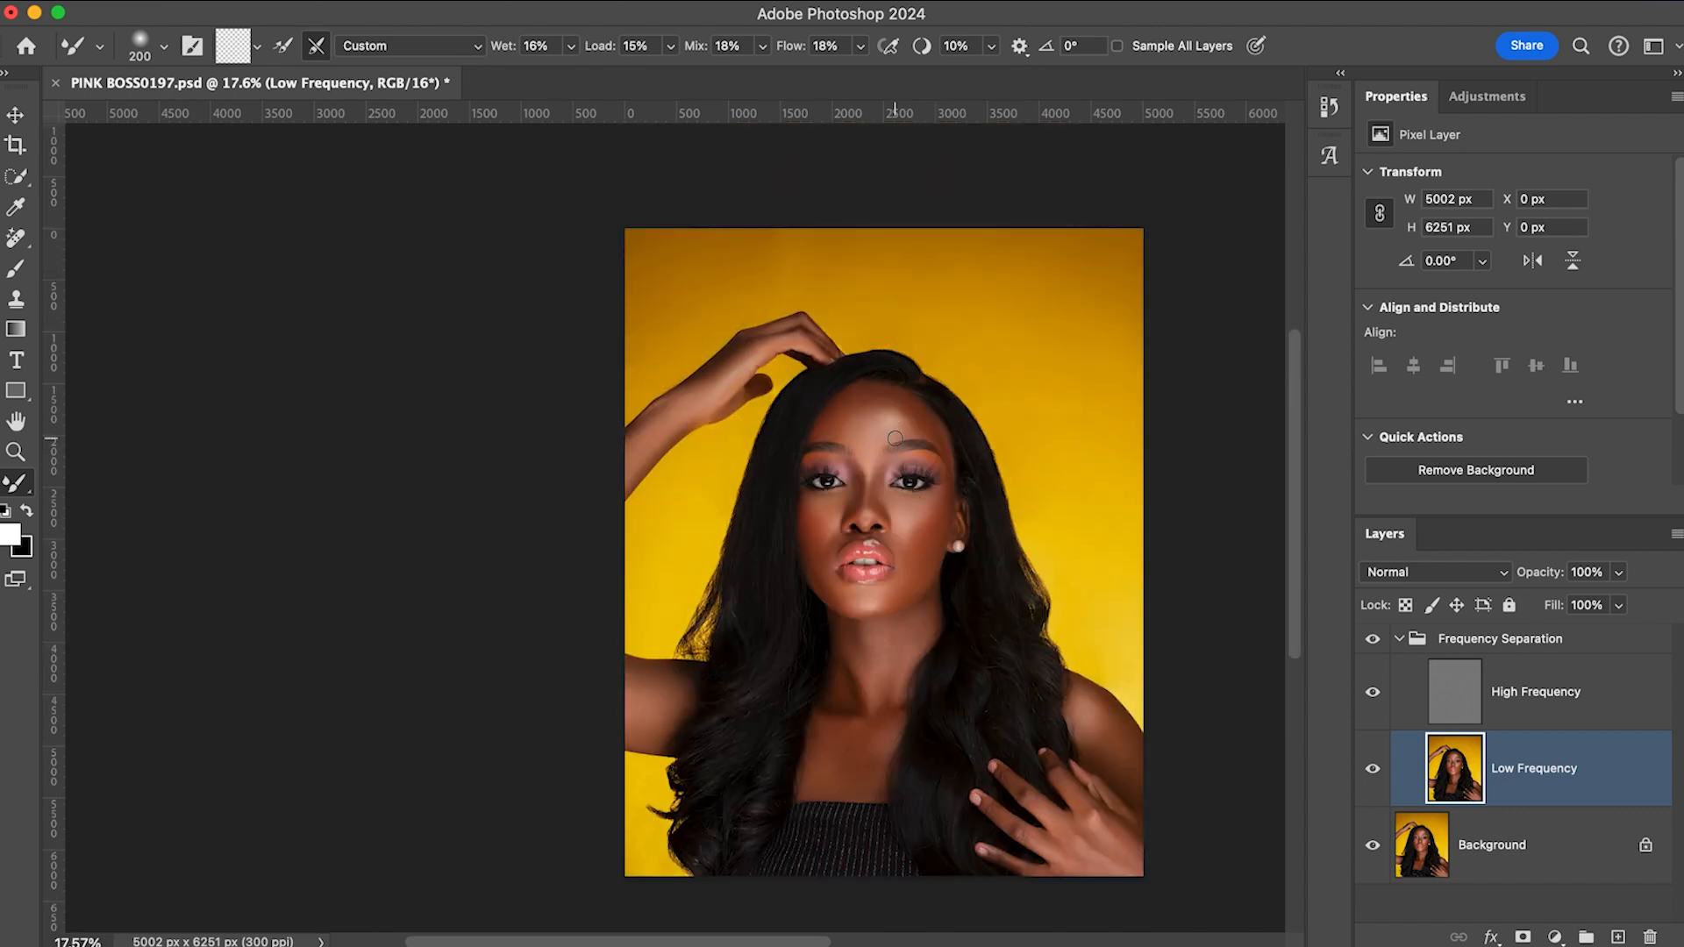
scroll(891, 423, up, 10)
scroll(891, 423, down, 4)
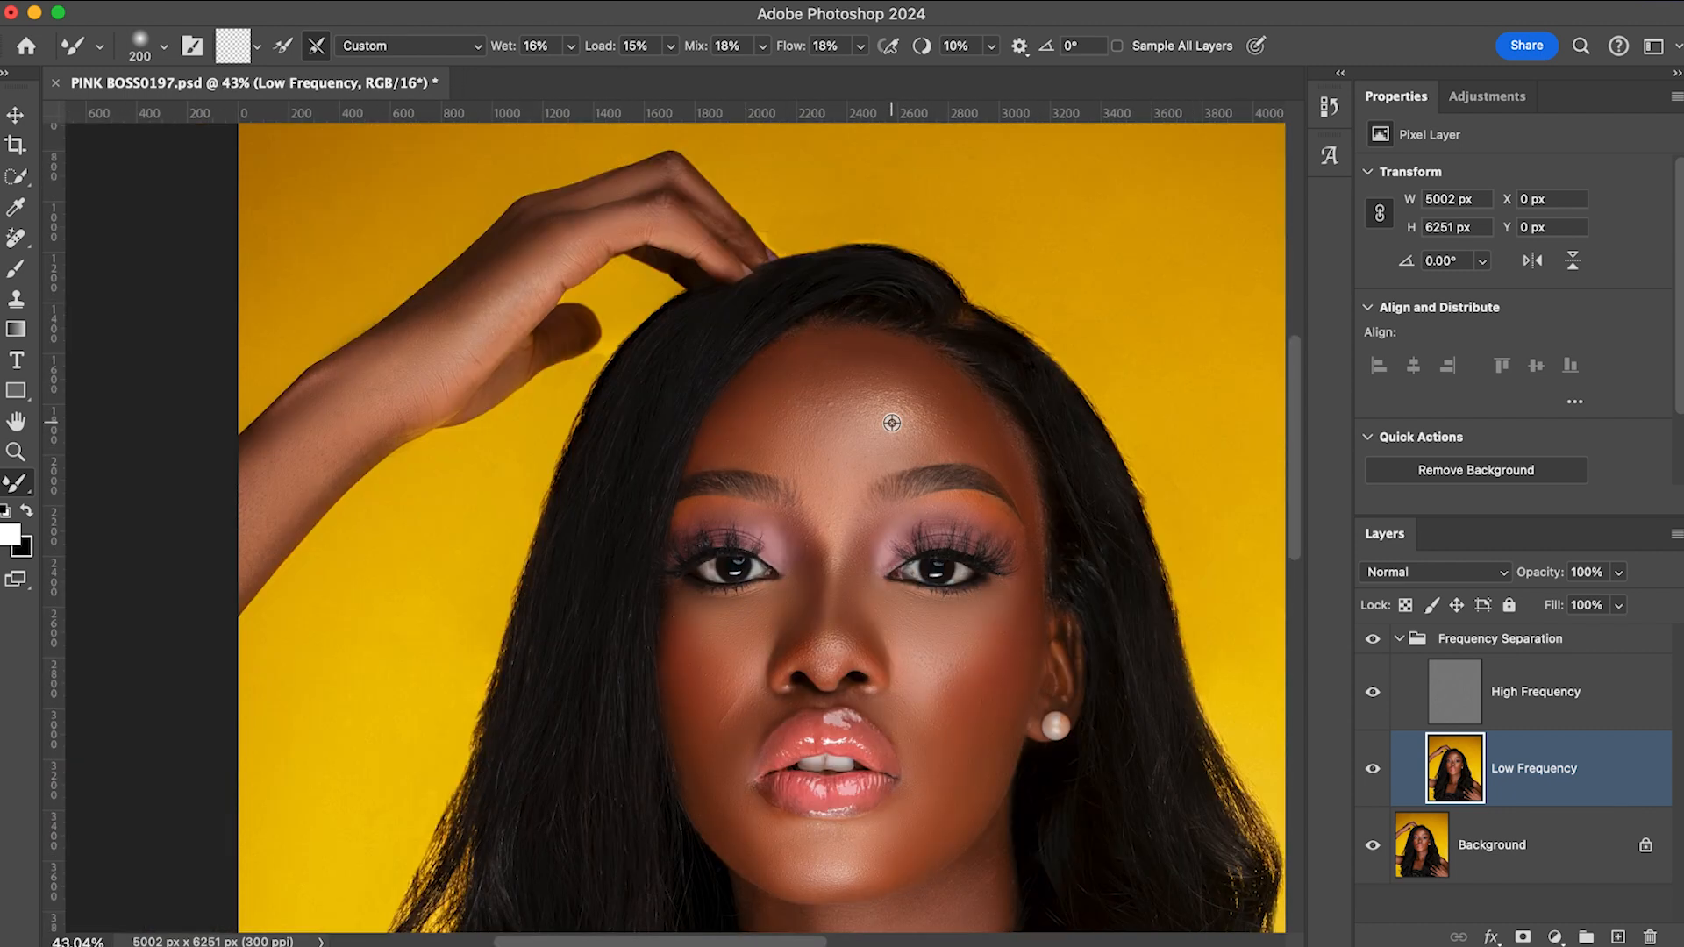
scroll(891, 423, up, 6)
scroll(891, 423, down, 4)
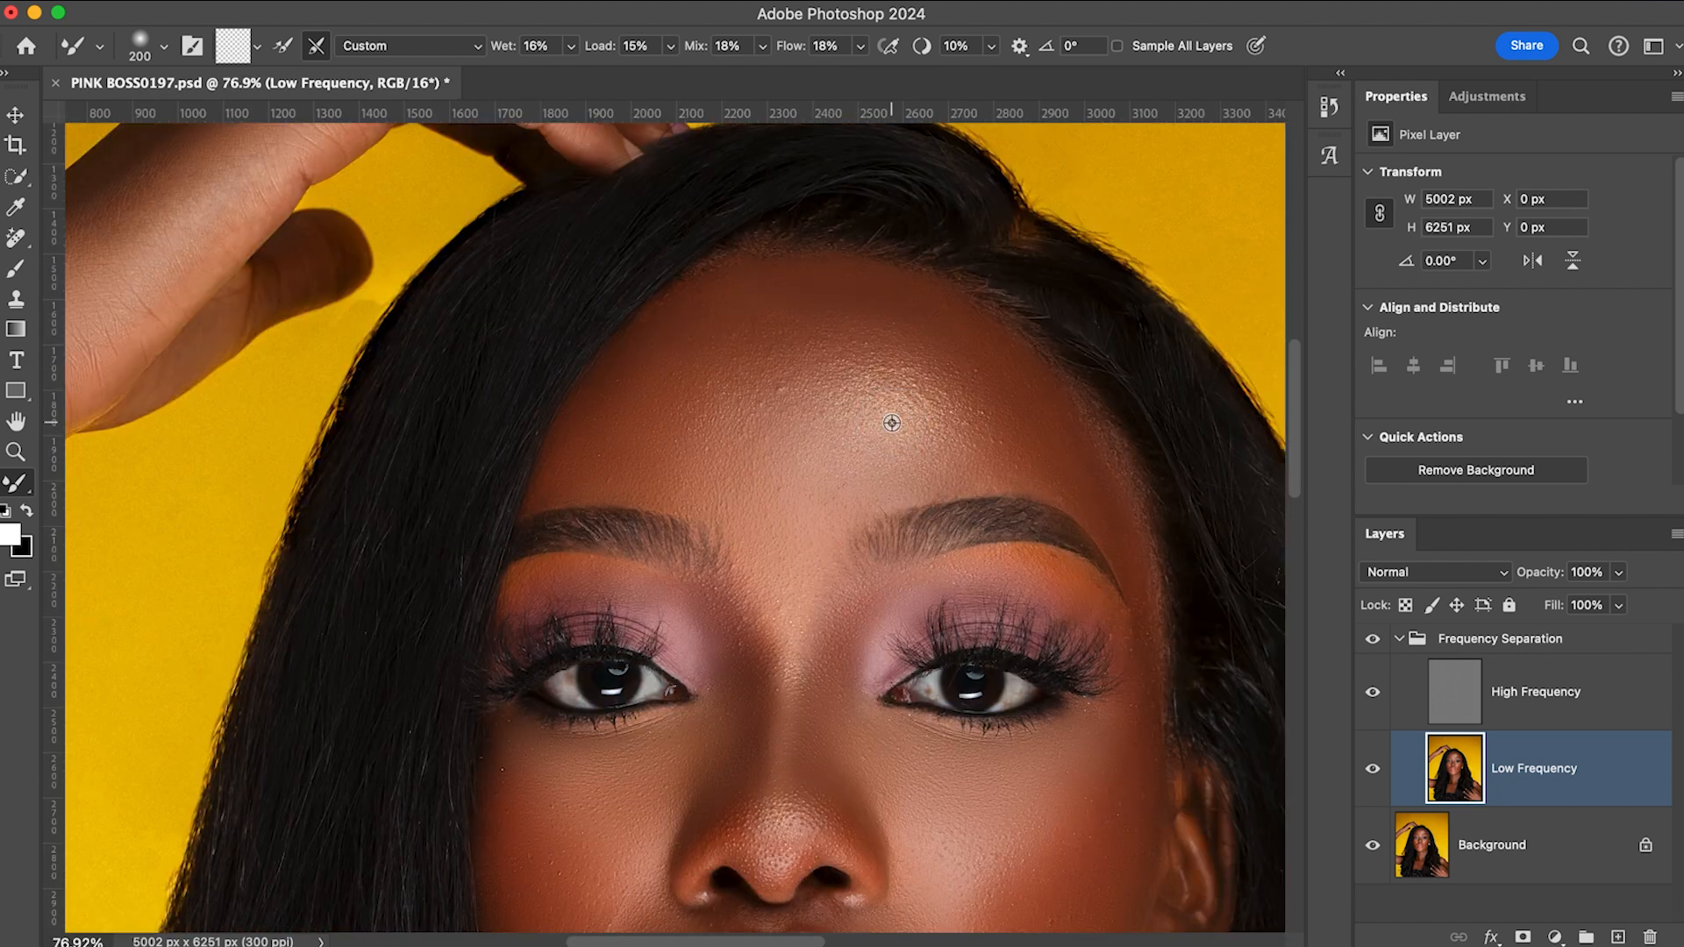
scroll(891, 423, down, 2)
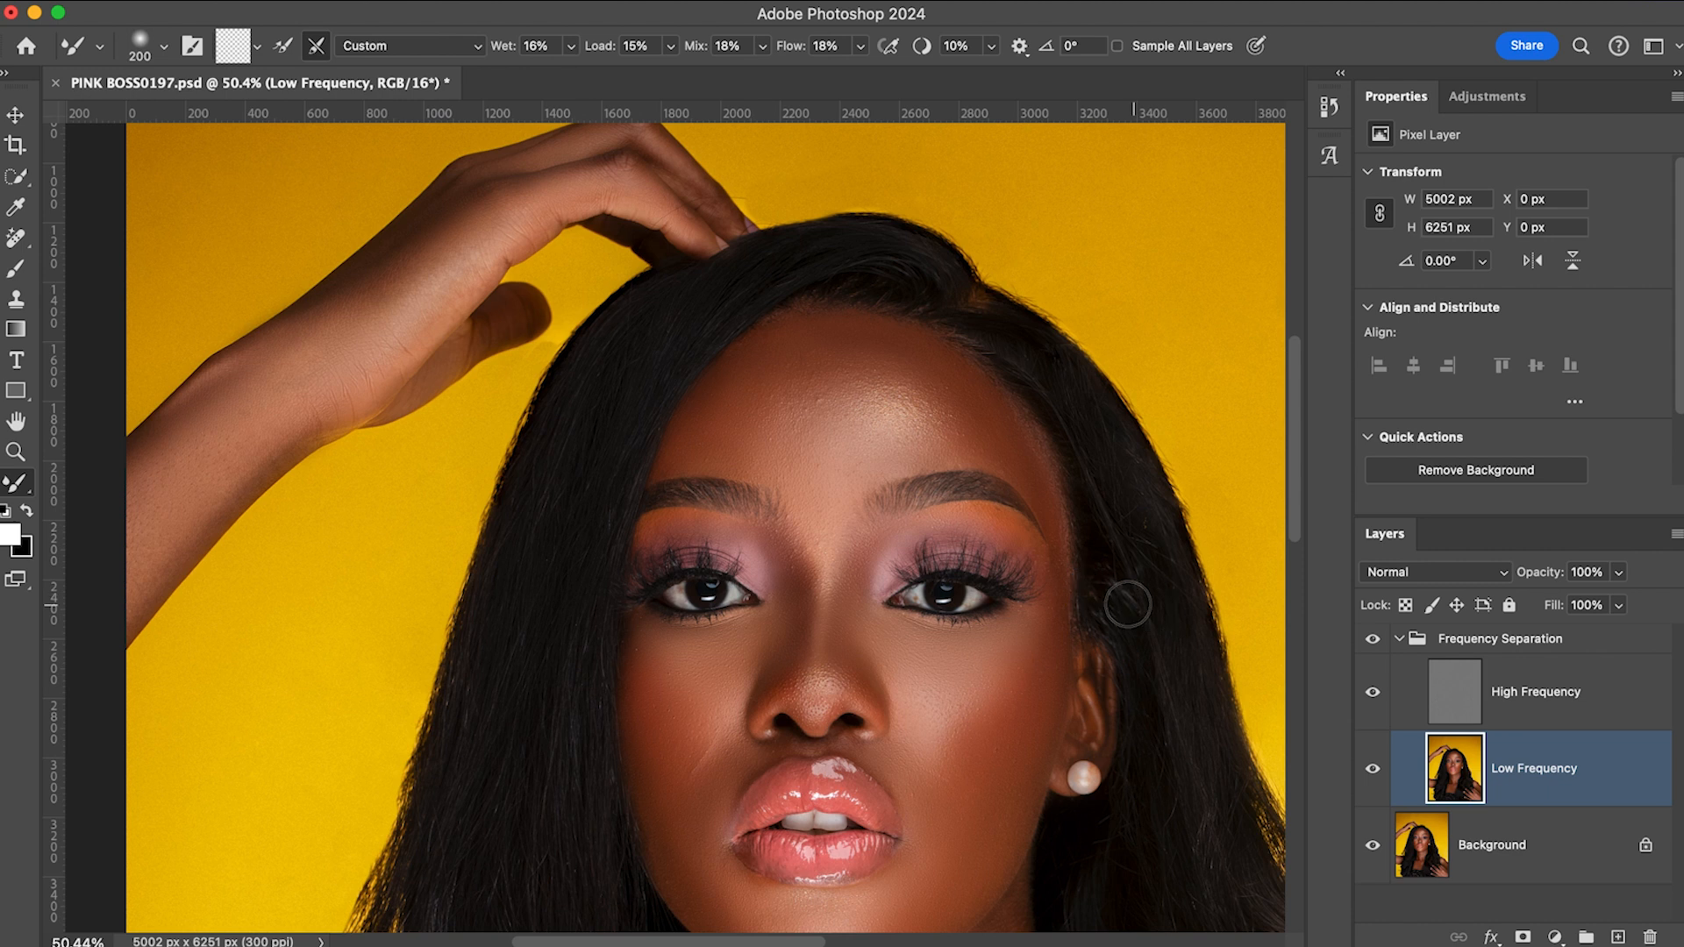
- Blend the skin along the earring-side temple with the Mixer Brush, enlarging the brush from 80 to 150 px
key(bracketleft)
key(bracketleft)
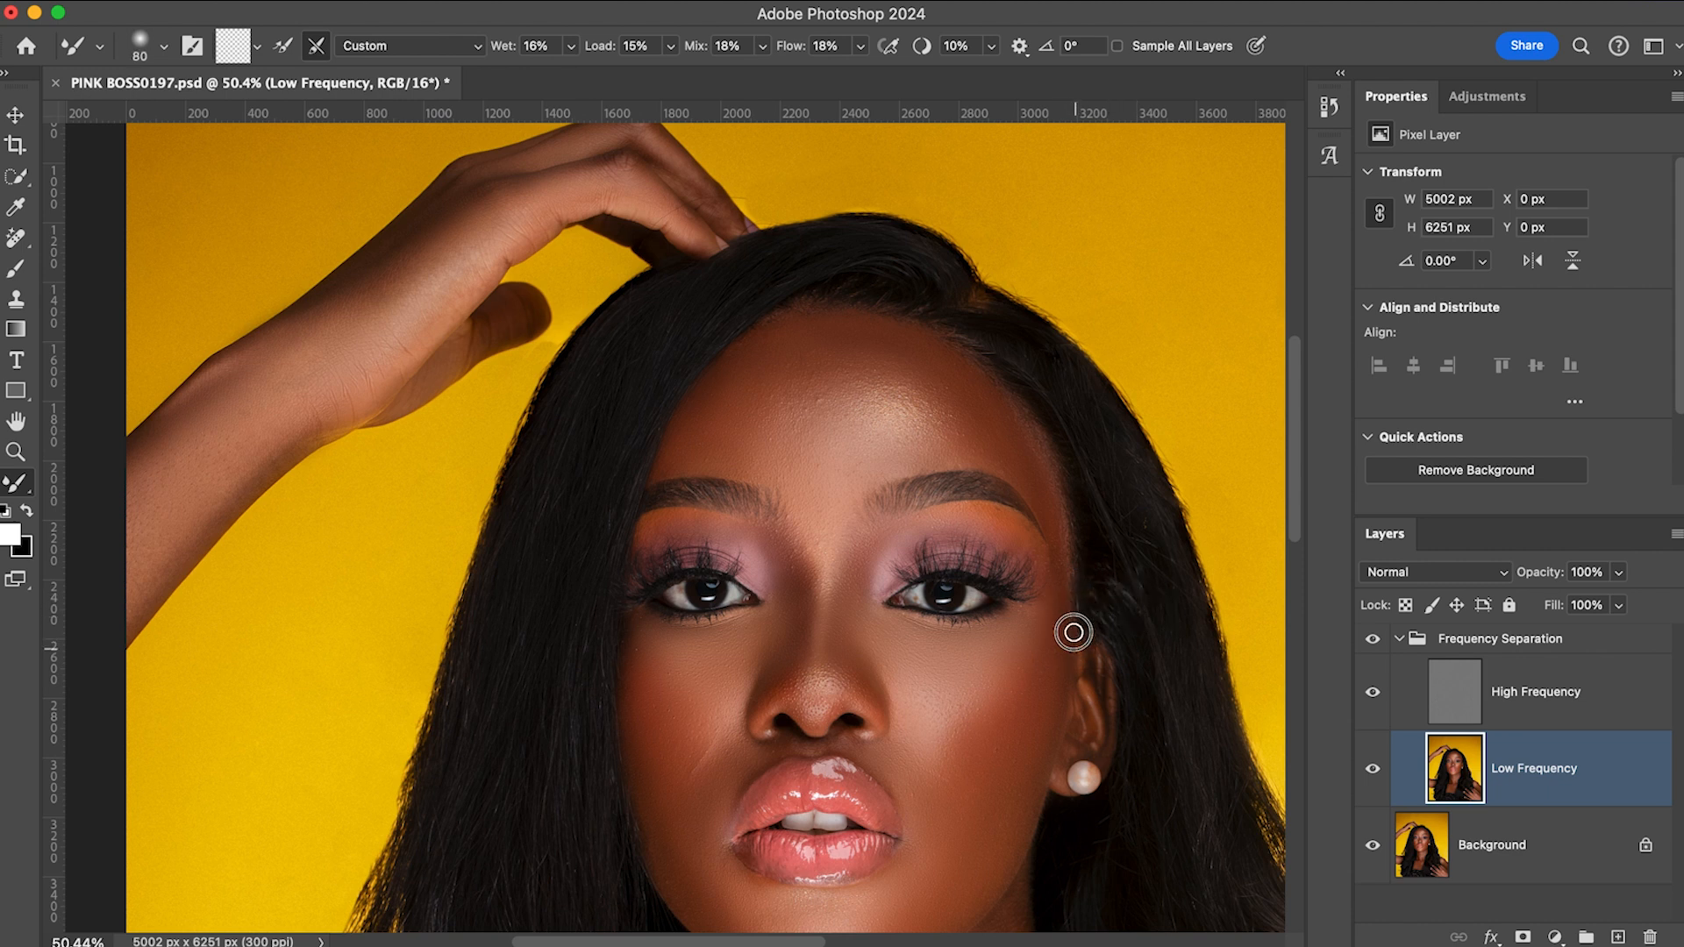
key(bracketright)
key(bracketright)
drag(1070, 602, 1070, 554)
key(bracketright)
key(bracketright)
key(bracketright)
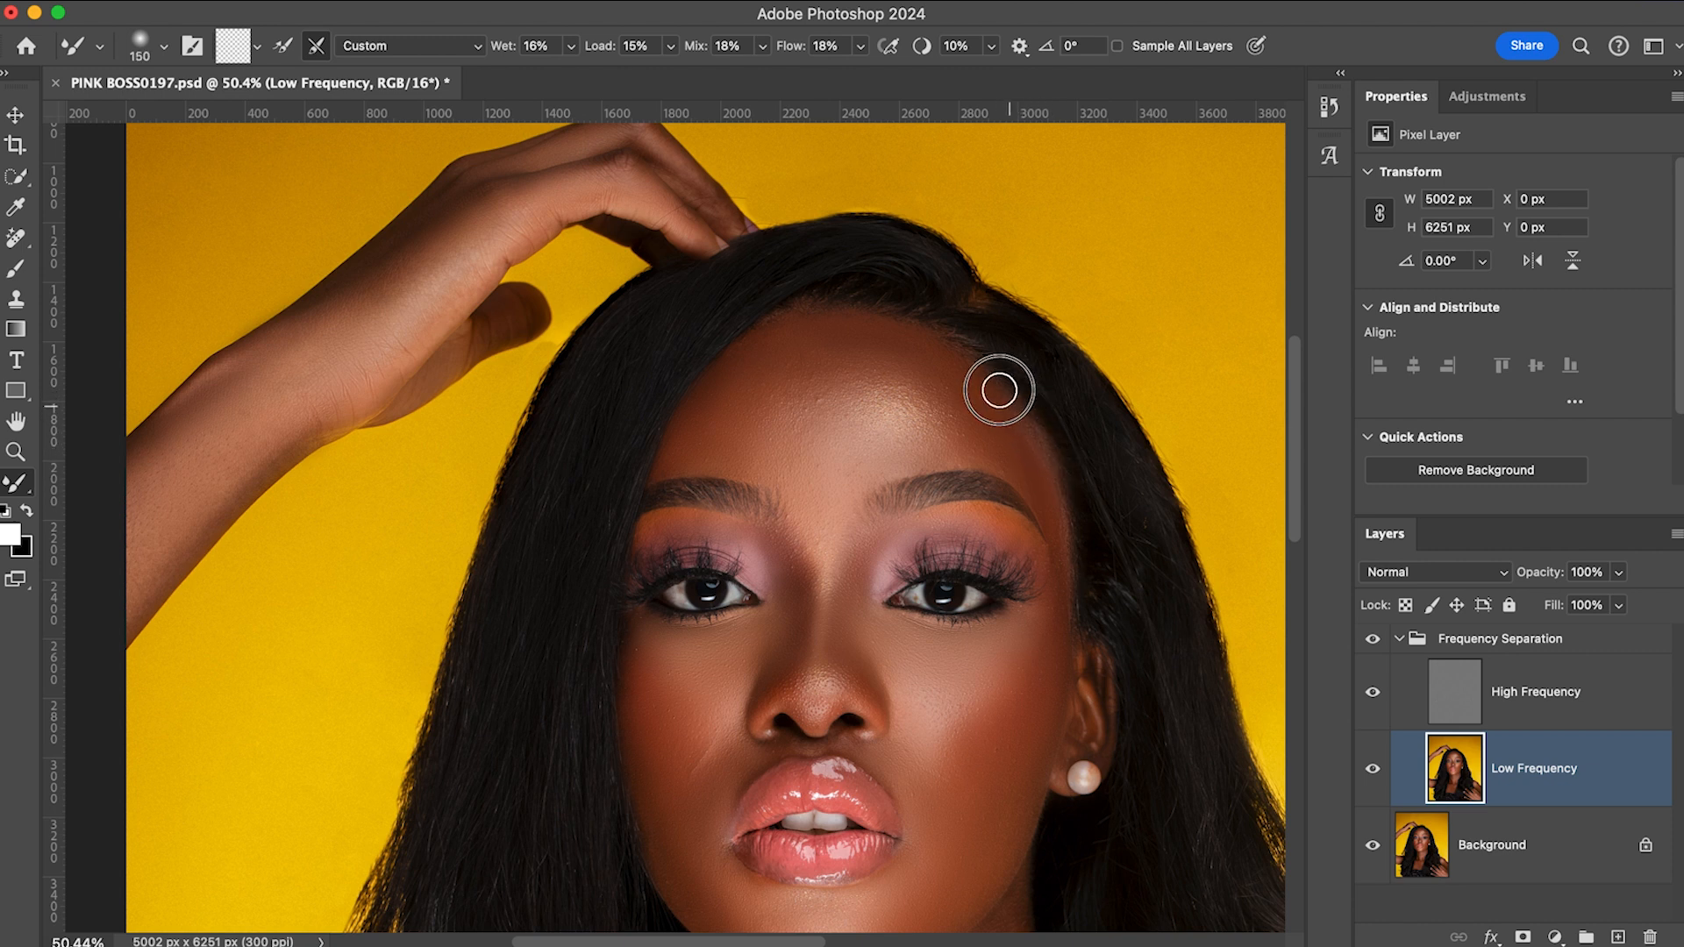
- Refine the upper hairline on the earring side with the Mixer Brush, starting at 100 px
key(bracketleft)
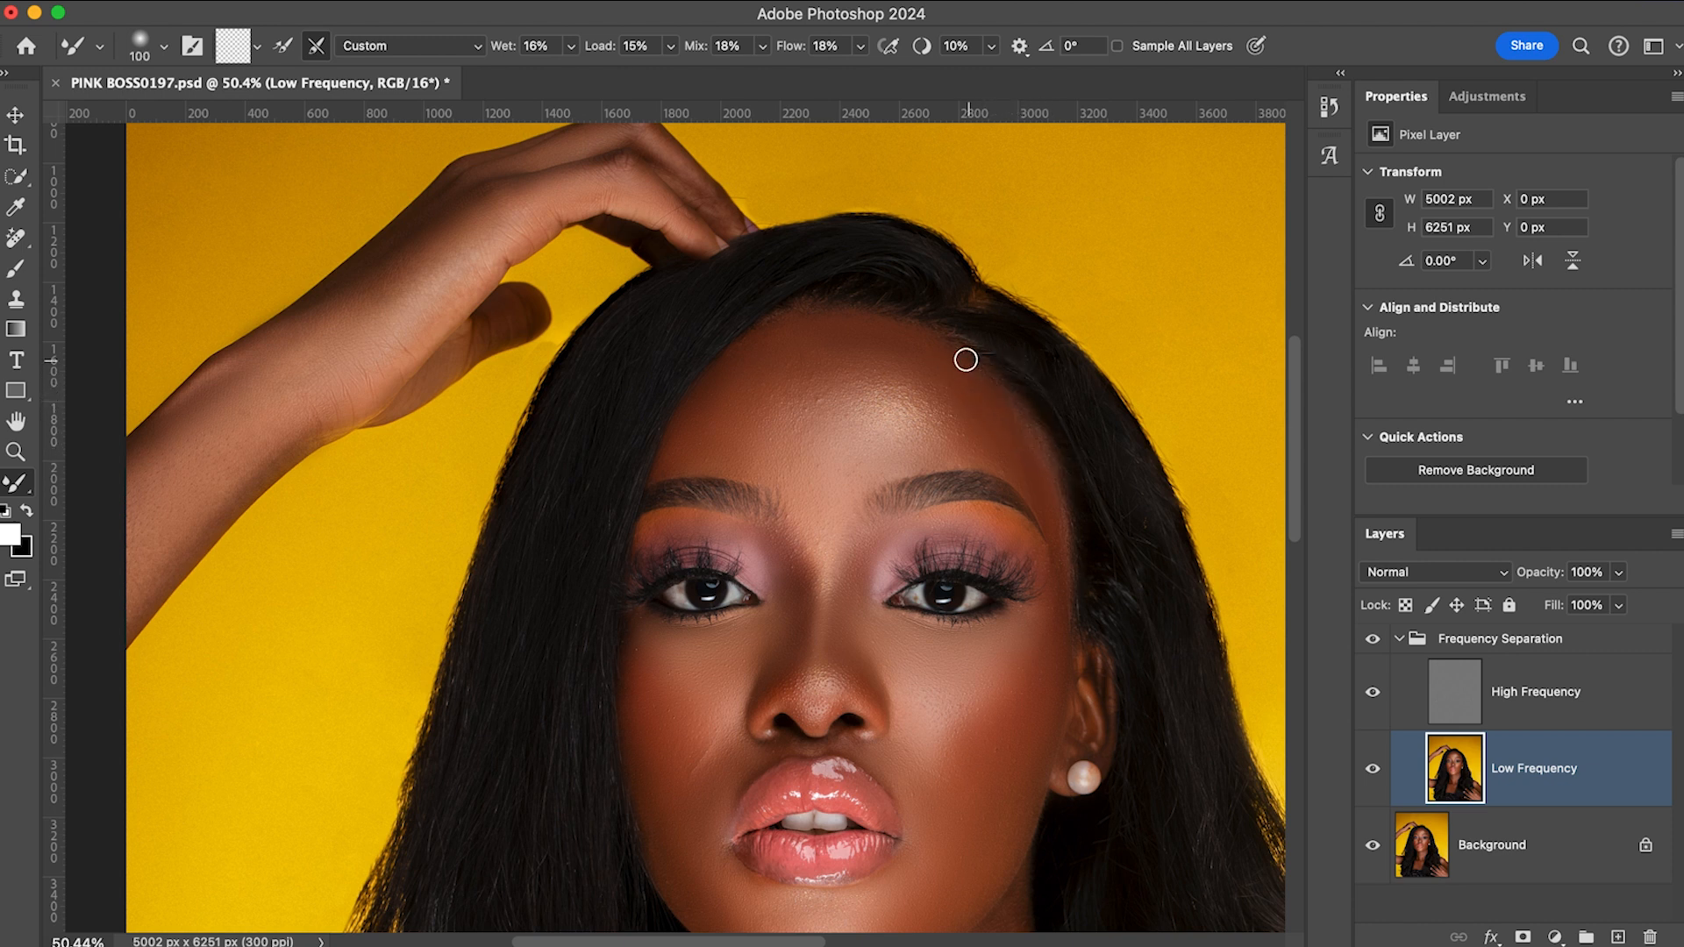
key(bracketleft)
key(bracketleft)
key(bracketright)
key(bracketright)
key(bracketright)
- Blend the forehead on the side opposite the earring with the Mixer Brush, reducing the brush from 125 to 100 px
key(bracketleft)
key(bracketleft)
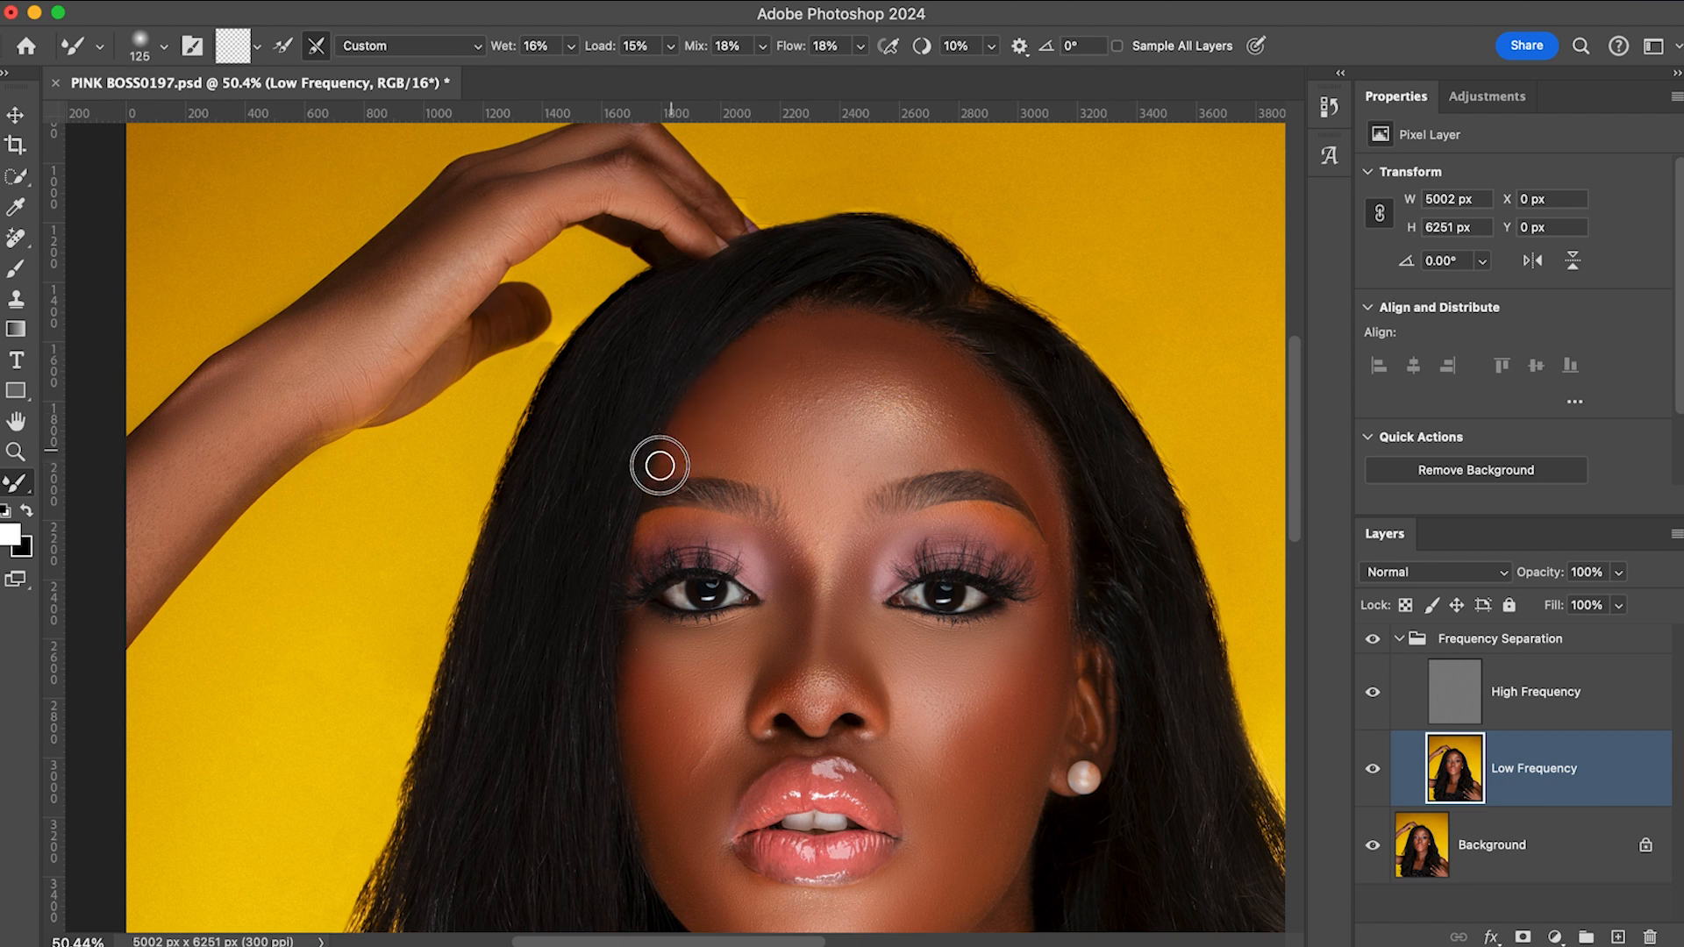
key(bracketleft)
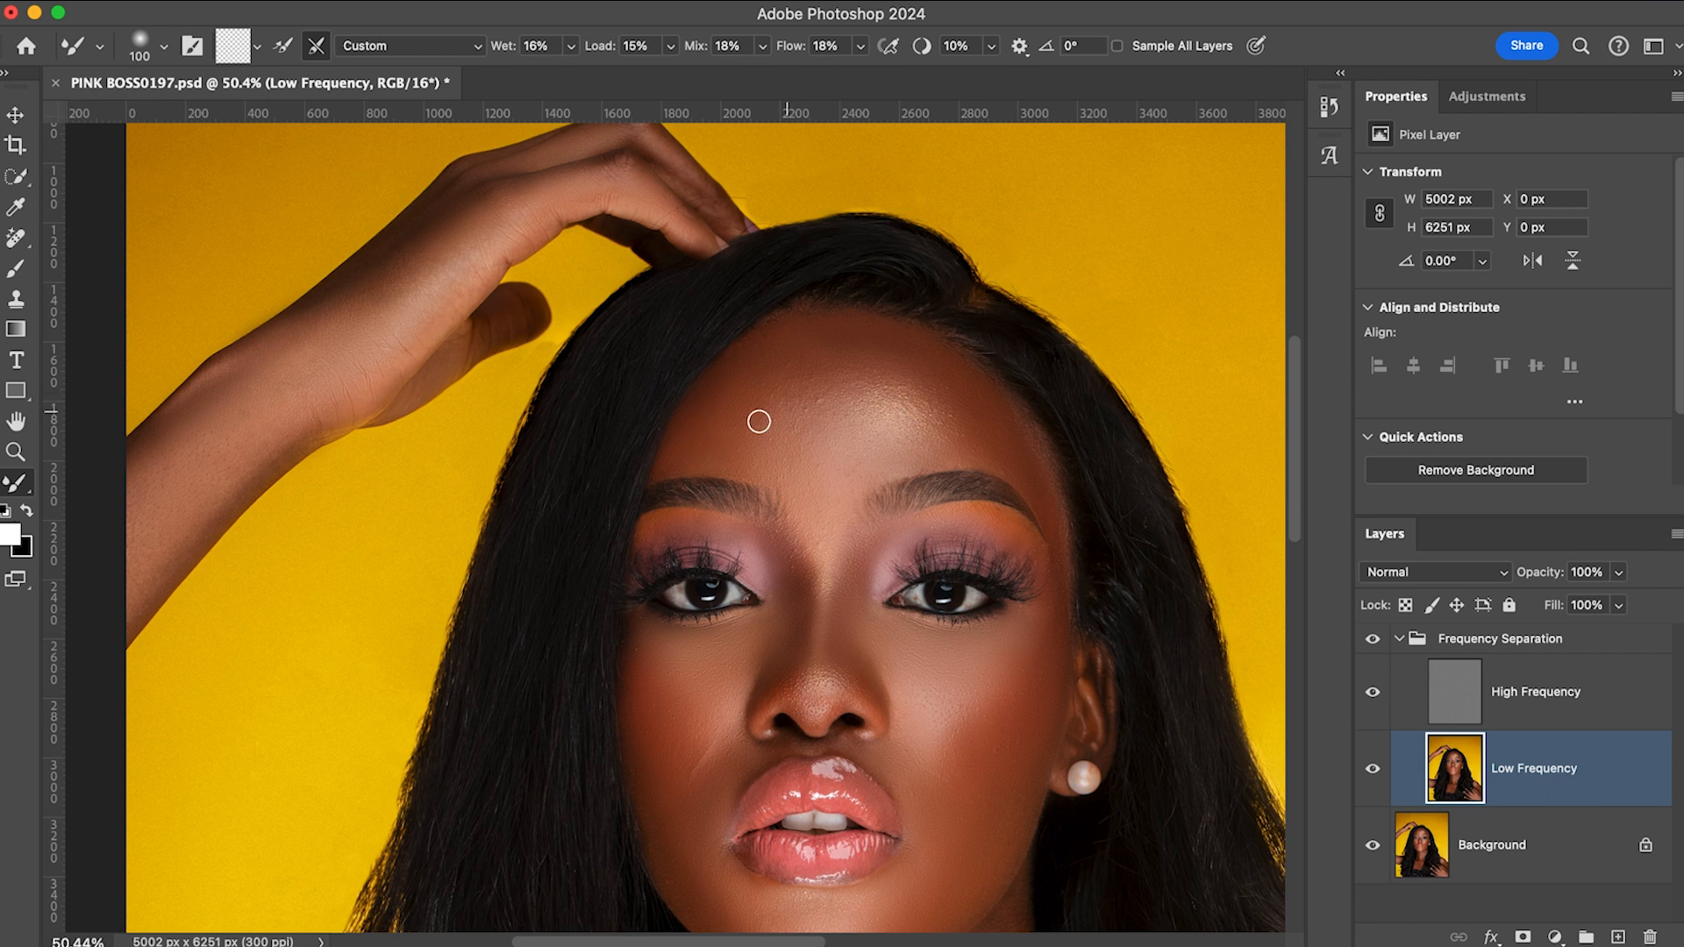
drag(764, 431, 780, 409)
drag(789, 386, 792, 384)
key(bracketright)
key(bracketright)
key(bracketright)
key(bracketright)
key(bracketright)
key(bracketright)
key(bracketright)
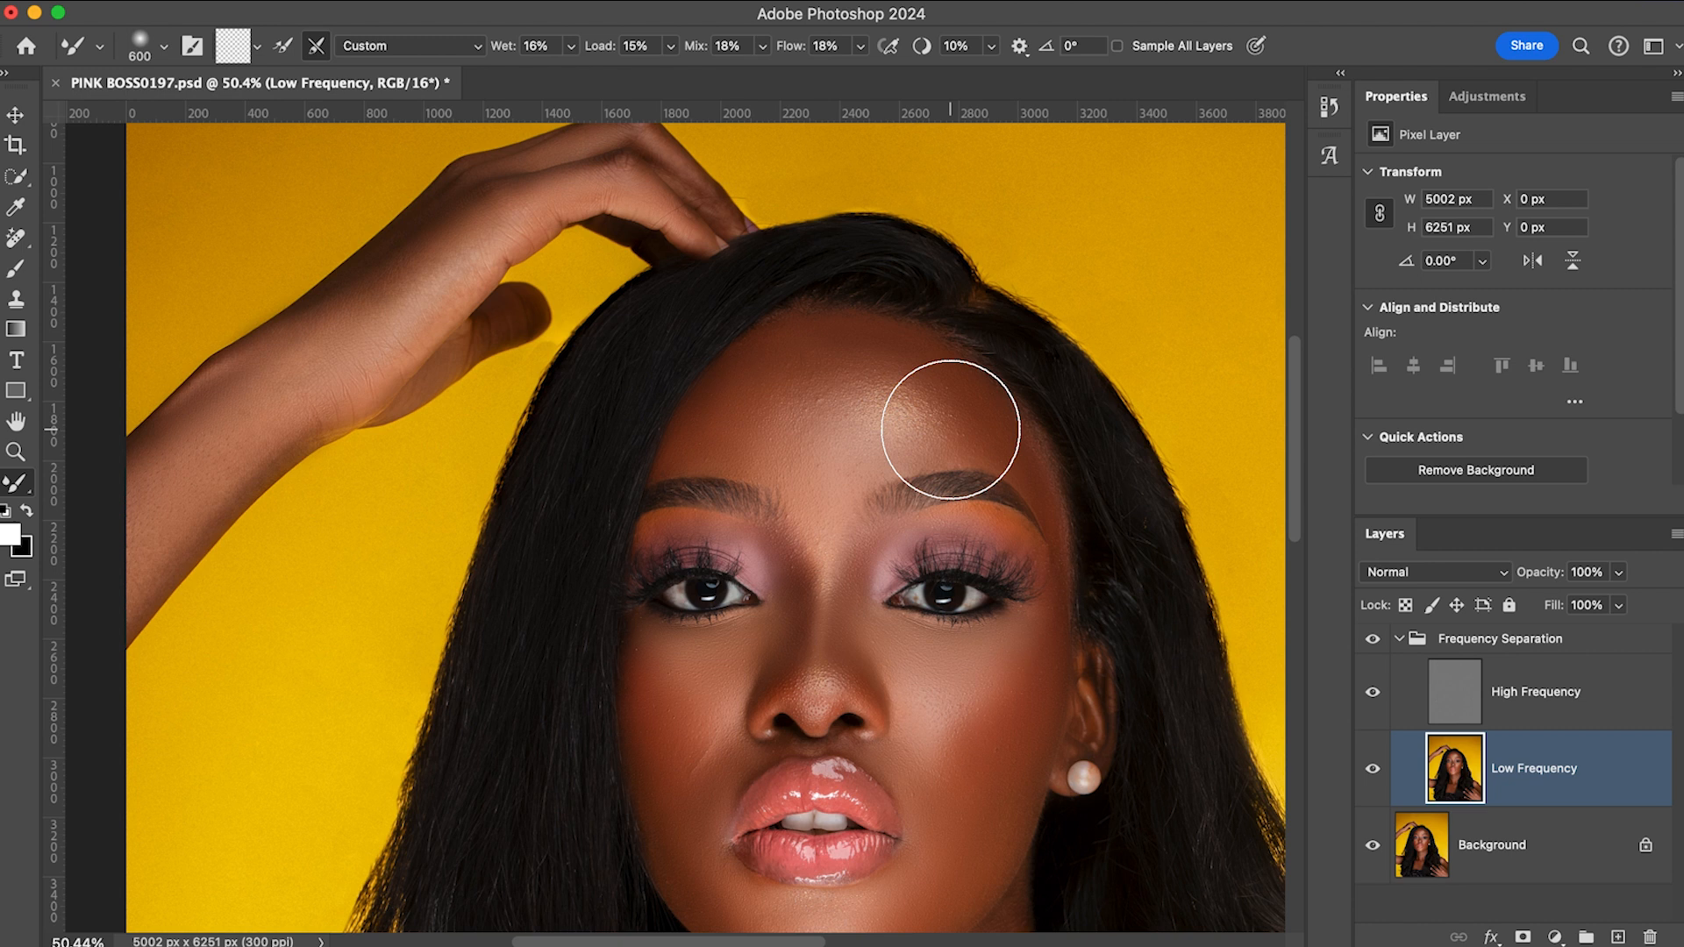
key(bracketleft)
key(bracketleft)
key(bracketleft)
key(bracketleft)
key(bracketleft)
key(bracketleft)
key(bracketleft)
key(bracketleft)
key(bracketleft)
key(bracketleft)
scroll(953, 415, down, 2)
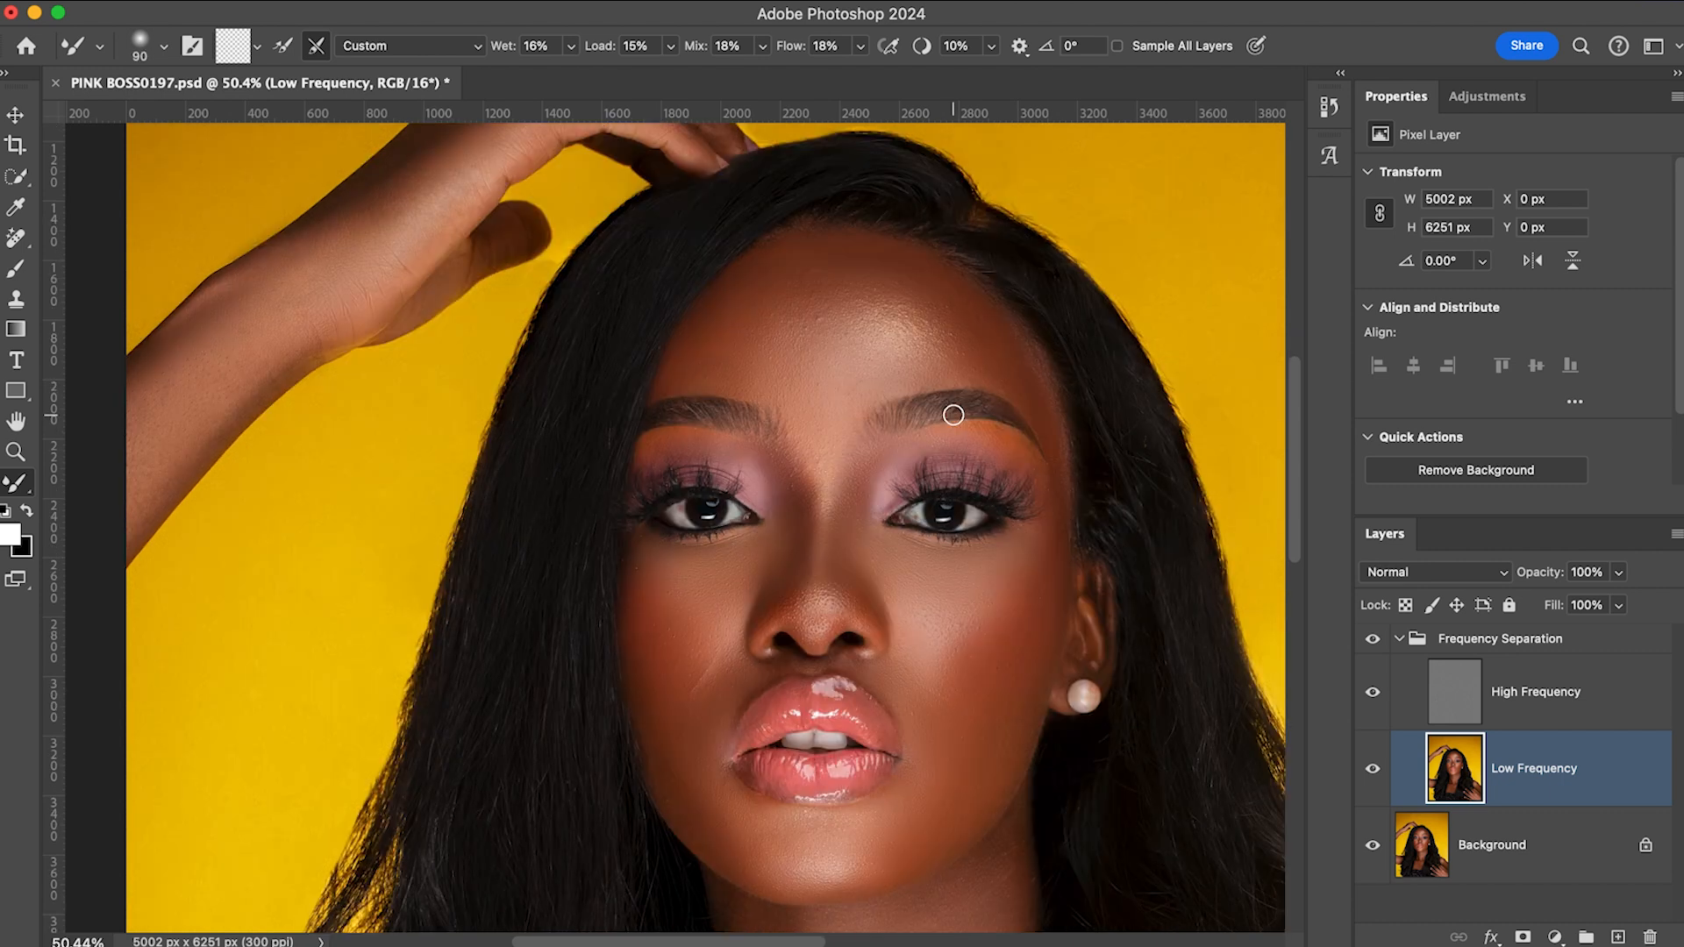
key(bracketleft)
scroll(954, 415, down, 3)
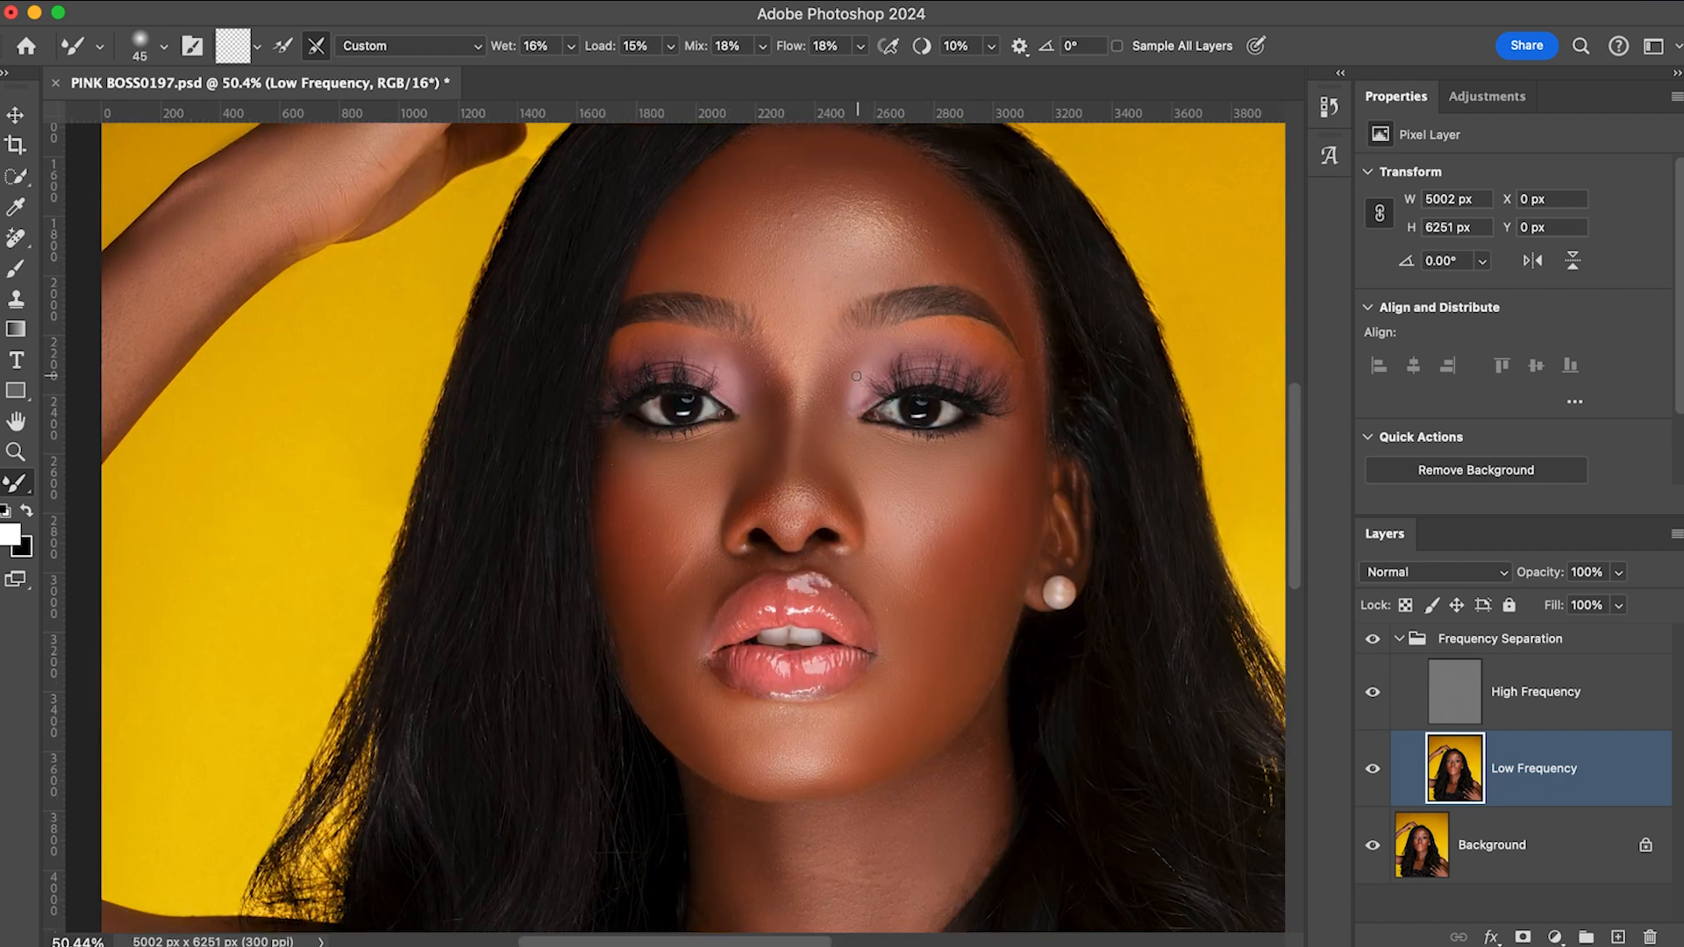
scroll(954, 212, down, 1)
- Smooth the upper forehead towards the hairline opposite the earring with the Mixer Brush between 175 and 250 px
key(bracketright)
key(bracketright)
scroll(937, 227, up, 2)
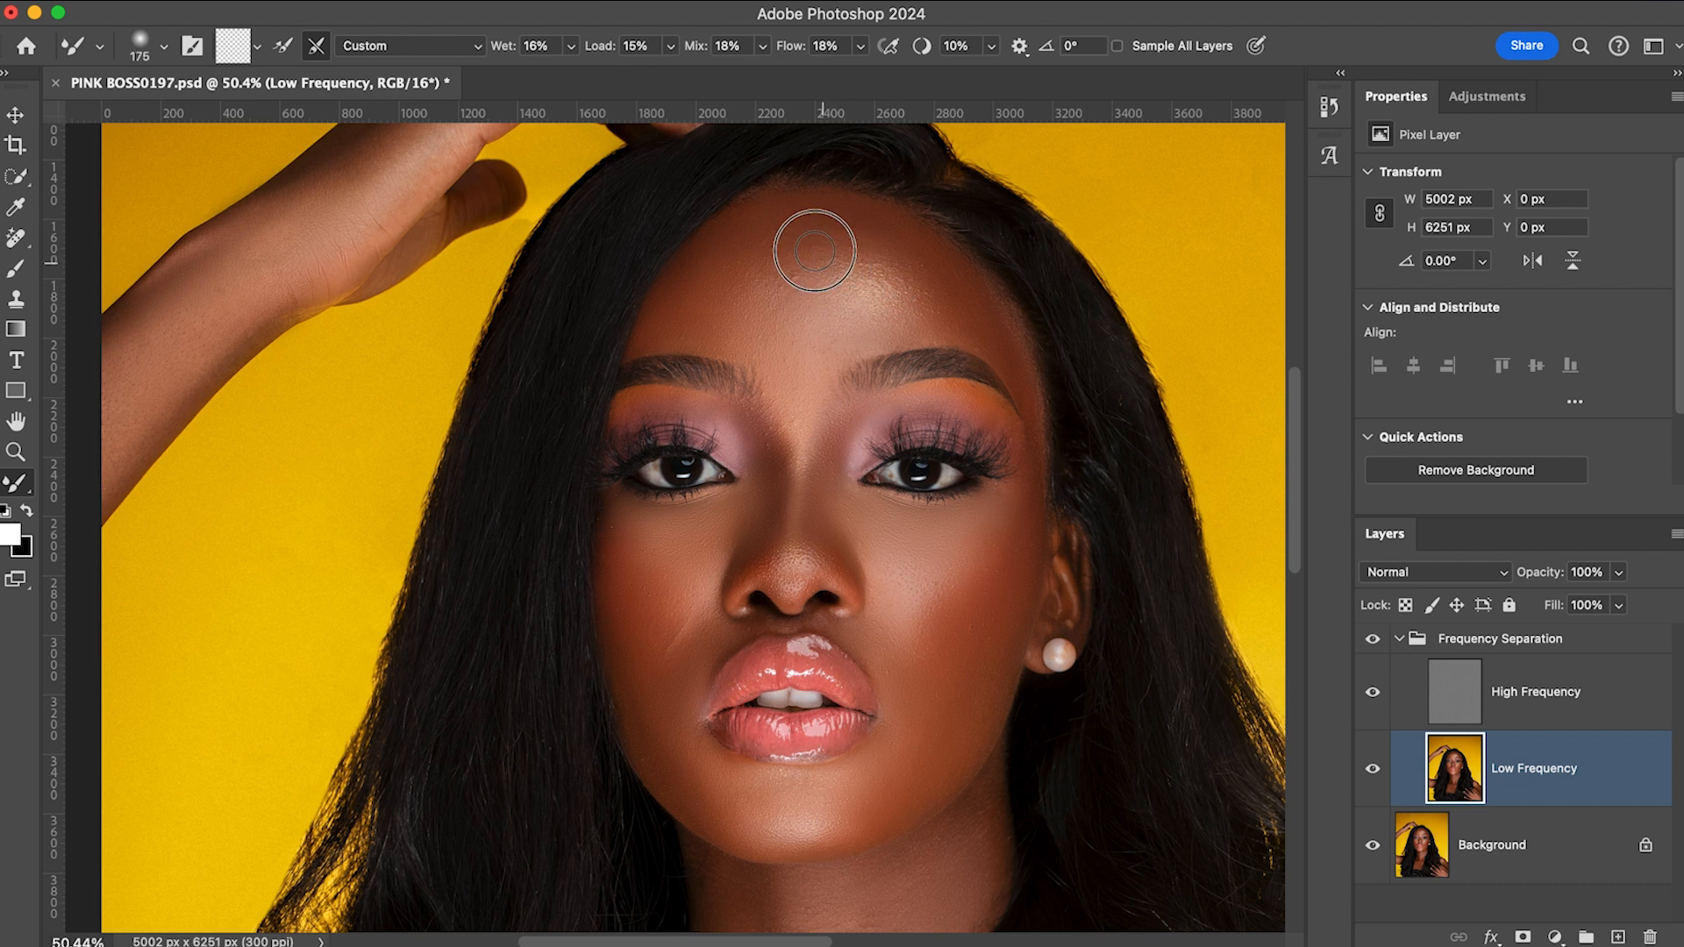
key(bracketright)
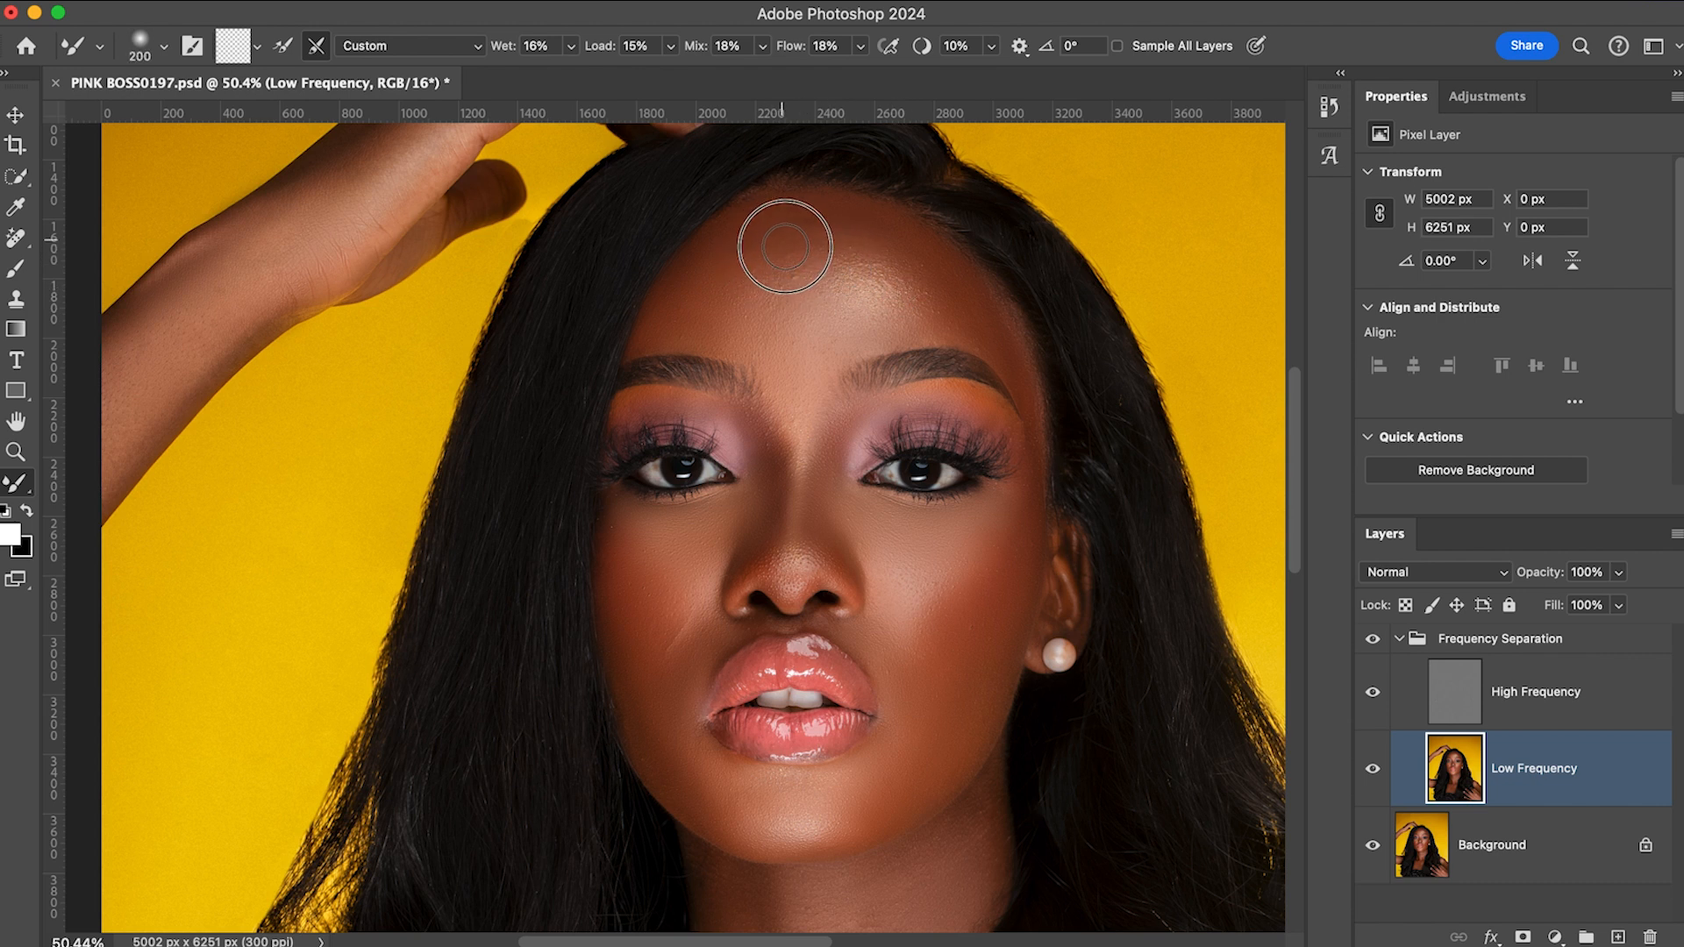
key(bracketright)
key(bracketright)
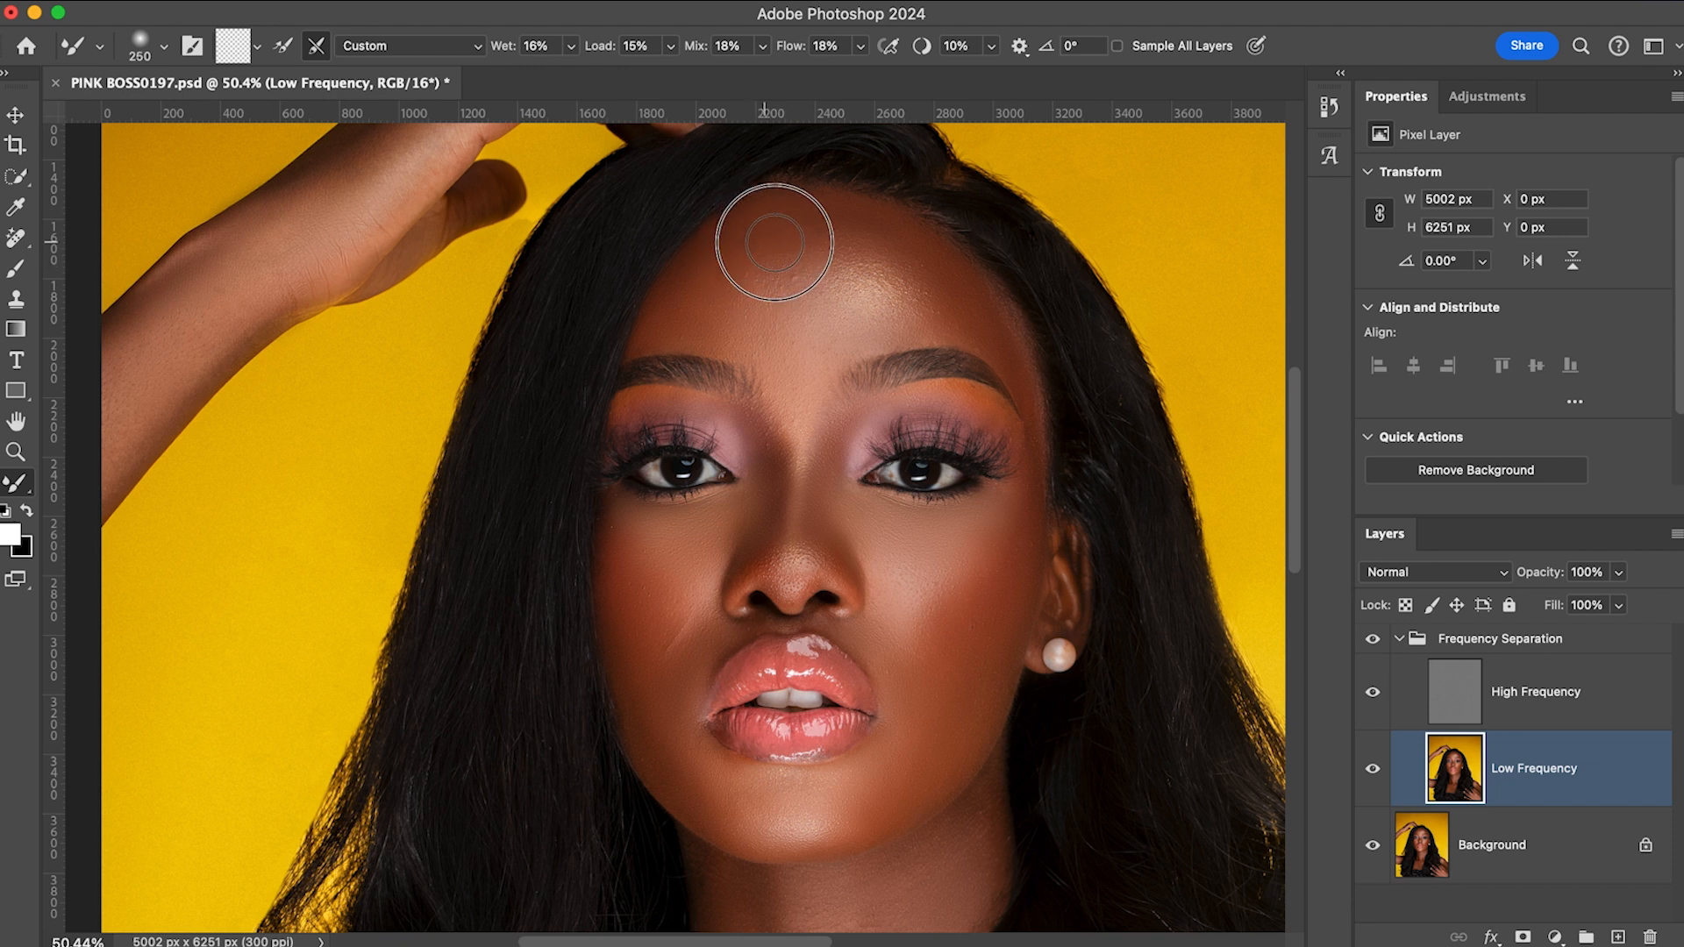
key(bracketleft)
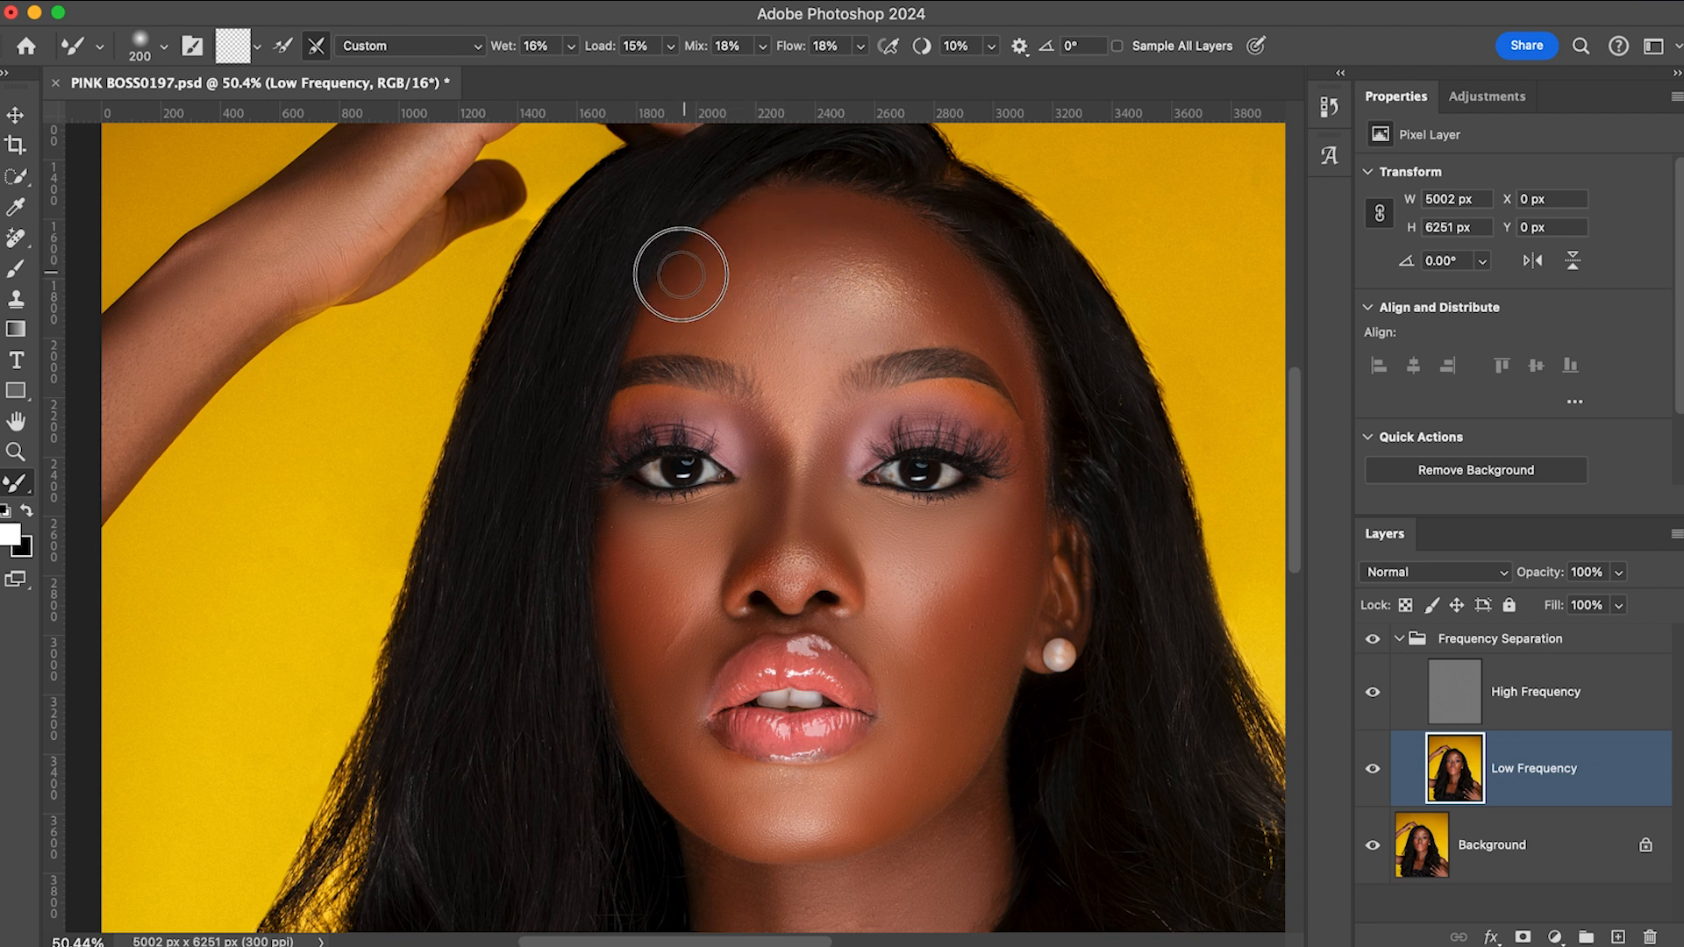
- Blend the forehead above the brow opposite the earring with the Mixer Brush, varying its size between 150 and 300 px
key(bracketleft)
key(bracketleft)
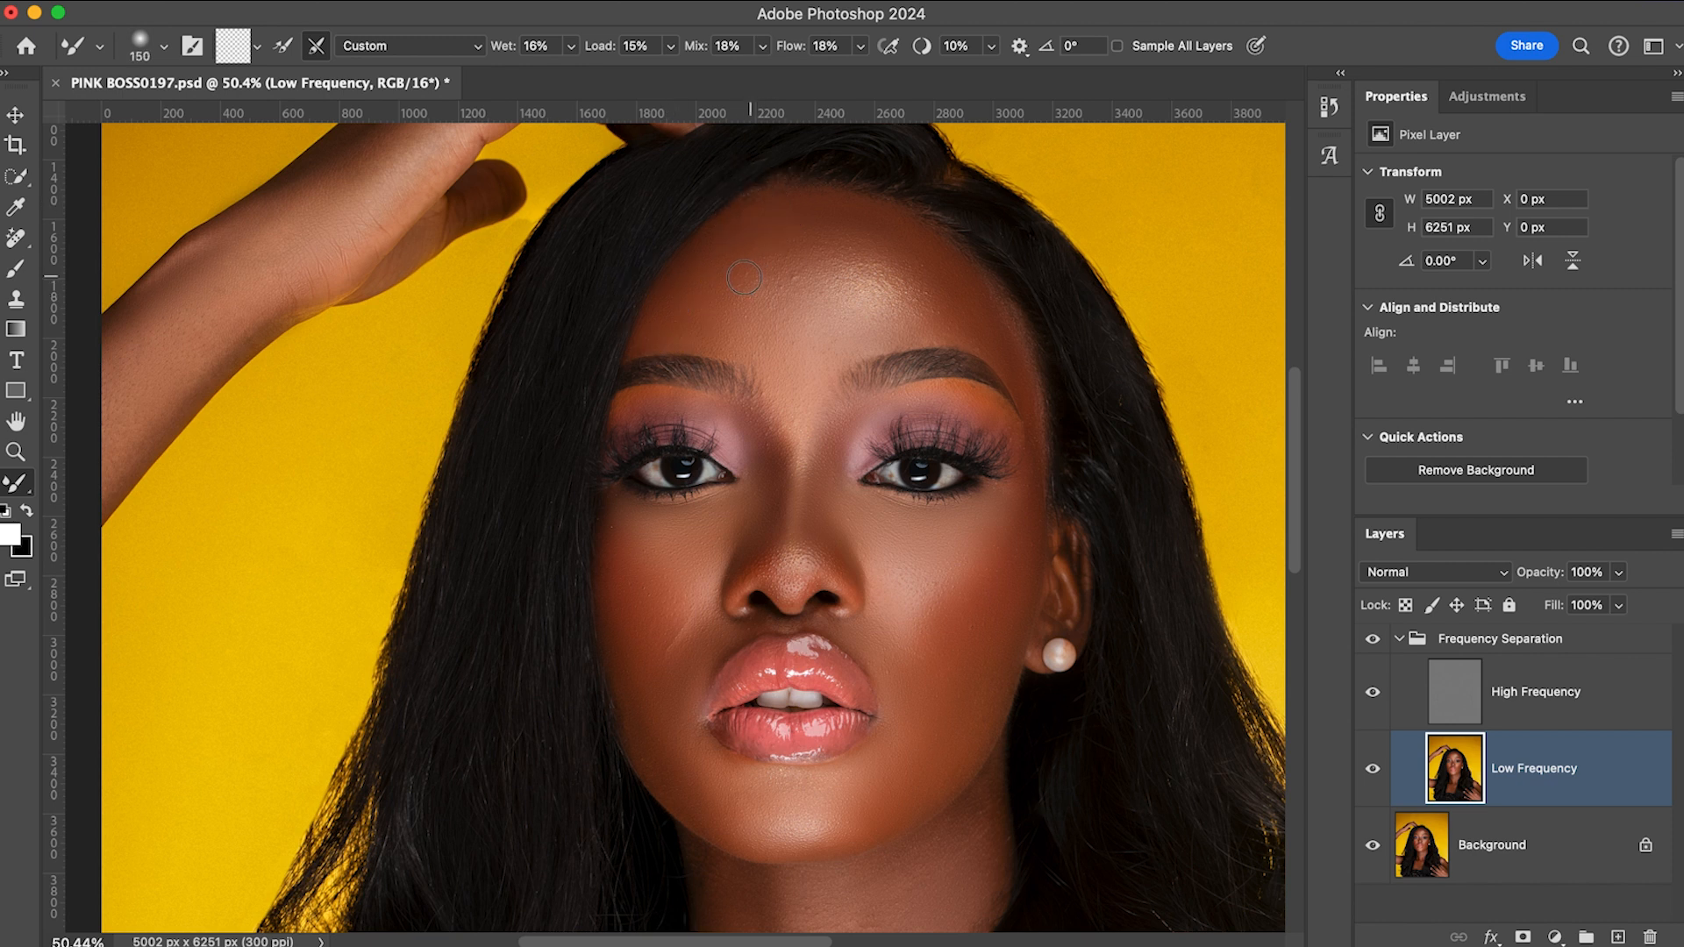
key(bracketright)
key(bracketright)
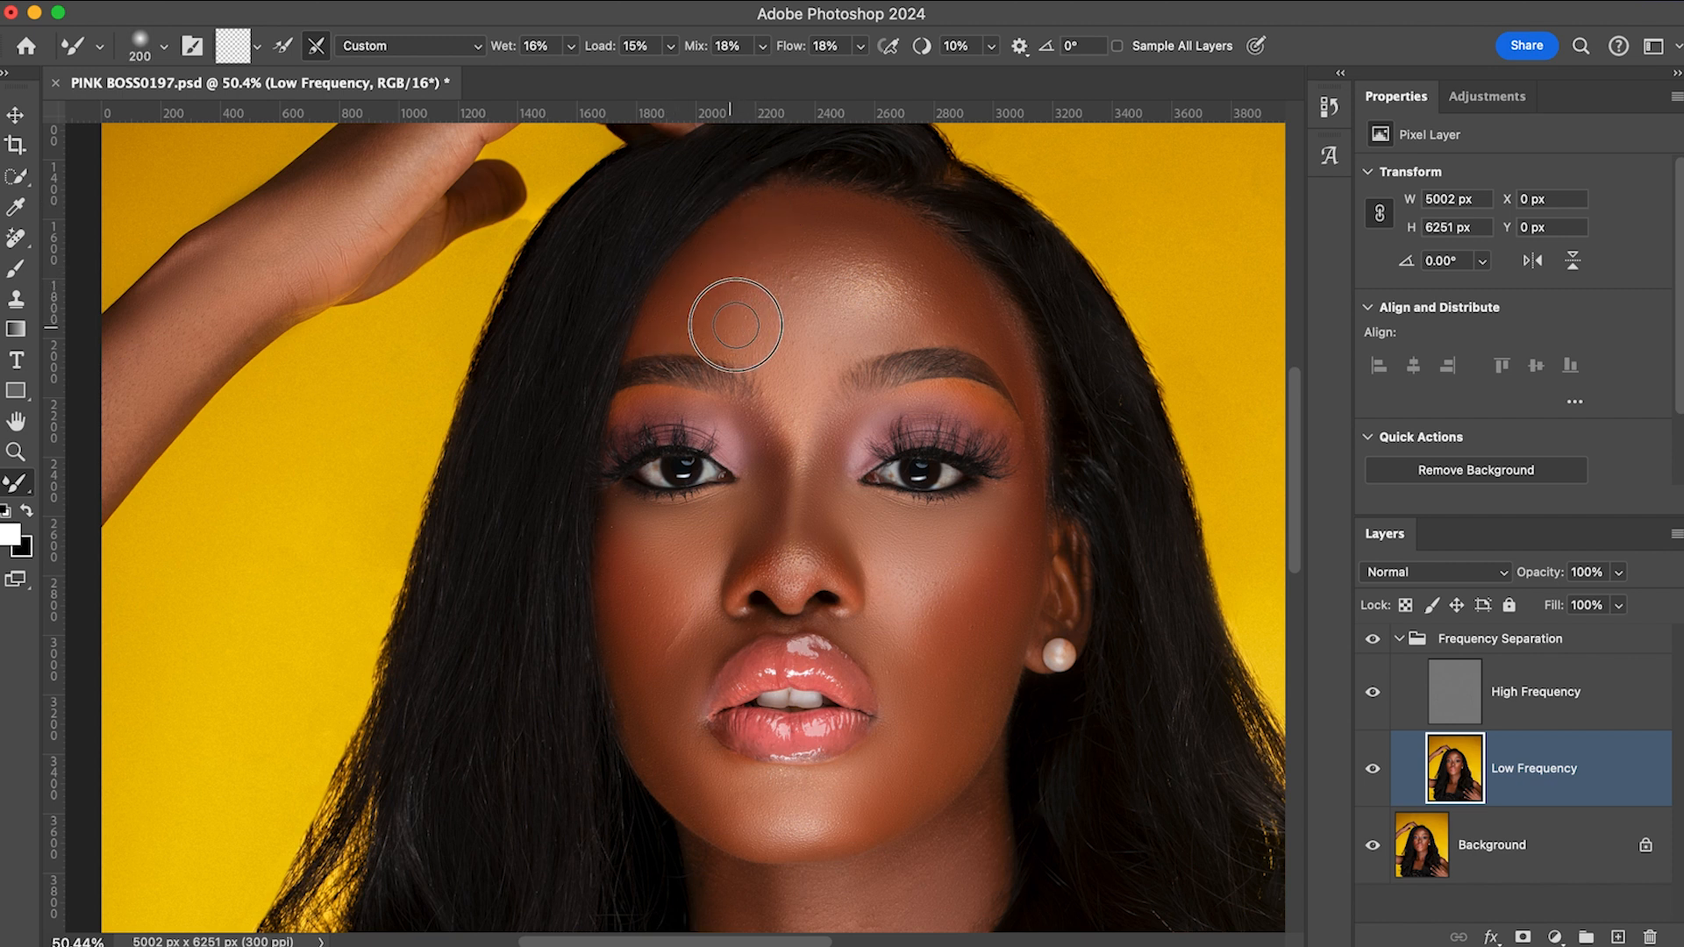
key(bracketright)
key(bracketright)
key(bracketright)
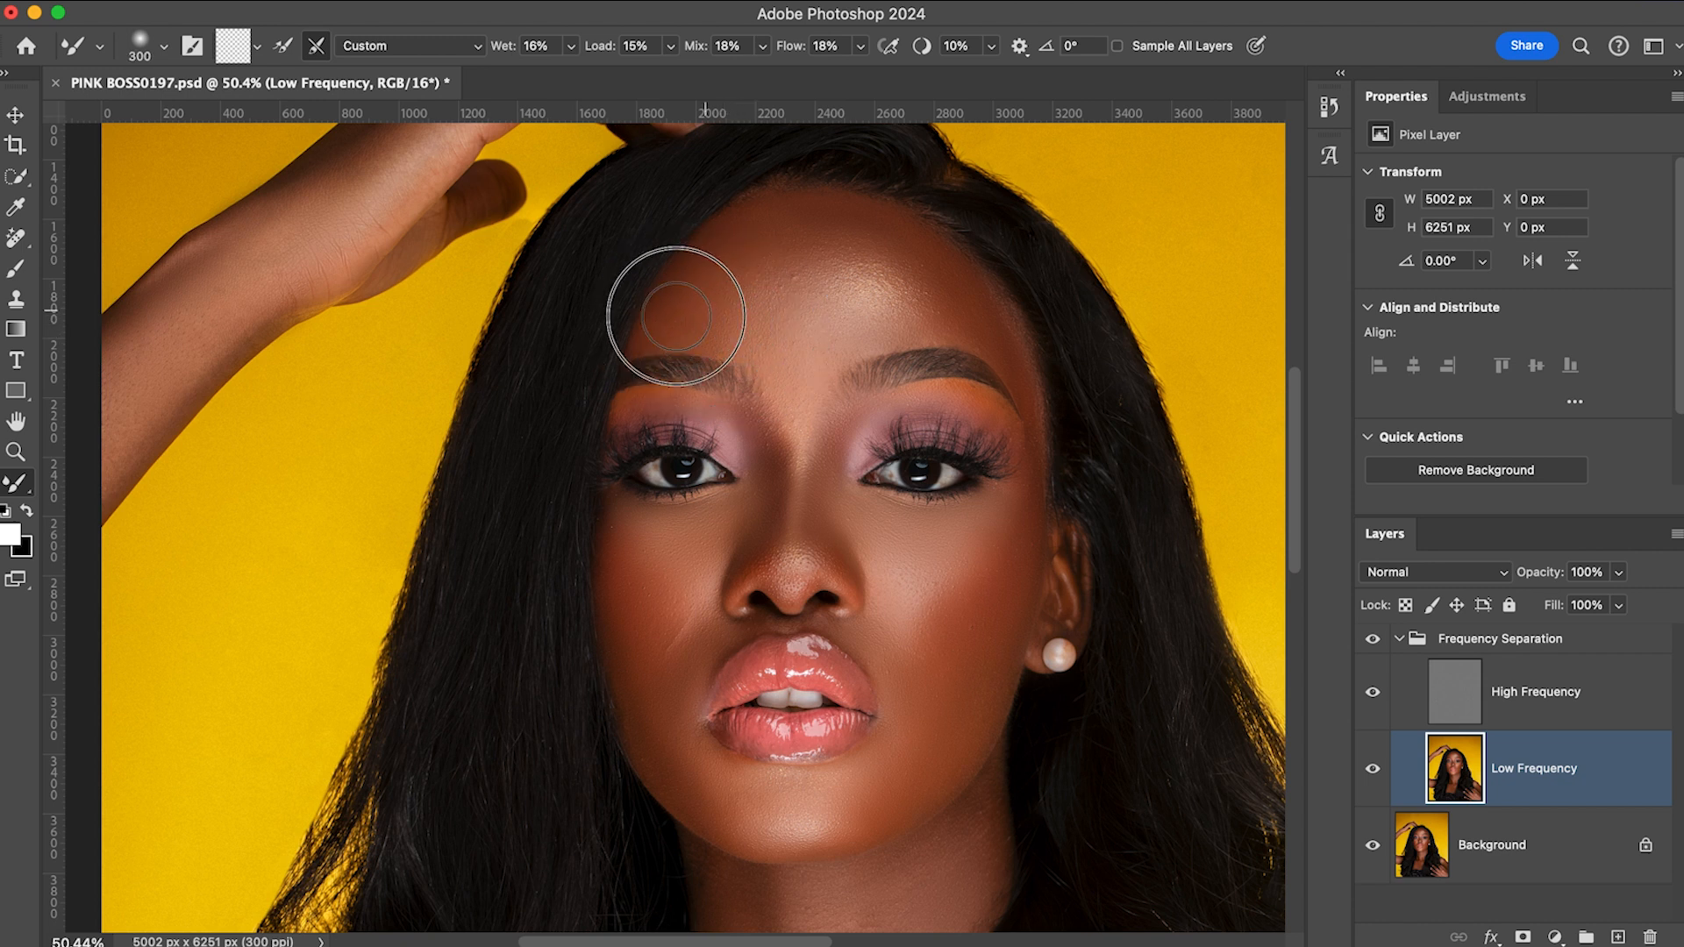
- Smooth the forehead down to the area between the brows with the Mixer Brush, reducing its size to 175 px
key(bracketleft)
key(bracketleft)
key(bracketleft)
key(bracketleft)
key(bracketleft)
key(bracketleft)
key(bracketleft)
key(bracketleft)
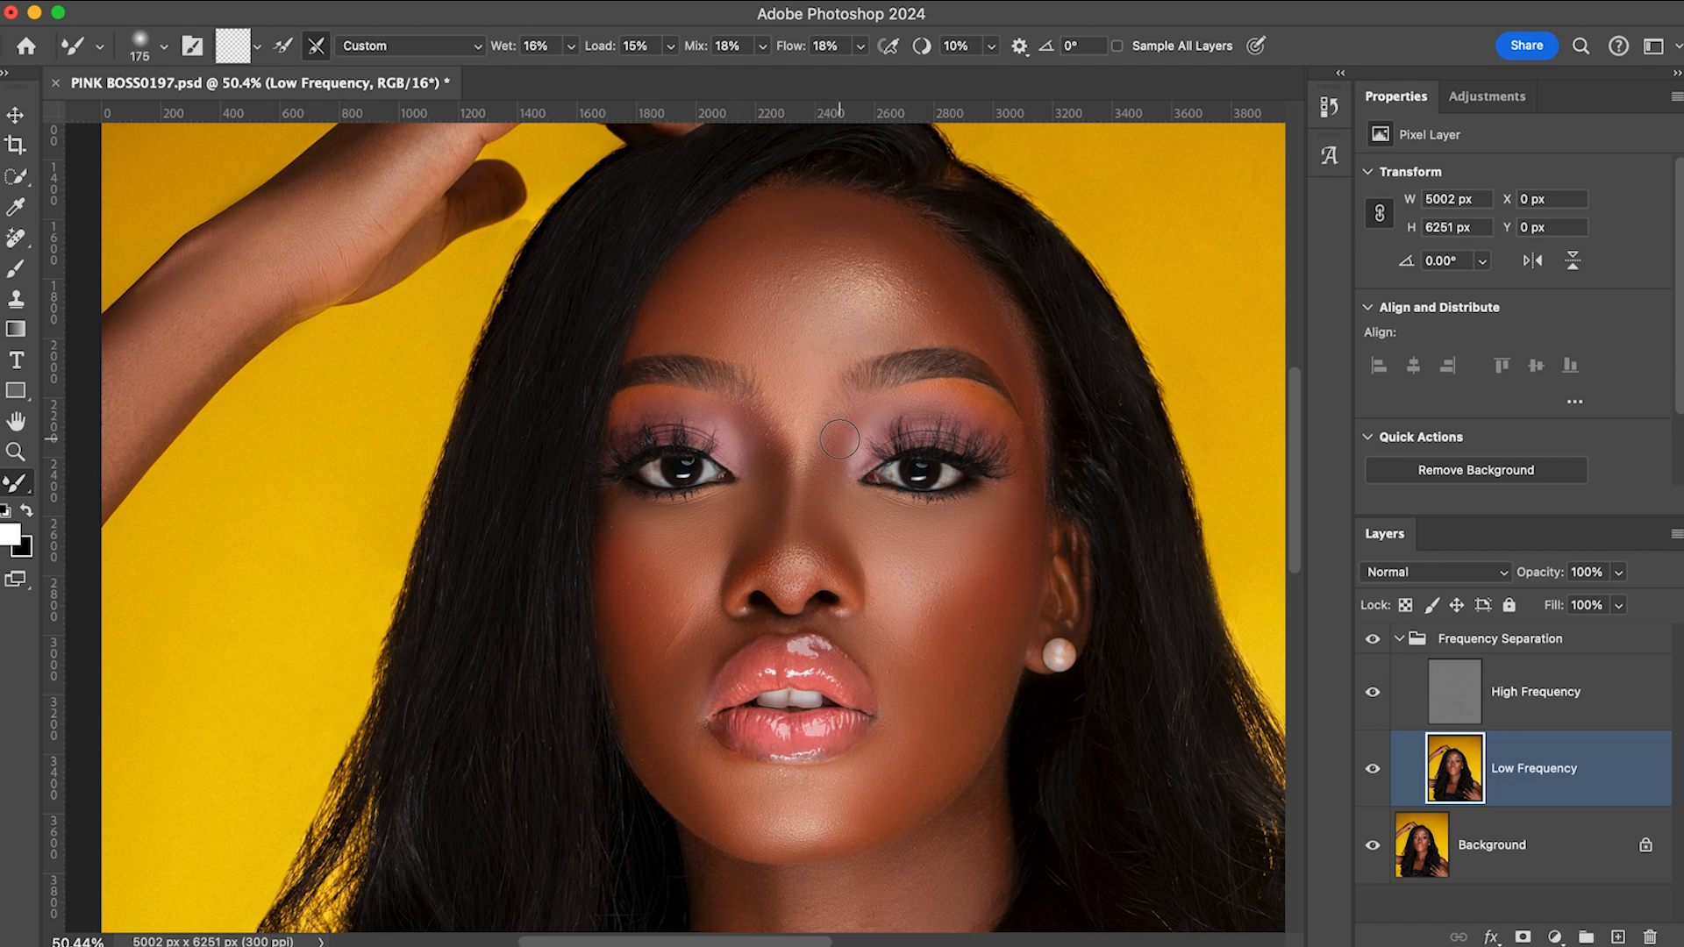
- Select the Frequency Separation group and save the document
scroll(837, 436, down, 1)
scroll(837, 436, up, 5)
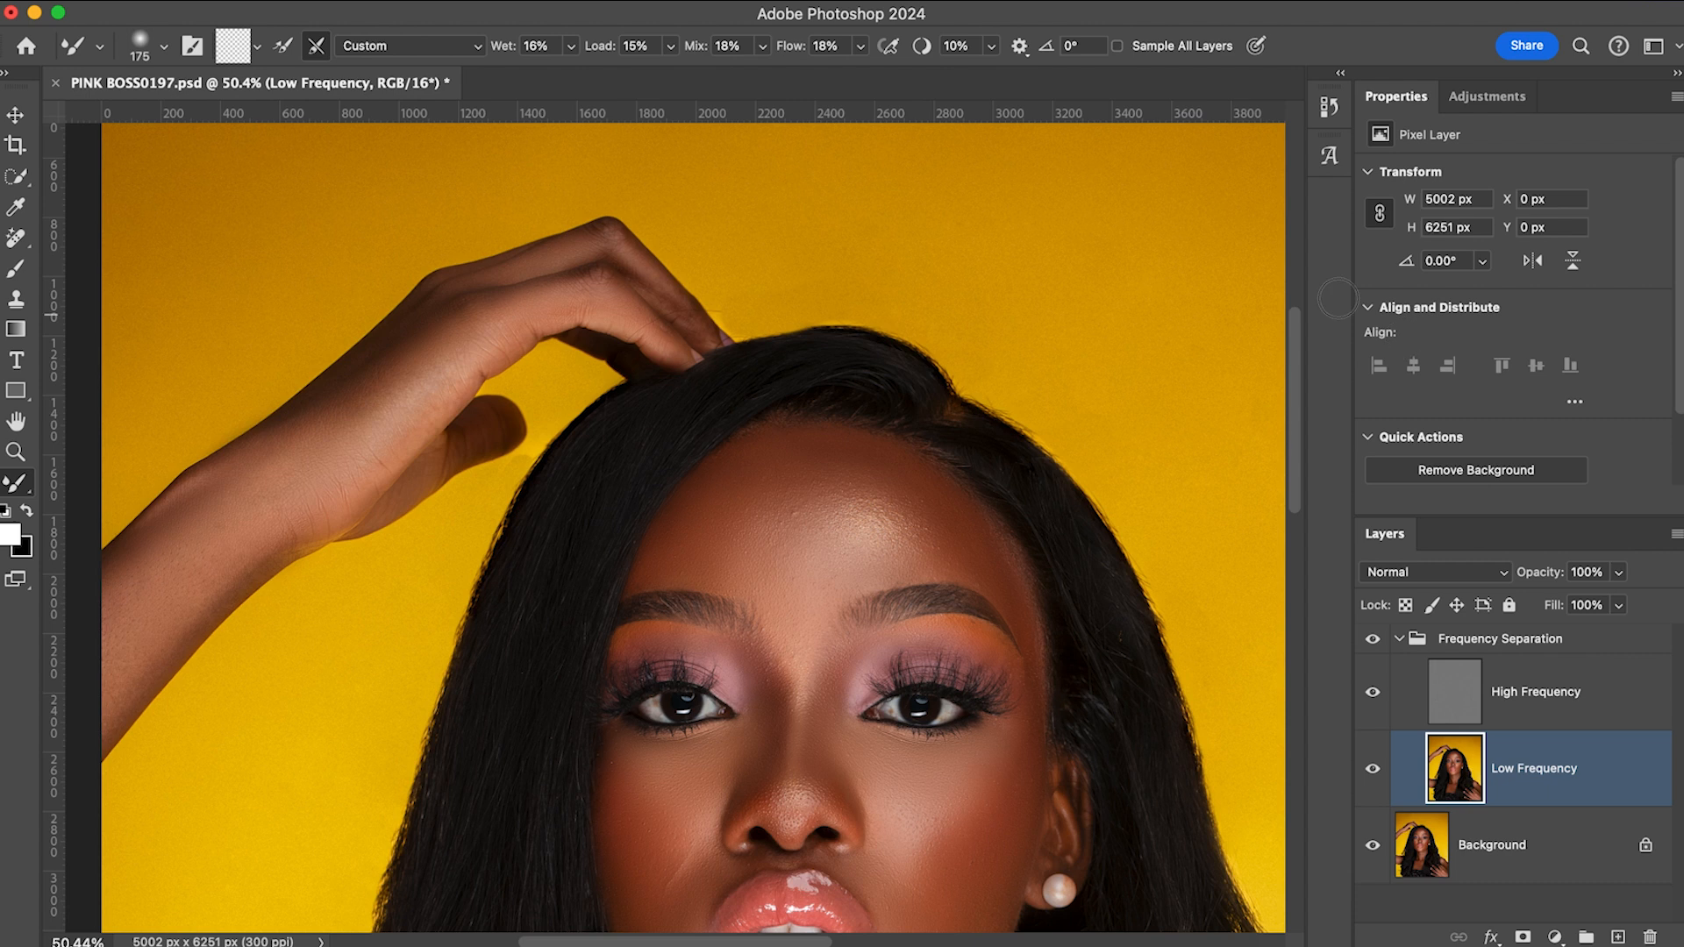
key(super+s)
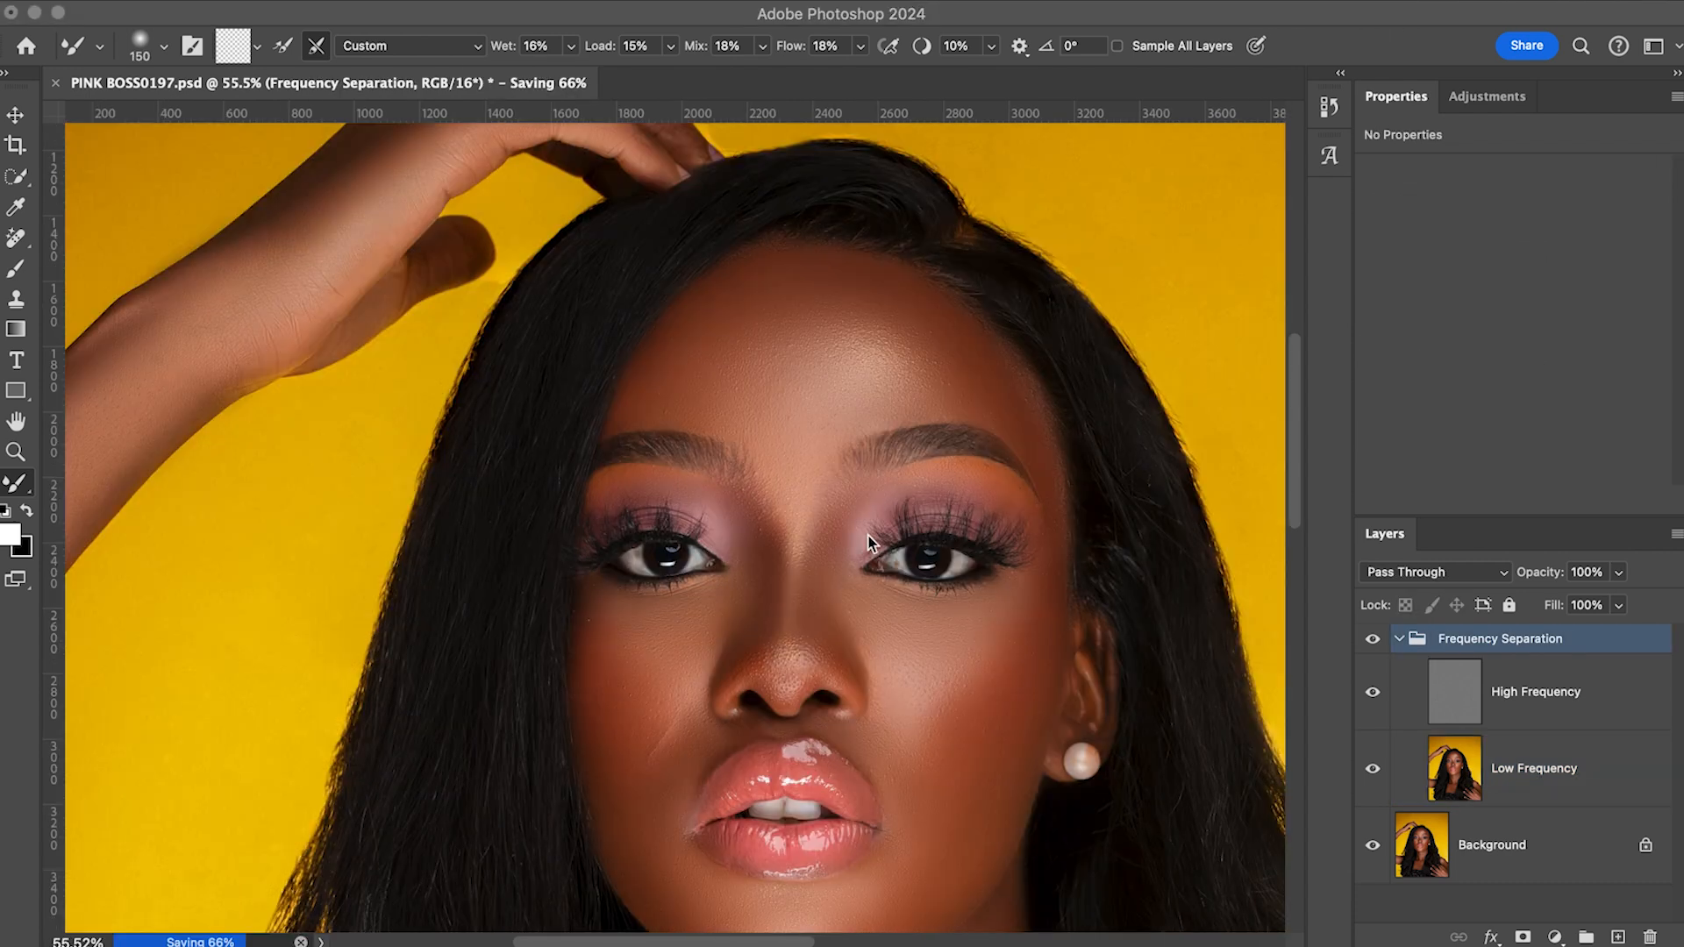
- Inspect the forehead and eyes up close, comparing them with the Frequency Separation group hidden and shown
scroll(868, 543, down, 5)
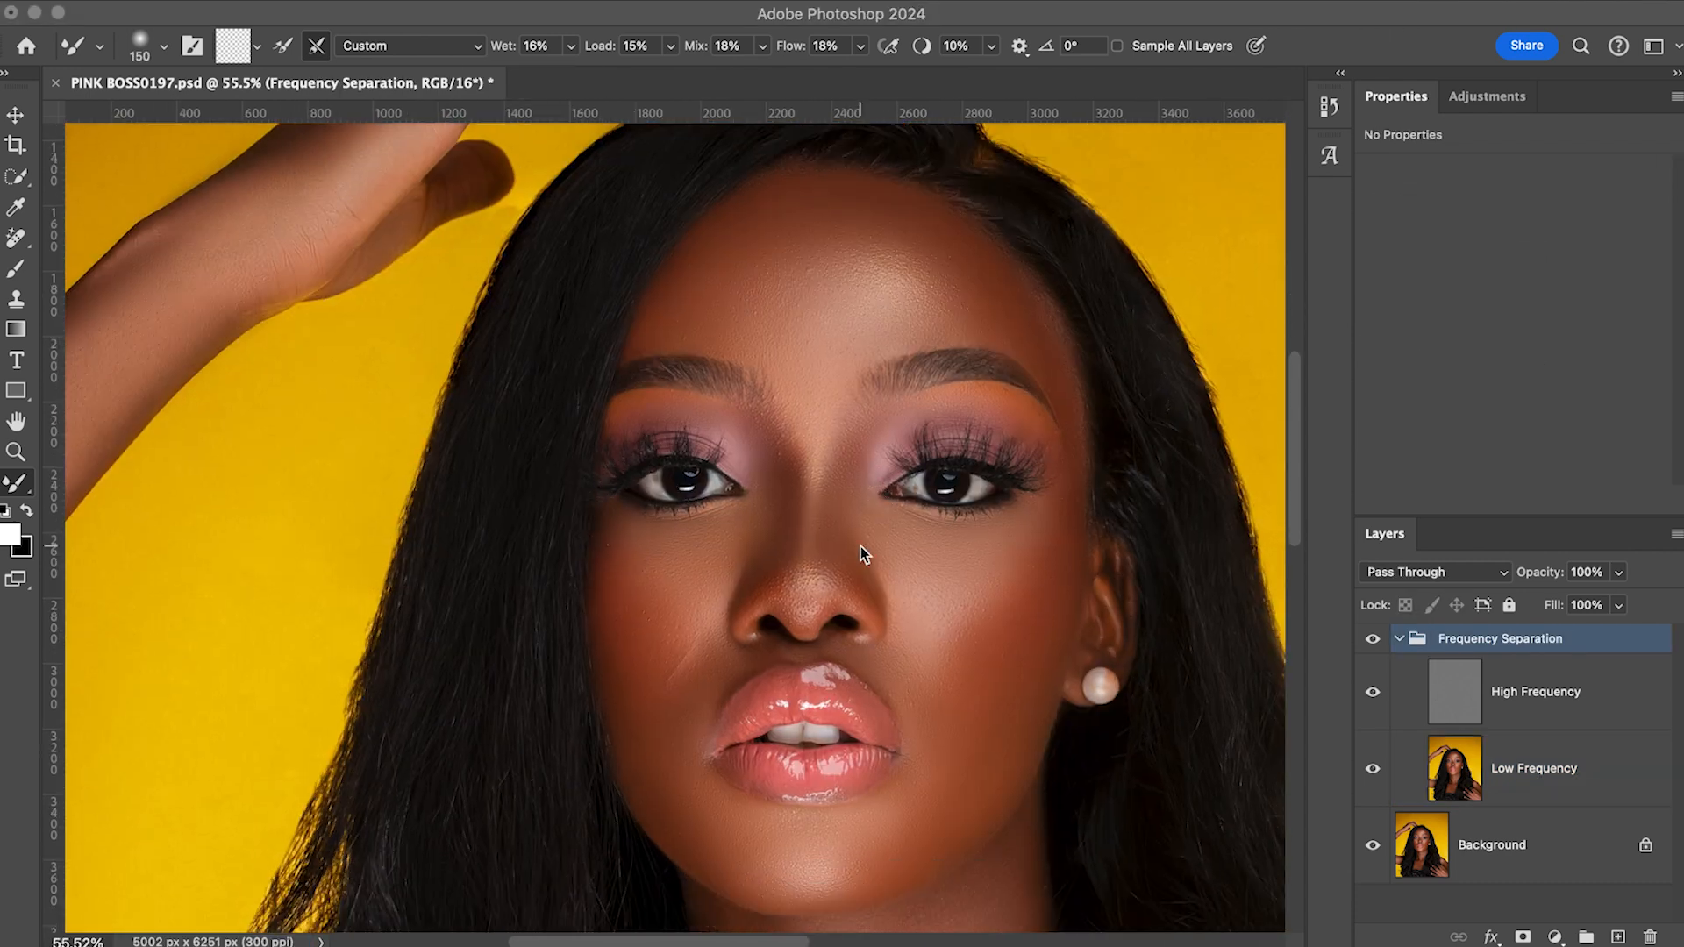
scroll(977, 529, up, 5)
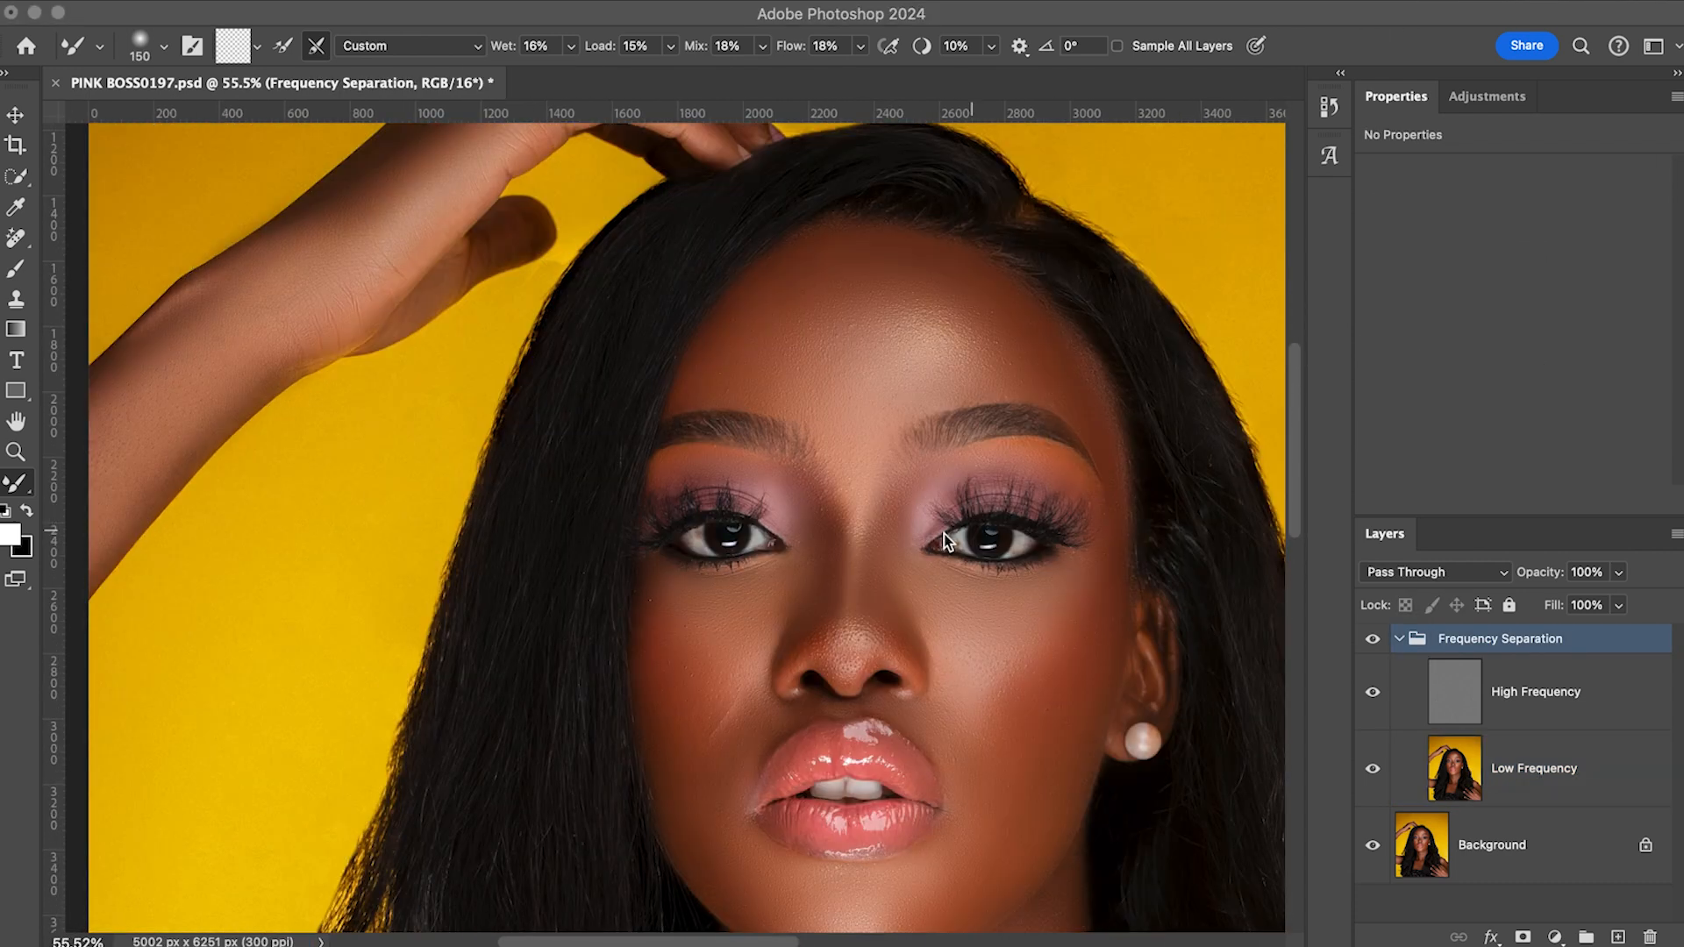
click(992, 533)
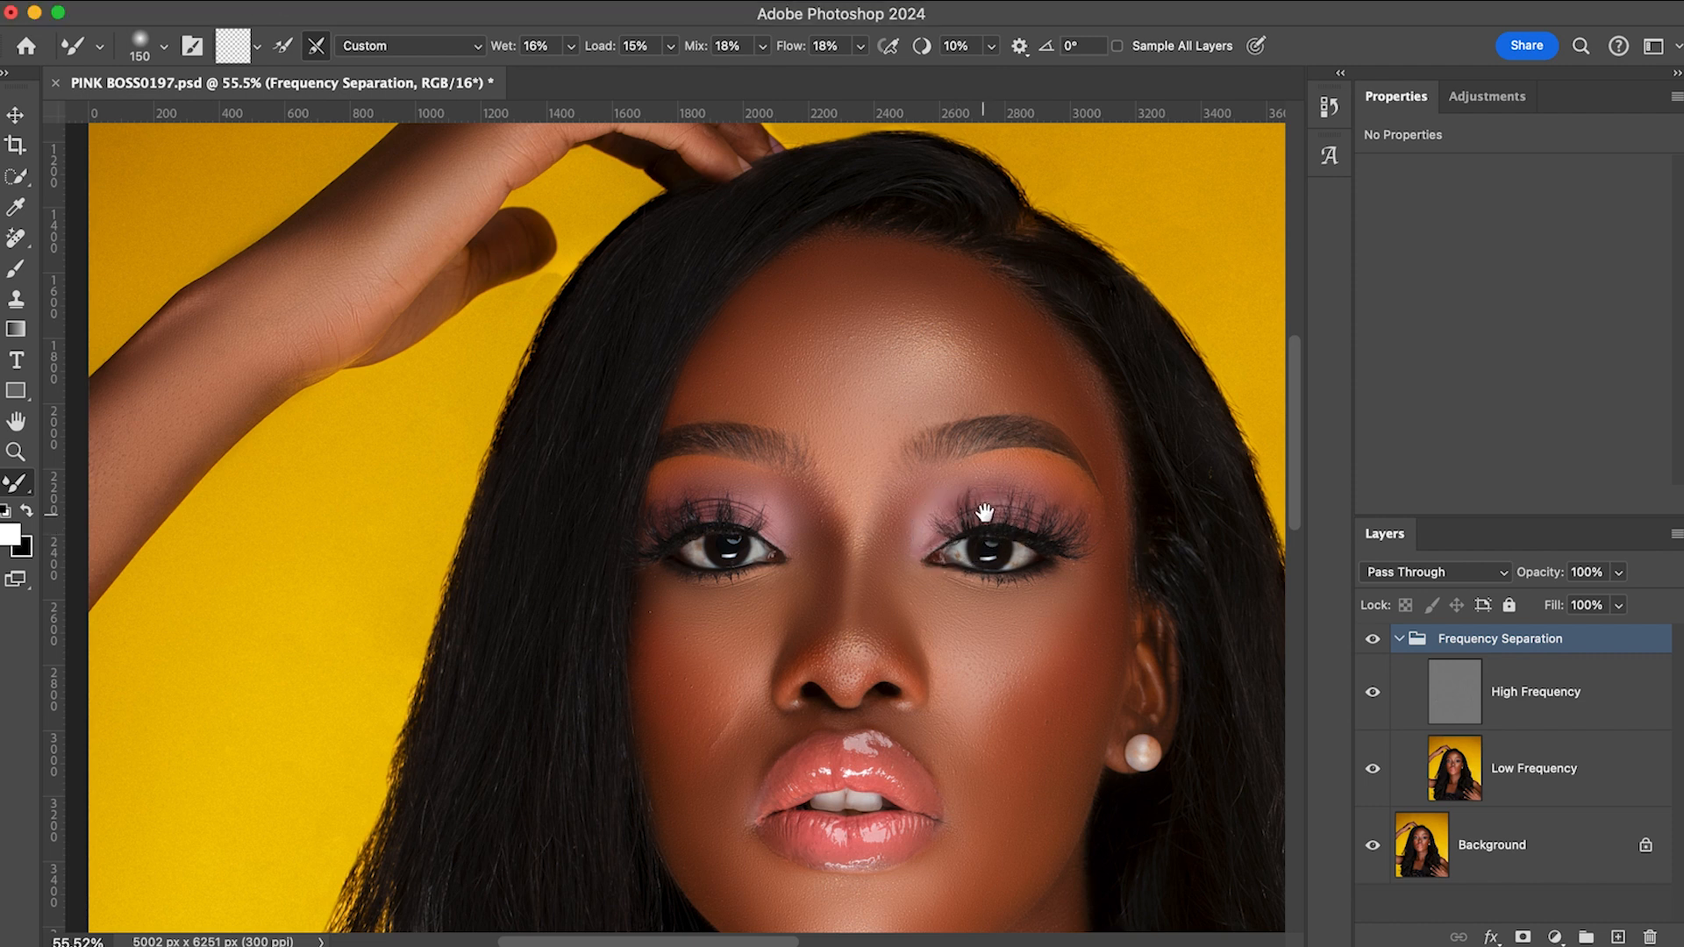
drag(996, 507, 920, 508)
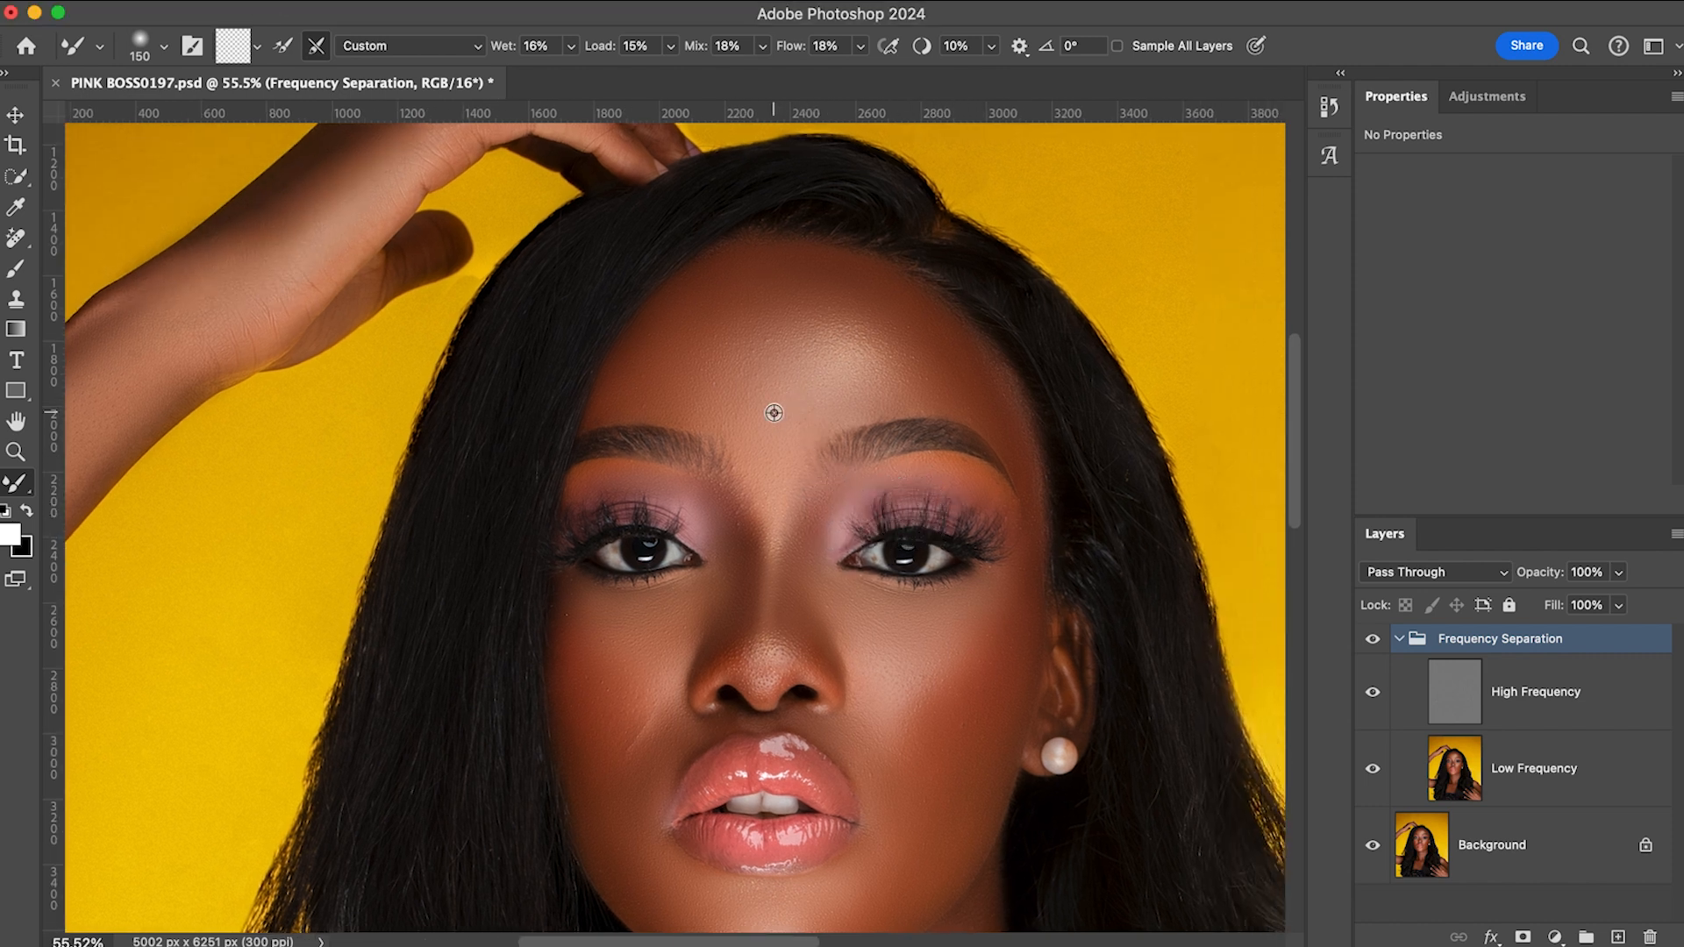
scroll(774, 412, up, 3)
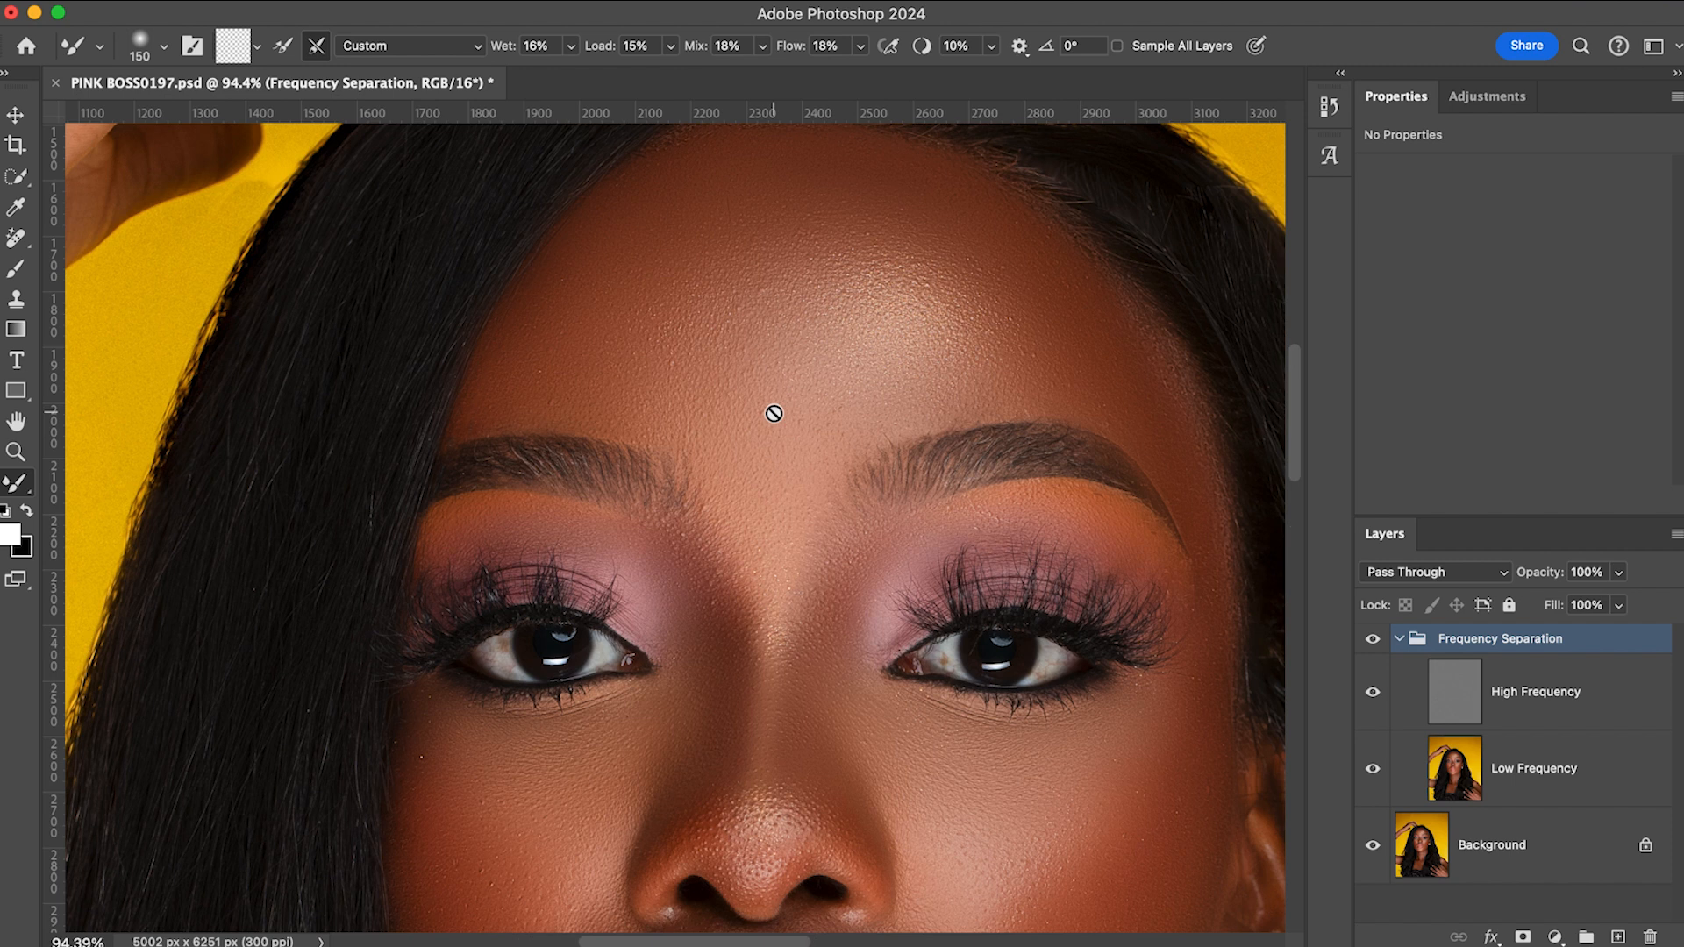
click(1373, 641)
click(1373, 641)
- Compare the cheeks, nose and mouth area with the Frequency Separation group hidden and shown
scroll(907, 560, down, 5)
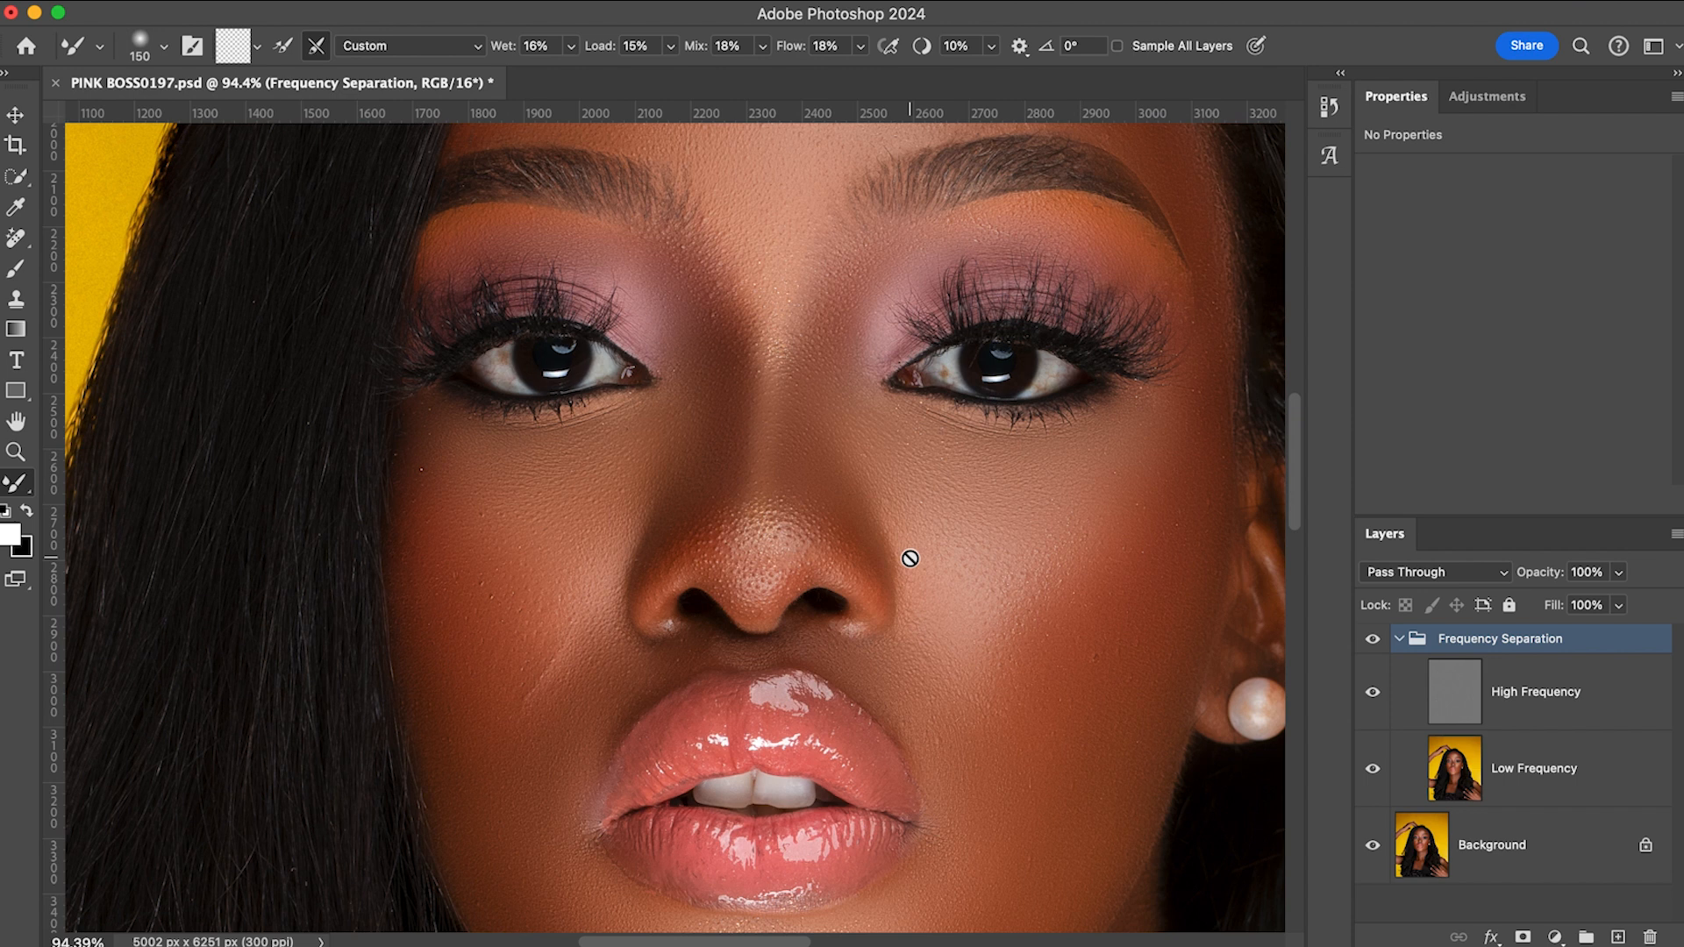
scroll(910, 559, down, 1)
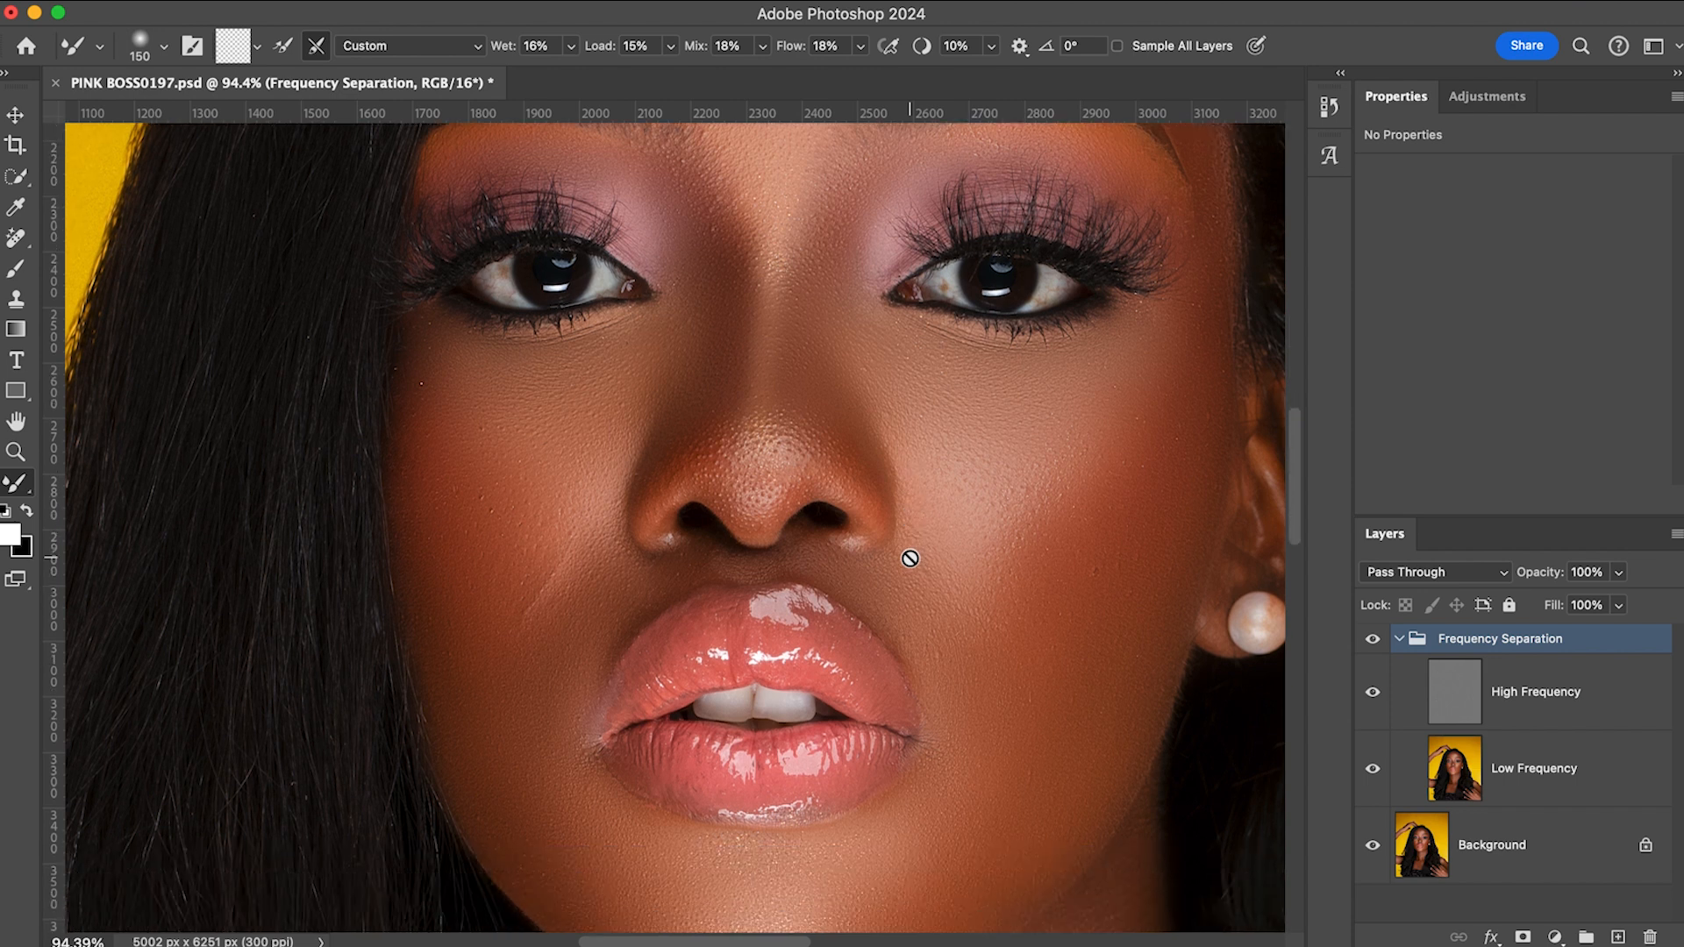
click(1373, 641)
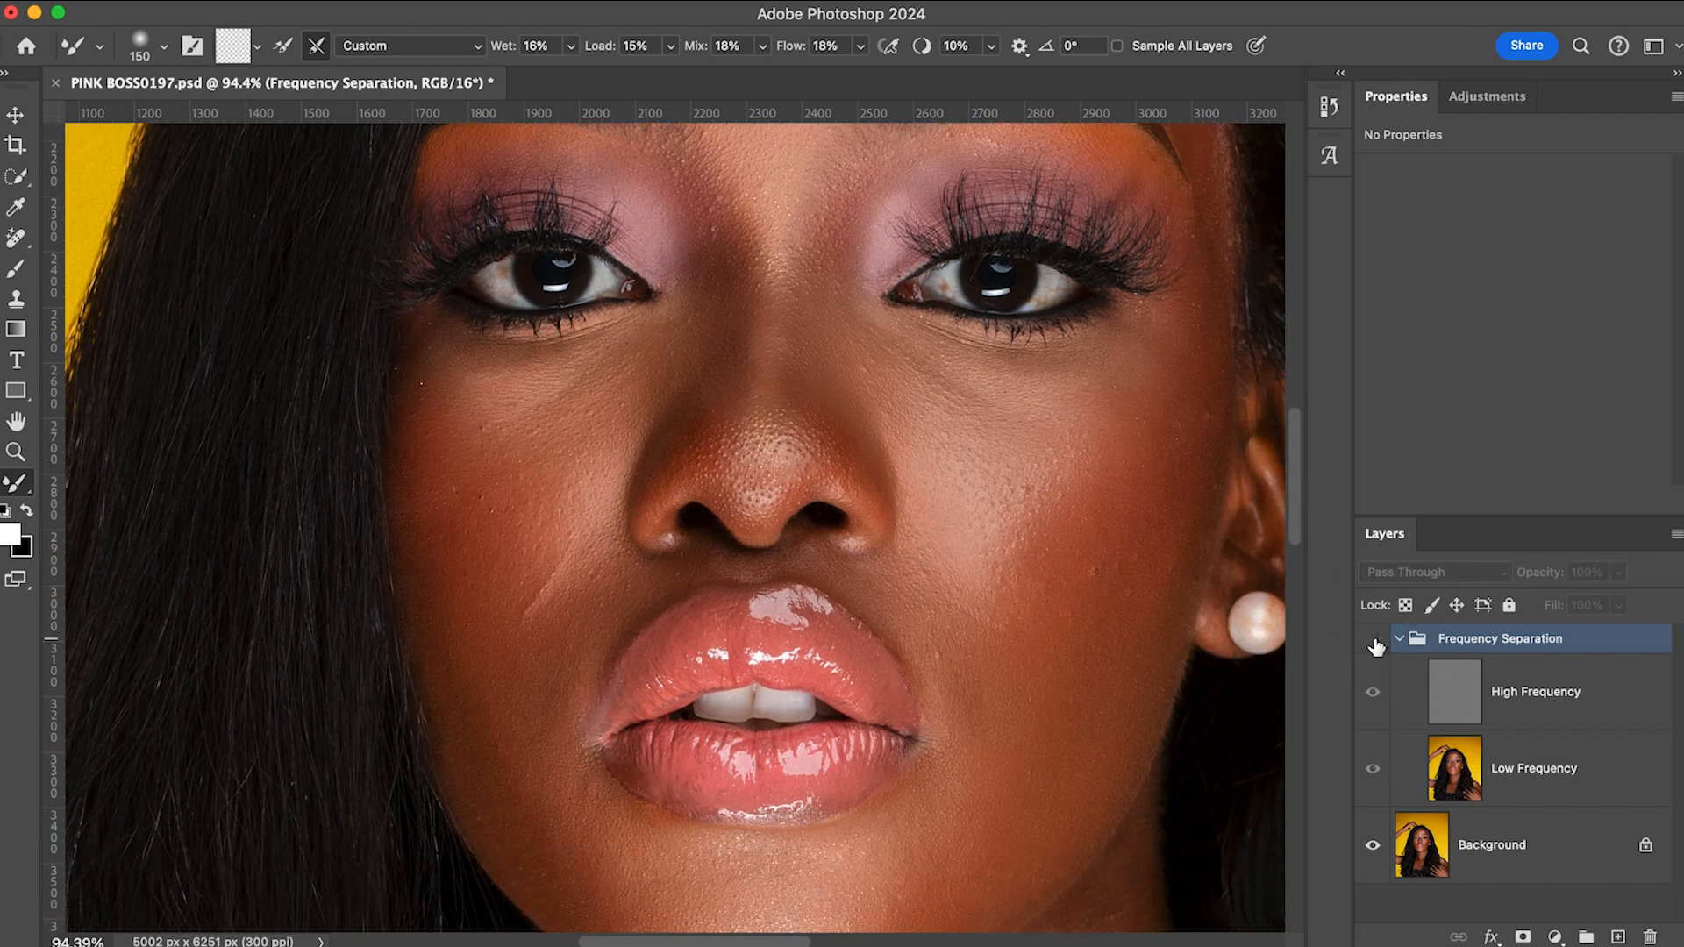
click(1374, 641)
click(1374, 641)
click(1374, 641)
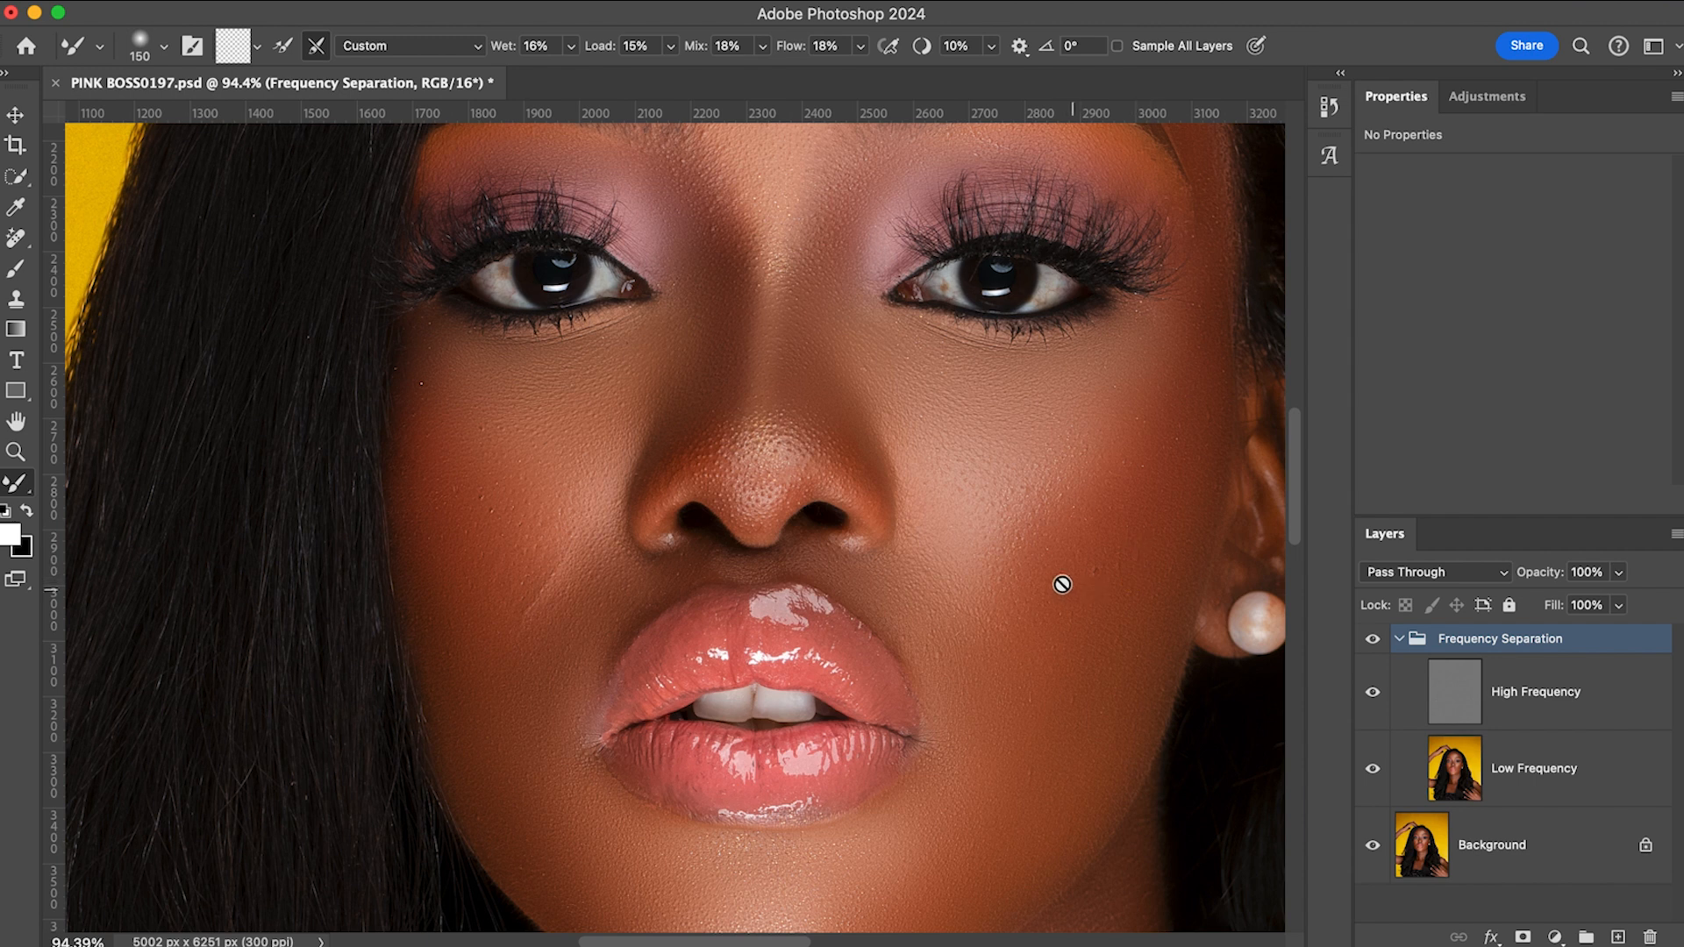
- Clone out a texture blemish in the middle of the forehead on the High Frequency layer with a 40 px Clone Stamp
scroll(956, 537, up, 3)
scroll(958, 538, up, 10)
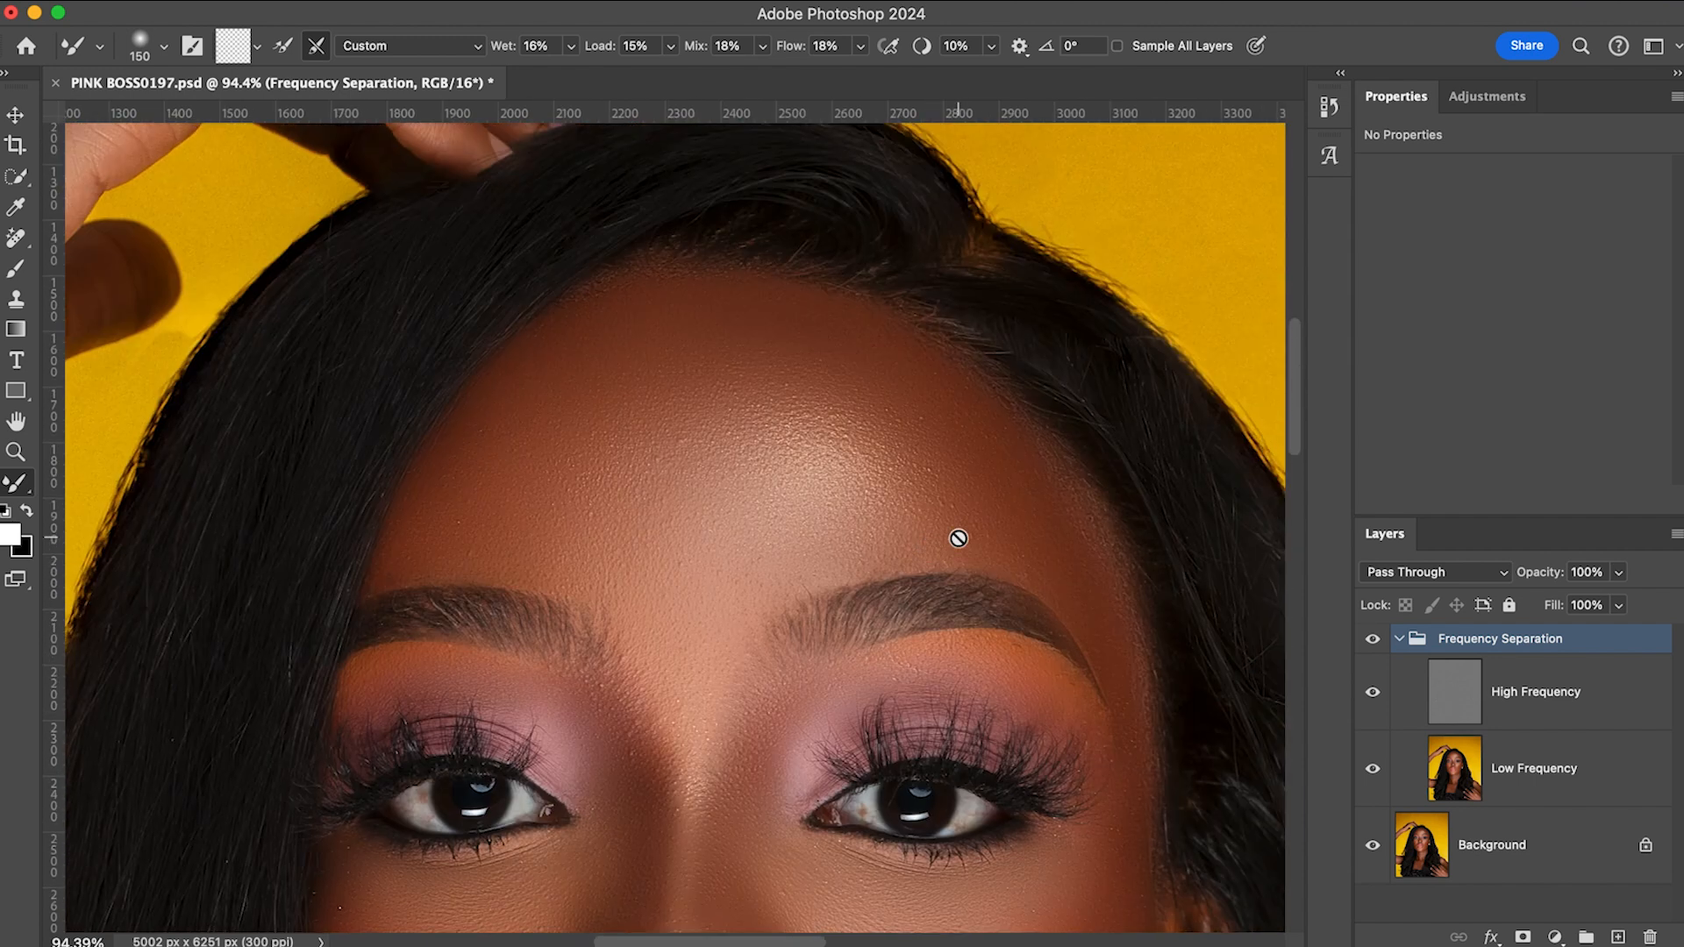
scroll(958, 537, down, 6)
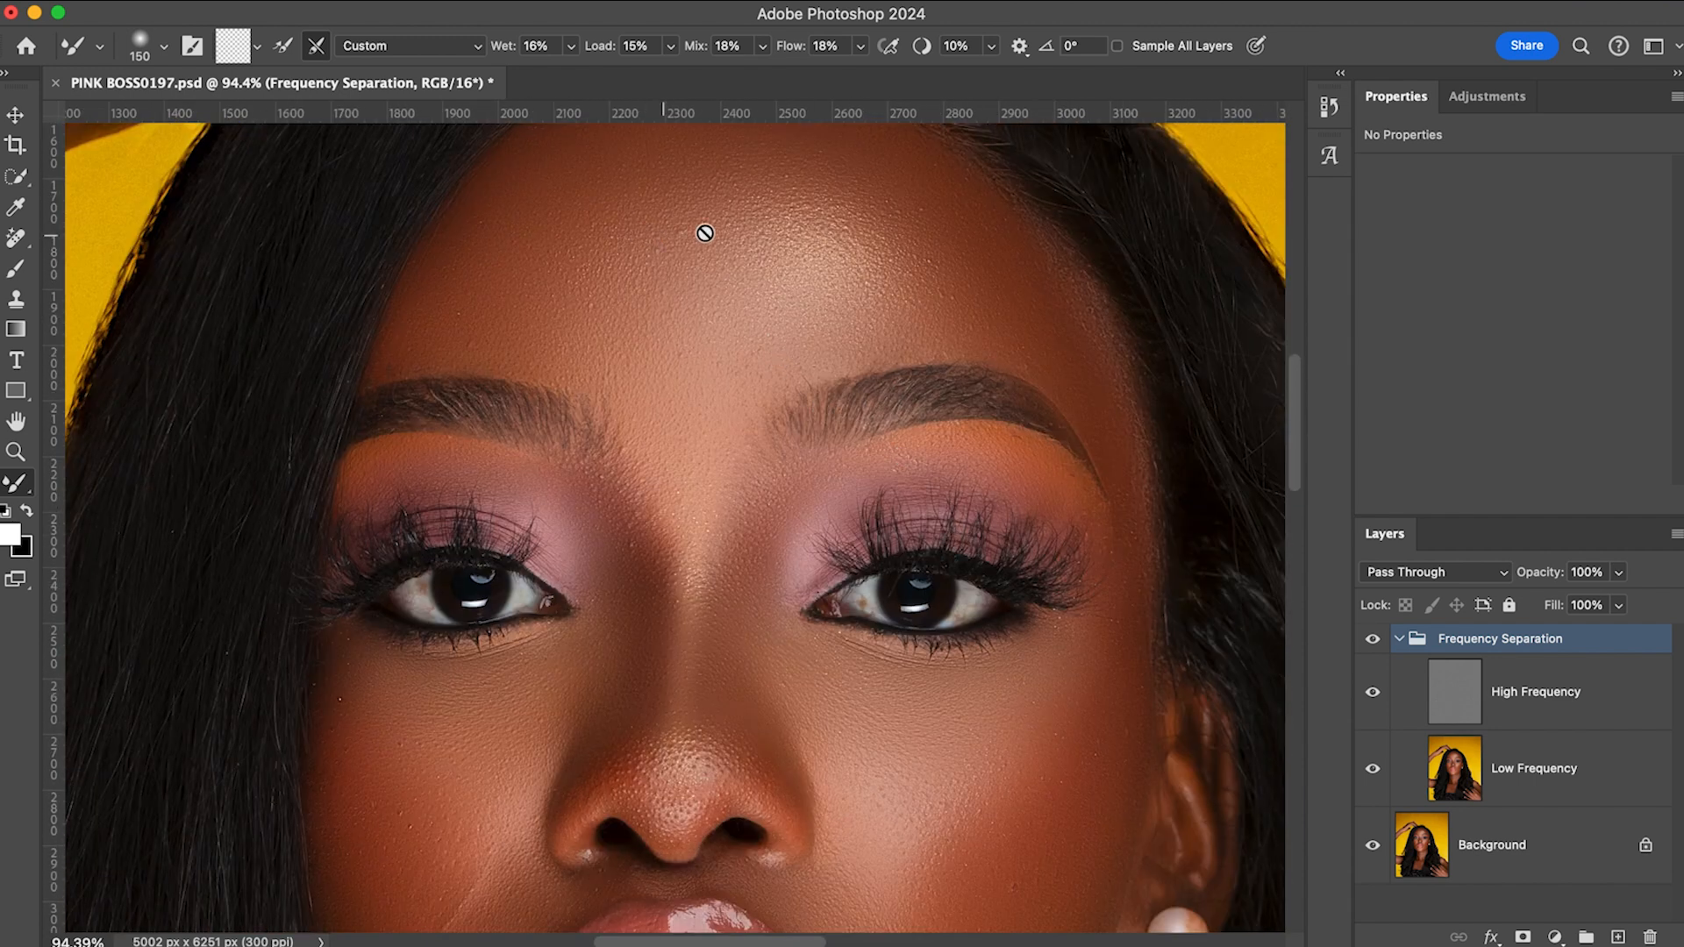
click(1552, 703)
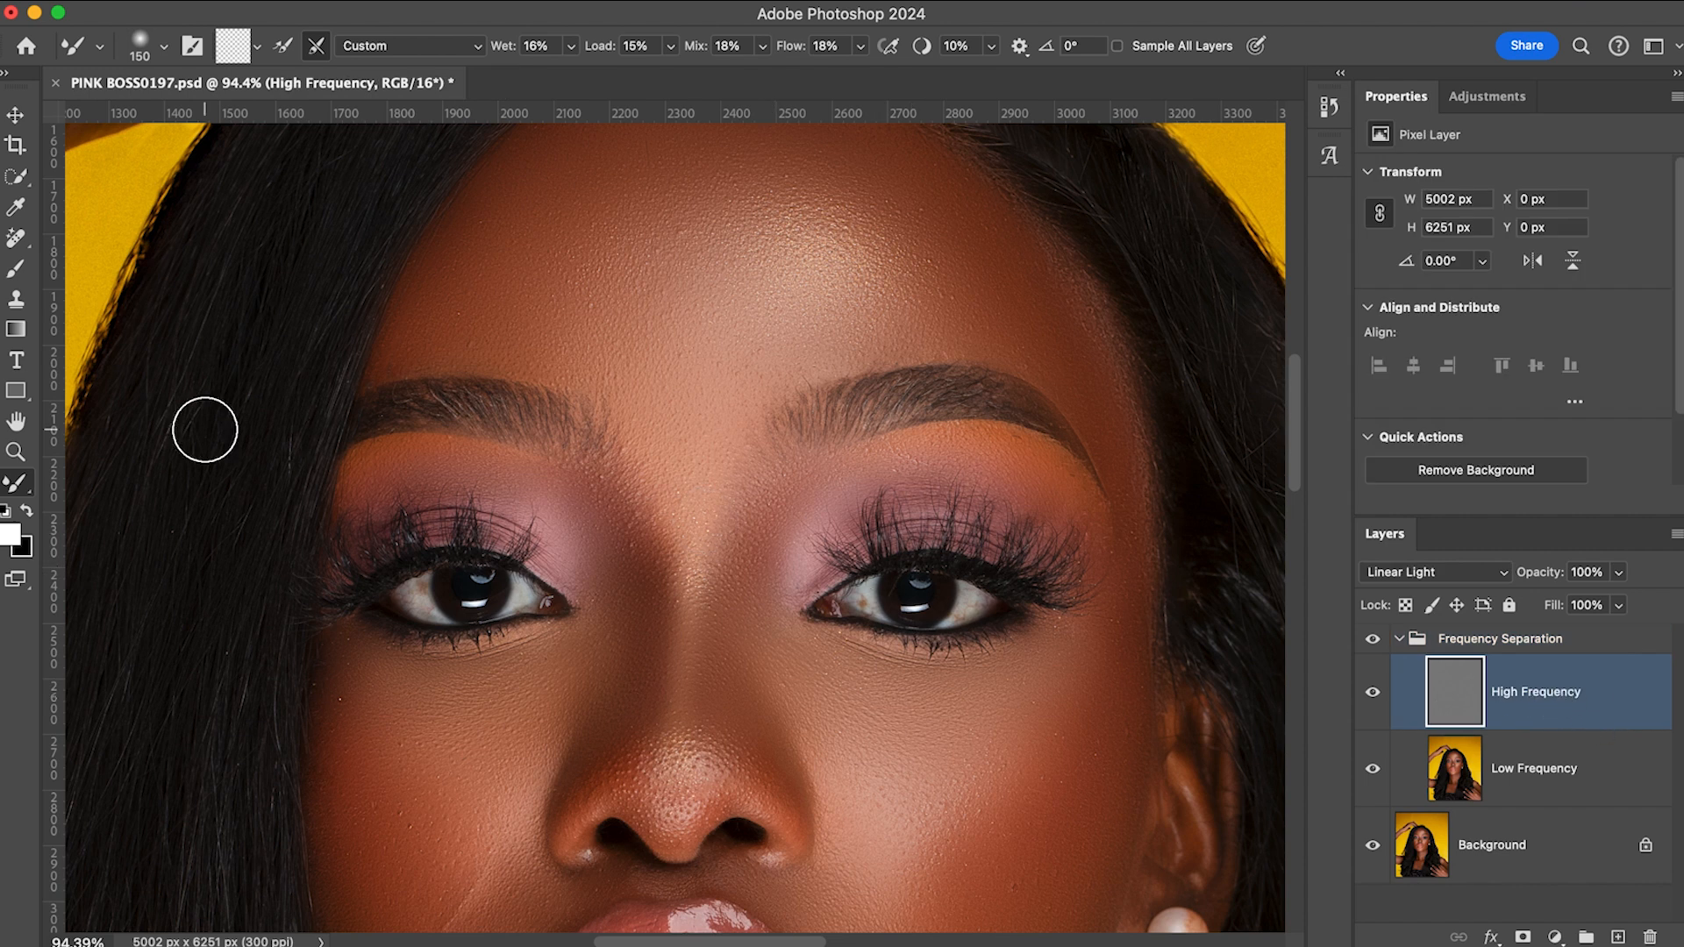
key(s)
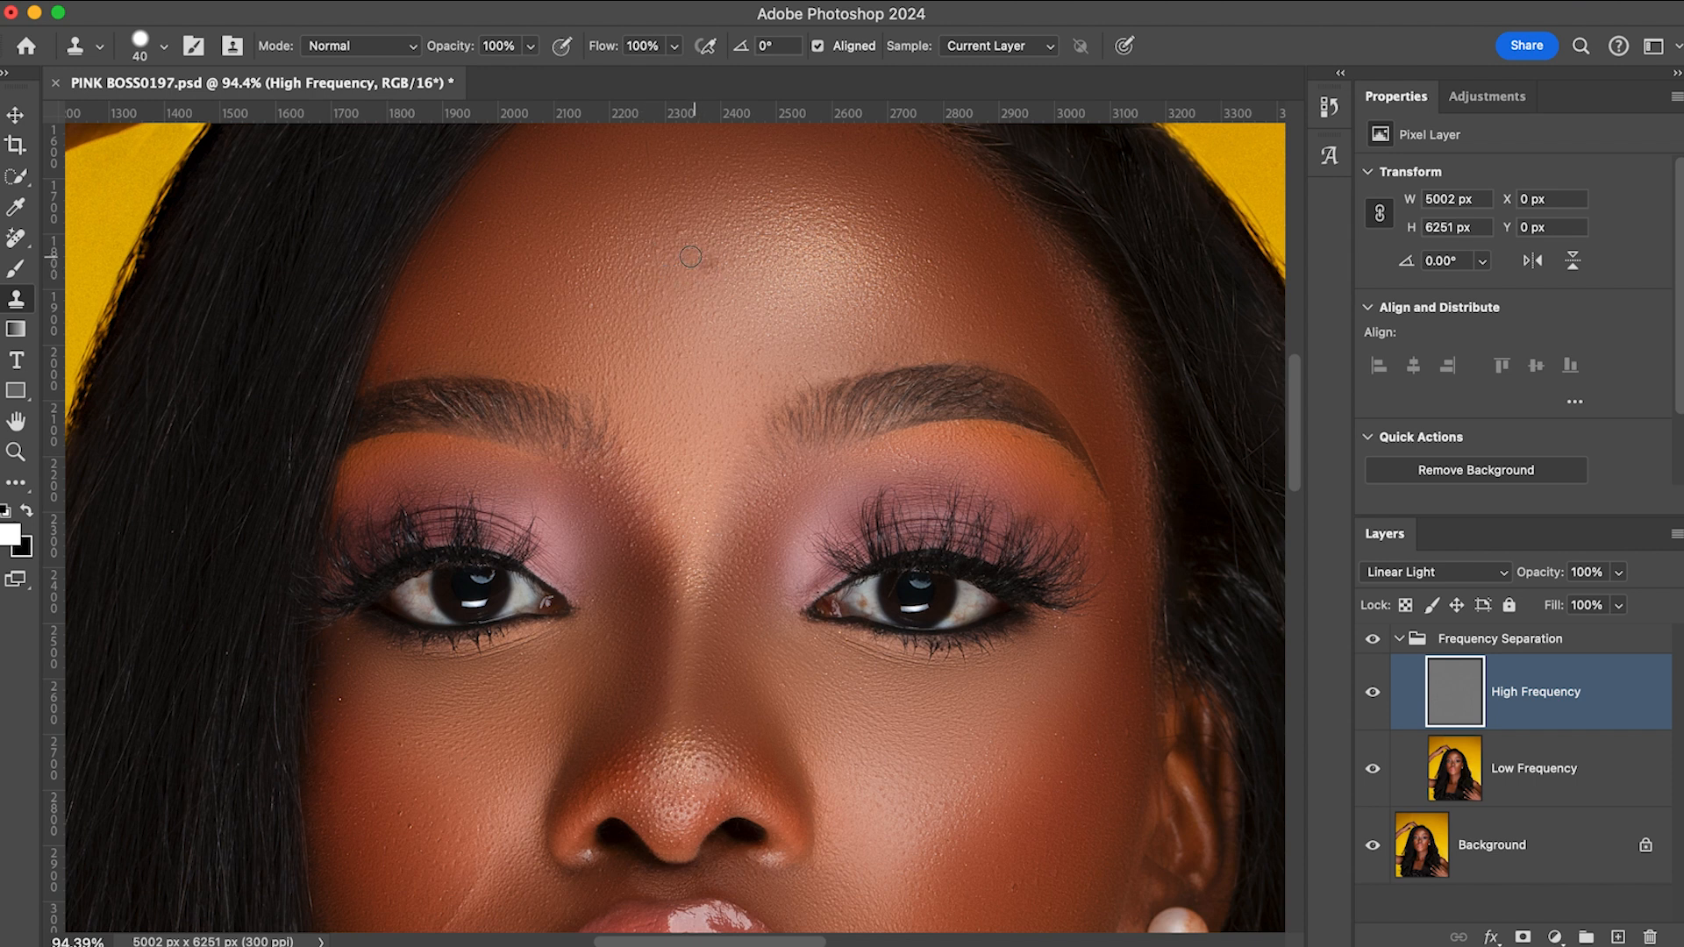
click(658, 258)
- Clean up the skin texture beside the nose, above the upper lip and on the cheek opposite the earring with the Clone Stamp
scroll(540, 424, down, 6)
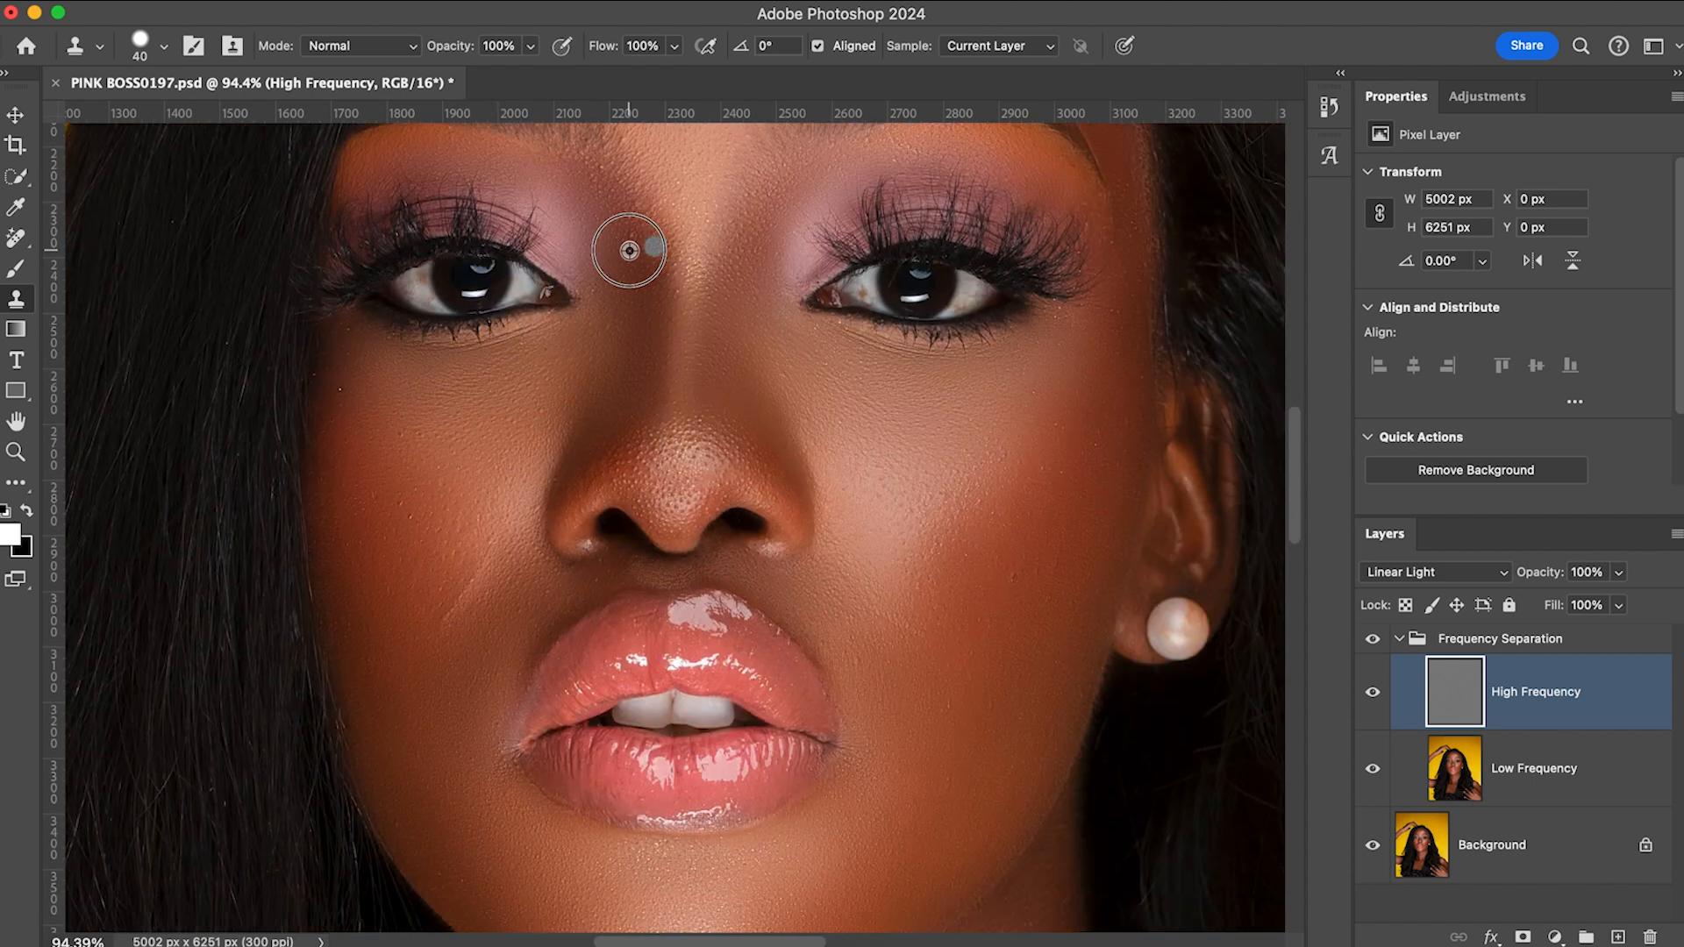
alt+click(628, 238)
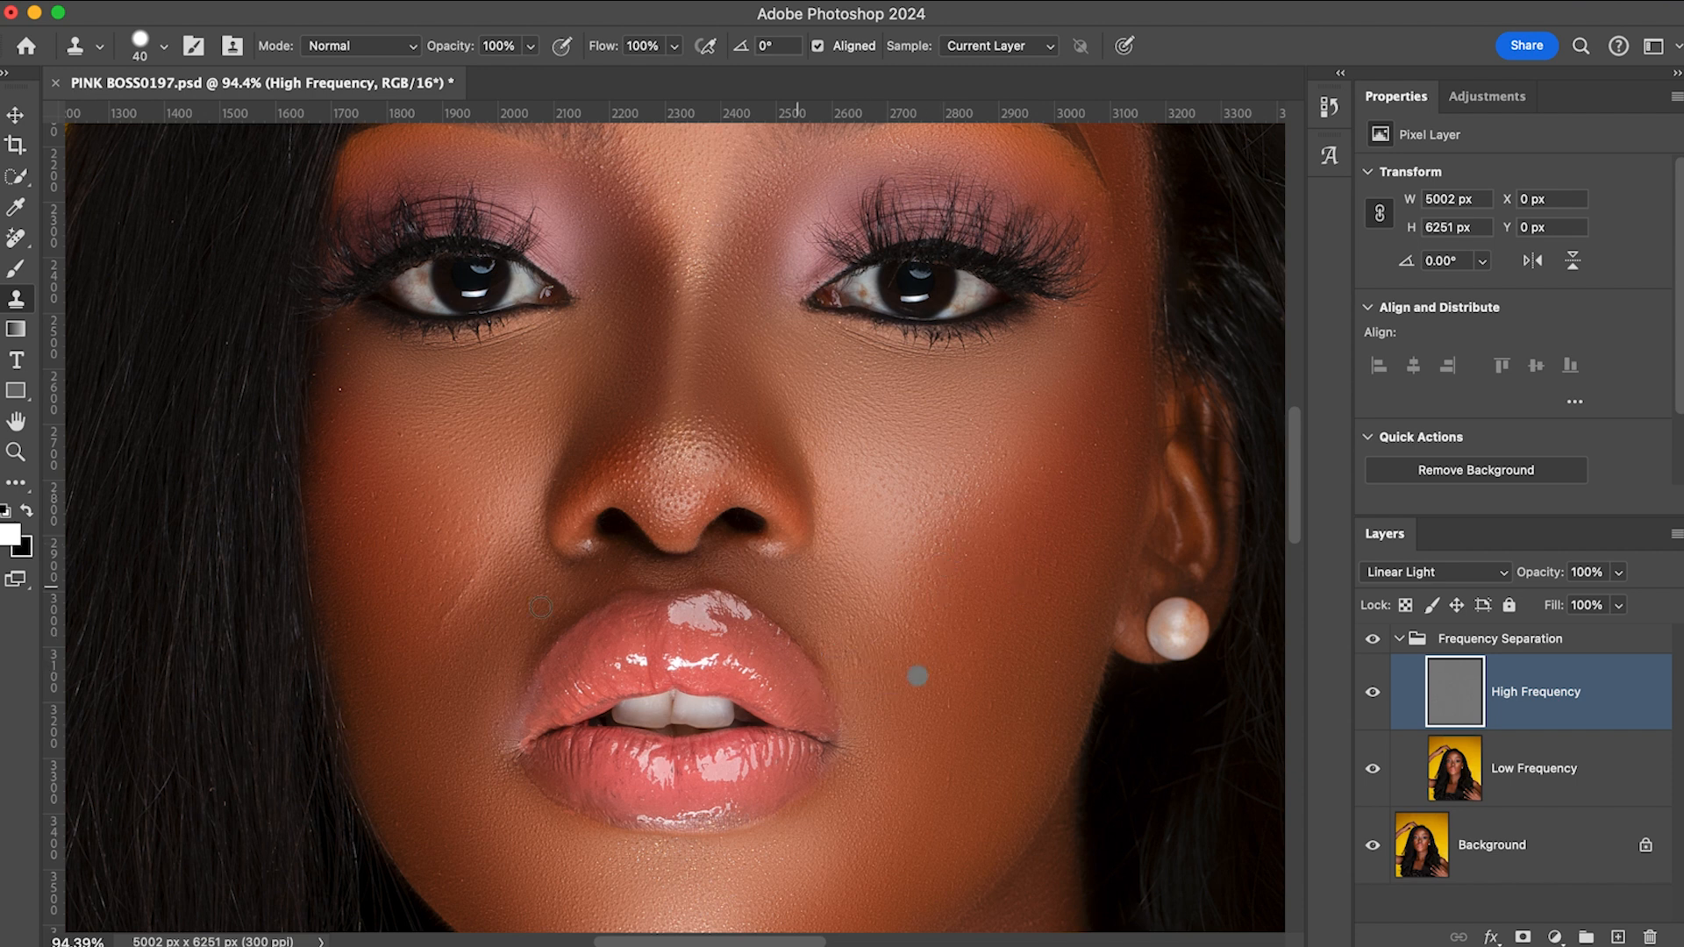
click(608, 562)
scroll(607, 563, down, 5)
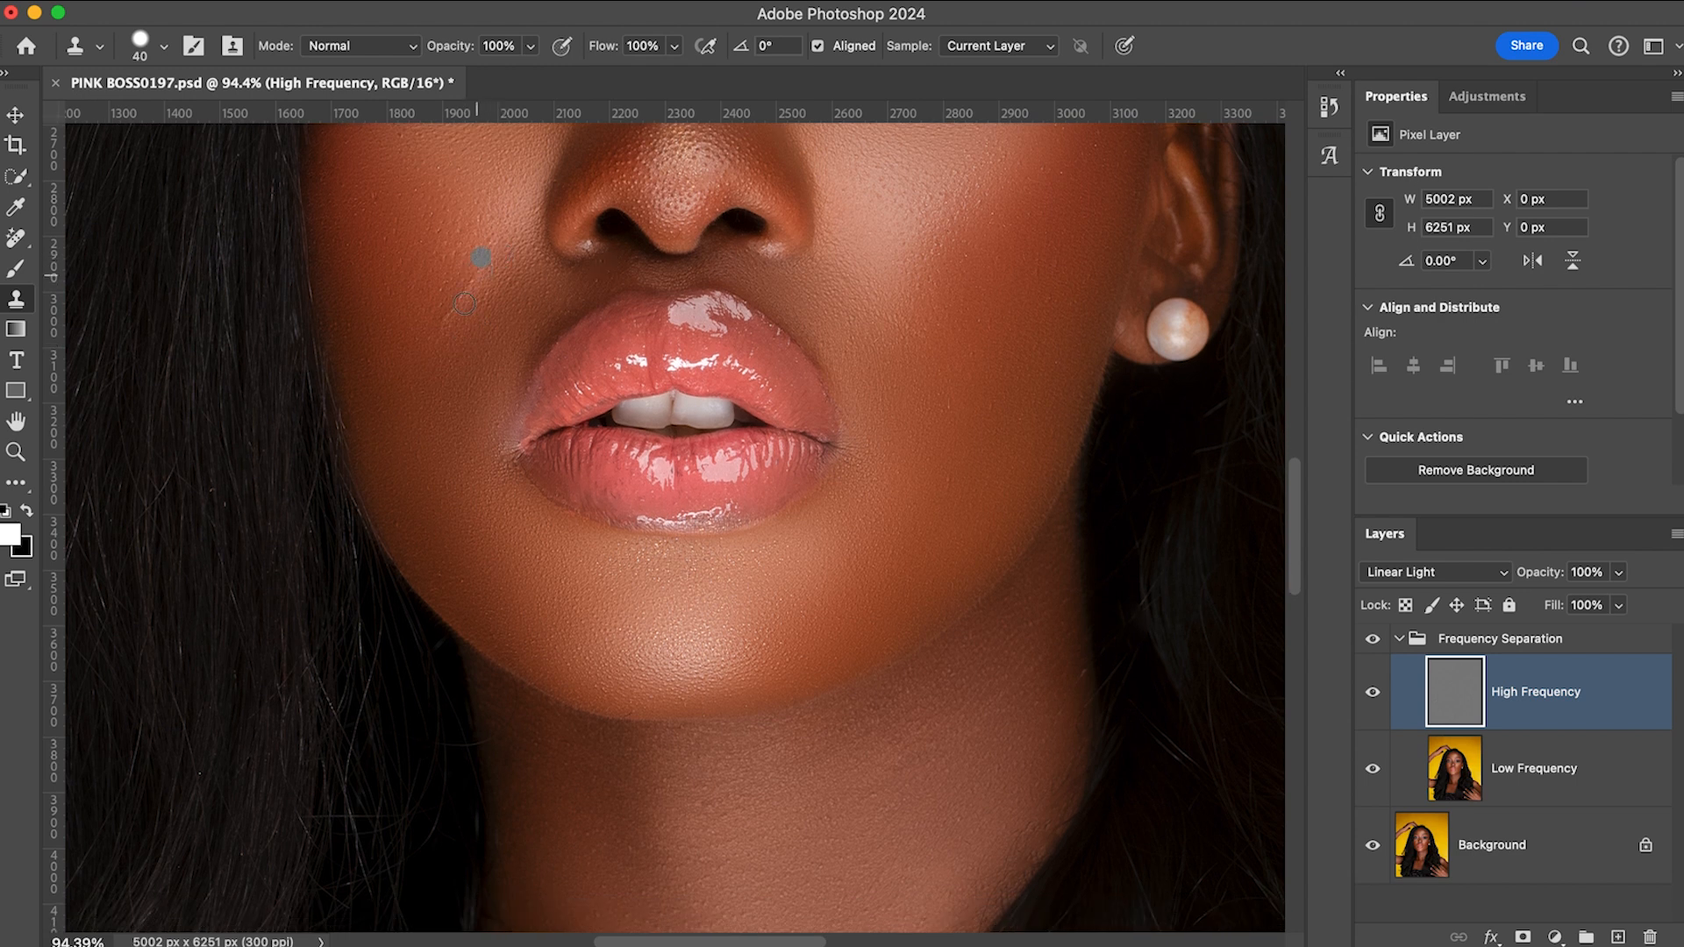
alt+click(453, 317)
- Clone clean texture over blemishes on the lower cheek and neck on the earring side
click(1063, 691)
click(1079, 682)
drag(1052, 705, 1056, 720)
click(1020, 775)
click(1045, 313)
click(944, 413)
alt+click(1012, 505)
- Clone clean skin texture over spots on the shaded base of the neck and the central upper chest
scroll(1003, 507, down, 5)
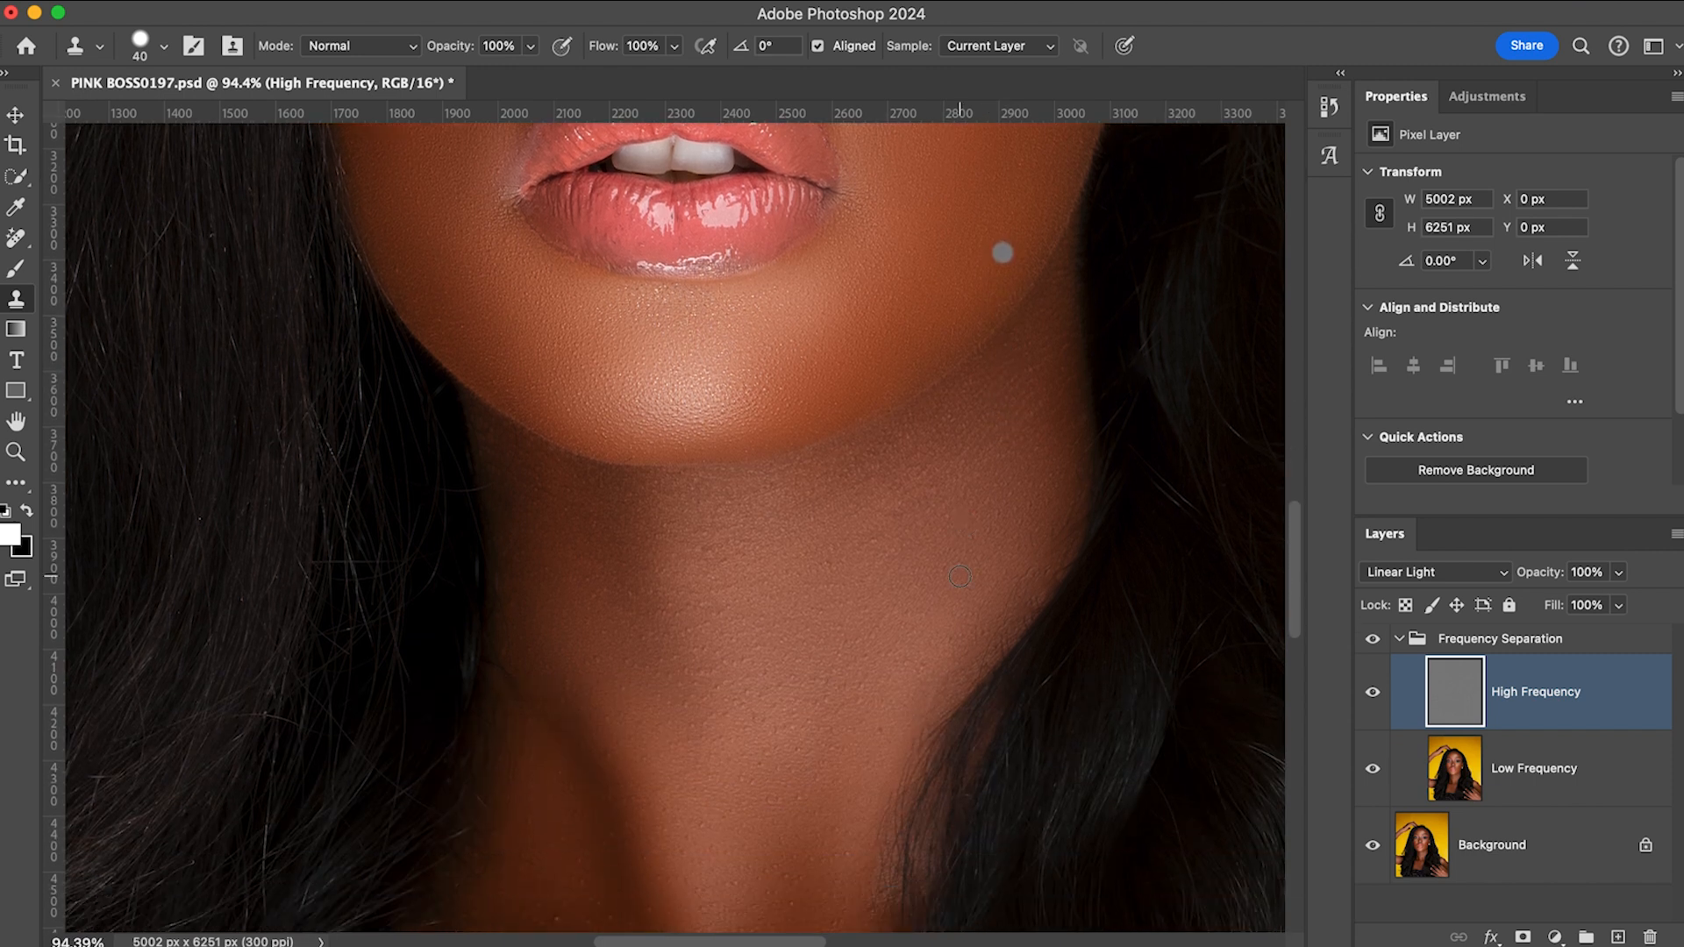
scroll(970, 556, down, 7)
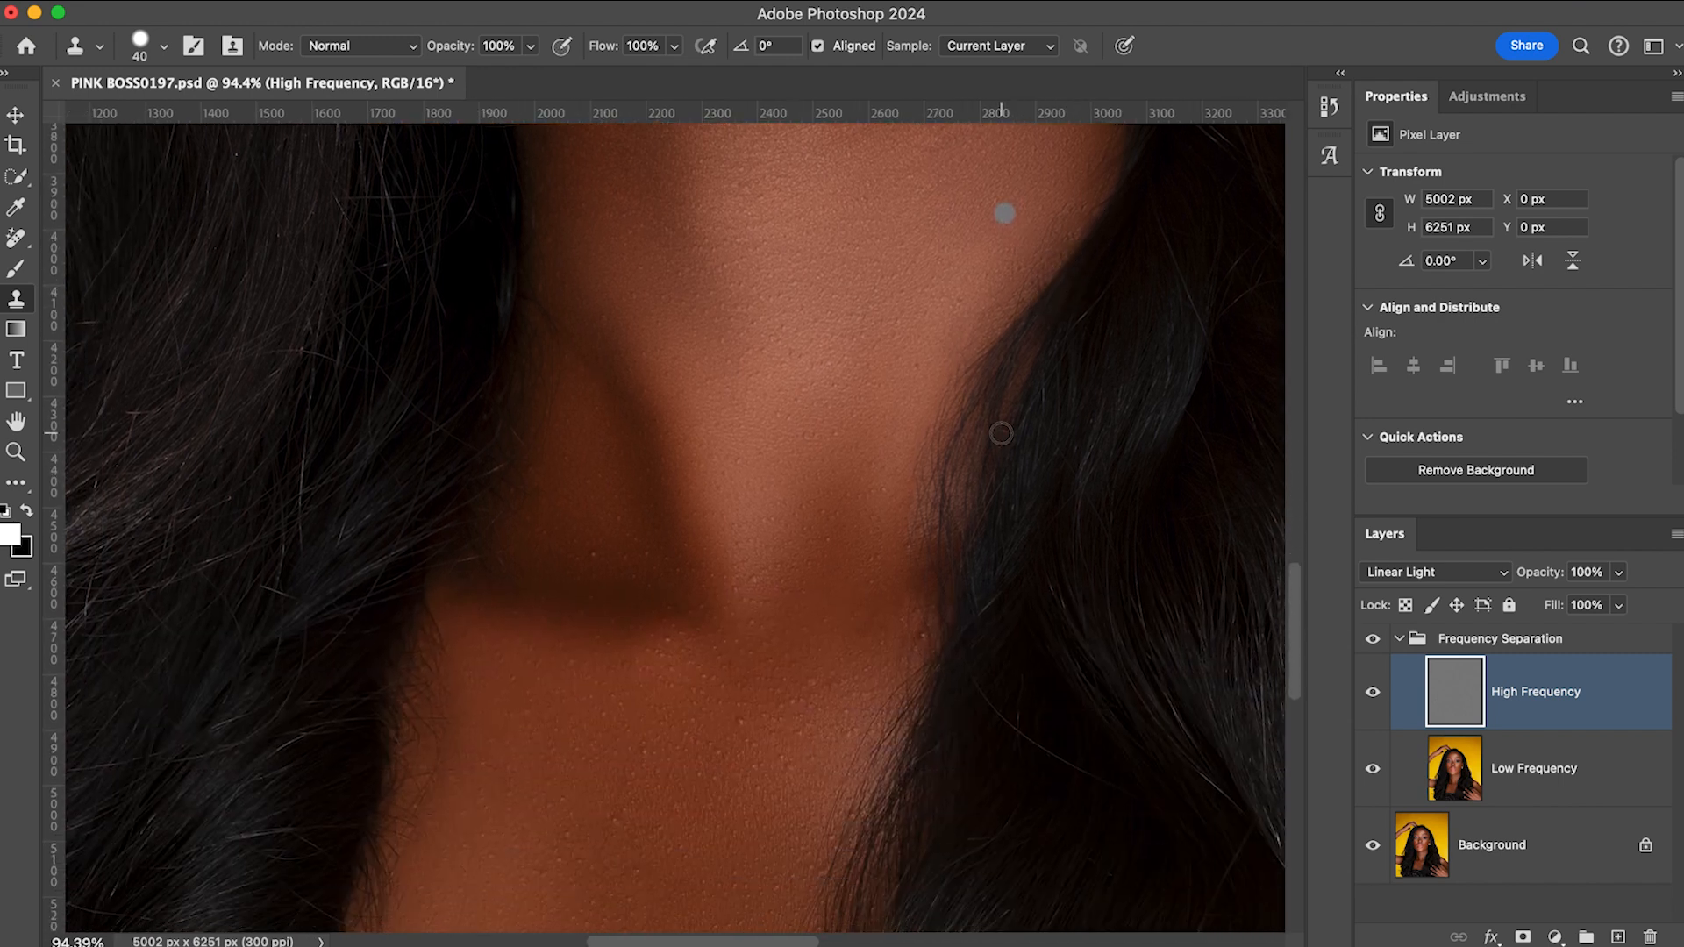
scroll(1002, 433, down, 1)
scroll(597, 570, up, 3)
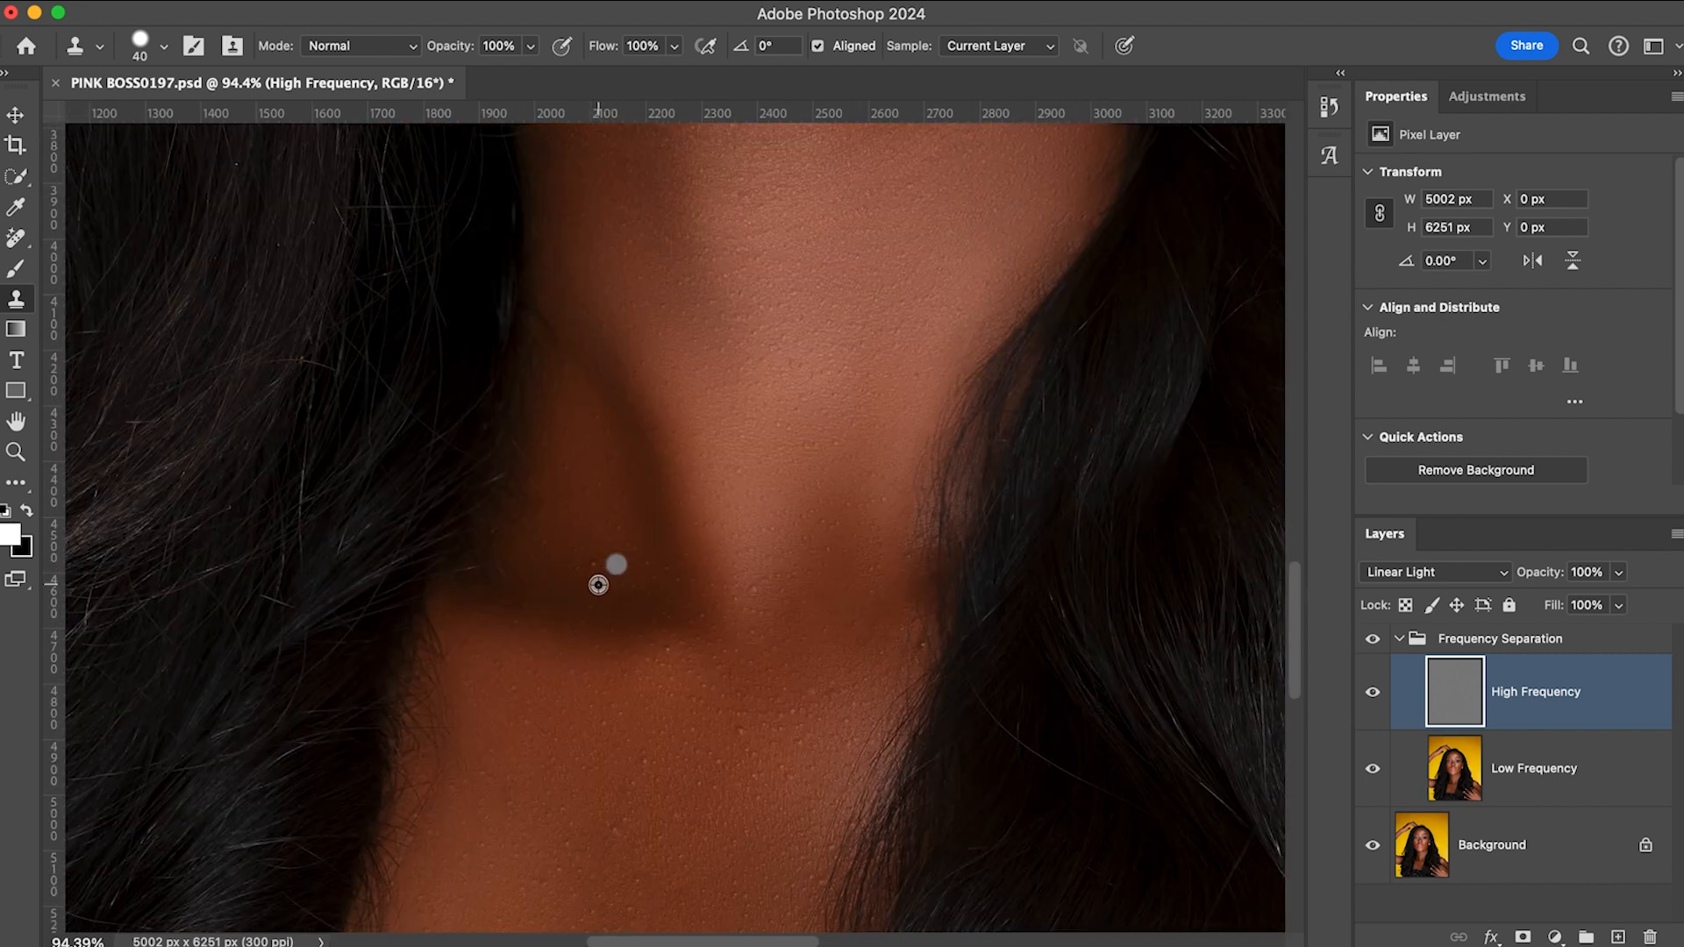
alt+click(595, 584)
drag(834, 590, 849, 451)
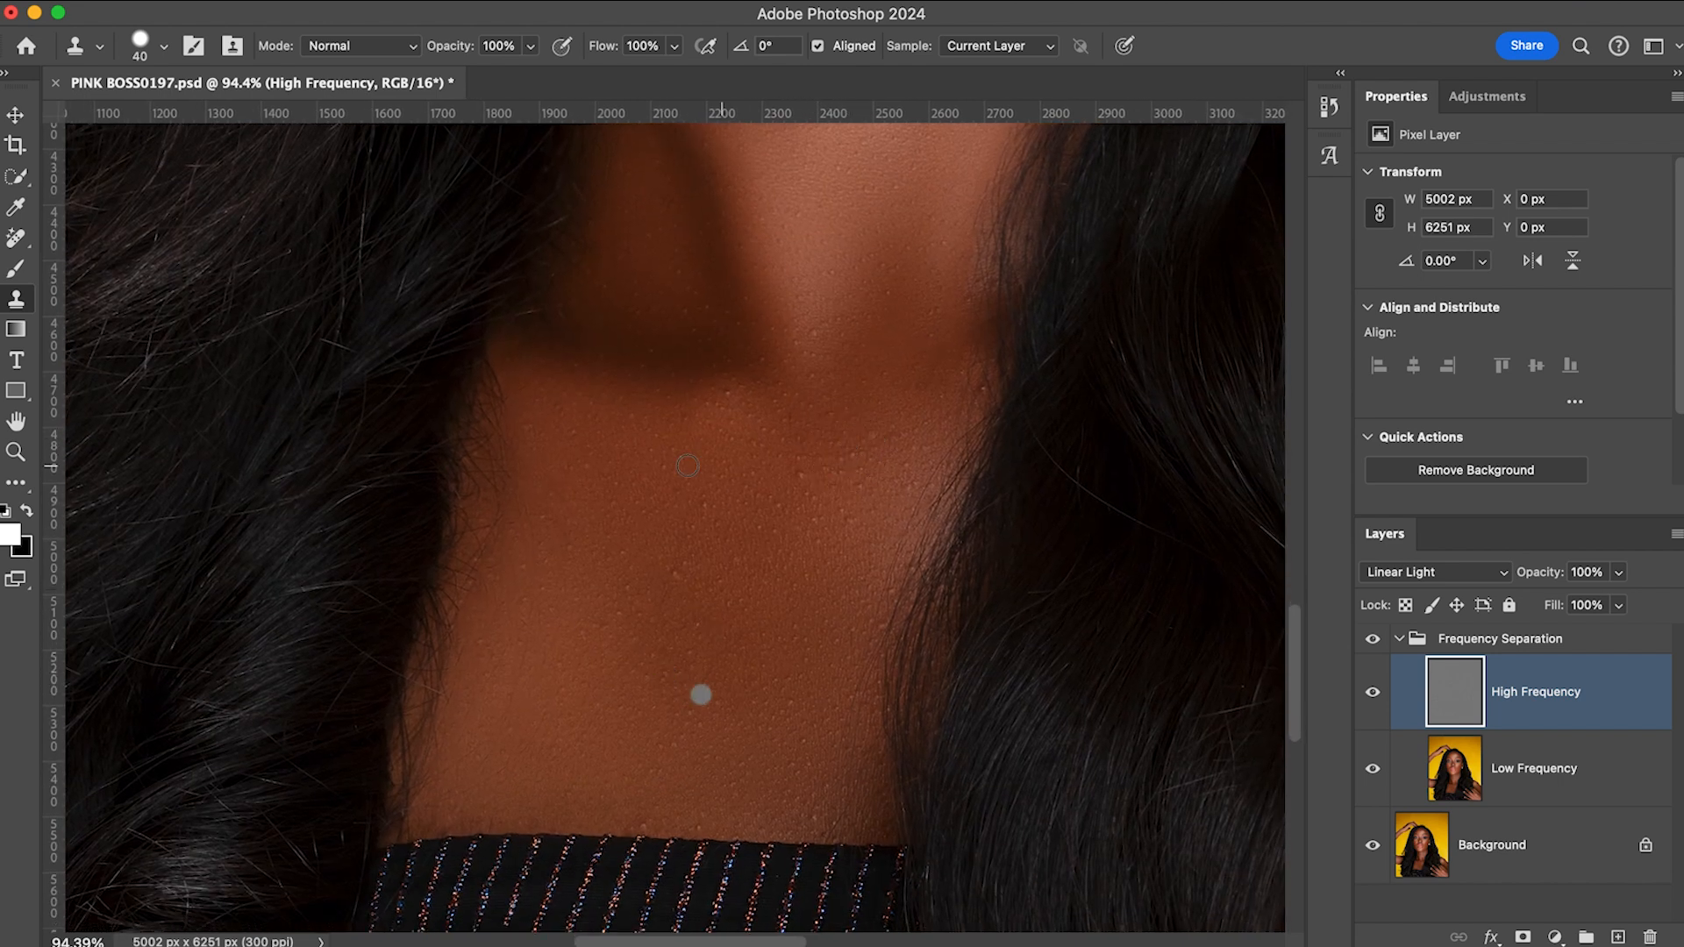
- Stamp out small bumps on the middle of the chest on the side opposite the earring
click(544, 631)
click(521, 663)
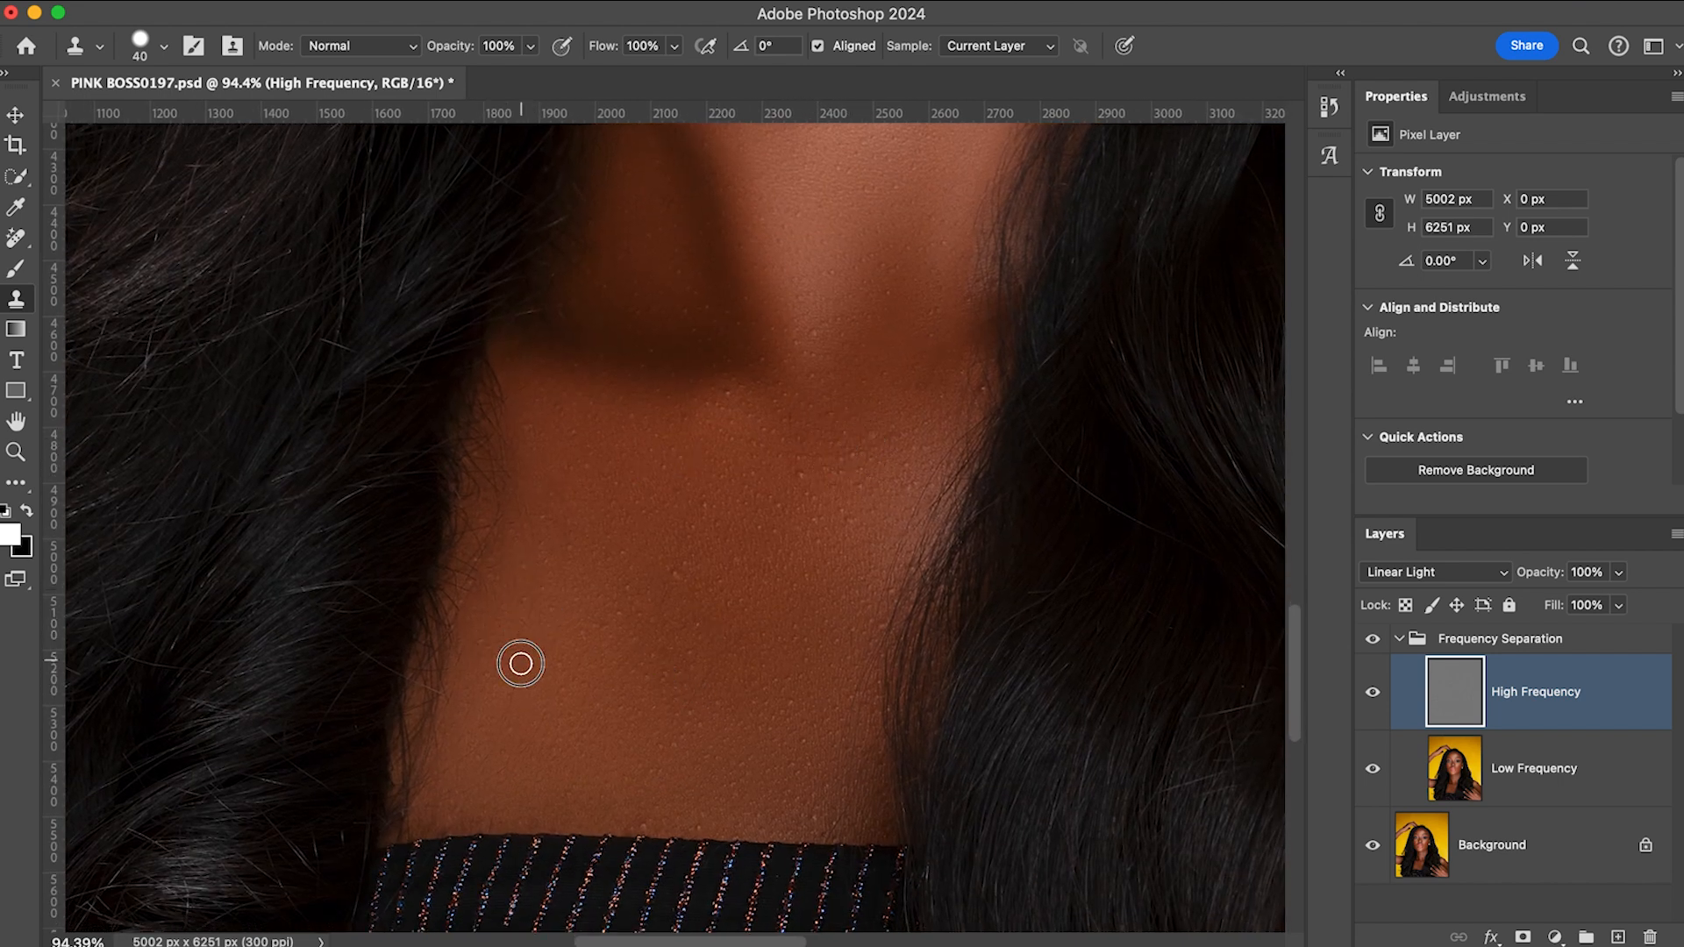
click(527, 699)
click(526, 676)
click(521, 681)
click(508, 681)
click(481, 650)
- Clone out bumps on the lower chest just above the dress, on the side opposite the earring
click(518, 775)
alt+click(541, 733)
alt+click(507, 767)
click(473, 765)
click(456, 764)
alt+click(506, 732)
- Remove the dark spots across the centre of the chest and below the earring-side collarbone with the Clone Stamp
click(774, 571)
alt+click(677, 593)
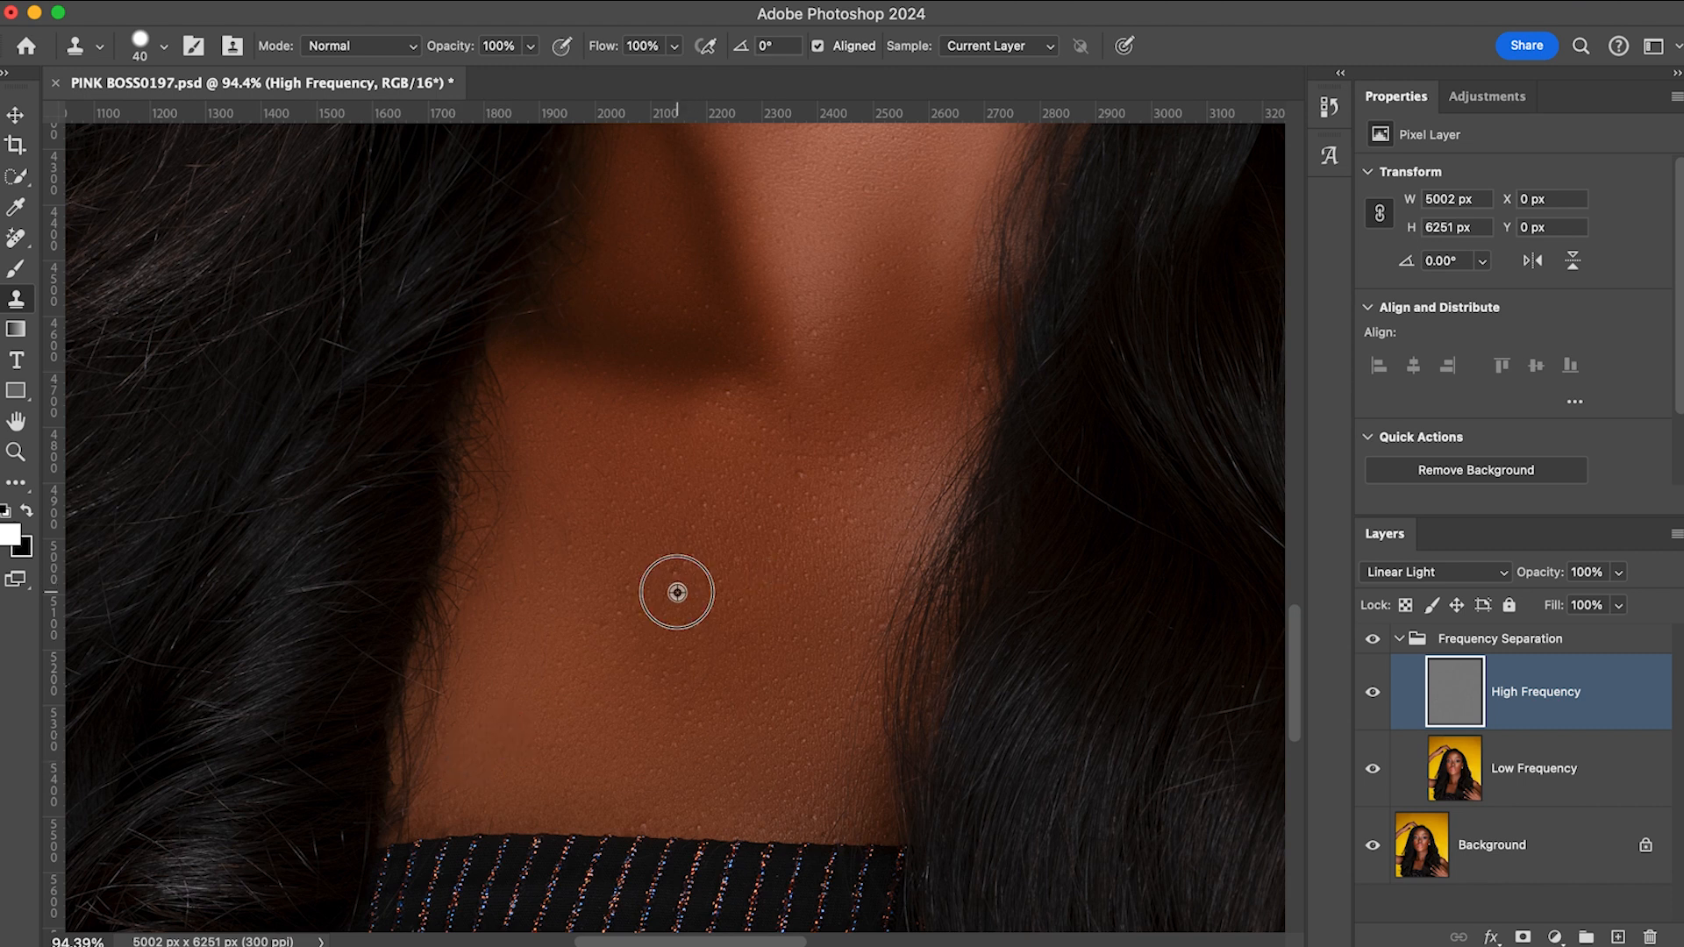
alt+click(628, 620)
click(613, 613)
alt+click(881, 466)
click(839, 475)
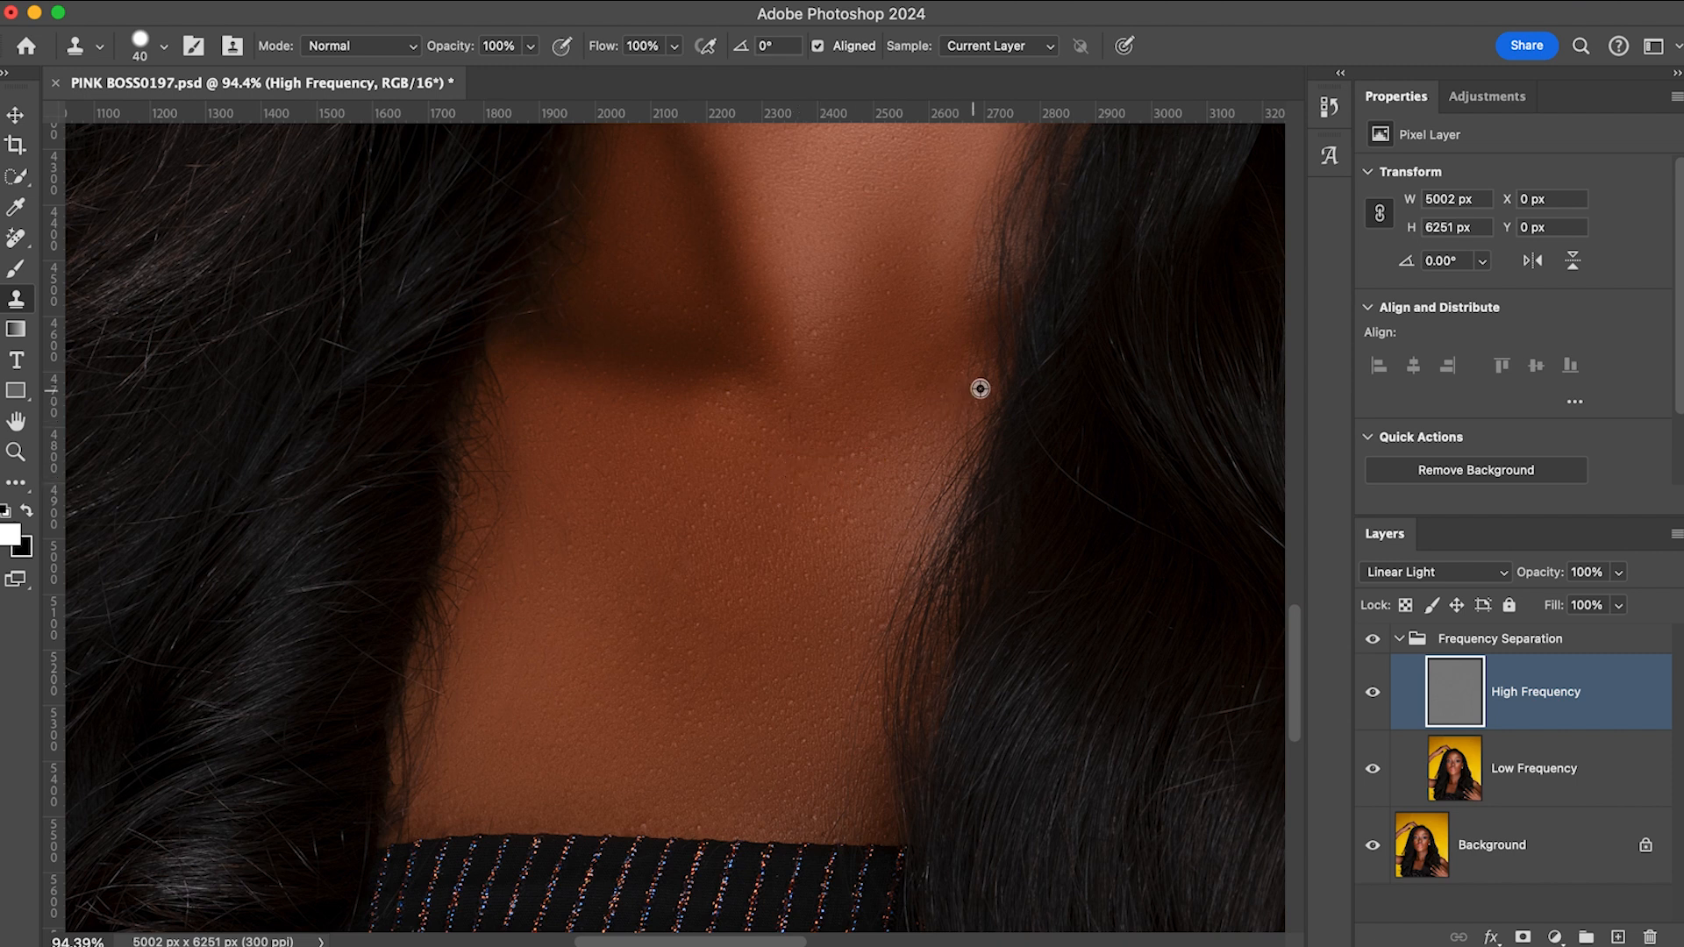
- Clone over the remaining blemishes at the upper centre of the chest and midway down towards the dress
alt+click(830, 453)
click(797, 459)
click(674, 733)
click(669, 716)
click(643, 659)
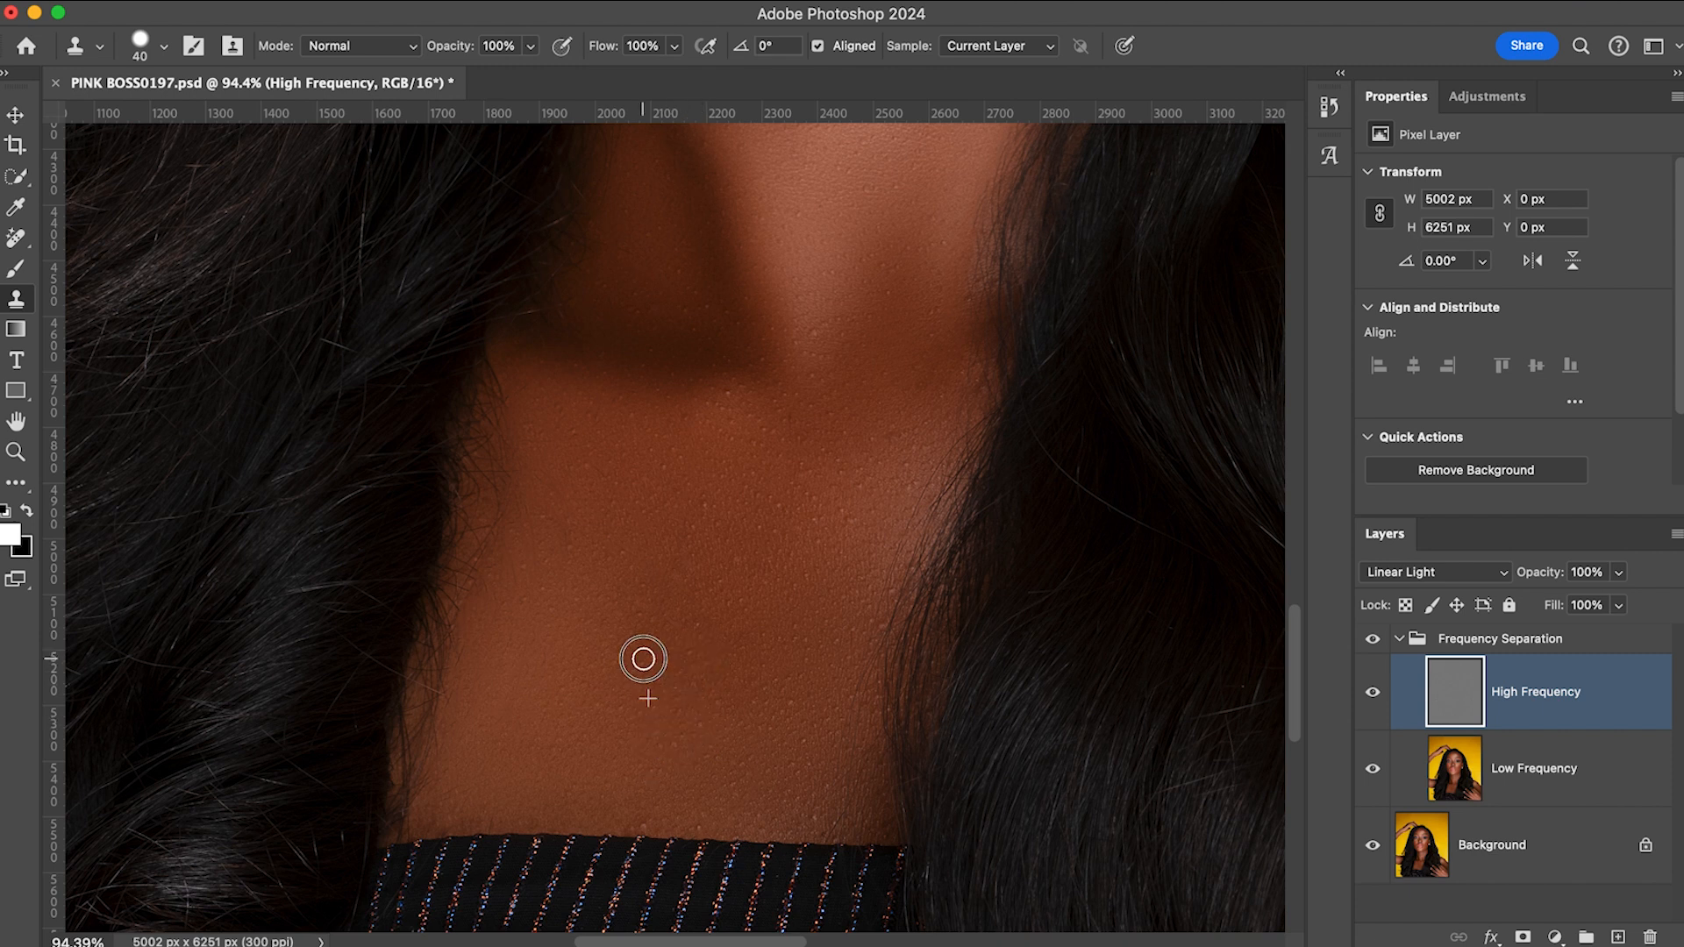
- Stamp out bumps on the upper chest below the neck shadow, opposite the earring
click(586, 524)
click(555, 484)
click(555, 558)
click(562, 560)
click(594, 530)
click(587, 545)
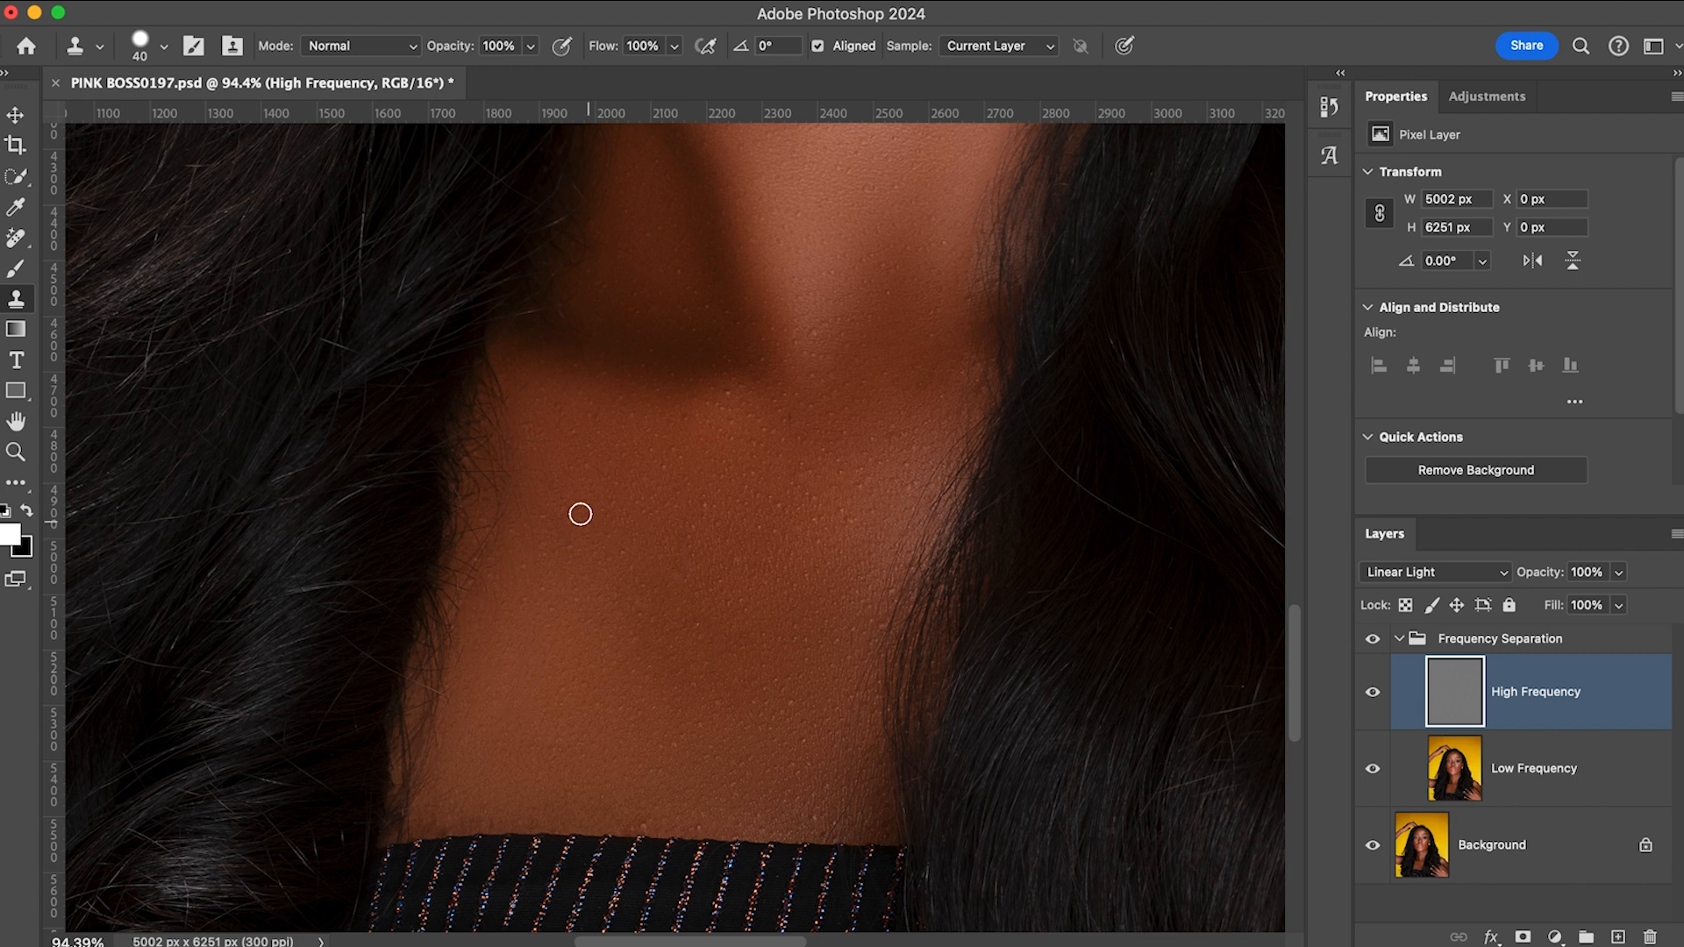
- Even out the texture between the upper chest and the hair edge opposite the earring with the Clone Stamp
click(549, 553)
click(526, 579)
drag(555, 539, 532, 550)
click(509, 586)
click(513, 608)
click(509, 592)
click(507, 544)
- Clone out blemishes along the hair edge opposite the earring, from mid-chest down to the dress
click(491, 649)
click(456, 669)
click(481, 683)
click(500, 608)
click(474, 673)
click(478, 707)
click(461, 776)
alt+click(521, 579)
click(498, 600)
- Compare the chest retouching with the Frequency Separation group hidden and shown
click(1374, 642)
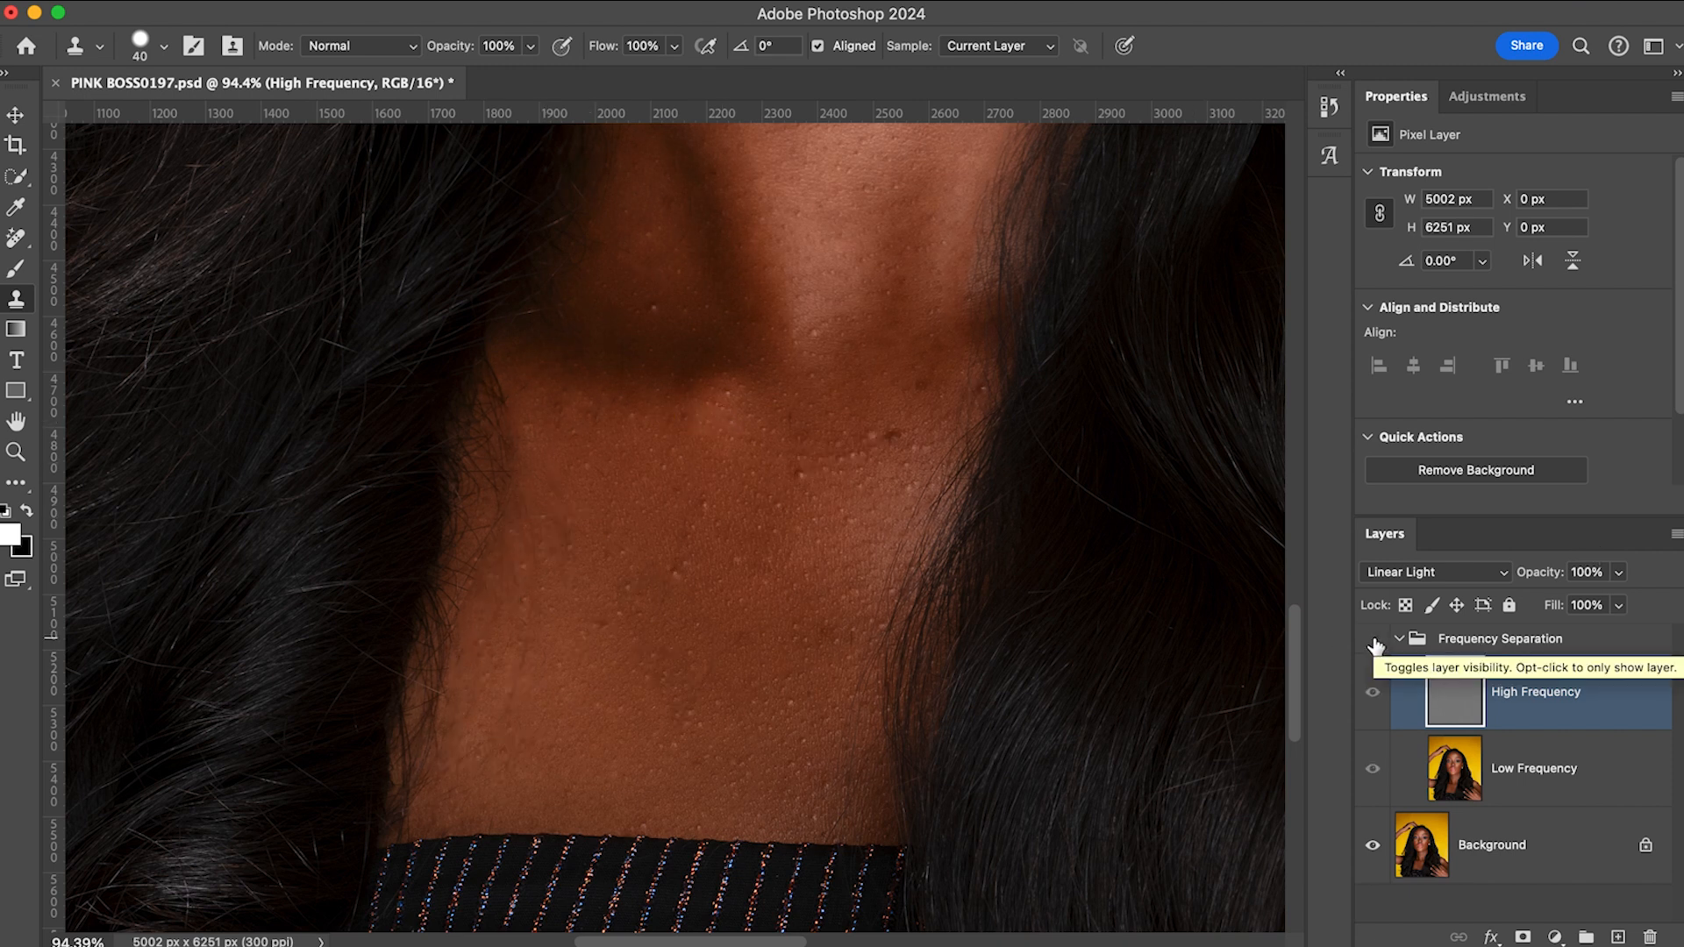
click(1373, 641)
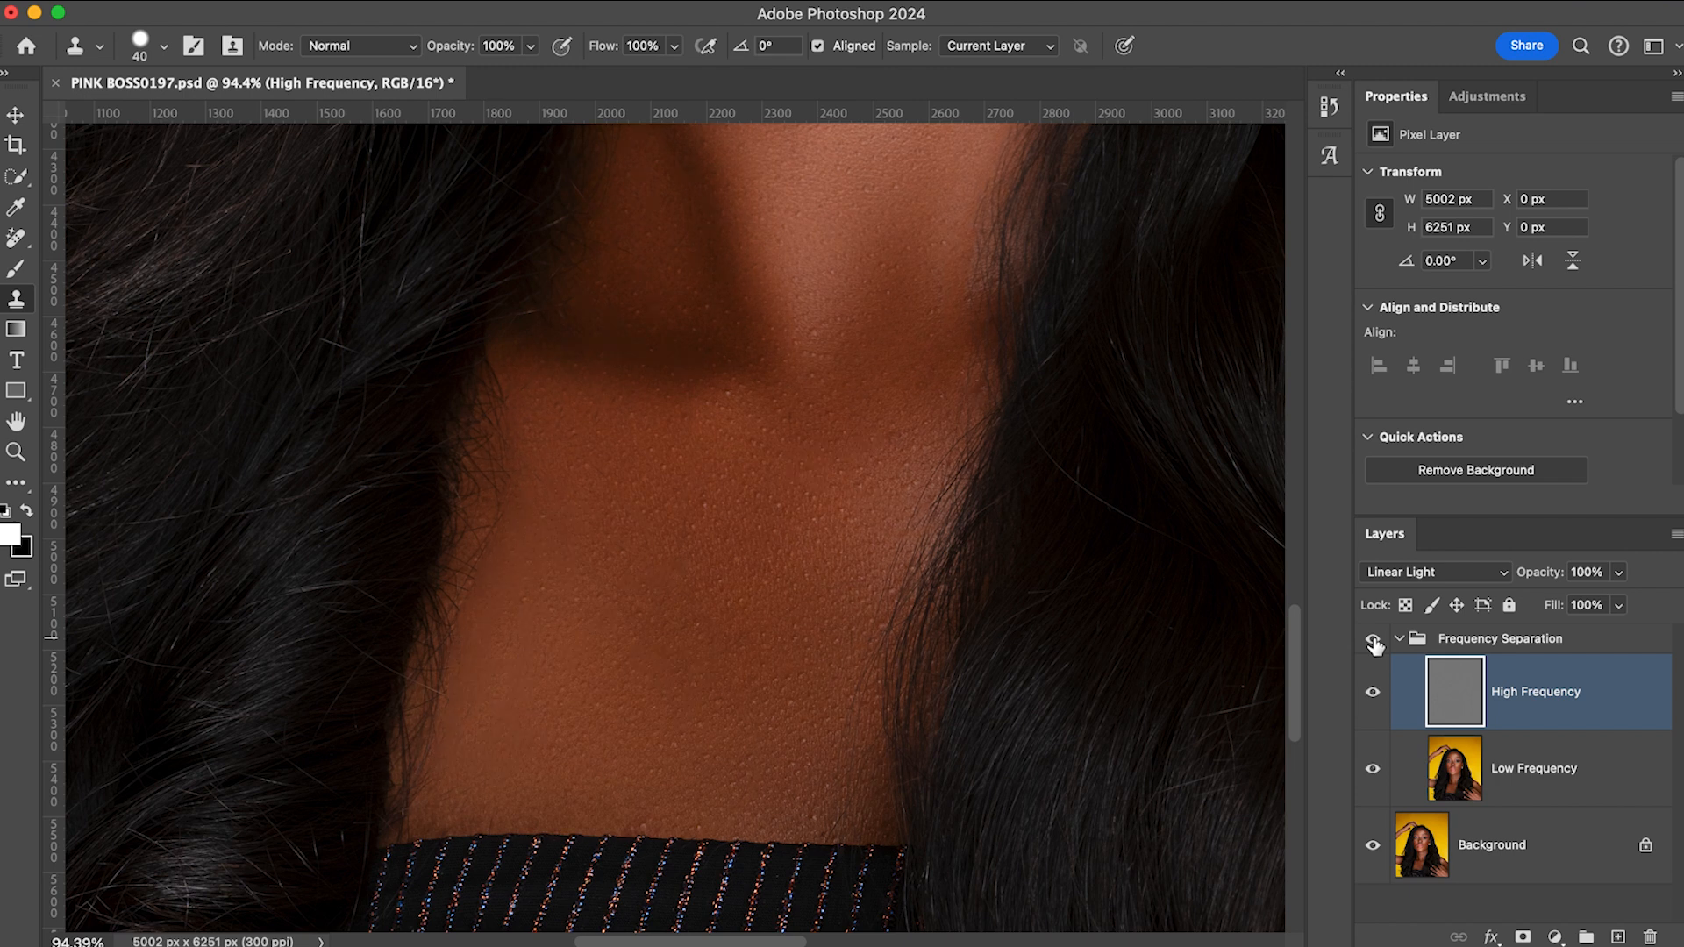
click(1375, 645)
click(1375, 645)
- Clone out spots within the shaded hollow at the base of the neck opposite the earring
click(621, 268)
alt+click(587, 207)
click(617, 300)
alt+click(600, 256)
click(584, 332)
click(624, 363)
mouse_move(623, 361)
mouse_down()
mouse_move(691, 336)
mouse_move(652, 307)
mouse_up()
- Clone clean texture over blemishes at the centre of the throat base and along the earring-side collarbone
alt+click(691, 336)
click(786, 435)
click(781, 422)
drag(872, 317, 823, 351)
click(837, 324)
scroll(922, 338, down, 15)
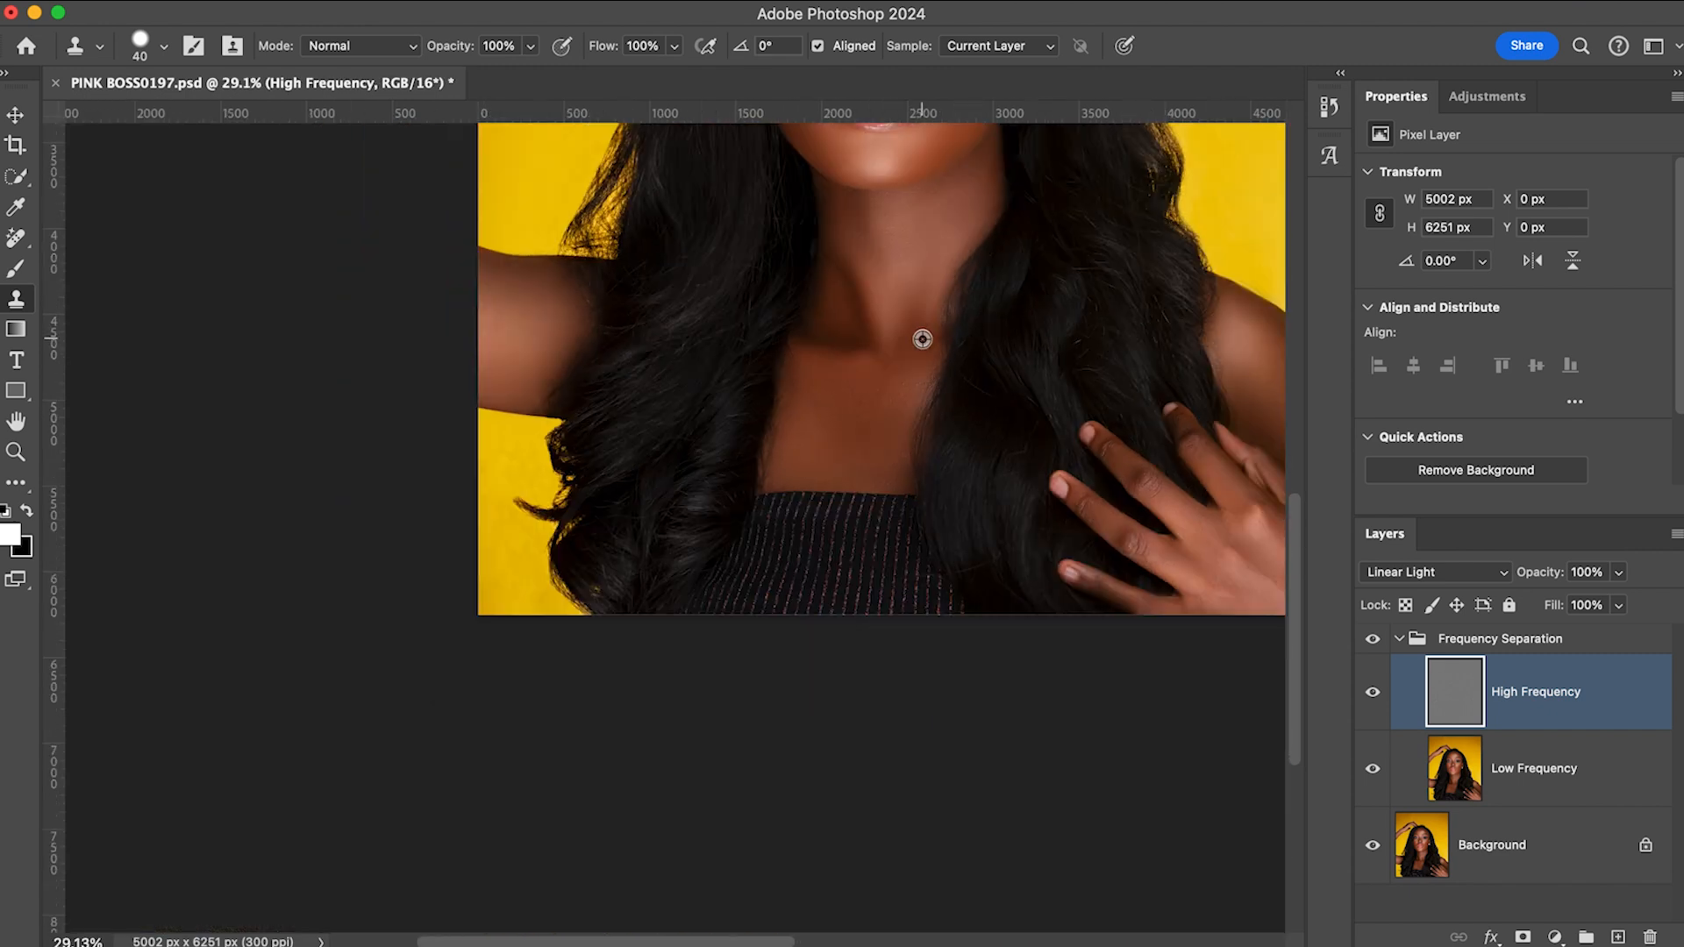
scroll(934, 312, up, 5)
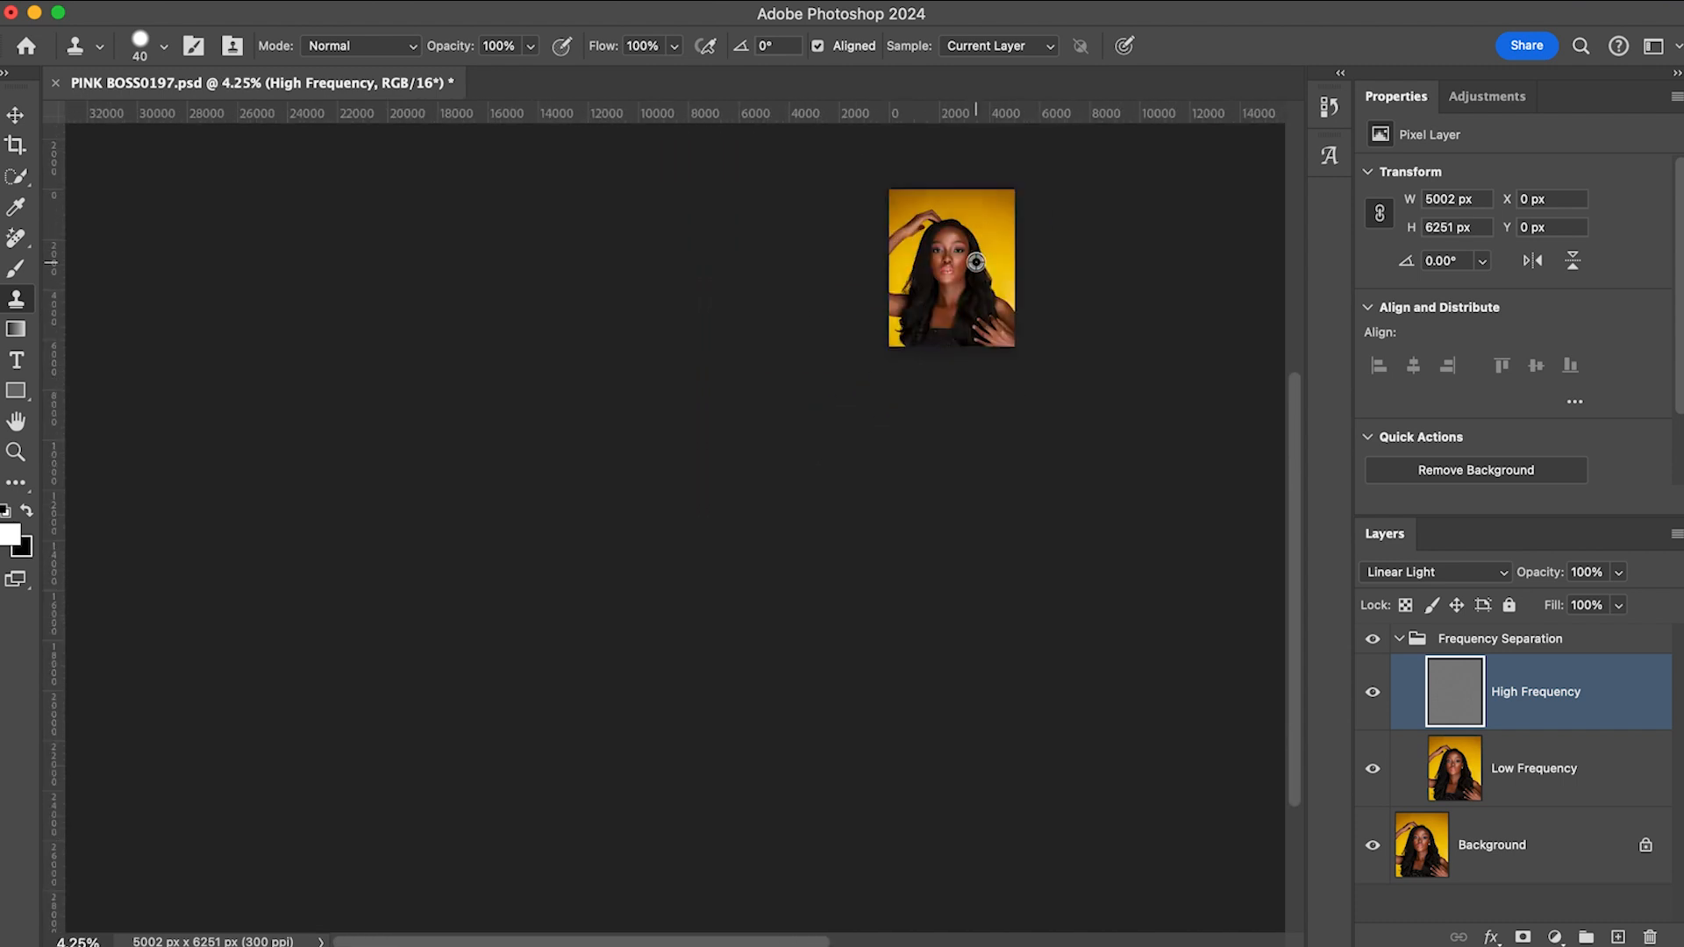
- Compare the whole portrait's retouching with the Frequency Separation group hidden and shown
scroll(983, 279, up, 6)
scroll(976, 296, up, 3)
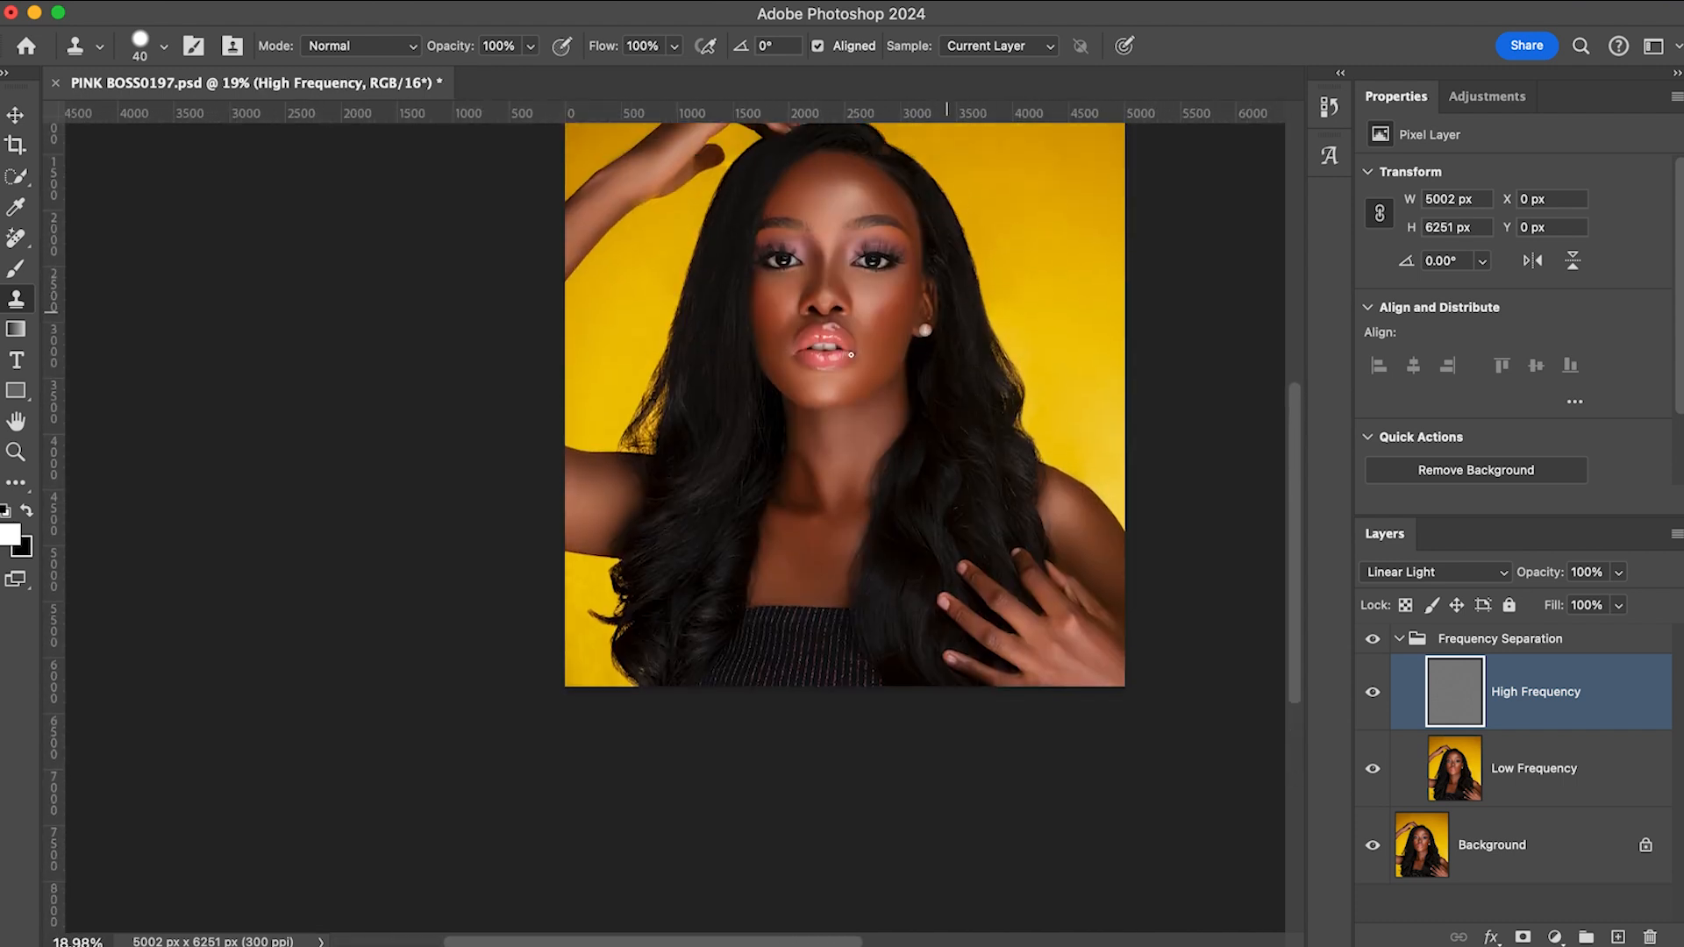
scroll(789, 354, right, 3)
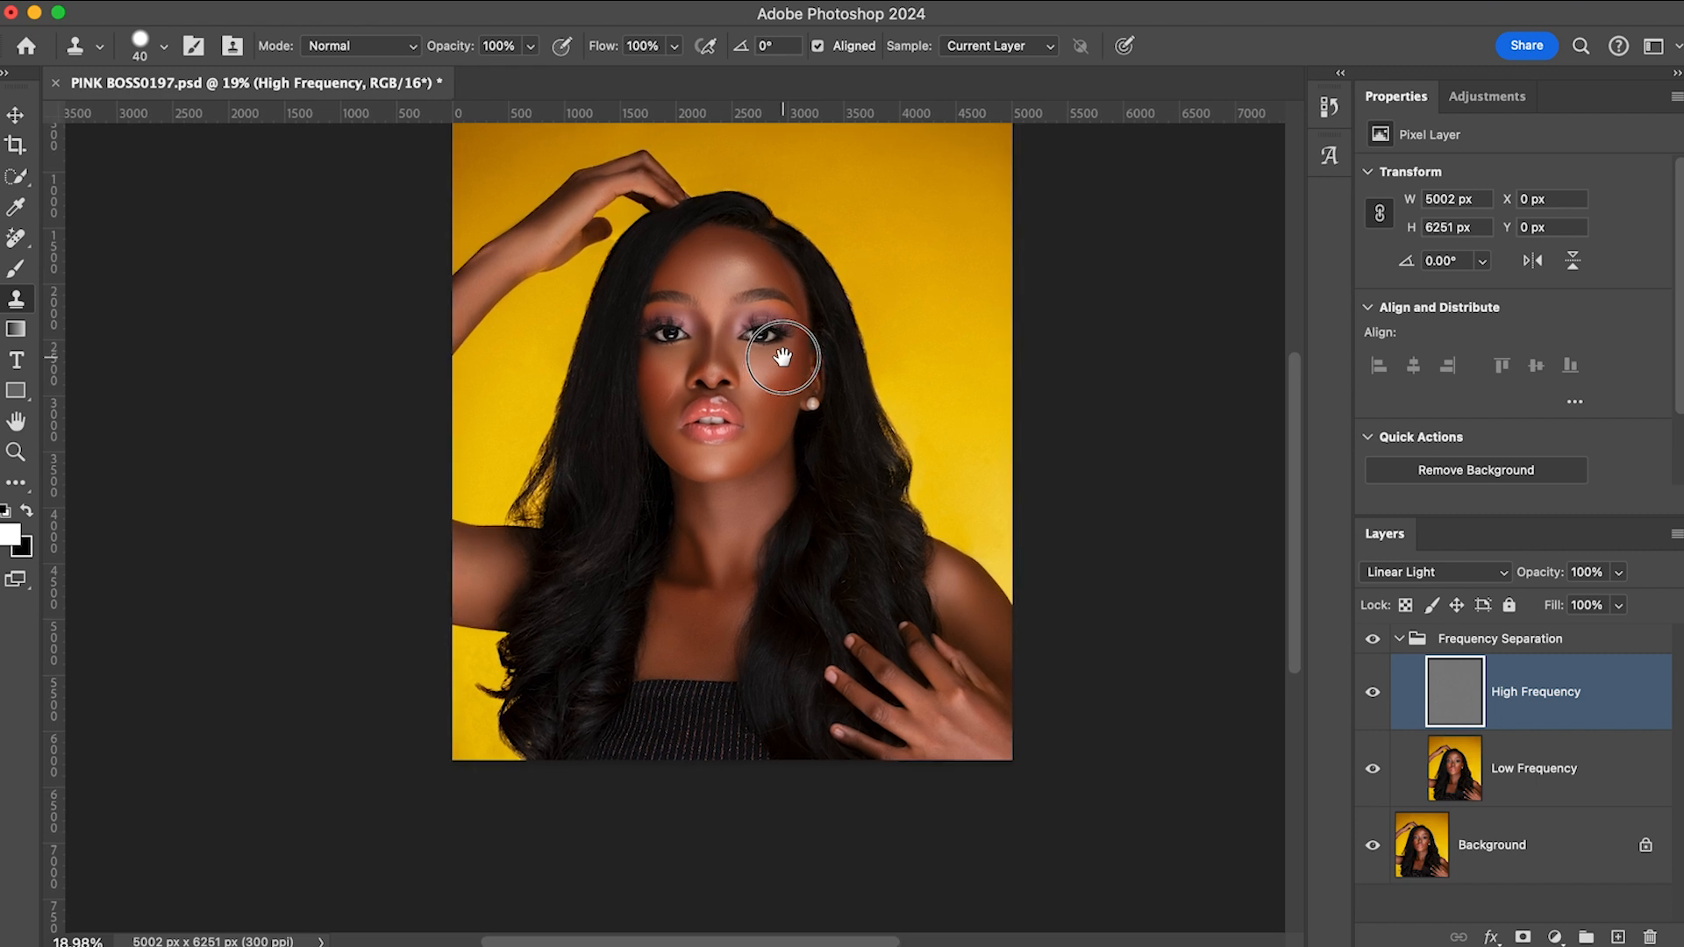
click(1374, 641)
scroll(757, 375, up, 3)
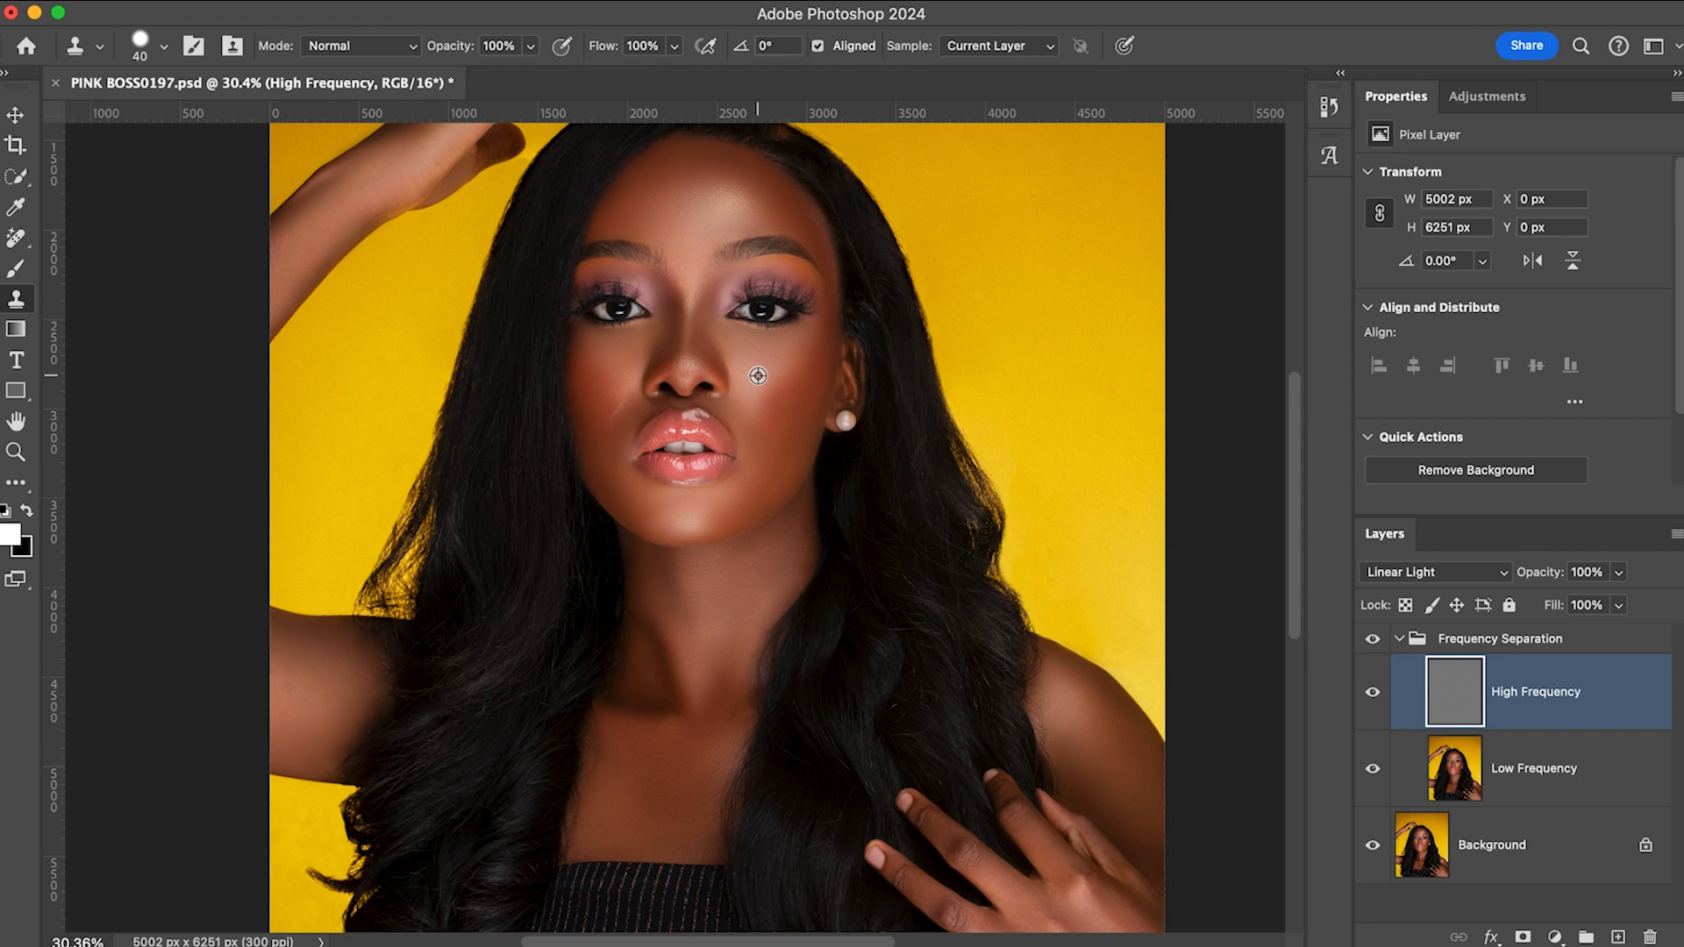
drag(827, 377, 879, 415)
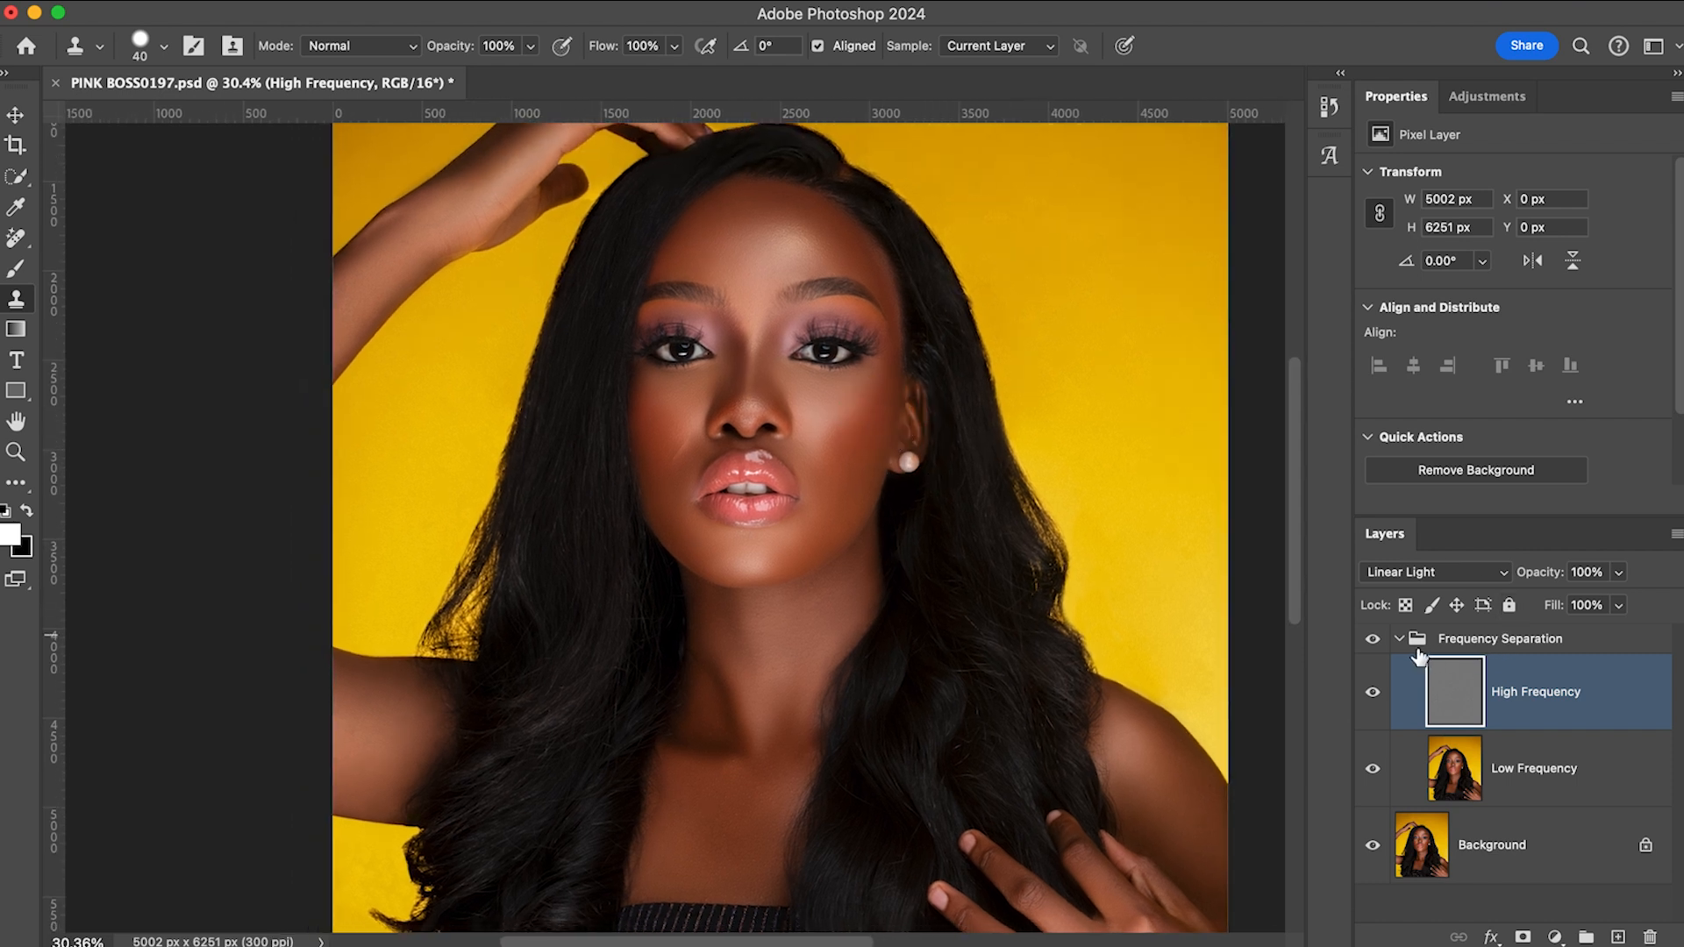
click(1373, 640)
click(1374, 641)
click(1373, 640)
click(1374, 640)
- Add a Black & White adjustment above the collapsed Frequency Separation group with Reds and Yellows at 300, and invert its mask
click(1400, 638)
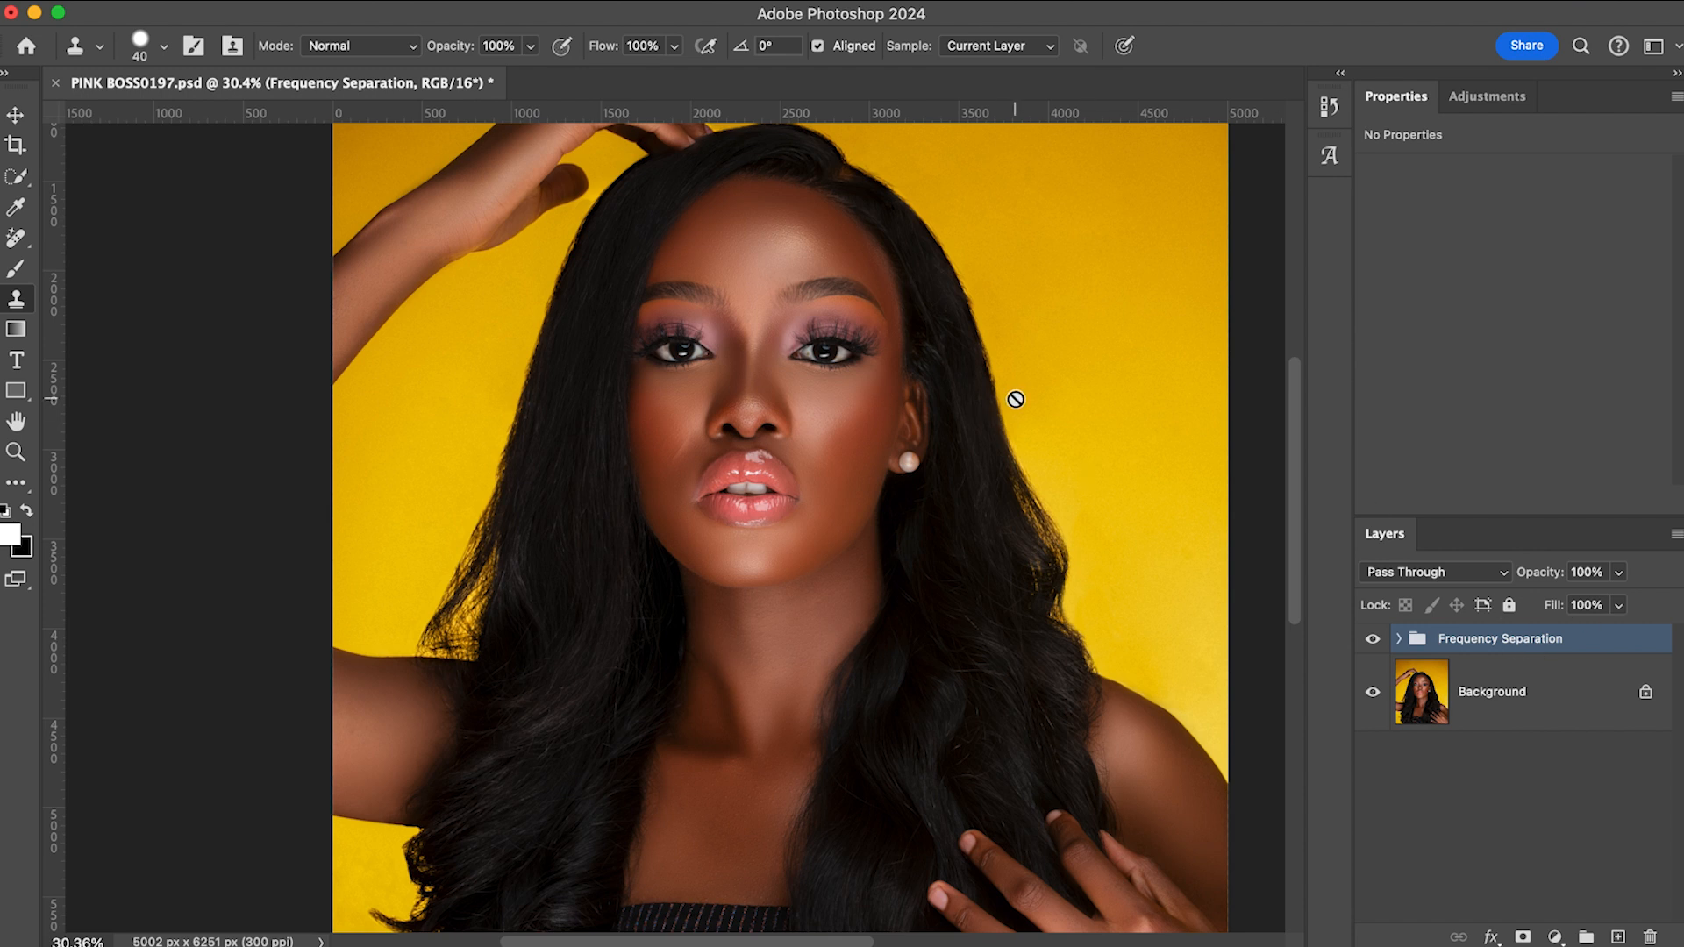
click(1488, 97)
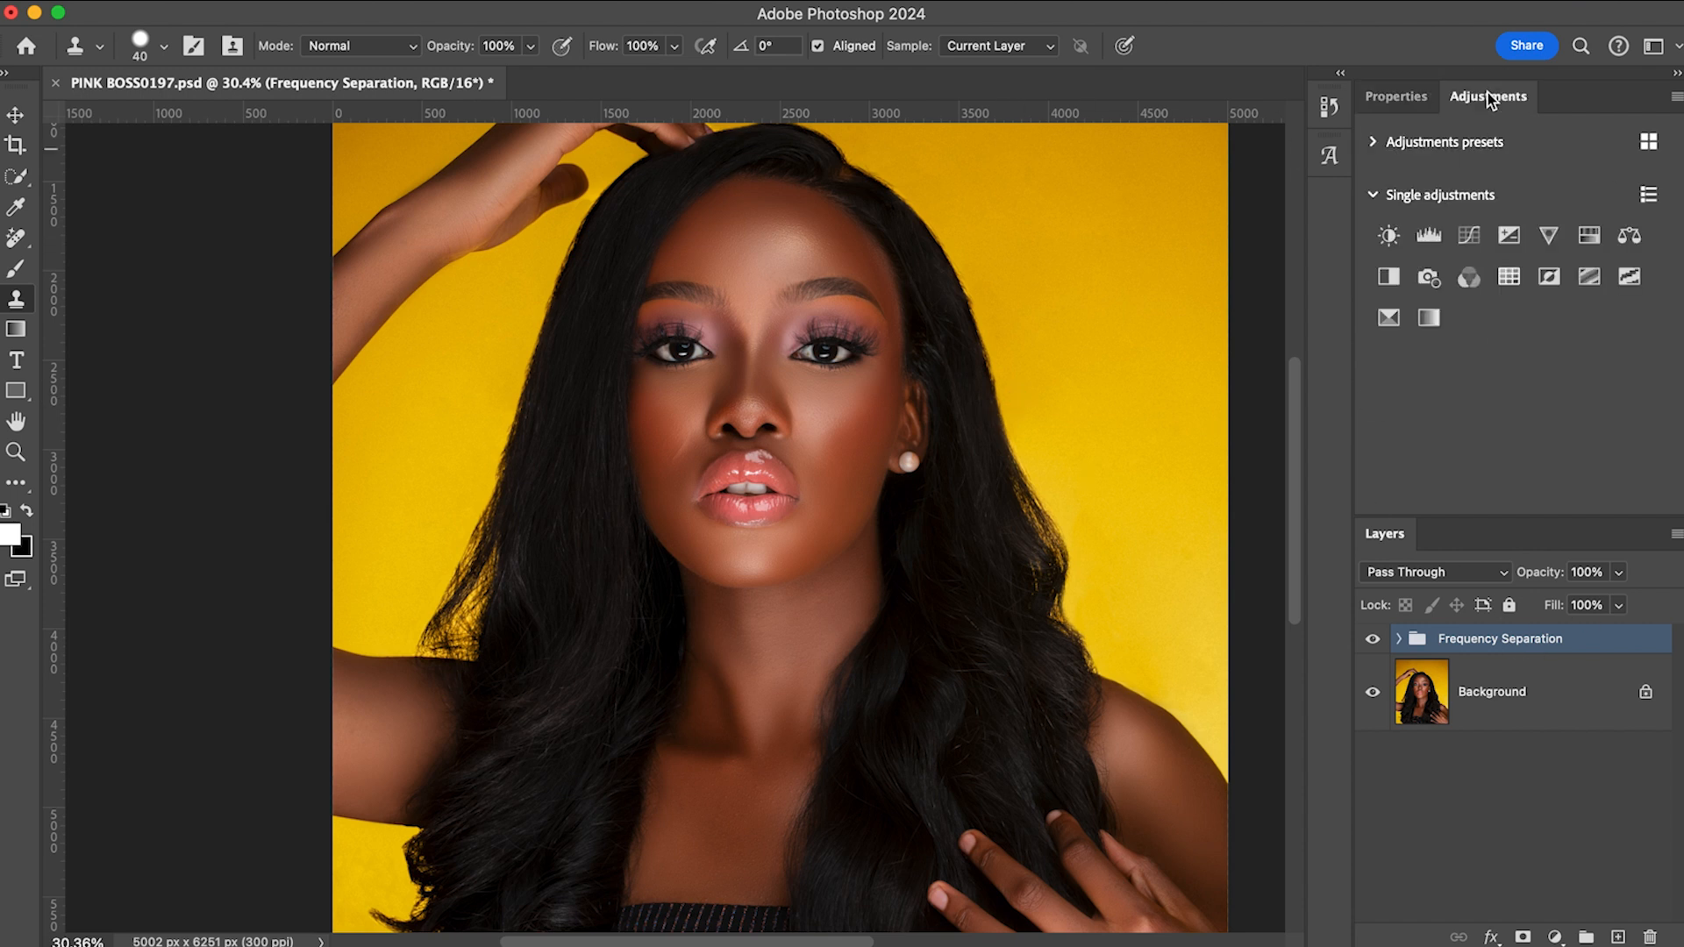
click(1389, 278)
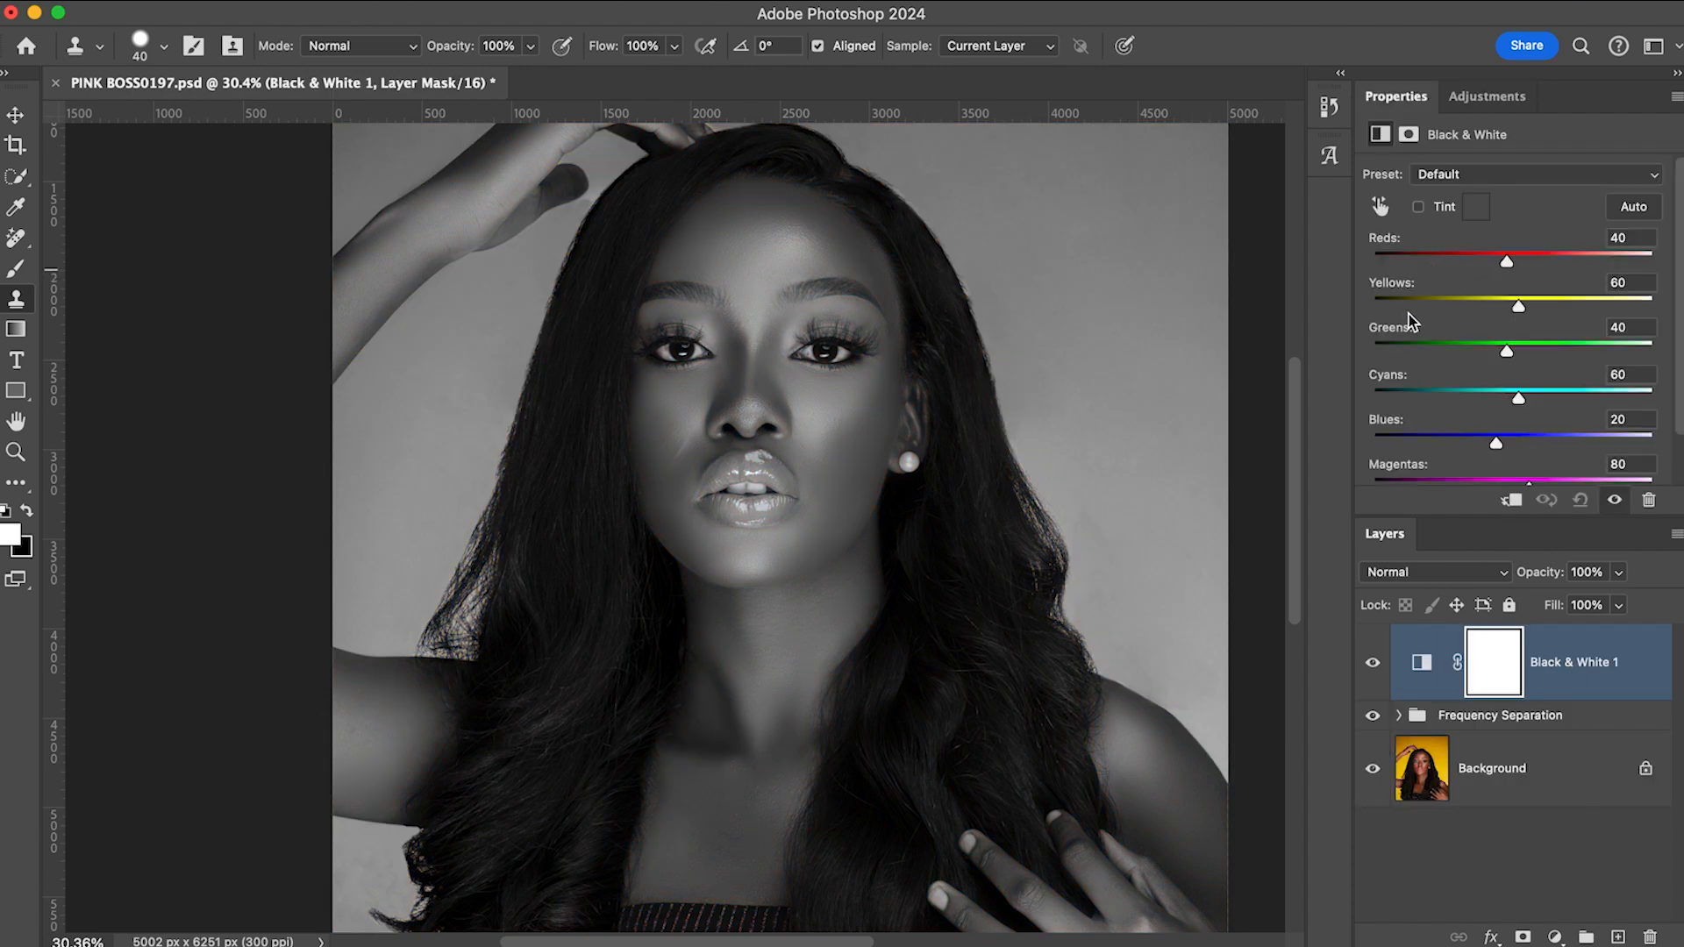
drag(1518, 263, 1658, 263)
drag(1518, 307, 1667, 307)
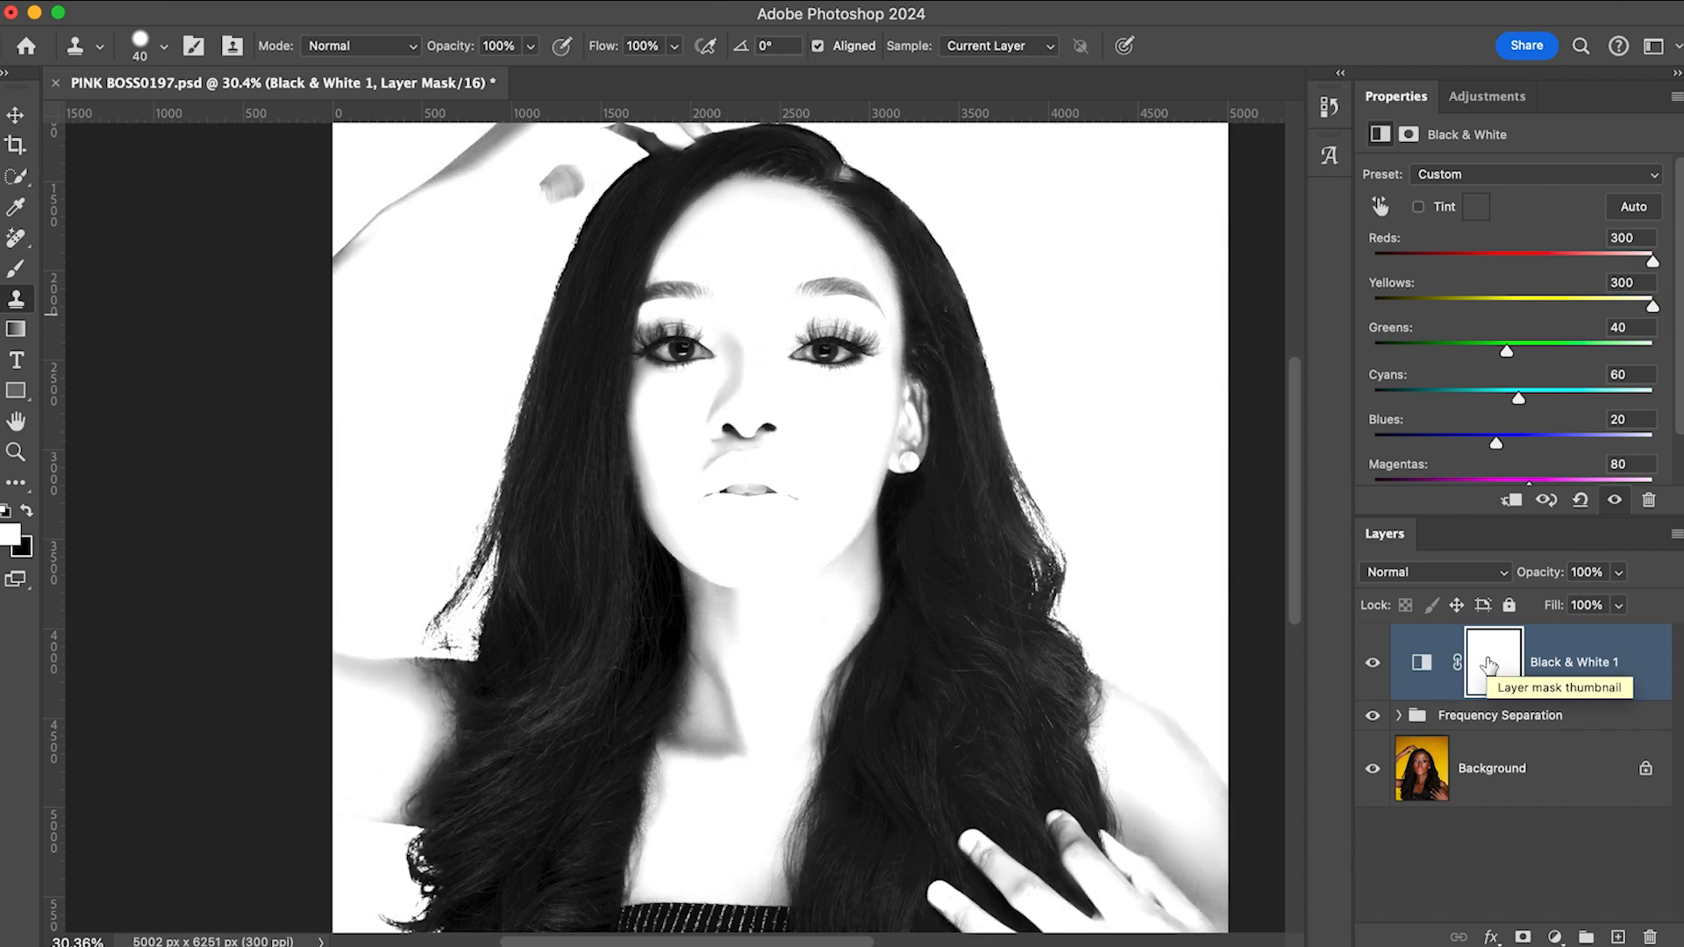
key(super+i)
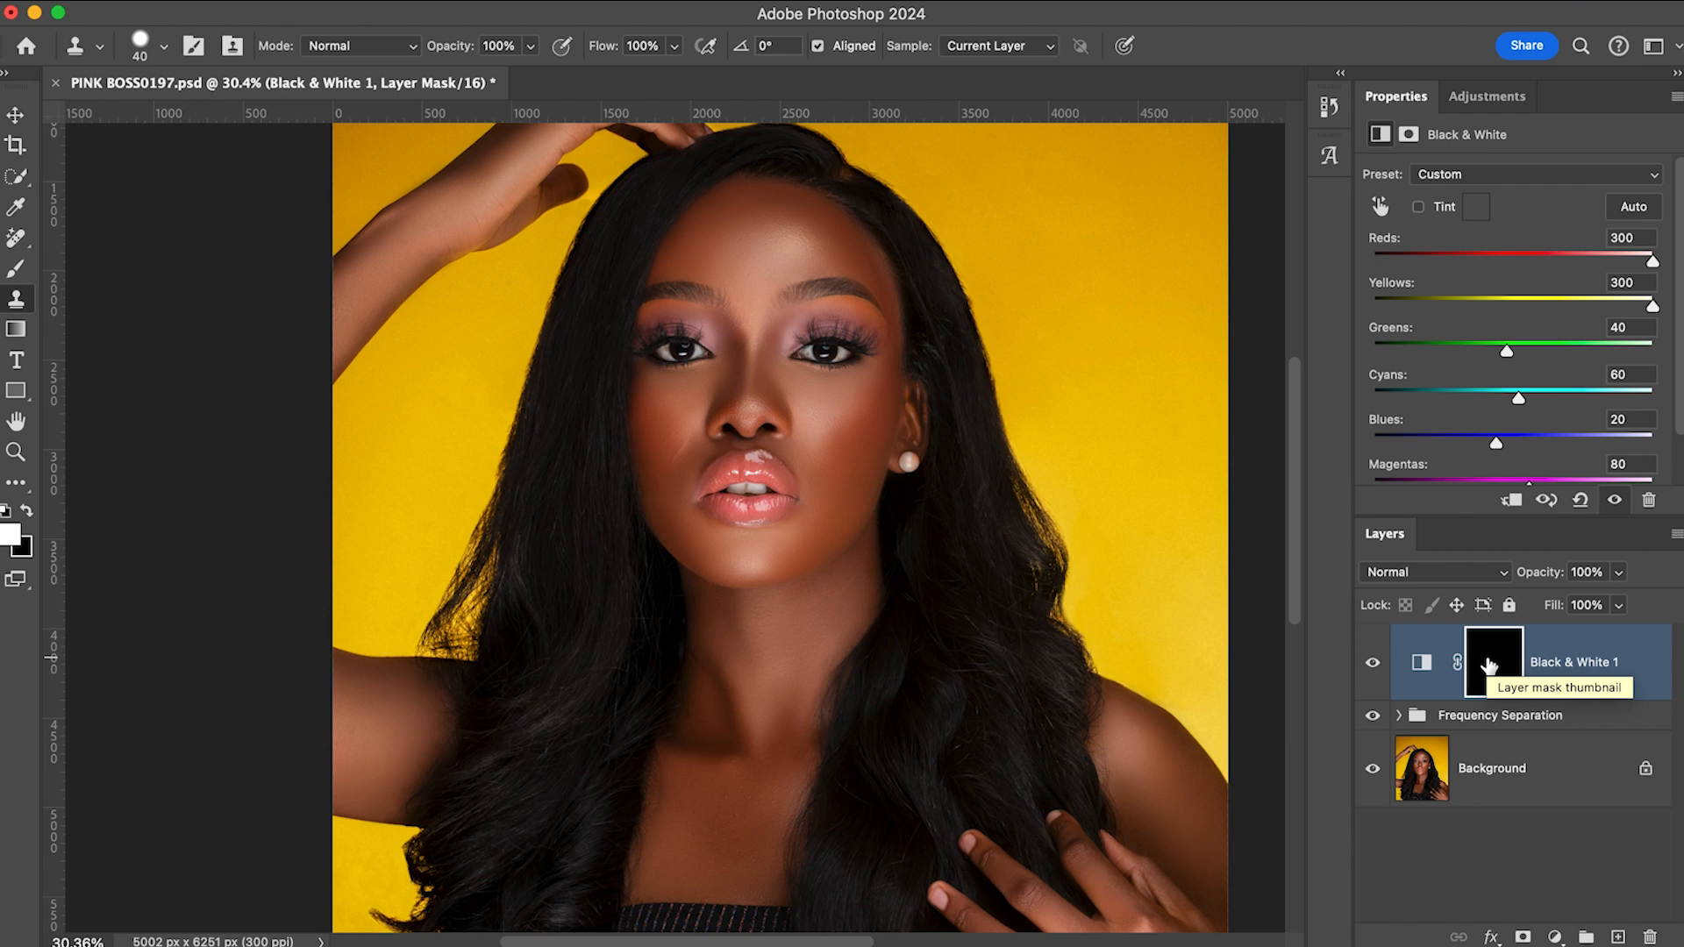
- Choose the Brush tool and set its opacity and flow to 40%
click(26, 275)
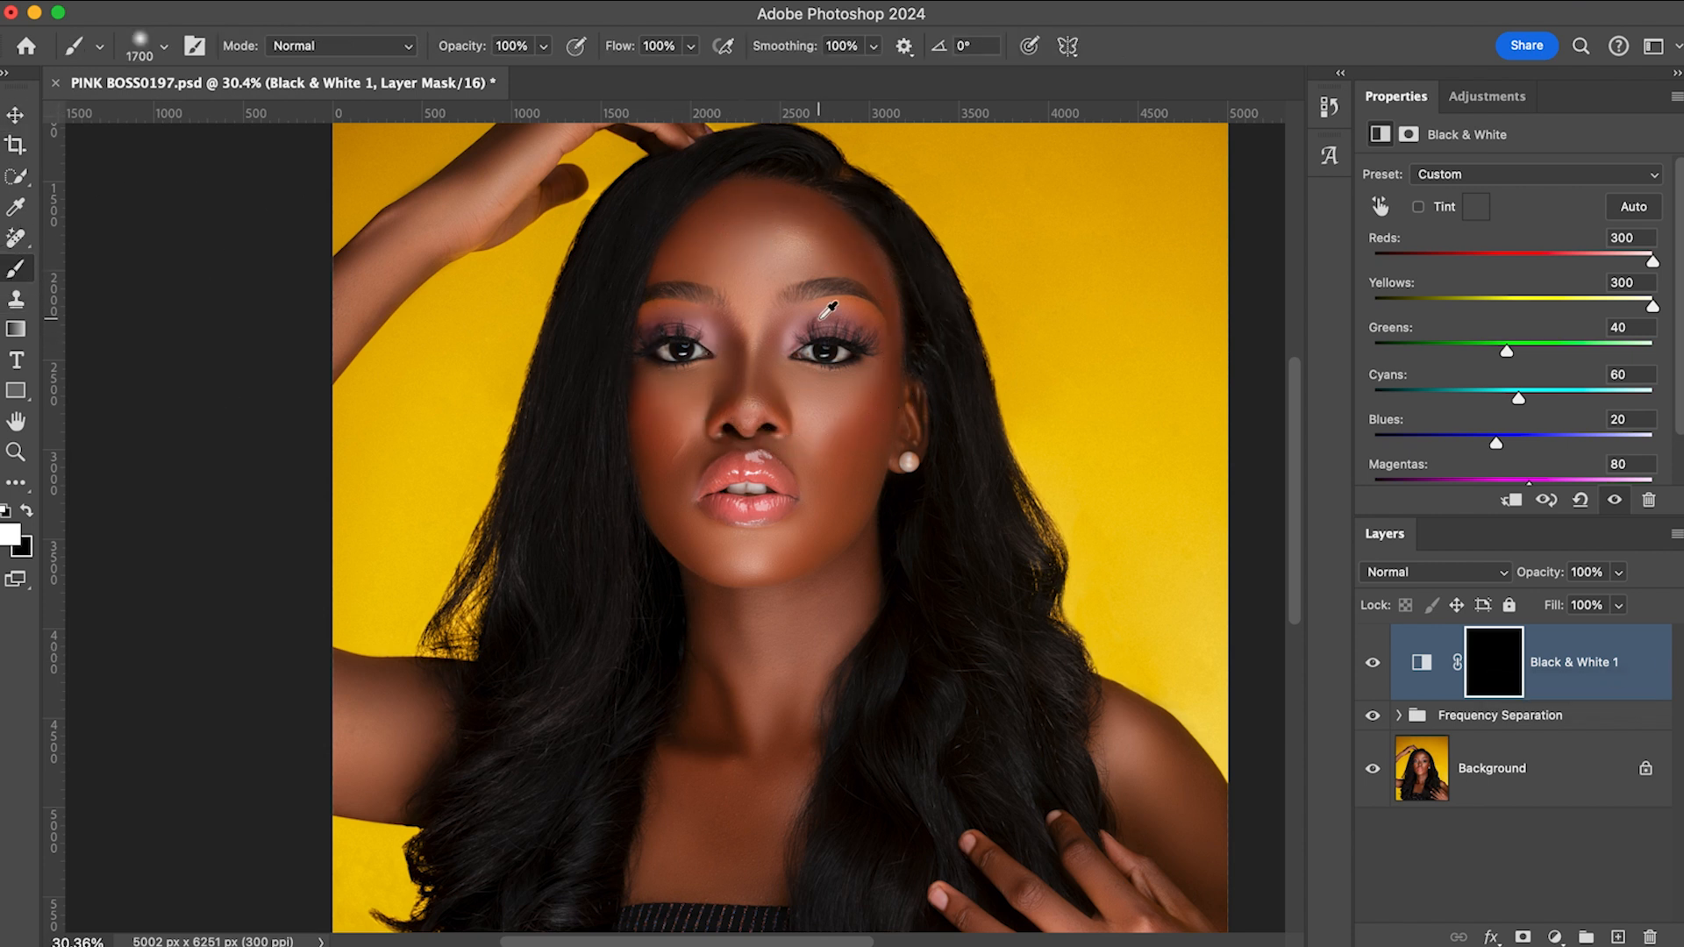
scroll(820, 307, up, 3)
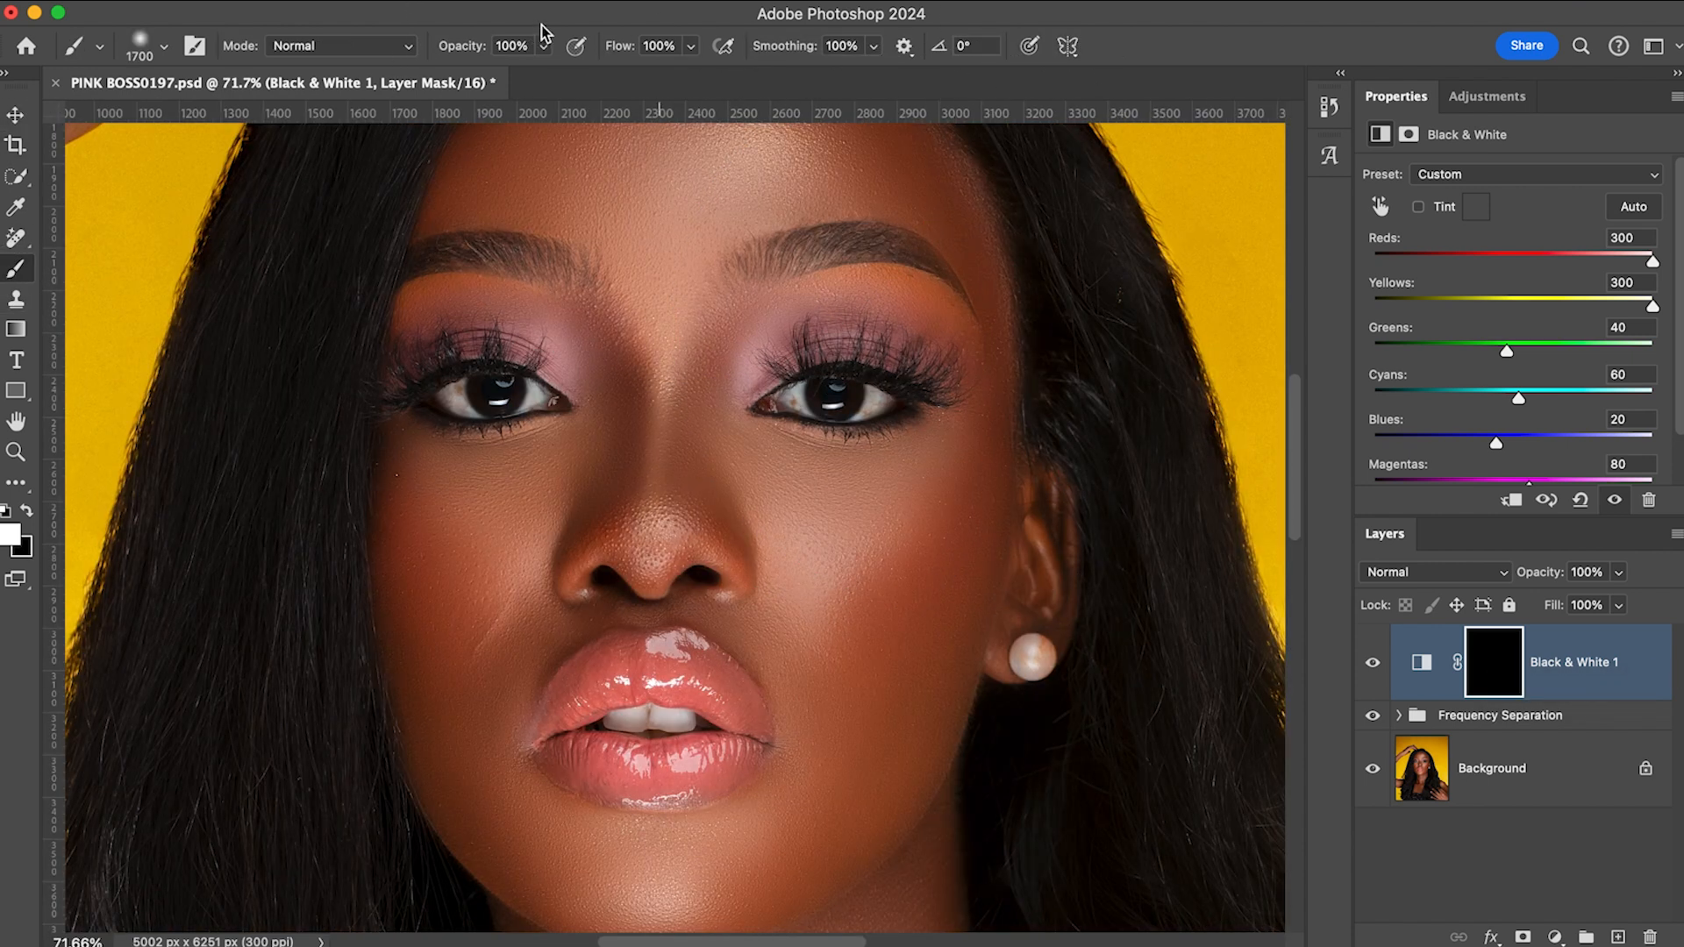
click(545, 47)
drag(485, 79, 477, 77)
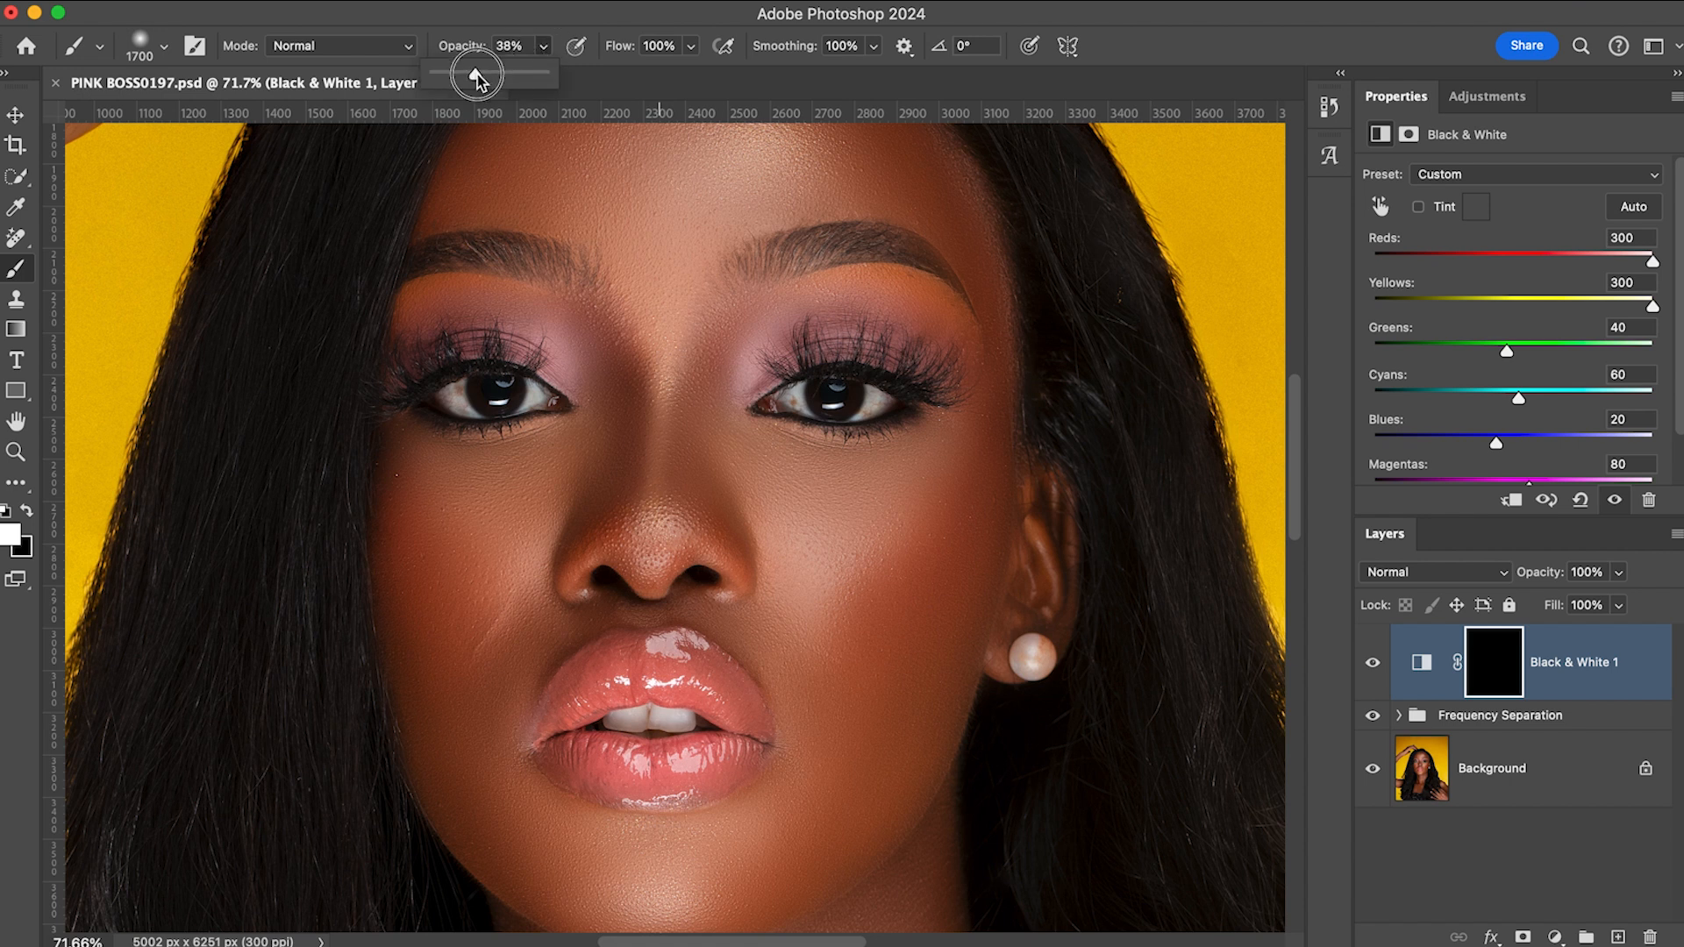
click(691, 46)
drag(644, 77, 627, 86)
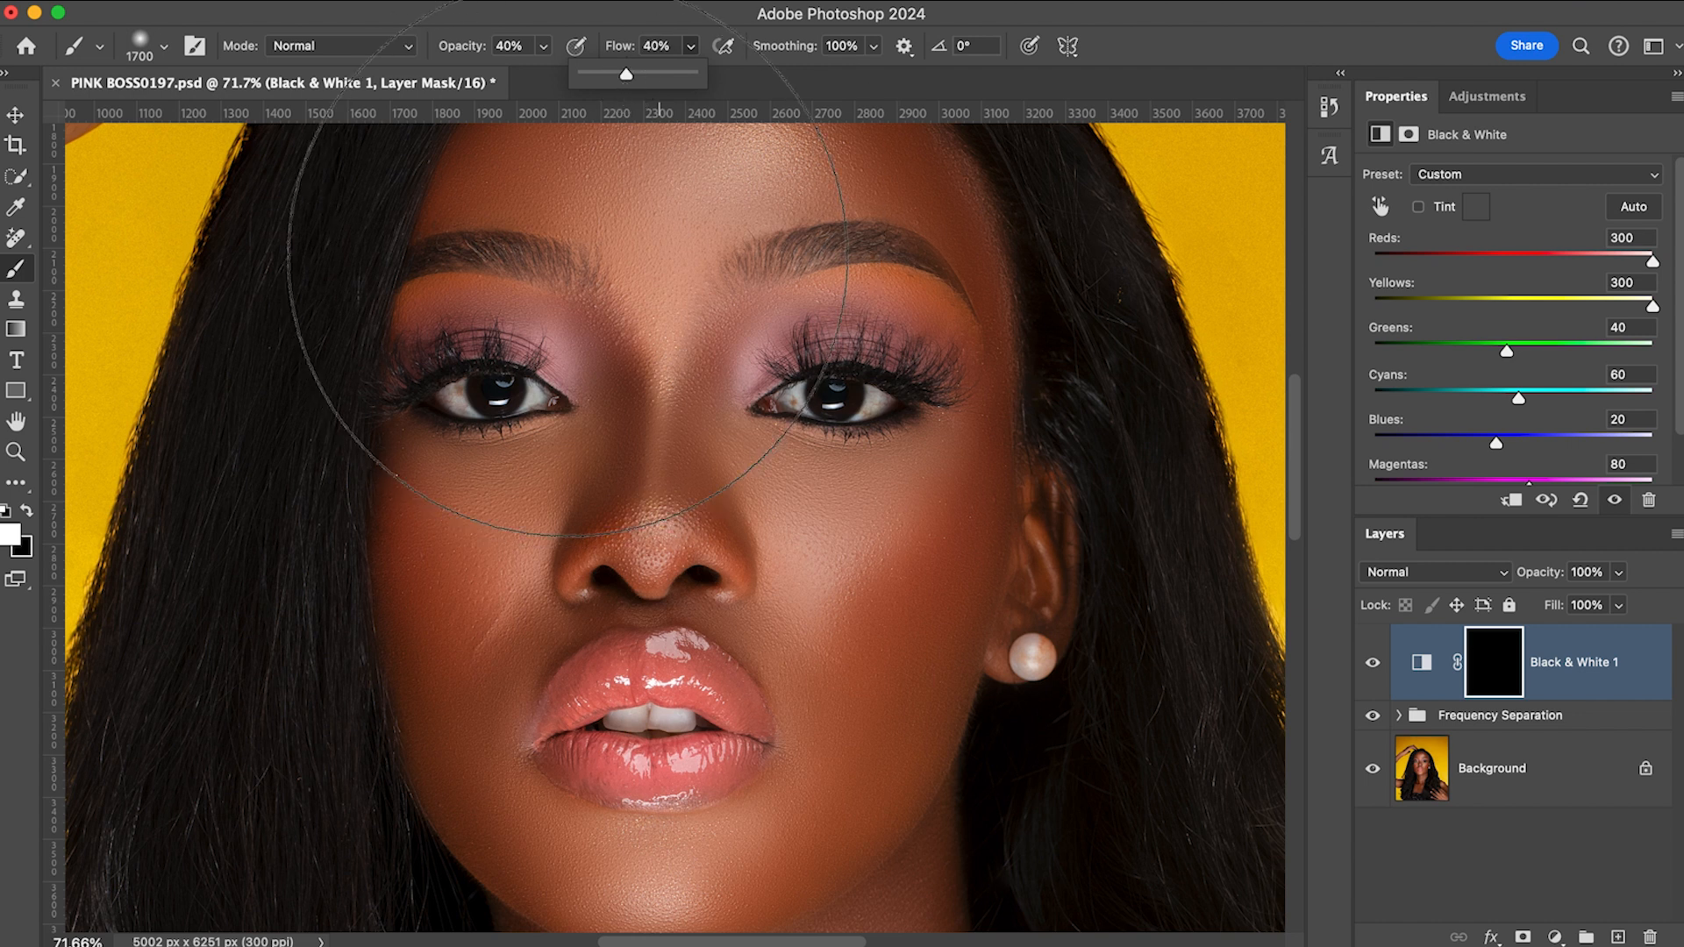
- Paint white on the Black & White mask over the white of the eye opposite the earring, using a 45–50 px brush
key(bracketleft)
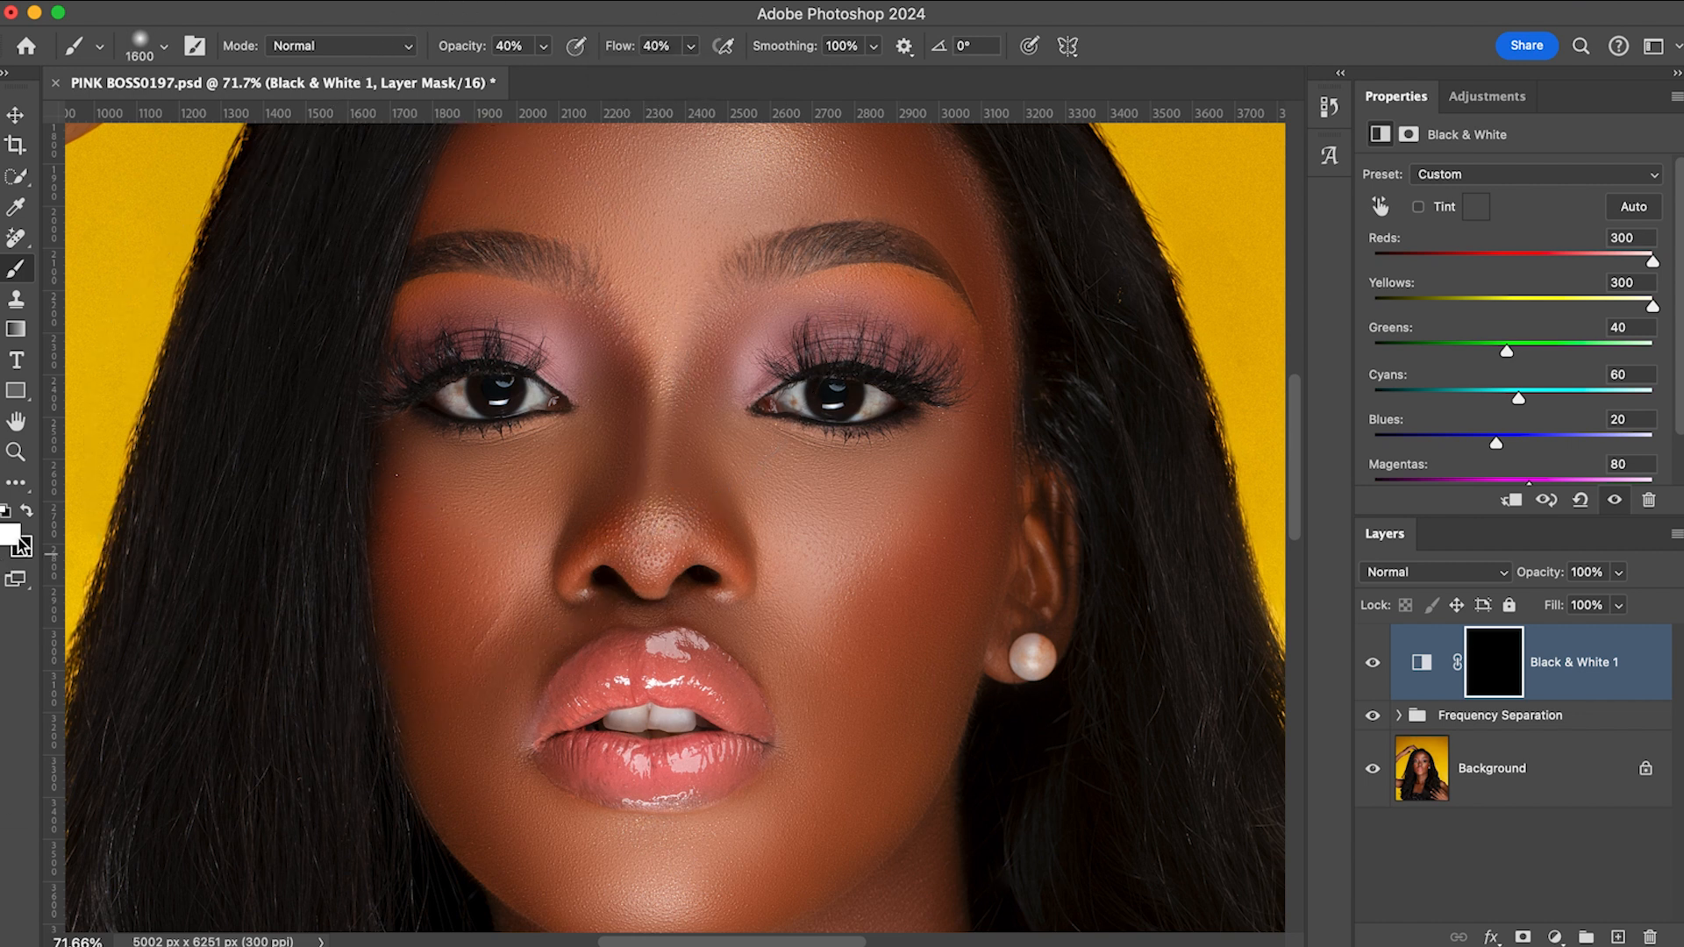
key(bracketleft)
key(bracketleft)
key(bracketleft)
key(bracketleft)
key(bracketleft)
key(bracketleft)
key(bracketleft)
key(bracketleft)
key(bracketleft)
key(bracketleft)
key(bracketleft)
key(bracketleft)
key(bracketleft)
key(bracketleft)
key(bracketleft)
key(bracketleft)
key(bracketleft)
key(bracketleft)
key(bracketleft)
key(bracketleft)
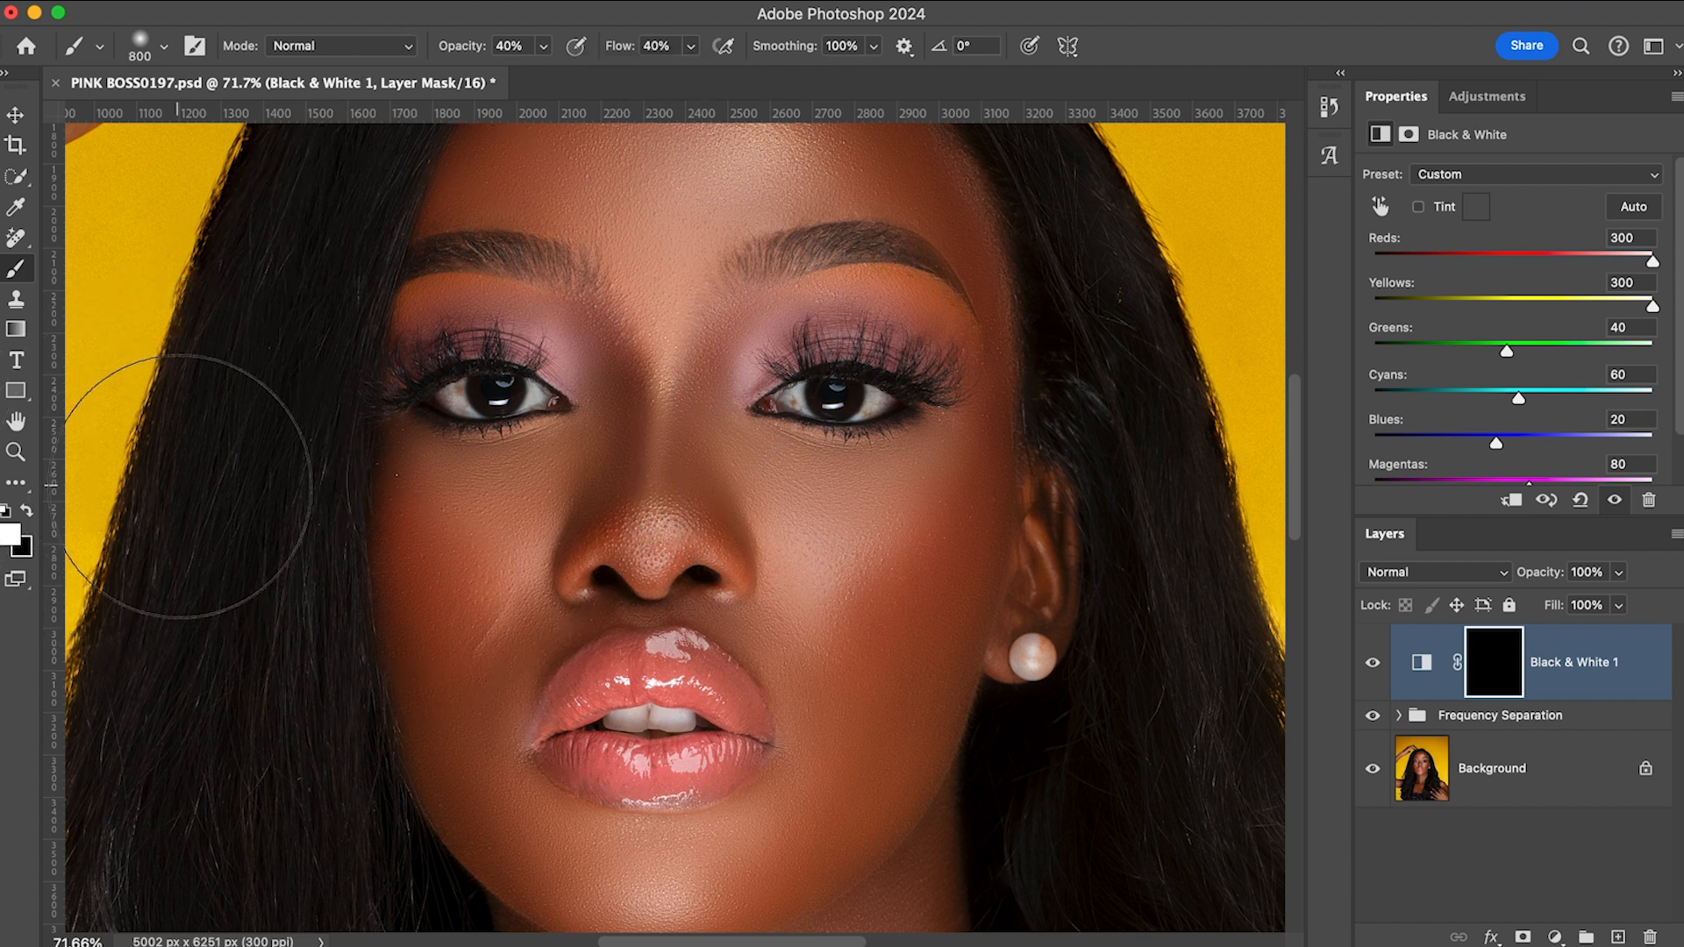
key(bracketleft)
key(bracketleft)
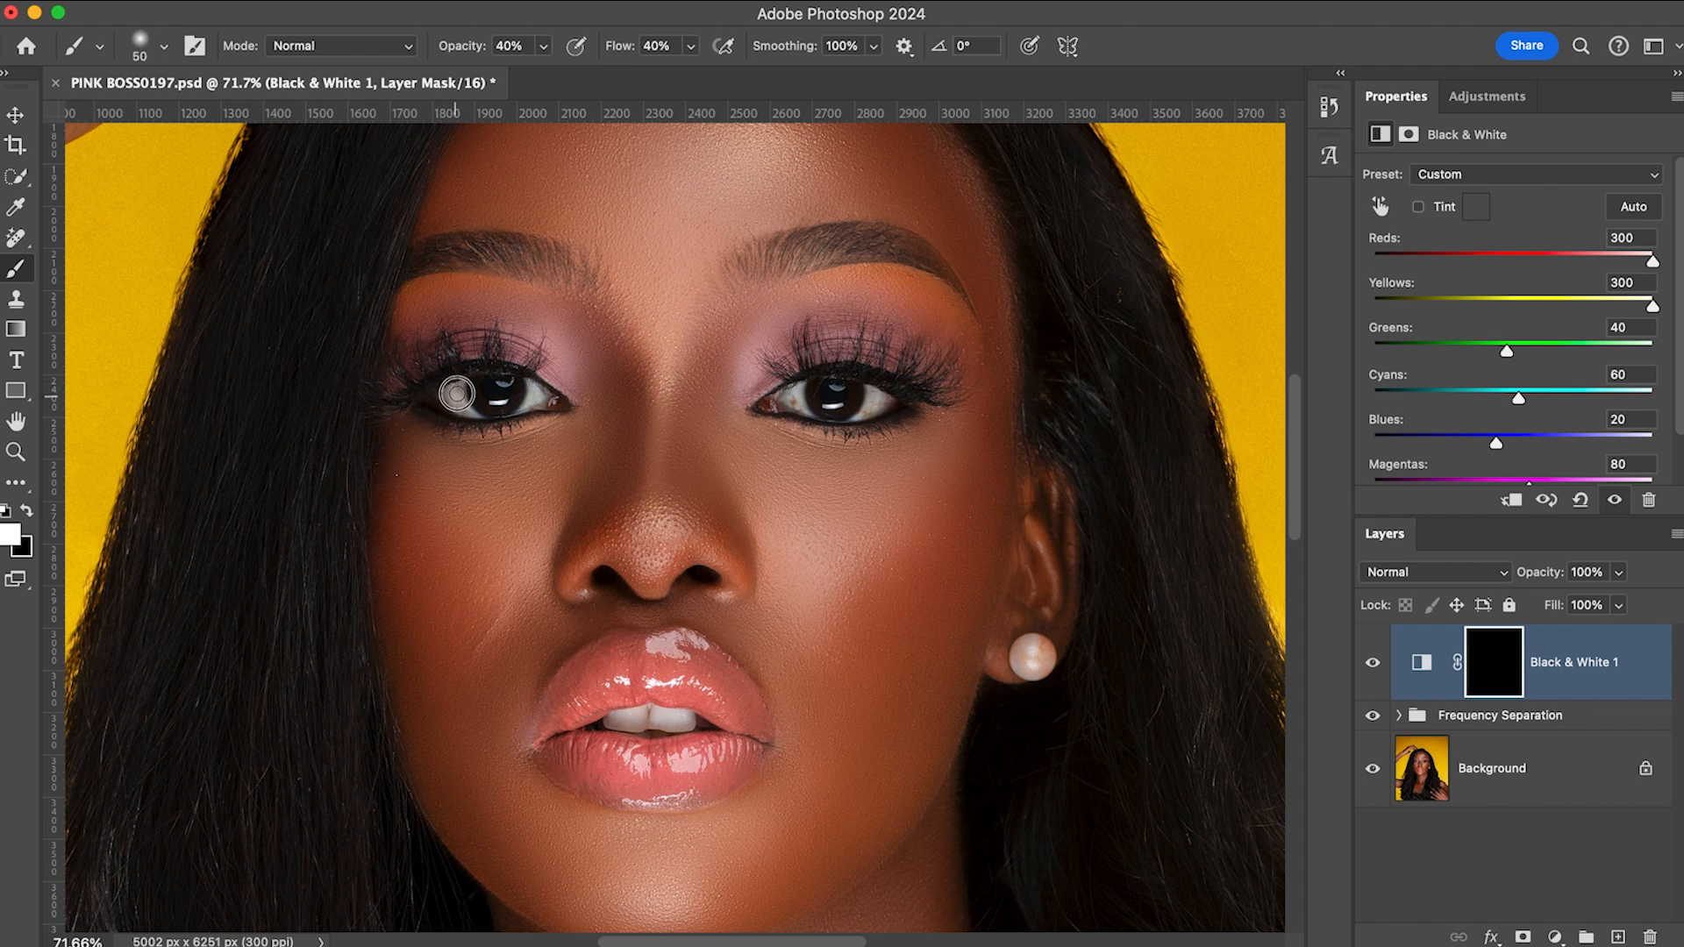
drag(452, 396, 461, 411)
key(bracketleft)
mouse_move(472, 412)
mouse_down()
mouse_move(455, 400)
mouse_move(531, 395)
mouse_up()
key(bracketright)
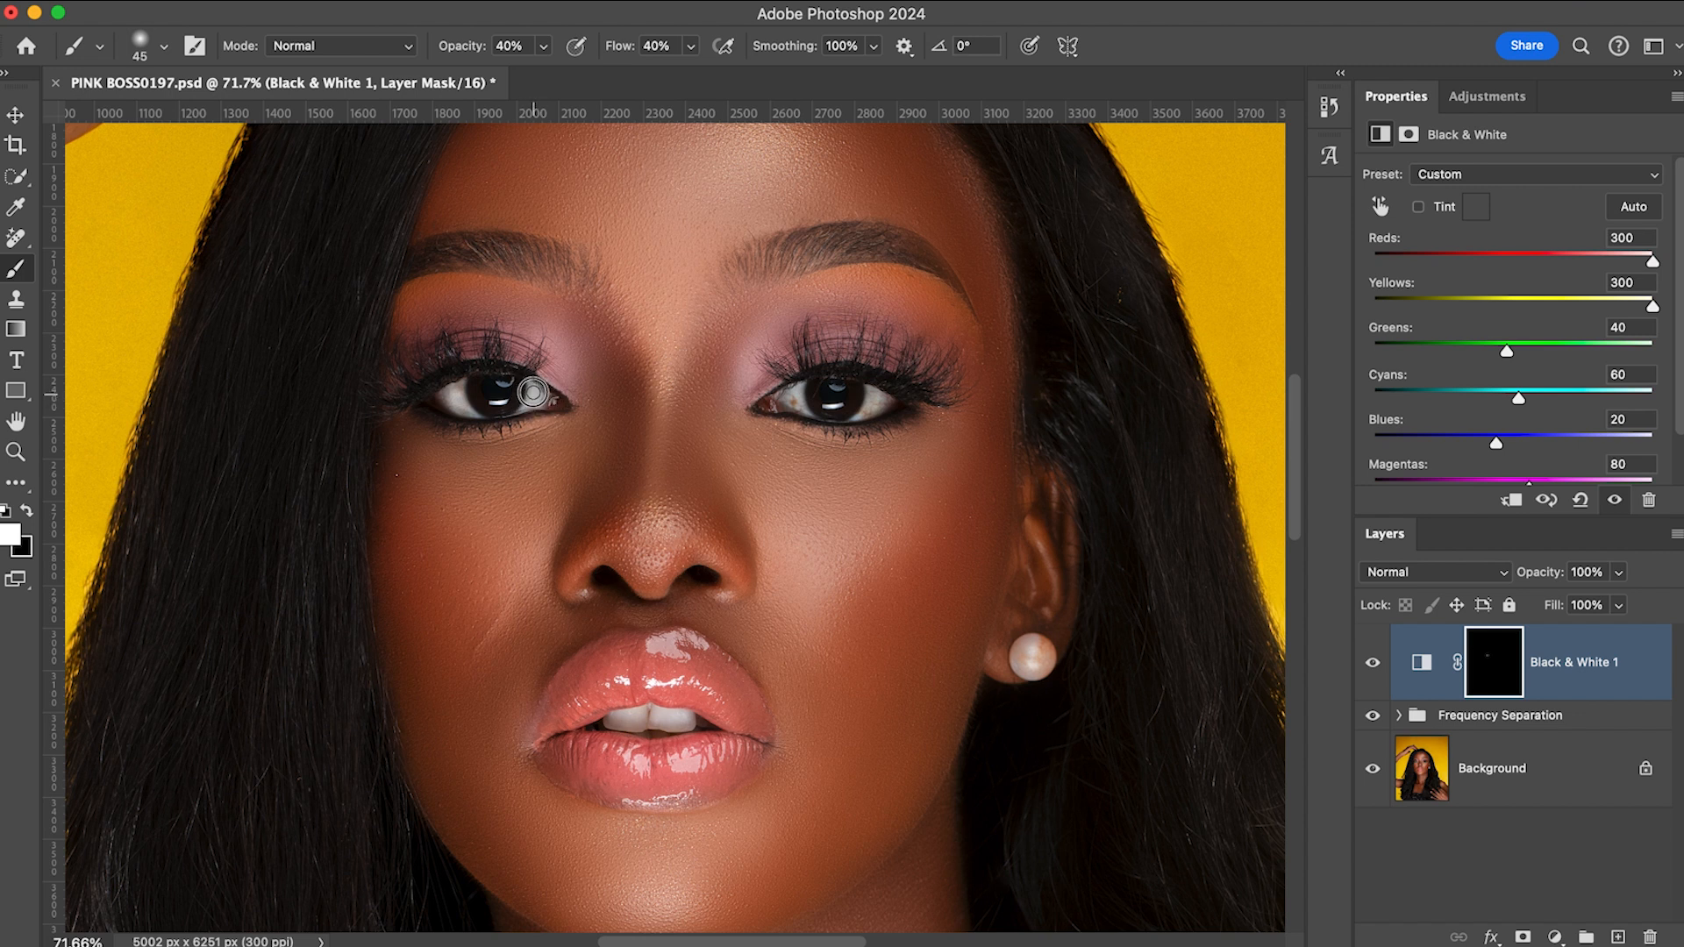
- Paint white on the Black & White mask over the white of the earring-side eye
key(bracketleft)
mouse_move(800, 393)
mouse_down()
mouse_move(786, 402)
mouse_move(877, 401)
mouse_up()
key(bracketleft)
key(bracketright)
drag(868, 399, 866, 407)
- Paint white on the Black & White mask over the teeth, using a brush of about 40 px
key(bracketright)
drag(624, 721, 681, 726)
key(bracketleft)
key(bracketright)
click(657, 720)
mouse_move(657, 720)
mouse_down()
mouse_move(686, 722)
mouse_move(632, 733)
mouse_move(694, 714)
mouse_up()
key(bracketright)
key(bracketleft)
key(bracketleft)
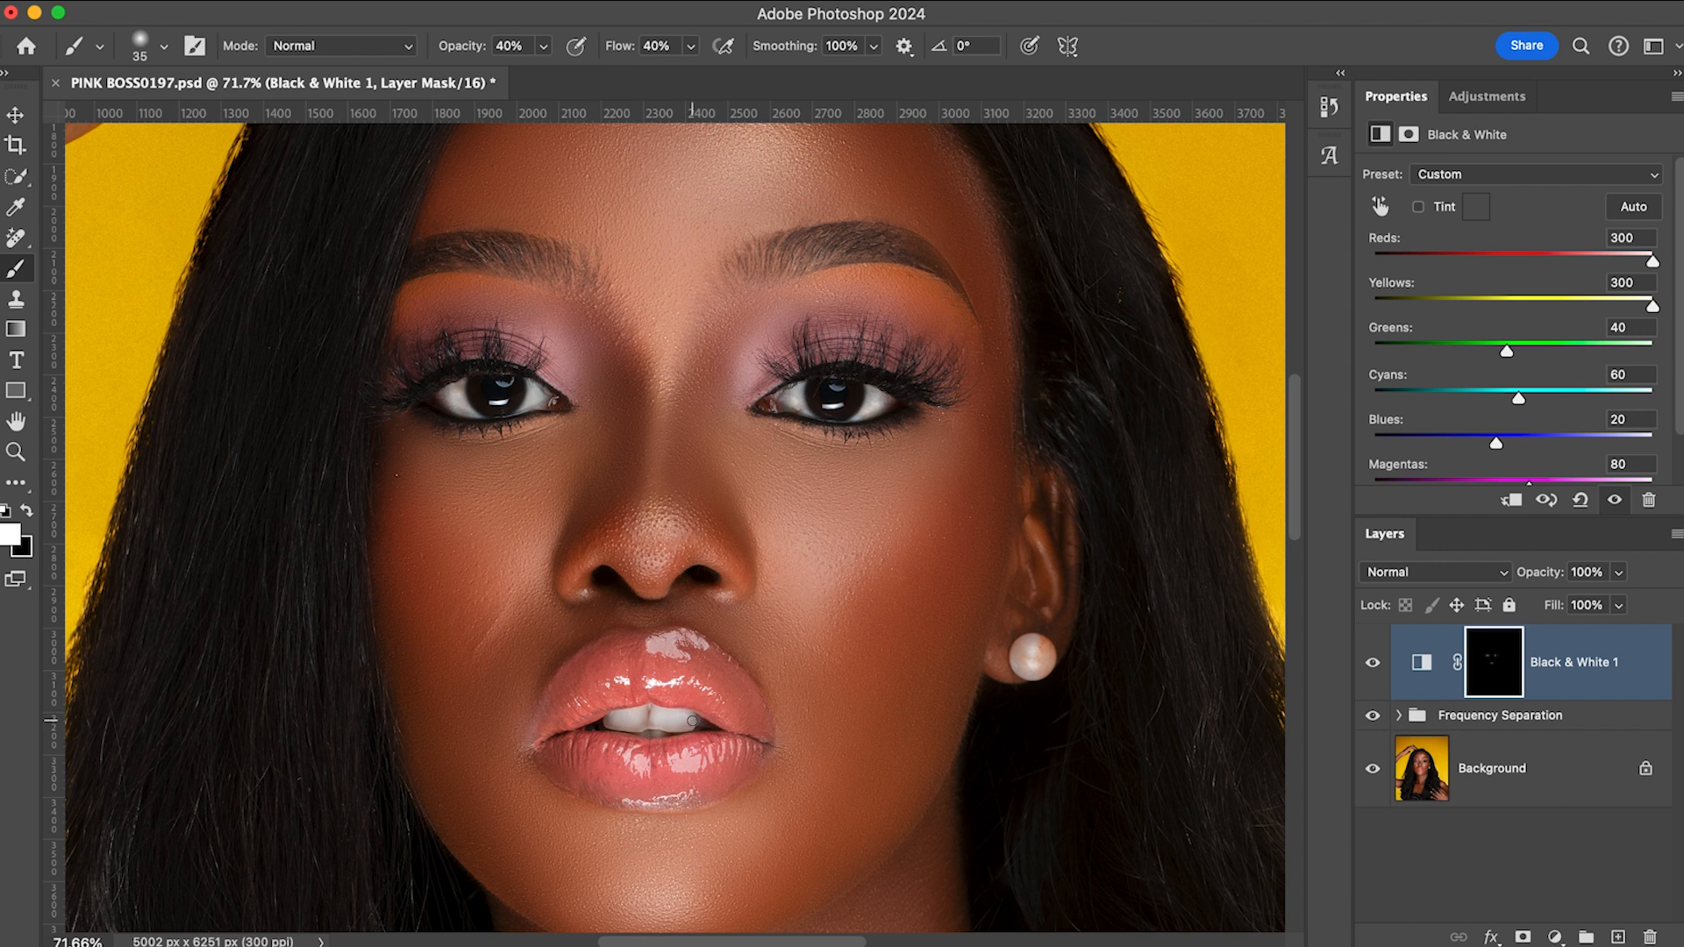
key(bracketright)
drag(637, 724, 663, 724)
click(651, 713)
- Compare the eyes and teeth with the Black & White 1 layer hidden and shown
click(1373, 664)
click(1373, 665)
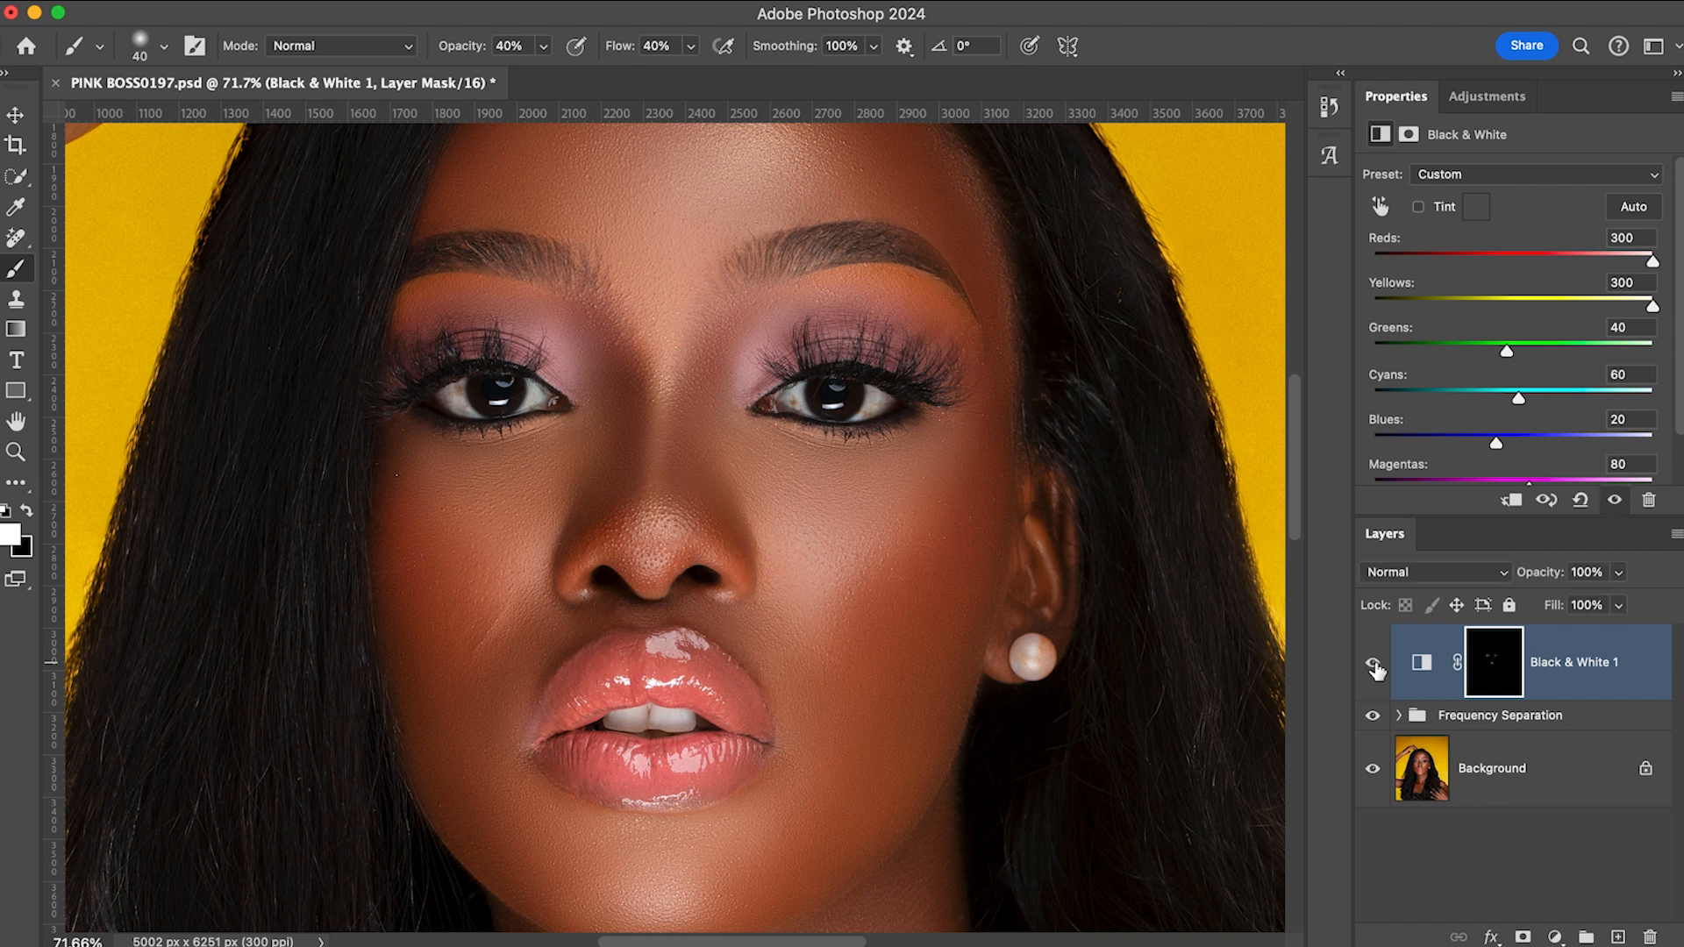
click(1373, 665)
click(1373, 664)
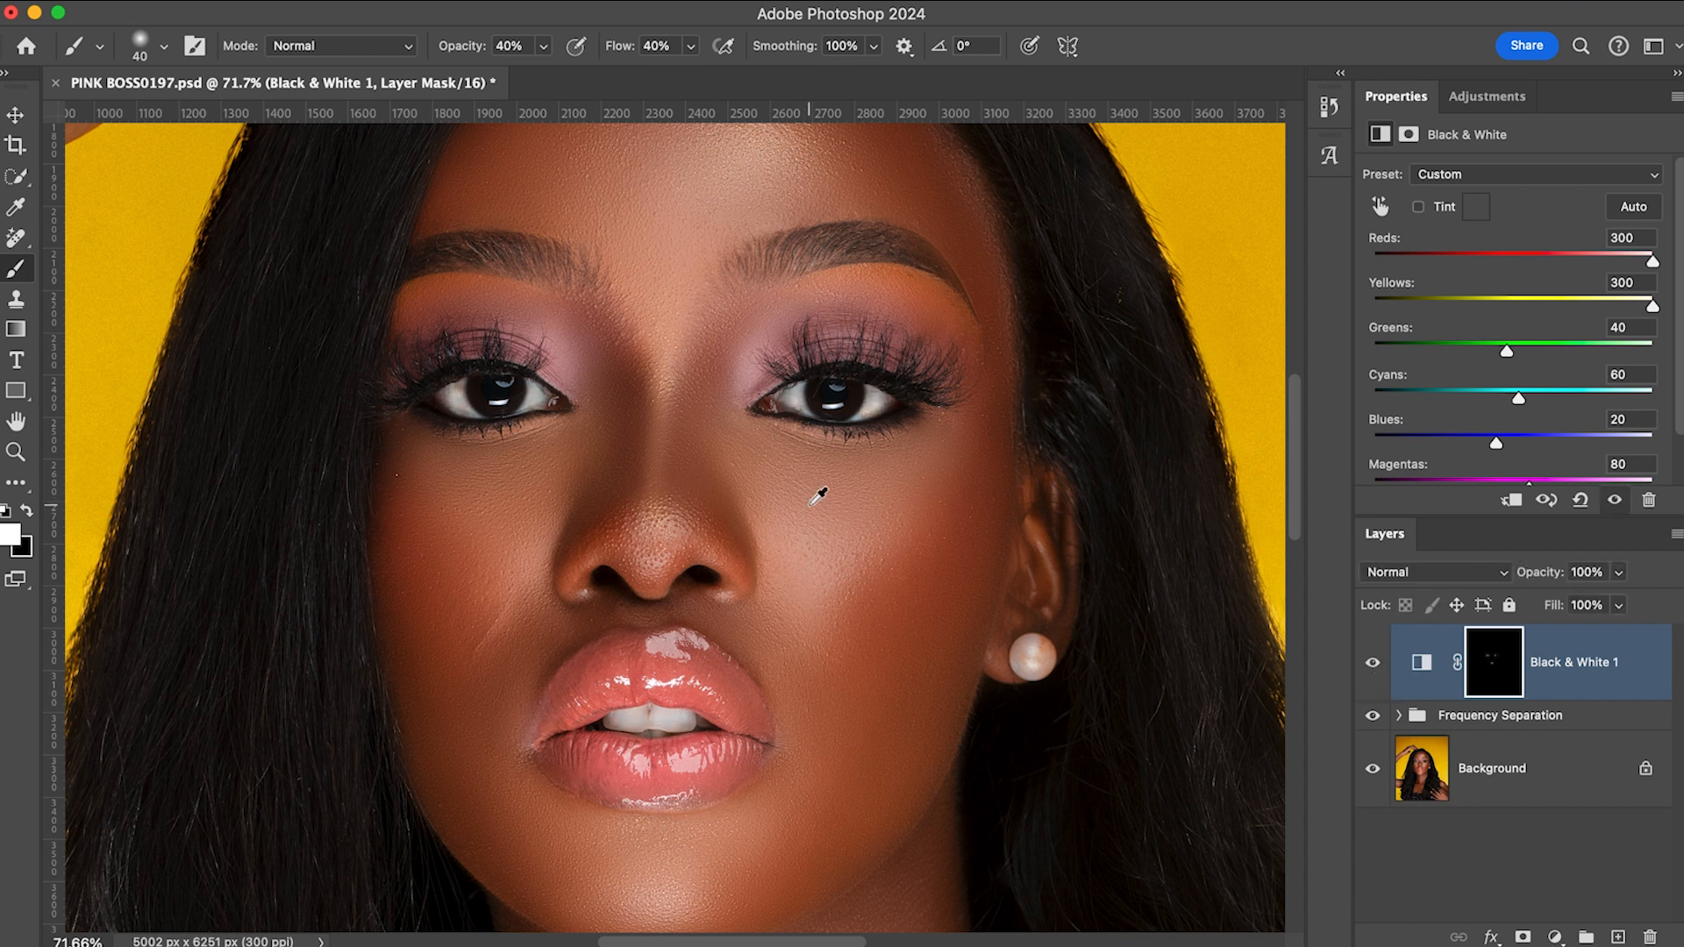
- Lower the Black & White 1 layer's opacity to 80% and compare the whole portrait with and without it
scroll(818, 496, down, 10)
scroll(811, 494, up, 1)
scroll(820, 487, up, 8)
scroll(763, 473, down, 2)
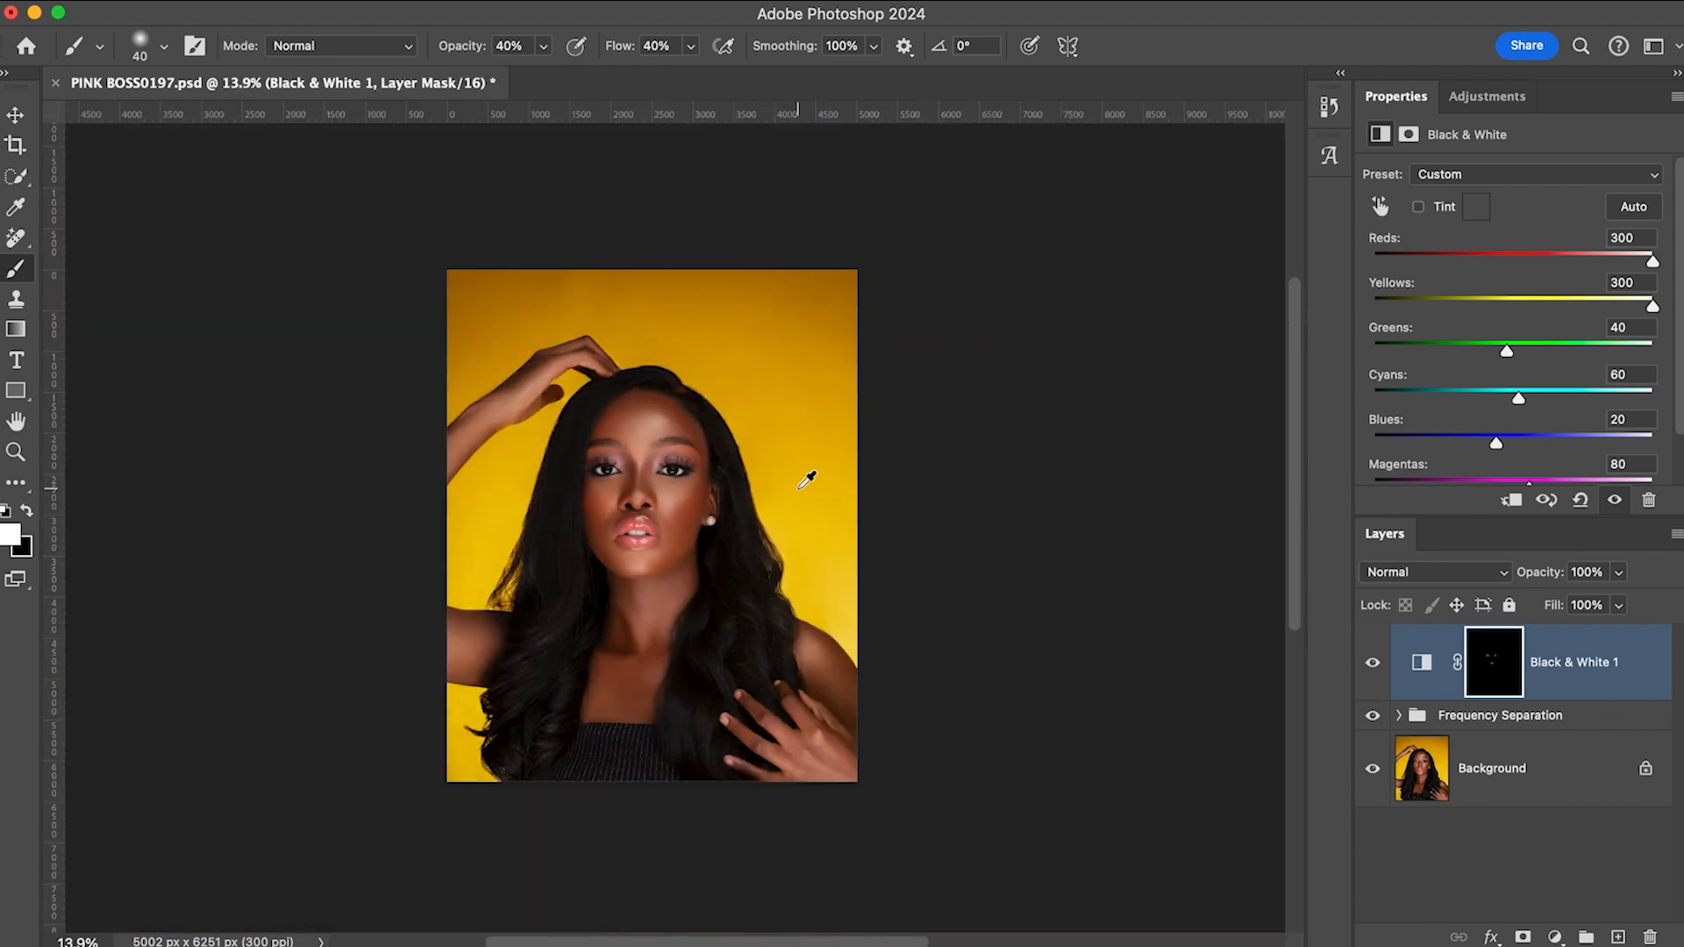
scroll(831, 500, left, 5)
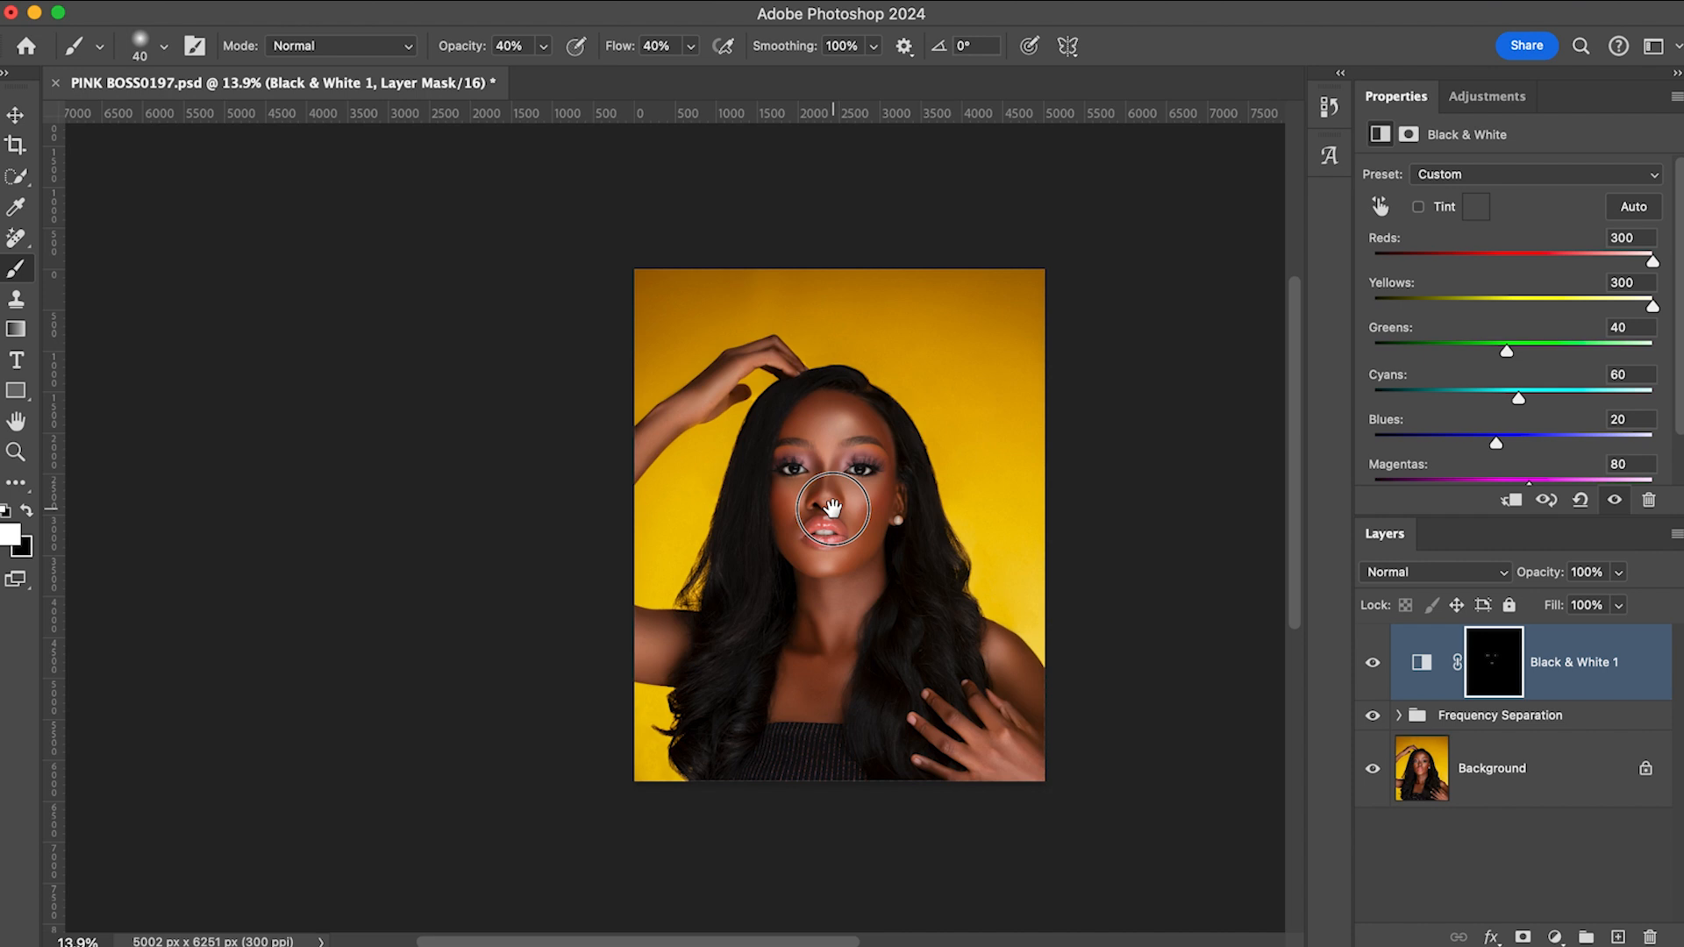
scroll(833, 507, left, 1)
click(1618, 573)
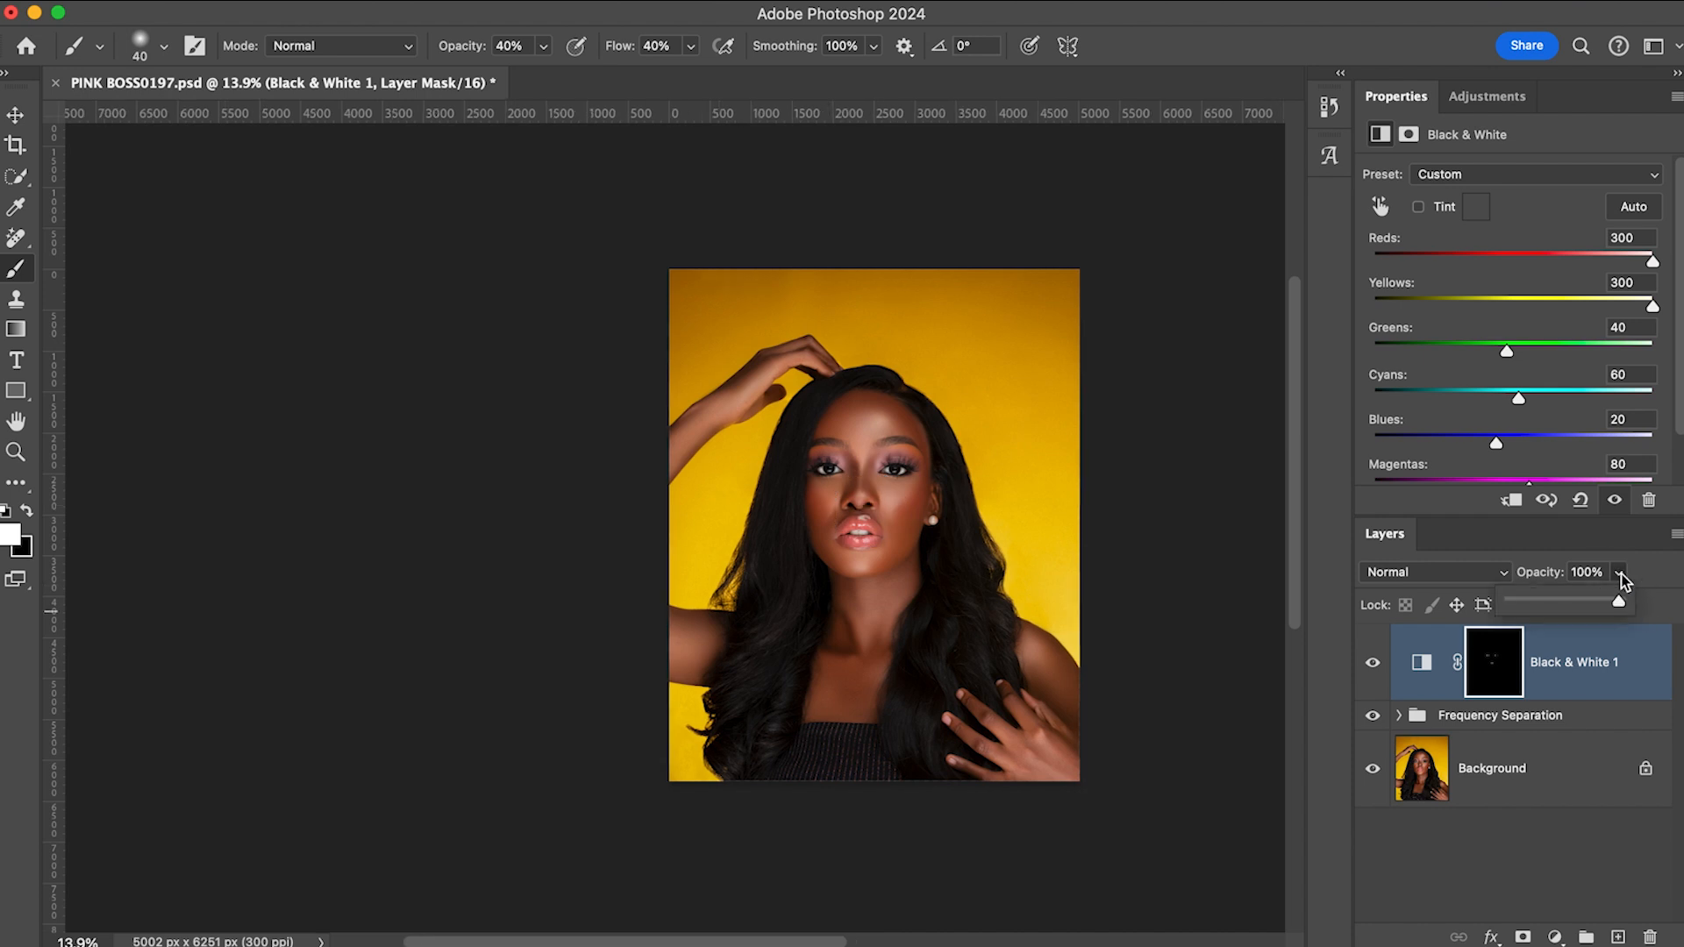
drag(1612, 605, 1597, 607)
click(1374, 667)
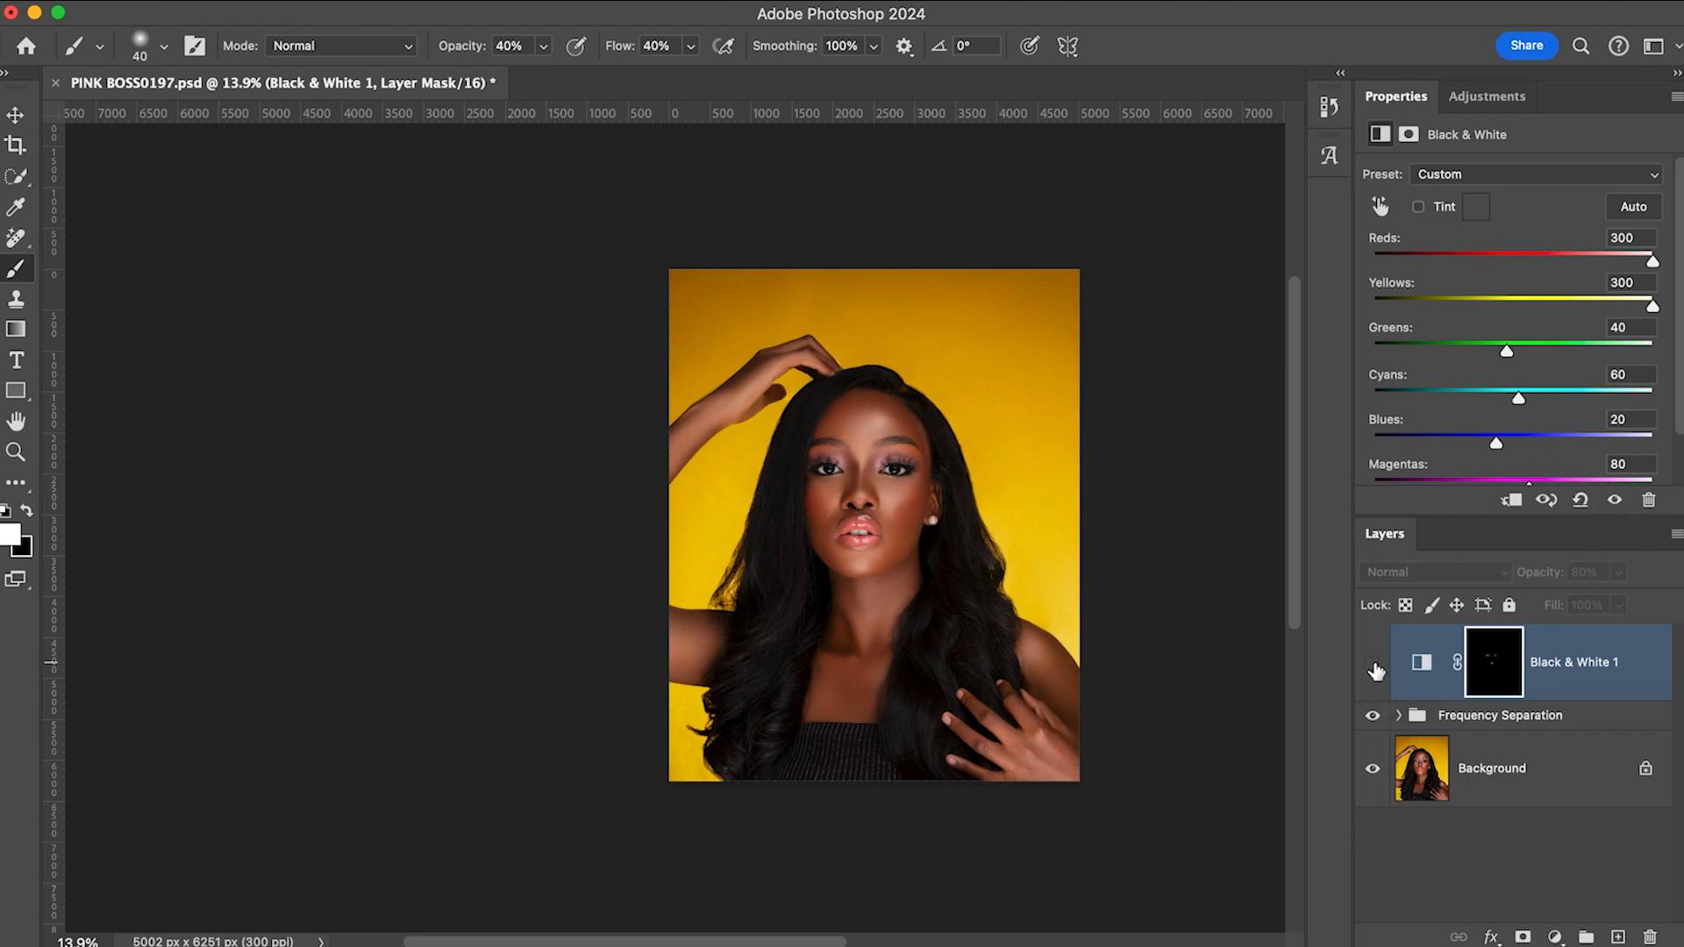
click(1374, 666)
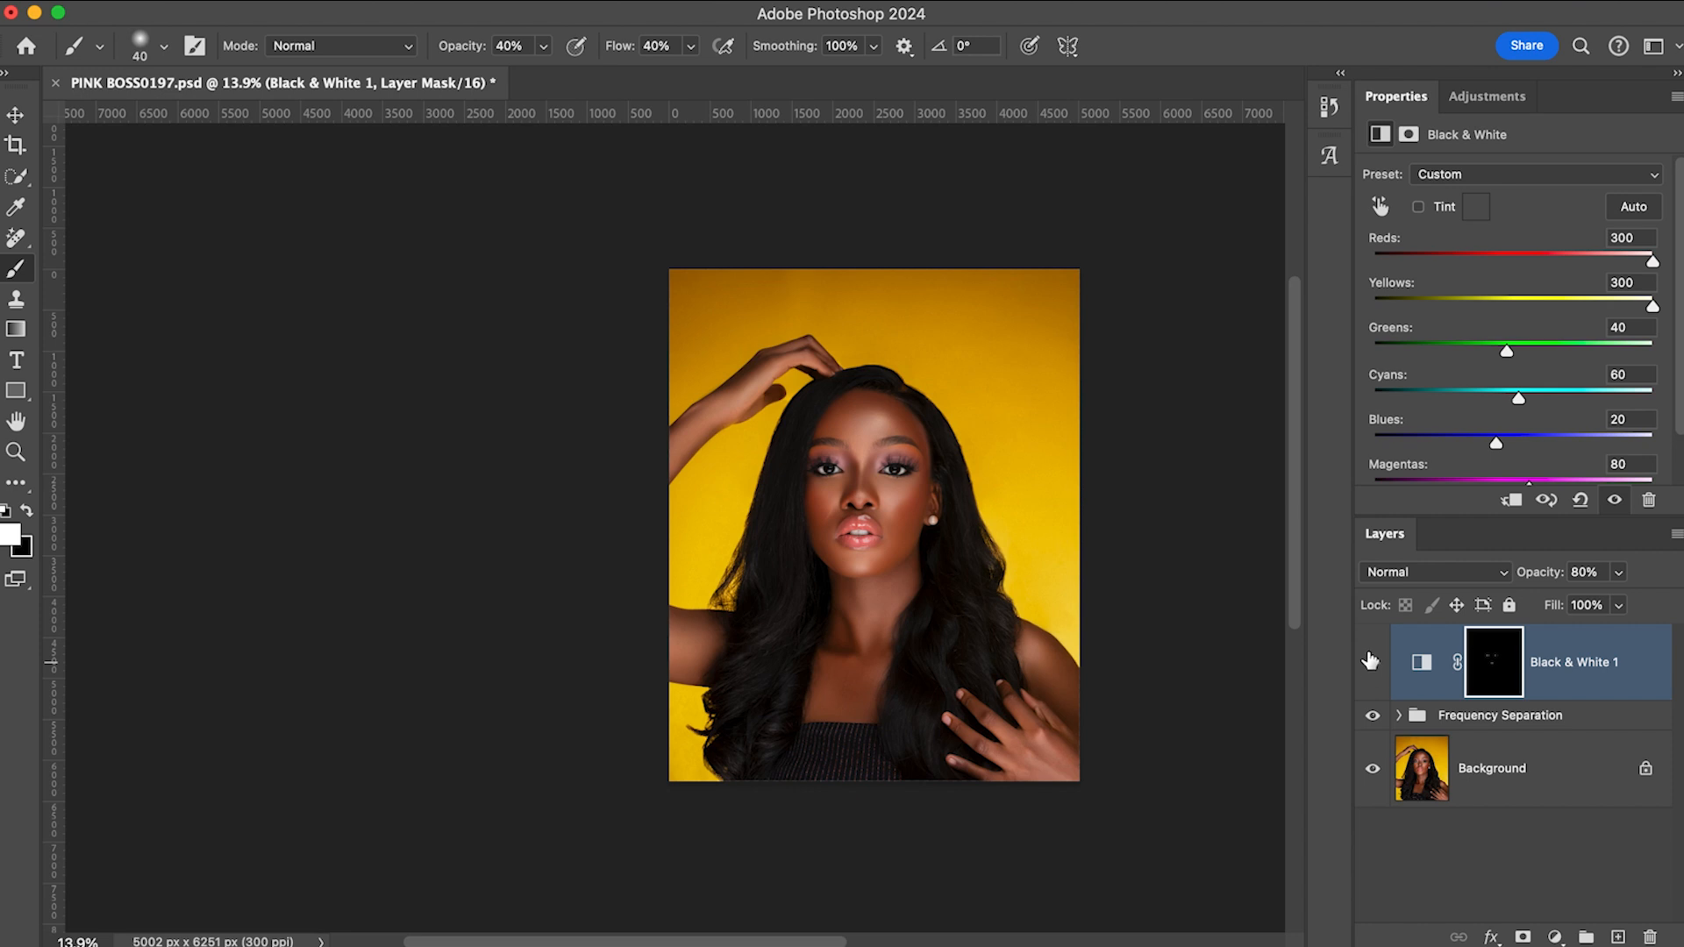
- Add a Color Balance adjustment on top of the stack with midtones at +6 Cyan–Red and -2 Yellow–Blue
click(1491, 851)
click(1555, 937)
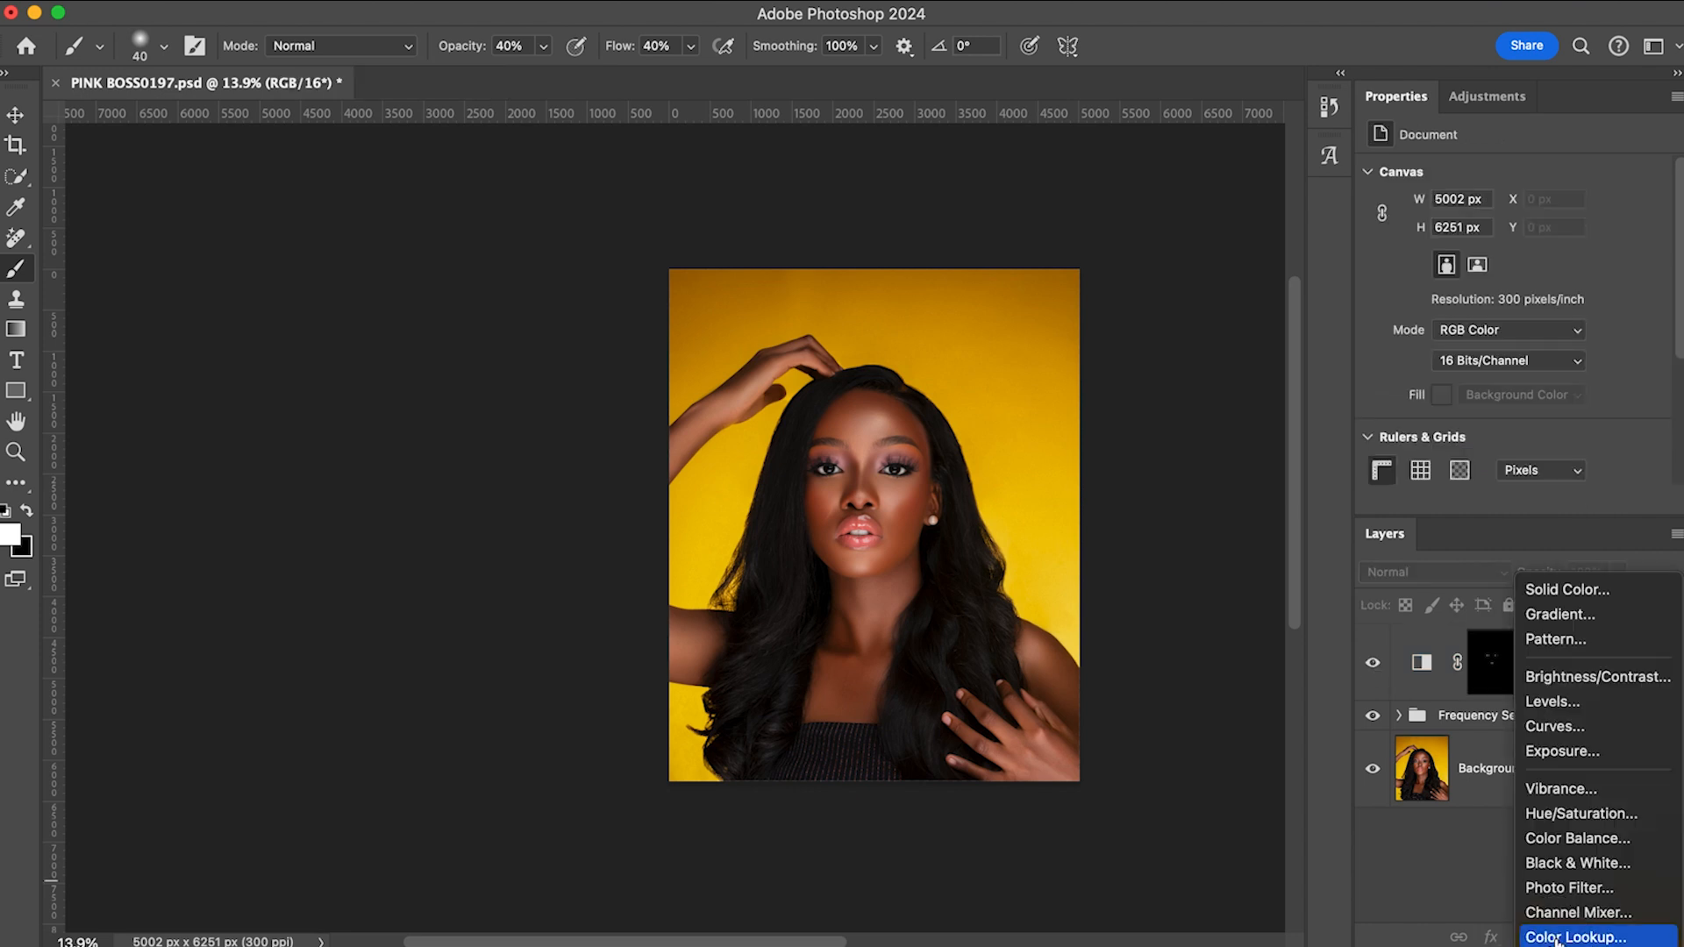
click(1570, 840)
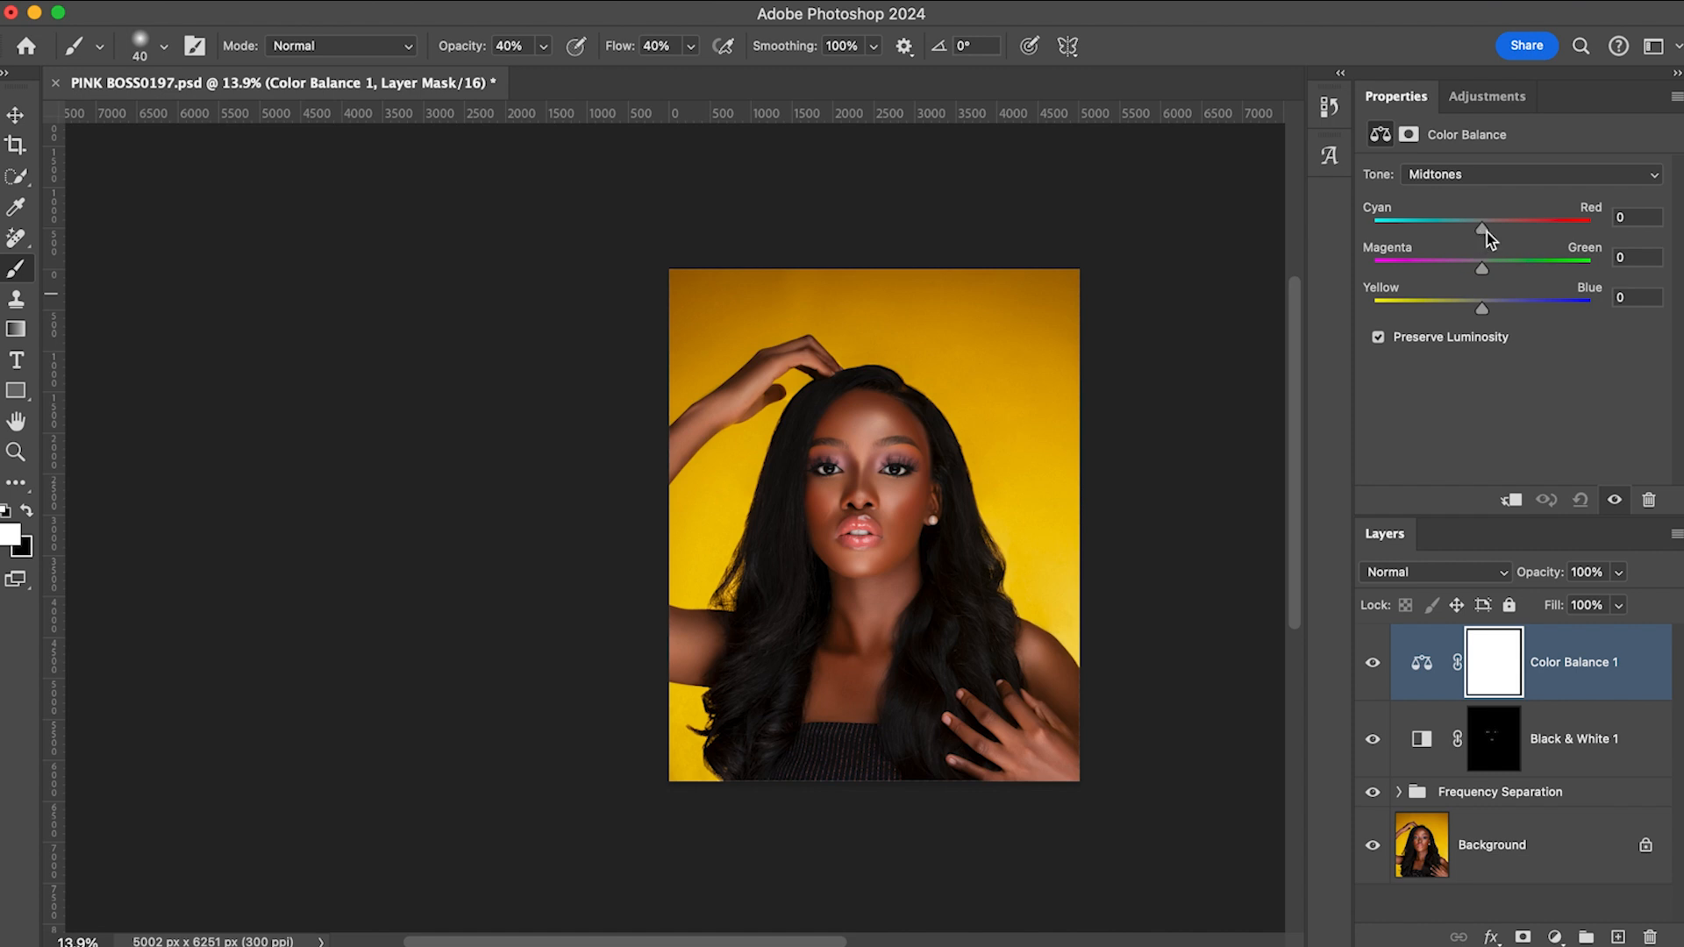
drag(1484, 230, 1488, 234)
drag(1478, 307, 1481, 308)
- Shift the Color Balance shadows slightly from cyan toward red
click(1491, 179)
click(1448, 153)
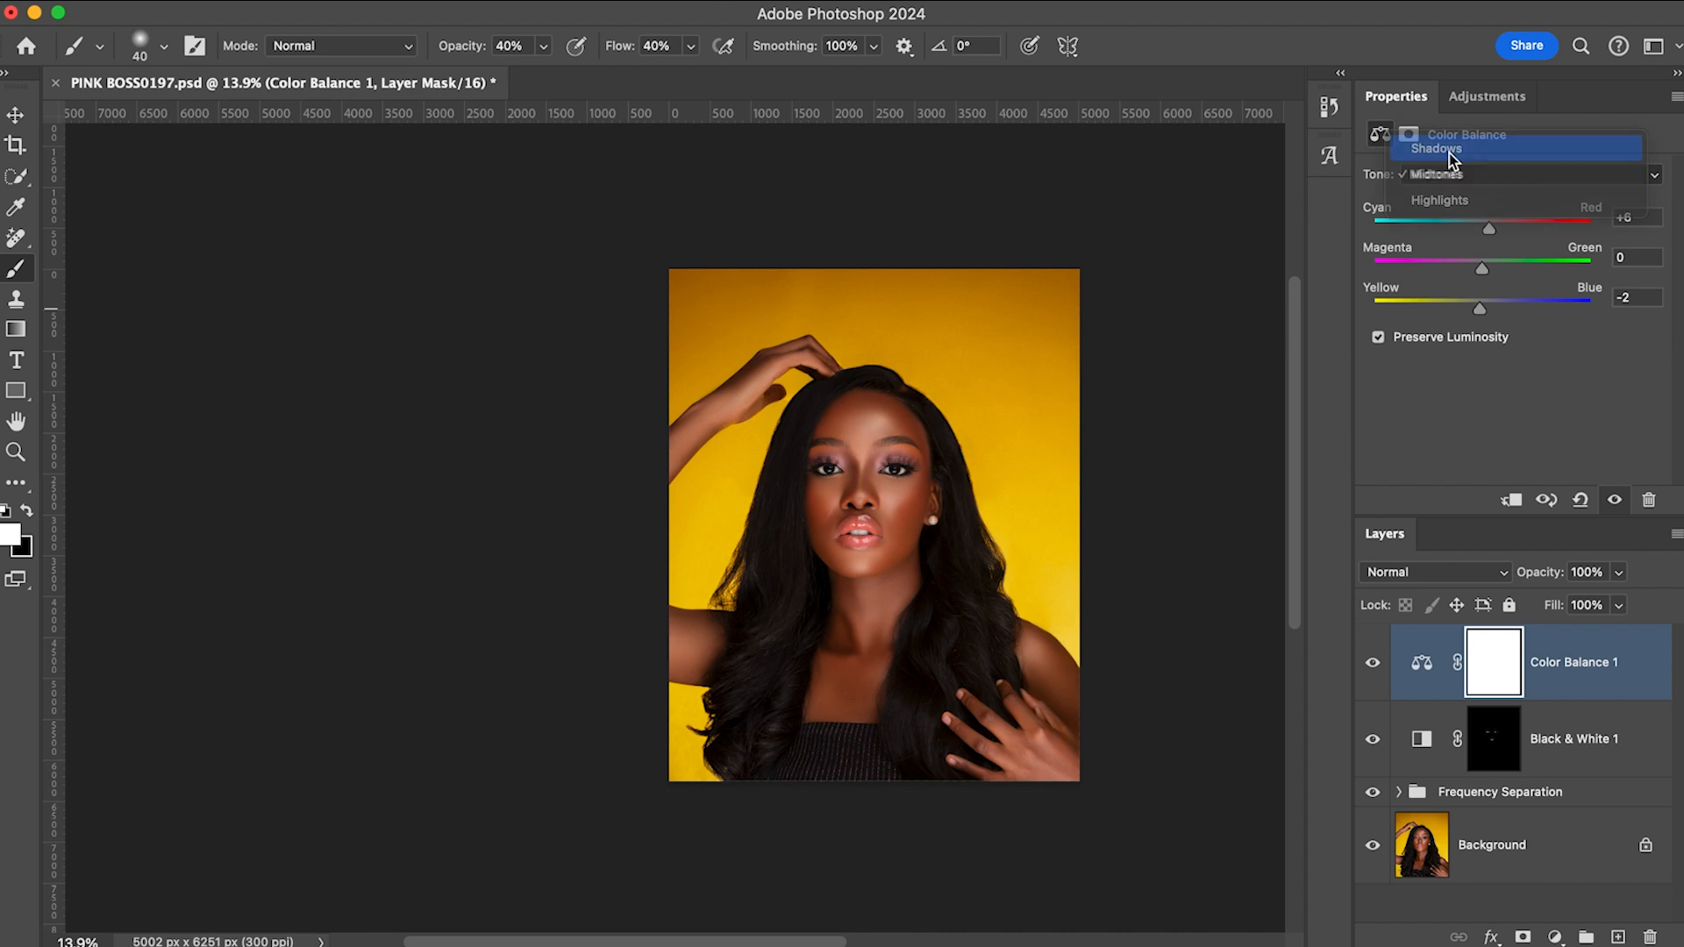
click(1484, 230)
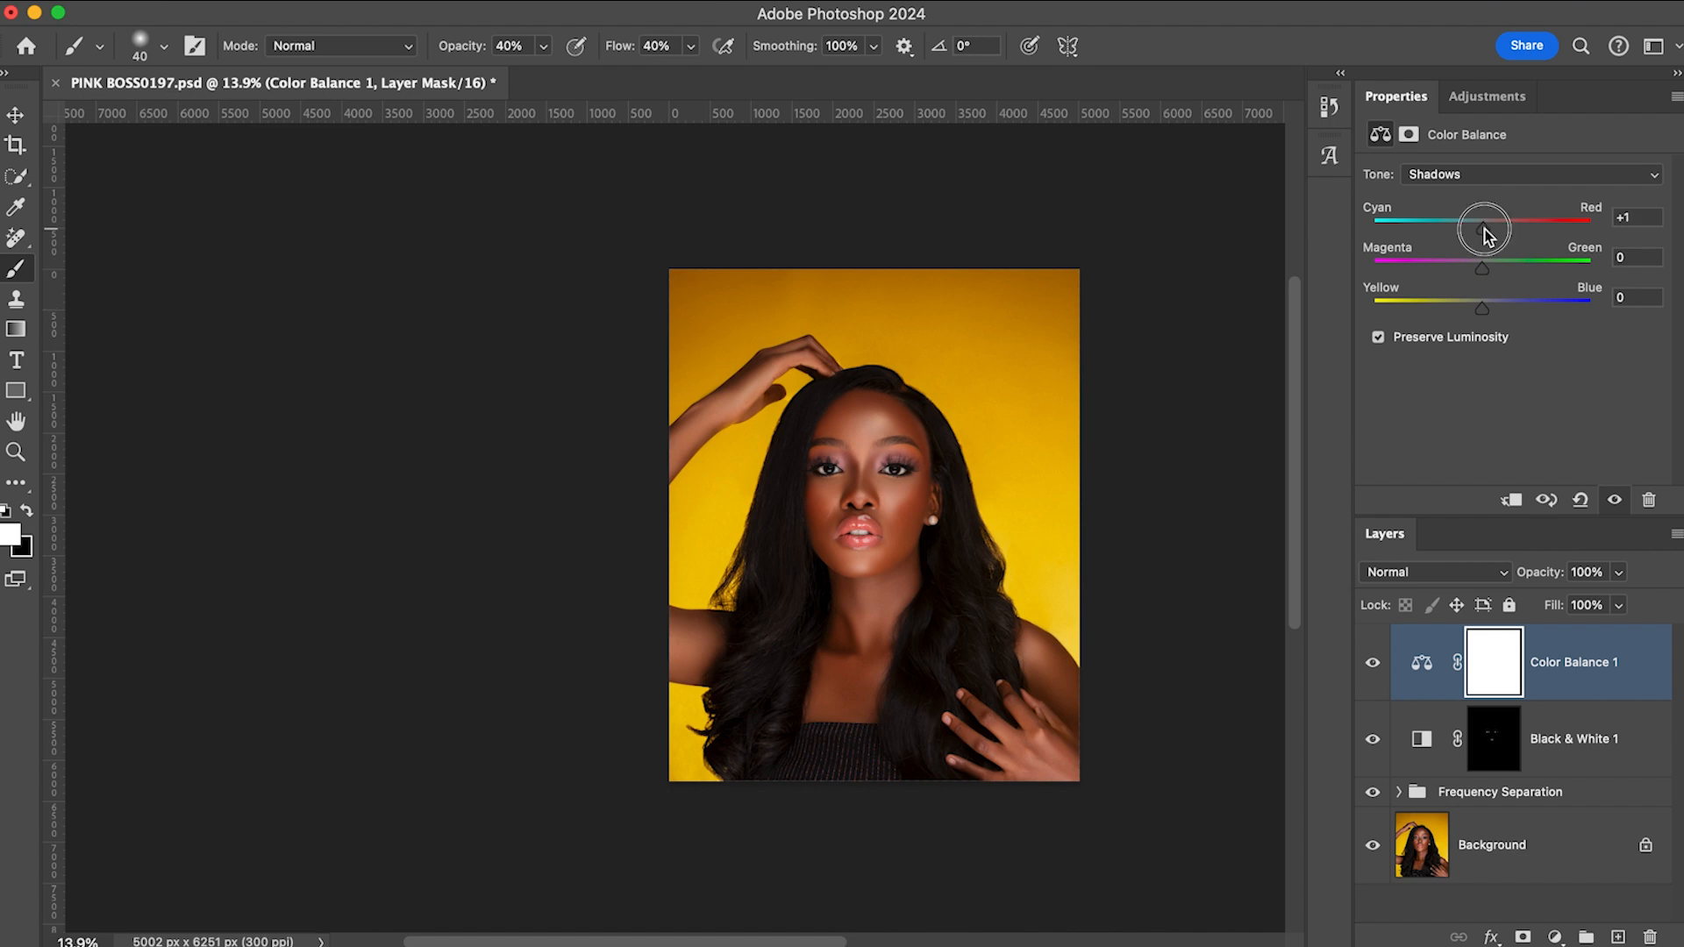
drag(1485, 228, 1487, 228)
- Set the Color Balance highlights to +3 Cyan–Red and +5 Yellow–Blue
click(1477, 173)
click(1459, 226)
mouse_move(1486, 232)
mouse_down()
mouse_move(1552, 228)
mouse_move(1387, 218)
mouse_move(1579, 225)
mouse_move(1485, 228)
mouse_up()
drag(1368, 219, 1487, 230)
drag(1488, 229, 1486, 230)
click(1487, 304)
- Compare the portrait's colours with the Color Balance 1 layer hidden and shown
click(1374, 668)
click(1373, 668)
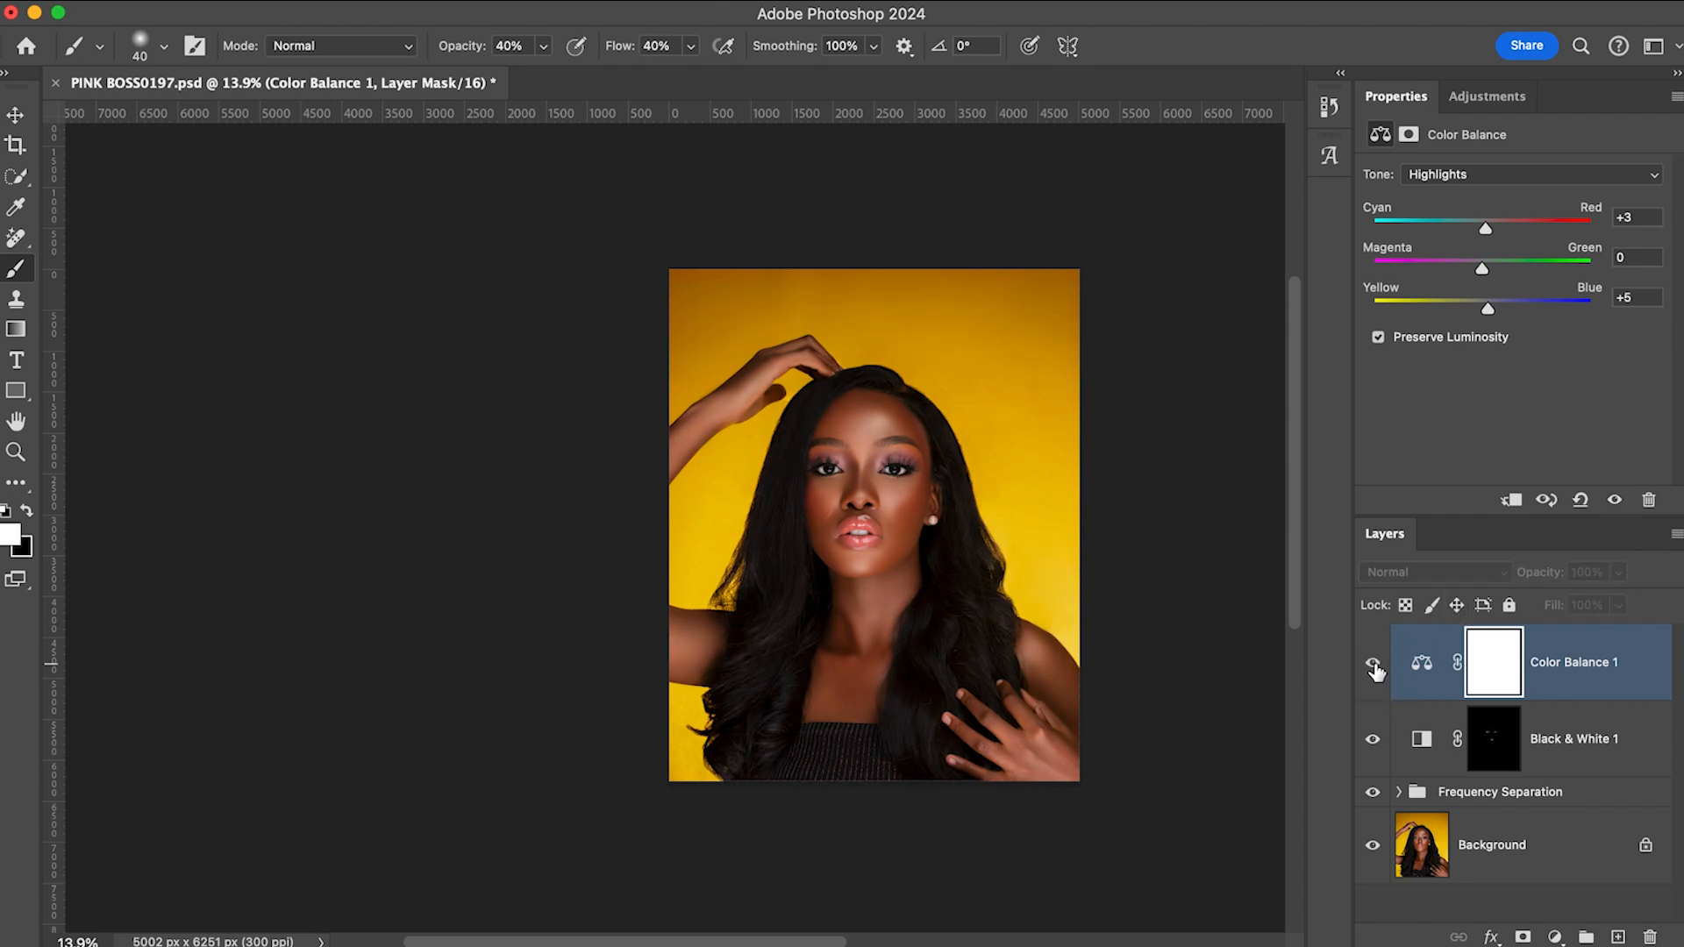
click(1373, 668)
click(1373, 668)
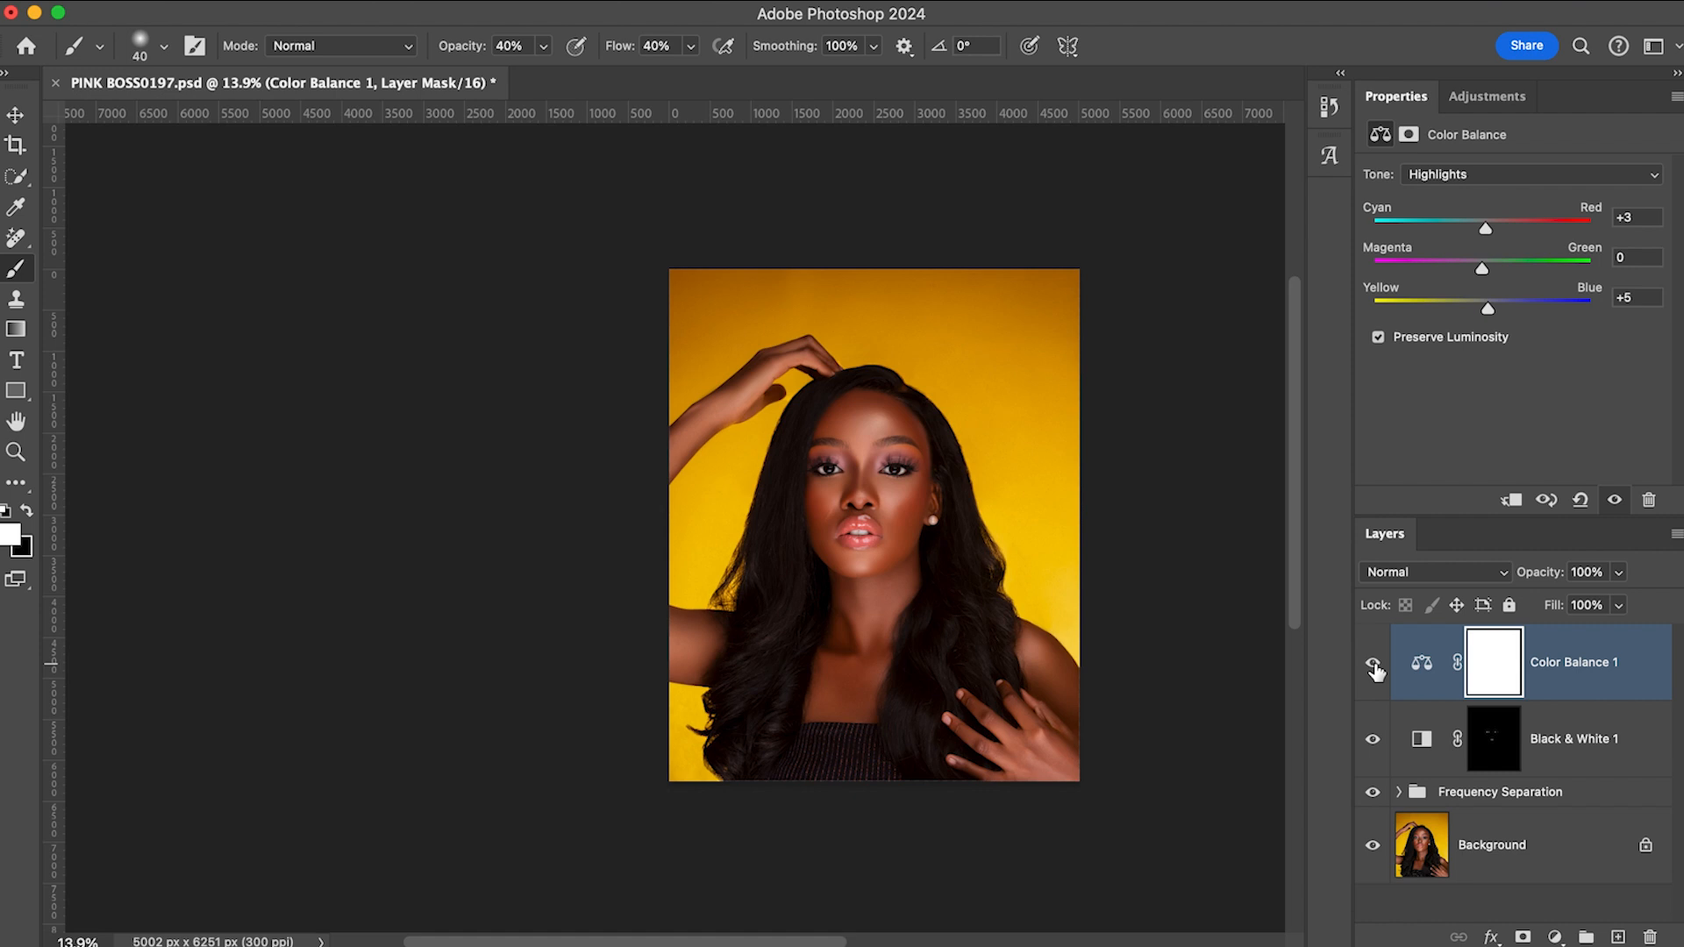
click(1373, 663)
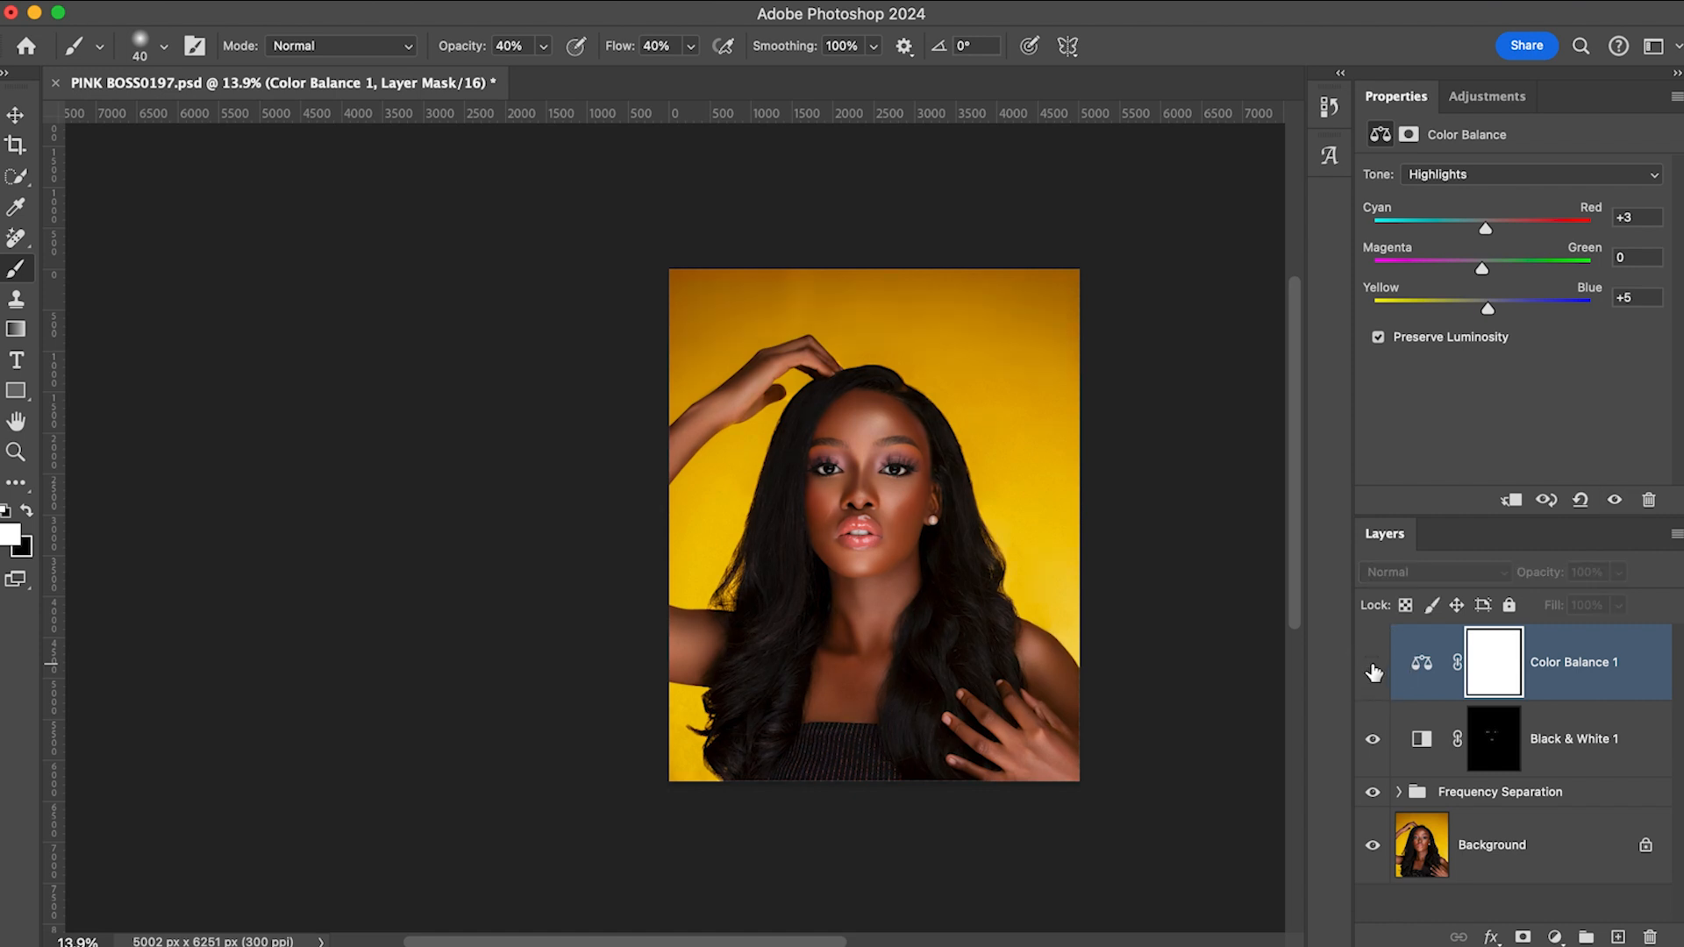
click(1374, 666)
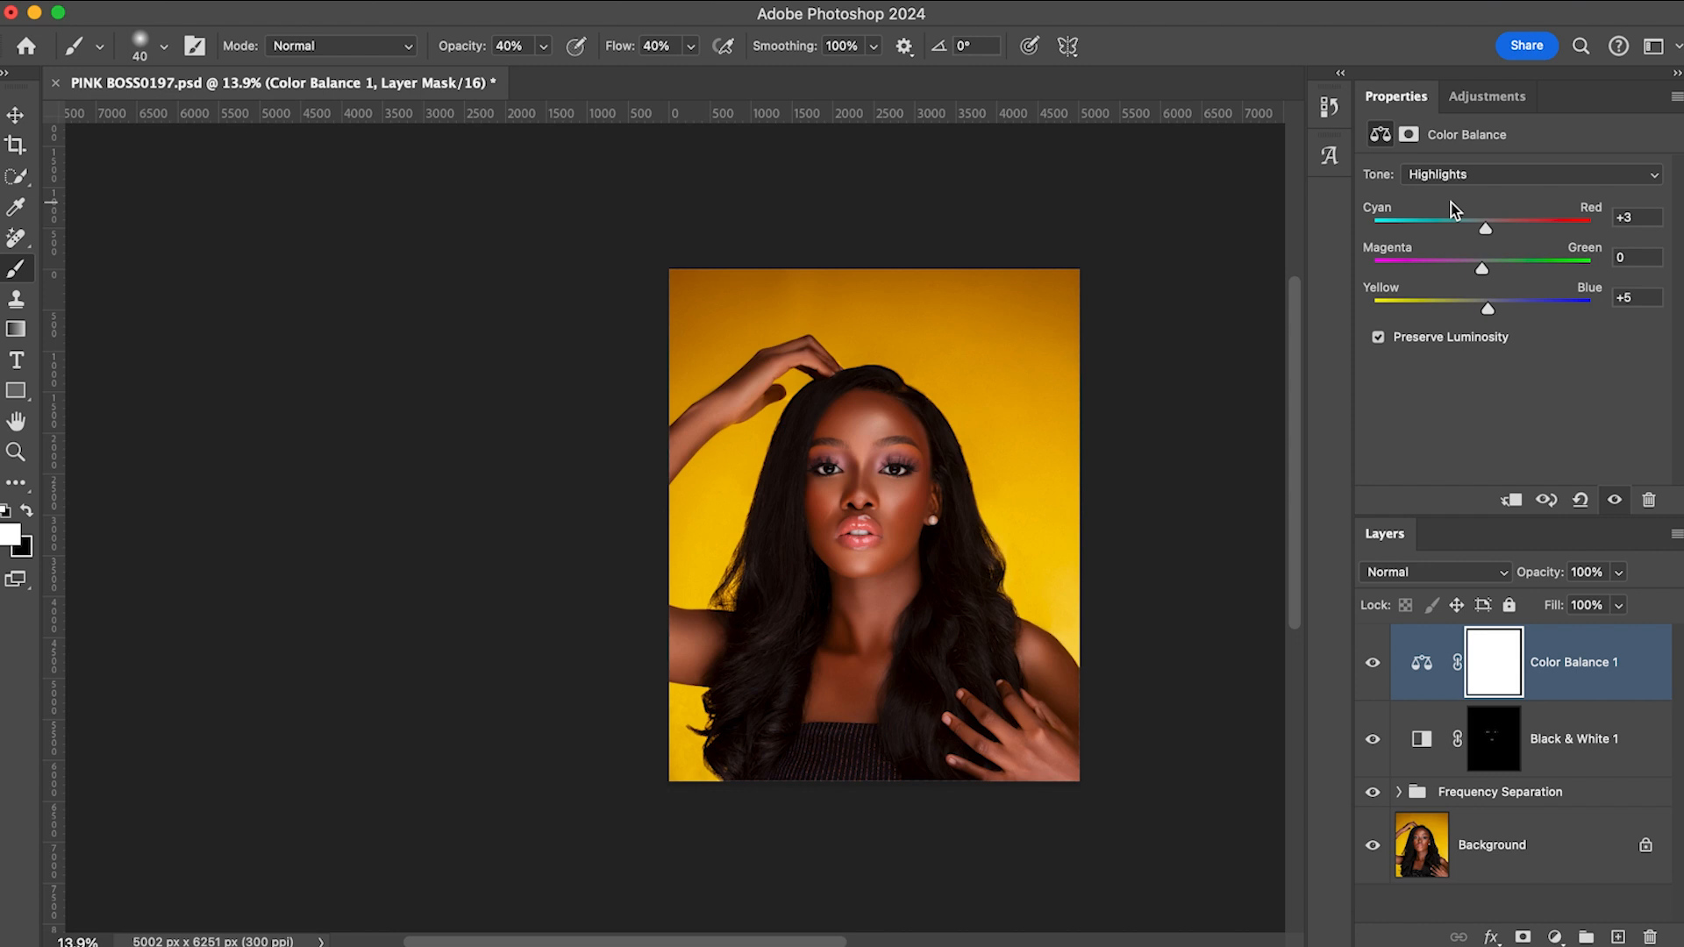
- Add a Levels adjustment on top of the stack with the RGB black input at 4 and white input at 240
click(1488, 99)
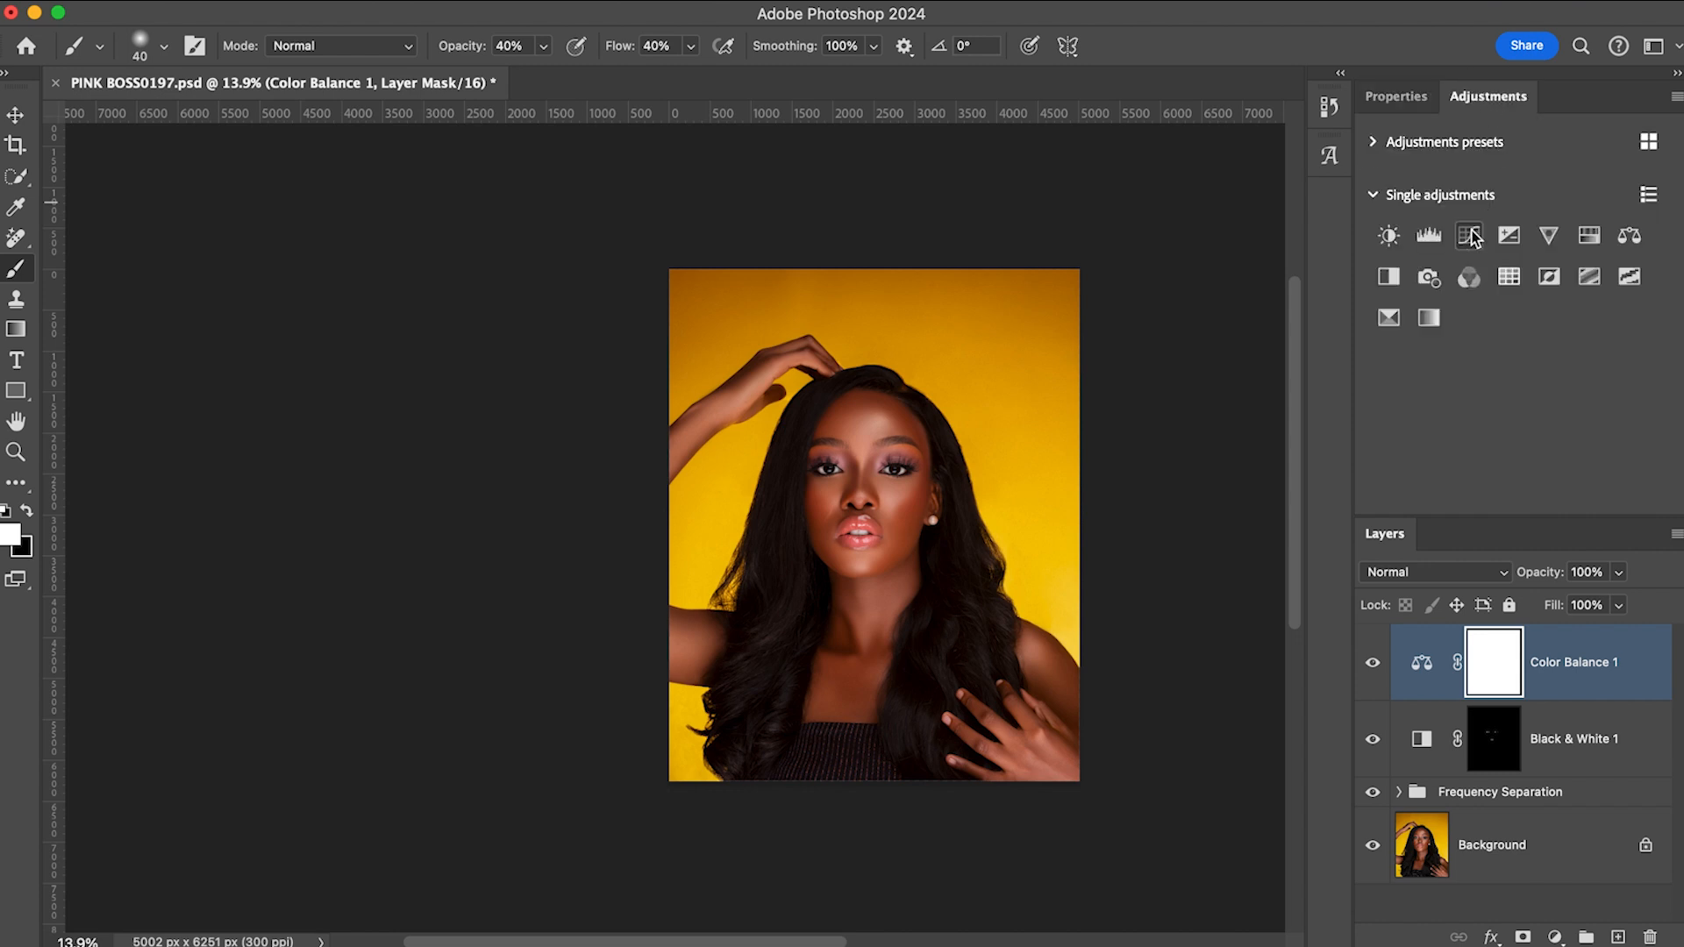
click(1429, 234)
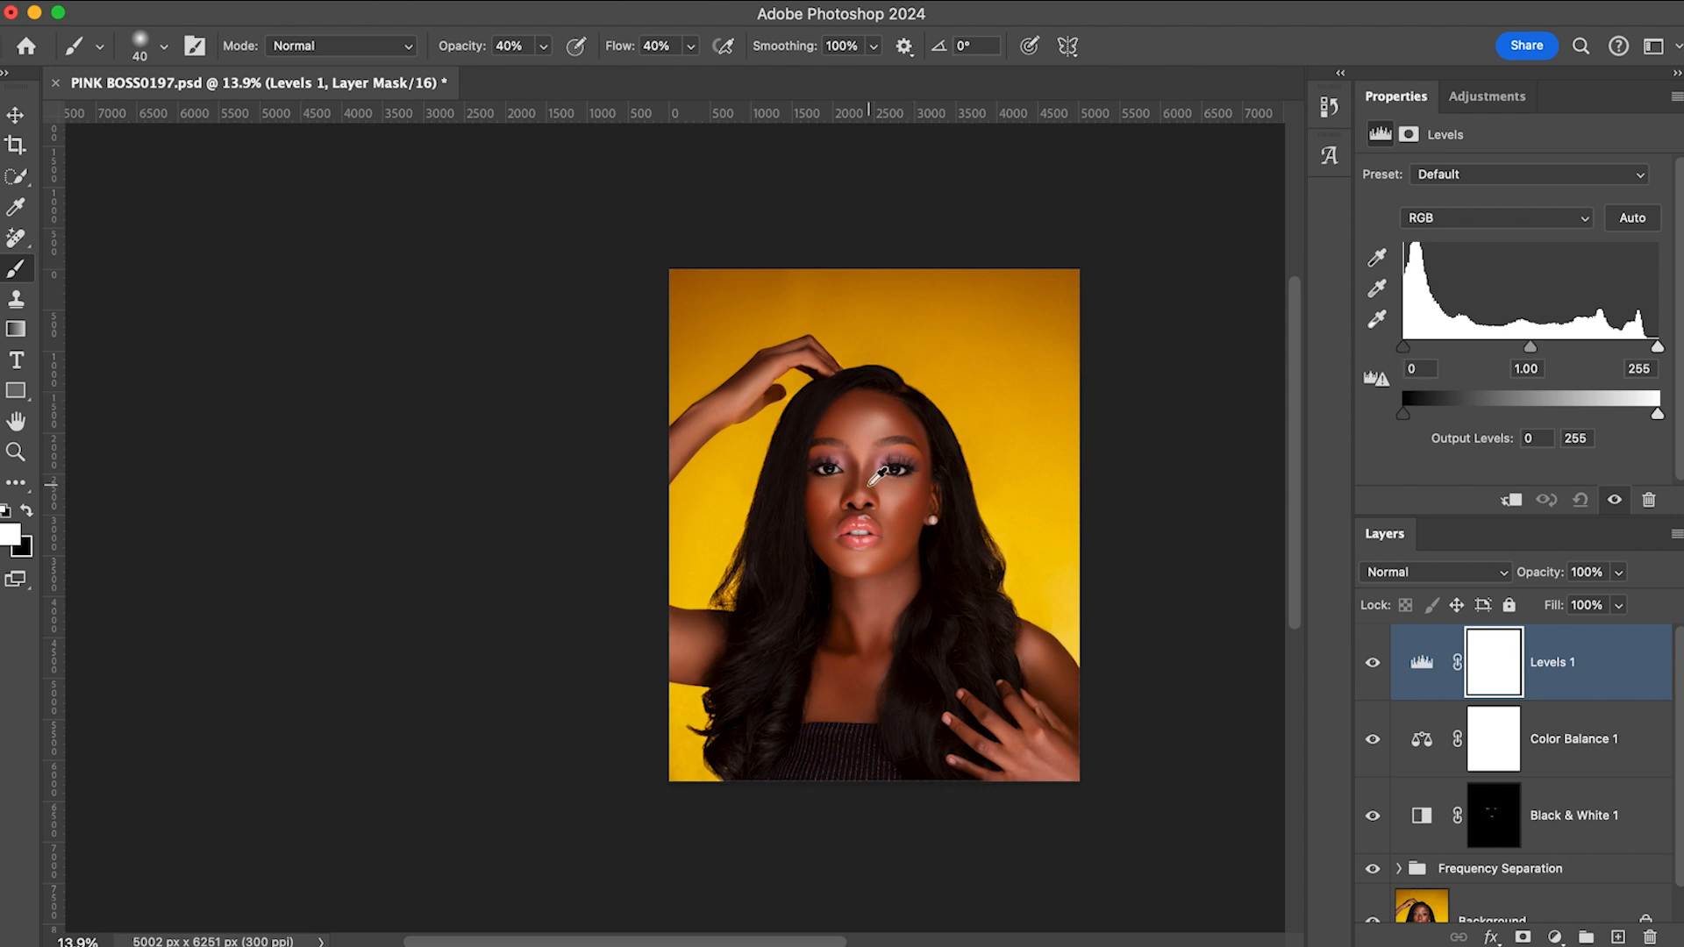
scroll(869, 485, up, 10)
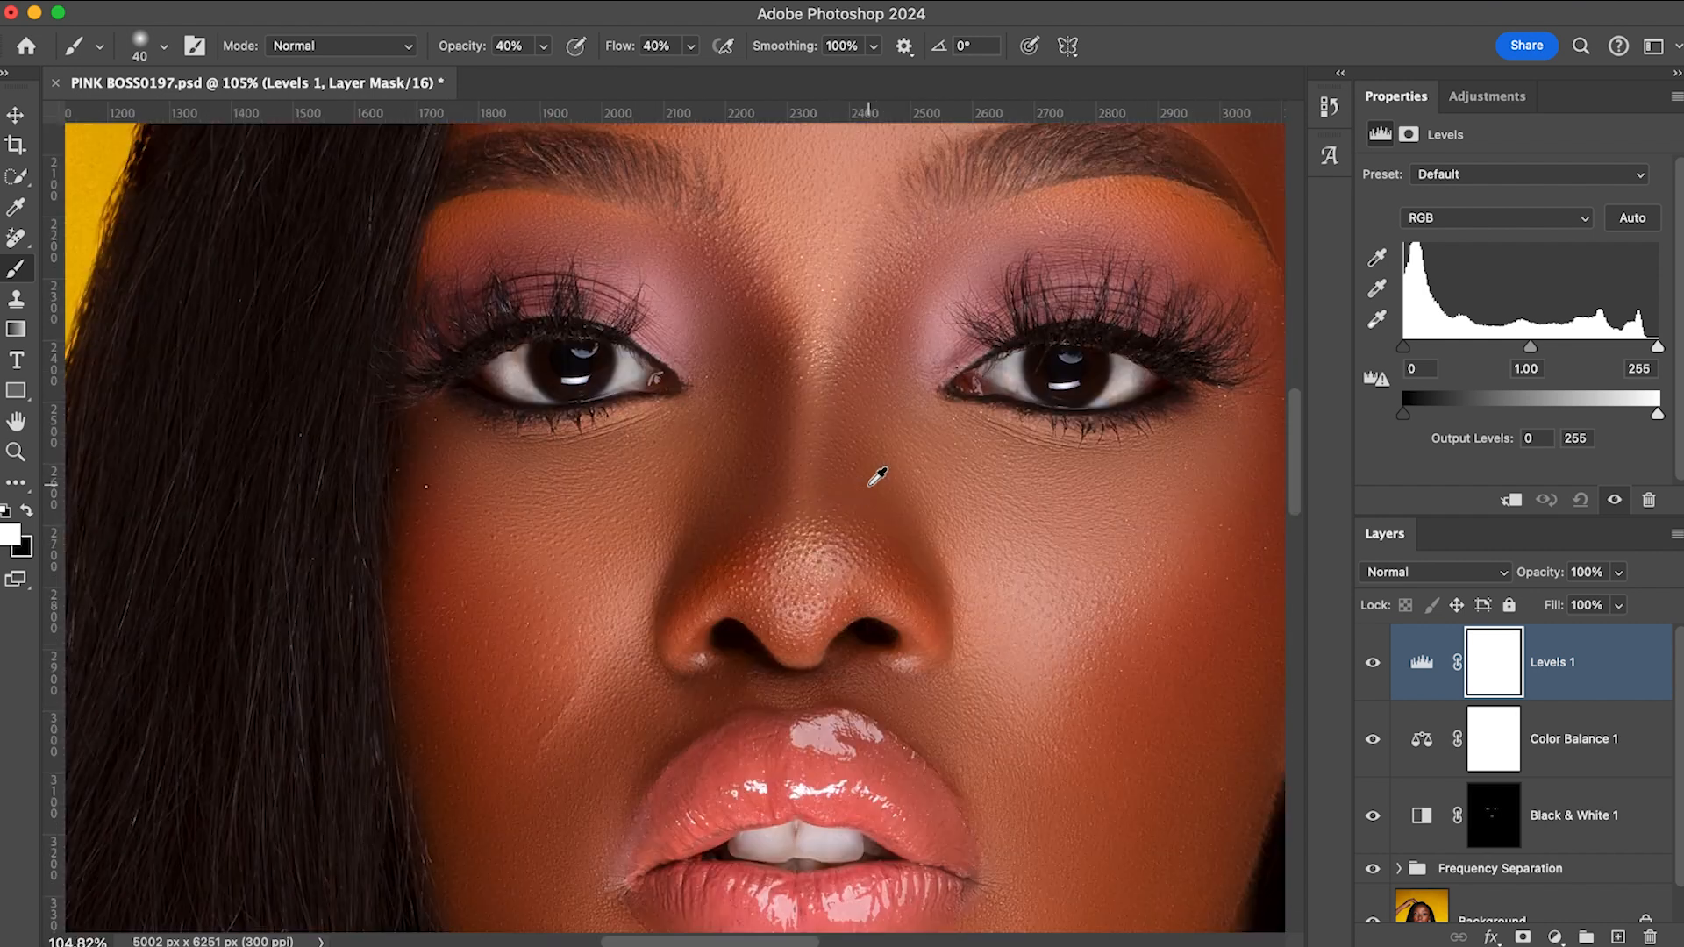
scroll(869, 485, down, 10)
scroll(871, 483, up, 3)
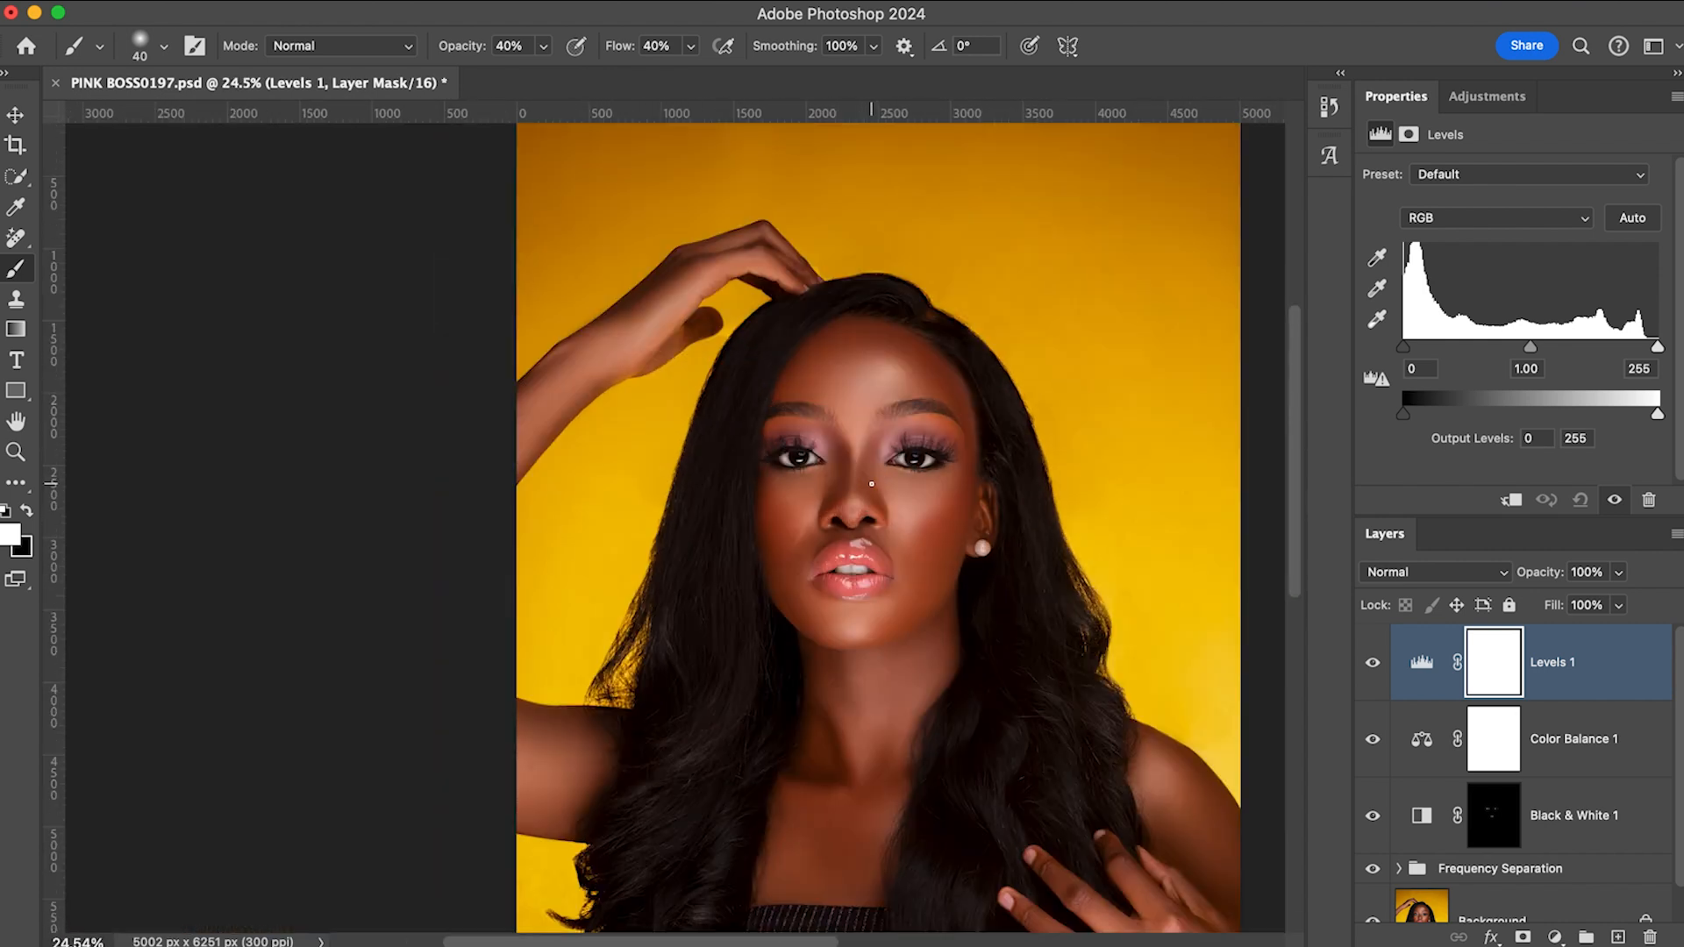
scroll(871, 484, down, 2)
drag(1404, 346, 1408, 350)
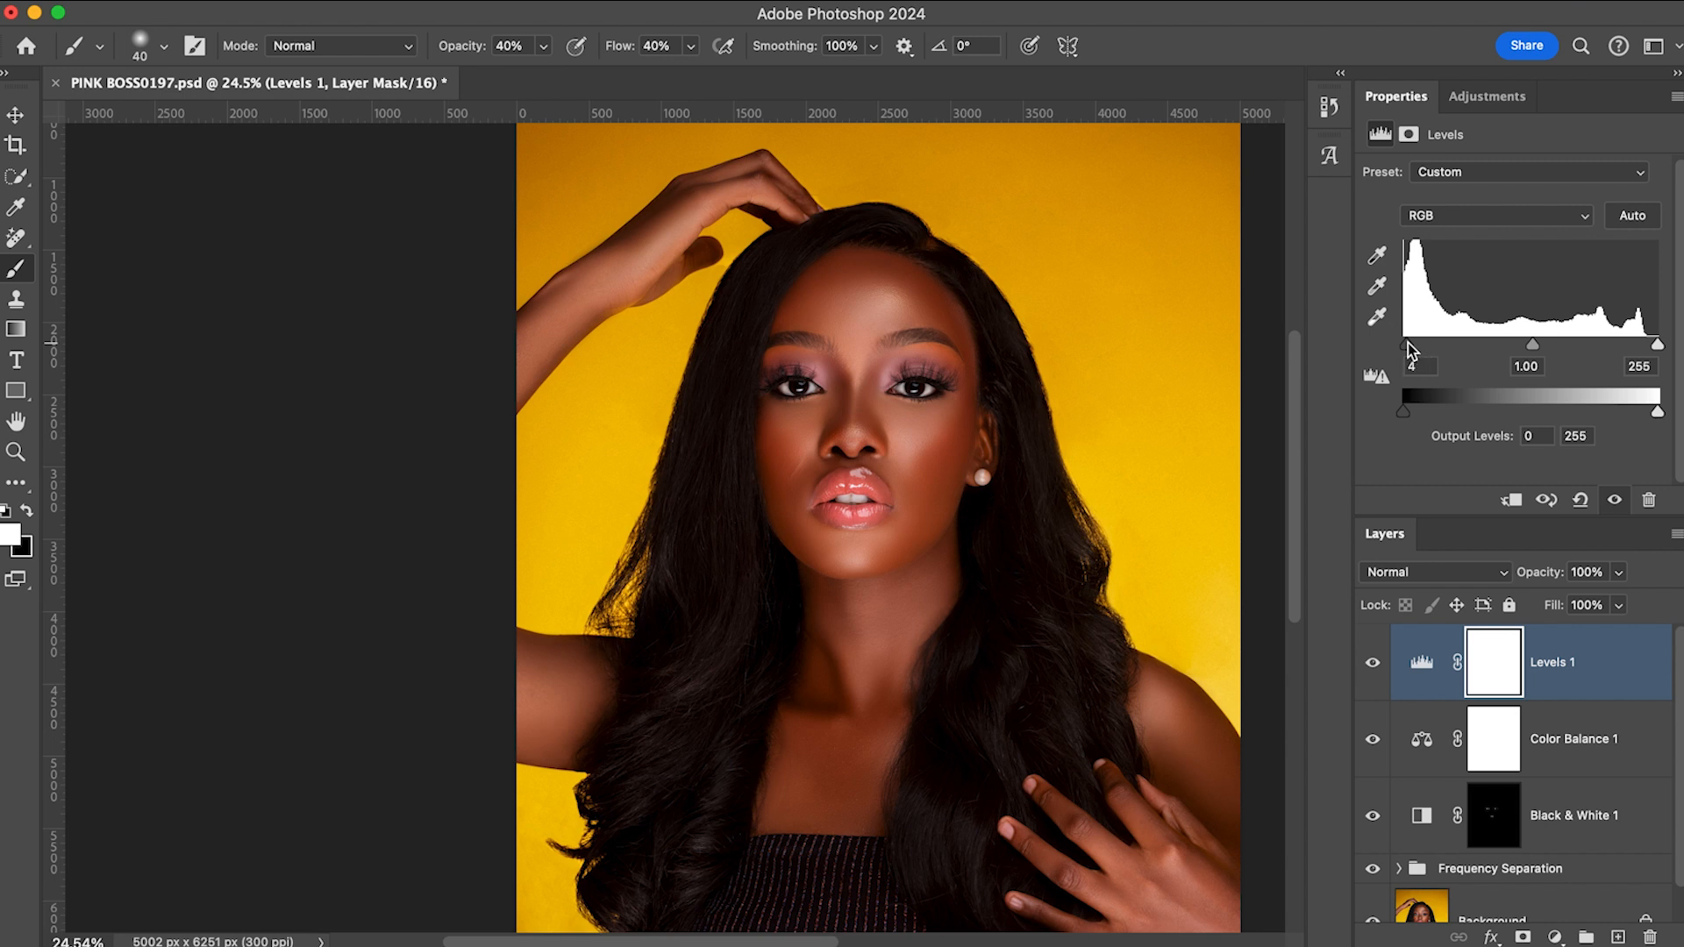
drag(1657, 346, 1642, 348)
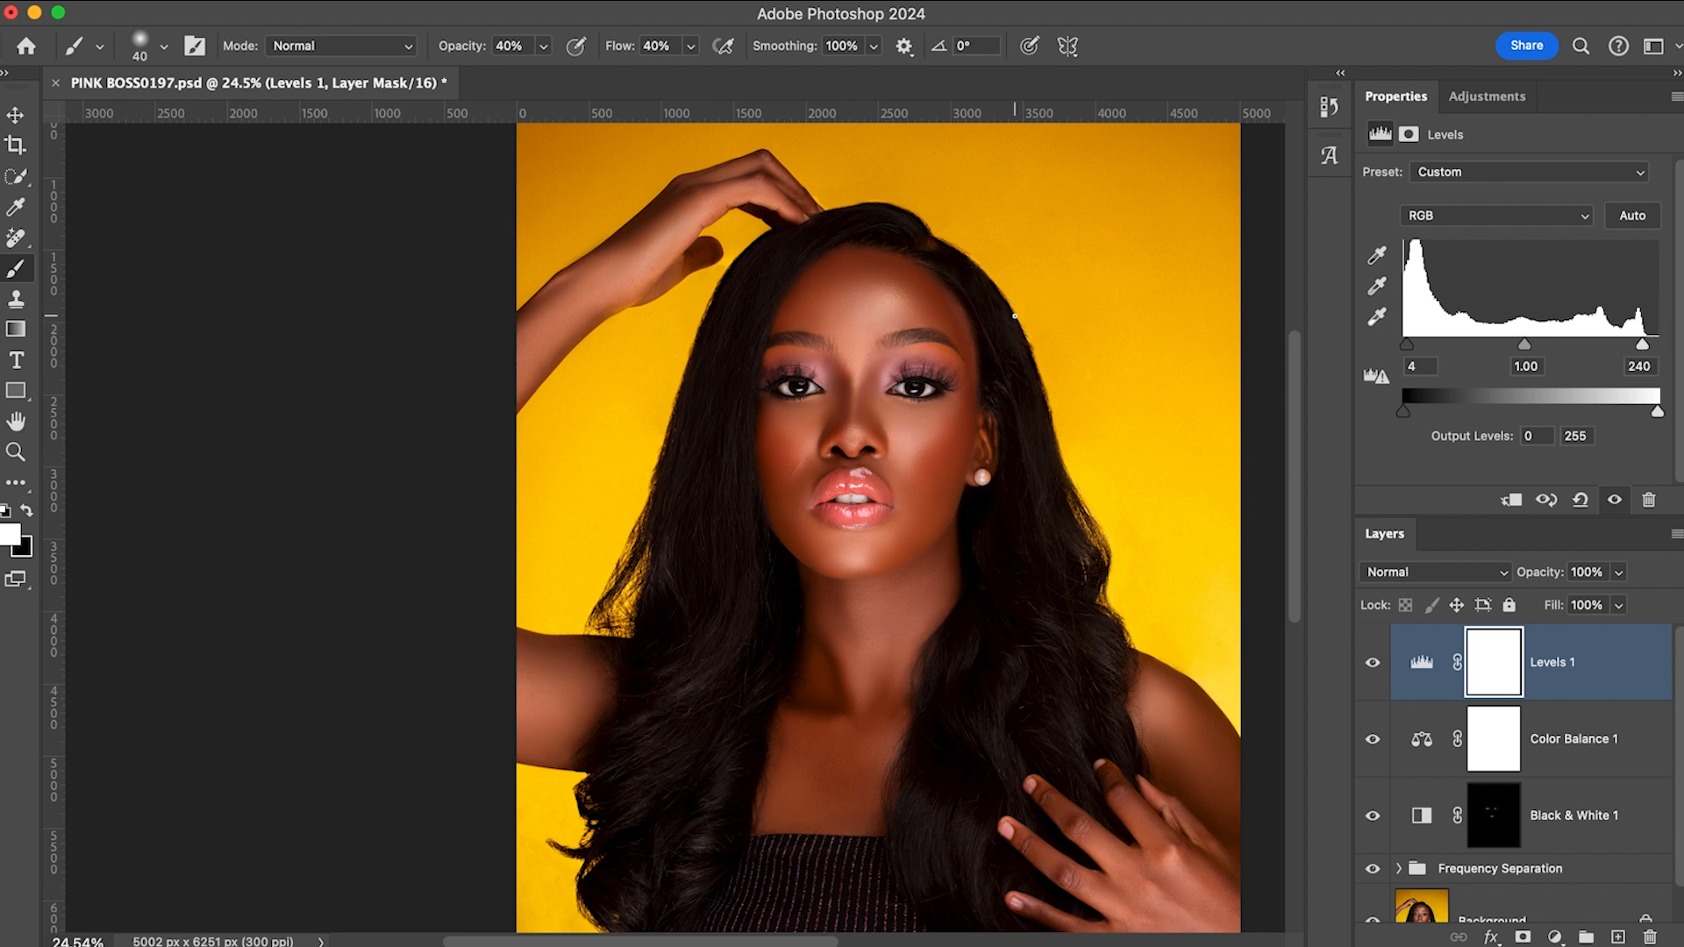
- Compare the whole portrait's contrast with the Levels 1 layer hidden and shown
scroll(983, 353, down, 4)
scroll(991, 344, up, 2)
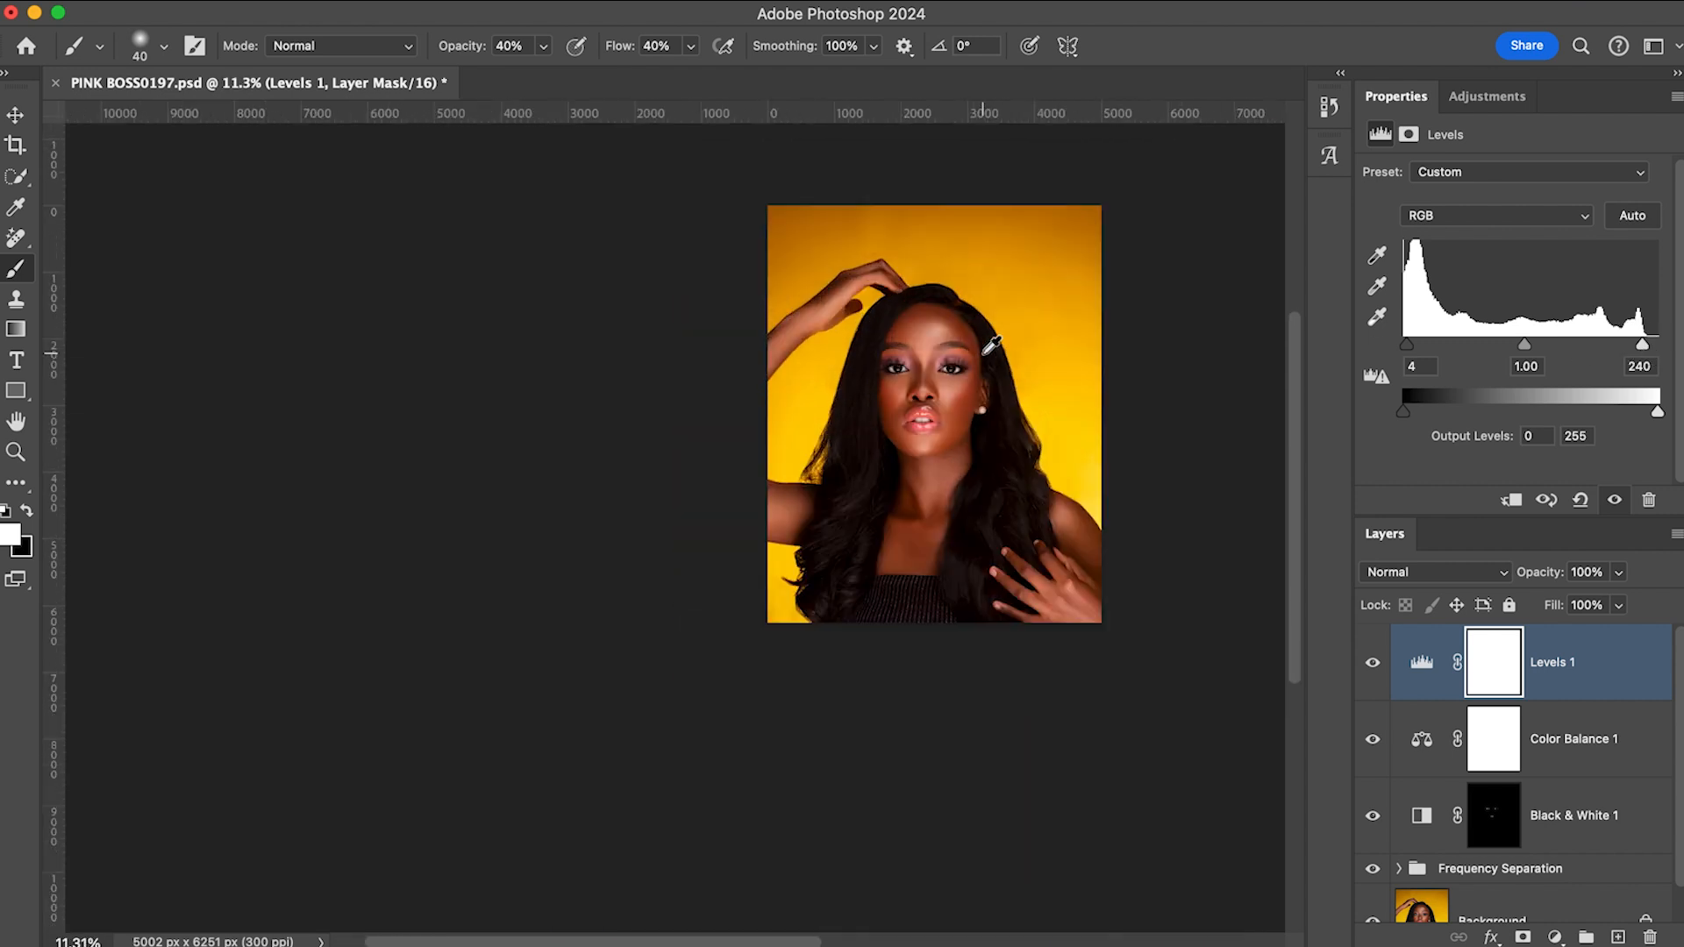
click(1373, 664)
click(1373, 664)
click(1373, 664)
click(1372, 664)
- Examine the lips and teeth up close with the Levels 1 and Color Balance 1 layers hidden and shown
scroll(937, 405, up, 10)
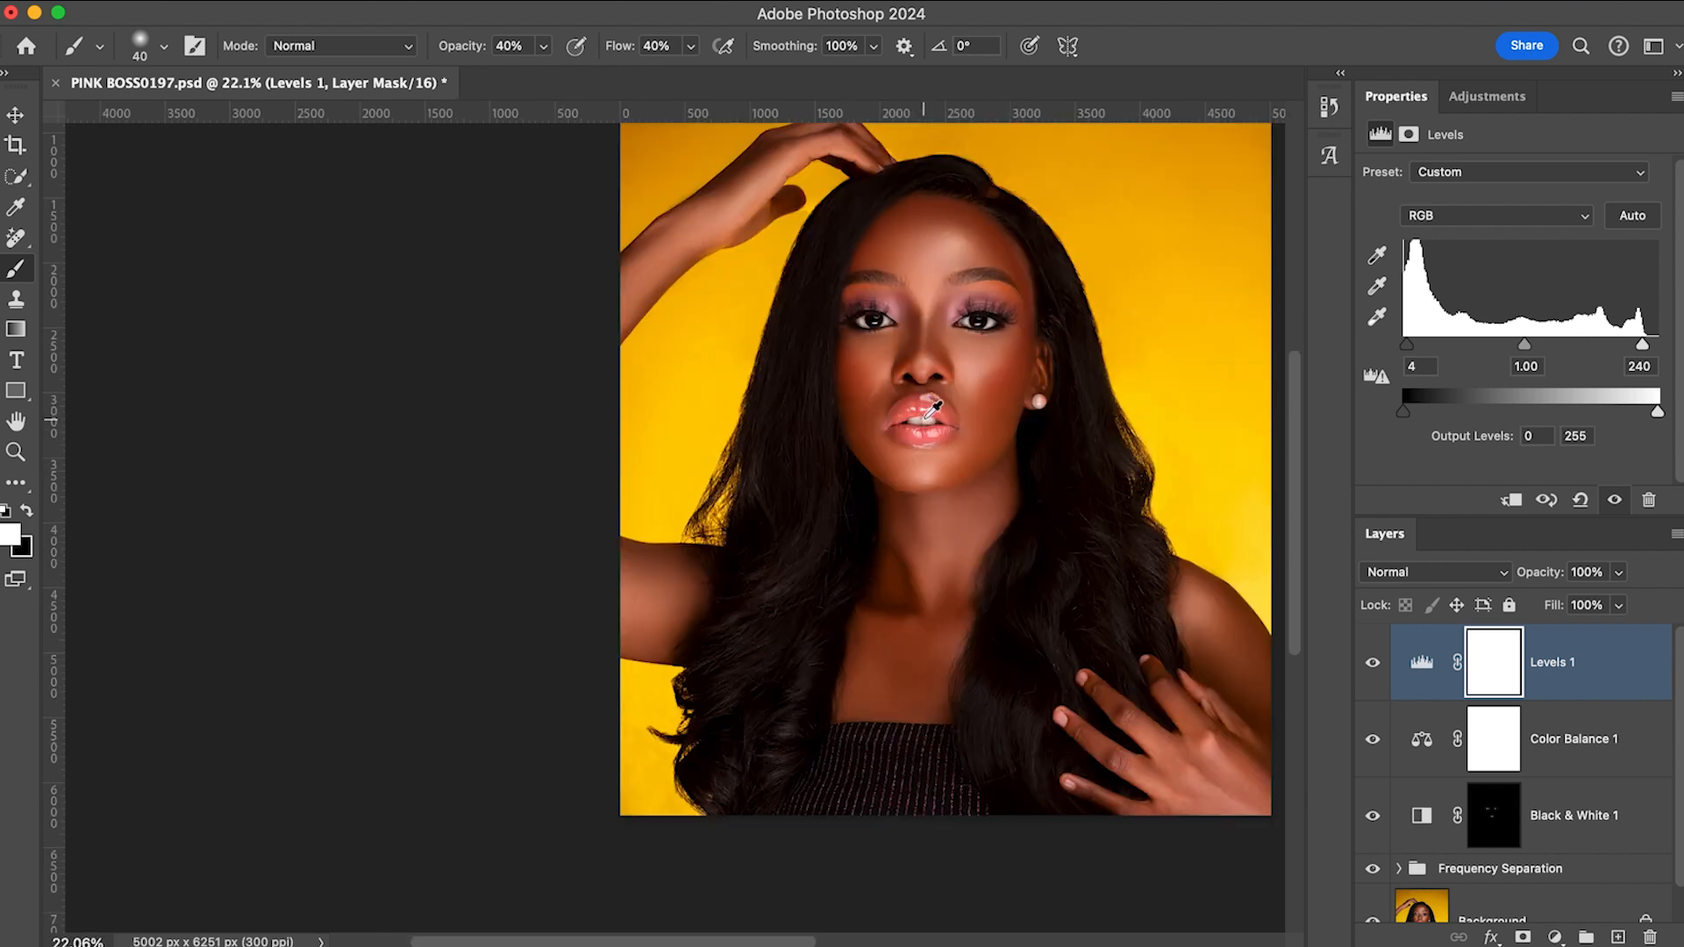
click(1372, 664)
click(1372, 664)
click(1372, 664)
click(1372, 663)
click(1373, 664)
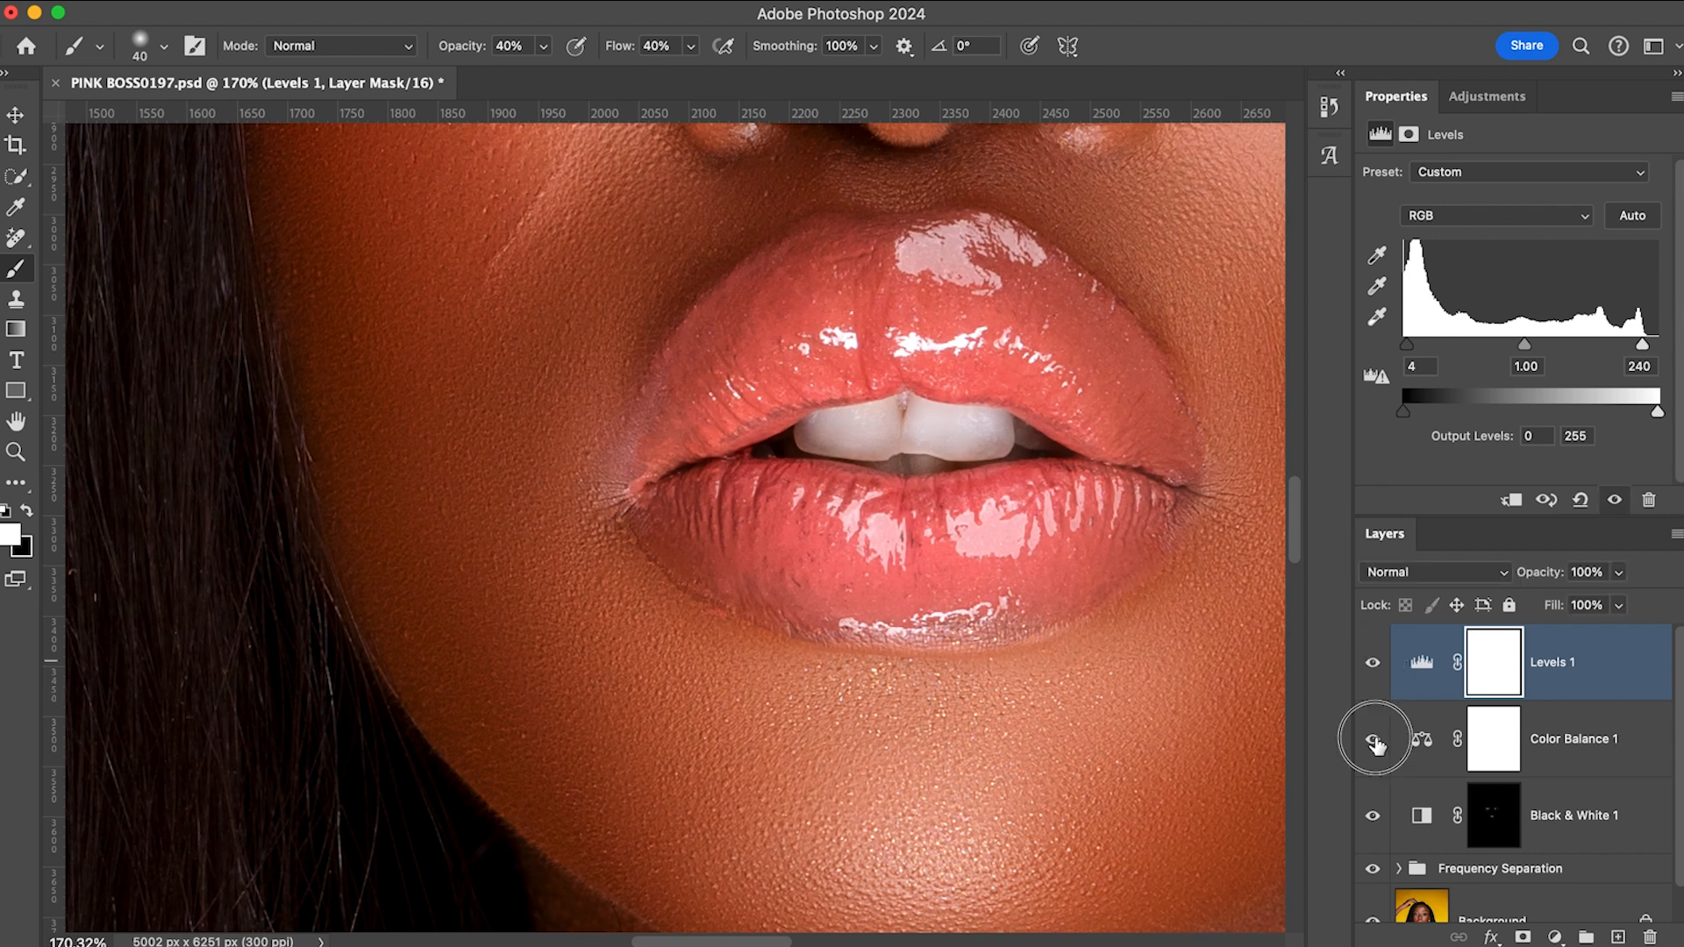
click(1372, 741)
scroll(1074, 557, down, 5)
scroll(1075, 557, down, 5)
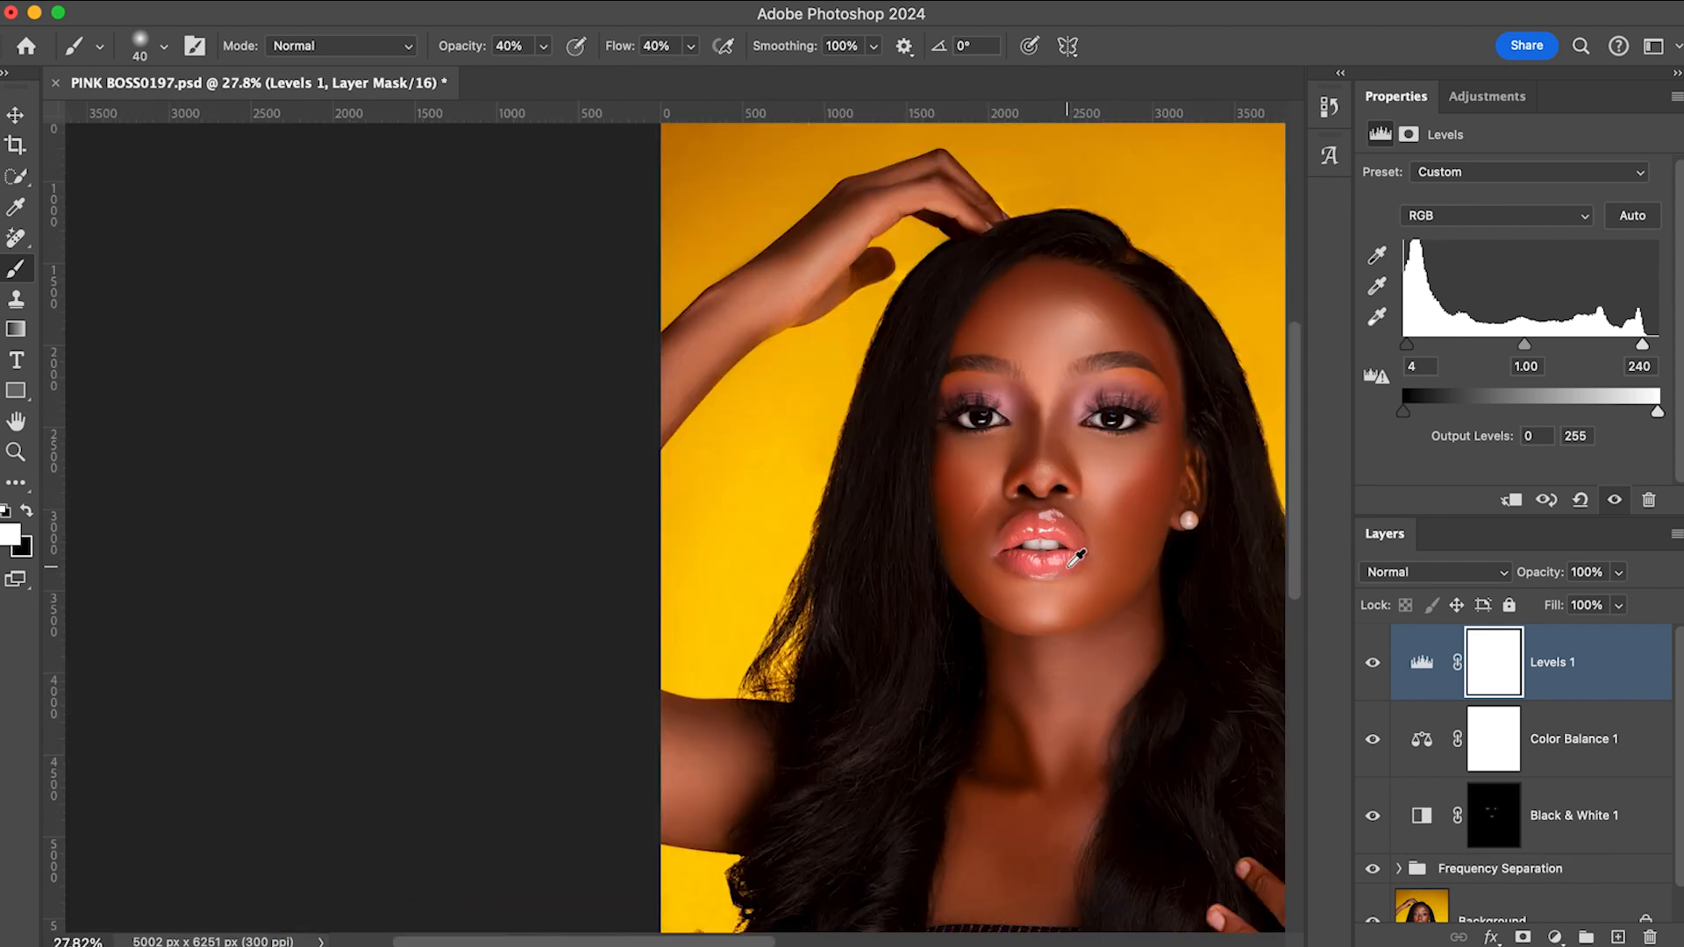
drag(1116, 564, 932, 545)
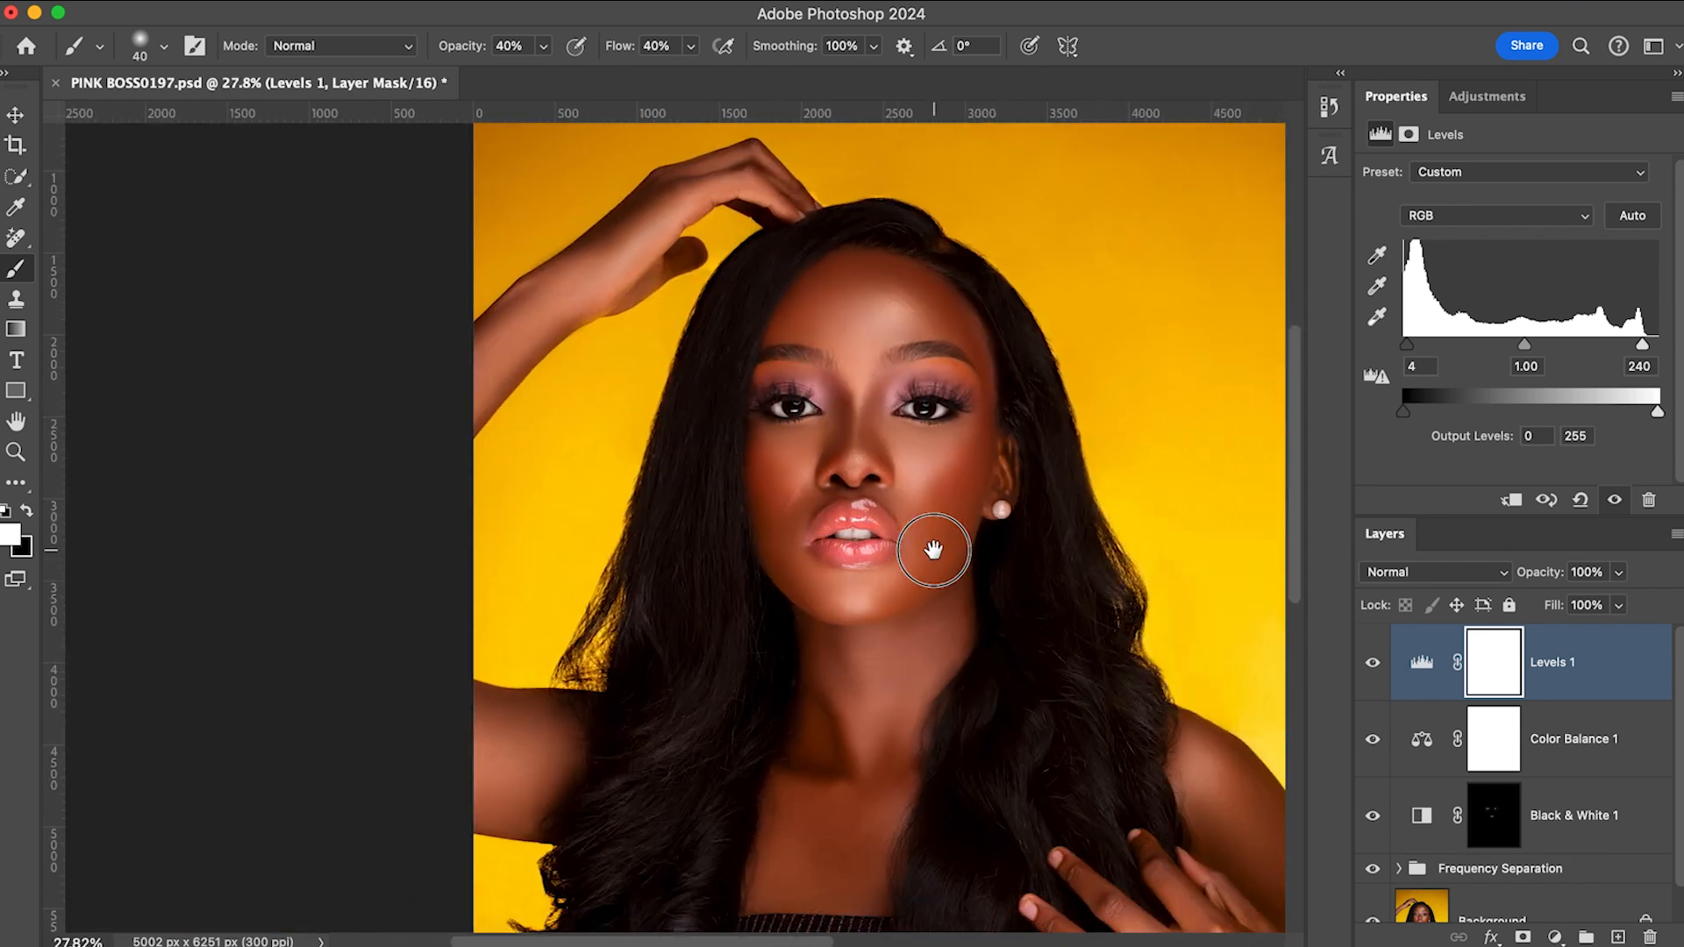
scroll(945, 551, down, 2)
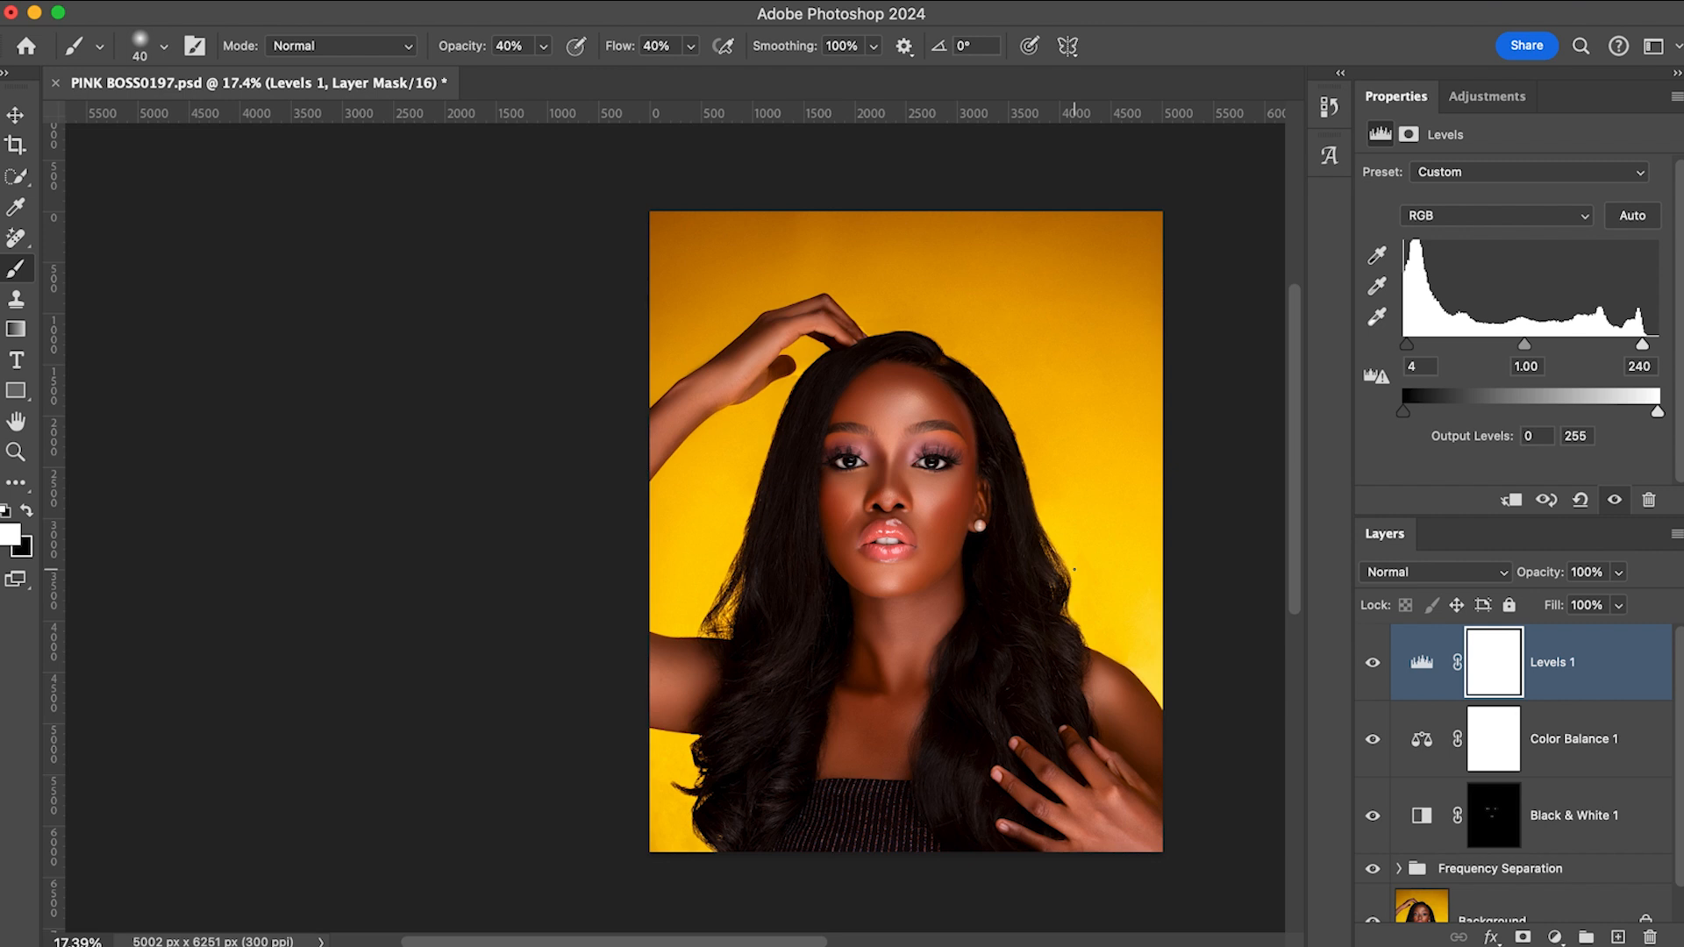
scroll(1083, 579, down, 2)
scroll(1053, 587, up, 3)
scroll(1004, 601, down, 1)
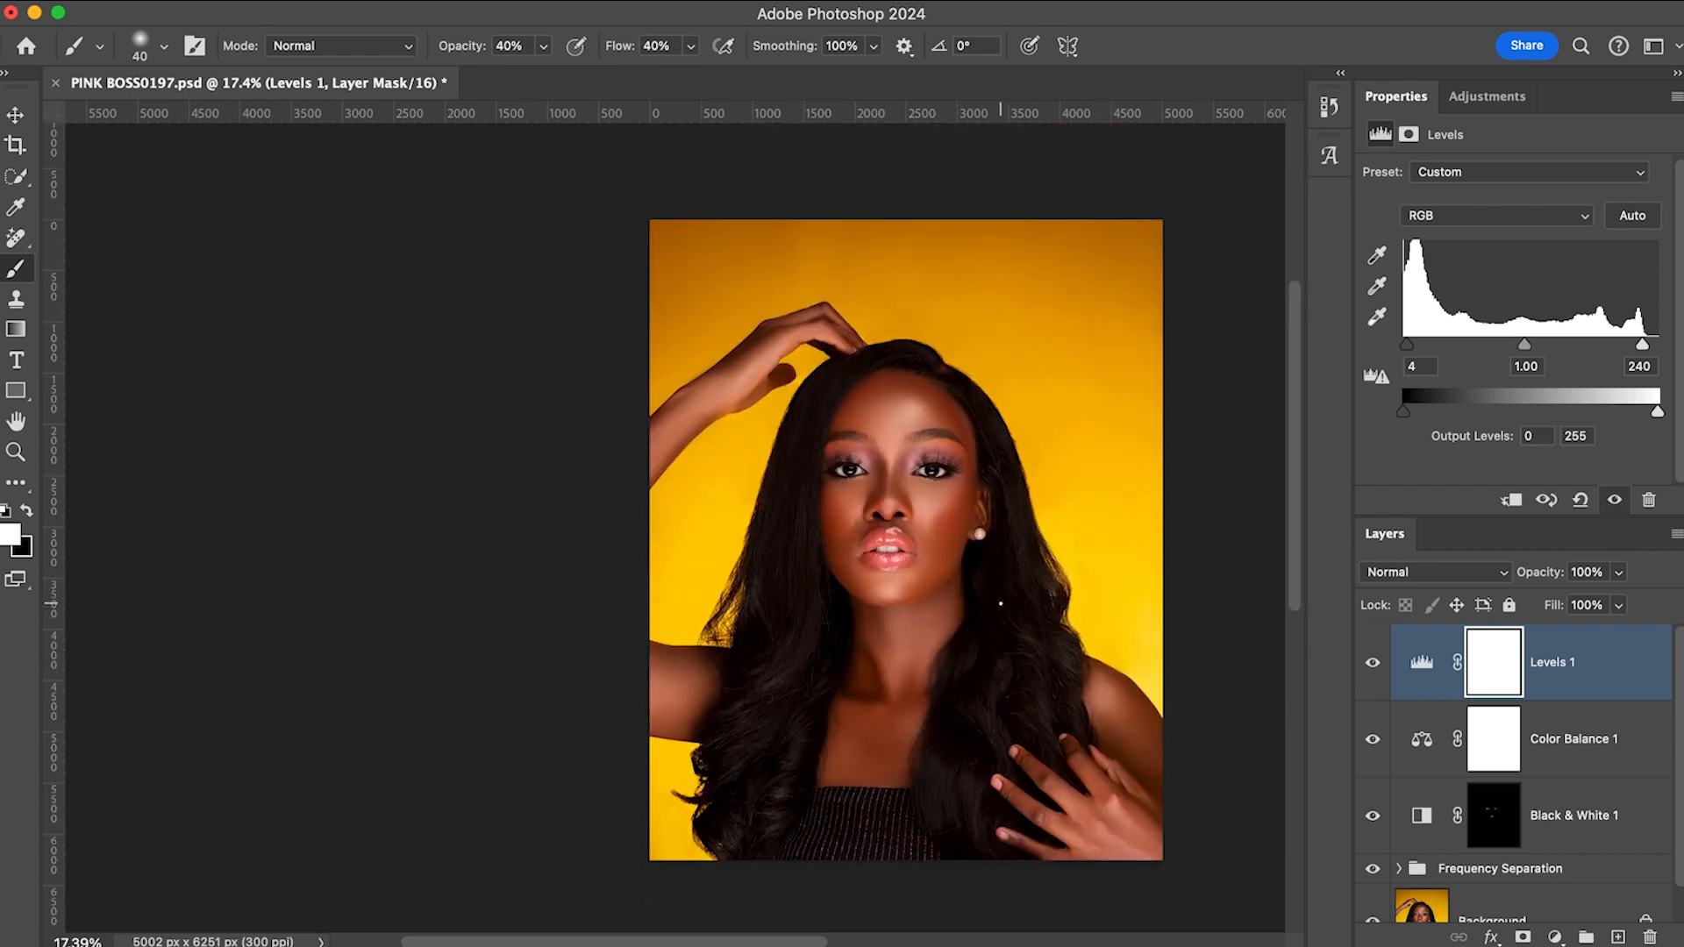
- Compare the retouch with the original PINK BOSS0197.NEF history snapshot, then return to the latest Layer Visibility state
click(1329, 107)
scroll(1184, 181, up, 5)
click(1149, 141)
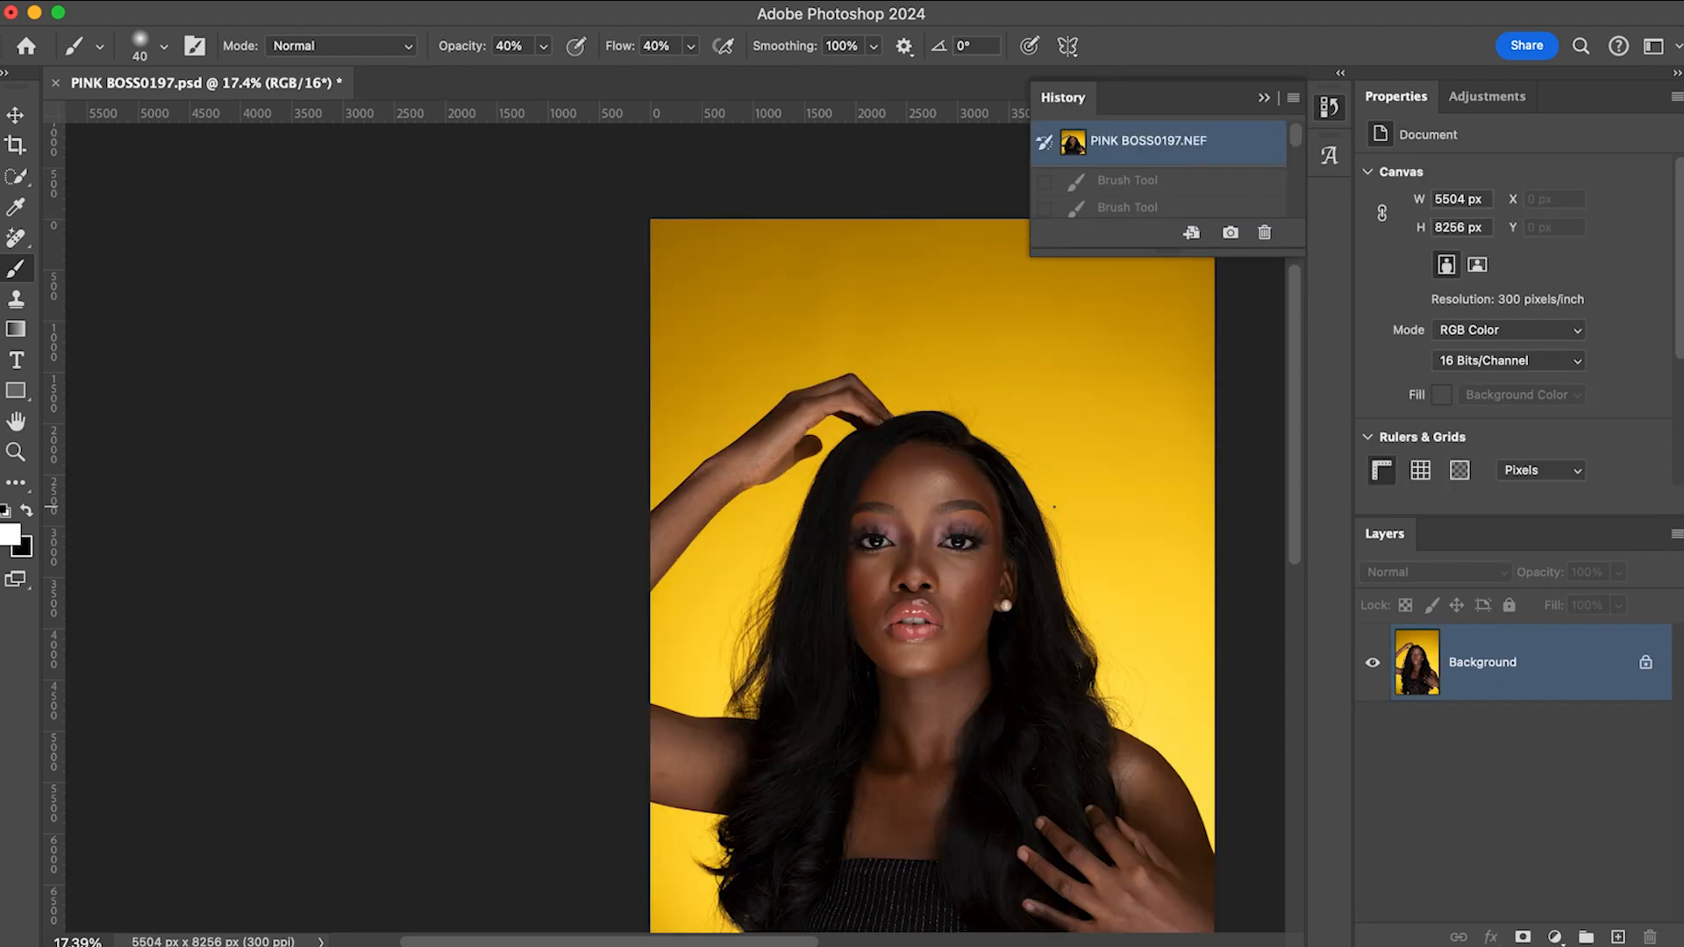
scroll(1056, 495, down, 2)
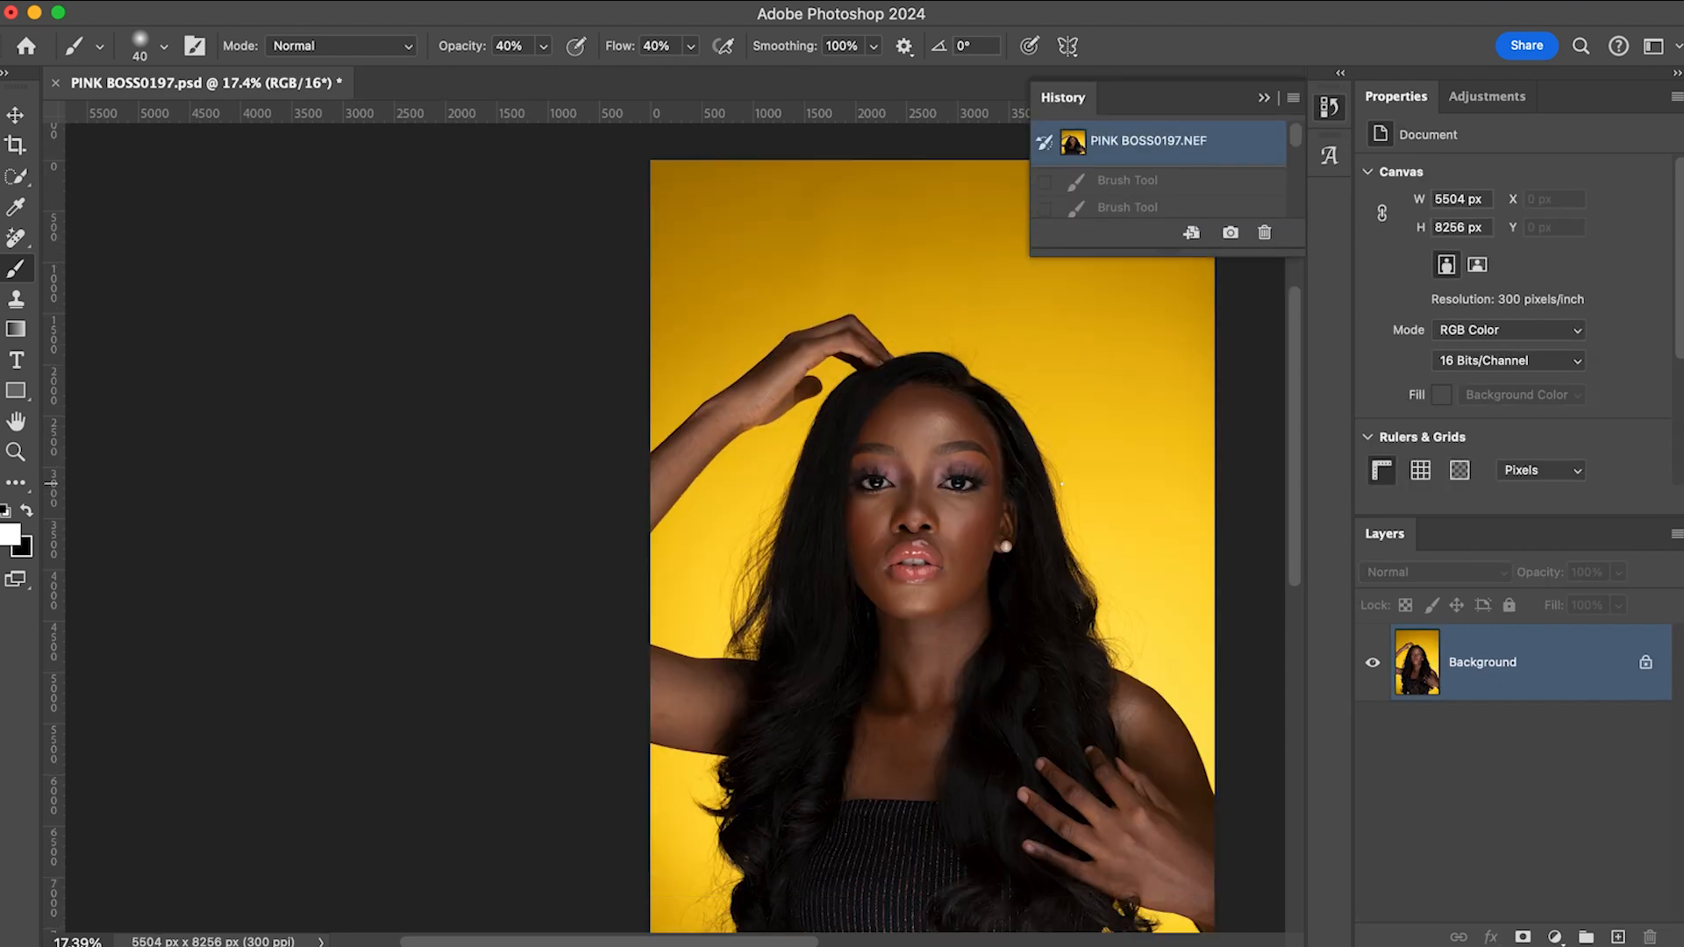
drag(1074, 481, 885, 426)
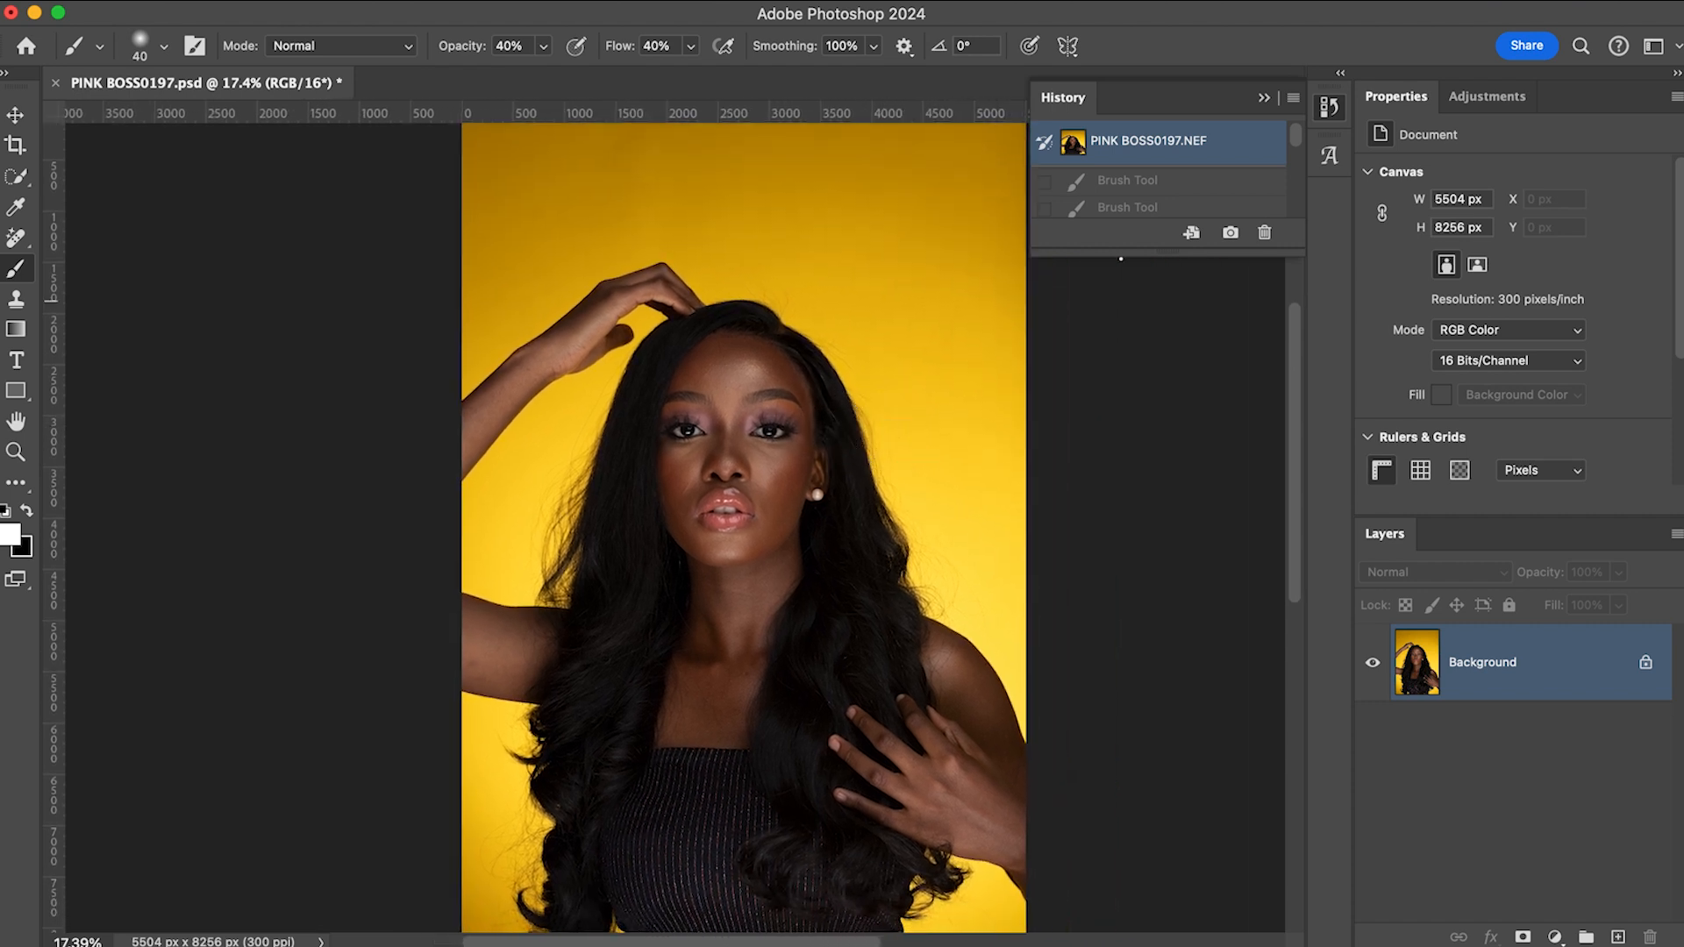
scroll(1141, 195, down, 10)
click(1142, 205)
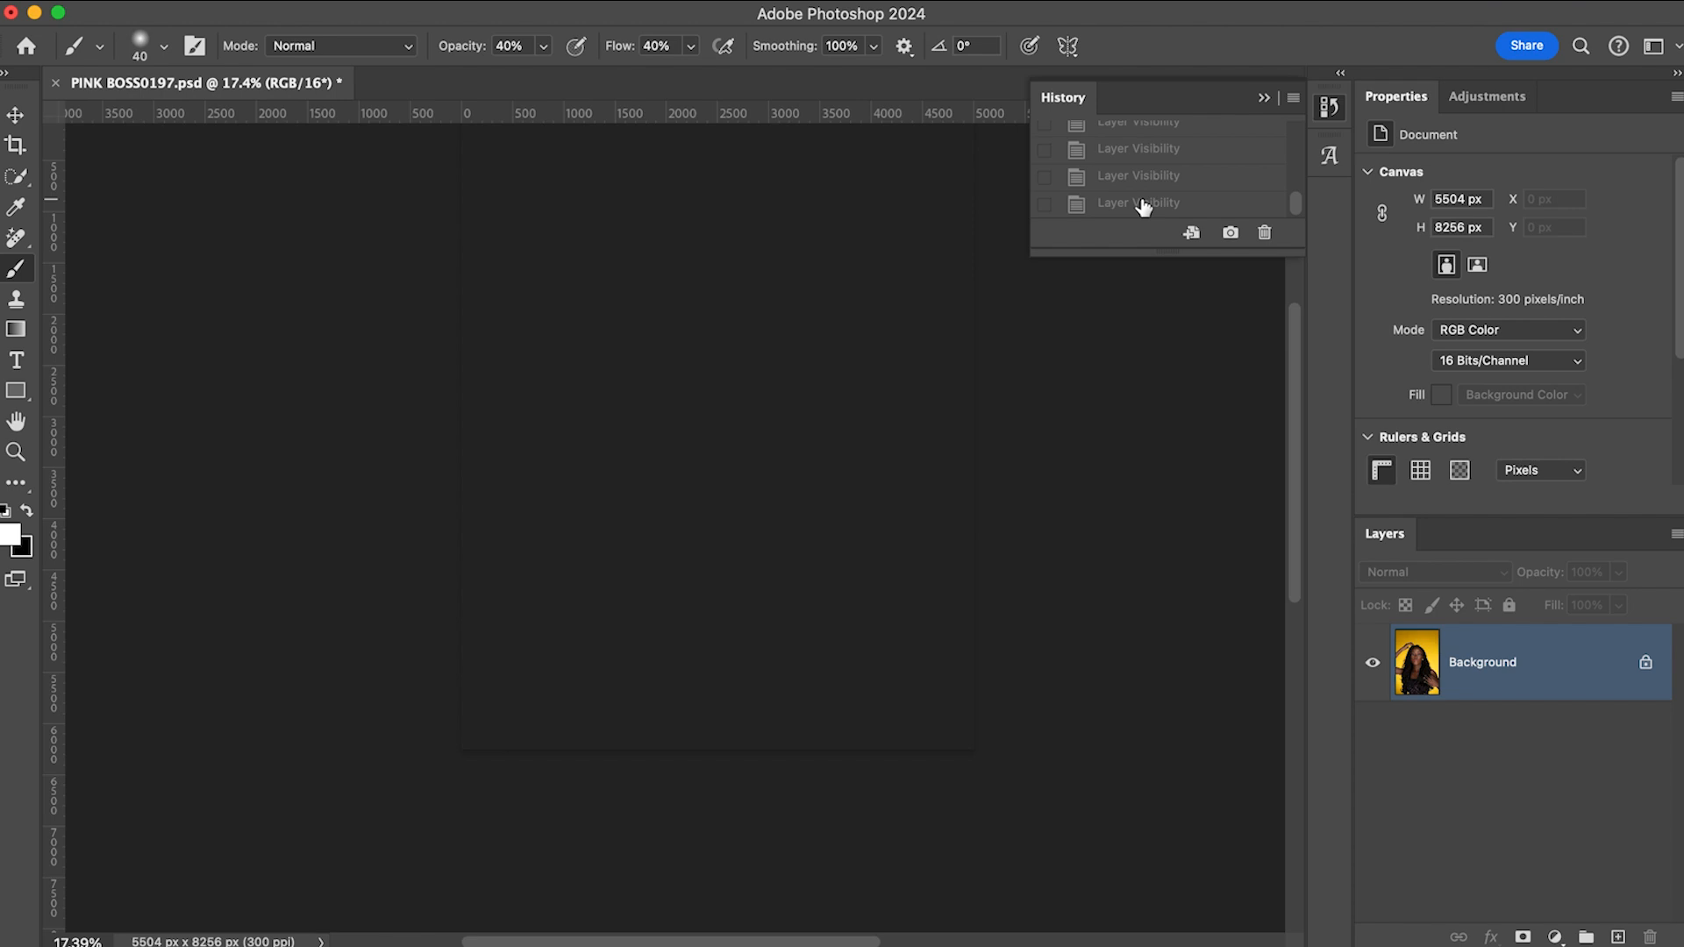
scroll(851, 377, up, 1)
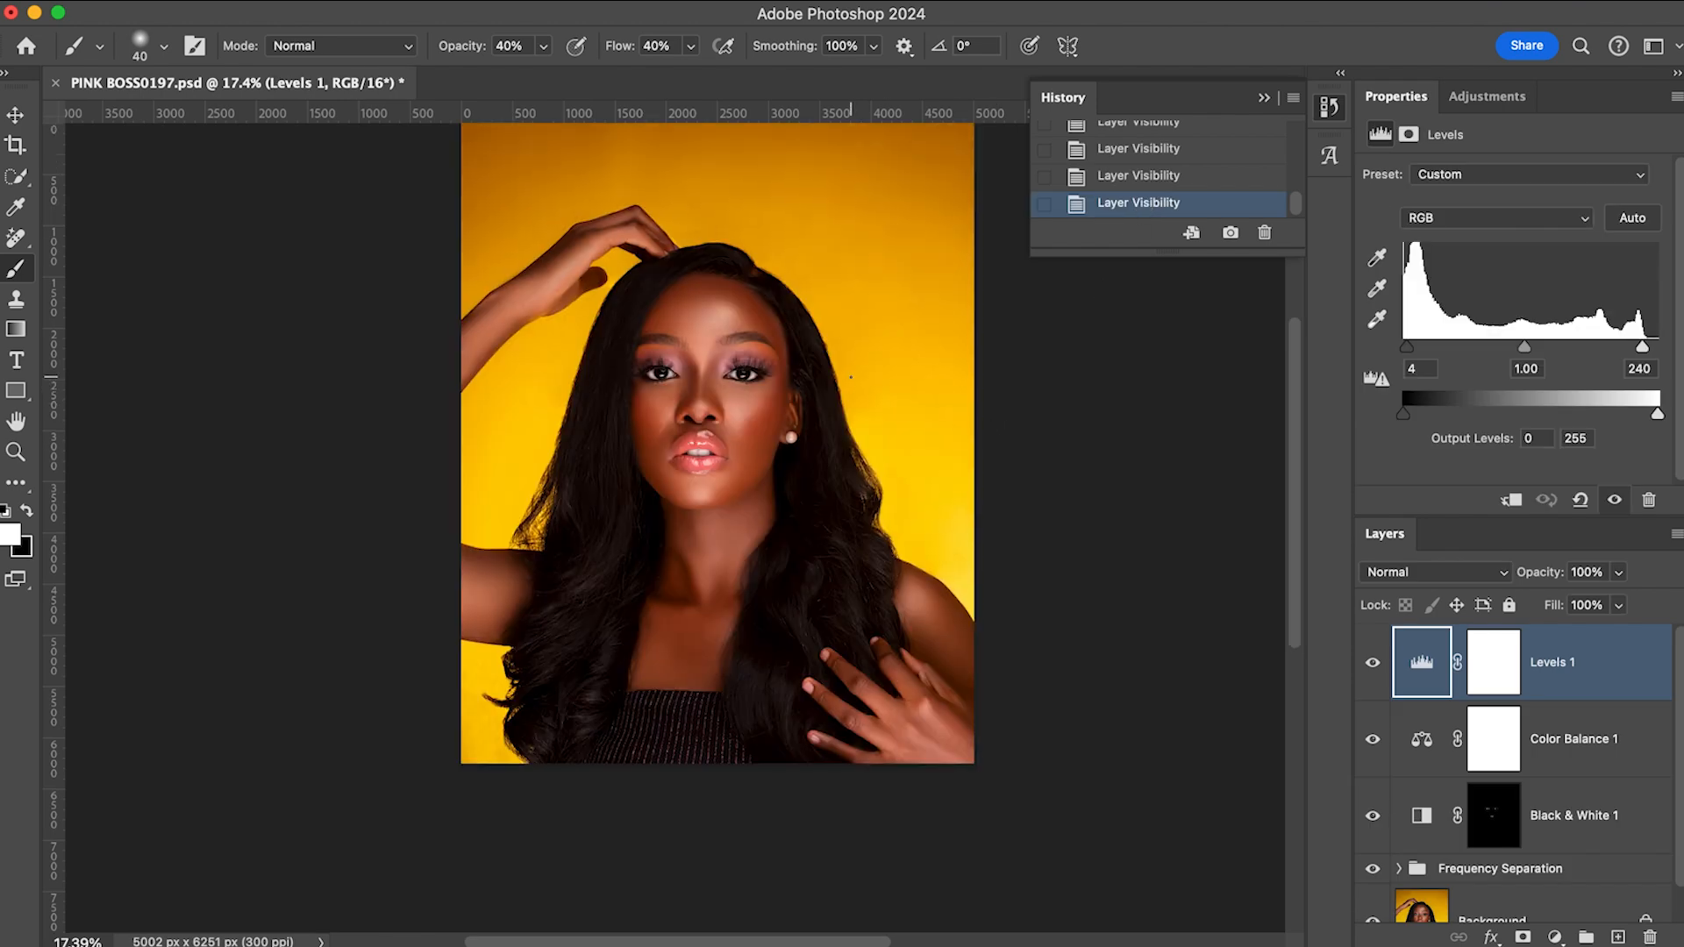